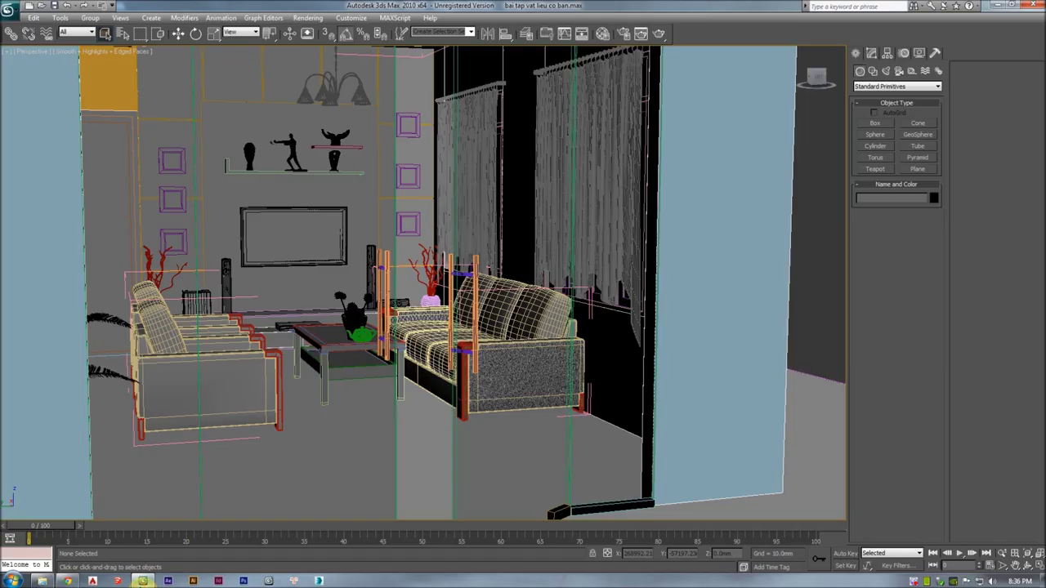
# - Check the reference photo of the finished room, then return to the 3D scene
pyautogui.scroll(-5, 302, 343)
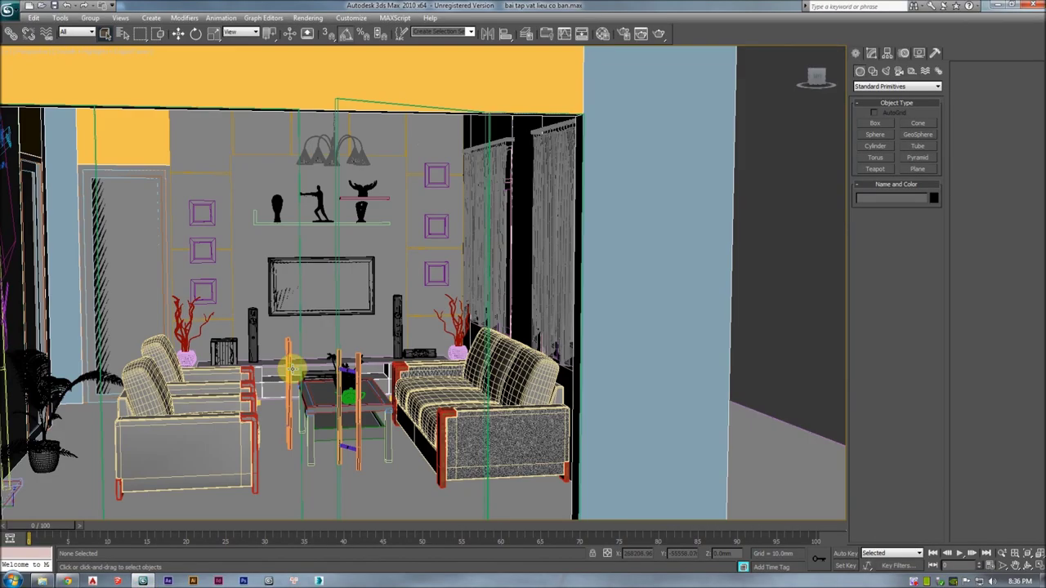
pyautogui.hotkey('alt', 'Tab')
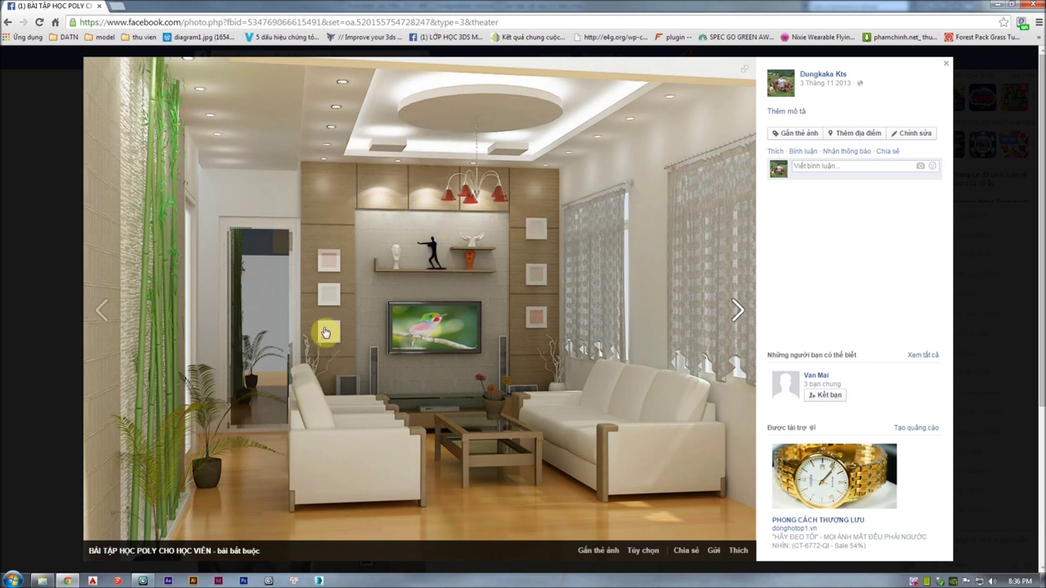
pyautogui.hotkey('alt', 'Tab')
# - Zoom in, switch the viewport to shaded display, and look down on the sofa
pyautogui.scroll(2, 355, 252)
pyautogui.scroll(2, 373, 221)
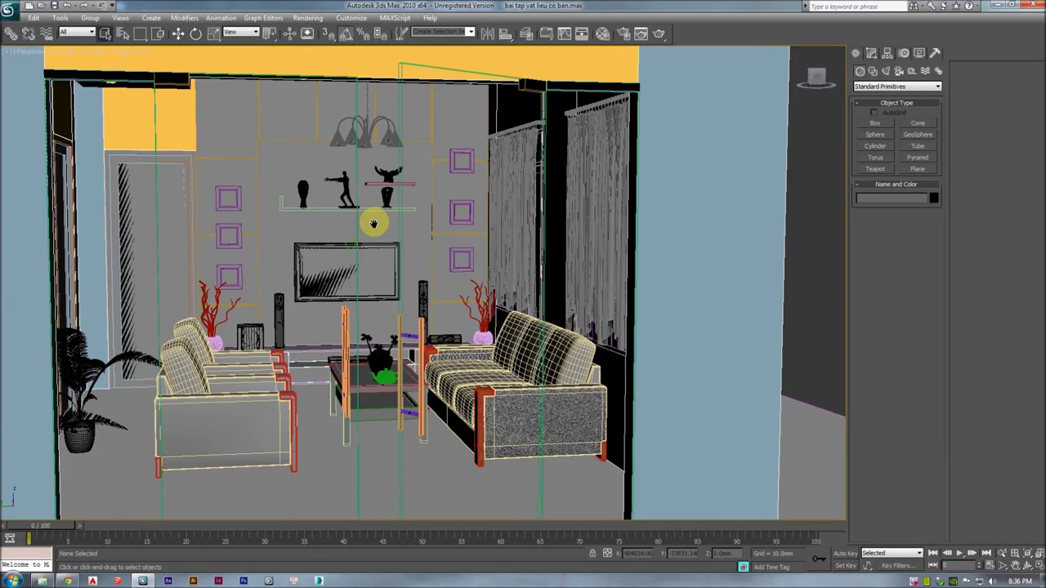
pyautogui.scroll(2, 370, 222)
pyautogui.scroll(2, 370, 223)
pyautogui.scroll(2, 377, 249)
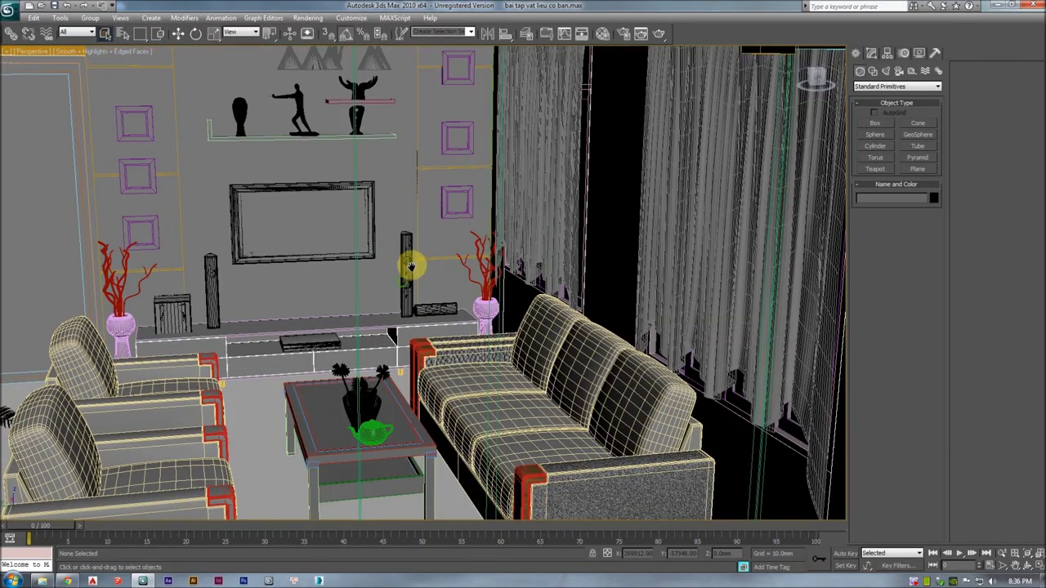
pyautogui.scroll(3, 421, 302)
pyautogui.scroll(3, 401, 281)
pyautogui.scroll(3, 420, 224)
pyautogui.press('F4')
pyautogui.scroll(3, 344, 172)
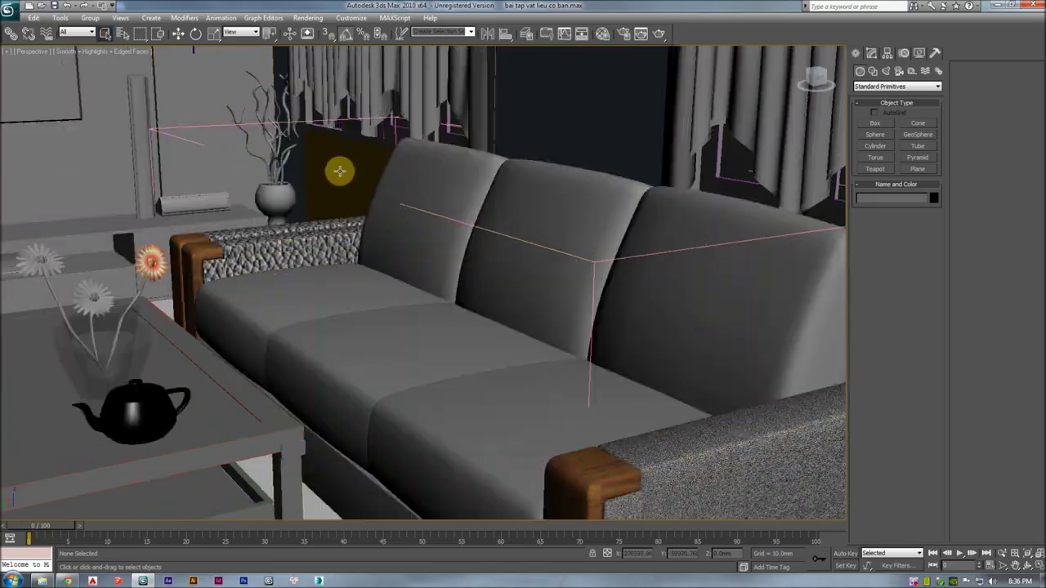
pyautogui.scroll(1, 366, 170)
pyautogui.keyDown('alt'); pyautogui.moveTo(365, 169); pyautogui.dragTo(343, 180, button='middle'); pyautogui.keyUp('alt')
# - Orbit and zoom around the room, from a frontal wall-and-sofa view to an outside overhead view
pyautogui.hotkey('alt', 'Tab')
pyautogui.hotkey('alt', 'Tab')
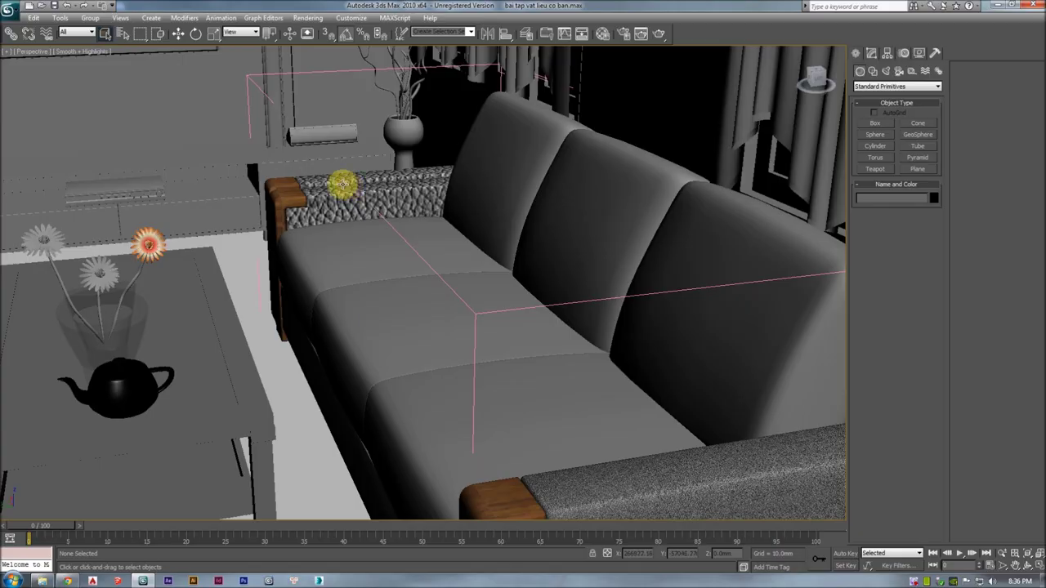
pyautogui.scroll(-2, 392, 168)
pyautogui.scroll(-2, 396, 173)
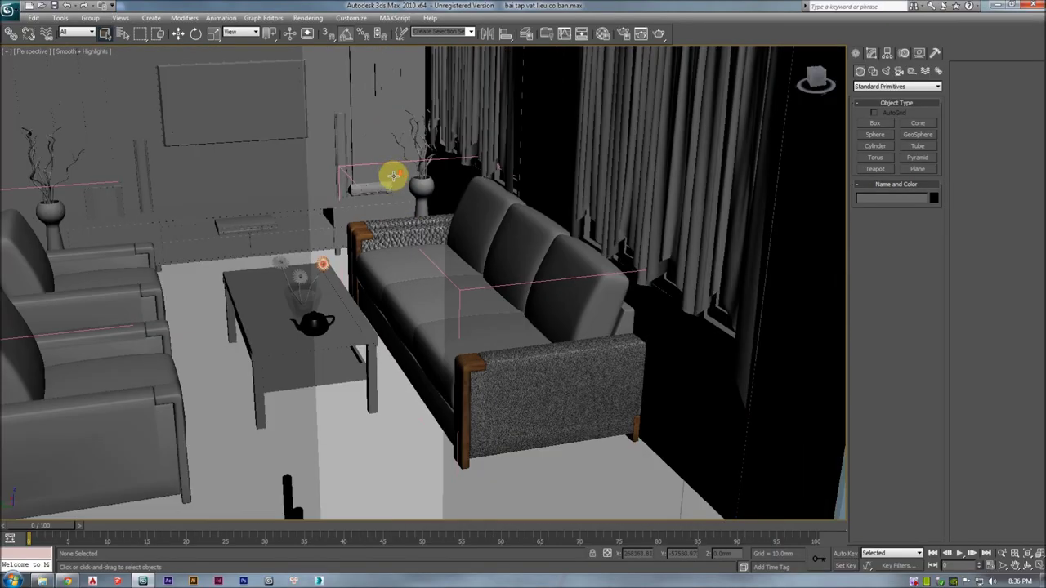
pyautogui.scroll(-3, 384, 171)
pyautogui.scroll(-2, 374, 159)
pyautogui.moveTo(370, 151)
pyautogui.keyDown('alt'); pyautogui.mouseDown(button='middle')
pyautogui.moveTo(367, 208)
pyautogui.moveTo(364, 184)
pyautogui.moveTo(277, 224)
pyautogui.moveTo(343, 219)
pyautogui.mouseUp(button='middle'); pyautogui.keyUp('alt')
pyautogui.scroll(2, 351, 205)
pyautogui.scroll(1, 329, 203)
pyautogui.moveTo(367, 180)
pyautogui.keyDown('alt'); pyautogui.mouseDown(button='middle')
pyautogui.moveTo(310, 205)
pyautogui.moveTo(362, 200)
pyautogui.moveTo(318, 227)
pyautogui.moveTo(318, 243)
pyautogui.moveTo(354, 180)
pyautogui.moveTo(360, 190)
pyautogui.mouseUp(button='middle'); pyautogui.keyUp('alt')
pyautogui.scroll(-10, 361, 190)
pyautogui.moveTo(416, 172)
pyautogui.keyDown('alt'); pyautogui.mouseDown(button='middle')
pyautogui.moveTo(332, 226)
pyautogui.moveTo(407, 216)
pyautogui.mouseUp(button='middle'); pyautogui.keyUp('alt')
# - Select the coffee table and flower vase and isolate them with Alt+Q
pyautogui.hotkey('ctrl', 'z')
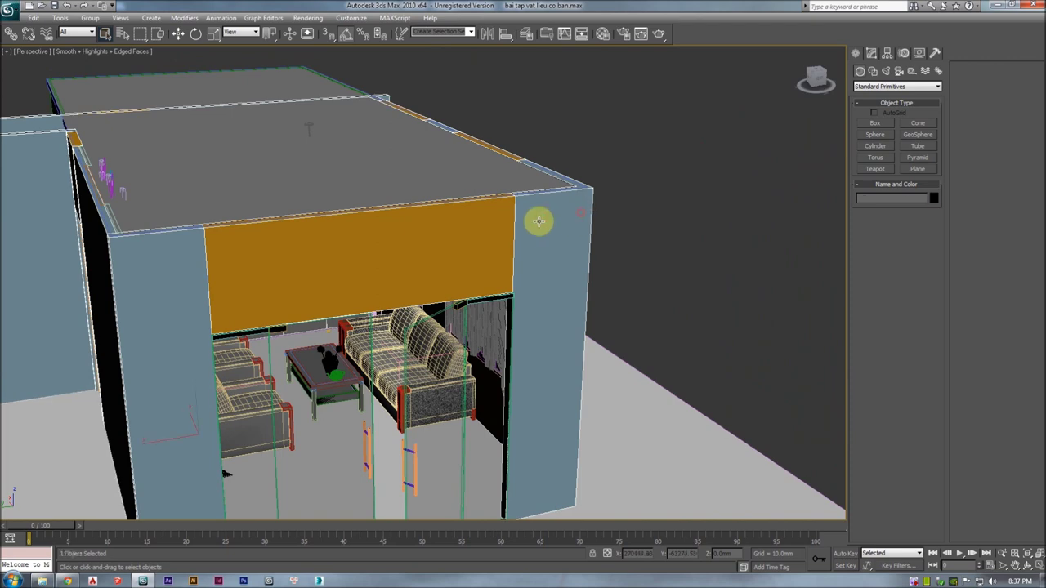
pyautogui.hotkey('shift', 'z')
pyautogui.hotkey('ctrl', 'z')
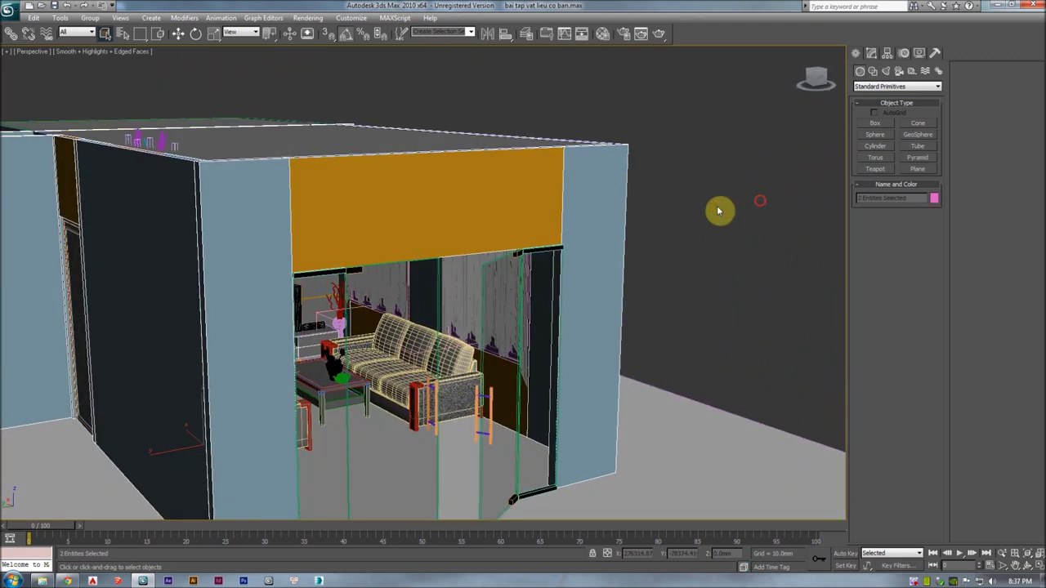
pyautogui.hotkey('alt', 'q')
pyautogui.moveTo(624, 217); pyautogui.dragTo(485, 148, button='middle')
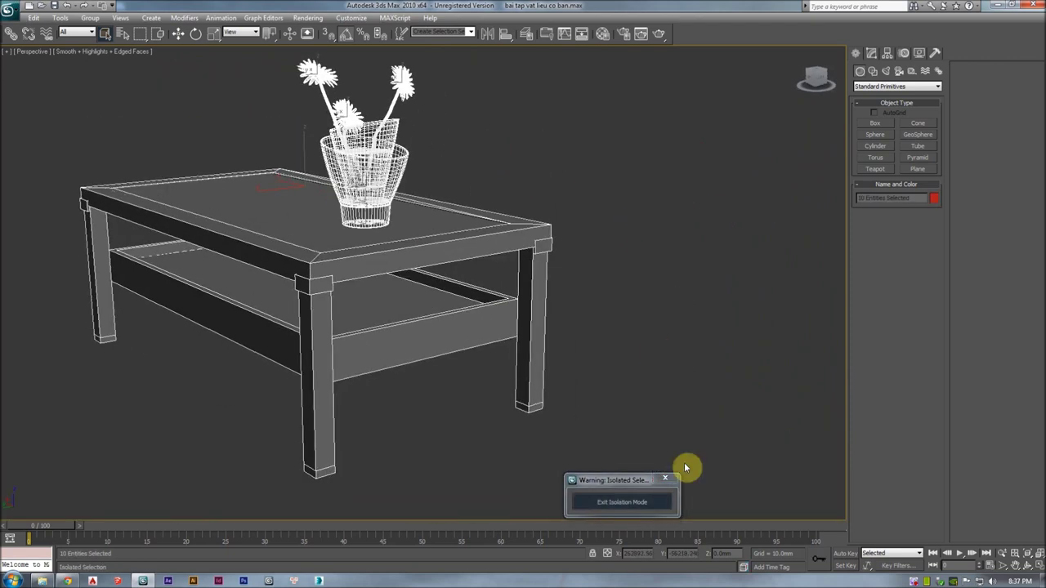
# - Exit isolation mode so the whole house reappears, viewed from an elevated angle
pyautogui.click(666, 477)
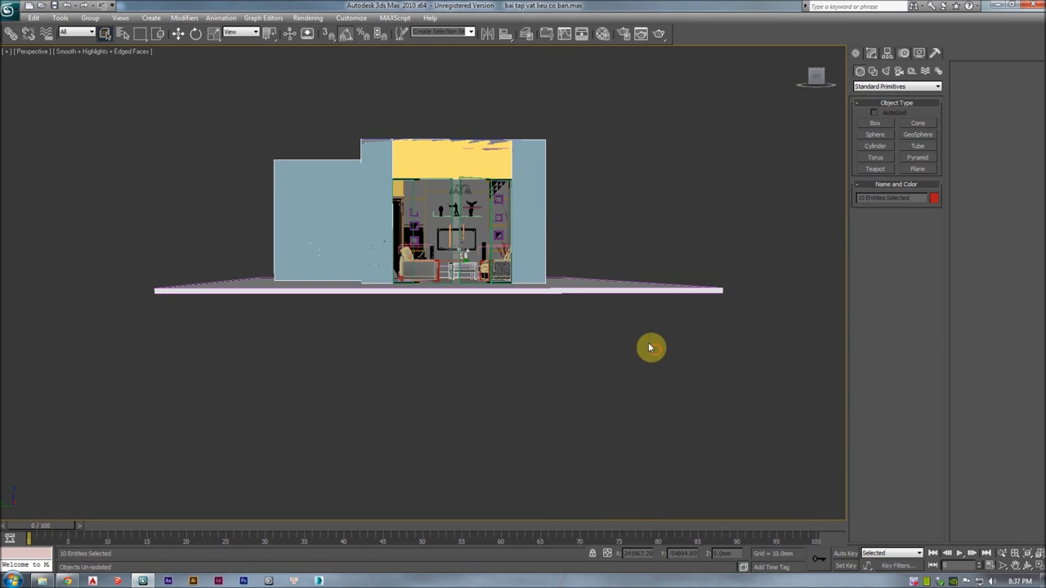
pyautogui.rightClick(522, 178)
pyautogui.click(549, 102)
pyautogui.moveTo(532, 177)
pyautogui.keyDown('alt'); pyautogui.mouseDown(button='middle')
pyautogui.moveTo(542, 180)
pyautogui.moveTo(535, 203)
pyautogui.moveTo(606, 236)
pyautogui.moveTo(677, 227)
pyautogui.moveTo(646, 202)
pyautogui.mouseUp(button='middle'); pyautogui.keyUp('alt')
# - Show the Modify panel with the wall object tuong selected
pyautogui.click(672, 224)
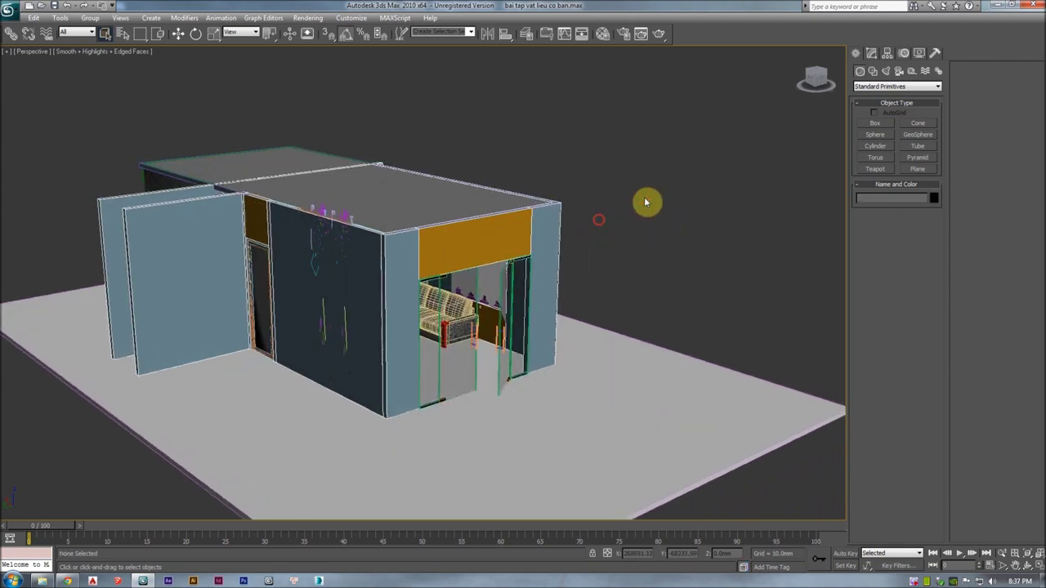
pyautogui.click(871, 52)
pyautogui.click(548, 224)
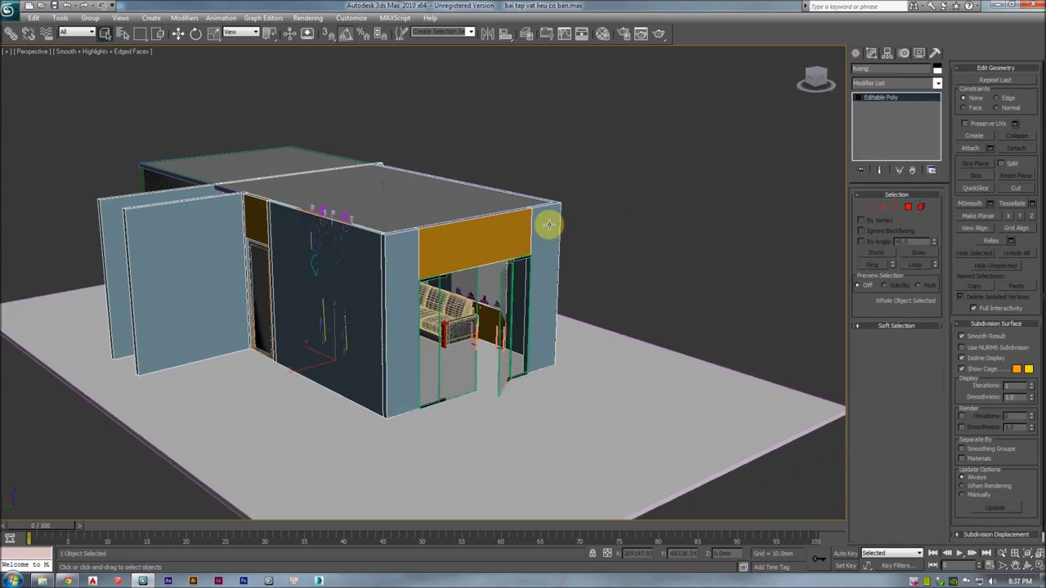
pyautogui.keyDown('alt'); pyautogui.moveTo(588, 210); pyautogui.dragTo(618, 205, button='middle'); pyautogui.keyUp('alt')
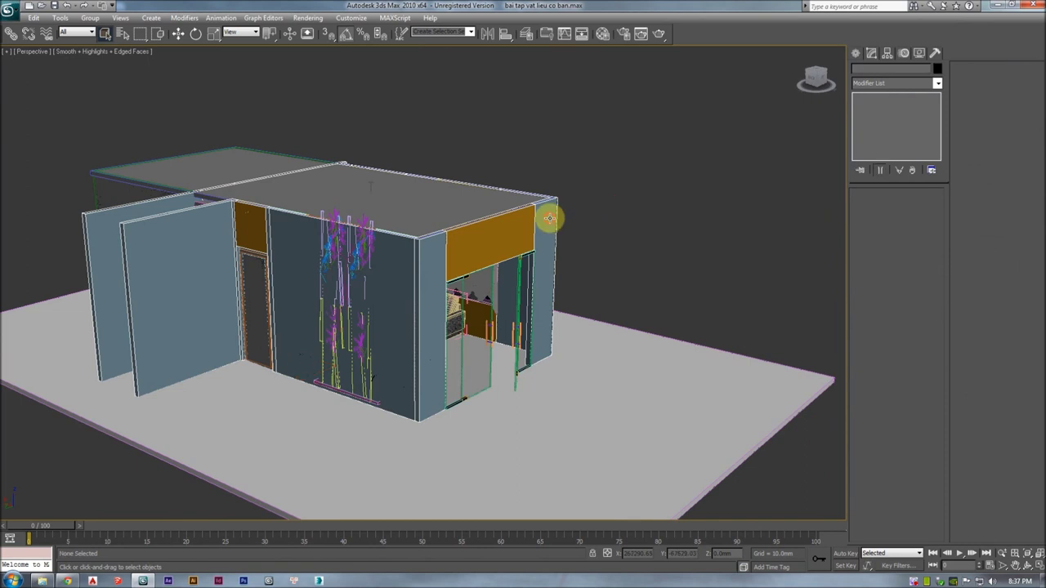
# - Open the Material Editor and reset all its material slots via Utilities
pyautogui.click(605, 38)
pyautogui.moveTo(726, 87); pyautogui.dragTo(556, 74)
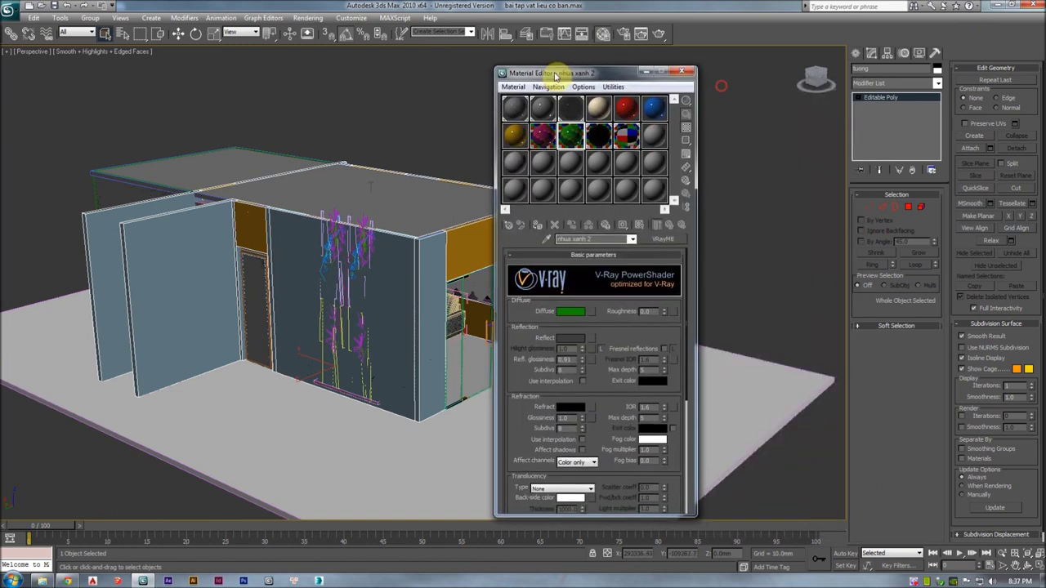
pyautogui.click(614, 86)
pyautogui.click(627, 154)
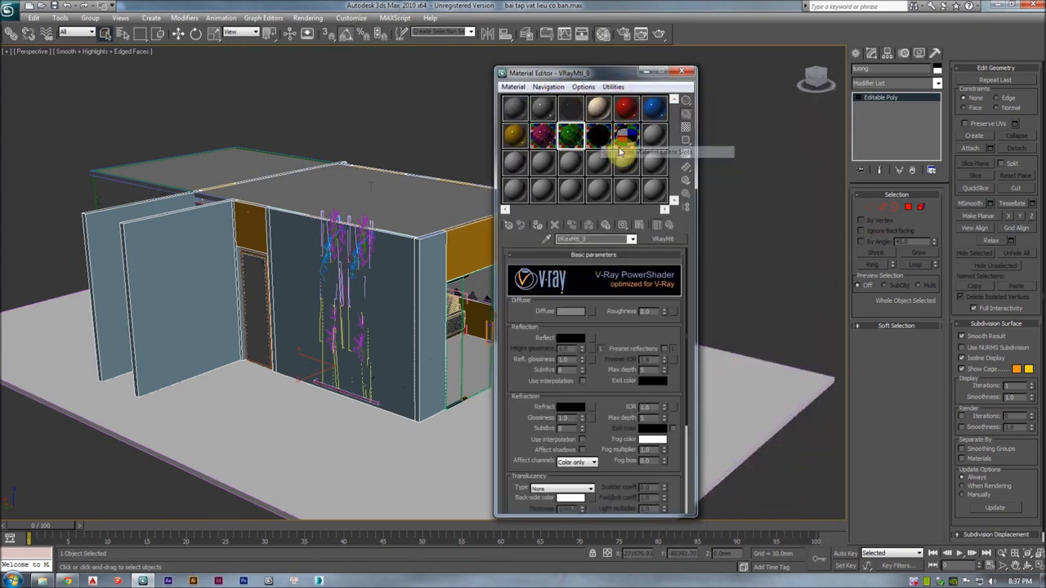
pyautogui.moveTo(548, 73); pyautogui.dragTo(753, 75)
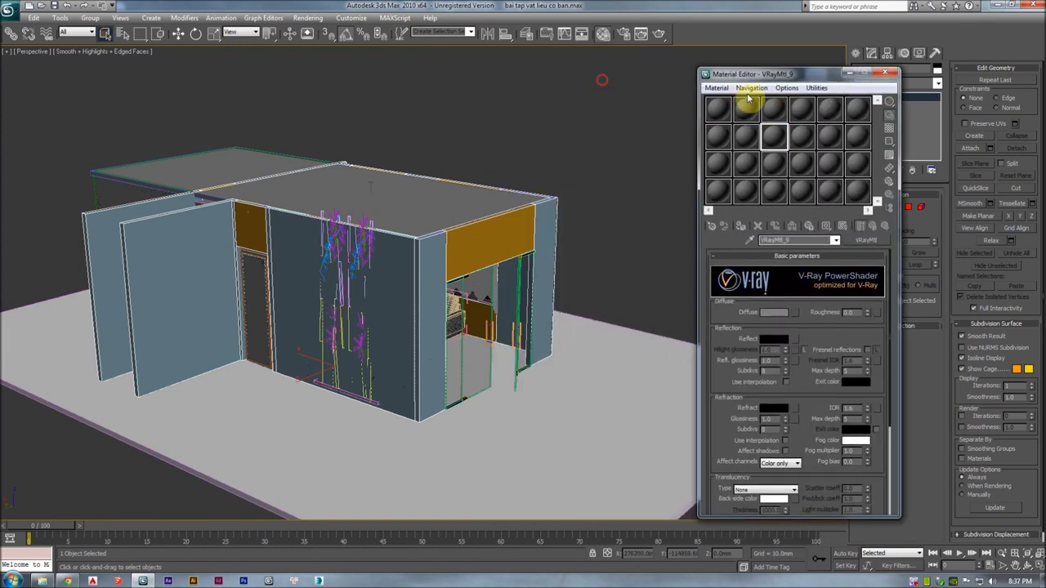
# - Select every object in the scene and assign the first slot's VRayMtl_1 to them
pyautogui.keyDown('alt'); pyautogui.moveTo(532, 140); pyautogui.dragTo(506, 144, button='middle'); pyautogui.keyUp('alt')
pyautogui.click(507, 144)
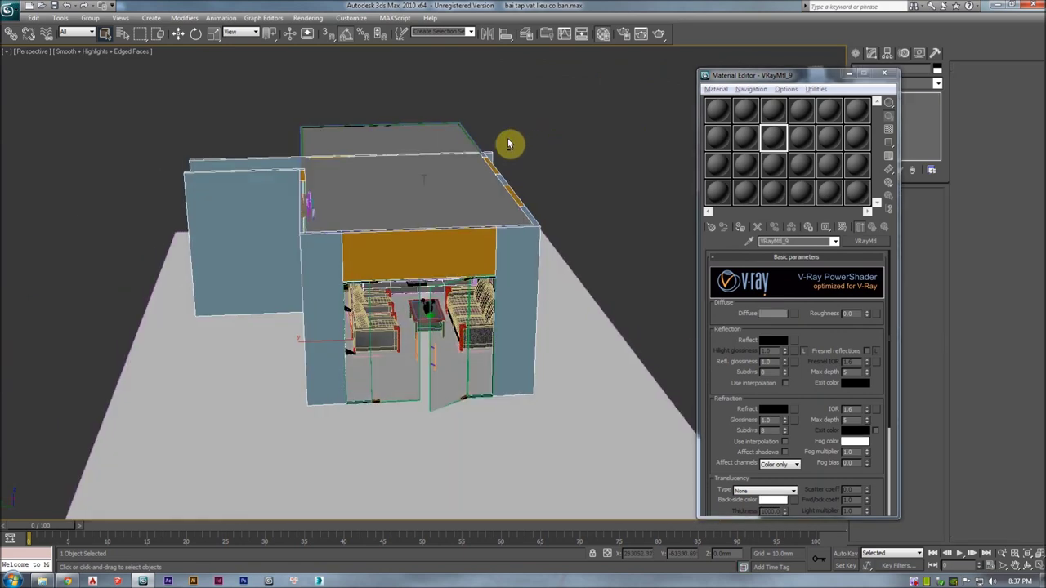
pyautogui.hotkey('ctrl', 'a')
pyautogui.click(720, 112)
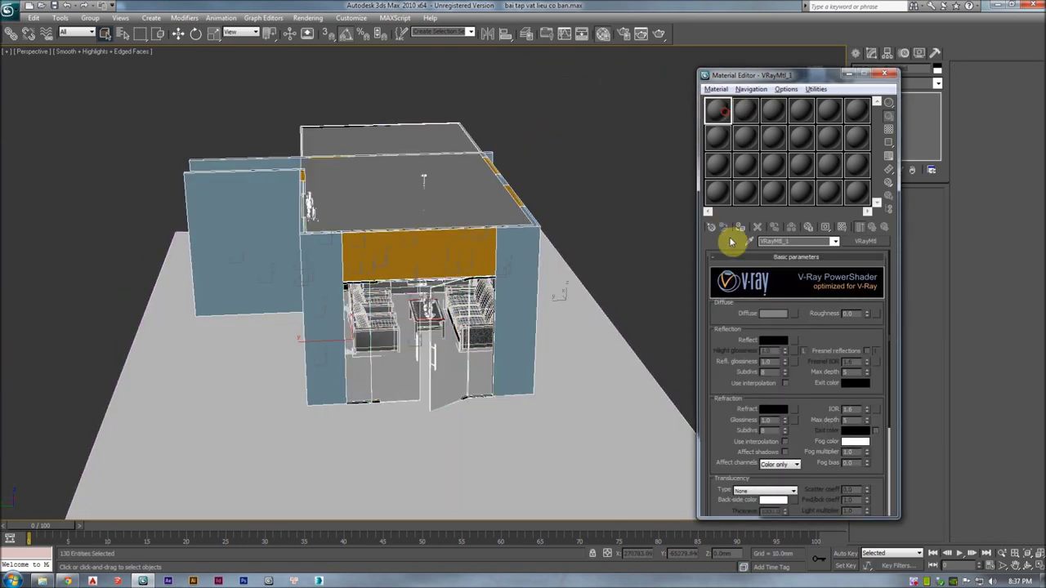
pyautogui.click(741, 233)
pyautogui.keyDown('alt'); pyautogui.moveTo(561, 187); pyautogui.dragTo(594, 176, button='middle'); pyautogui.keyUp('alt')
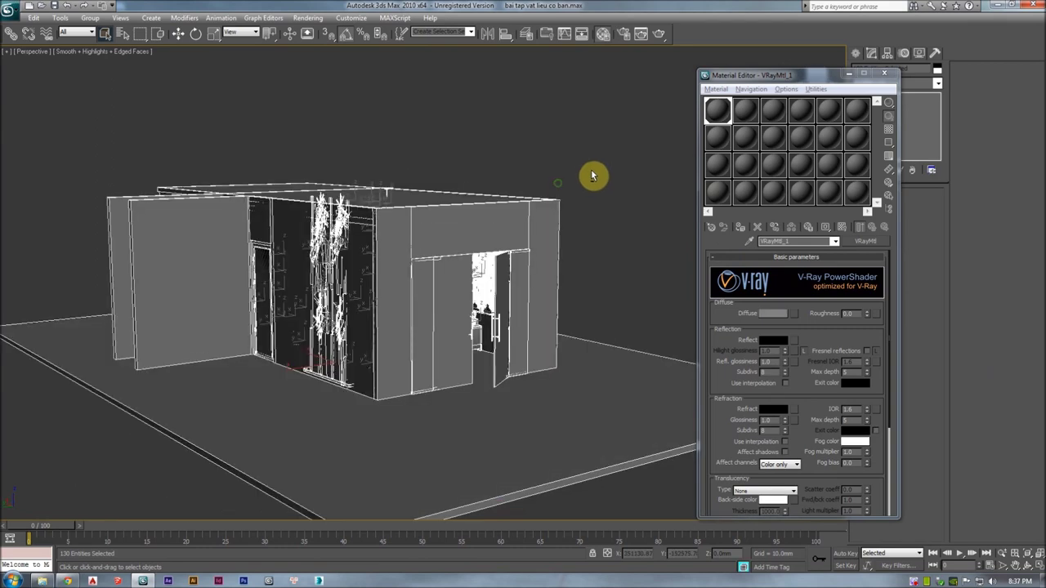
# - Reset the first slot's material to a fresh default V-Ray material, Material #317
pyautogui.click(753, 228)
pyautogui.click(822, 327)
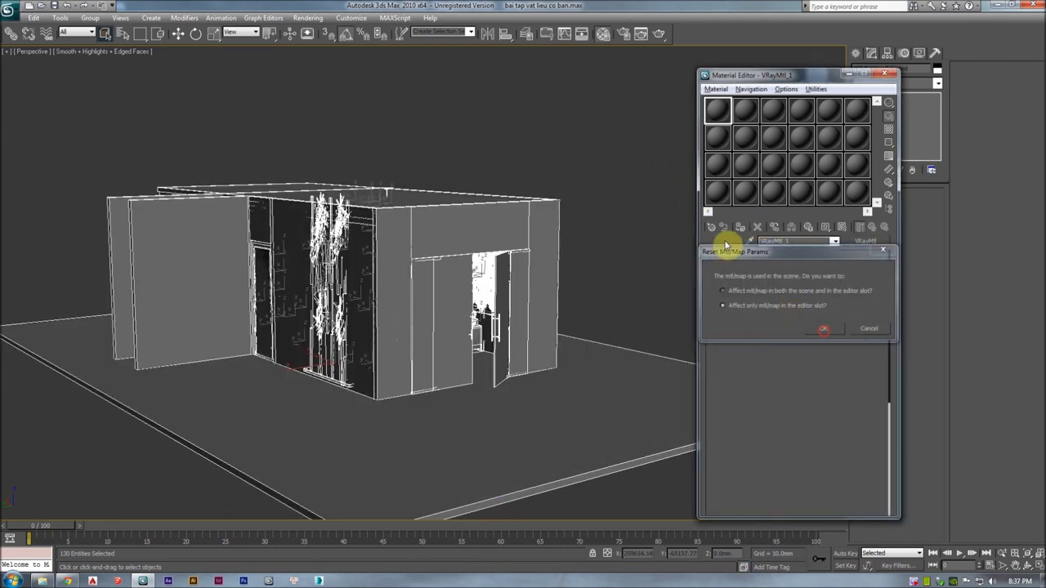
pyautogui.keyDown('alt'); pyautogui.moveTo(640, 183); pyautogui.dragTo(624, 182, button='middle'); pyautogui.keyUp('alt')
pyautogui.scroll(5, 579, 147)
pyautogui.moveTo(579, 147)
pyautogui.keyDown('alt'); pyautogui.mouseDown(button='middle')
pyautogui.moveTo(539, 187)
pyautogui.moveTo(614, 166)
pyautogui.moveTo(550, 166)
pyautogui.moveTo(495, 226)
pyautogui.moveTo(547, 143)
pyautogui.mouseUp(button='middle'); pyautogui.keyUp('alt')
# - Toggle edged-face display and inspect the cabinet group from a new angle
pyautogui.scroll(3, 555, 175)
pyautogui.press('F4')
pyautogui.click(626, 143)
pyautogui.keyDown('alt'); pyautogui.moveTo(626, 142); pyautogui.dragTo(558, 125, button='middle'); pyautogui.keyUp('alt')
pyautogui.click(599, 133)
pyautogui.press('F4')
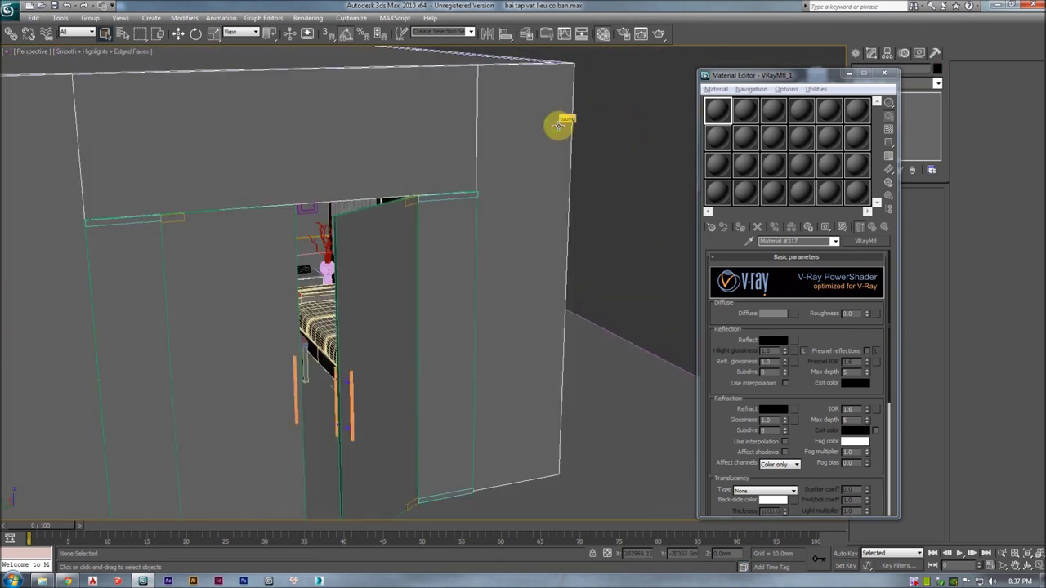
pyautogui.click(993, 581)
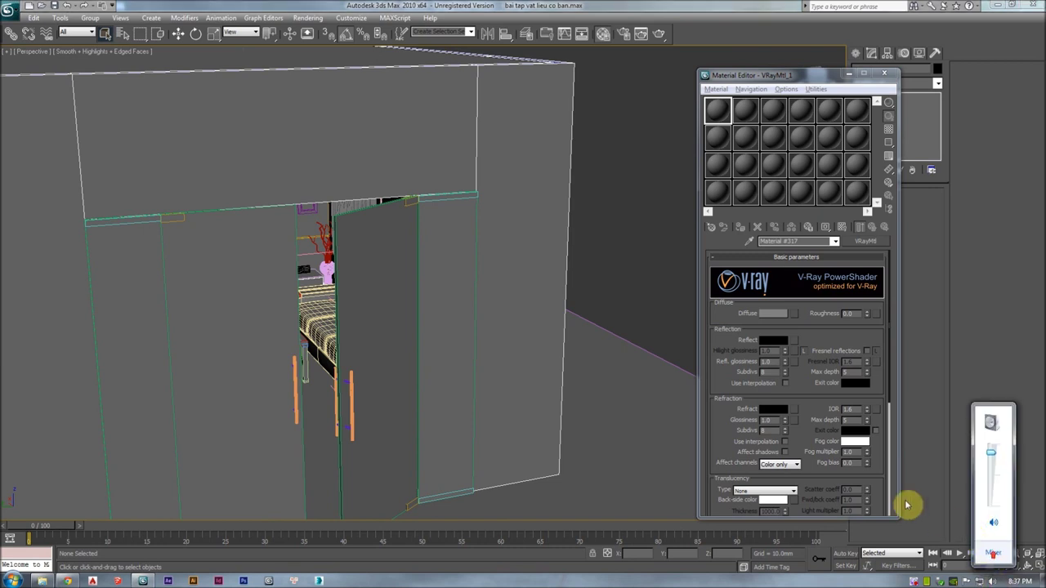
# - Select the box and view it from frontal and corner angles, toggling edged faces
pyautogui.keyDown('alt'); pyautogui.moveTo(595, 218); pyautogui.dragTo(584, 205, button='middle'); pyautogui.keyUp('alt')
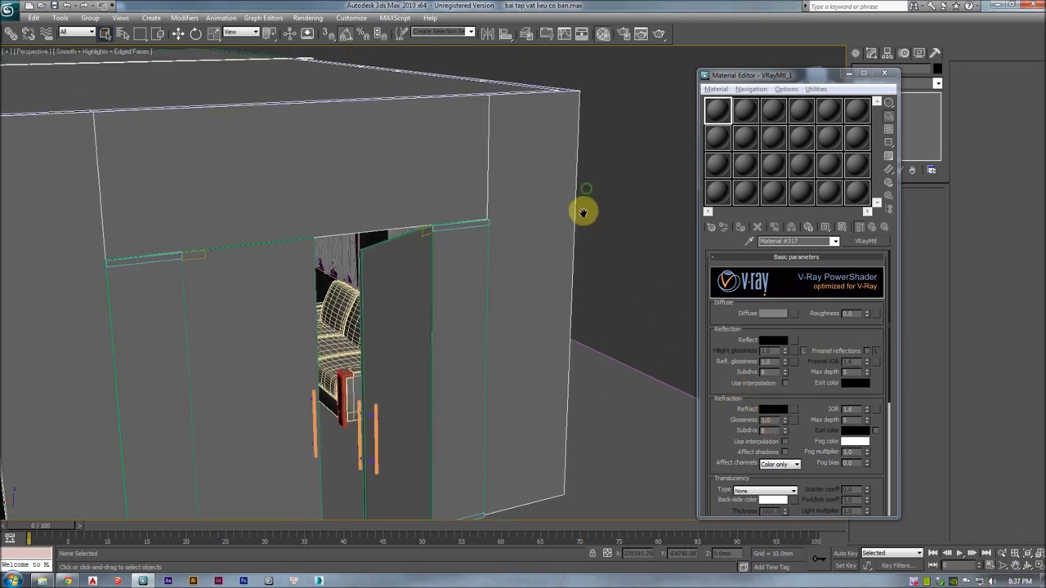
pyautogui.click(547, 156)
pyautogui.moveTo(548, 156)
pyautogui.keyDown('alt'); pyautogui.mouseDown(button='middle')
pyautogui.moveTo(500, 161)
pyautogui.moveTo(595, 129)
pyautogui.mouseUp(button='middle'); pyautogui.keyUp('alt')
pyautogui.click(595, 131)
pyautogui.press('F4')
pyautogui.moveTo(577, 164)
pyautogui.keyDown('alt'); pyautogui.mouseDown(button='middle')
pyautogui.moveTo(496, 196)
pyautogui.moveTo(539, 194)
pyautogui.mouseUp(button='middle'); pyautogui.keyUp('alt')
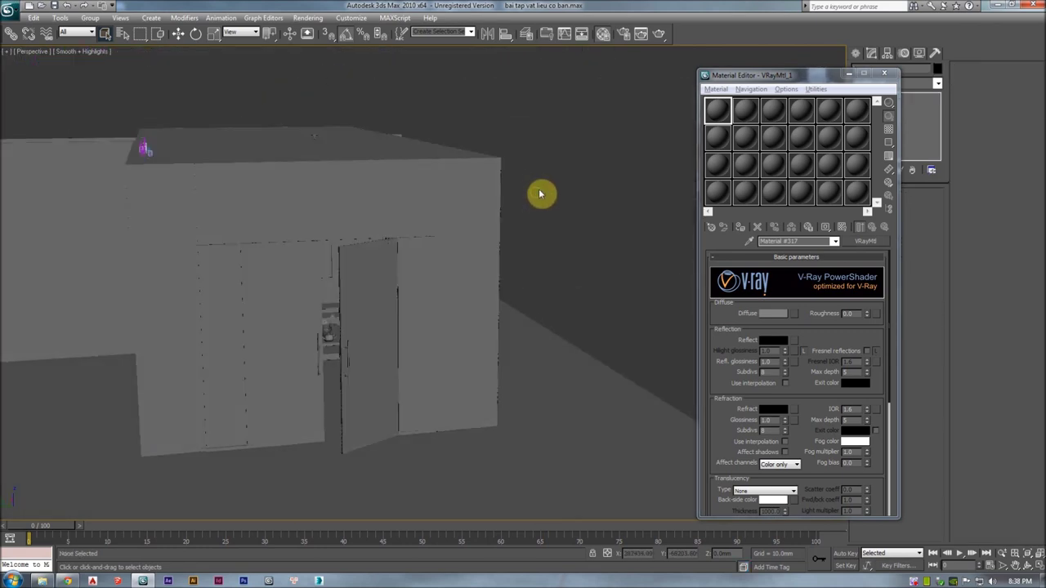
pyautogui.click(490, 166)
pyautogui.press('F4')
pyautogui.keyDown('alt'); pyautogui.moveTo(493, 217); pyautogui.dragTo(589, 203, button='middle'); pyautogui.keyUp('alt')
# - Repeatedly select and deselect the box while moving toward its front
pyautogui.click(525, 205)
pyautogui.click(512, 197)
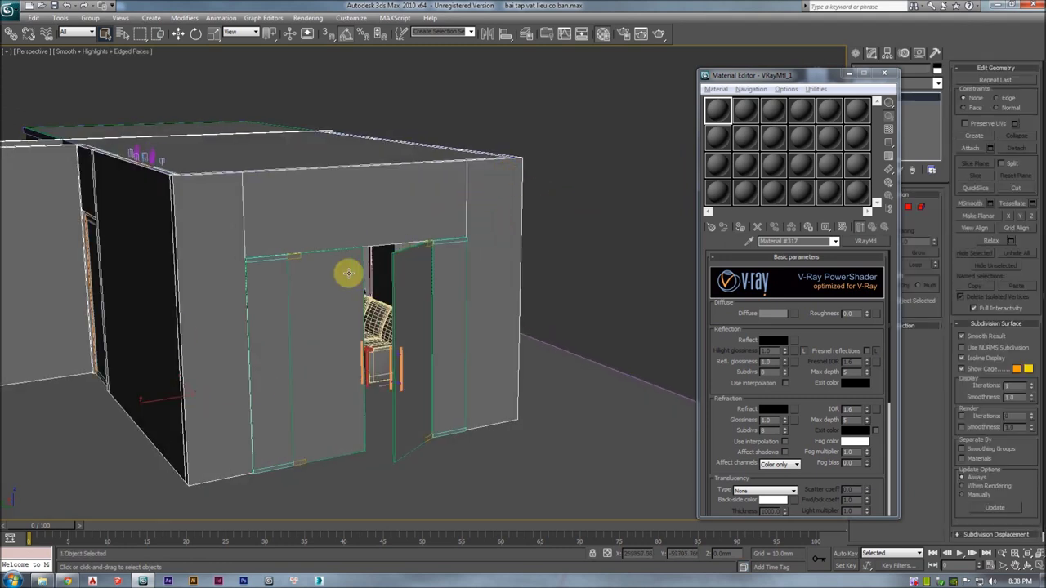
pyautogui.click(546, 233)
pyautogui.click(498, 232)
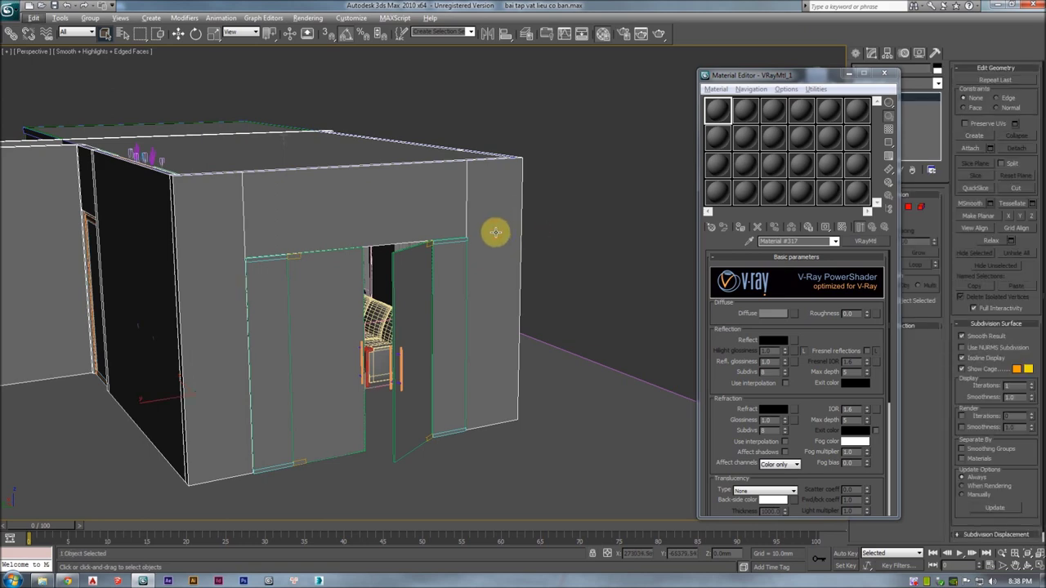
pyautogui.click(558, 212)
pyautogui.click(518, 210)
pyautogui.moveTo(542, 245)
pyautogui.keyDown('alt'); pyautogui.mouseDown(button='middle')
pyautogui.moveTo(535, 233)
pyautogui.moveTo(483, 266)
pyautogui.moveTo(572, 232)
pyautogui.mouseUp(button='middle'); pyautogui.keyUp('alt')
pyautogui.click(610, 219)
pyautogui.click(474, 166)
pyautogui.keyDown('alt'); pyautogui.moveTo(474, 166); pyautogui.dragTo(496, 186, button='middle'); pyautogui.keyUp('alt')
# - Zoom and orbit to side-on views of the sofa and the room
pyautogui.scroll(5, 327, 264)
pyautogui.scroll(3, 430, 234)
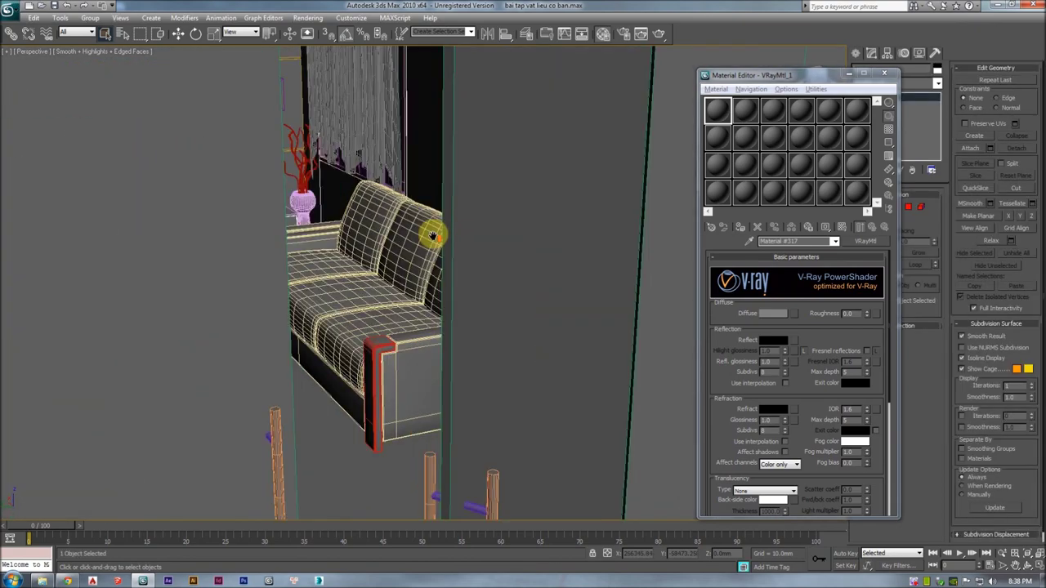
pyautogui.scroll(-1, 401, 256)
pyautogui.scroll(2, 344, 276)
pyautogui.moveTo(345, 277)
pyautogui.keyDown('alt'); pyautogui.mouseDown(button='middle')
pyautogui.moveTo(567, 329)
pyautogui.moveTo(438, 297)
pyautogui.moveTo(423, 238)
pyautogui.mouseUp(button='middle'); pyautogui.keyUp('alt')
pyautogui.scroll(-2, 343, 269)
pyautogui.scroll(-2, 380, 280)
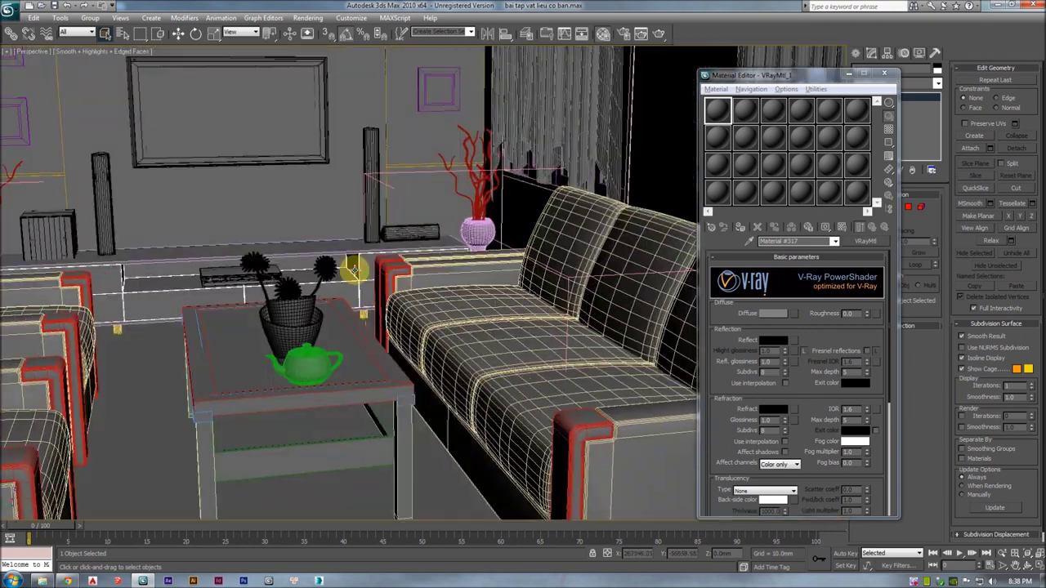
pyautogui.scroll(-1, 346, 264)
pyautogui.moveTo(261, 122)
pyautogui.keyDown('alt'); pyautogui.mouseDown(button='middle')
pyautogui.moveTo(310, 294)
pyautogui.moveTo(300, 248)
pyautogui.moveTo(310, 238)
pyautogui.mouseUp(button='middle'); pyautogui.keyUp('alt')
pyautogui.scroll(-2, 351, 234)
pyautogui.scroll(-2, 406, 236)
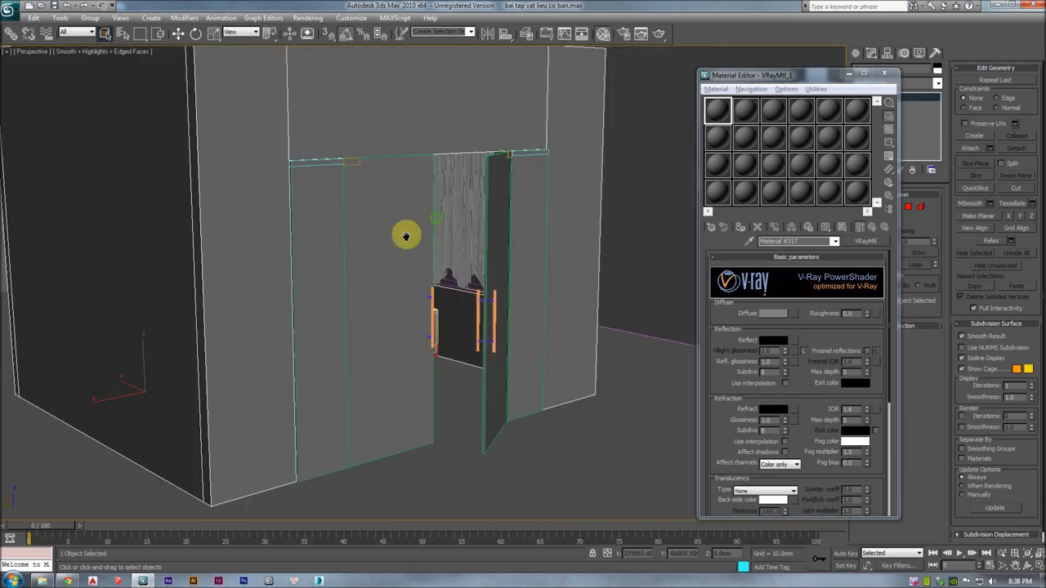
pyautogui.scroll(-2, 483, 201)
# - Select the room's wall object and isolate it with Alt+Q
pyautogui.click(483, 201)
pyautogui.click(408, 170)
pyautogui.hotkey('alt', 'q')
pyautogui.moveTo(481, 199)
pyautogui.keyDown('alt'); pyautogui.mouseDown(button='middle')
pyautogui.moveTo(495, 212)
pyautogui.moveTo(389, 201)
pyautogui.moveTo(490, 209)
pyautogui.mouseUp(button='middle'); pyautogui.keyUp('alt')
# - Rename the first slot's material from Material #317 to tuong
pyautogui.scroll(2, 439, 210)
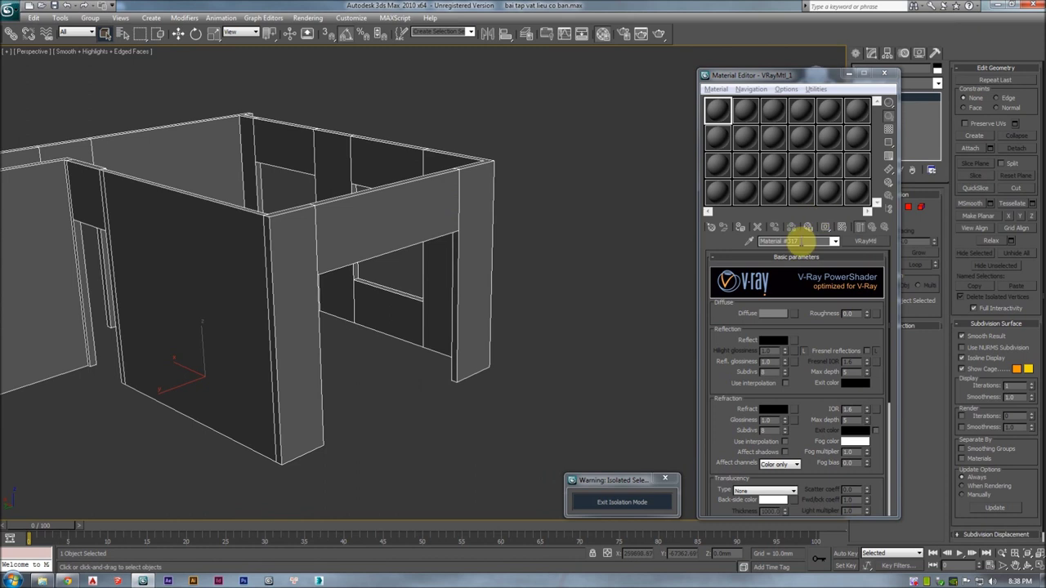
pyautogui.moveTo(753, 75)
pyautogui.mouseDown()
pyautogui.moveTo(662, 69)
pyautogui.moveTo(632, 54)
pyautogui.moveTo(711, 56)
pyautogui.mouseUp()
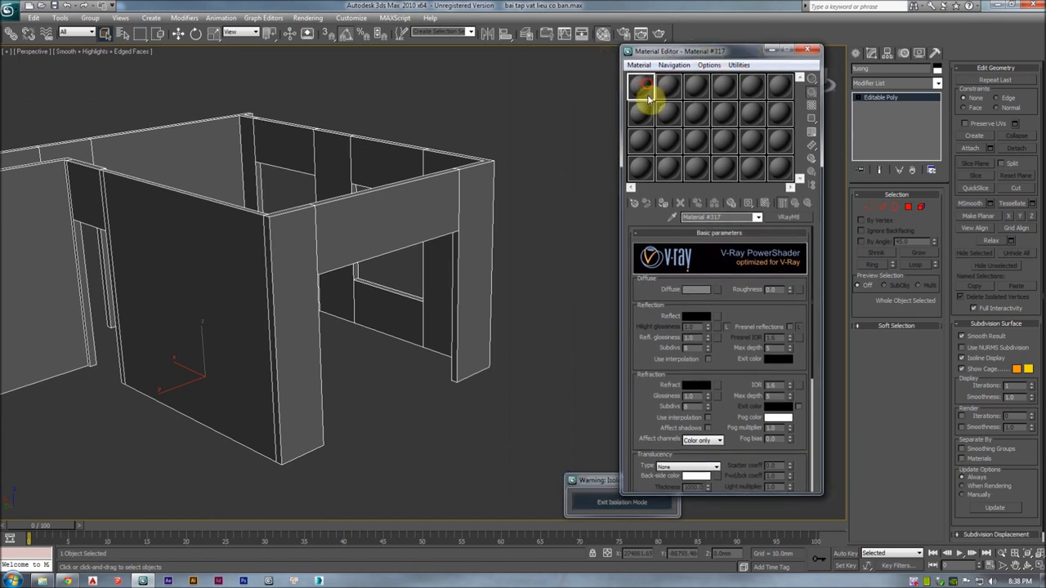
pyautogui.click(735, 219)
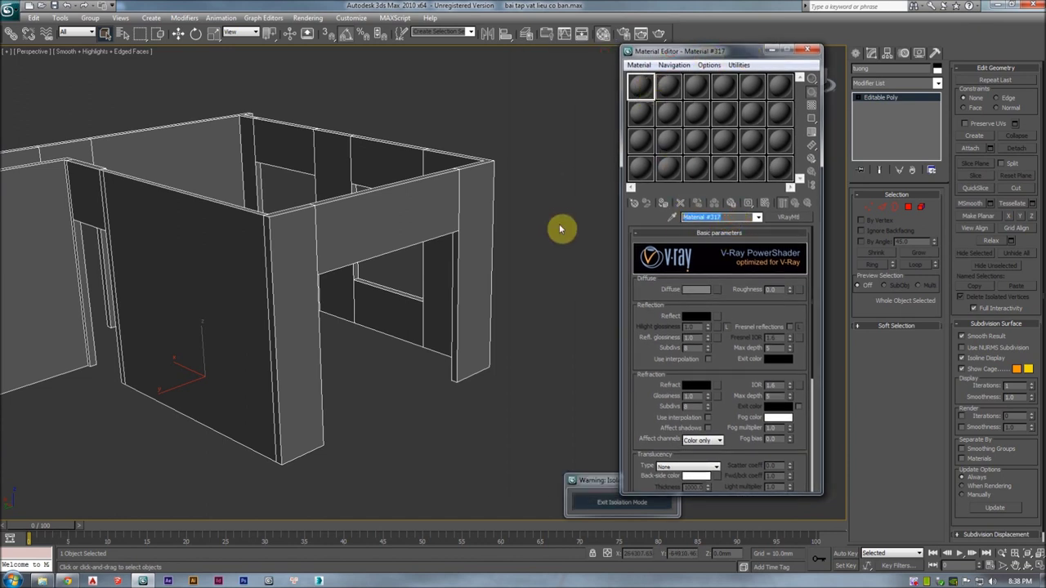
pyautogui.write('tu')
pyautogui.press('Return')
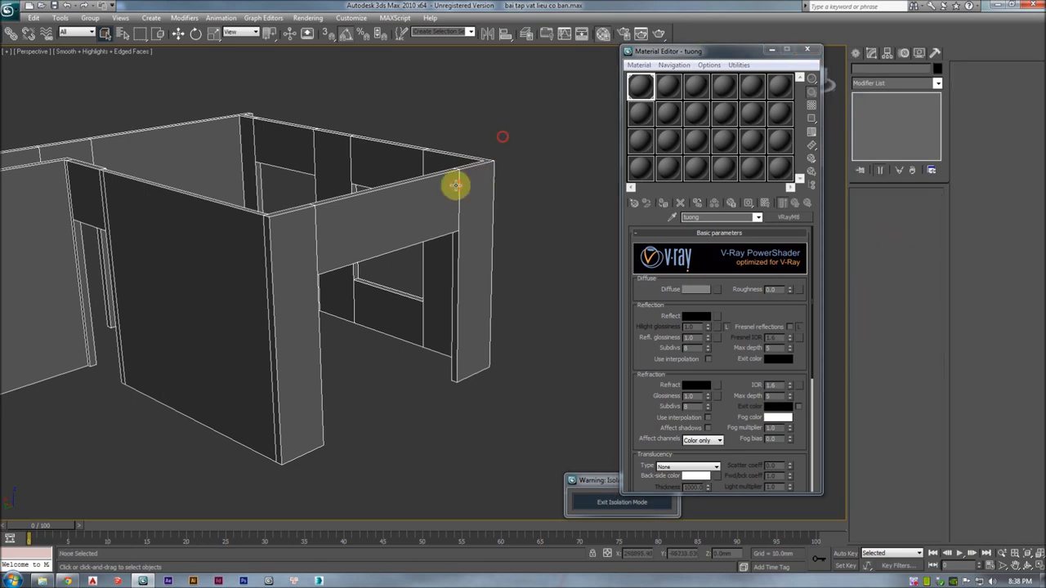
# - Reselect the wall object and activate the second sample material slot
pyautogui.click(525, 117)
pyautogui.click(458, 191)
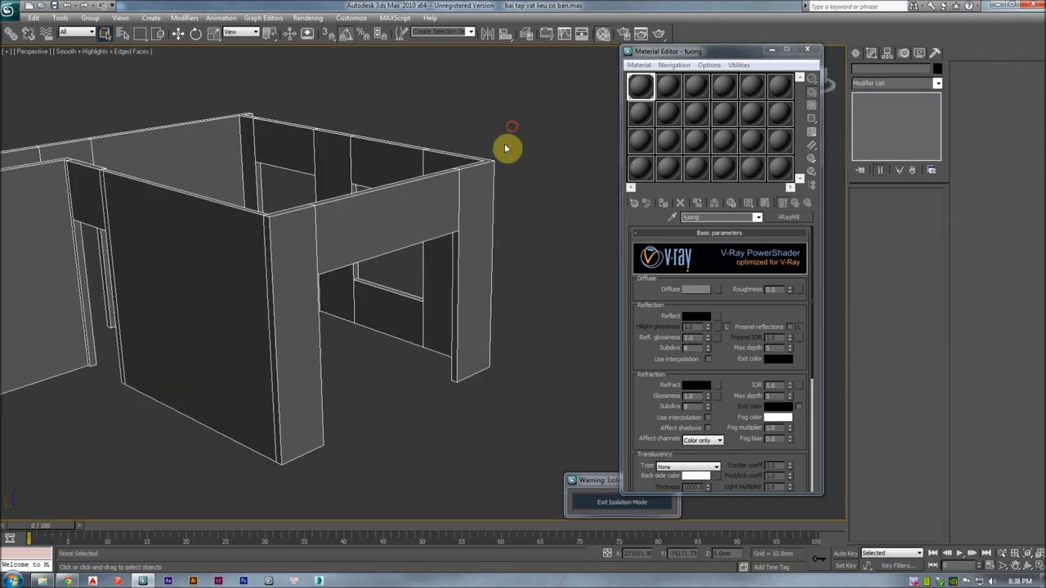
pyautogui.moveTo(697, 53); pyautogui.dragTo(646, 62)
pyautogui.click(616, 98)
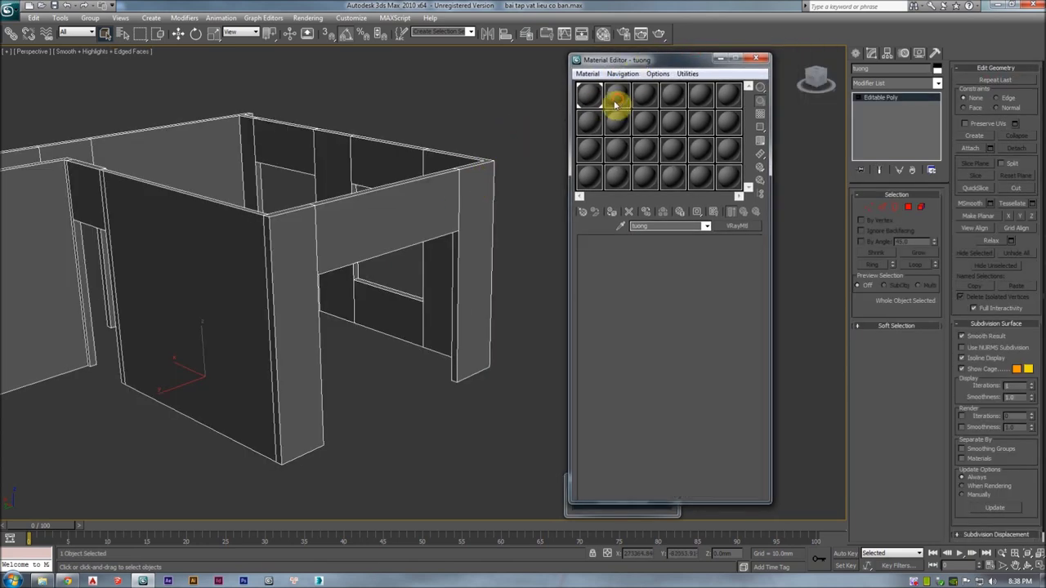
pyautogui.click(602, 96)
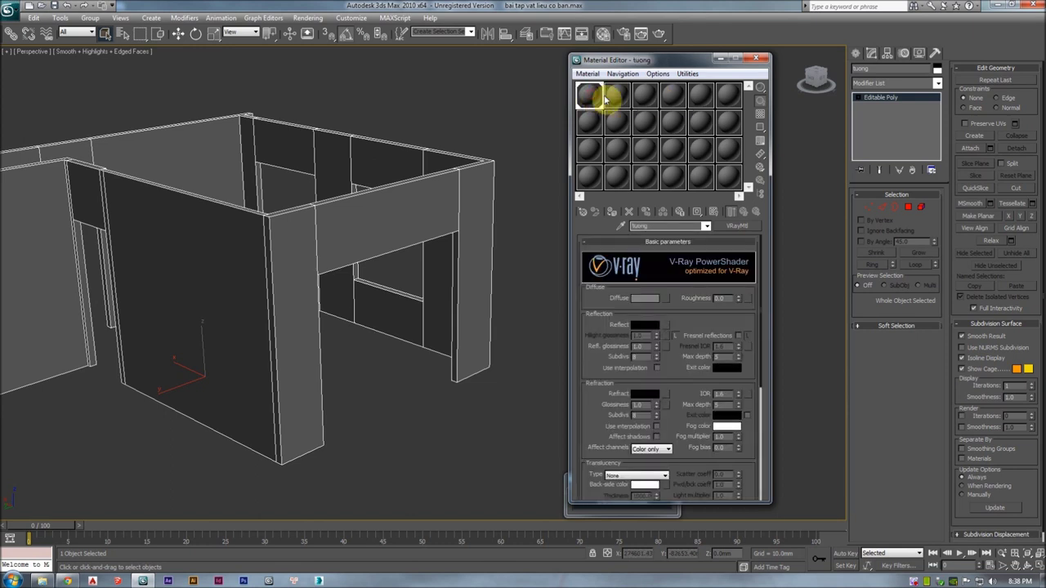
pyautogui.moveTo(642, 62); pyautogui.dragTo(649, 60)
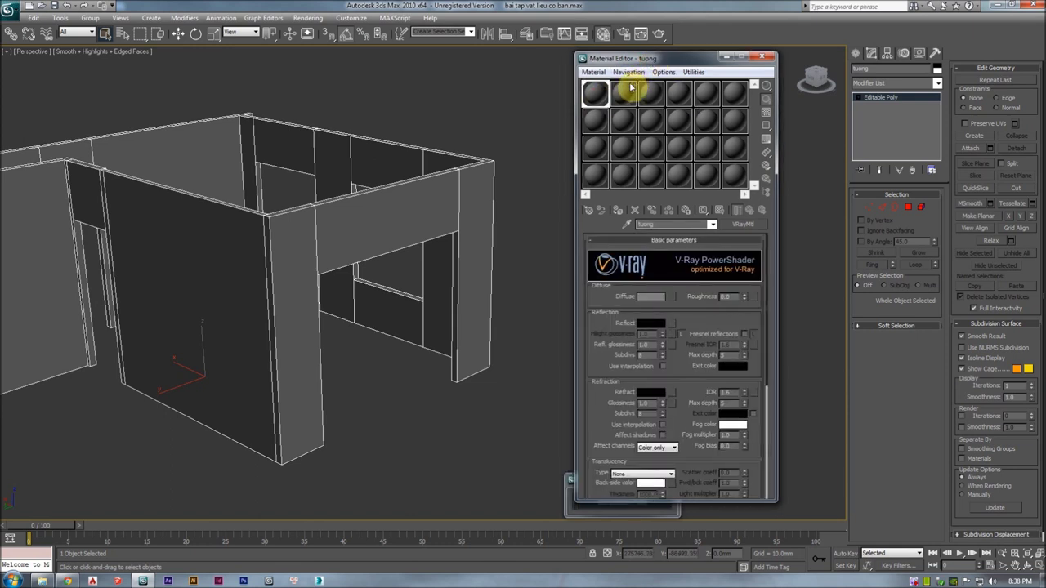
pyautogui.moveTo(655, 71)
pyautogui.mouseDown()
pyautogui.moveTo(643, 73)
pyautogui.moveTo(688, 60)
pyautogui.mouseUp()
pyautogui.click(727, 171)
pyautogui.click(637, 90)
pyautogui.click(590, 90)
pyautogui.moveTo(629, 57); pyautogui.dragTo(624, 67)
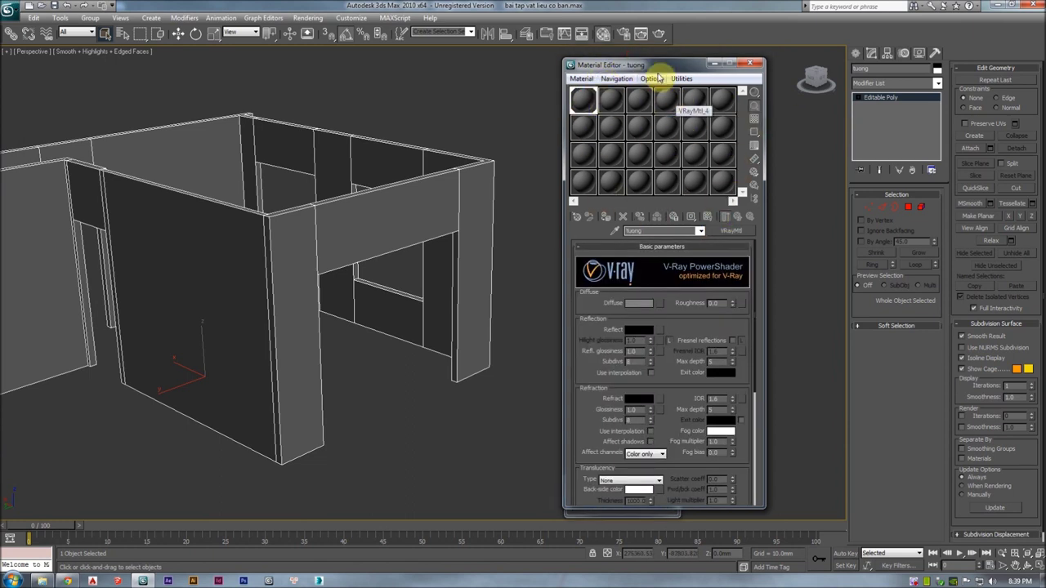
pyautogui.moveTo(660, 68); pyautogui.dragTo(665, 68)
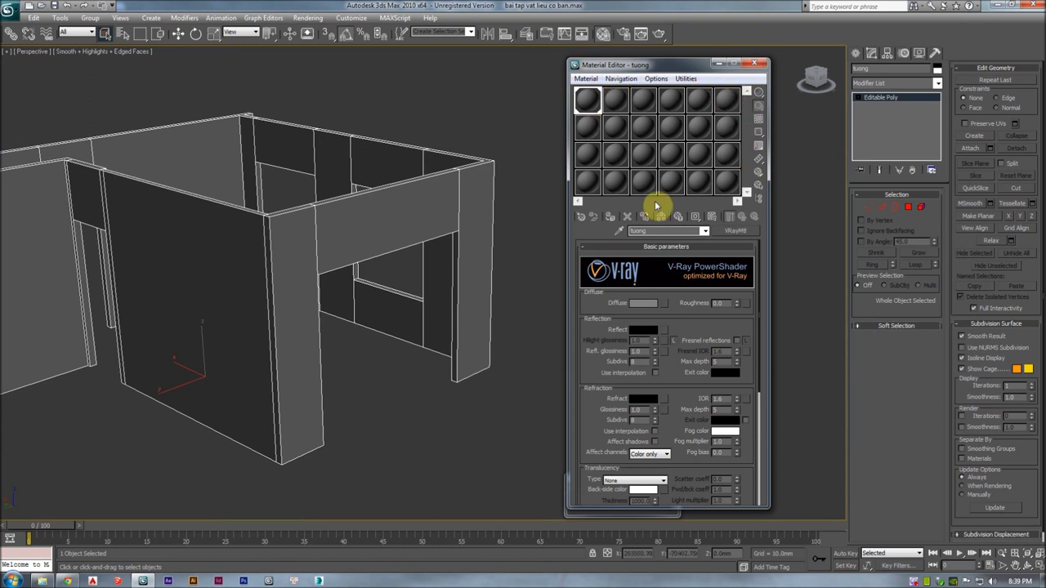
pyautogui.moveTo(651, 65); pyautogui.dragTo(640, 72)
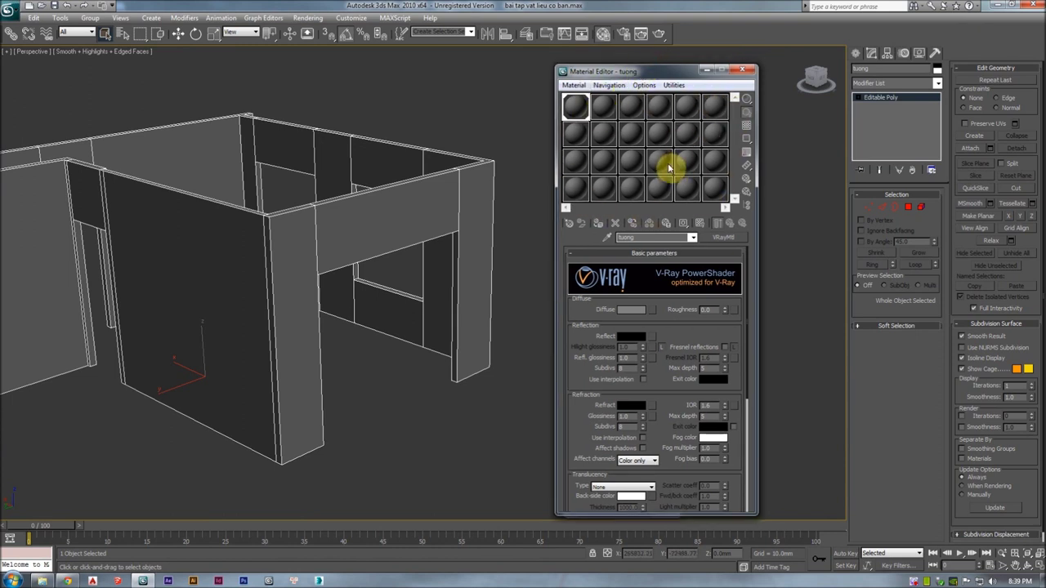
pyautogui.moveTo(619, 71); pyautogui.dragTo(619, 71)
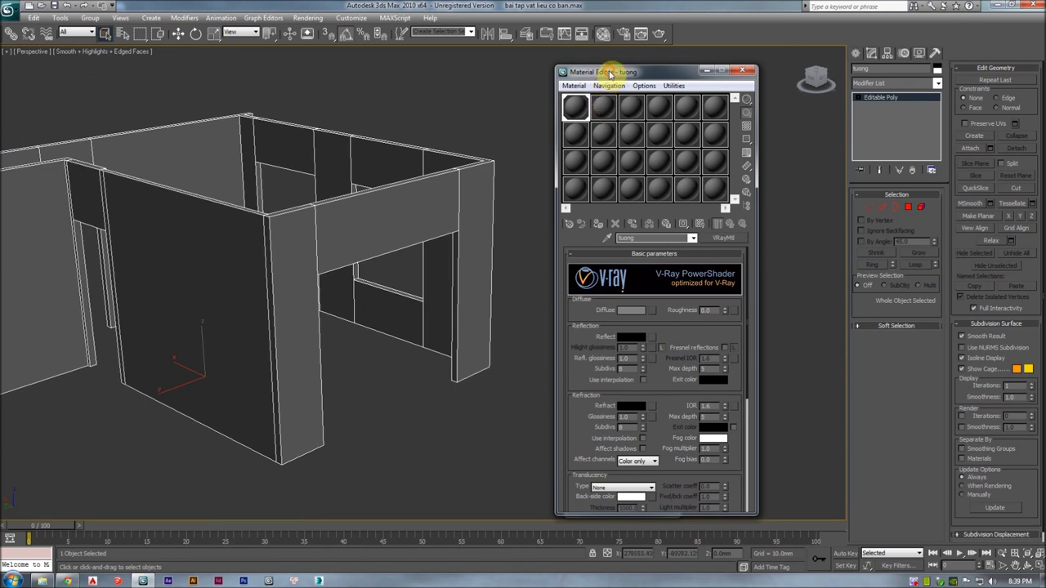
pyautogui.moveTo(609, 74); pyautogui.dragTo(606, 58)
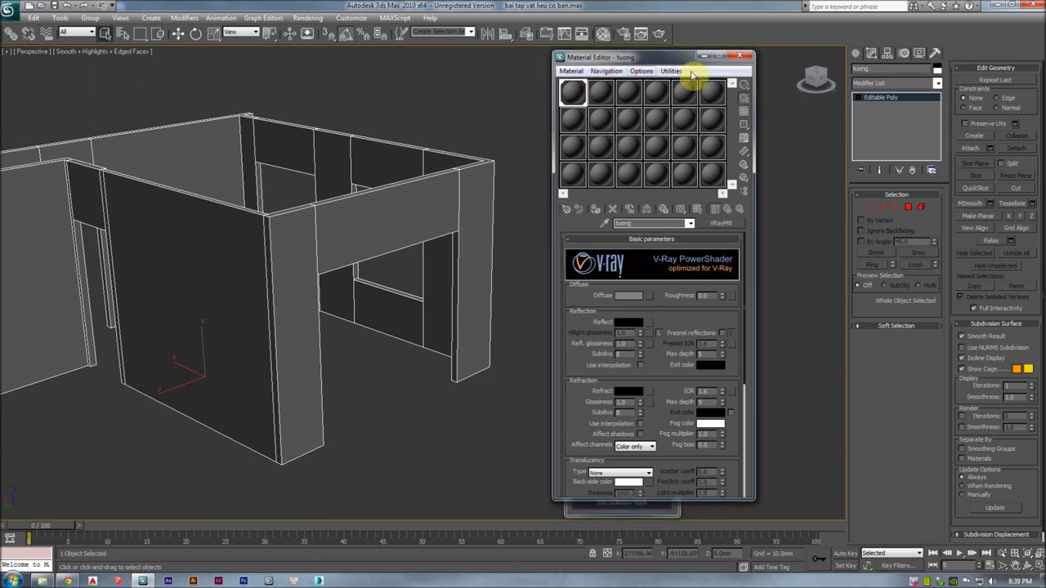
# - Open the Custom UI and Defaults Switcher and choose MAX.vray as the tool options
pyautogui.click(351, 20)
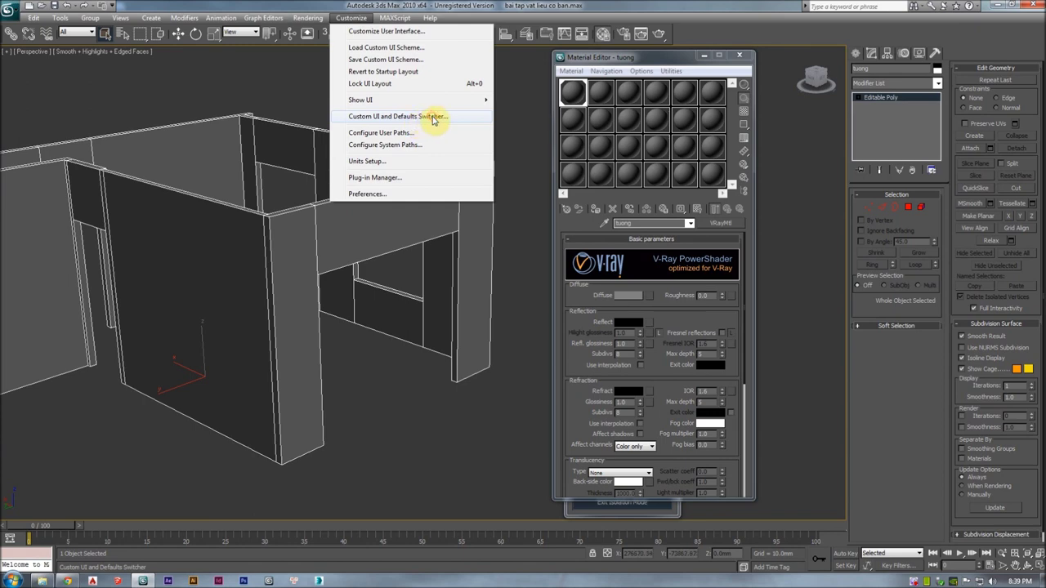
pyautogui.click(433, 116)
pyautogui.moveTo(480, 109)
pyautogui.mouseDown()
pyautogui.moveTo(431, 95)
pyautogui.moveTo(373, 101)
pyautogui.mouseUp()
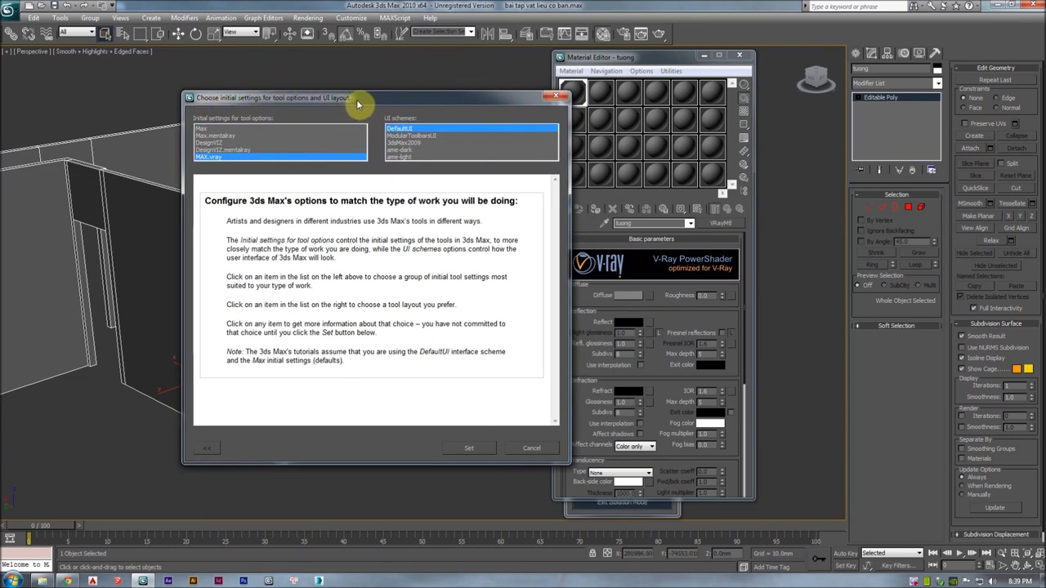
pyautogui.moveTo(225, 104); pyautogui.dragTo(236, 103)
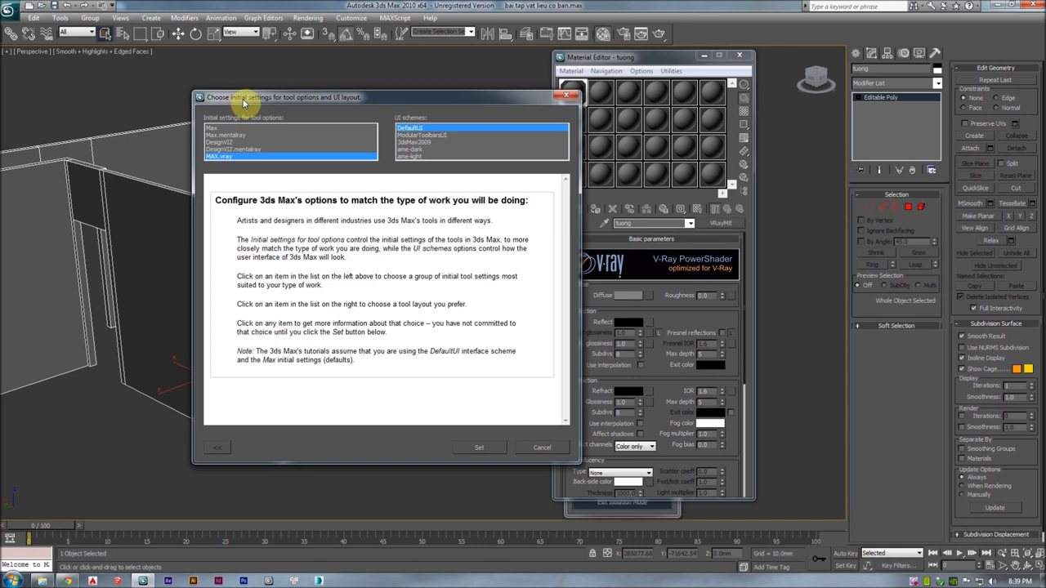
pyautogui.click(237, 143)
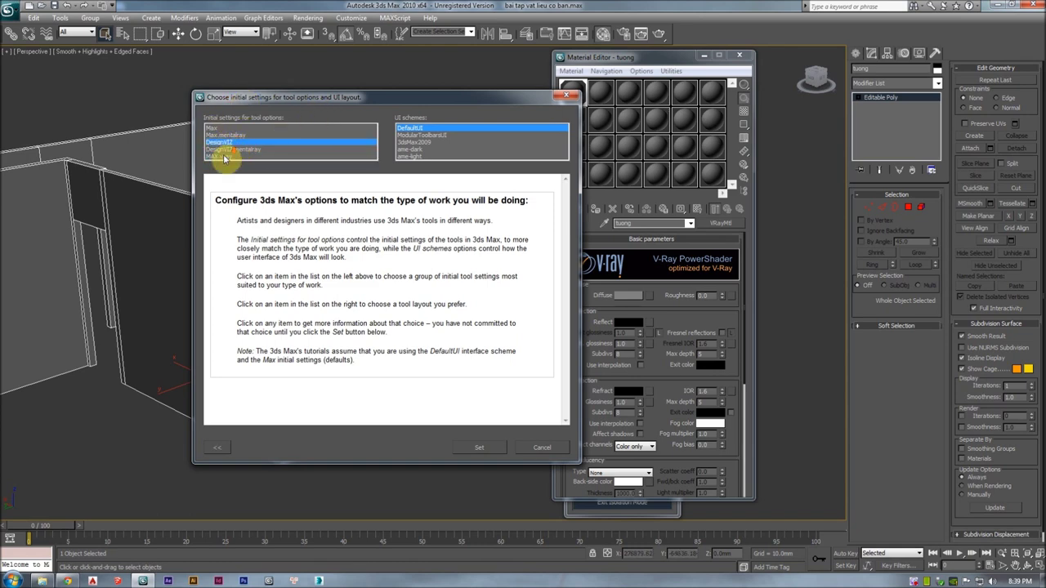
pyautogui.click(224, 157)
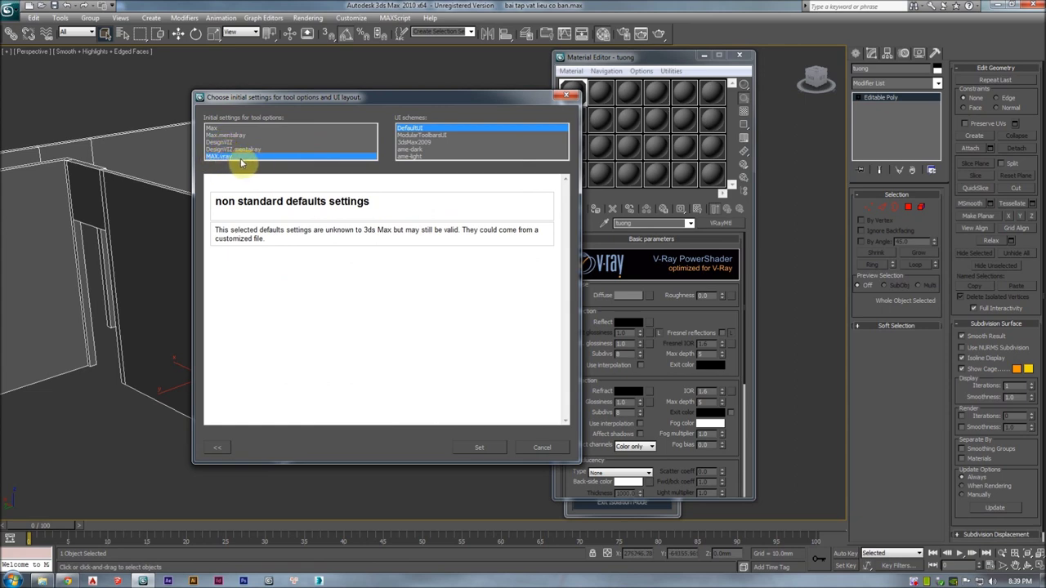
pyautogui.moveTo(305, 91); pyautogui.dragTo(305, 86)
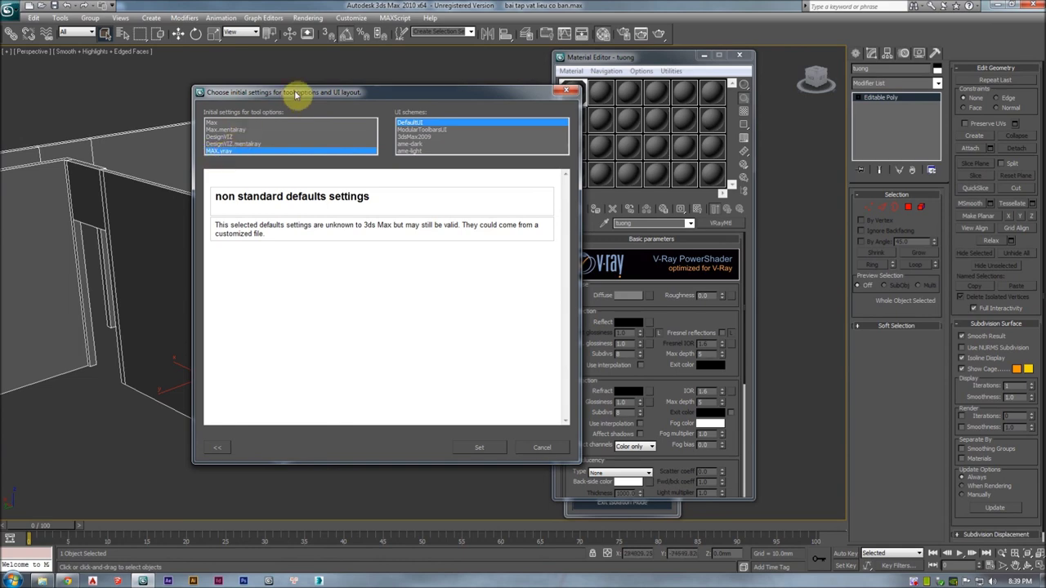
pyautogui.moveTo(299, 87); pyautogui.dragTo(299, 75)
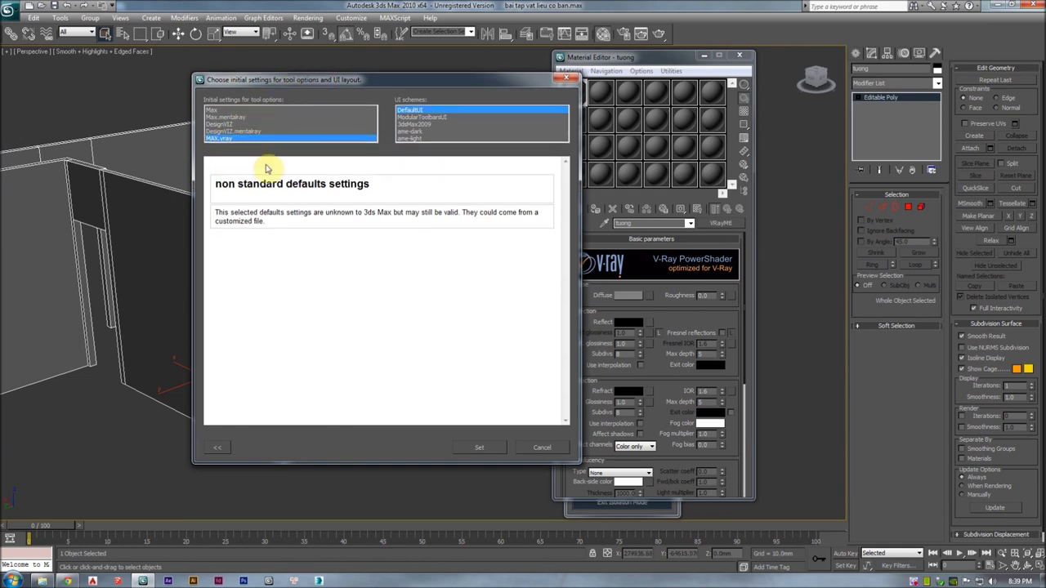
# - Set the MAX.vray defaults and acknowledge the restart notice
pyautogui.click(470, 448)
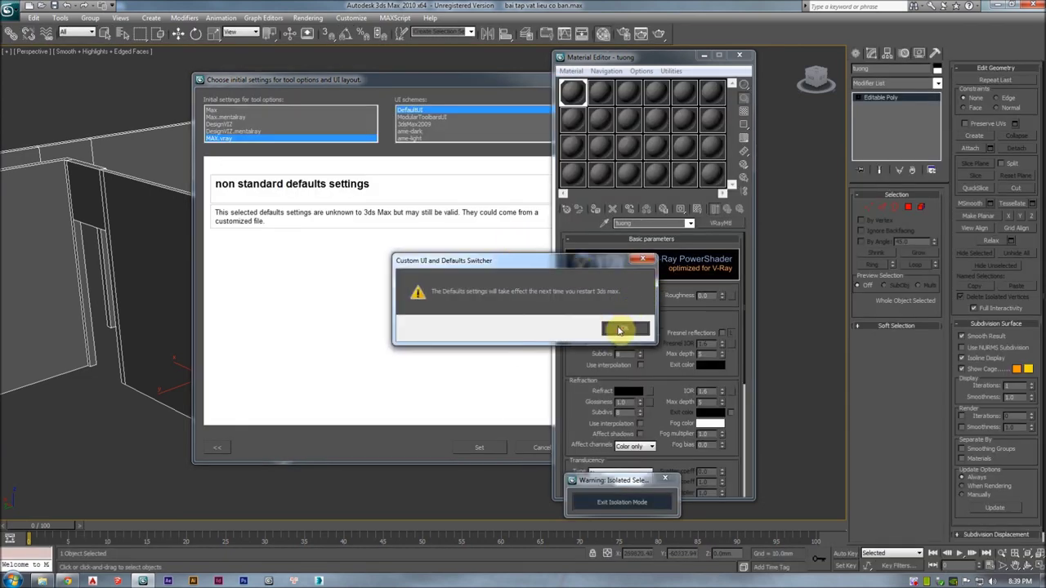
pyautogui.moveTo(515, 261); pyautogui.dragTo(378, 258)
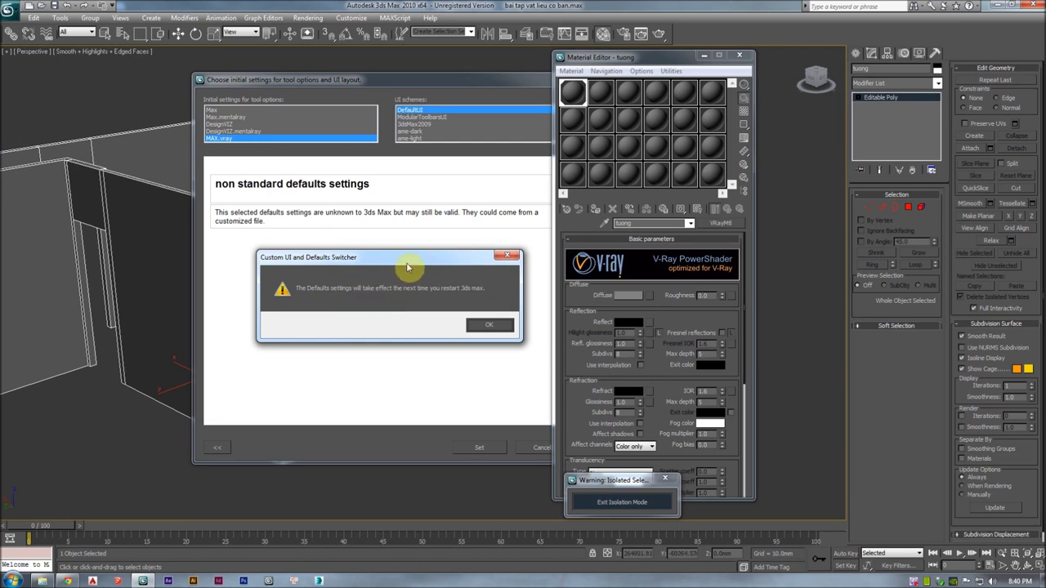
pyautogui.moveTo(413, 260); pyautogui.dragTo(388, 258)
pyautogui.click(463, 323)
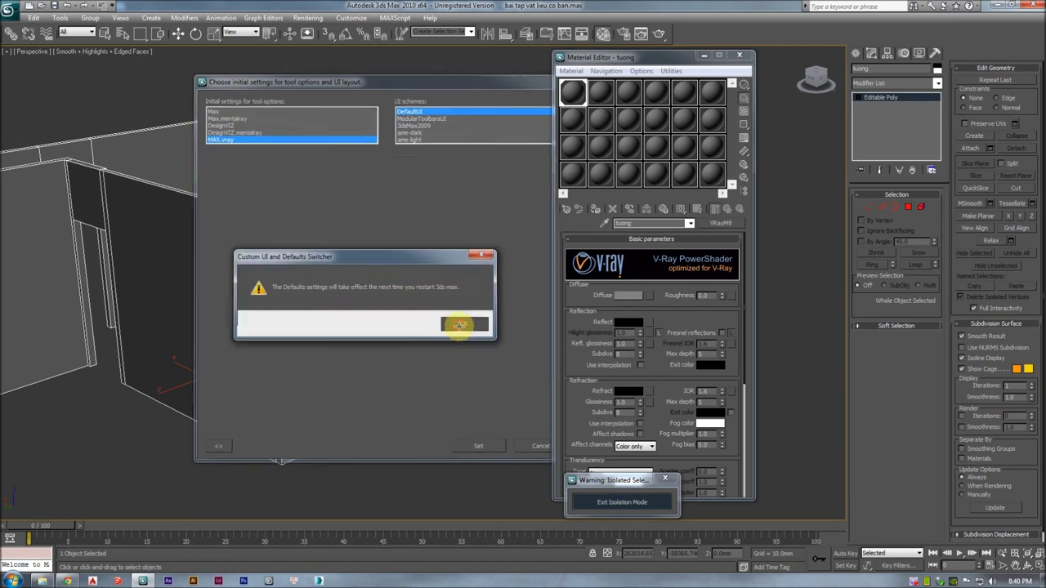
# - Close the Material Editor and start a Save As to the Desktop
pyautogui.click(739, 55)
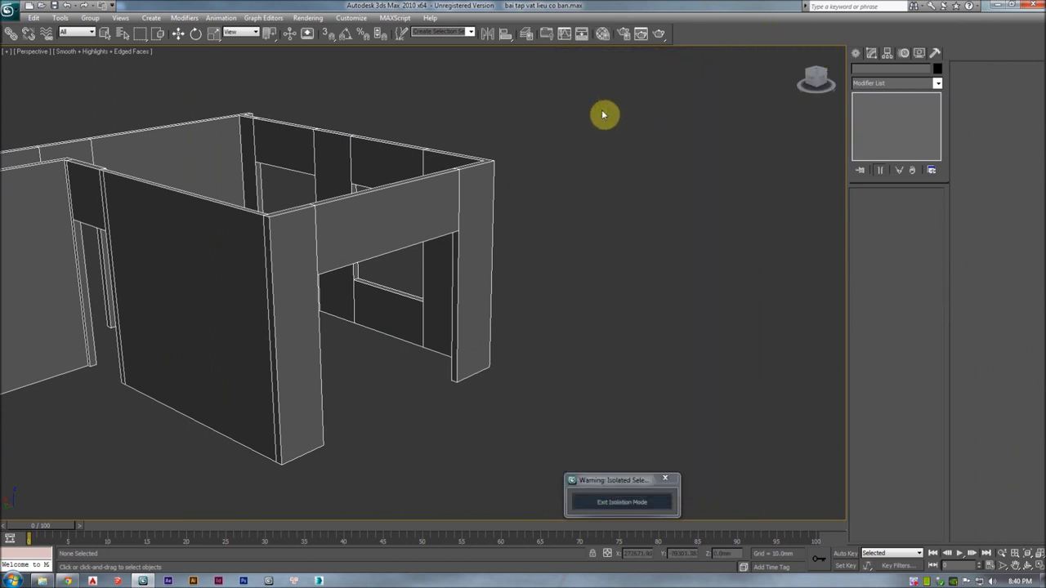
pyautogui.click(10, 10)
pyautogui.click(31, 139)
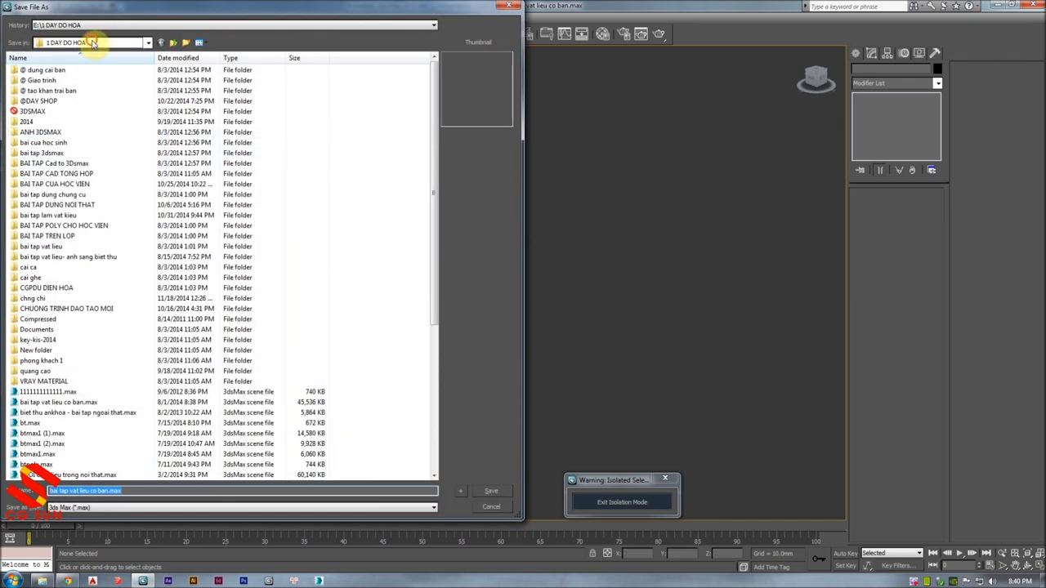
pyautogui.click(93, 41)
pyautogui.click(58, 54)
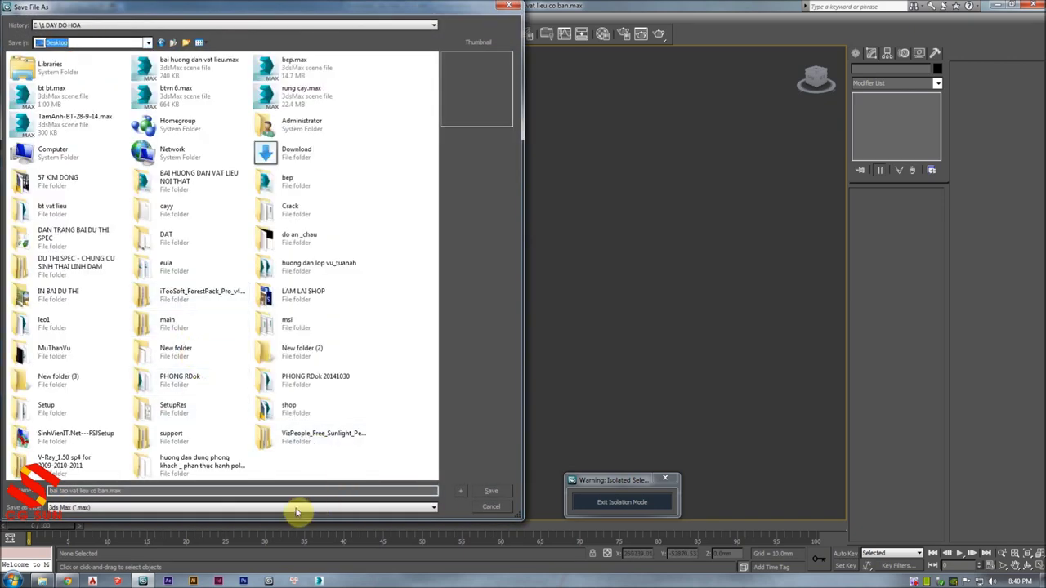
# - Create folder 'huong dan lam vat lieu' and save bai tap vat lieu vary co ban.max there
pyautogui.click(187, 43)
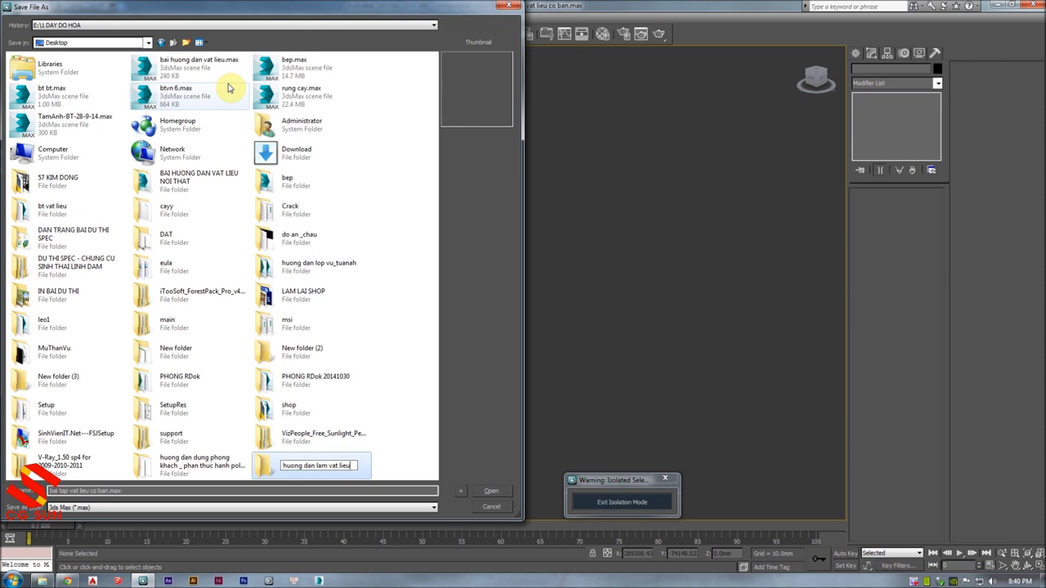
pyautogui.press('Return')
pyautogui.press('Return')
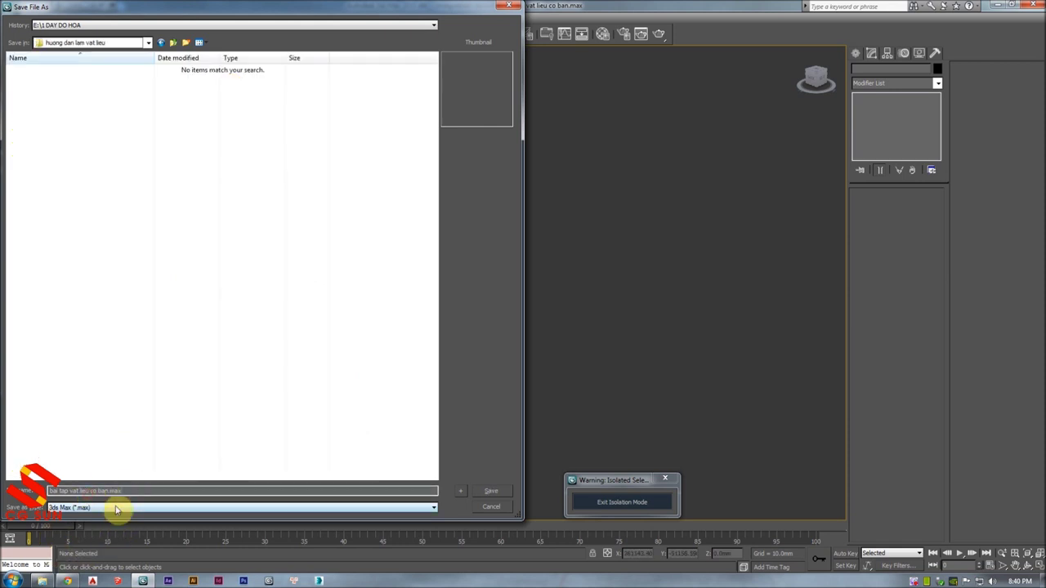
pyautogui.click(498, 492)
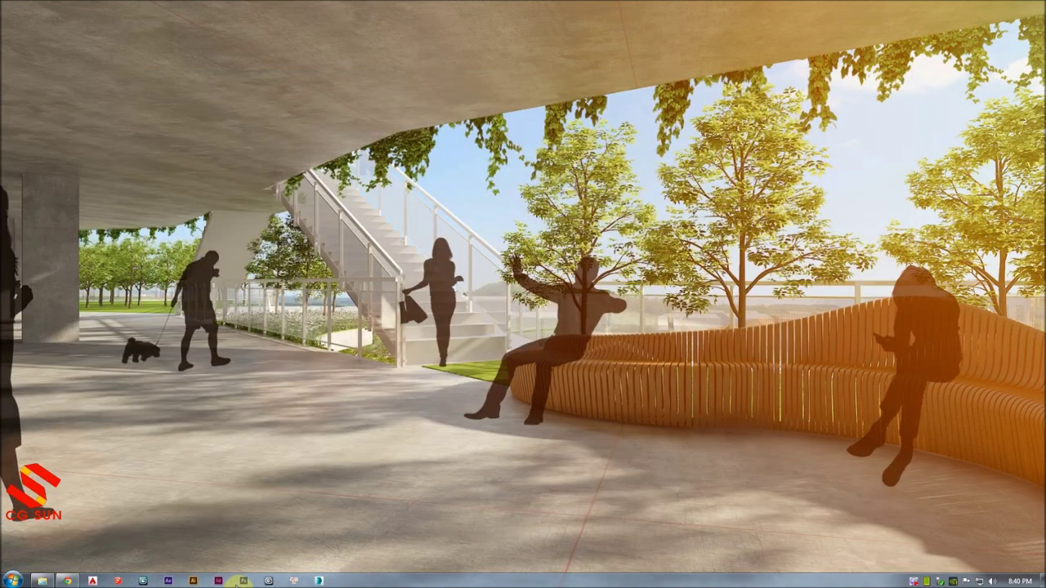
# - View the finished living-room reference photo in Chrome, then switch back to 3ds Max
pyautogui.click(145, 581)
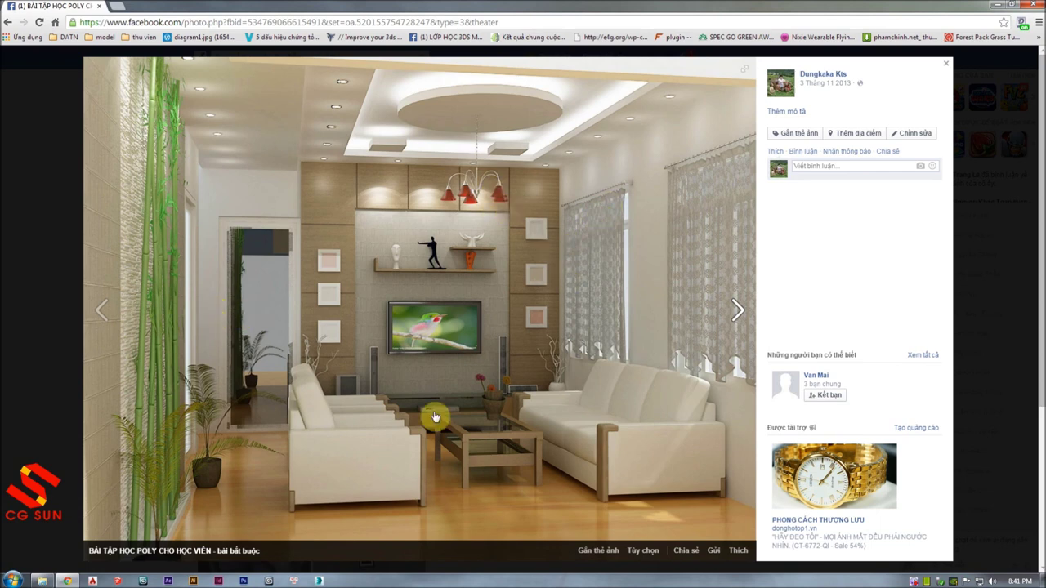
pyautogui.moveTo(68, 581)
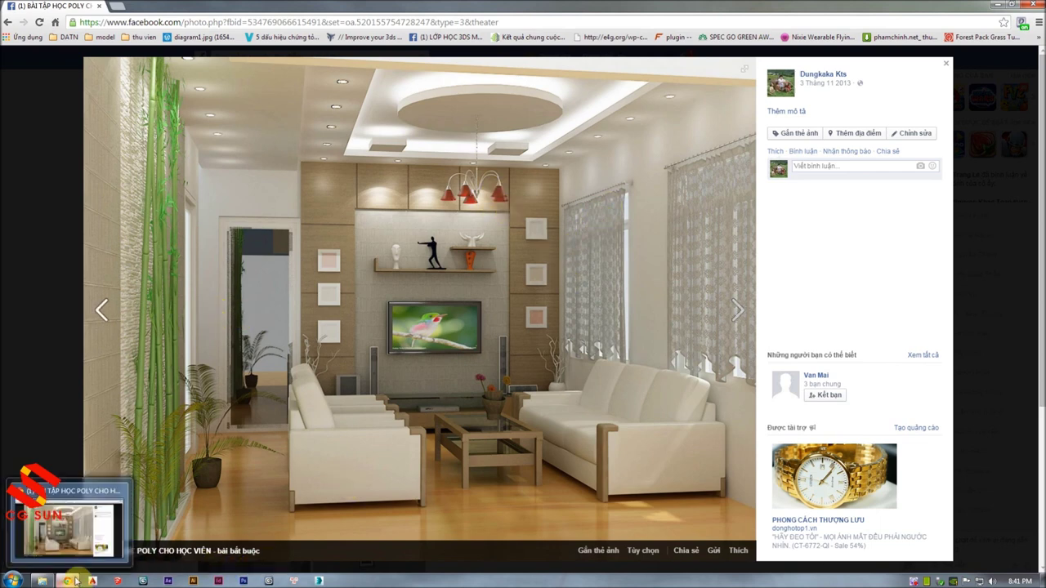
pyautogui.click(75, 581)
# - Open the Material Editor and compare the red, green and blue sample materials, ending on Material #1
pyautogui.click(543, 322)
pyautogui.click(555, 227)
pyautogui.press('m')
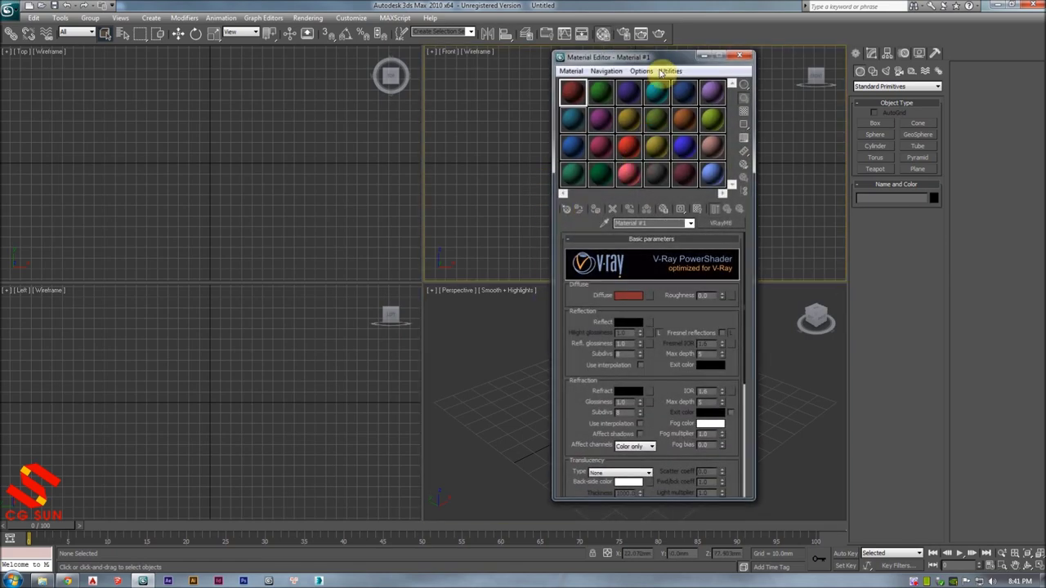
pyautogui.moveTo(660, 57); pyautogui.dragTo(483, 57)
pyautogui.click(422, 96)
pyautogui.click(450, 93)
pyautogui.click(403, 96)
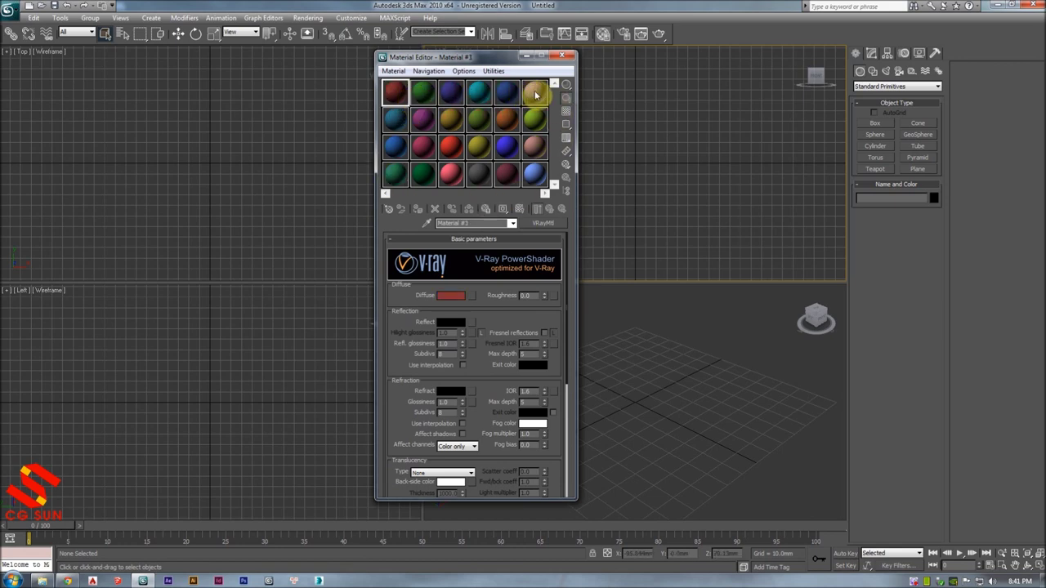
pyautogui.click(450, 93)
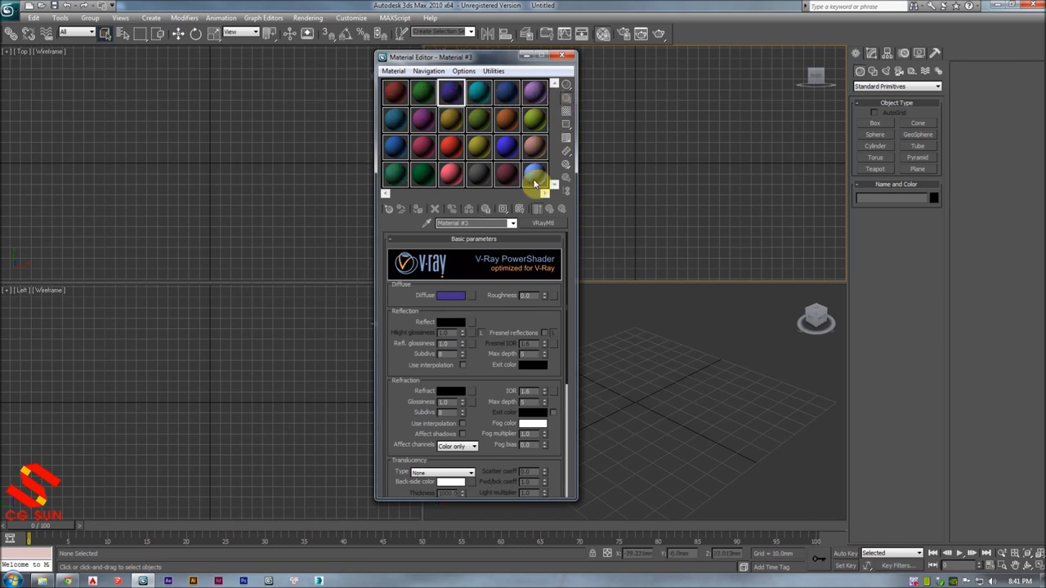
pyautogui.click(395, 93)
pyautogui.moveTo(491, 59); pyautogui.dragTo(638, 53)
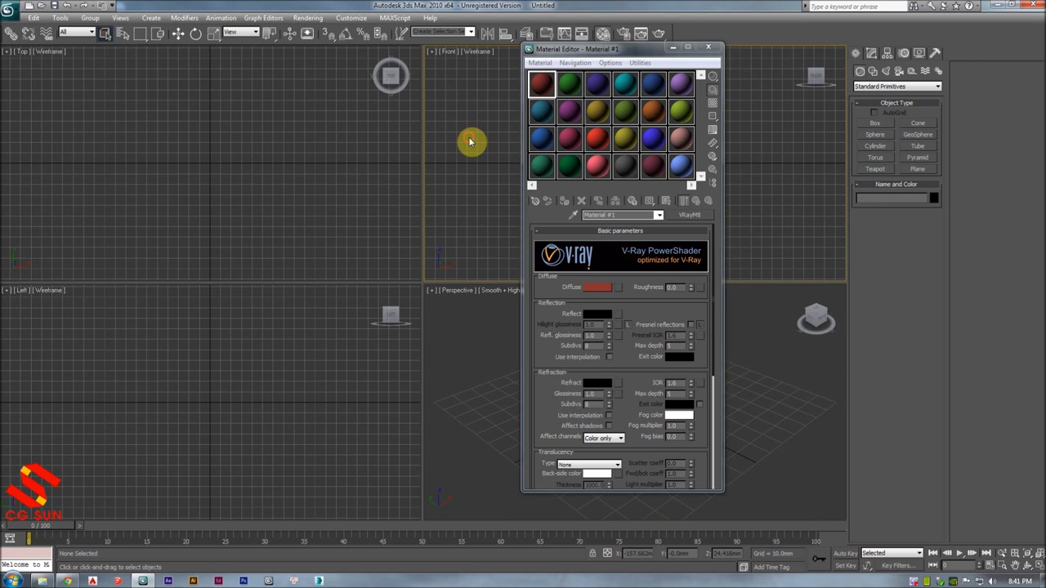
# - Discard the untitled scene and open bai tap vat lieu vray co ban.max, accepting the load warnings
pyautogui.hotkey('ctrl', 'o')
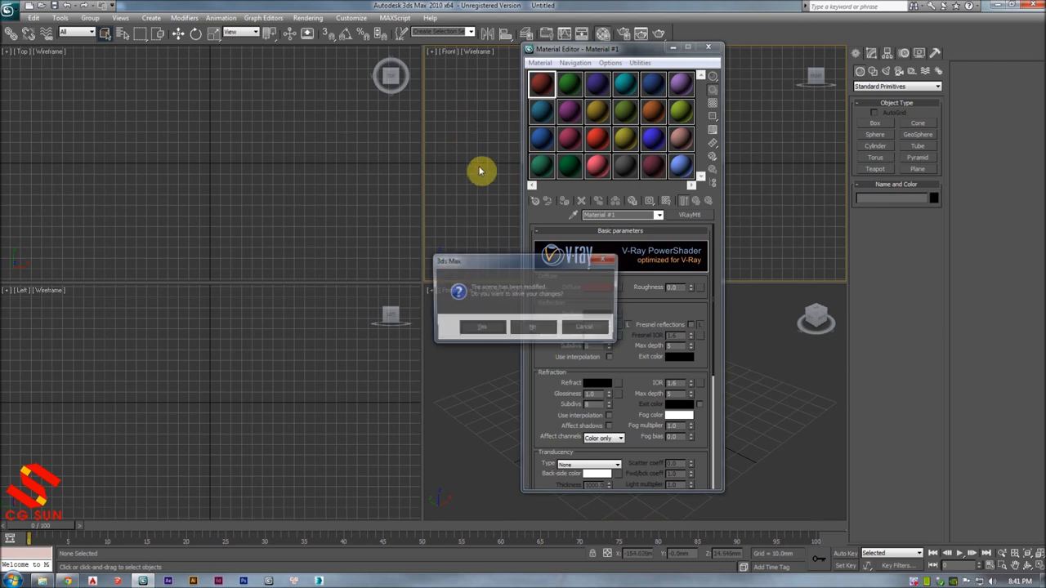
pyautogui.click(535, 328)
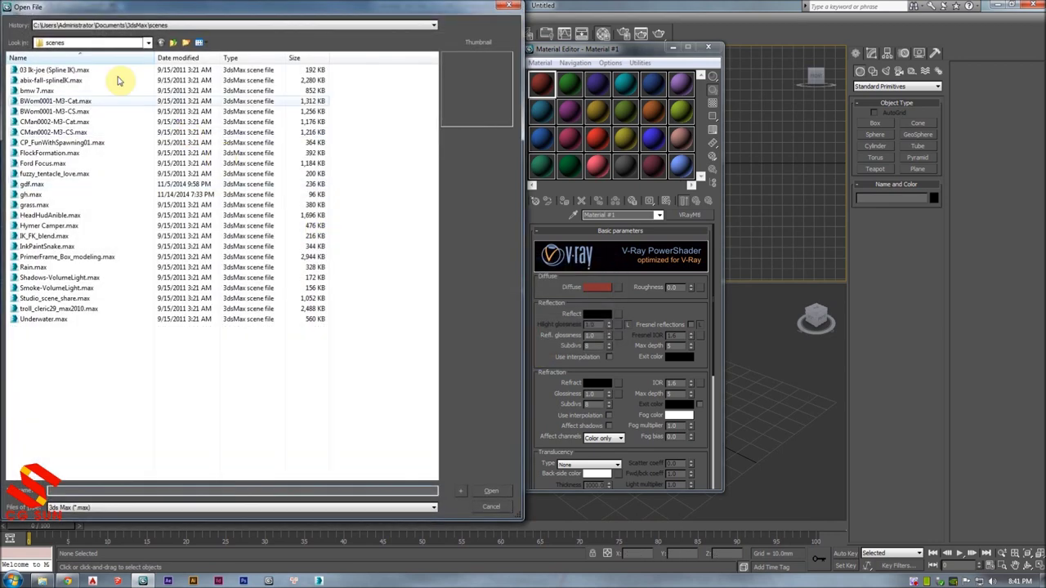
pyautogui.click(110, 25)
pyautogui.click(113, 42)
pyautogui.click(54, 72)
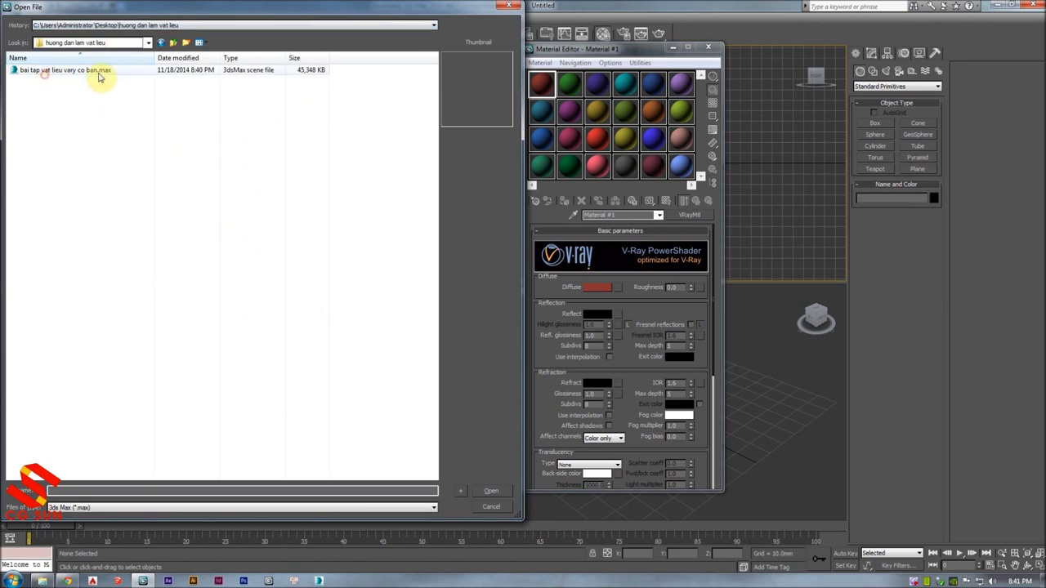
pyautogui.click(490, 491)
pyautogui.click(513, 376)
pyautogui.click(581, 330)
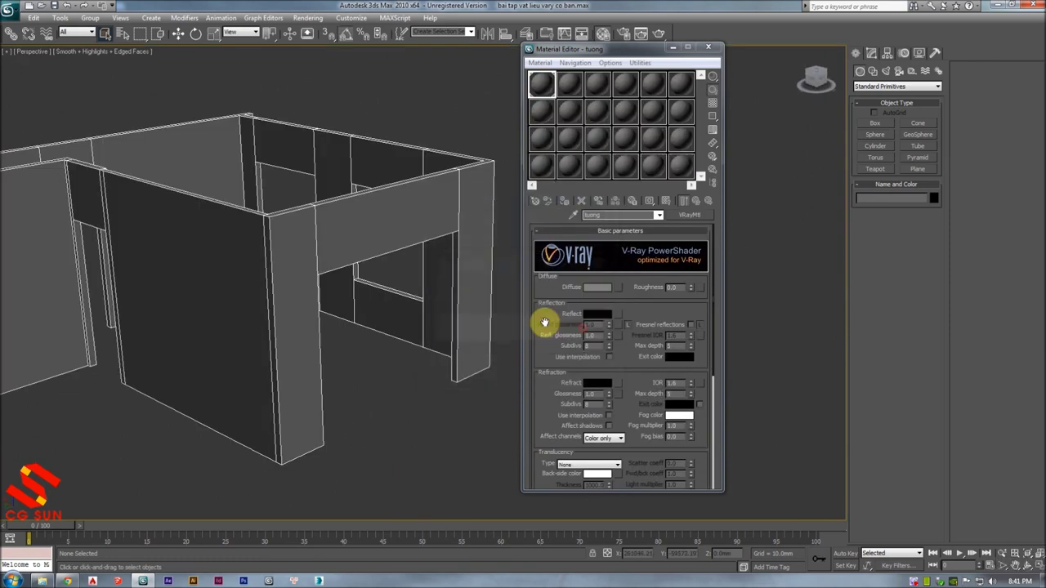
# - Orbit around the room and select the tuong wall object
pyautogui.keyDown('alt'); pyautogui.moveTo(523, 311); pyautogui.dragTo(570, 96, button='middle'); pyautogui.keyUp('alt')
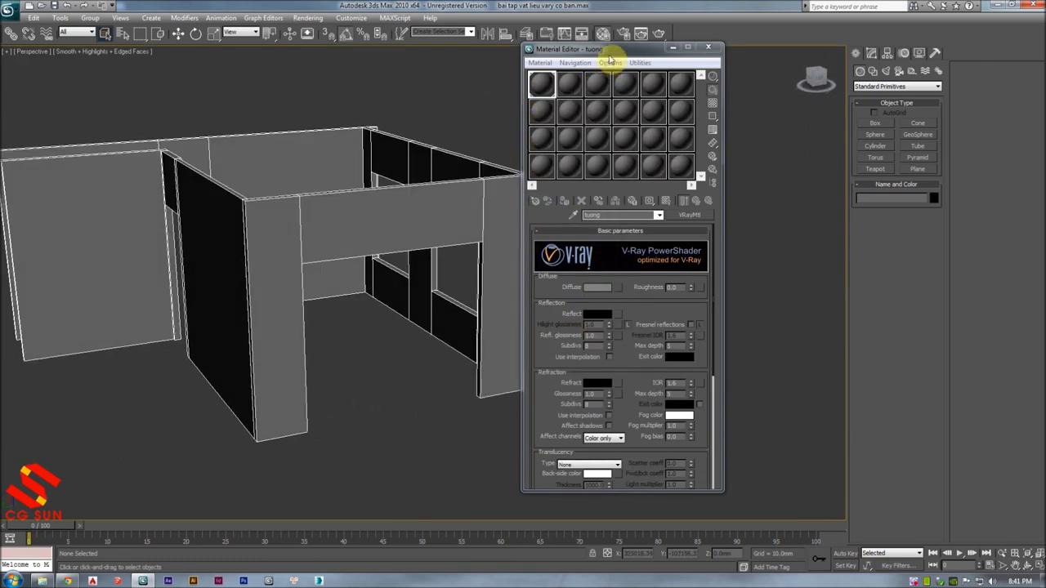
pyautogui.moveTo(607, 50); pyautogui.dragTo(742, 72)
pyautogui.moveTo(598, 98)
pyautogui.keyDown('alt'); pyautogui.mouseDown(button='middle')
pyautogui.moveTo(509, 205)
pyautogui.moveTo(509, 188)
pyautogui.mouseUp(button='middle'); pyautogui.keyUp('alt')
pyautogui.click(509, 205)
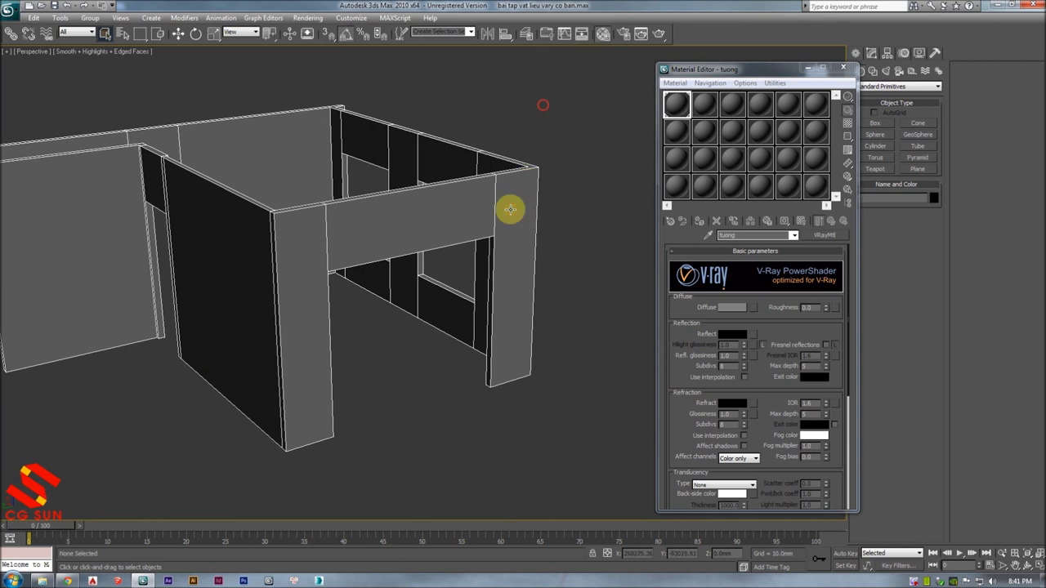
pyautogui.click(599, 164)
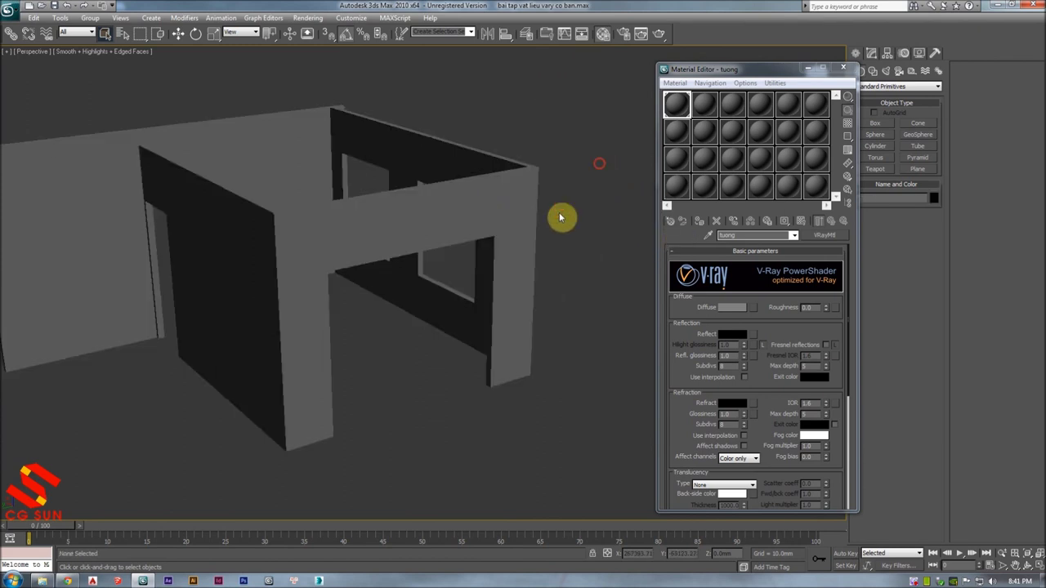
pyautogui.click(510, 201)
pyautogui.moveTo(708, 69); pyautogui.dragTo(676, 58)
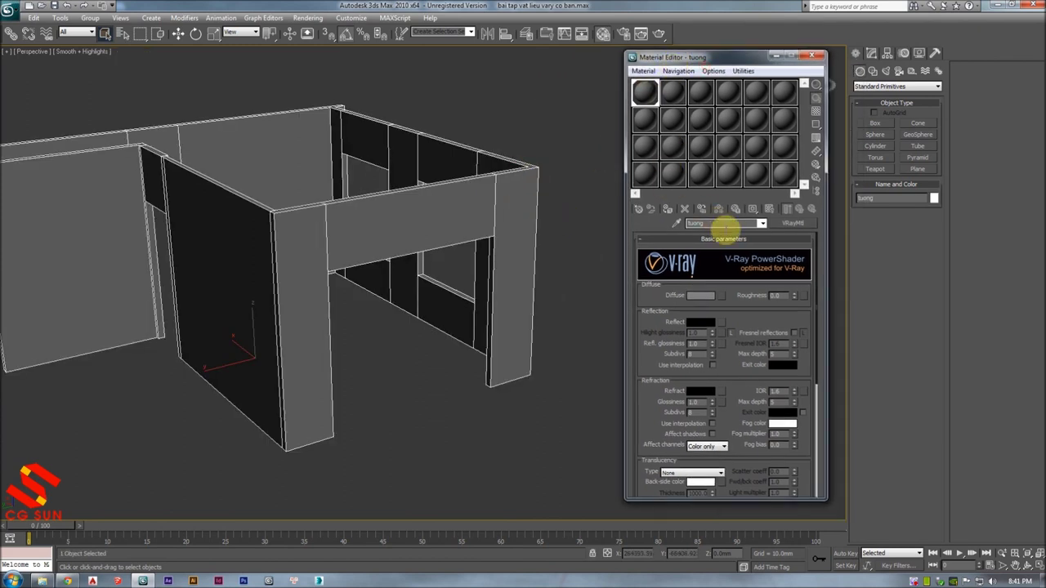
pyautogui.moveTo(732, 303); pyautogui.dragTo(732, 281)
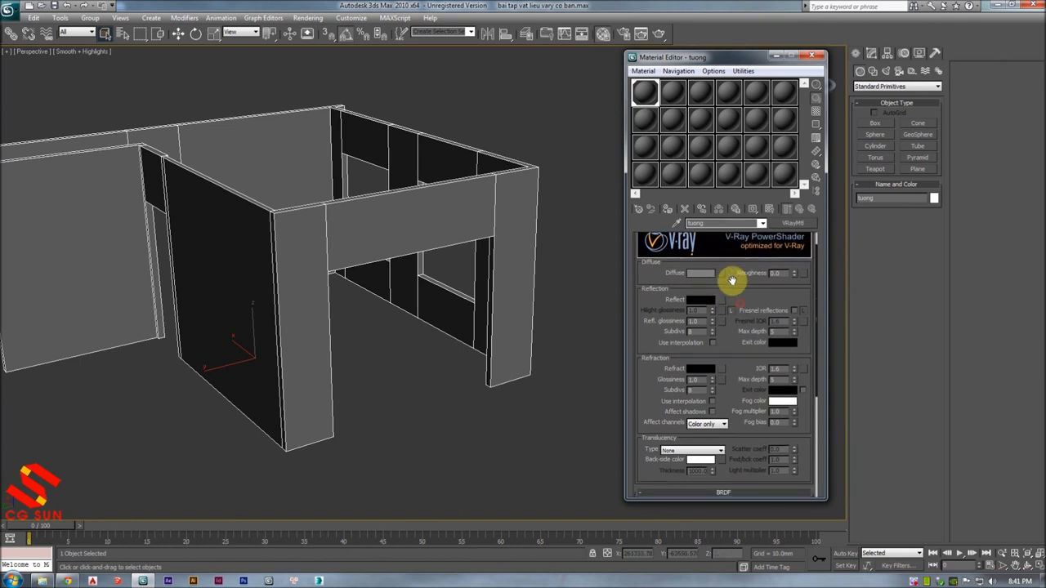
# - Set the tuong Diffuse colour to warm off-white (R 247, G 241, B 232)
pyautogui.click(697, 274)
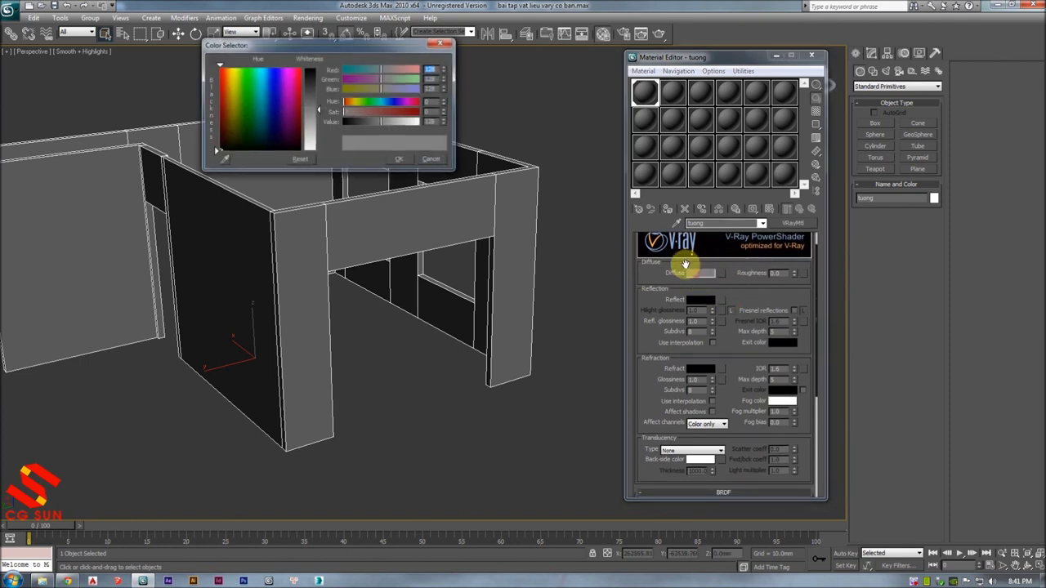
pyautogui.moveTo(317, 119); pyautogui.dragTo(319, 152)
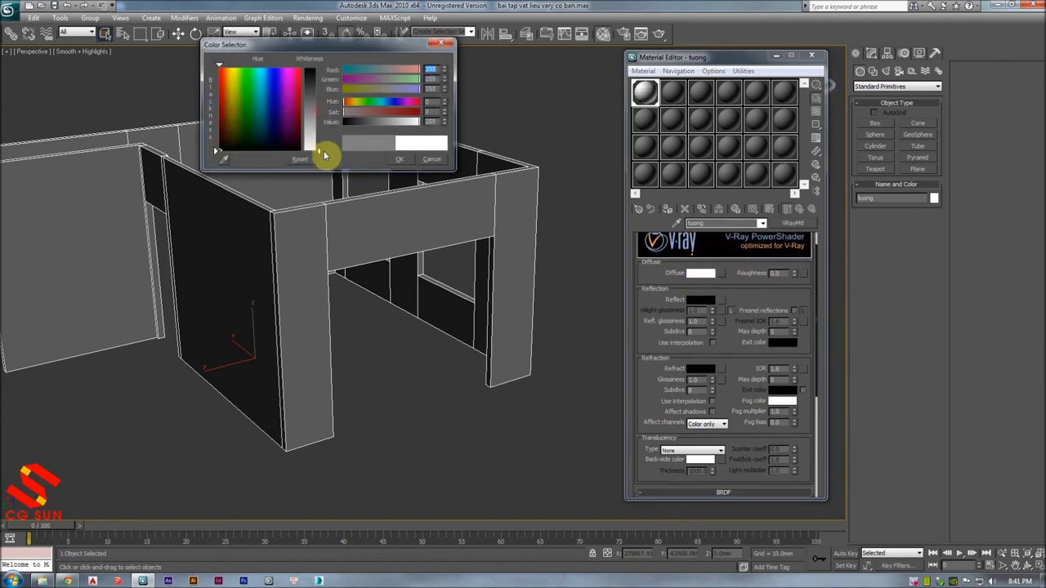
pyautogui.moveTo(237, 103); pyautogui.dragTo(232, 86)
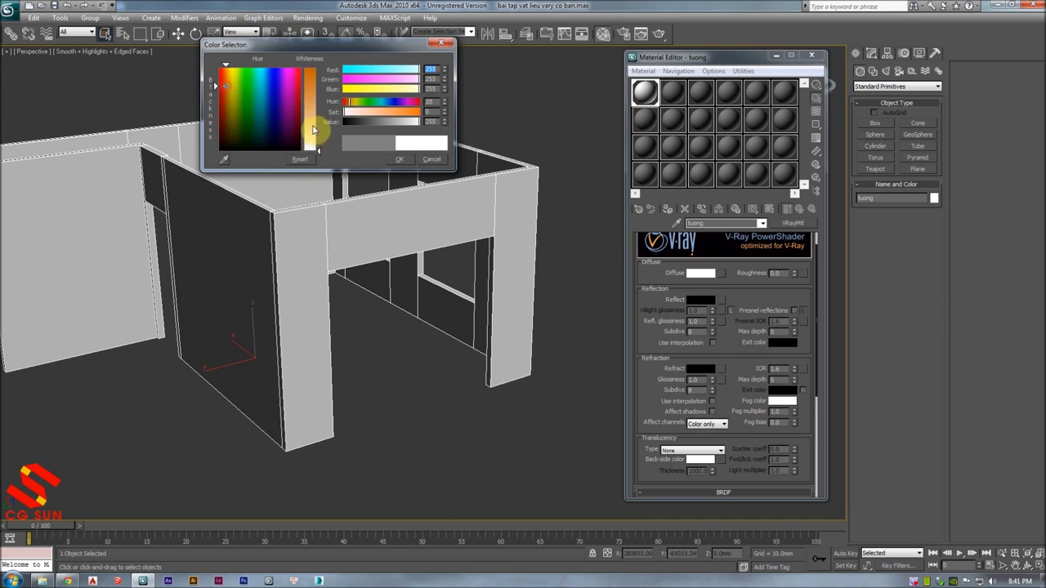
pyautogui.moveTo(318, 83); pyautogui.dragTo(318, 142)
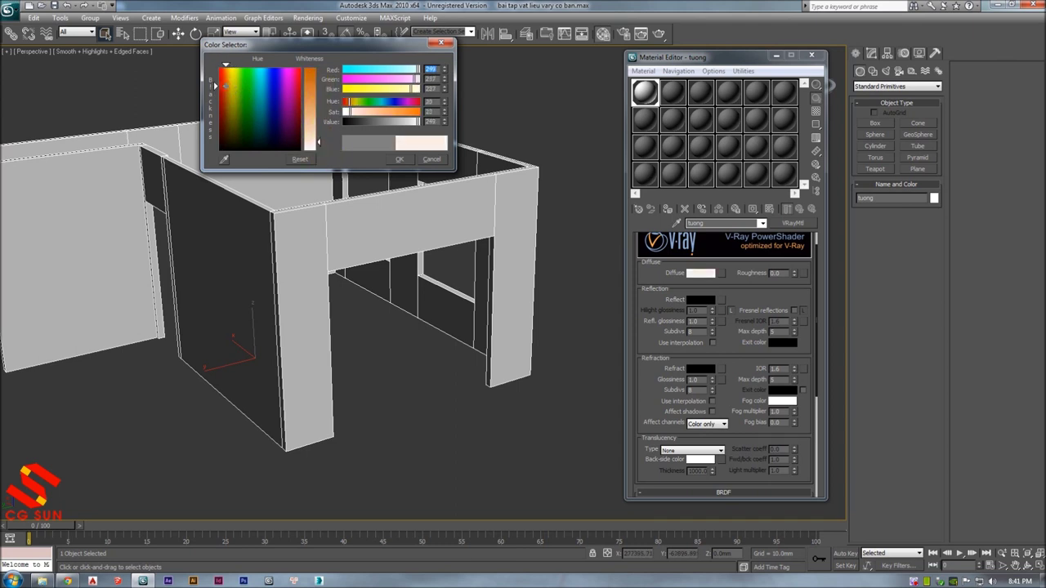
pyautogui.click(327, 146)
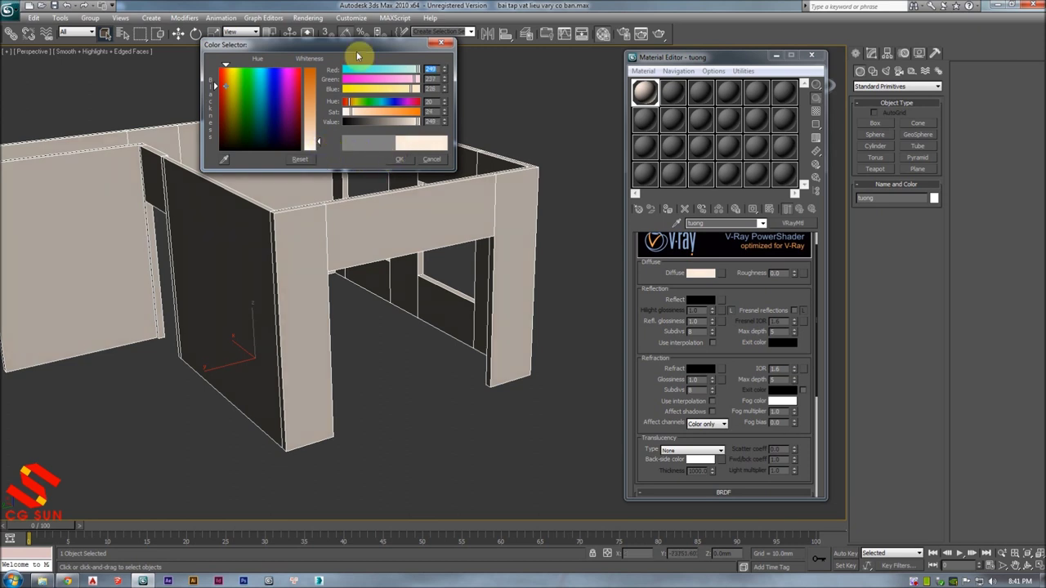
pyautogui.moveTo(363, 44); pyautogui.dragTo(395, 61)
pyautogui.moveTo(356, 160); pyautogui.dragTo(351, 169)
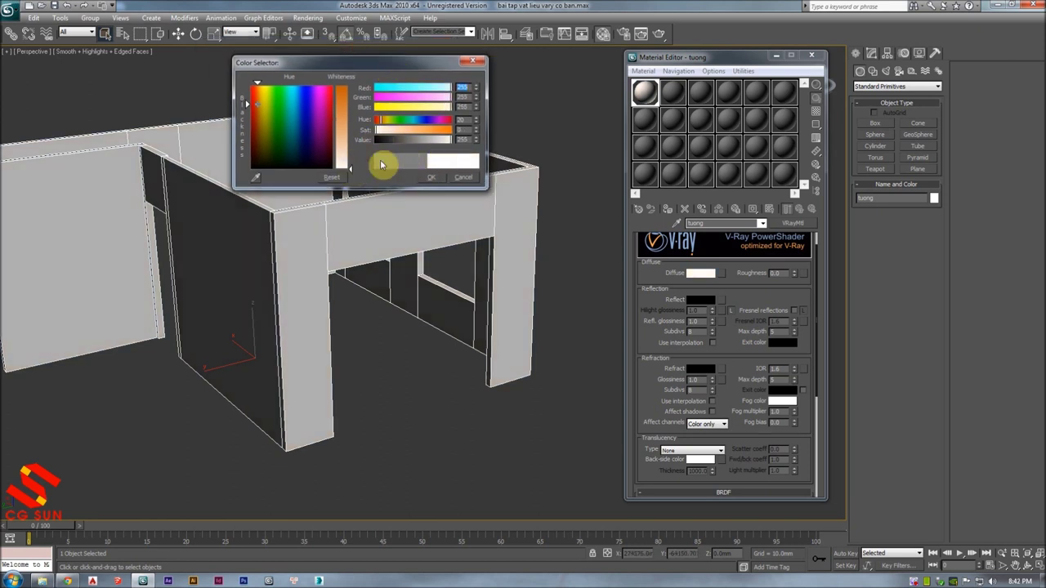
pyautogui.moveTo(351, 163); pyautogui.dragTo(351, 161)
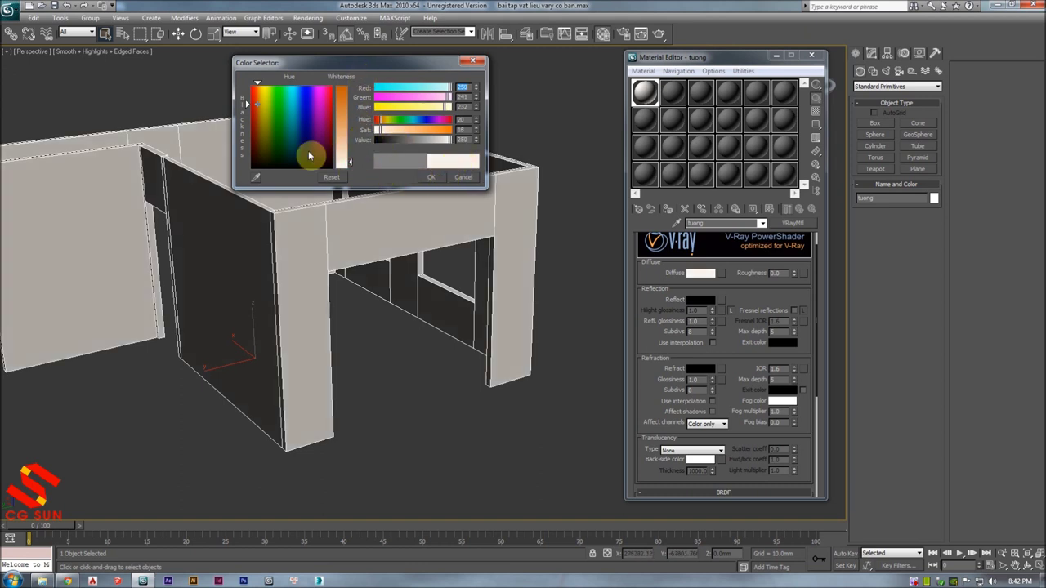
pyautogui.moveTo(287, 160); pyautogui.dragTo(405, 174)
pyautogui.moveTo(266, 142); pyautogui.dragTo(258, 119)
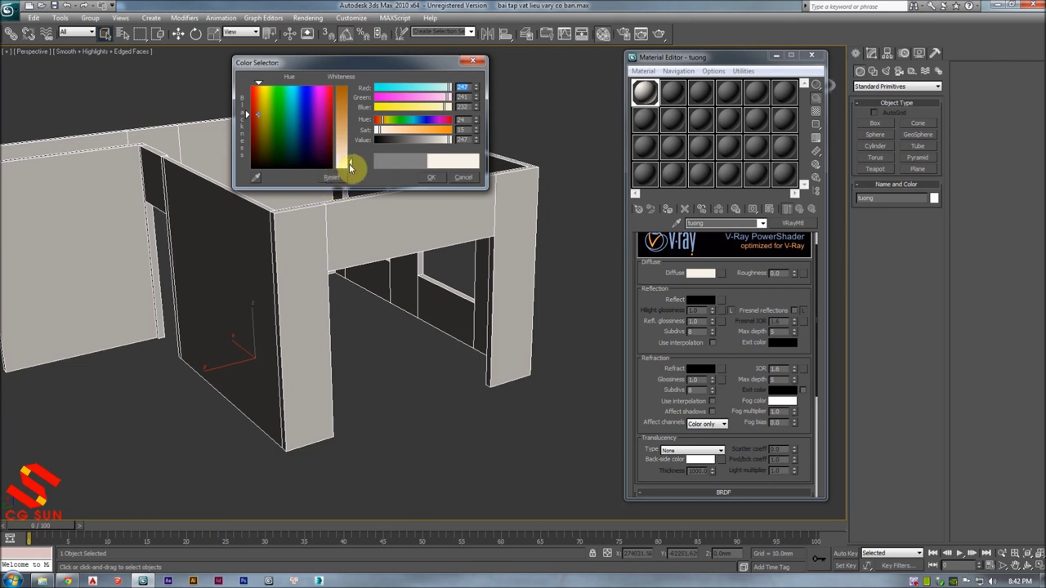
pyautogui.click(432, 179)
# - Orbit around the room to check the cream-coloured walls
pyautogui.moveTo(467, 187)
pyautogui.keyDown('alt'); pyautogui.mouseDown(button='middle')
pyautogui.moveTo(560, 180)
pyautogui.moveTo(534, 149)
pyautogui.moveTo(344, 205)
pyautogui.moveTo(495, 204)
pyautogui.moveTo(468, 197)
pyautogui.moveTo(393, 128)
pyautogui.mouseUp(button='middle'); pyautogui.keyUp('alt')
pyautogui.click(495, 204)
pyautogui.click(468, 197)
pyautogui.keyDown('alt'); pyautogui.moveTo(518, 255); pyautogui.dragTo(561, 152, button='middle'); pyautogui.keyUp('alt')
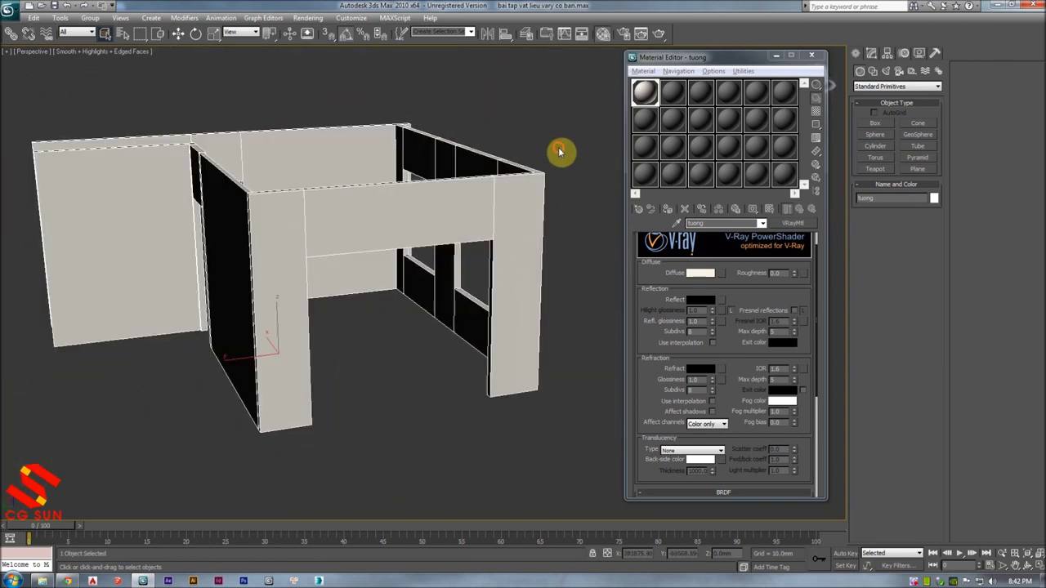
# - Reselect the walls and toggle the Edged Faces display with F4
pyautogui.keyDown('alt'); pyautogui.moveTo(540, 187); pyautogui.dragTo(533, 161, button='middle'); pyautogui.keyUp('alt')
pyautogui.click(543, 150)
pyautogui.press('F4')
pyautogui.click(515, 180)
pyautogui.press('F4')
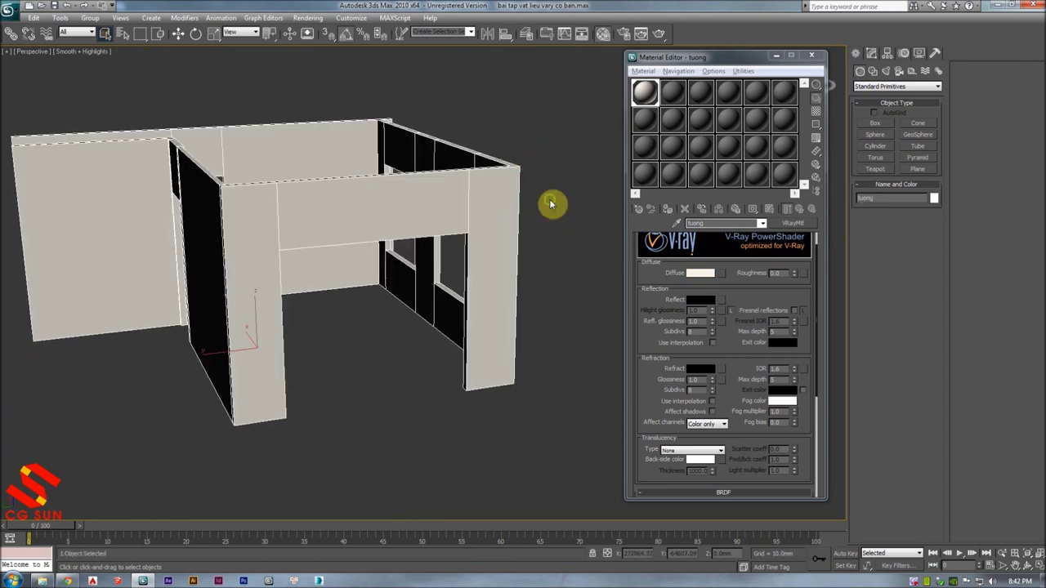
pyautogui.keyDown('alt'); pyautogui.moveTo(551, 203); pyautogui.dragTo(738, 311, button='middle'); pyautogui.keyUp('alt')
pyautogui.scroll(-2, 738, 311)
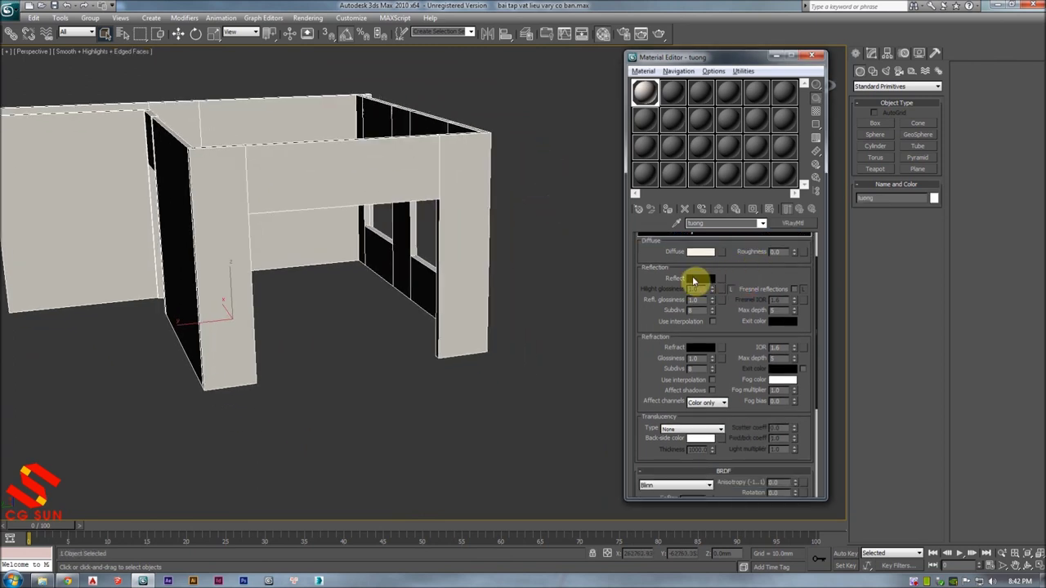
pyautogui.scroll(-1, 735, 267)
# - Check the wall material's Reflect colour and leave it black
pyautogui.click(703, 264)
pyautogui.click(462, 139)
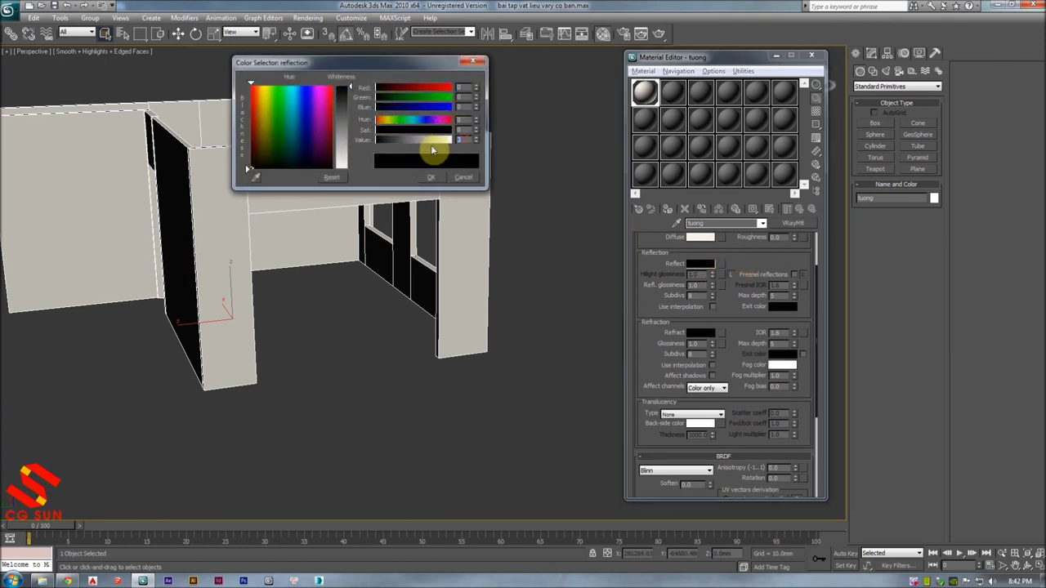
pyautogui.click(472, 179)
pyautogui.scroll(4, 658, 254)
# - Turn off edged faces, Unhide All scene objects, and zoom in on the doors
pyautogui.moveTo(602, 280)
pyautogui.keyDown('alt'); pyautogui.mouseDown(button='middle')
pyautogui.moveTo(543, 202)
pyautogui.moveTo(515, 215)
pyautogui.moveTo(507, 180)
pyautogui.moveTo(497, 210)
pyautogui.moveTo(512, 199)
pyautogui.moveTo(532, 224)
pyautogui.mouseUp(button='middle'); pyautogui.keyUp('alt')
pyautogui.press('F4')
pyautogui.press('F4')
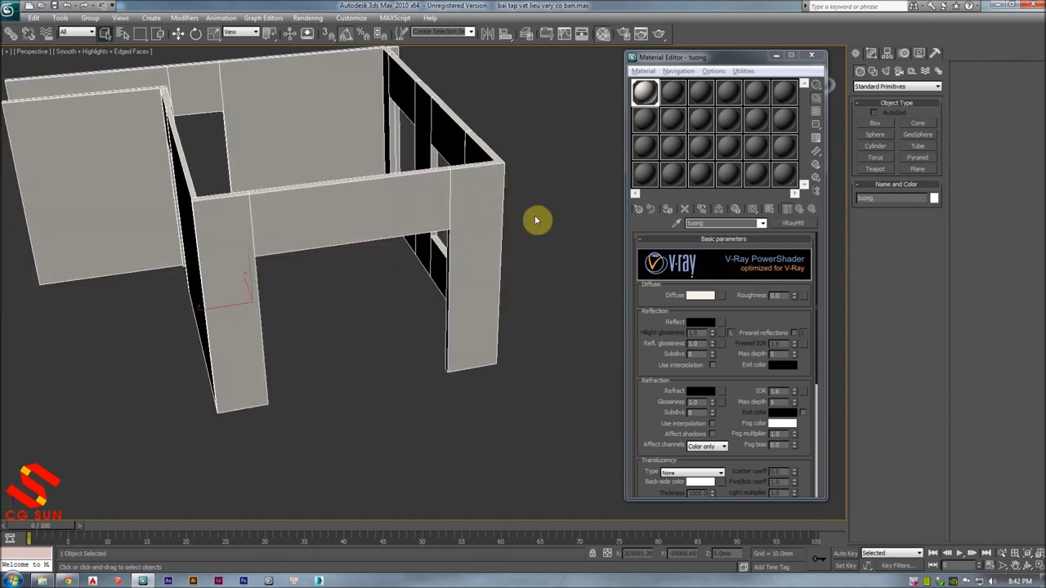
pyautogui.moveTo(642, 292); pyautogui.dragTo(643, 262)
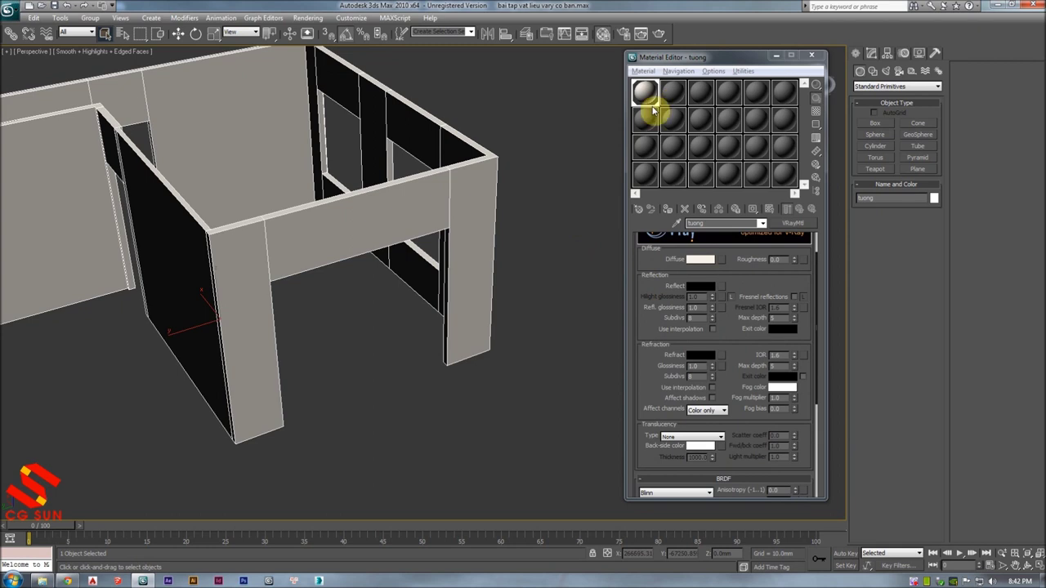
pyautogui.rightClick(415, 288)
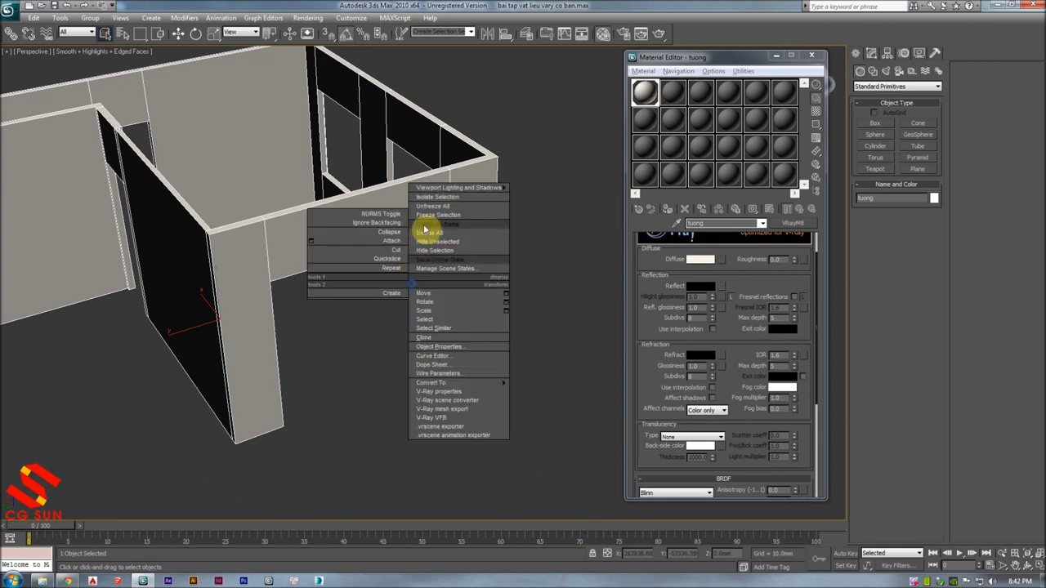
pyautogui.click(427, 245)
pyautogui.moveTo(428, 253)
pyautogui.keyDown('alt'); pyautogui.mouseDown(button='middle')
pyautogui.moveTo(420, 240)
pyautogui.moveTo(443, 217)
pyautogui.mouseUp(button='middle'); pyautogui.keyUp('alt')
pyautogui.scroll(5, 507, 257)
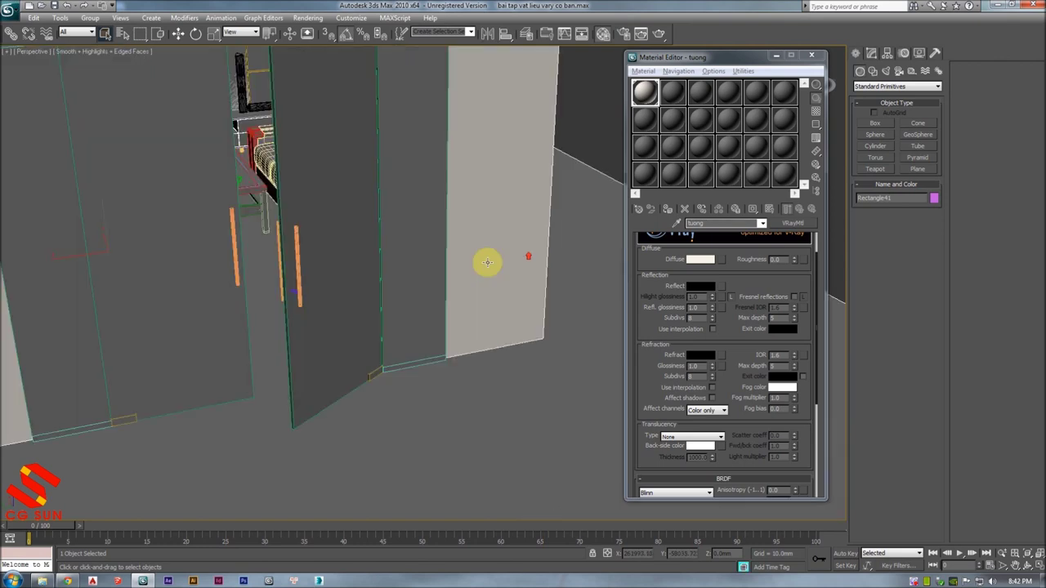
pyautogui.moveTo(451, 271); pyautogui.dragTo(315, 212, button='middle')
pyautogui.scroll(2, 403, 209)
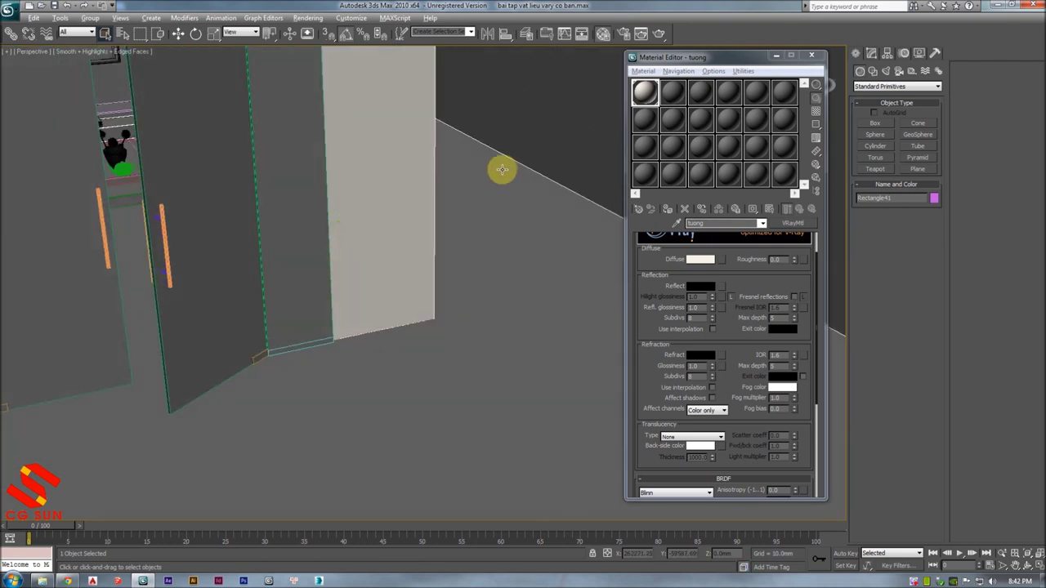
# - Exit the wall isolation and isolate just the floor slab with Alt+Q
pyautogui.click(497, 176)
pyautogui.hotkey('alt', 'q')
pyautogui.scroll(2, 531, 327)
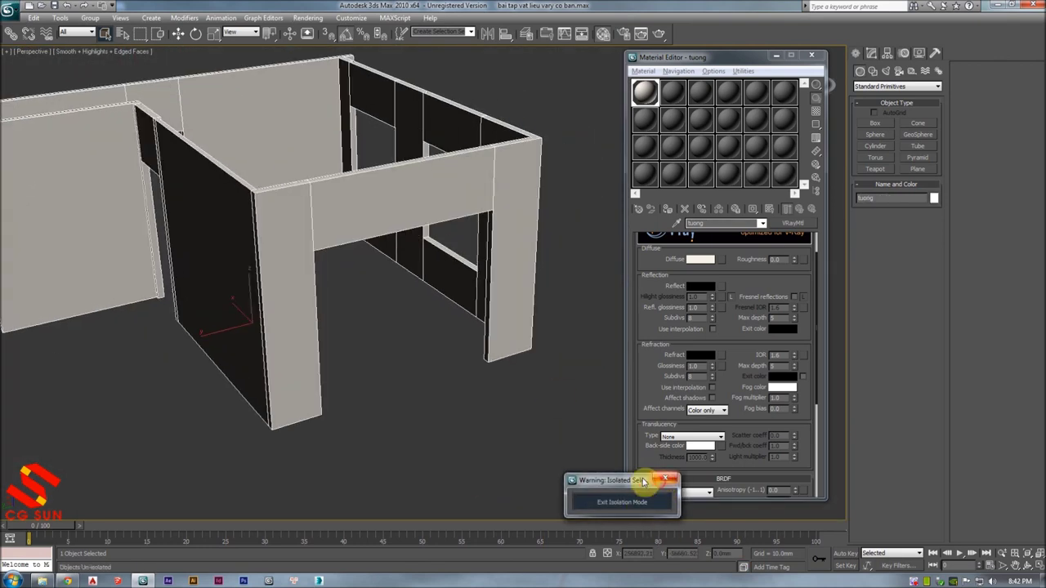
pyautogui.click(622, 502)
pyautogui.moveTo(534, 447); pyautogui.dragTo(465, 384, button='middle')
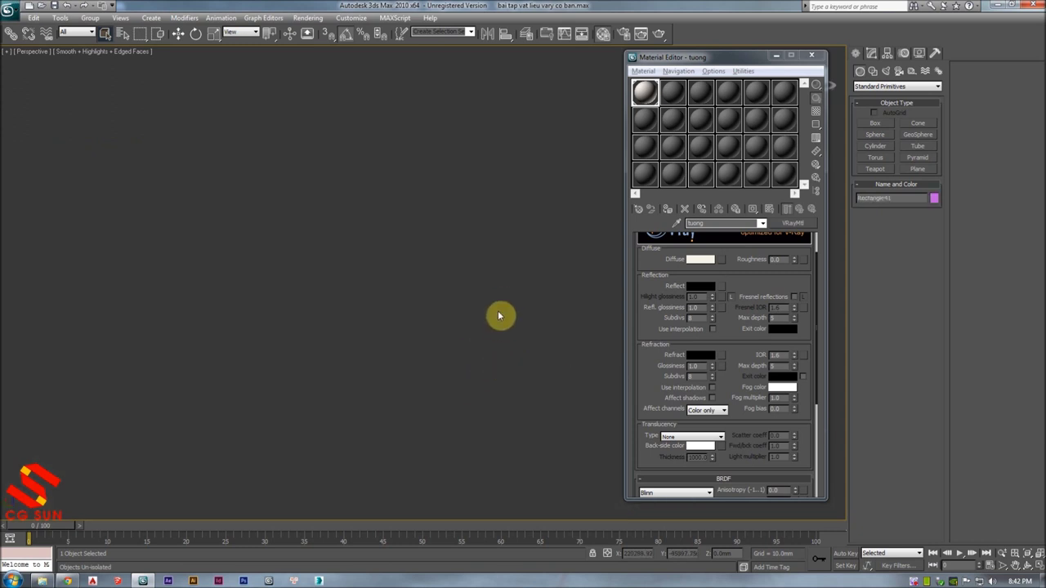
pyautogui.press('z')
pyautogui.click(560, 280)
pyautogui.hotkey('alt', 'q')
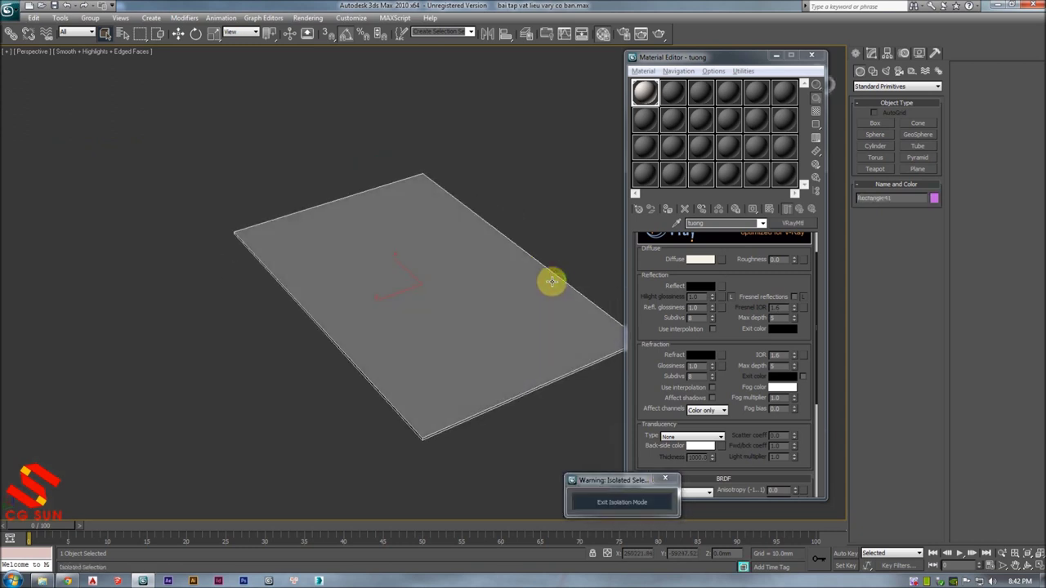
# - Name the VRayMtl in an empty material slot san nha and reselect the floor slab
pyautogui.click(670, 93)
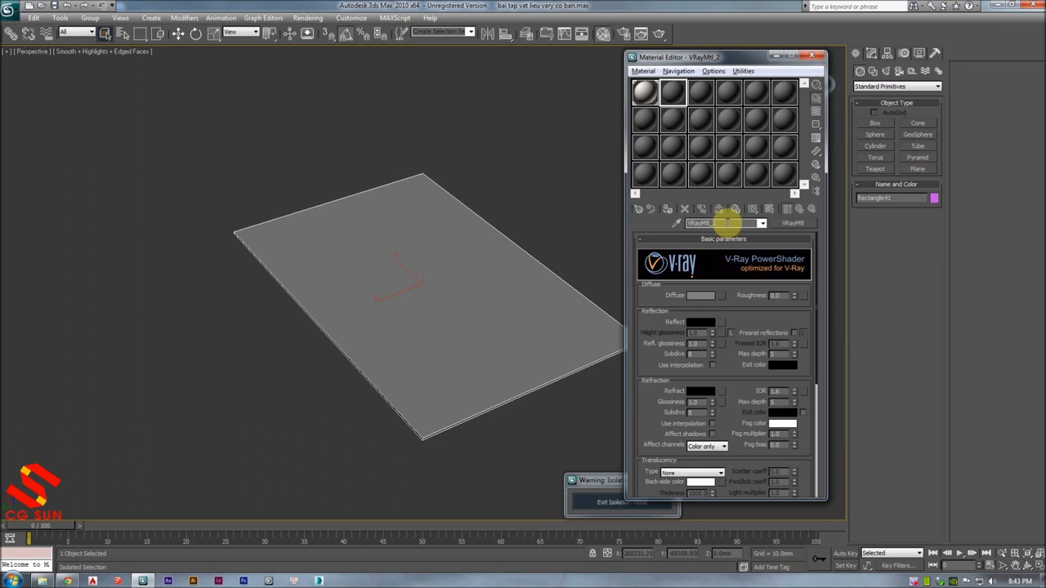
pyautogui.click(726, 223)
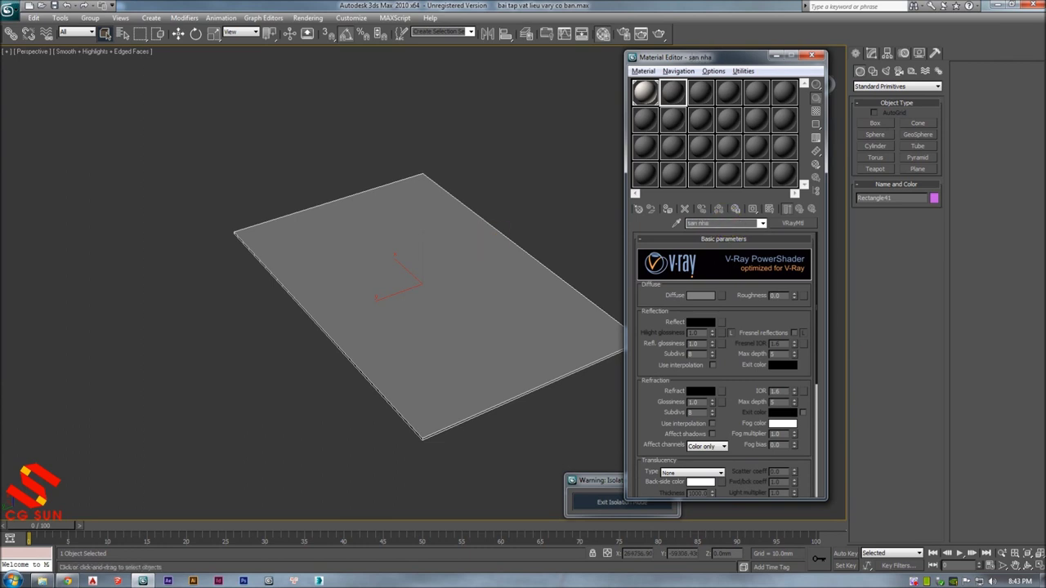
pyautogui.hotkey('shift', 'z')
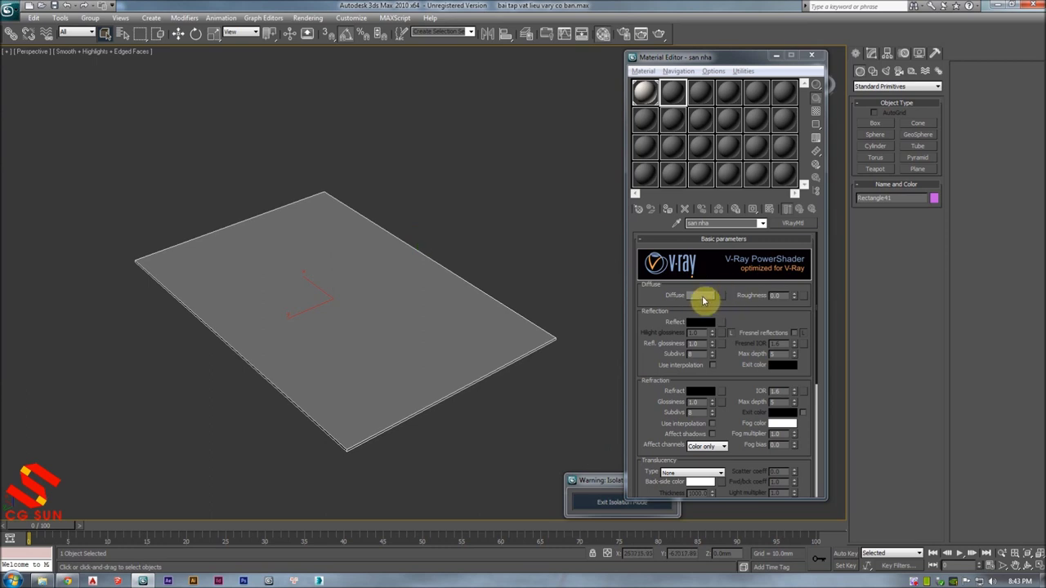
pyautogui.hotkey('shift', 'z')
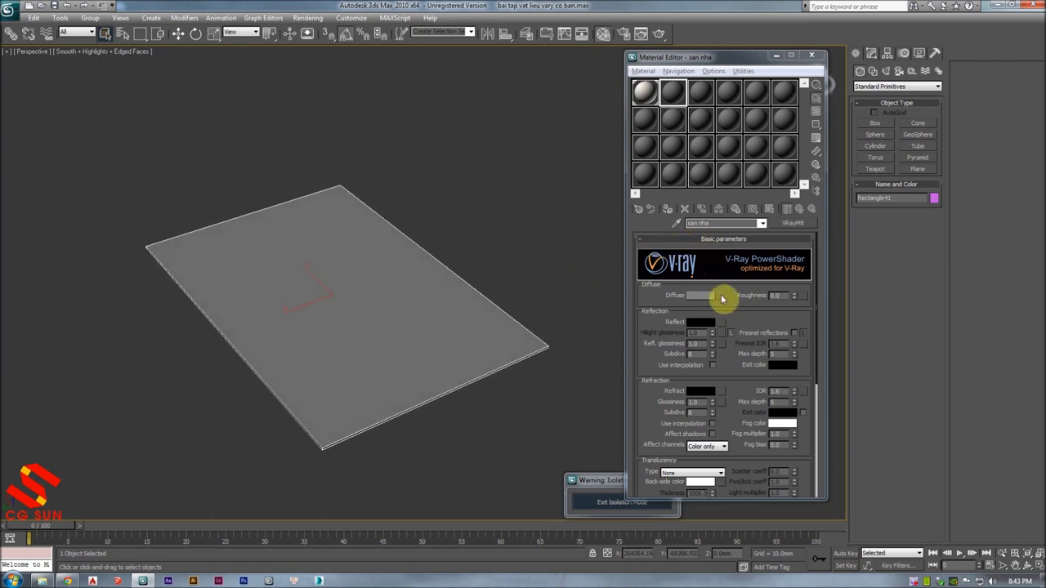
pyautogui.hotkey('shift', 'z')
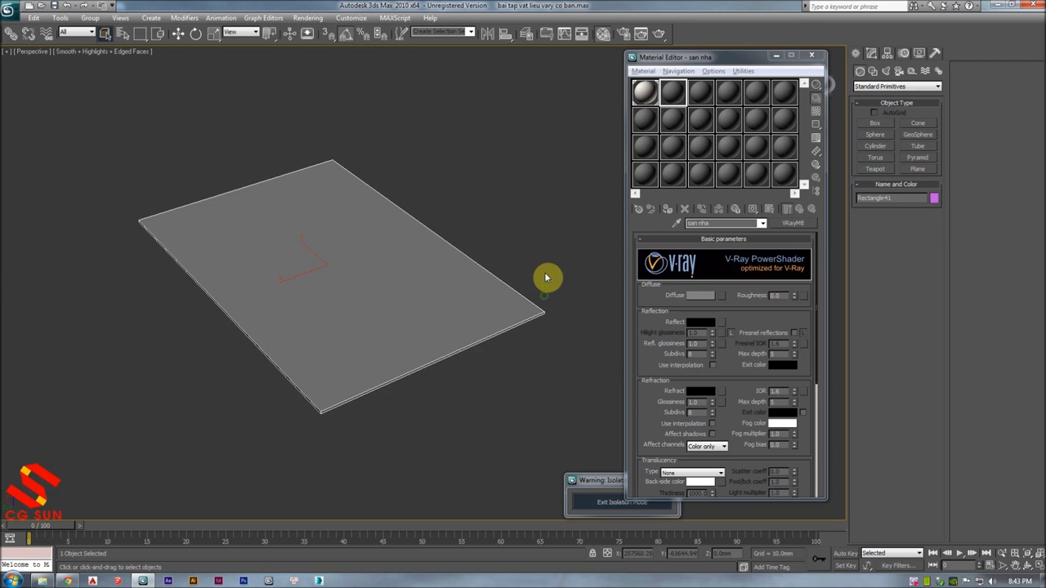
pyautogui.hotkey('shift', 'z')
pyautogui.click(488, 287)
# - Add a Bitmap as the Diffuse map and browse to the BITMAPS folder on drive E:
pyautogui.moveTo(649, 302); pyautogui.dragTo(638, 290)
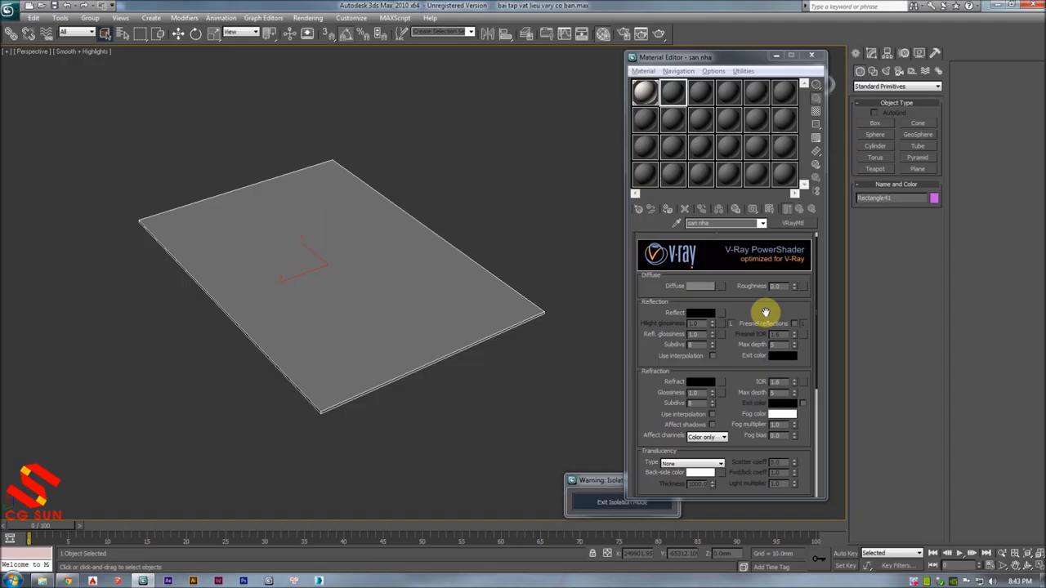
pyautogui.click(718, 289)
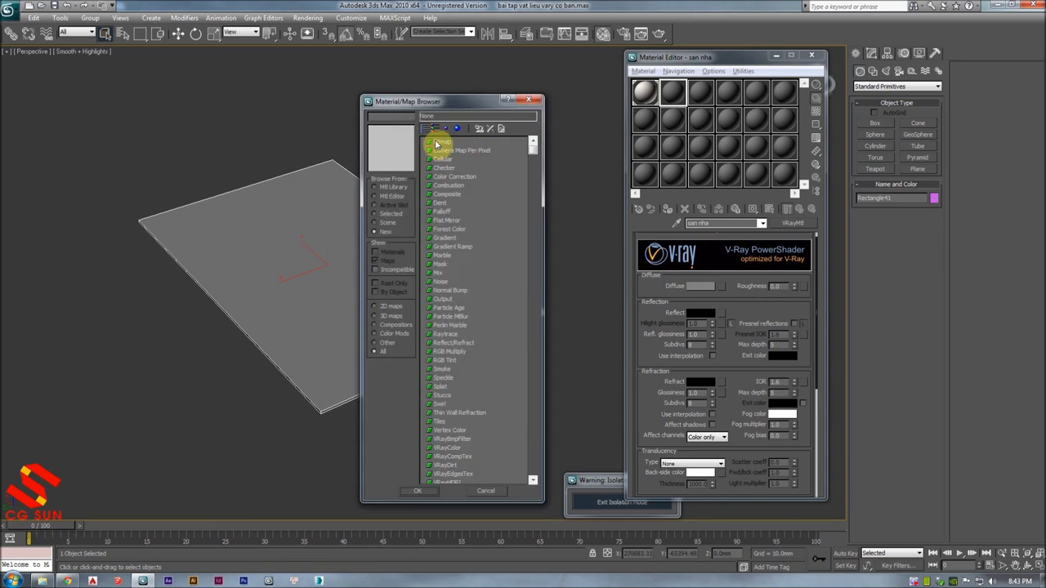
pyautogui.doubleClick(437, 143)
pyautogui.click(199, 25)
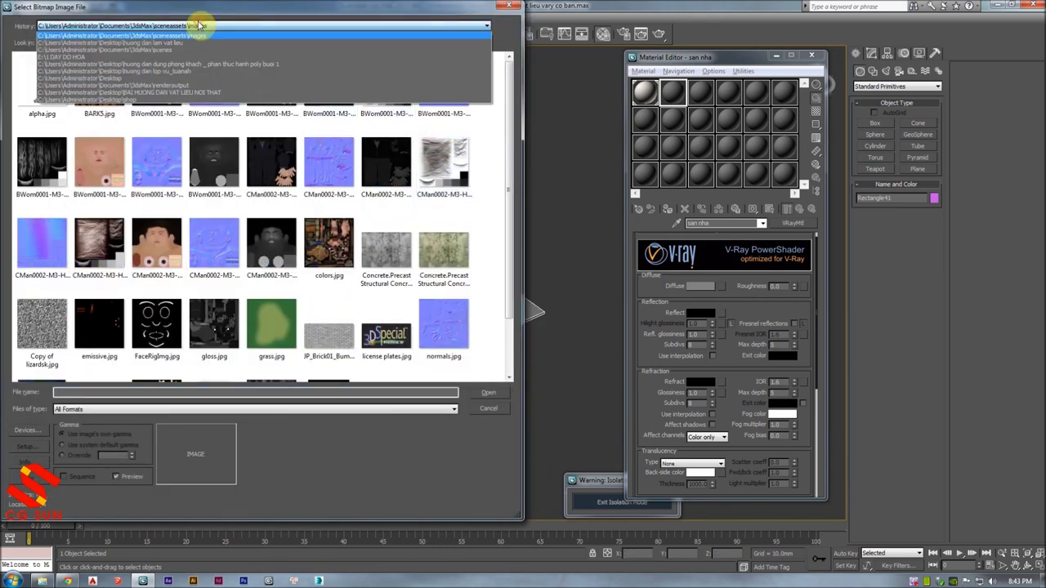
pyautogui.moveTo(186, 10); pyautogui.dragTo(186, 34)
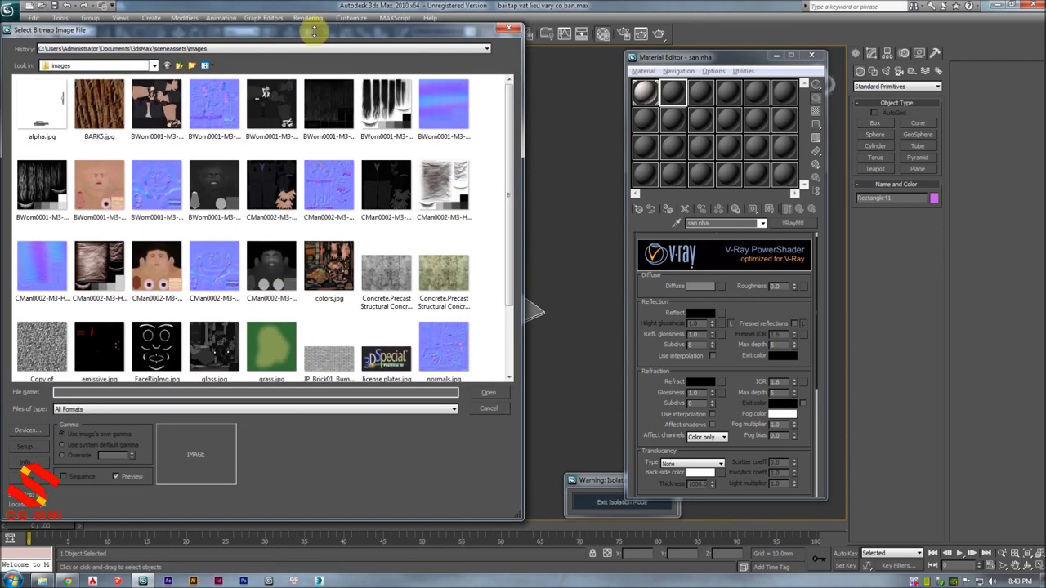
pyautogui.click(280, 48)
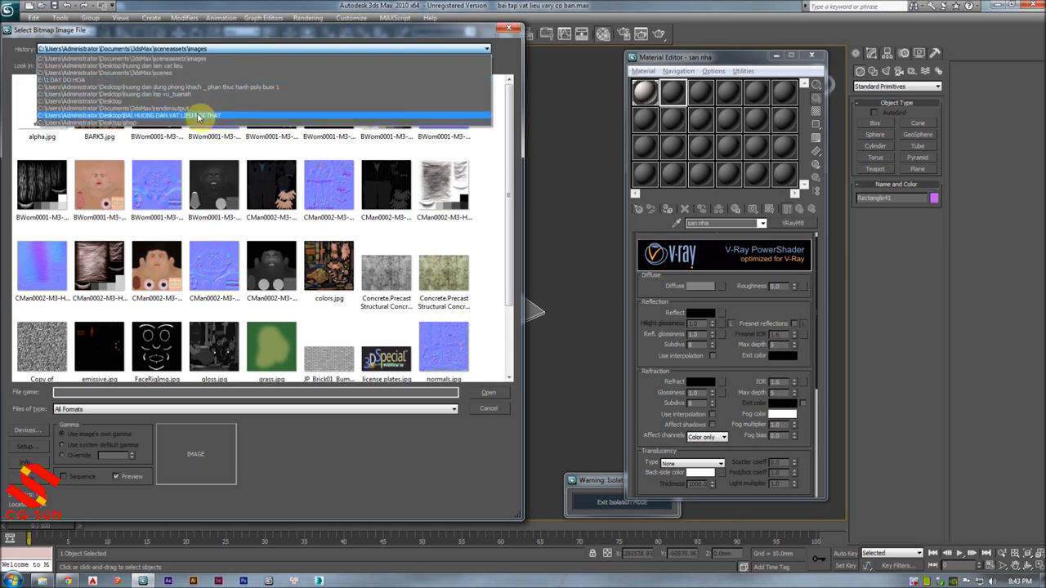
pyautogui.click(208, 49)
pyautogui.click(97, 65)
pyautogui.scroll(5, 90, 139)
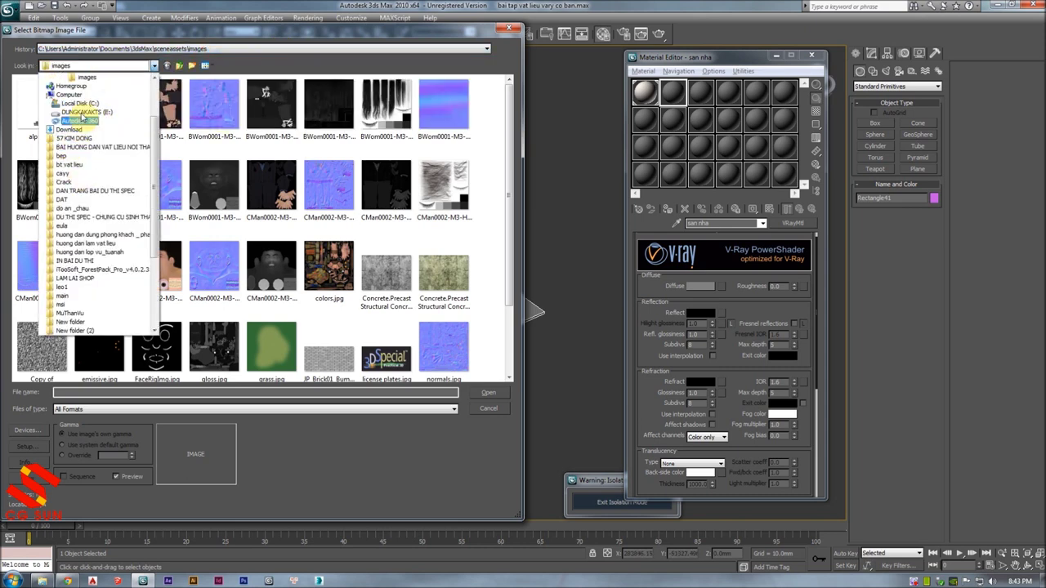
pyautogui.click(78, 110)
pyautogui.click(49, 206)
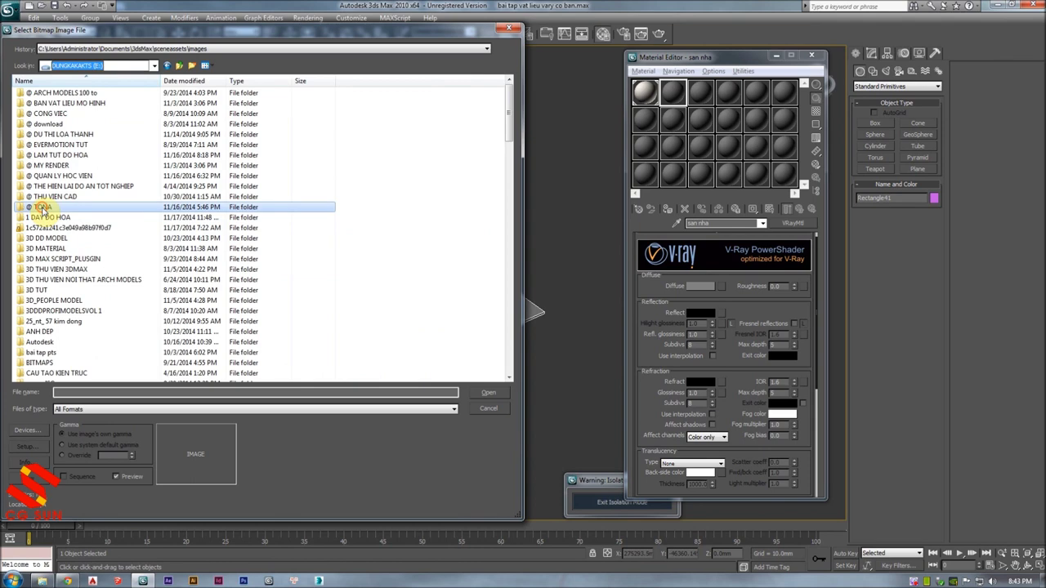
pyautogui.scroll(-4, 46, 216)
pyautogui.scroll(-1, 46, 223)
pyautogui.doubleClick(41, 219)
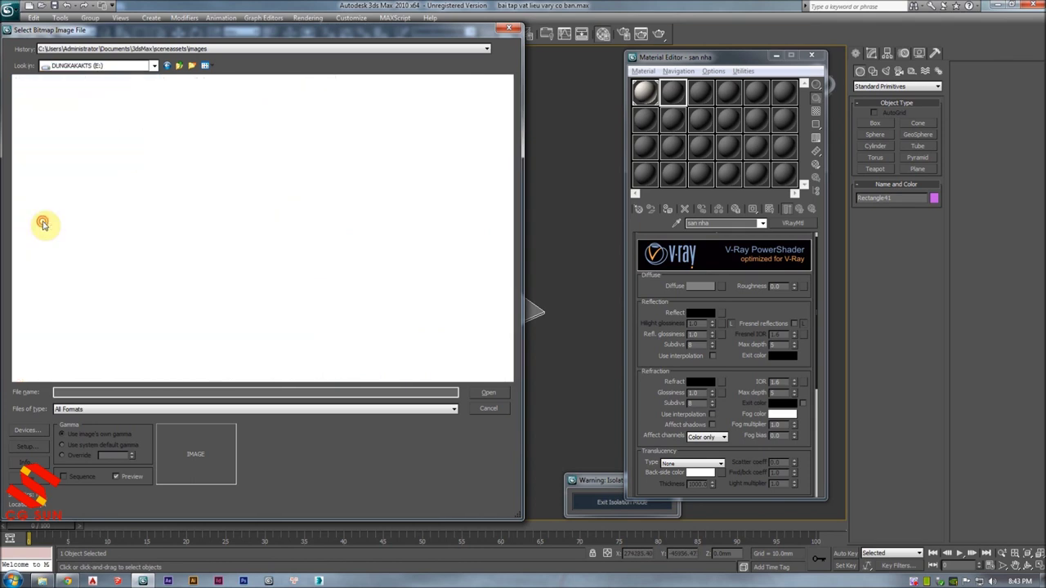
# - Load oak flooring-quality12.jpg from the GO\GO LAT SAN folder as the bitmap
pyautogui.moveTo(336, 36); pyautogui.dragTo(539, 13)
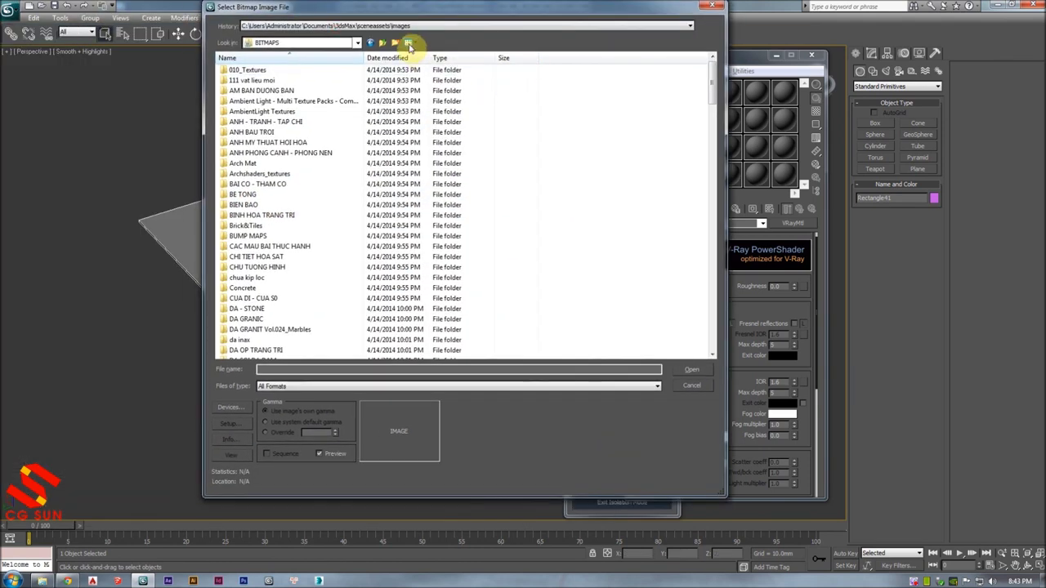
pyautogui.click(409, 44)
pyautogui.click(423, 94)
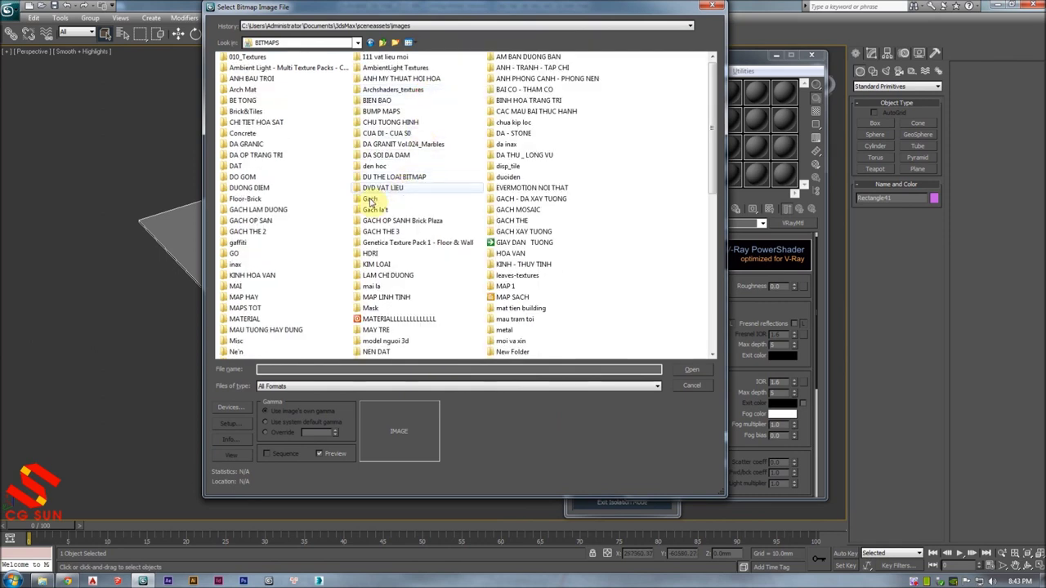
pyautogui.doubleClick(266, 251)
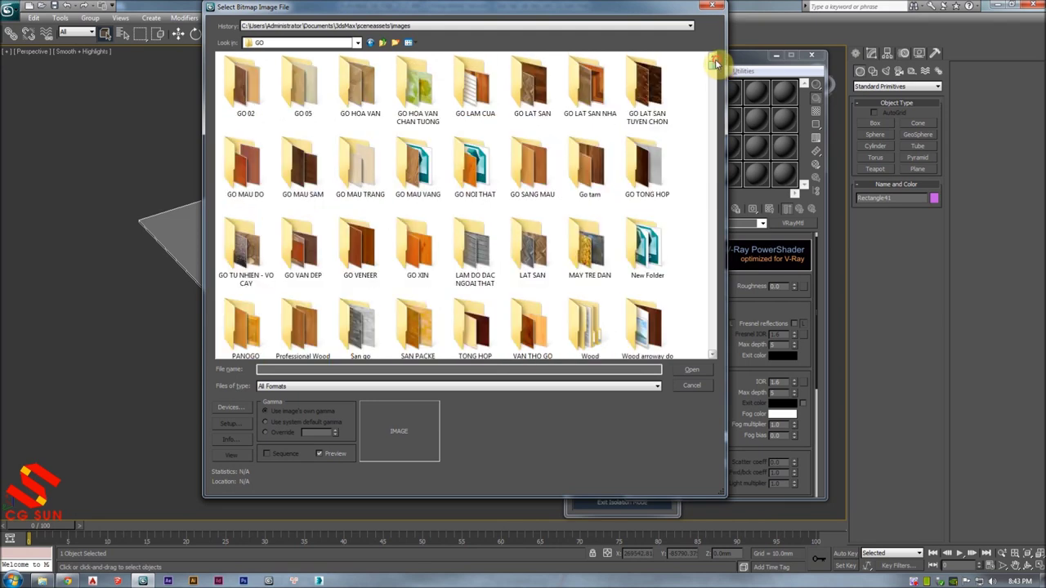
pyautogui.doubleClick(524, 97)
pyautogui.scroll(-3, 507, 137)
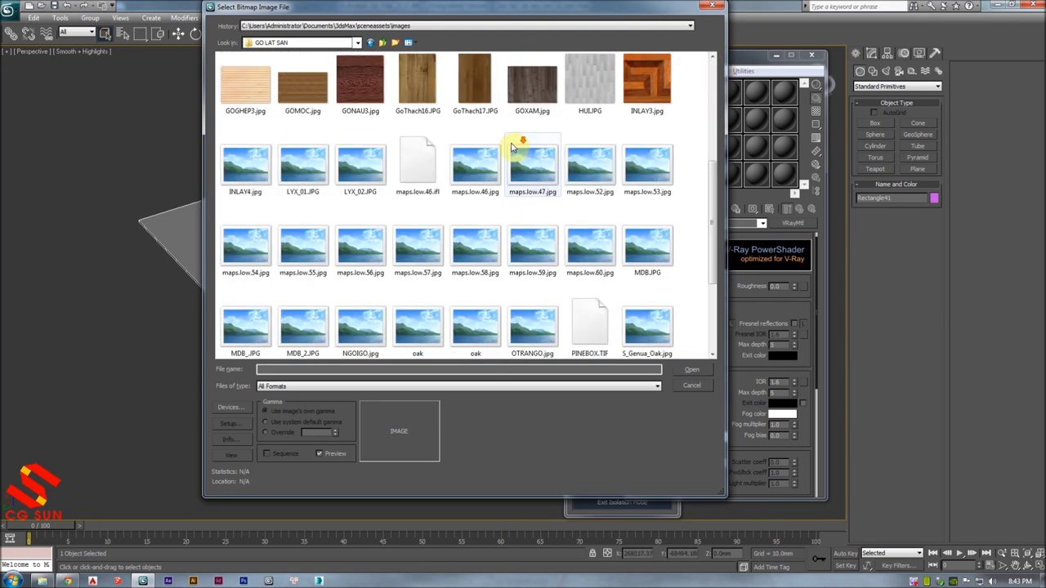
pyautogui.scroll(-1, 476, 172)
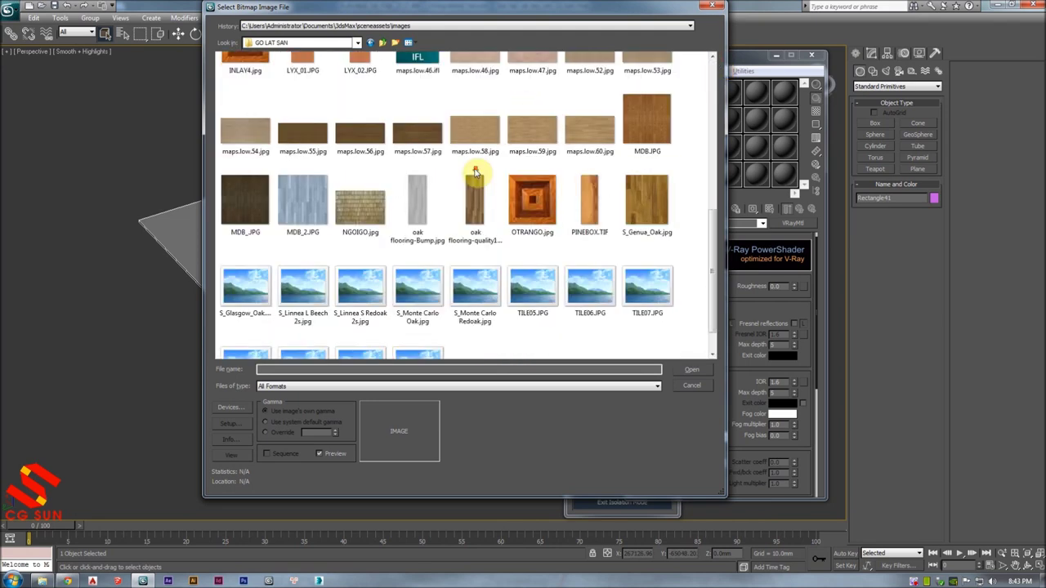
pyautogui.click(475, 214)
pyautogui.scroll(-1, 470, 278)
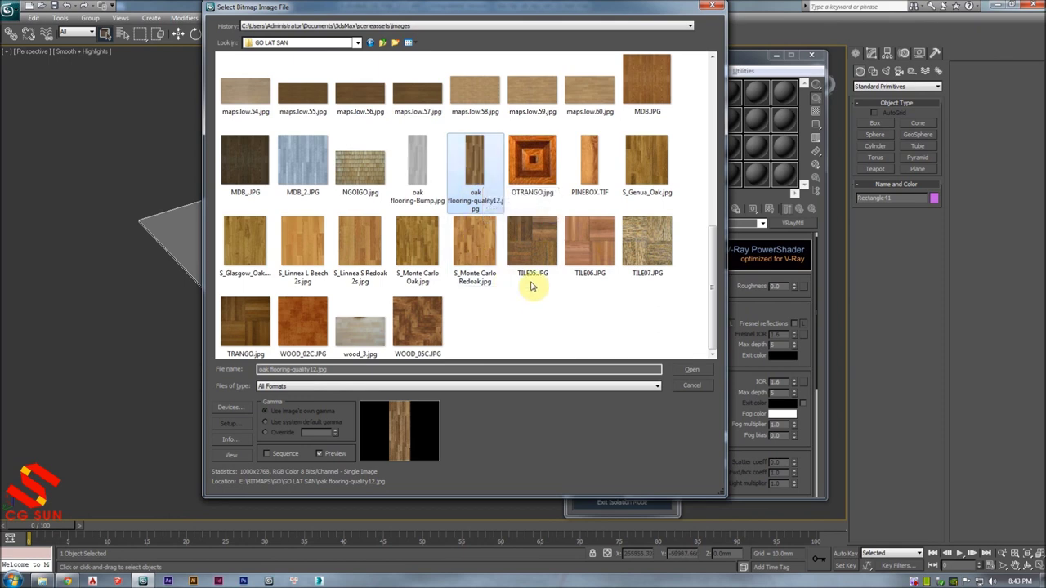
pyautogui.click(691, 369)
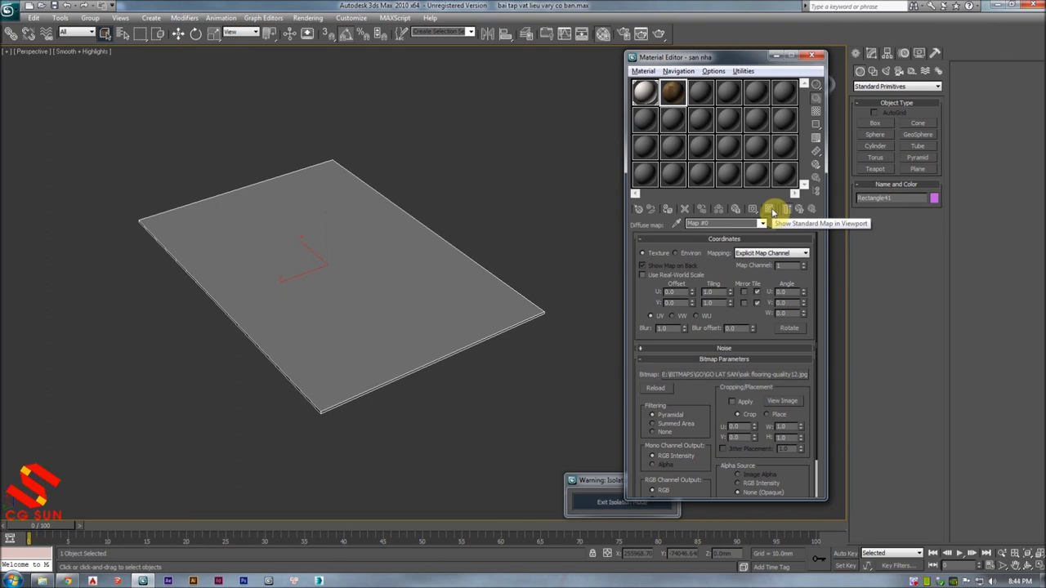
# - Show the oak map in the viewport, assign san nha to the floor slab, and close the editor
pyautogui.click(773, 211)
pyautogui.press('F4')
pyautogui.moveTo(480, 223)
pyautogui.keyDown('alt'); pyautogui.mouseDown(button='middle')
pyautogui.moveTo(496, 222)
pyautogui.moveTo(420, 236)
pyautogui.mouseUp(button='middle'); pyautogui.keyUp('alt')
pyautogui.click(670, 210)
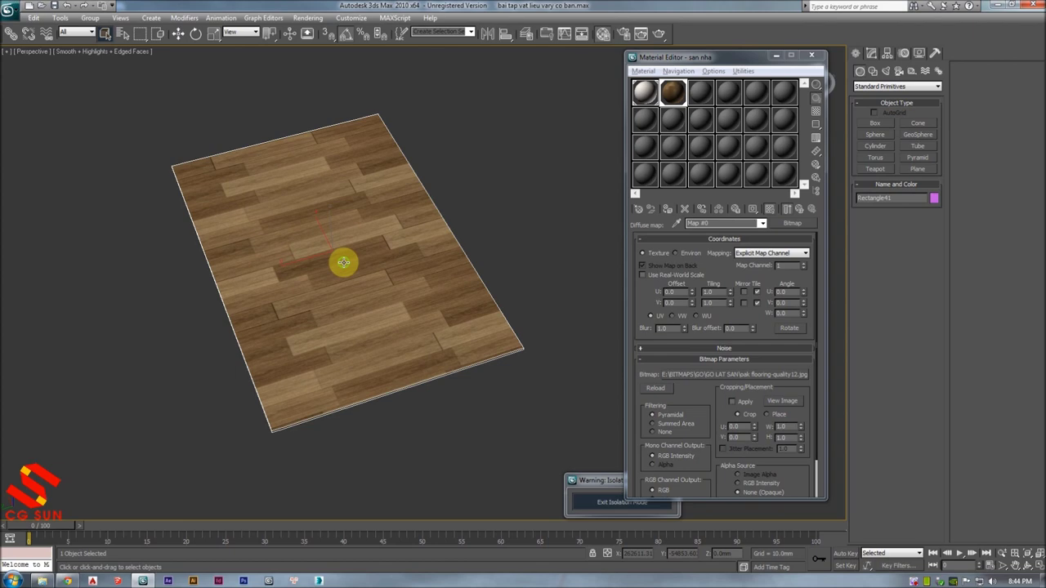
pyautogui.keyDown('alt'); pyautogui.moveTo(343, 261); pyautogui.dragTo(345, 245, button='middle'); pyautogui.keyUp('alt')
pyautogui.click(509, 169)
pyautogui.click(487, 166)
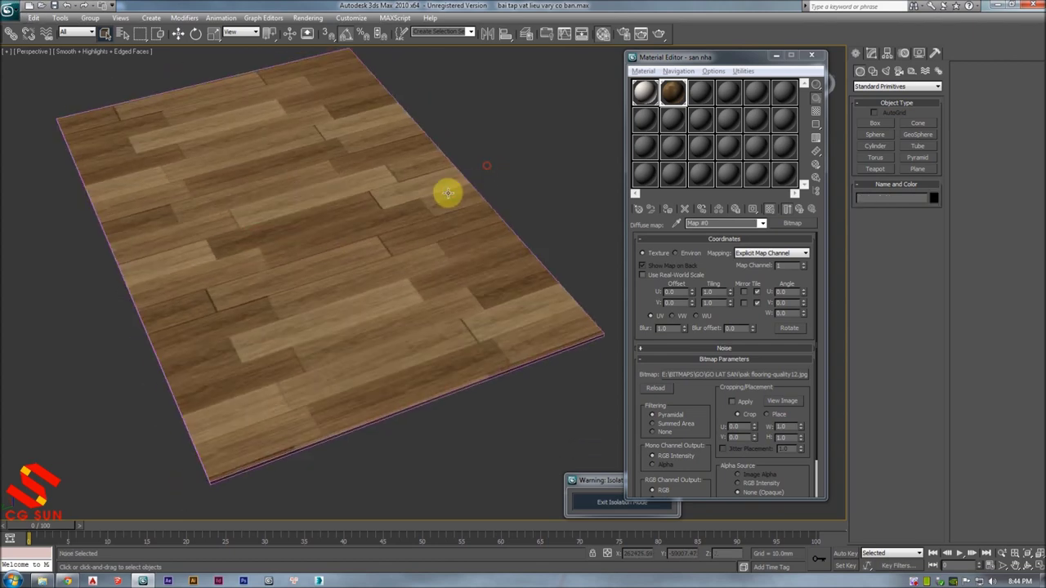
pyautogui.click(448, 193)
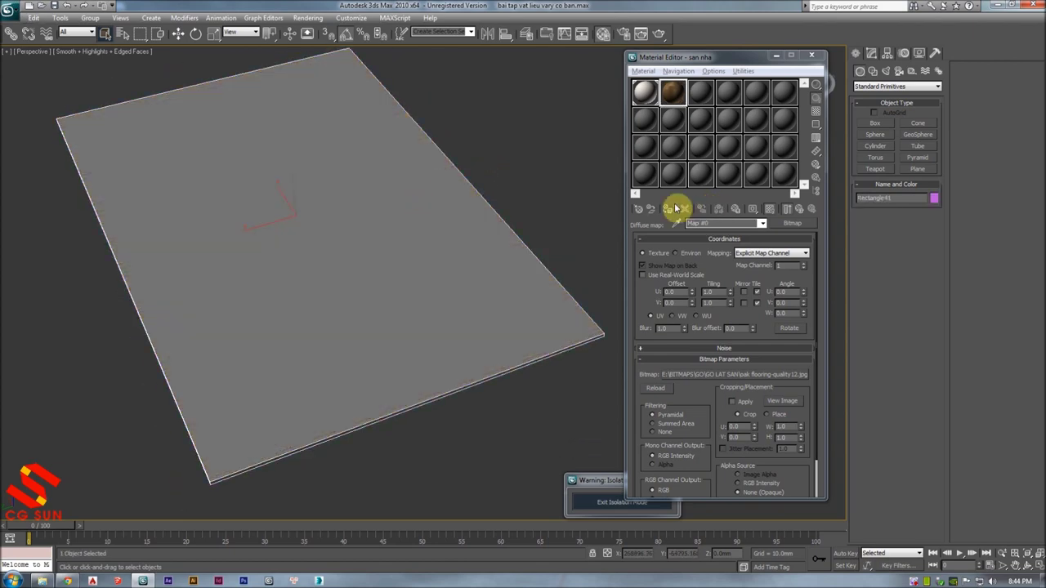
pyautogui.click(670, 210)
pyautogui.keyDown('alt'); pyautogui.moveTo(474, 234); pyautogui.dragTo(504, 188, button='middle'); pyautogui.keyUp('alt')
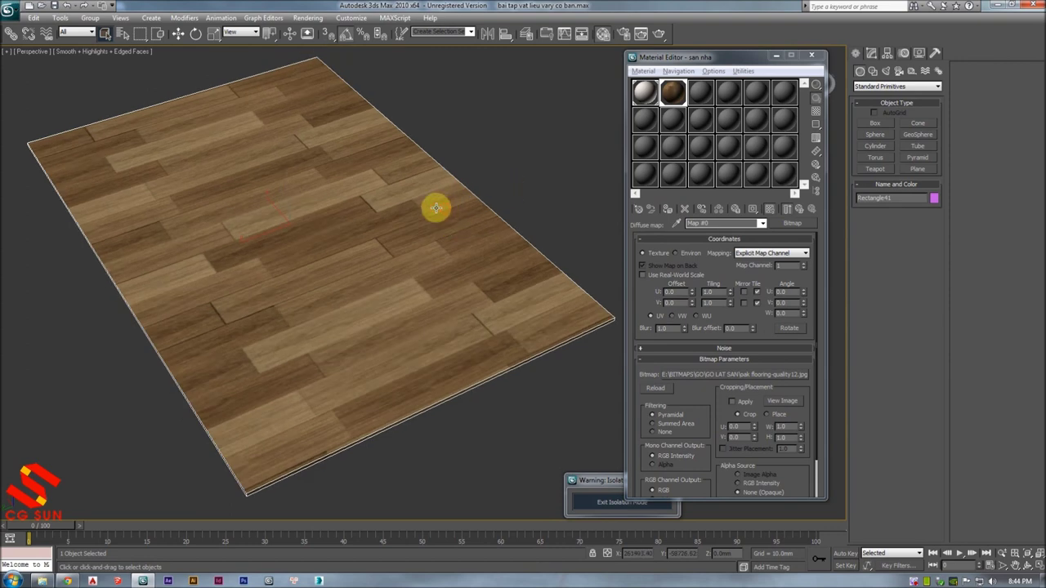
pyautogui.click(812, 55)
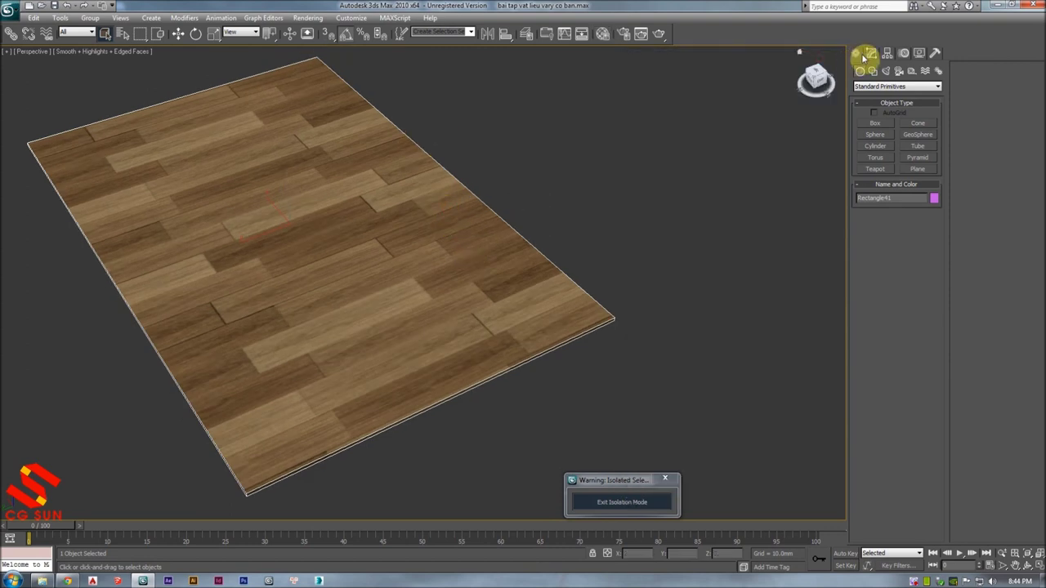
pyautogui.click(871, 54)
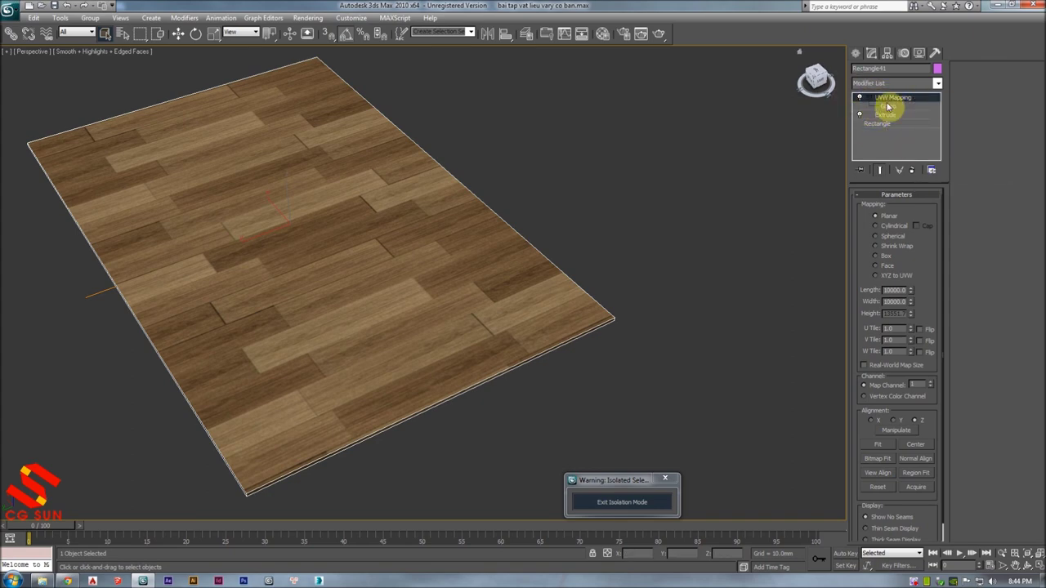
# - Remove the floor's old mapping and add a fresh UVW Mapping modifier
pyautogui.click(913, 171)
pyautogui.click(925, 84)
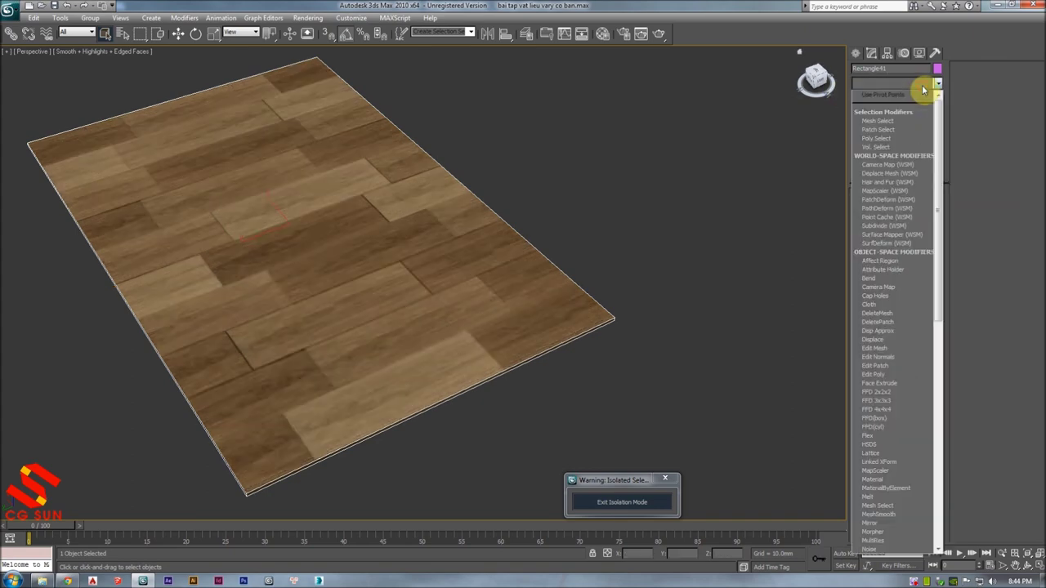
pyautogui.press('u')
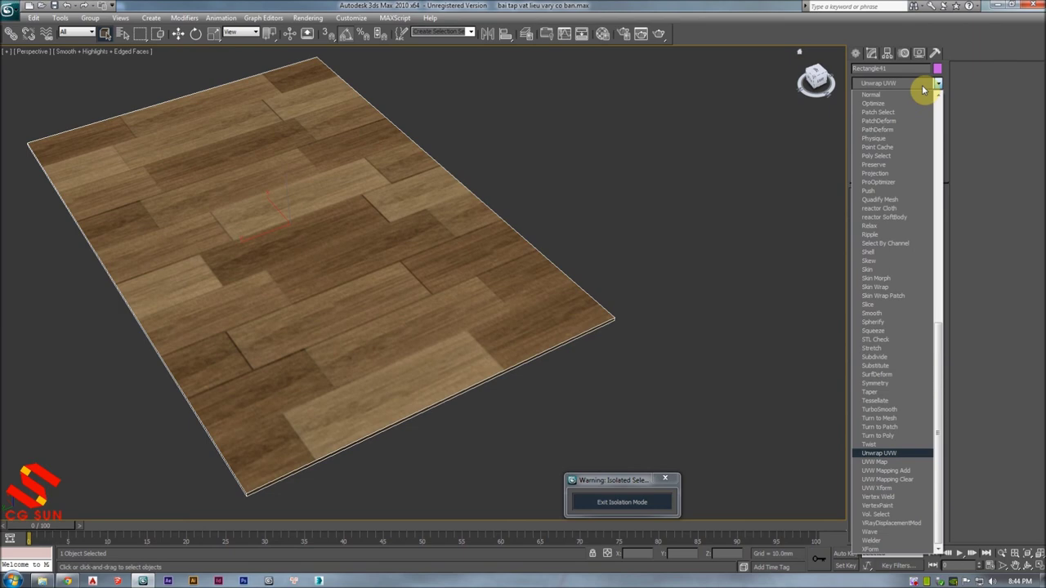
pyautogui.click(882, 463)
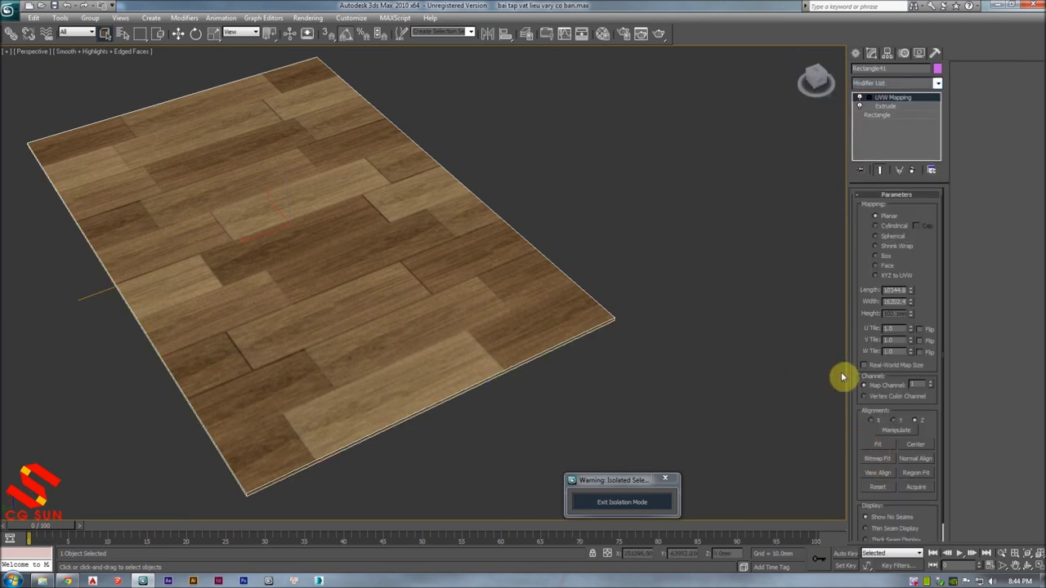
# - Try Box mapping on the floor, then switch the UVW mapping back to Planar
pyautogui.scroll(-2, 871, 245)
pyautogui.click(880, 238)
pyautogui.scroll(2, 899, 262)
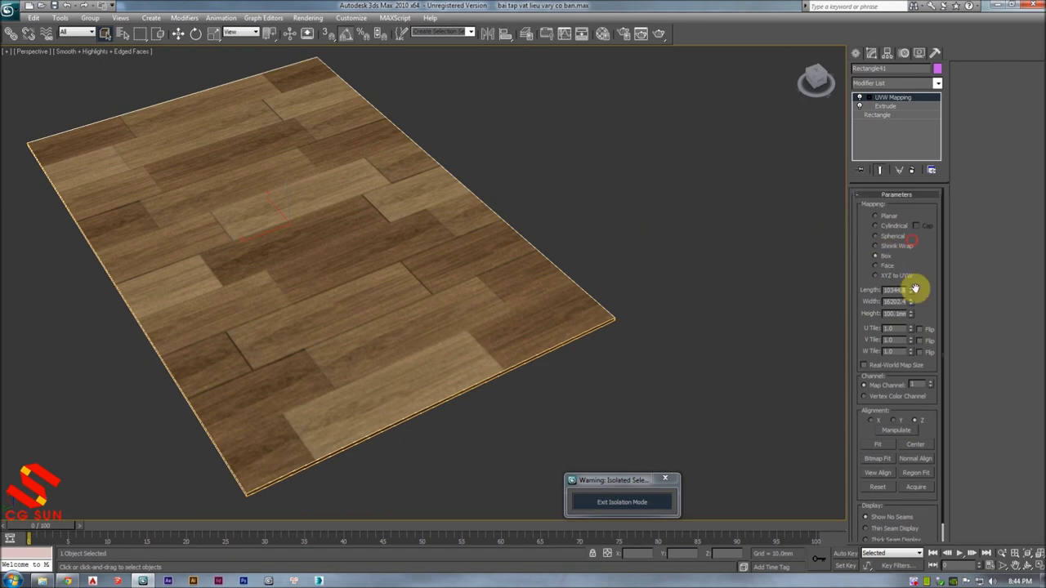
pyautogui.moveTo(596, 303)
pyautogui.keyDown('alt'); pyautogui.mouseDown(button='middle')
pyautogui.moveTo(596, 292)
pyautogui.moveTo(586, 296)
pyautogui.mouseUp(button='middle'); pyautogui.keyUp('alt')
pyautogui.scroll(2, 464, 284)
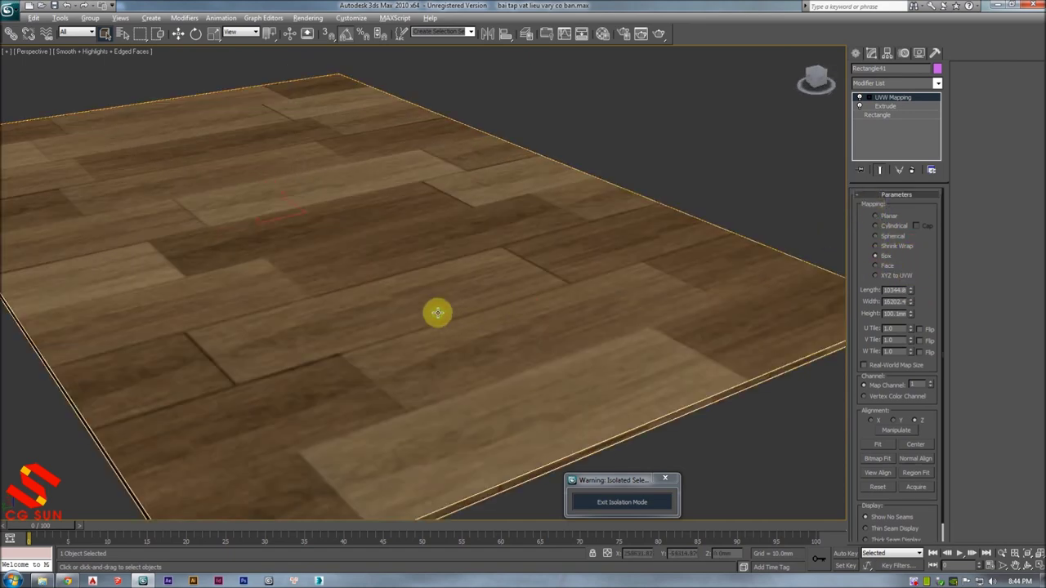
pyautogui.scroll(2, 437, 310)
pyautogui.scroll(1, 423, 283)
pyautogui.click(882, 218)
pyautogui.keyDown('alt'); pyautogui.moveTo(719, 299); pyautogui.dragTo(729, 294, button='middle'); pyautogui.keyUp('alt')
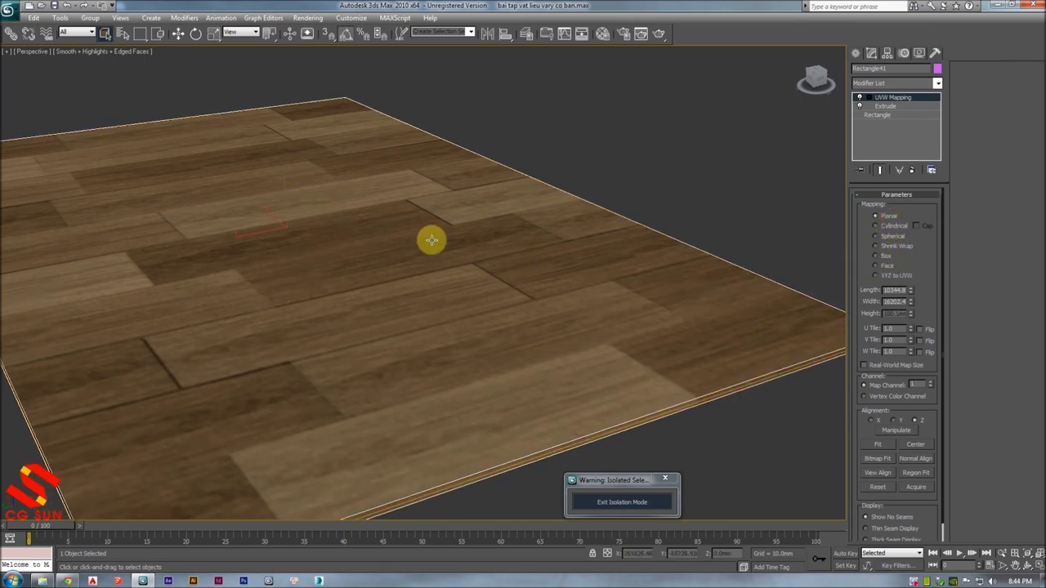
pyautogui.scroll(-1, 923, 274)
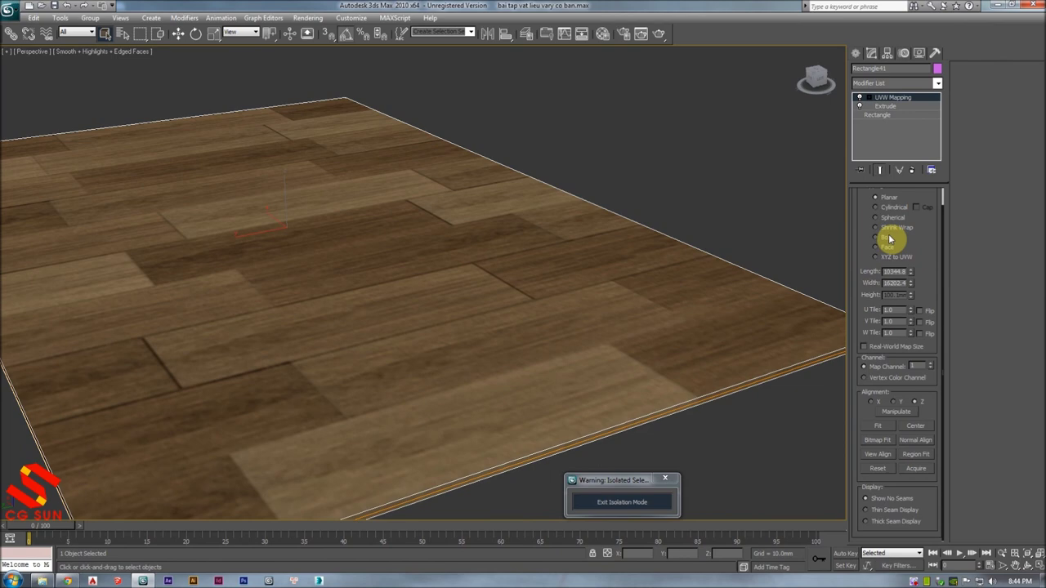
pyautogui.moveTo(730, 241)
pyautogui.keyDown('alt'); pyautogui.mouseDown(button='middle')
pyautogui.moveTo(604, 199)
pyautogui.moveTo(722, 218)
pyautogui.mouseUp(button='middle'); pyautogui.keyUp('alt')
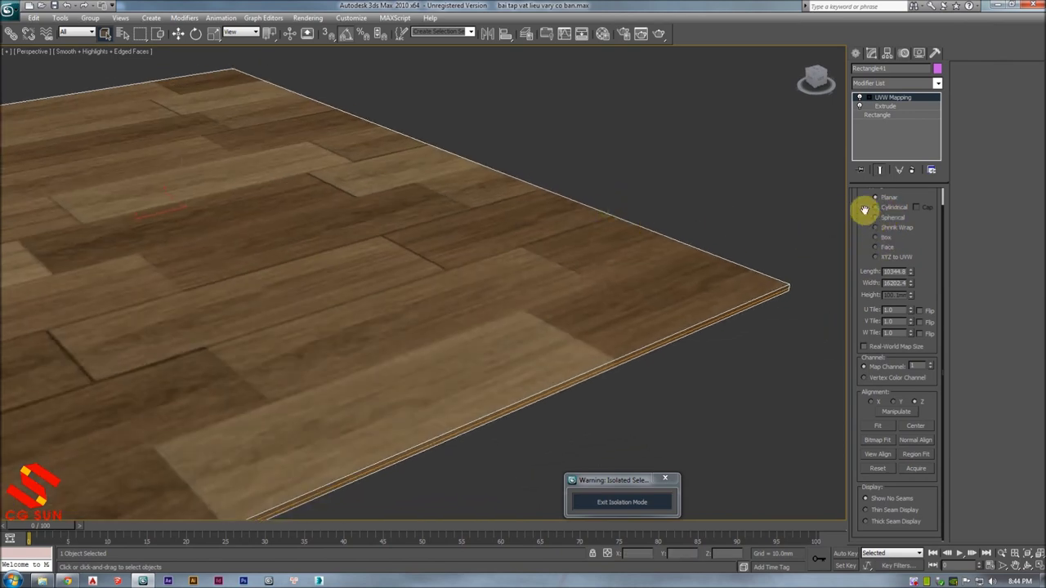
pyautogui.scroll(1, 911, 246)
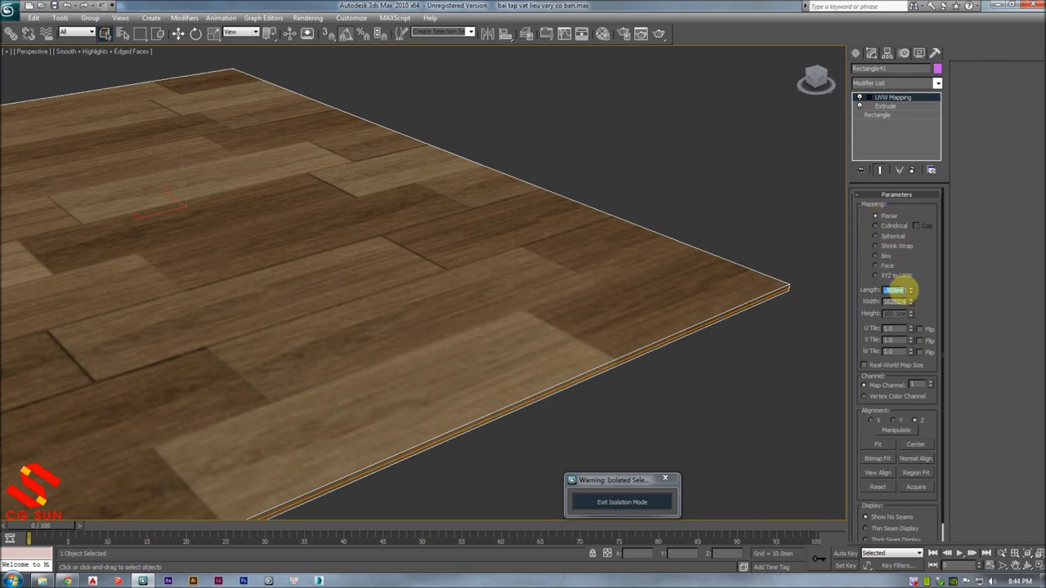
# - Set the planar mapping's Length and Width to 2000 so the oak planks repeat
pyautogui.write('2000')
pyautogui.press('Return')
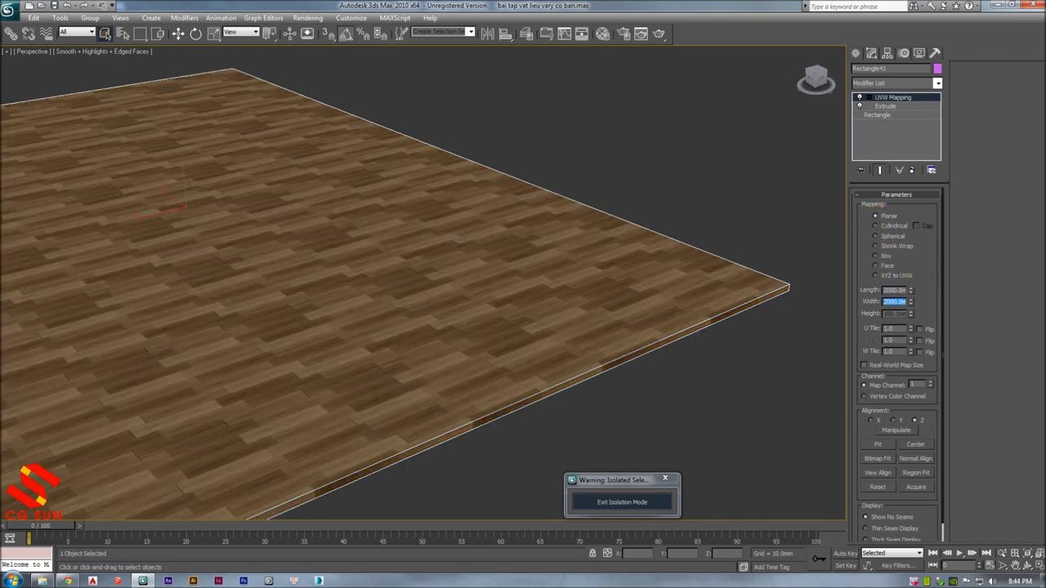
pyautogui.scroll(2, 509, 240)
pyautogui.scroll(2, 425, 233)
pyautogui.scroll(2, 458, 225)
pyautogui.scroll(2, 590, 201)
pyautogui.scroll(2, 572, 208)
pyautogui.scroll(2, 539, 219)
pyautogui.scroll(2, 458, 219)
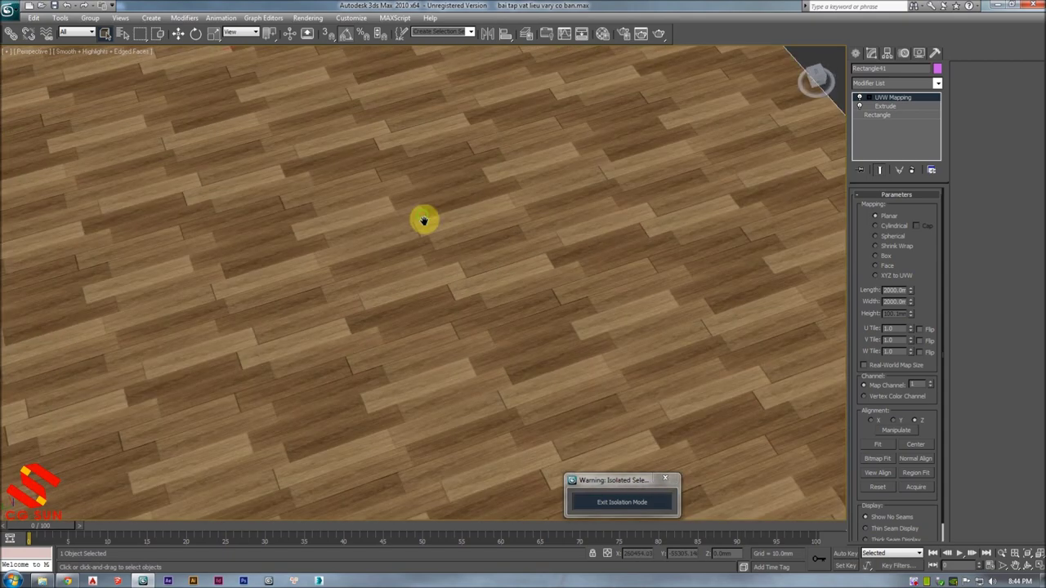
pyautogui.scroll(2, 208, 174)
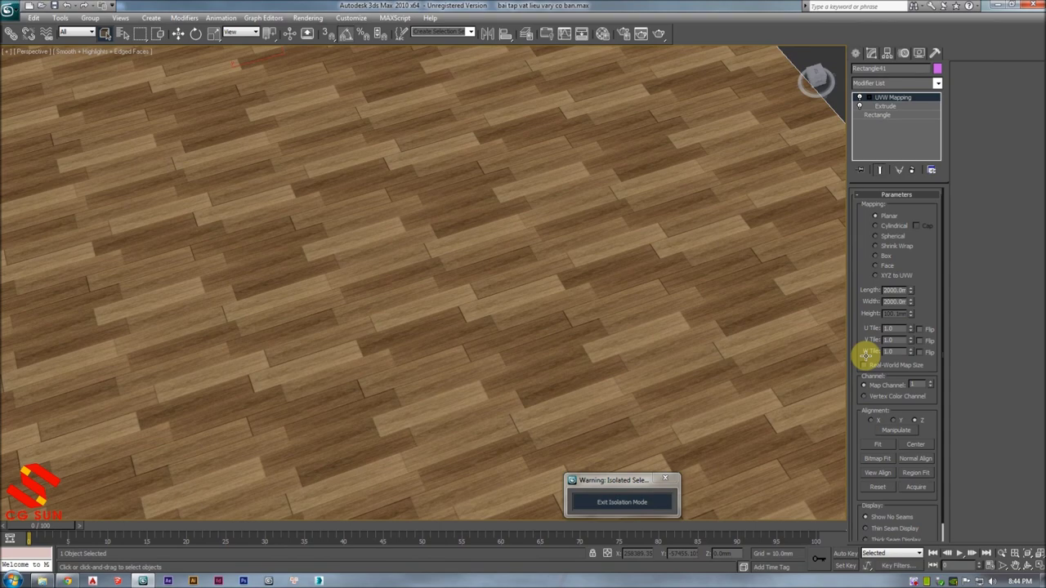
pyautogui.moveTo(931, 411); pyautogui.dragTo(932, 393)
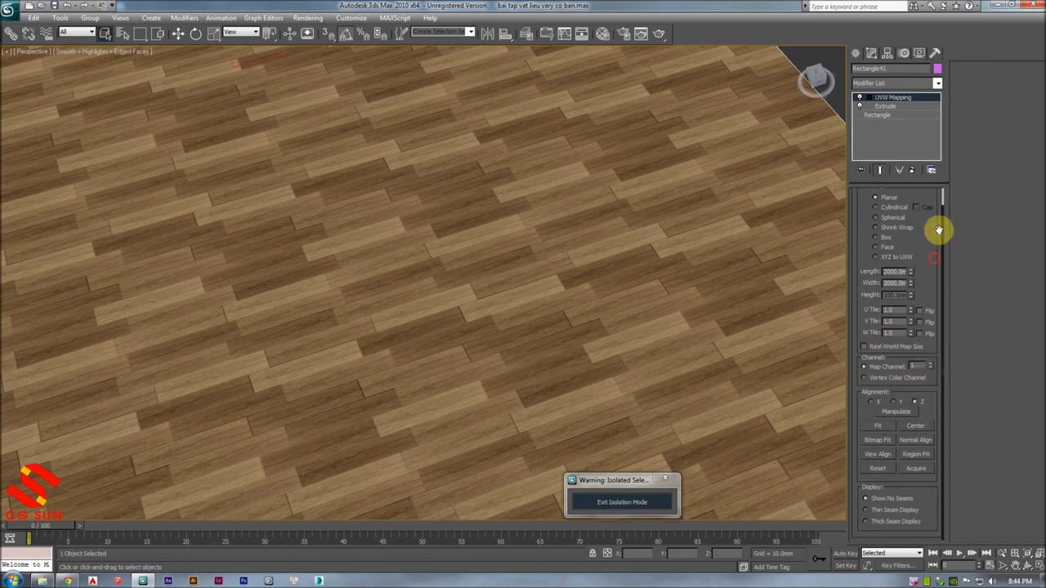
pyautogui.scroll(-2, 400, 279)
pyautogui.scroll(1, 392, 274)
pyautogui.scroll(1, 339, 247)
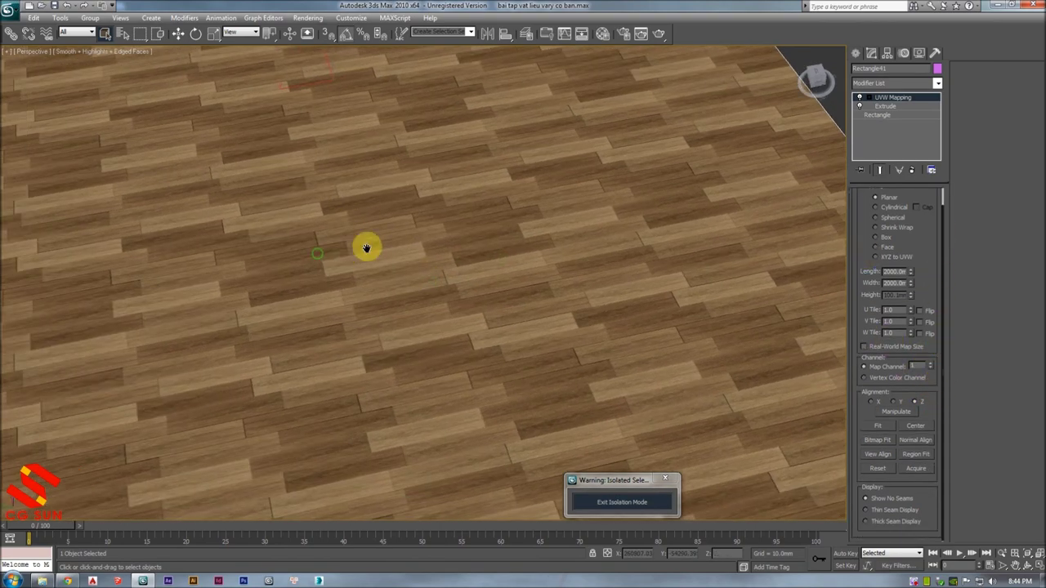
pyautogui.scroll(1, 352, 250)
pyautogui.scroll(1, 356, 250)
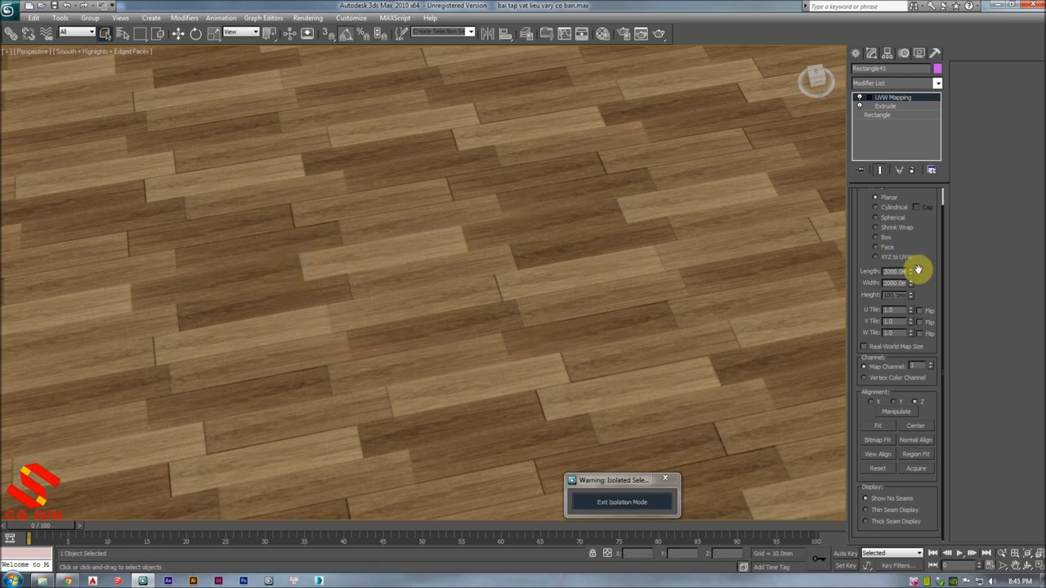
pyautogui.scroll(-1, 348, 189)
pyautogui.scroll(-2, 350, 204)
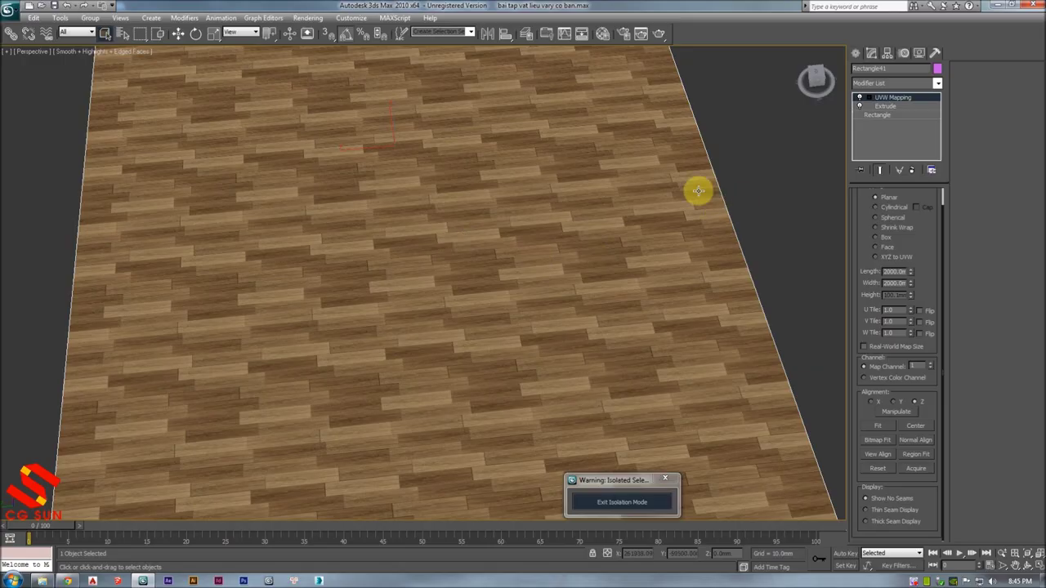
# - In the Material Editor, view oak flooring-quality12.jpg at full size to check its proportions
pyautogui.press('m')
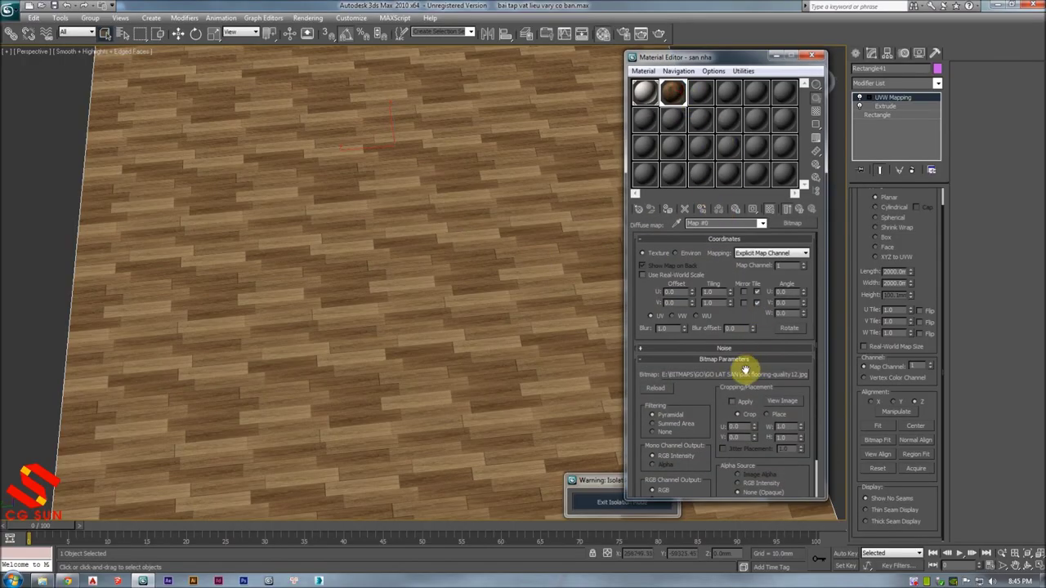
pyautogui.click(744, 370)
pyautogui.click(735, 249)
pyautogui.scroll(-3, 735, 245)
pyautogui.scroll(2, 744, 253)
pyautogui.scroll(-5, 753, 268)
pyautogui.click(736, 237)
pyautogui.rightClick(711, 203)
pyautogui.click(724, 237)
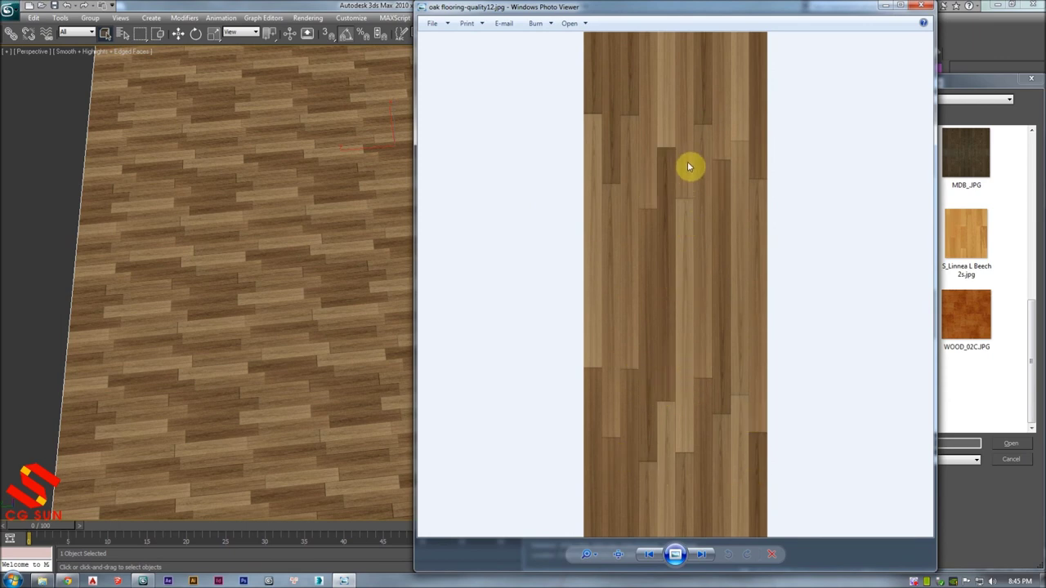
pyautogui.click(923, 7)
pyautogui.click(1011, 443)
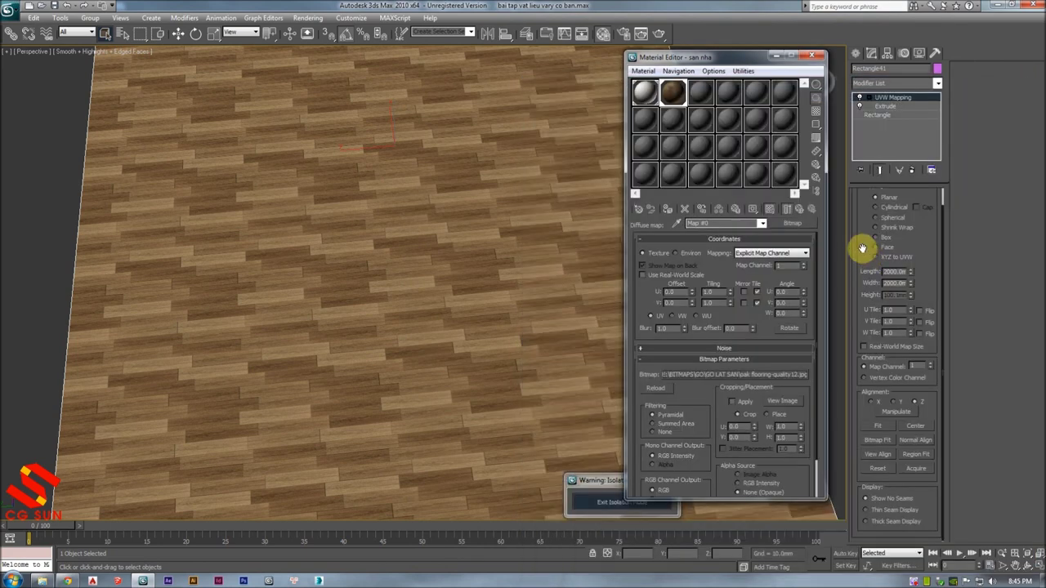
# - Bitmap Fit the UVW mapping to oak flooring-quality12.jpg, giving 2000 × 722.54 mm
pyautogui.click(873, 444)
pyautogui.moveTo(507, 90); pyautogui.dragTo(510, 302)
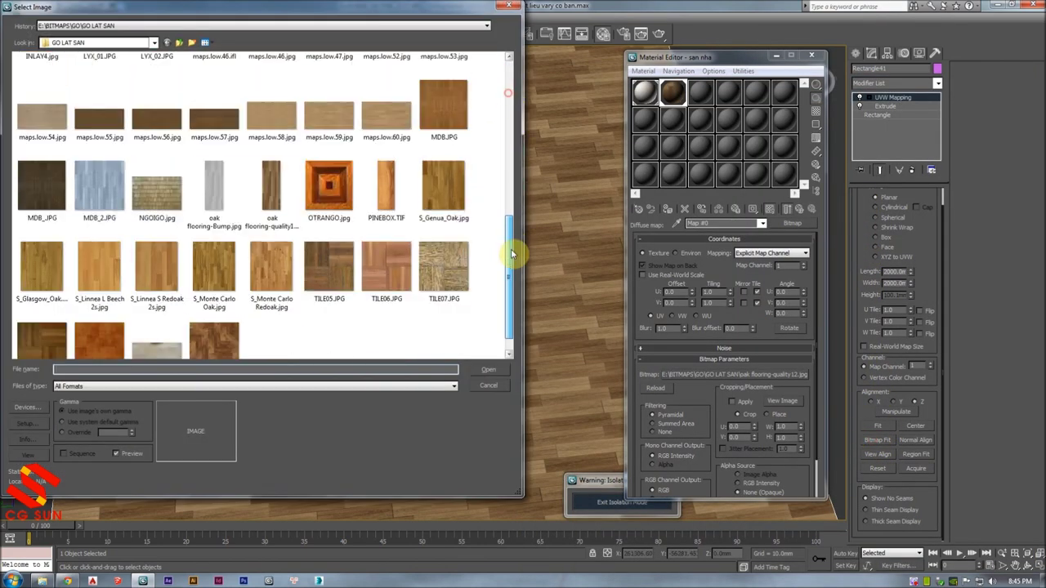
pyautogui.click(270, 161)
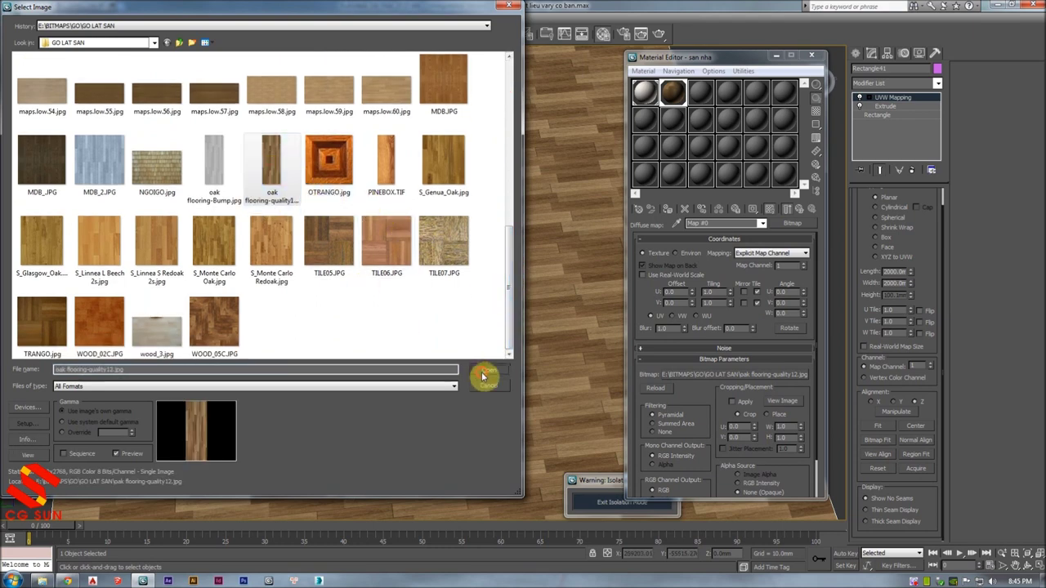
pyautogui.click(488, 369)
pyautogui.scroll(3, 444, 252)
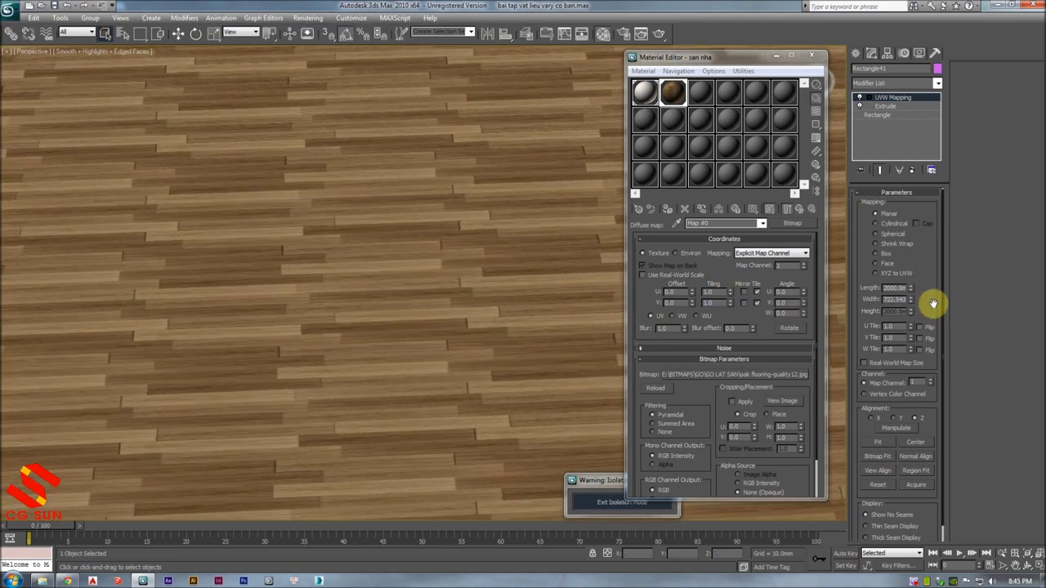
# - Orbit and reframe the Perspective view to inspect the oak planks on the isolated floor
pyautogui.scroll(-1, 932, 278)
pyautogui.moveTo(466, 218); pyautogui.dragTo(466, 241, button='middle')
pyautogui.keyDown('alt'); pyautogui.moveTo(315, 303); pyautogui.dragTo(441, 245, button='middle'); pyautogui.keyUp('alt')
pyautogui.scroll(1, 930, 258)
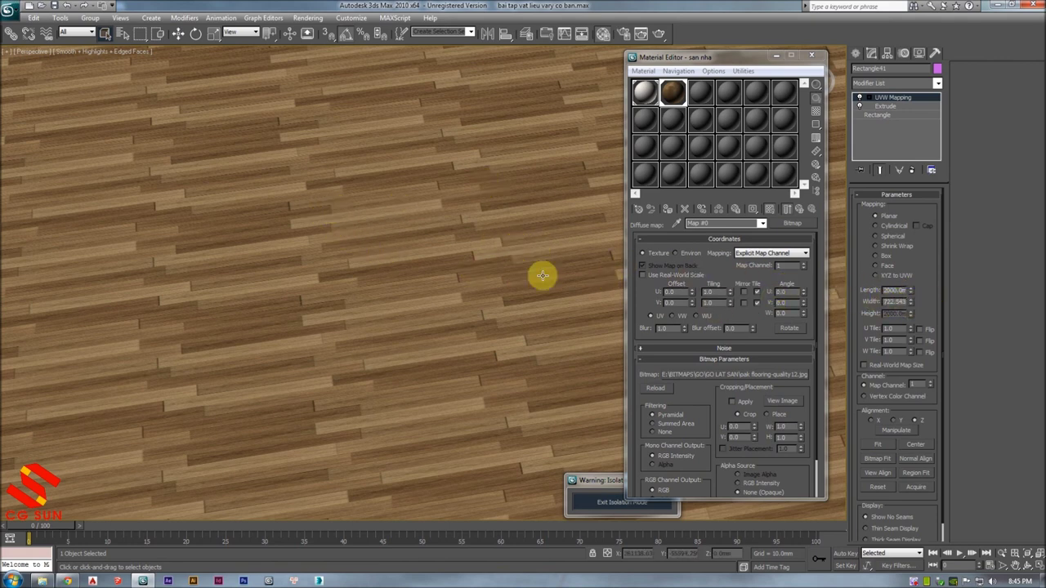
pyautogui.keyDown('alt'); pyautogui.moveTo(442, 231); pyautogui.dragTo(431, 245, button='middle'); pyautogui.keyUp('alt')
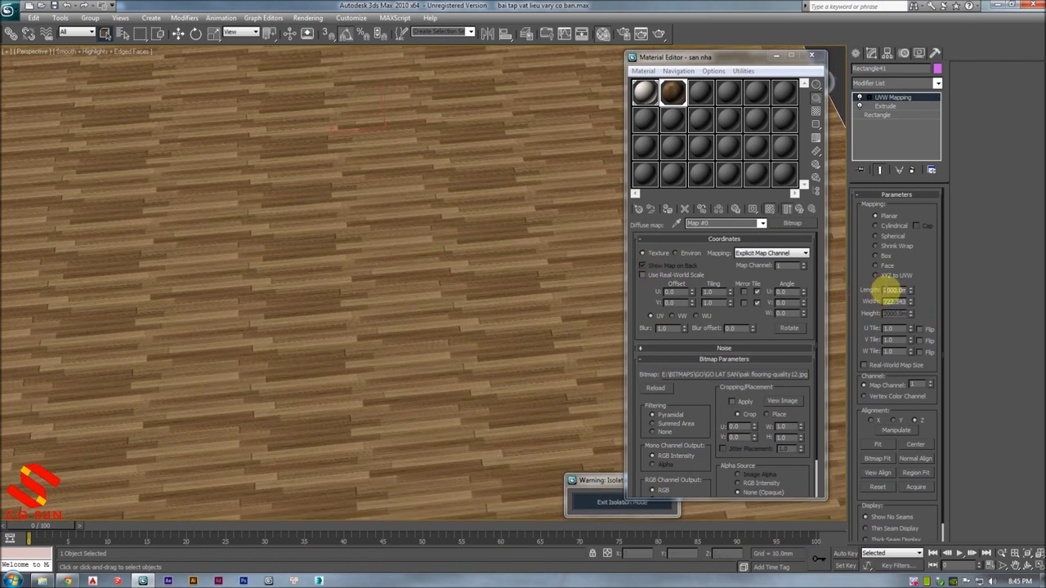
pyautogui.keyDown('alt'); pyautogui.moveTo(391, 192); pyautogui.dragTo(398, 240, button='middle'); pyautogui.keyUp('alt')
pyautogui.moveTo(367, 129)
pyautogui.keyDown('alt'); pyautogui.mouseDown(button='middle')
pyautogui.moveTo(402, 199)
pyautogui.moveTo(282, 138)
pyautogui.mouseUp(button='middle'); pyautogui.keyUp('alt')
# - Scale the mapping to re-tile the boards, then view the floor edge from higher up
pyautogui.click(214, 33)
pyautogui.moveTo(429, 282); pyautogui.dragTo(419, 267)
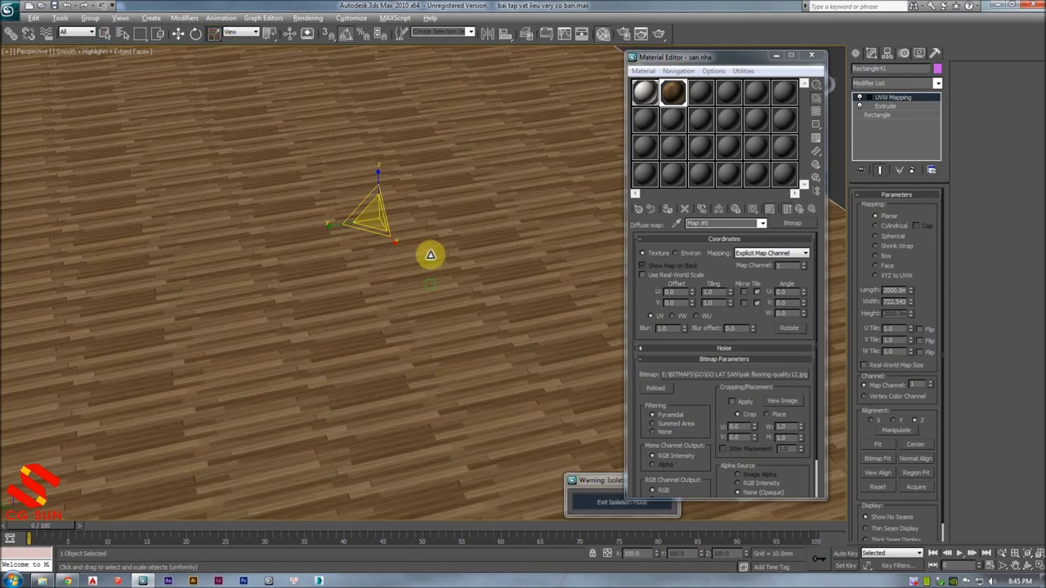
pyautogui.moveTo(452, 243)
pyautogui.keyDown('alt'); pyautogui.mouseDown(button='middle')
pyautogui.moveTo(437, 271)
pyautogui.moveTo(444, 252)
pyautogui.moveTo(381, 273)
pyautogui.moveTo(685, 240)
pyautogui.mouseUp(button='middle'); pyautogui.keyUp('alt')
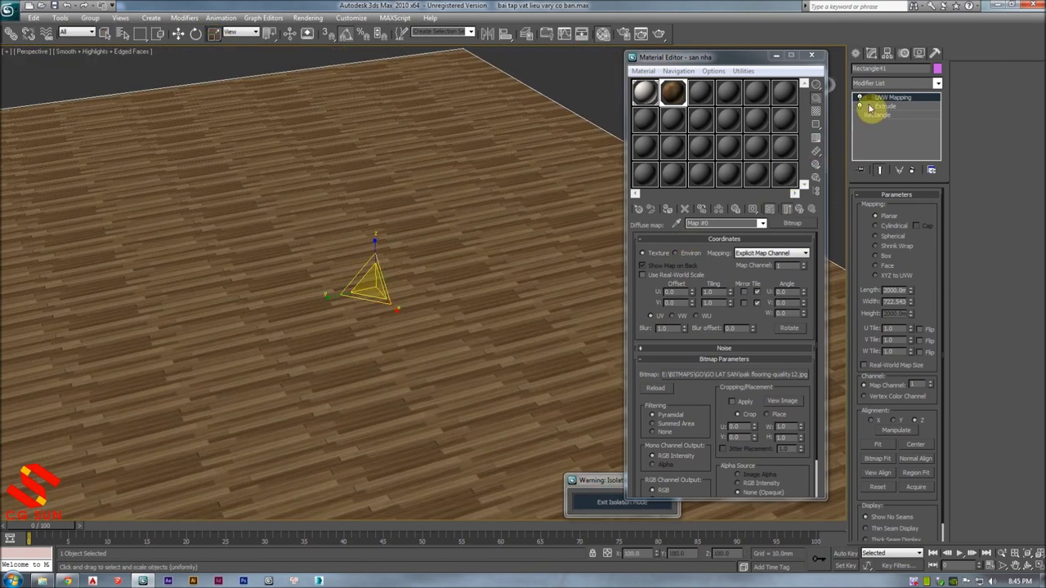
pyautogui.scroll(-3, 378, 297)
pyautogui.scroll(2, 399, 299)
pyautogui.scroll(-2, 401, 292)
pyautogui.scroll(-2, 402, 285)
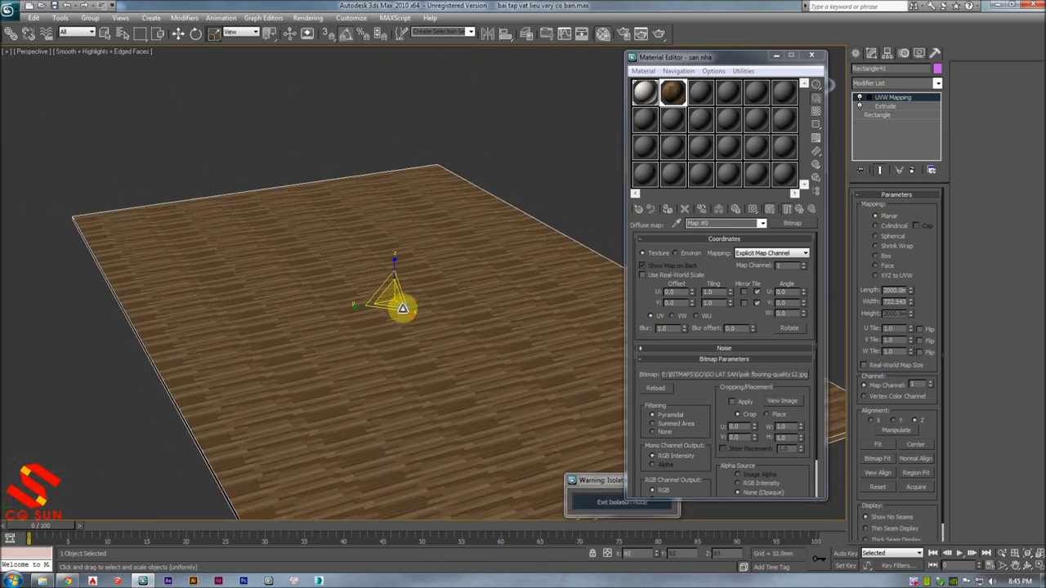
pyautogui.scroll(2, 409, 303)
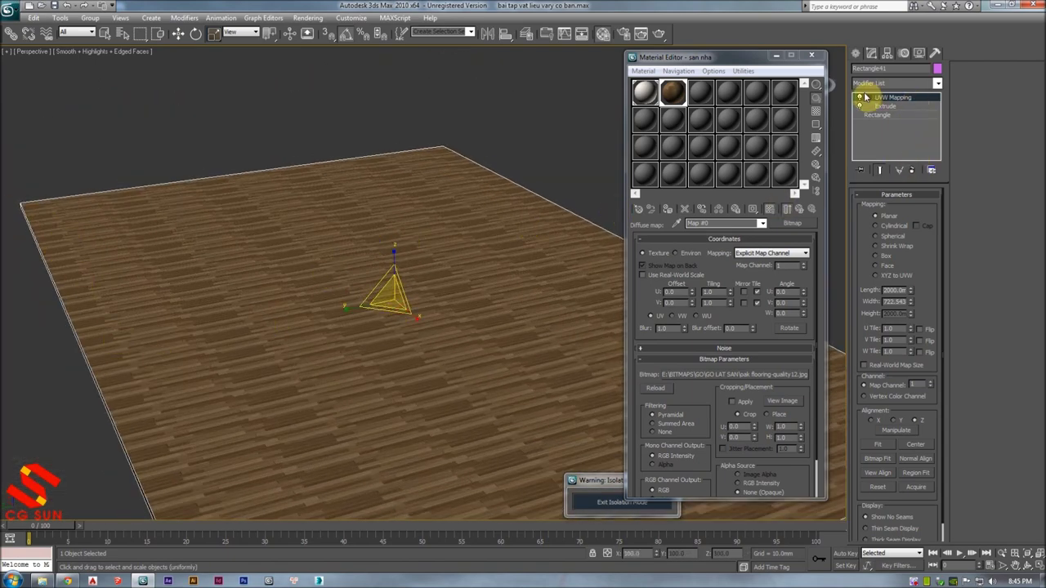
# - Scale the UVW Mapping gizmo to resize the planks and drag the isolation warning aside
pyautogui.click(884, 110)
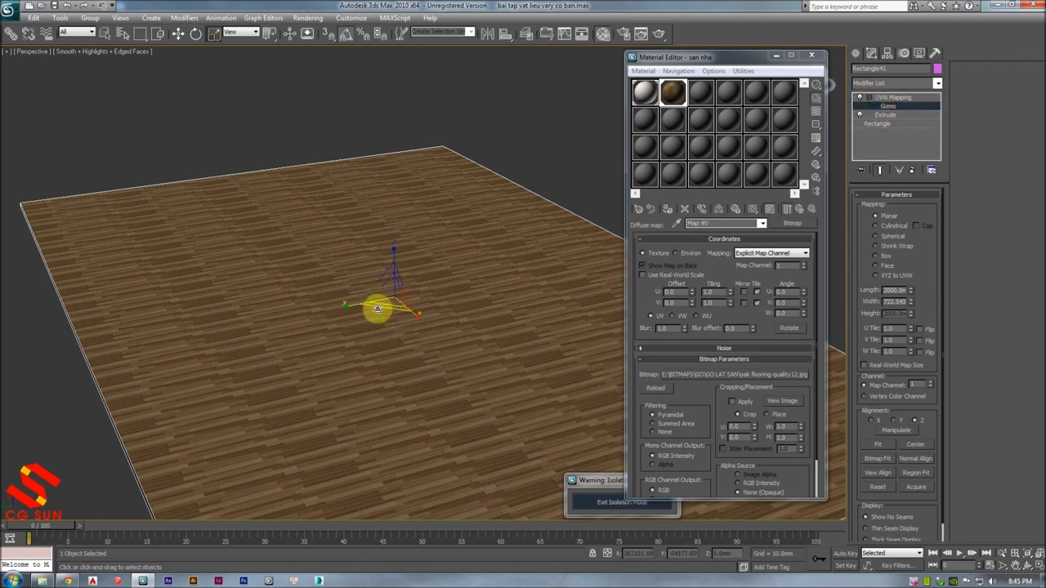
pyautogui.moveTo(377, 307); pyautogui.dragTo(384, 237)
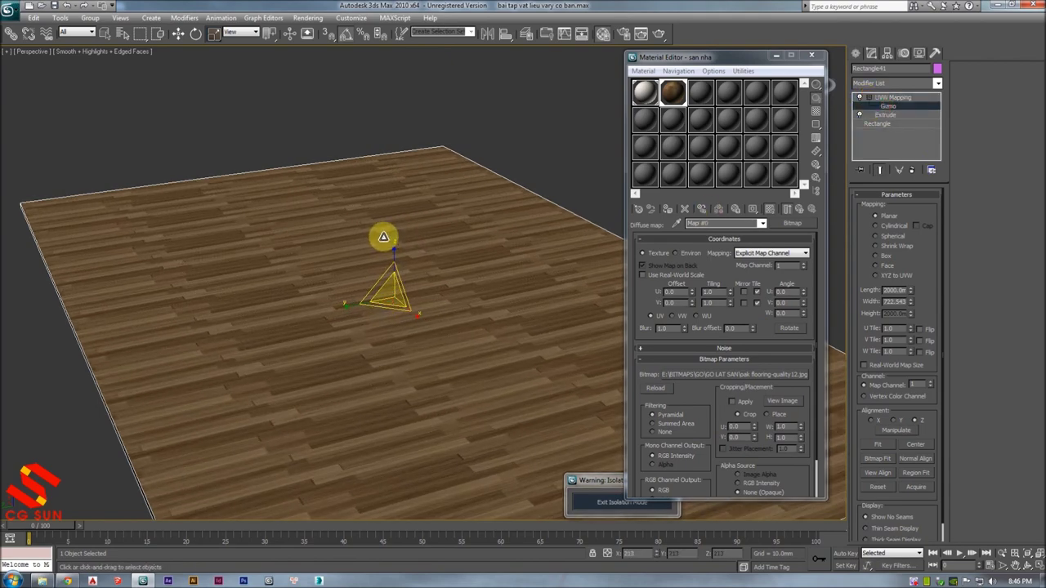
pyautogui.moveTo(383, 237); pyautogui.dragTo(450, 242, button='middle')
pyautogui.scroll(2, 450, 256)
pyautogui.scroll(2, 450, 262)
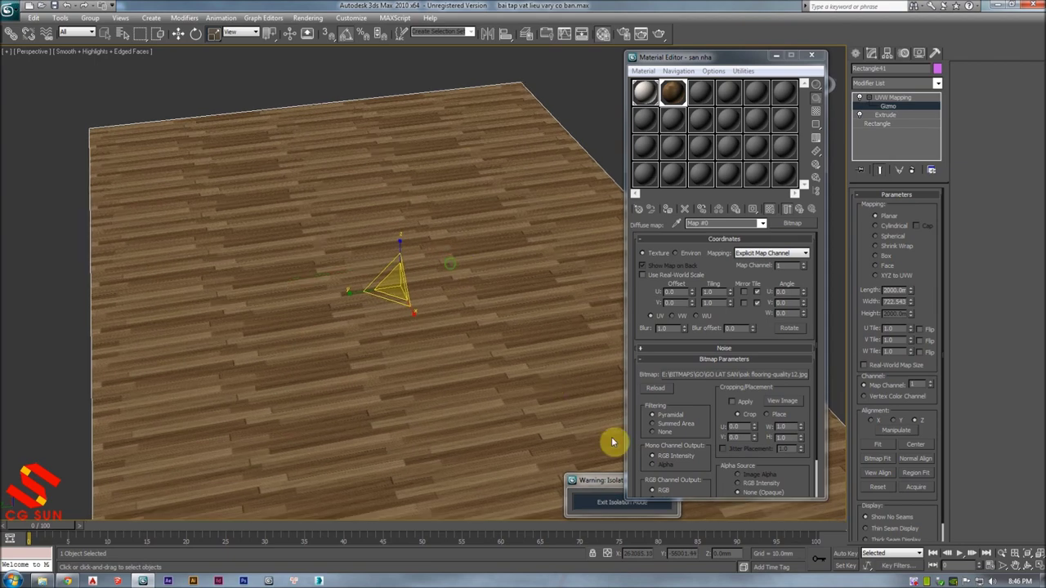
pyautogui.moveTo(610, 492); pyautogui.dragTo(456, 380)
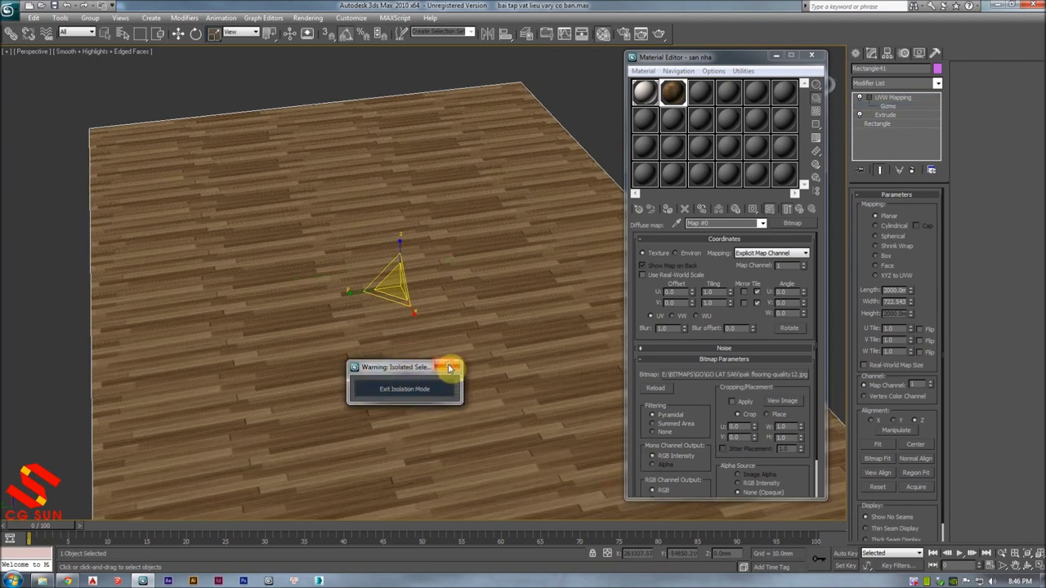
# - Exit Isolation Mode and zoom out to frame both sofas and the coffee table
pyautogui.click(449, 368)
pyautogui.scroll(3, 482, 306)
pyautogui.scroll(3, 304, 310)
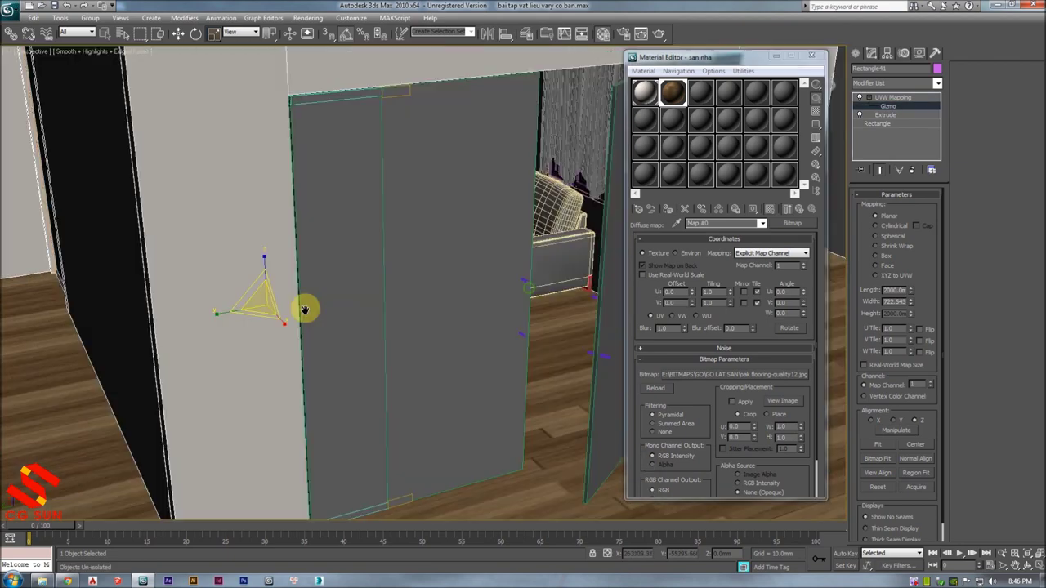
pyautogui.scroll(3, 304, 306)
pyautogui.scroll(2, 319, 294)
pyautogui.scroll(1, 314, 298)
pyautogui.scroll(3, 359, 300)
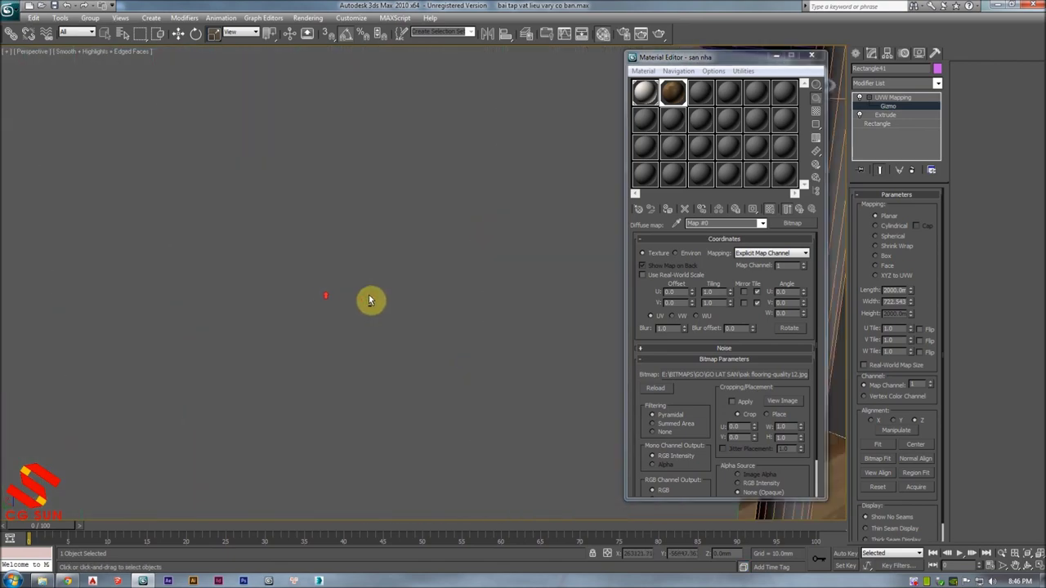
pyautogui.scroll(3, 326, 290)
pyautogui.scroll(2, 245, 265)
pyautogui.scroll(2, 360, 278)
pyautogui.scroll(2, 449, 297)
pyautogui.moveTo(402, 294)
pyautogui.mouseDown(button='middle')
pyautogui.moveTo(516, 273)
pyautogui.moveTo(495, 293)
pyautogui.mouseUp(button='middle')
pyautogui.scroll(-3, 516, 273)
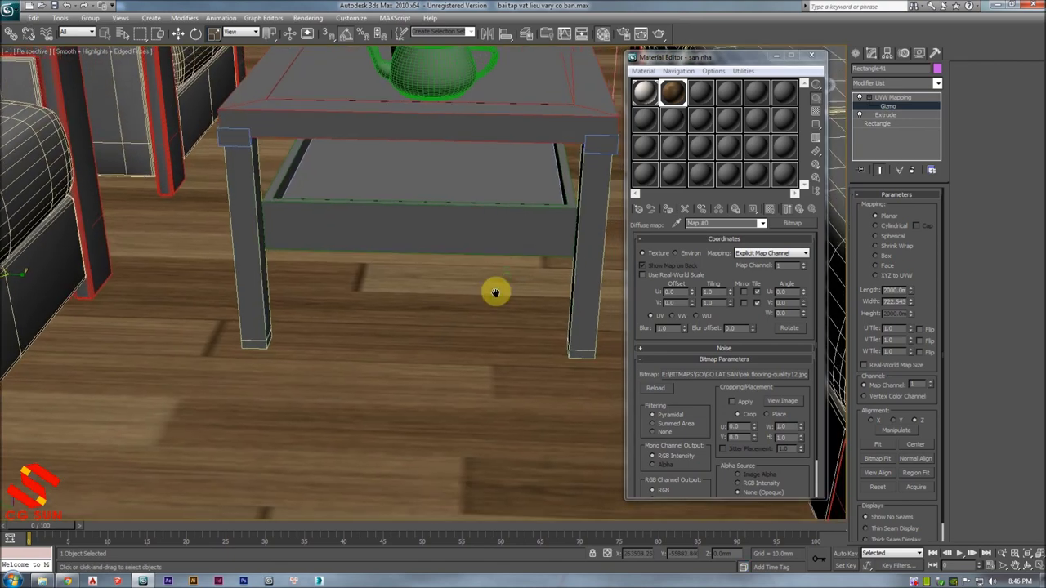
pyautogui.scroll(-2, 498, 287)
pyautogui.moveTo(466, 282)
pyautogui.mouseDown()
pyautogui.moveTo(464, 299)
pyautogui.moveTo(427, 262)
pyautogui.moveTo(428, 281)
pyautogui.mouseUp()
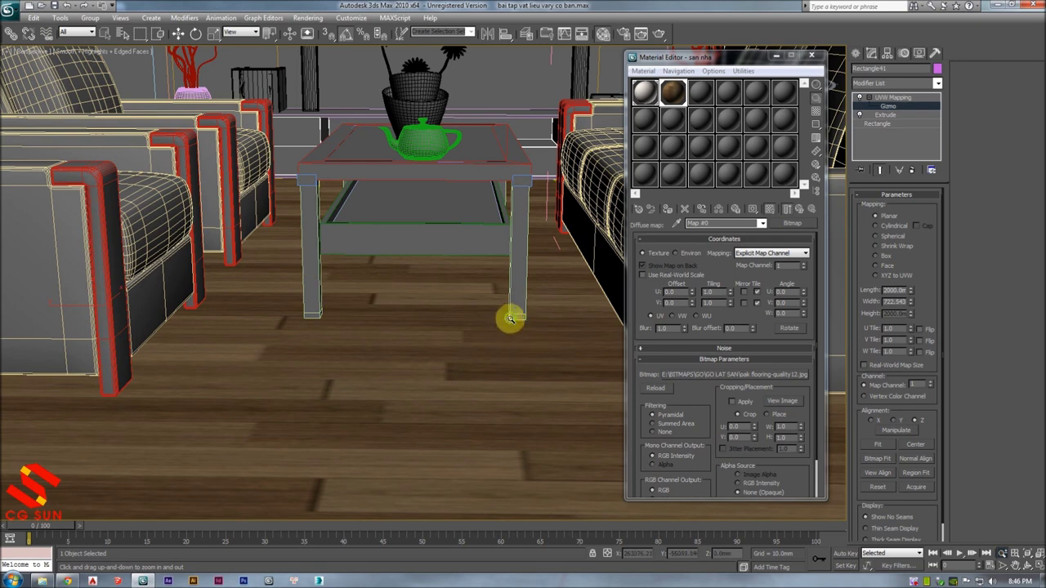
pyautogui.moveTo(509, 319); pyautogui.dragTo(498, 316)
pyautogui.scroll(-5, 512, 314)
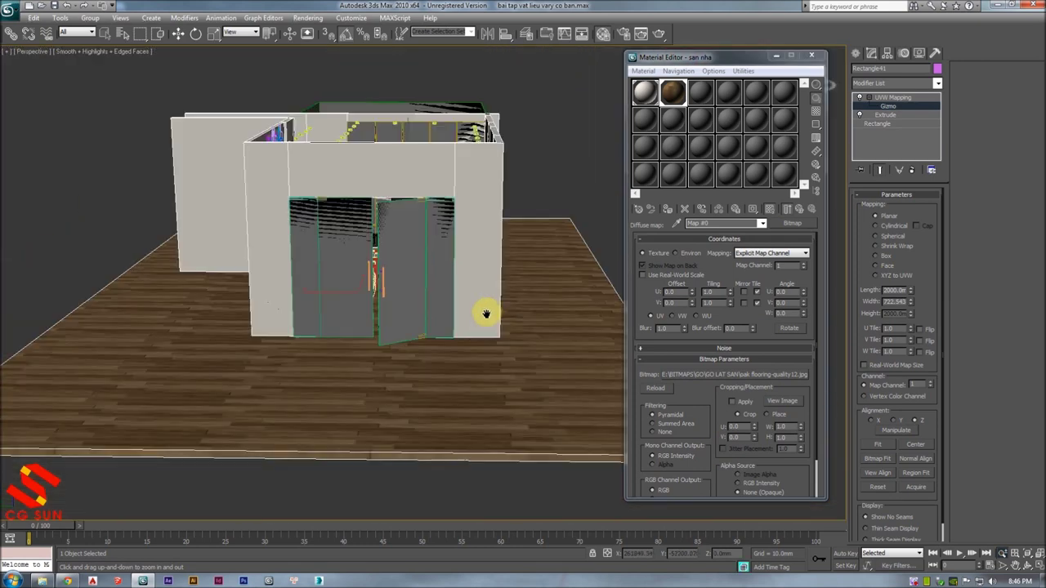
pyautogui.rightClick(555, 168)
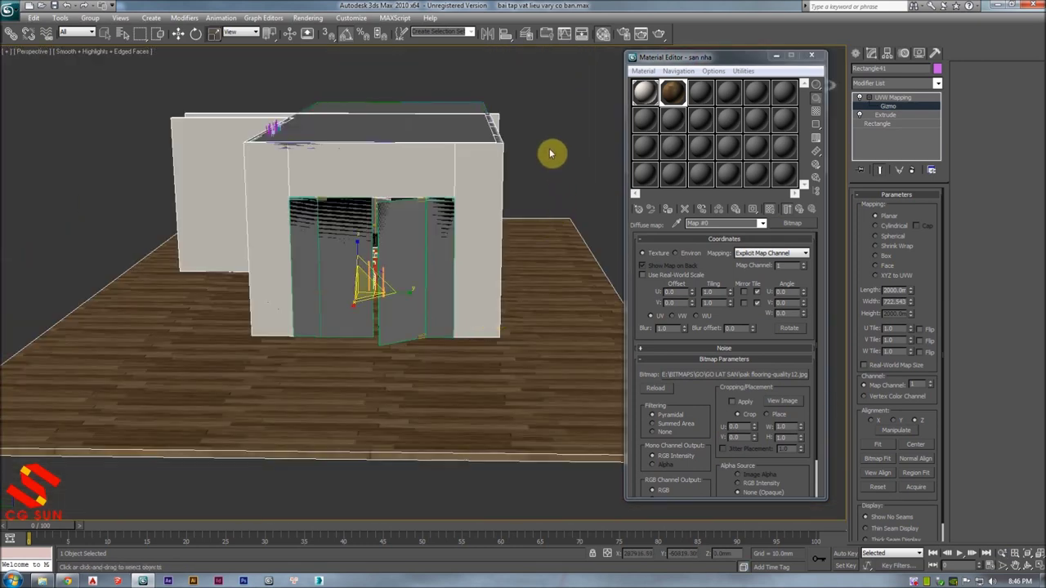
# - Hide the front door group to reveal the living room
pyautogui.click(420, 250)
pyautogui.rightClick(420, 247)
pyautogui.click(445, 216)
pyautogui.scroll(4, 380, 281)
pyautogui.scroll(3, 380, 281)
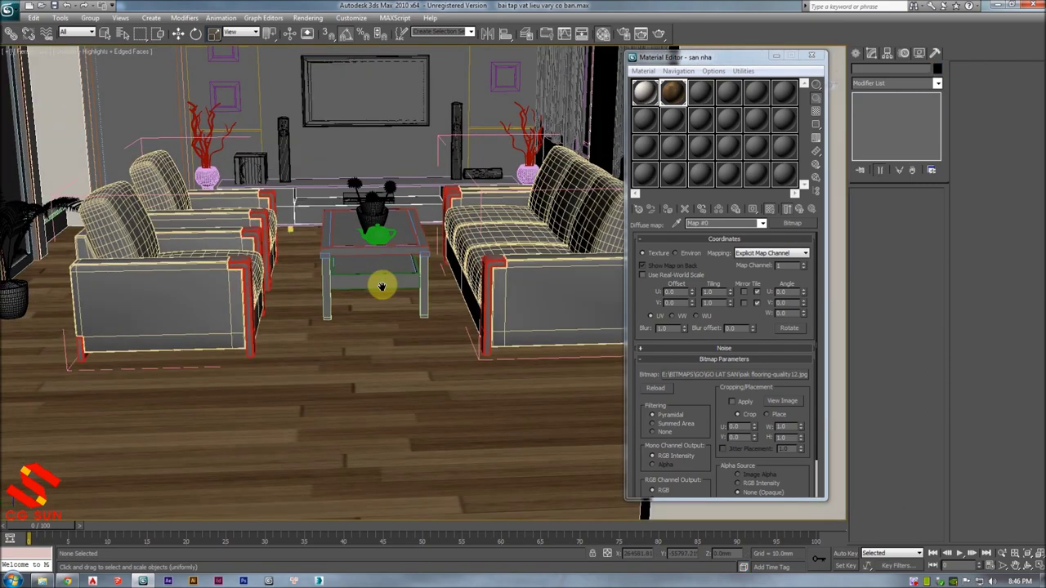
pyautogui.scroll(-2, 380, 281)
pyautogui.scroll(-2, 334, 335)
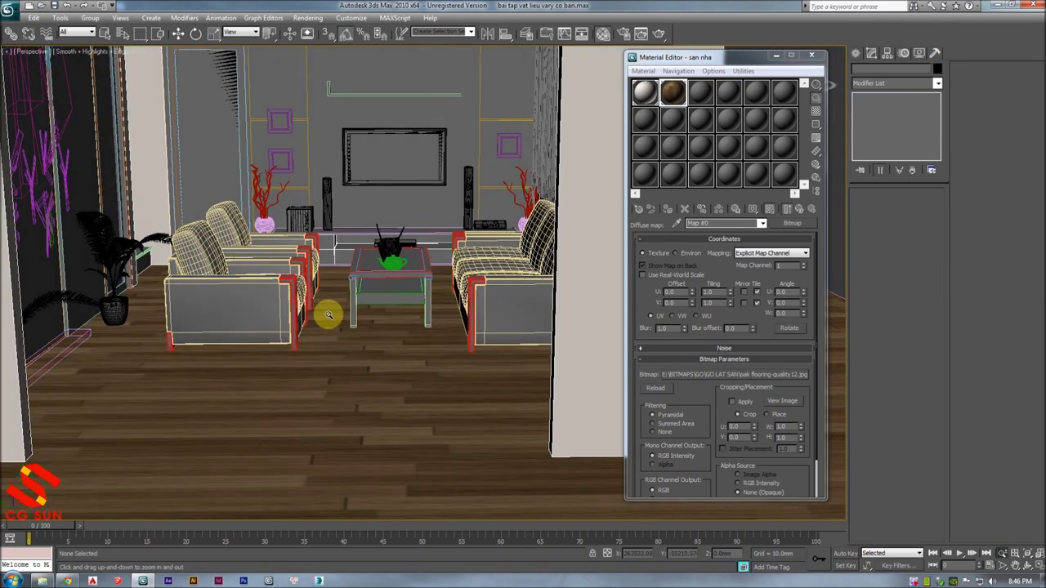
pyautogui.scroll(-2, 327, 315)
pyautogui.scroll(2, 335, 345)
pyautogui.scroll(3, 327, 334)
pyautogui.moveTo(327, 334); pyautogui.dragTo(352, 318, button='middle')
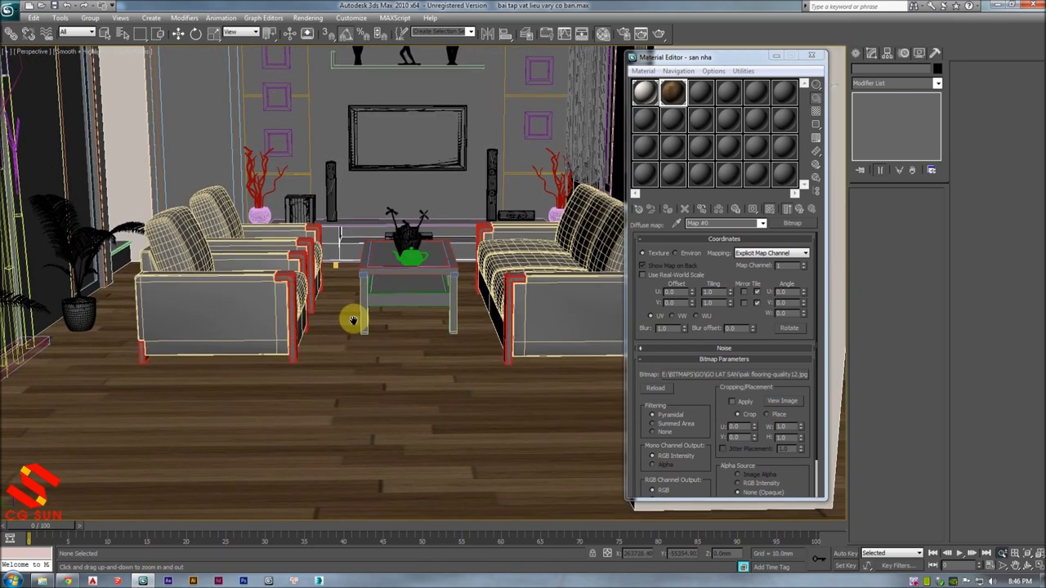
pyautogui.scroll(-2, 733, 347)
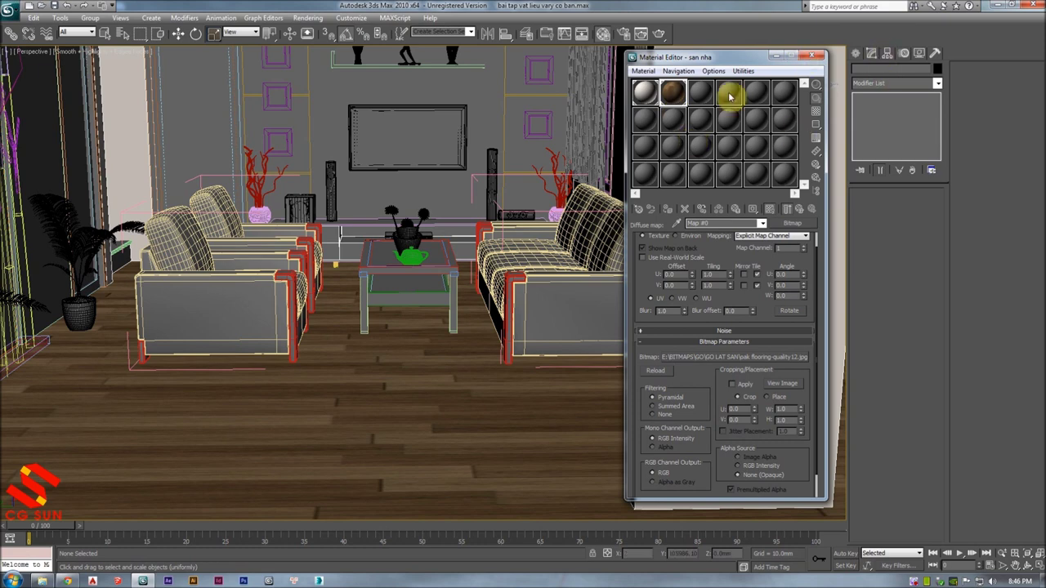
# - Select the floor and set its UVW mapping to 1050 × 1000
pyautogui.click(403, 363)
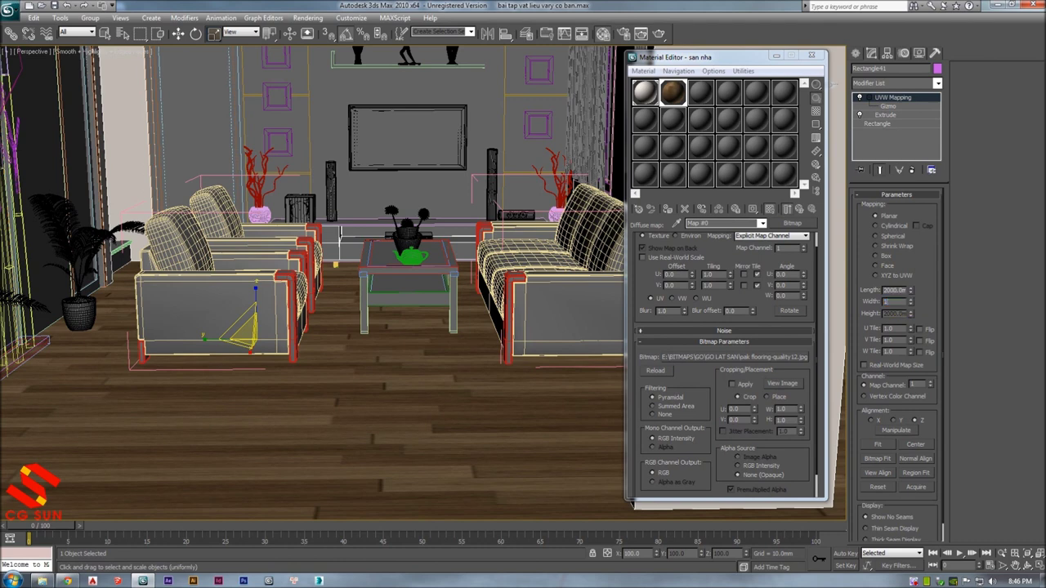
pyautogui.write('0')
pyautogui.press('Return')
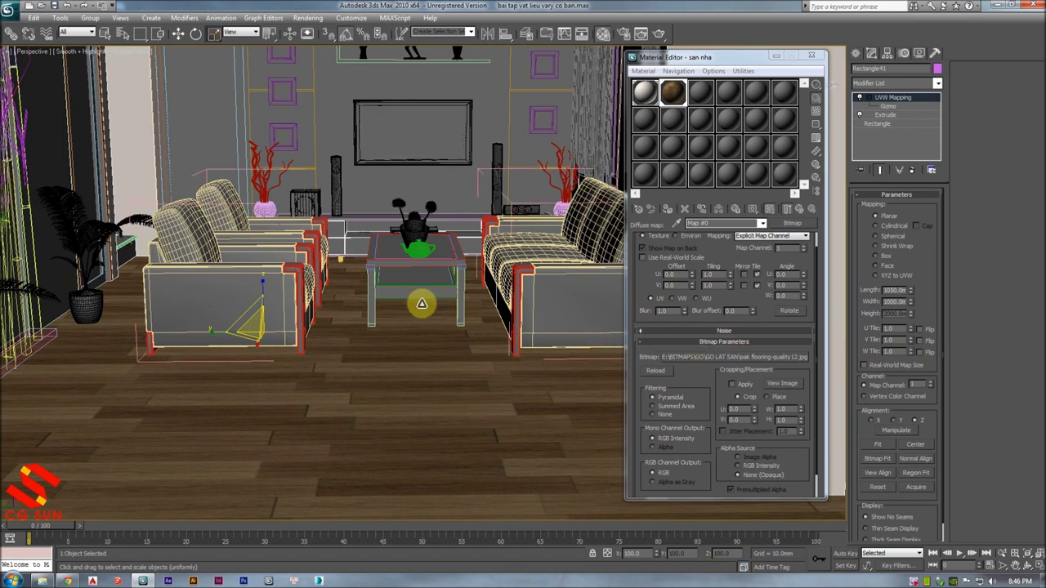
# - Return to the floor material's parent settings in the Material Editor
pyautogui.scroll(3, 422, 294)
pyautogui.scroll(-2, 406, 296)
pyautogui.scroll(-2, 404, 297)
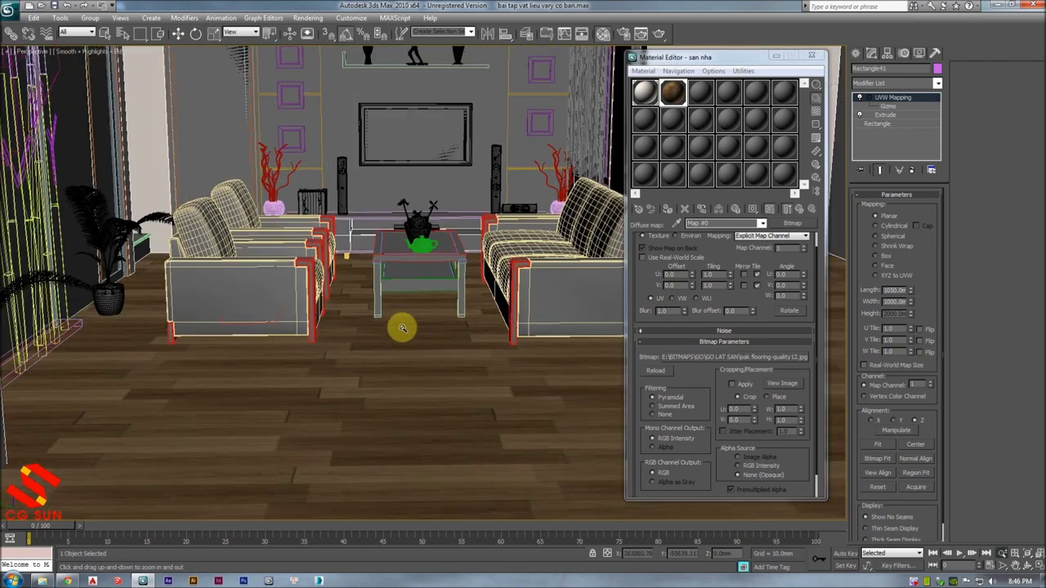
pyautogui.scroll(-2, 403, 297)
pyautogui.scroll(-2, 400, 299)
pyautogui.press('r')
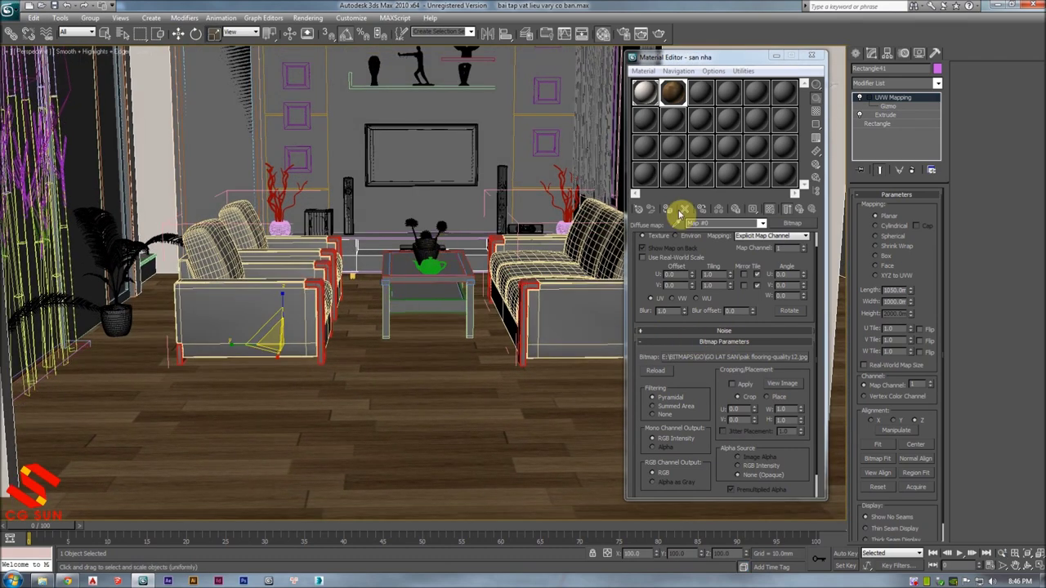
pyautogui.click(802, 210)
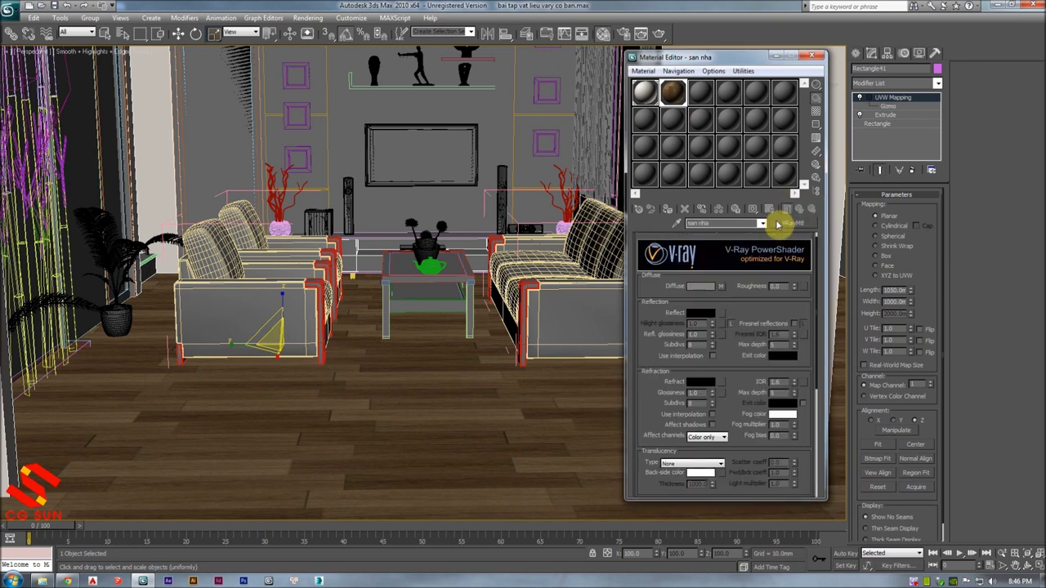
# - Set the floor material's Reflect colour to value 30
pyautogui.scroll(-1, 736, 305)
pyautogui.scroll(-1, 742, 286)
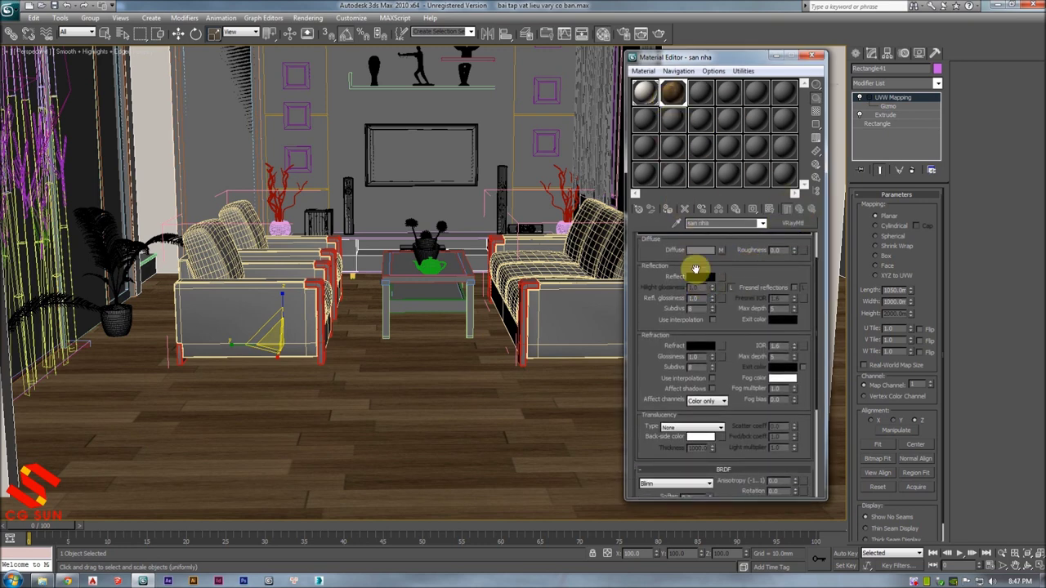
pyautogui.click(704, 278)
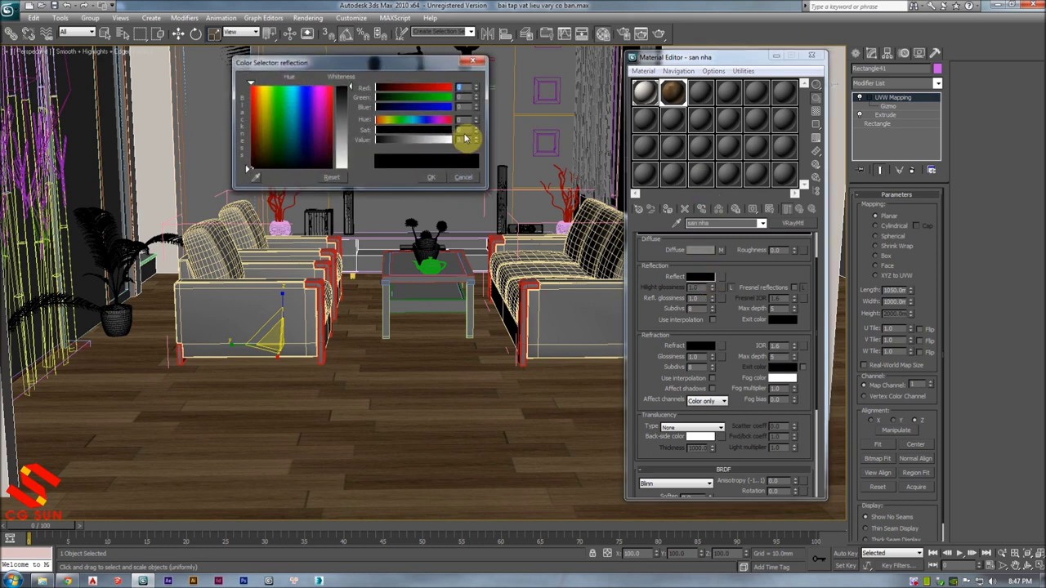
pyautogui.moveTo(400, 66)
pyautogui.mouseDown()
pyautogui.moveTo(421, 96)
pyautogui.moveTo(456, 102)
pyautogui.mouseUp()
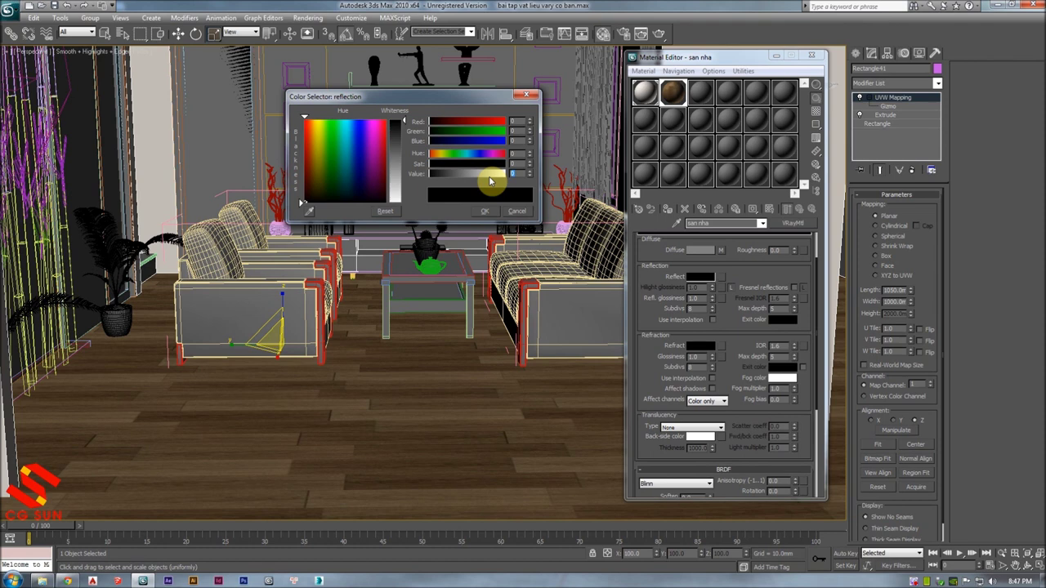
pyautogui.click(518, 173)
pyautogui.write('30')
pyautogui.press('Return')
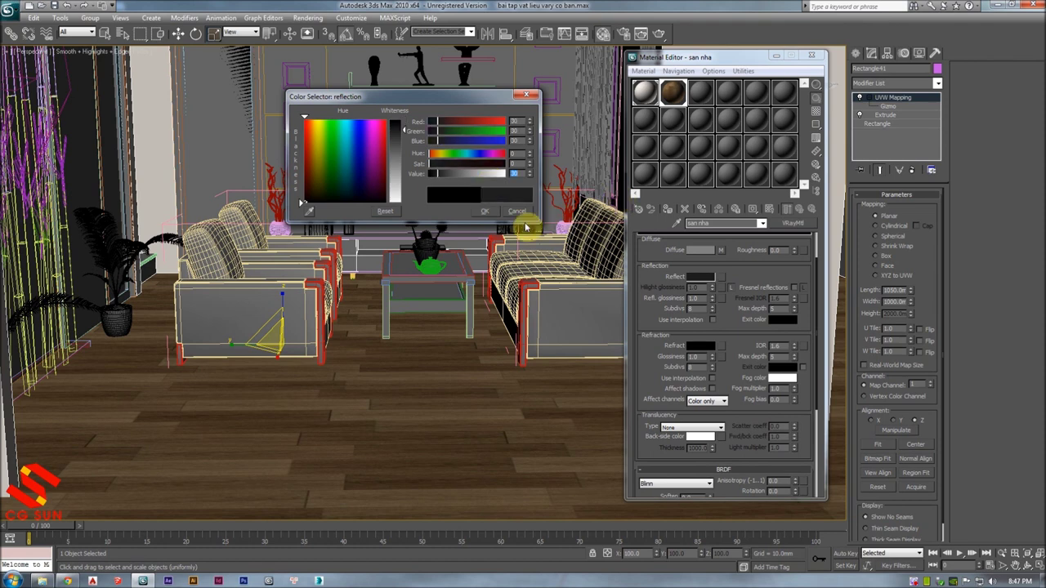
pyautogui.click(483, 211)
# - Set Refl. glossiness to 0.9 and preview the floor material enlarged
pyautogui.moveTo(730, 270)
pyautogui.mouseDown()
pyautogui.moveTo(743, 243)
pyautogui.moveTo(749, 255)
pyautogui.mouseUp()
pyautogui.doubleClick(694, 281)
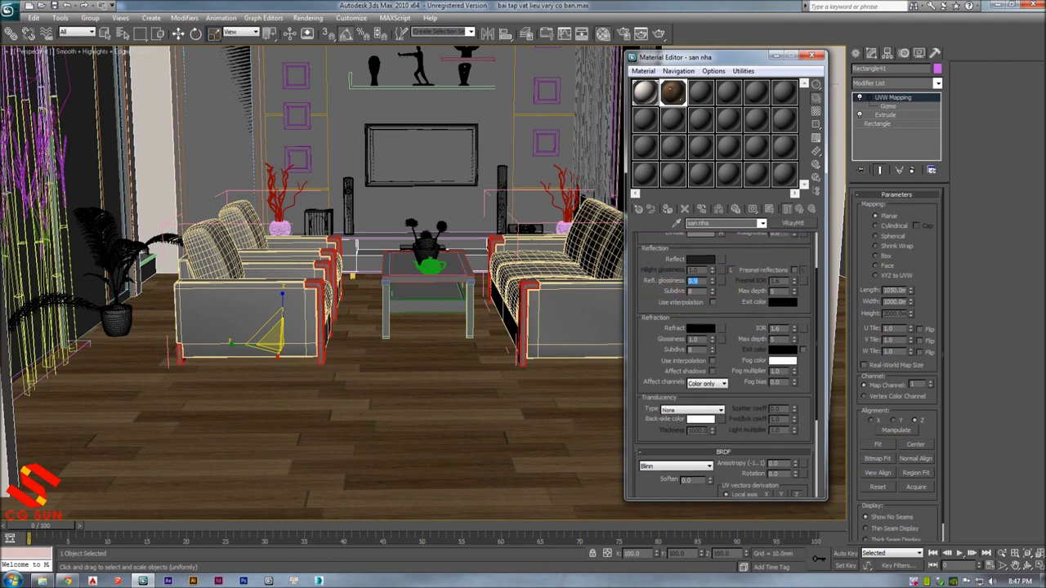
pyautogui.doubleClick(672, 92)
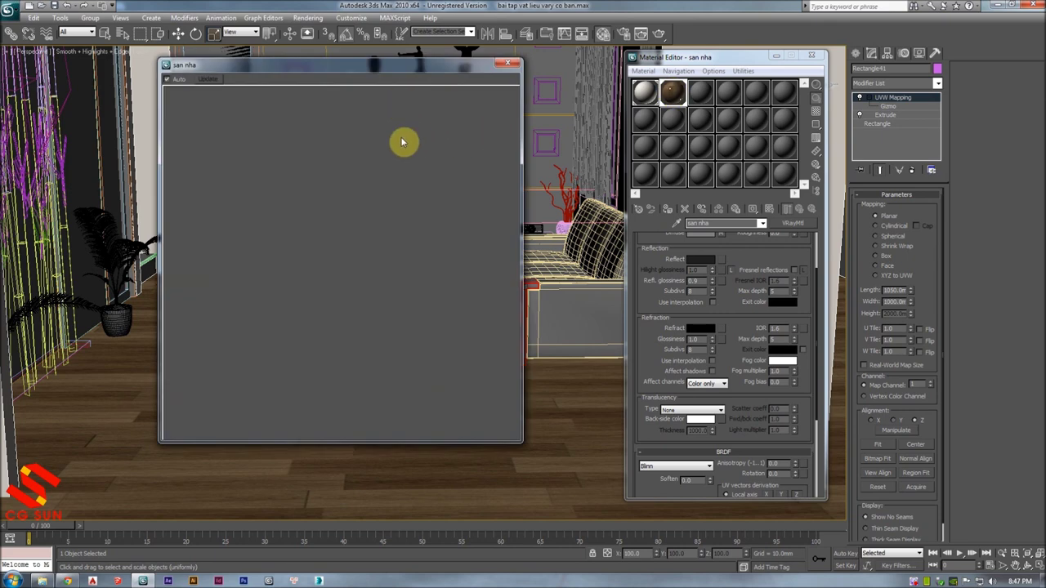
pyautogui.click(507, 63)
pyautogui.scroll(-1, 731, 310)
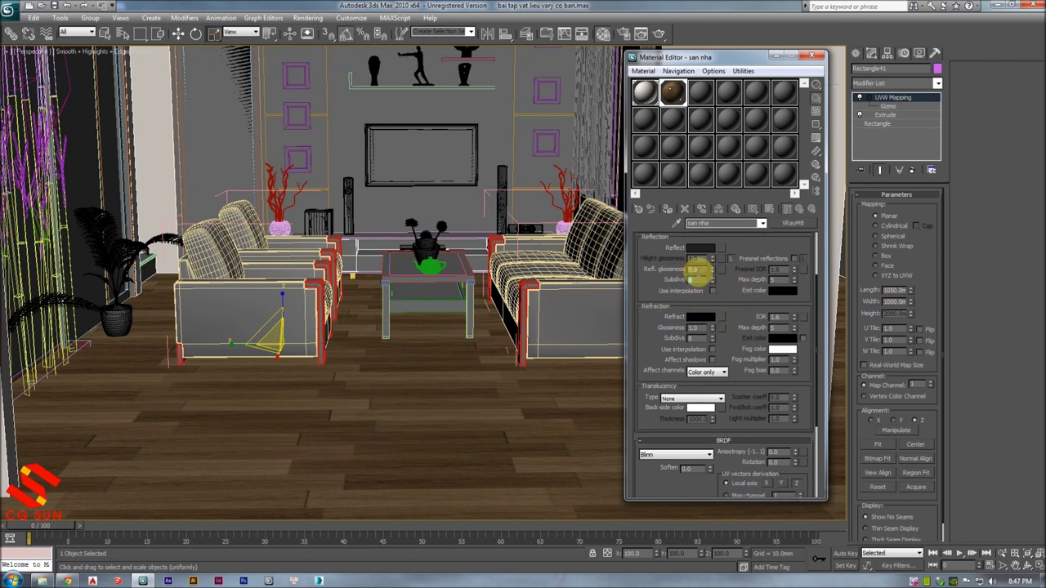
pyautogui.moveTo(431, 366)
pyautogui.keyDown('alt'); pyautogui.mouseDown(button='middle')
pyautogui.moveTo(442, 364)
pyautogui.moveTo(408, 353)
pyautogui.mouseUp(button='middle'); pyautogui.keyUp('alt')
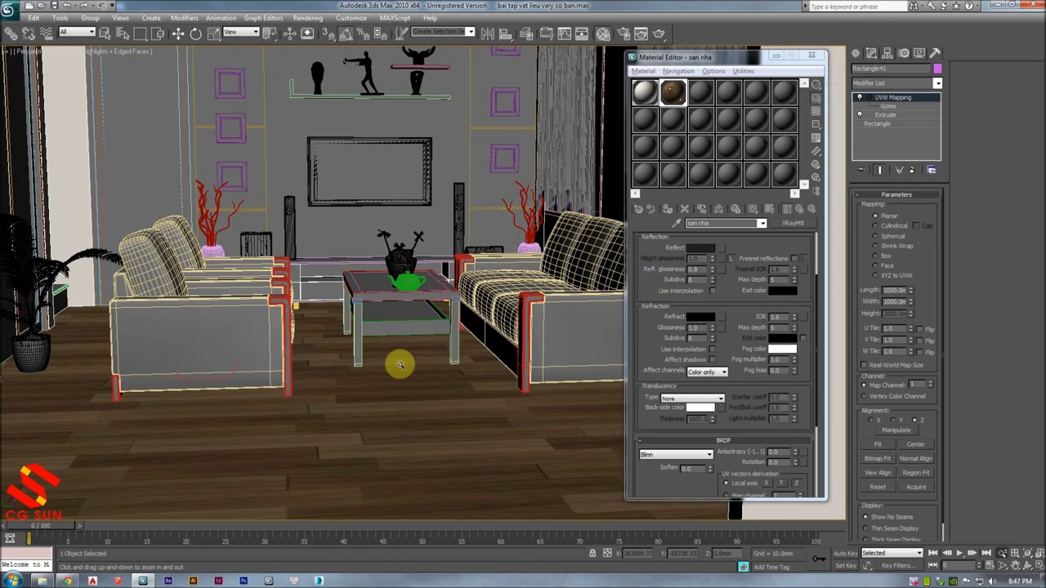
pyautogui.keyDown('alt'); pyautogui.moveTo(409, 353); pyautogui.dragTo(388, 342, button='middle'); pyautogui.keyUp('alt')
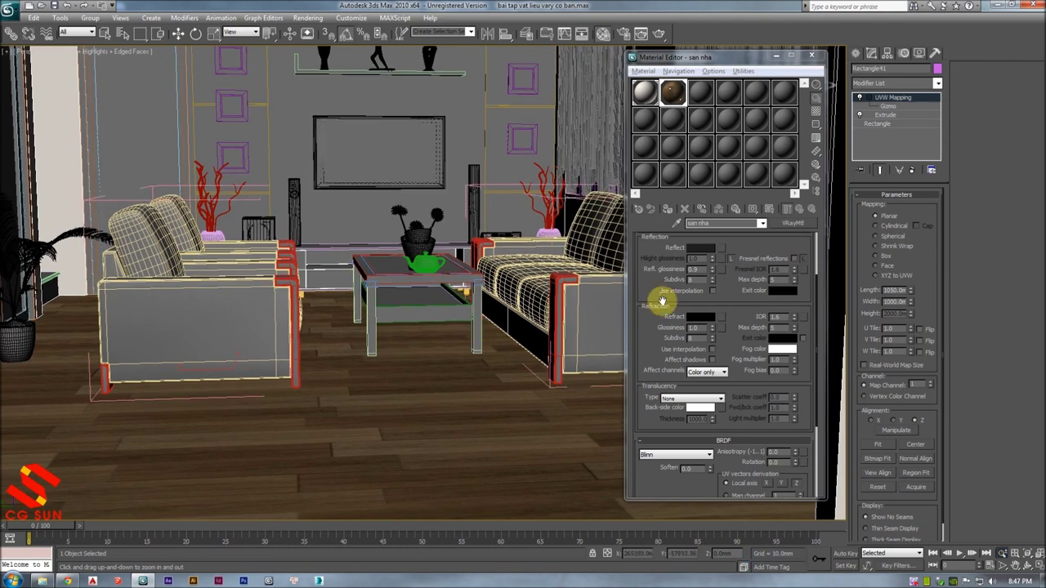
pyautogui.scroll(1, 651, 290)
pyautogui.moveTo(502, 292)
pyautogui.keyDown('alt'); pyautogui.mouseDown(button='middle')
pyautogui.moveTo(467, 355)
pyautogui.moveTo(436, 354)
pyautogui.mouseUp(button='middle'); pyautogui.keyUp('alt')
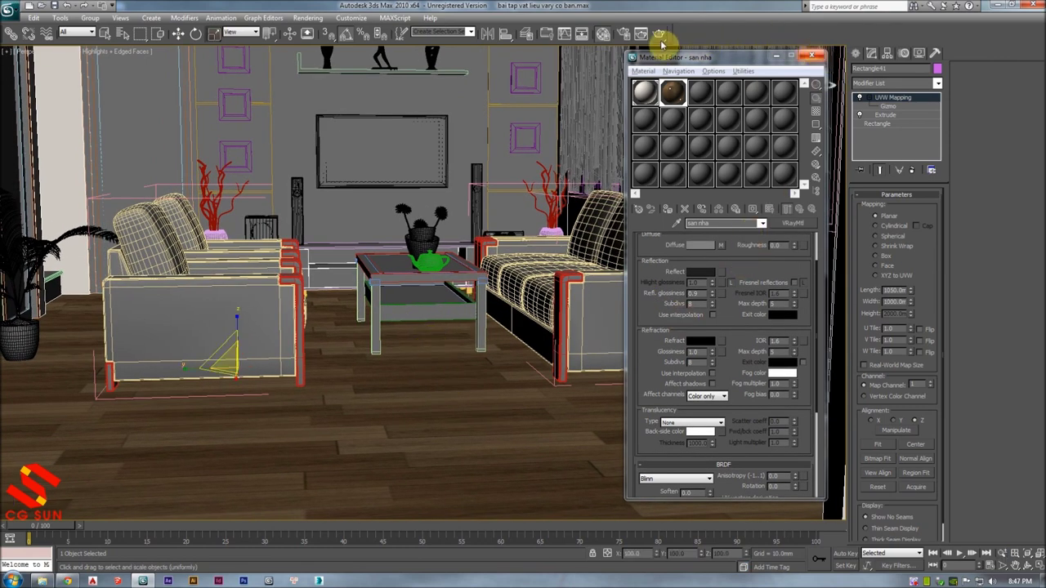
# - Render the perspective view, zoom the viewport toward the coffee table, and render again
pyautogui.click(659, 35)
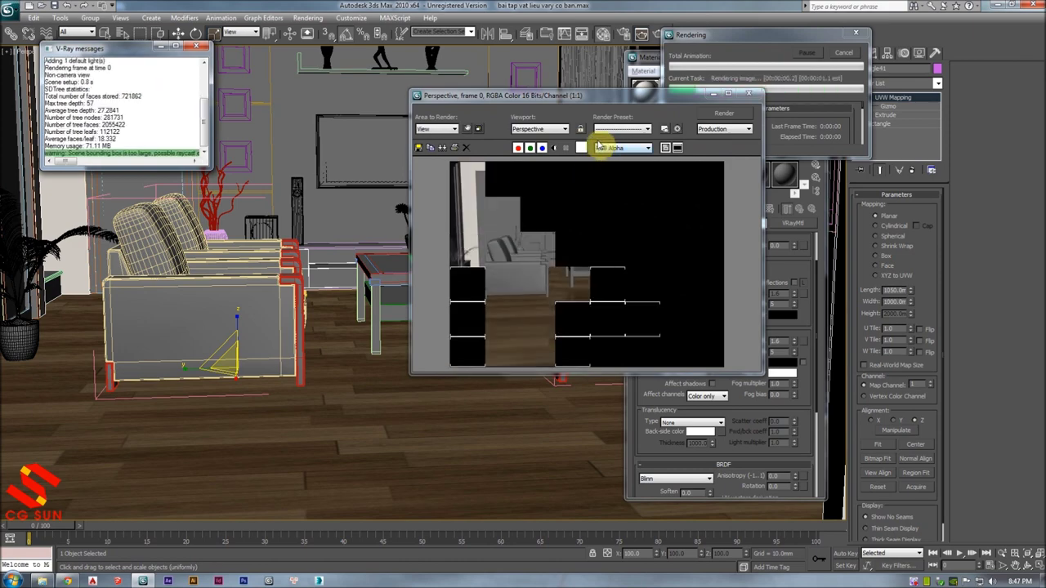
pyautogui.moveTo(618, 99); pyautogui.dragTo(390, 104)
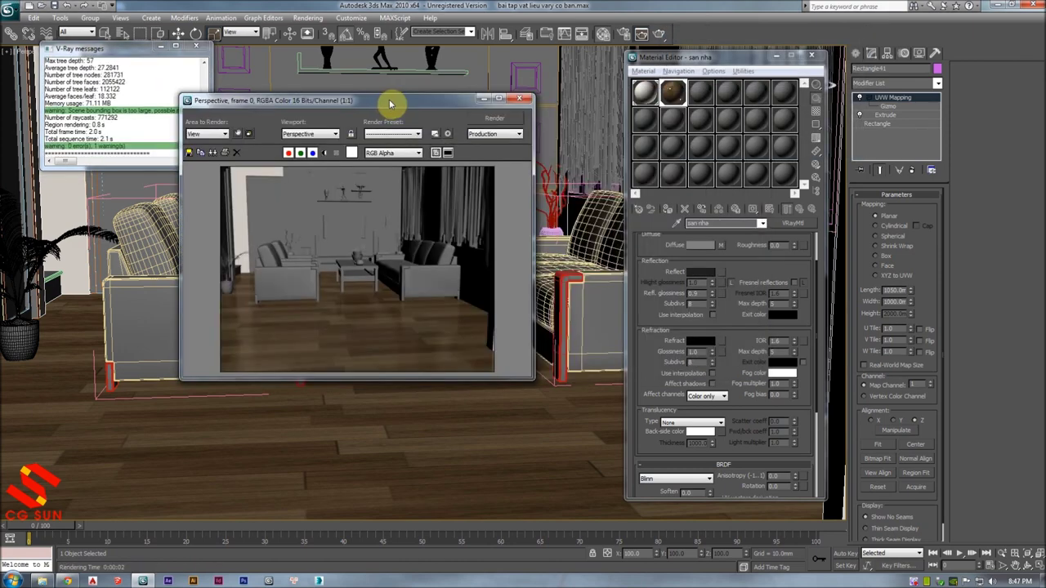
pyautogui.click(516, 101)
pyautogui.hotkey('alt', 'z')
pyautogui.moveTo(343, 359); pyautogui.dragTo(342, 316)
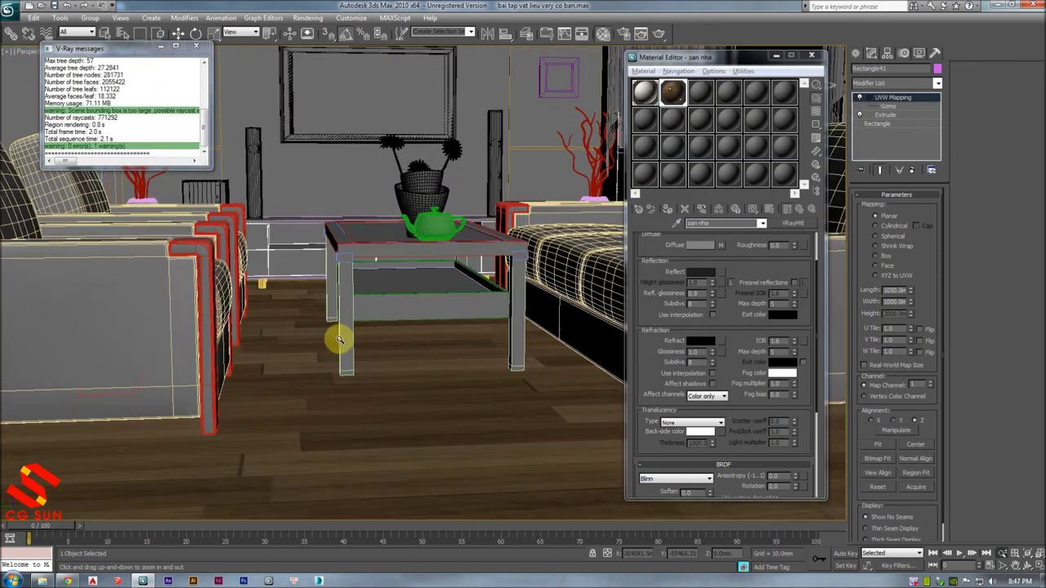
pyautogui.hotkey('shift', 'z')
pyautogui.hotkey('shift', 'q')
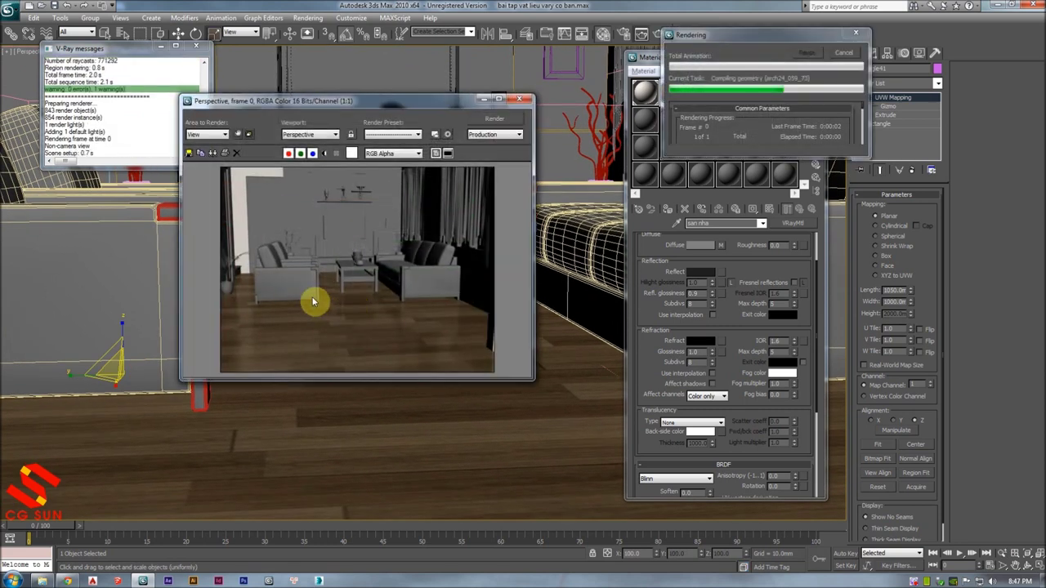
# - Enlarge the render window, then zoom into the rendered image and pan across the oak floor
pyautogui.scroll(1, 334, 313)
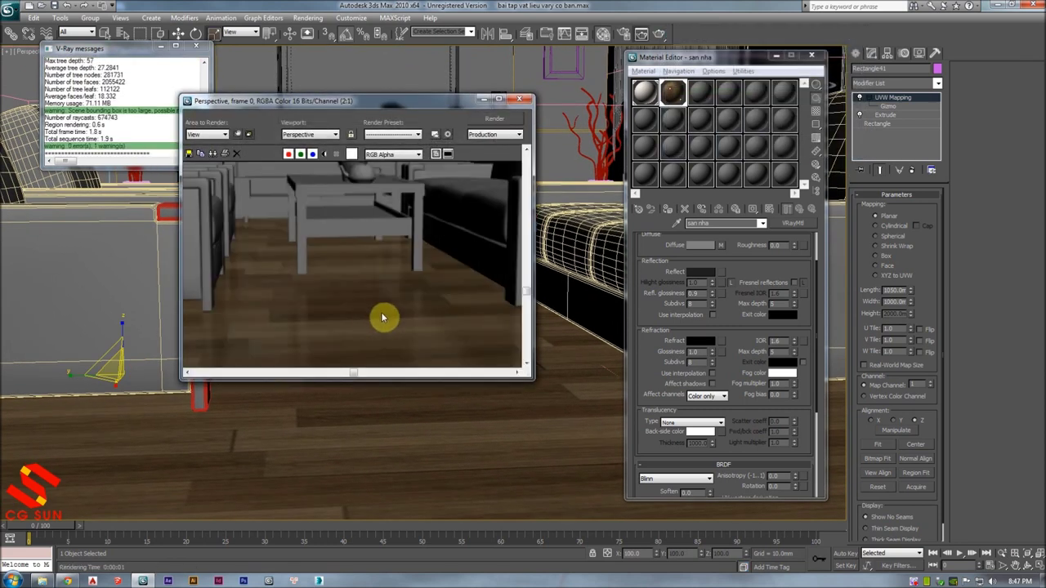
pyautogui.moveTo(381, 313); pyautogui.dragTo(323, 300, button='middle')
pyautogui.moveTo(421, 300); pyautogui.dragTo(365, 285, button='middle')
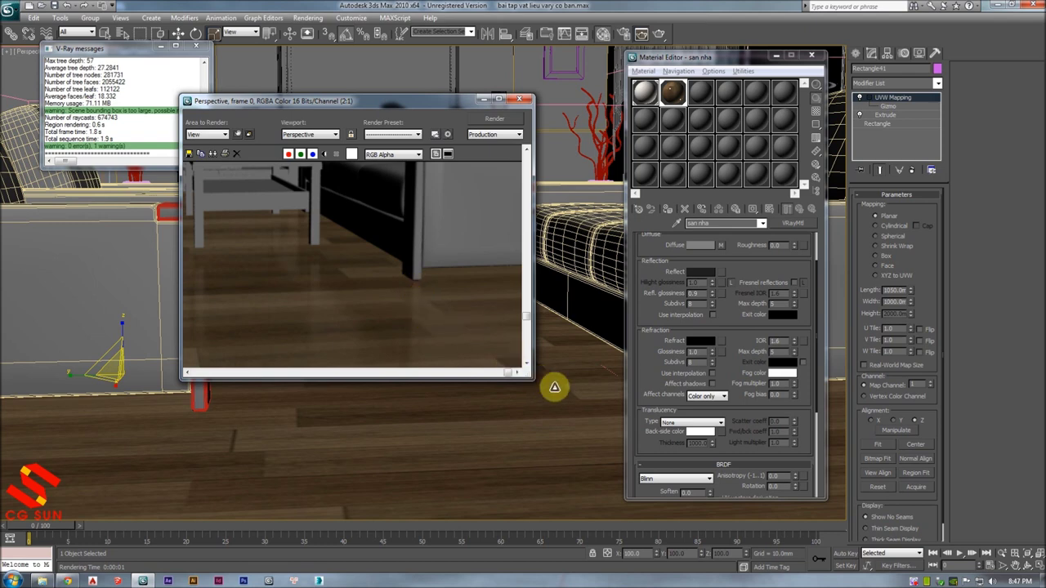
pyautogui.moveTo(531, 378); pyautogui.dragTo(576, 436)
pyautogui.scroll(-1, 432, 331)
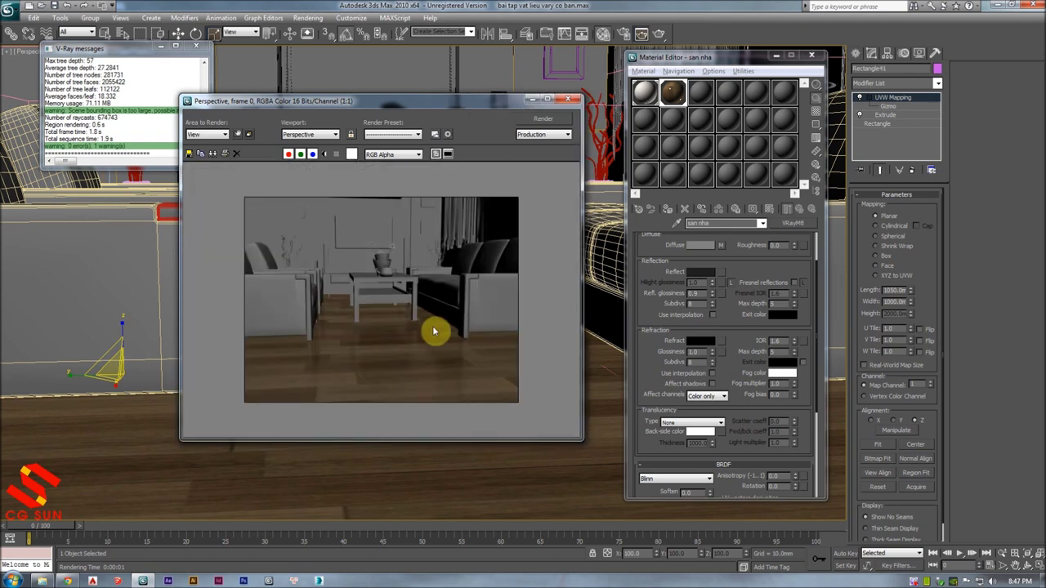
pyautogui.scroll(1, 325, 340)
# - Pan the zoomed render toward the sofa and table, then close the rendered image
pyautogui.moveTo(299, 346); pyautogui.dragTo(303, 322, button='middle')
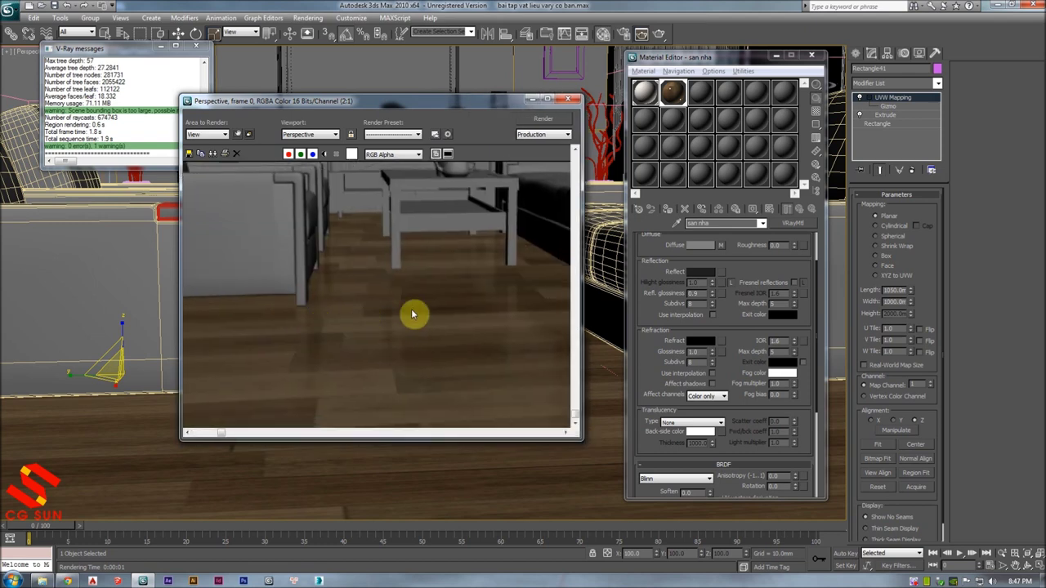
pyautogui.moveTo(411, 313); pyautogui.dragTo(353, 309, button='middle')
pyautogui.moveTo(462, 309); pyautogui.dragTo(344, 328, button='middle')
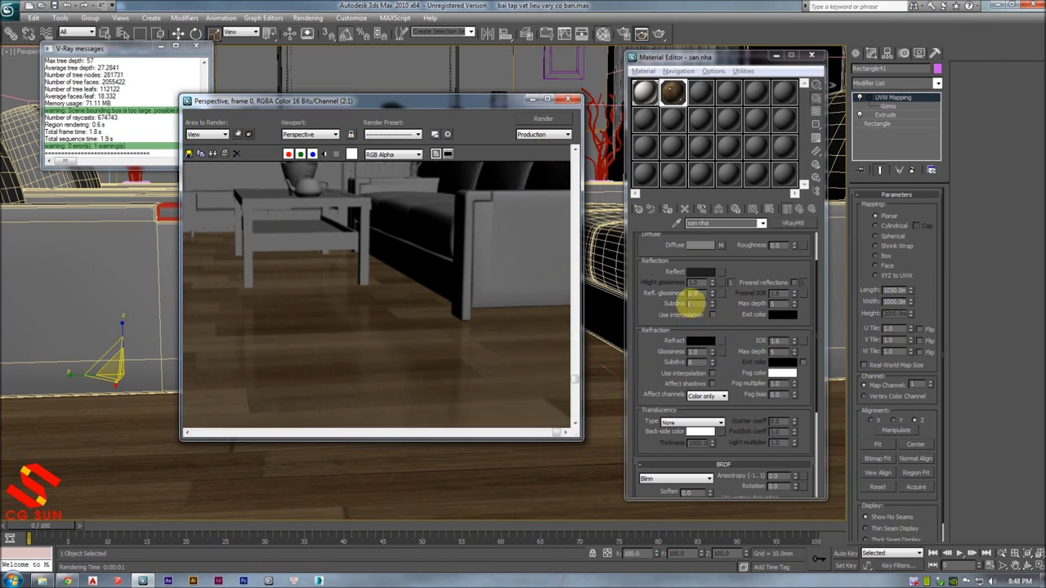
pyautogui.scroll(-1, 464, 313)
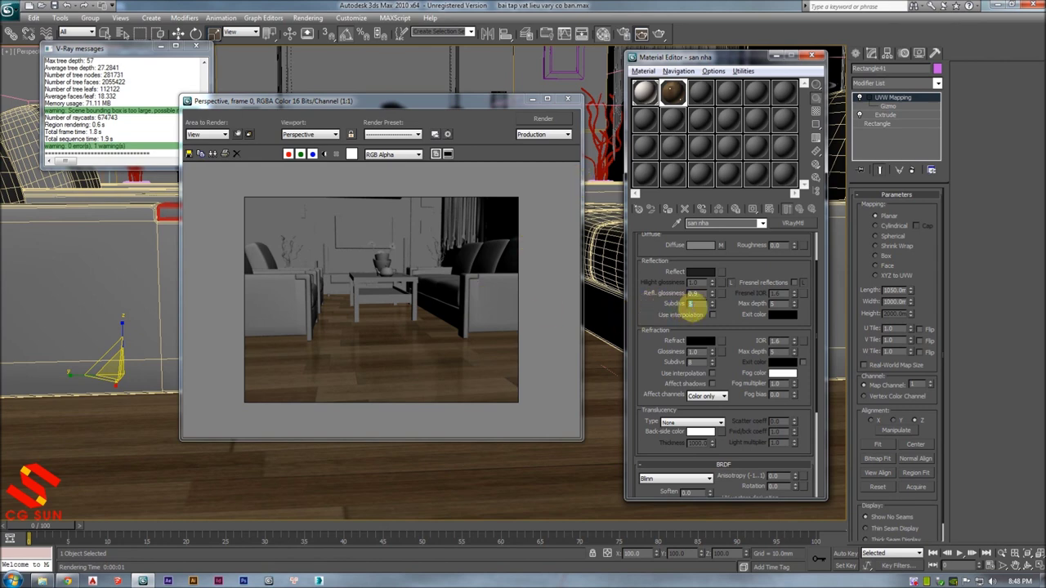
pyautogui.scroll(-1, 660, 299)
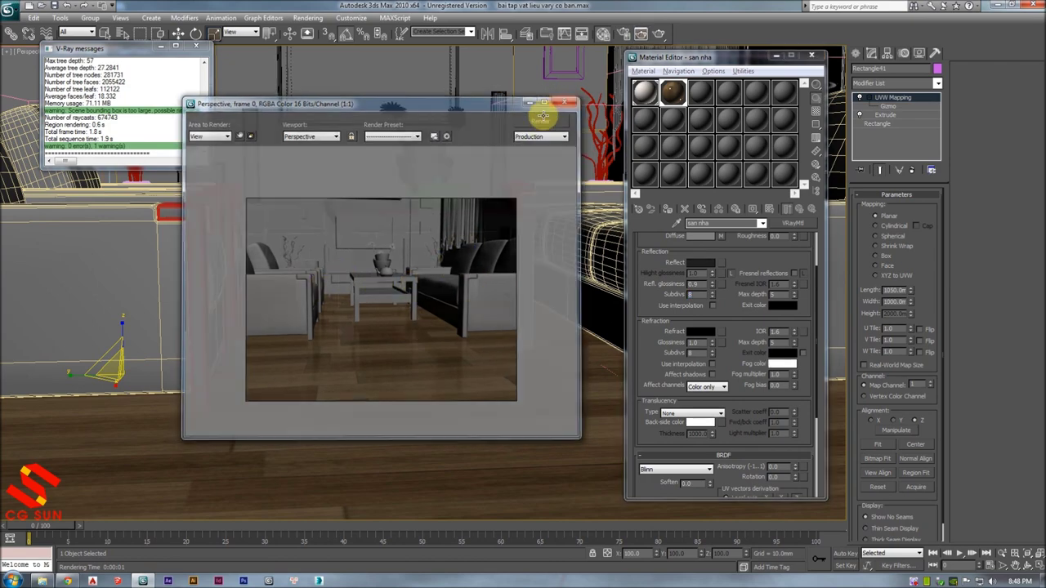
pyautogui.click(567, 99)
pyautogui.hotkey('alt', 'z')
pyautogui.moveTo(411, 308)
pyautogui.mouseDown()
pyautogui.moveTo(355, 282)
pyautogui.moveTo(366, 334)
pyautogui.moveTo(378, 322)
pyautogui.mouseUp()
# - Zoom the viewport in on the floor area
pyautogui.press('r')
pyautogui.moveTo(372, 321); pyautogui.dragTo(374, 313, button='middle')
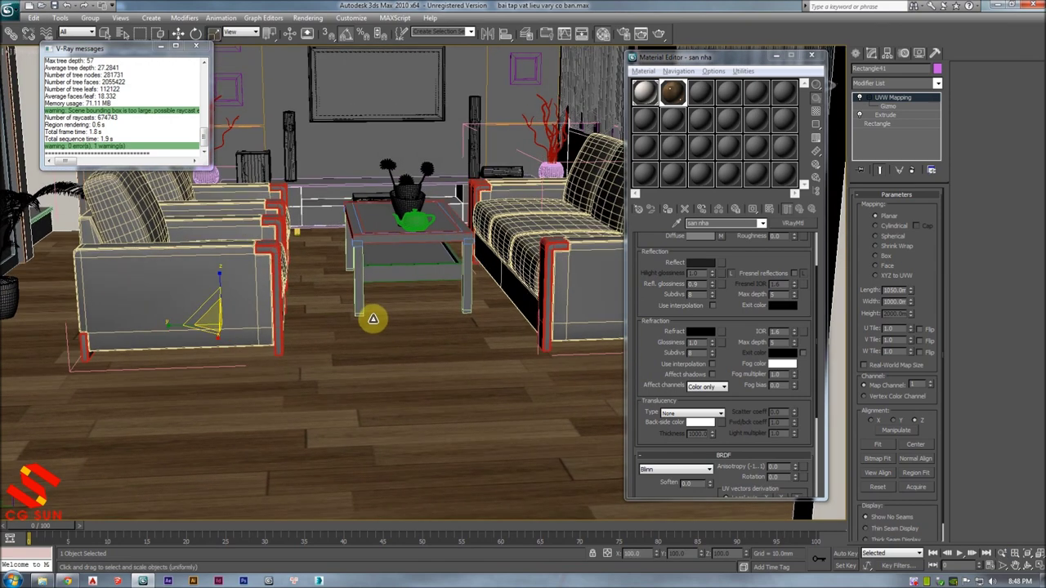
pyautogui.scroll(-2, 736, 255)
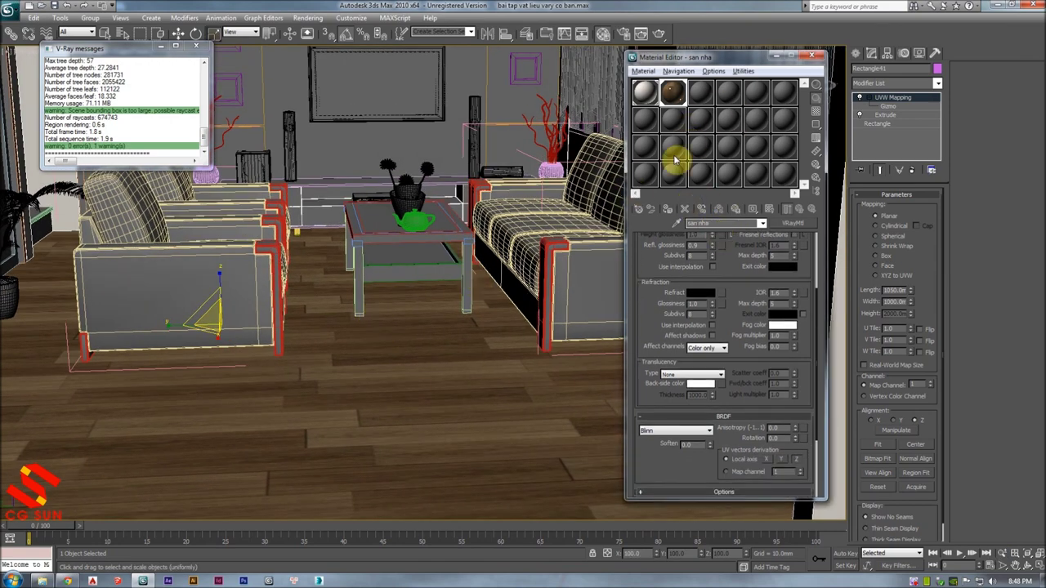
pyautogui.hotkey('alt', 'z')
pyautogui.moveTo(476, 311)
pyautogui.mouseDown()
pyautogui.moveTo(395, 324)
pyautogui.moveTo(357, 310)
pyautogui.moveTo(404, 283)
pyautogui.moveTo(301, 395)
pyautogui.mouseUp()
pyautogui.rightClick(300, 395)
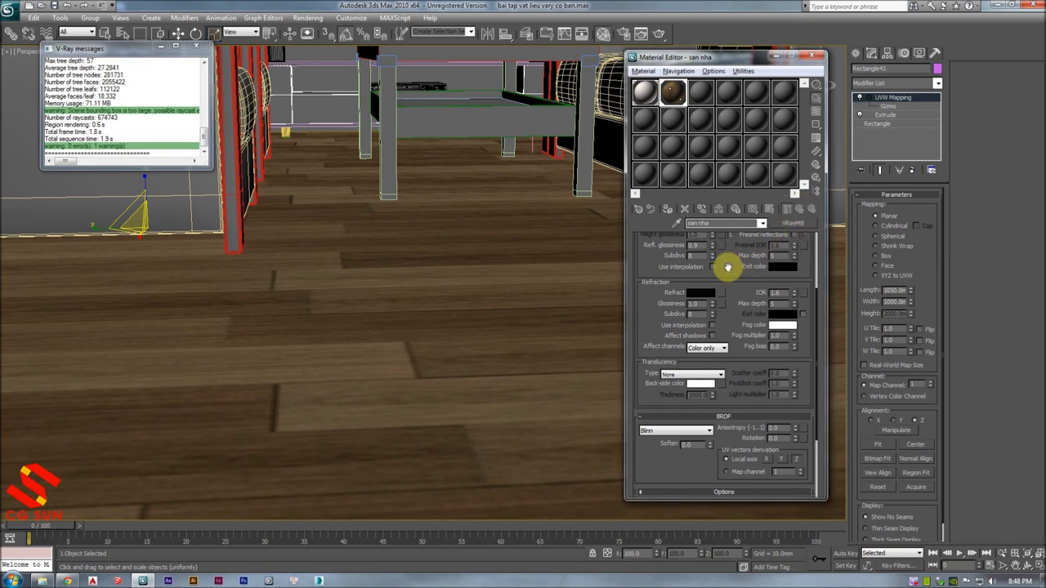
# - Expand the san nha material's Maps rollout and set the Bump amount to 30
pyautogui.scroll(-3, 727, 267)
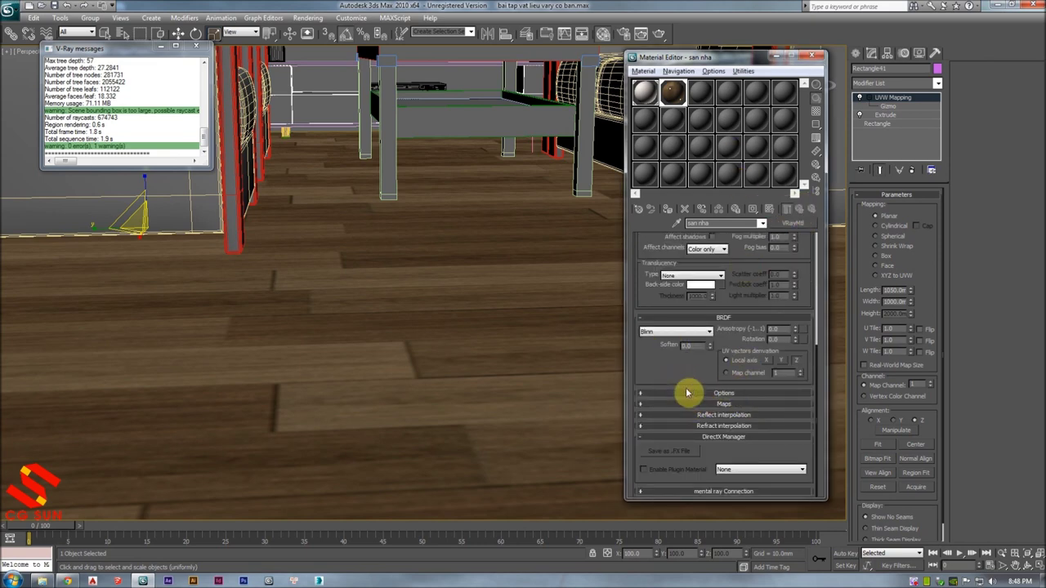
pyautogui.scroll(2, 661, 385)
pyautogui.scroll(-2, 673, 397)
pyautogui.scroll(5, 651, 263)
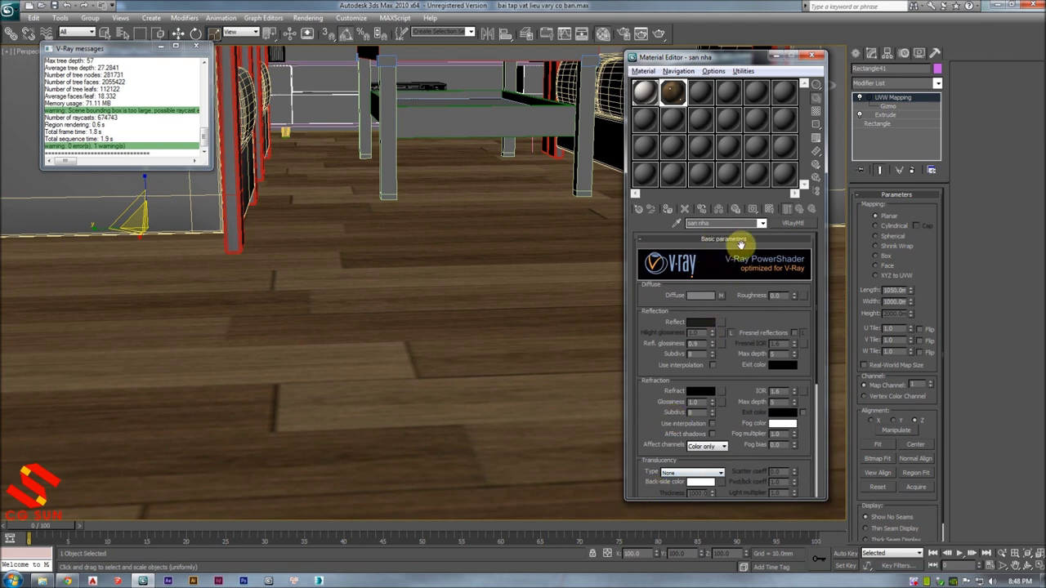
pyautogui.scroll(-3, 719, 335)
pyautogui.scroll(-3, 679, 384)
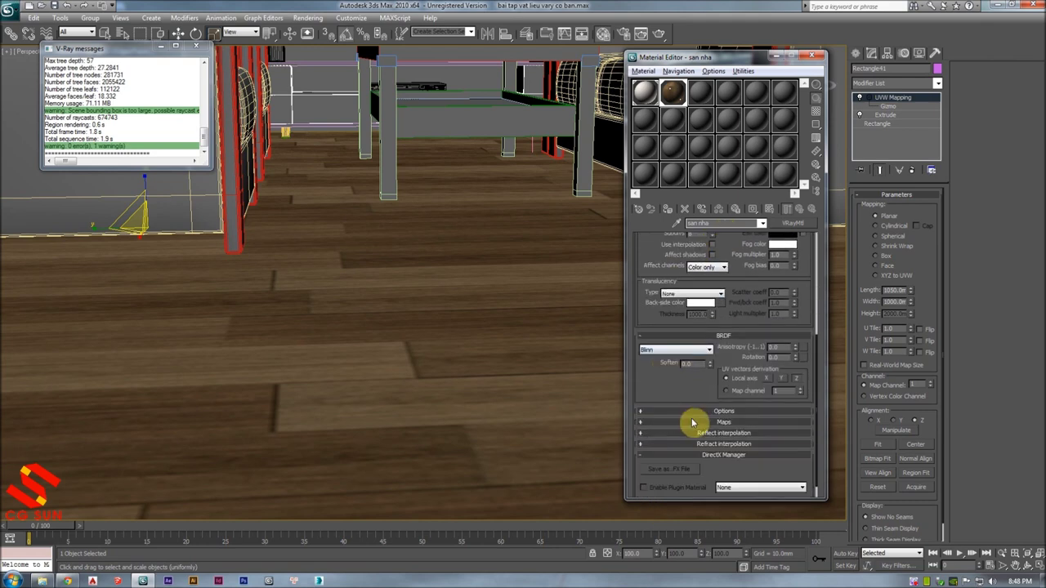
pyautogui.click(693, 422)
pyautogui.scroll(-2, 679, 339)
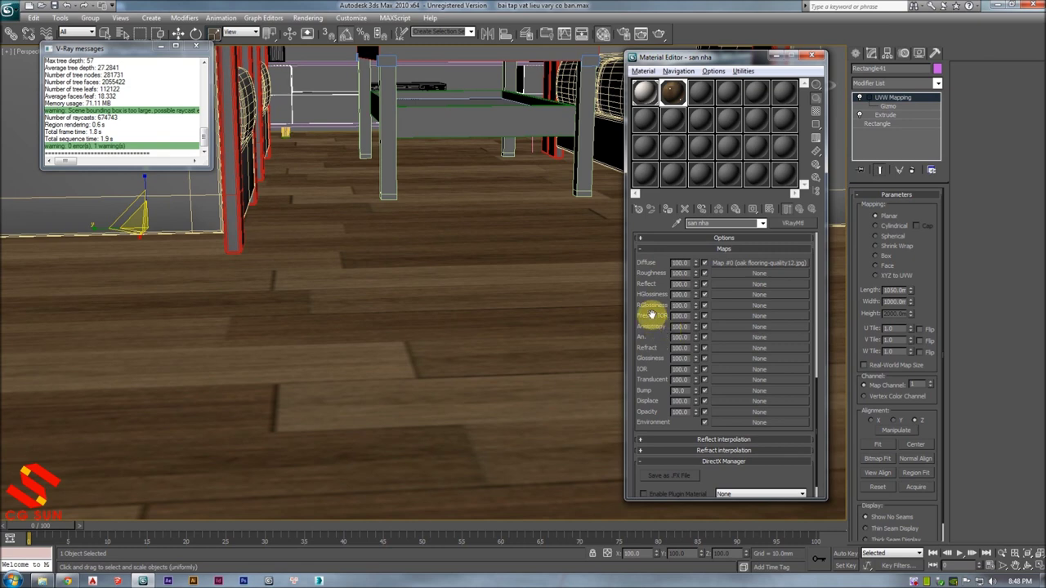
pyautogui.scroll(-1, 651, 316)
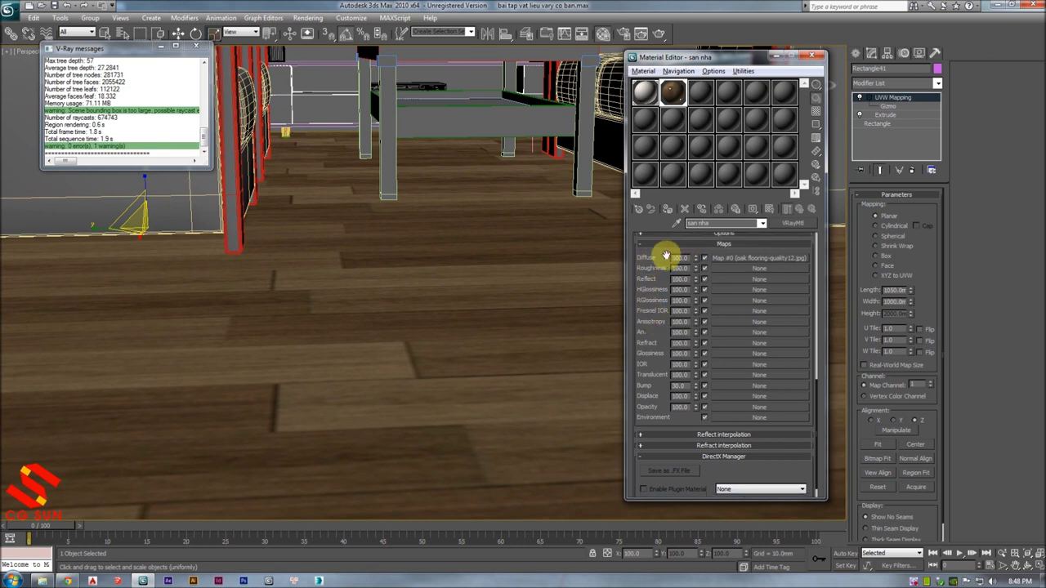
pyautogui.scroll(1, 666, 257)
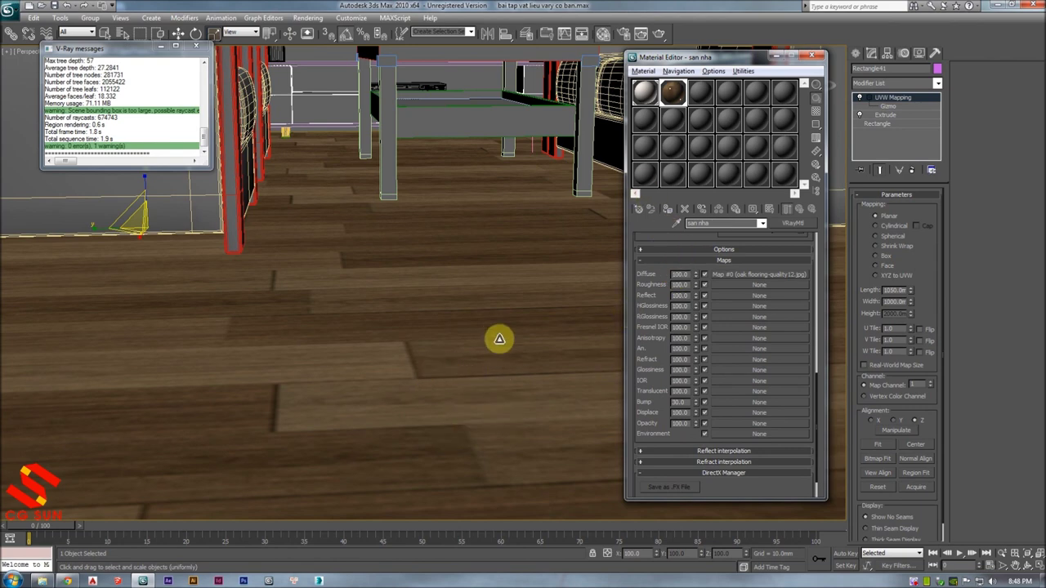
pyautogui.scroll(-2, 649, 288)
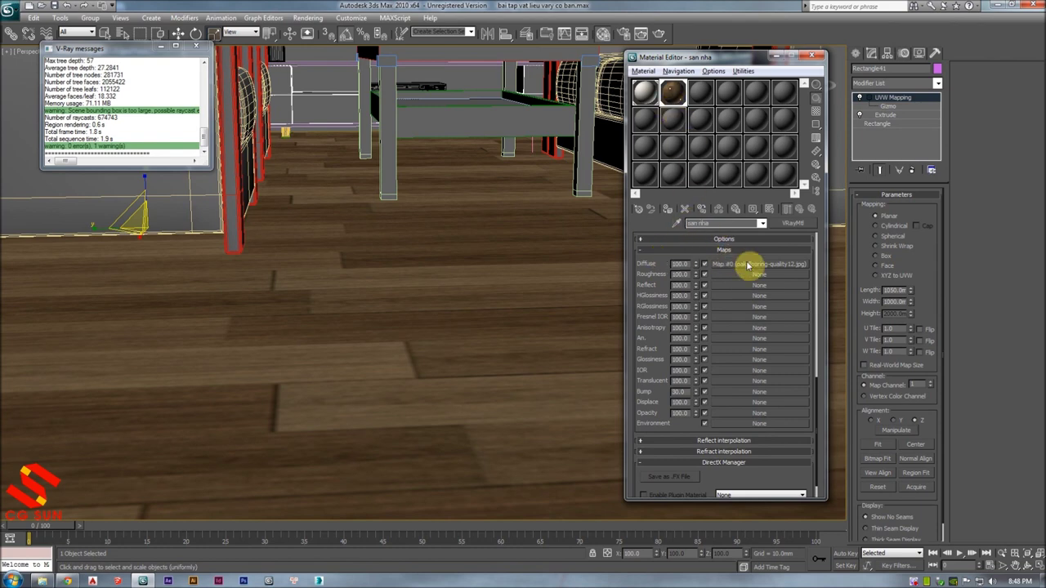
pyautogui.moveTo(658, 393); pyautogui.dragTo(653, 367)
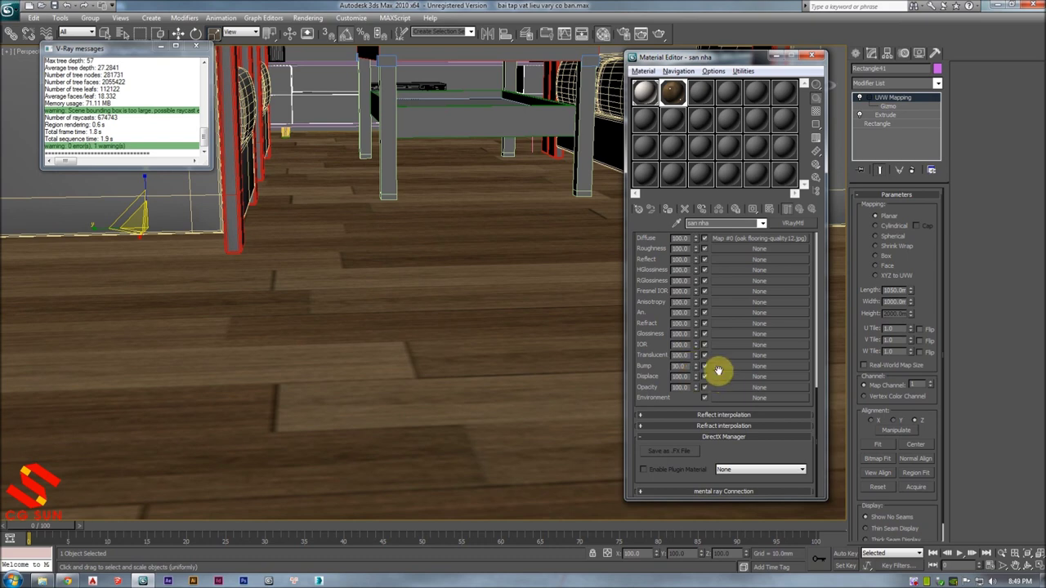
# - Choose Bitmap for the floor's Bump slot and preview oak flooring-Bump.jpg
pyautogui.click(719, 368)
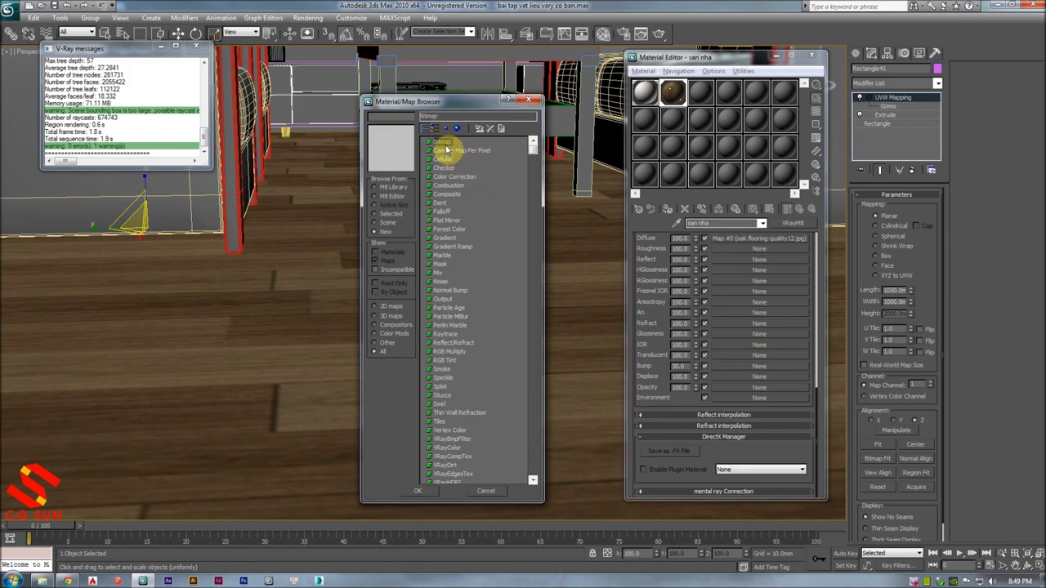
pyautogui.doubleClick(442, 143)
pyautogui.moveTo(514, 140); pyautogui.dragTo(536, 318)
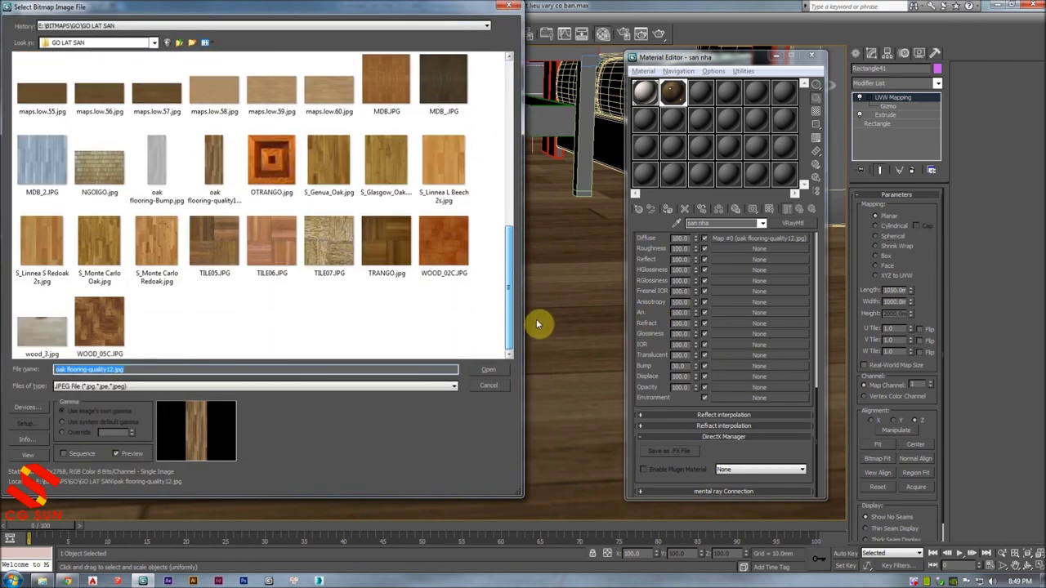
pyautogui.rightClick(159, 163)
pyautogui.click(183, 185)
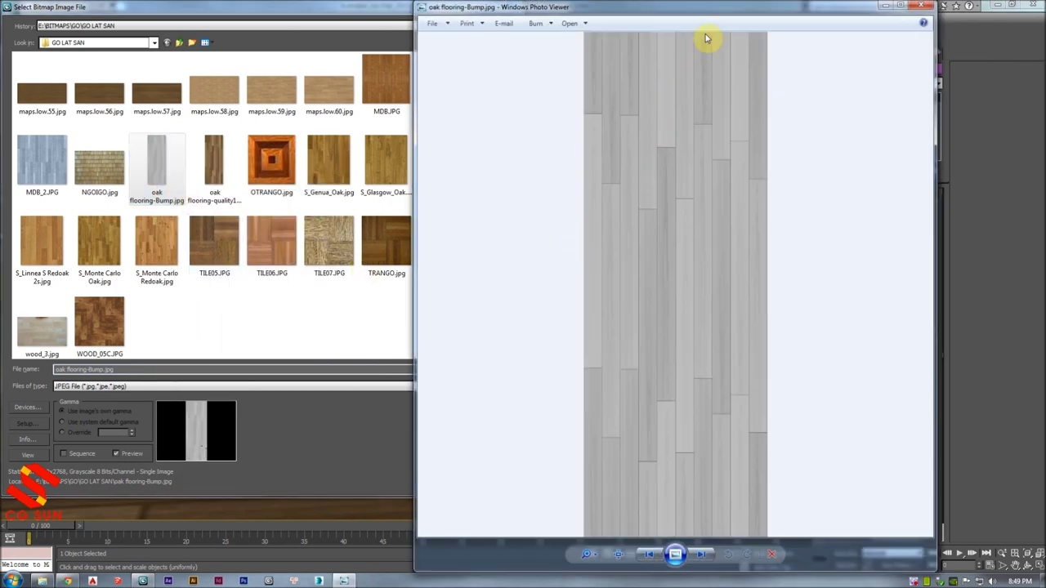
# - Maximize the Photo Viewer and zoom the bump image, then close and reopen its preview
pyautogui.click(900, 7)
pyautogui.scroll(2, 504, 161)
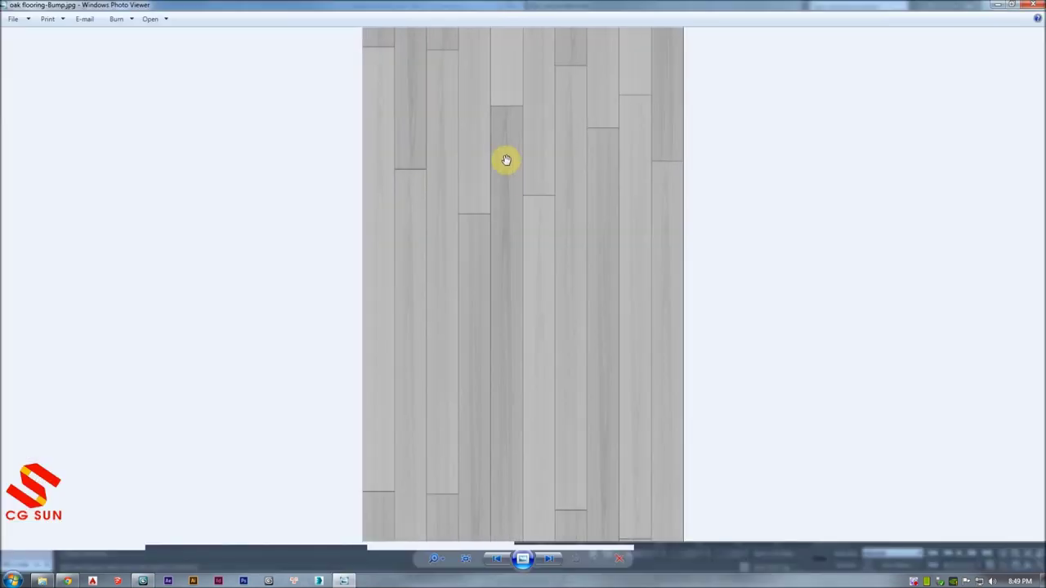
pyautogui.scroll(3, 505, 160)
pyautogui.scroll(-3, 471, 227)
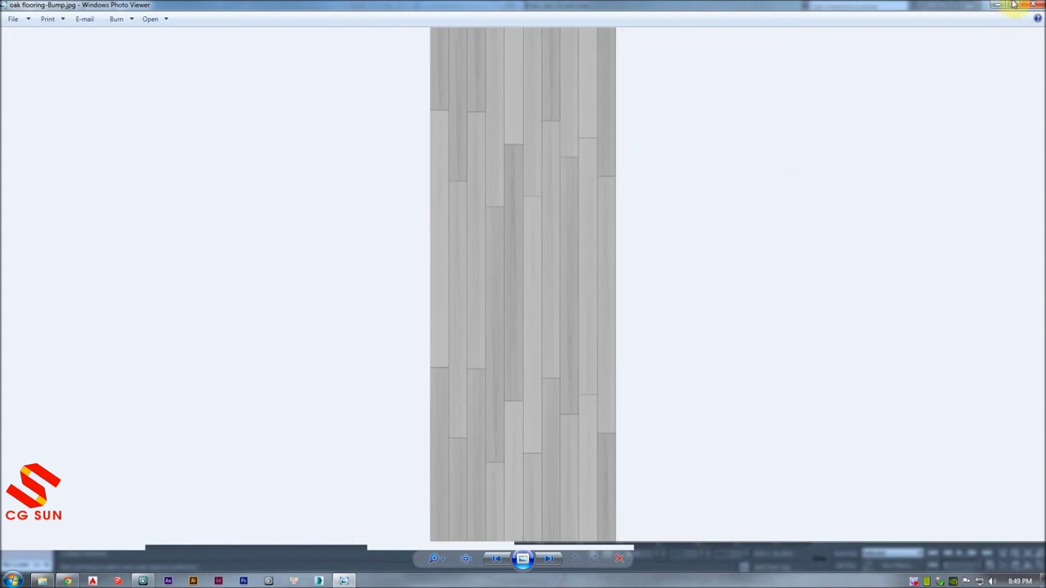
pyautogui.click(1032, 4)
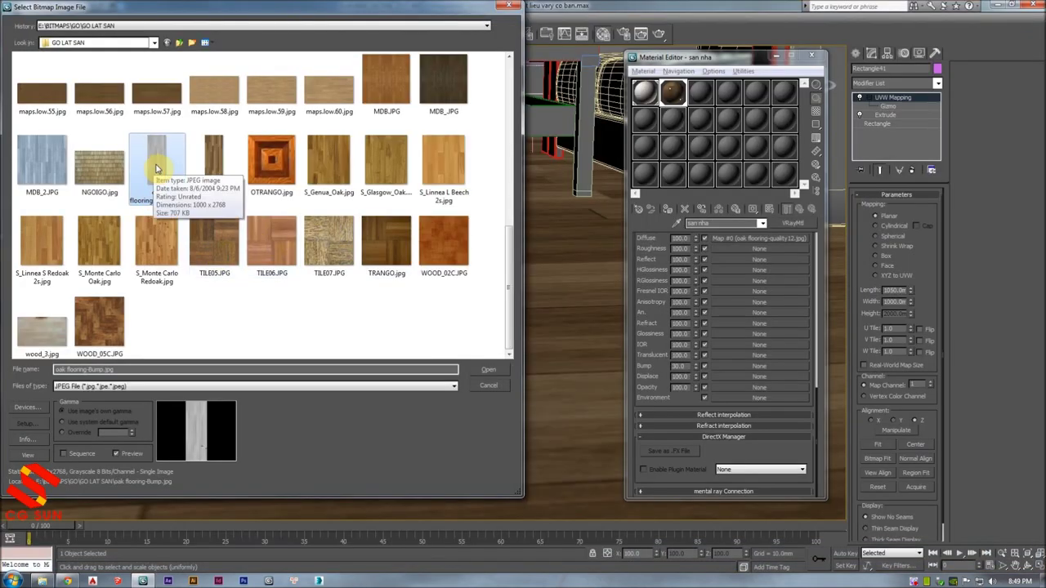
pyautogui.rightClick(141, 163)
pyautogui.click(209, 196)
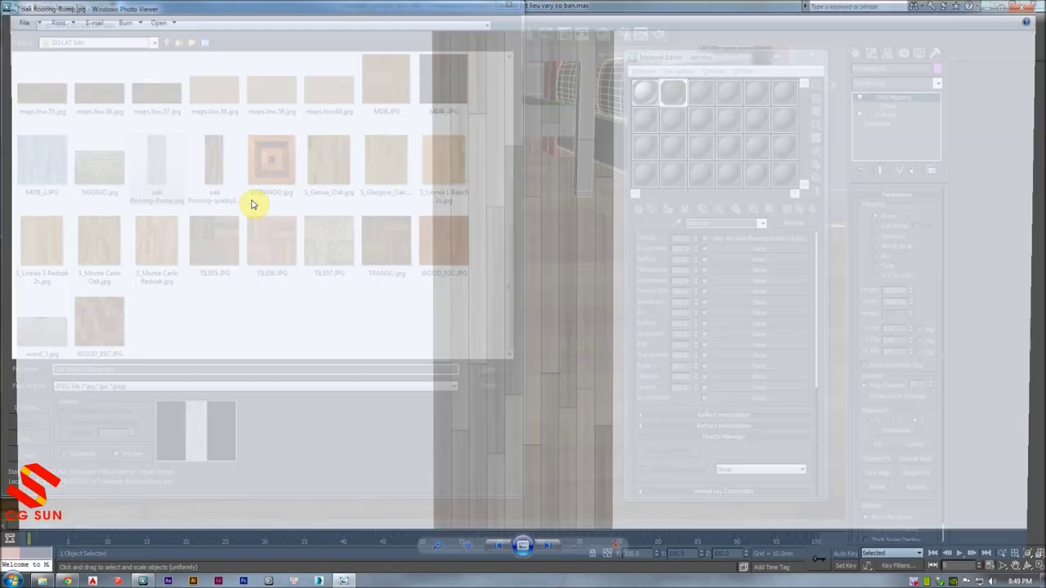
# - Compare the grey bump image with the brown oak flooring-quality12 texture, zooming in on each
pyautogui.scroll(2, 525, 101)
pyautogui.scroll(2, 537, 171)
pyautogui.scroll(-2, 463, 237)
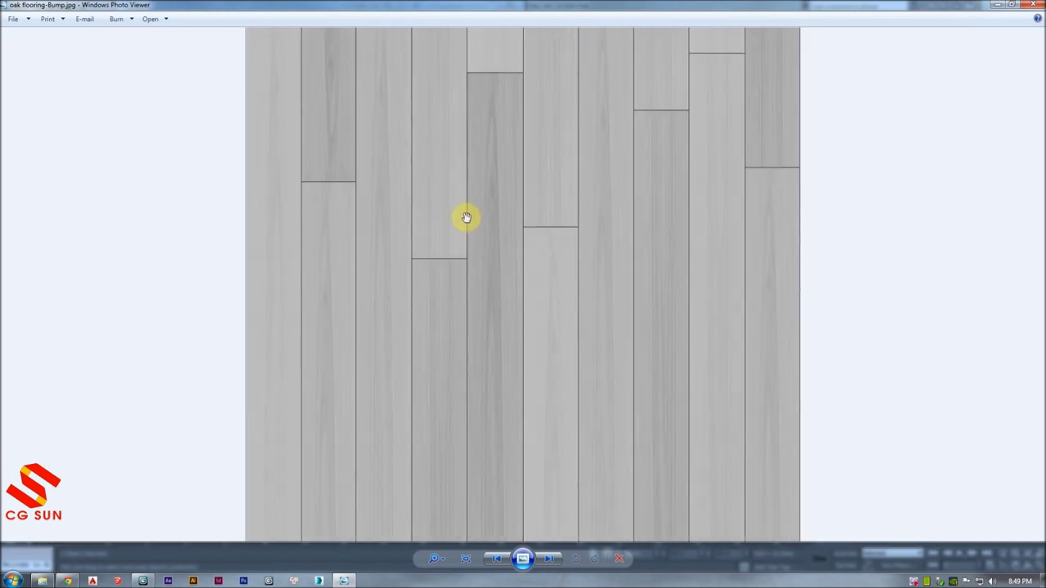
pyautogui.scroll(-1, 467, 221)
pyautogui.press('Right')
pyautogui.scroll(1, 531, 208)
pyautogui.press('Right')
pyautogui.press('Right')
pyautogui.press('Right')
pyautogui.press('Right')
pyautogui.press('Right')
pyautogui.press('Right')
pyautogui.scroll(1, 514, 174)
pyautogui.scroll(2, 512, 171)
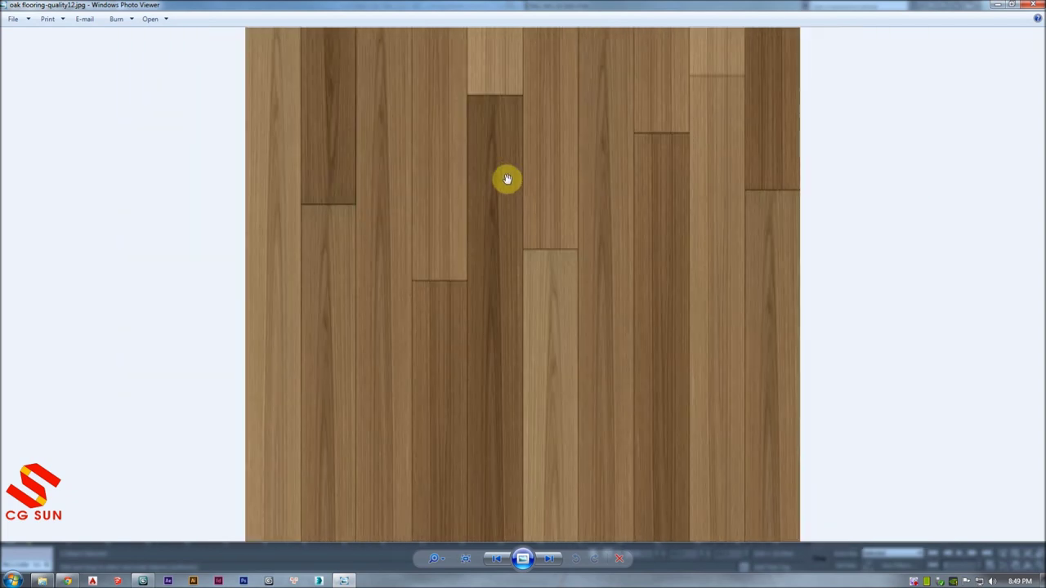
pyautogui.press('Right')
pyautogui.scroll(2, 514, 184)
pyautogui.scroll(1, 499, 171)
pyautogui.scroll(1, 486, 173)
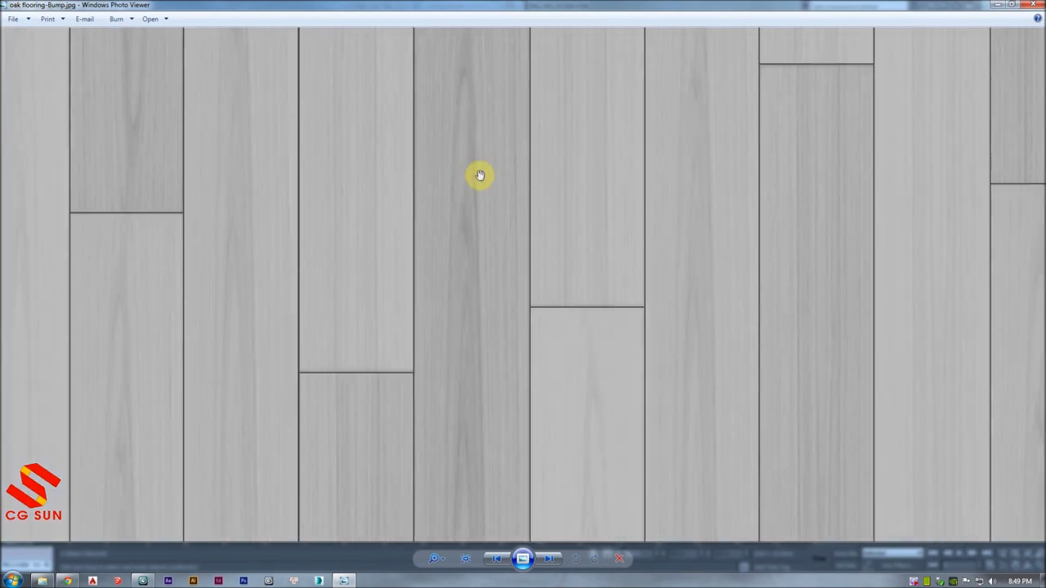
# - Zoom and pan across the bump image's planks to inspect a plank joint
pyautogui.moveTo(479, 175); pyautogui.dragTo(513, 317)
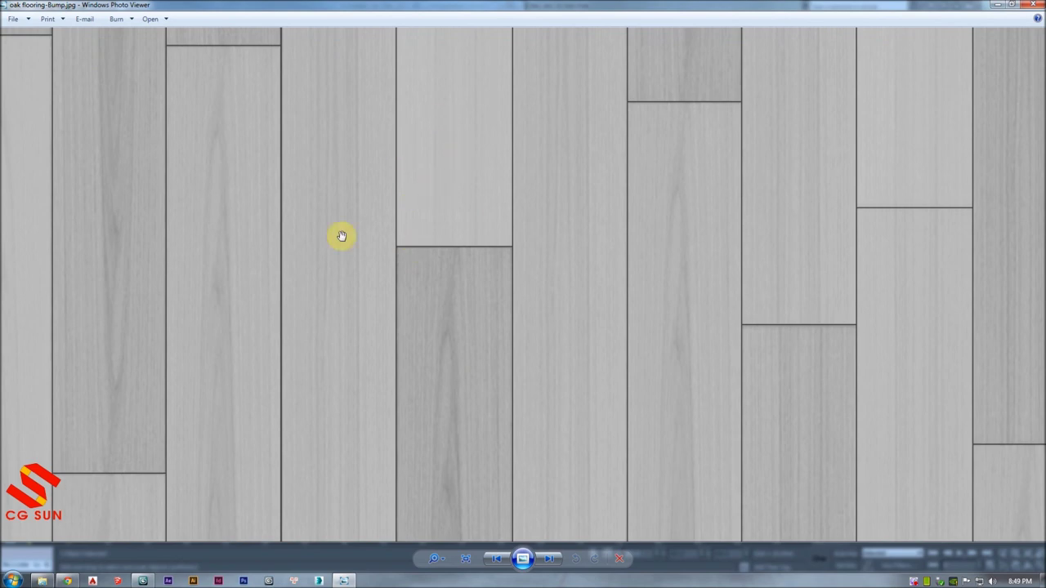
pyautogui.scroll(2, 417, 243)
pyautogui.moveTo(396, 179); pyautogui.dragTo(395, 304)
pyautogui.scroll(2, 376, 245)
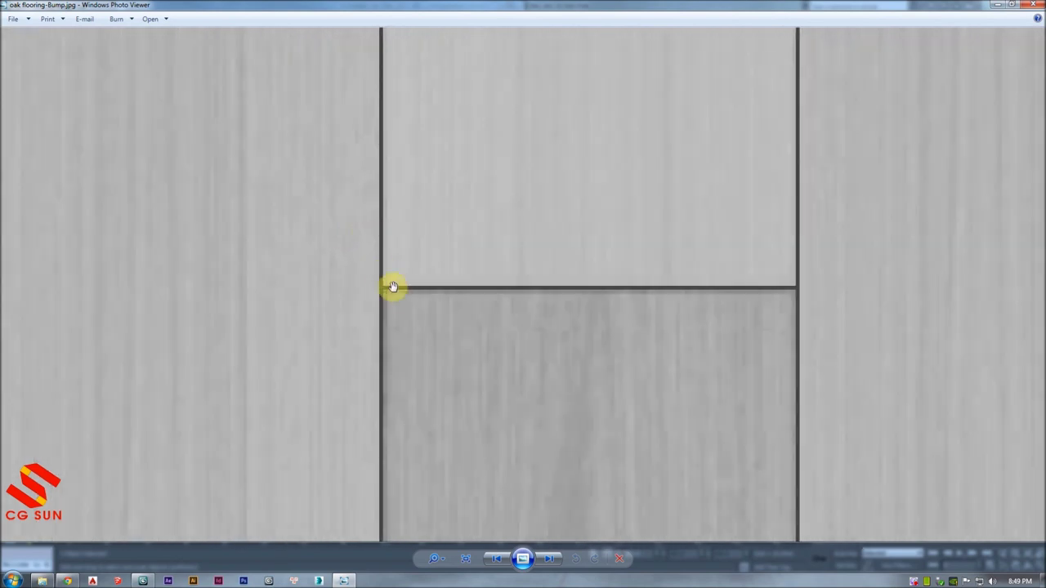
pyautogui.scroll(-4, 398, 278)
pyautogui.scroll(2, 463, 278)
pyautogui.scroll(2, 469, 271)
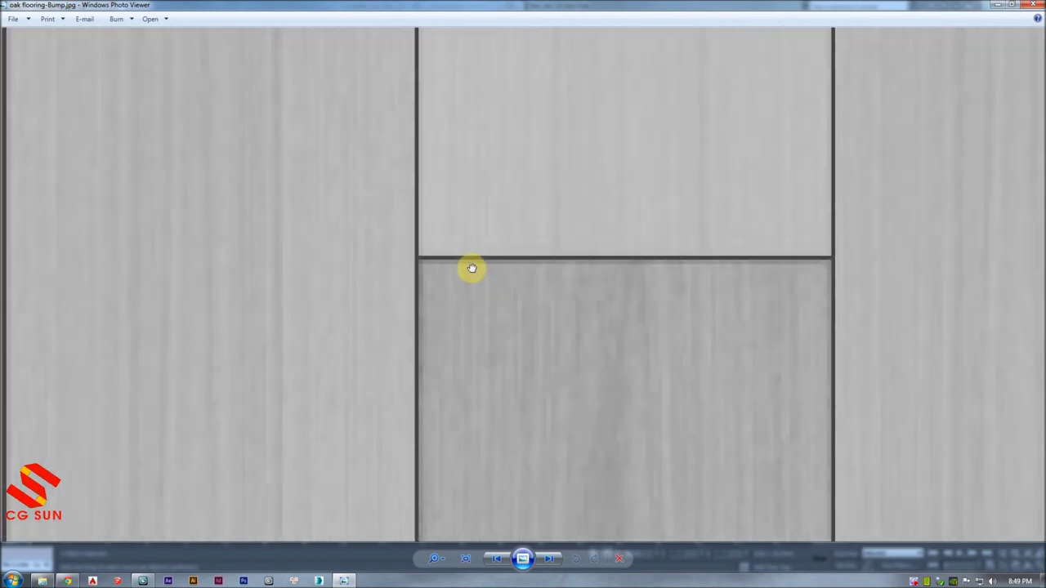
pyautogui.moveTo(469, 271); pyautogui.dragTo(387, 271)
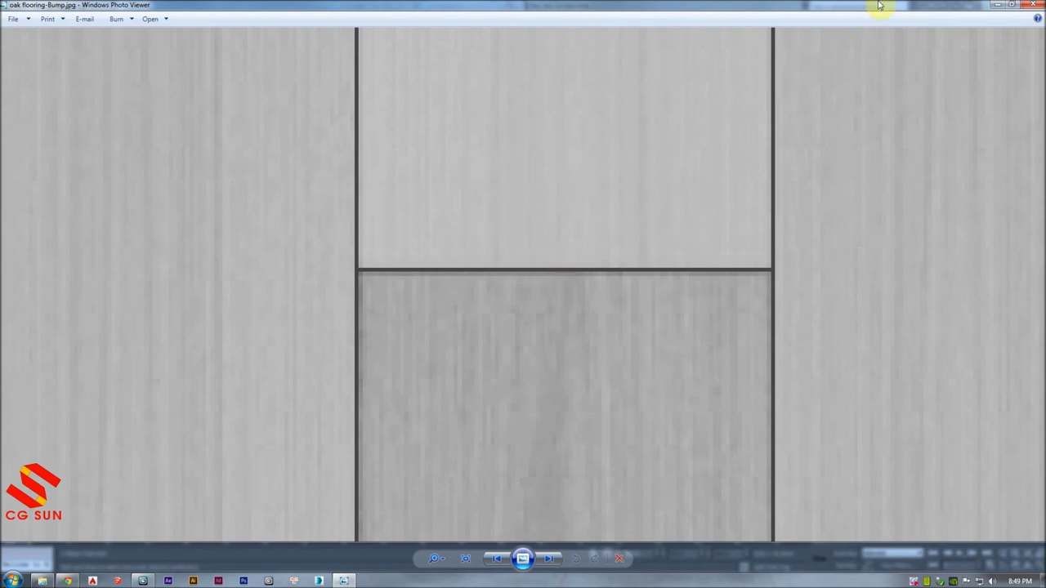
pyautogui.scroll(-2, 353, 179)
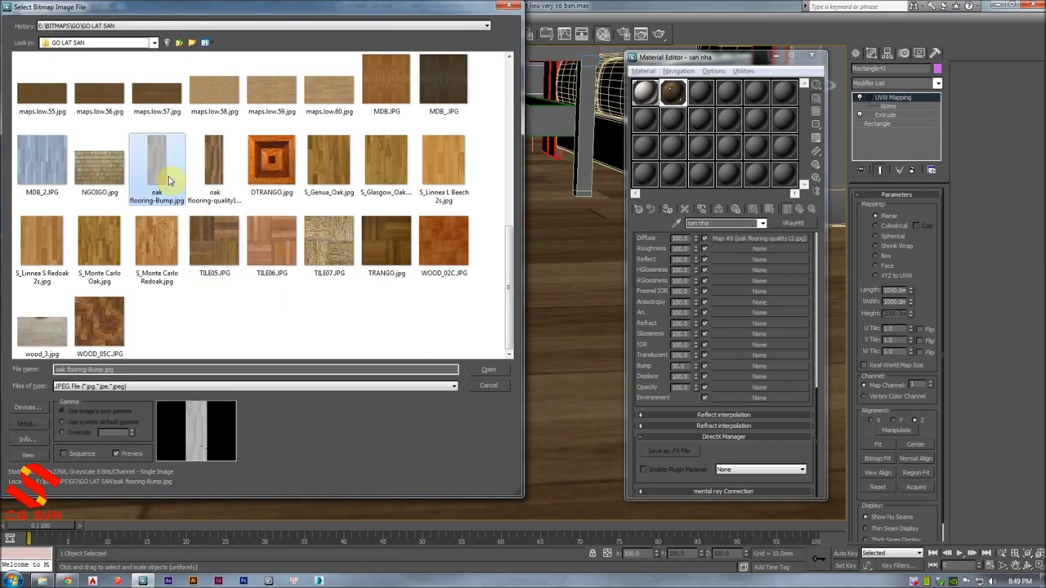
pyautogui.moveTo(158, 168)
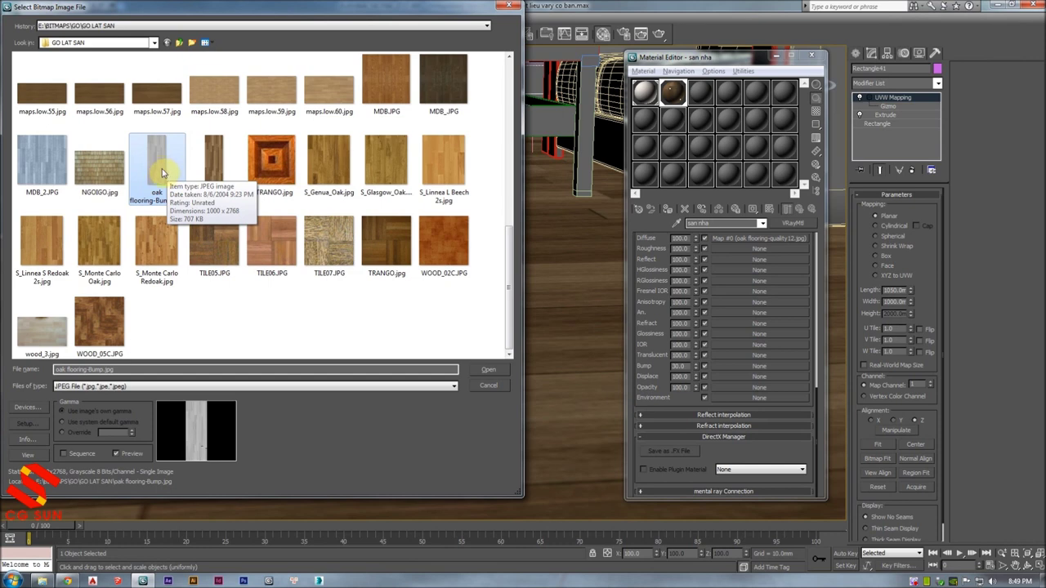
# - Load oak flooring-Bump.jpg into the san nha floor's Bump map slot
pyautogui.click(211, 170)
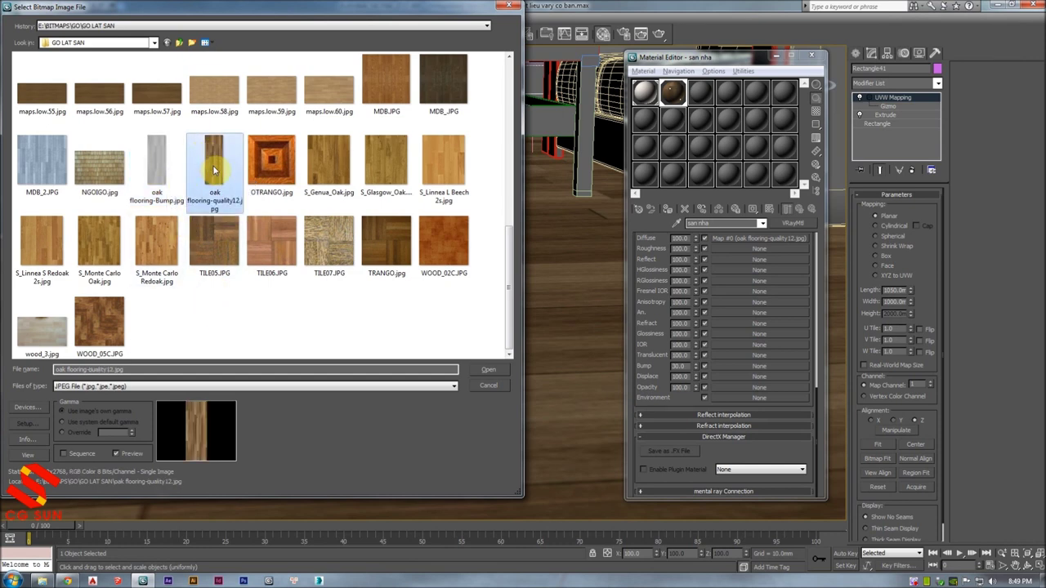
pyautogui.moveTo(214, 163)
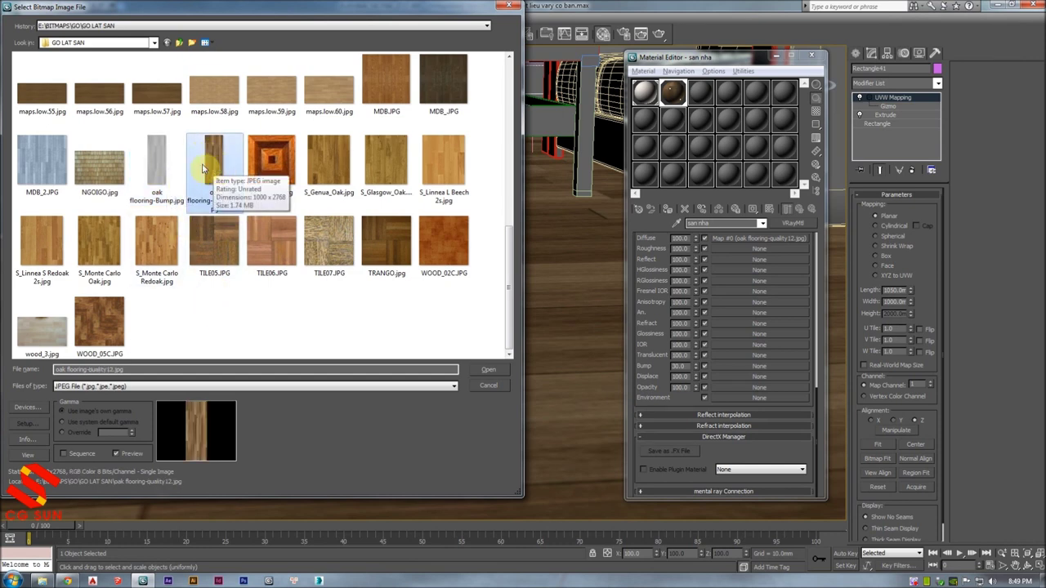
pyautogui.click(157, 162)
pyautogui.click(491, 372)
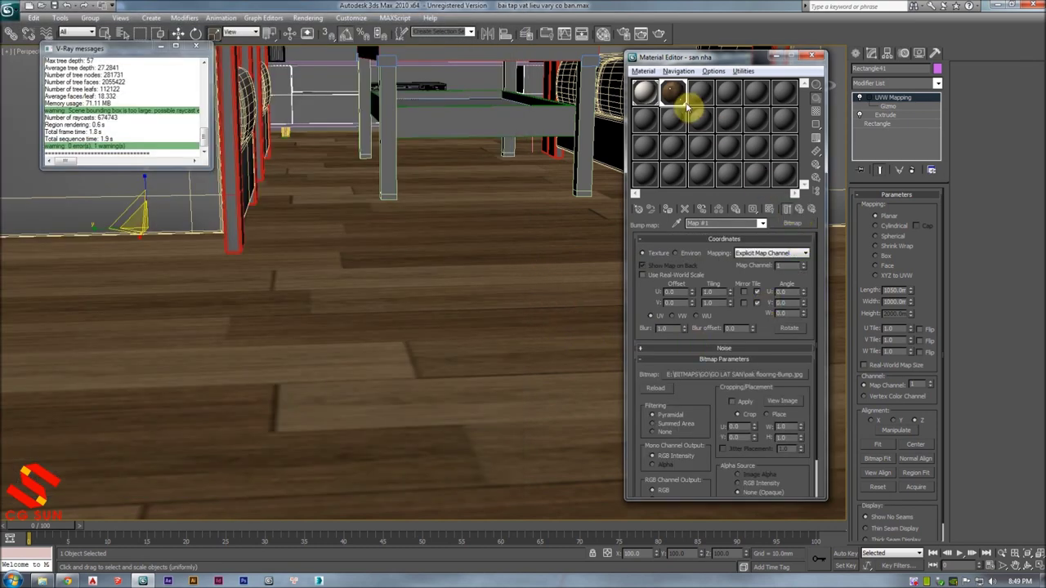
# - Open the magnified sample preview, return to the maps list, and toggle the bump map to compare
pyautogui.doubleClick(680, 98)
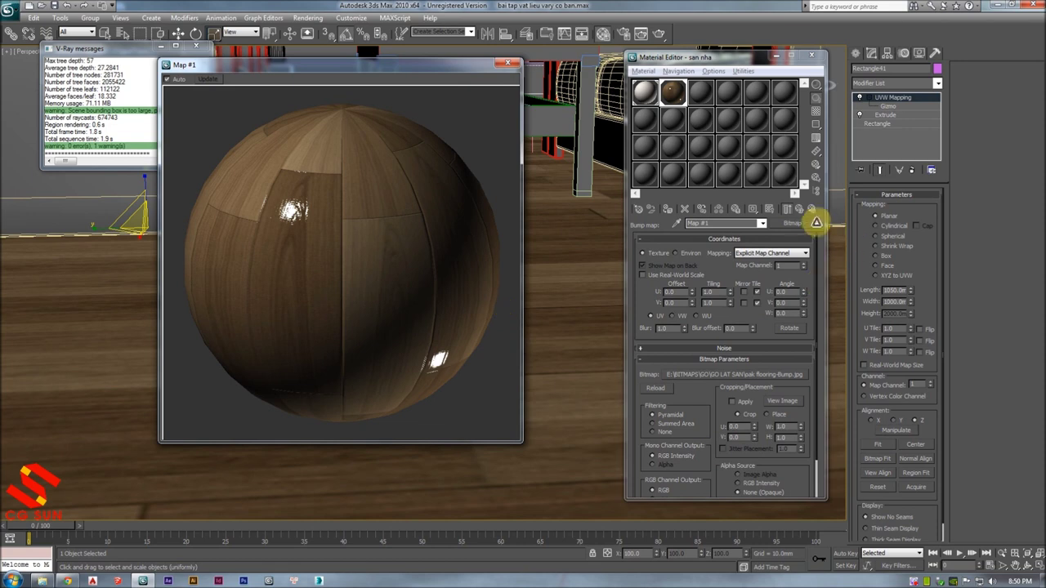
pyautogui.click(804, 211)
pyautogui.click(804, 211)
pyautogui.click(706, 369)
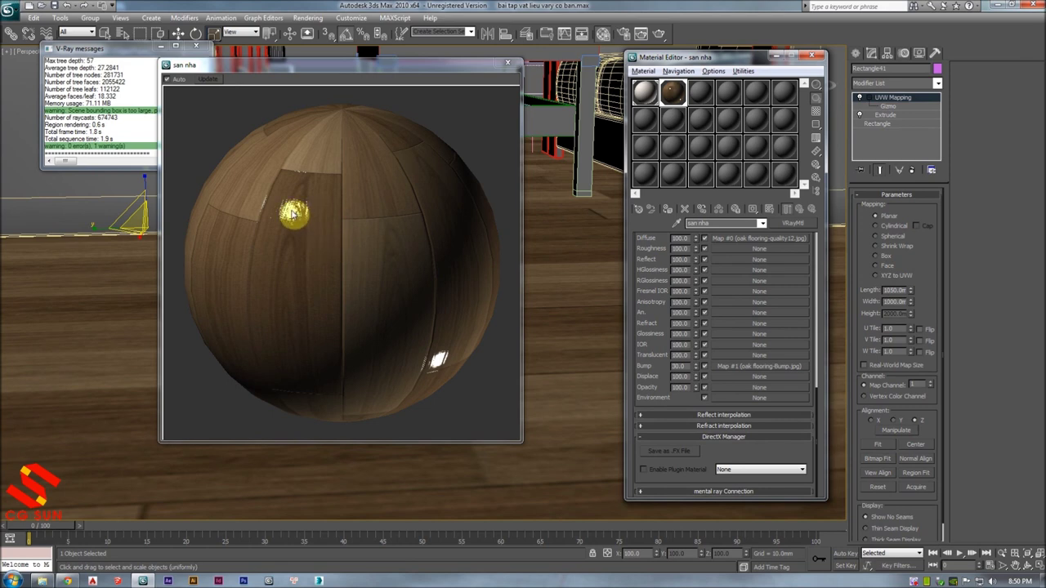
pyautogui.scroll(-5, 662, 266)
pyautogui.moveTo(670, 250); pyautogui.dragTo(713, 307)
# - Set the floor's reflection glossiness to 0.7 and close the magnified preview
pyautogui.scroll(3, 714, 307)
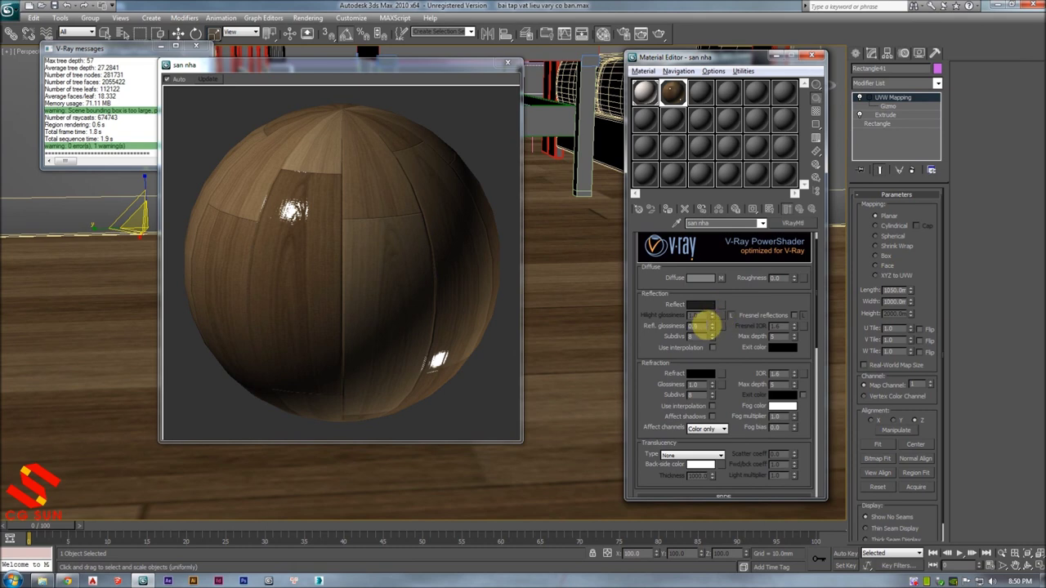
pyautogui.doubleClick(705, 326)
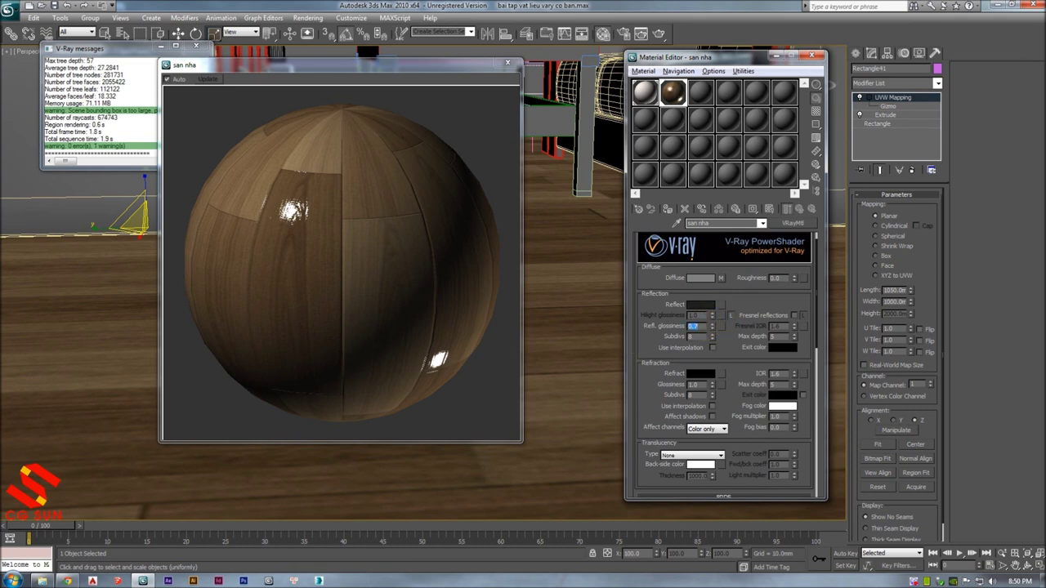
pyautogui.press('Return')
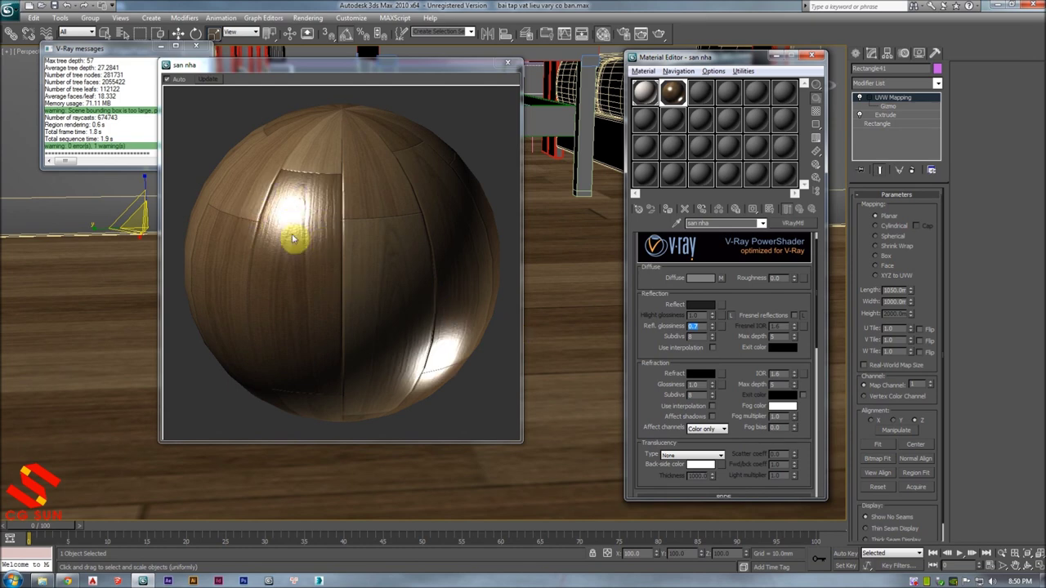
pyautogui.scroll(-2, 748, 298)
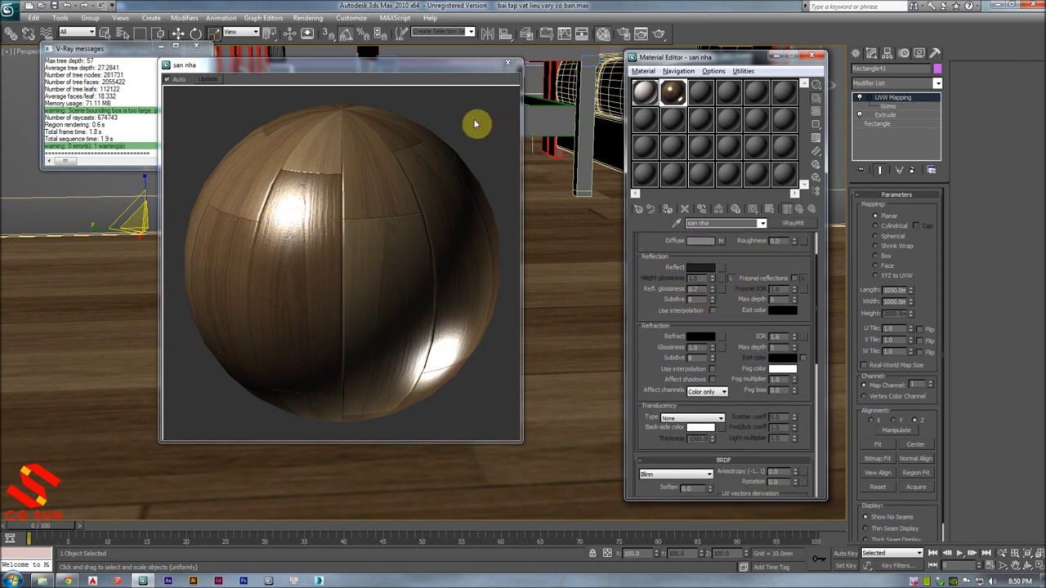
pyautogui.click(508, 62)
# - Raise the floor's Bump amount from 30 to 50 in the Maps rollout
pyautogui.scroll(-2, 681, 299)
pyautogui.scroll(-3, 686, 327)
pyautogui.scroll(-3, 687, 327)
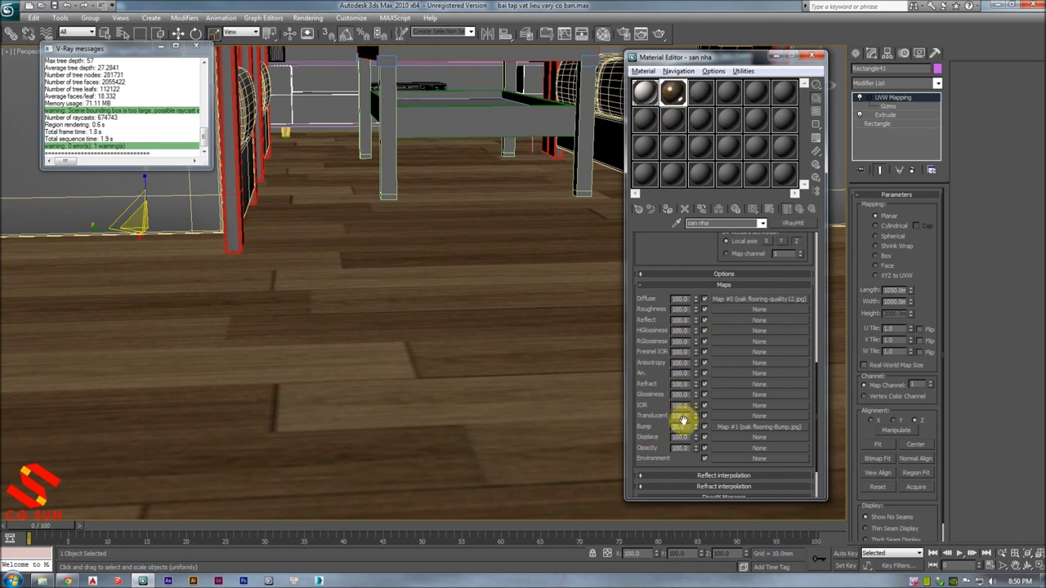
pyautogui.moveTo(688, 428); pyautogui.dragTo(640, 438)
pyautogui.write('50')
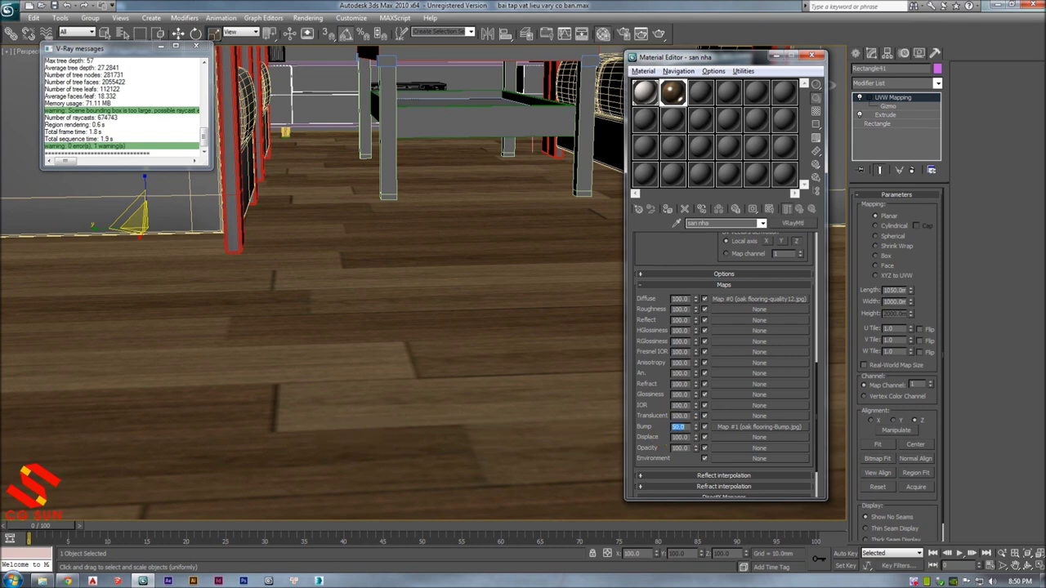
pyautogui.scroll(-2, 436, 268)
pyautogui.scroll(-2, 432, 256)
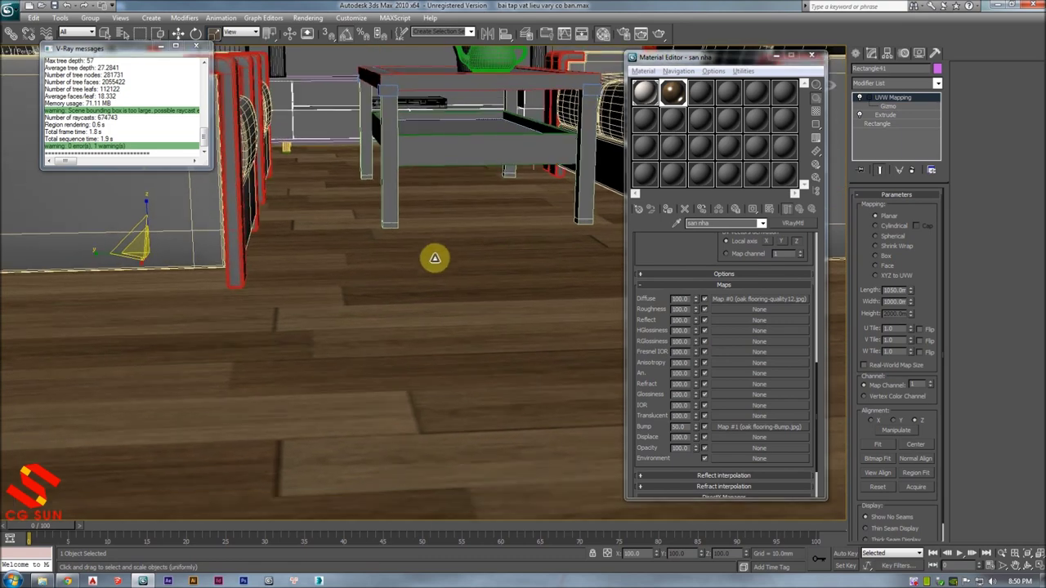
pyautogui.scroll(-2, 412, 258)
pyautogui.scroll(-2, 404, 245)
pyautogui.scroll(-2, 389, 233)
pyautogui.scroll(-2, 382, 235)
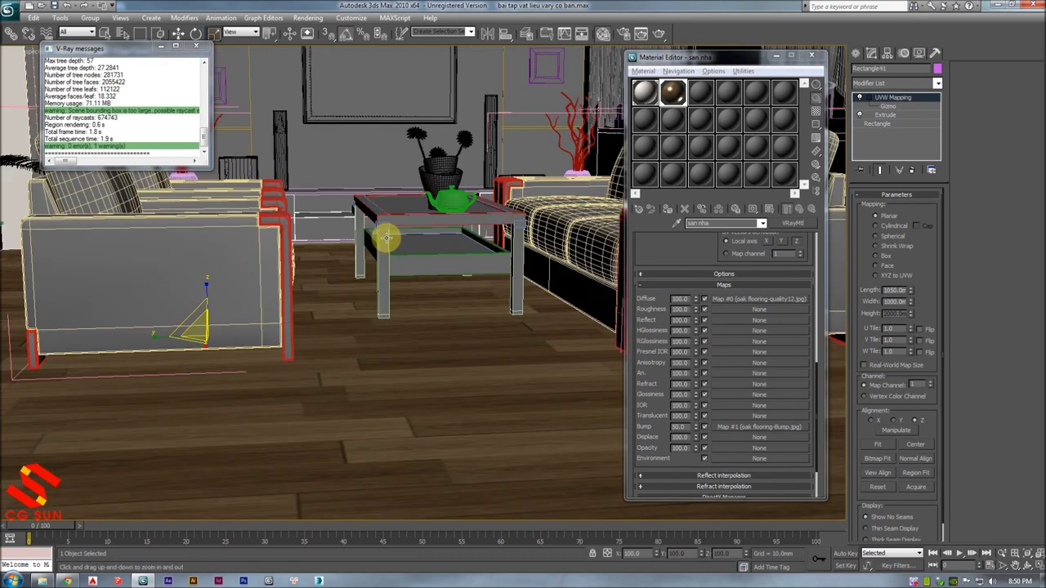
# - Orbit up to the ceiling, select the tran ceiling group, and isolate it
pyautogui.scroll(-2, 376, 262)
pyautogui.scroll(-2, 370, 288)
pyautogui.scroll(-2, 367, 245)
pyautogui.scroll(-2, 377, 254)
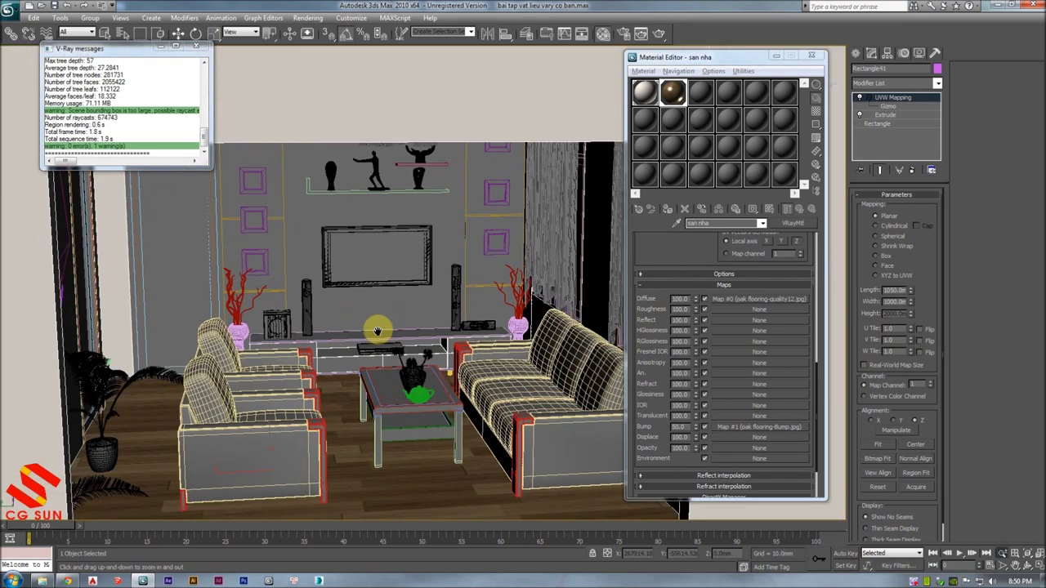
pyautogui.scroll(-2, 376, 286)
pyautogui.moveTo(376, 298); pyautogui.dragTo(377, 183)
pyautogui.keyDown('alt'); pyautogui.moveTo(377, 183); pyautogui.dragTo(432, 204, button='middle'); pyautogui.keyUp('alt')
pyautogui.press('r')
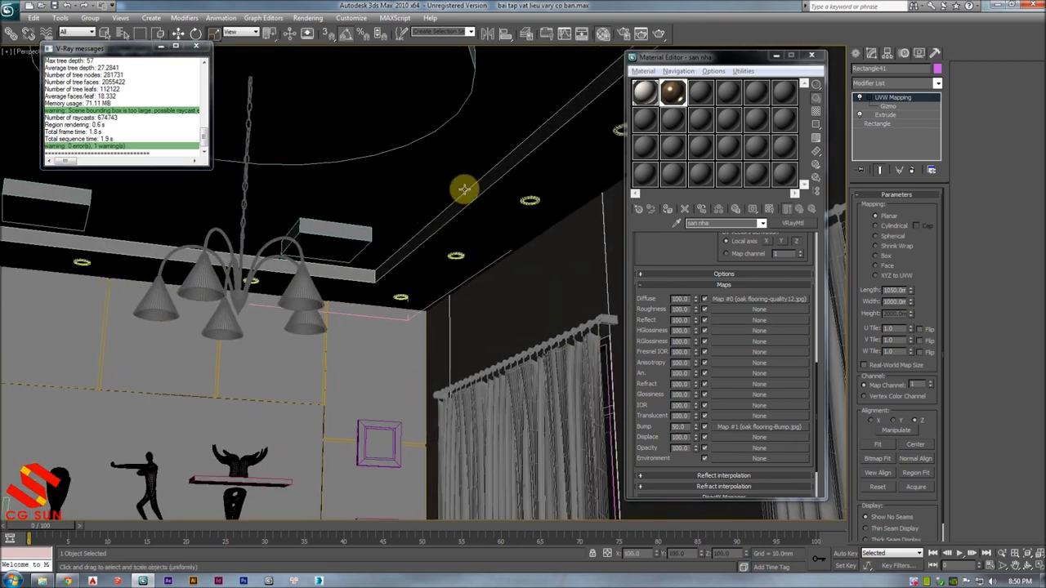
pyautogui.click(466, 189)
pyautogui.click(474, 192)
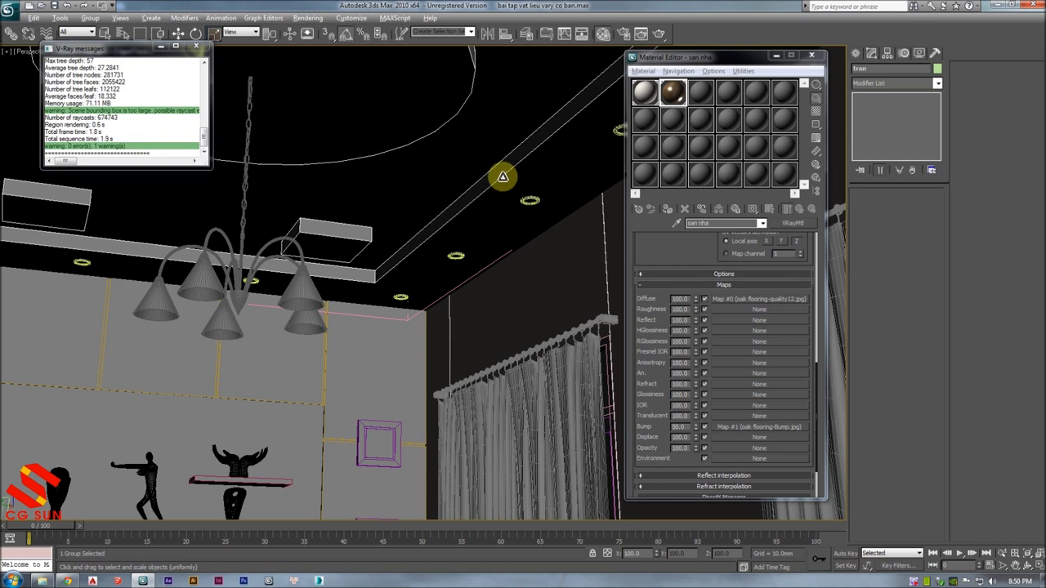
pyautogui.hotkey('alt', 'q')
# - Exit isolation to show the full room and pick the unused third material slot
pyautogui.moveTo(455, 210)
pyautogui.keyDown('alt'); pyautogui.mouseDown(button='middle')
pyautogui.moveTo(471, 163)
pyautogui.moveTo(476, 257)
pyautogui.moveTo(465, 282)
pyautogui.moveTo(469, 199)
pyautogui.moveTo(478, 240)
pyautogui.moveTo(466, 263)
pyautogui.moveTo(697, 419)
pyautogui.mouseUp(button='middle'); pyautogui.keyUp('alt')
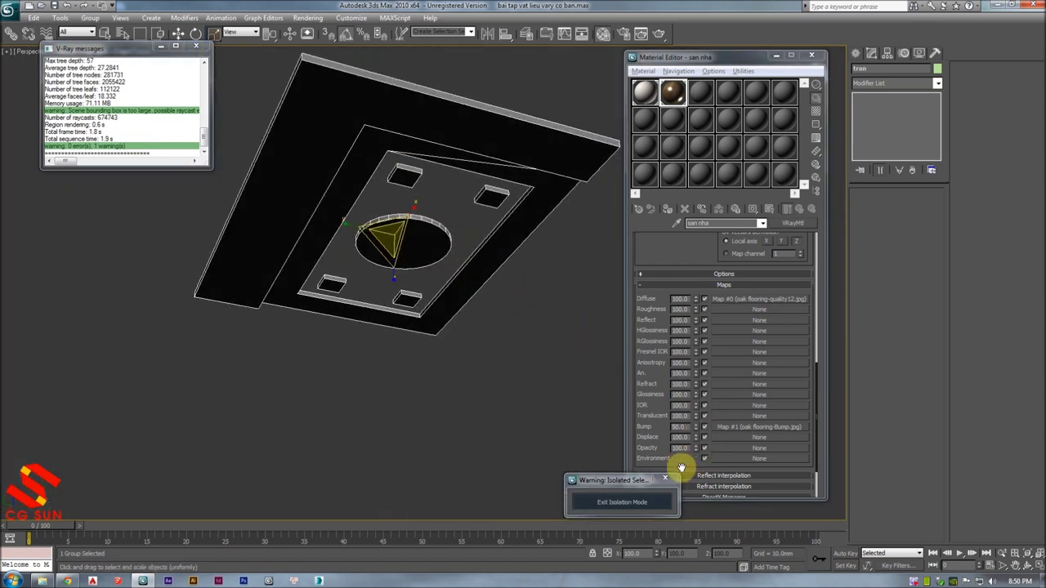
pyautogui.click(665, 480)
pyautogui.scroll(-2, 482, 255)
pyautogui.scroll(-5, 461, 245)
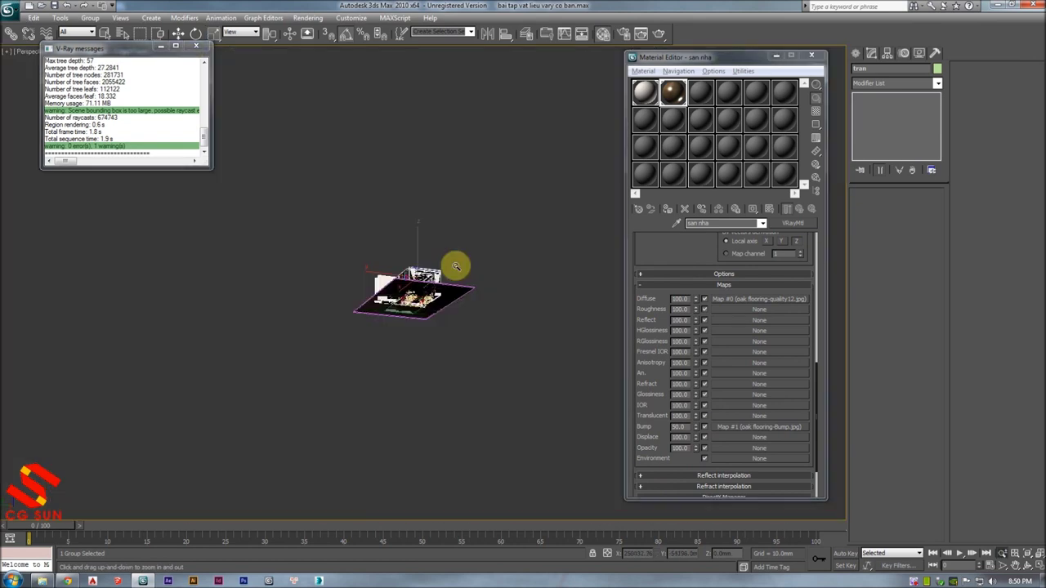
pyautogui.press('r')
pyautogui.scroll(5, 448, 238)
pyautogui.scroll(5, 421, 195)
pyautogui.scroll(2, 422, 196)
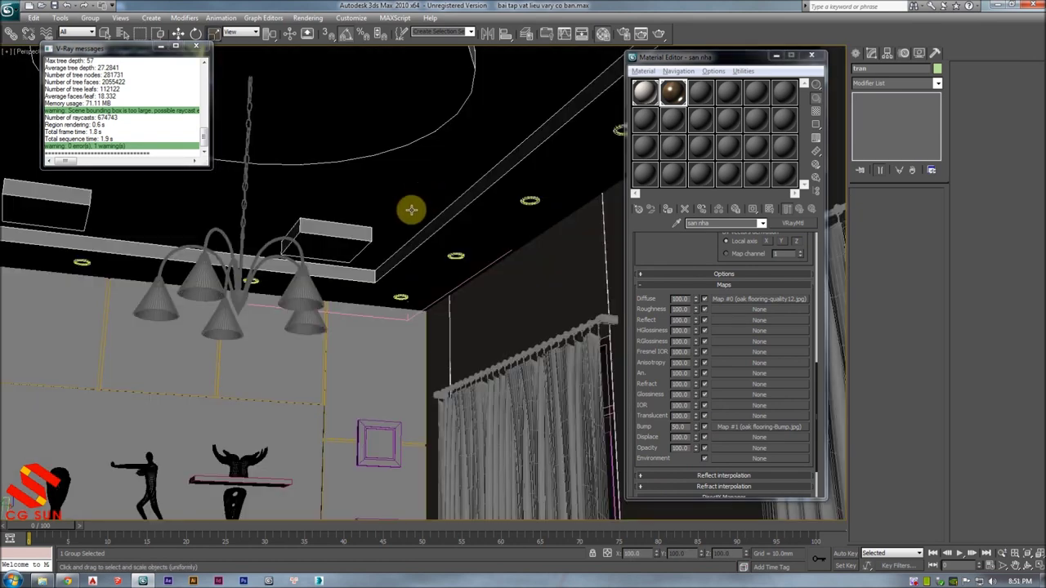
pyautogui.scroll(-5, 411, 210)
pyautogui.scroll(2, 409, 217)
pyautogui.scroll(2, 397, 226)
pyautogui.scroll(2, 392, 264)
pyautogui.scroll(2, 411, 245)
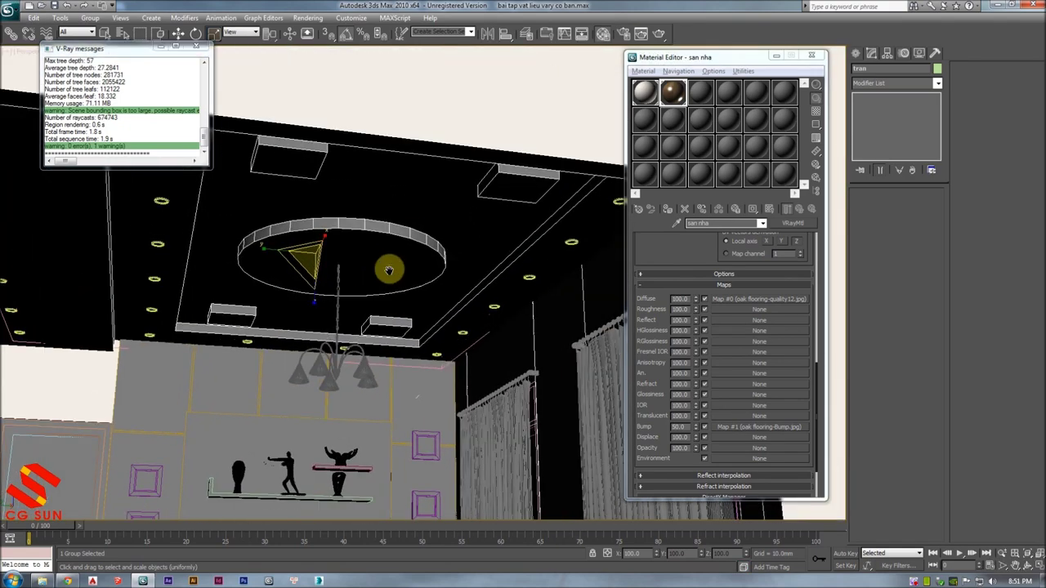
pyautogui.scroll(2, 389, 270)
pyautogui.click(696, 92)
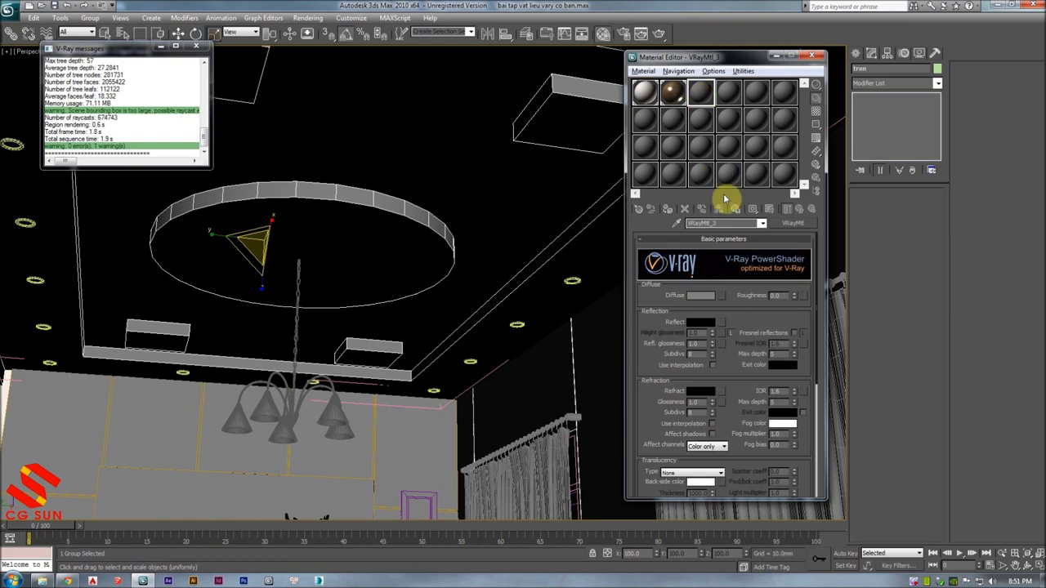
# - Name the material 'tran' and set its Diffuse colour to near-white RGB 250
pyautogui.click(725, 223)
pyautogui.write('tran')
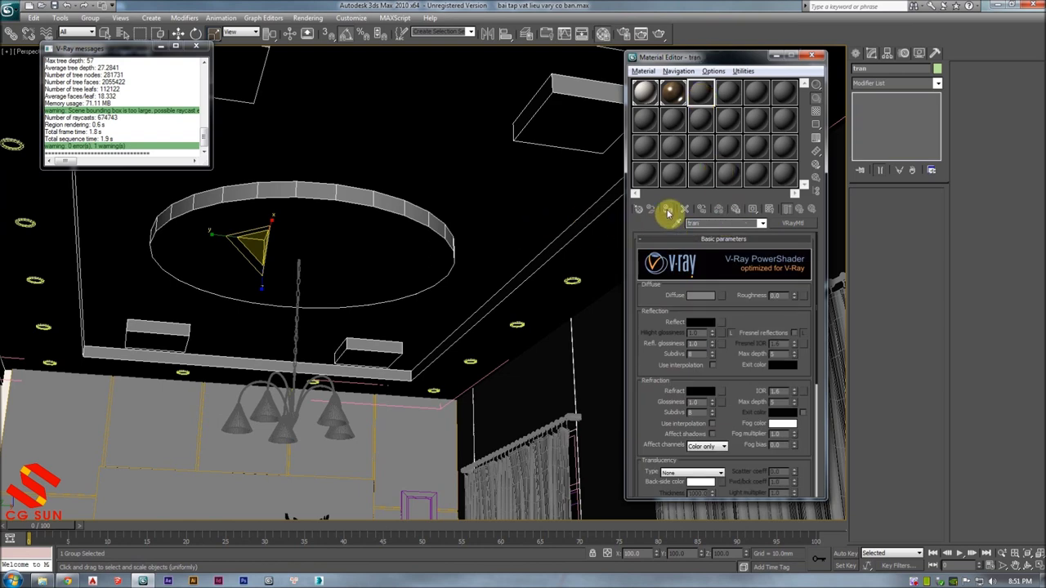
pyautogui.click(700, 295)
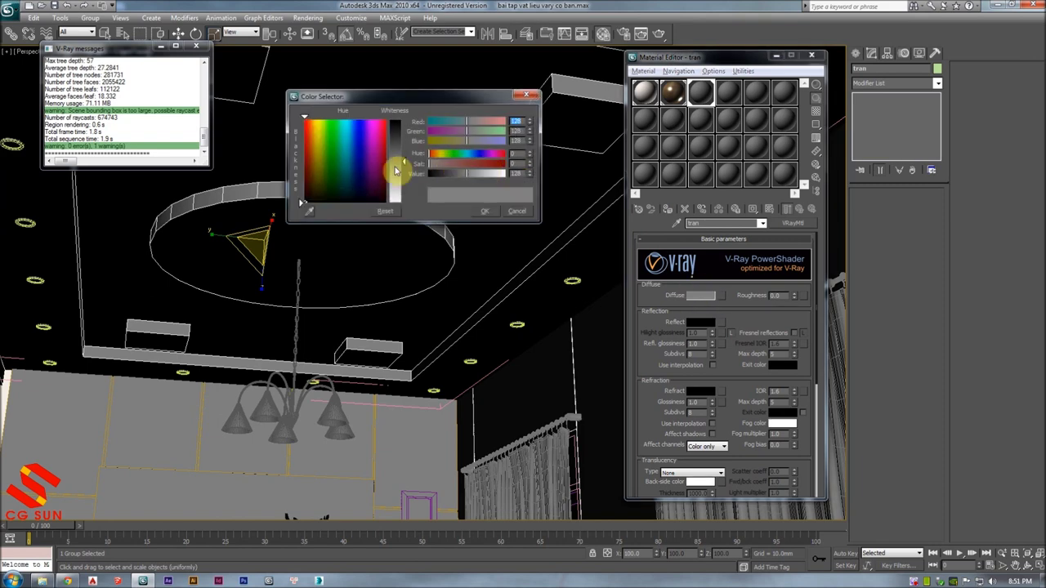
pyautogui.moveTo(401, 170); pyautogui.dragTo(403, 195)
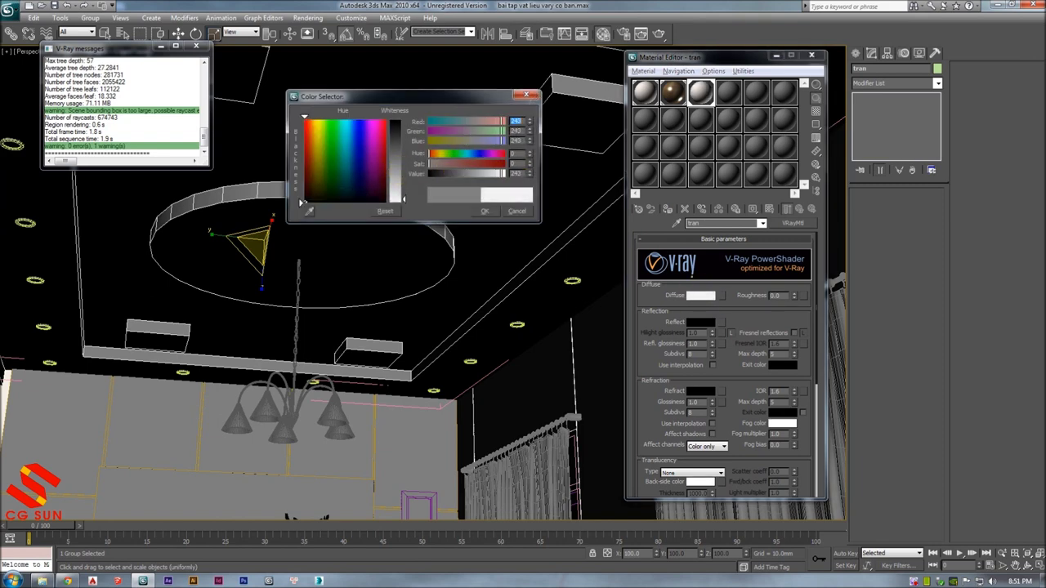
pyautogui.click(489, 211)
pyautogui.keyDown('alt'); pyautogui.moveTo(443, 207); pyautogui.dragTo(522, 235, button='middle'); pyautogui.keyUp('alt')
pyautogui.click(708, 300)
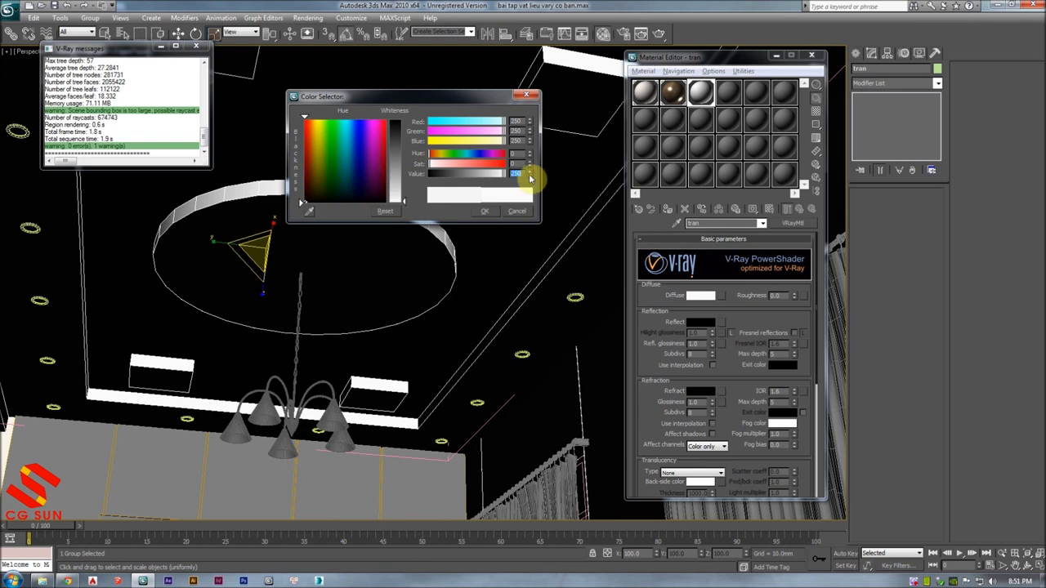
pyautogui.click(489, 211)
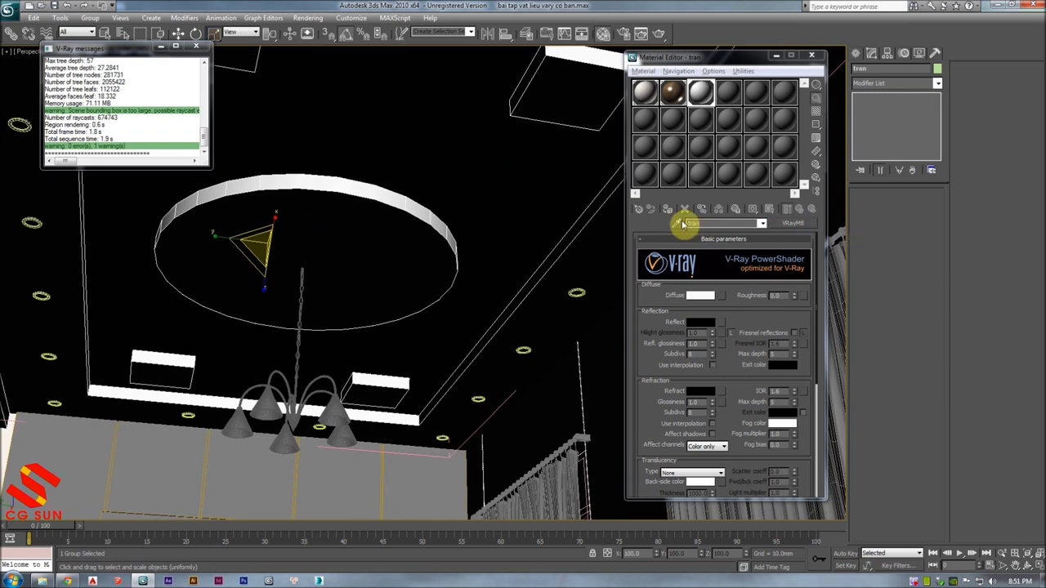
pyautogui.keyDown('alt'); pyautogui.moveTo(389, 234); pyautogui.dragTo(401, 219, button='middle'); pyautogui.keyUp('alt')
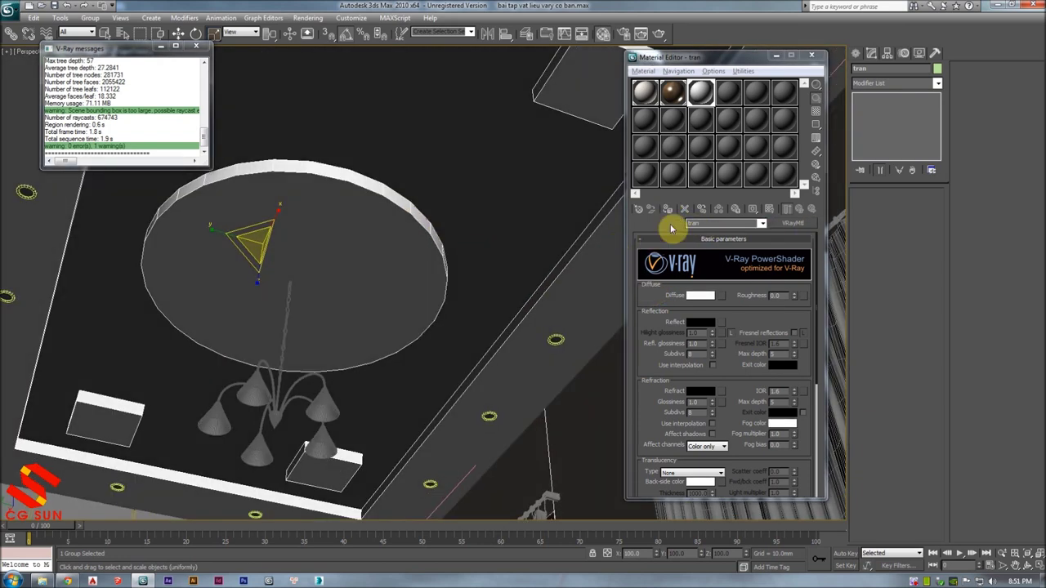
pyautogui.click(672, 91)
pyautogui.click(695, 90)
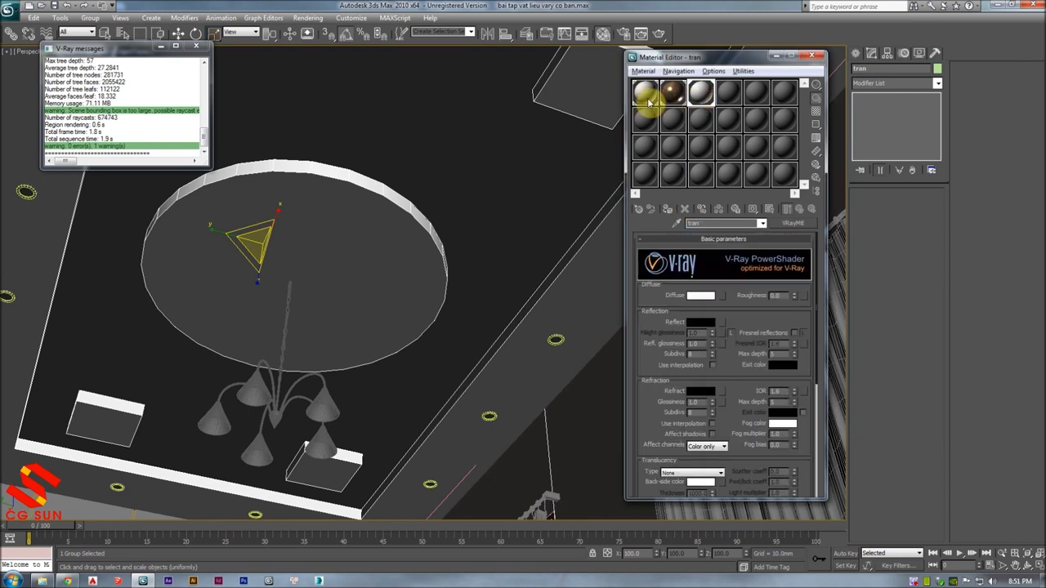
pyautogui.click(650, 97)
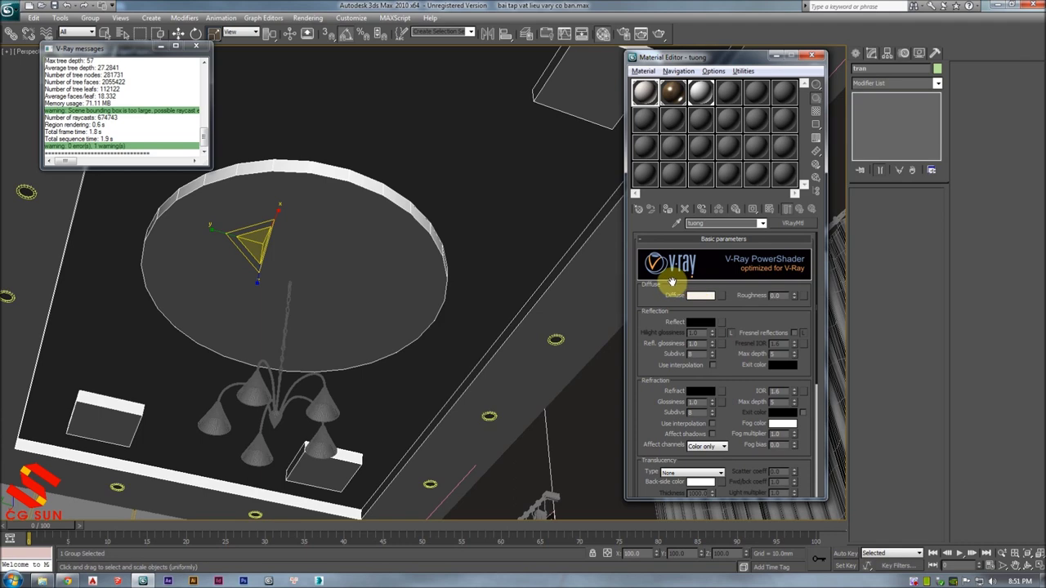
pyautogui.click(704, 95)
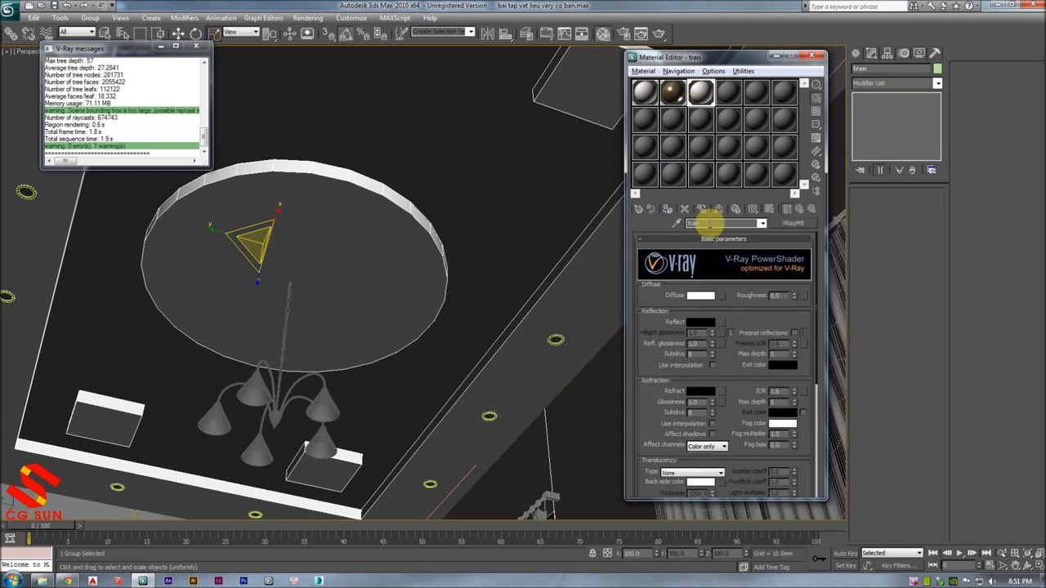
pyautogui.click(512, 226)
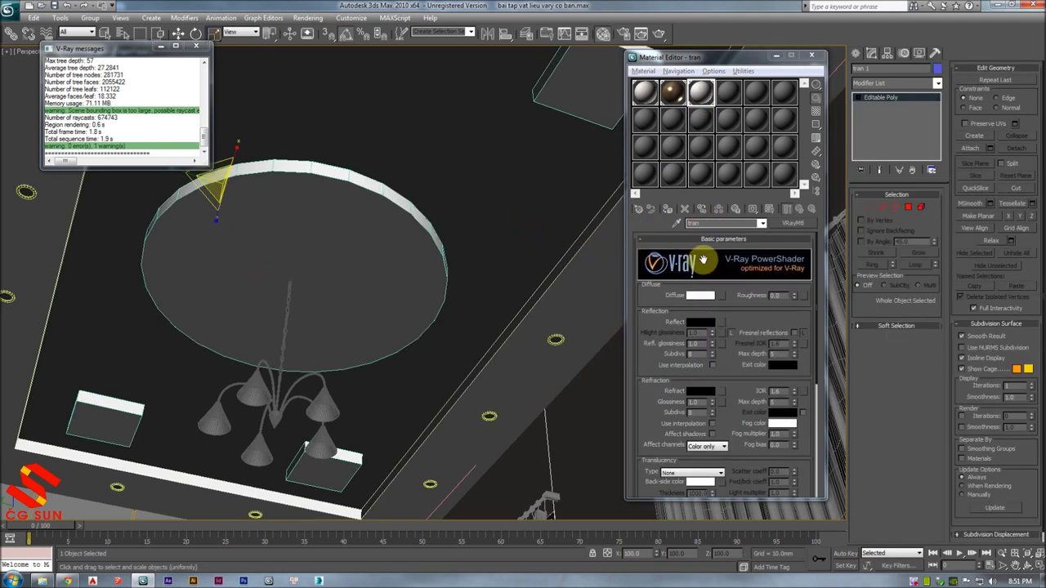
pyautogui.moveTo(613, 223)
pyautogui.keyDown('alt'); pyautogui.mouseDown(button='middle')
pyautogui.moveTo(358, 250)
pyautogui.moveTo(381, 234)
pyautogui.moveTo(404, 236)
pyautogui.moveTo(417, 210)
pyautogui.moveTo(401, 175)
pyautogui.moveTo(444, 233)
pyautogui.moveTo(439, 257)
pyautogui.moveTo(463, 273)
pyautogui.mouseUp(button='middle'); pyautogui.keyUp('alt')
pyautogui.scroll(-2, 463, 273)
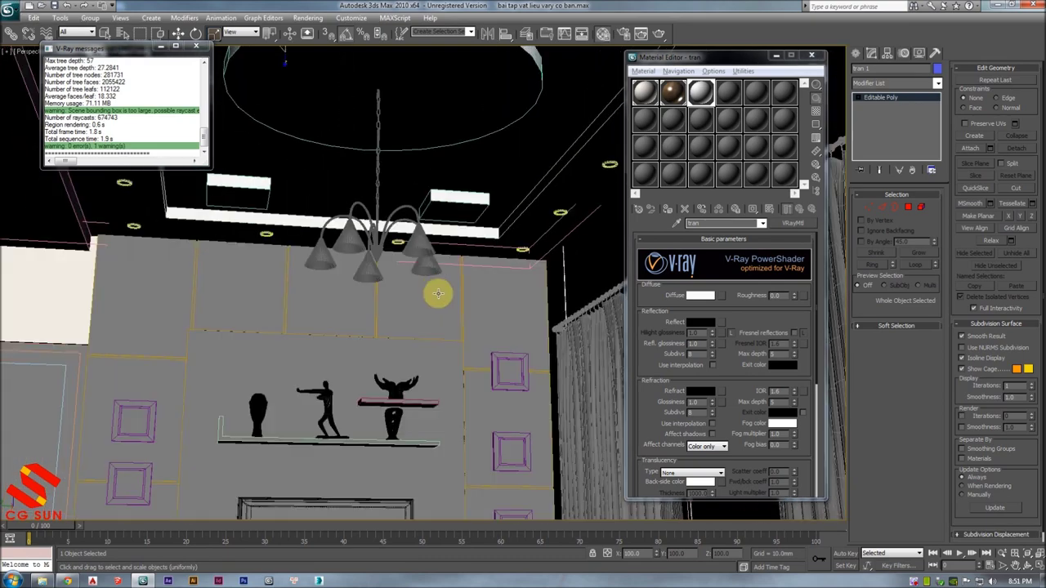
pyautogui.scroll(-3, 436, 294)
pyautogui.scroll(-2, 427, 205)
pyautogui.moveTo(320, 220)
pyautogui.mouseDown(button='middle')
pyautogui.moveTo(420, 227)
pyautogui.moveTo(367, 215)
pyautogui.moveTo(354, 152)
pyautogui.mouseUp(button='middle')
pyautogui.scroll(2, 368, 215)
pyautogui.scroll(2, 351, 225)
pyautogui.scroll(1, 381, 307)
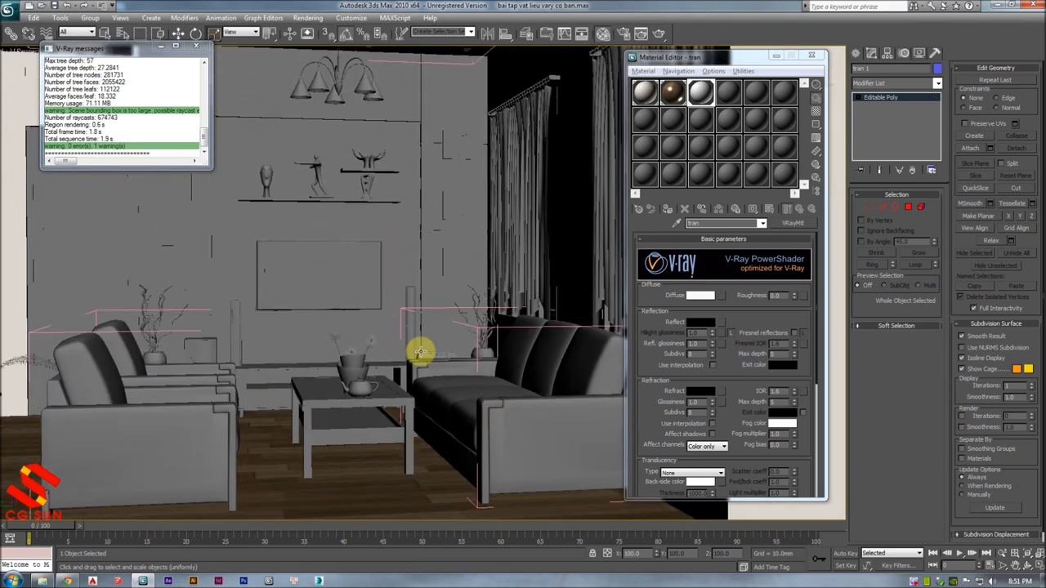
pyautogui.hotkey('alt', 'Tab')
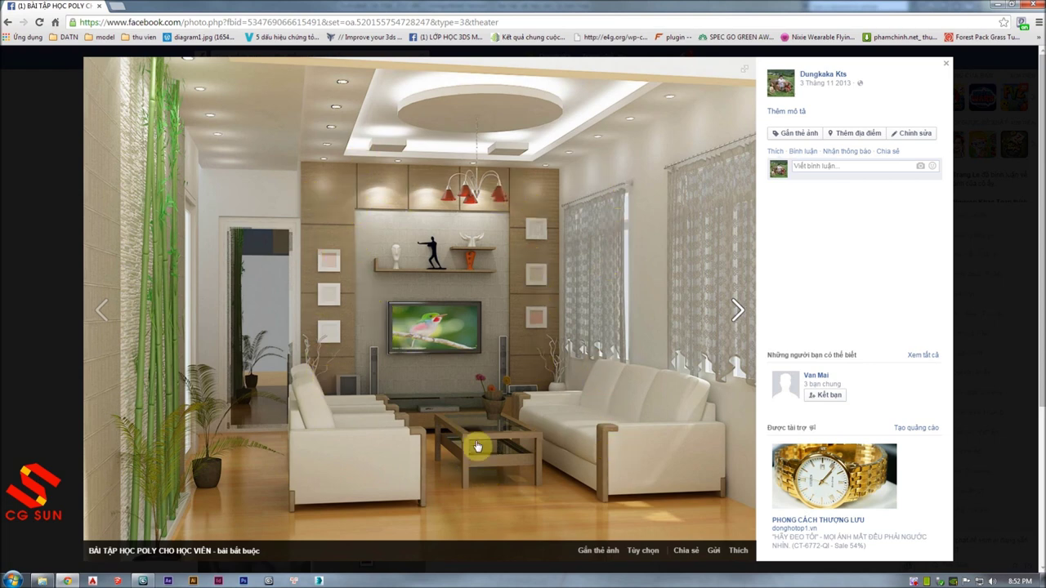
pyautogui.hotkey('alt', 'Tab')
pyautogui.scroll(2, 458, 261)
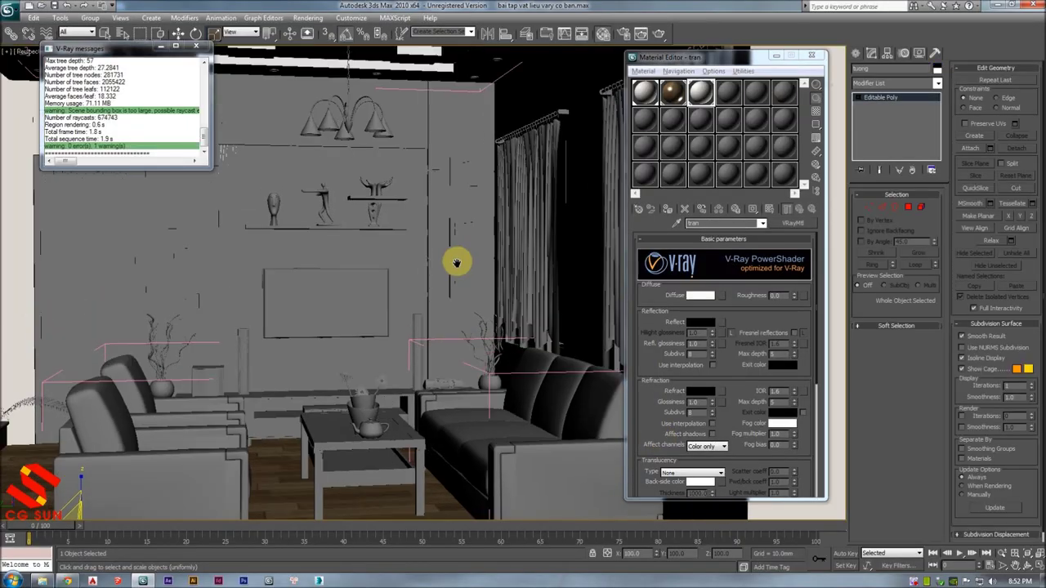
pyautogui.scroll(3, 465, 288)
pyautogui.click(352, 259)
# - Add a UVW Map modifier set to Box on the TV-wall frame and isolate it
pyautogui.press('F3')
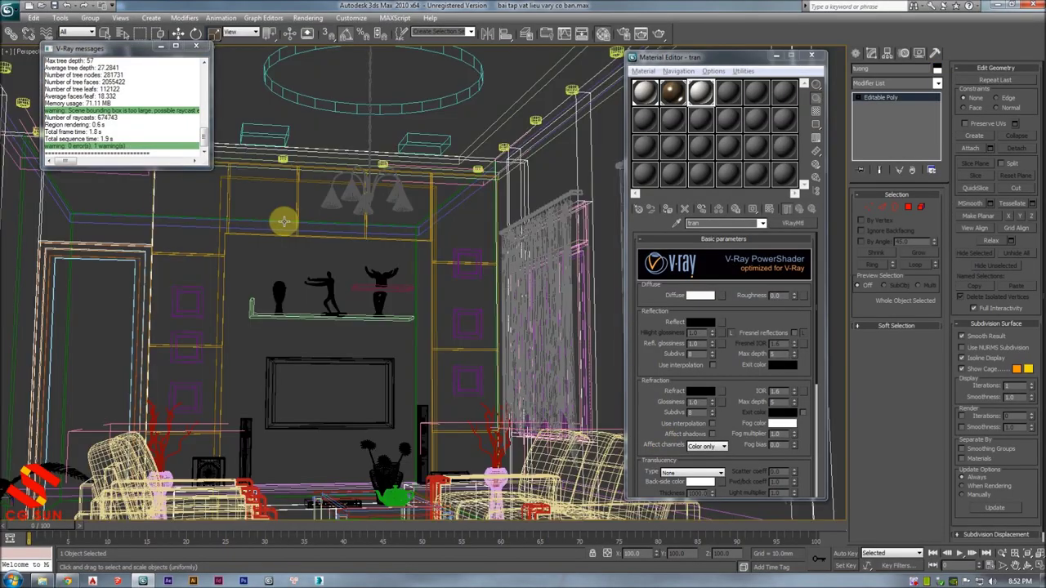
pyautogui.press('u')
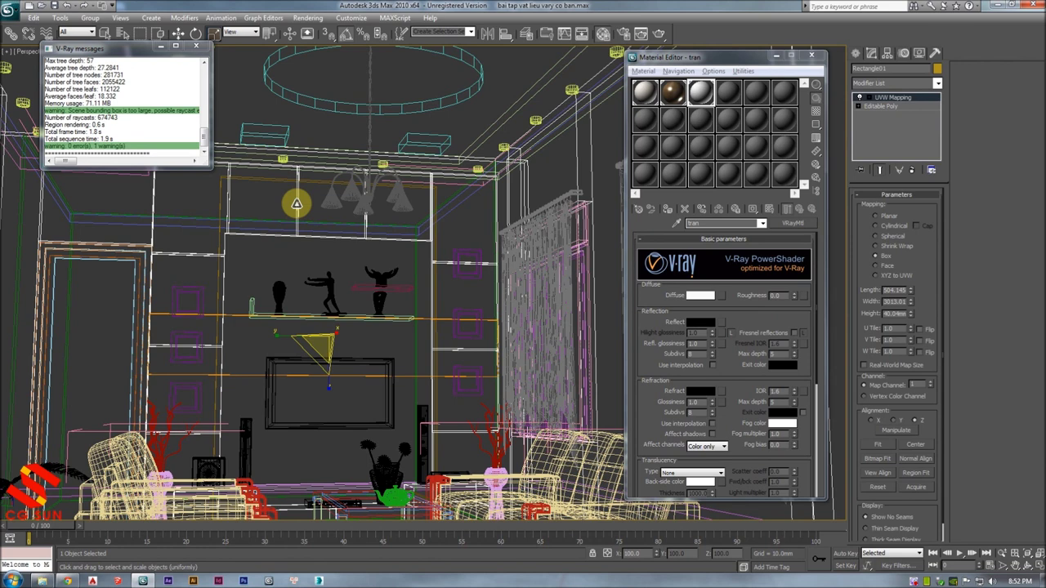
pyautogui.hotkey('alt', 'q')
pyautogui.press('F3')
pyautogui.scroll(2, 360, 213)
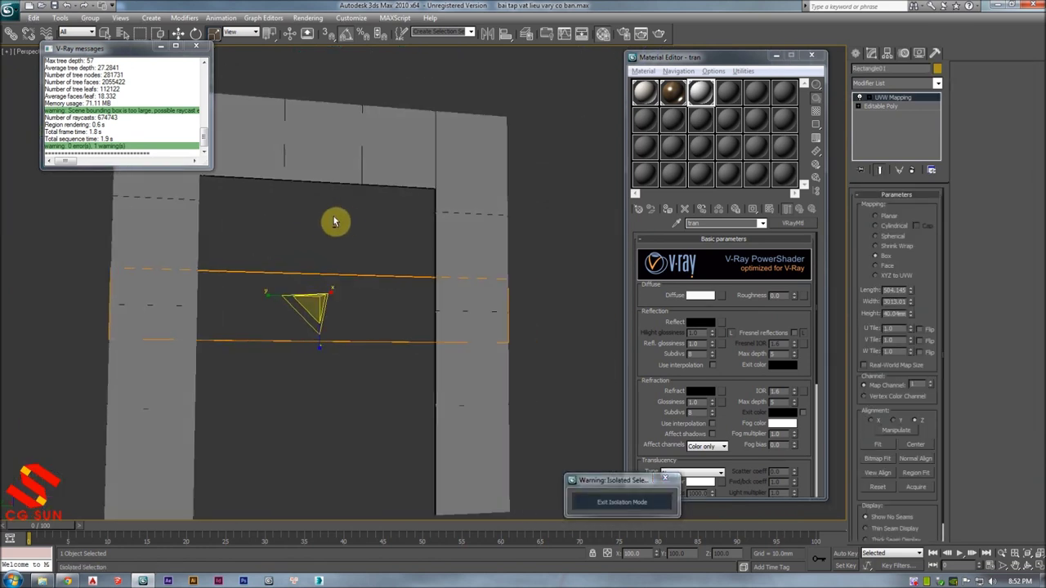
pyautogui.click(353, 224)
pyautogui.keyDown('alt'); pyautogui.moveTo(352, 224); pyautogui.dragTo(322, 169, button='middle'); pyautogui.keyUp('alt')
pyautogui.moveTo(331, 105)
pyautogui.keyDown('alt'); pyautogui.mouseDown(button='middle')
pyautogui.moveTo(463, 114)
pyautogui.moveTo(523, 171)
pyautogui.mouseUp(button='middle'); pyautogui.keyUp('alt')
# - Reselect the frame in wireframe and pick the unused fourth material slot, VRayMtl_4
pyautogui.click(406, 142)
pyautogui.press('F3')
pyautogui.press('F3')
pyautogui.keyDown('alt'); pyautogui.moveTo(438, 201); pyautogui.dragTo(445, 201, button='middle'); pyautogui.keyUp('alt')
pyautogui.moveTo(580, 160)
pyautogui.keyDown('alt'); pyautogui.mouseDown(button='middle')
pyautogui.moveTo(593, 147)
pyautogui.moveTo(559, 190)
pyautogui.moveTo(523, 182)
pyautogui.moveTo(589, 180)
pyautogui.moveTo(509, 204)
pyautogui.mouseUp(button='middle'); pyautogui.keyUp('alt')
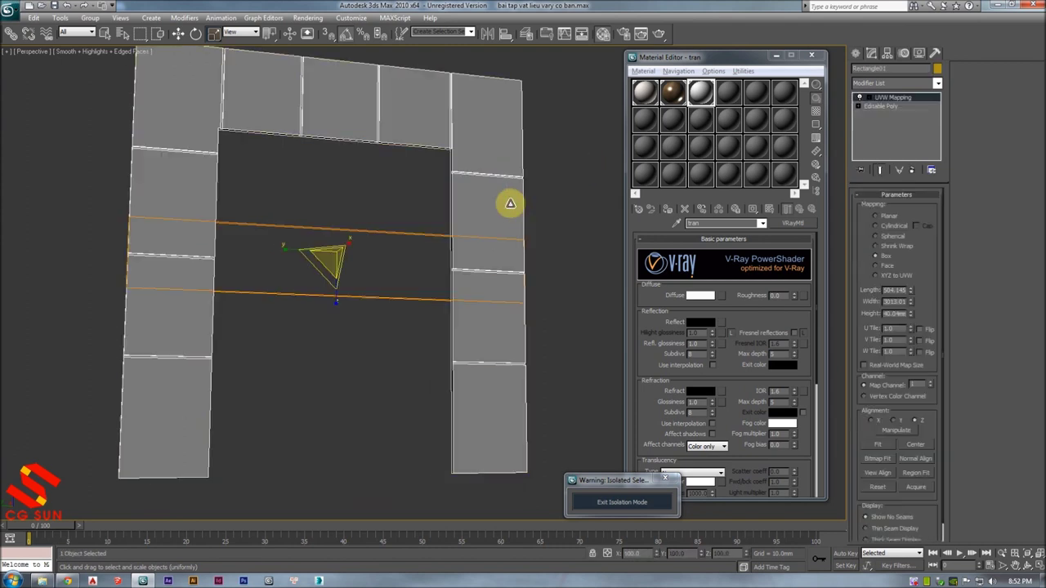
pyautogui.click(728, 92)
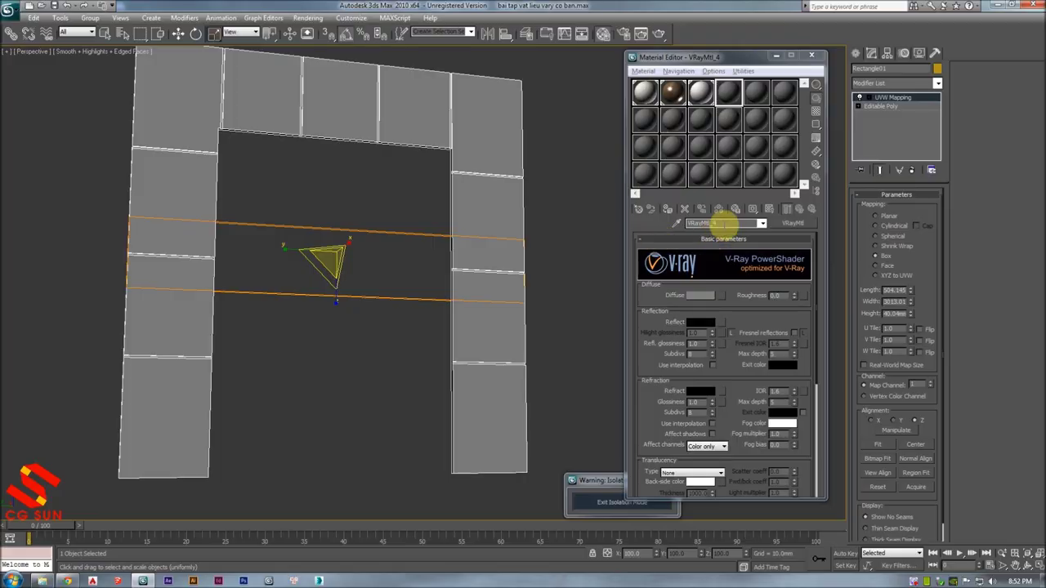
pyautogui.click(723, 222)
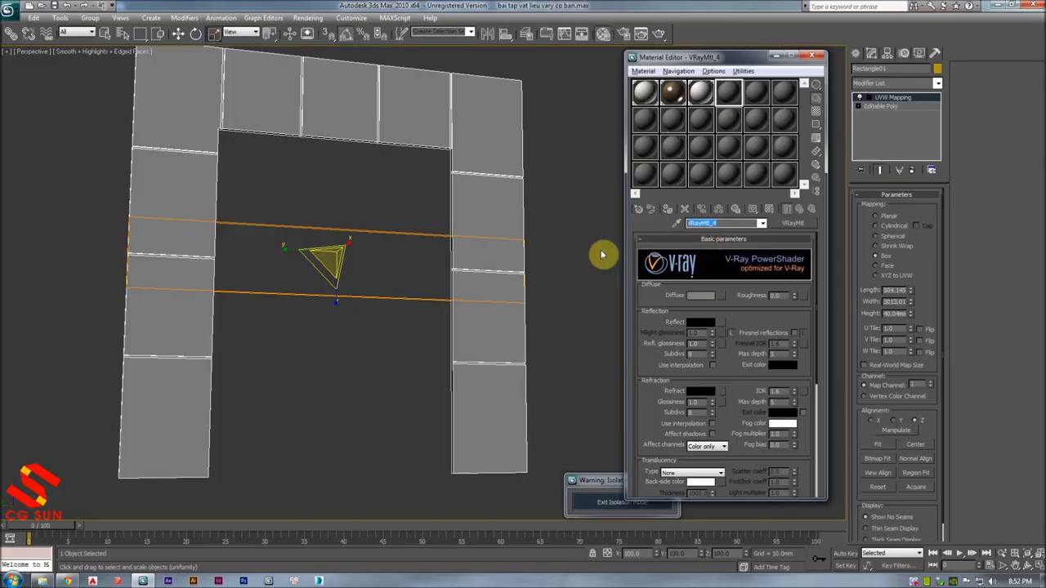
# - Name the slot-4 material 'go noi that' and choose Bitmap for its diffuse map
pyautogui.write('go noi that')
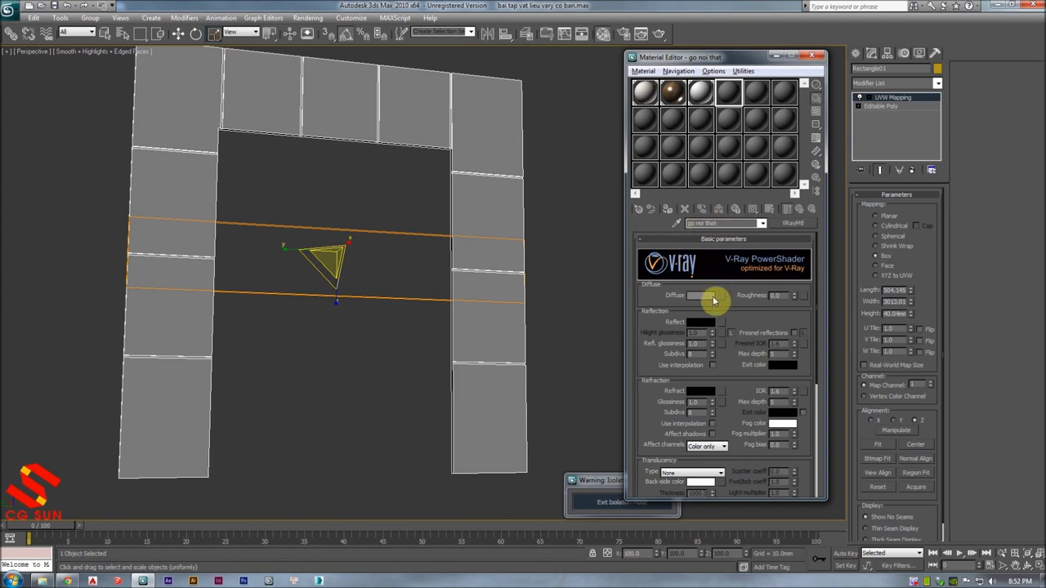
pyautogui.click(708, 297)
pyautogui.click(718, 297)
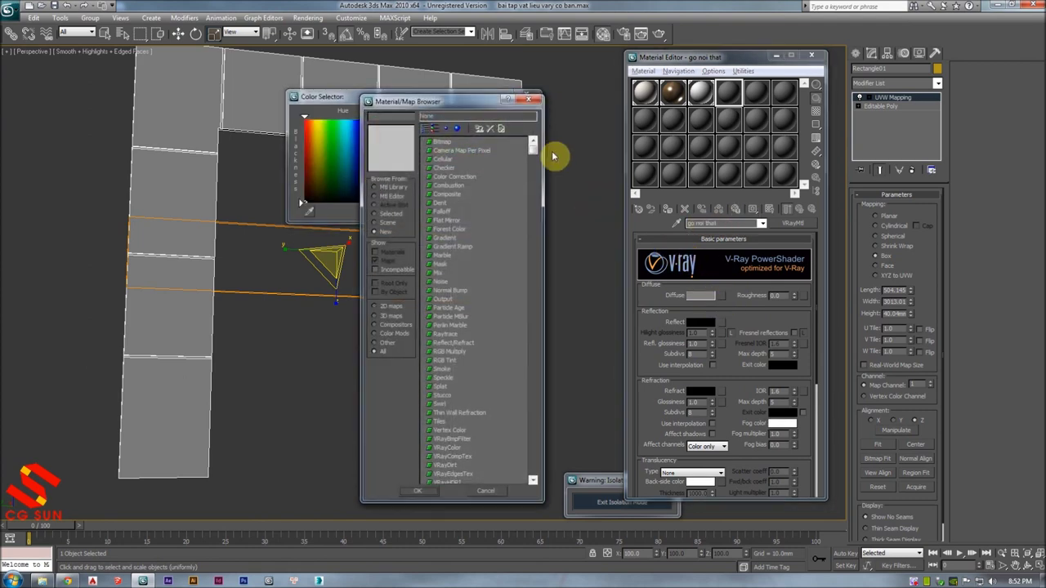
pyautogui.doubleClick(434, 143)
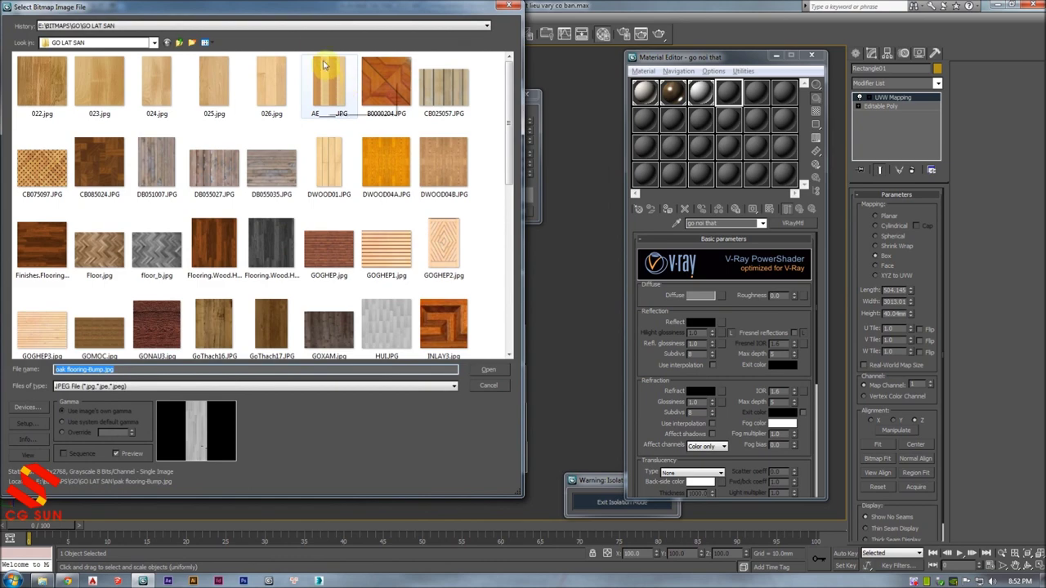
# - Browse up to the GO texture folder and preview a wood texture full-screen
pyautogui.moveTo(321, 10); pyautogui.dragTo(547, 42)
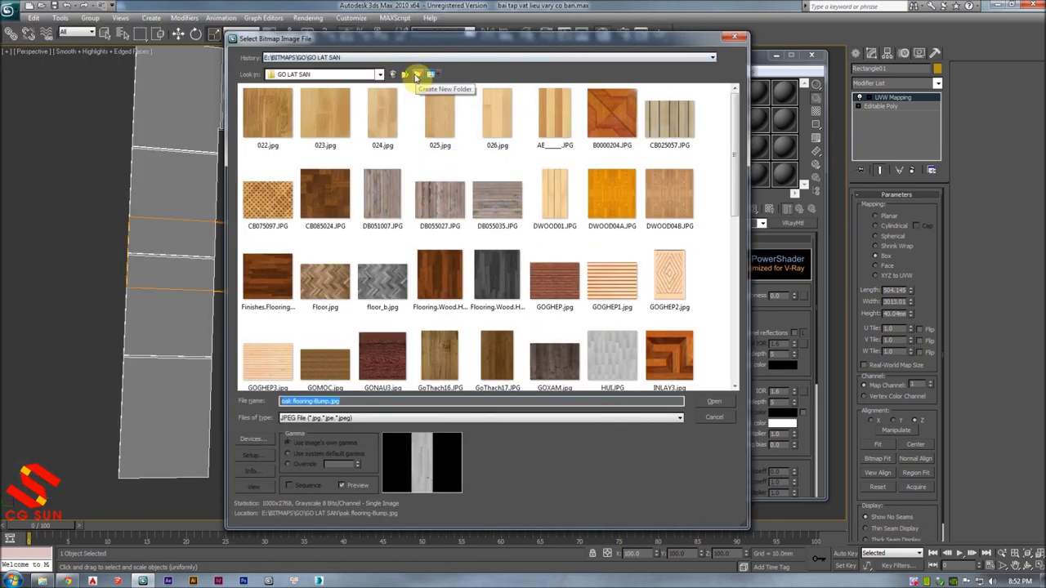
pyautogui.click(406, 76)
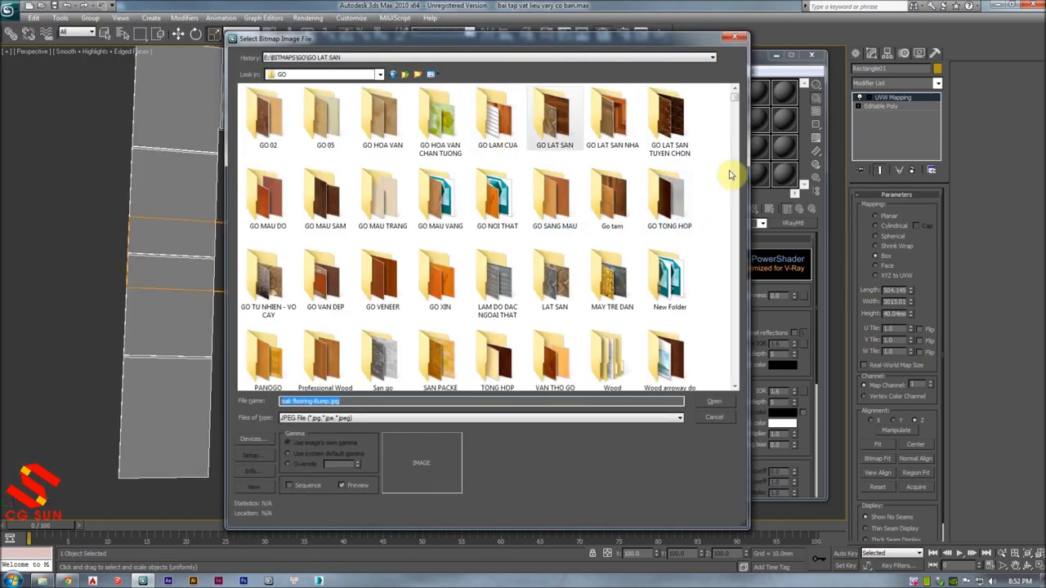
pyautogui.moveTo(733, 100); pyautogui.dragTo(735, 106)
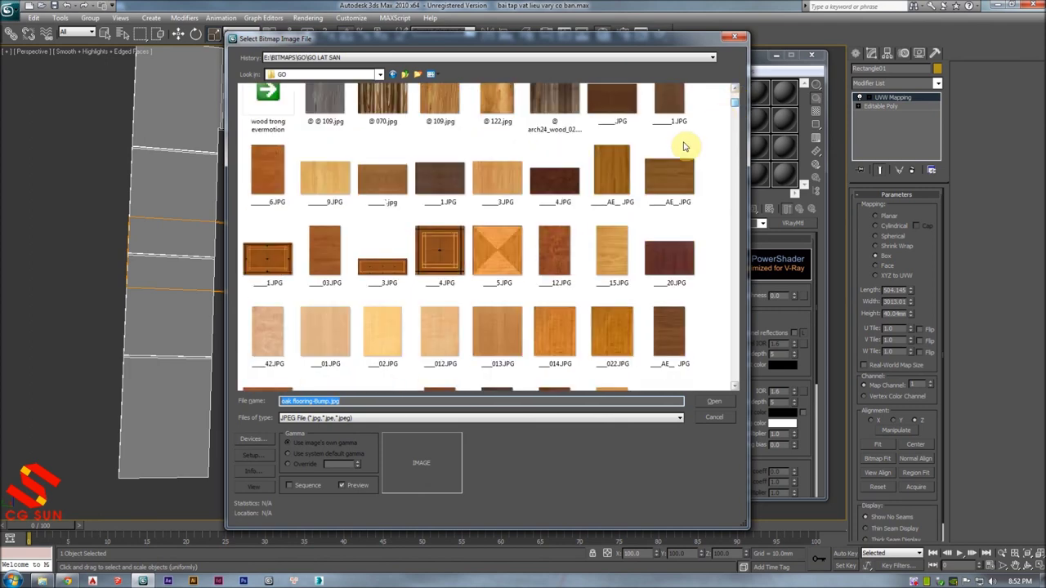
pyautogui.click(497, 176)
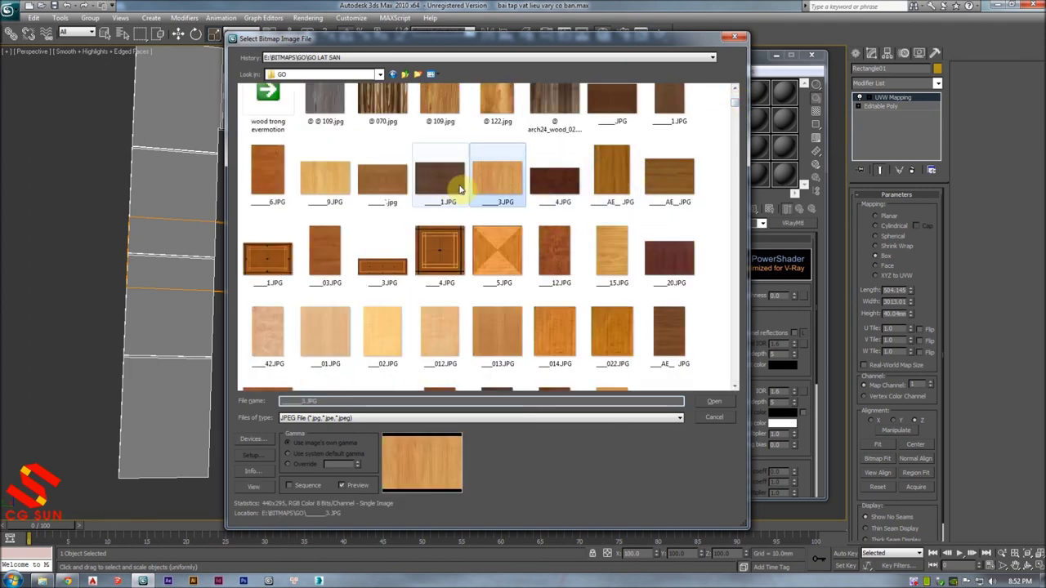
pyautogui.rightClick(374, 169)
pyautogui.click(396, 190)
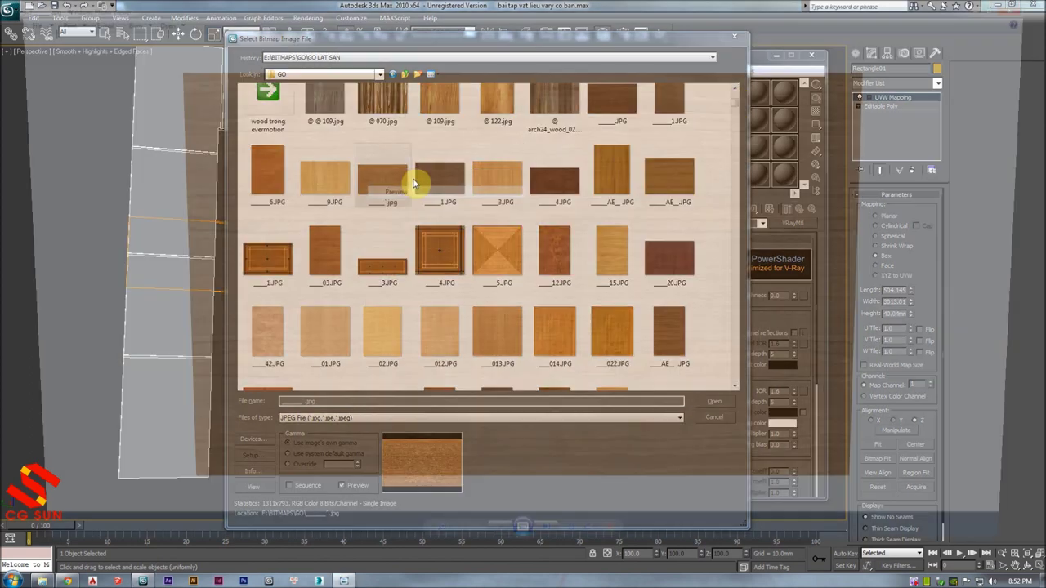
# - Close that preview and view the brown wood-grain JPG in Windows Photo Viewer instead
pyautogui.click(1034, 6)
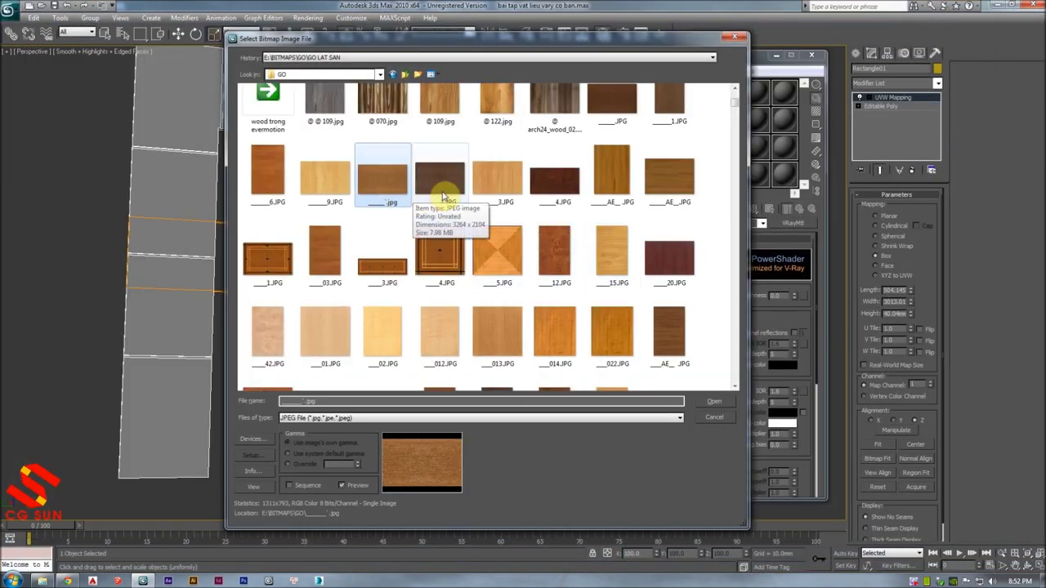
pyautogui.rightClick(380, 190)
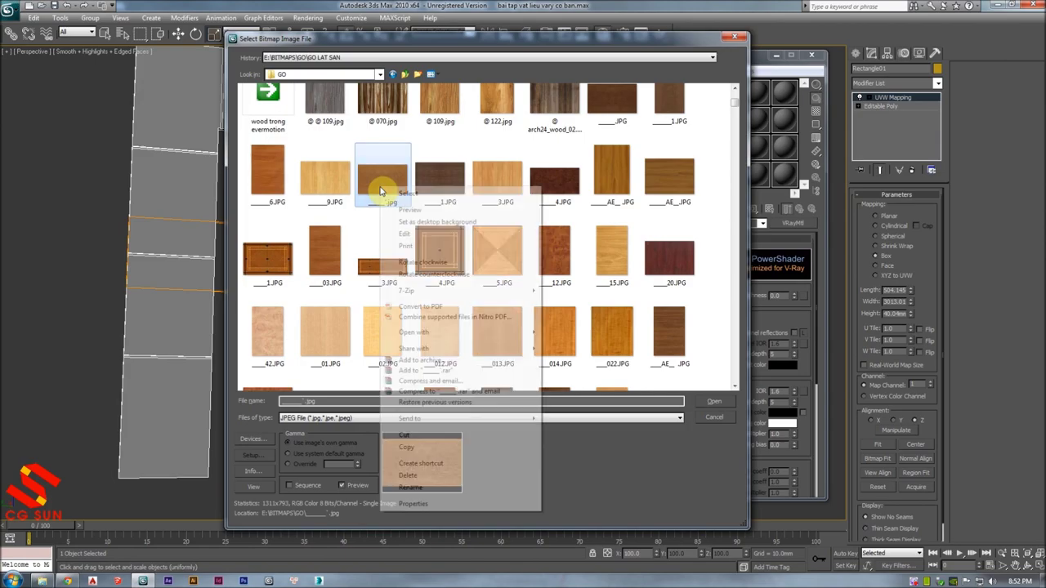
pyautogui.click(406, 209)
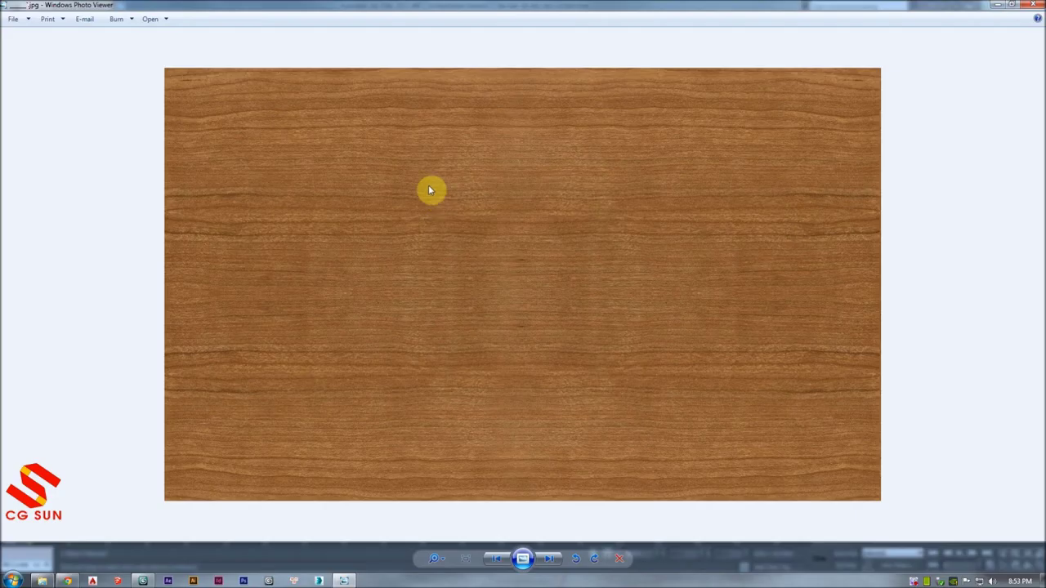
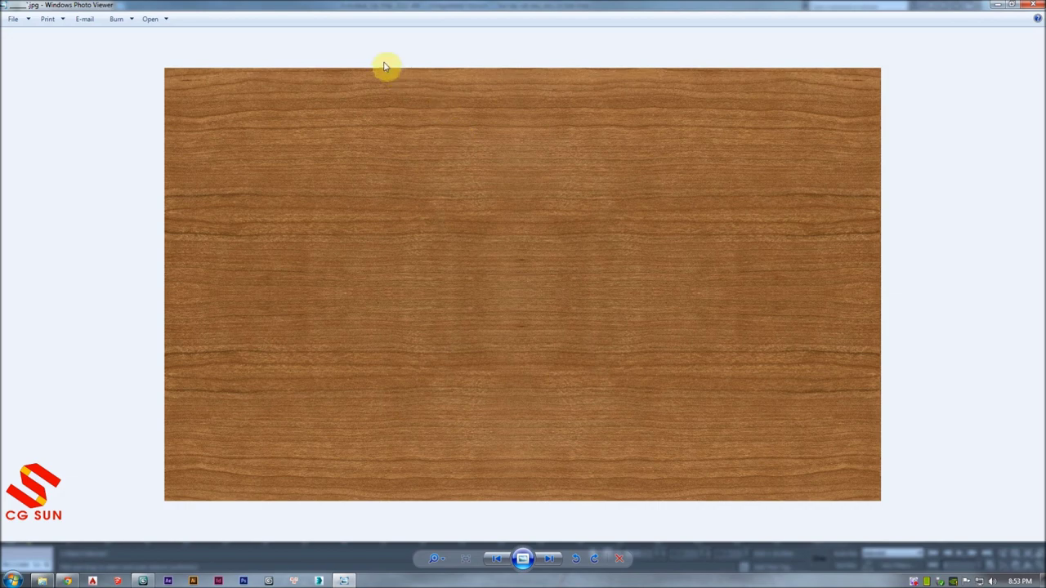
# - Close the full-size wood grain preview in Windows Photo Viewer
pyautogui.click(1027, 4)
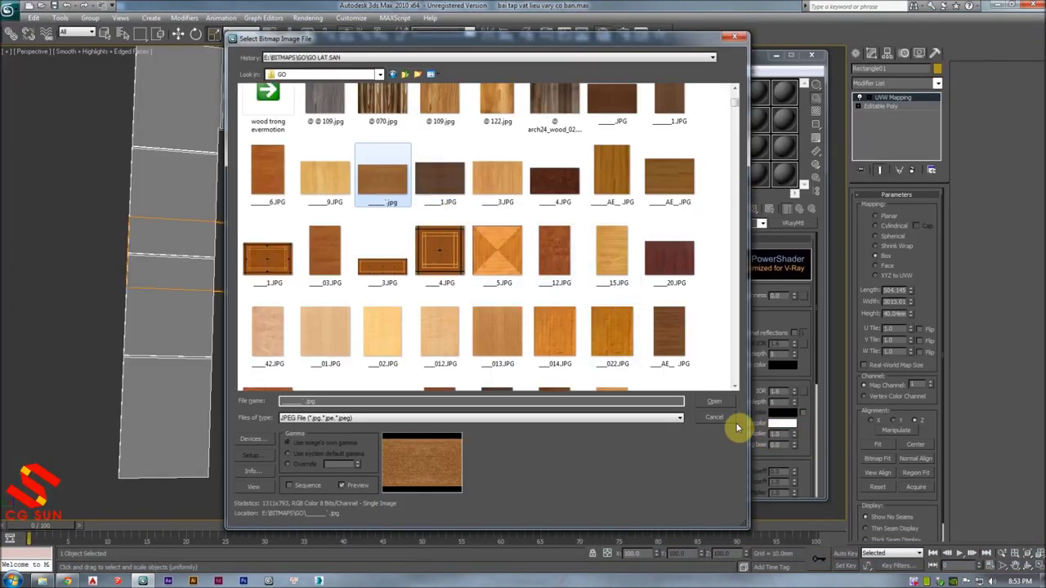
# - Load the chosen wood image as the diffuse bitmap and show it on the door frame in the viewport
pyautogui.click(717, 404)
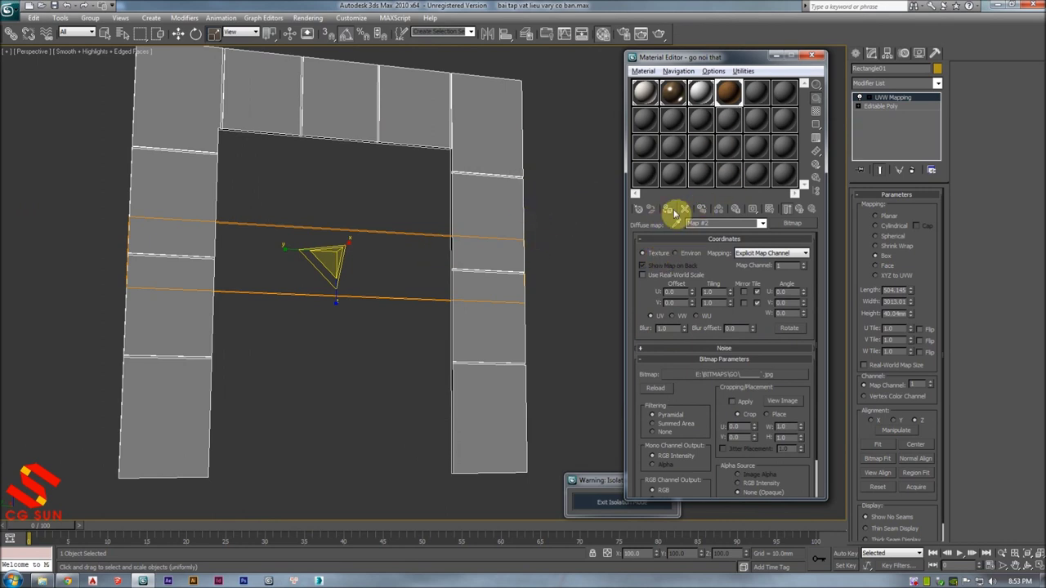
pyautogui.click(752, 209)
pyautogui.moveTo(507, 155)
pyautogui.keyDown('alt'); pyautogui.mouseDown(button='middle')
pyautogui.moveTo(343, 194)
pyautogui.moveTo(373, 145)
pyautogui.mouseUp(button='middle'); pyautogui.keyUp('alt')
pyautogui.scroll(3, 344, 193)
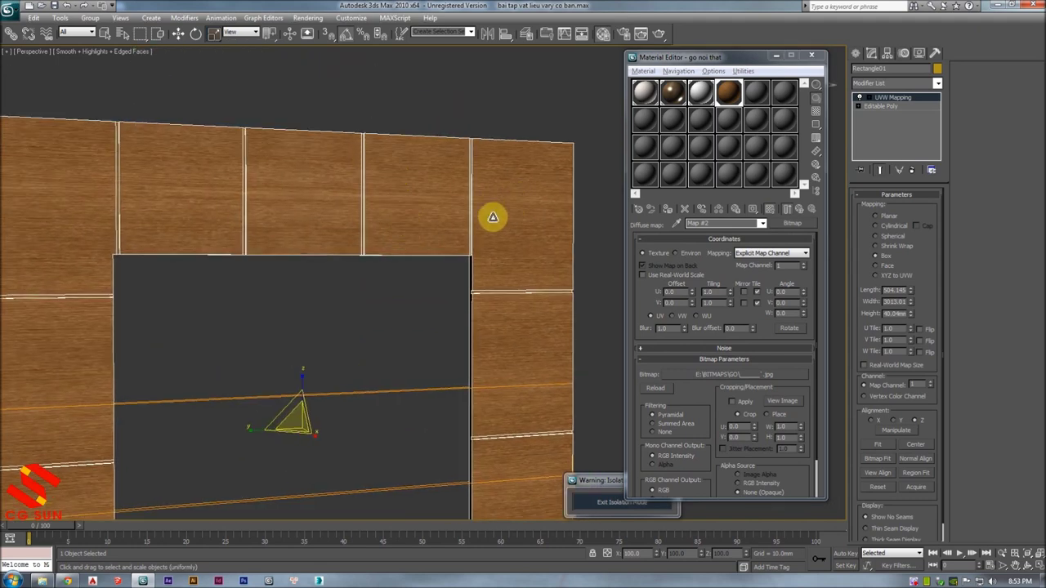
pyautogui.keyDown('alt'); pyautogui.moveTo(493, 217); pyautogui.dragTo(479, 203, button='middle'); pyautogui.keyUp('alt')
pyautogui.scroll(-3, 490, 203)
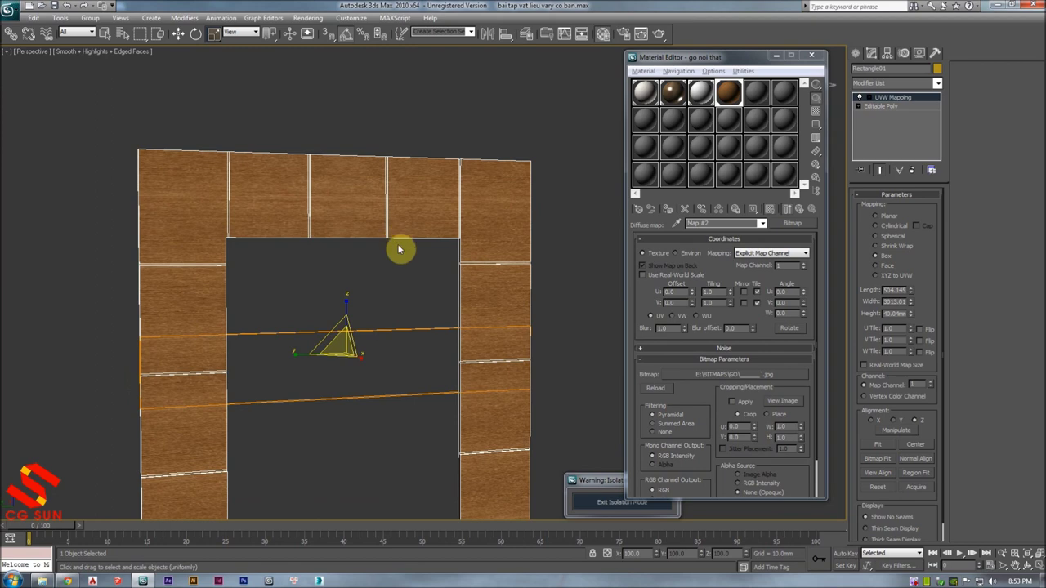
pyautogui.keyDown('alt'); pyautogui.moveTo(399, 250); pyautogui.dragTo(417, 245, button='middle'); pyautogui.keyUp('alt')
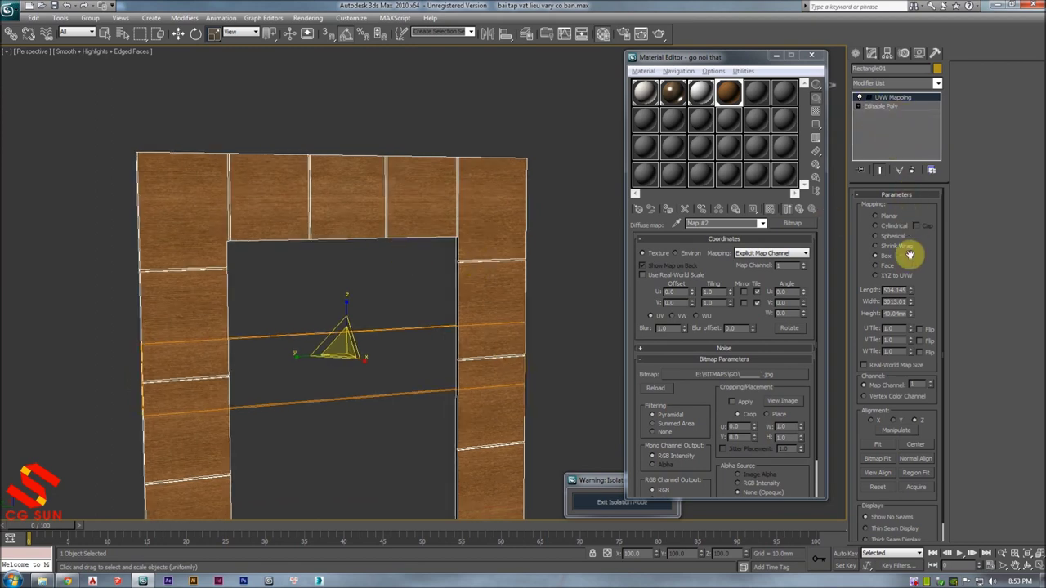
# - Nudge the UVW mapping length down and inspect the wood door column from several angles
pyautogui.scroll(-1, 916, 270)
pyautogui.moveTo(913, 276); pyautogui.dragTo(919, 301)
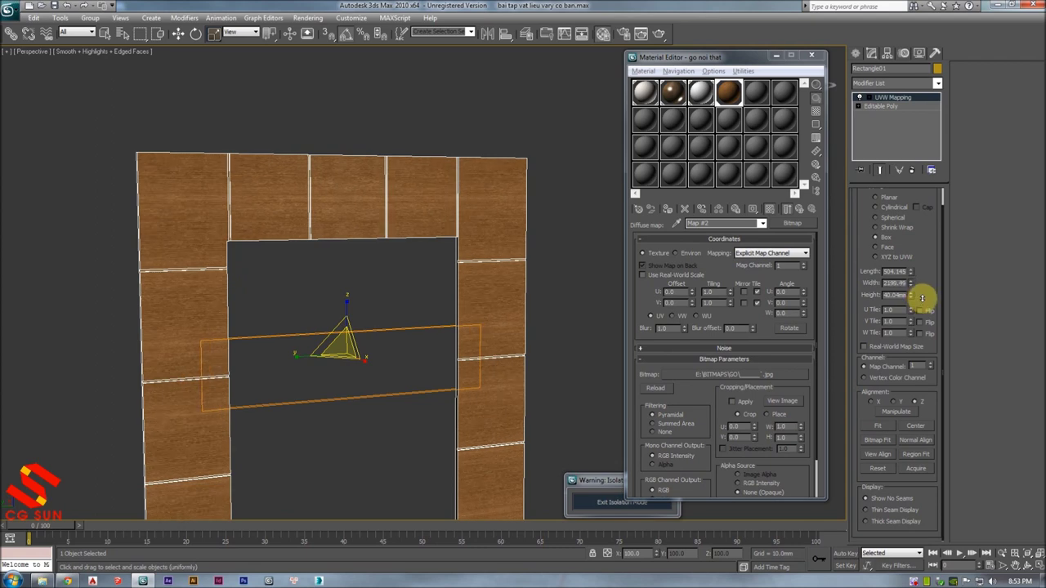
pyautogui.scroll(-1, 731, 346)
pyautogui.scroll(3, 498, 257)
pyautogui.scroll(3, 388, 226)
pyautogui.moveTo(264, 168); pyautogui.dragTo(278, 208, button='middle')
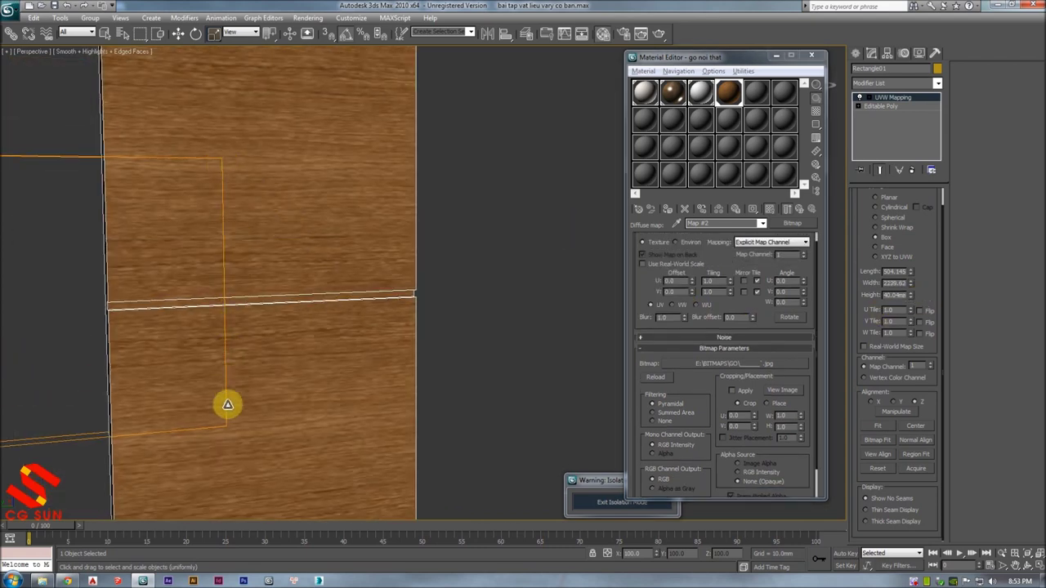
pyautogui.moveTo(218, 167); pyautogui.dragTo(254, 163, button='middle')
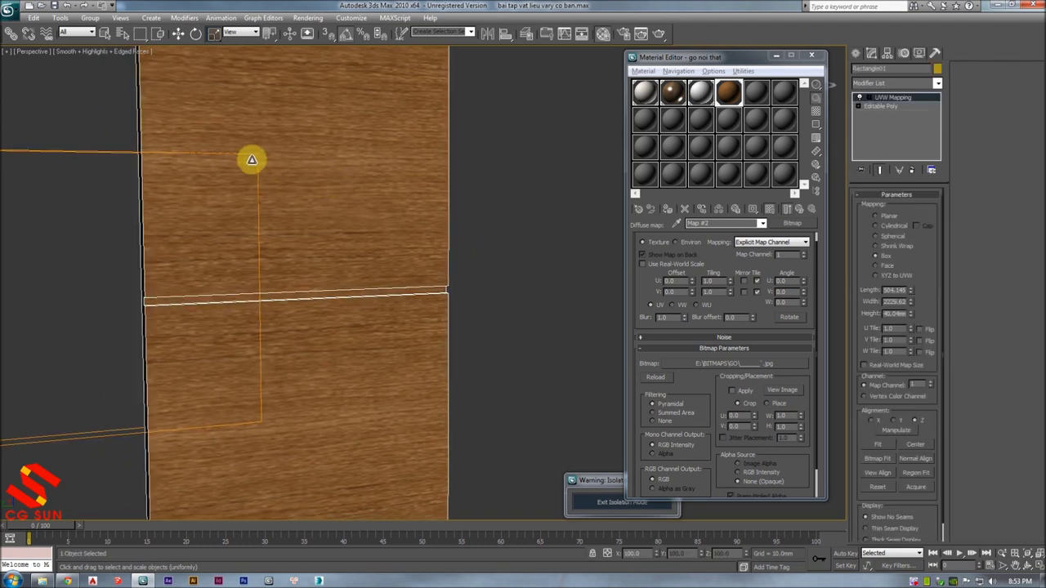
pyautogui.keyDown('alt'); pyautogui.moveTo(234, 215); pyautogui.dragTo(457, 245, button='middle'); pyautogui.keyUp('alt')
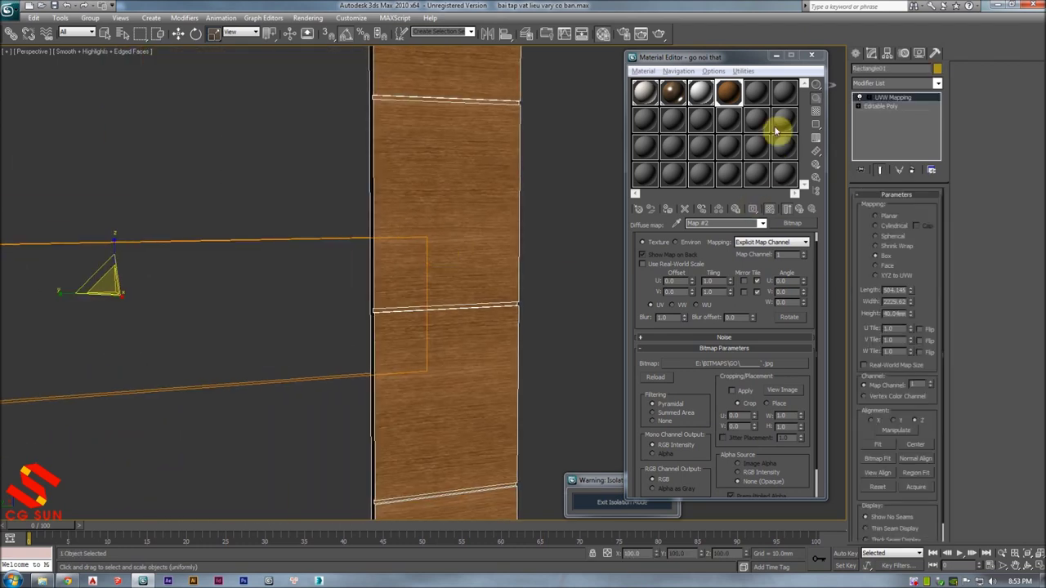
# - Enter 1000 mm for the box mapping's Length, Width and Height
pyautogui.click(722, 372)
pyautogui.moveTo(817, 76); pyautogui.dragTo(369, 5)
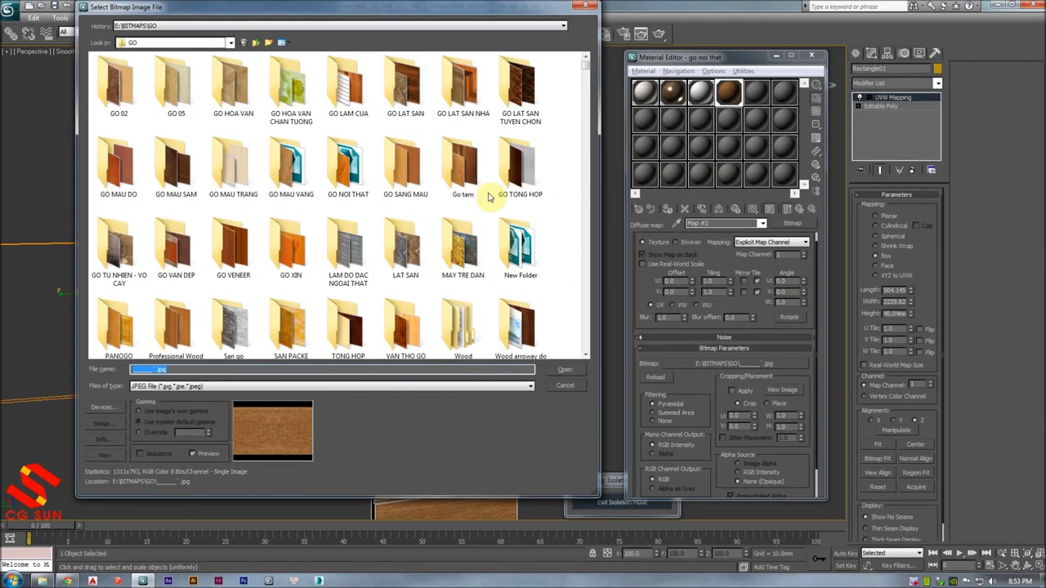
pyautogui.moveTo(585, 63); pyautogui.dragTo(588, 79)
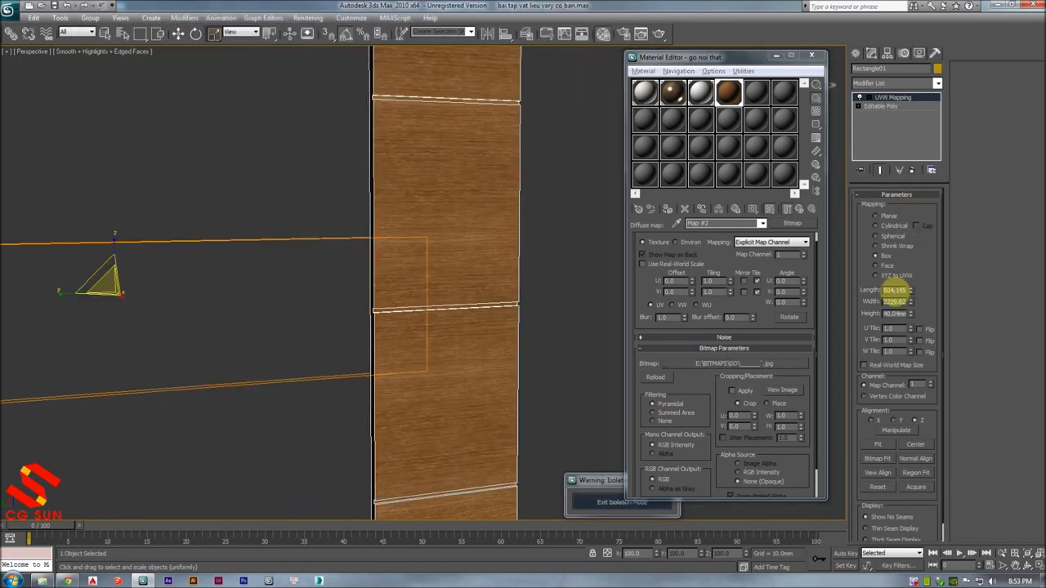
pyautogui.press('Tab')
pyautogui.write('1')
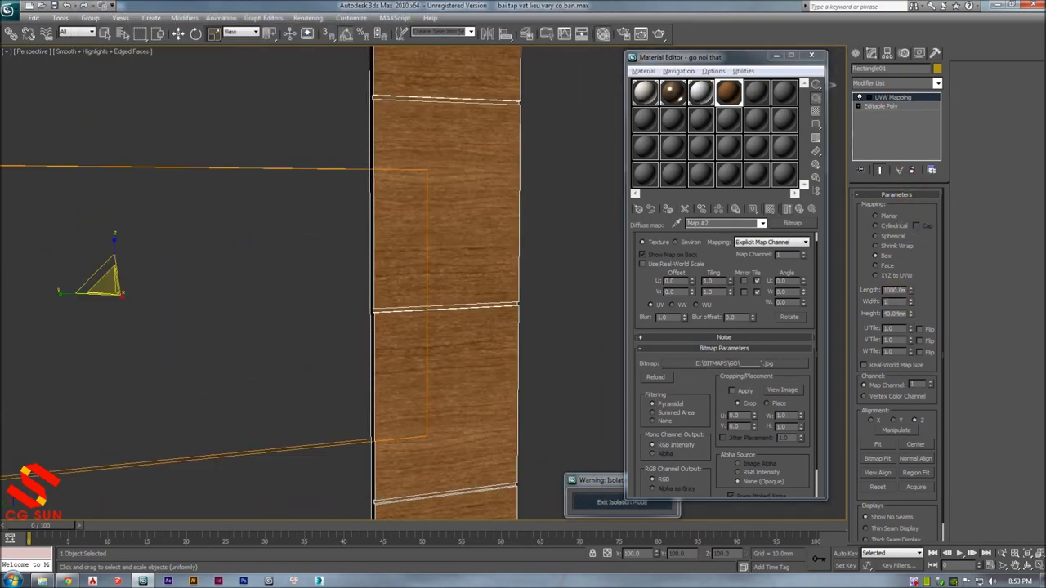
pyautogui.press('Tab')
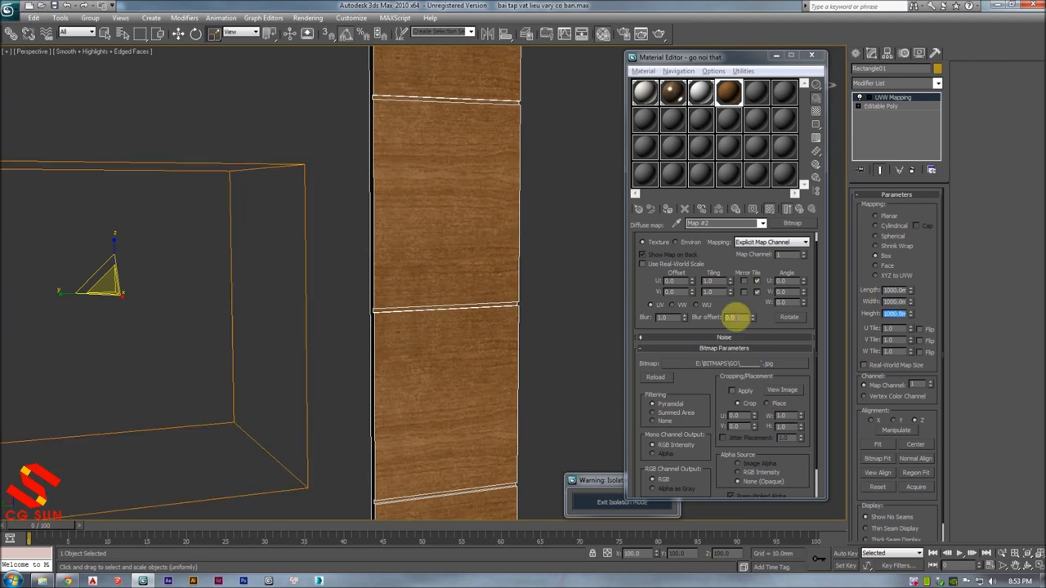
pyautogui.scroll(-5, 399, 293)
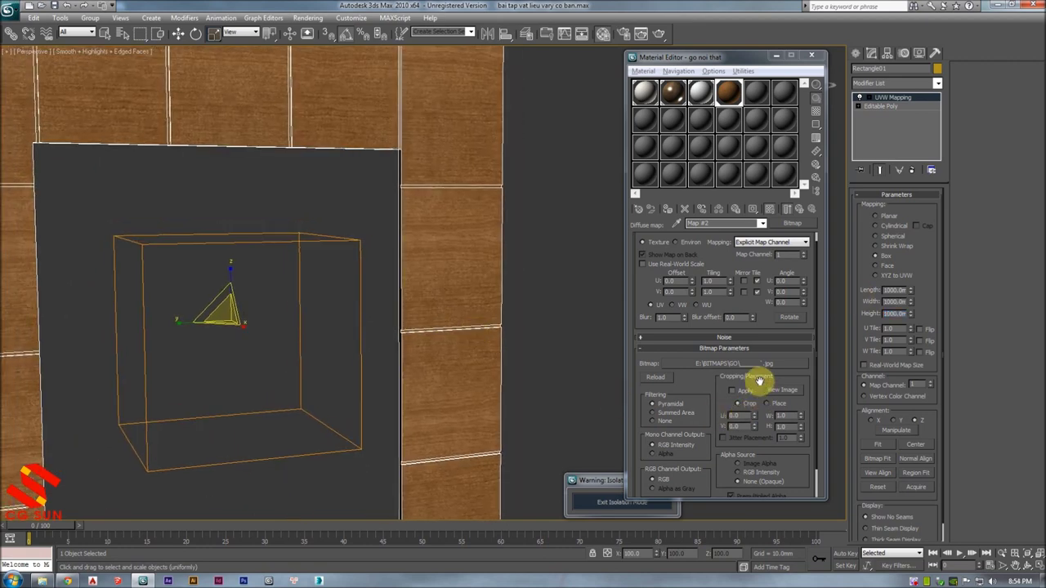
# - Load the darker reddish wood image AE_08.JPG as the diffuse bitmap and inspect the arch
pyautogui.click(752, 363)
pyautogui.moveTo(588, 63); pyautogui.dragTo(586, 76)
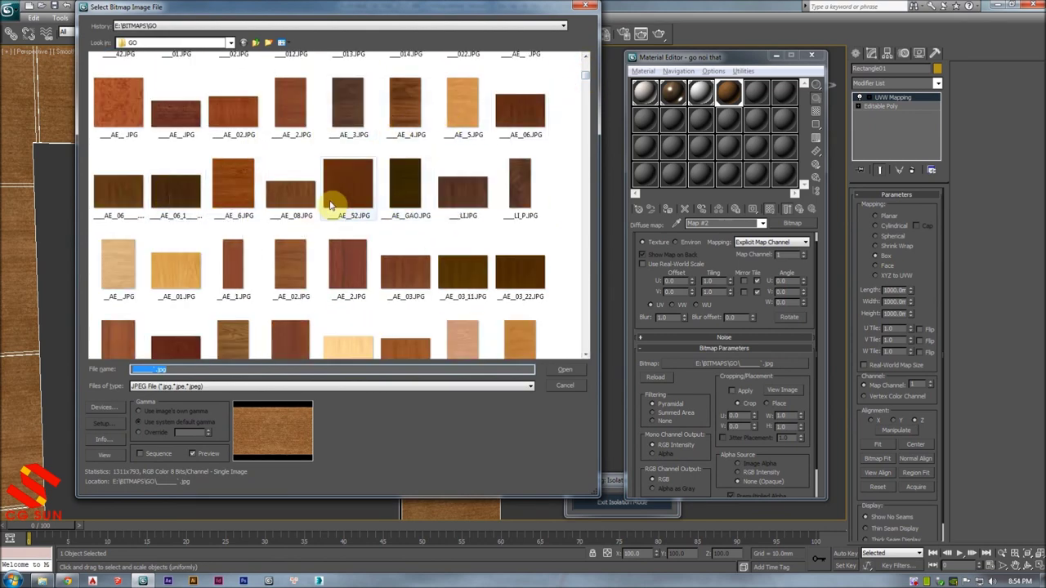
pyautogui.doubleClick(299, 194)
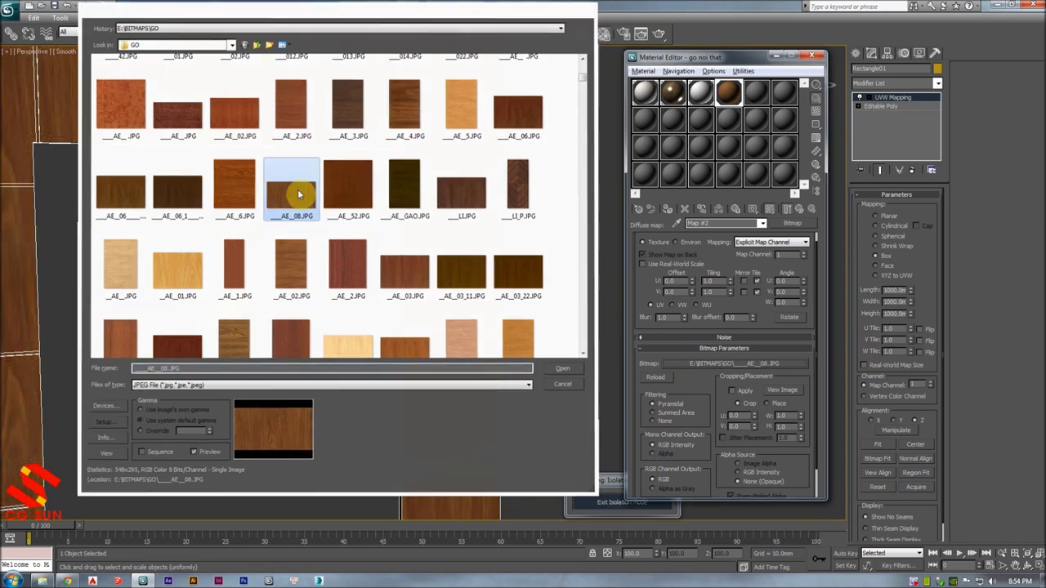
pyautogui.scroll(2, 368, 220)
pyautogui.scroll(2, 458, 242)
pyautogui.scroll(3, 425, 241)
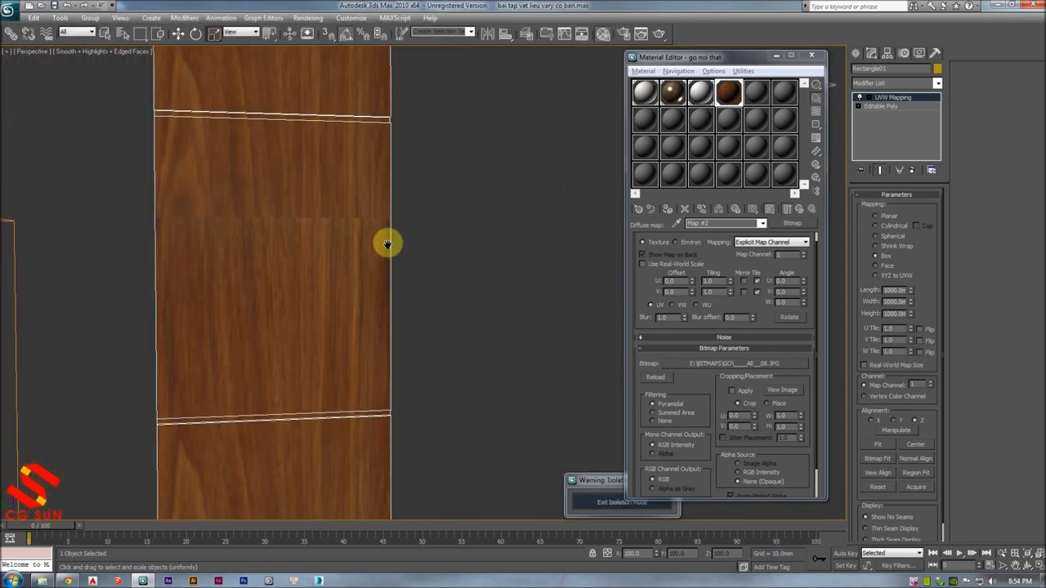
pyautogui.scroll(1, 335, 236)
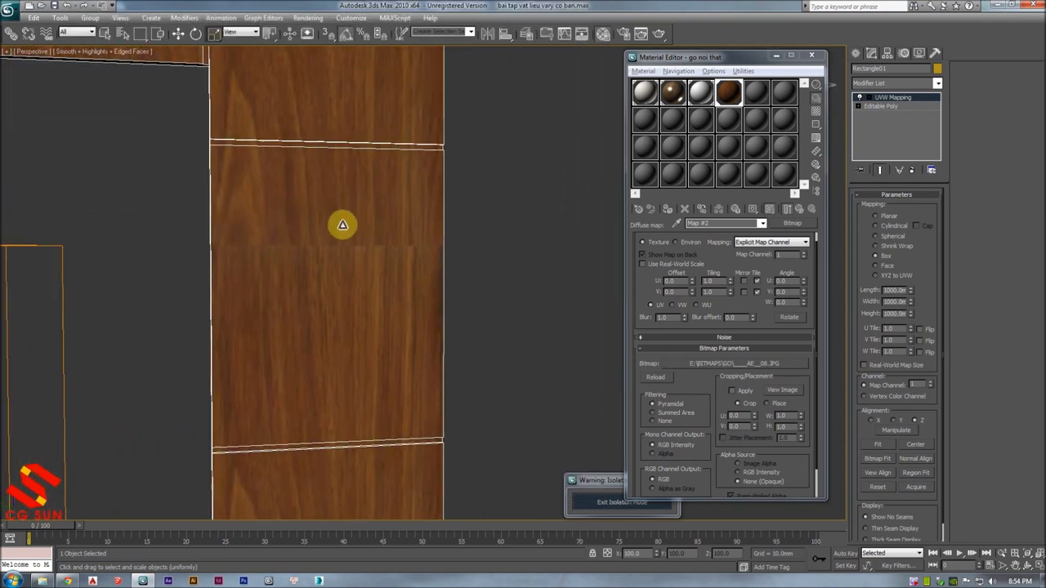
pyautogui.scroll(-3, 327, 245)
pyautogui.scroll(-2, 413, 251)
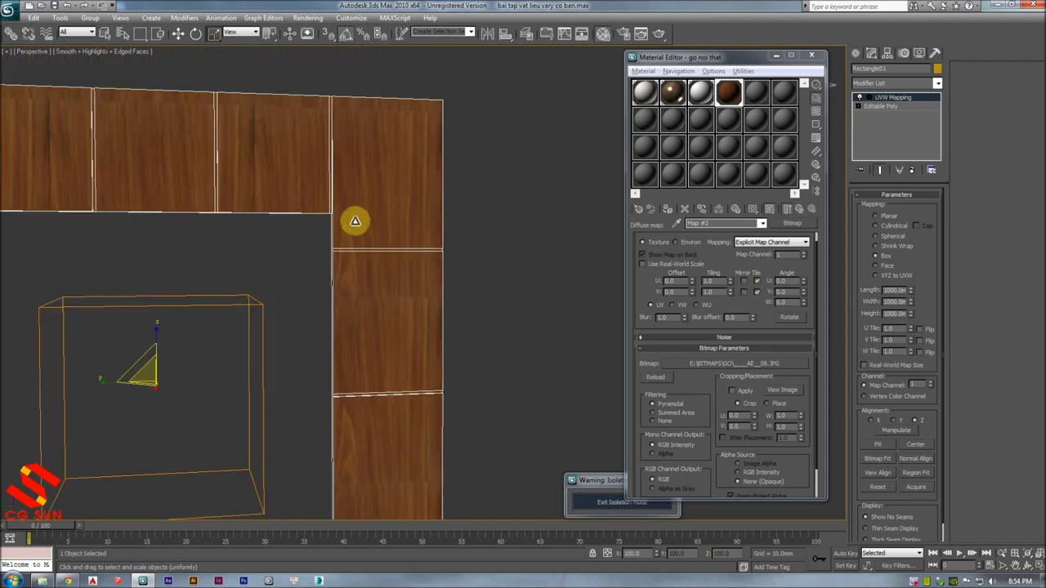
pyautogui.scroll(-2, 357, 194)
pyautogui.moveTo(401, 150); pyautogui.dragTo(268, 171, button='middle')
pyautogui.scroll(2, 268, 171)
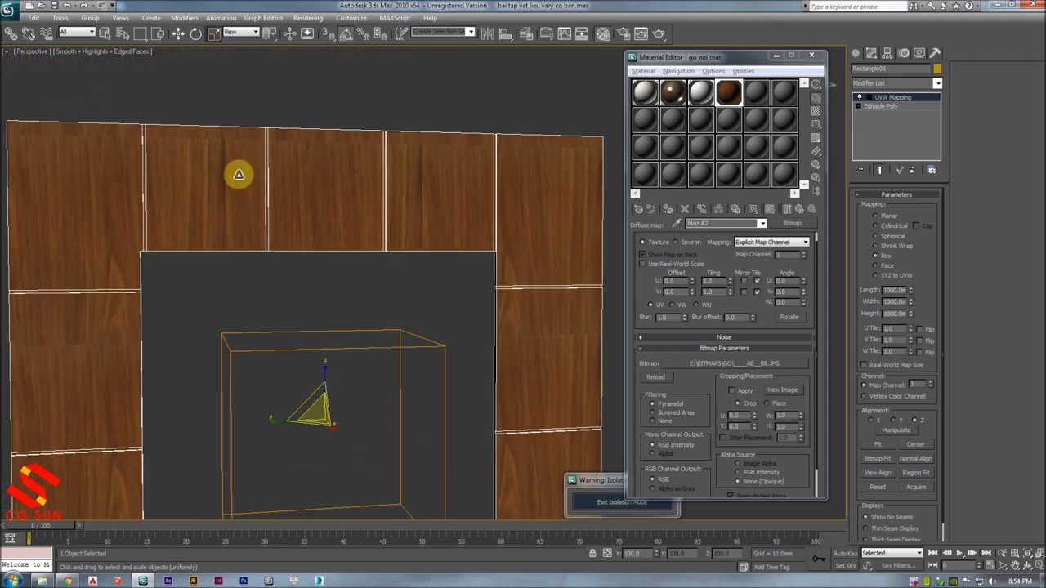
pyautogui.keyDown('alt'); pyautogui.moveTo(387, 121); pyautogui.dragTo(360, 129, button='middle'); pyautogui.keyUp('alt')
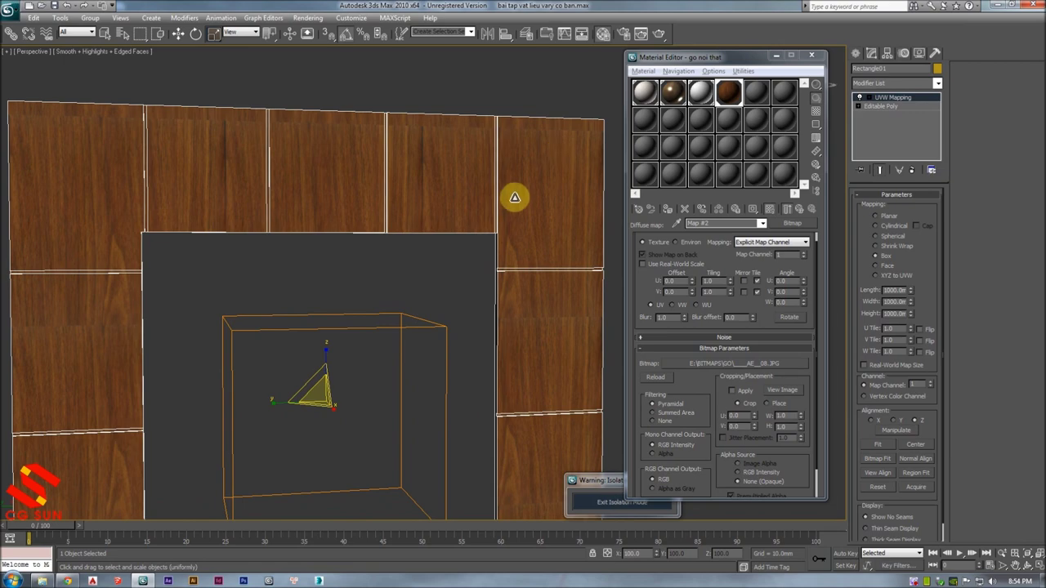
pyautogui.scroll(-2, 387, 189)
pyautogui.scroll(-2, 387, 189)
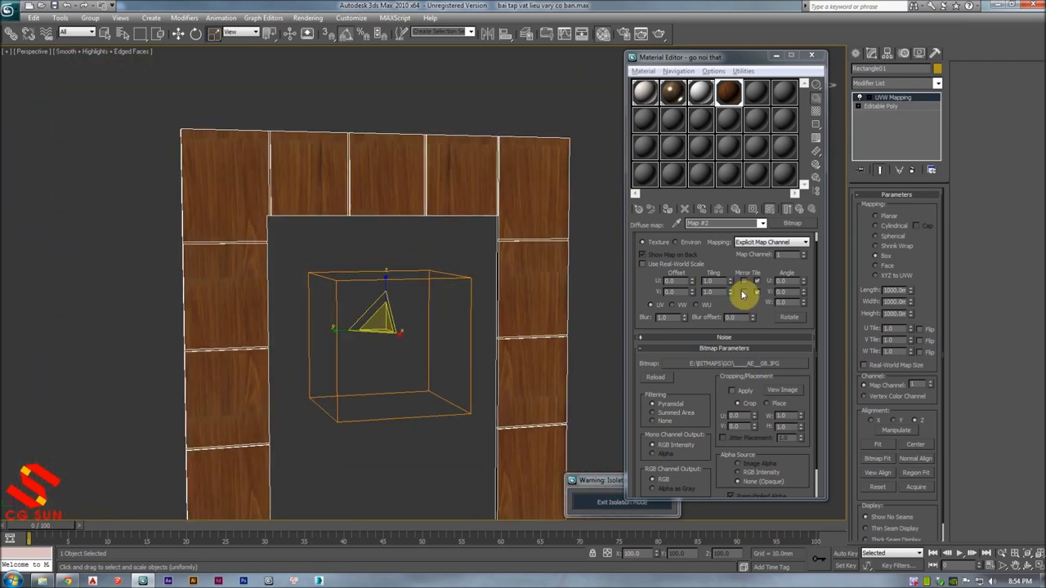
# - Switch the diffuse bitmap back to the lighter wood image and deselect the door frame
pyautogui.click(759, 365)
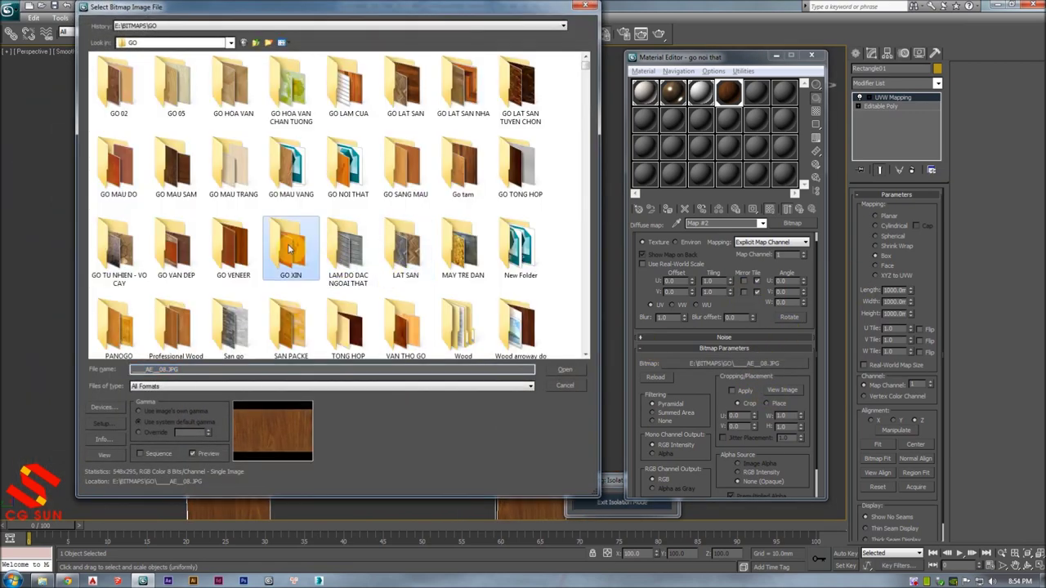
pyautogui.scroll(-2, 289, 264)
pyautogui.doubleClick(289, 262)
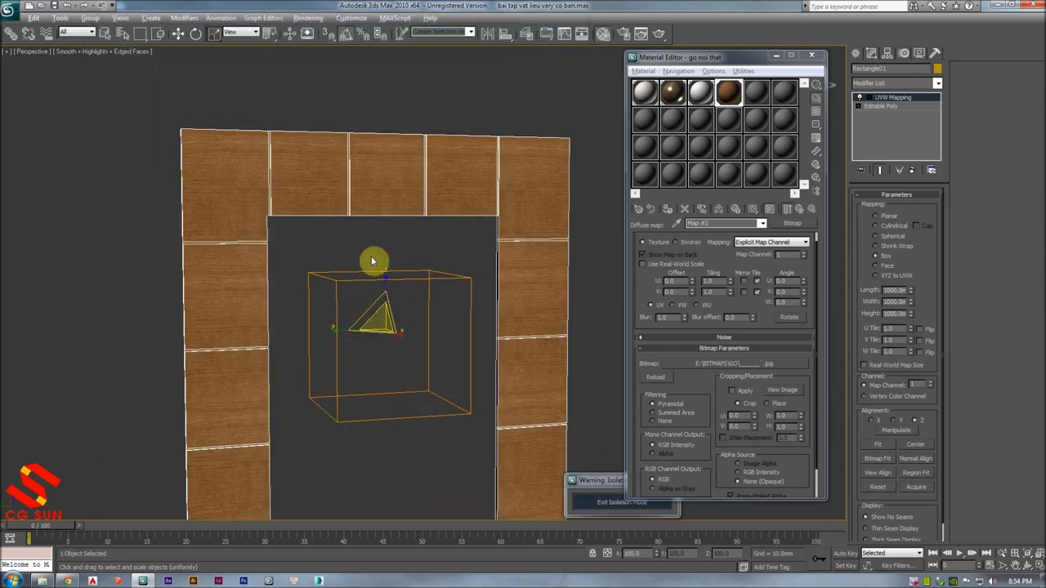
pyautogui.click(374, 265)
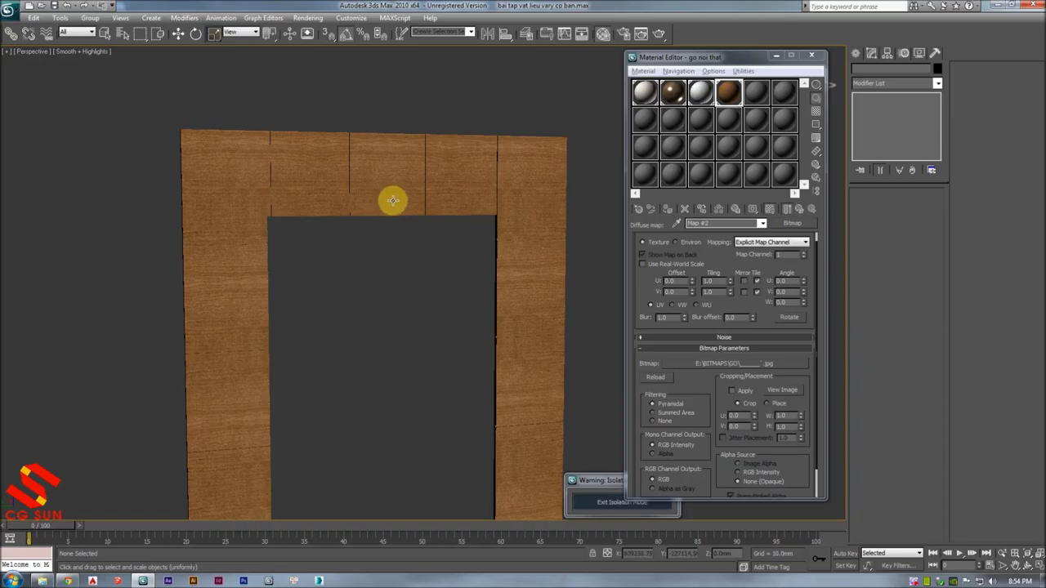
# - Reselect the door frame and set its box mapping Length, Width and Height to 700 mm
pyautogui.click(394, 205)
pyautogui.moveTo(401, 236); pyautogui.dragTo(405, 217, button='middle')
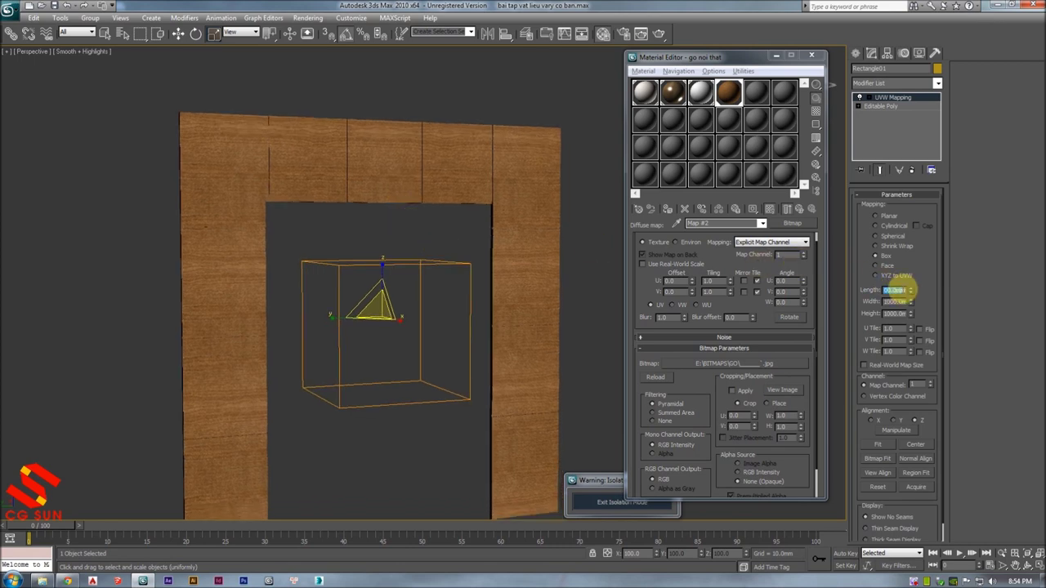
pyautogui.write('0')
pyautogui.press('Tab')
pyautogui.write('700')
pyautogui.press('Tab')
pyautogui.write('7')
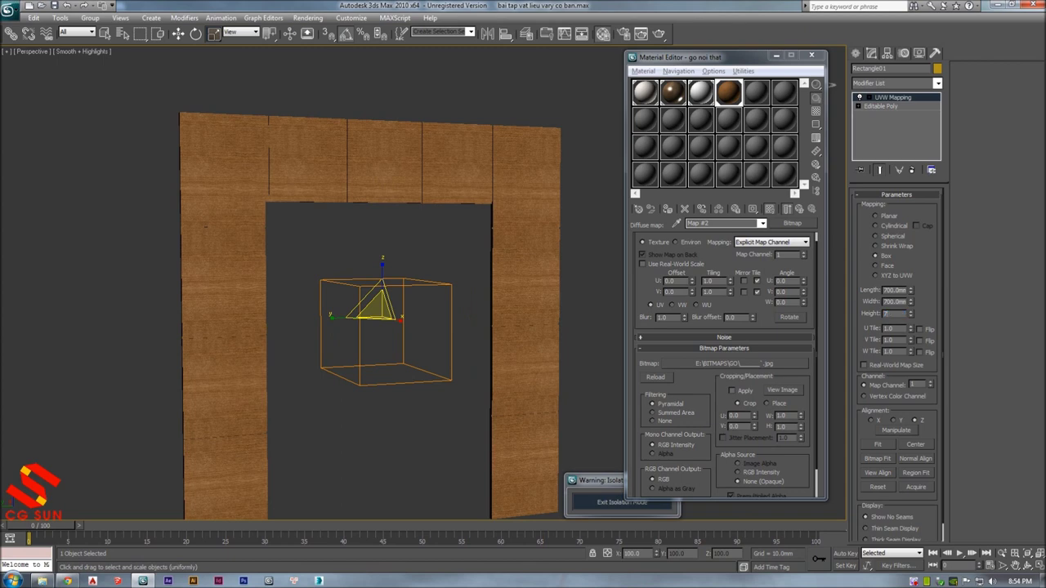
pyautogui.press('Return')
pyautogui.moveTo(494, 230)
pyautogui.keyDown('alt'); pyautogui.mouseDown(button='middle')
pyautogui.moveTo(437, 229)
pyautogui.moveTo(439, 256)
pyautogui.moveTo(449, 178)
pyautogui.mouseUp(button='middle'); pyautogui.keyUp('alt')
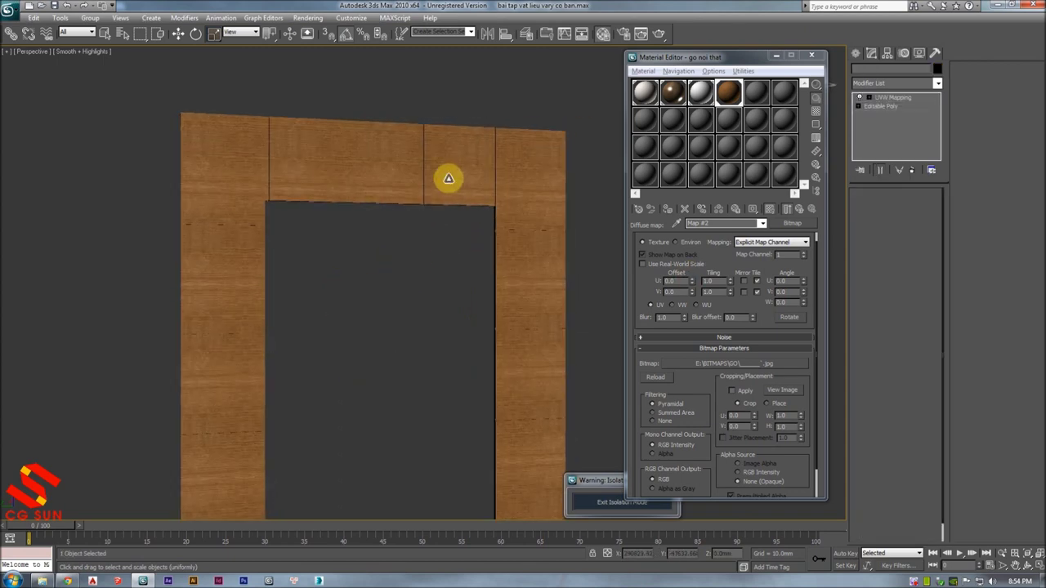
# - Set the wood material's reflection colour to dark grey (value 30)
pyautogui.click(800, 210)
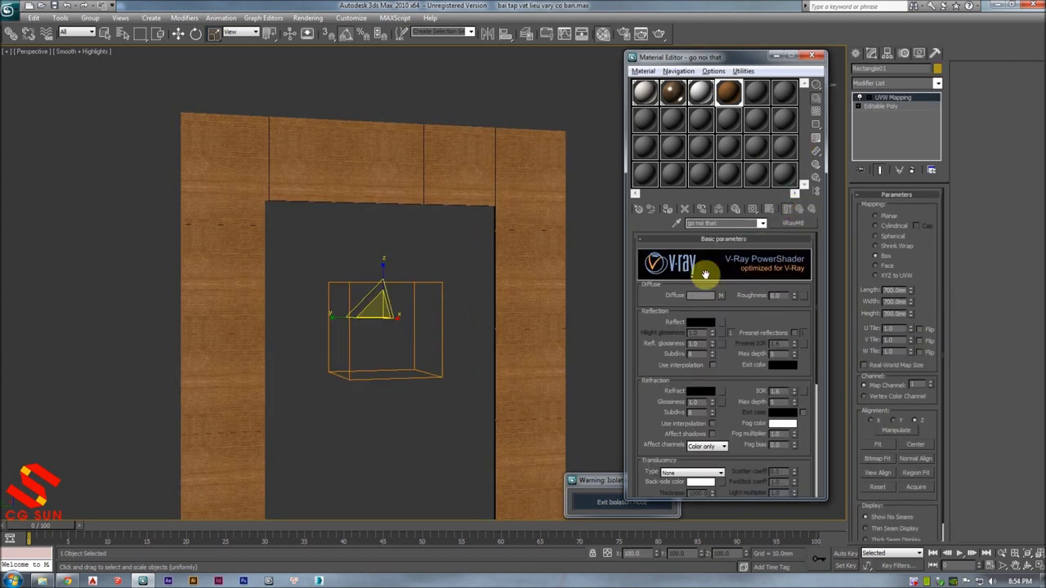
pyautogui.click(709, 326)
pyautogui.doubleClick(513, 173)
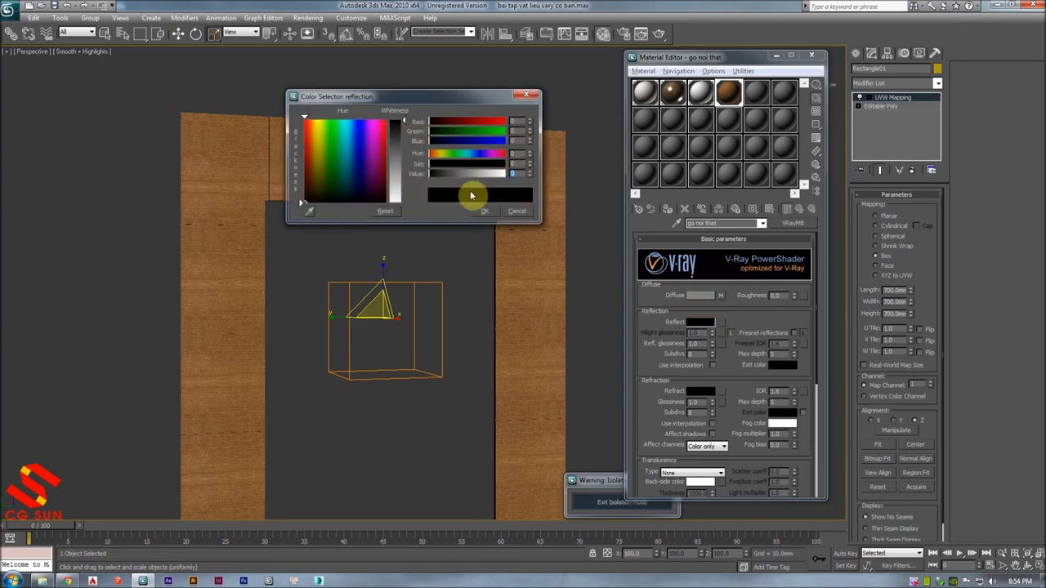
pyautogui.press('Return')
pyautogui.click(482, 214)
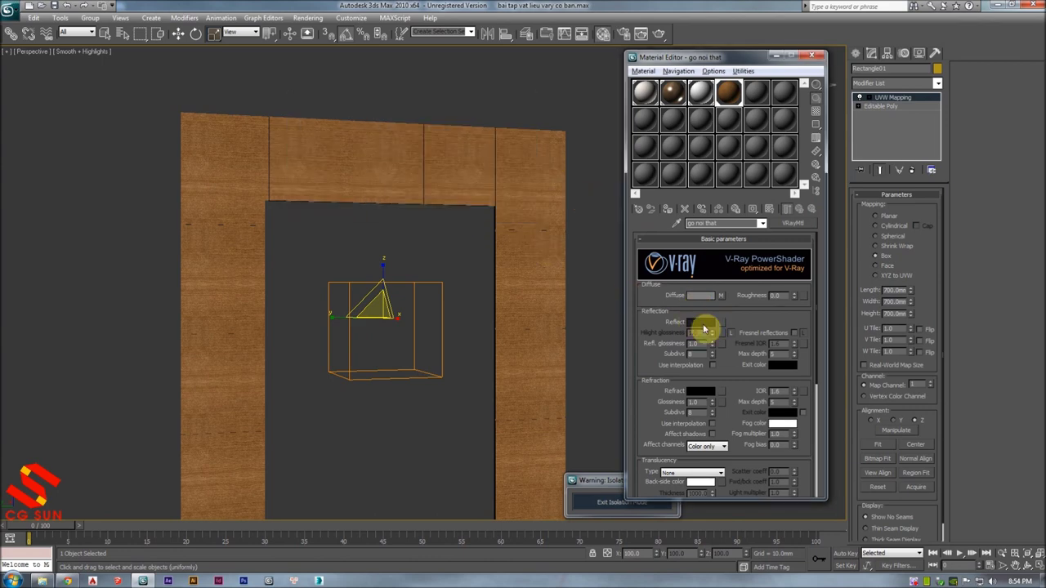
# - Lower the reflection glossiness to 0.65 after checking the reference living-room photo
pyautogui.doubleClick(693, 343)
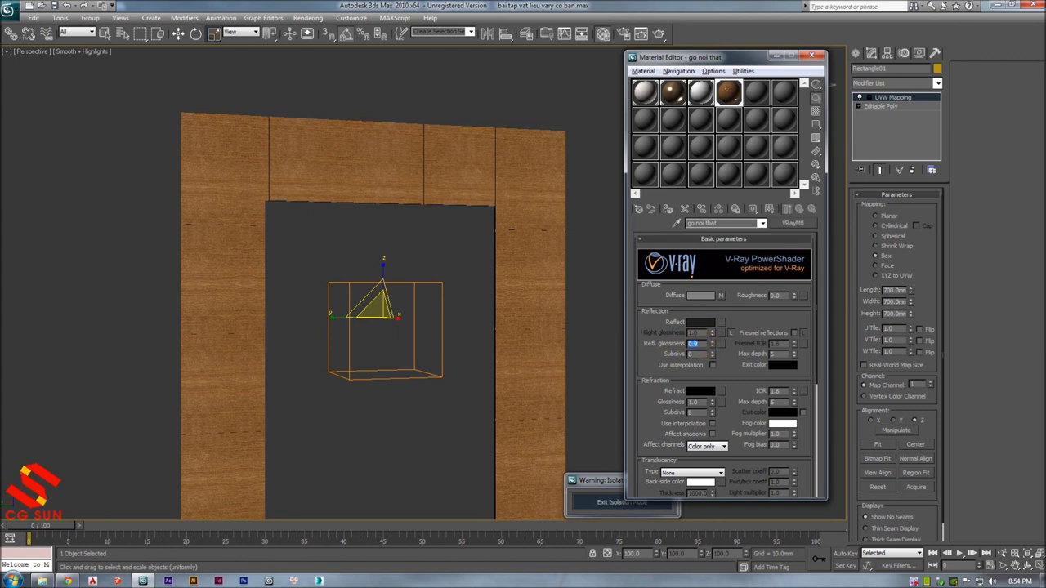
pyautogui.hotkey('alt', 'Tab')
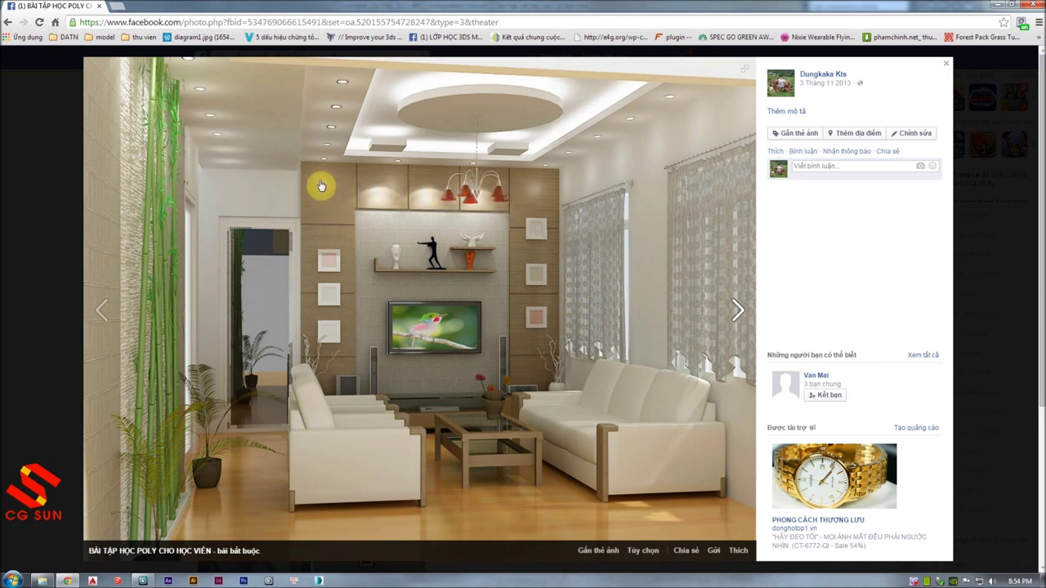
pyautogui.hotkey('alt', 'Tab')
pyautogui.click(695, 343)
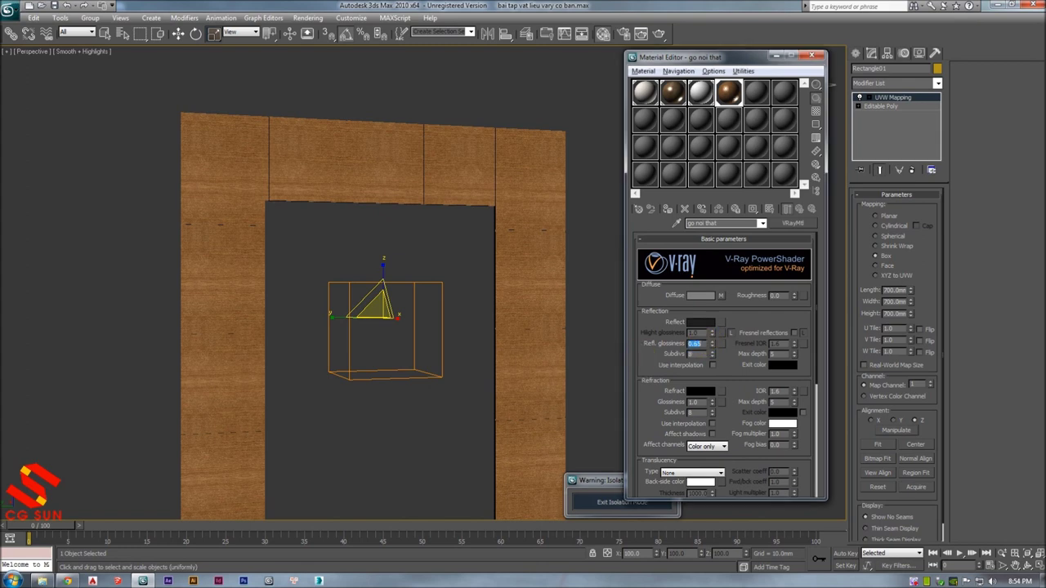
# - Set Refl. glossiness 0.65 and reflection Subdivs 16, checking the magnified material preview
pyautogui.doubleClick(730, 93)
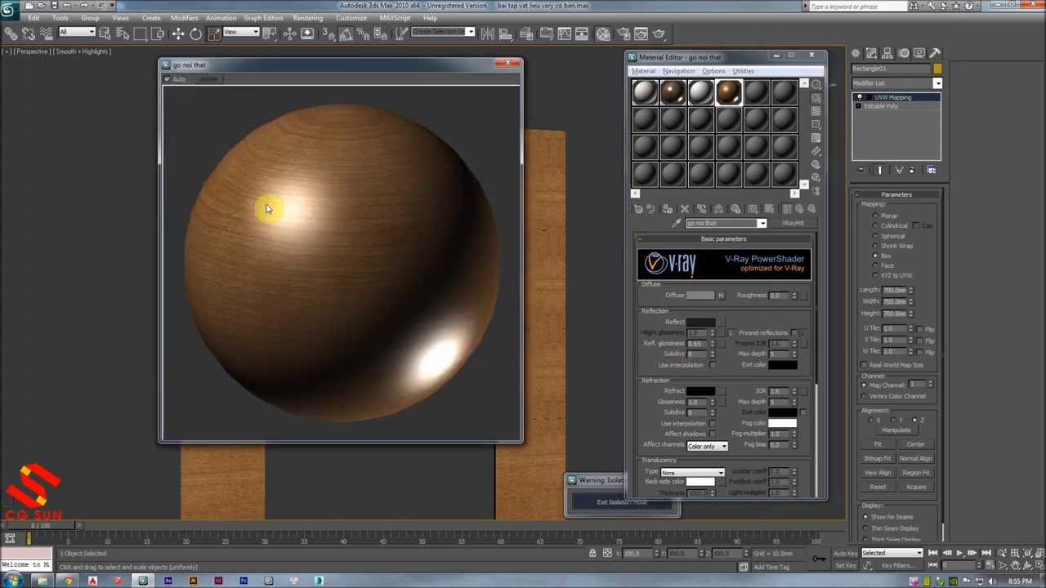
pyautogui.doubleClick(703, 349)
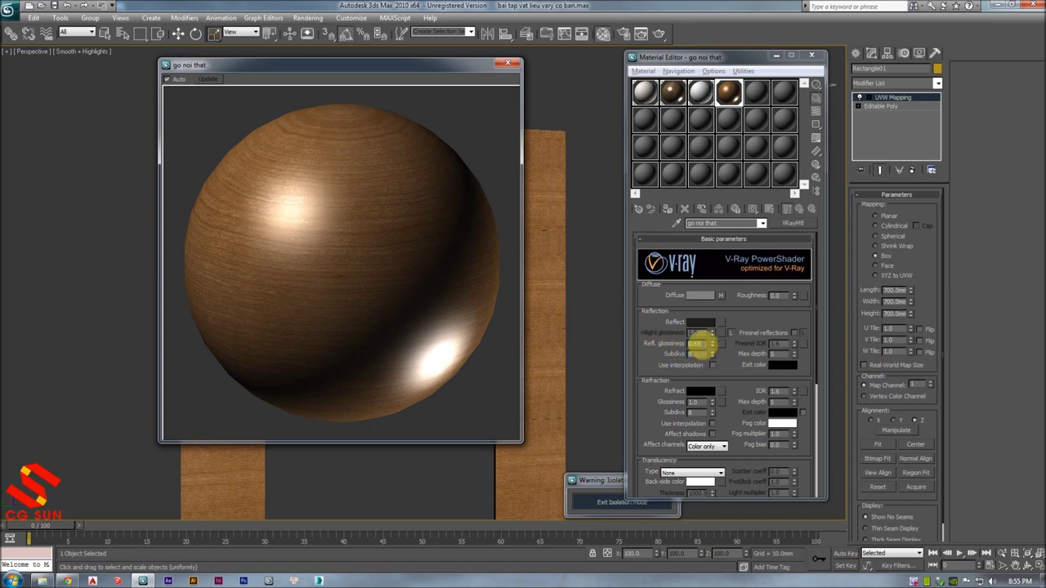
pyautogui.click(701, 343)
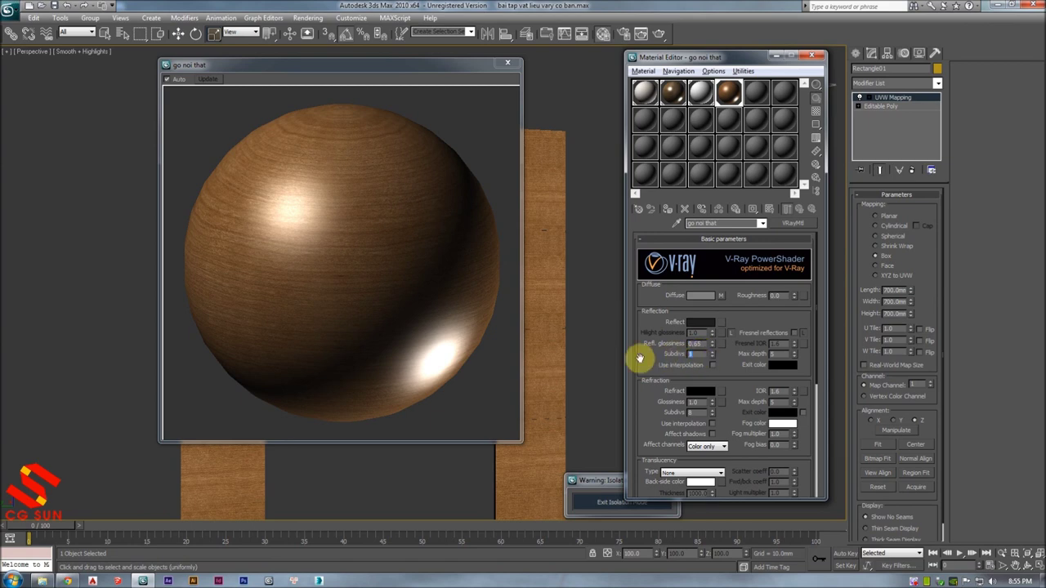
pyautogui.click(299, 209)
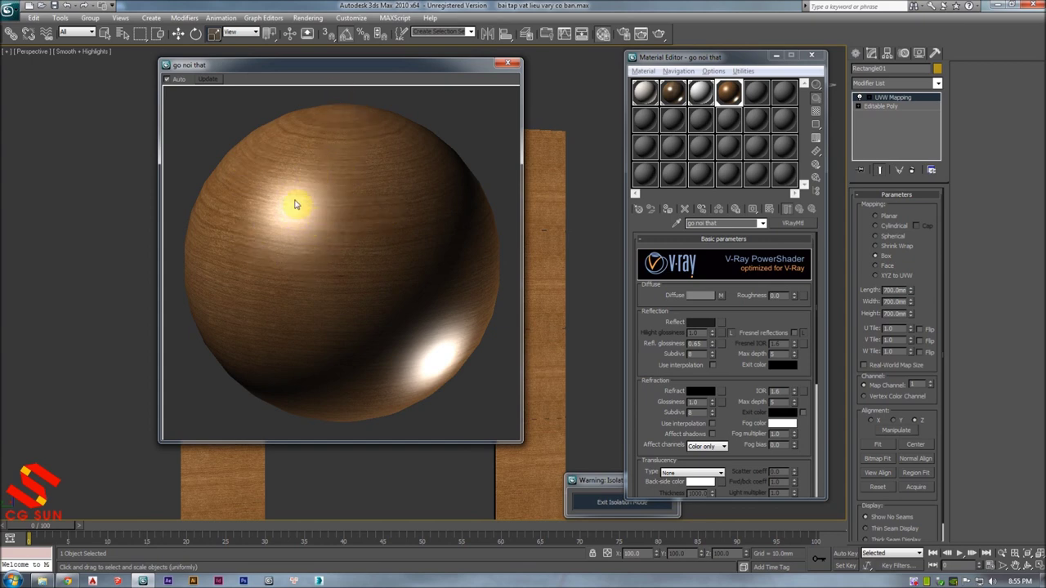
pyautogui.click(507, 62)
pyautogui.write('16')
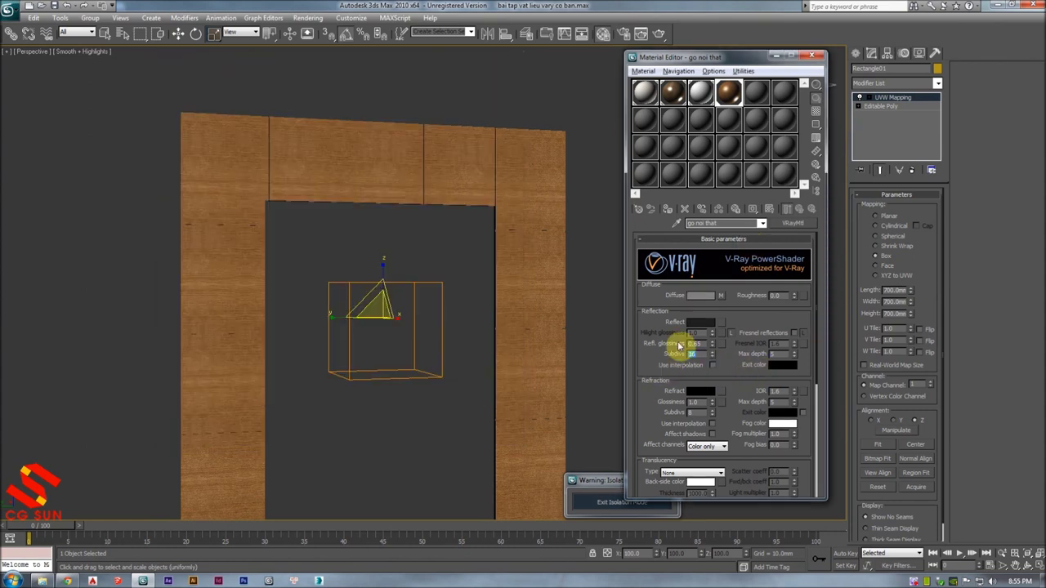
pyautogui.keyDown('alt'); pyautogui.moveTo(506, 133); pyautogui.dragTo(457, 141, button='middle'); pyautogui.keyUp('alt')
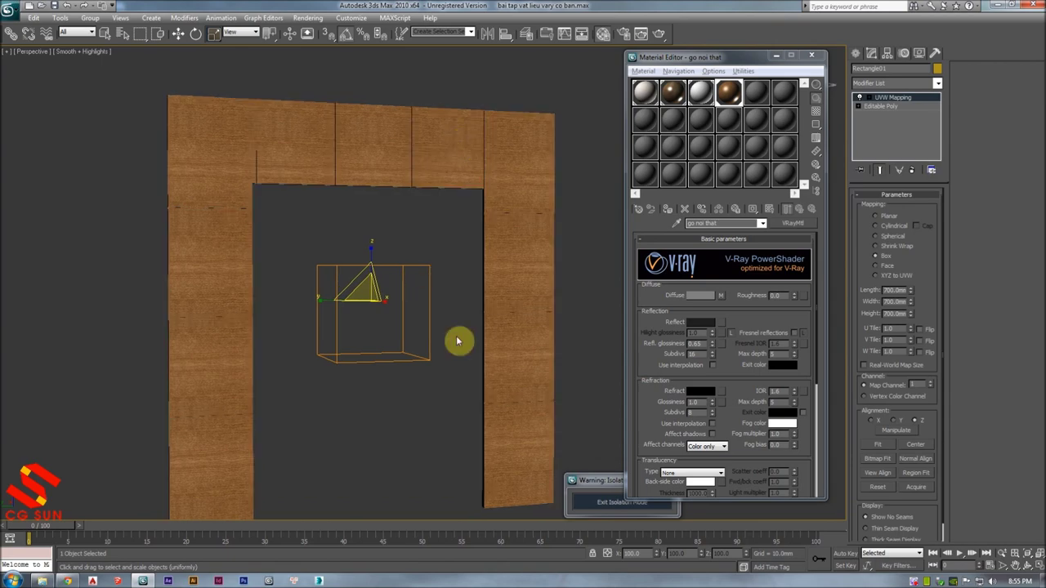
pyautogui.moveTo(596, 480); pyautogui.dragTo(435, 445)
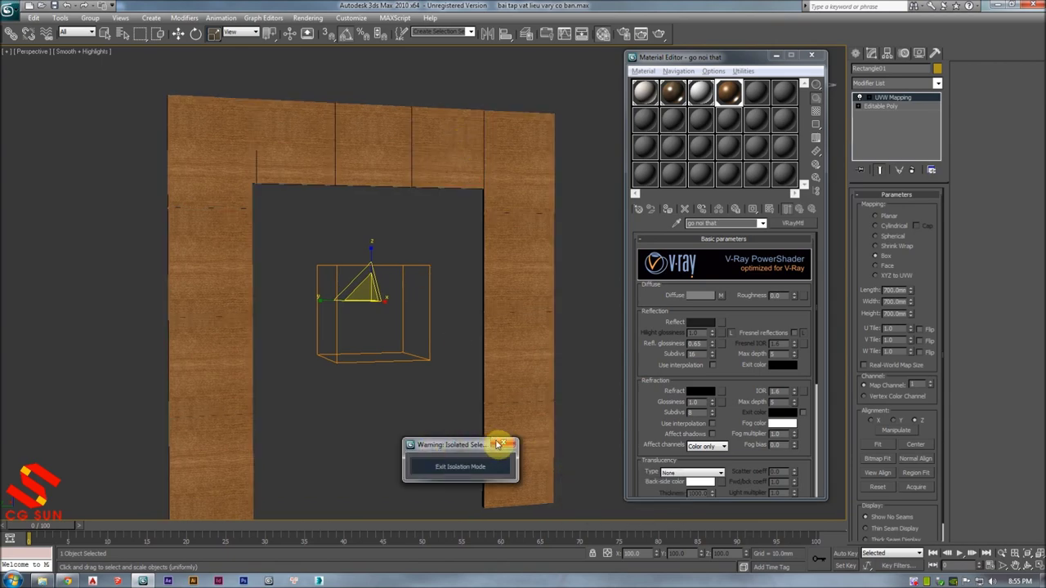
# - Exit isolation mode and frame the wood-panelled wall with the head statue
pyautogui.click(504, 445)
pyautogui.scroll(3, 315, 205)
pyautogui.scroll(2, 311, 172)
pyautogui.scroll(2, 239, 205)
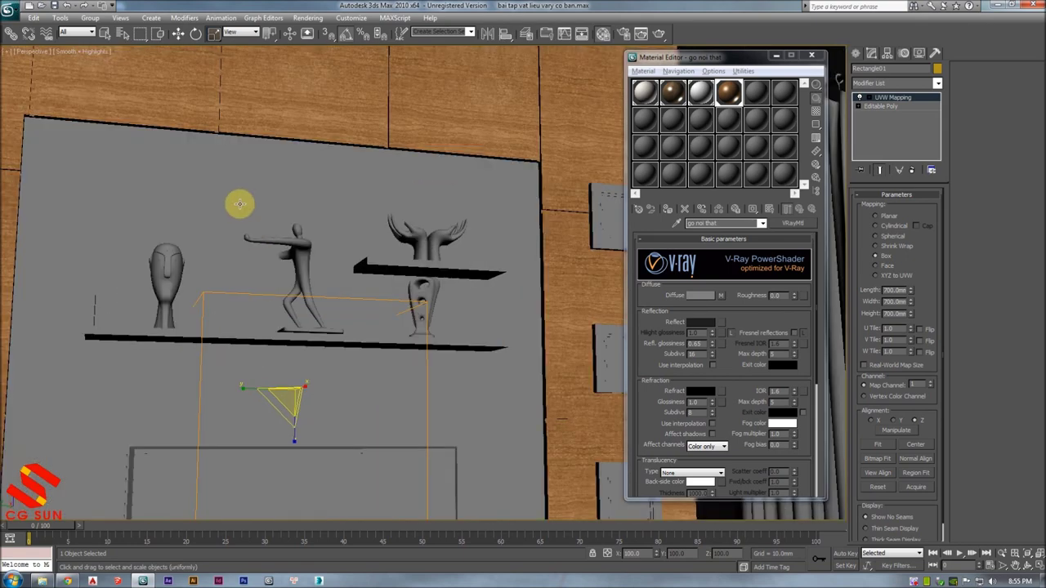
pyautogui.keyDown('alt'); pyautogui.moveTo(240, 204); pyautogui.dragTo(303, 191, button='middle'); pyautogui.keyUp('alt')
pyautogui.scroll(3, 324, 196)
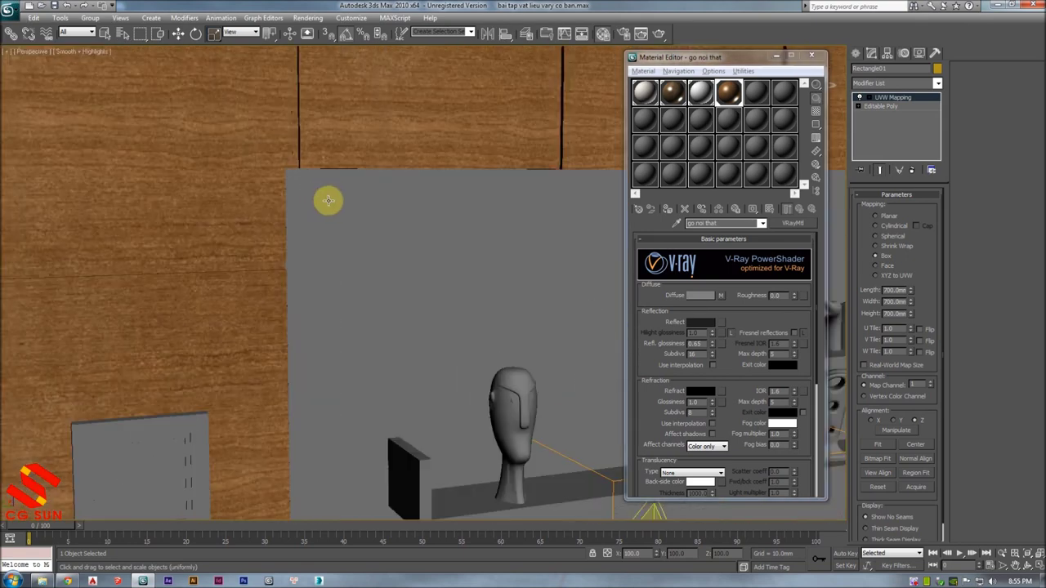
pyautogui.scroll(-2, 352, 215)
pyautogui.scroll(-1, 352, 215)
# - Test-render the wooden wall with Shift+Q, close the frame buffer, and deselect the object
pyautogui.hotkey('shift', 'q')
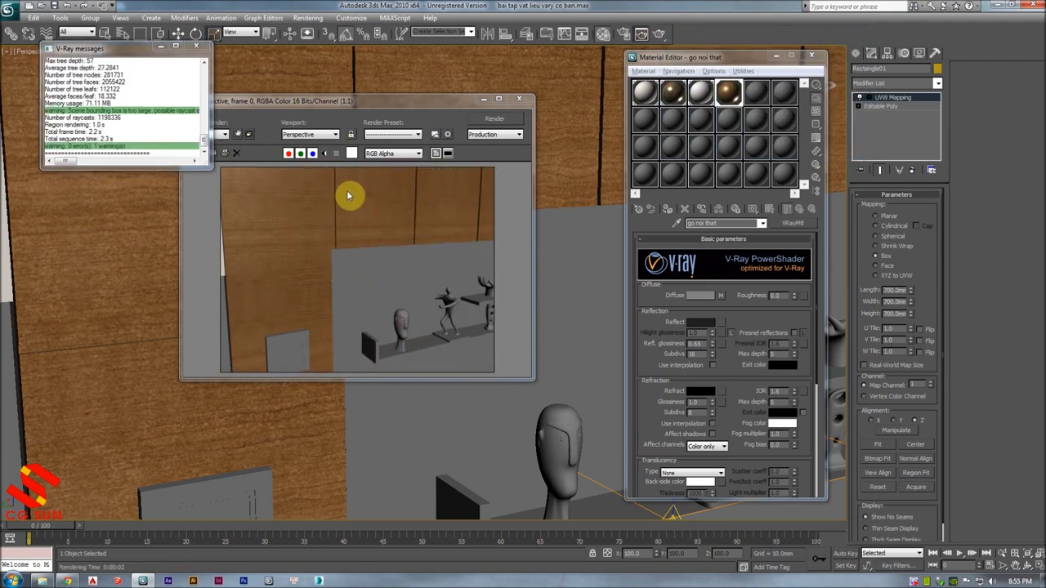
pyautogui.click(518, 99)
pyautogui.scroll(2, 474, 252)
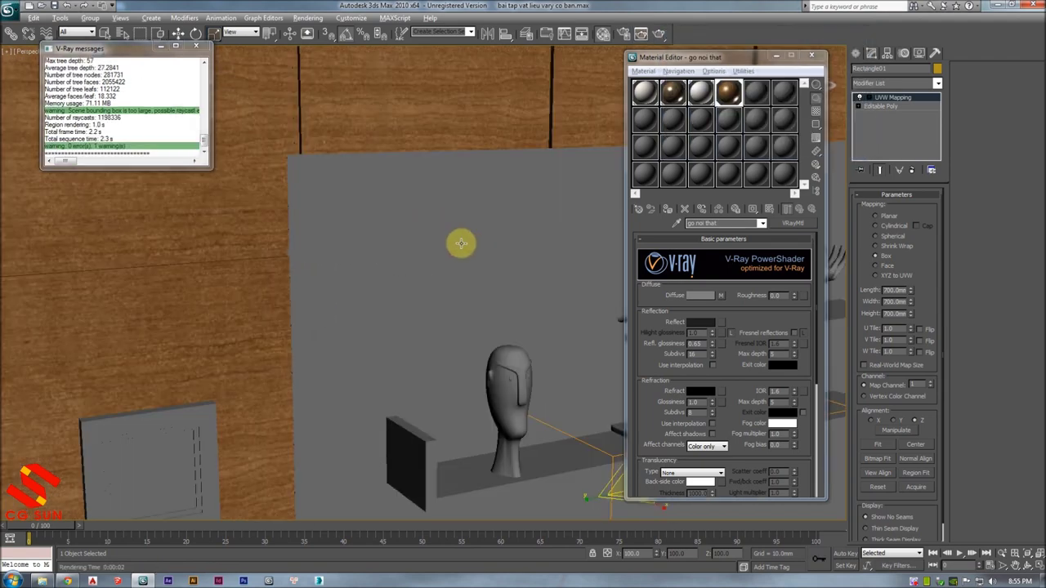
pyautogui.scroll(1, 458, 242)
pyautogui.scroll(2, 392, 248)
pyautogui.scroll(-2, 432, 280)
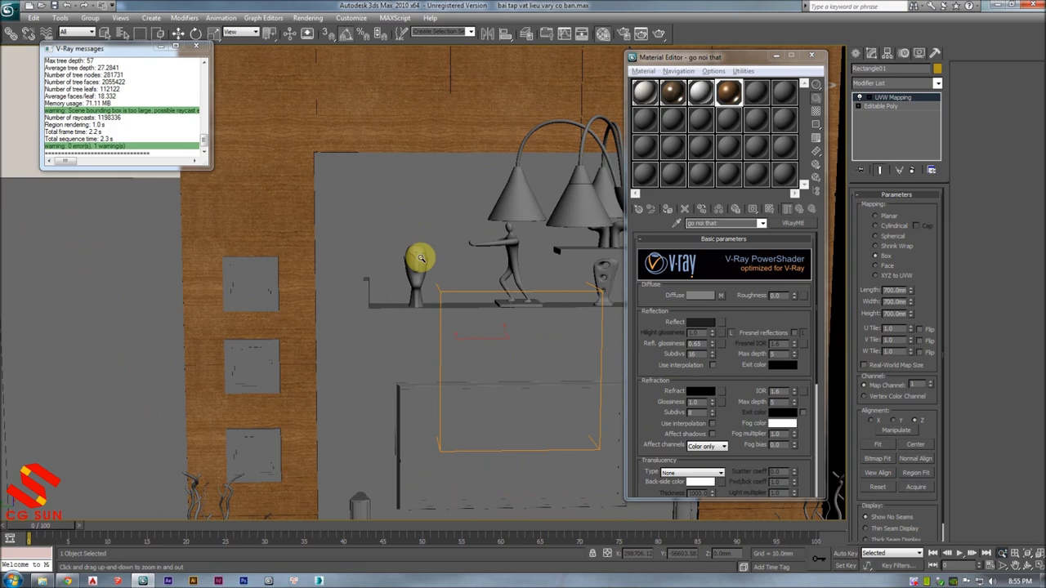
pyautogui.scroll(-2, 420, 262)
pyautogui.scroll(2, 407, 214)
pyautogui.scroll(-1, 392, 213)
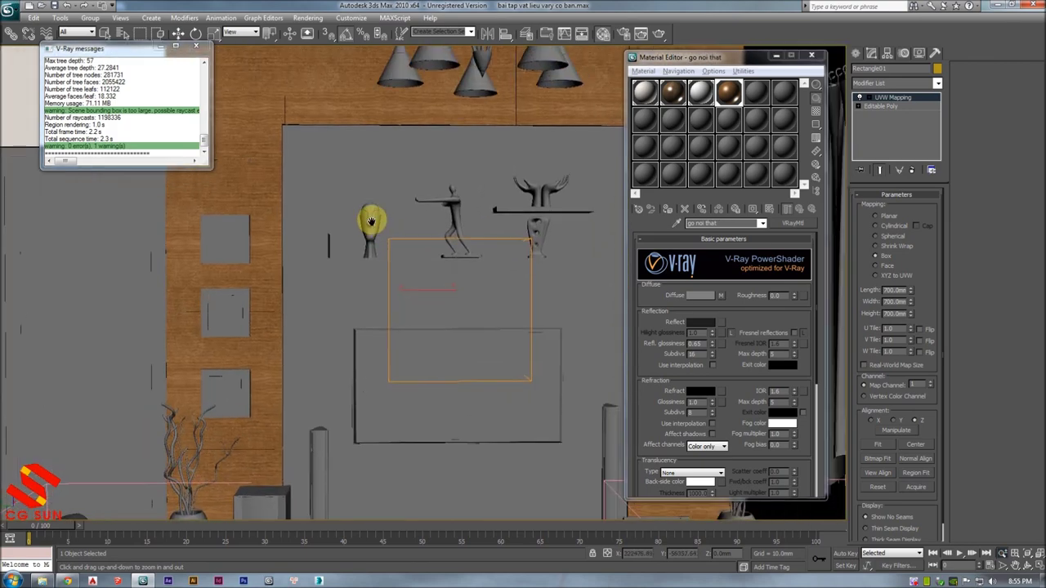
pyautogui.press('r')
pyautogui.moveTo(375, 204); pyautogui.dragTo(372, 190, button='middle')
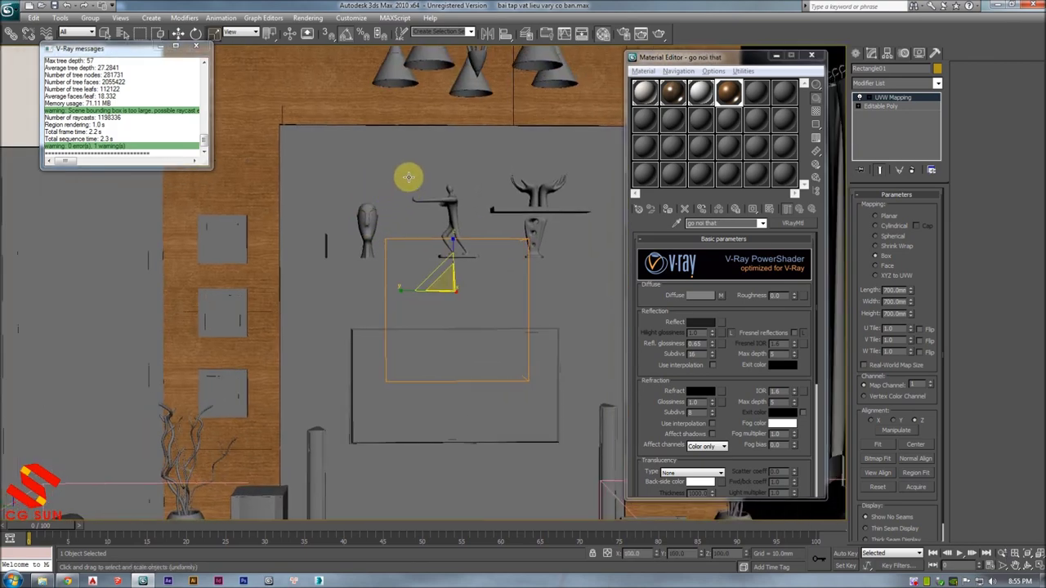
pyautogui.click(409, 176)
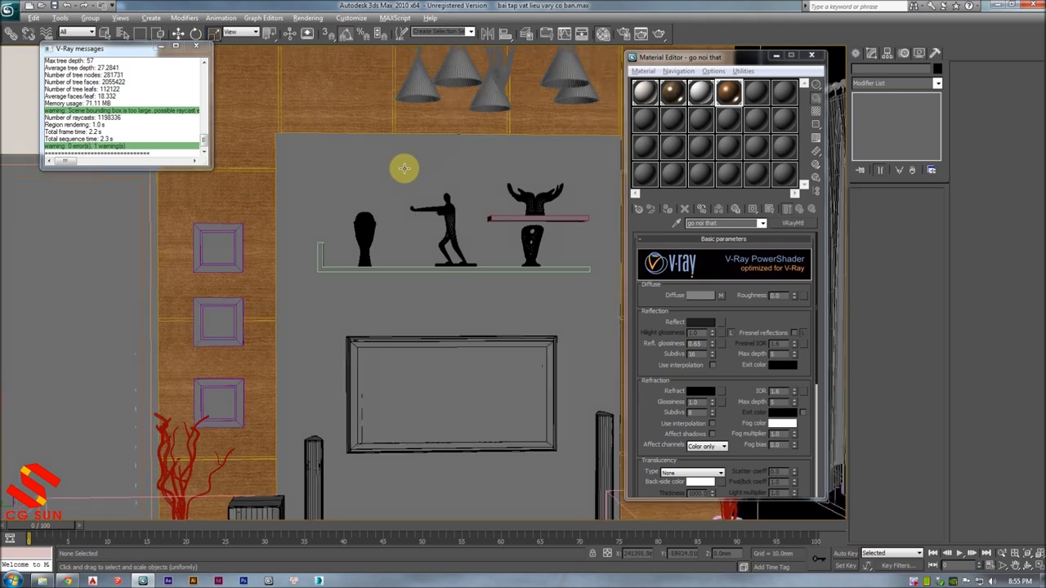
# - Close the V-Ray messages and zoom out to the coffee table and sofas with Edged Faces on
pyautogui.keyDown('alt'); pyautogui.moveTo(404, 168); pyautogui.dragTo(400, 188, button='middle'); pyautogui.keyUp('alt')
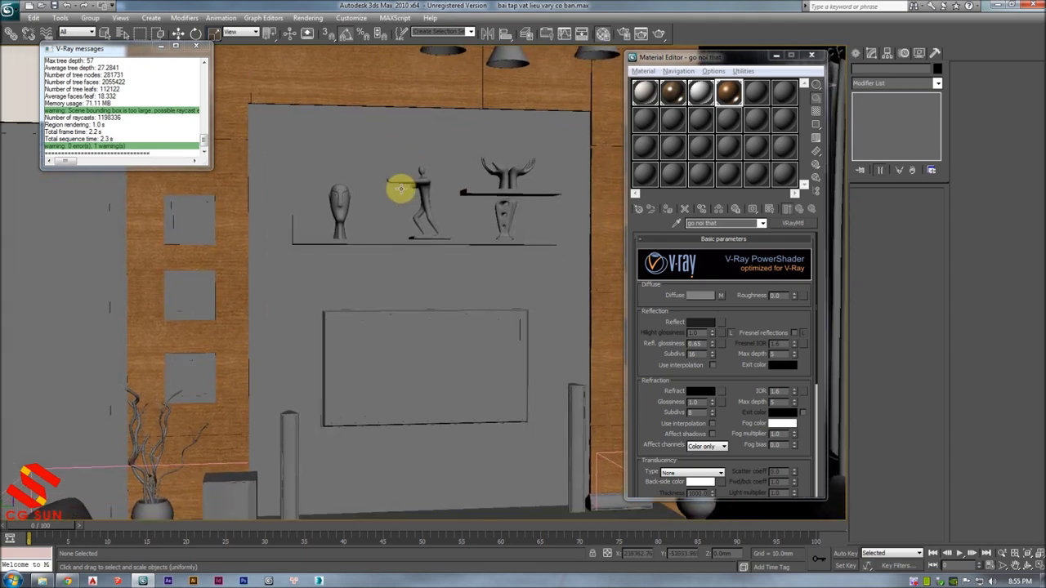
pyautogui.click(187, 49)
pyautogui.moveTo(379, 207)
pyautogui.keyDown('ctrl'); pyautogui.keyDown('alt'); pyautogui.mouseDown(button='middle')
pyautogui.moveTo(382, 243)
pyautogui.moveTo(381, 229)
pyautogui.mouseUp(button='middle'); pyautogui.keyUp('alt'); pyautogui.keyUp('ctrl')
pyautogui.moveTo(400, 292)
pyautogui.mouseDown(button='middle')
pyautogui.moveTo(390, 210)
pyautogui.moveTo(388, 222)
pyautogui.mouseUp(button='middle')
pyautogui.press('F4')
pyautogui.moveTo(376, 282); pyautogui.dragTo(362, 284, button='middle')
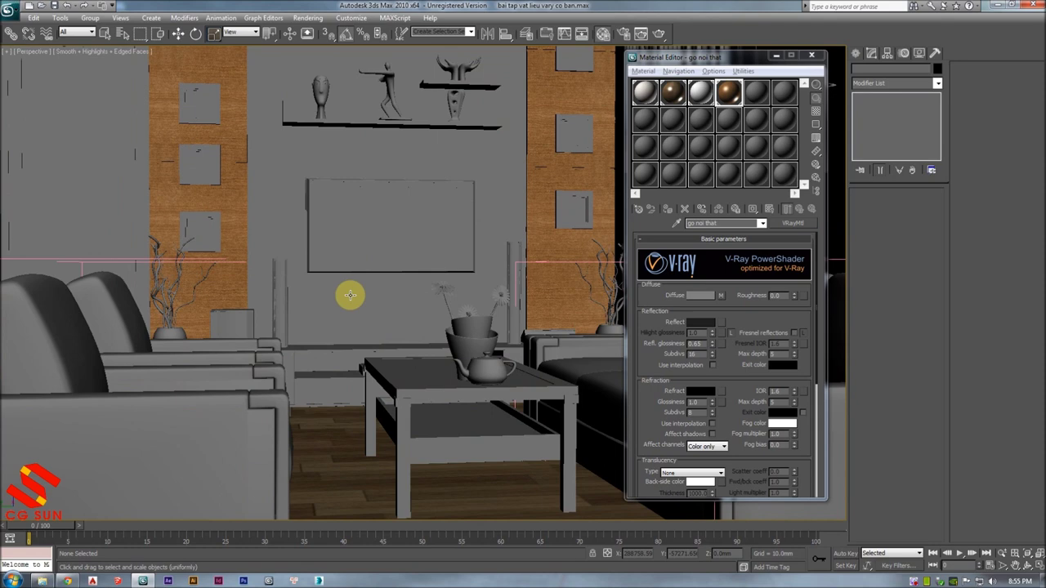
# - Refine the framing of the TV wall and sofas, then render the view
pyautogui.scroll(3, 356, 271)
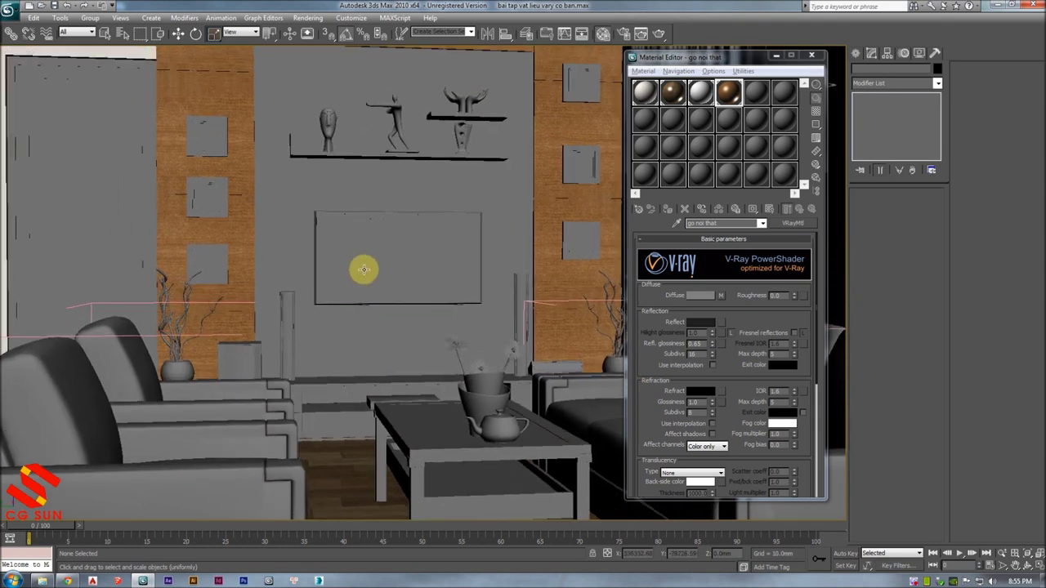
pyautogui.scroll(1, 389, 205)
pyautogui.moveTo(475, 153)
pyautogui.mouseDown(button='middle')
pyautogui.moveTo(478, 164)
pyautogui.moveTo(483, 102)
pyautogui.mouseUp(button='middle')
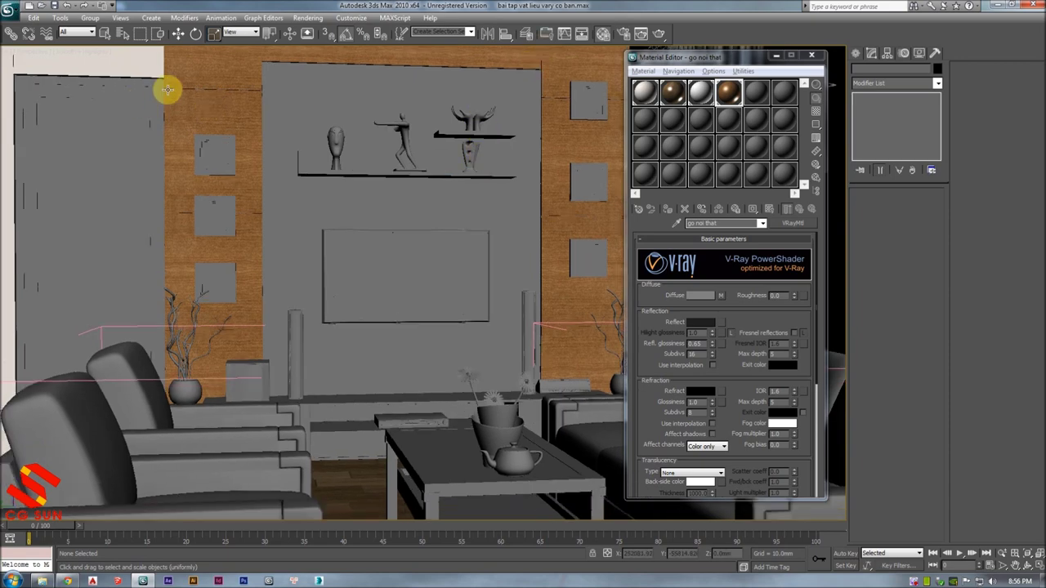
pyautogui.scroll(-1, 350, 208)
pyautogui.scroll(-1, 351, 217)
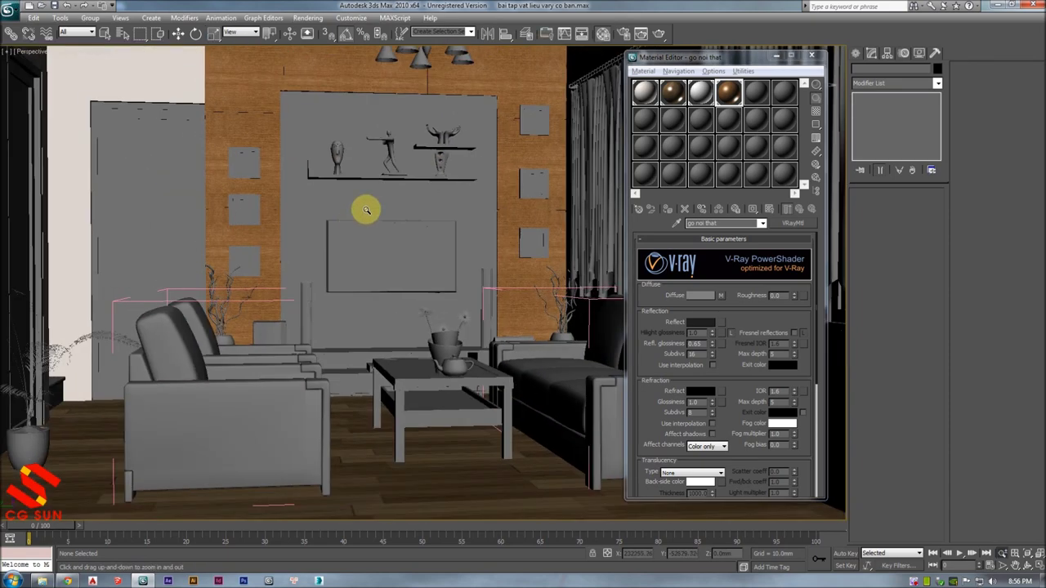
pyautogui.scroll(-2, 364, 215)
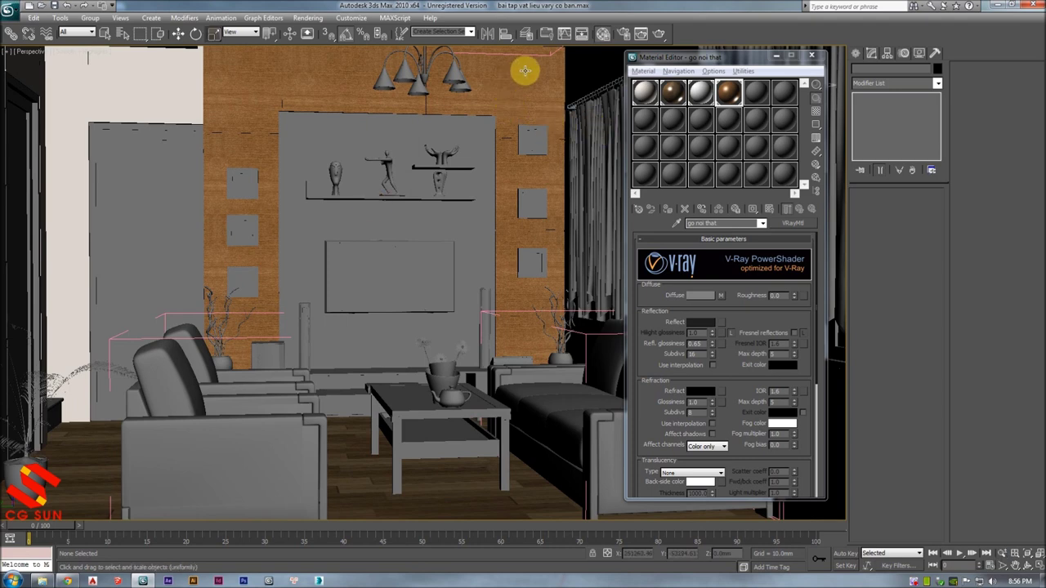
pyautogui.rightClick(491, 127)
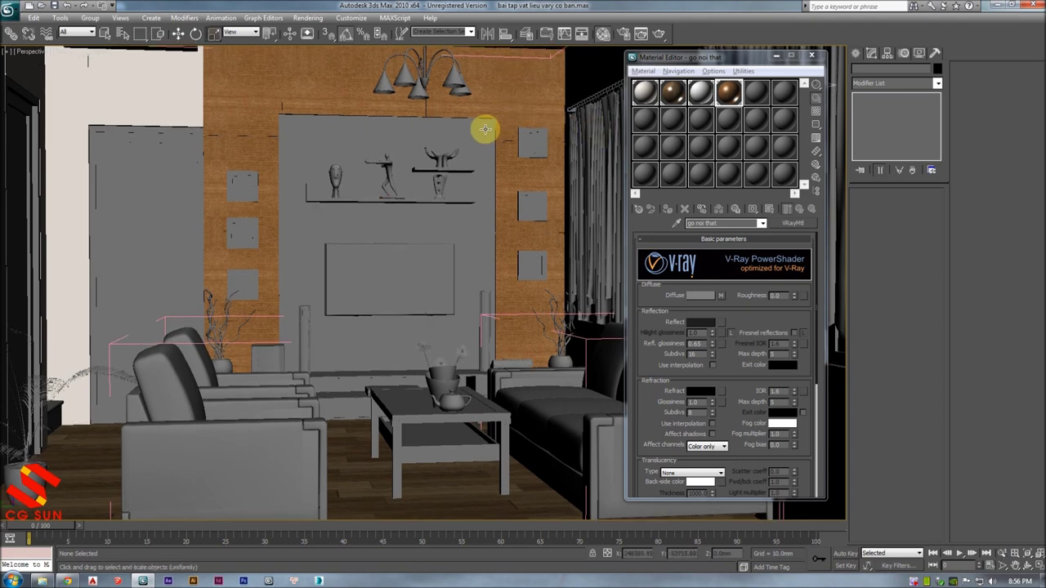
pyautogui.moveTo(361, 127); pyautogui.dragTo(374, 129, button='middle')
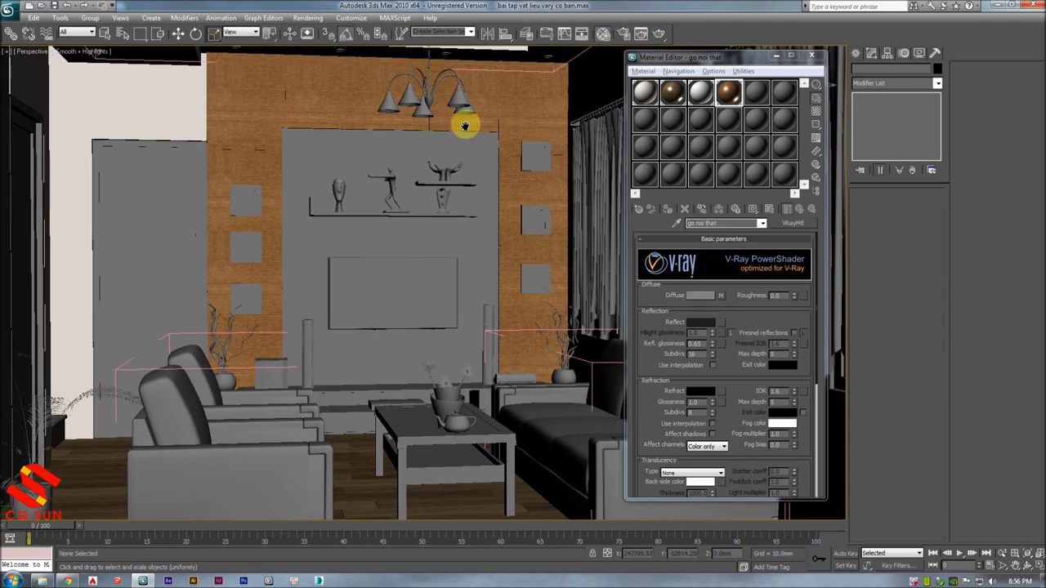
pyautogui.keyDown('ctrl'); pyautogui.keyDown('alt'); pyautogui.moveTo(306, 238); pyautogui.dragTo(335, 238, button='middle'); pyautogui.keyUp('alt'); pyautogui.keyUp('ctrl')
pyautogui.moveTo(360, 193); pyautogui.dragTo(362, 254)
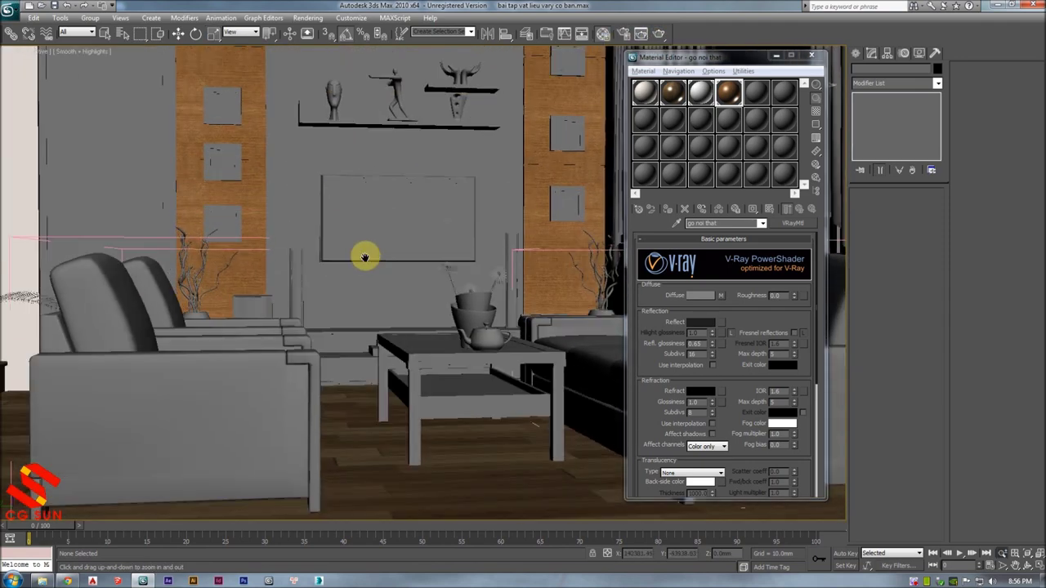
pyautogui.click(660, 36)
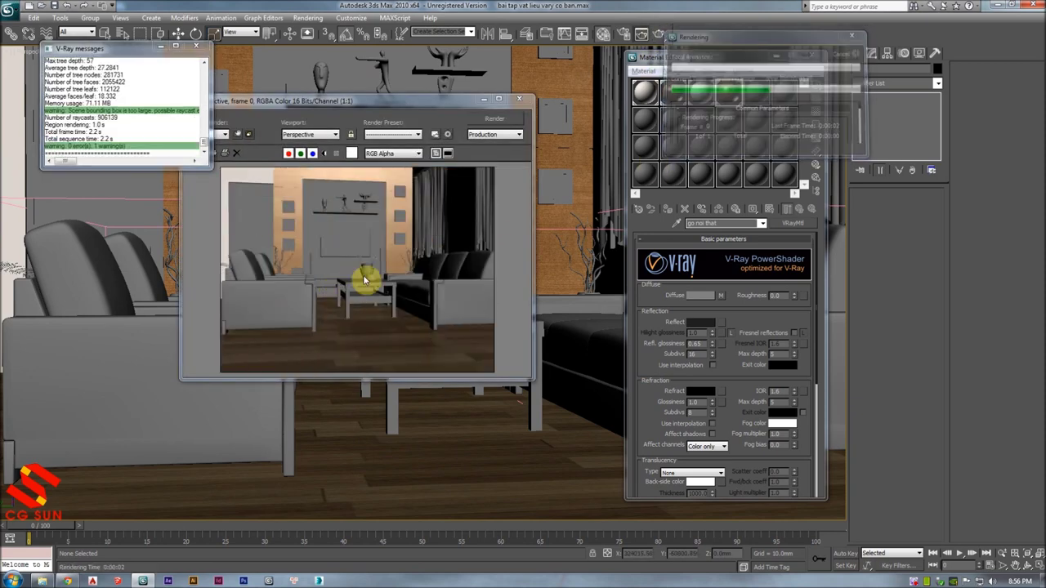
pyautogui.scroll(1, 388, 282)
pyautogui.moveTo(383, 303); pyautogui.dragTo(374, 254, button='middle')
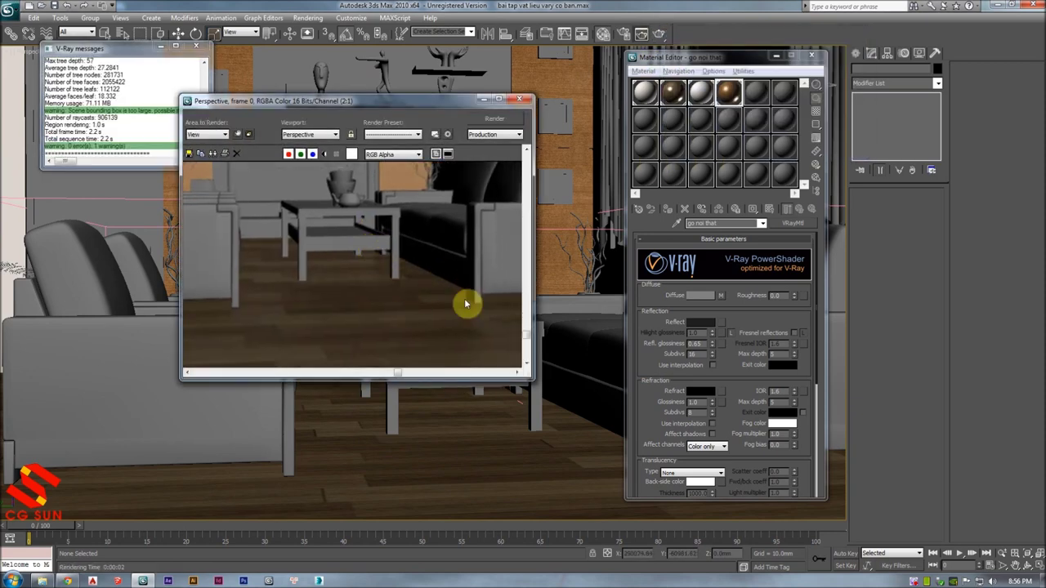
pyautogui.scroll(-1, 365, 266)
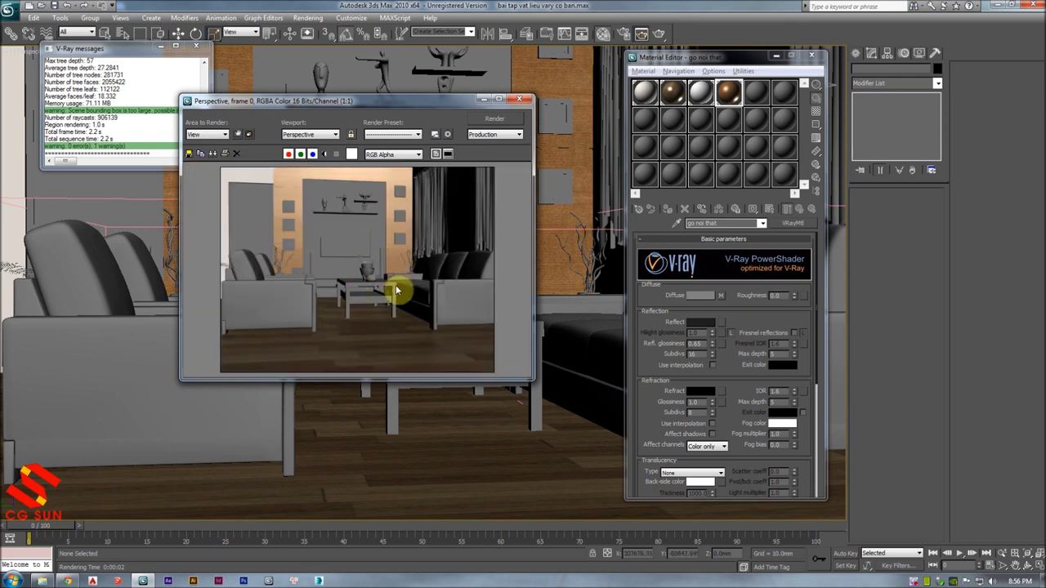
pyautogui.click(519, 99)
pyautogui.scroll(3, 466, 186)
pyautogui.moveTo(467, 186)
pyautogui.keyDown('alt'); pyautogui.mouseDown(button='middle')
pyautogui.moveTo(431, 200)
pyautogui.moveTo(433, 171)
pyautogui.mouseUp(button='middle'); pyautogui.keyUp('alt')
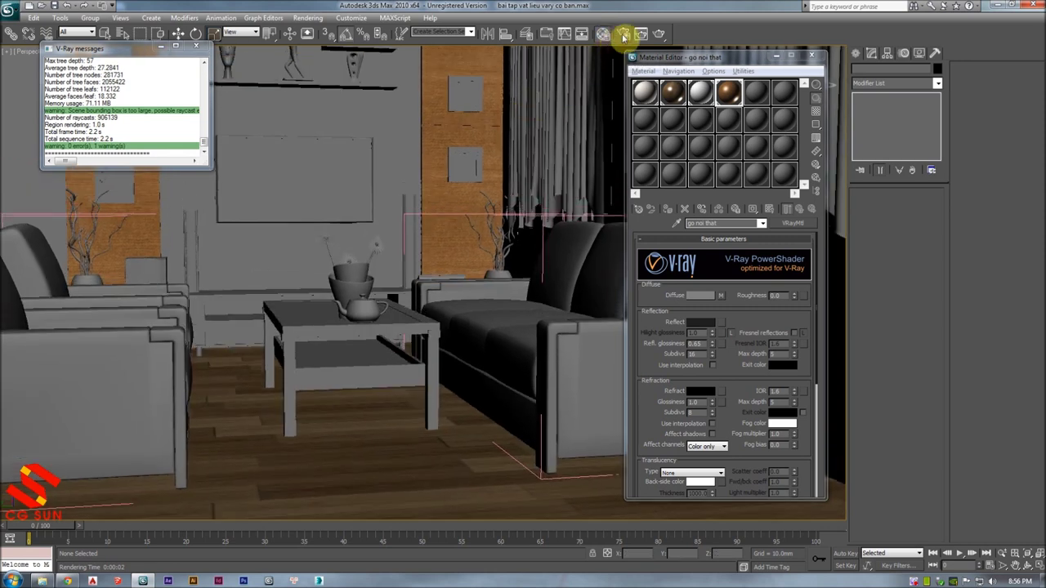
pyautogui.click(624, 36)
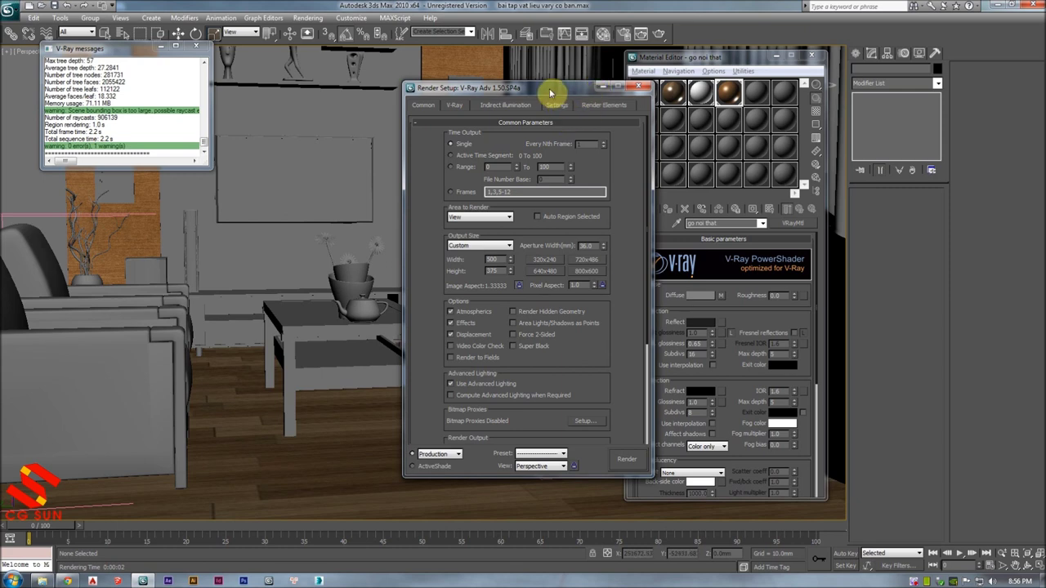
# - Move the V-Ray Adv 1.50 Render Setup aside and review Common Parameters at 500 × 375 output
pyautogui.moveTo(548, 91); pyautogui.dragTo(467, 95)
pyautogui.rightClick(539, 178)
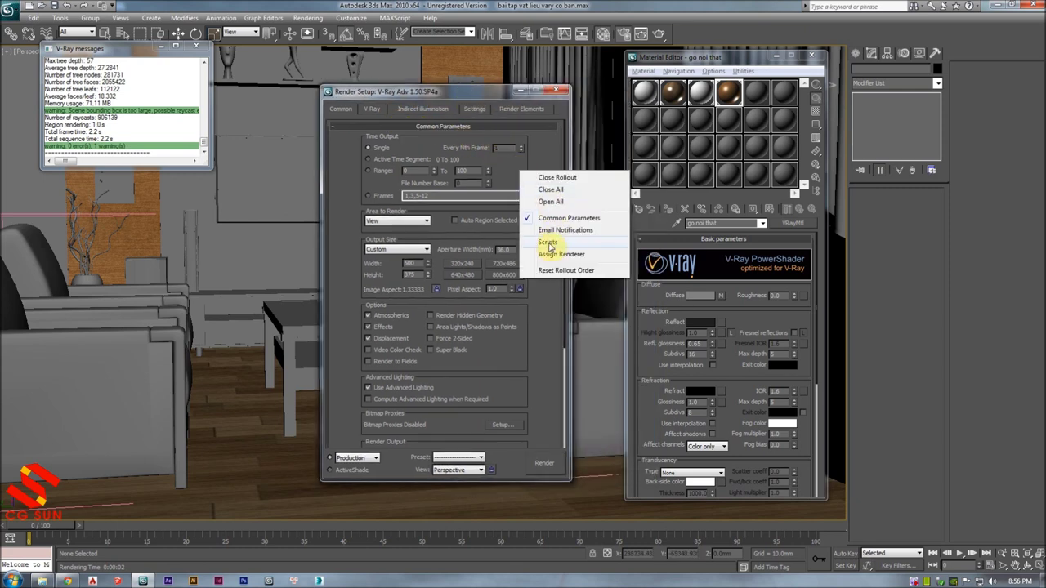
pyautogui.click(517, 210)
pyautogui.scroll(-1, 425, 139)
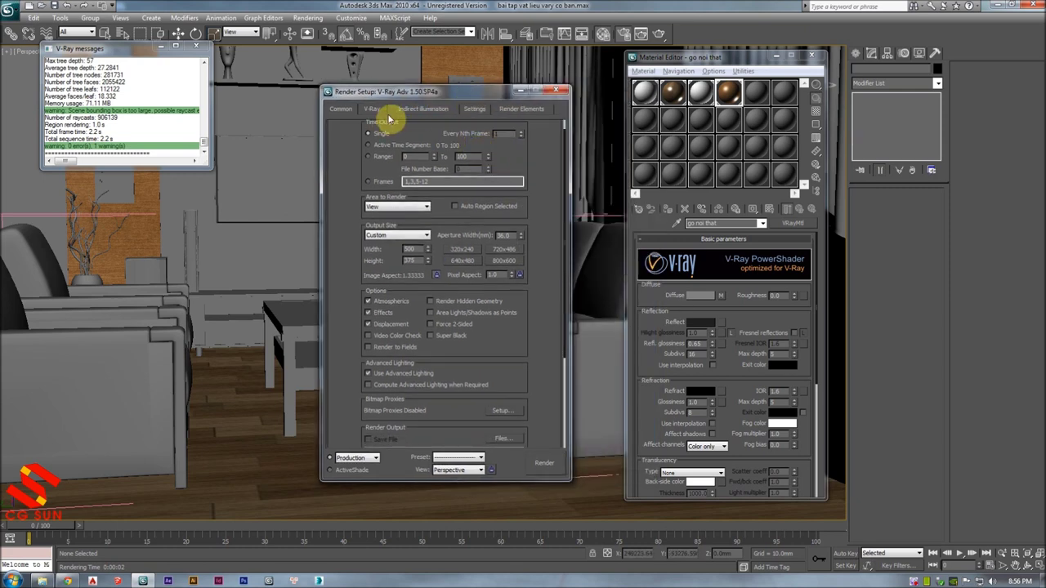
pyautogui.scroll(-1, 509, 151)
pyautogui.scroll(-2, 514, 300)
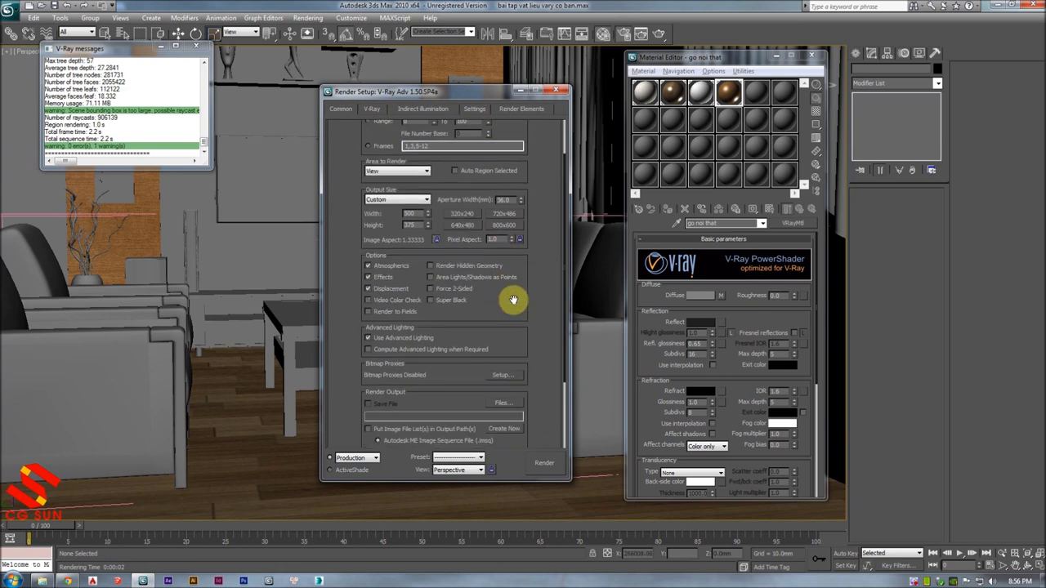
pyautogui.scroll(-2, 513, 300)
pyautogui.scroll(-1, 490, 246)
pyautogui.scroll(-1, 491, 245)
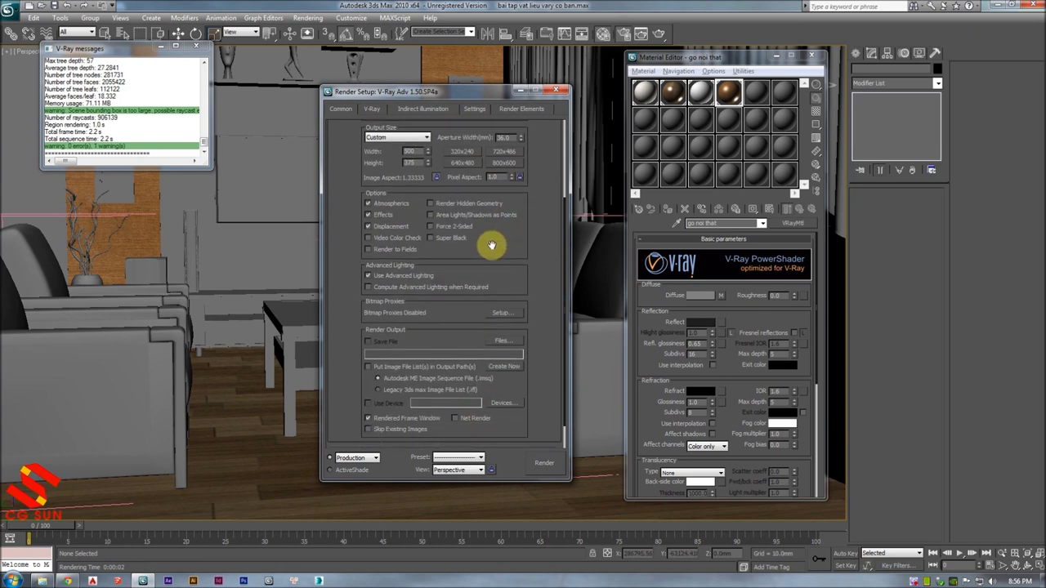
pyautogui.scroll(-1, 491, 245)
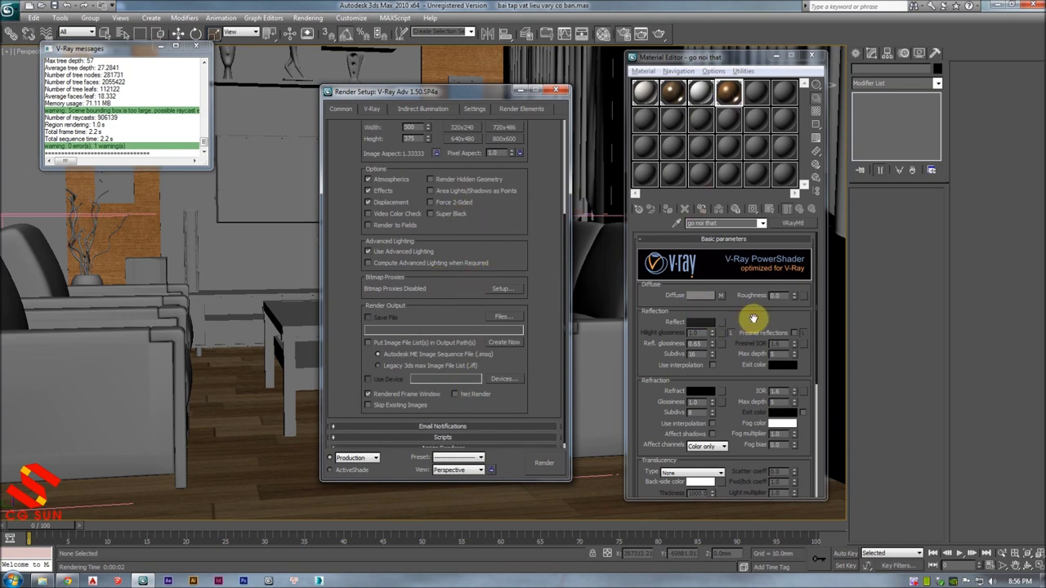
# - On the V-Ray tab, enable V-Ray's built-in frame buffer
pyautogui.click(374, 111)
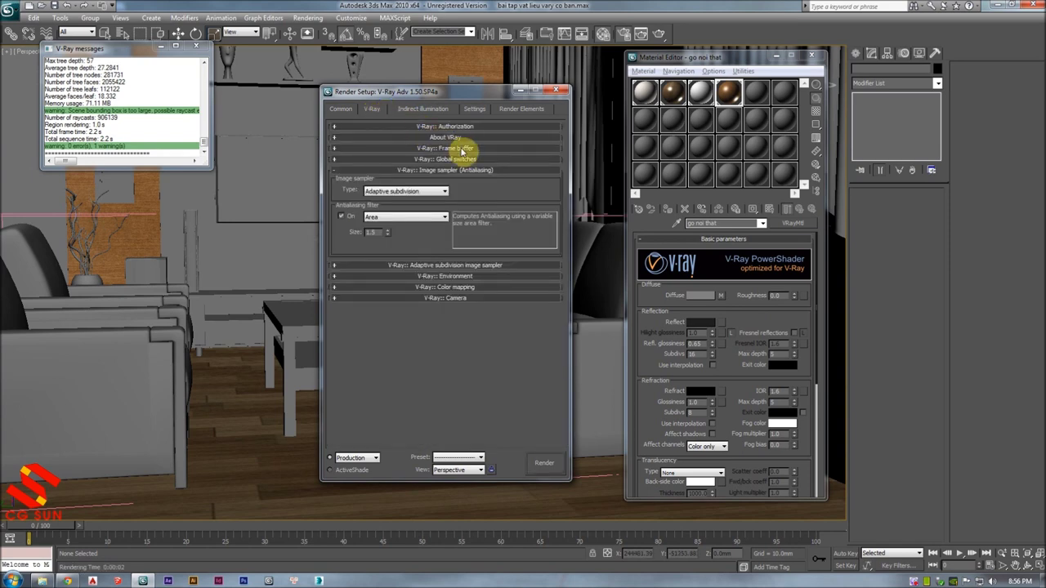
pyautogui.moveTo(451, 91); pyautogui.dragTo(458, 84)
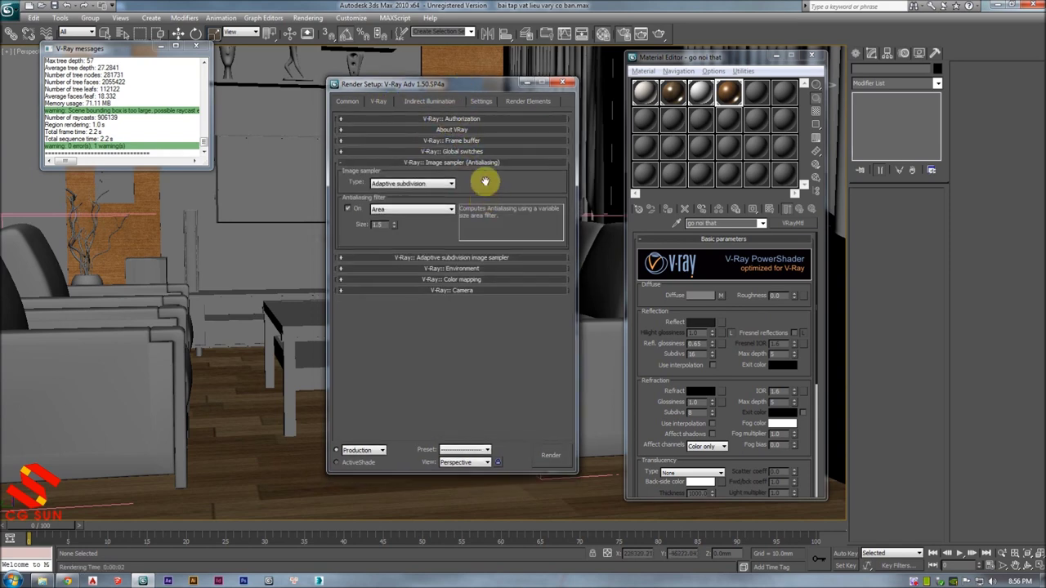
pyautogui.moveTo(426, 84); pyautogui.dragTo(433, 84)
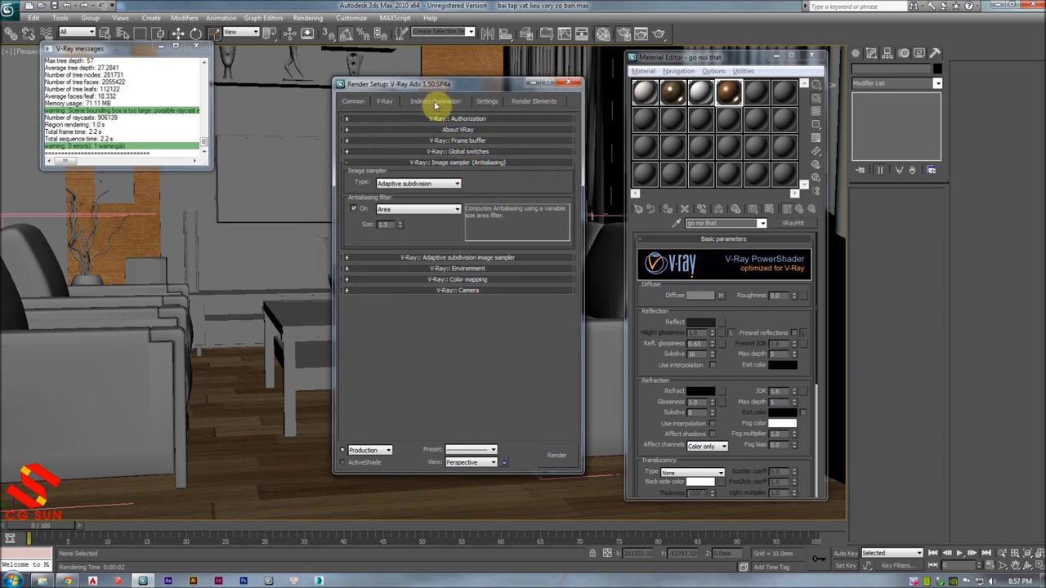
pyautogui.click(462, 140)
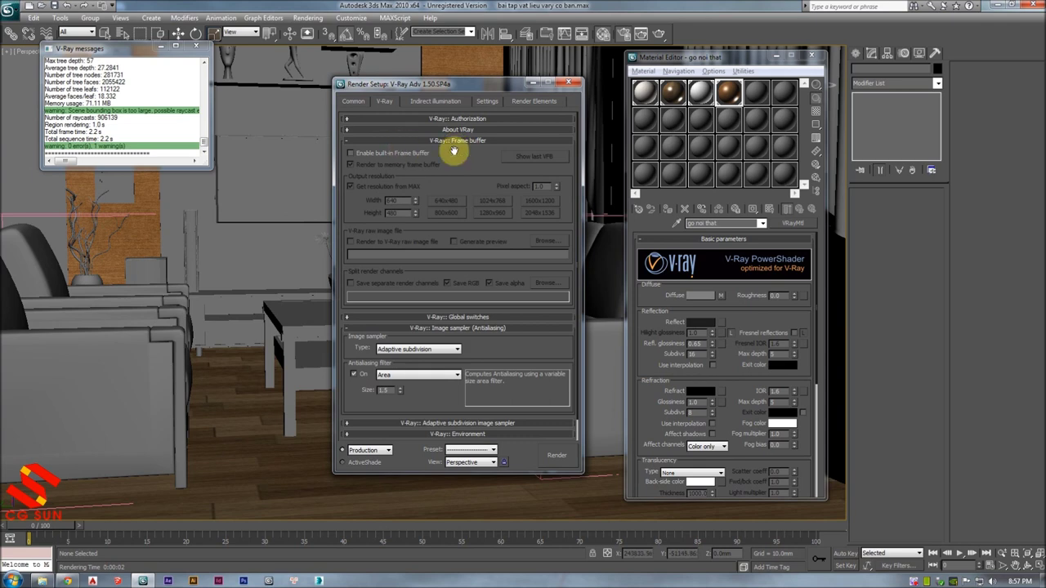
pyautogui.moveTo(462, 84); pyautogui.dragTo(471, 85)
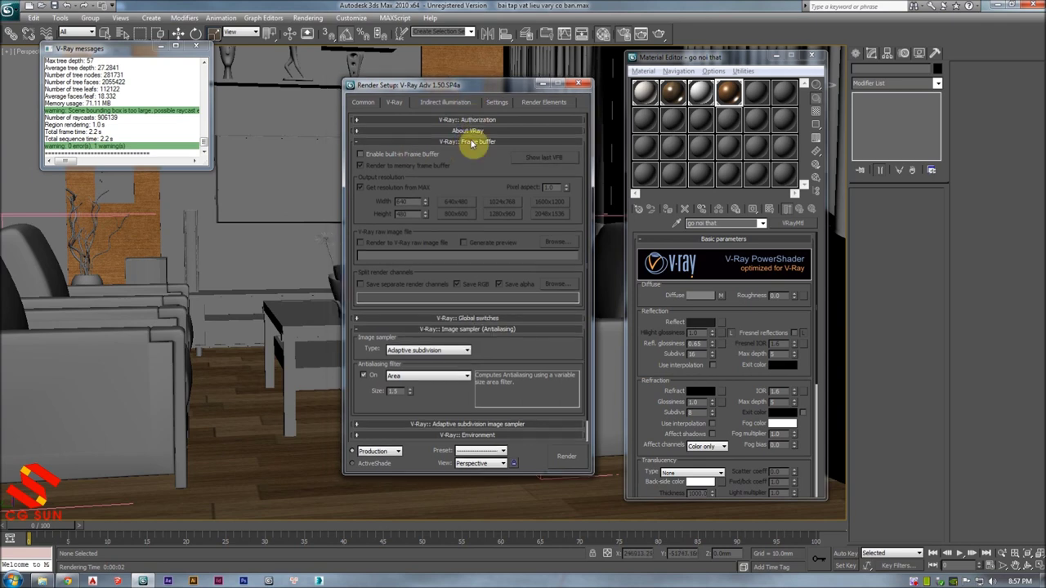
pyautogui.click(416, 155)
pyautogui.scroll(-2, 453, 156)
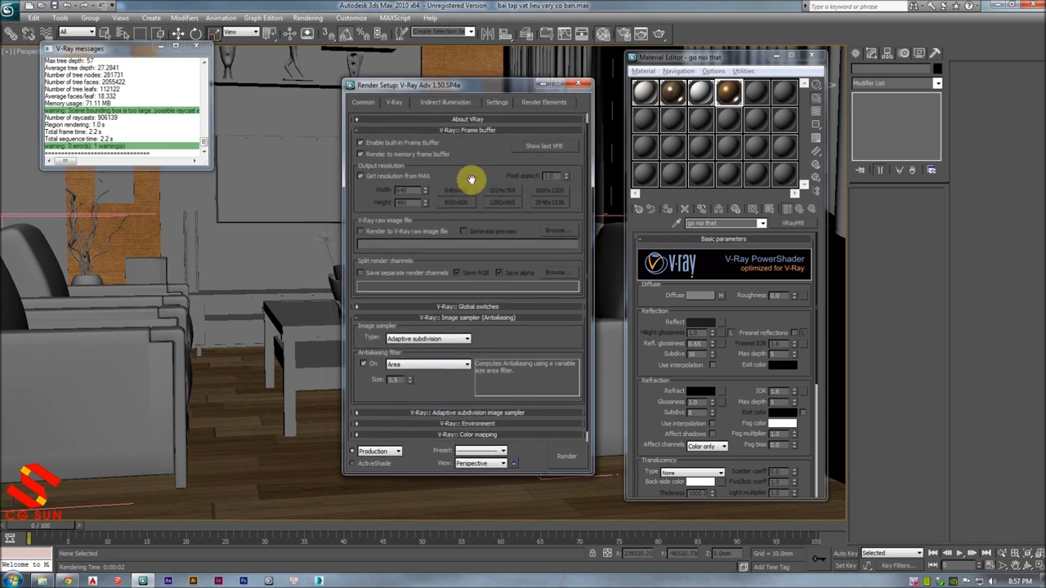
pyautogui.click(460, 141)
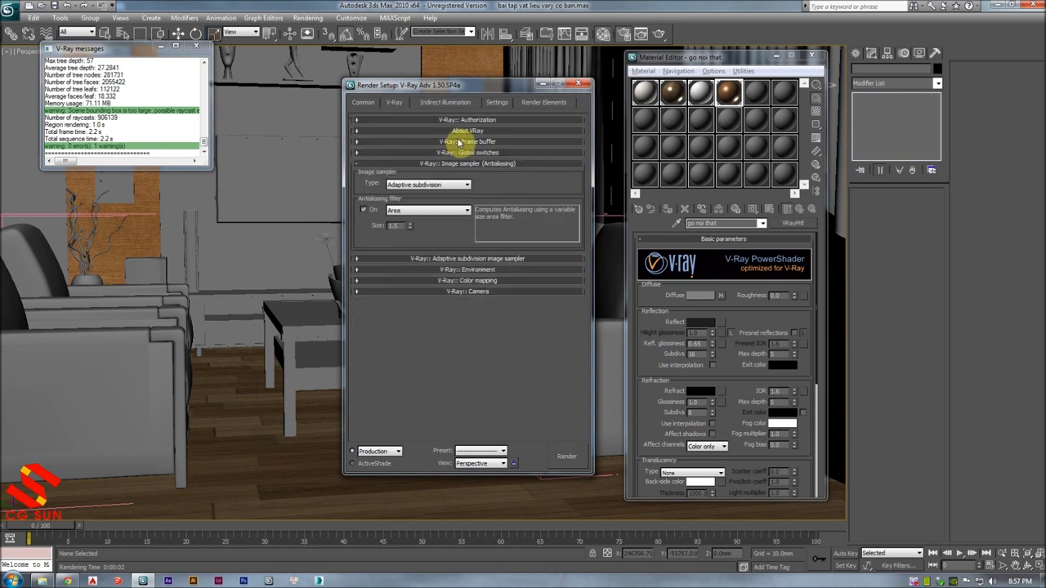
pyautogui.click(458, 143)
pyautogui.moveTo(460, 159)
pyautogui.mouseDown()
pyautogui.moveTo(483, 133)
pyautogui.moveTo(455, 163)
pyautogui.moveTo(474, 157)
pyautogui.mouseUp()
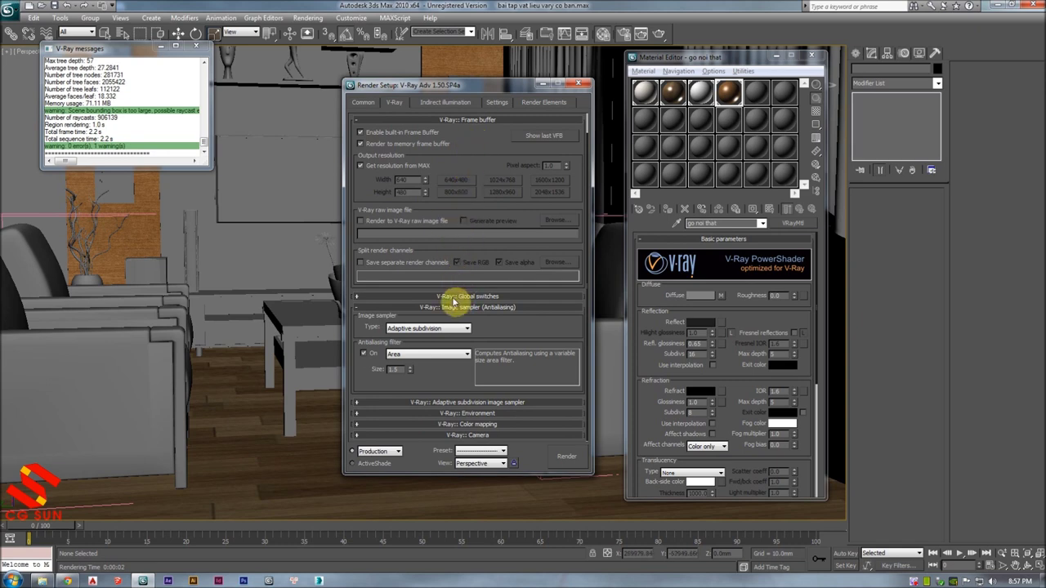
pyautogui.click(466, 120)
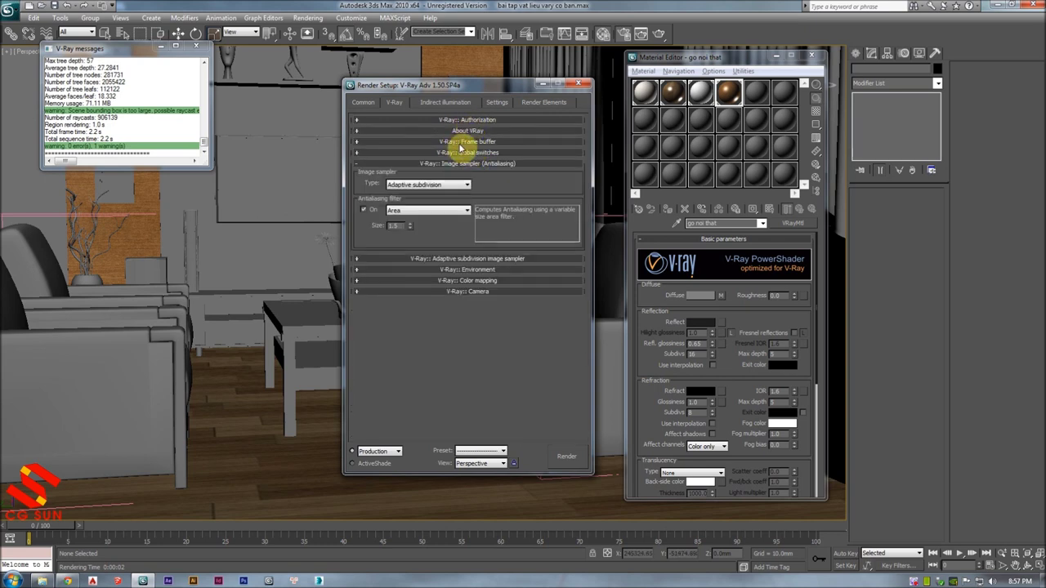
# - In Global switches, keep Default lights at Off with GI; leave the image sampler type unchanged
pyautogui.moveTo(467, 147); pyautogui.dragTo(460, 159)
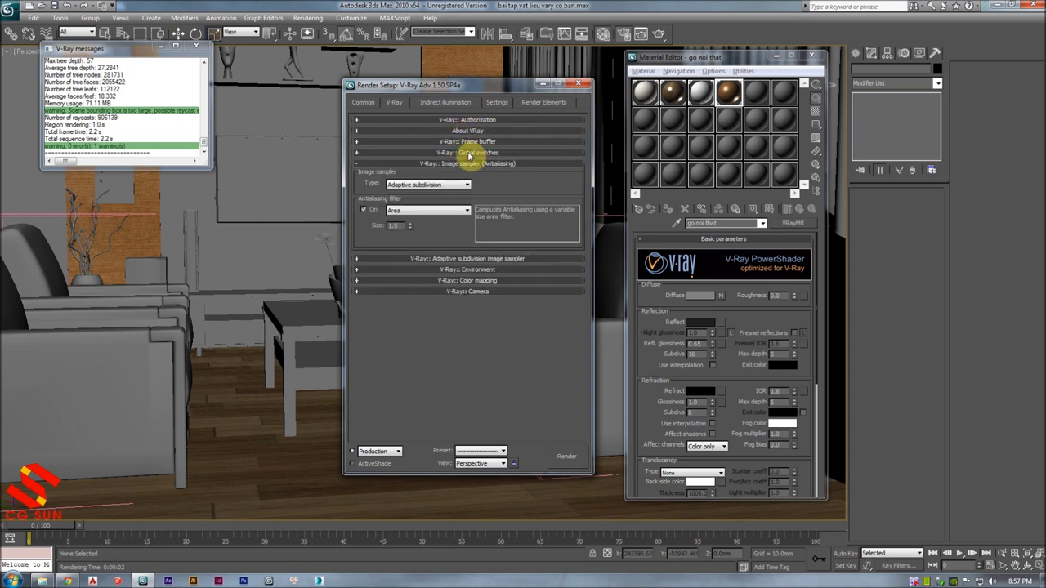
pyautogui.click(473, 153)
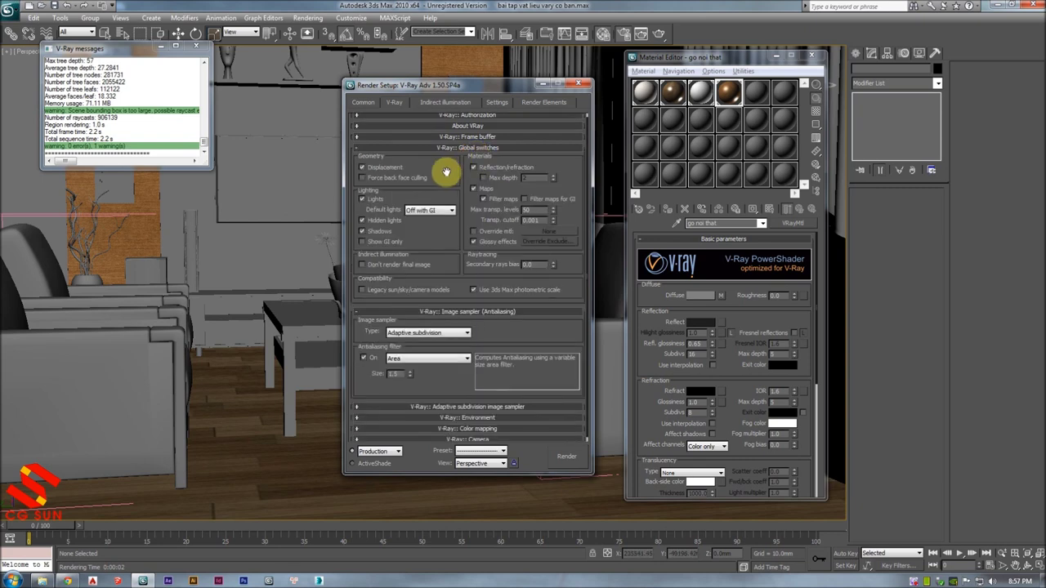
pyautogui.click(429, 206)
pyautogui.click(416, 233)
pyautogui.click(443, 214)
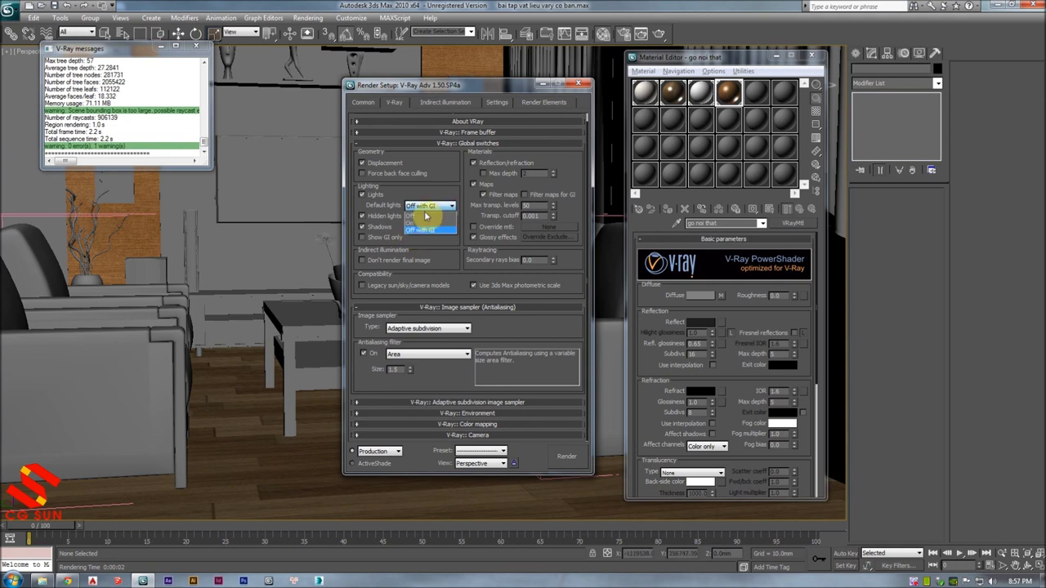
pyautogui.click(451, 232)
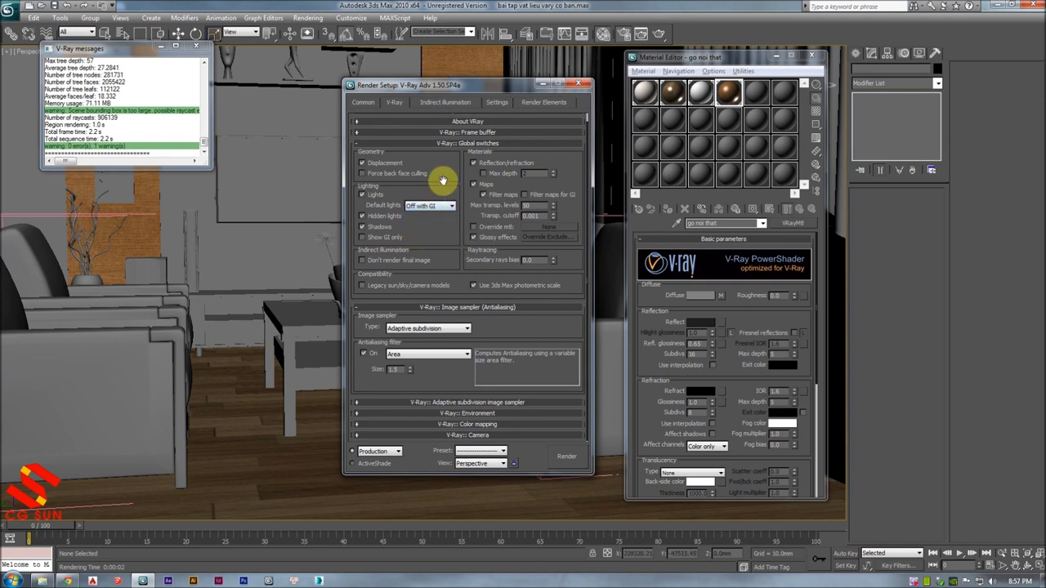
pyautogui.click(440, 254)
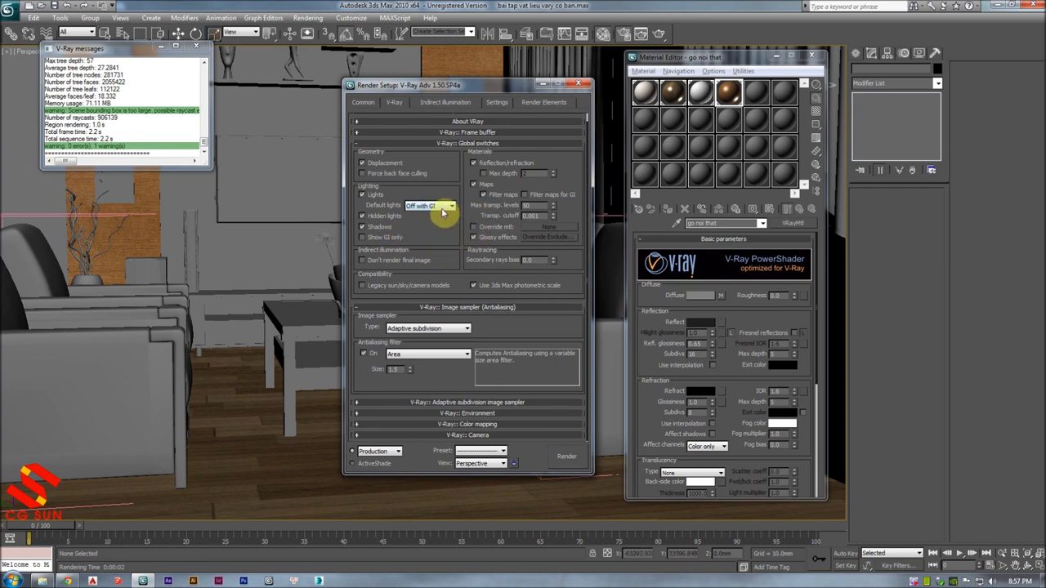
pyautogui.click(439, 311)
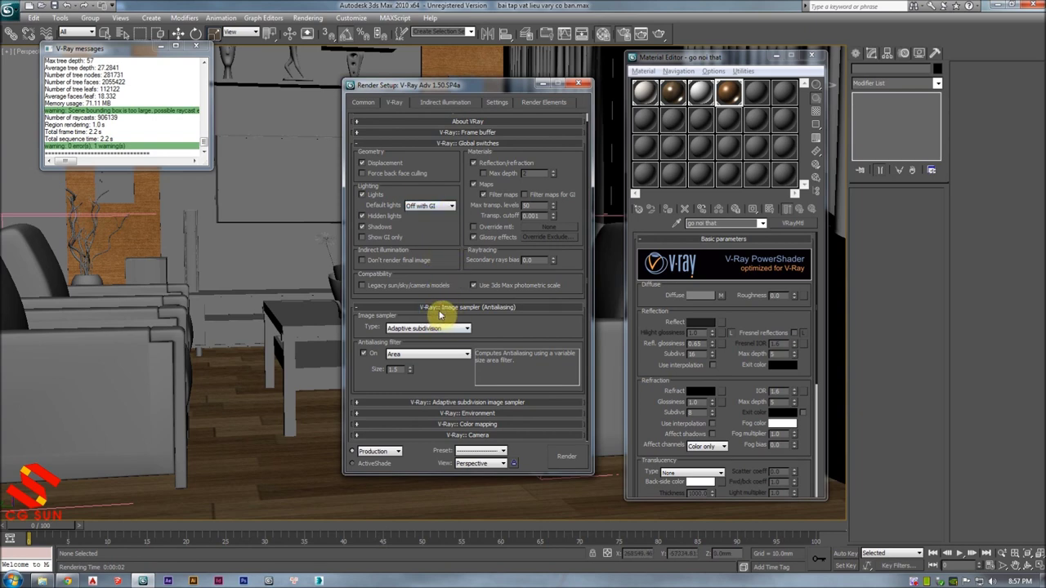
pyautogui.click(462, 328)
pyautogui.click(450, 335)
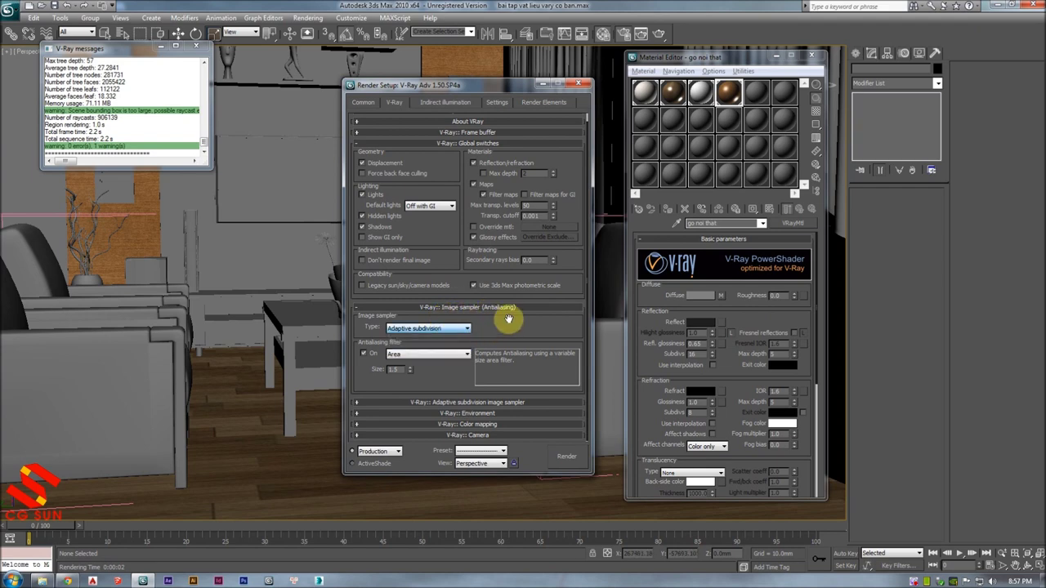
# - Set the V-Ray image sampler type to Fixed
pyautogui.click(467, 144)
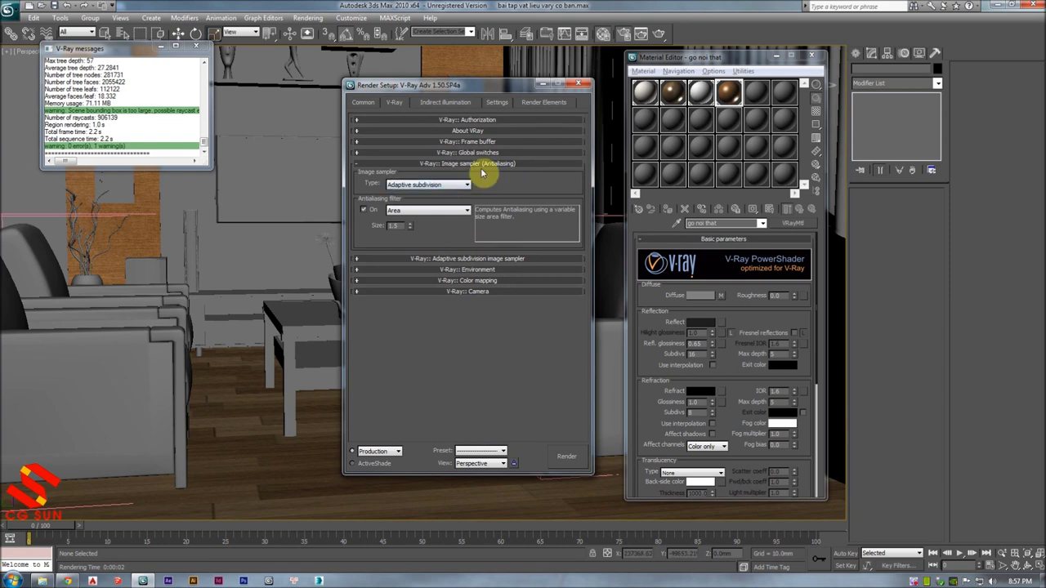
pyautogui.click(432, 186)
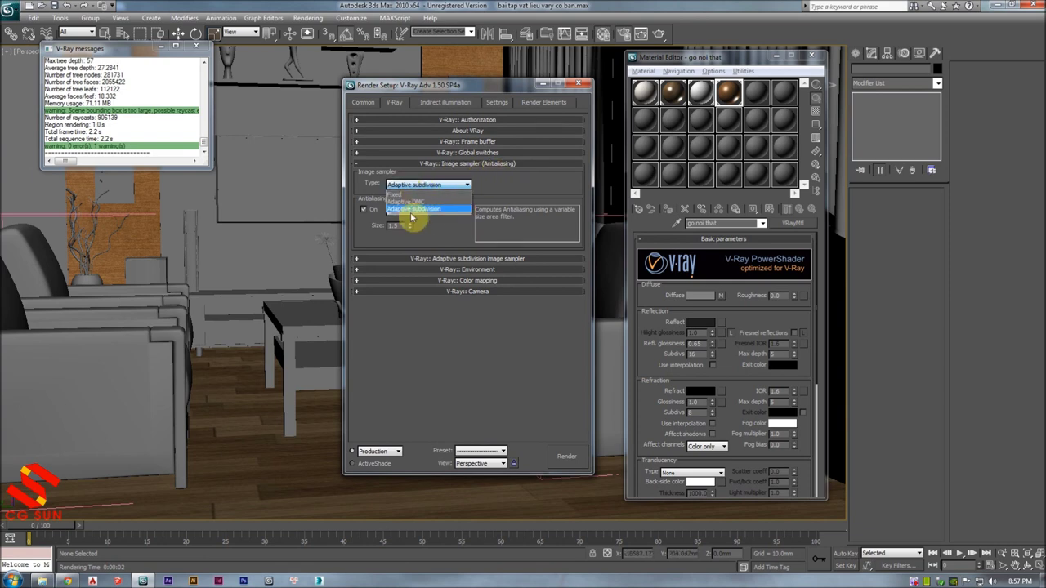
pyautogui.click(446, 189)
pyautogui.click(447, 188)
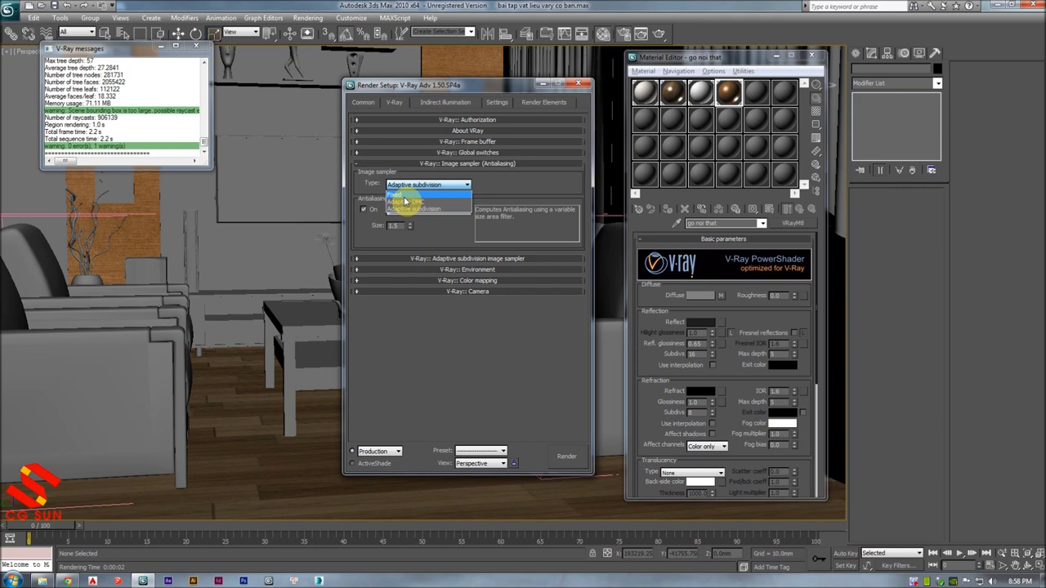
pyautogui.click(405, 201)
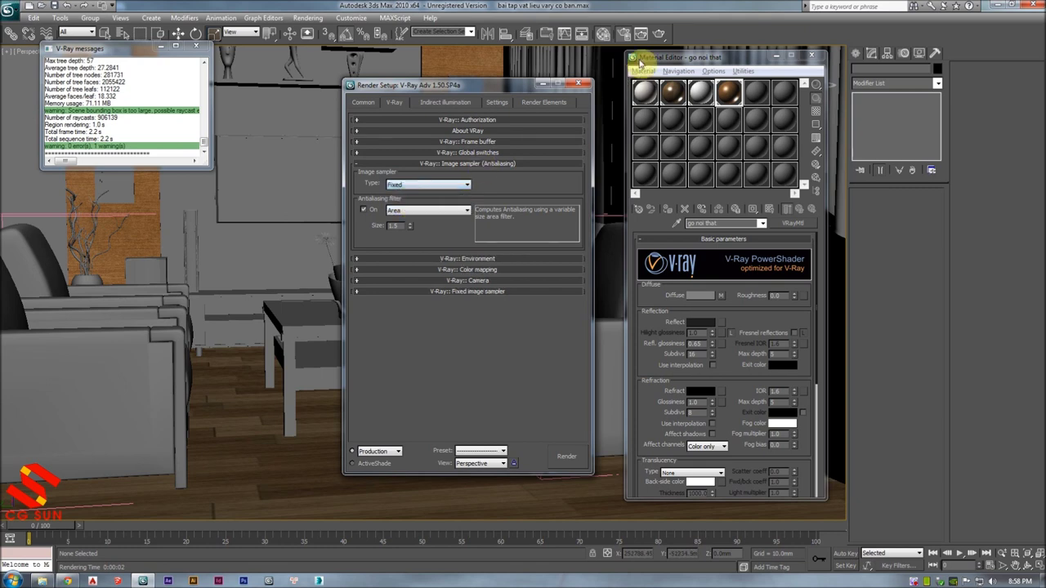
# - Run a test render of the living room and minimize the frame buffer
pyautogui.click(659, 33)
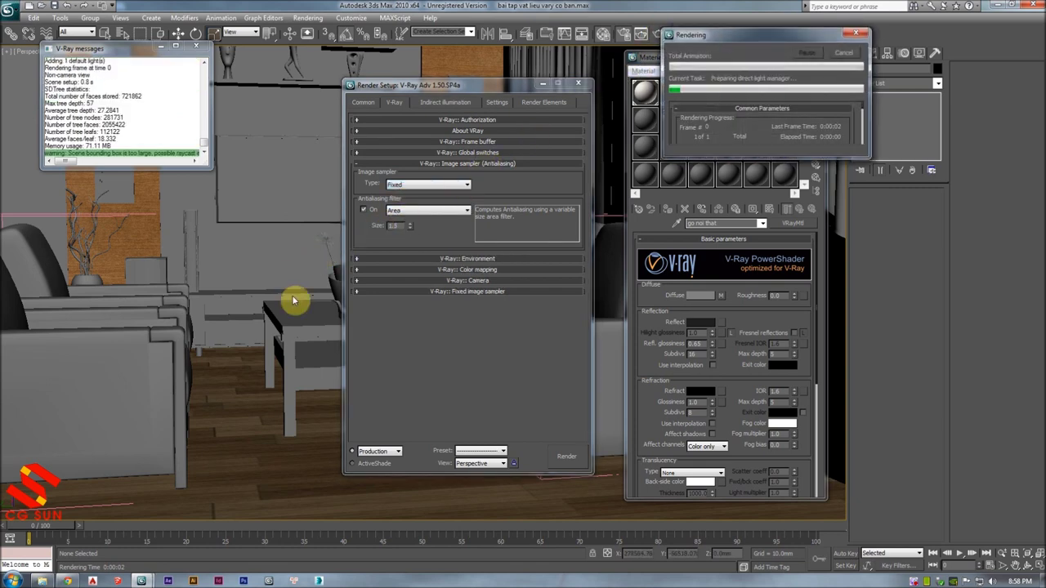
pyautogui.scroll(1, 431, 315)
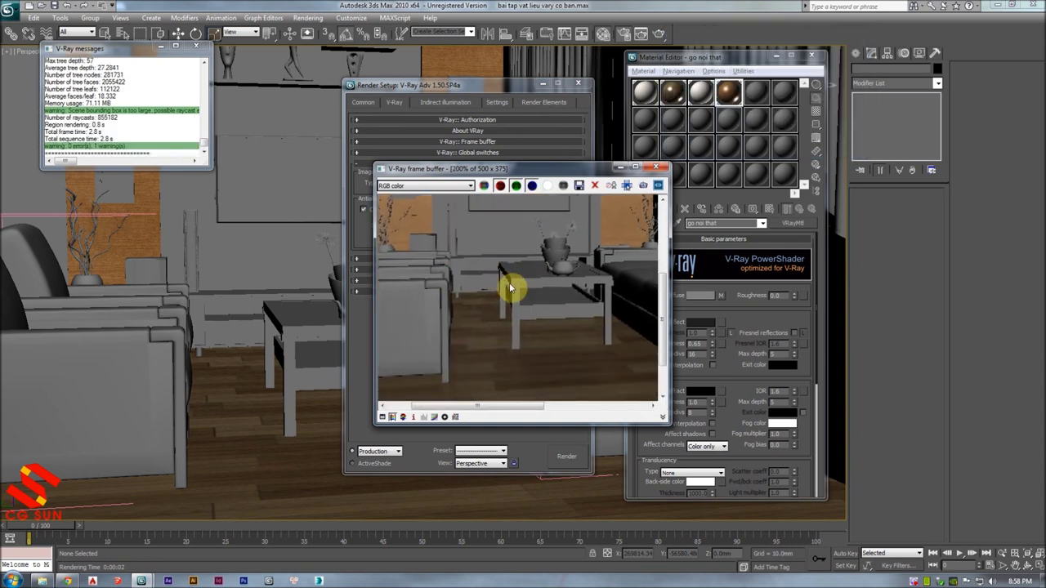
pyautogui.click(621, 167)
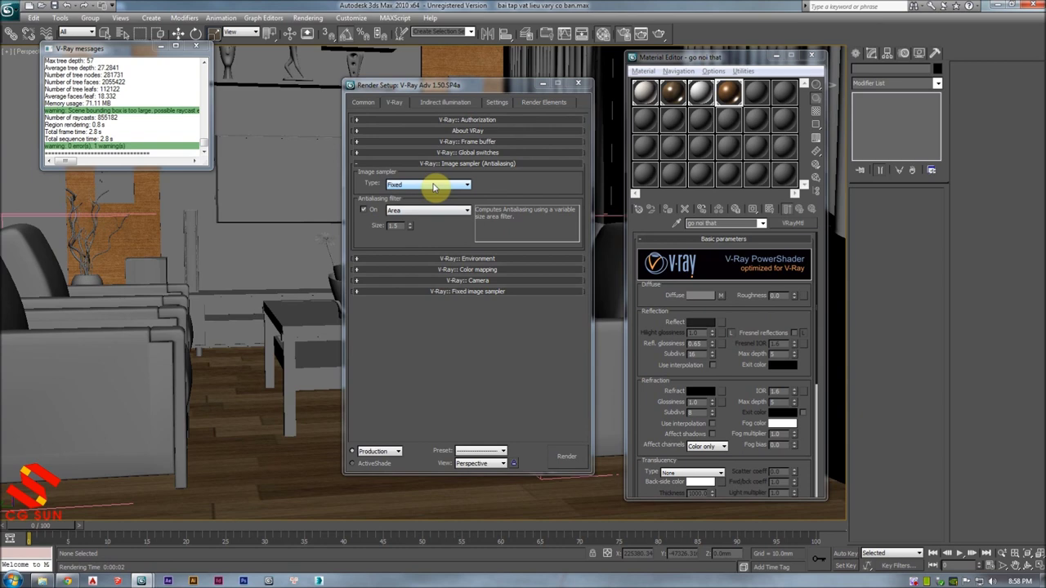
# - Set the Fixed image sampler subdivs to 4
pyautogui.click(451, 294)
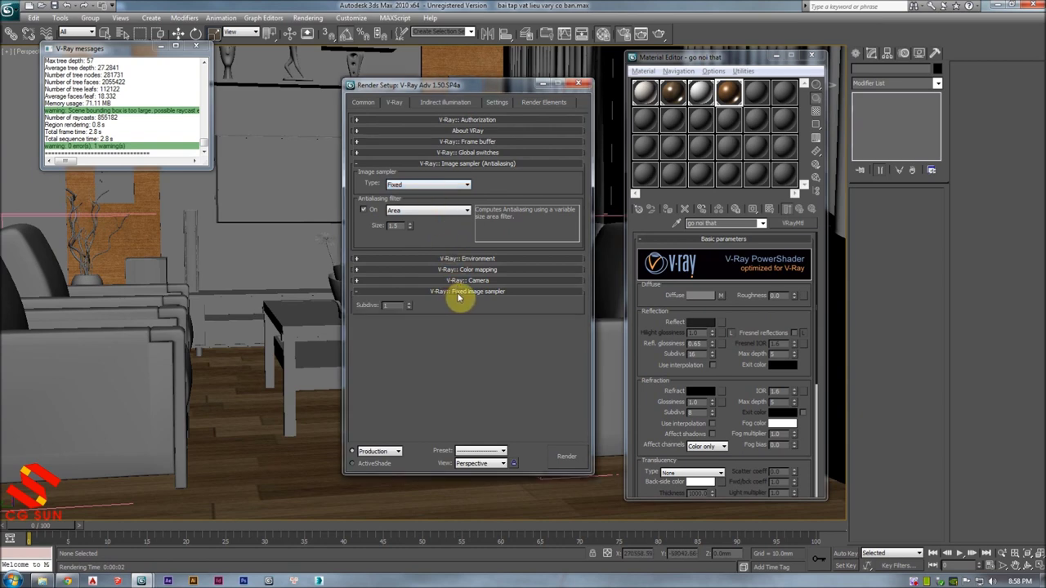
pyautogui.click(411, 309)
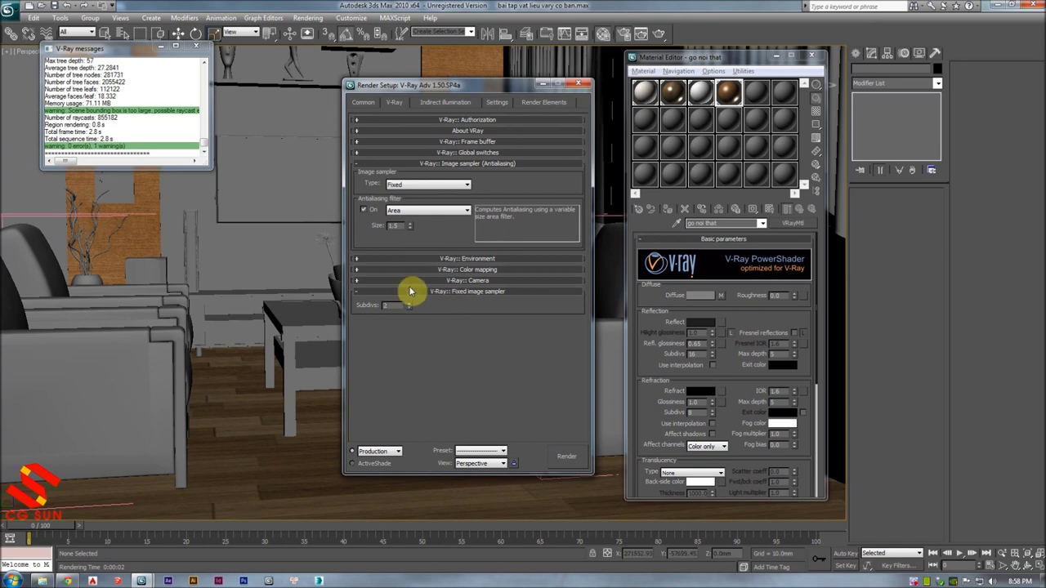
pyautogui.click(409, 307)
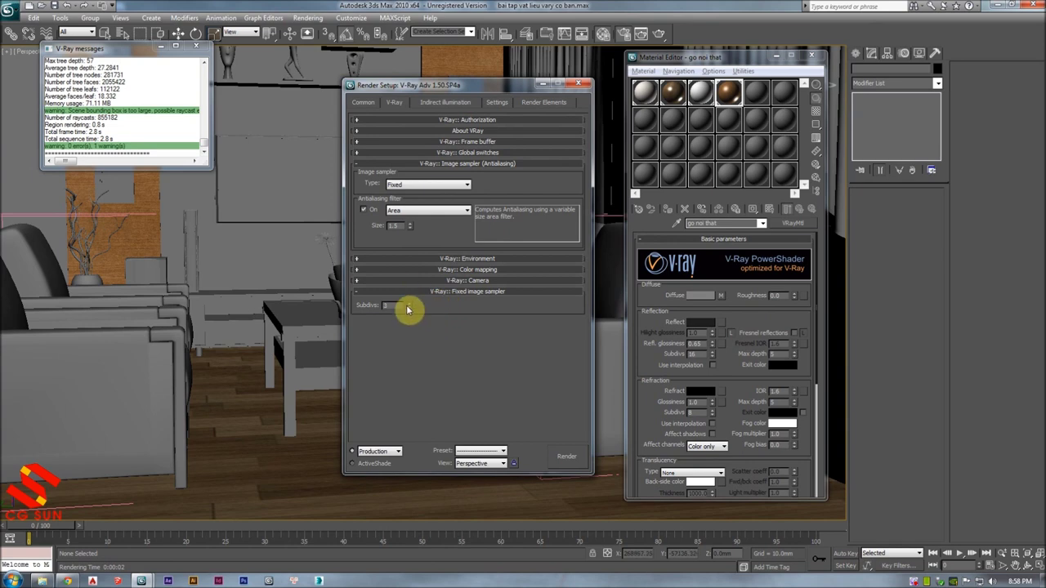
pyautogui.click(407, 306)
# - Test-render the room with the new subdivisions, then close the frame buffer
pyautogui.click(566, 456)
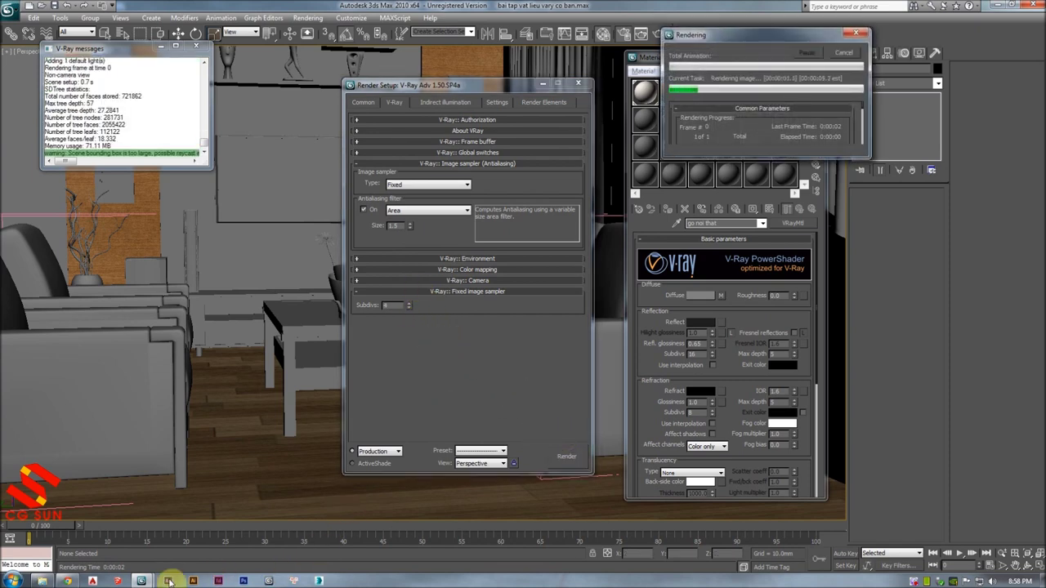
pyautogui.moveTo(168, 581)
pyautogui.click(210, 555)
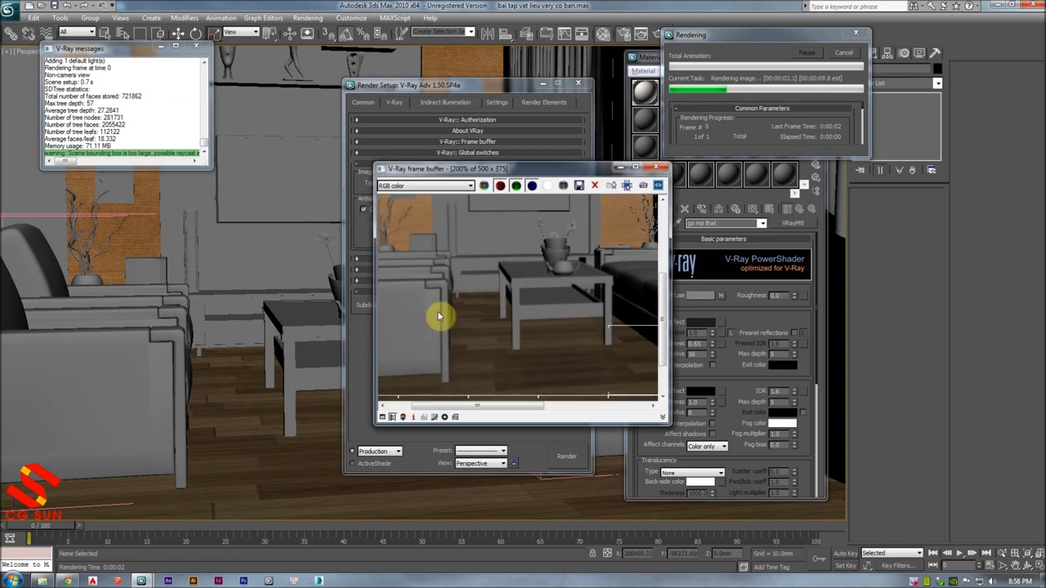
pyautogui.click(656, 167)
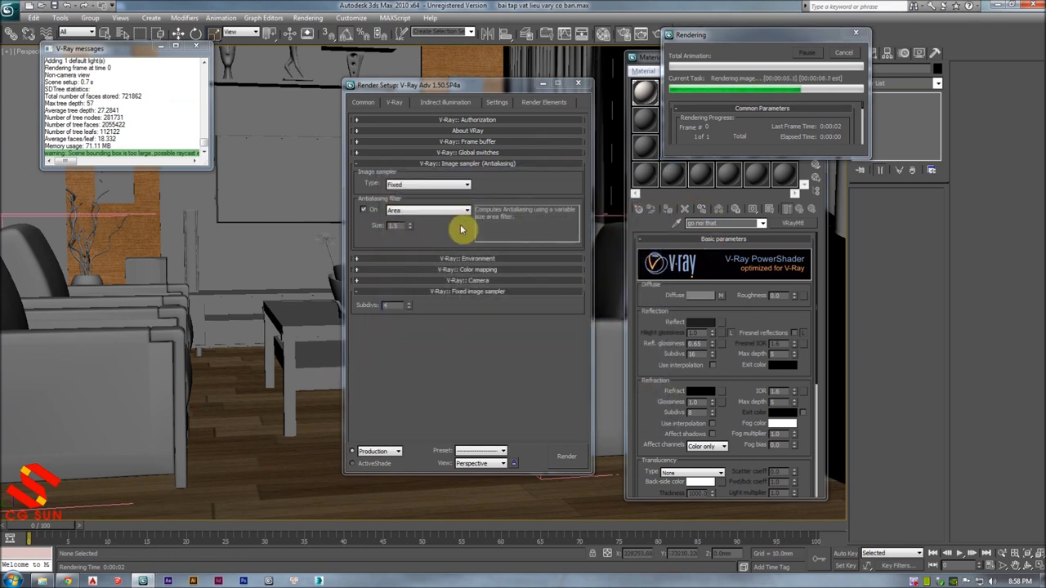
pyautogui.click(445, 187)
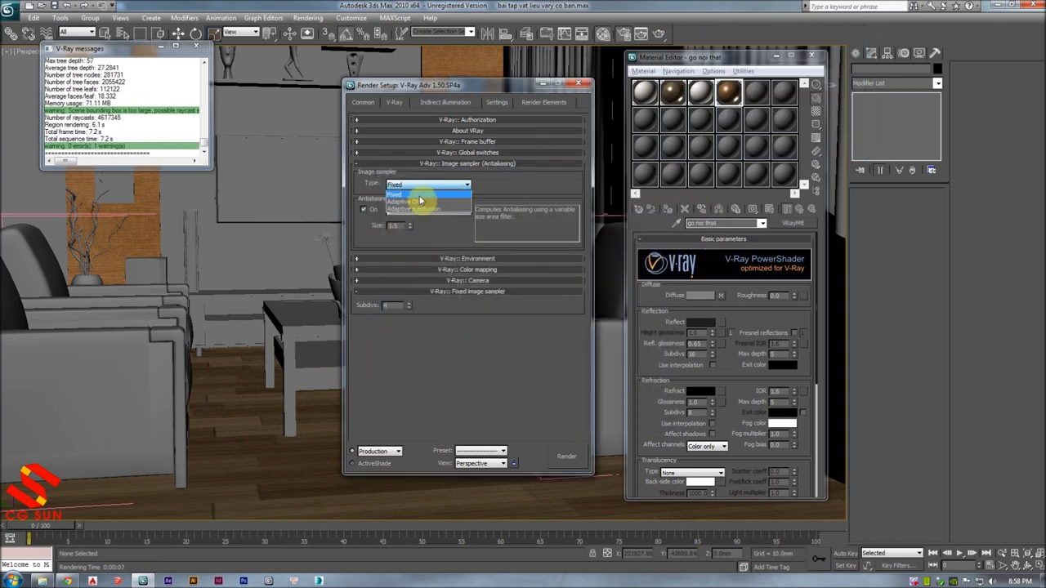
# - Switch the image sampler to Adaptive DMC and enable the Catmull-Rom antialiasing filter
pyautogui.click(405, 201)
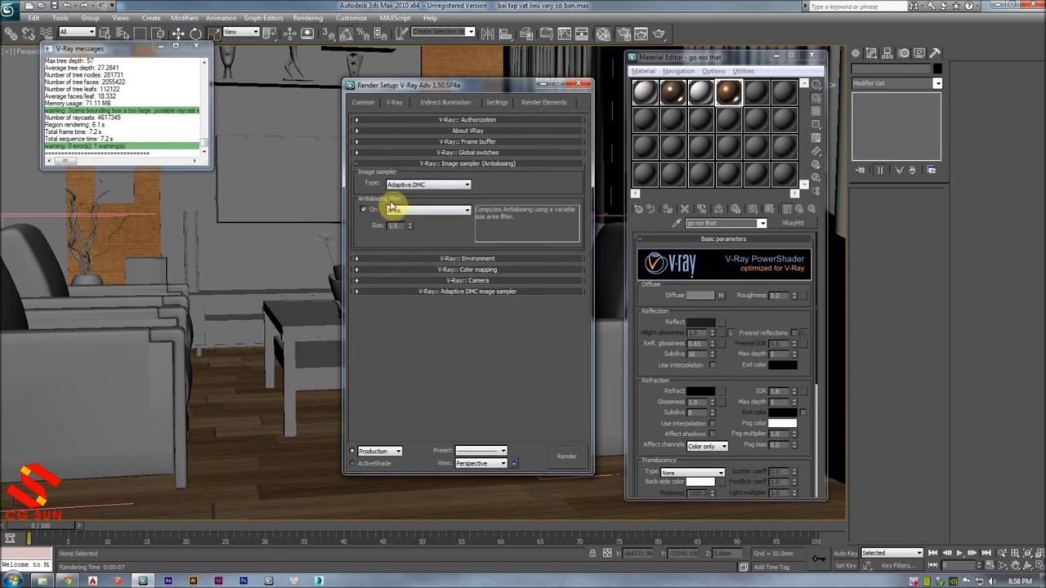
pyautogui.click(391, 207)
pyautogui.click(417, 213)
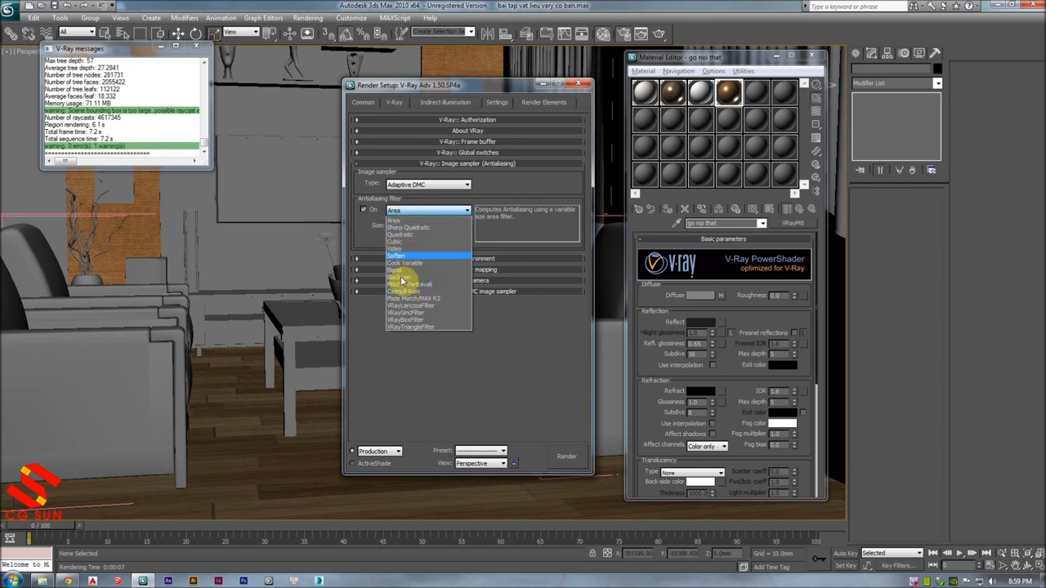
pyautogui.click(406, 292)
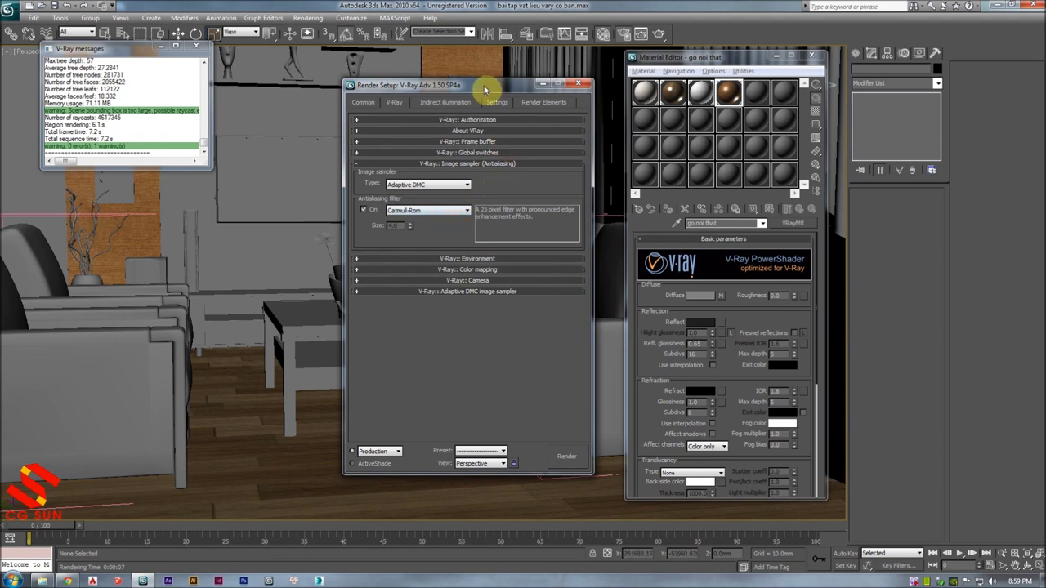
pyautogui.moveTo(488, 86); pyautogui.dragTo(445, 70)
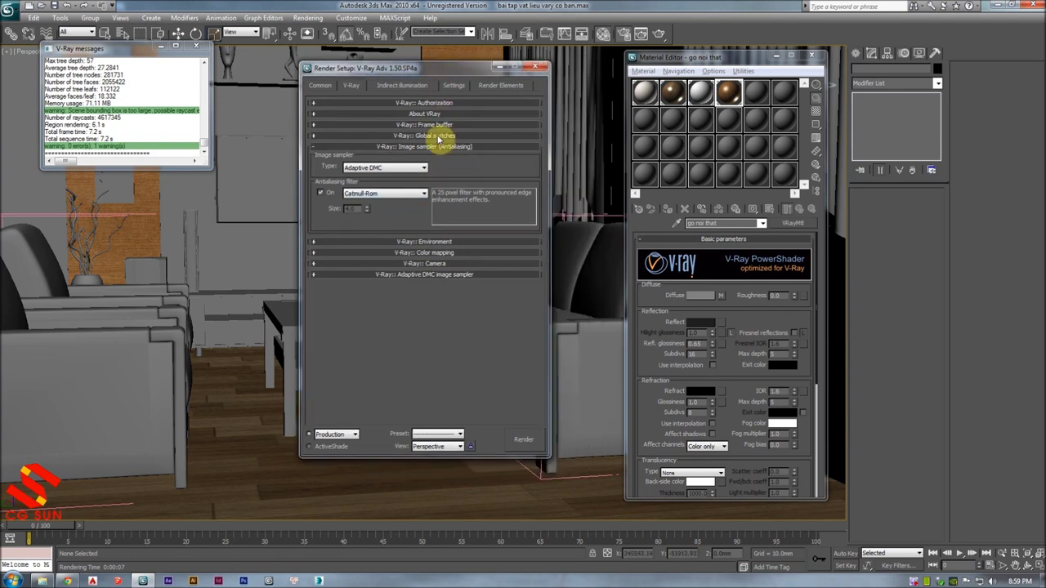
# - Turn on the GI environment override with a near-white, very pale blue skylight colour
pyautogui.click(401, 243)
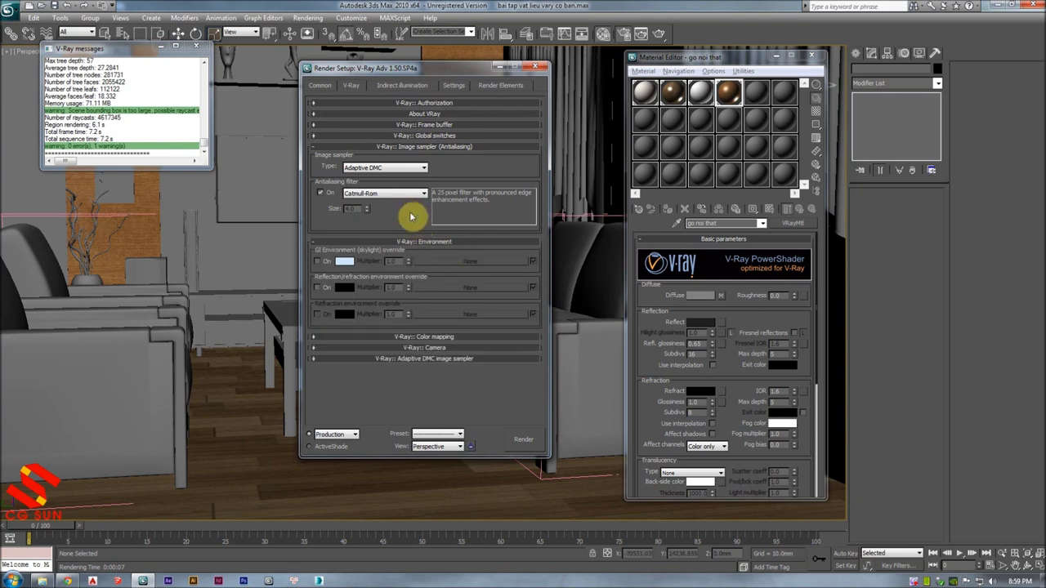
pyautogui.click(318, 261)
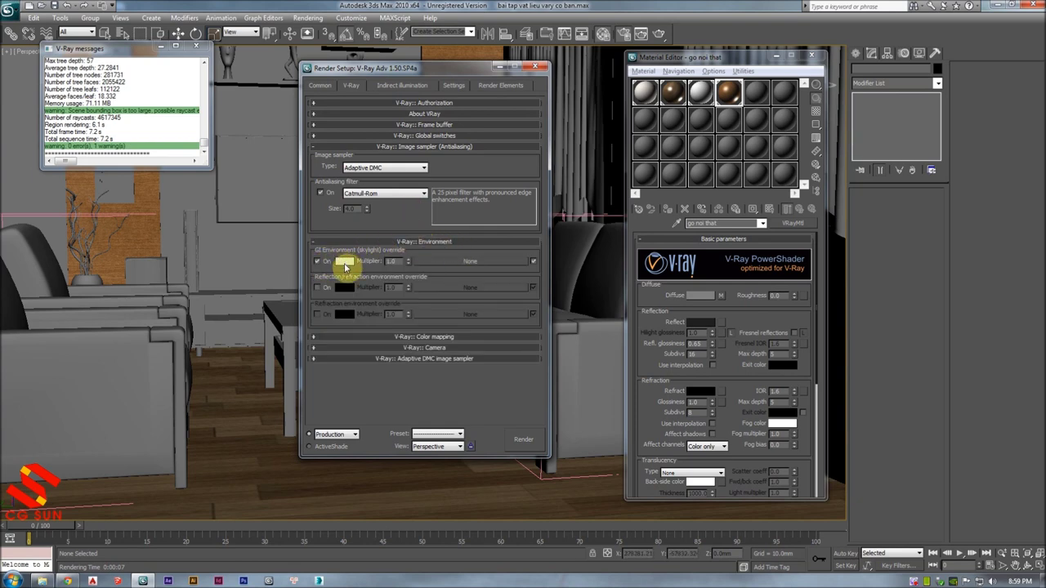
pyautogui.click(343, 261)
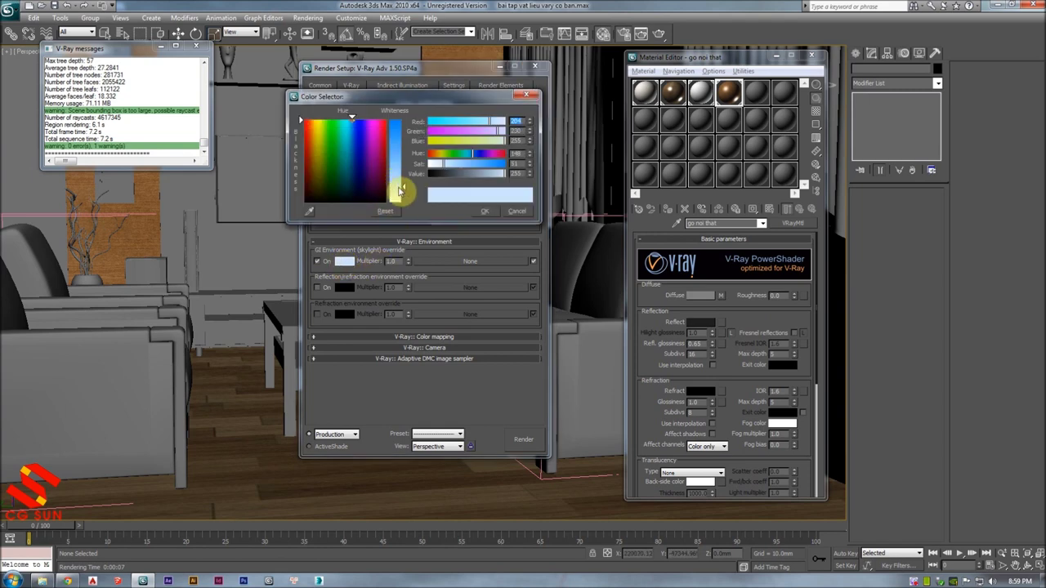
pyautogui.moveTo(403, 190); pyautogui.dragTo(406, 207)
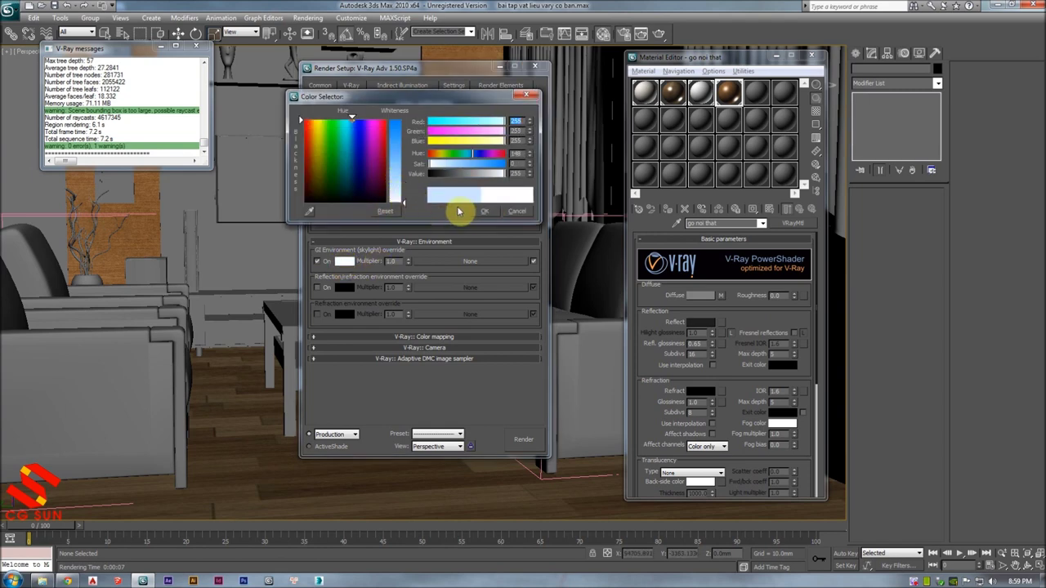
pyautogui.moveTo(403, 202); pyautogui.dragTo(403, 200)
pyautogui.click(486, 211)
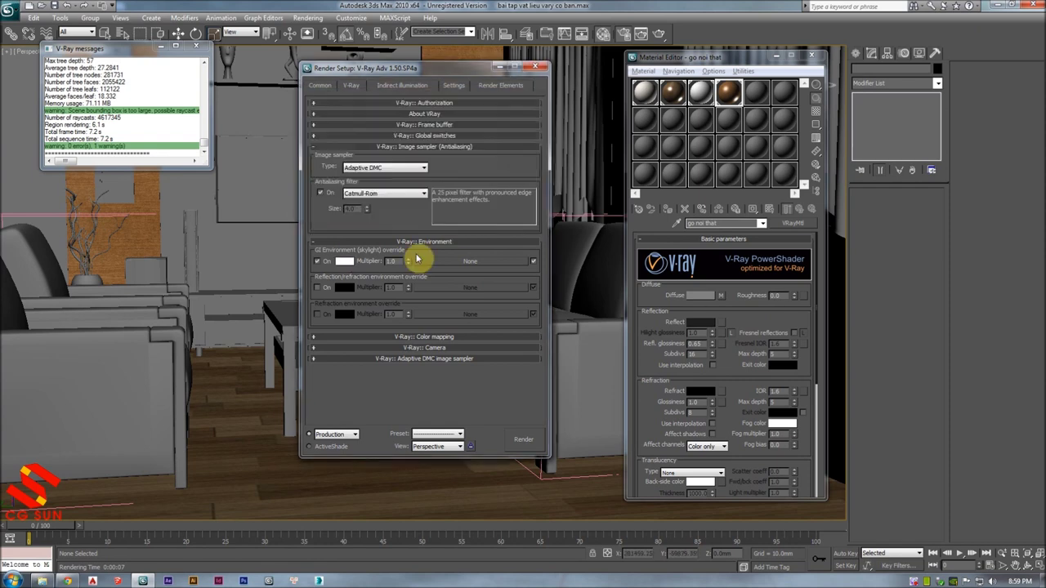
# - Test-render the living room, inspect the result, and close the frame buffer
pyautogui.click(527, 442)
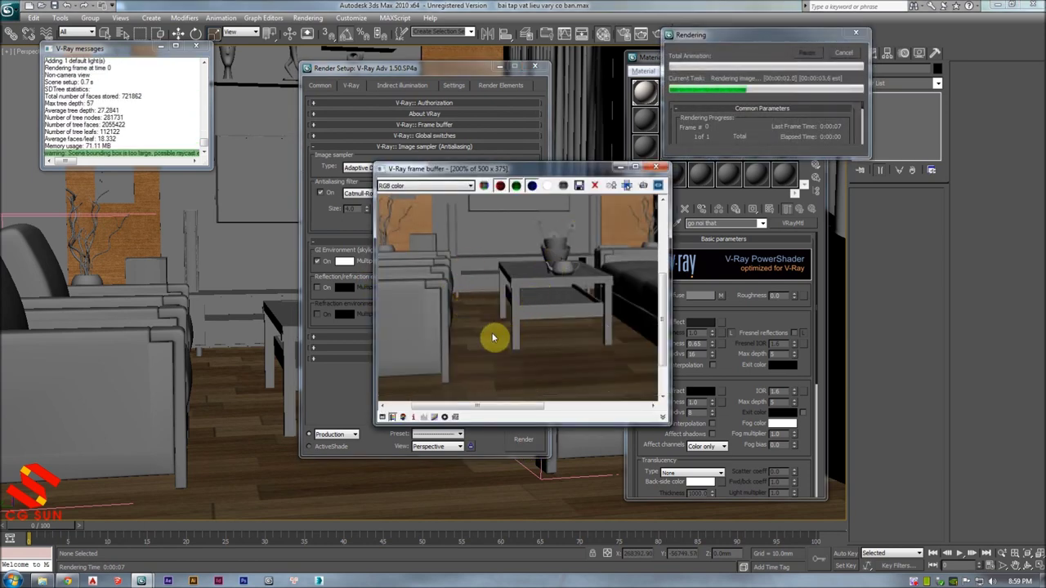
pyautogui.scroll(2, 542, 291)
pyautogui.scroll(-1, 517, 308)
pyautogui.scroll(-1, 524, 302)
pyautogui.scroll(1, 524, 303)
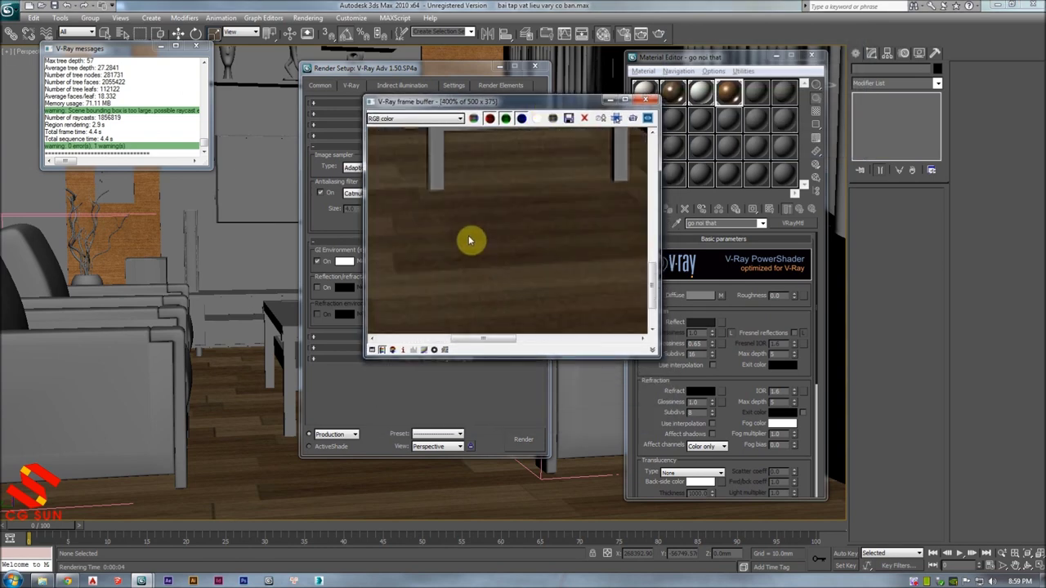
pyautogui.scroll(-1, 470, 241)
pyautogui.scroll(-1, 518, 262)
pyautogui.scroll(-1, 491, 248)
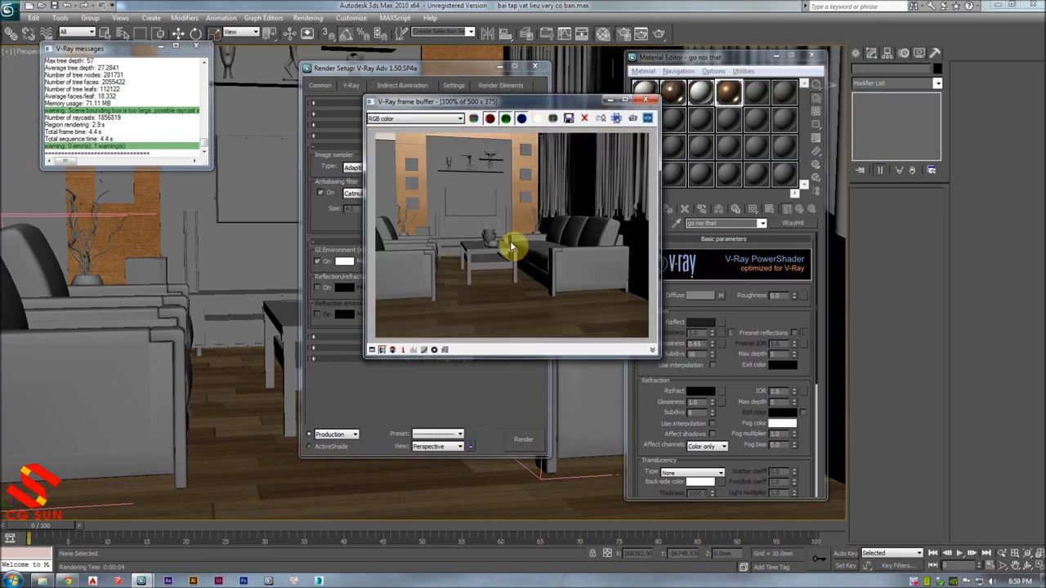
pyautogui.click(645, 99)
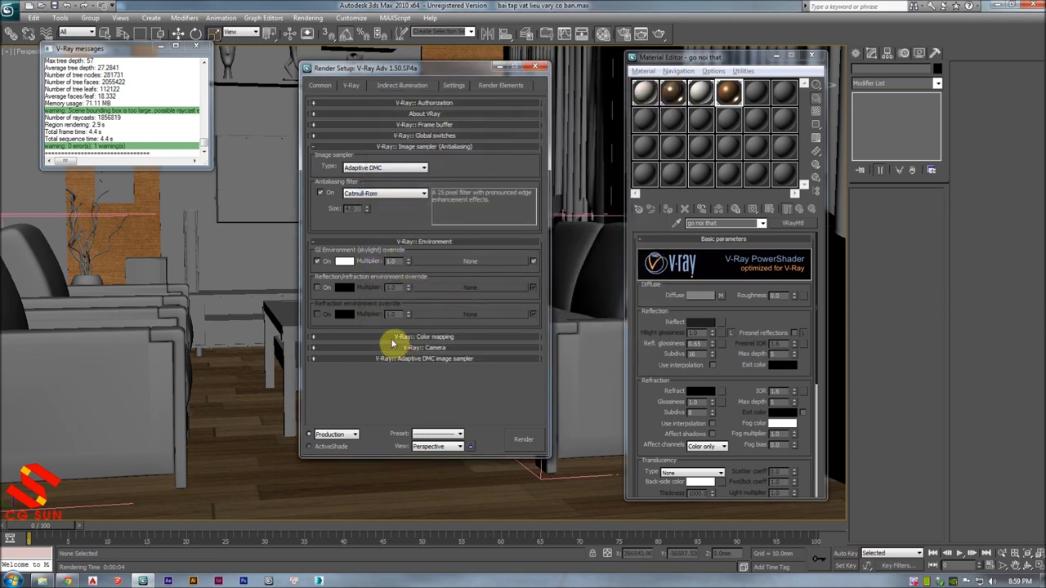
pyautogui.click(425, 337)
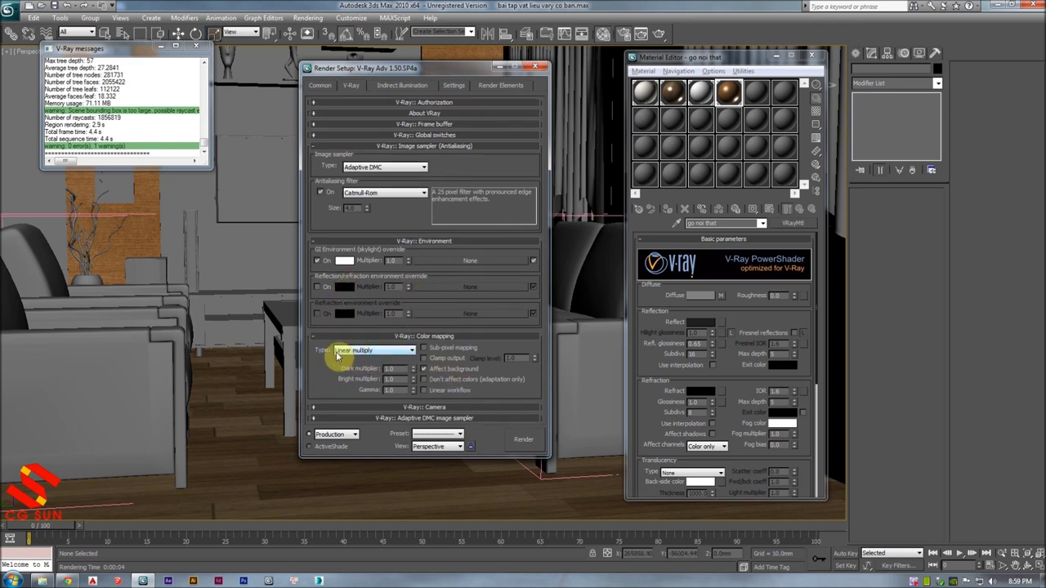
# - Keep Linear multiply as the colour mapping type and turn on Clamp output
pyautogui.click(381, 351)
pyautogui.click(381, 352)
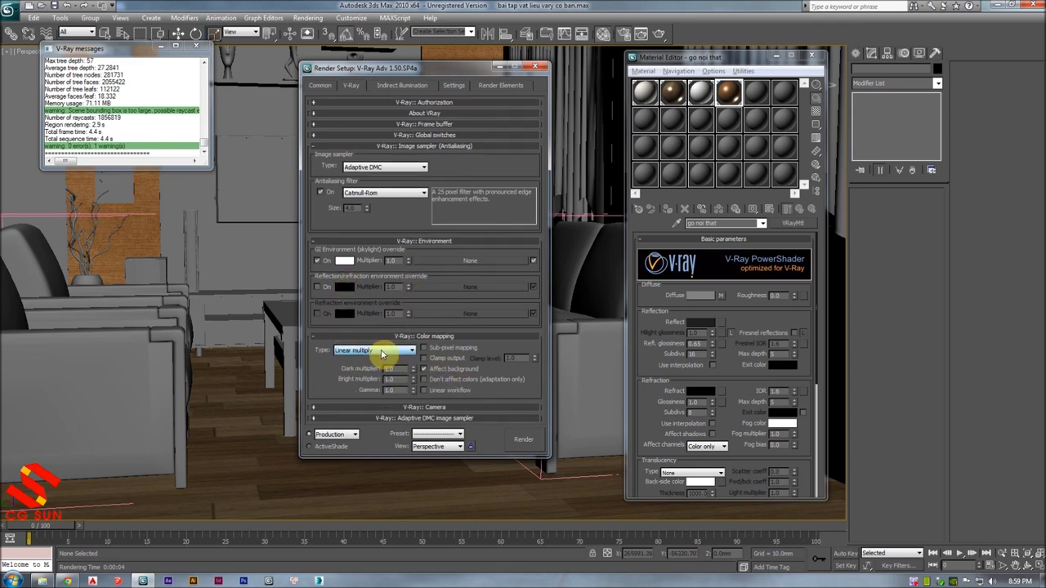
pyautogui.click(424, 358)
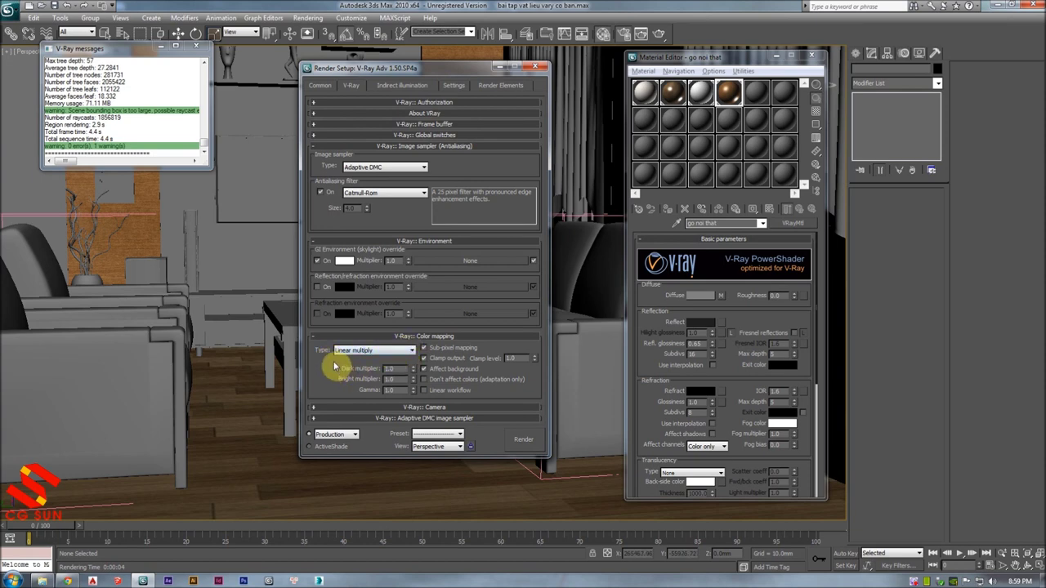
pyautogui.click(393, 353)
pyautogui.click(392, 352)
pyautogui.click(392, 352)
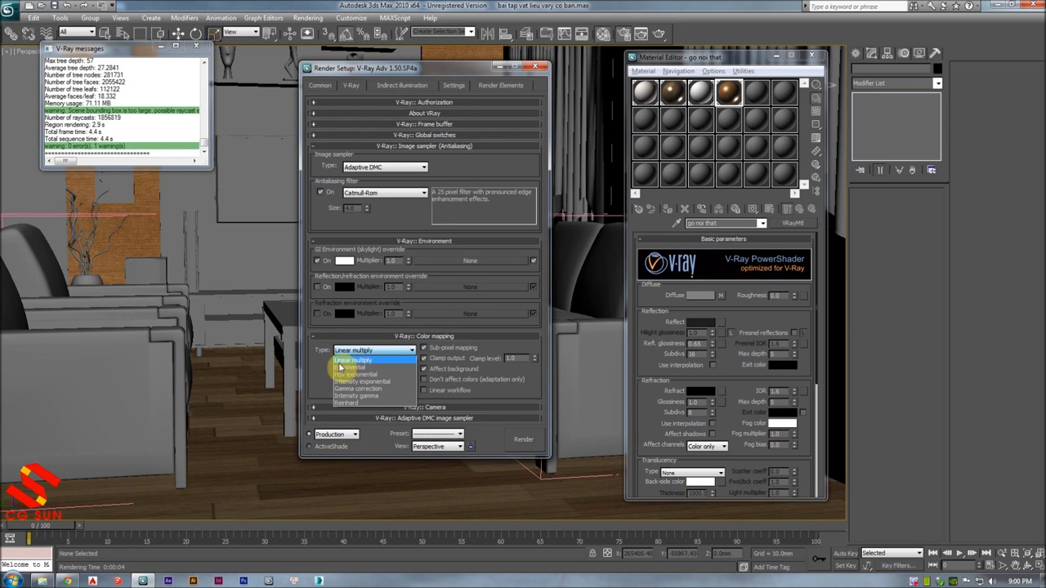
pyautogui.click(373, 360)
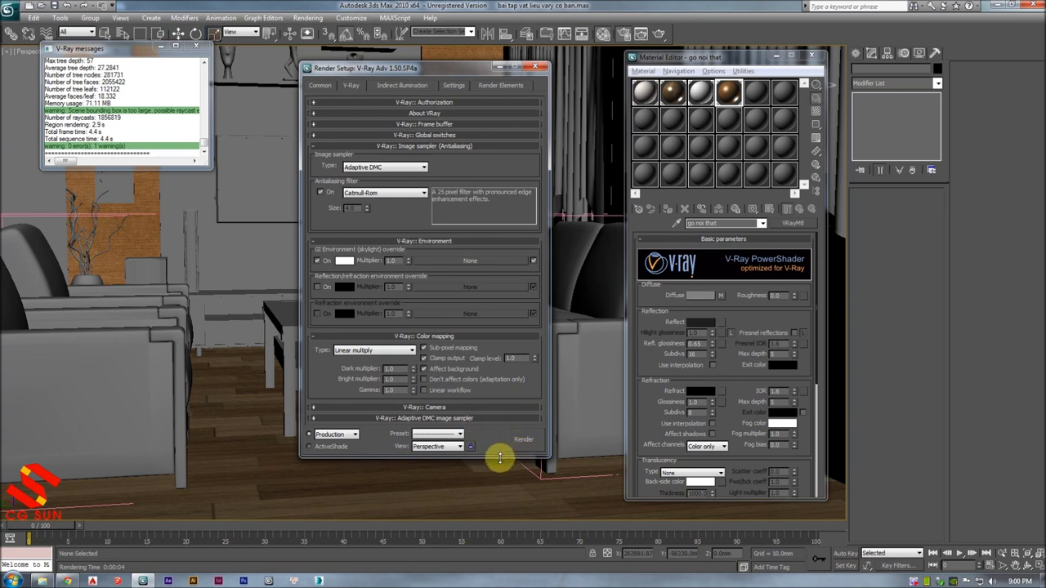
# - Check the dark and bright multiplier values and turn on Sub-pixel mapping
pyautogui.moveTo(499, 458); pyautogui.dragTo(491, 518)
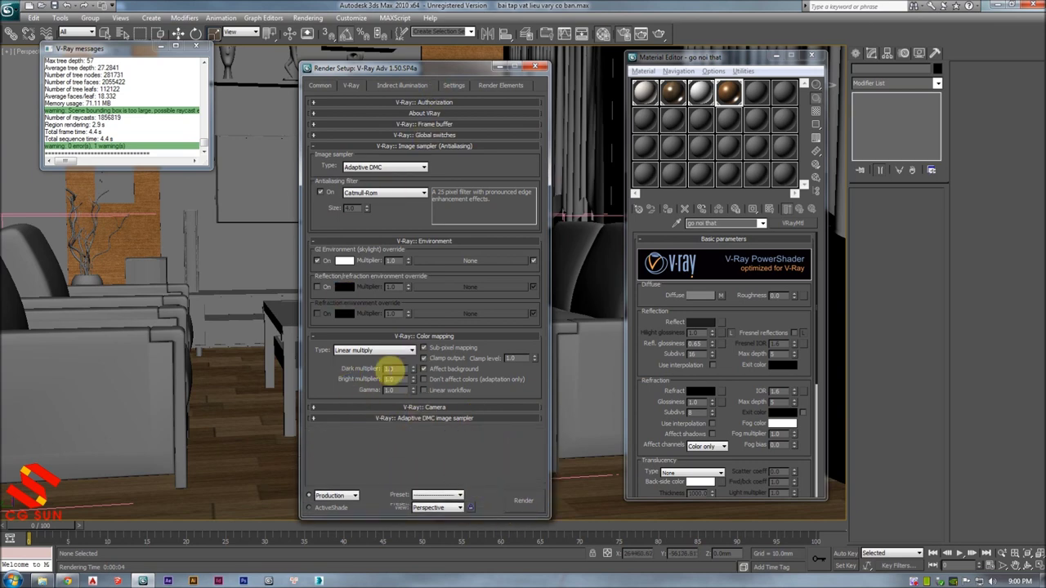
pyautogui.doubleClick(392, 370)
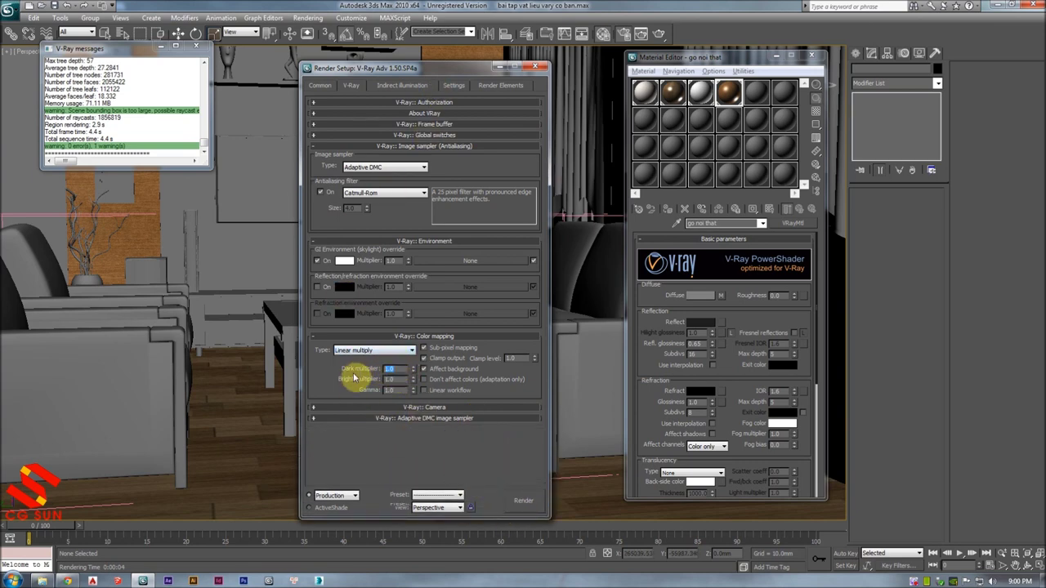
pyautogui.doubleClick(393, 379)
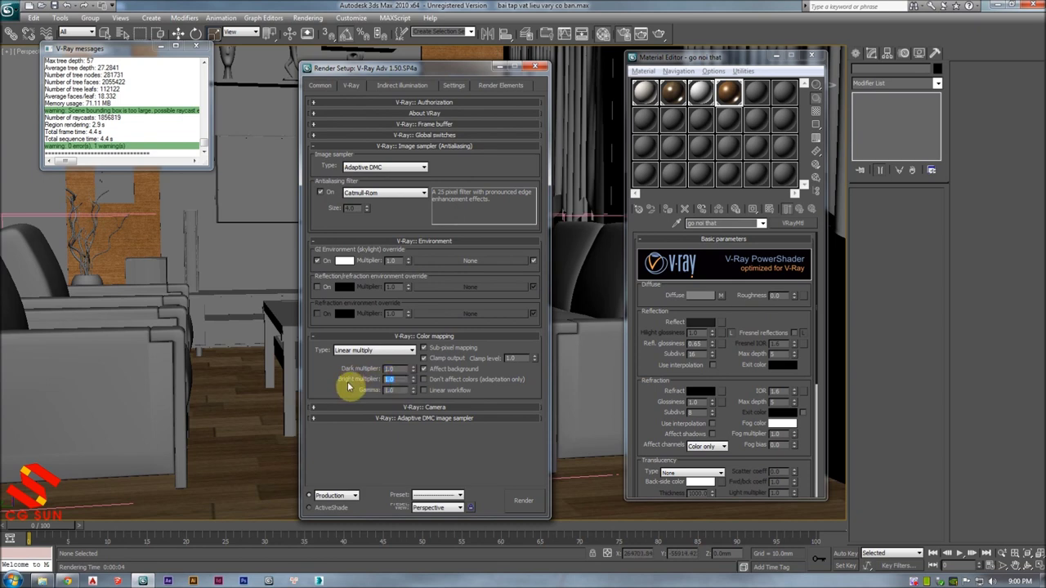
pyautogui.click(429, 350)
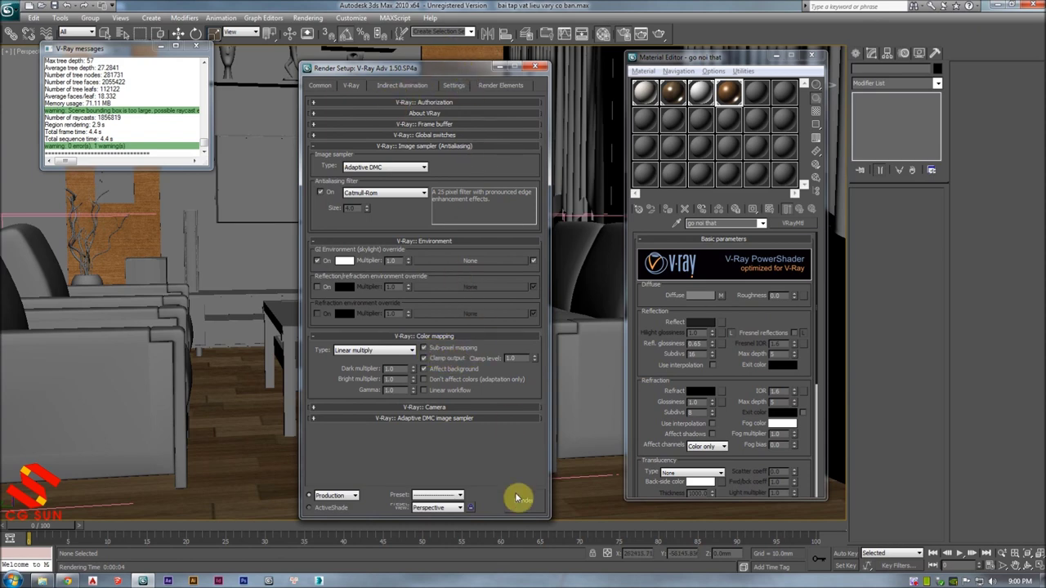
pyautogui.click(390, 87)
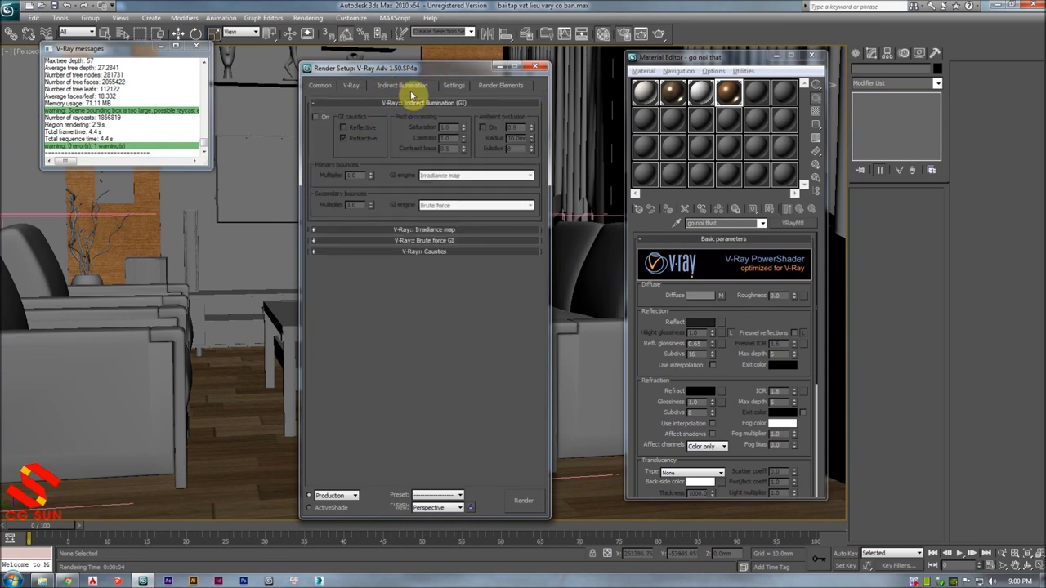
# - Turn on GI and set secondary bounces to Light cache with a 0.9 multiplier
pyautogui.moveTo(416, 75); pyautogui.dragTo(466, 108)
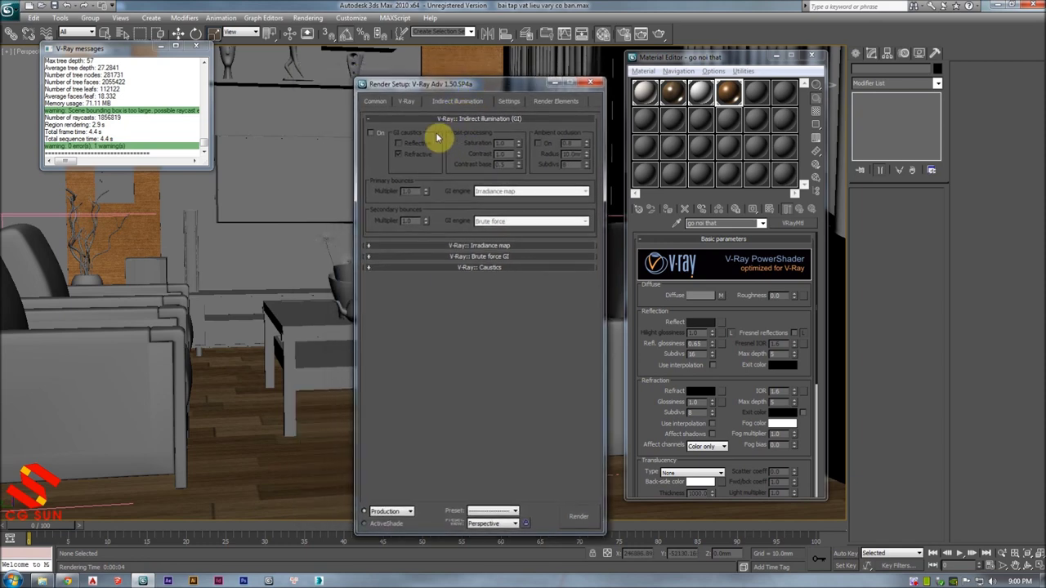
pyautogui.click(371, 133)
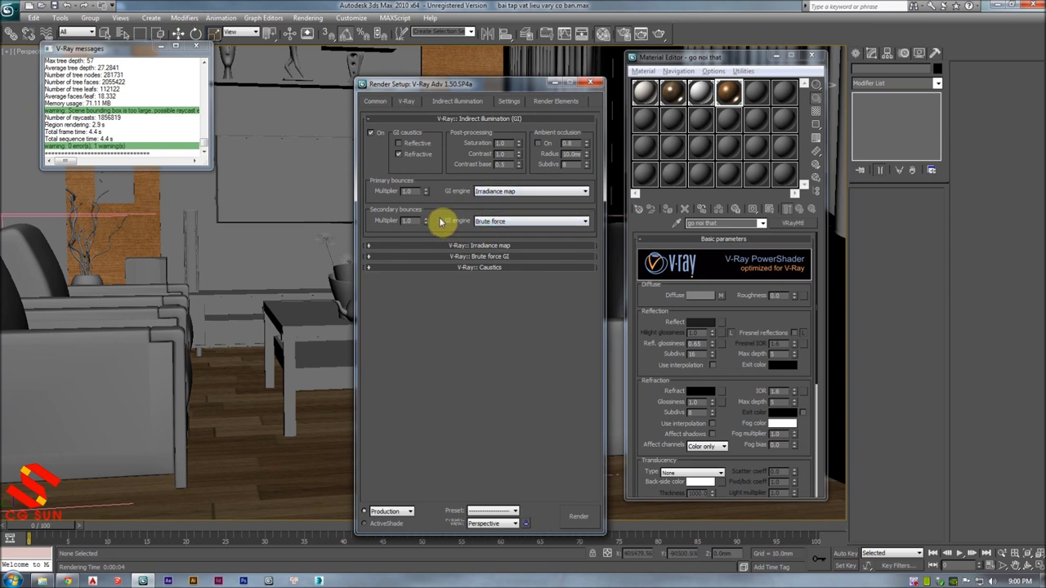
pyautogui.click(512, 222)
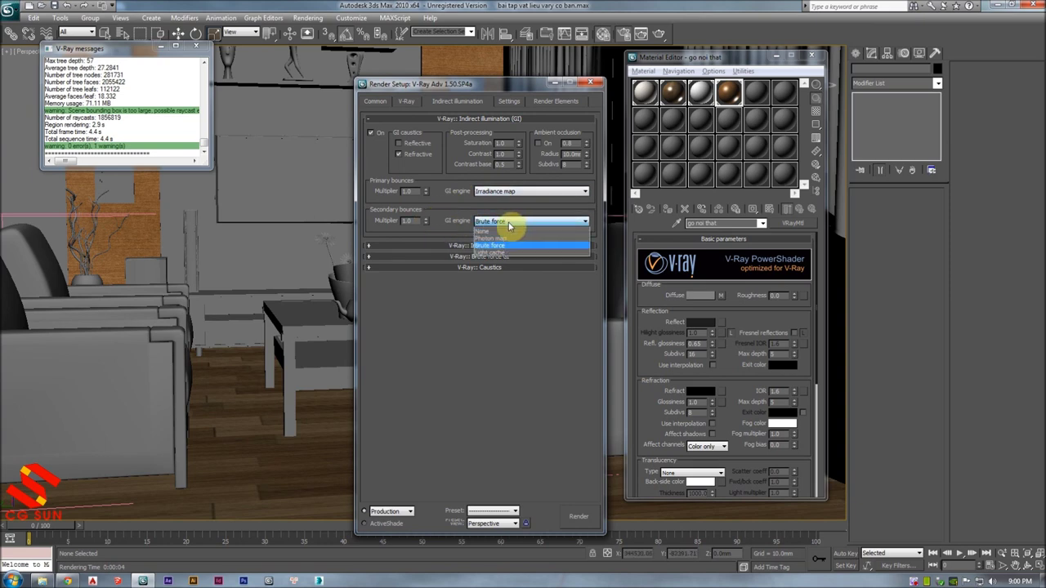
pyautogui.click(455, 205)
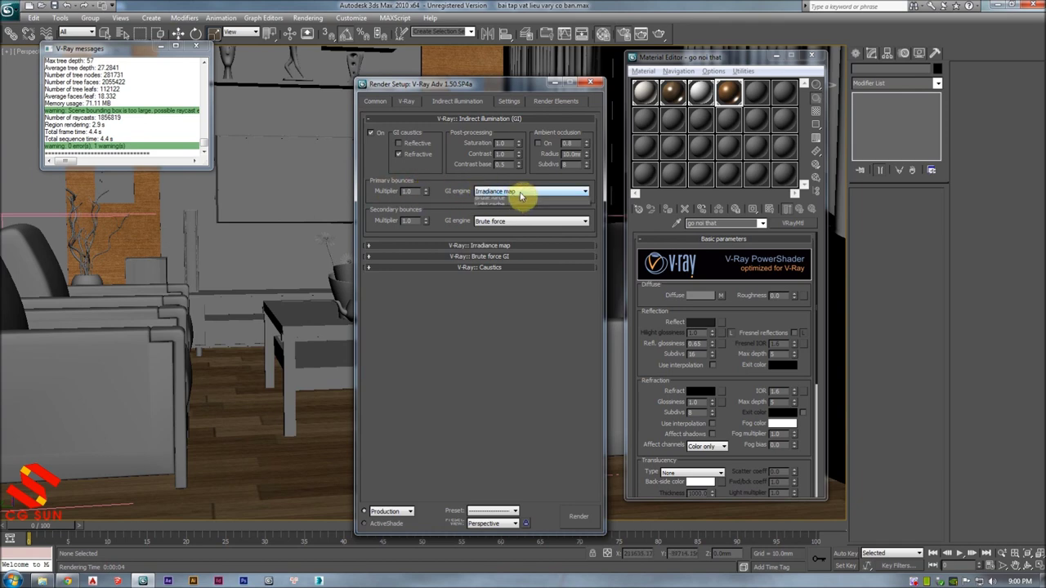
pyautogui.click(490, 221)
pyautogui.click(490, 253)
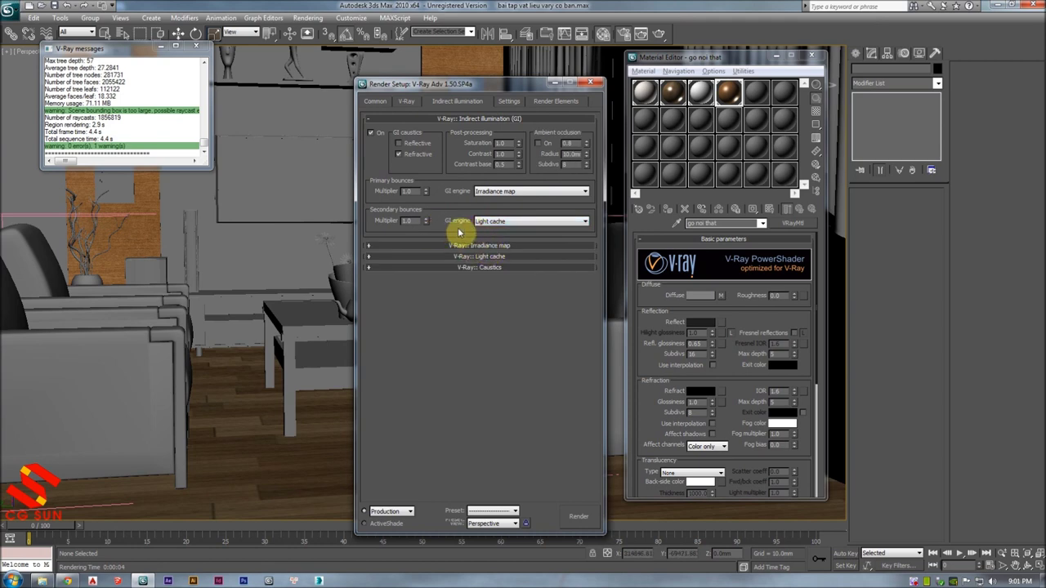
pyautogui.doubleClick(406, 222)
pyautogui.write('0.9')
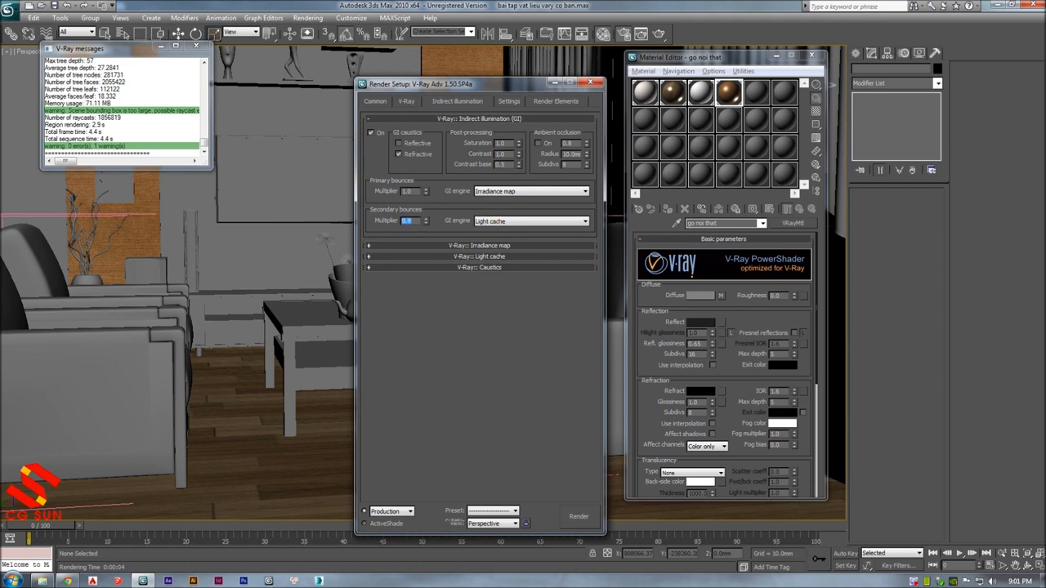
pyautogui.click(456, 247)
# - Choose the Very low irradiance map preset, leaving HSph. subdivs at 50
pyautogui.scroll(-3, 543, 211)
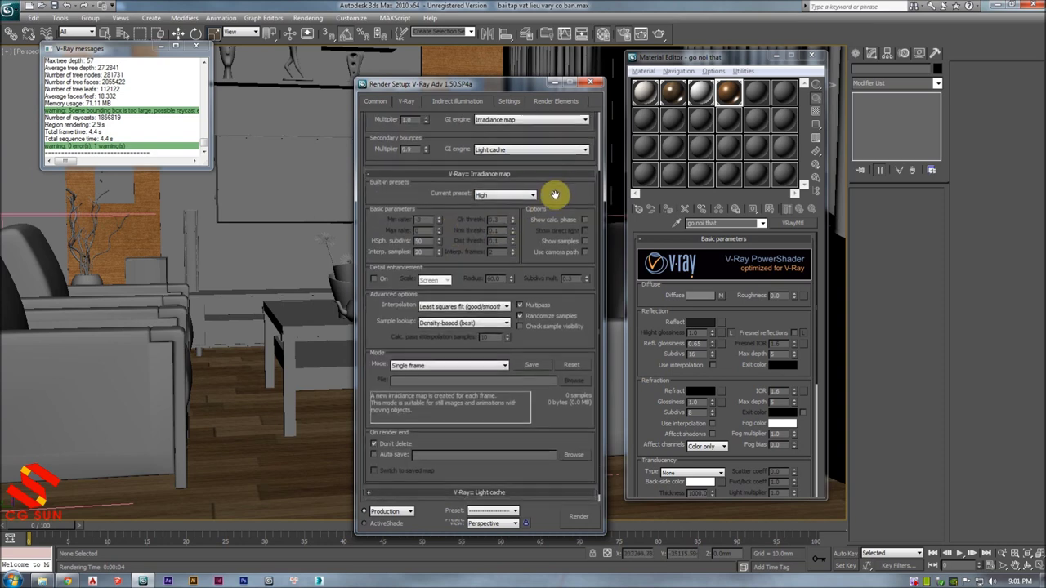
pyautogui.click(516, 199)
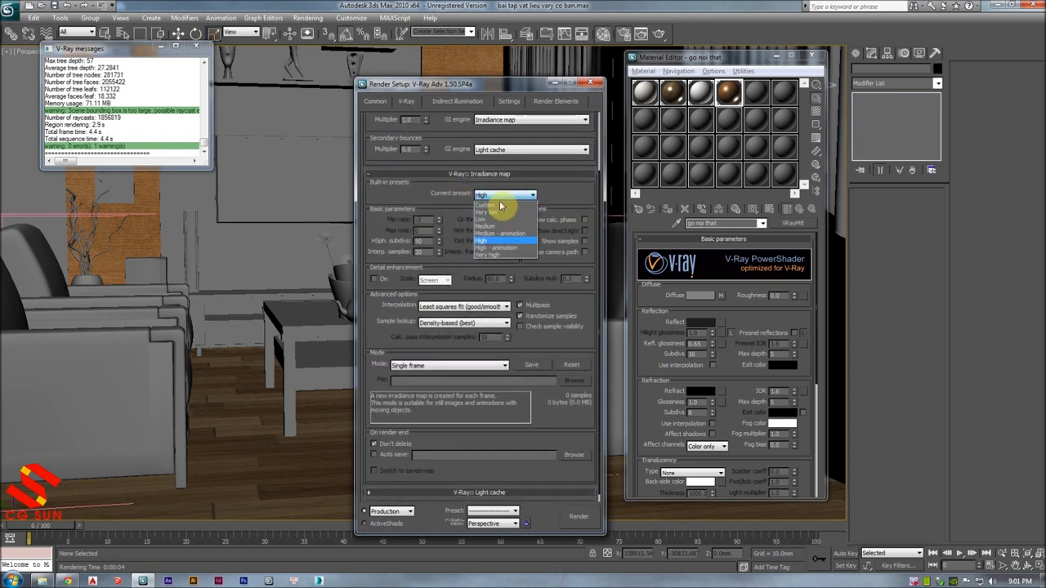
pyautogui.click(491, 215)
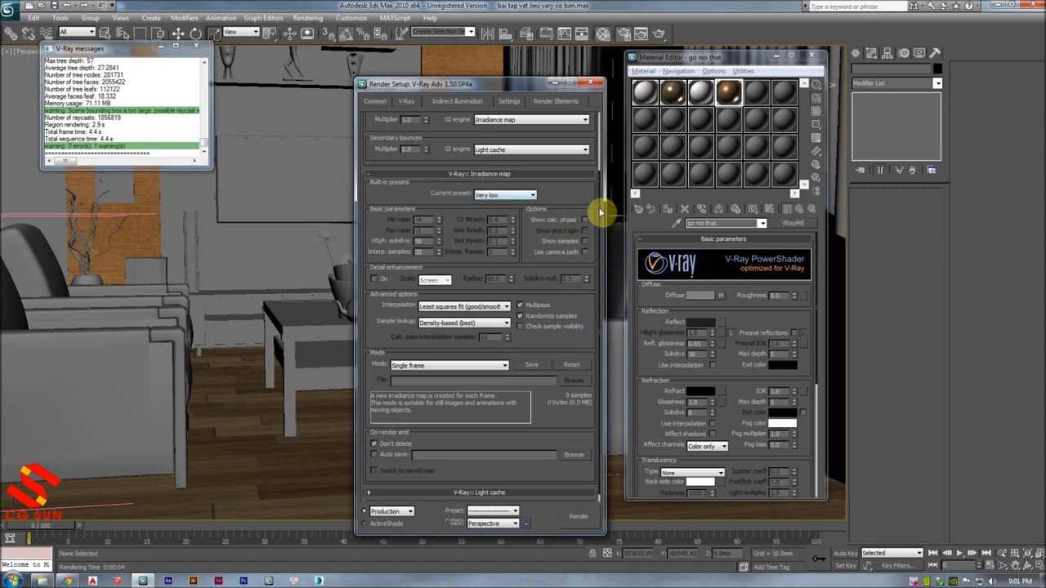
pyautogui.scroll(-1, 551, 175)
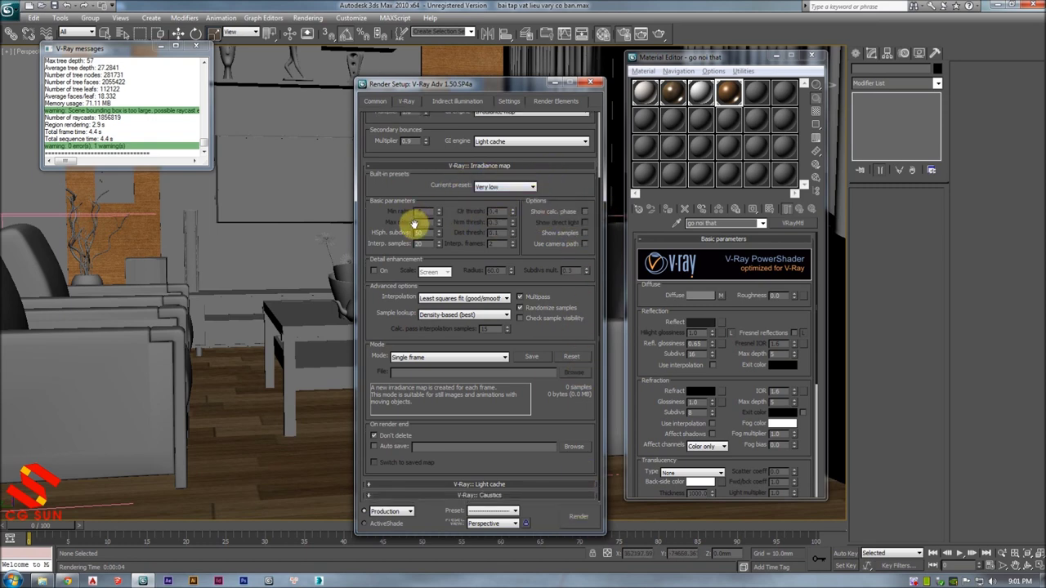
pyautogui.moveTo(427, 232); pyautogui.dragTo(374, 235)
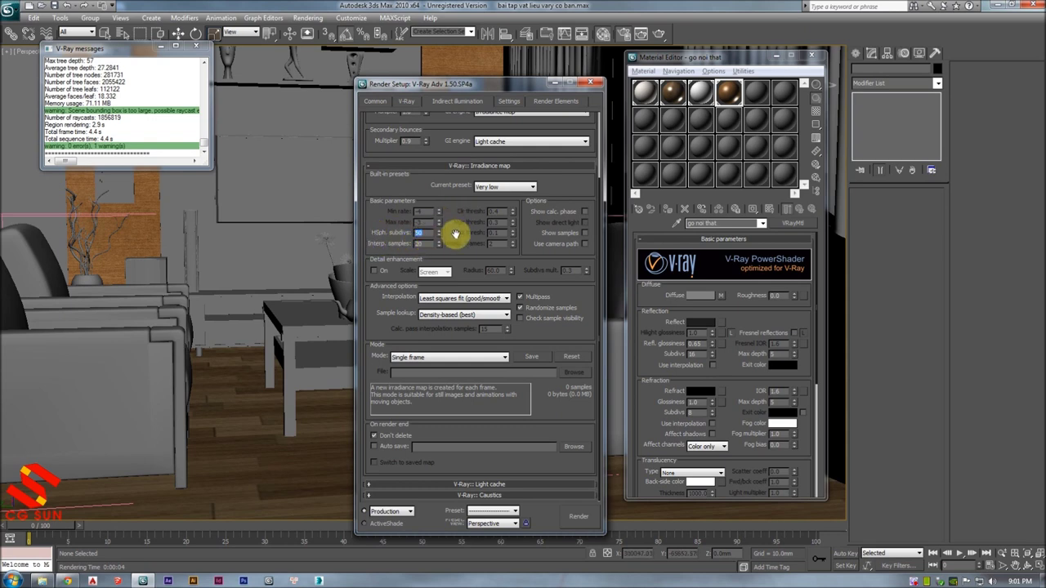
pyautogui.click(500, 342)
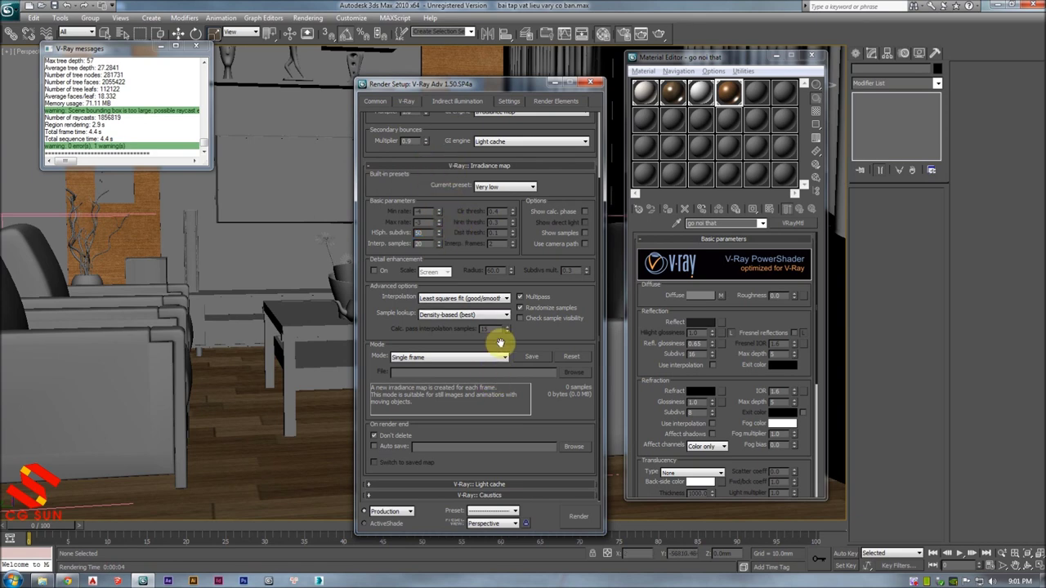
pyautogui.click(474, 485)
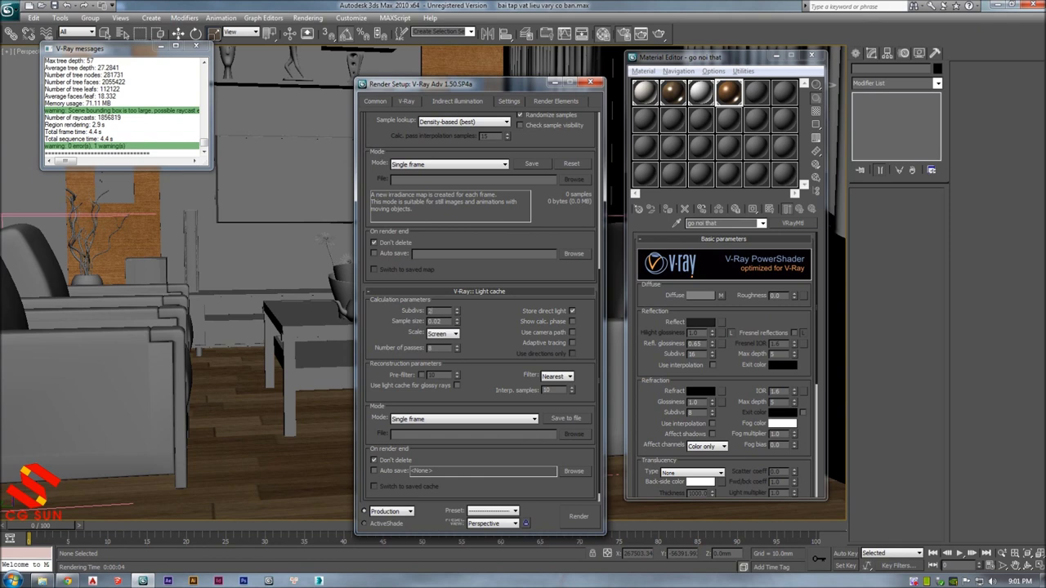
# - Set light cache subdivs to 200 and run a test render of the room
pyautogui.scroll(-1, 474, 327)
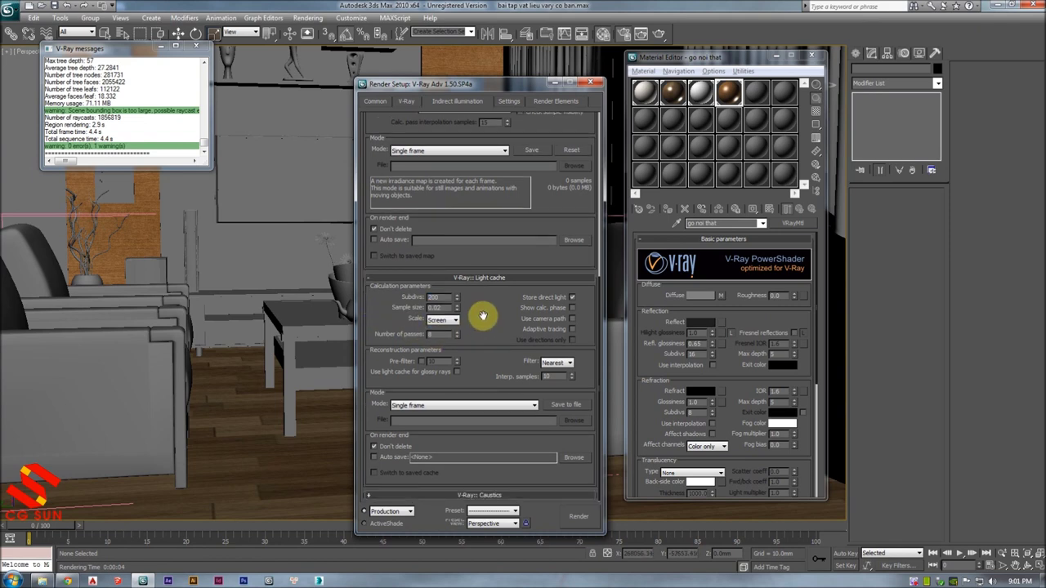
pyautogui.scroll(2, 491, 331)
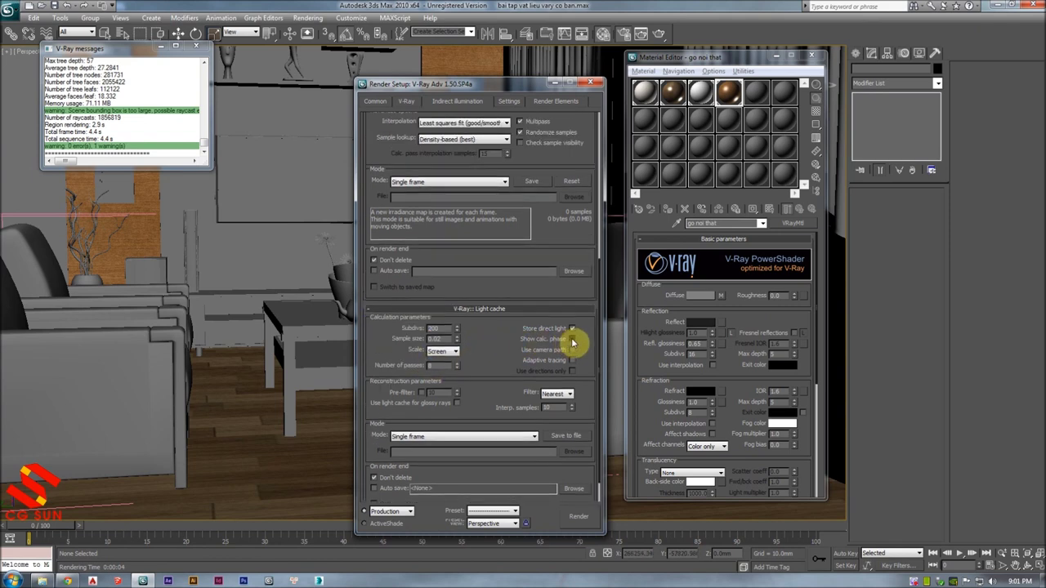
pyautogui.scroll(-1, 360, 299)
pyautogui.scroll(-2, 273, 274)
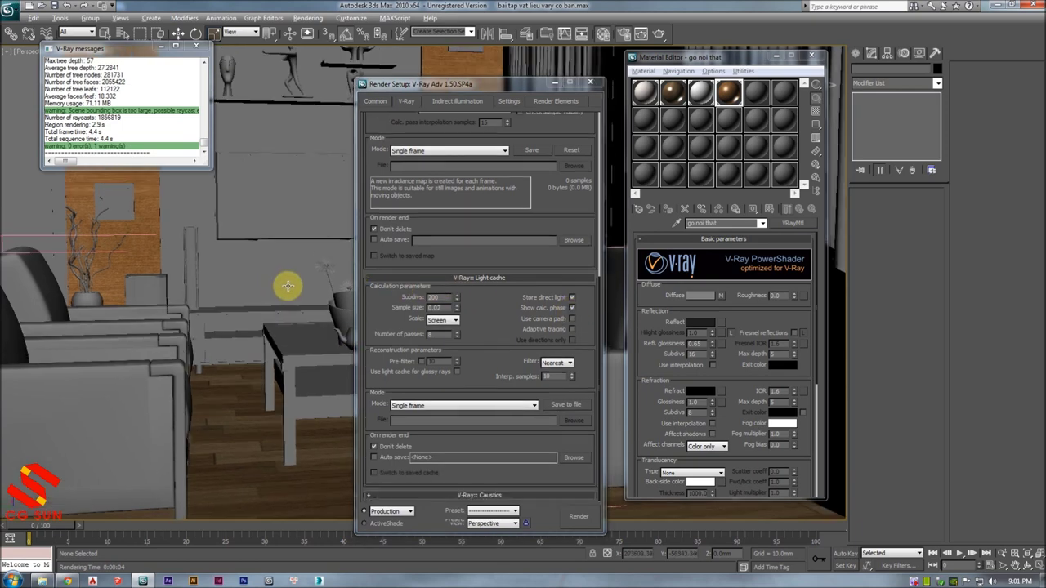
pyautogui.scroll(-3, 266, 280)
pyautogui.scroll(3, 280, 234)
pyautogui.scroll(2, 252, 191)
pyautogui.scroll(1, 229, 219)
pyautogui.scroll(2, 231, 232)
pyautogui.scroll(2, 234, 243)
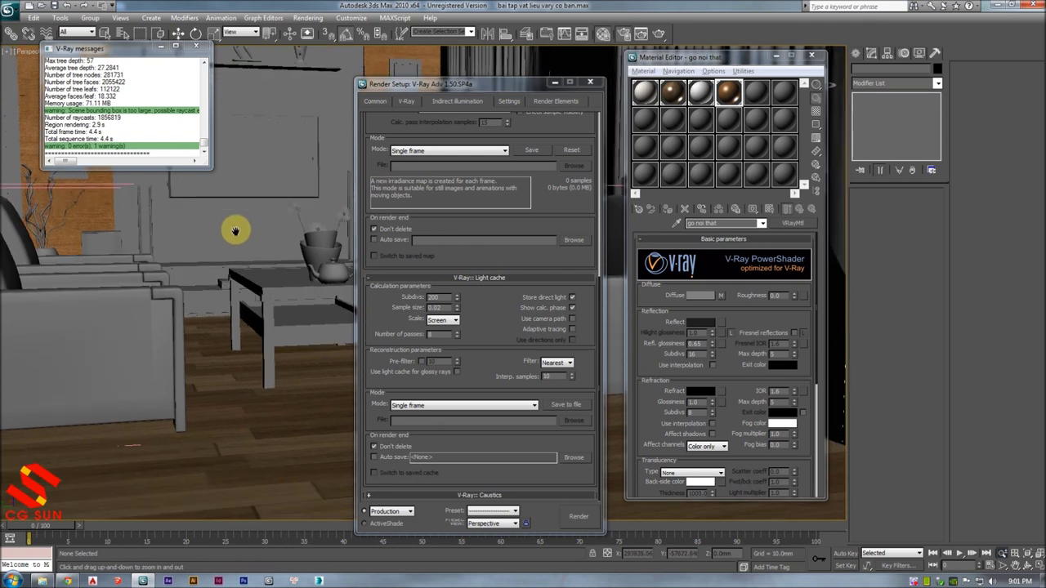
pyautogui.scroll(2, 236, 230)
pyautogui.click(581, 514)
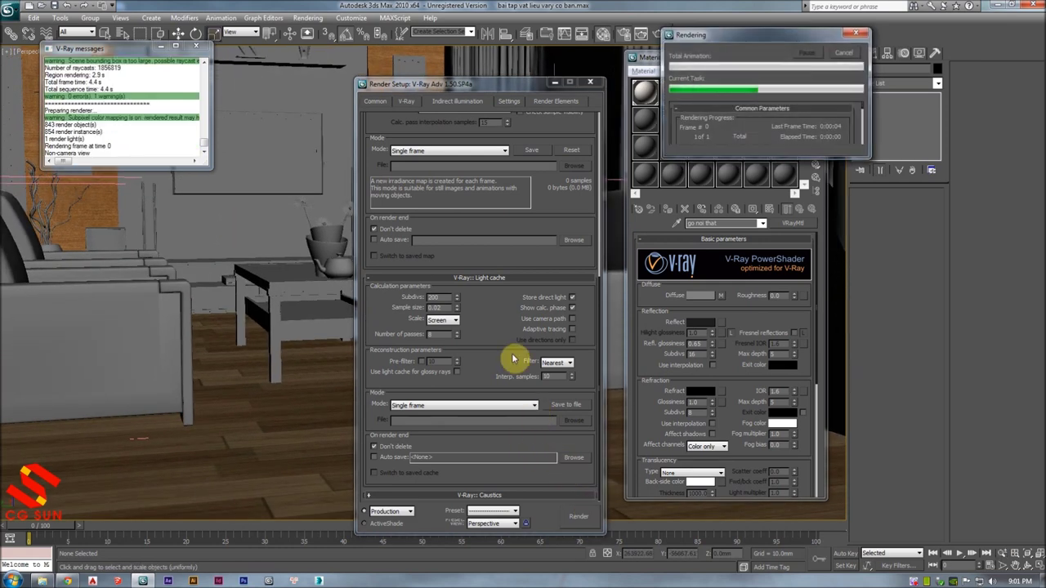
pyautogui.moveTo(542, 105); pyautogui.dragTo(319, 85)
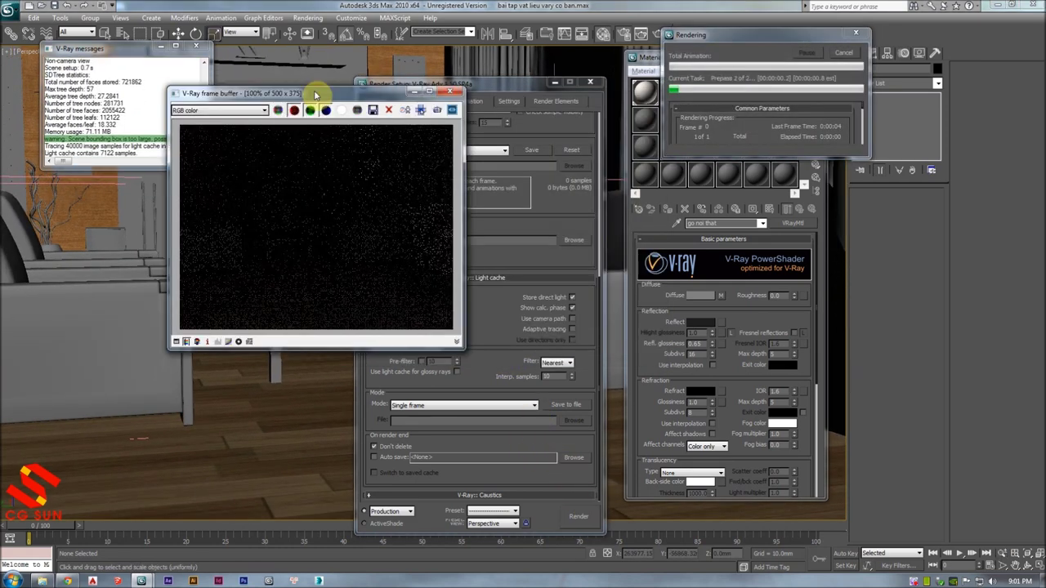
pyautogui.scroll(-1, 345, 306)
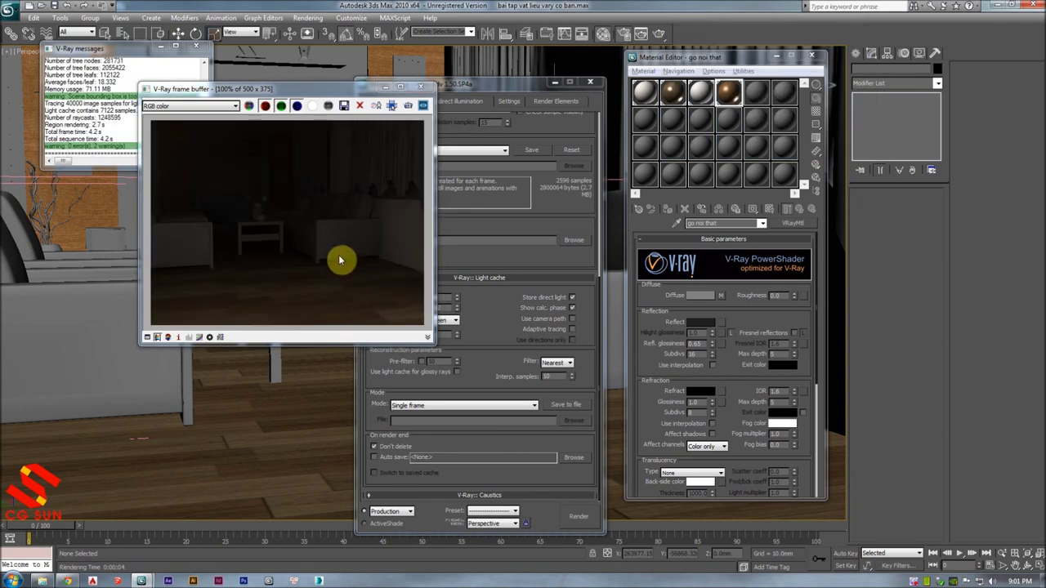
pyautogui.click(420, 88)
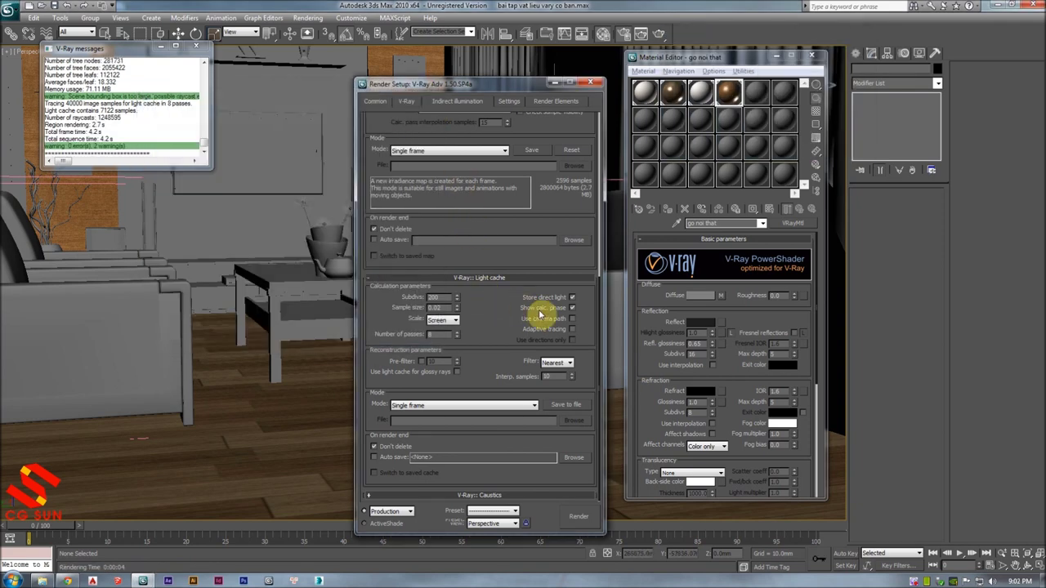
# - Turn off Show calc. phase for the light cache and render again
pyautogui.click(572, 308)
pyautogui.click(580, 513)
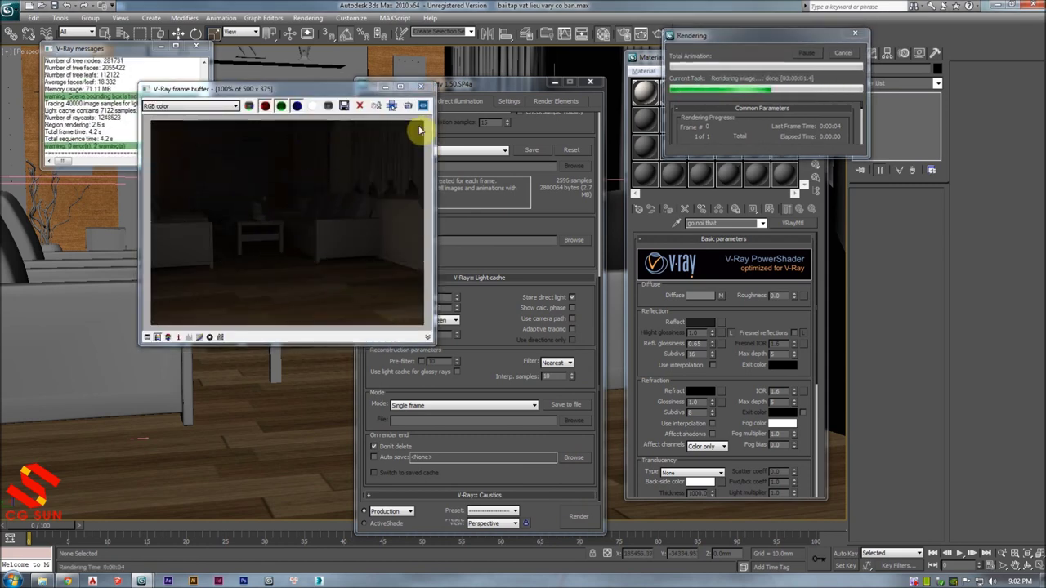
pyautogui.click(421, 87)
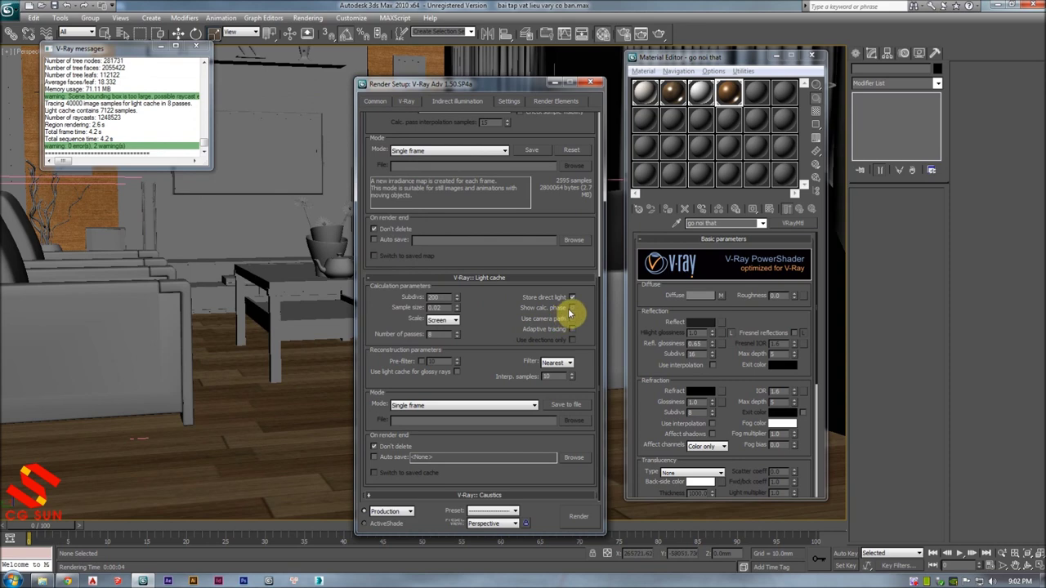
# - Set render regions to 30 x 30 and dynamic memory limit to 4000 MB, then test-render
pyautogui.click(507, 101)
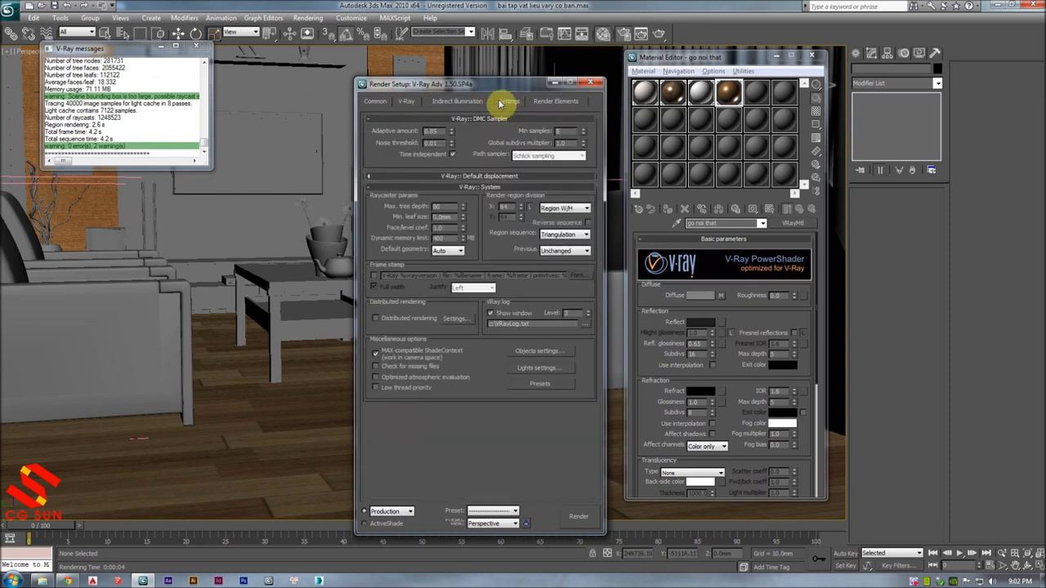
pyautogui.moveTo(496, 87); pyautogui.dragTo(483, 85)
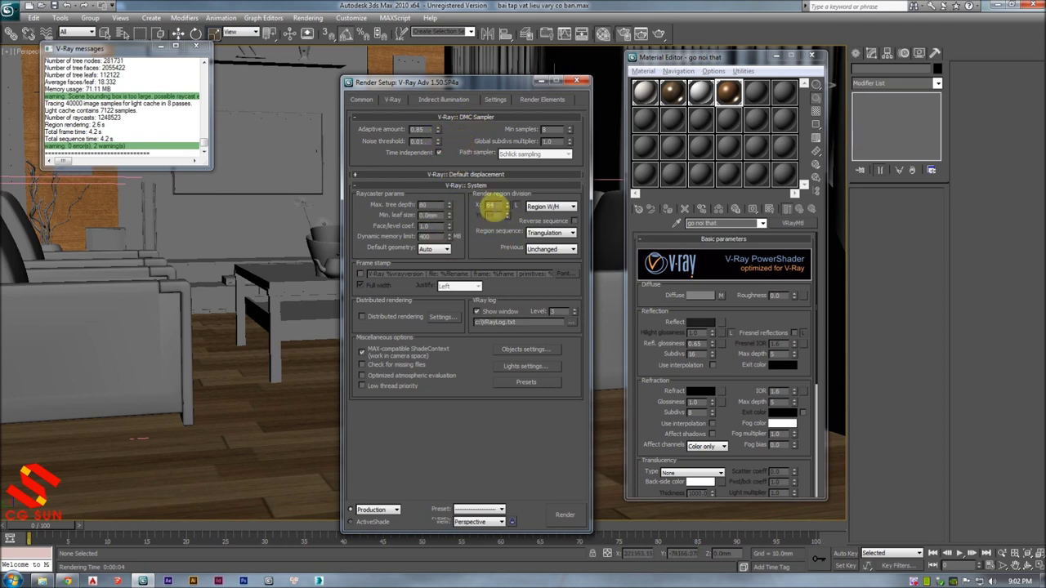
pyautogui.doubleClick(490, 206)
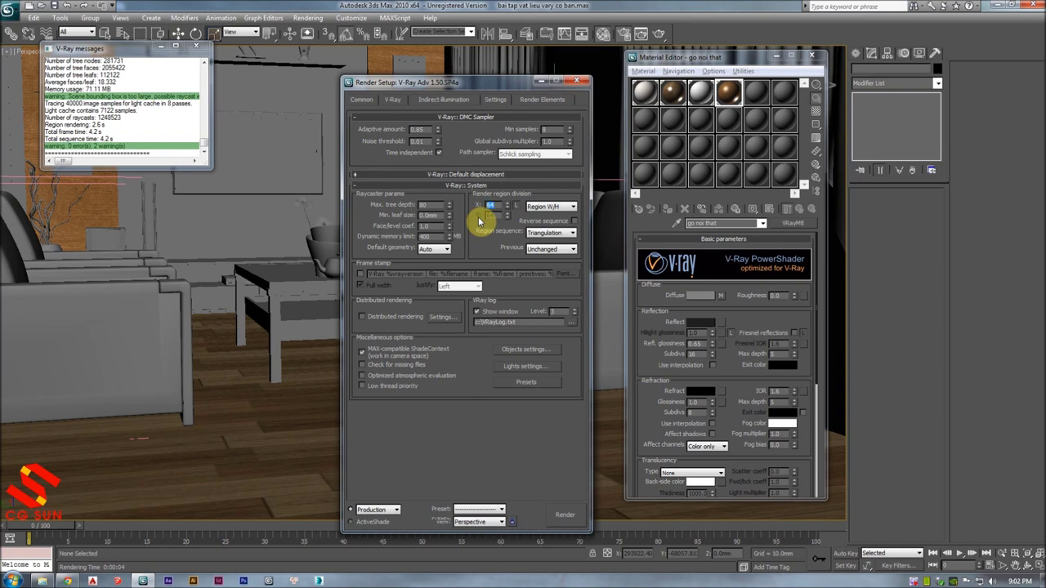
pyautogui.write('30')
pyautogui.press('Return')
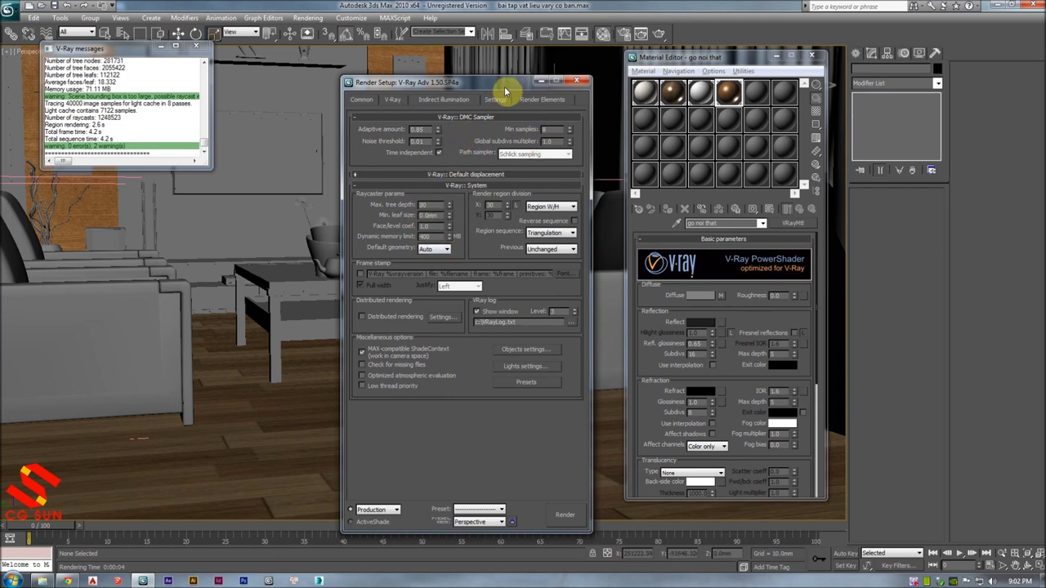
pyautogui.moveTo(505, 90); pyautogui.dragTo(499, 102)
pyautogui.write('0')
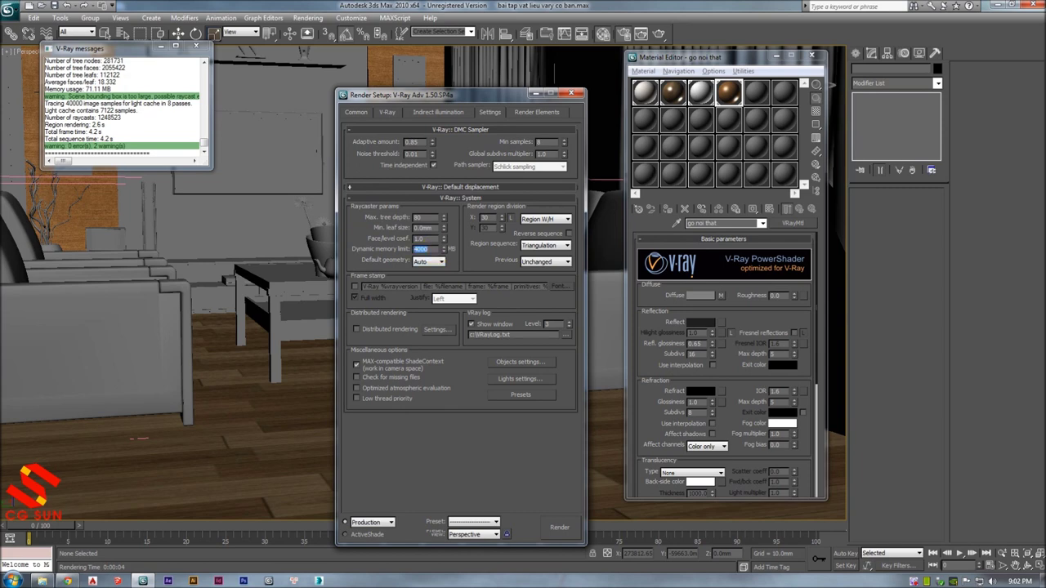
pyautogui.click(420, 248)
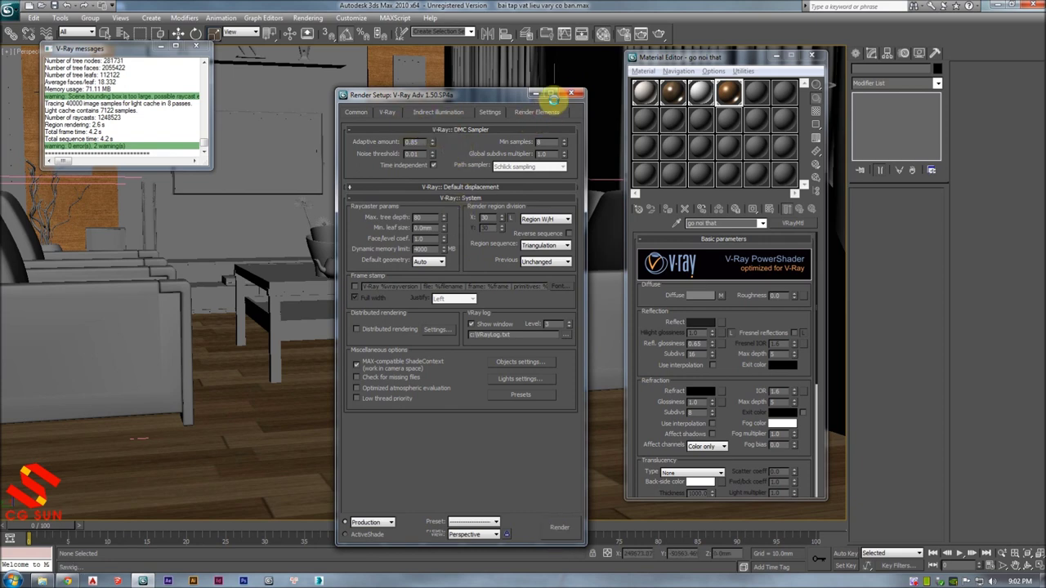
pyautogui.click(662, 37)
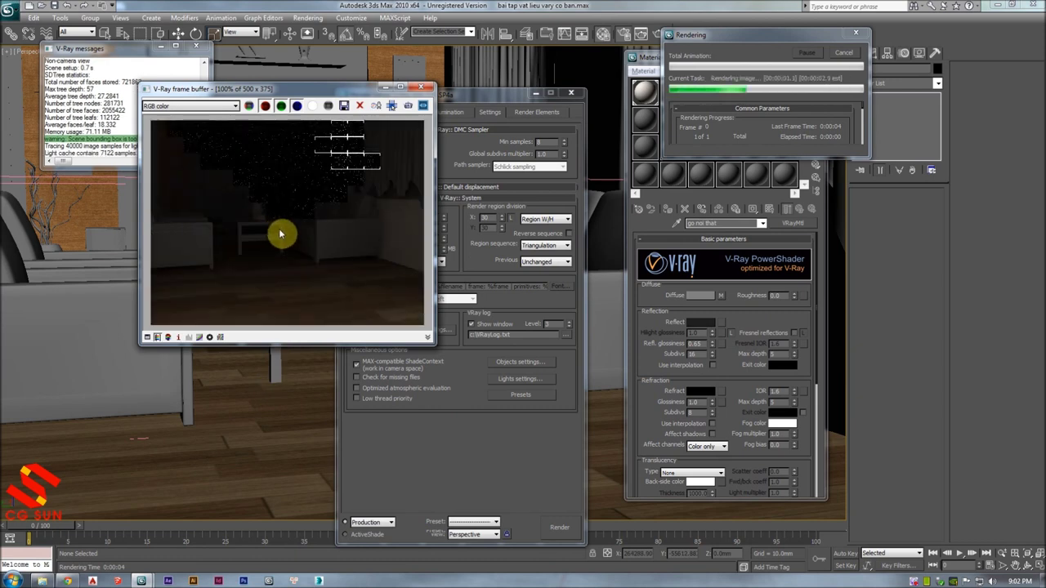
pyautogui.click(460, 98)
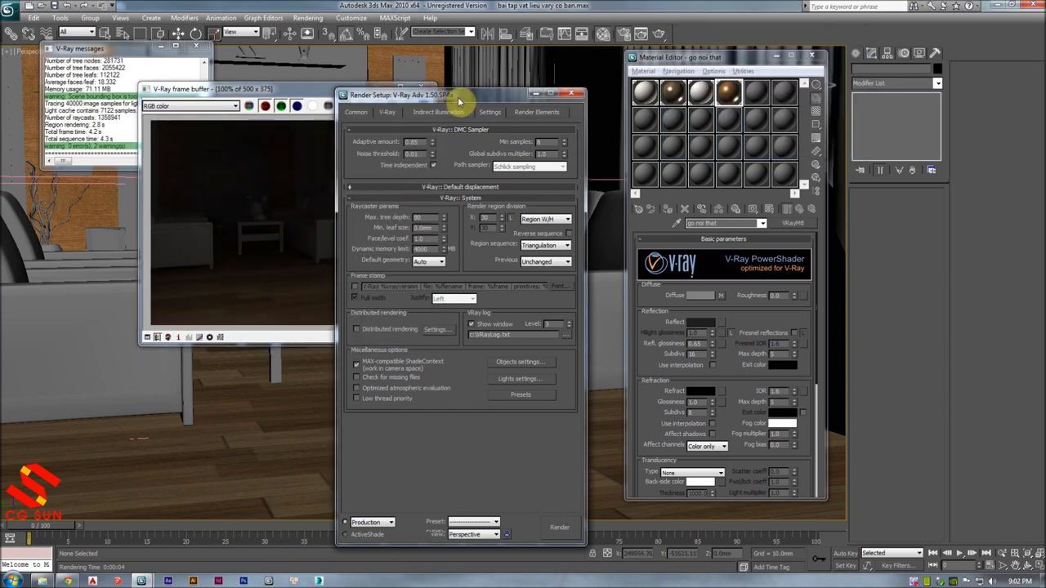
# - Raise the V-Ray GI environment skylight multiplier to 2.0 and run another test render
pyautogui.click(392, 115)
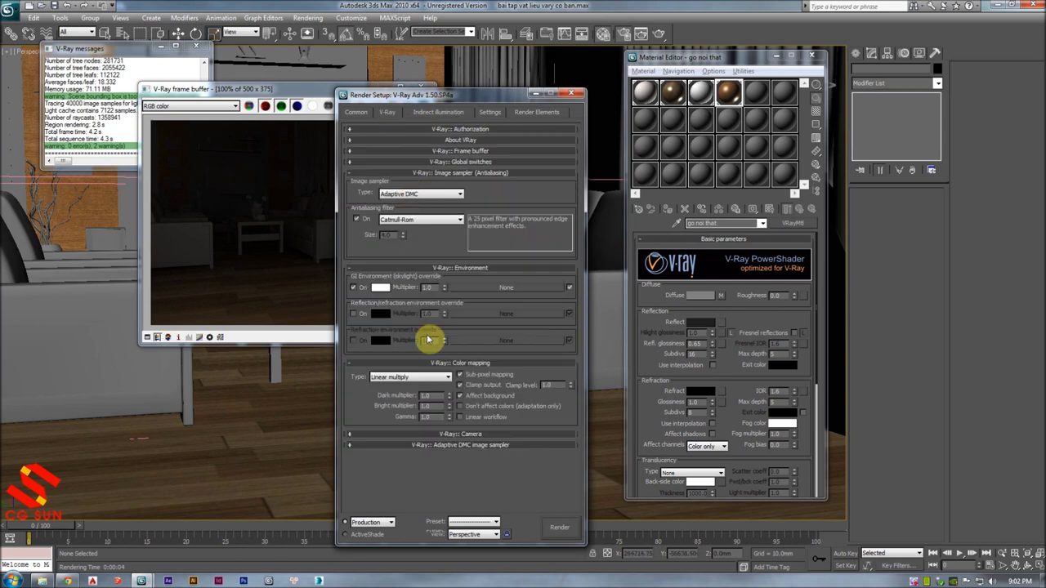
pyautogui.doubleClick(427, 287)
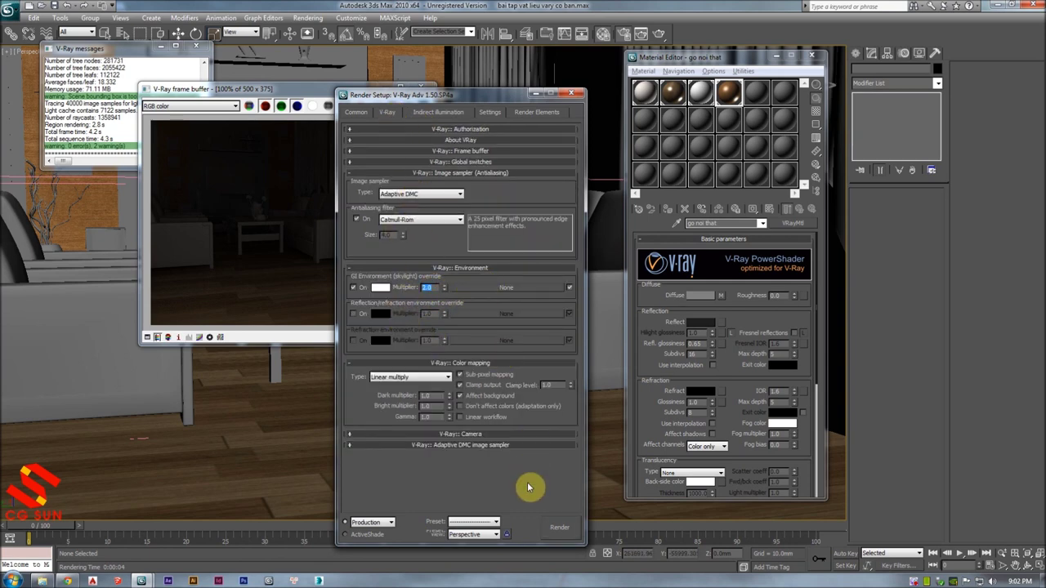
pyautogui.click(550, 526)
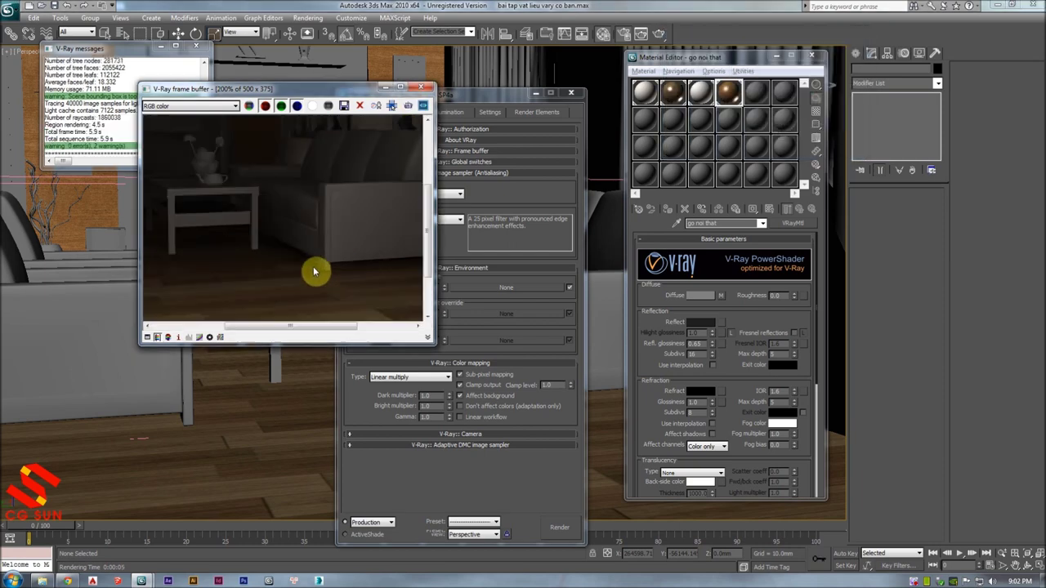
# - Close the V-Ray frame buffer and the Render Setup window
pyautogui.click(463, 104)
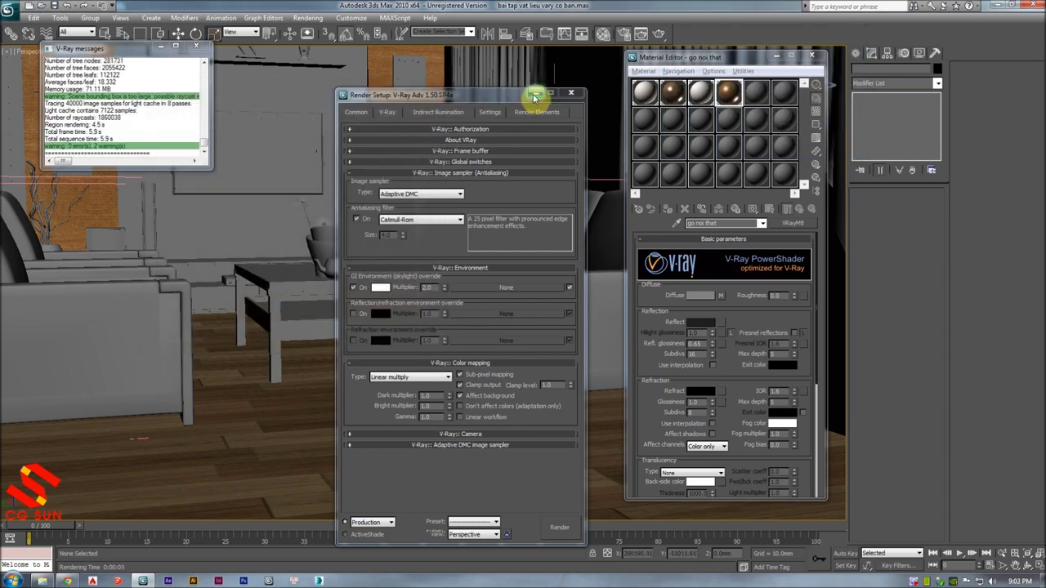
pyautogui.click(535, 93)
pyautogui.scroll(3, 397, 236)
pyautogui.scroll(3, 371, 242)
# - Select the Box10 wall panel behind the TV and isolate it with Alt+Q
pyautogui.scroll(2, 379, 260)
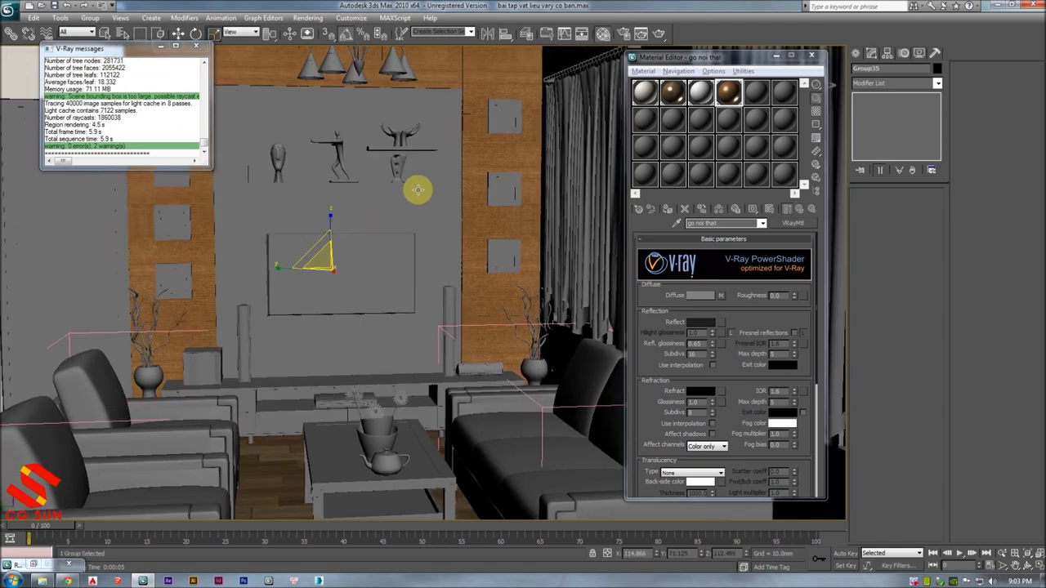
pyautogui.click(405, 182)
pyautogui.hotkey('alt', 'q')
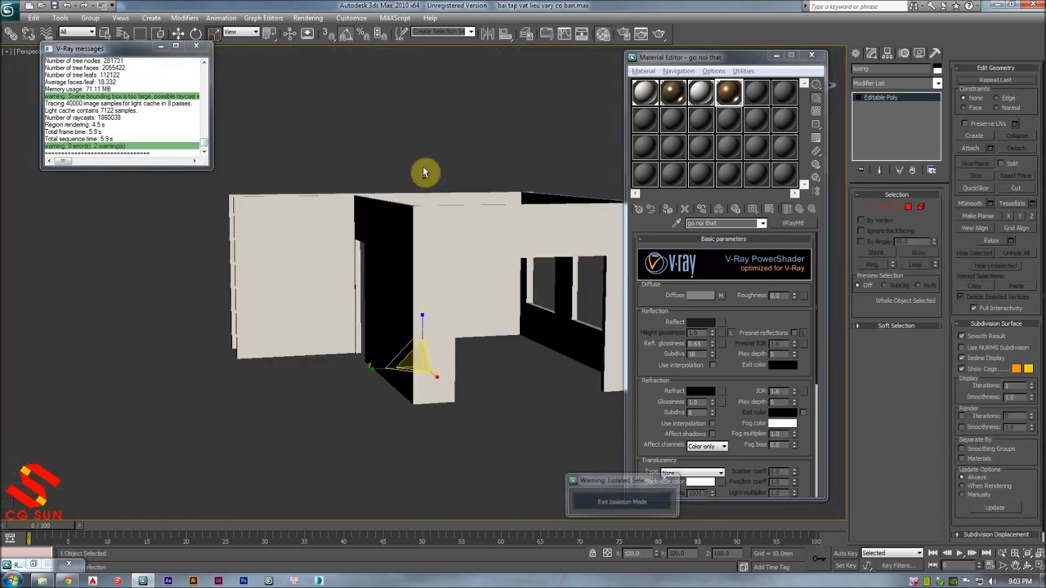
pyautogui.click(663, 482)
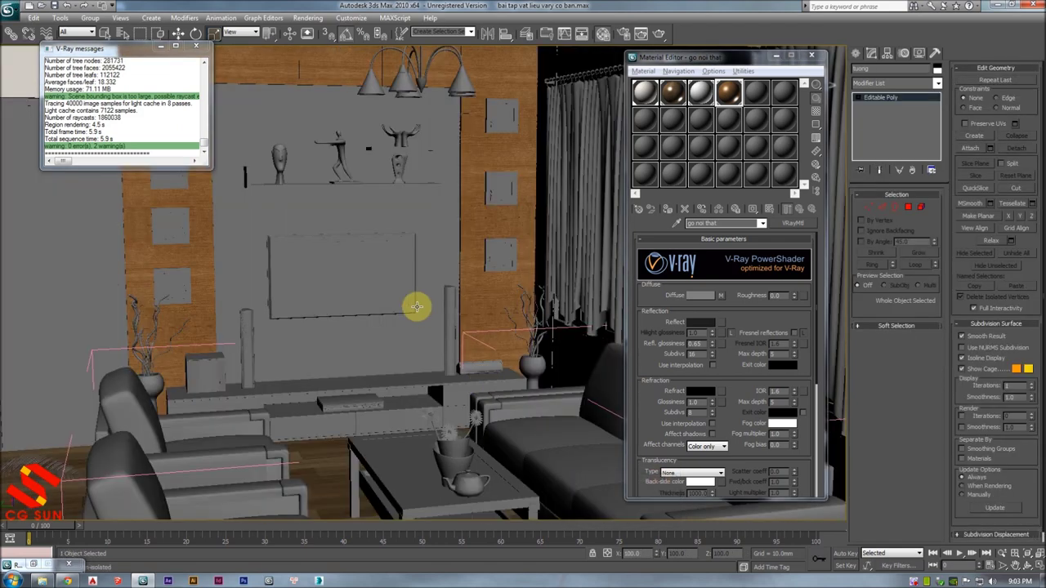
pyautogui.hotkey('alt', 'q')
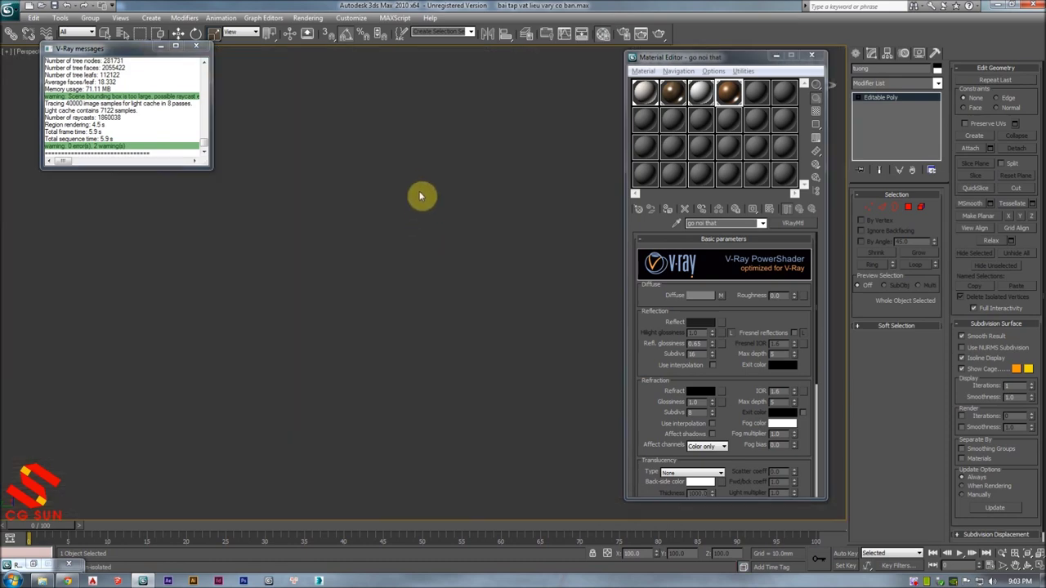
pyautogui.scroll(4, 384, 269)
pyautogui.scroll(2, 381, 261)
pyautogui.scroll(3, 378, 256)
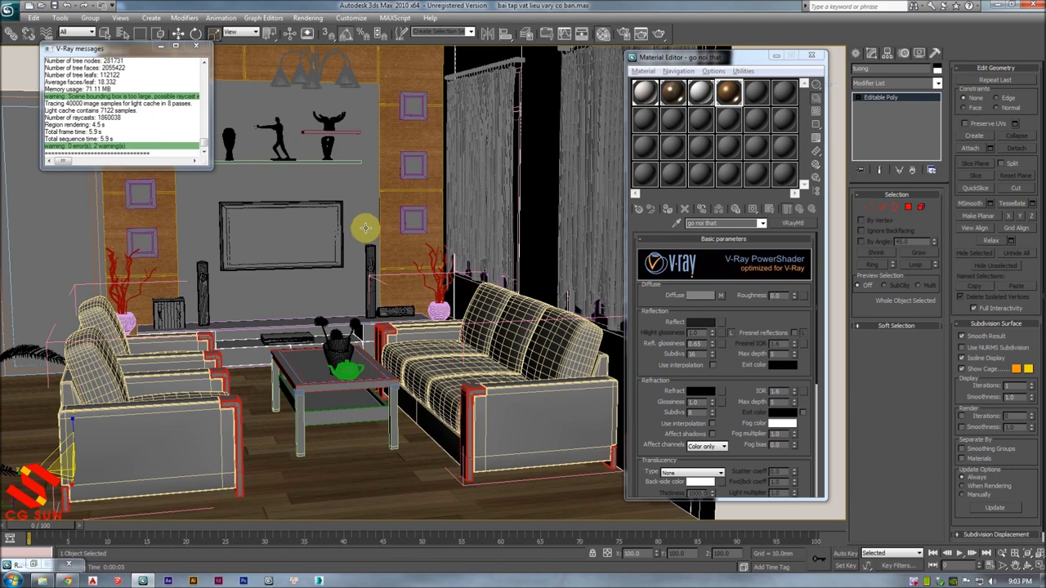
pyautogui.click(366, 227)
pyautogui.hotkey('alt', 'q')
pyautogui.moveTo(376, 234)
pyautogui.keyDown('alt'); pyautogui.mouseDown(button='middle')
pyautogui.moveTo(431, 234)
pyautogui.moveTo(375, 243)
pyautogui.moveTo(462, 276)
pyautogui.mouseUp(button='middle'); pyautogui.keyUp('alt')
# - In the Material Editor, pick the unused fifth slot holding a fresh VRayMtl
pyautogui.press('m')
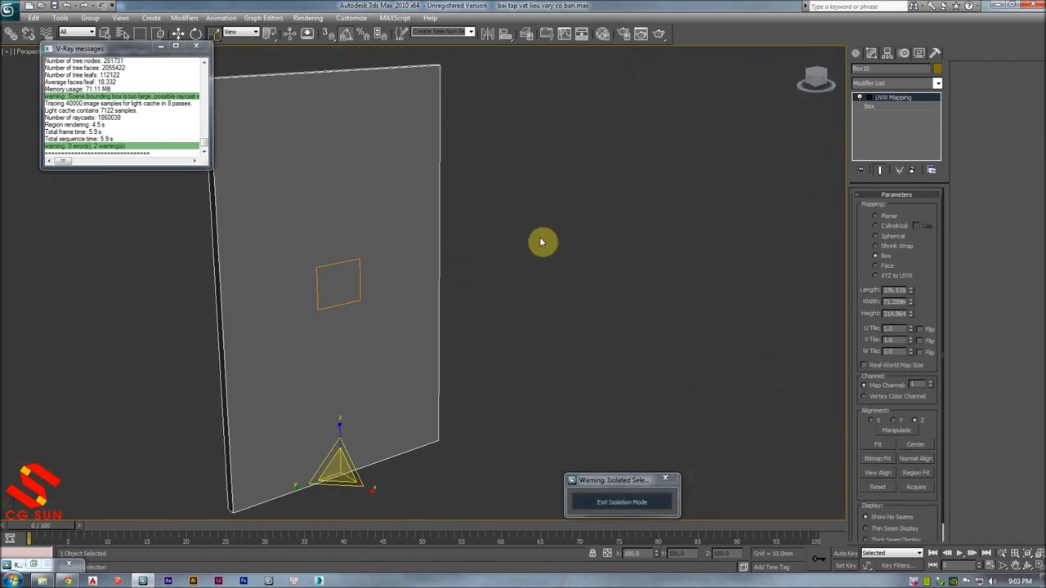
pyautogui.press('m')
pyautogui.click(751, 98)
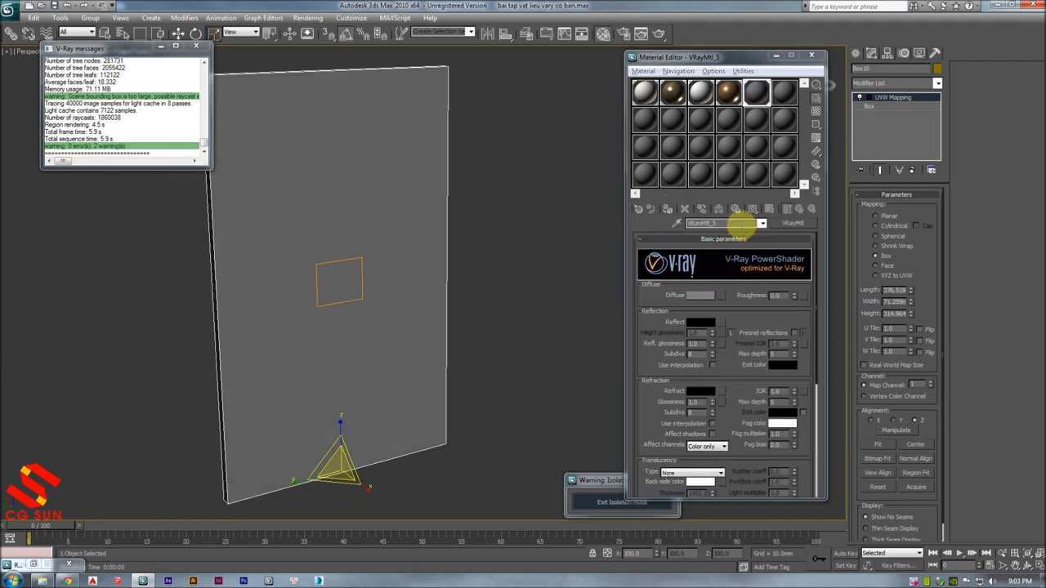
pyautogui.click(735, 223)
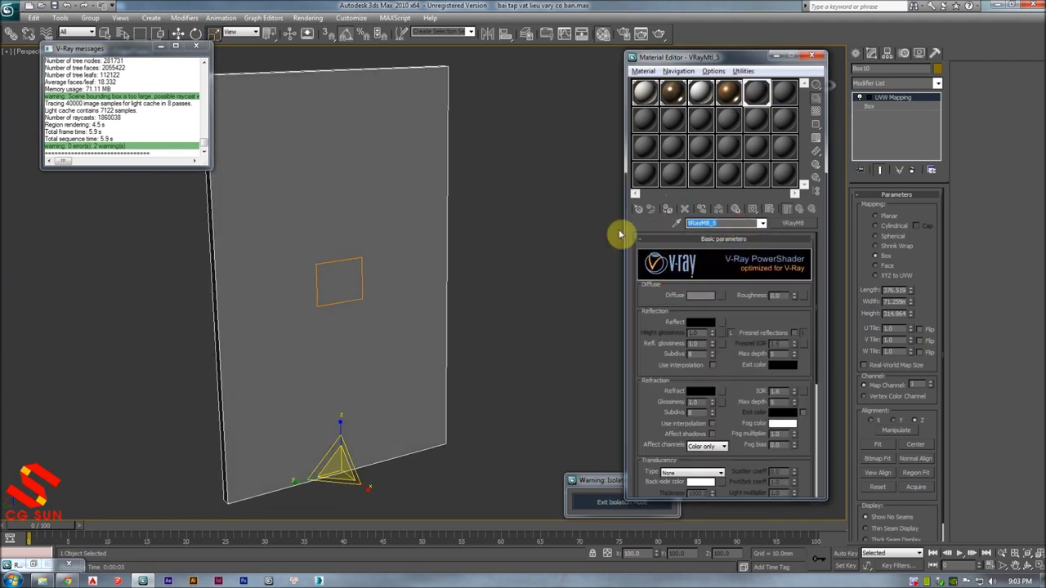
# - Name the material 'giay dan tuong' and assign a Bitmap to its Diffuse map
pyautogui.write('giay dan tuong')
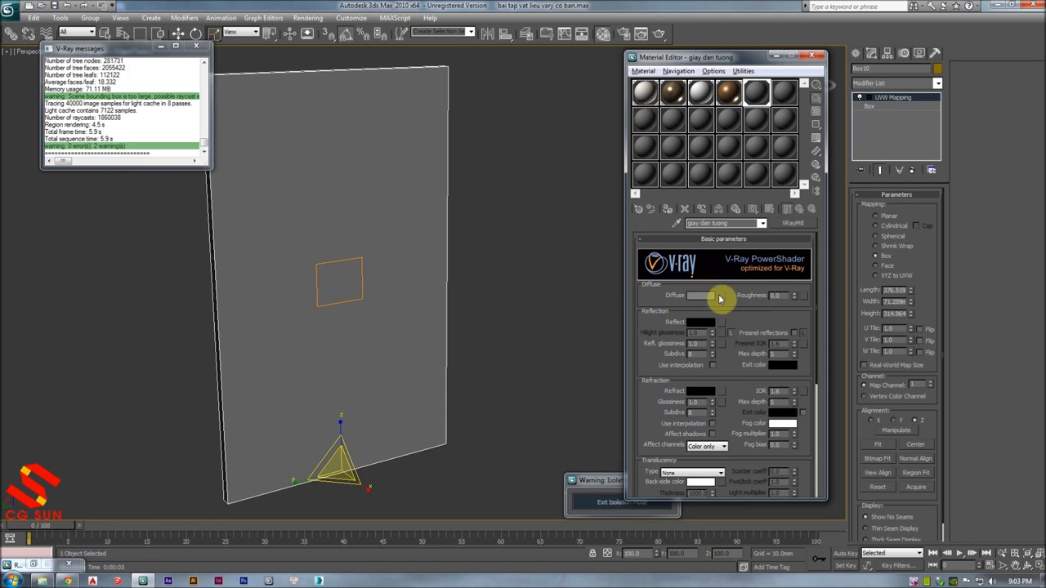
pyautogui.click(717, 295)
pyautogui.doubleClick(440, 146)
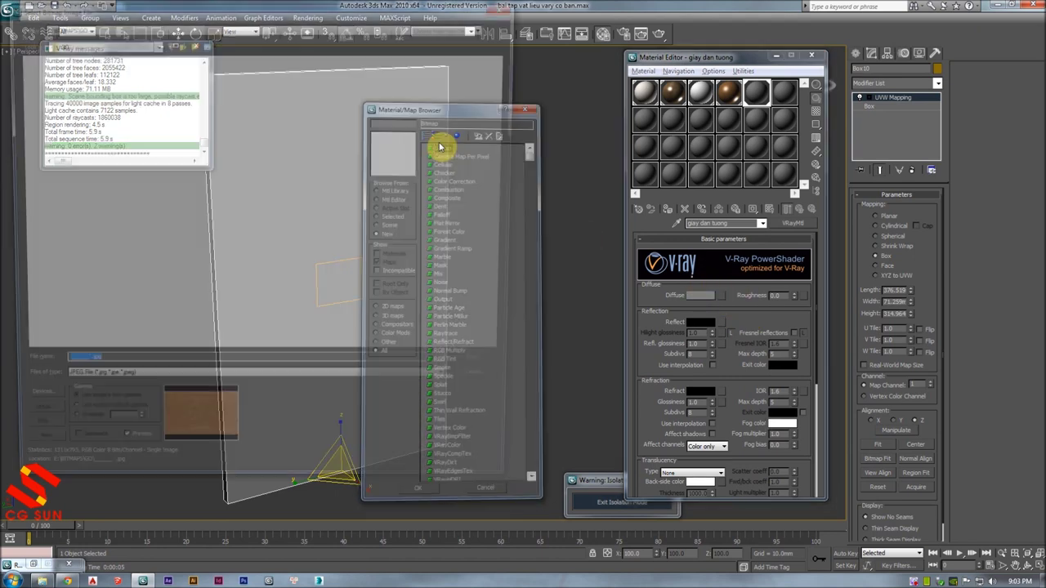
pyautogui.click(145, 26)
pyautogui.click(147, 27)
pyautogui.click(179, 43)
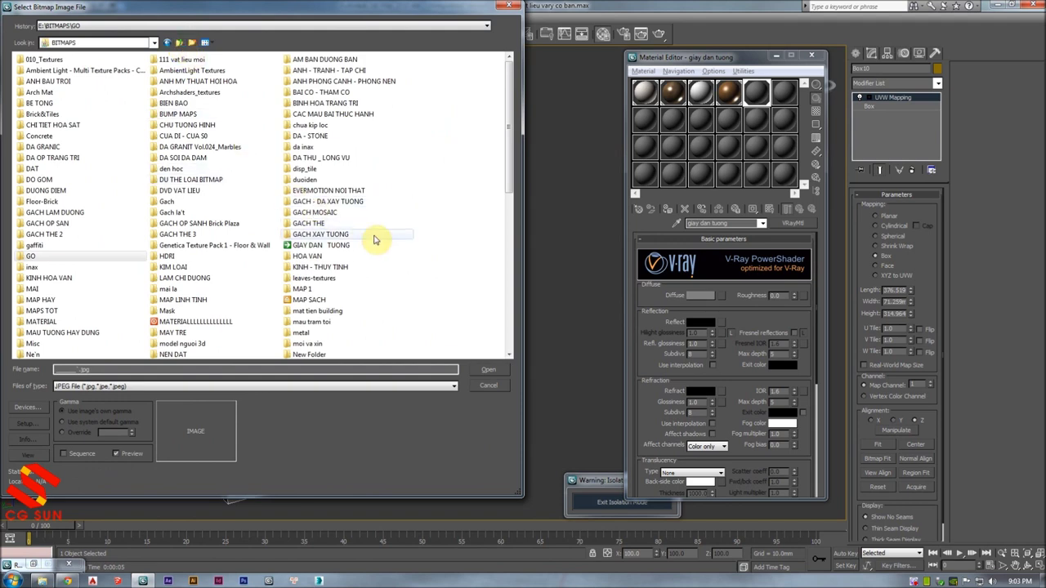
pyautogui.doubleClick(347, 245)
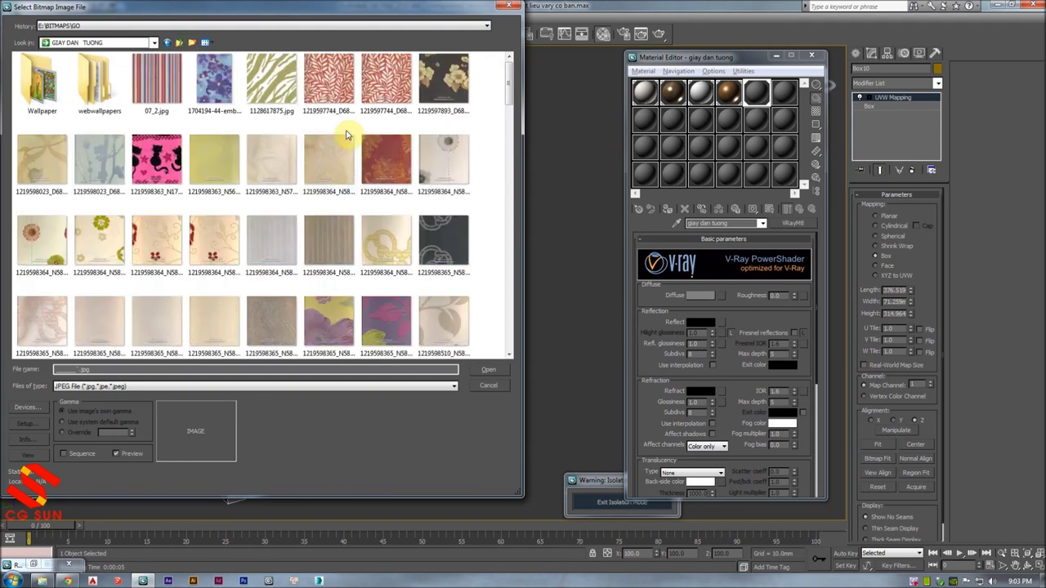
pyautogui.moveTo(517, 97); pyautogui.dragTo(518, 113)
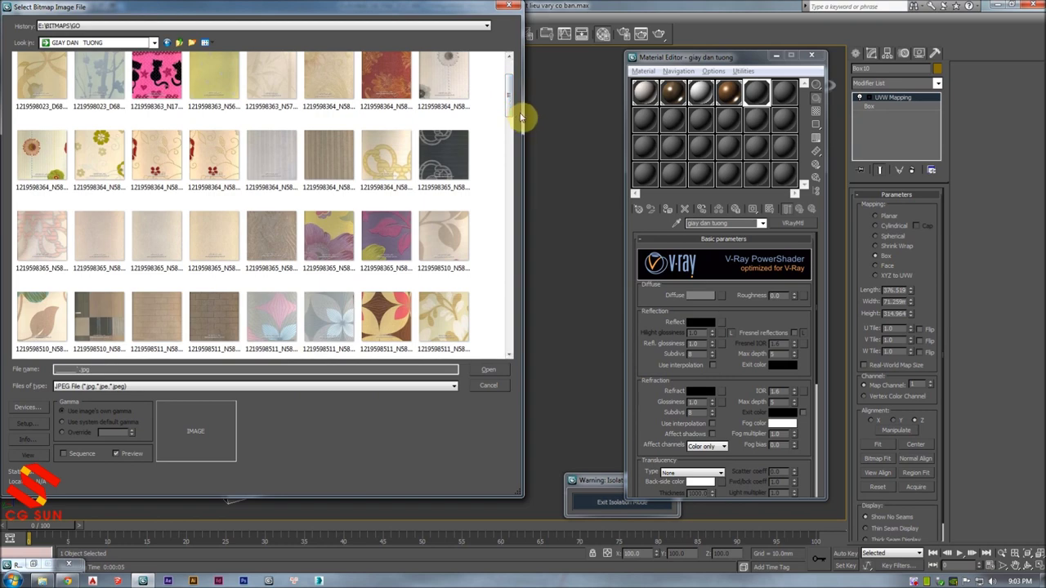
pyautogui.moveTo(511, 109); pyautogui.dragTo(521, 121)
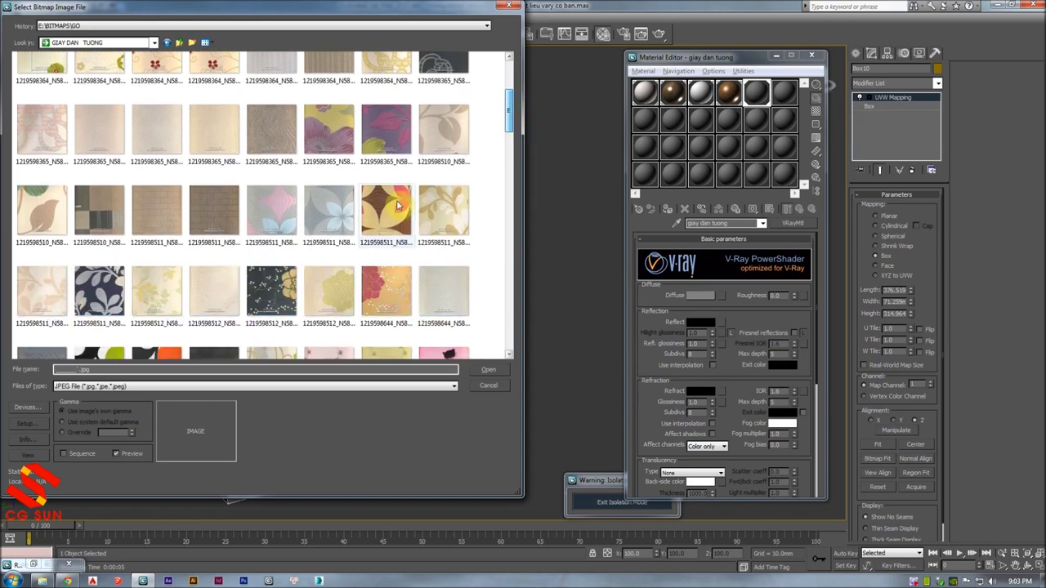
pyautogui.click(150, 214)
pyautogui.rightClick(150, 214)
pyautogui.click(175, 229)
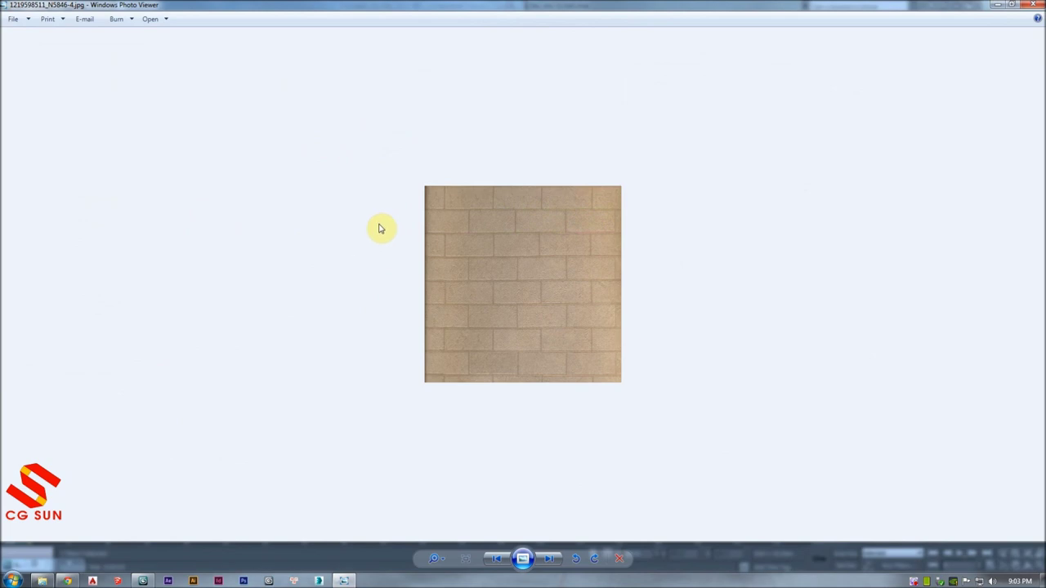
pyautogui.click(1036, 5)
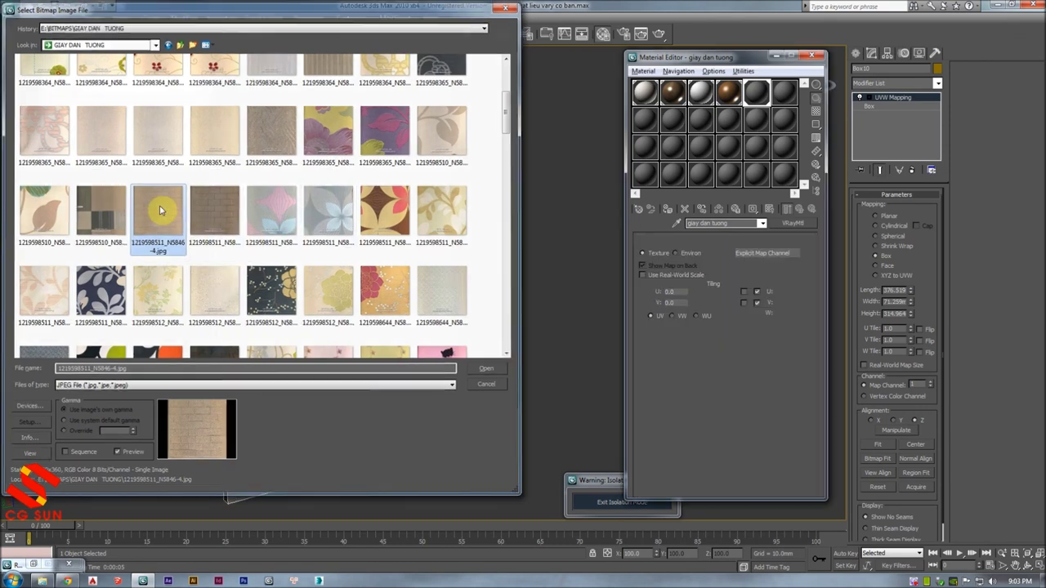
pyautogui.doubleClick(159, 211)
pyautogui.click(769, 210)
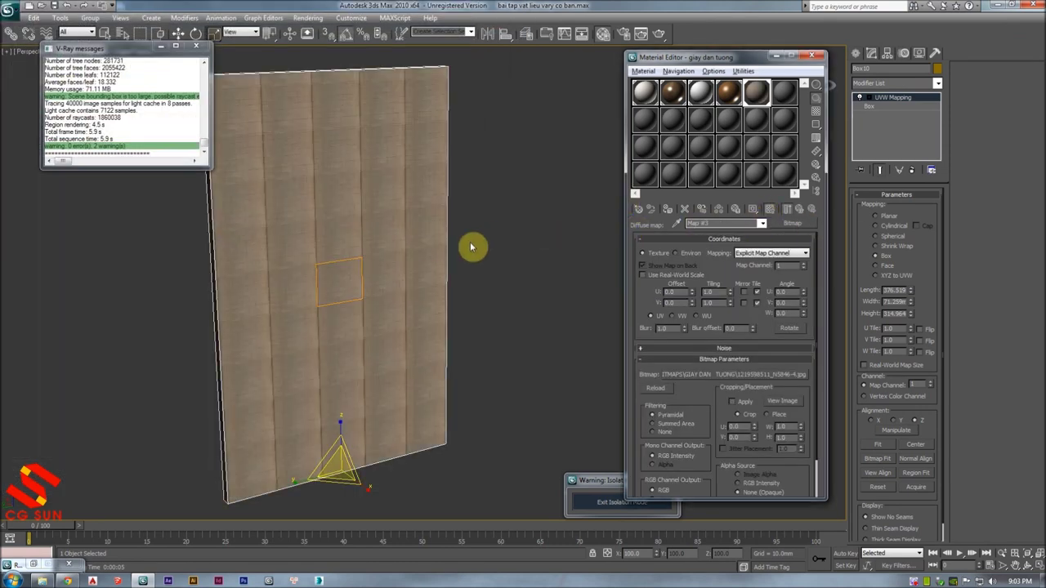
pyautogui.keyDown('alt'); pyautogui.moveTo(471, 247); pyautogui.dragTo(369, 224, button='middle'); pyautogui.keyUp('alt')
pyautogui.scroll(5, 358, 212)
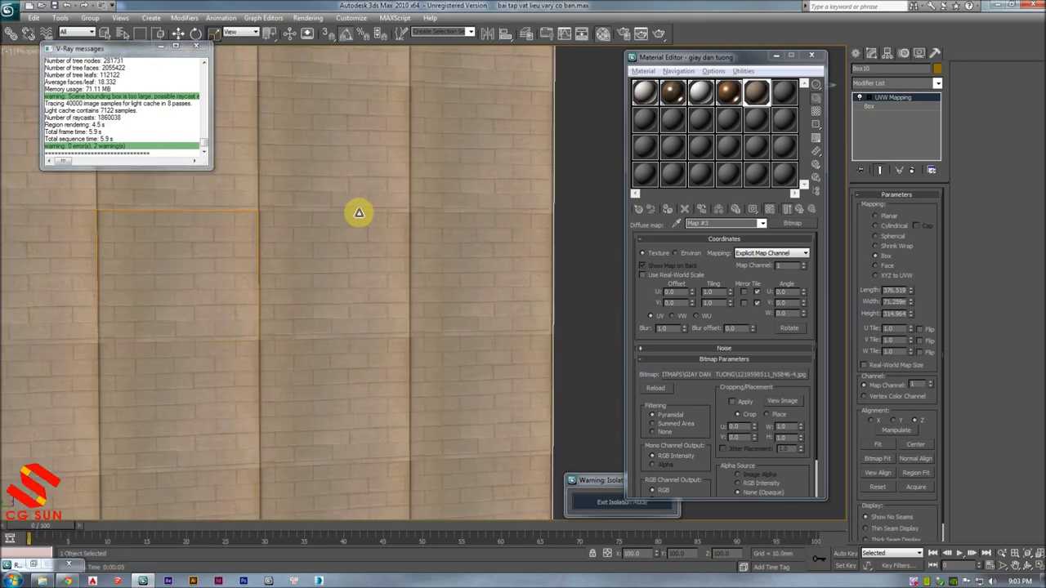
pyautogui.moveTo(287, 215); pyautogui.dragTo(336, 210, button='middle')
pyautogui.scroll(2, 299, 194)
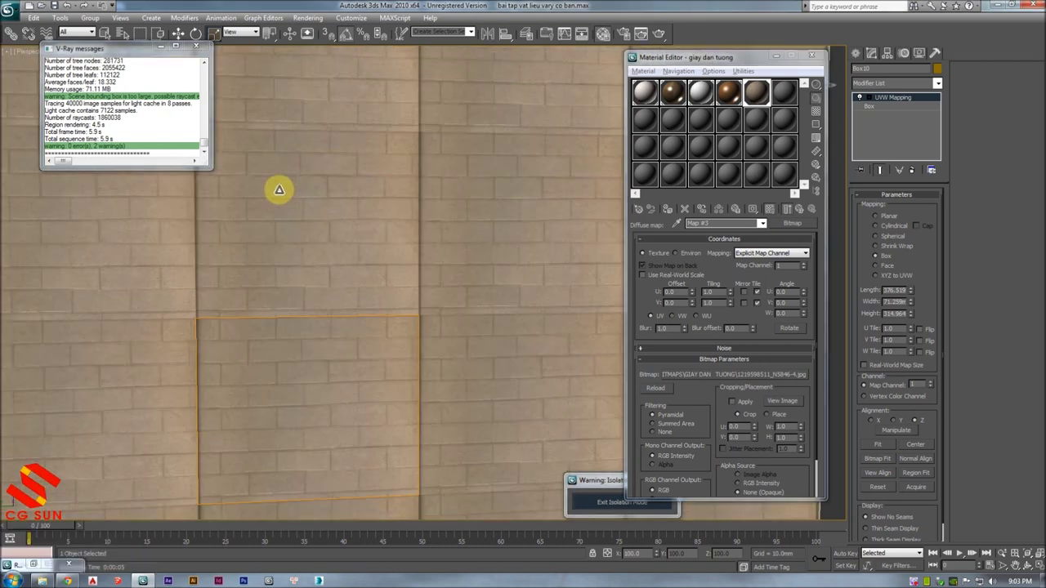
pyautogui.moveTo(278, 189); pyautogui.dragTo(281, 190, button='middle')
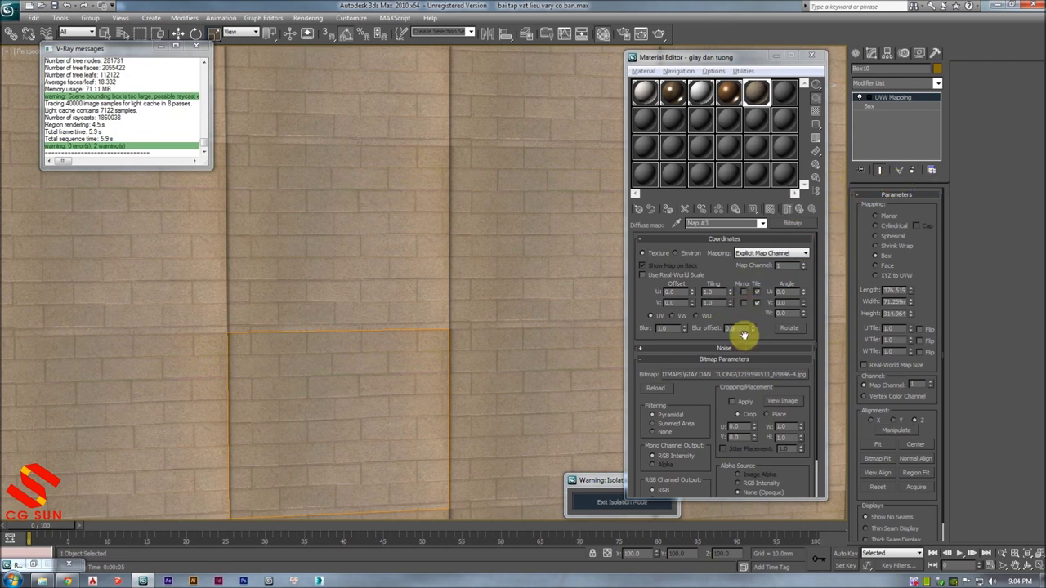
# - Crop the wallpaper bitmap to U 0.103, W 0.864 with Apply enabled
pyautogui.moveTo(785, 382); pyautogui.dragTo(760, 347)
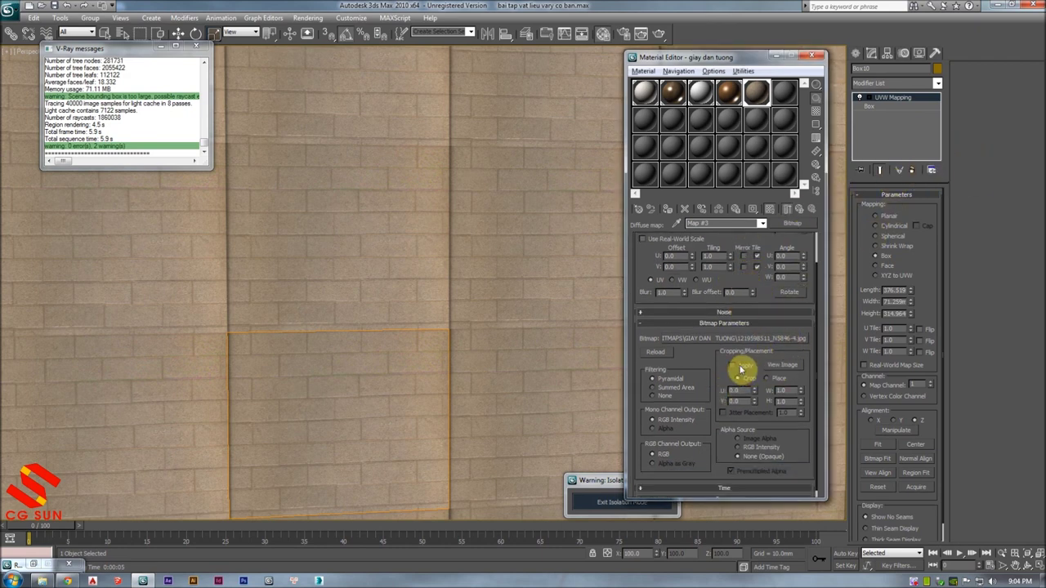
pyautogui.click(783, 367)
pyautogui.moveTo(471, 186); pyautogui.dragTo(407, 170)
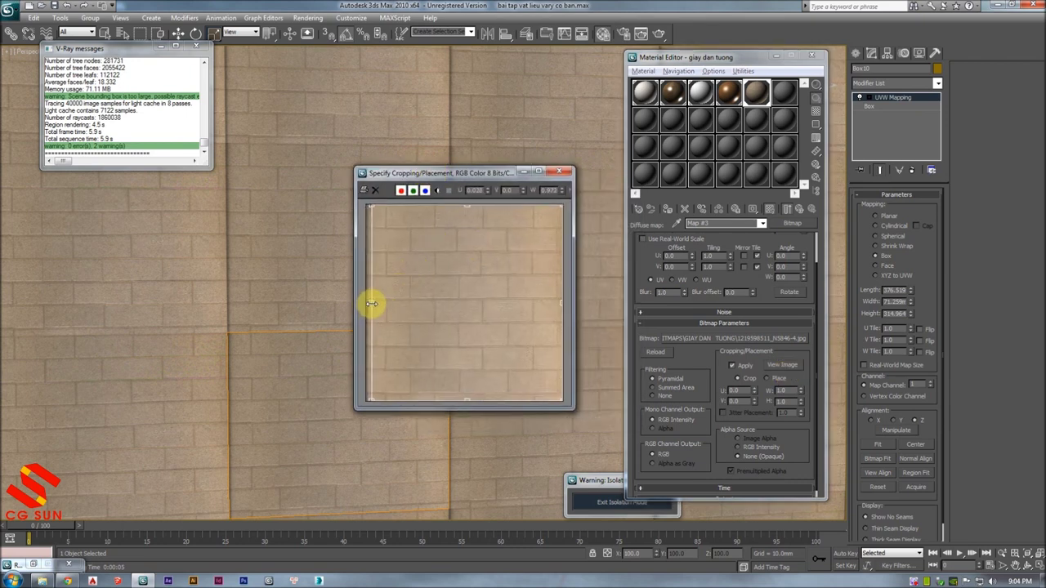
pyautogui.moveTo(375, 303); pyautogui.dragTo(379, 299)
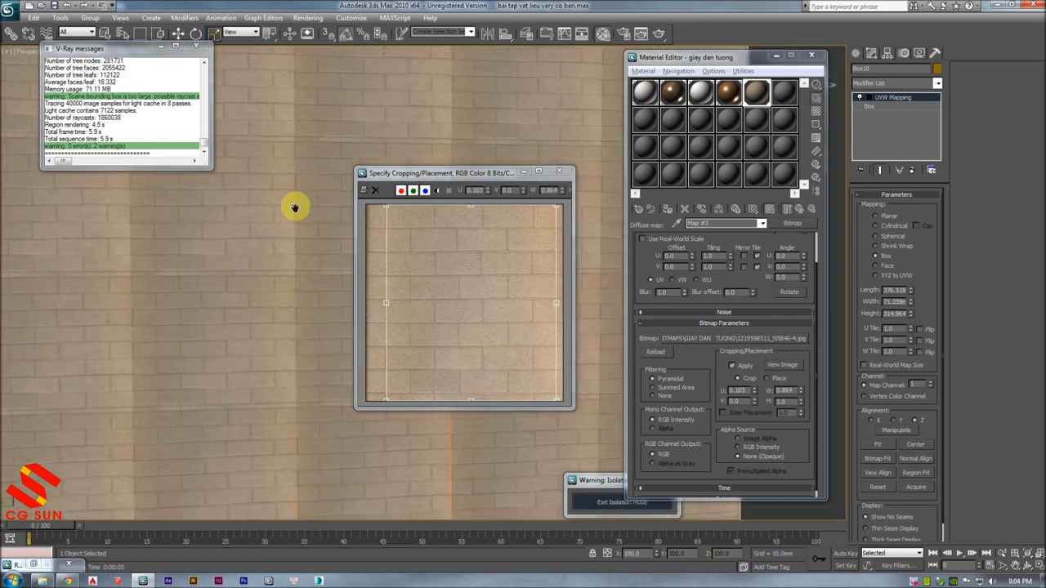
pyautogui.click(766, 345)
pyautogui.click(765, 345)
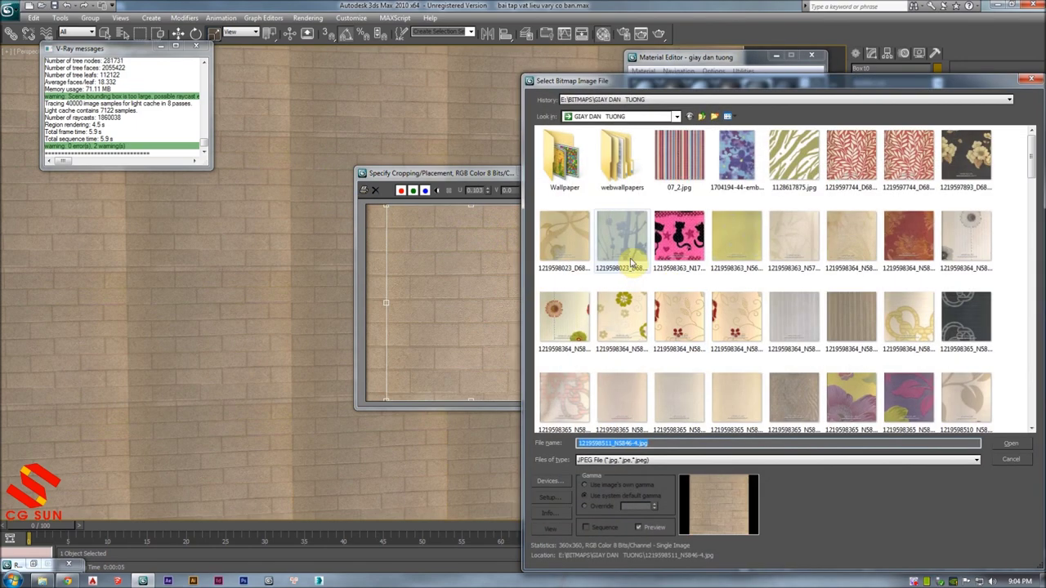
pyautogui.moveTo(885, 85); pyautogui.dragTo(562, 65)
pyautogui.scroll(-3, 629, 232)
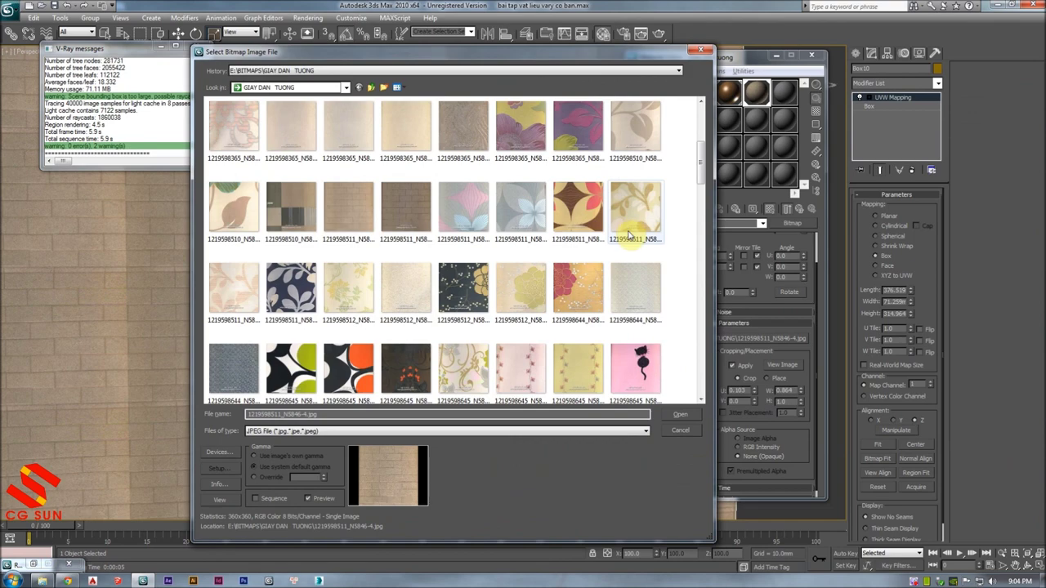
pyautogui.scroll(-5, 627, 232)
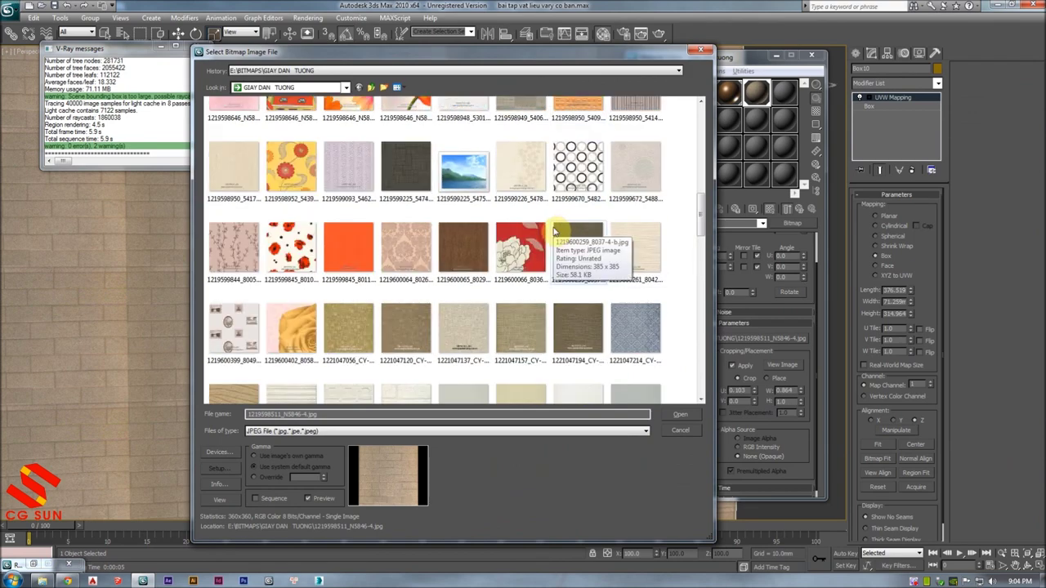
pyautogui.scroll(-3, 572, 237)
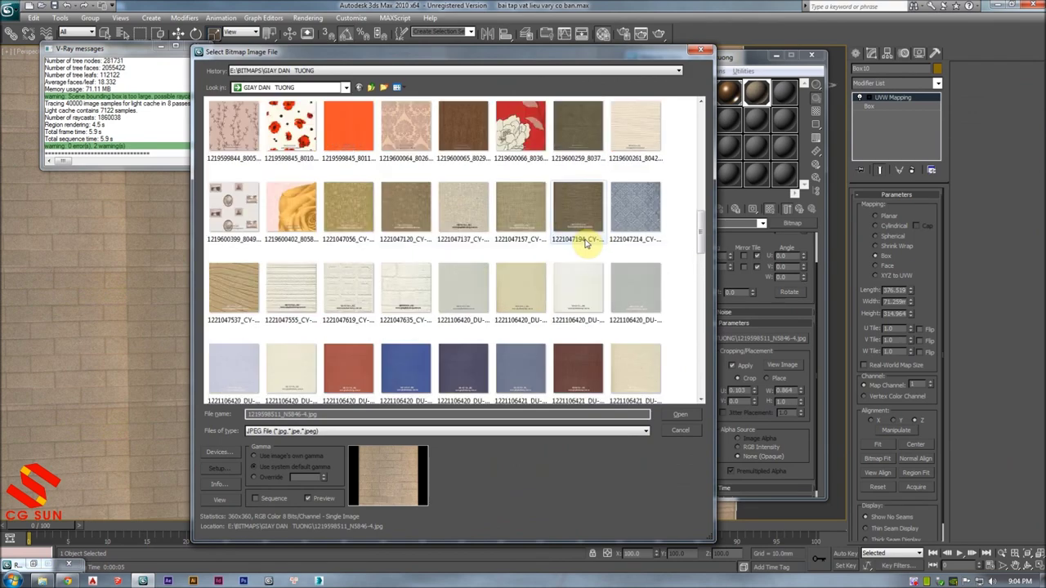
pyautogui.click(577, 135)
pyautogui.scroll(-3, 539, 286)
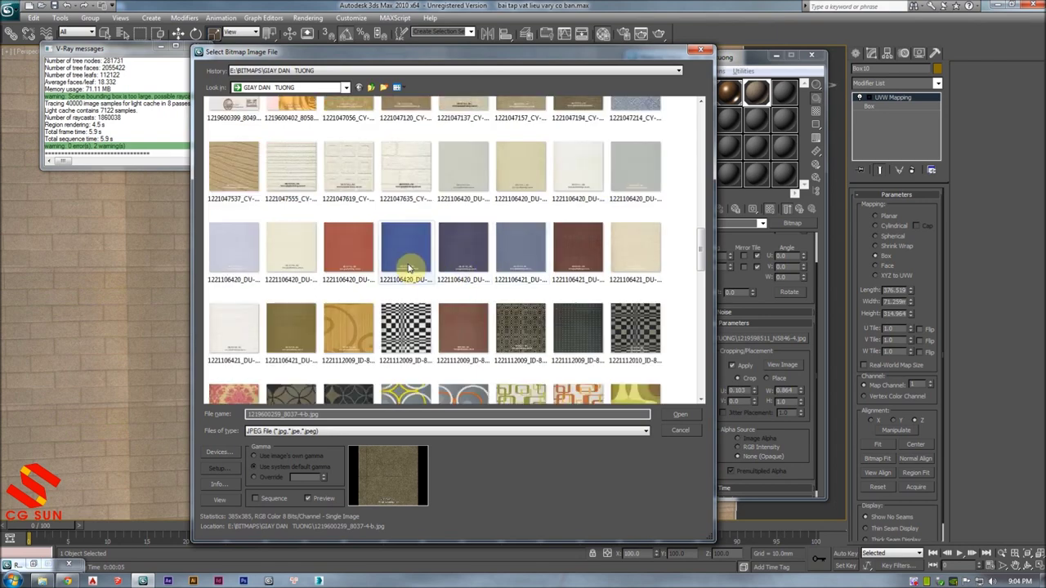
pyautogui.scroll(-3, 411, 327)
pyautogui.scroll(5, 409, 267)
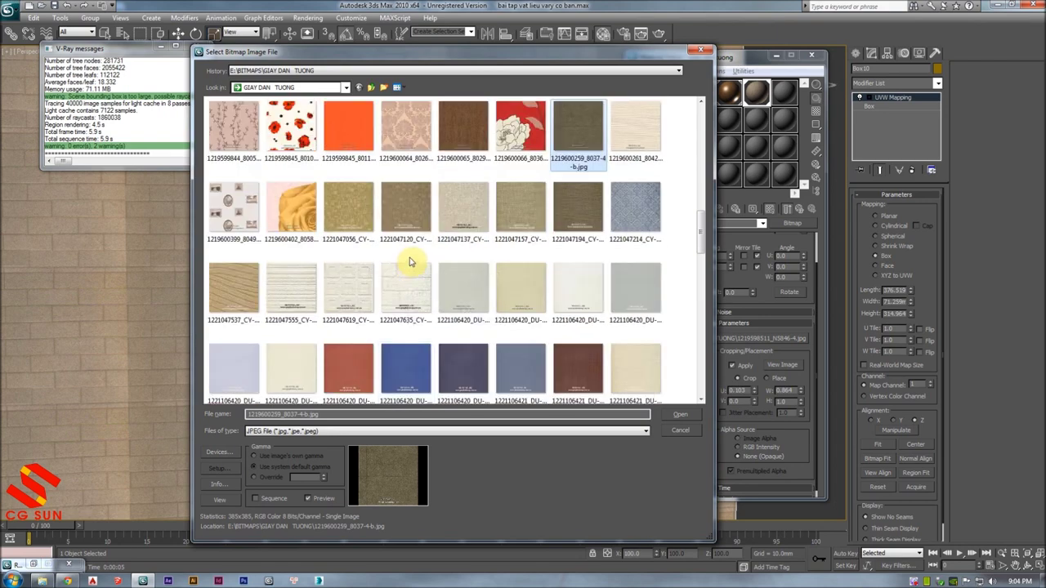
pyautogui.click(570, 210)
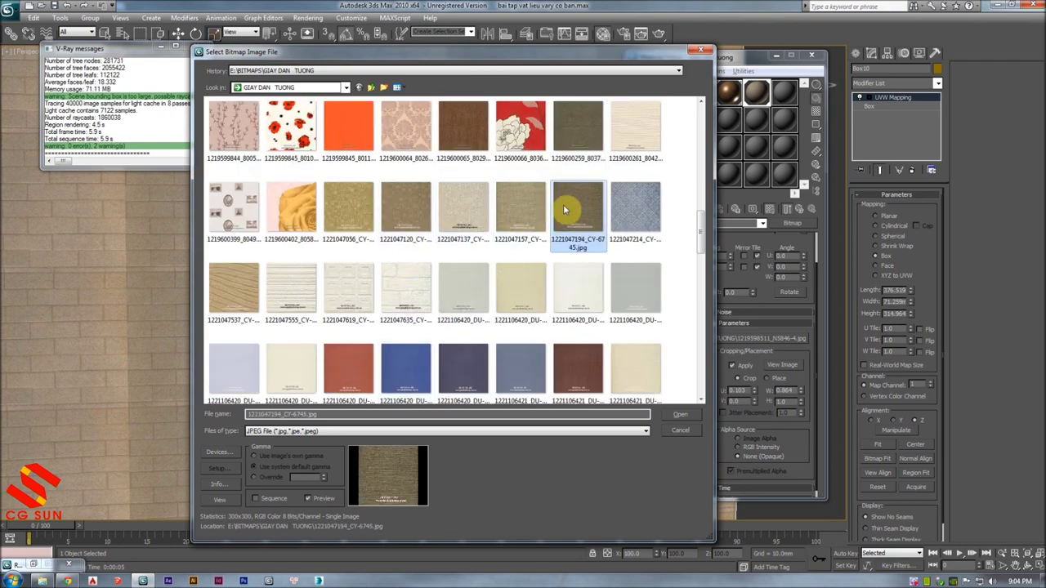
pyautogui.scroll(2, 570, 211)
pyautogui.scroll(-4, 563, 210)
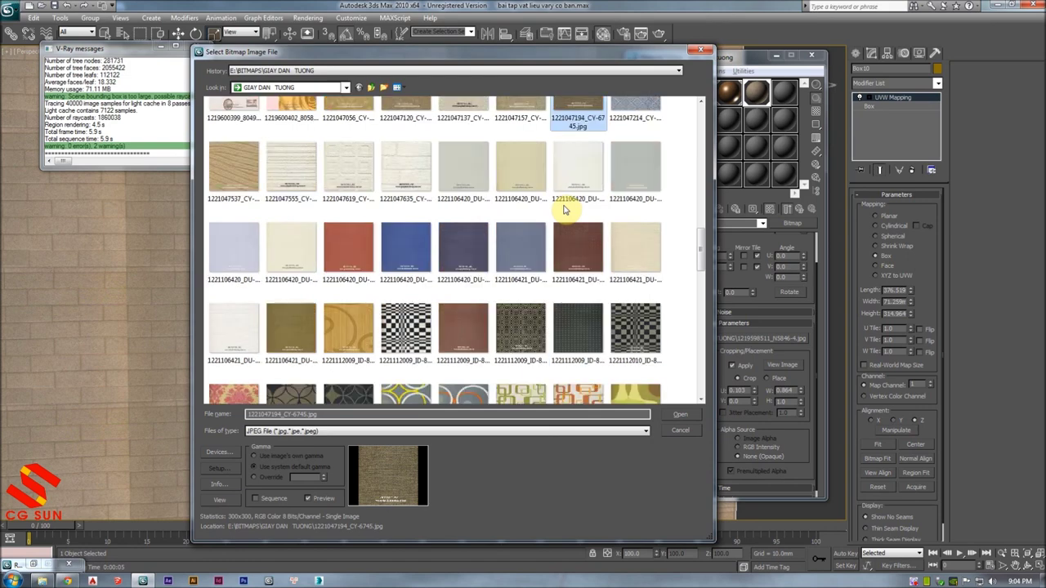
pyautogui.scroll(-2, 563, 210)
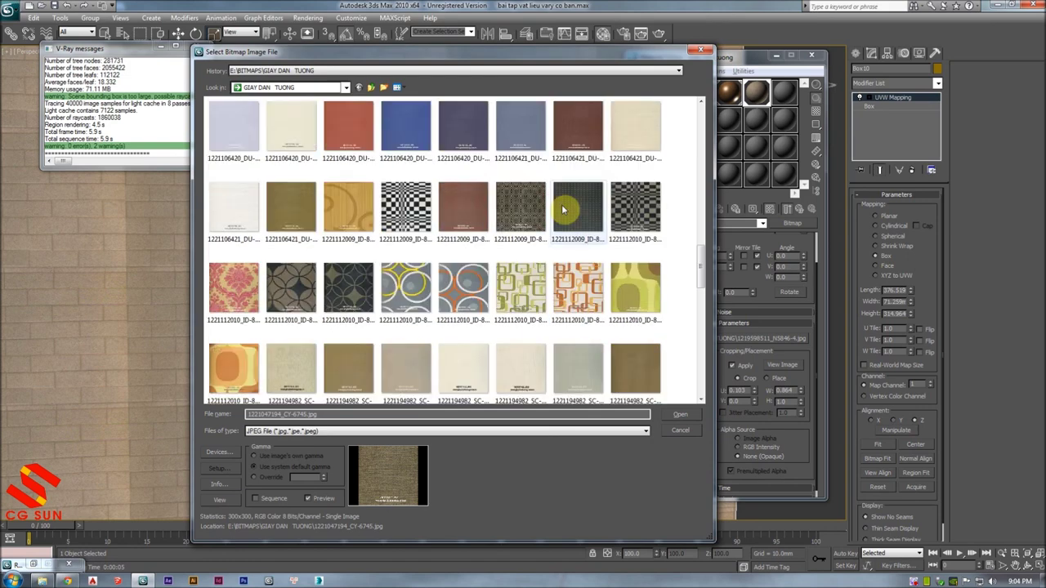
pyautogui.click(251, 215)
pyautogui.scroll(-4, 564, 299)
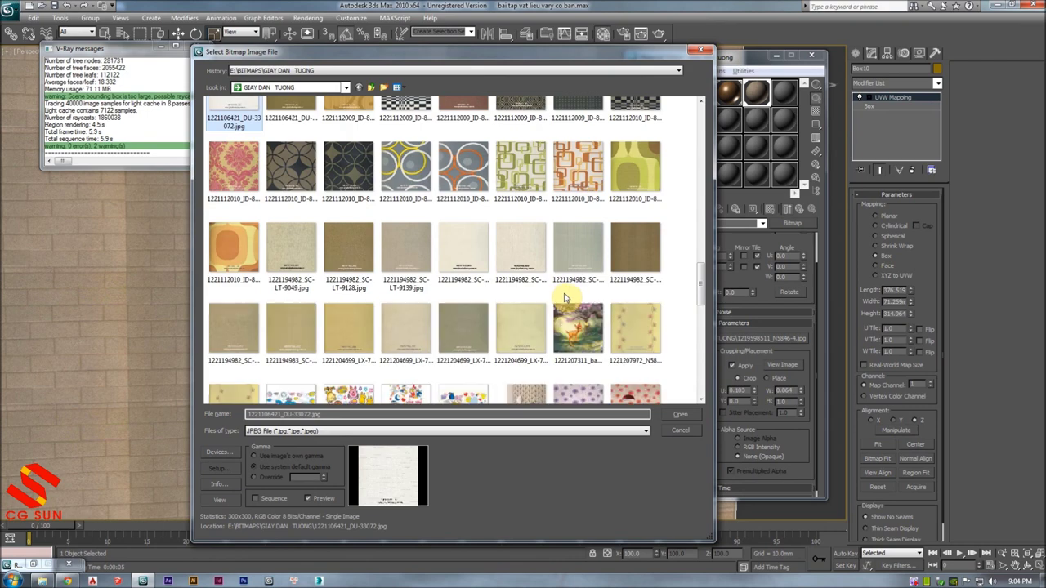
pyautogui.scroll(-3, 564, 299)
pyautogui.scroll(-1, 564, 296)
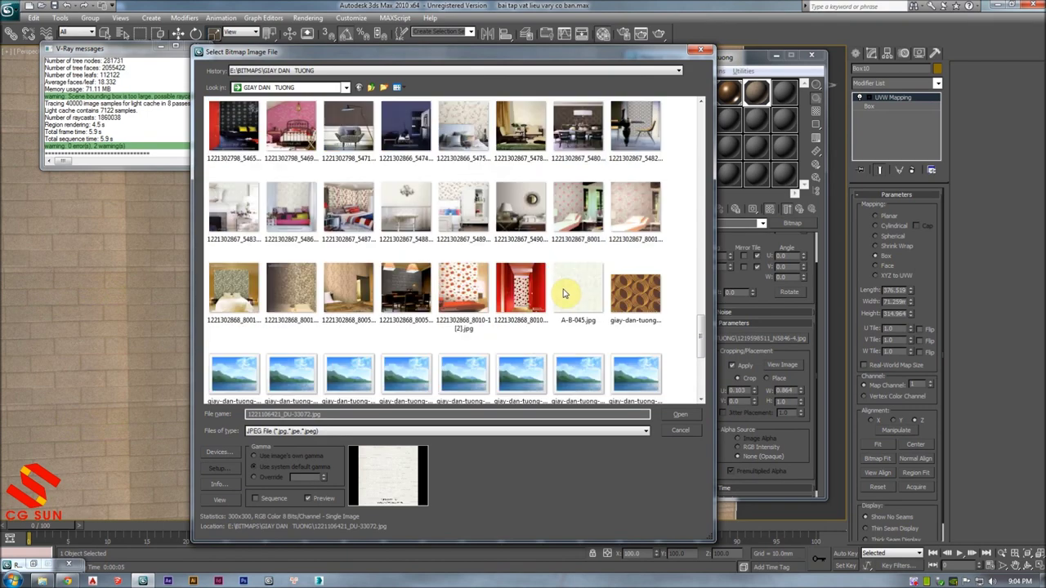
pyautogui.scroll(-2, 563, 293)
pyautogui.scroll(-1, 564, 293)
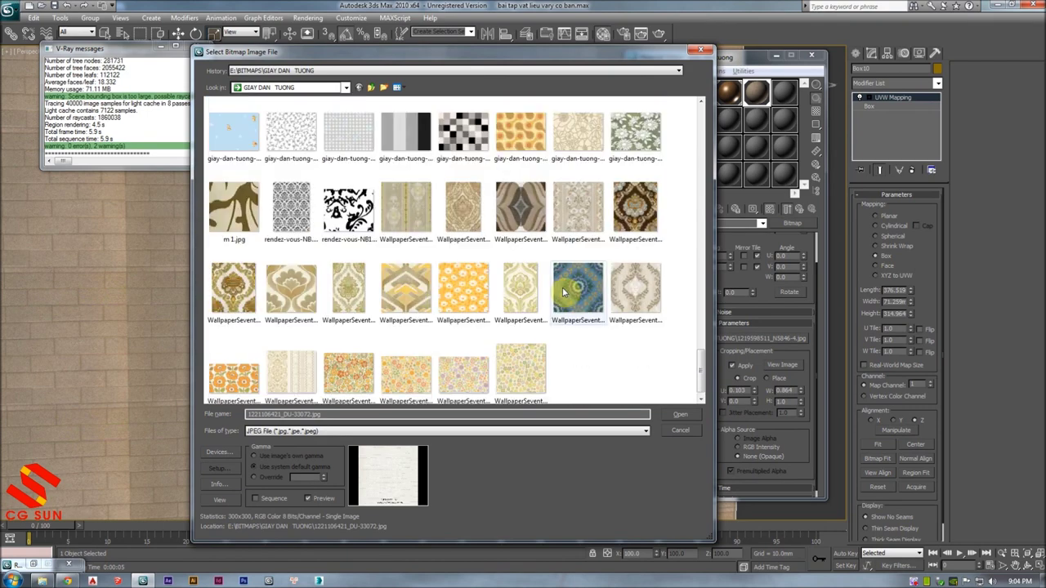
pyautogui.scroll(5, 563, 291)
pyautogui.scroll(5, 563, 291)
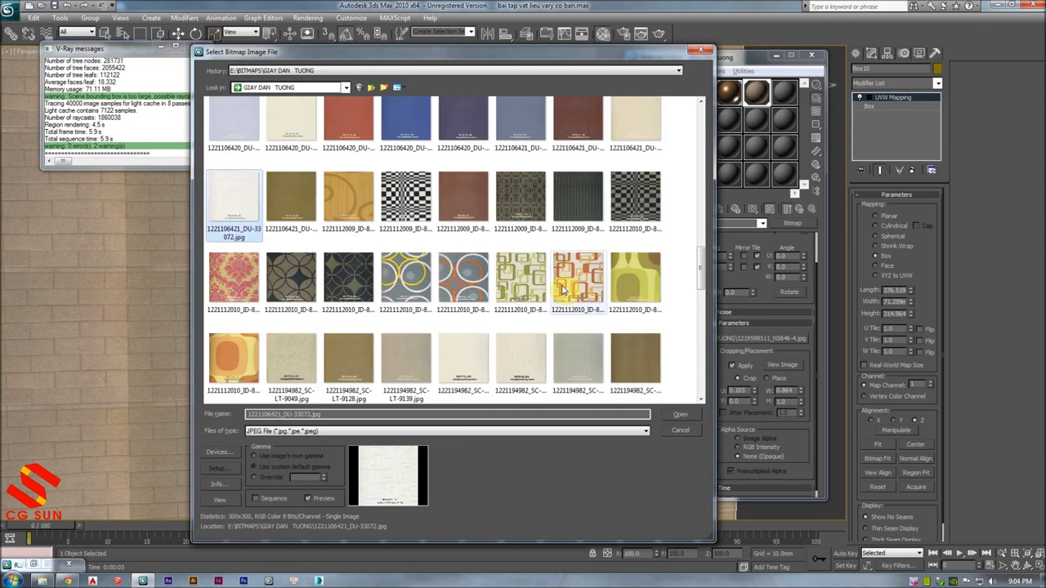
pyautogui.scroll(3, 563, 290)
pyautogui.scroll(5, 562, 286)
pyautogui.scroll(3, 561, 284)
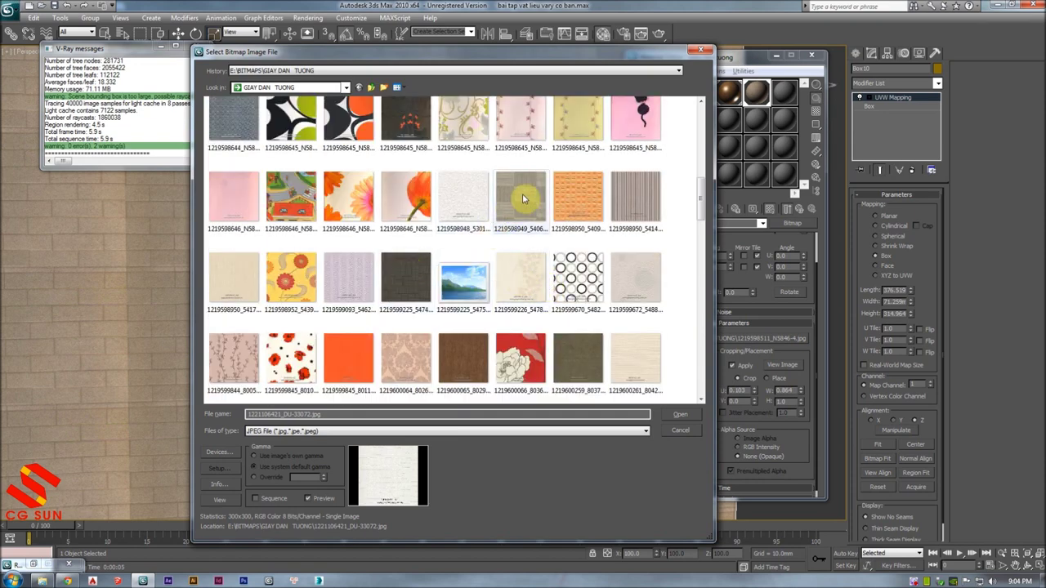
pyautogui.doubleClick(521, 196)
pyautogui.scroll(-3, 222, 250)
pyautogui.scroll(-1, 299, 238)
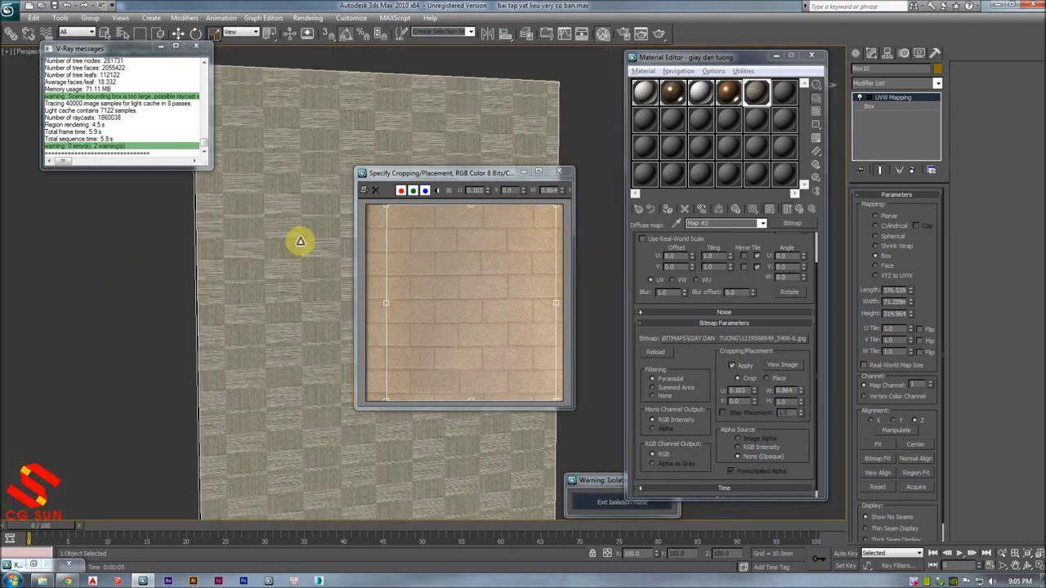
# - Turn off the wallpaper bitmap's cropping and close the crop preview window
pyautogui.click(732, 365)
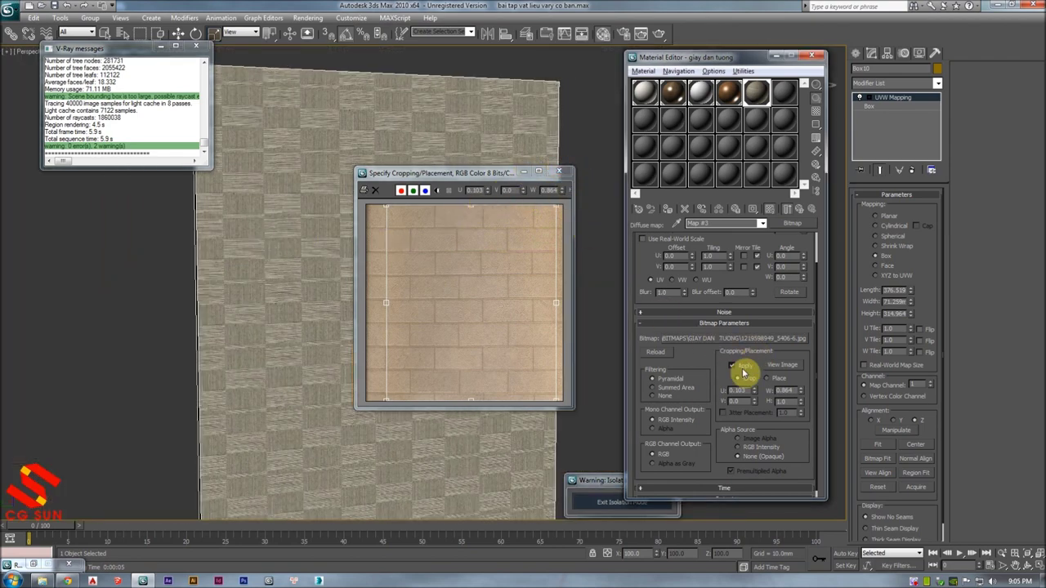
pyautogui.click(559, 172)
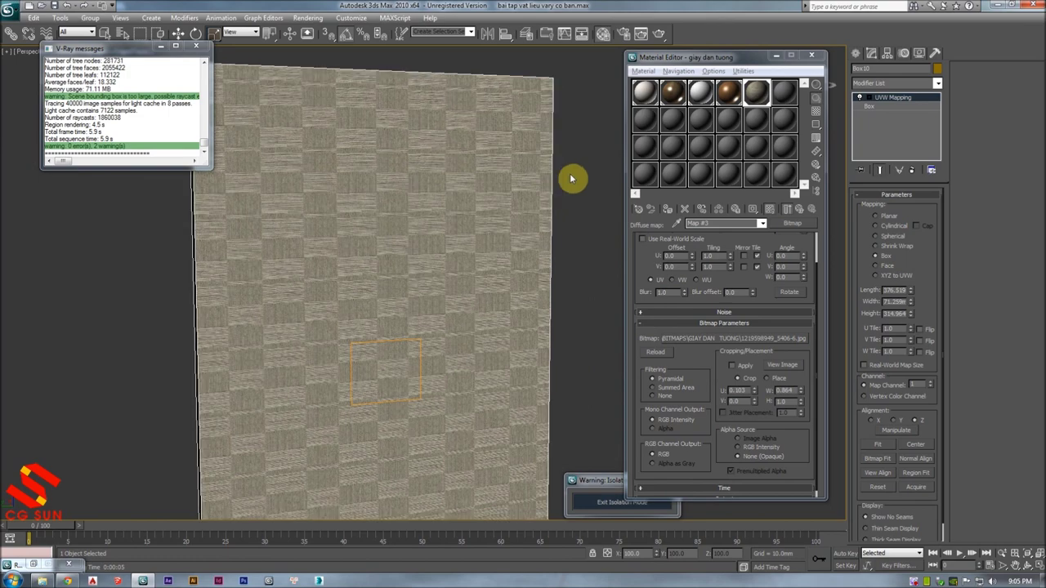
pyautogui.scroll(-2, 501, 293)
pyautogui.scroll(2, 500, 292)
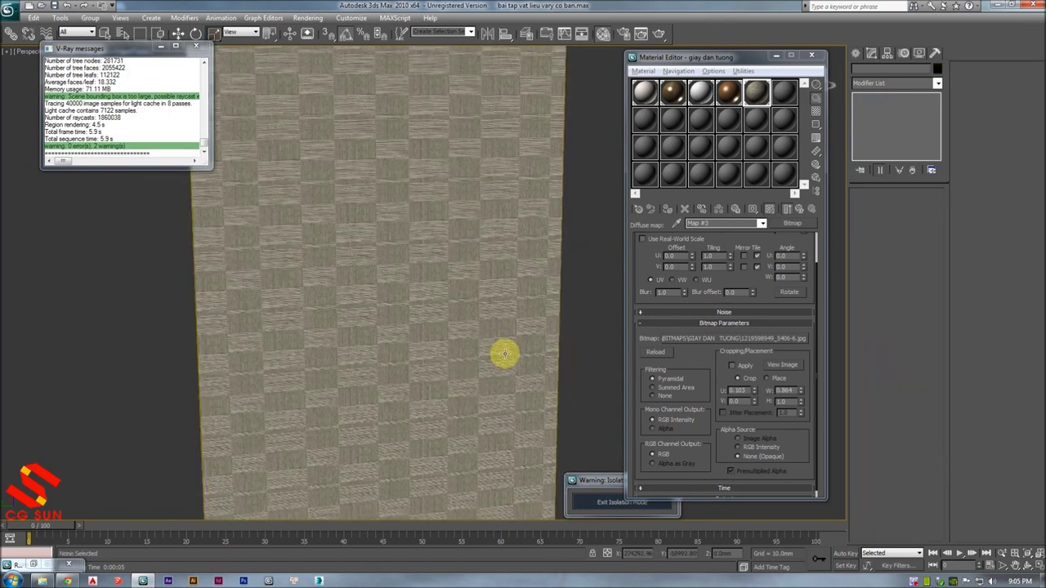
# - Set the wall's UVW mapping Length, Width and Height to 500 mm
pyautogui.click(441, 335)
pyautogui.click(899, 291)
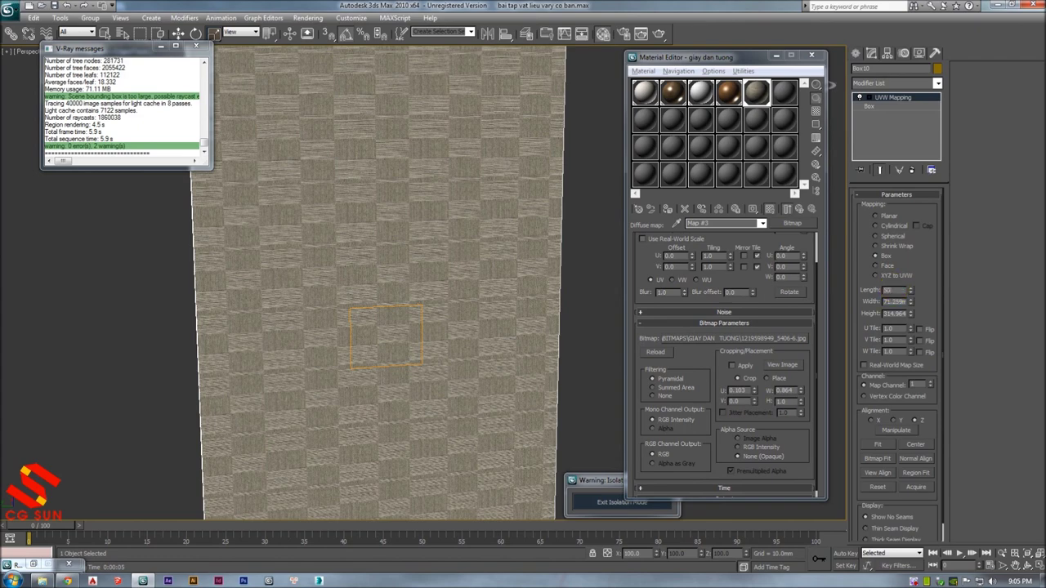
pyautogui.write('0')
pyautogui.press('Tab')
pyautogui.write('500.0')
pyautogui.press('Return')
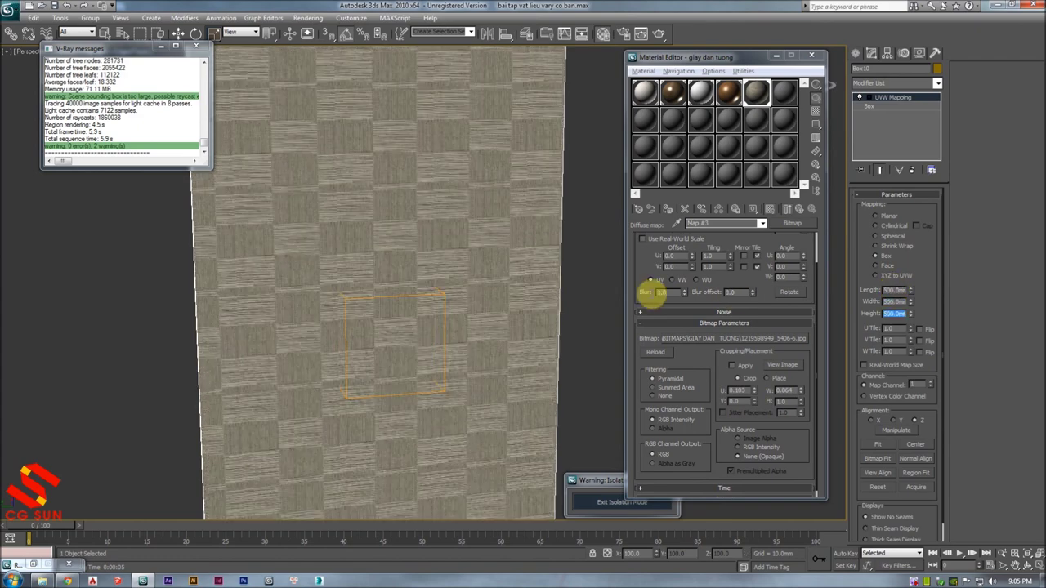
# - Exit isolation mode to show the whole living room and compare it with the reference photo
pyautogui.moveTo(556, 287); pyautogui.dragTo(473, 286, button='middle')
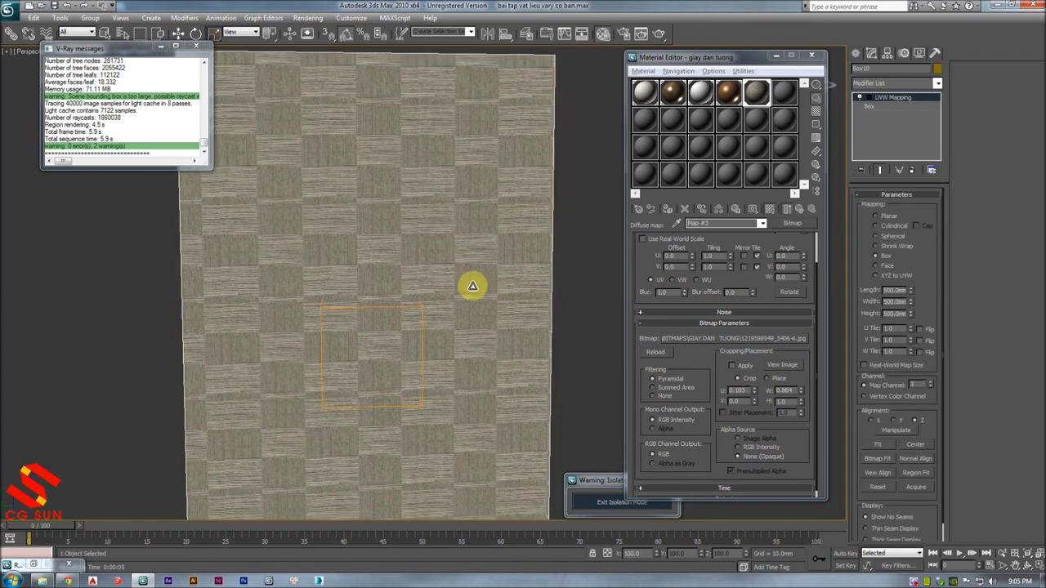
pyautogui.scroll(-3, 472, 286)
pyautogui.moveTo(608, 481); pyautogui.dragTo(523, 445)
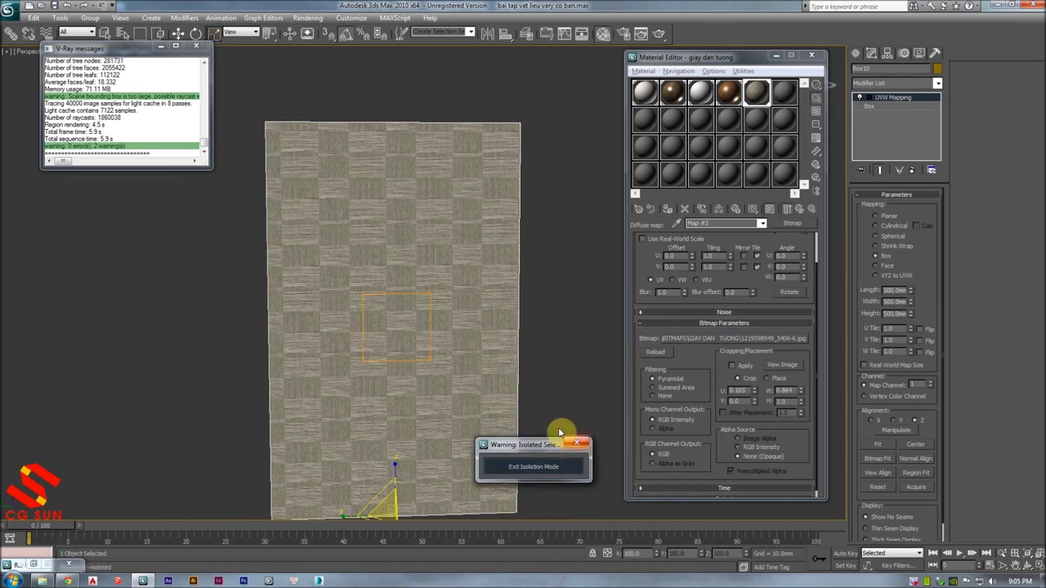
pyautogui.click(574, 447)
pyautogui.scroll(5, 332, 243)
pyautogui.scroll(3, 335, 246)
pyautogui.scroll(-5, 317, 244)
pyautogui.scroll(1, 338, 227)
pyautogui.scroll(2, 378, 277)
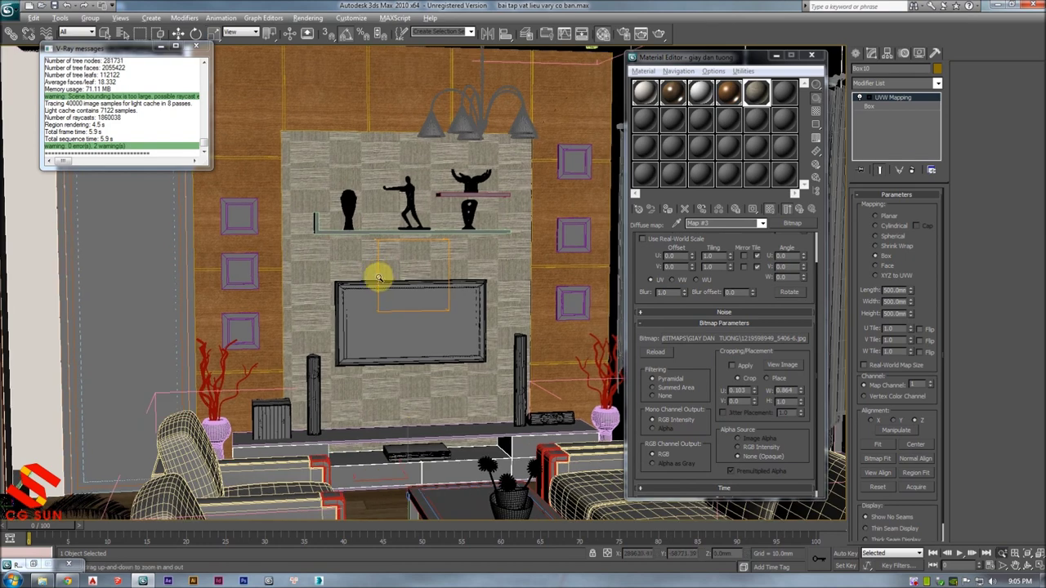
pyautogui.scroll(-2, 377, 278)
pyautogui.scroll(-2, 383, 299)
pyautogui.scroll(-1, 385, 264)
pyautogui.scroll(-2, 349, 254)
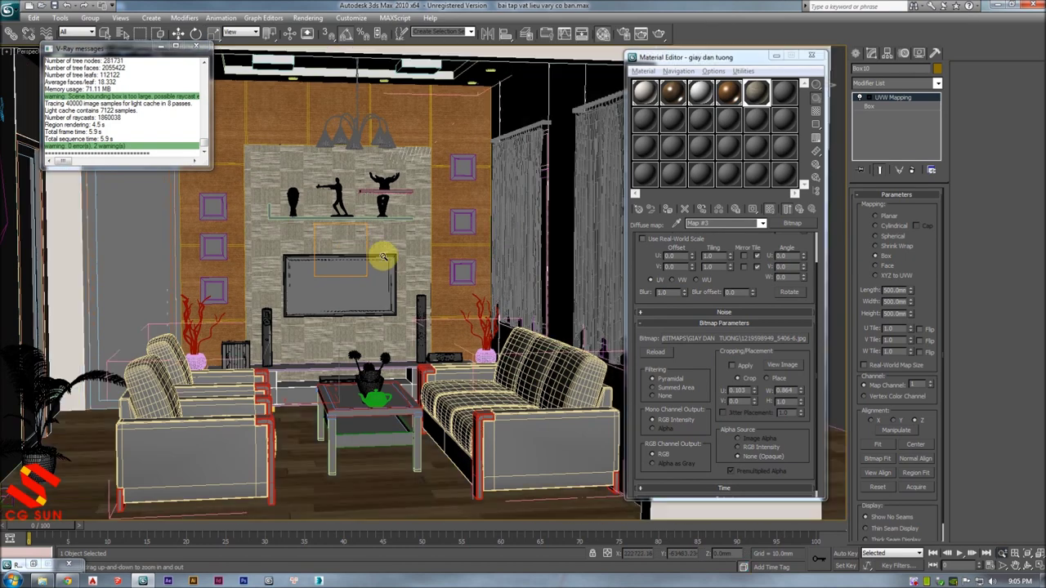
pyautogui.scroll(3, 398, 268)
pyautogui.scroll(-1, 398, 276)
pyautogui.scroll(-3, 378, 276)
pyautogui.hotkey('alt', 'Tab')
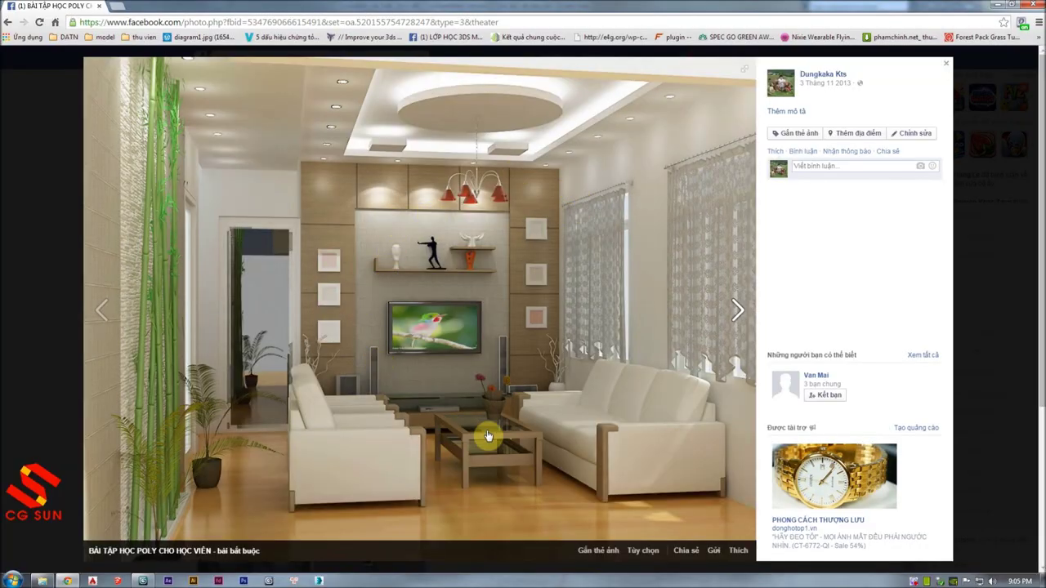
pyautogui.hotkey('alt', 'Tab')
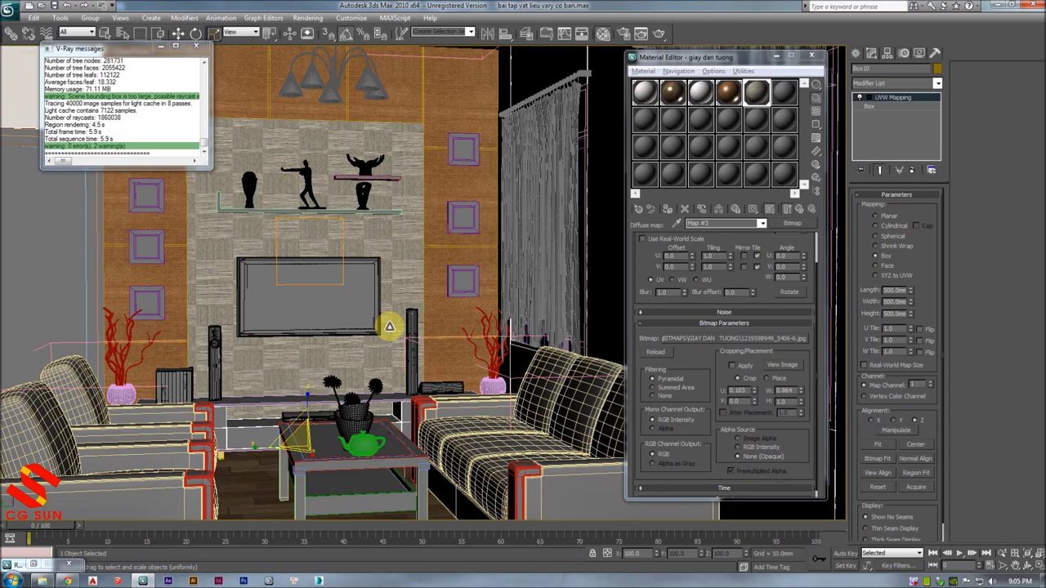
# - Select the whole sofa group, toggling wireframe and edged-face display to pick it
pyautogui.keyDown('alt'); pyautogui.moveTo(443, 226); pyautogui.dragTo(460, 226, button='middle'); pyautogui.keyUp('alt')
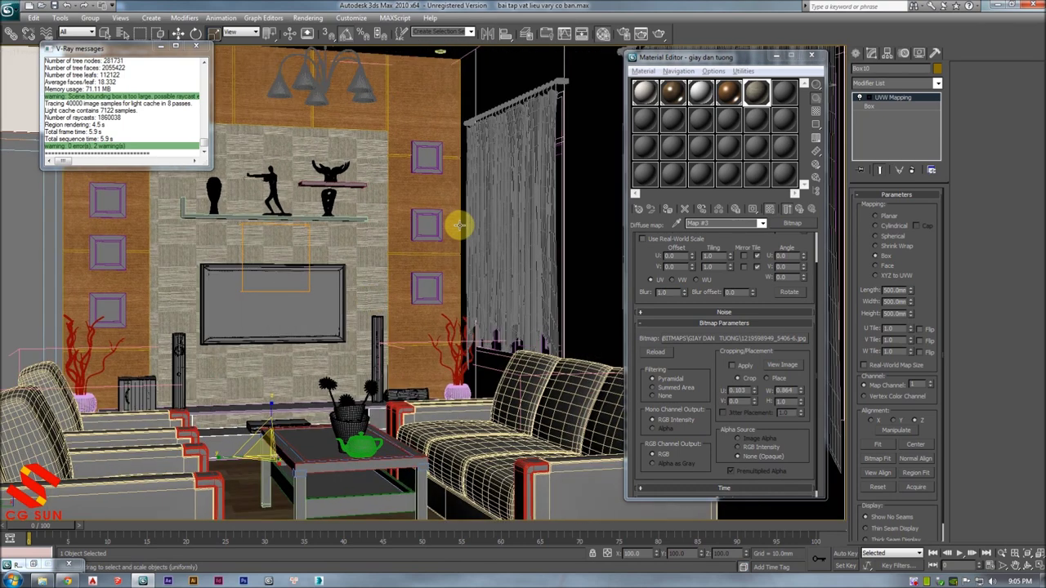
pyautogui.press('F3')
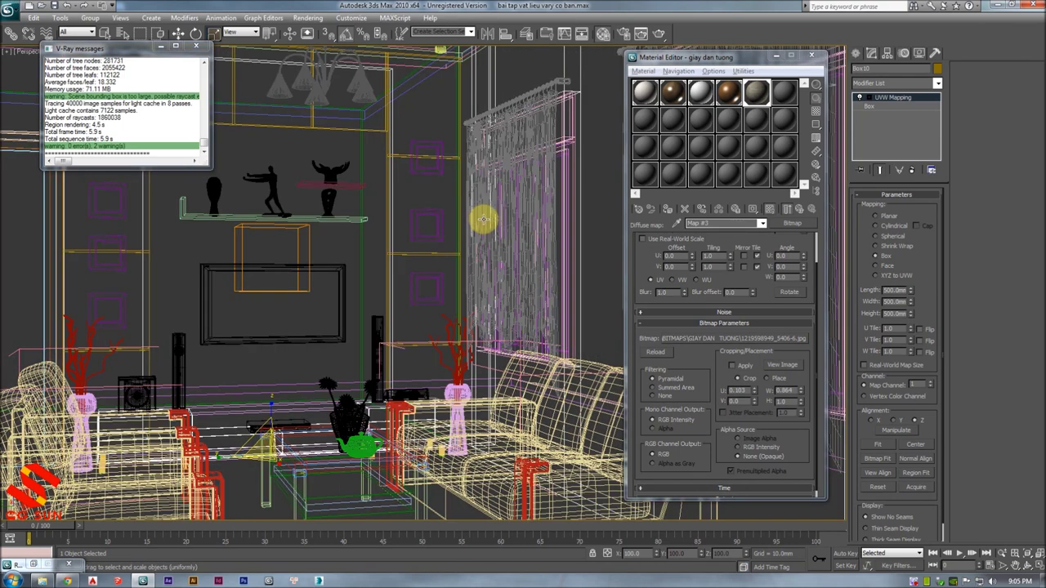
pyautogui.click(488, 217)
pyautogui.press('F3')
pyautogui.press('F4')
pyautogui.scroll(3, 508, 217)
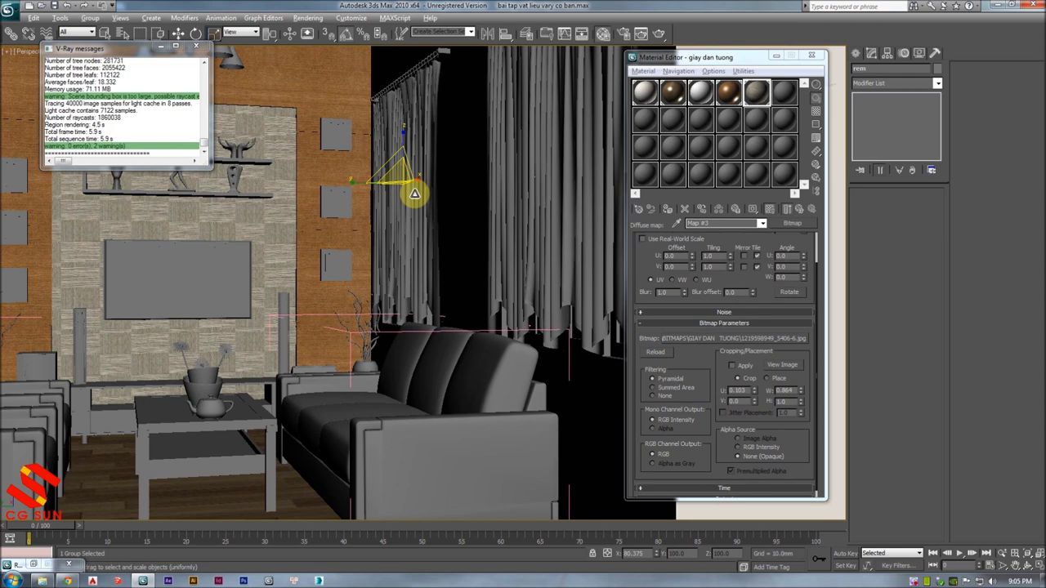
pyautogui.scroll(2, 479, 299)
pyautogui.scroll(2, 476, 439)
pyautogui.click(476, 439)
pyautogui.keyDown('alt'); pyautogui.moveTo(434, 391); pyautogui.dragTo(452, 375, button='middle'); pyautogui.keyUp('alt')
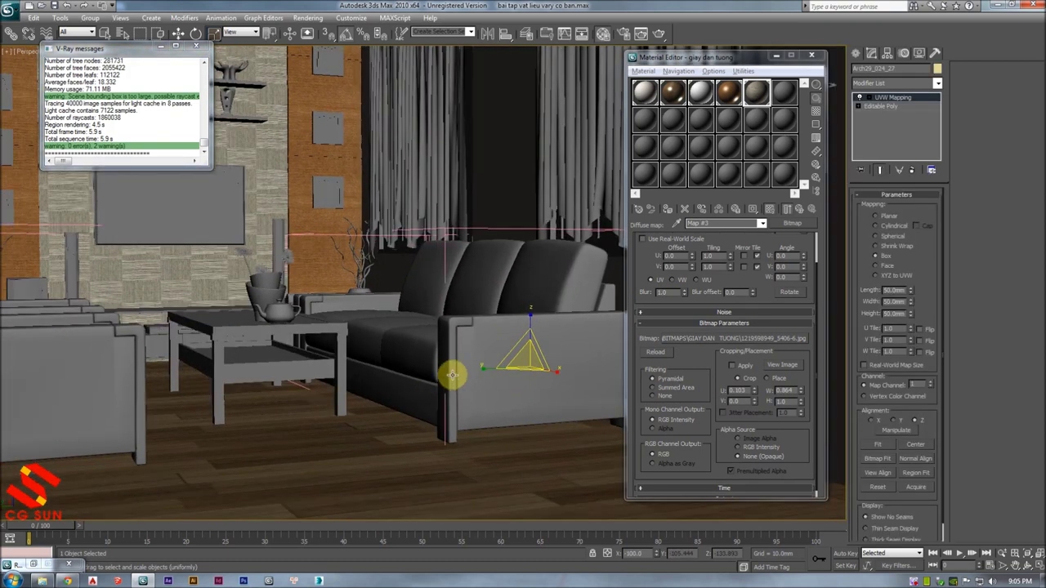
pyautogui.press('F3')
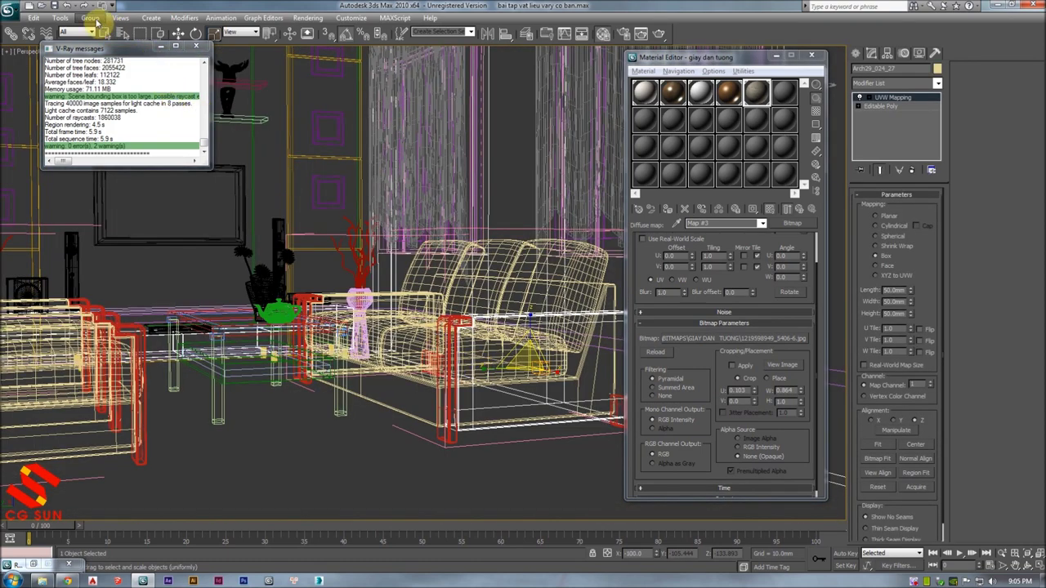
pyautogui.click(96, 22)
pyautogui.click(106, 67)
pyautogui.press('F3')
# - Close the sofa group, add the coffee table, and isolate the furniture with Alt+Q
pyautogui.moveTo(244, 223)
pyautogui.keyDown('alt'); pyautogui.mouseDown(button='middle')
pyautogui.moveTo(262, 250)
pyautogui.moveTo(354, 261)
pyautogui.moveTo(218, 357)
pyautogui.mouseUp(button='middle'); pyautogui.keyUp('alt')
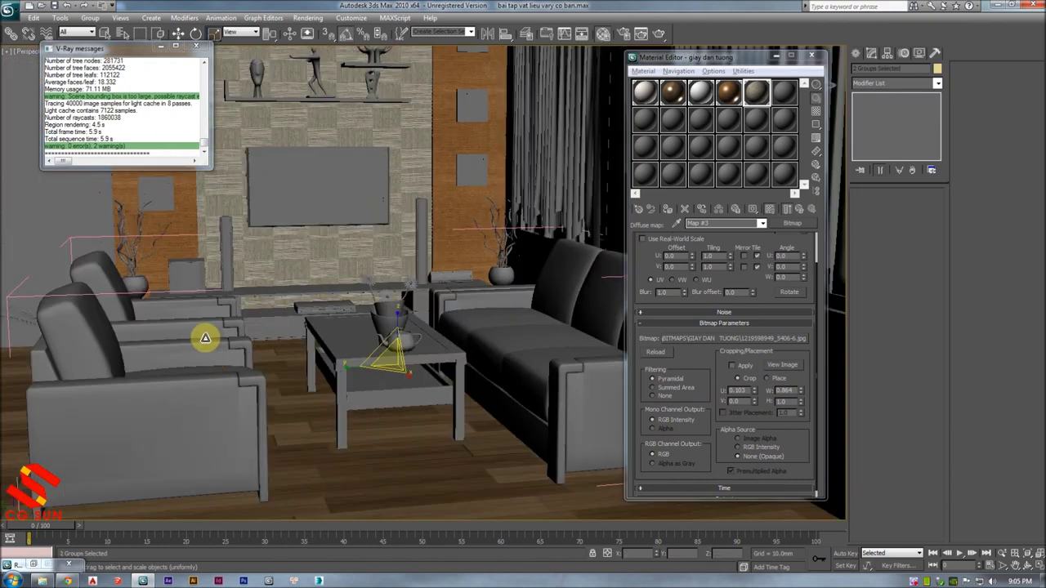
pyautogui.click(94, 17)
pyautogui.click(107, 73)
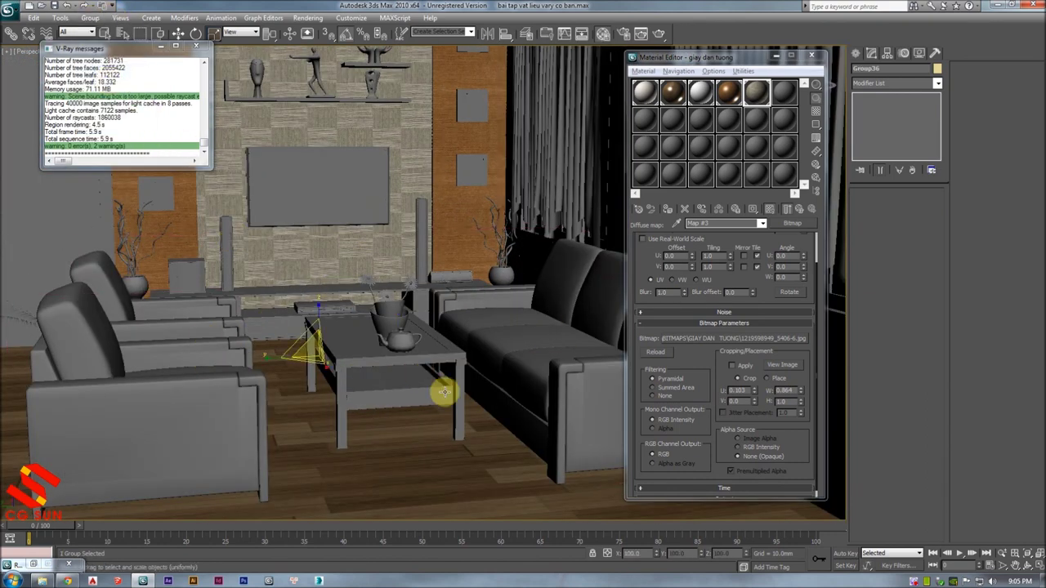
pyautogui.keyDown('ctrl'); pyautogui.click(399, 365); pyautogui.keyUp('ctrl')
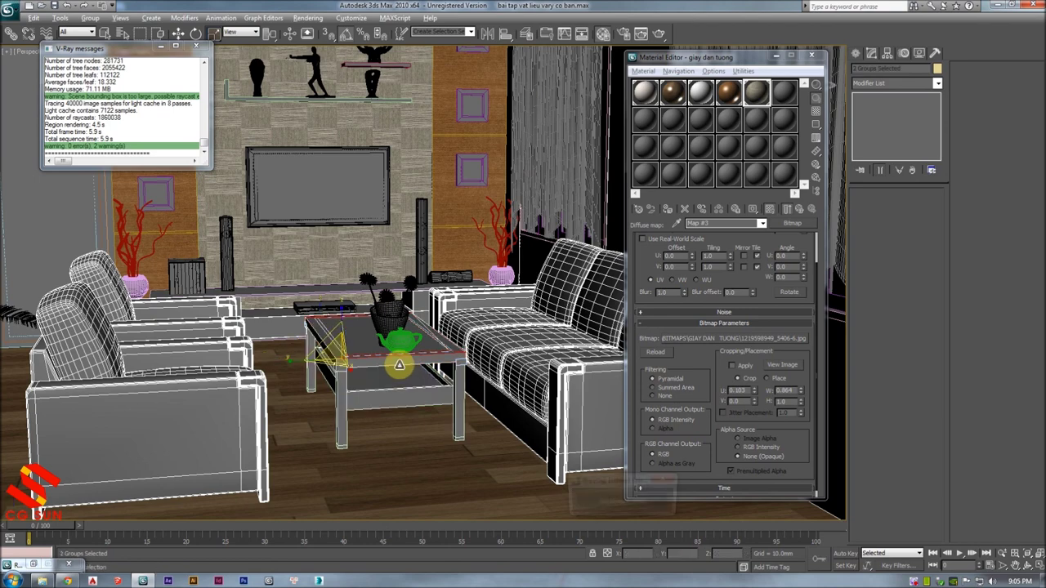
pyautogui.hotkey('alt', 'q')
pyautogui.moveTo(397, 338)
pyautogui.keyDown('alt'); pyautogui.mouseDown(button='middle')
pyautogui.moveTo(495, 406)
pyautogui.moveTo(451, 346)
pyautogui.mouseUp(button='middle'); pyautogui.keyUp('alt')
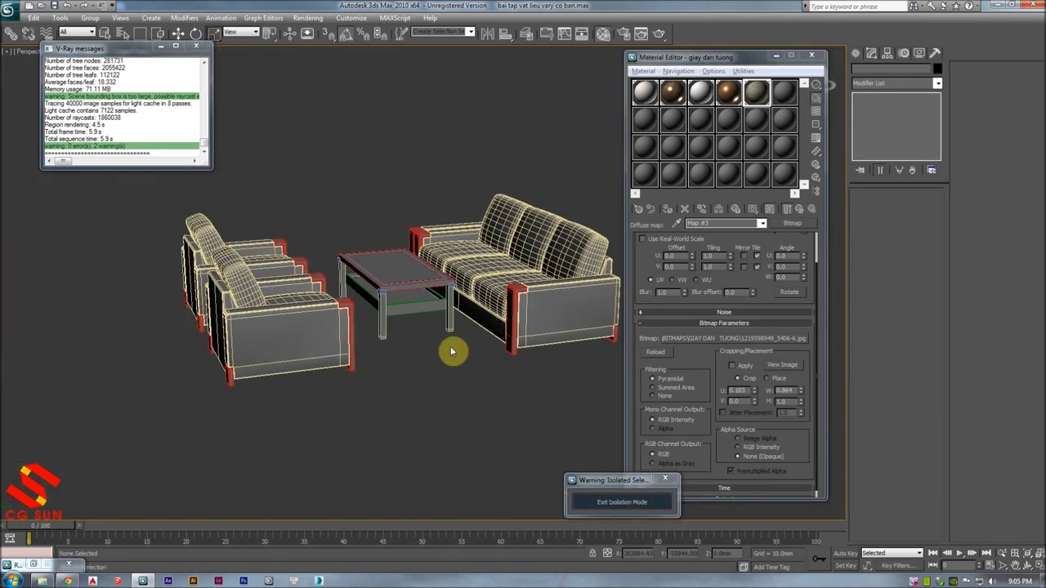
# - Frame the furniture in perspective, closing the V-Ray messages window and moving the Material Editor aside
pyautogui.press('t')
pyautogui.press('p')
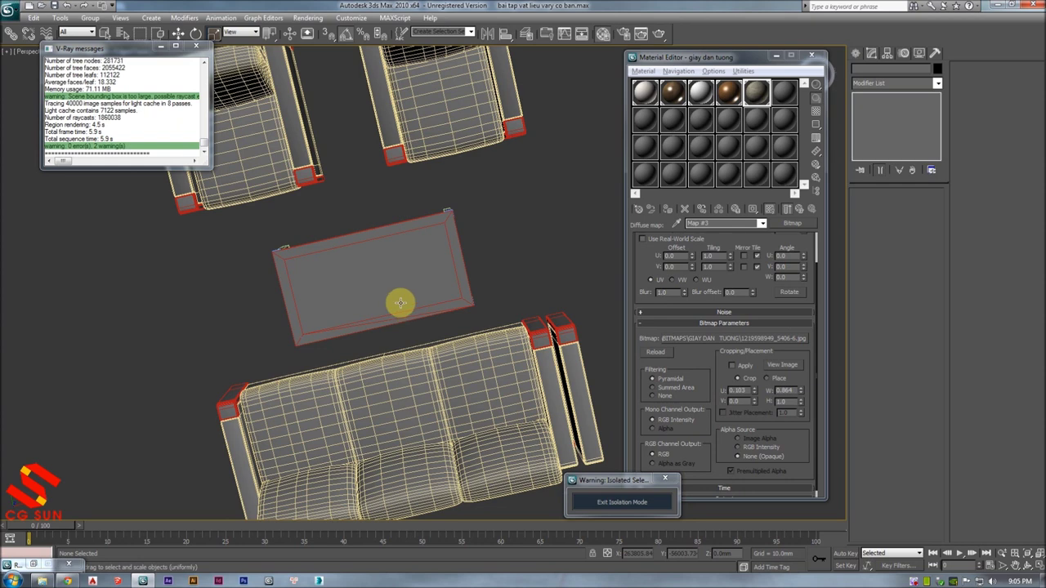
pyautogui.moveTo(357, 270); pyautogui.dragTo(325, 250, button='middle')
pyautogui.click(196, 46)
pyautogui.moveTo(796, 56); pyautogui.dragTo(878, 58)
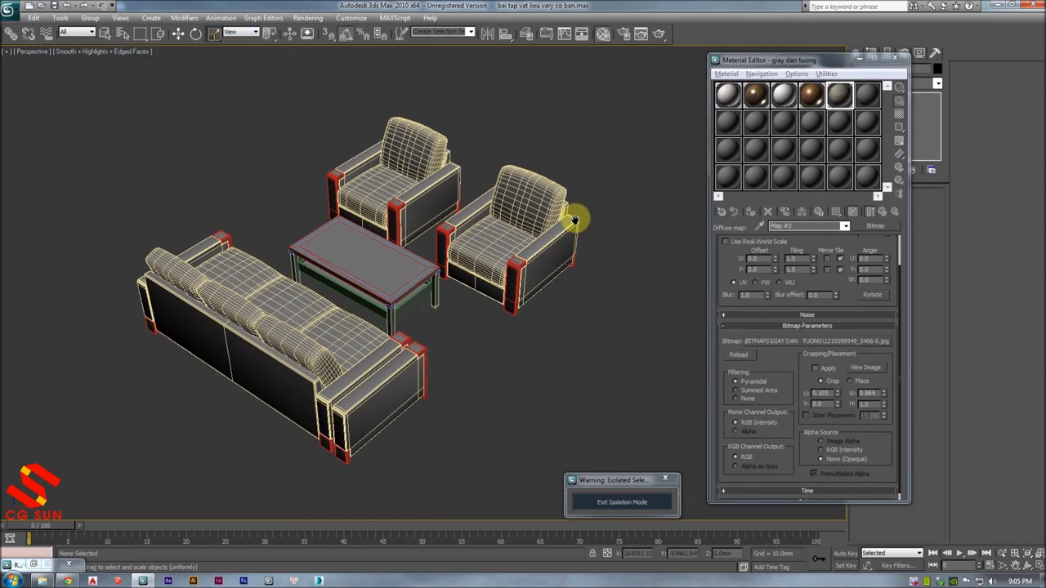
pyautogui.moveTo(573, 217); pyautogui.dragTo(541, 198, button='middle')
# - Select the furniture group and open it with Group > Open
pyautogui.click(541, 198)
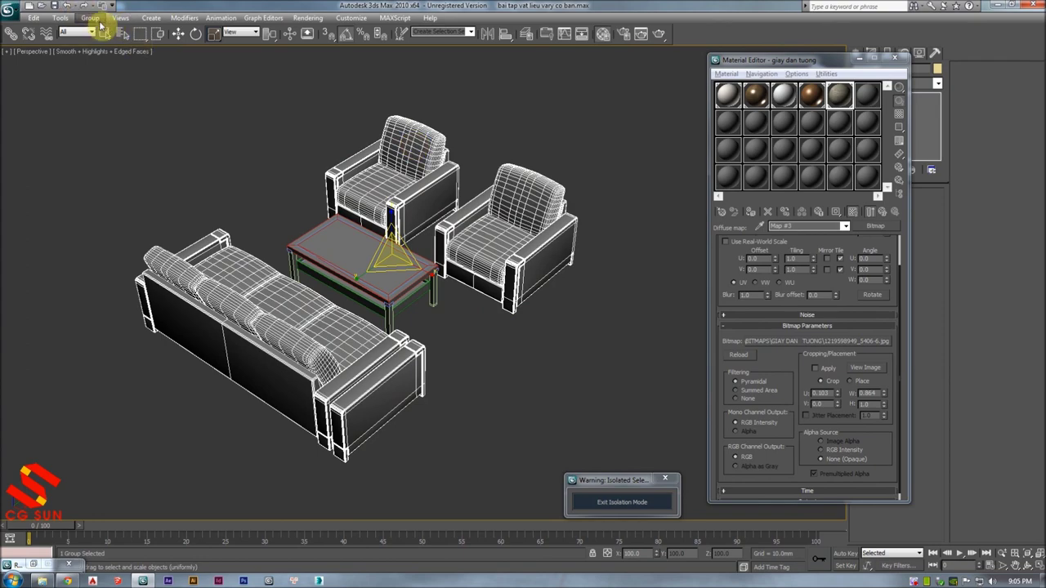
pyautogui.click(94, 18)
pyautogui.click(104, 59)
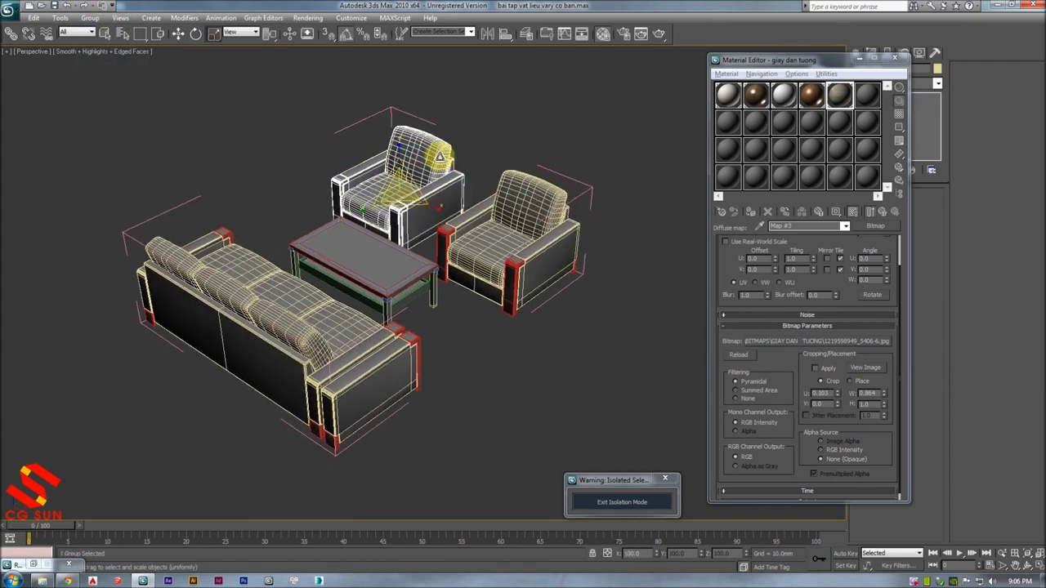
pyautogui.scroll(3, 460, 172)
pyautogui.scroll(3, 546, 188)
# - Orbit onto the armchair, open its group for the cushions, and start fresh material VRayMtl_6
pyautogui.moveTo(546, 188)
pyautogui.keyDown('alt'); pyautogui.mouseDown(button='middle')
pyautogui.moveTo(591, 199)
pyautogui.moveTo(541, 158)
pyautogui.moveTo(425, 211)
pyautogui.moveTo(264, 104)
pyautogui.mouseUp(button='middle'); pyautogui.keyUp('alt')
pyautogui.scroll(3, 516, 170)
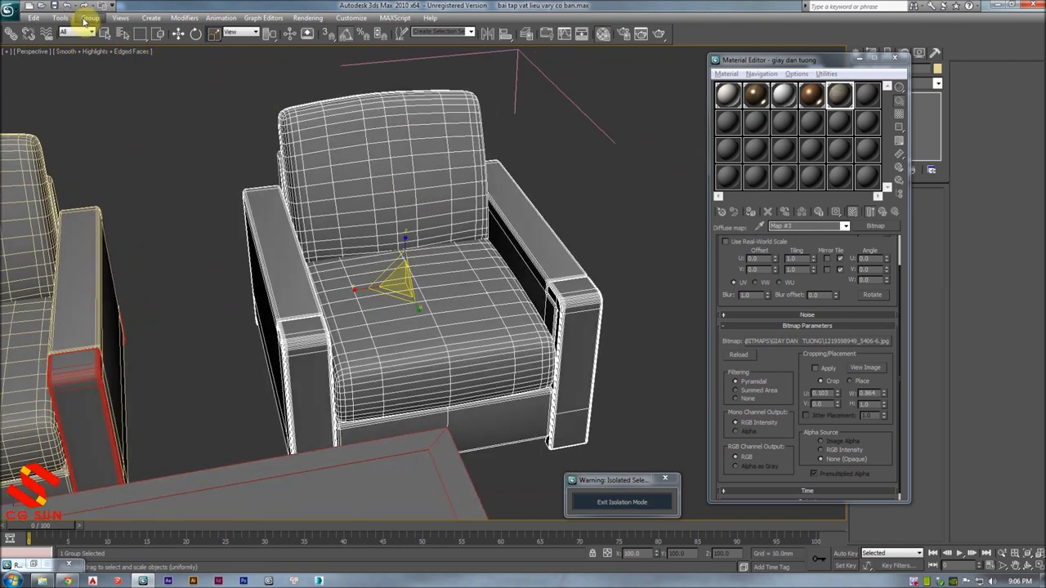
pyautogui.click(84, 19)
pyautogui.click(102, 62)
pyautogui.keyDown('alt'); pyautogui.moveTo(303, 168); pyautogui.dragTo(343, 122, button='middle'); pyautogui.keyUp('alt')
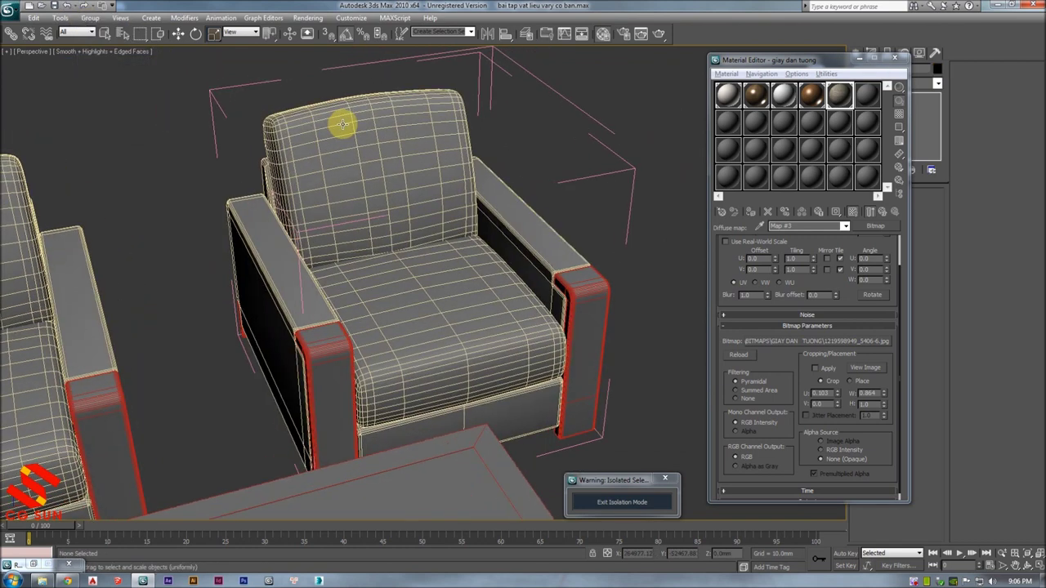
pyautogui.scroll(3, 479, 301)
pyautogui.moveTo(479, 302); pyautogui.dragTo(466, 242, button='middle')
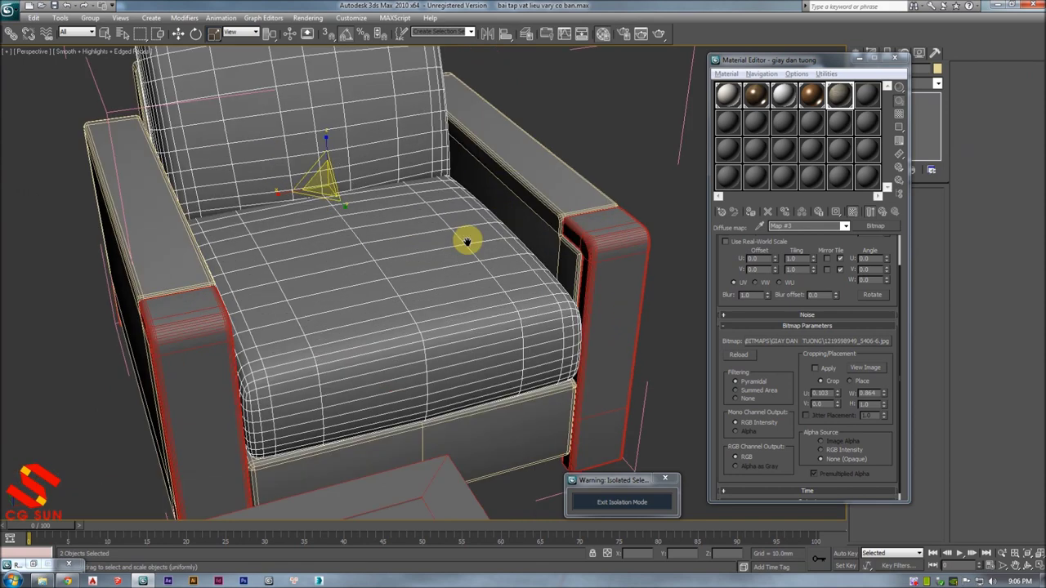
pyautogui.scroll(-2, 353, 204)
pyautogui.scroll(-3, 355, 224)
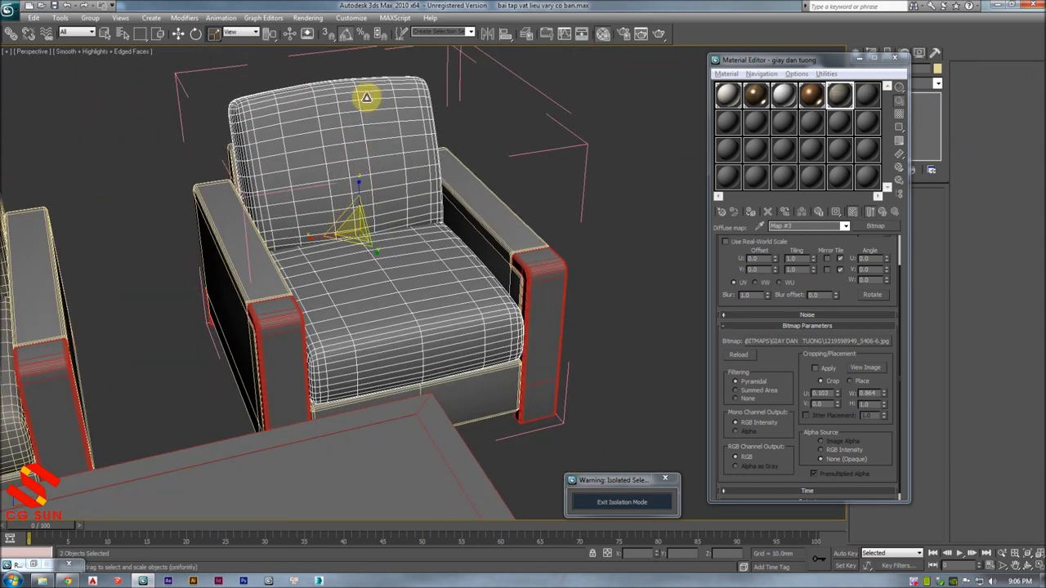
pyautogui.click(864, 103)
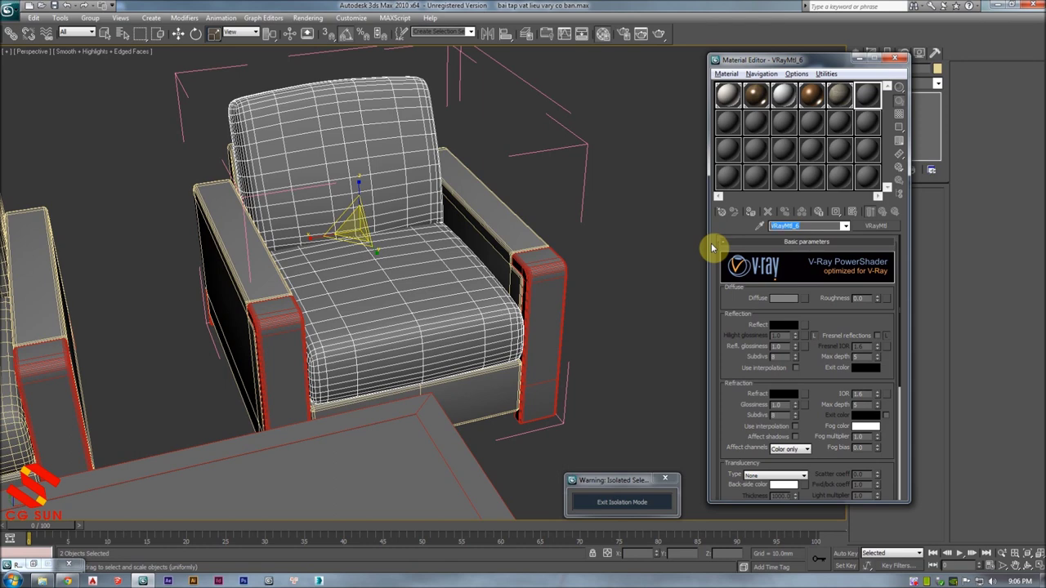
# - Name the new V-Ray material 'vai sofa'
pyautogui.write('vai sofa')
pyautogui.click(805, 294)
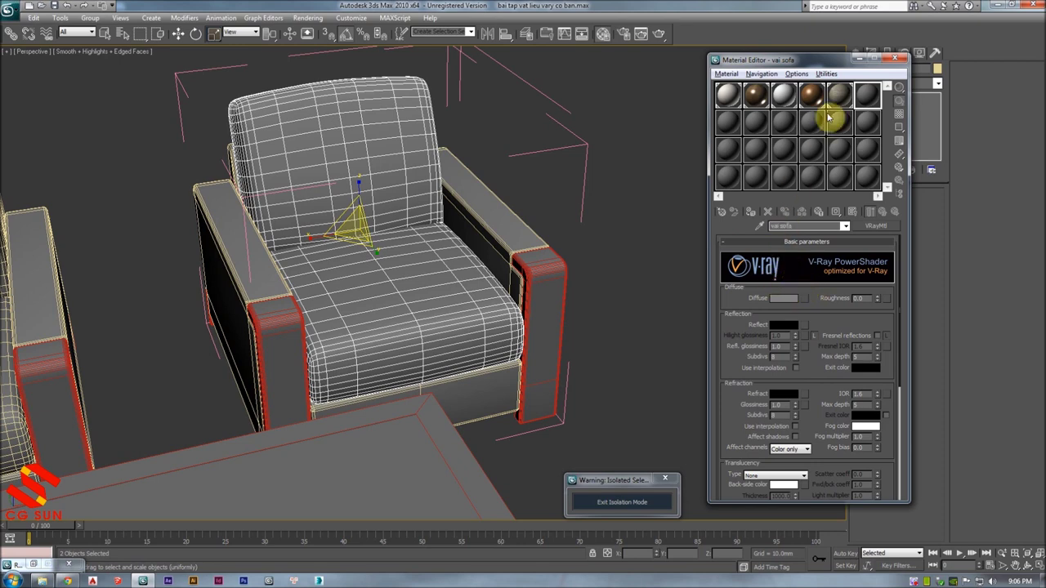
pyautogui.moveTo(823, 60); pyautogui.dragTo(707, 47)
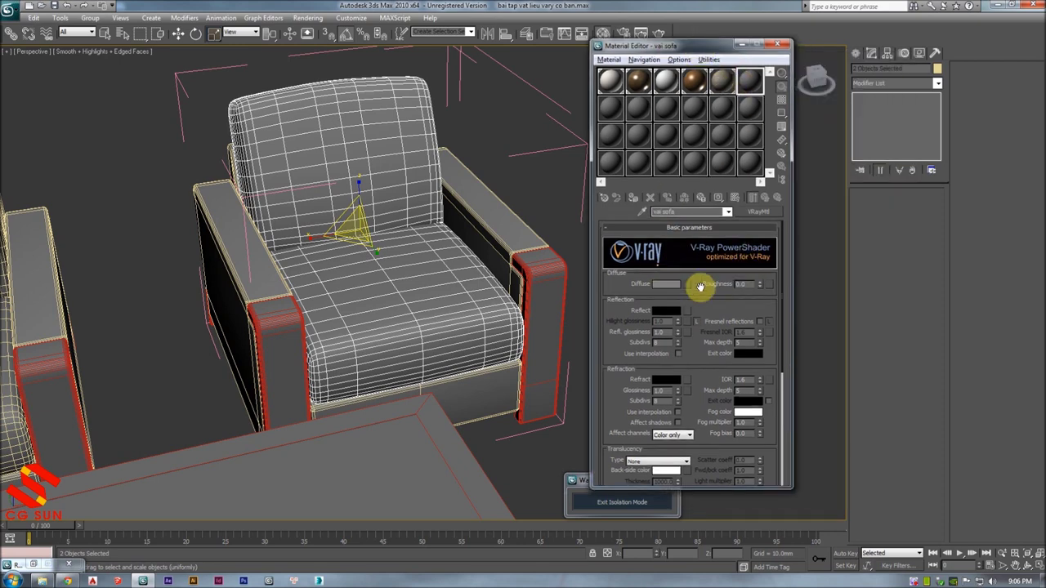
pyautogui.moveTo(691, 293); pyautogui.dragTo(680, 291)
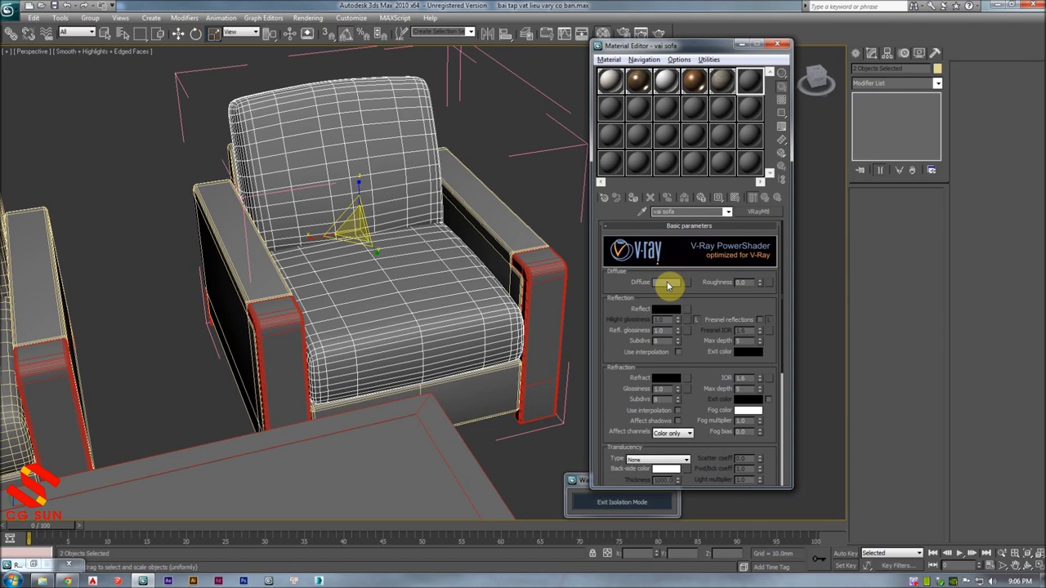
# - Set the vai sofa diffuse colour to a light, low-saturation beige
pyautogui.click(668, 285)
pyautogui.moveTo(409, 98); pyautogui.dragTo(242, 98)
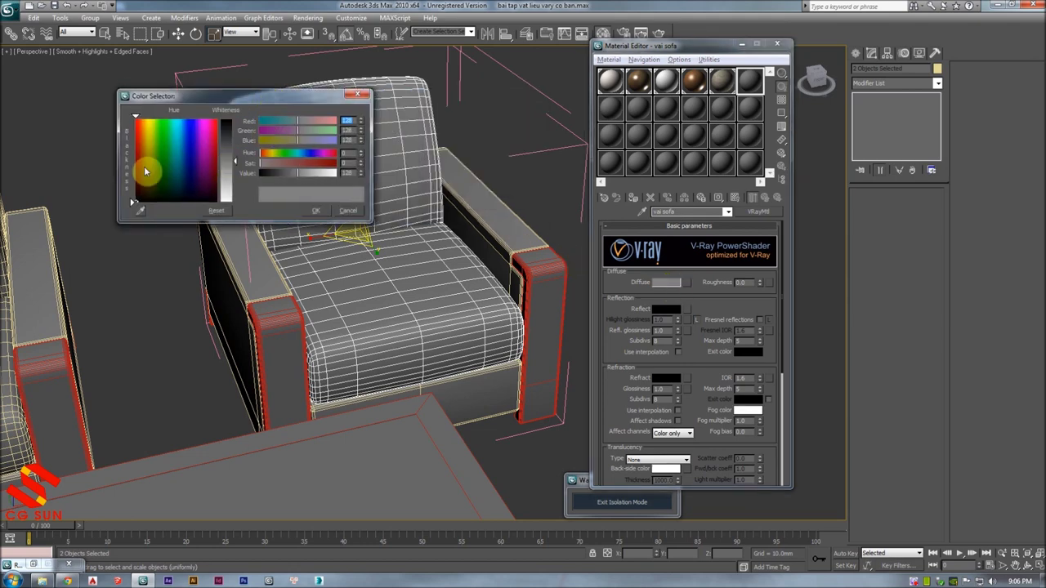
pyautogui.moveTo(145, 171); pyautogui.dragTo(150, 162)
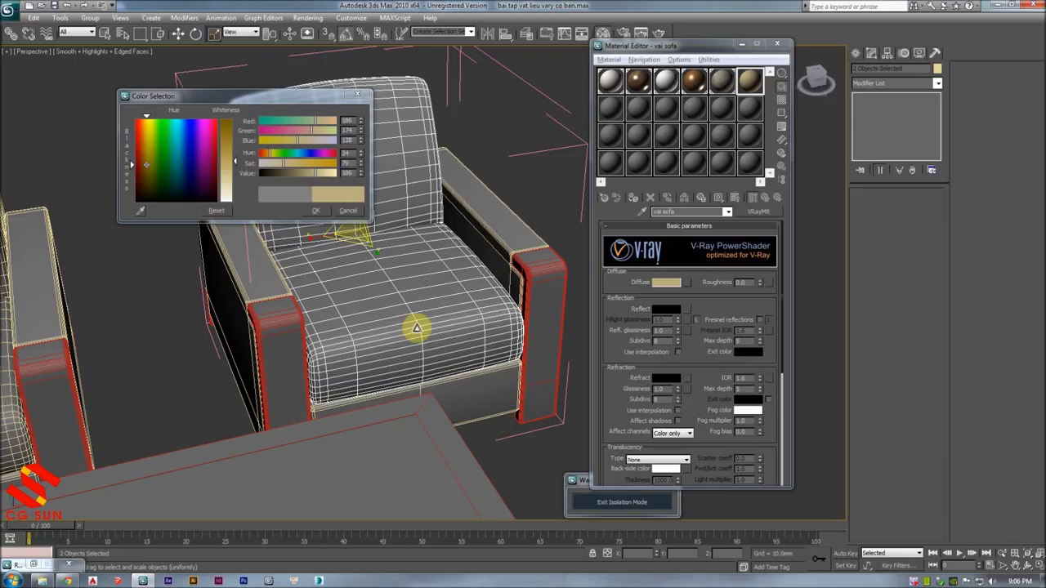
pyautogui.moveTo(206, 180); pyautogui.dragTo(172, 171)
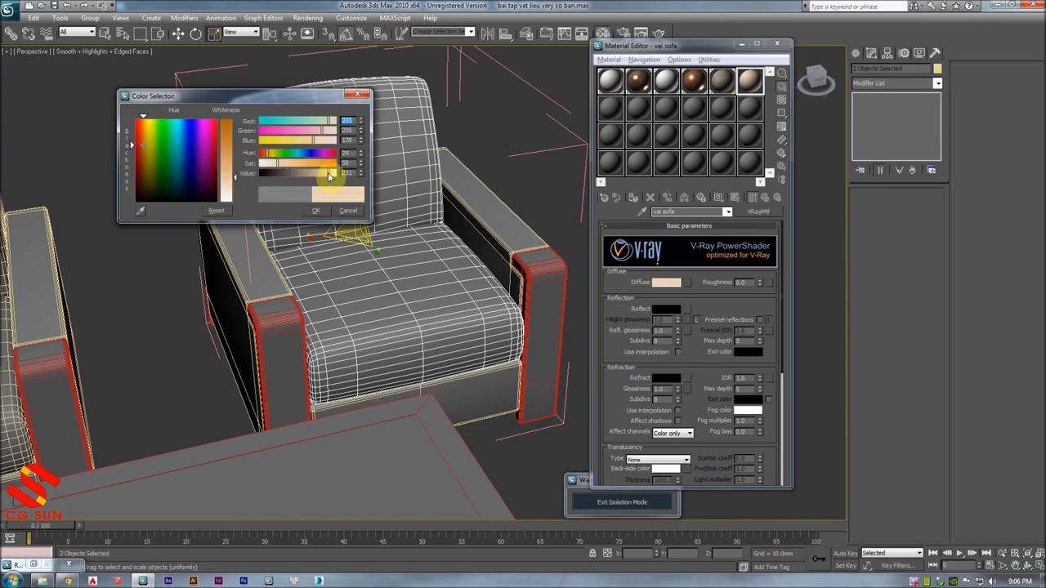
pyautogui.click(323, 214)
# - Copy the beige diffuse colour from its swatch
pyautogui.rightClick(666, 283)
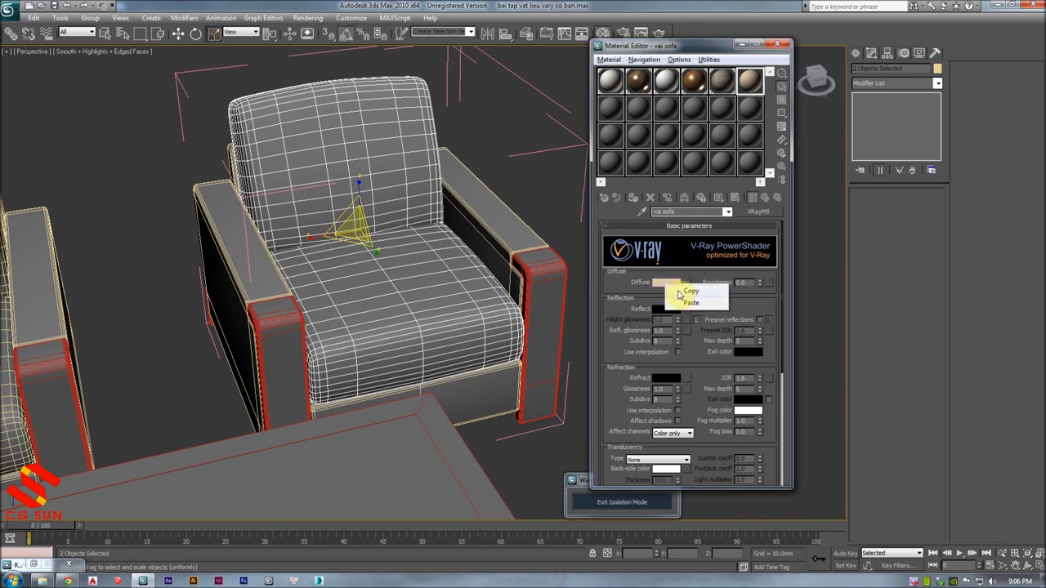
pyautogui.click(679, 293)
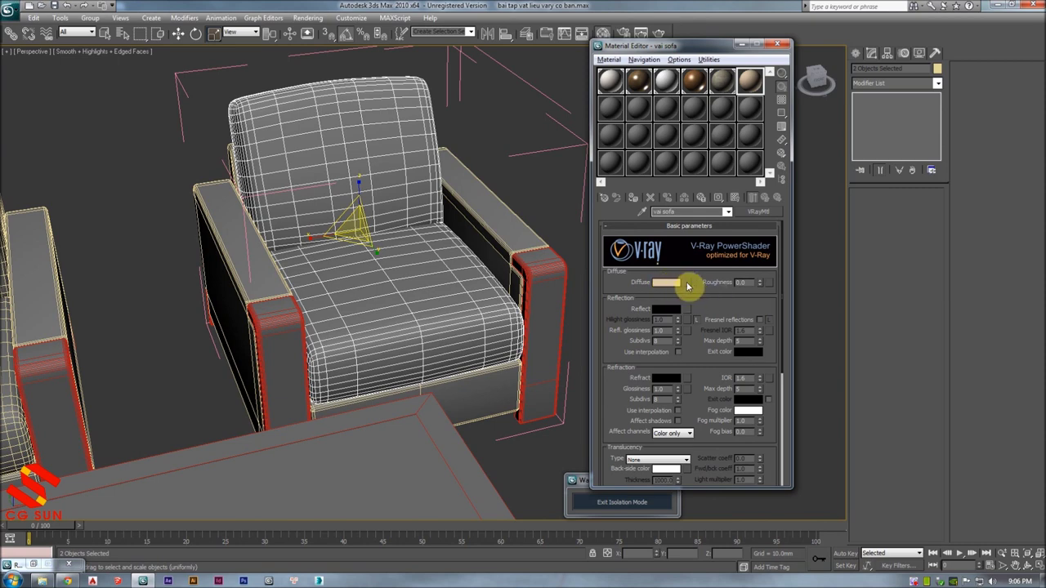
pyautogui.click(687, 283)
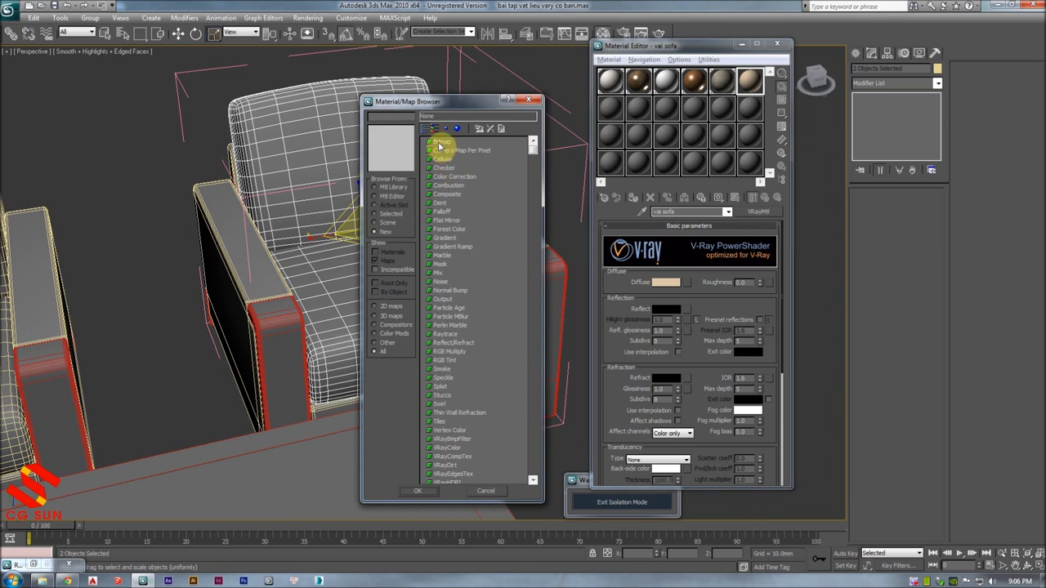
# - Assign a Falloff map to the vai sofa diffuse channel
pyautogui.click(440, 143)
pyautogui.click(437, 131)
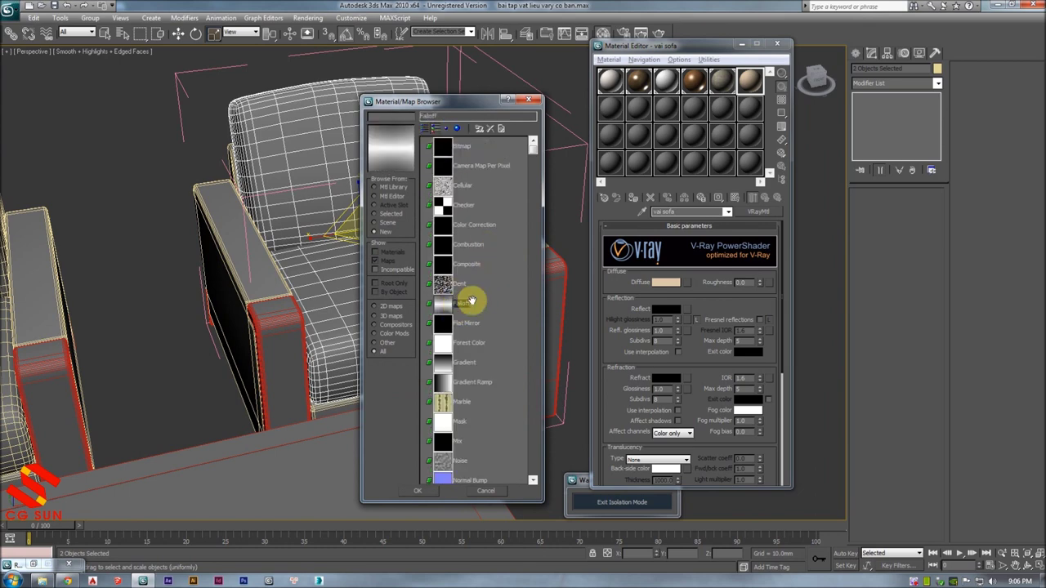
pyautogui.click(418, 491)
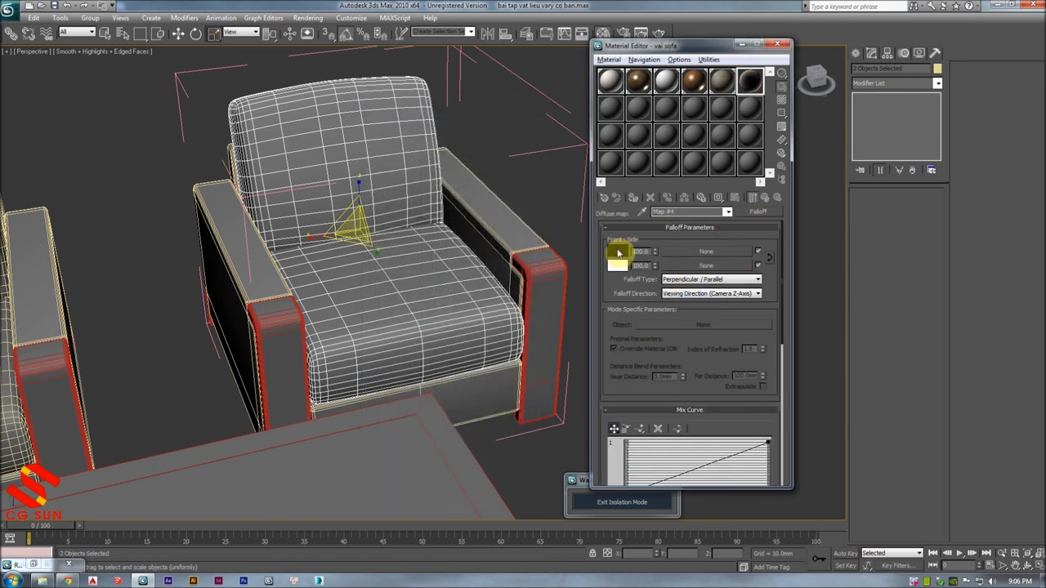
pyautogui.moveTo(479, 205); pyautogui.dragTo(458, 200, button='middle')
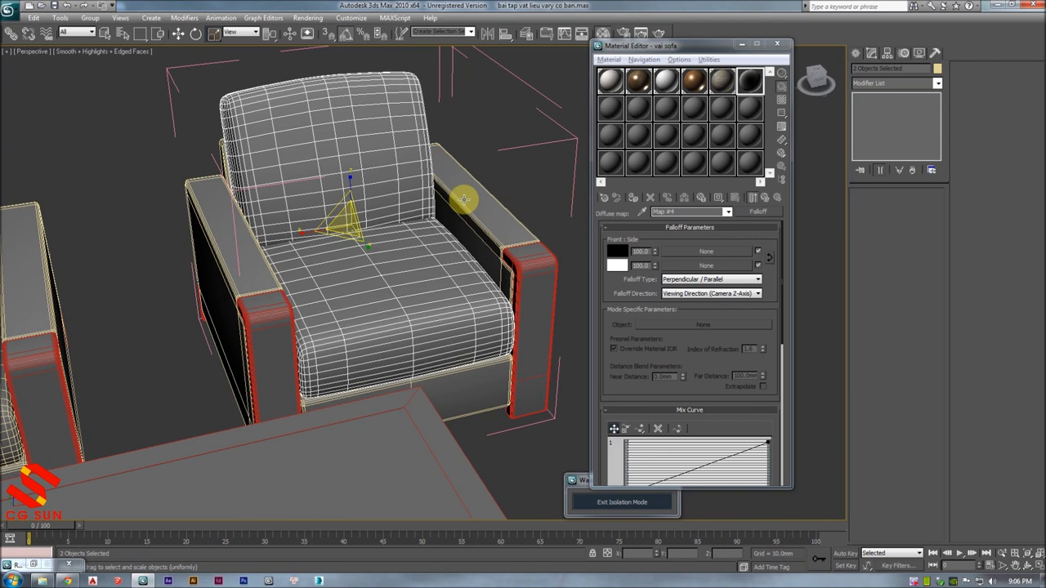
# - Paste the copied beige into the Falloff map's Front colour
pyautogui.rightClick(619, 253)
pyautogui.rightClick(617, 253)
pyautogui.click(651, 229)
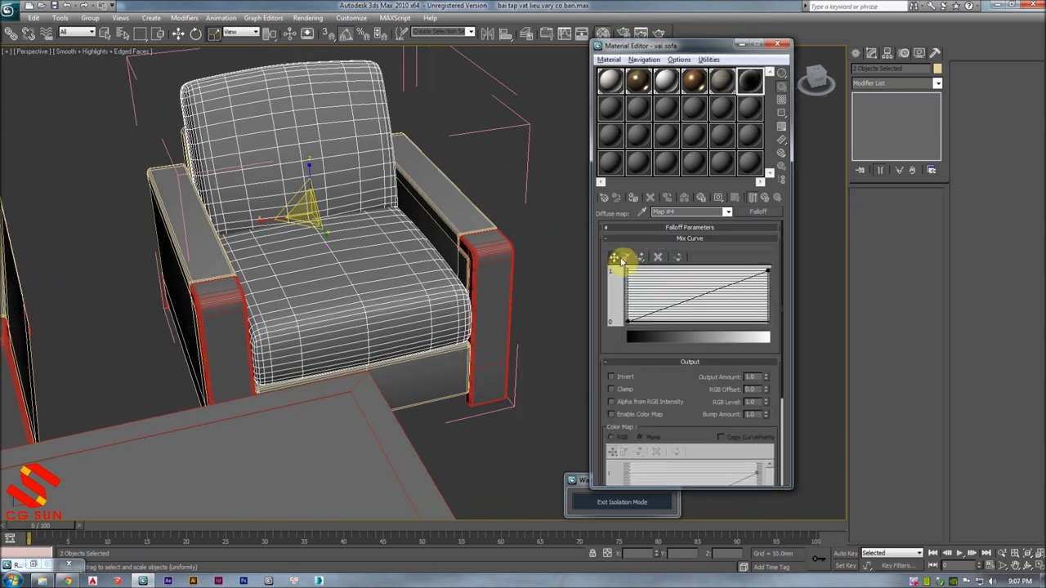
pyautogui.click(769, 199)
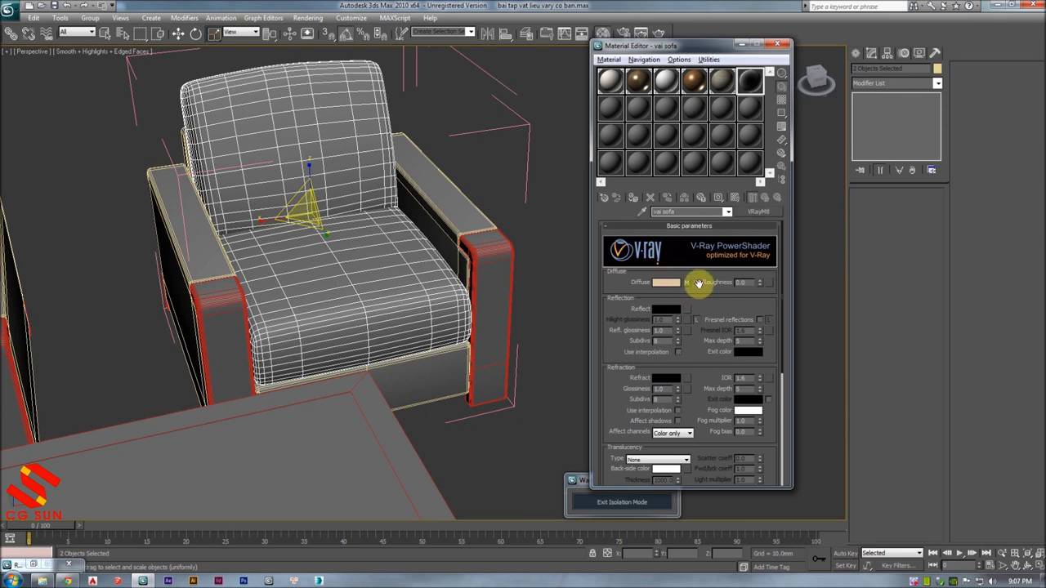
pyautogui.click(688, 284)
pyautogui.rightClick(629, 249)
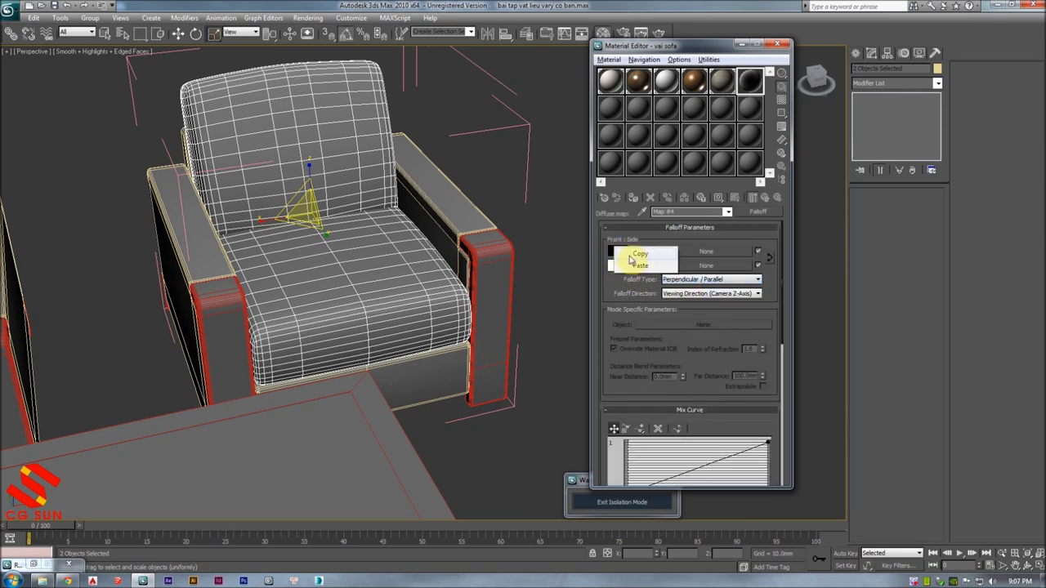
pyautogui.click(638, 266)
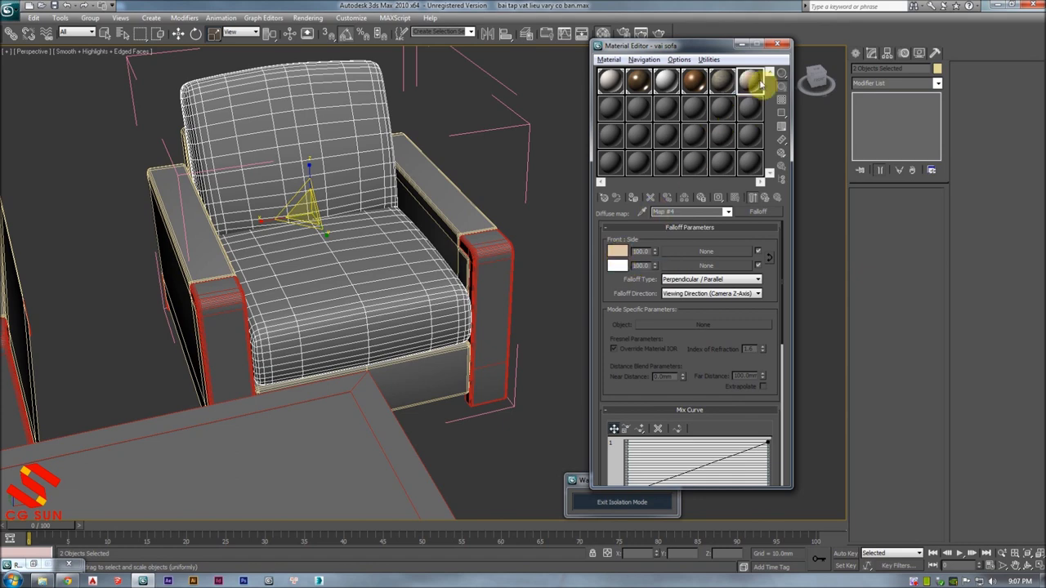
# - Show the Falloff sample sphere in an enlarged preview window
pyautogui.doubleClick(752, 82)
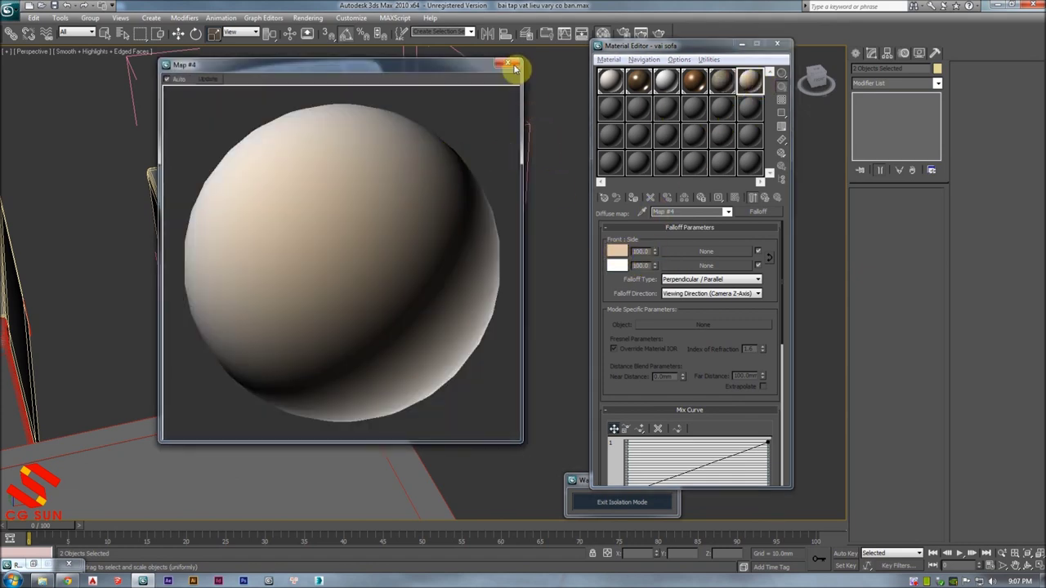
pyautogui.click(507, 65)
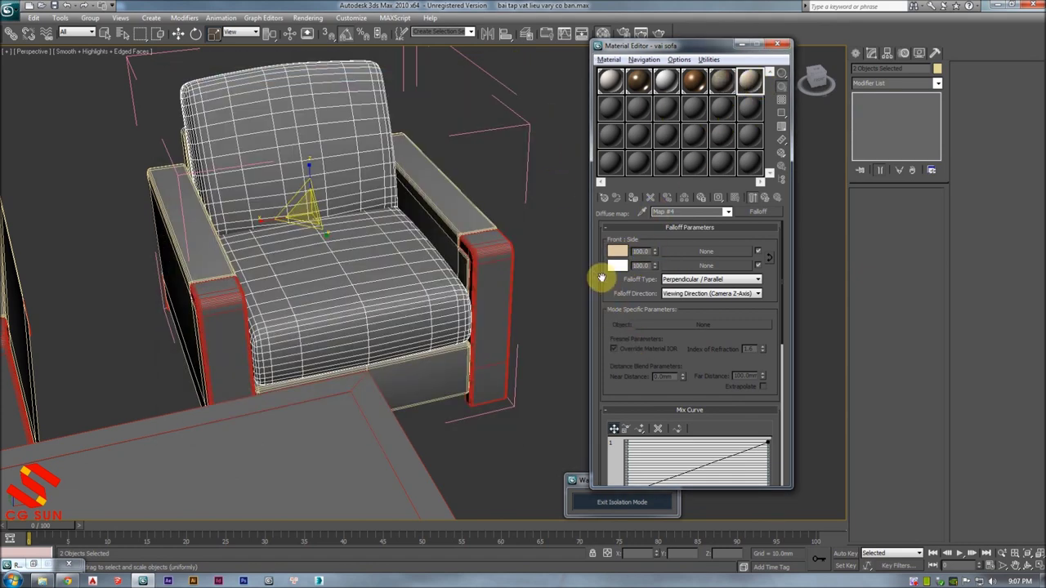
pyautogui.doubleClick(750, 82)
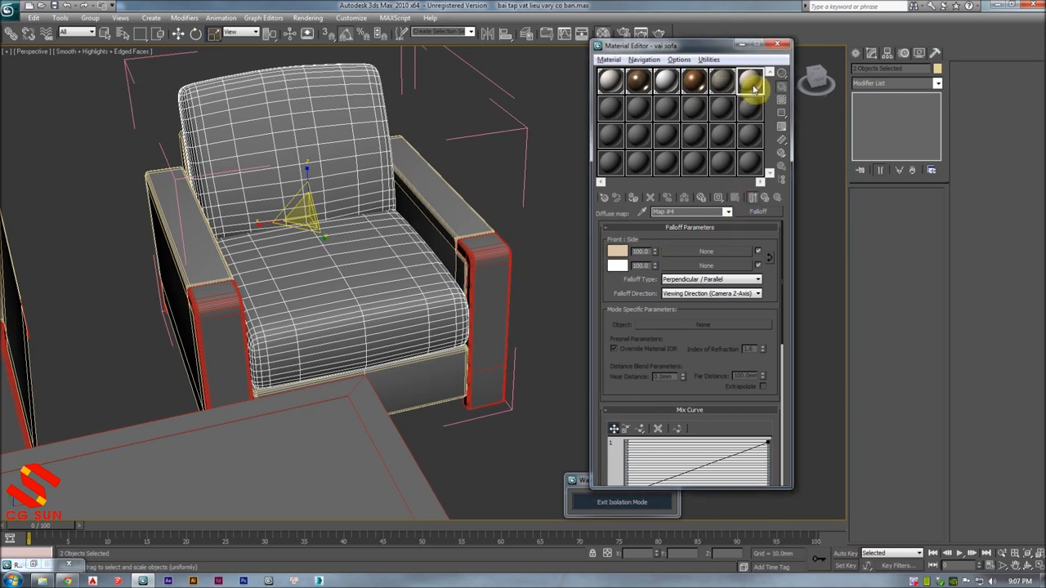
pyautogui.moveTo(432, 63); pyautogui.dragTo(436, 65)
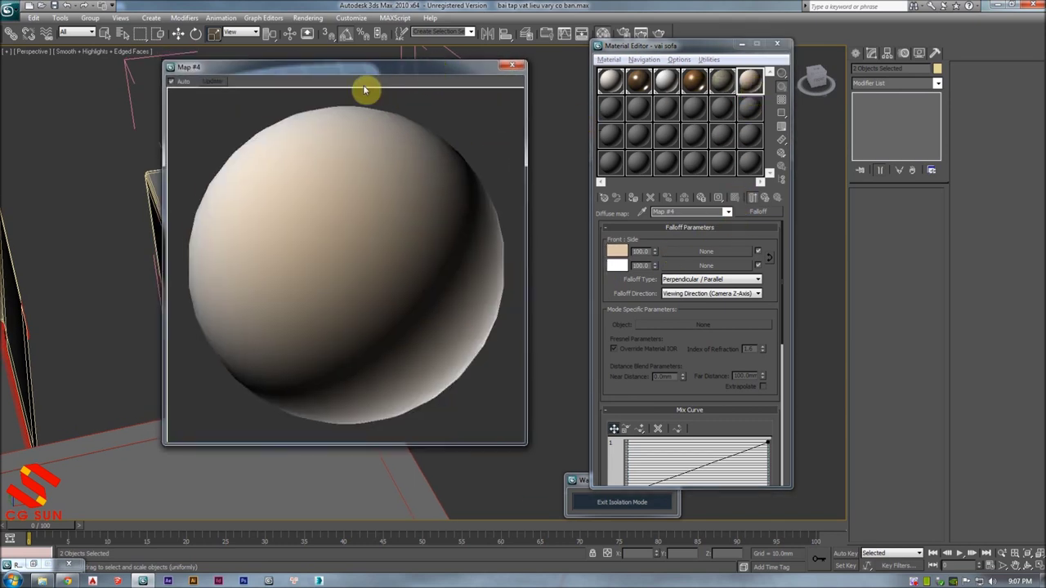
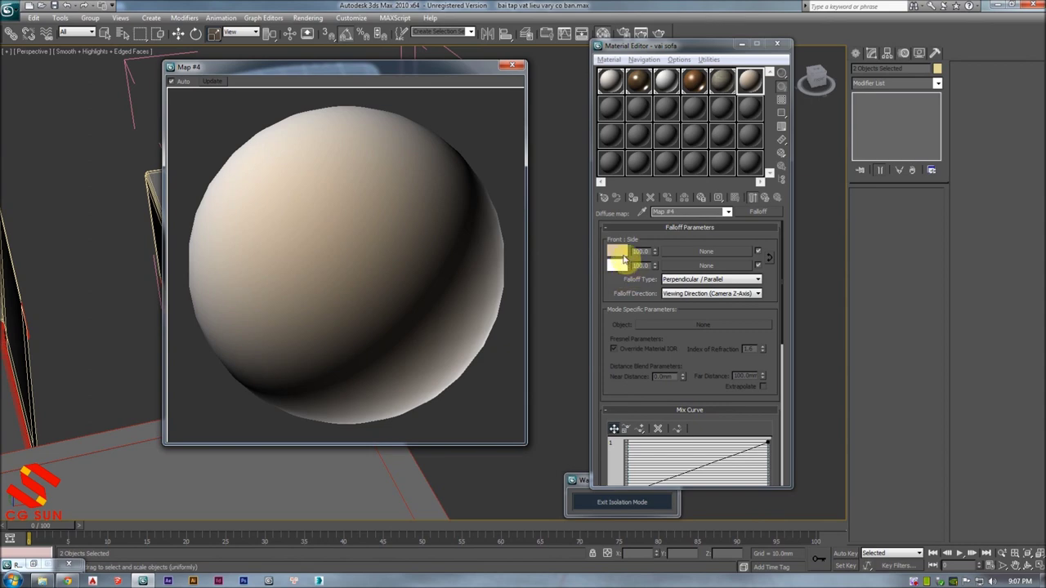
# - Try a magenta side colour, then copy the beige front colour onto the Falloff side swatch
pyautogui.moveTo(618, 270); pyautogui.dragTo(616, 258)
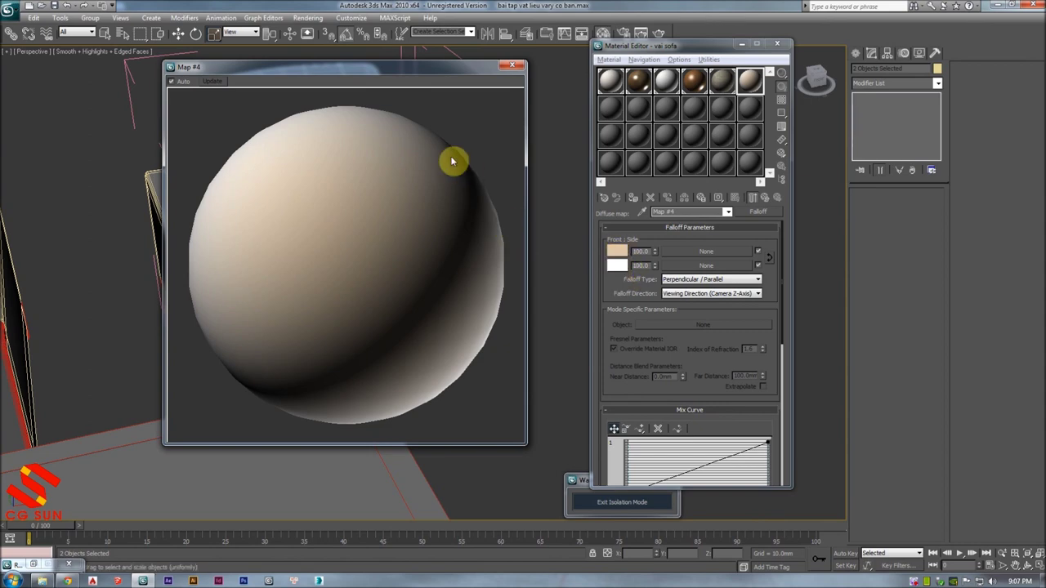
pyautogui.click(619, 266)
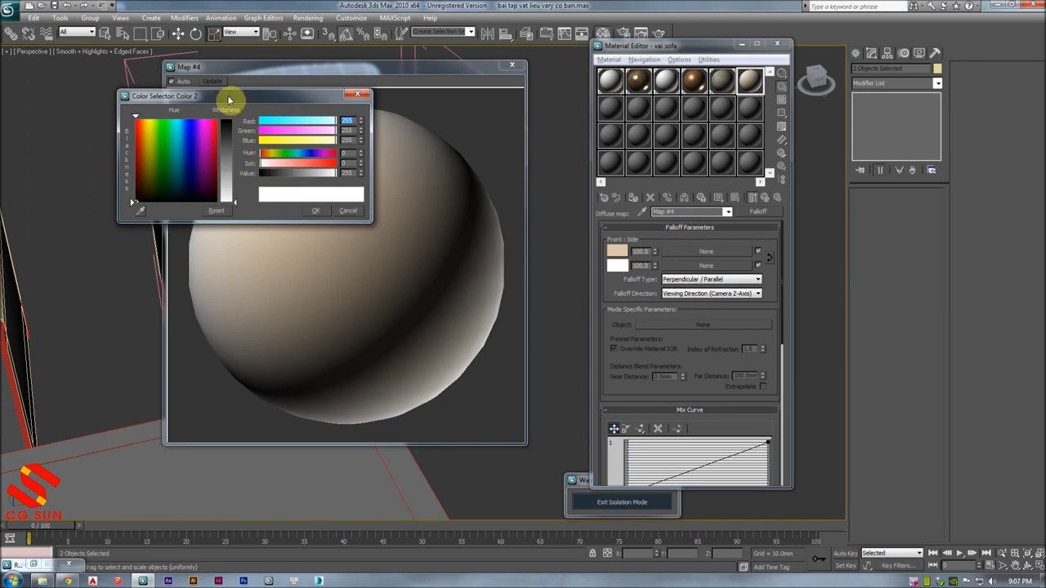
pyautogui.moveTo(234, 97); pyautogui.dragTo(403, 163)
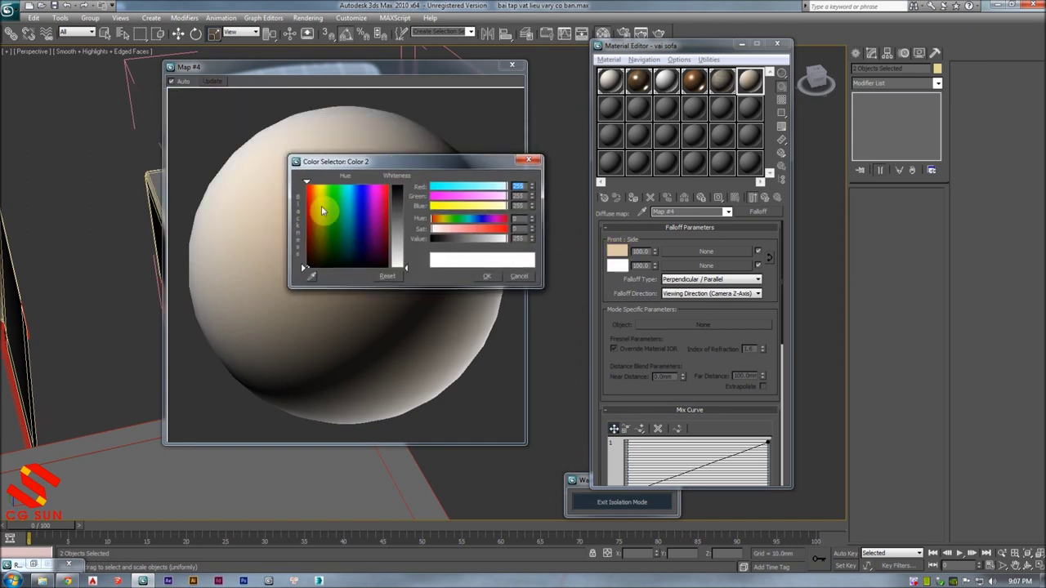
pyautogui.moveTo(398, 202); pyautogui.dragTo(439, 227)
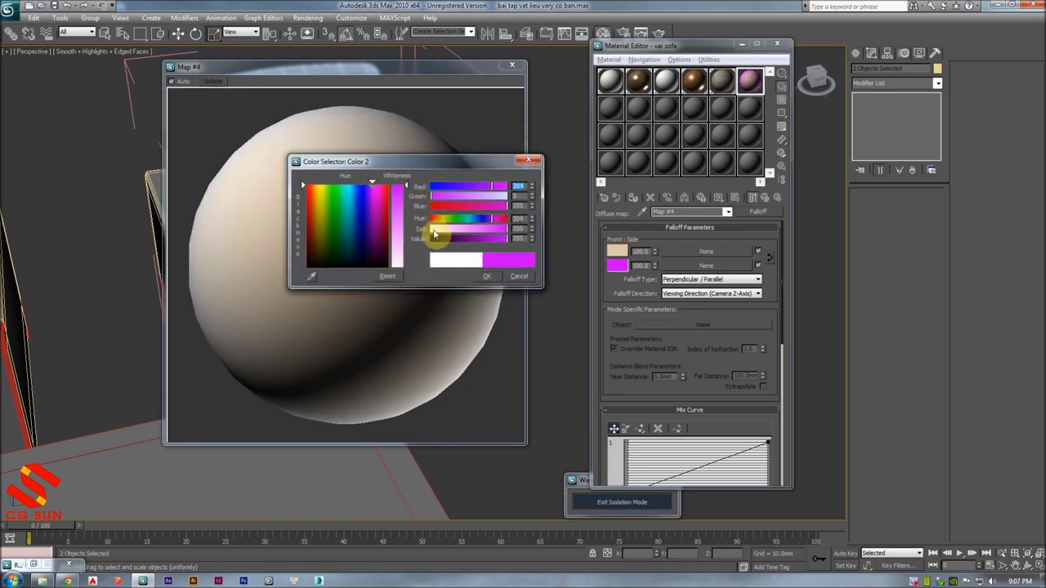
pyautogui.click(486, 275)
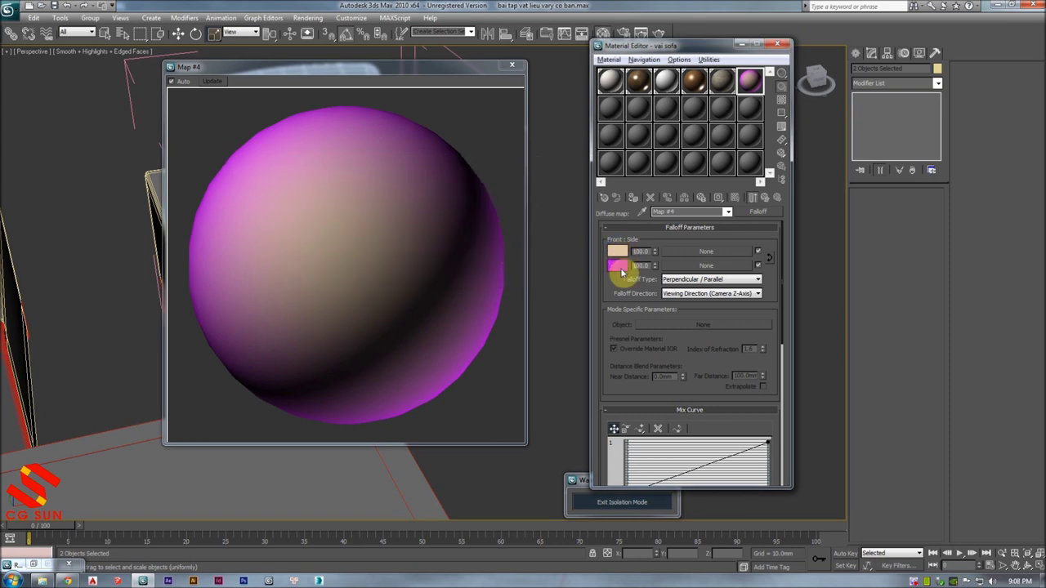
pyautogui.moveTo(617, 250); pyautogui.dragTo(621, 267)
pyautogui.click(692, 273)
# - Lighten the Falloff side colour to a warm pale cream and close the Map #4 preview
pyautogui.click(615, 268)
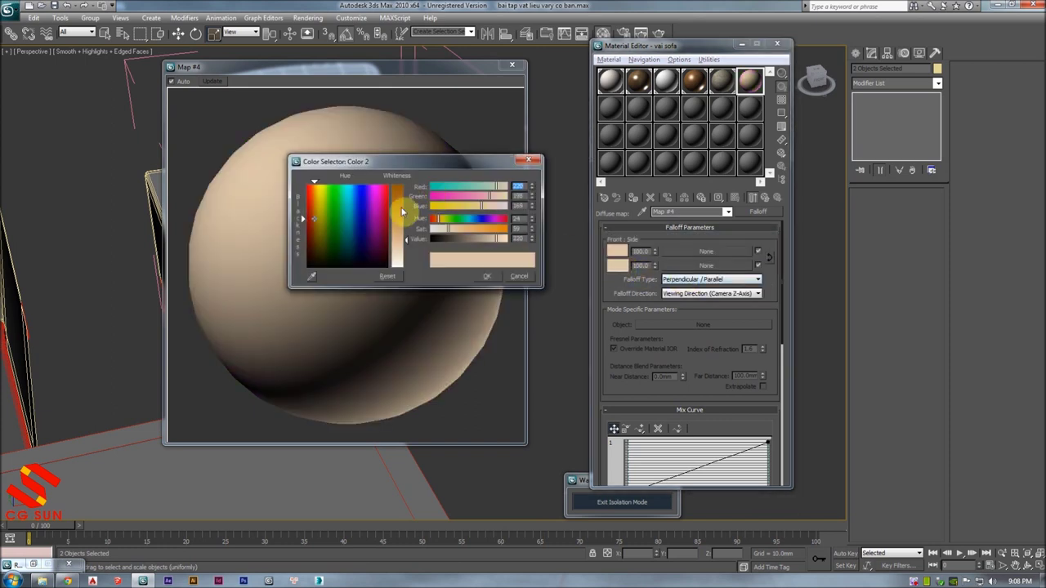
pyautogui.moveTo(399, 237); pyautogui.dragTo(406, 262)
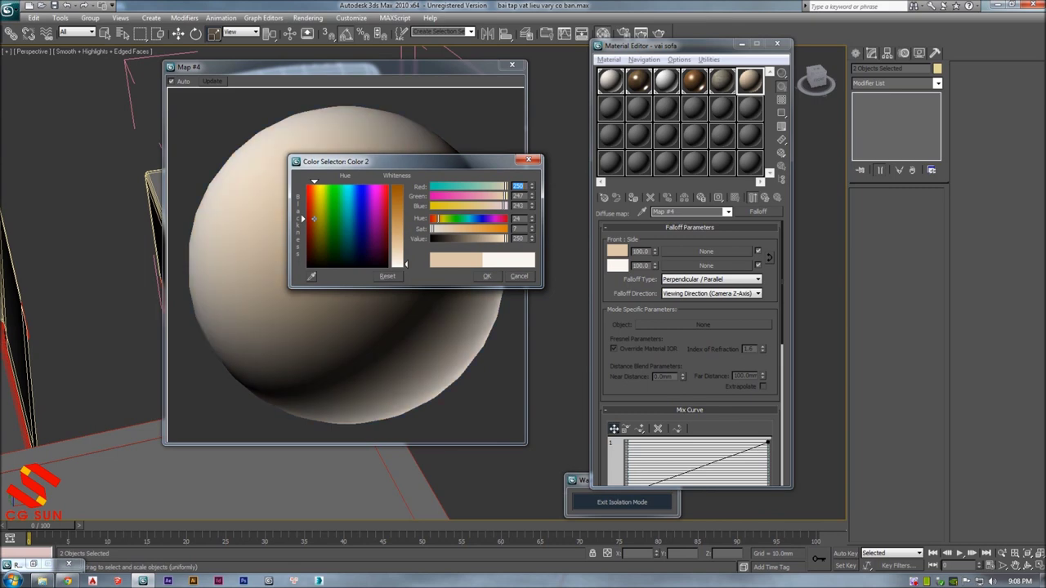
pyautogui.click(387, 274)
pyautogui.moveTo(406, 268); pyautogui.dragTo(406, 256)
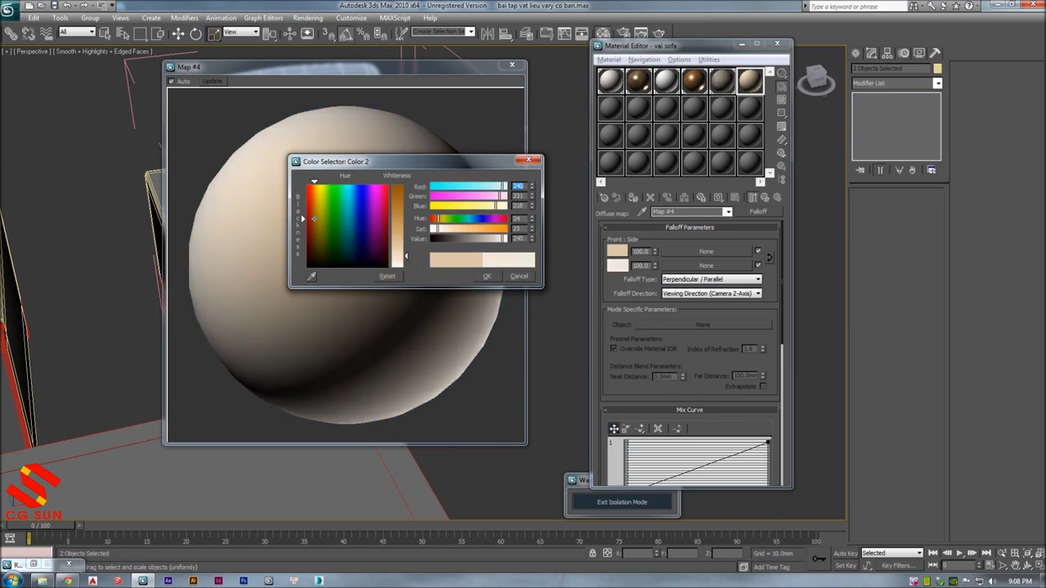
pyautogui.click(474, 257)
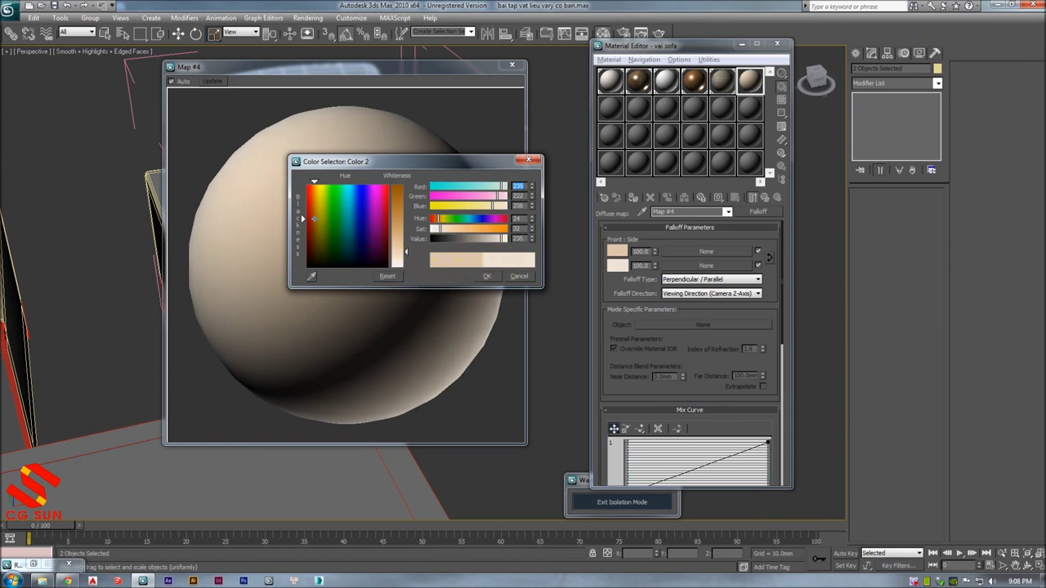
pyautogui.click(487, 276)
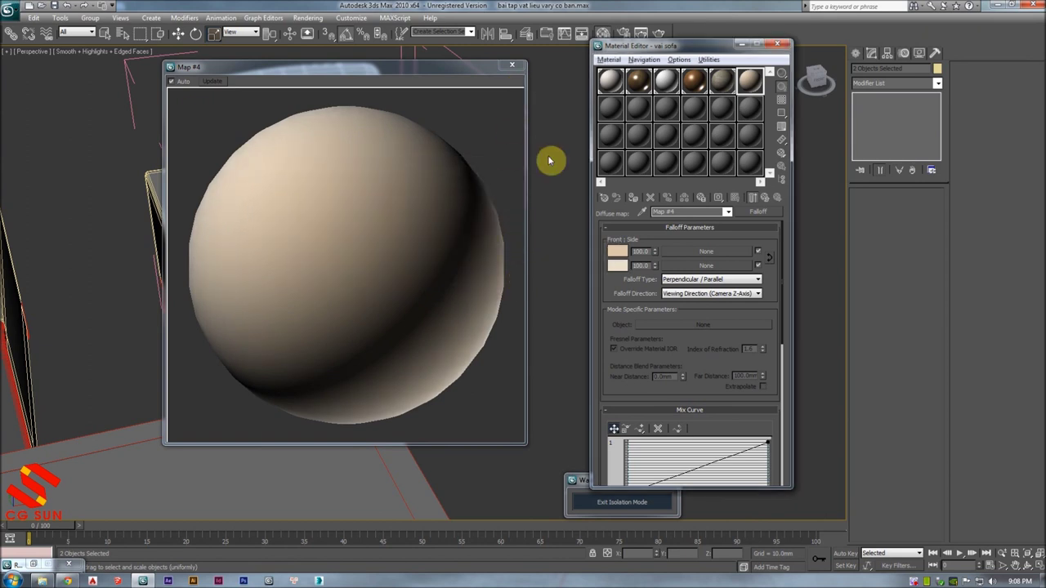
pyautogui.click(619, 266)
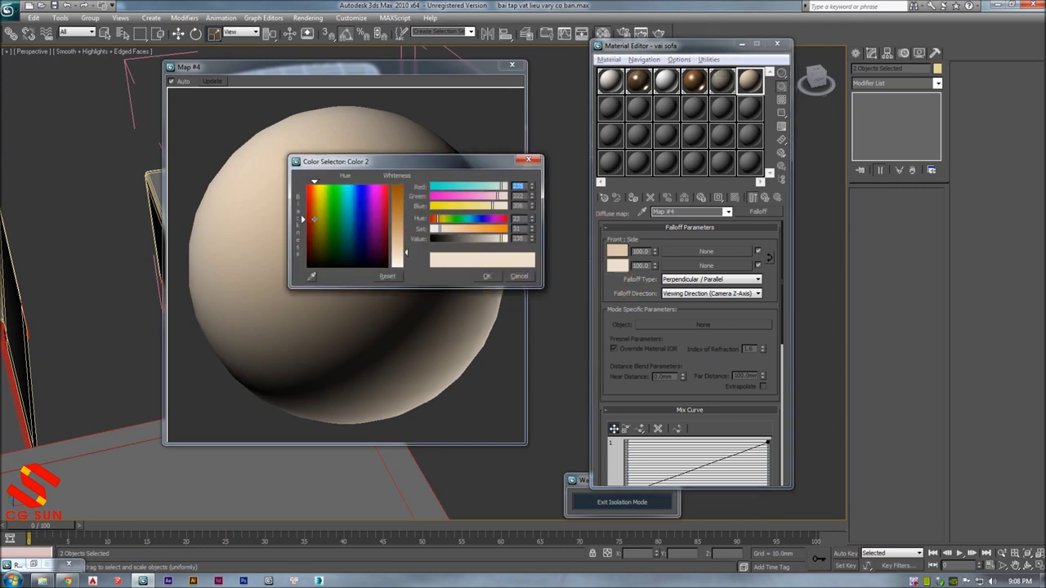
pyautogui.click(487, 276)
pyautogui.click(512, 65)
# - Assign the vai sofa V-Ray material to the armchair and test-render the seat
pyautogui.click(765, 199)
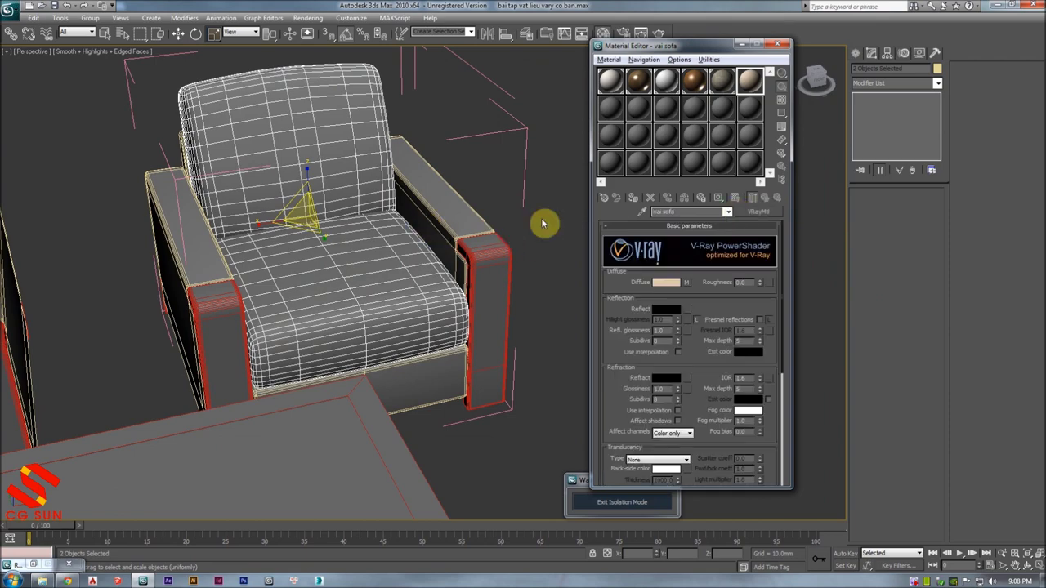
pyautogui.click(635, 202)
pyautogui.scroll(1, 381, 221)
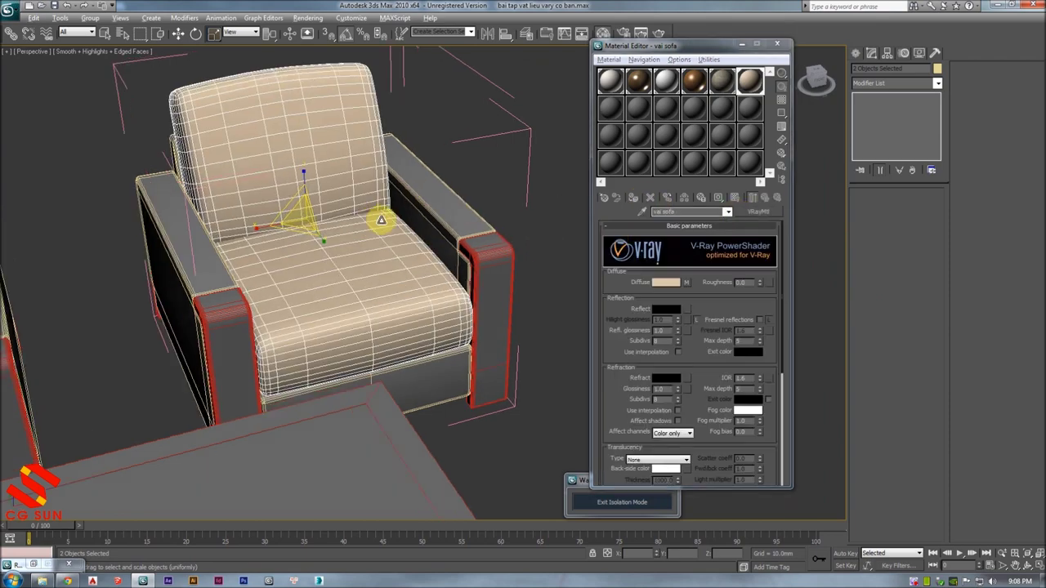
pyautogui.scroll(3, 385, 248)
pyautogui.scroll(1, 348, 259)
pyautogui.scroll(2, 347, 258)
pyautogui.scroll(2, 329, 243)
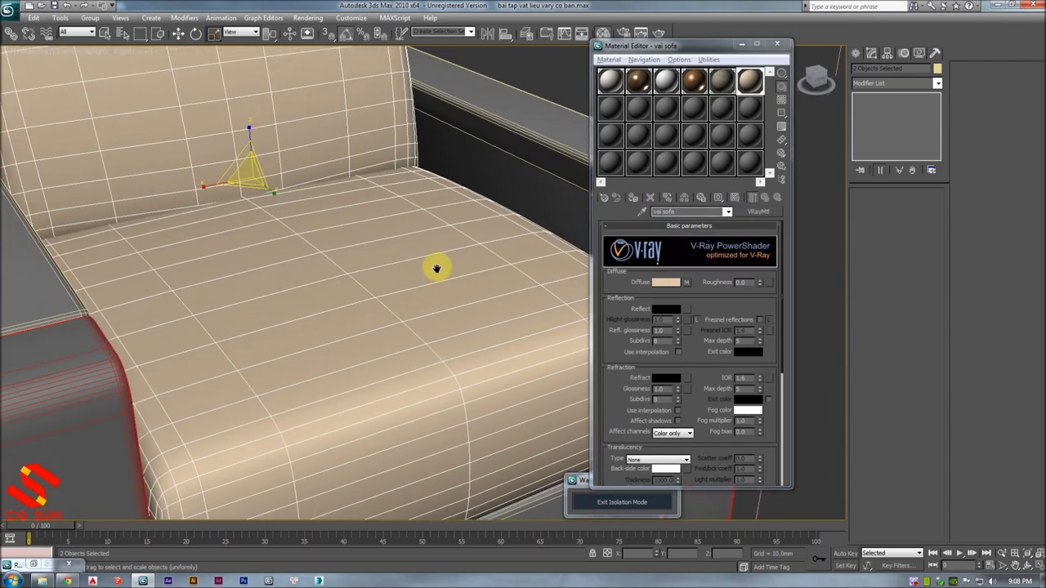
pyautogui.hotkey('shift', 'q')
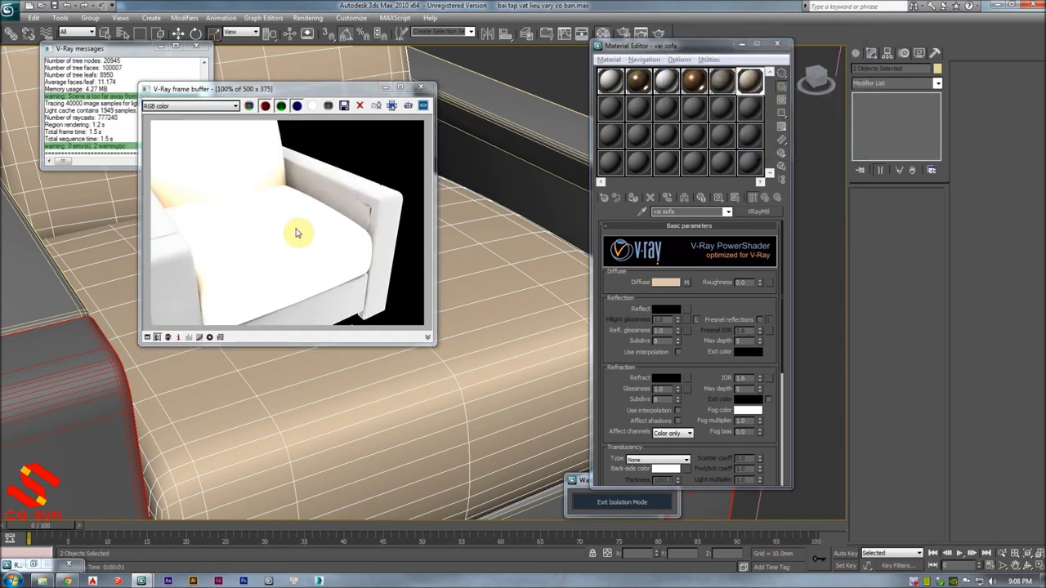
pyautogui.click(425, 88)
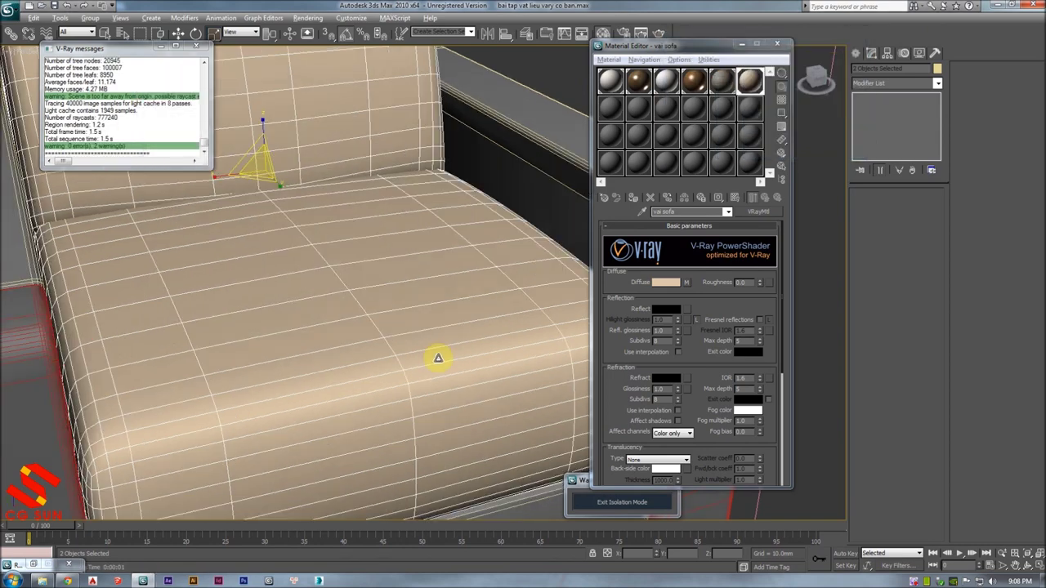
# - Frame the armchair within the full room and test-render it there
pyautogui.click(639, 507)
pyautogui.scroll(5, 491, 451)
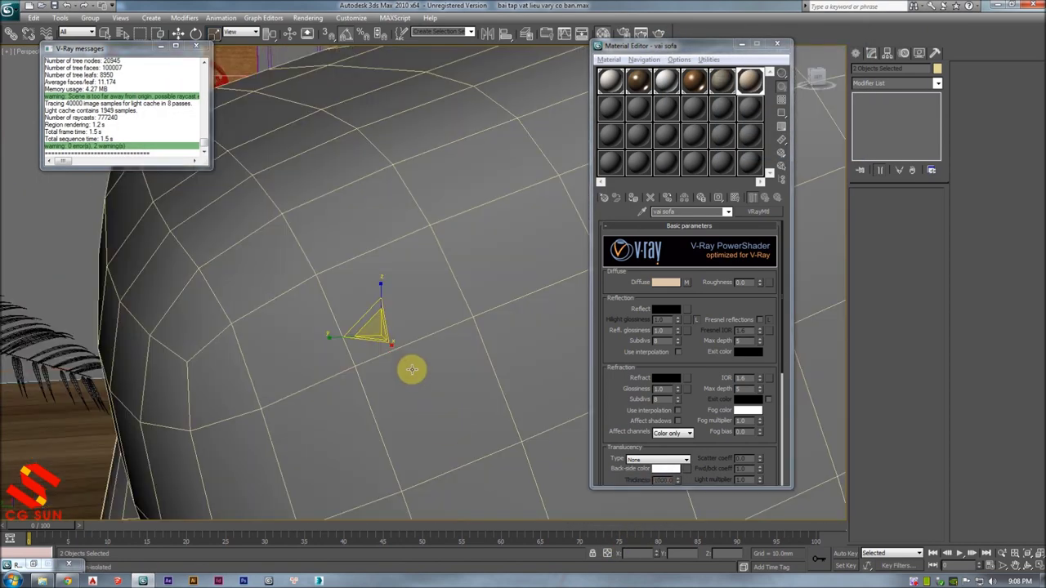
pyautogui.scroll(3, 411, 368)
pyautogui.scroll(3, 432, 367)
pyautogui.moveTo(373, 379)
pyautogui.keyDown('alt'); pyautogui.mouseDown(button='middle')
pyautogui.moveTo(334, 369)
pyautogui.moveTo(351, 322)
pyautogui.moveTo(367, 327)
pyautogui.moveTo(327, 348)
pyautogui.mouseUp(button='middle'); pyautogui.keyUp('alt')
pyautogui.scroll(-5, 368, 332)
pyautogui.moveTo(414, 315)
pyautogui.keyDown('alt'); pyautogui.mouseDown(button='middle')
pyautogui.moveTo(397, 316)
pyautogui.moveTo(420, 299)
pyautogui.mouseUp(button='middle'); pyautogui.keyUp('alt')
pyautogui.scroll(5, 358, 308)
pyautogui.moveTo(358, 308); pyautogui.dragTo(365, 304, button='middle')
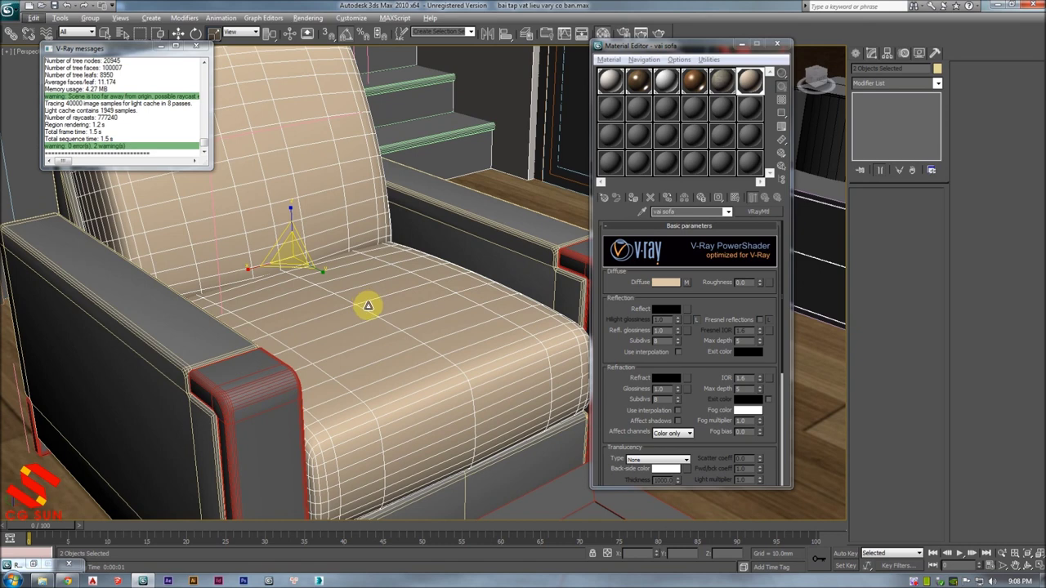
pyautogui.hotkey('shift', 'q')
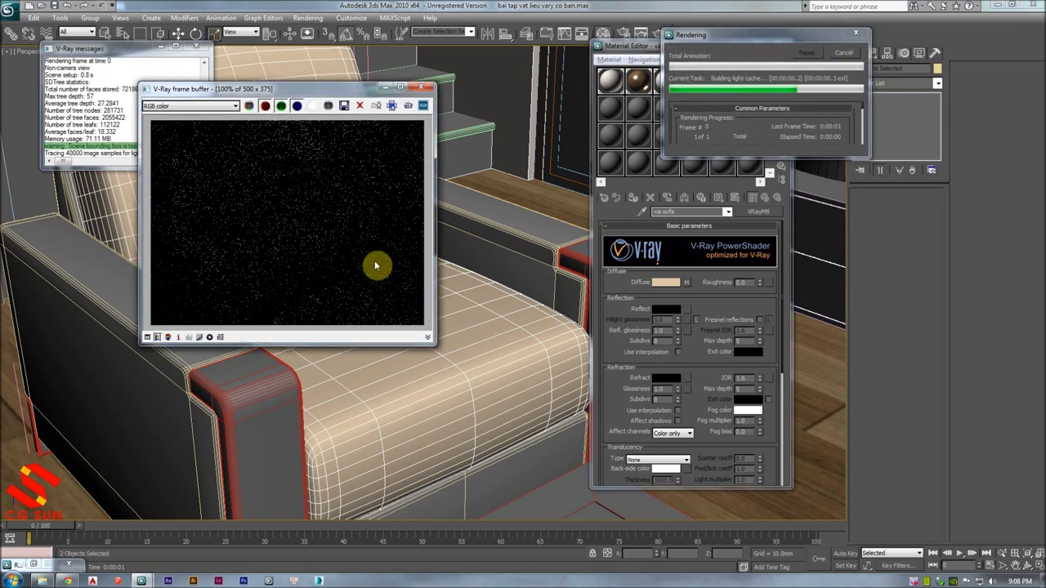
pyautogui.scroll(1, 294, 239)
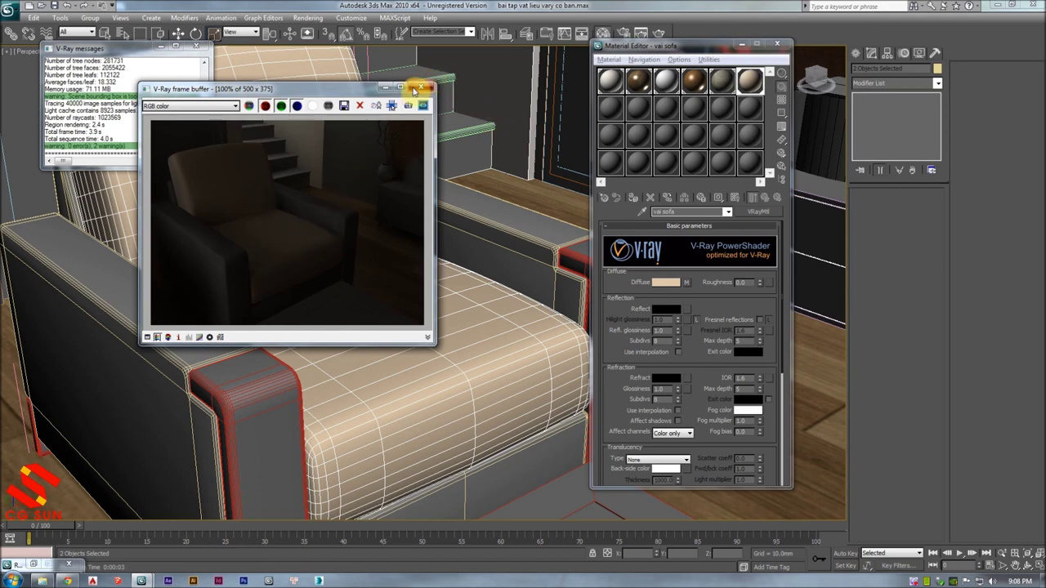
pyautogui.click(420, 87)
# - Isolate the armchair with Alt+Q and deselect it to view its cream shading
pyautogui.keyDown('alt'); pyautogui.moveTo(395, 247); pyautogui.dragTo(411, 252, button='middle'); pyautogui.keyUp('alt')
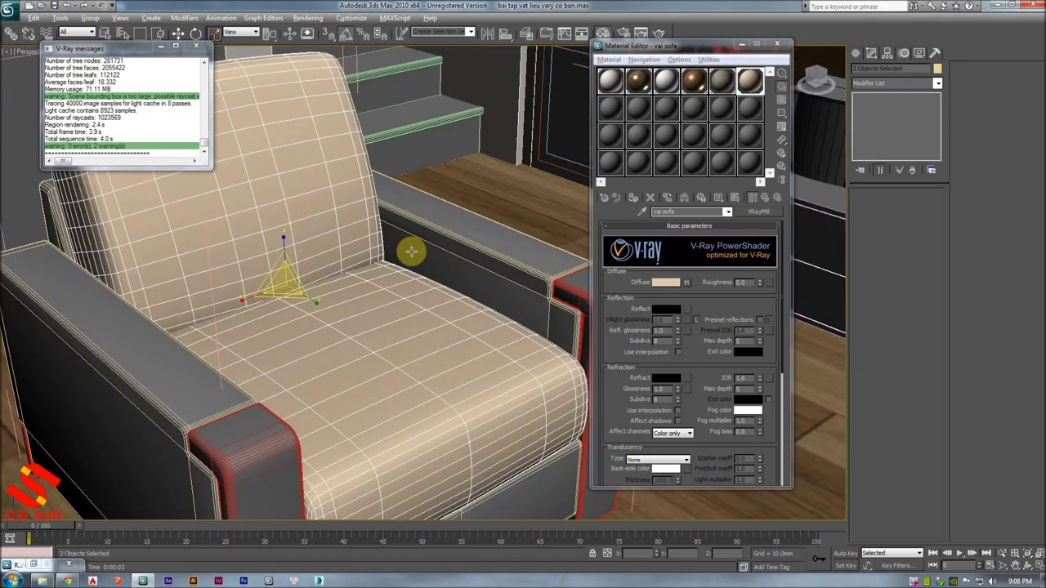
pyautogui.hotkey('alt', 'q')
pyautogui.keyDown('alt'); pyautogui.moveTo(433, 253); pyautogui.dragTo(483, 178, button='middle'); pyautogui.keyUp('alt')
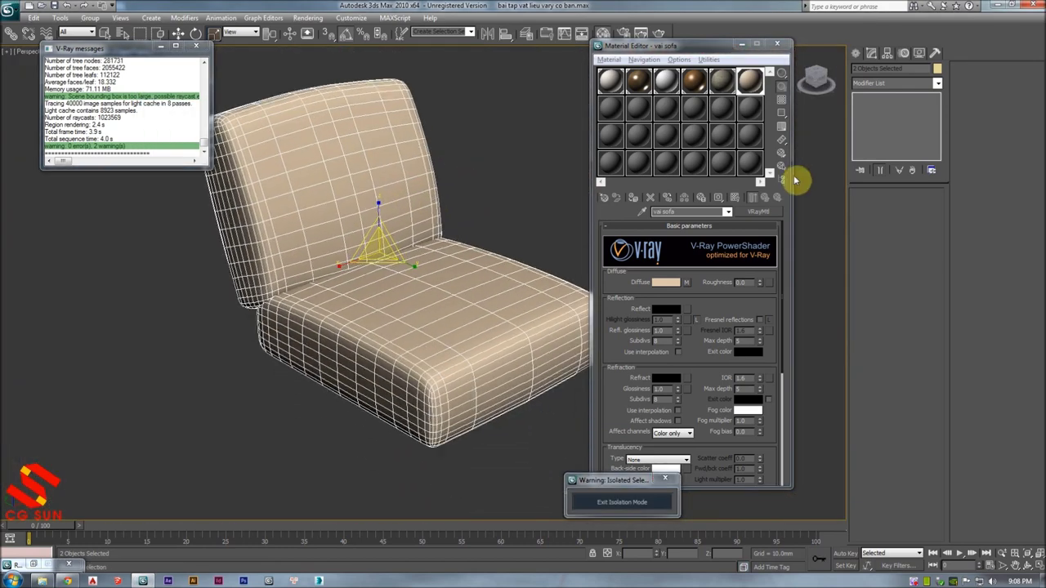
pyautogui.moveTo(504, 249)
pyautogui.mouseDown(button='middle')
pyautogui.moveTo(491, 256)
pyautogui.moveTo(500, 259)
pyautogui.moveTo(490, 275)
pyautogui.mouseUp(button='middle')
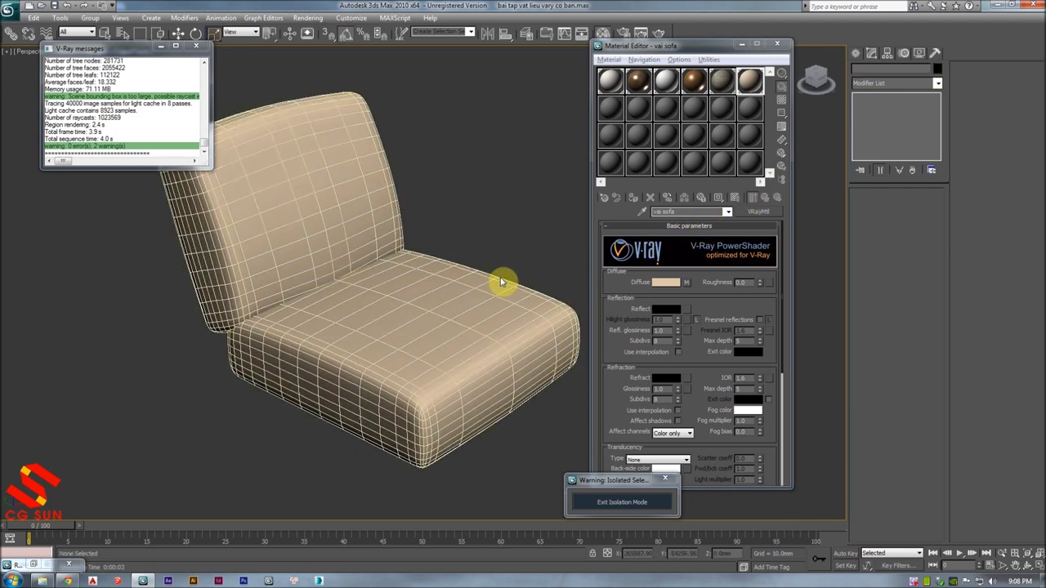
pyautogui.click(509, 268)
# - Set the vai sofa material's Bump amount to 30
pyautogui.scroll(-3, 711, 326)
pyautogui.scroll(-3, 700, 384)
pyautogui.click(668, 397)
pyautogui.scroll(-1, 664, 384)
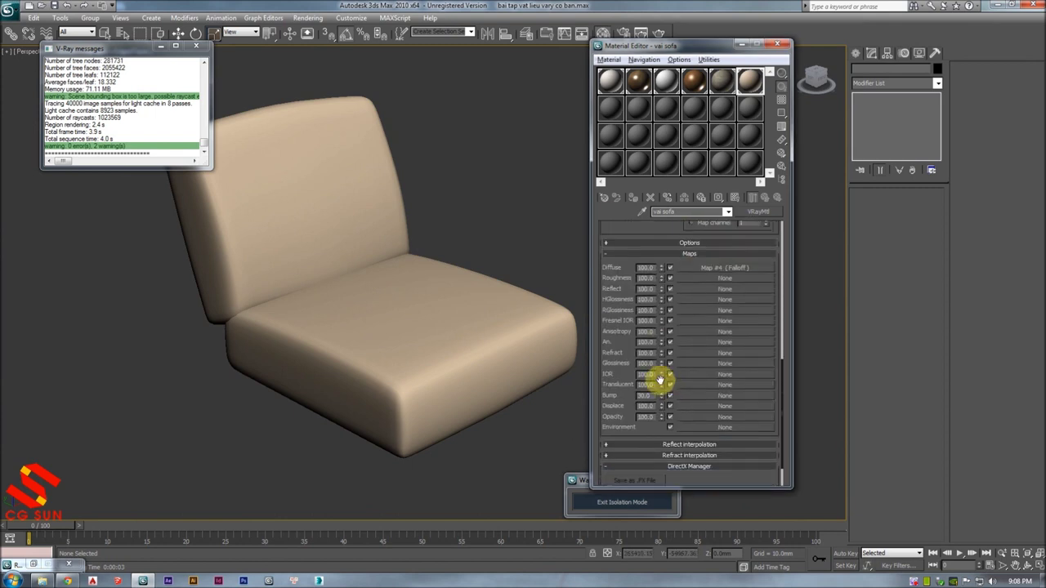
pyautogui.write('30')
pyautogui.press('Return')
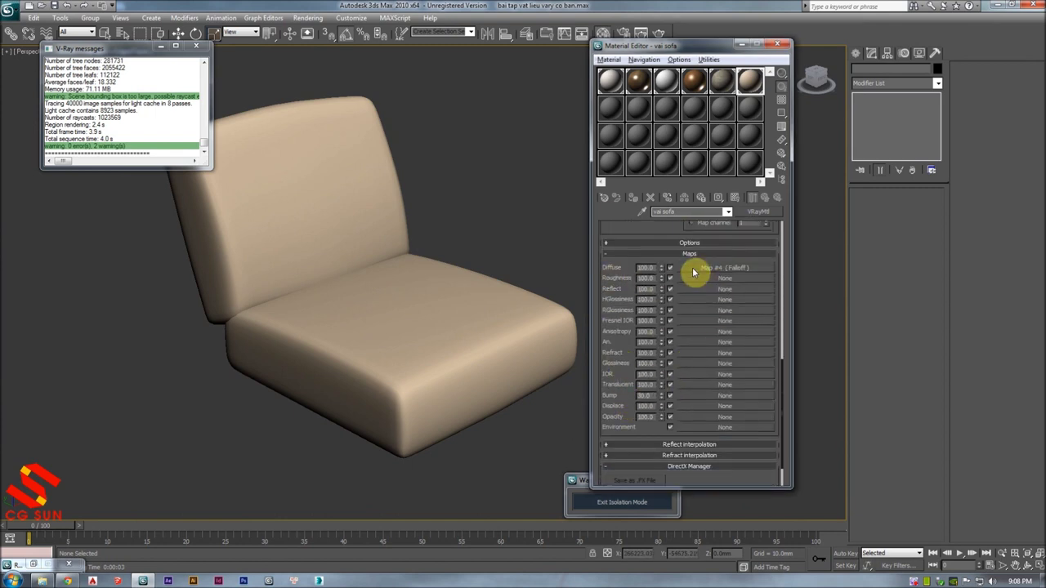
# - Choose a Bitmap for the Bump slot and browse to the DA THU _ LONG VU leather folder
pyautogui.moveTo(695, 278); pyautogui.dragTo(679, 396)
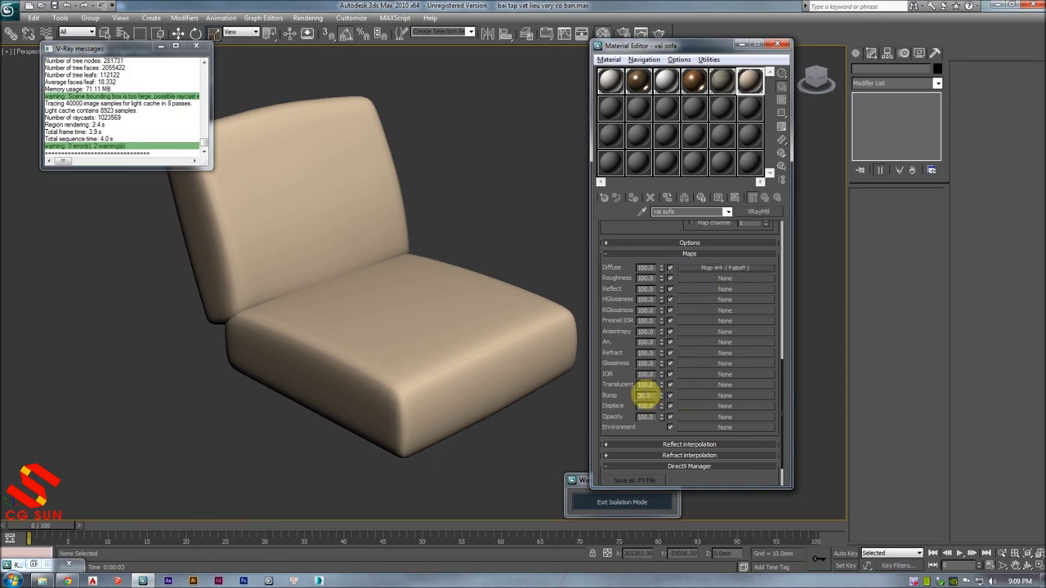
pyautogui.click(686, 398)
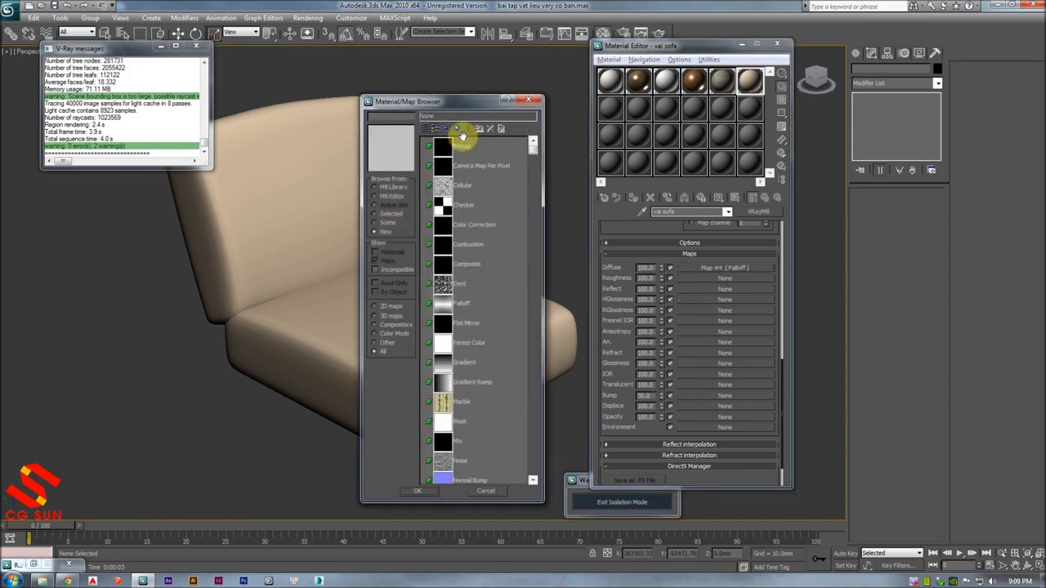
pyautogui.doubleClick(449, 152)
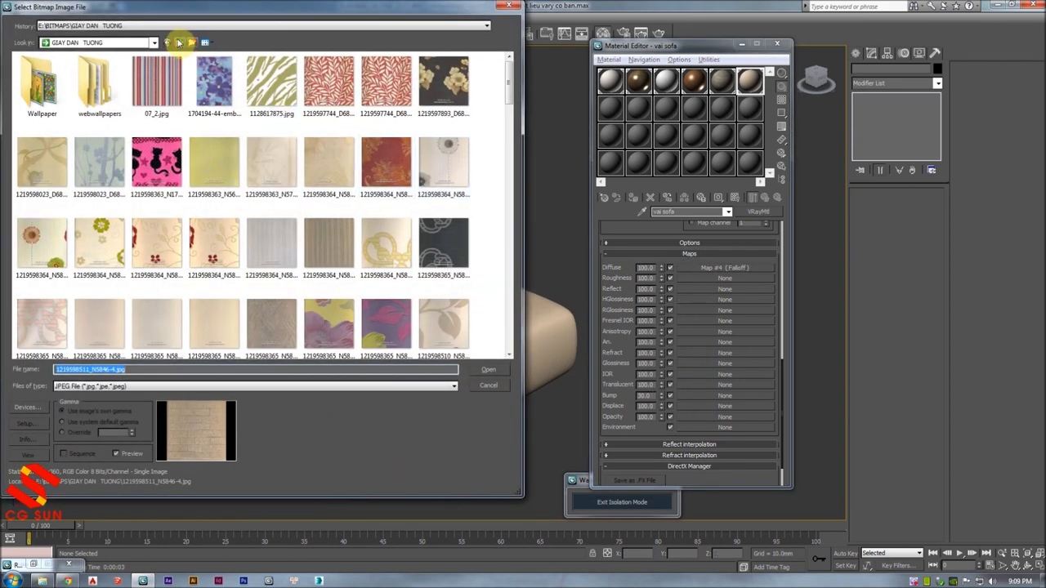
pyautogui.click(178, 42)
pyautogui.click(90, 169)
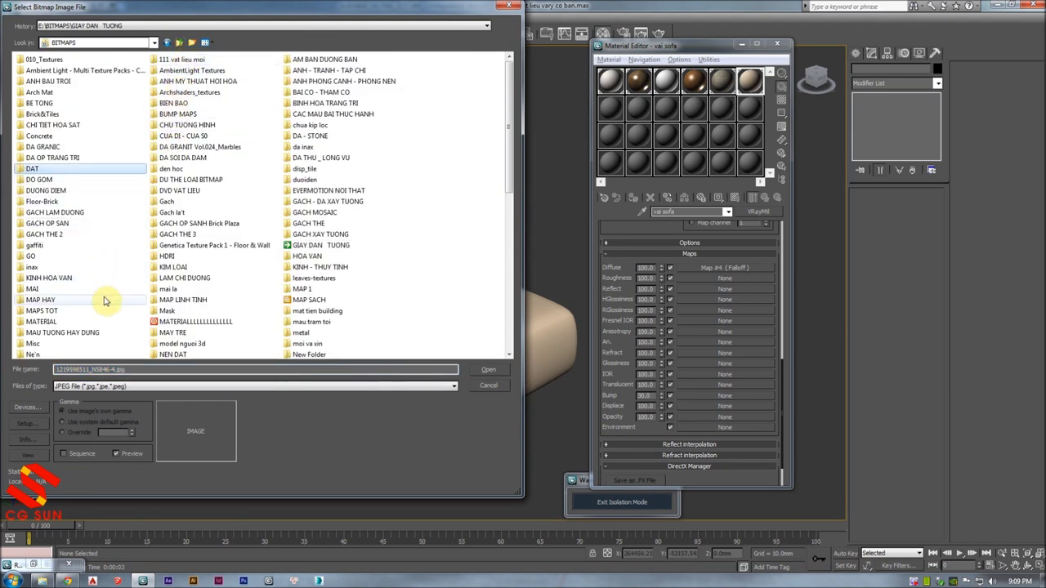
pyautogui.moveTo(183, 158)
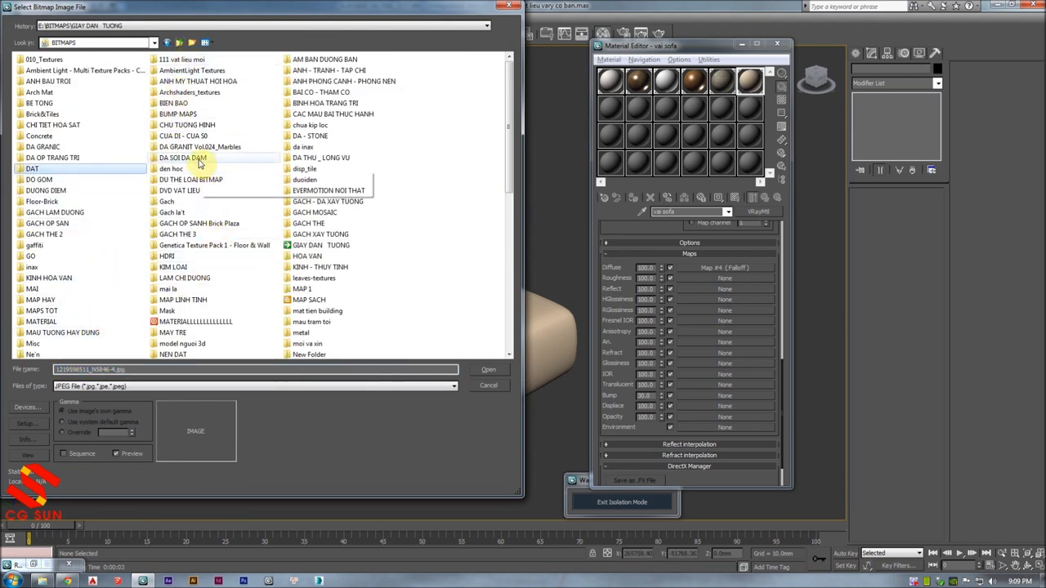
pyautogui.click(196, 159)
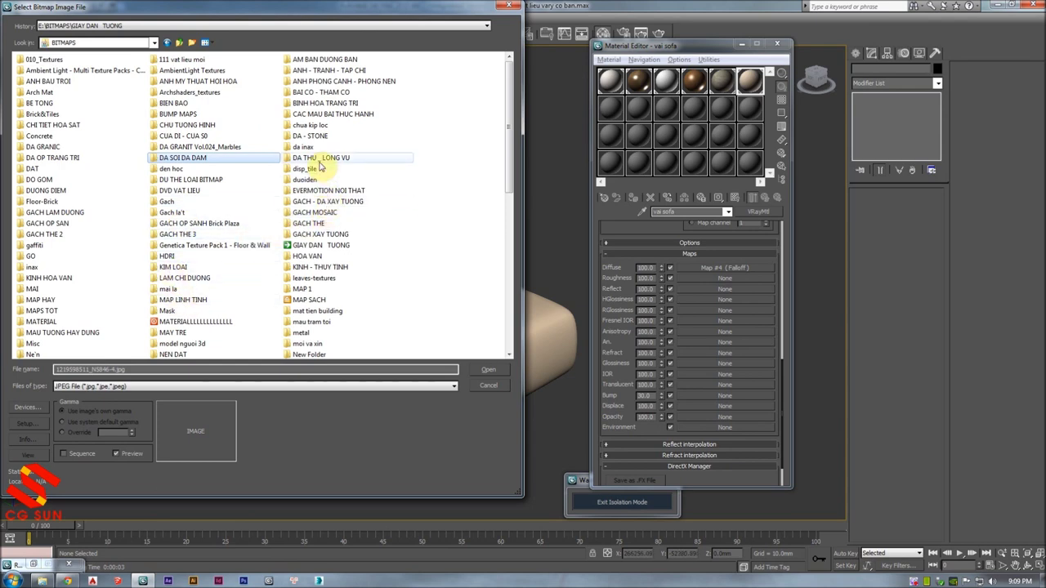
pyautogui.doubleClick(320, 158)
# - Load arch20_leather_bump.jpg from the Large icons view as the bump map
pyautogui.click(206, 43)
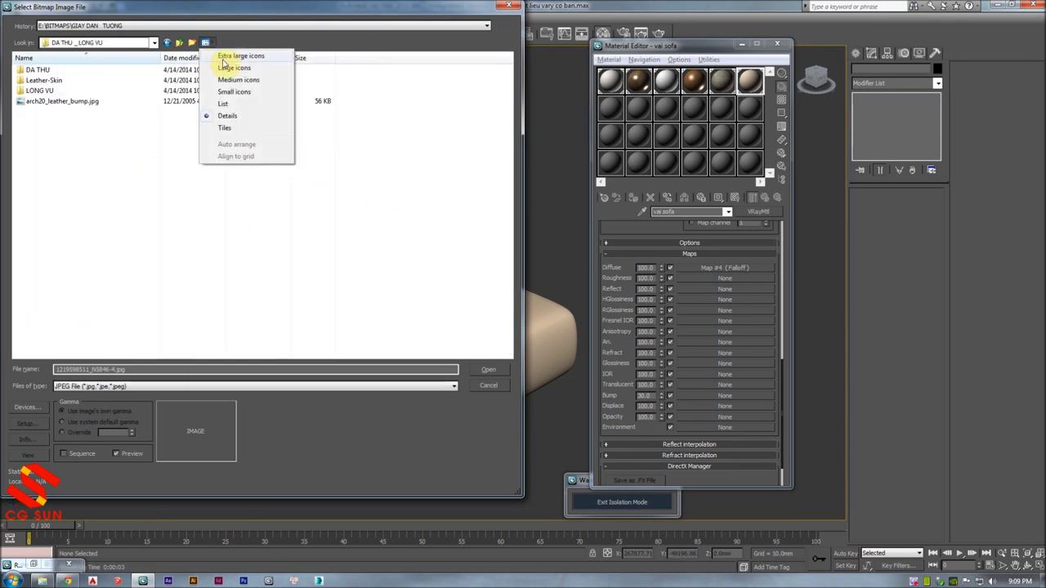
pyautogui.click(225, 65)
pyautogui.click(147, 270)
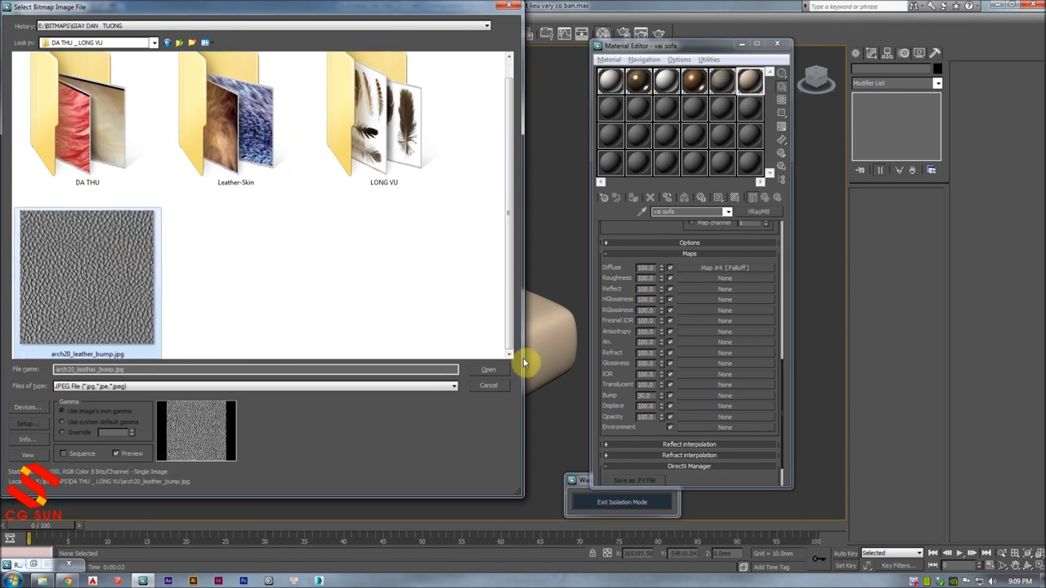
pyautogui.click(494, 374)
pyautogui.doubleClick(749, 82)
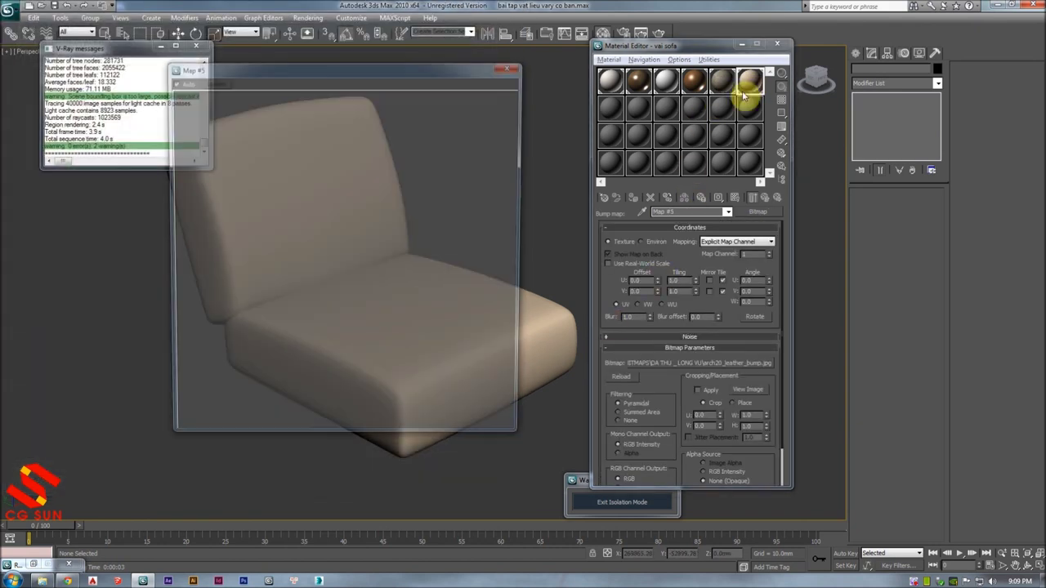
pyautogui.click(515, 67)
# - Return to the vai sofa material's map list and test-render the current sofa view
pyautogui.click(766, 198)
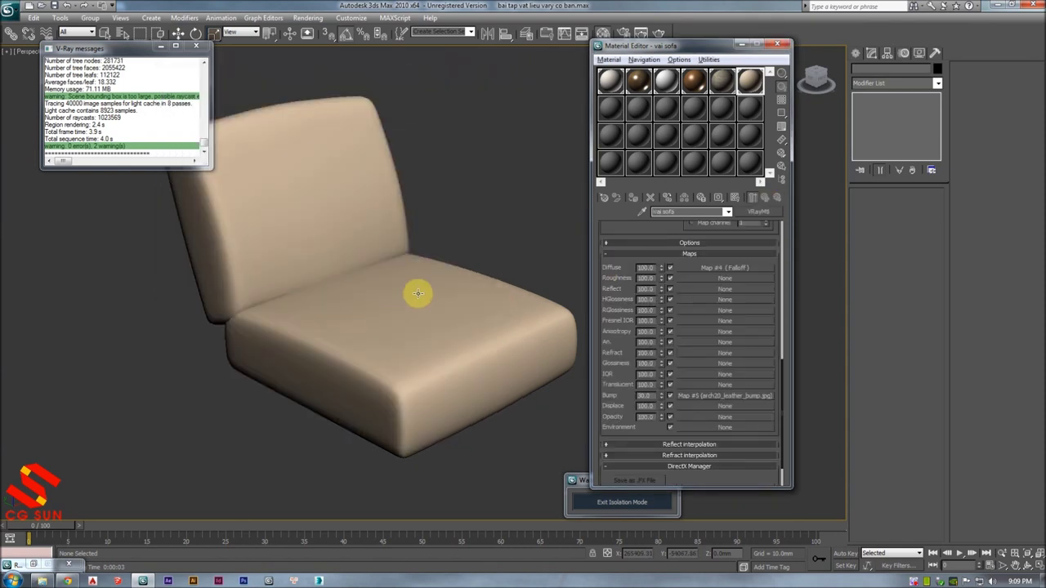
pyautogui.scroll(3, 408, 308)
pyautogui.hotkey('shift', 'q')
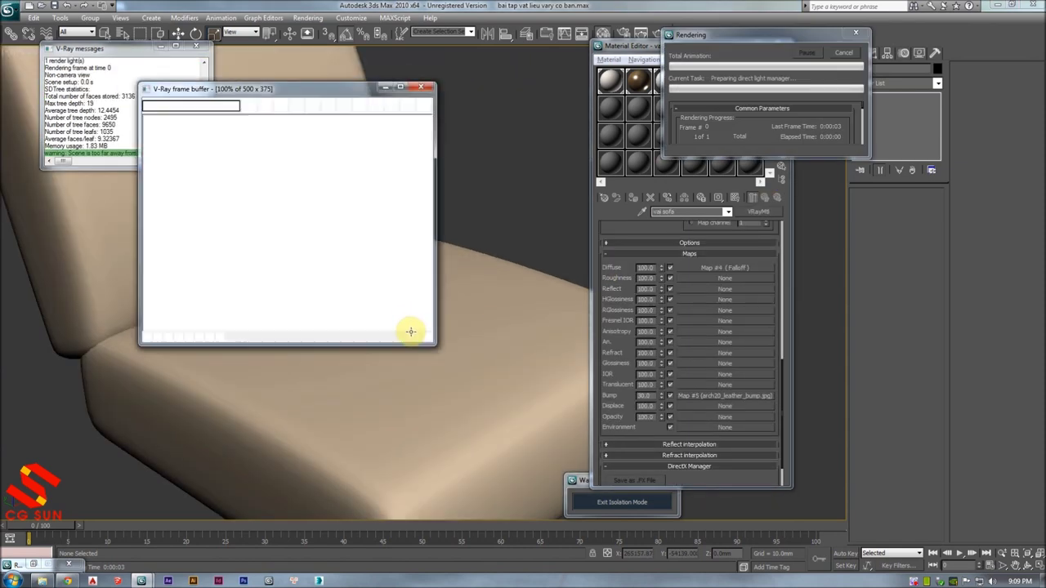
pyautogui.click(423, 87)
pyautogui.moveTo(466, 150)
pyautogui.keyDown('alt'); pyautogui.mouseDown(button='middle')
pyautogui.moveTo(463, 236)
pyautogui.moveTo(486, 231)
pyautogui.mouseUp(button='middle'); pyautogui.keyUp('alt')
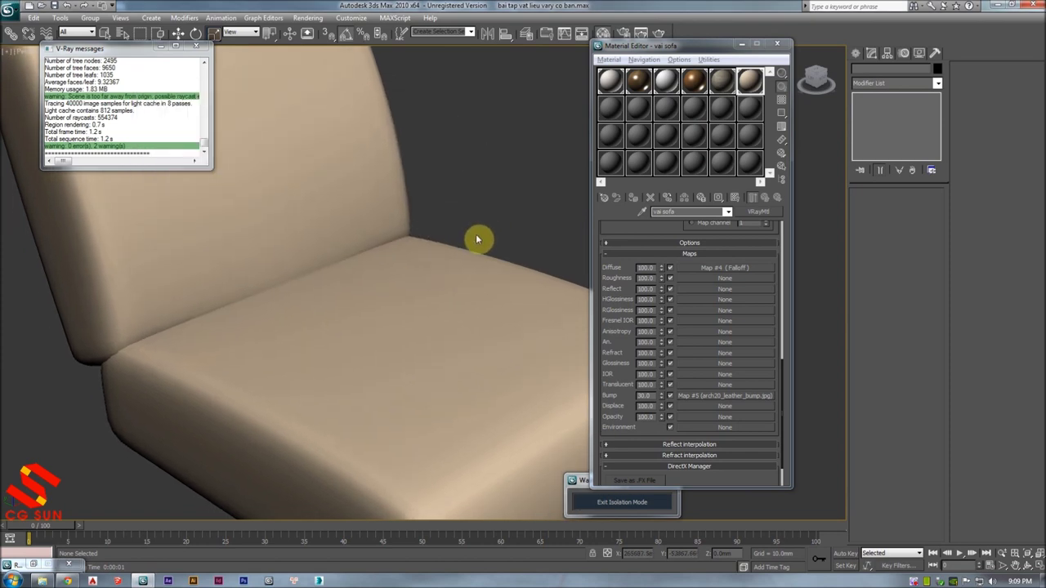
# - Adjust the V-Ray GI Environment skylight multiplier in Render Setup and render the chair
pyautogui.press('F10')
pyautogui.click(389, 112)
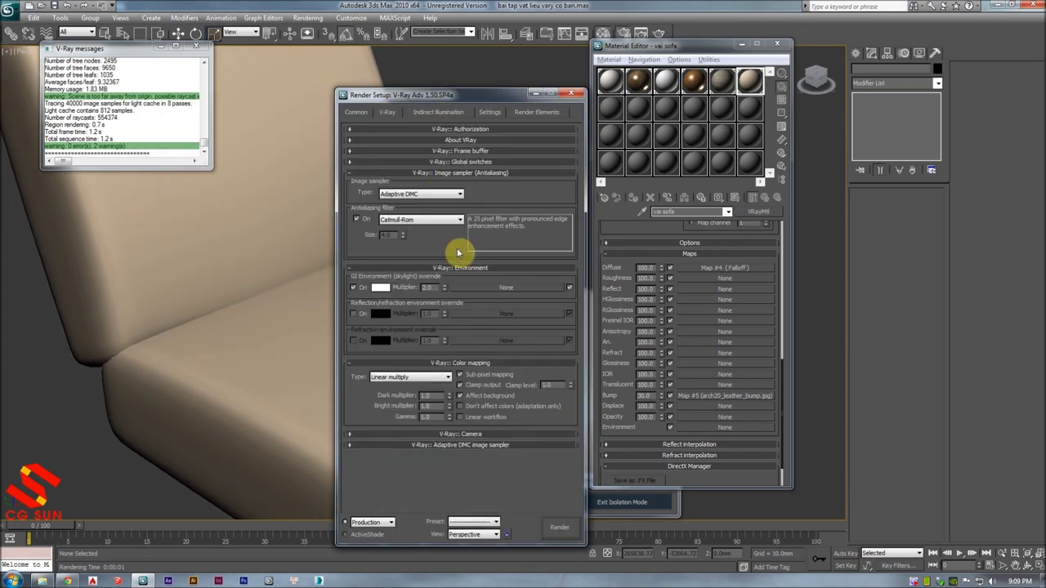
pyautogui.doubleClick(427, 287)
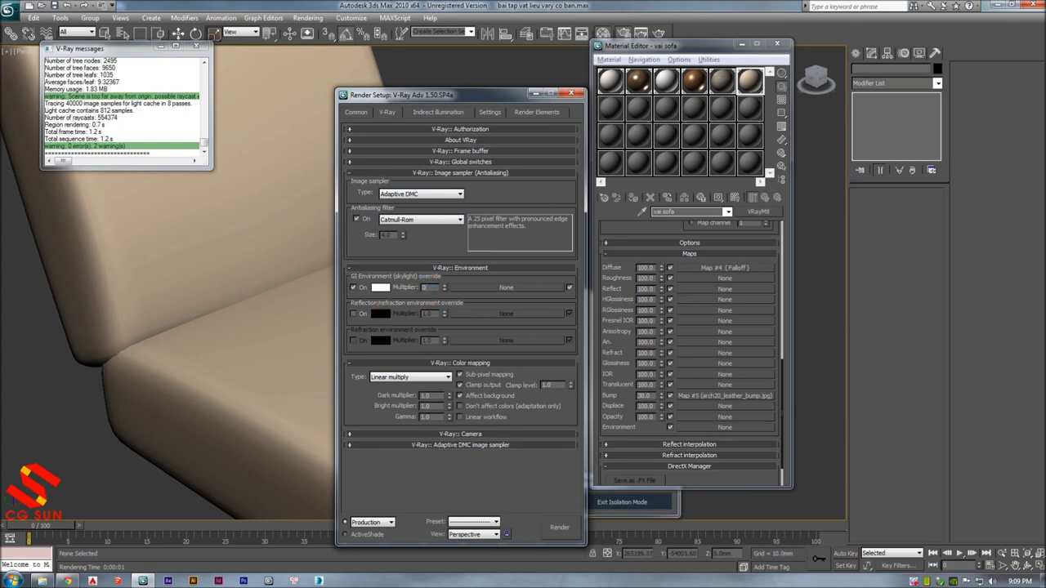
pyautogui.write('1.5')
pyautogui.click(543, 527)
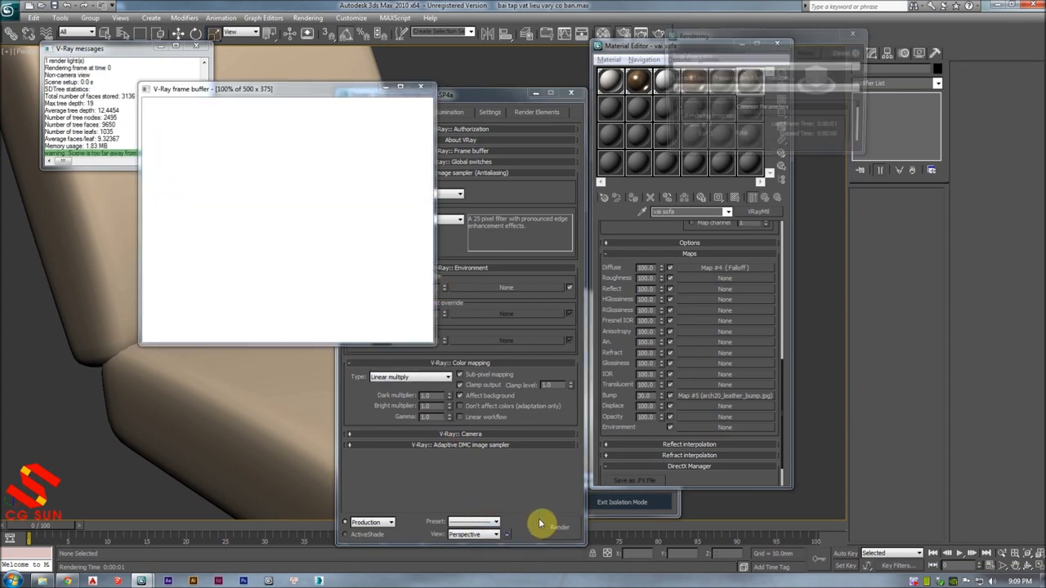
pyautogui.scroll(2, 257, 234)
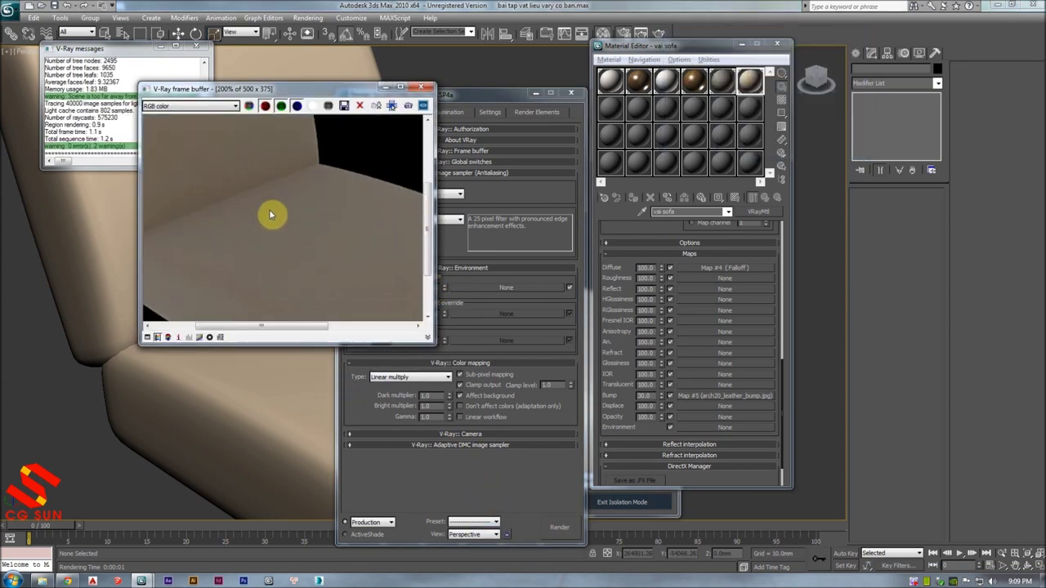
pyautogui.scroll(-2, 297, 226)
pyautogui.scroll(2, 248, 254)
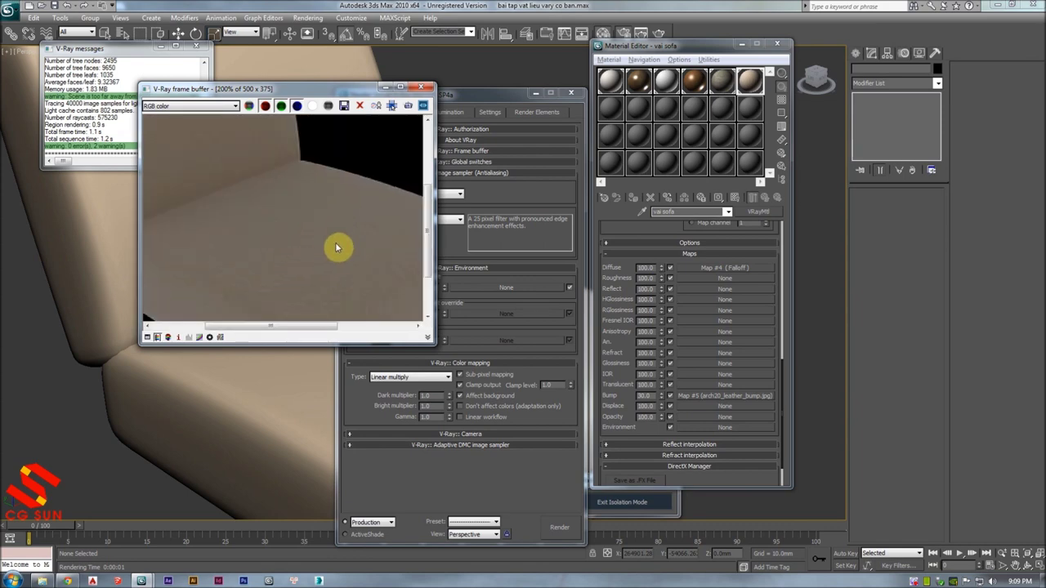
pyautogui.scroll(-2, 336, 246)
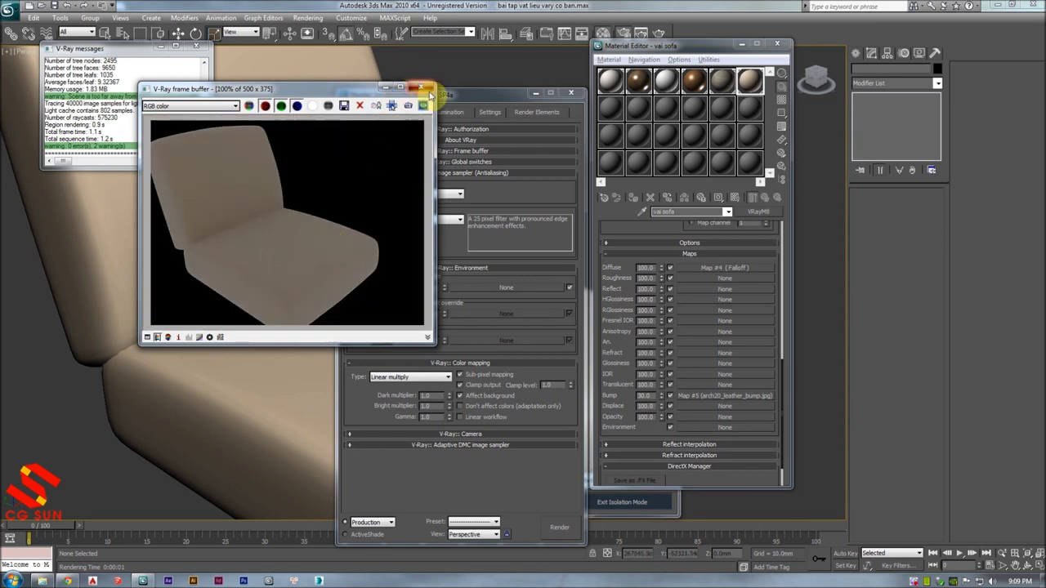
pyautogui.click(424, 88)
pyautogui.click(582, 136)
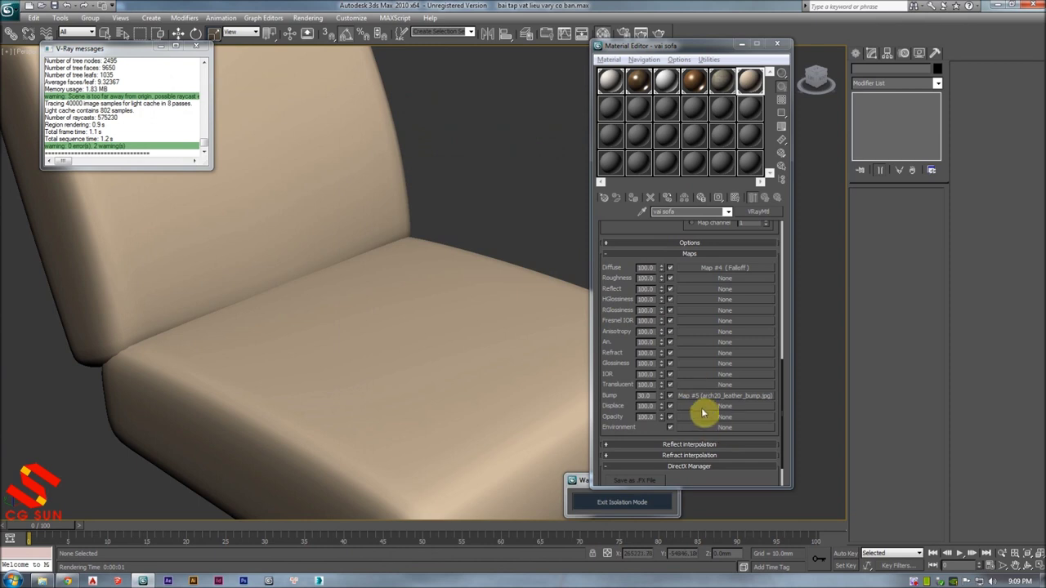
# - Render a close-up of the sofa seat, then select the cushion and hide edged faces
pyautogui.hotkey('alt', 'z')
pyautogui.moveTo(346, 299); pyautogui.dragTo(401, 236)
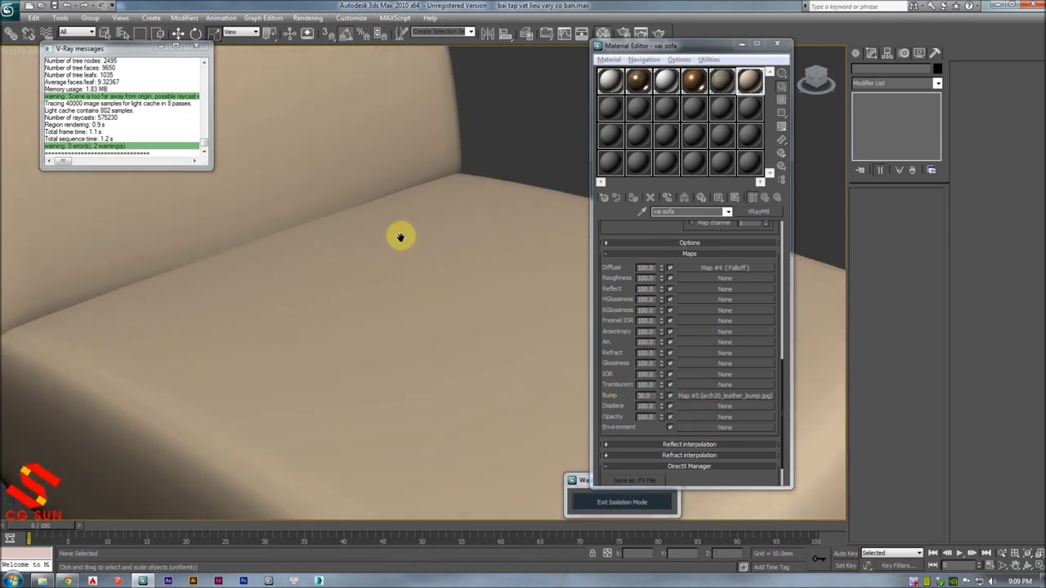
pyautogui.hotkey('shift', 'q')
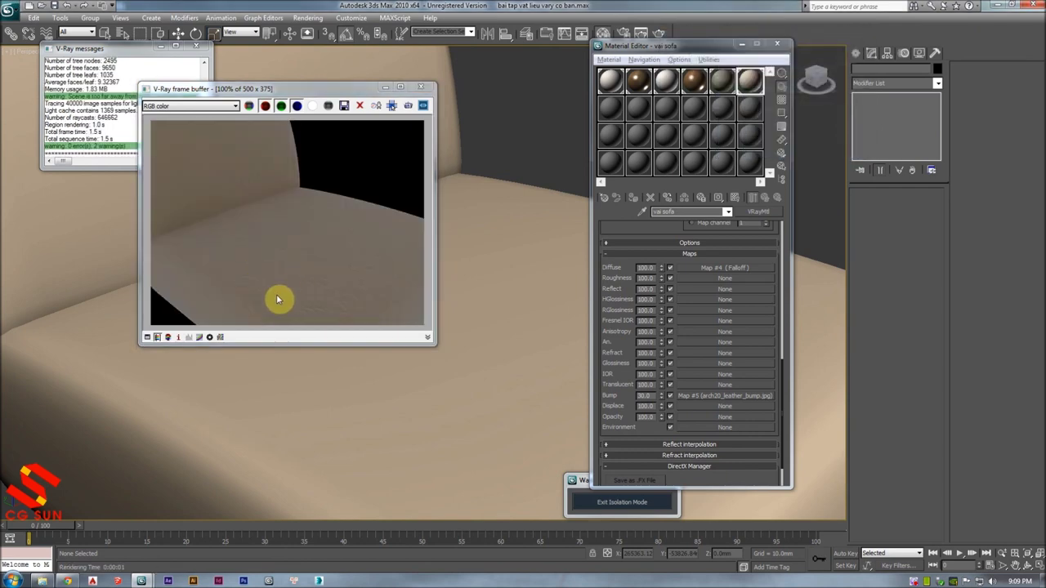
pyautogui.click(422, 88)
pyautogui.click(362, 345)
pyautogui.press('F4')
pyautogui.press('F4')
pyautogui.moveTo(299, 332); pyautogui.dragTo(268, 307, button='middle')
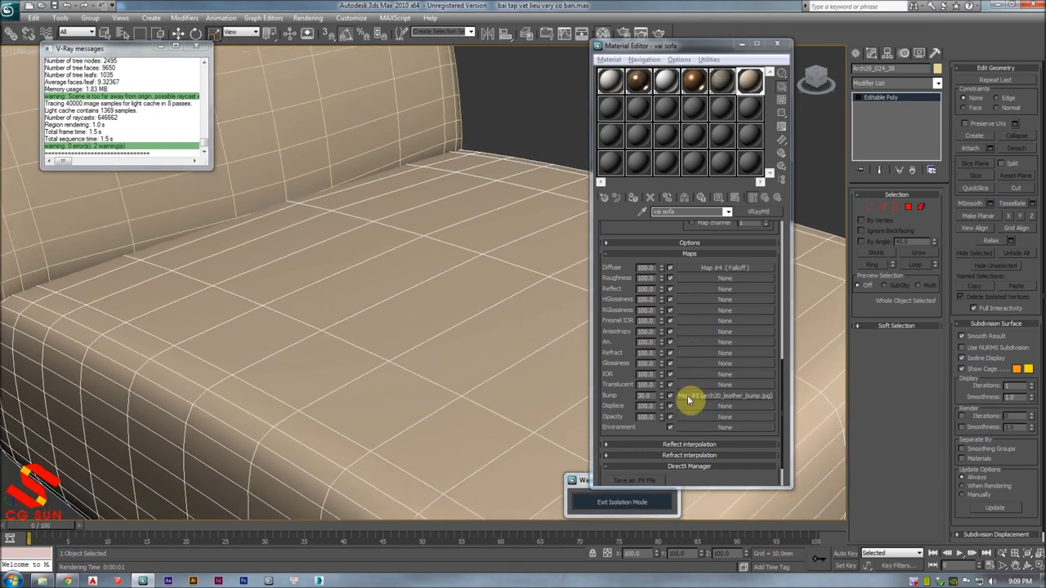
# - Set the bump bitmap's U and V Tiling to 3.0 and render the sofa seat
pyautogui.click(698, 396)
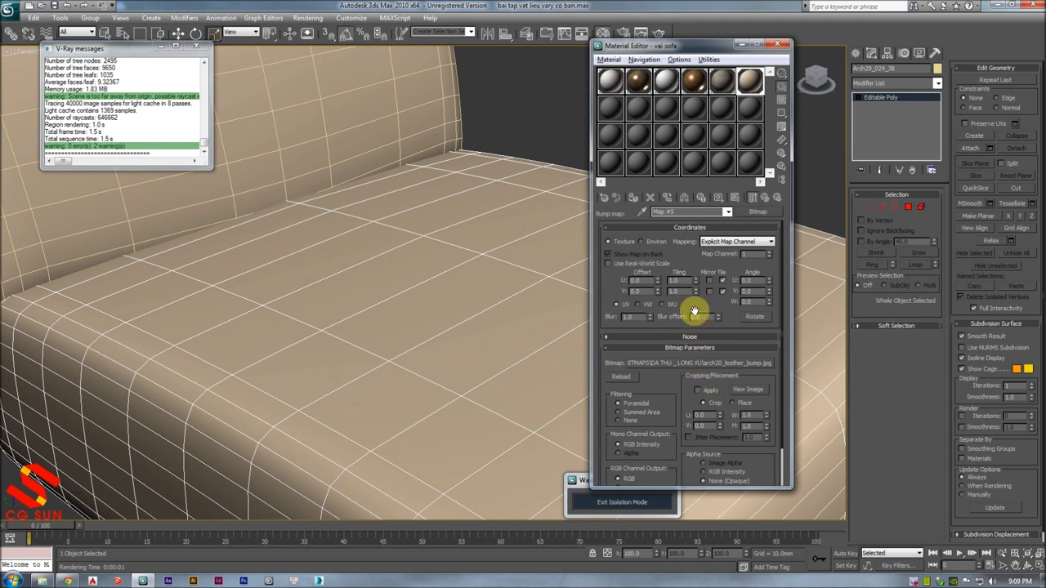
pyautogui.doubleClick(680, 280)
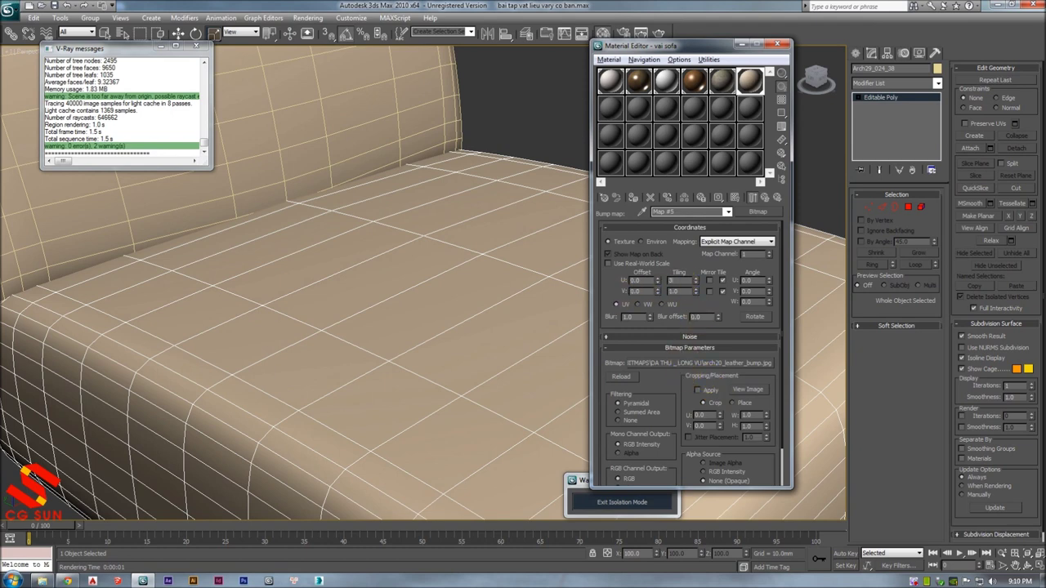
pyautogui.write('3')
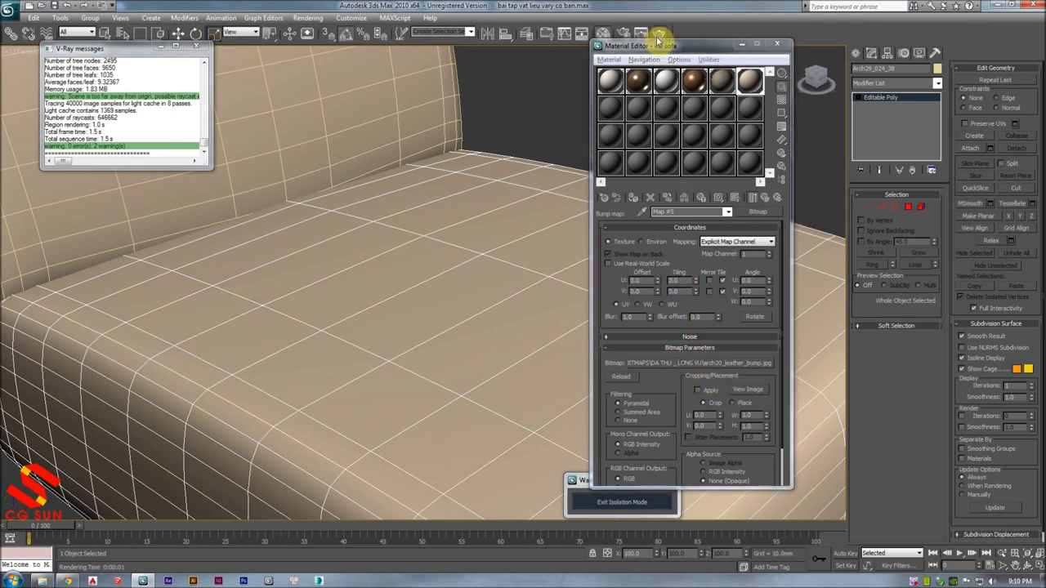
pyautogui.click(660, 34)
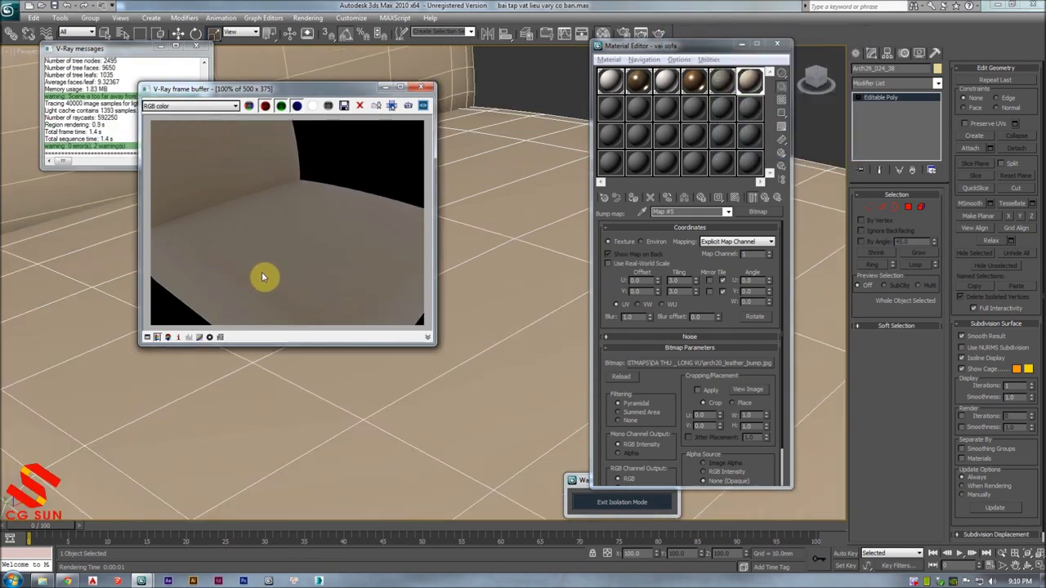
pyautogui.scroll(1, 306, 257)
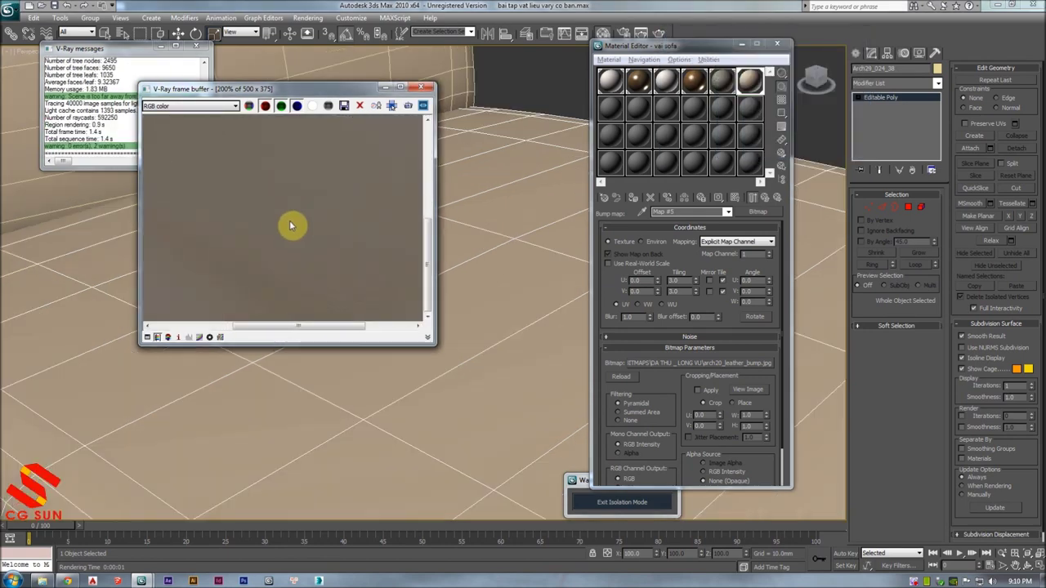
pyautogui.click(422, 88)
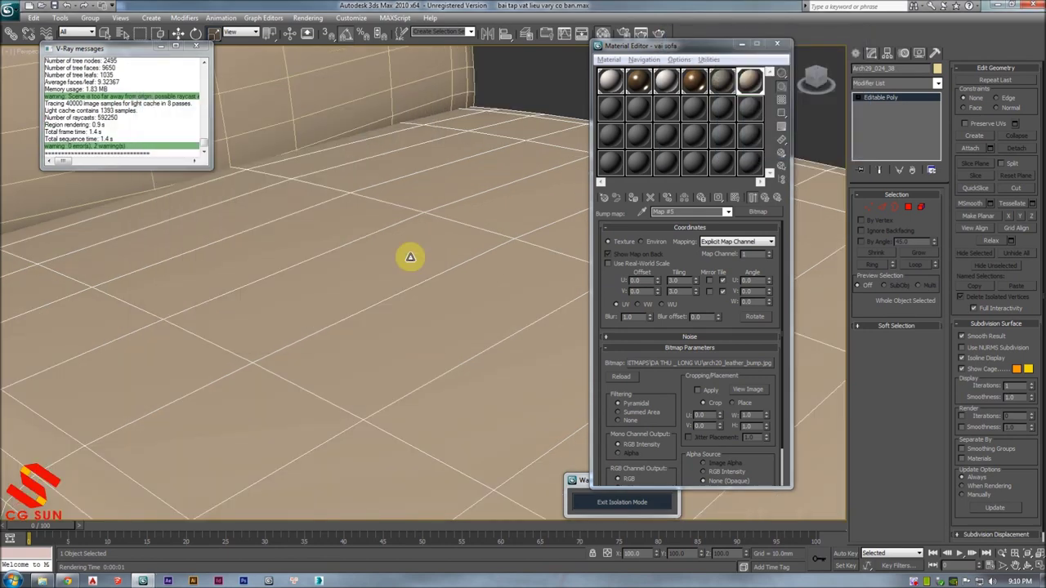
# - Orbit to the cushion's rounded front edge and open the modifier list
pyautogui.scroll(2, 320, 261)
pyautogui.scroll(2, 443, 217)
pyautogui.scroll(2, 343, 283)
pyautogui.keyDown('alt'); pyautogui.moveTo(343, 283); pyautogui.dragTo(289, 306, button='middle'); pyautogui.keyUp('alt')
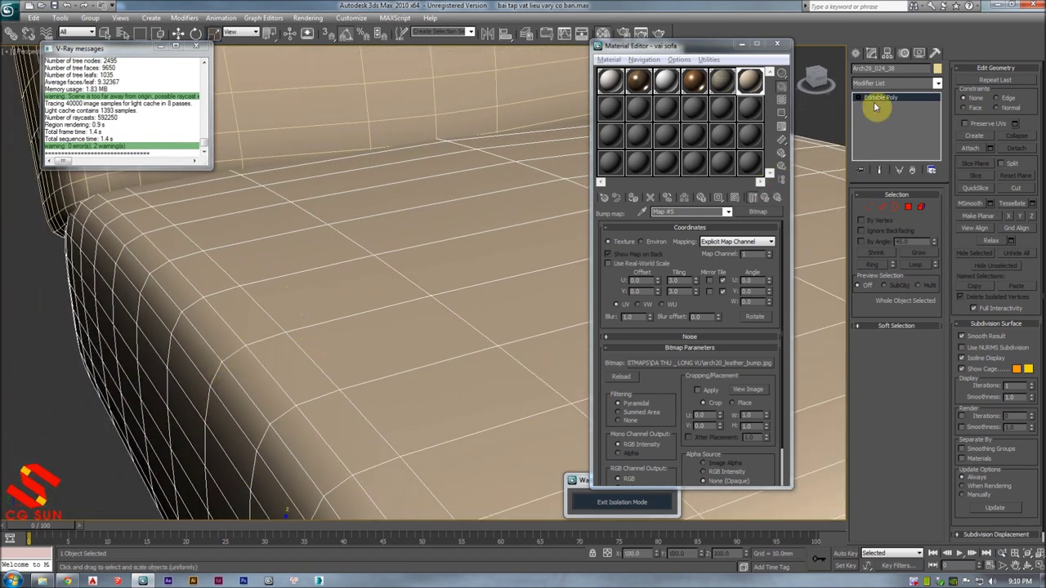
pyautogui.click(897, 85)
pyautogui.press('u')
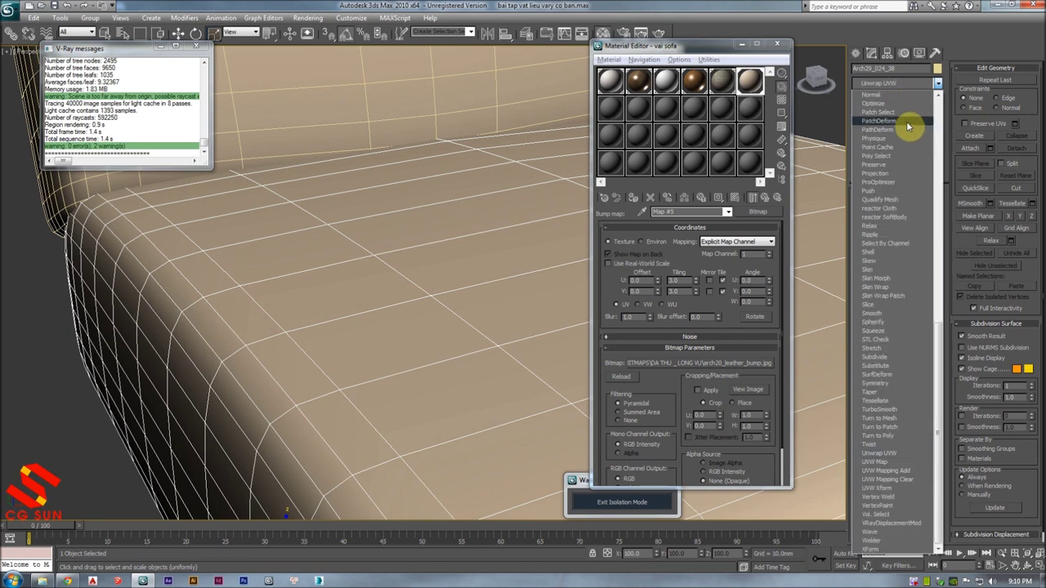
pyautogui.click(886, 463)
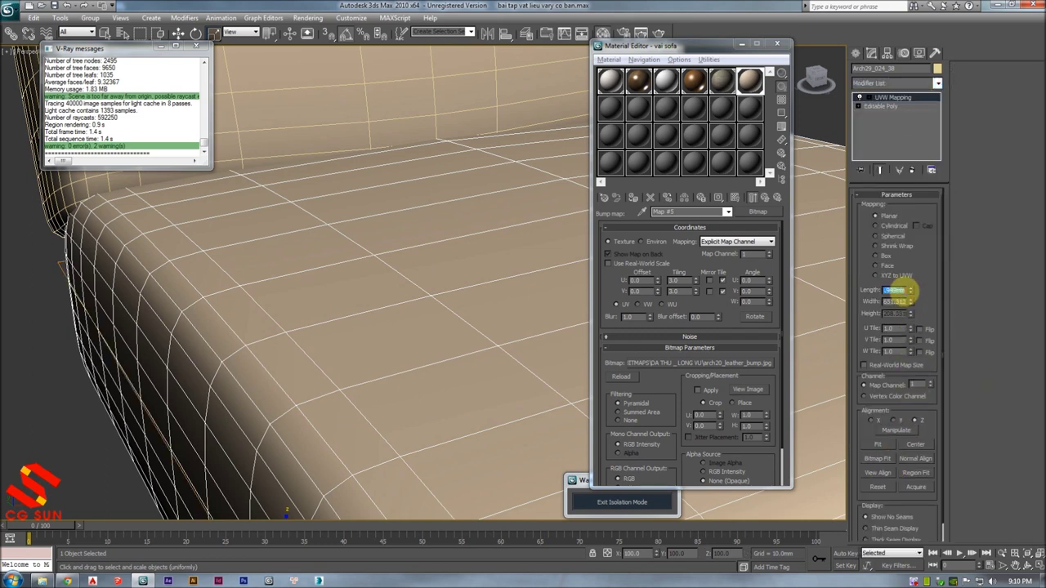
pyautogui.click(881, 258)
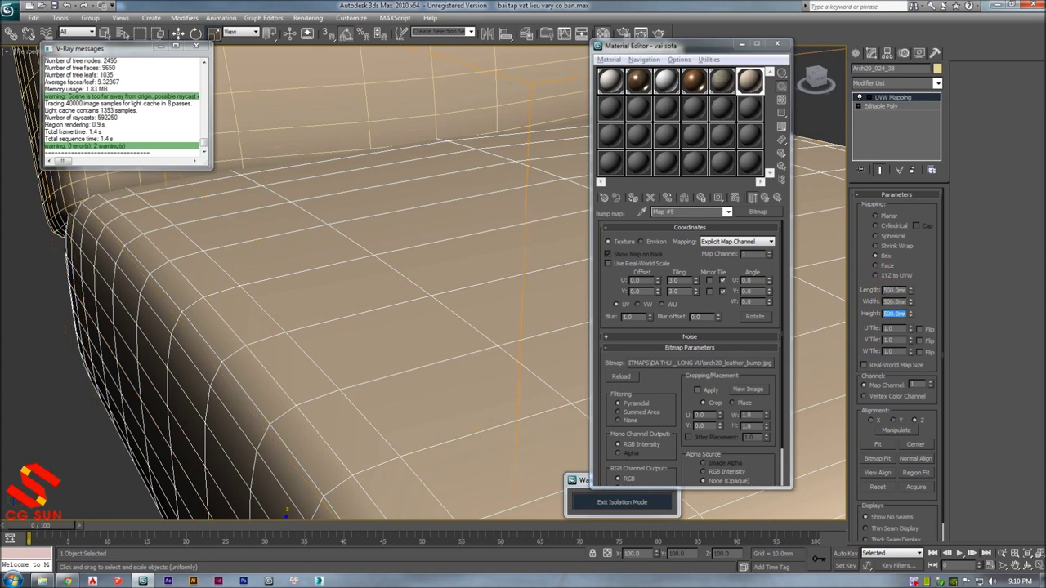
pyautogui.moveTo(510, 333)
pyautogui.keyDown('alt'); pyautogui.mouseDown(button='middle')
pyautogui.moveTo(427, 327)
pyautogui.moveTo(406, 318)
pyautogui.moveTo(413, 303)
pyautogui.moveTo(402, 296)
pyautogui.moveTo(669, 157)
pyautogui.mouseUp(button='middle'); pyautogui.keyUp('alt')
pyautogui.click(658, 33)
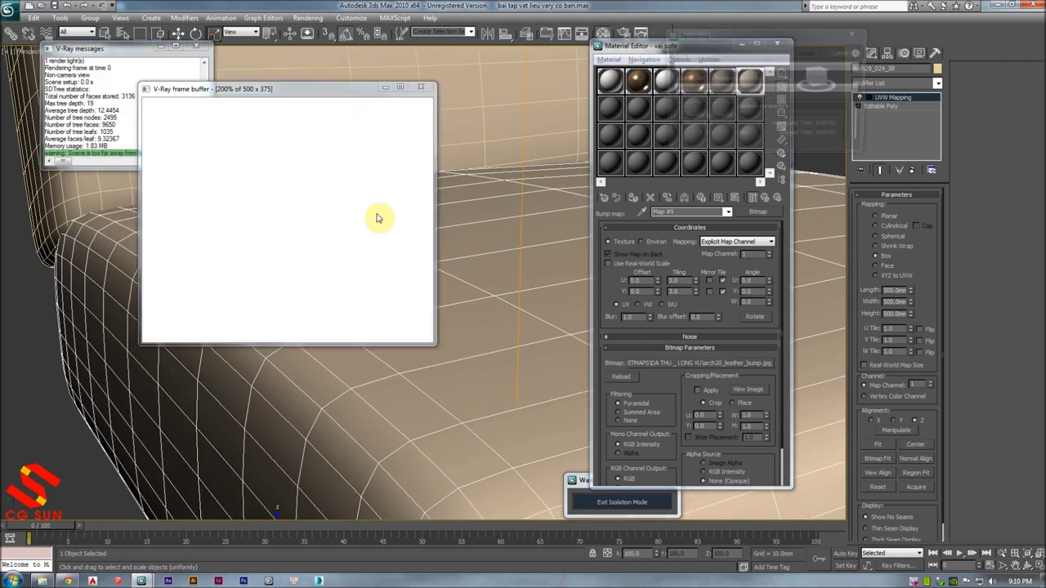
pyautogui.moveTo(256, 226); pyautogui.dragTo(298, 227, button='middle')
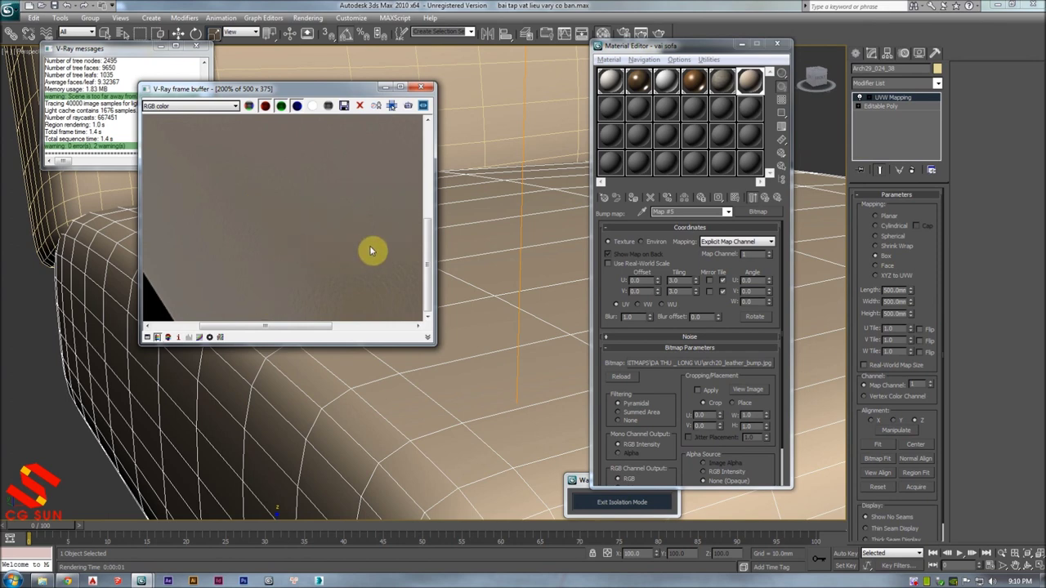
pyautogui.click(425, 88)
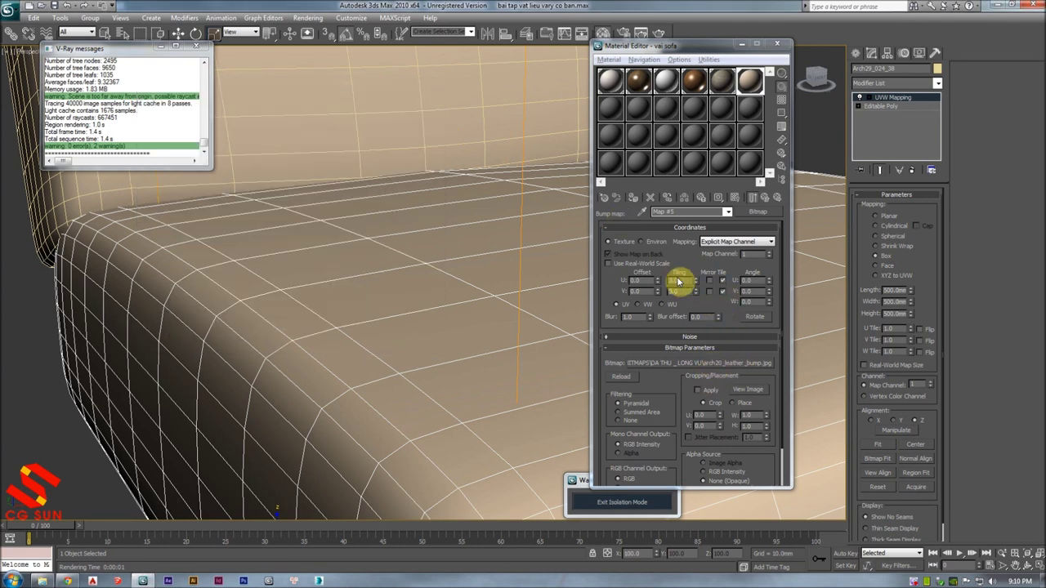
pyautogui.click(913, 171)
pyautogui.moveTo(400, 299)
pyautogui.keyDown('ctrl'); pyautogui.keyDown('alt'); pyautogui.mouseDown(button='middle')
pyautogui.moveTo(373, 278)
pyautogui.moveTo(393, 270)
pyautogui.moveTo(393, 298)
pyautogui.moveTo(387, 276)
pyautogui.moveTo(498, 149)
pyautogui.moveTo(509, 169)
pyautogui.mouseUp(button='middle'); pyautogui.keyUp('alt'); pyautogui.keyUp('ctrl')
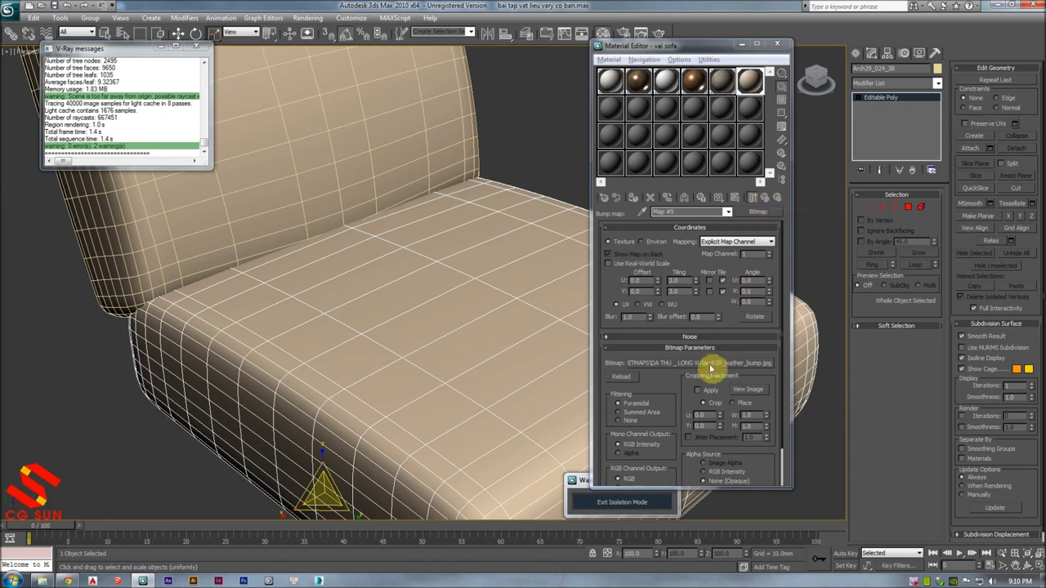
# - Render the sofa cushion, return to the vai sofa parent material, and re-render to check the leather bump
pyautogui.keyDown('alt'); pyautogui.moveTo(534, 112); pyautogui.dragTo(501, 161, button='middle'); pyautogui.keyUp('alt')
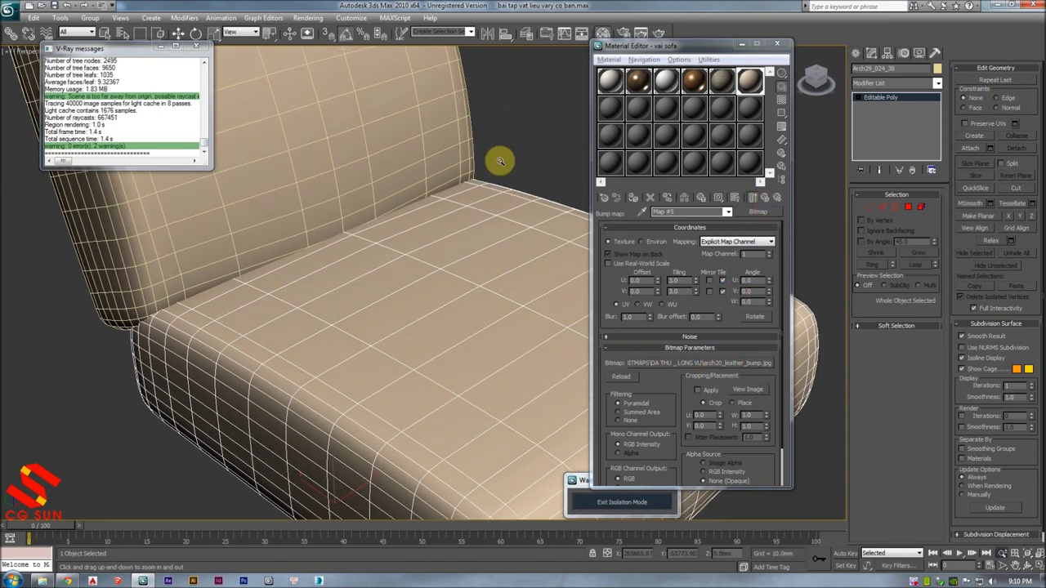
pyautogui.hotkey('shift', 'q')
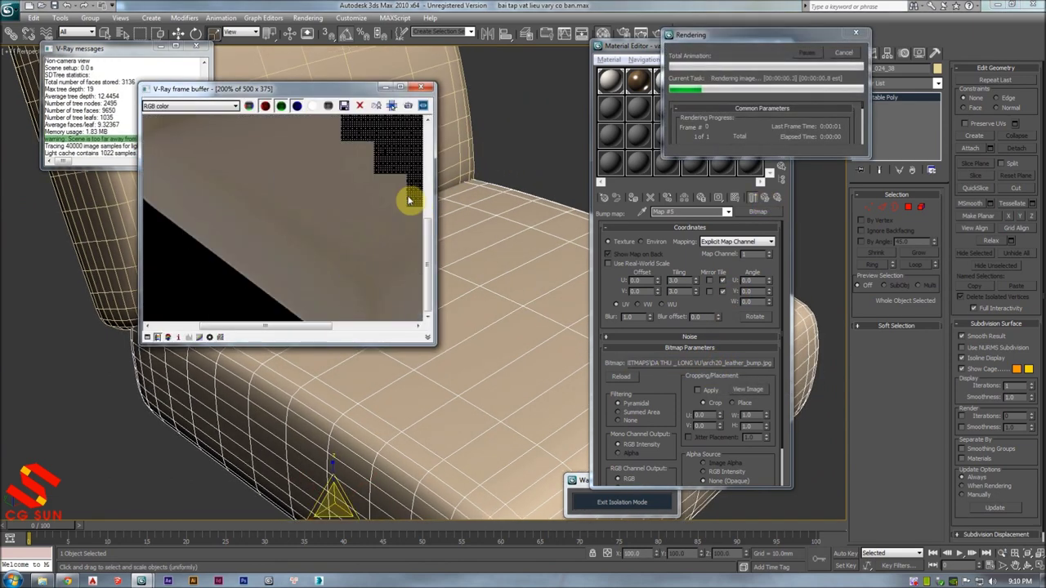
pyautogui.scroll(1, 304, 237)
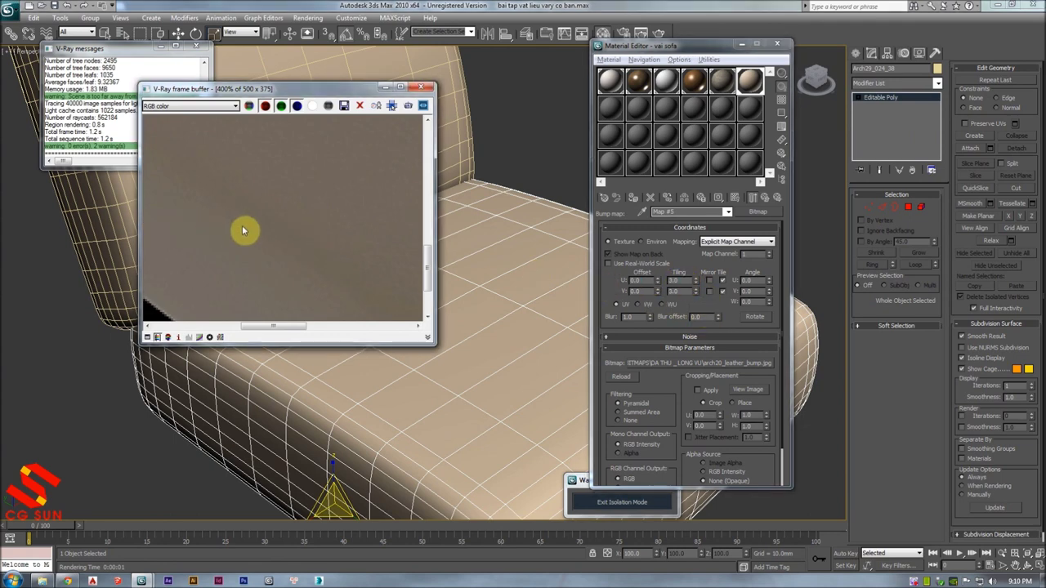
pyautogui.scroll(-1, 245, 229)
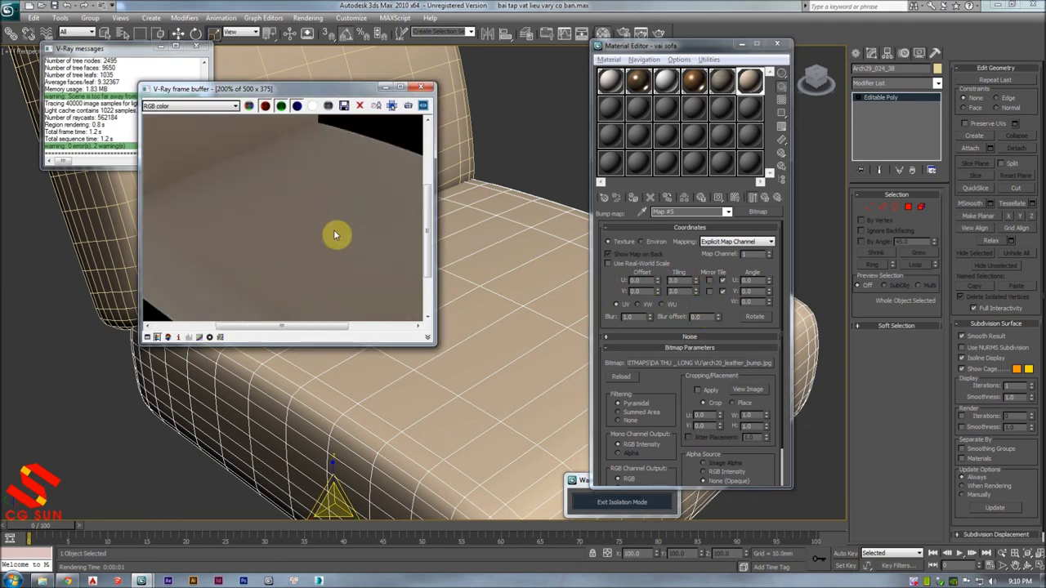
pyautogui.click(766, 198)
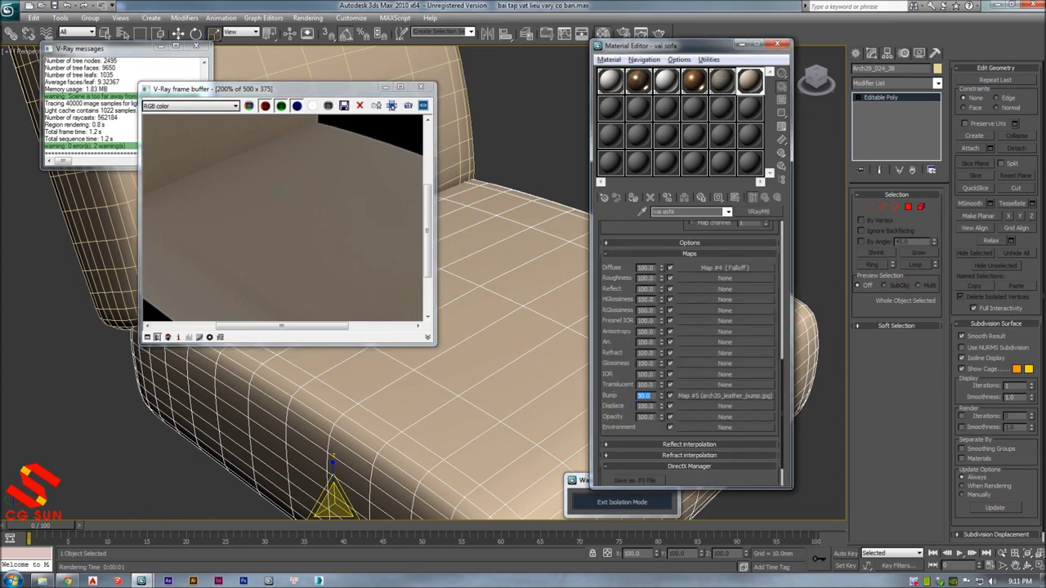
pyautogui.click(658, 35)
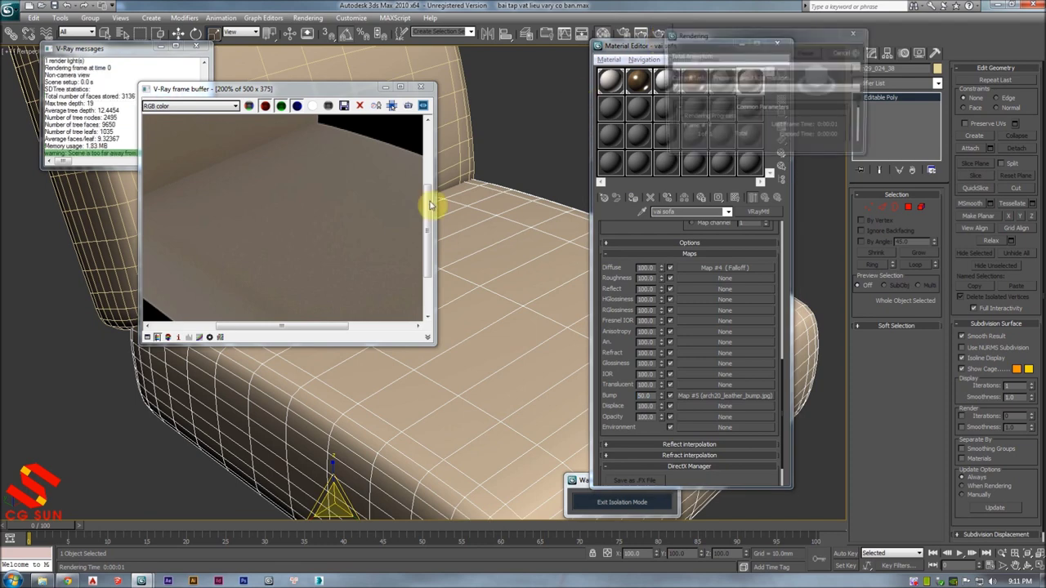
pyautogui.scroll(1, 245, 228)
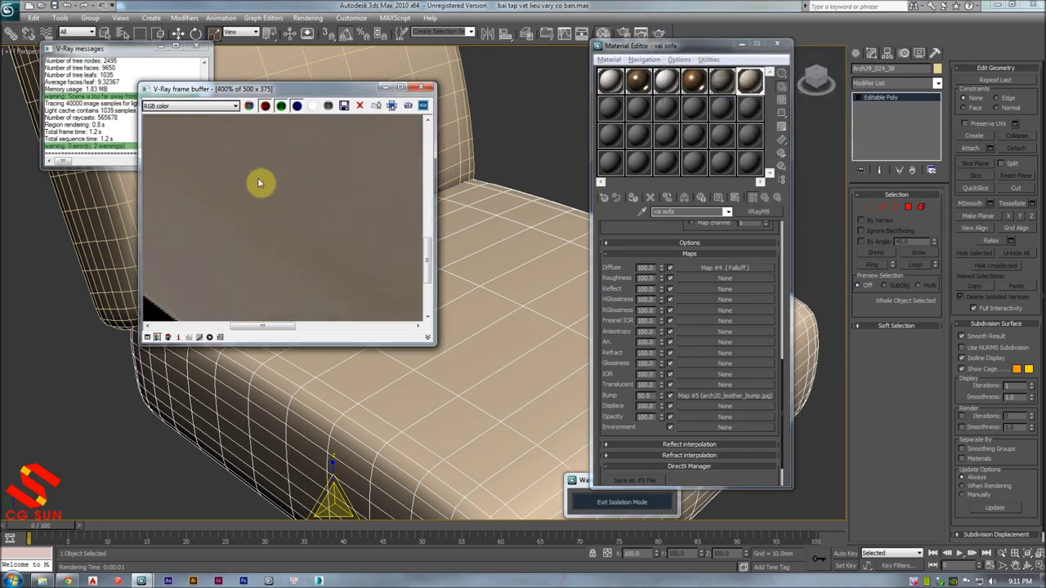
pyautogui.scroll(-1, 297, 229)
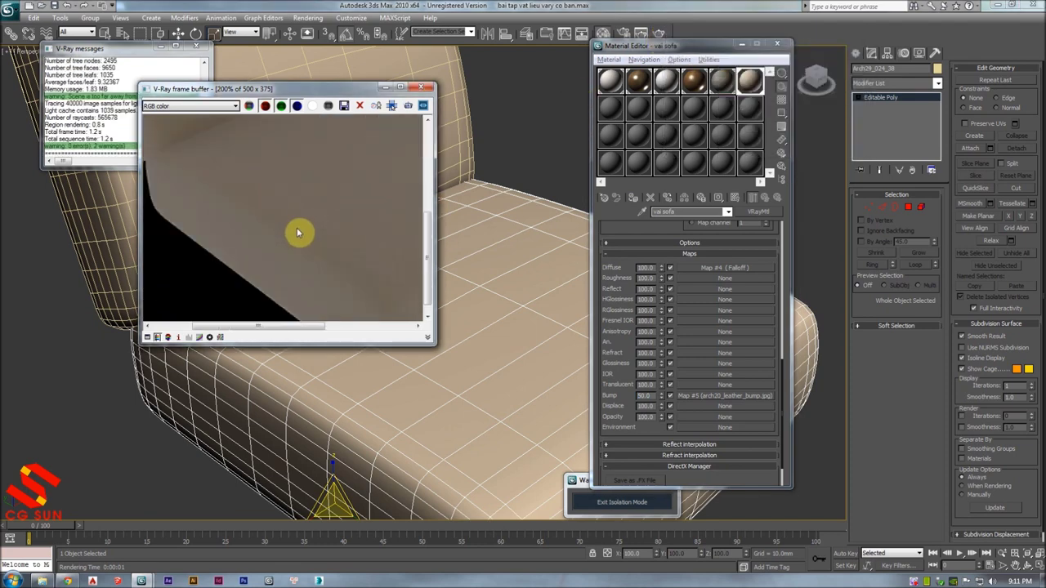
pyautogui.click(422, 88)
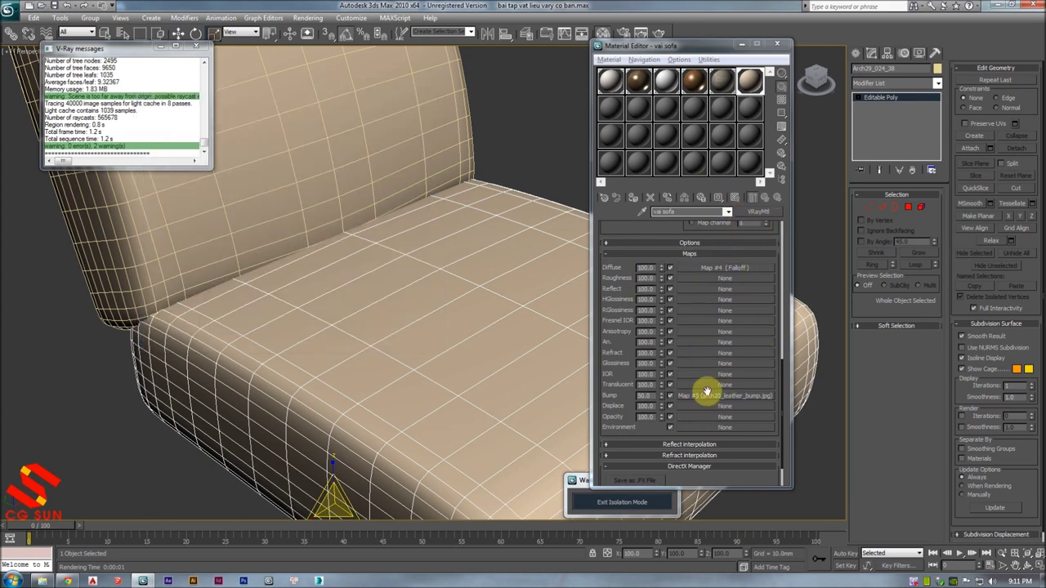
# - Clear the leather bump map, add a new Bitmap to the bump slot, and open the VAI fabric folder
pyautogui.rightClick(703, 393)
pyautogui.rightClick(701, 396)
pyautogui.click(725, 424)
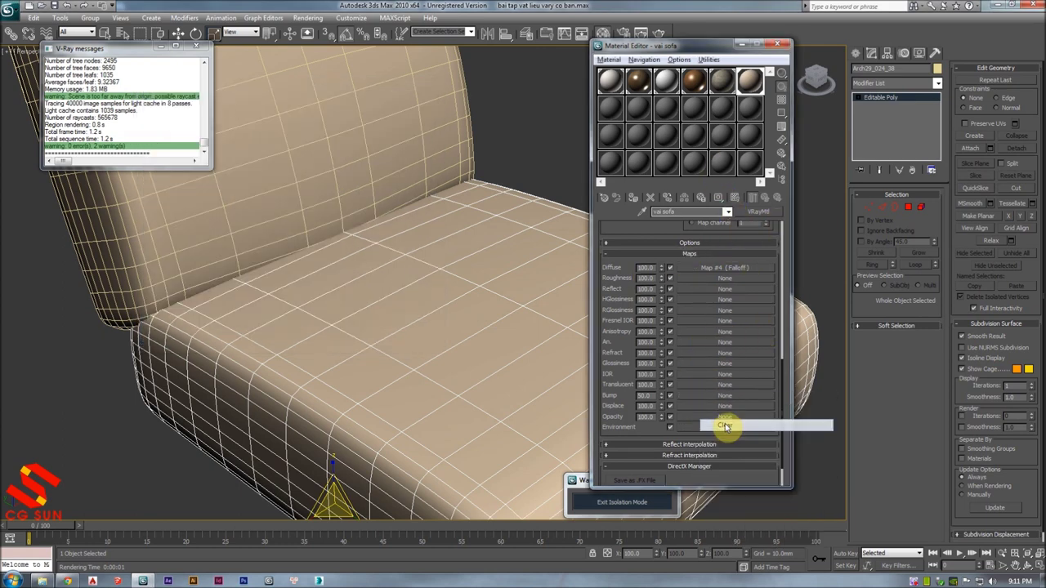
pyautogui.click(710, 397)
pyautogui.doubleClick(456, 147)
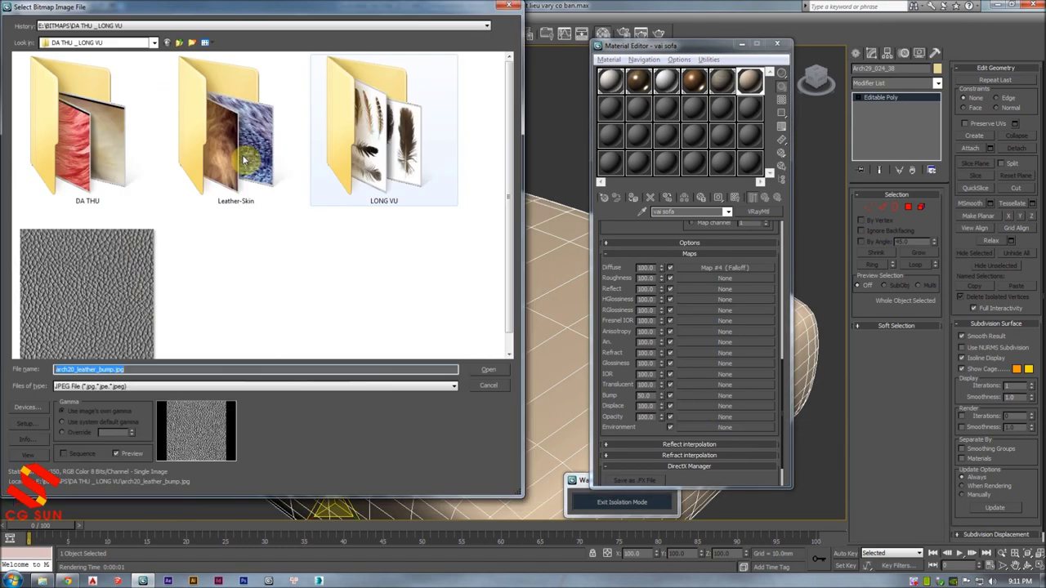
pyautogui.press('BackSpace')
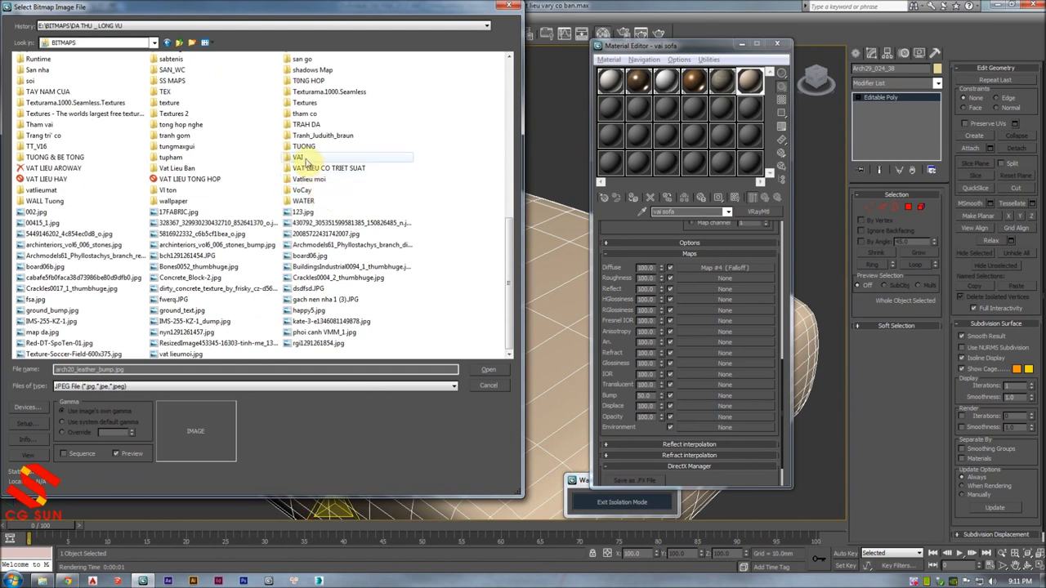
pyautogui.doubleClick(305, 158)
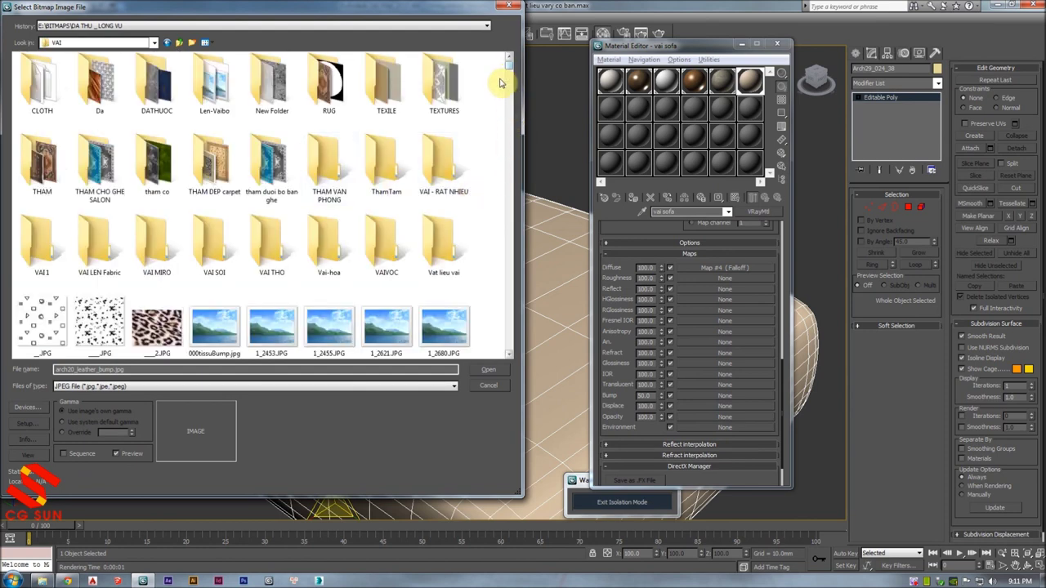
# - Preview the arch25_fabric_A, Arch50_015_Marble03 and Carpttan.jpg textures at full size
pyautogui.scroll(-5, 386, 104)
pyautogui.scroll(-2, 384, 135)
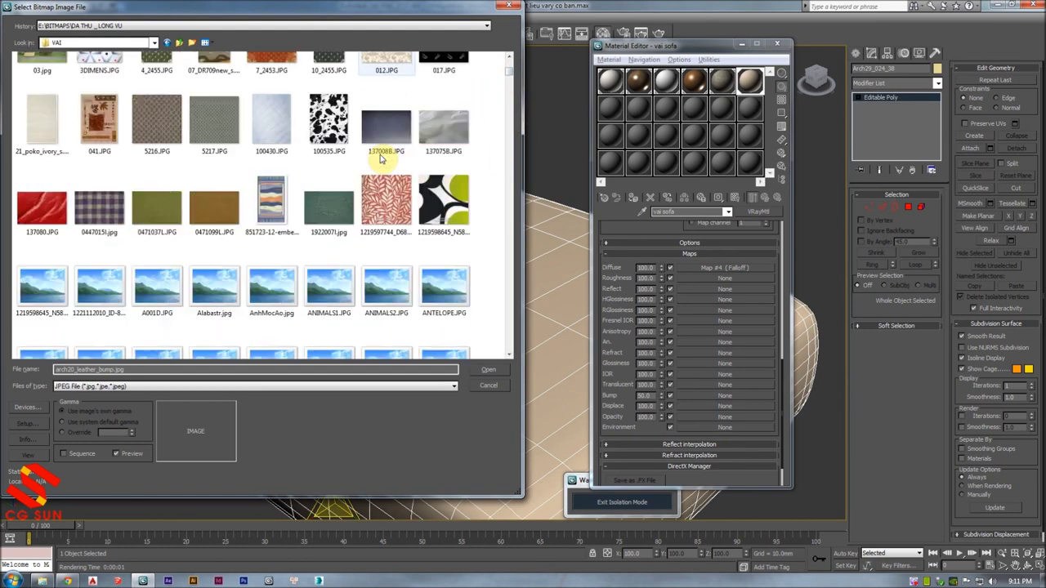
pyautogui.scroll(-3, 378, 159)
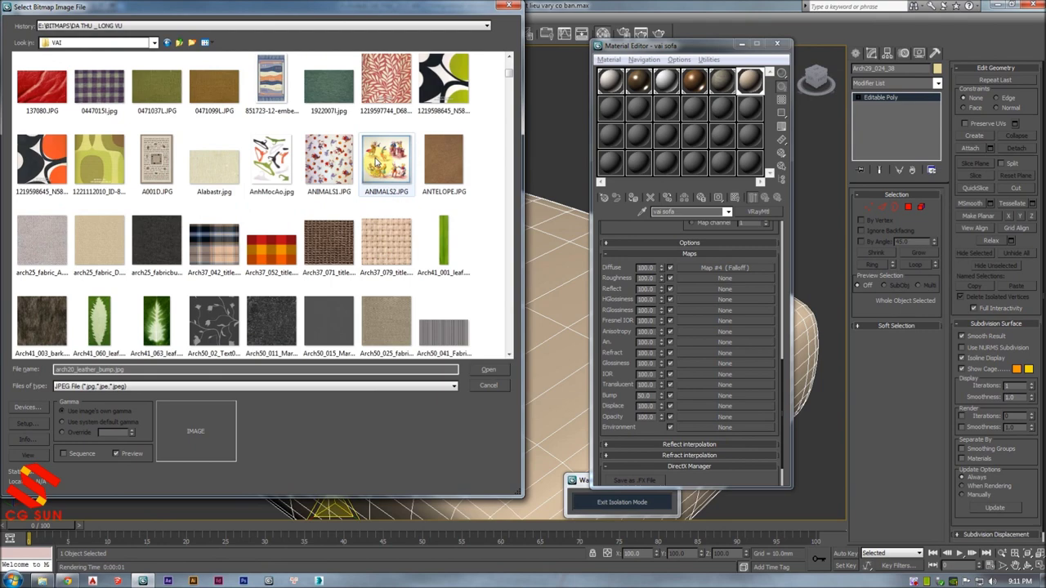
pyautogui.rightClick(58, 228)
pyautogui.click(96, 252)
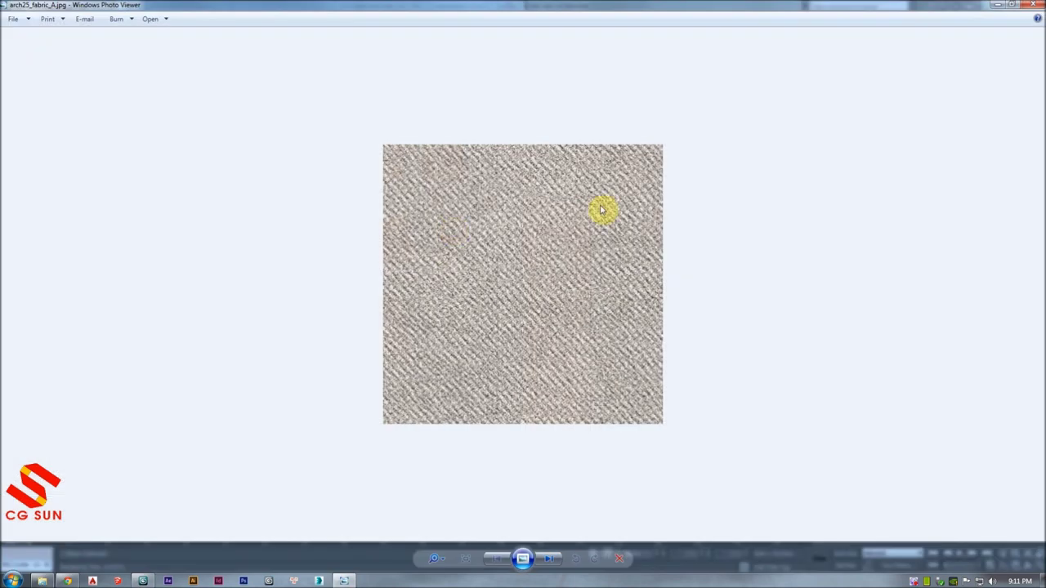
pyautogui.click(1034, 5)
pyautogui.rightClick(331, 202)
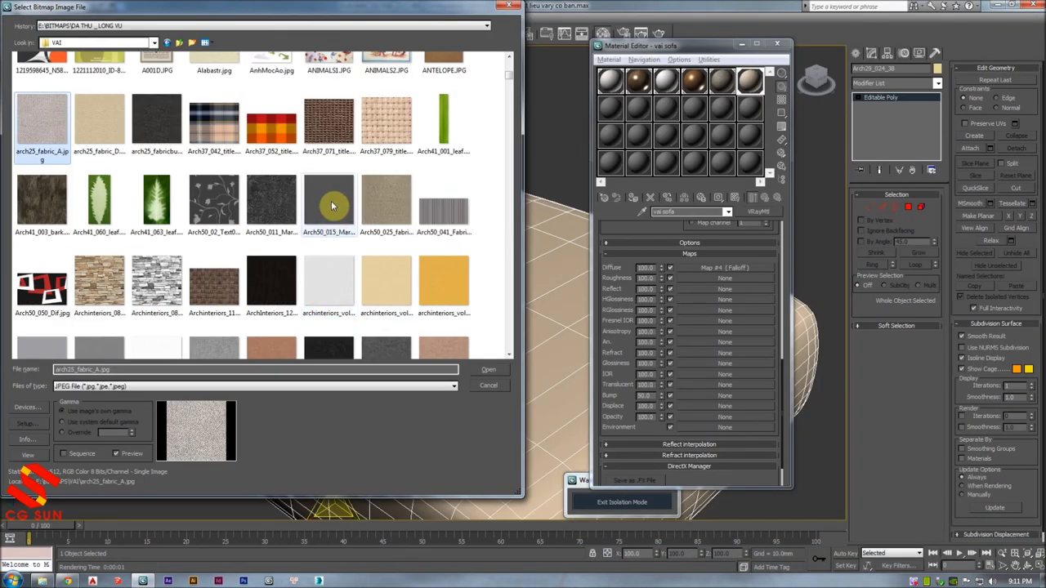
pyautogui.click(361, 226)
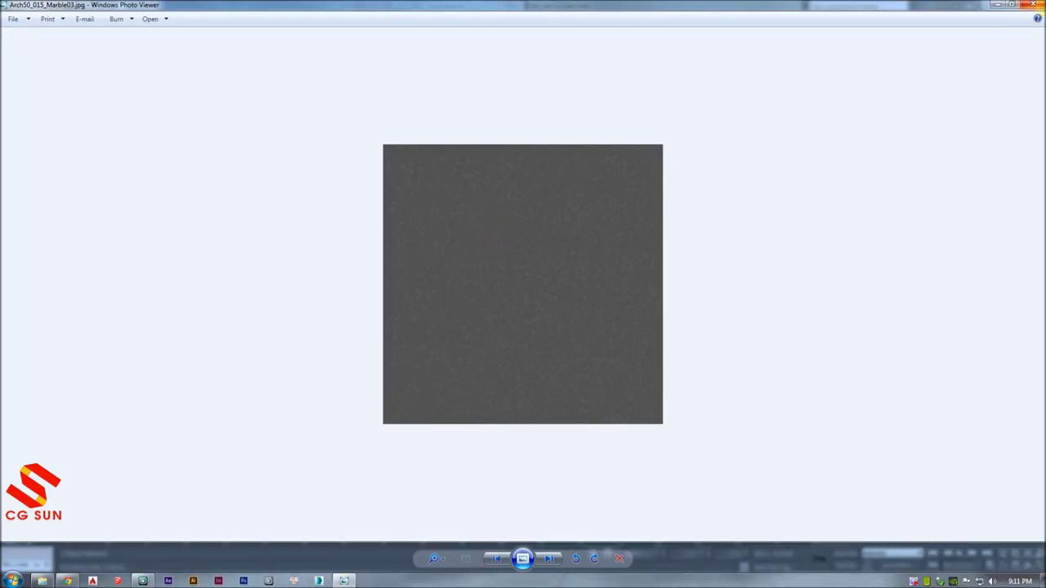
pyautogui.click(1034, 5)
pyautogui.scroll(-5, 355, 313)
pyautogui.scroll(-2, 181, 197)
pyautogui.scroll(-2, 182, 205)
pyautogui.scroll(-2, 182, 205)
pyautogui.scroll(-2, 181, 206)
pyautogui.scroll(-3, 181, 205)
pyautogui.scroll(-3, 183, 205)
pyautogui.scroll(-3, 185, 205)
pyautogui.scroll(-3, 184, 204)
pyautogui.rightClick(327, 167)
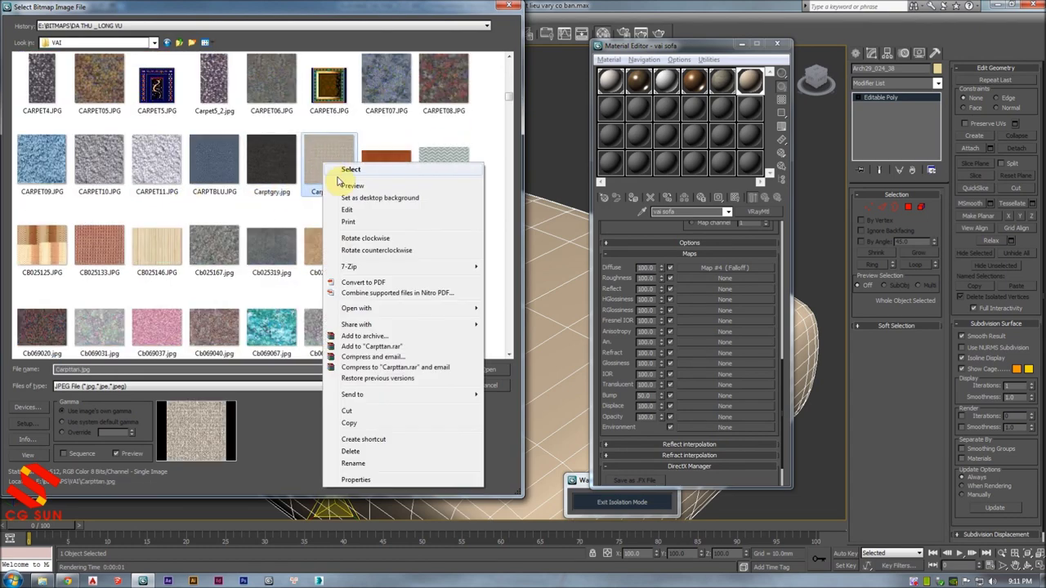
pyautogui.click(344, 178)
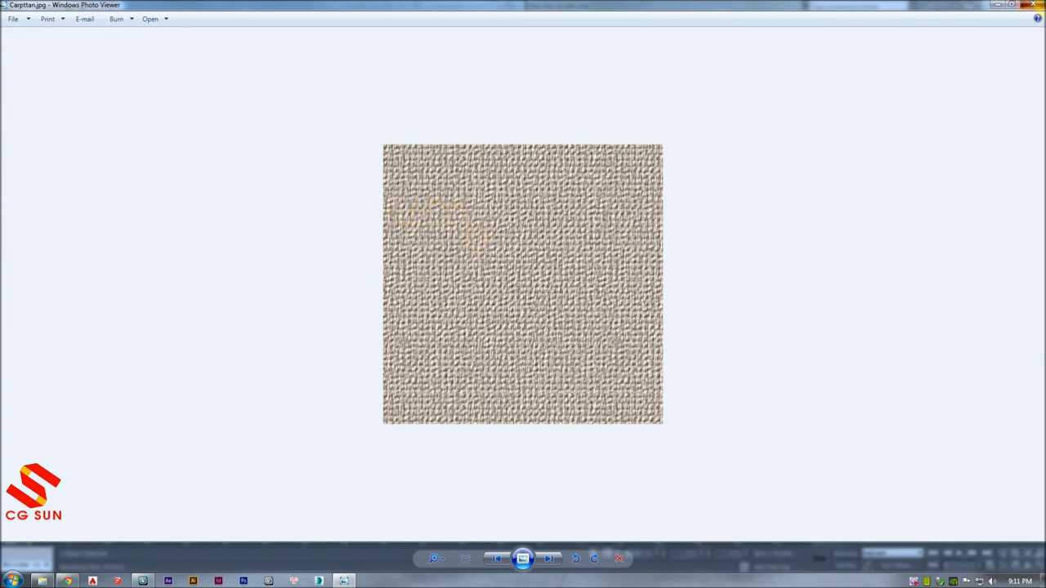
pyautogui.hotkey('alt', 'F4')
# - Compare the cloth_11, cloth_08, cloth_04 and cloth_05 fabric textures in full-size previews
pyautogui.scroll(-2, 380, 280)
pyautogui.scroll(-2, 401, 276)
pyautogui.scroll(-2, 334, 257)
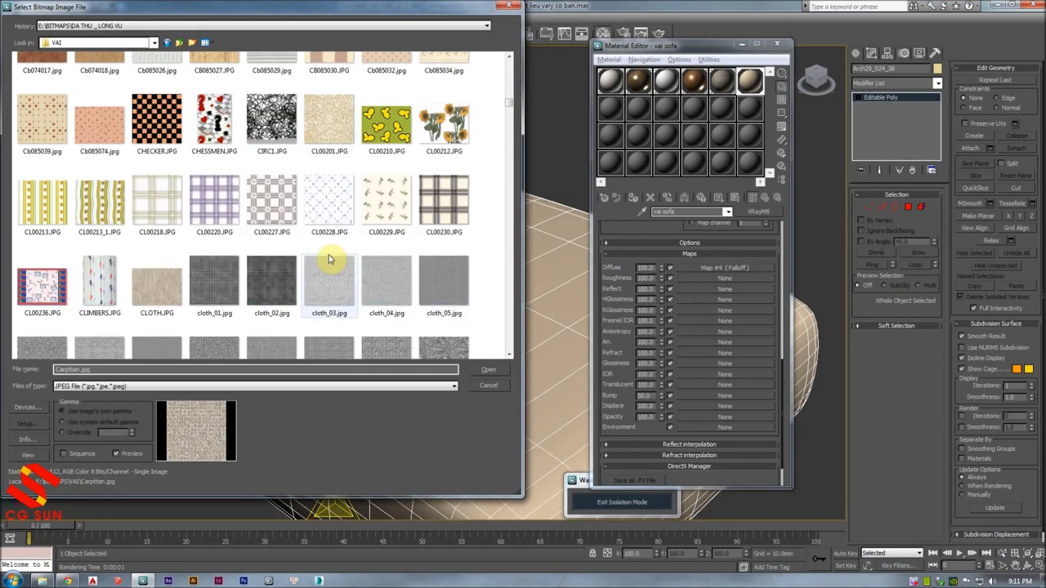
pyautogui.scroll(-3, 329, 260)
pyautogui.rightClick(320, 116)
pyautogui.click(348, 128)
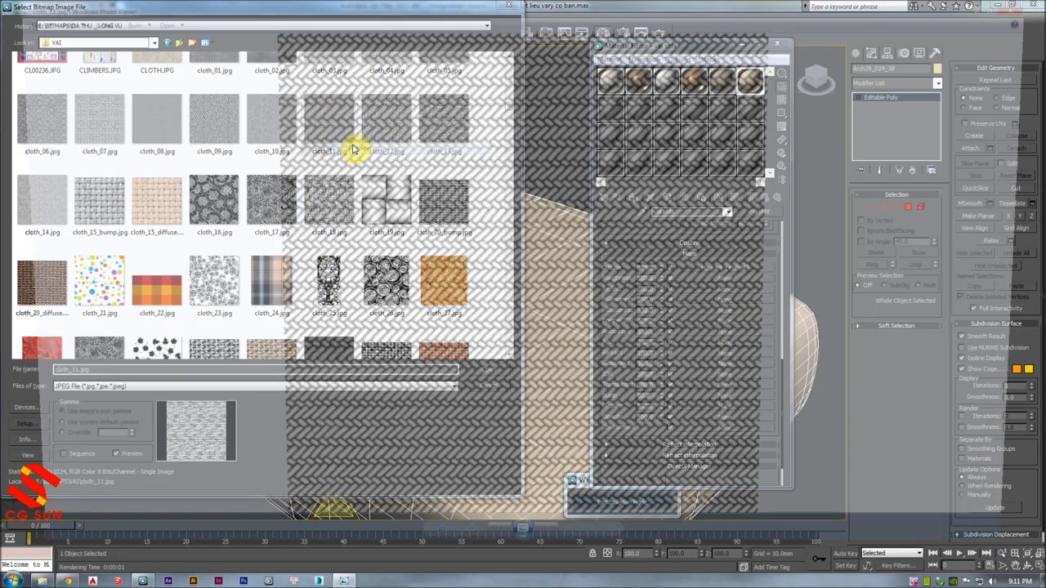
pyautogui.click(1034, 5)
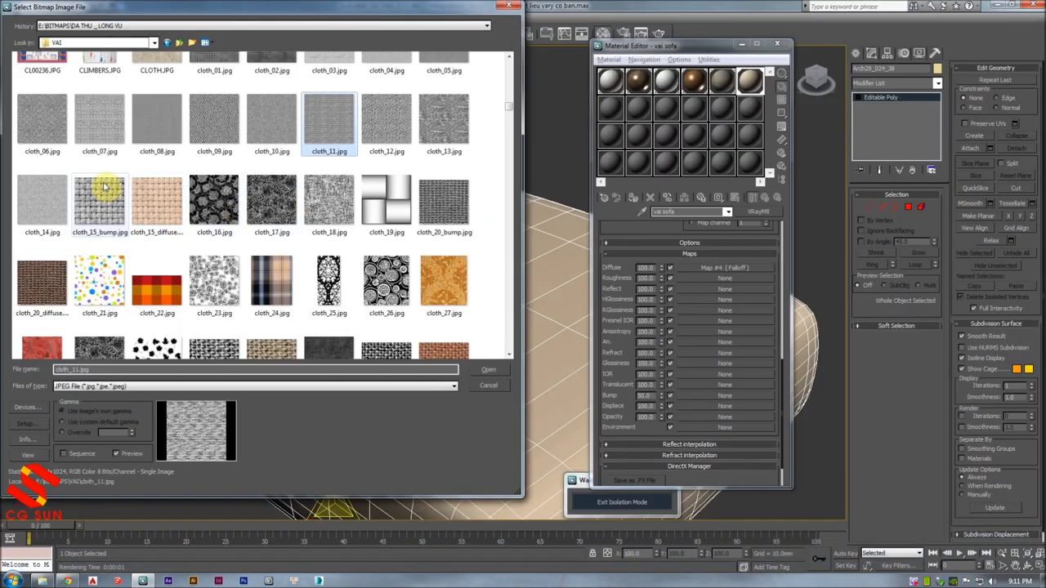
pyautogui.rightClick(150, 118)
pyautogui.click(178, 142)
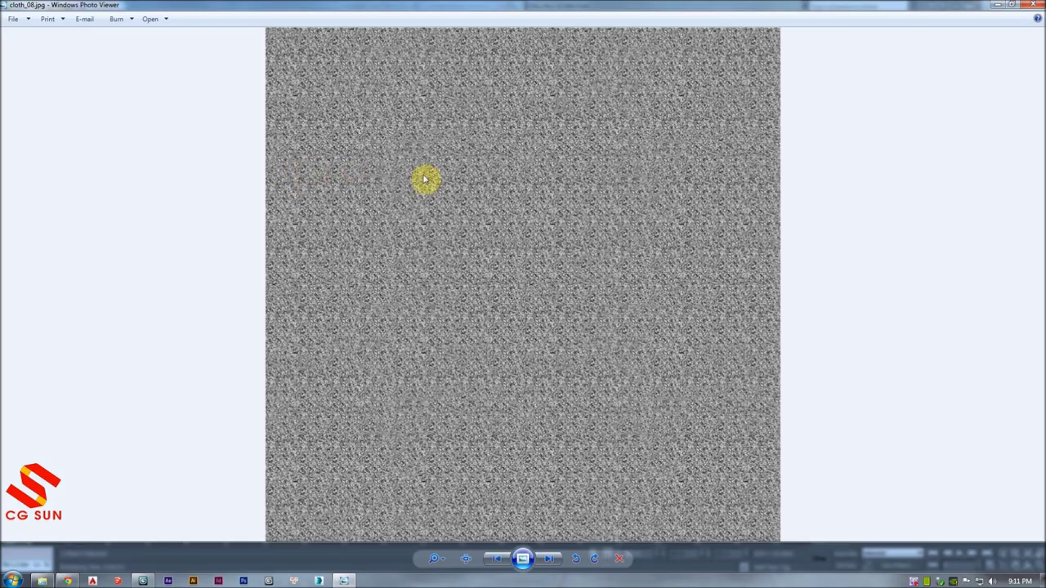
pyautogui.click(1036, 4)
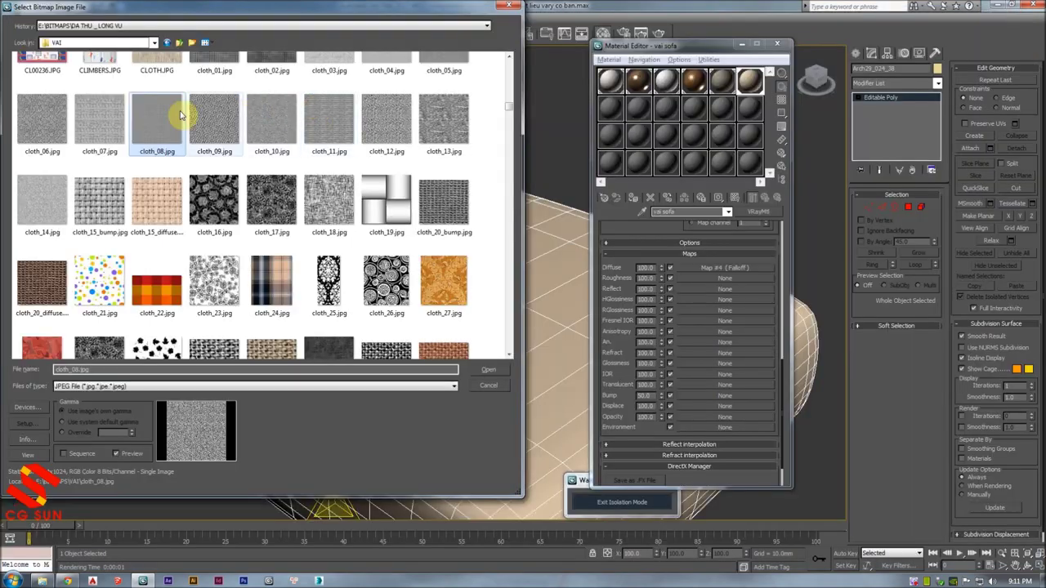
pyautogui.scroll(2, 389, 107)
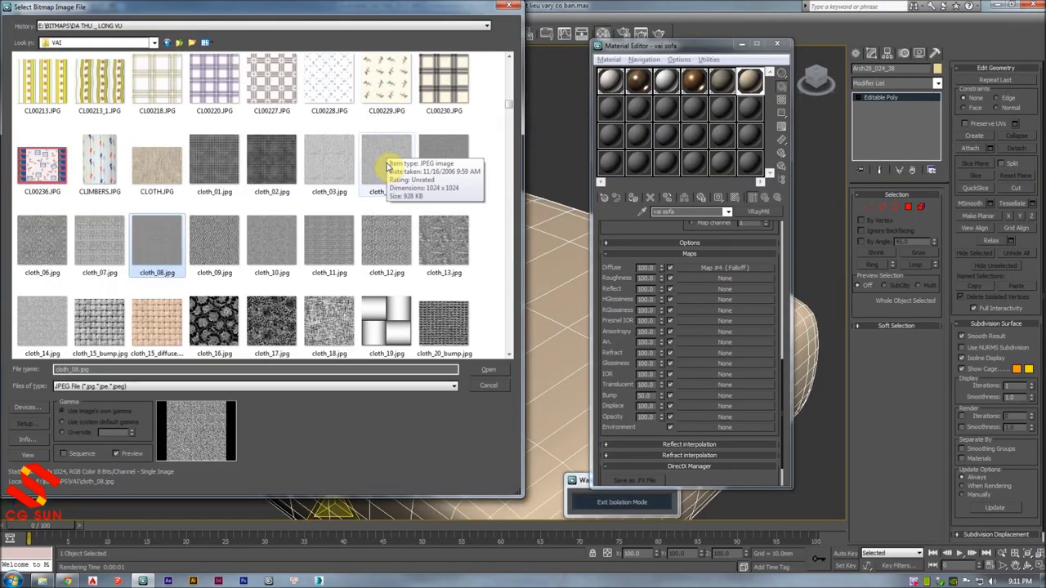
pyautogui.rightClick(386, 168)
pyautogui.click(417, 191)
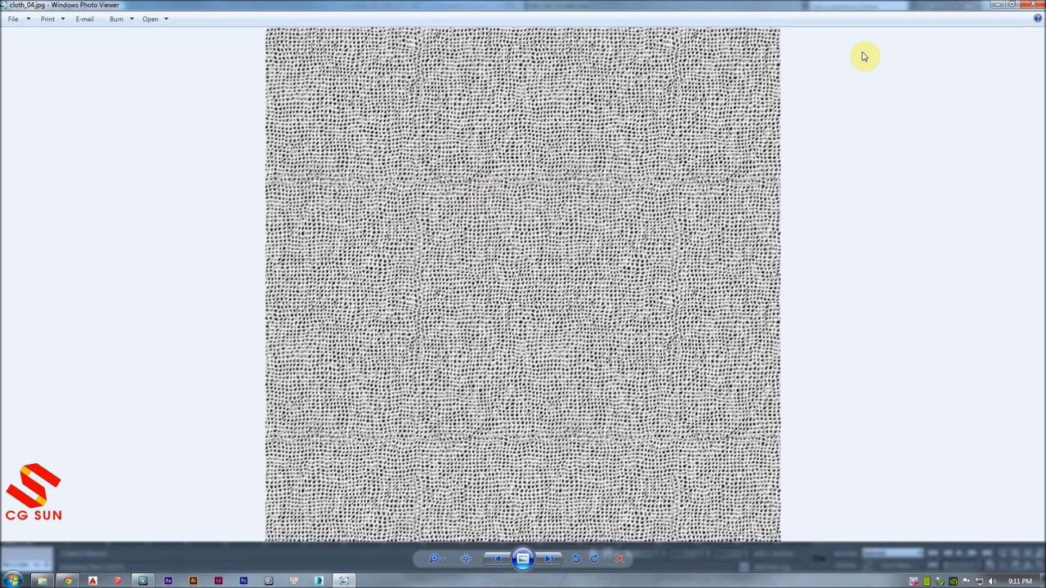
pyautogui.click(1037, 5)
pyautogui.rightClick(455, 163)
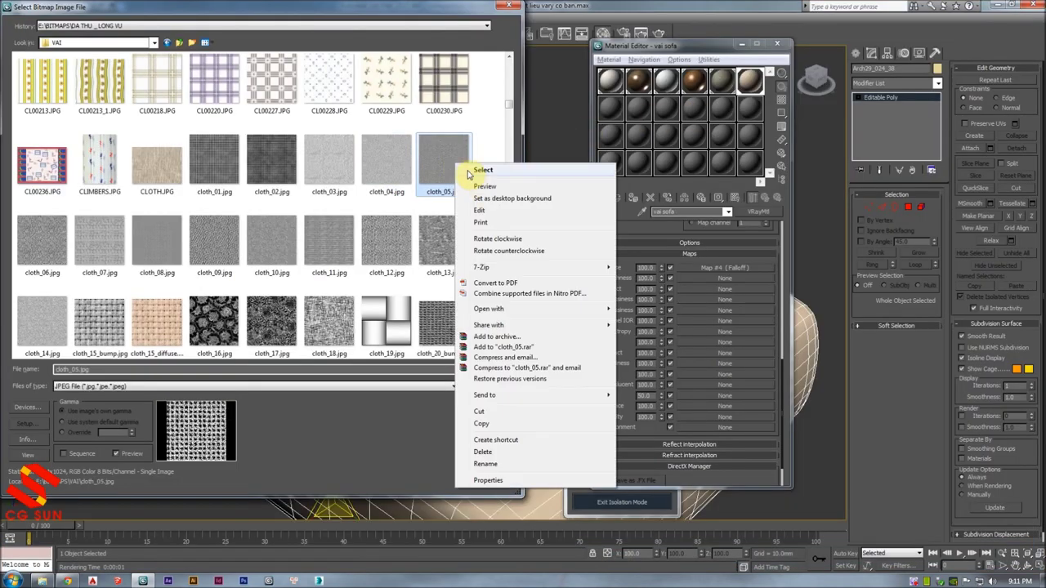
pyautogui.click(474, 187)
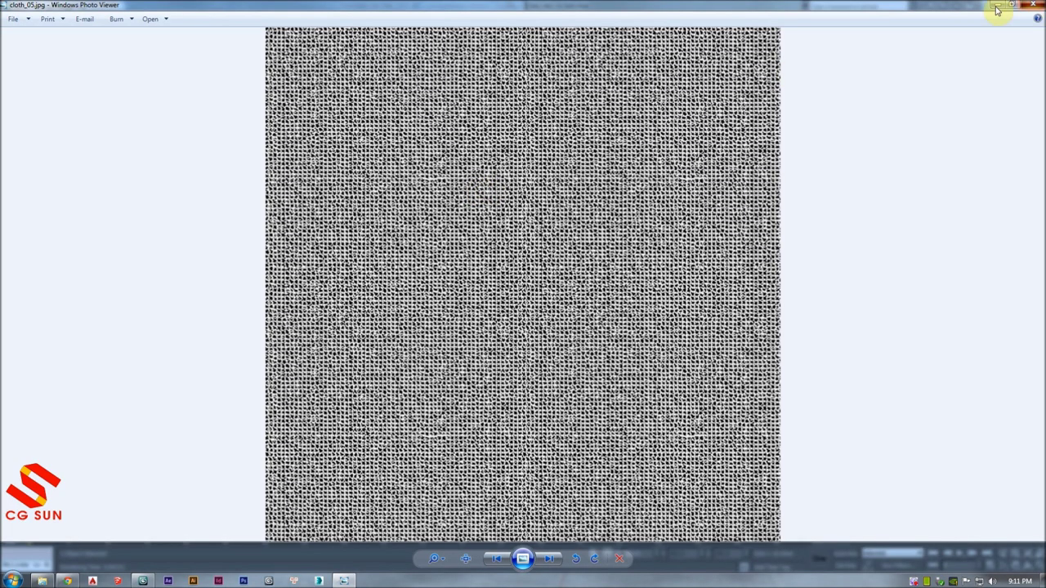
pyautogui.click(1036, 5)
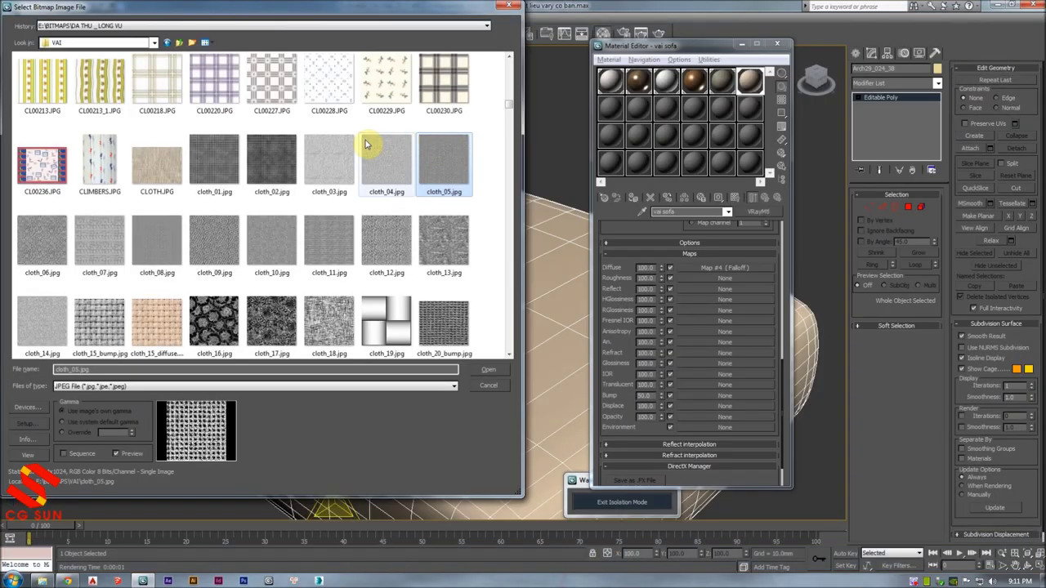
pyautogui.rightClick(310, 249)
pyautogui.click(328, 269)
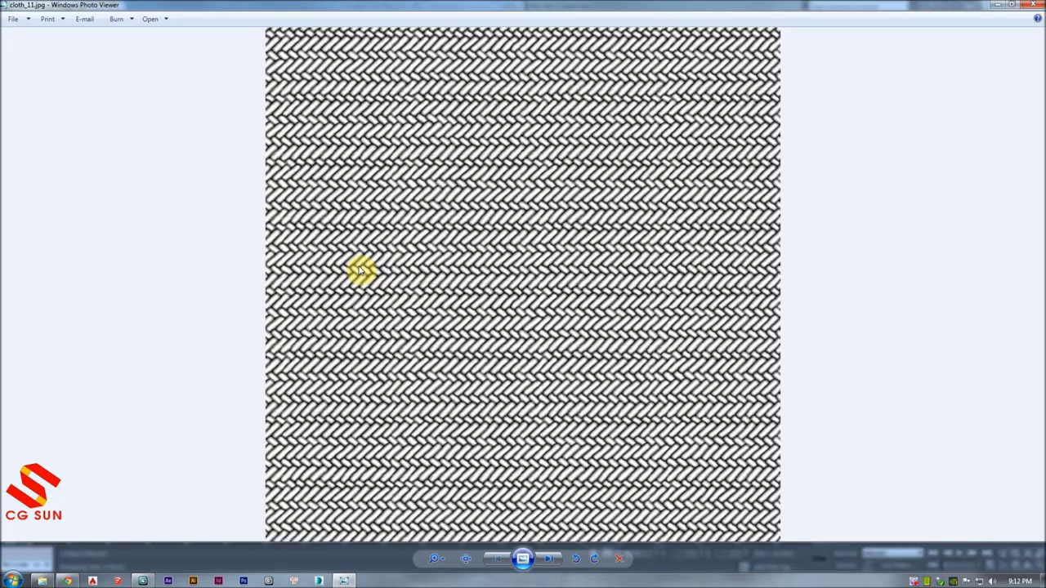
pyautogui.click(1031, 5)
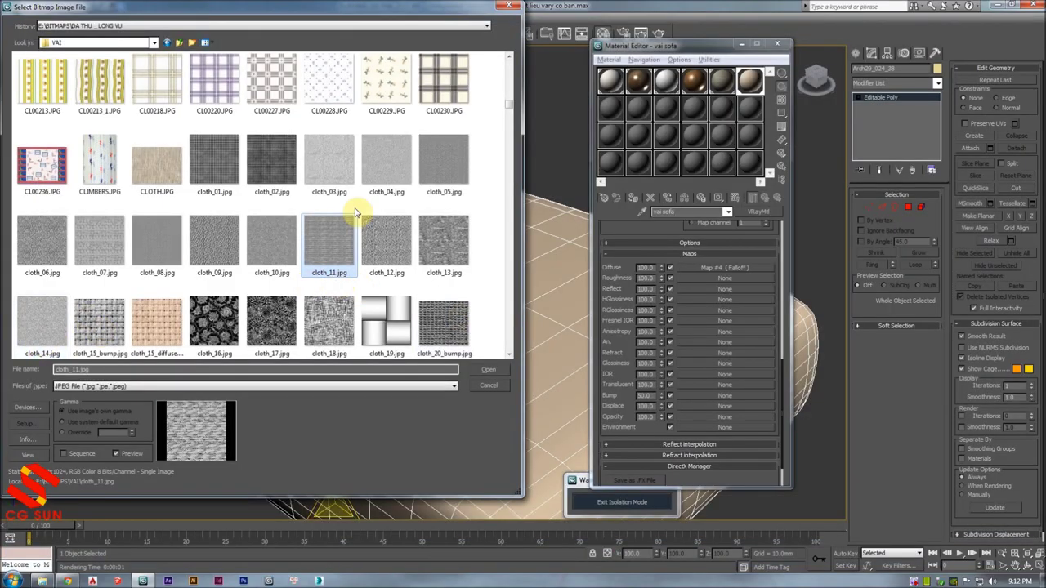
# - Load cloth_05.jpg as the sofa fabric's bump texture at strength 50
pyautogui.rightClick(446, 170)
pyautogui.click(470, 189)
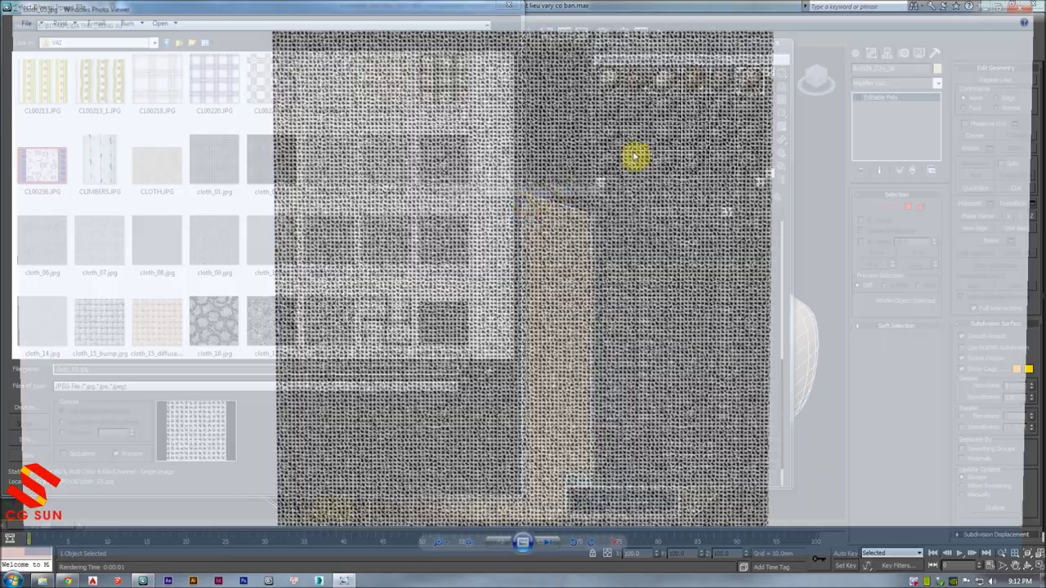
pyautogui.click(1036, 4)
pyautogui.click(491, 379)
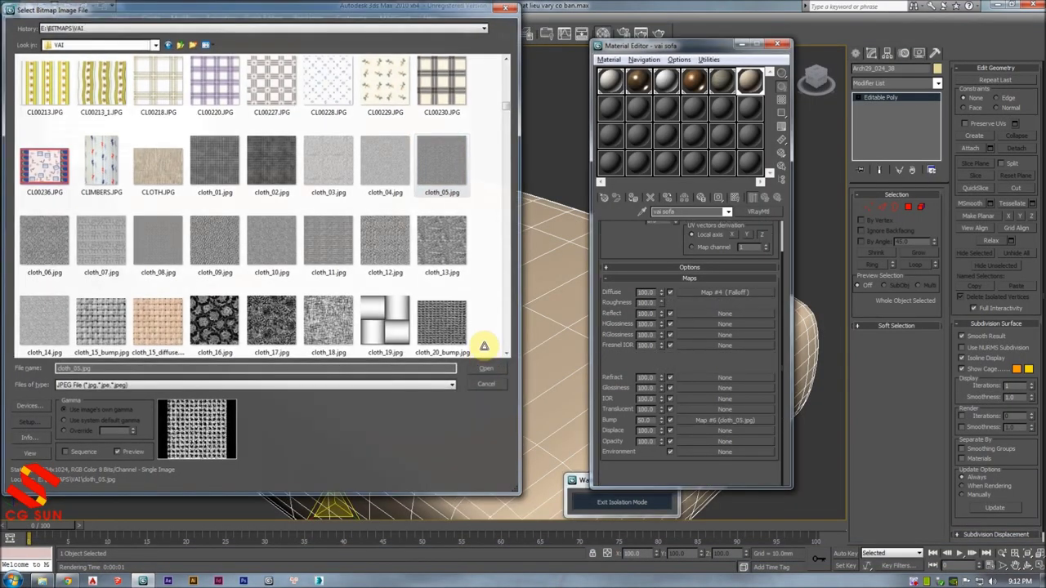
# - Test-render the sofa seat, open the cloth_05 bump bitmap's coordinates, and re-render
pyautogui.click(668, 34)
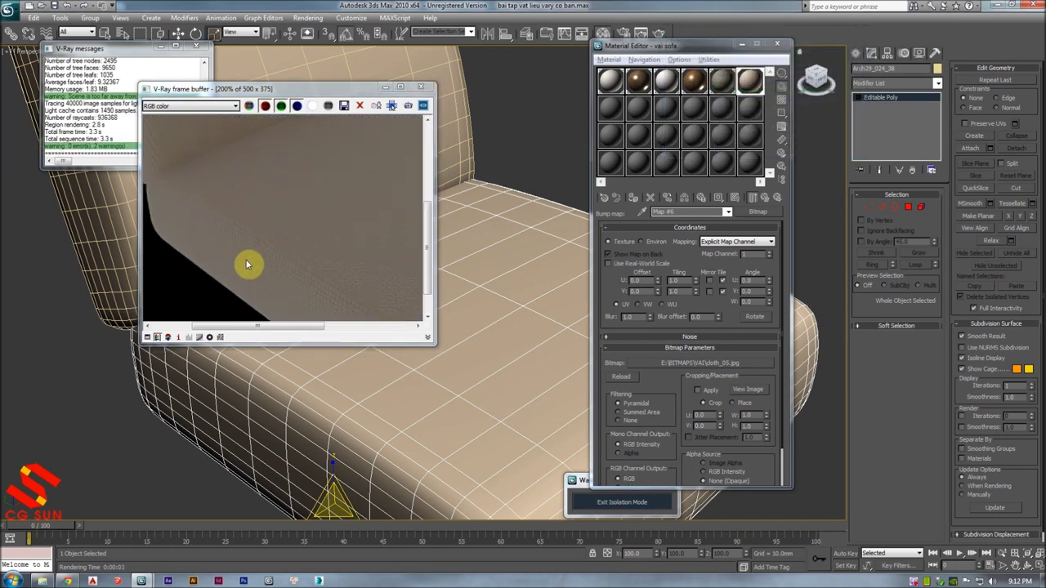
pyautogui.click(764, 199)
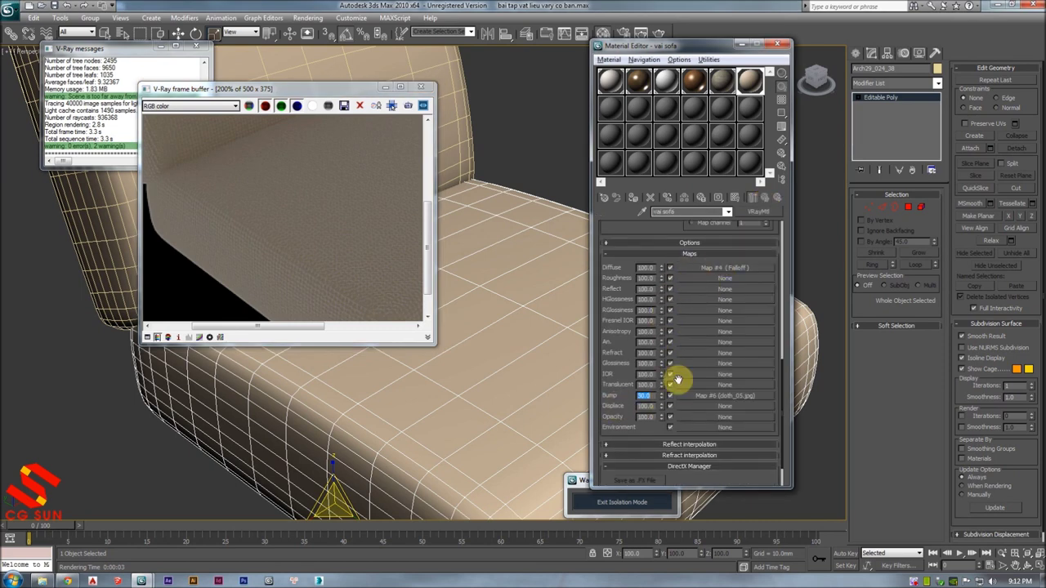
pyautogui.click(691, 395)
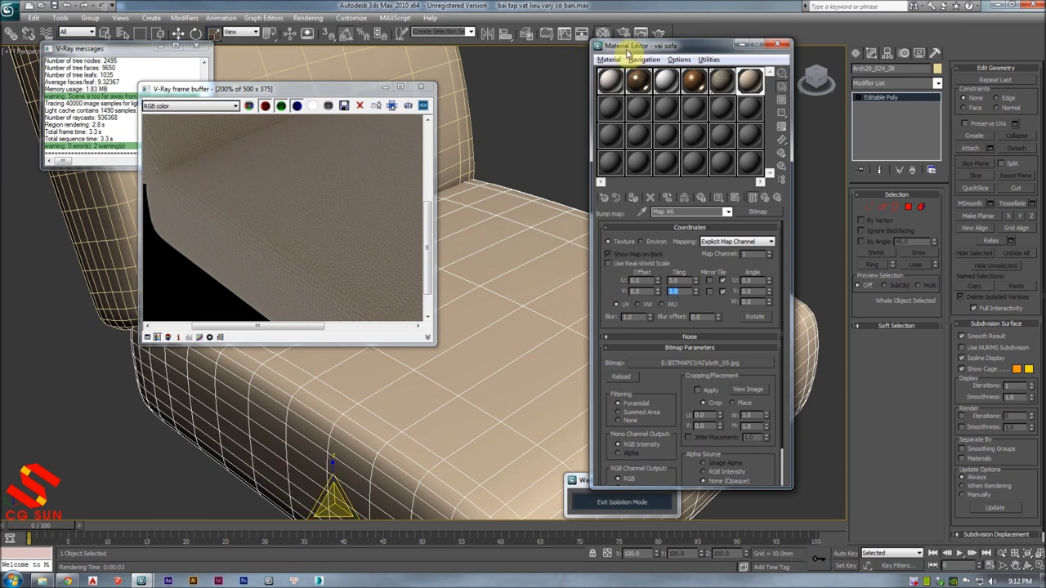
pyautogui.click(659, 32)
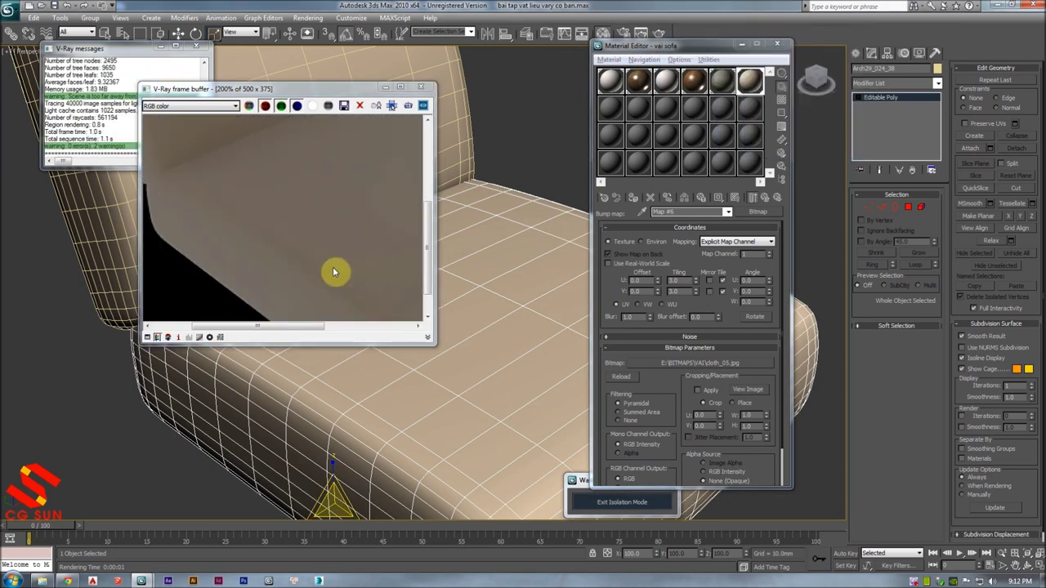
pyautogui.scroll(2, 331, 270)
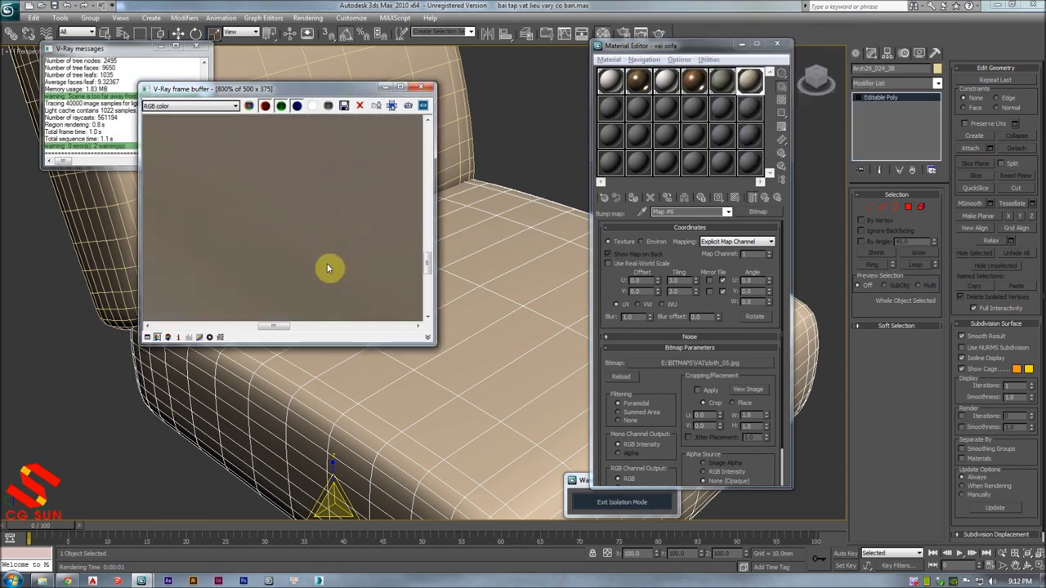
pyautogui.doubleClick(673, 291)
# - Set the cloth_05 bump bitmap's V tiling to 2.0 and re-render the seat
pyautogui.write('2')
pyautogui.press('Return')
pyautogui.click(658, 32)
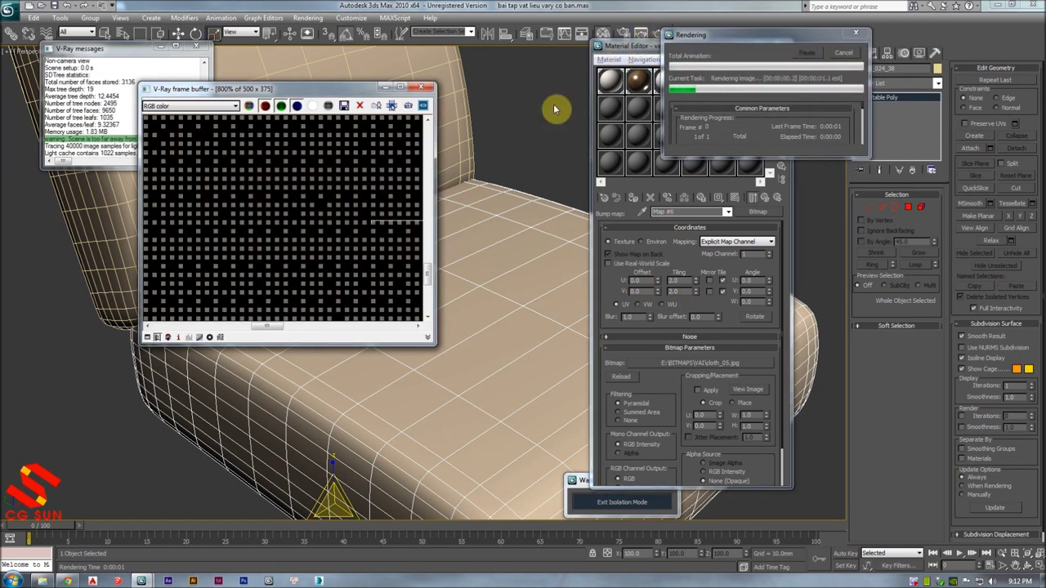
pyautogui.scroll(-1, 327, 236)
pyautogui.scroll(2, 327, 236)
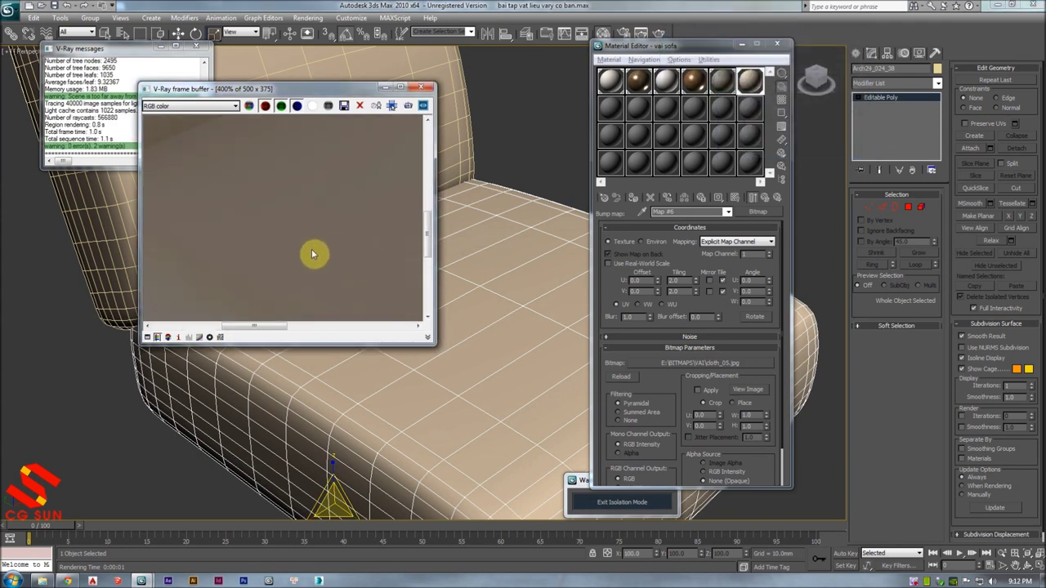
pyautogui.scroll(-2, 313, 254)
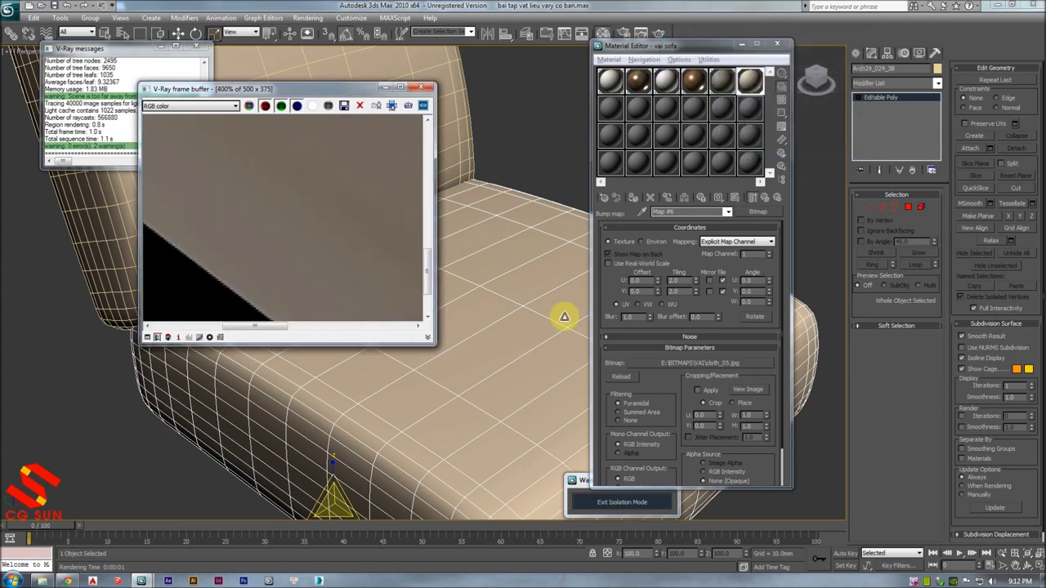
# - Raise the sofa fabric's bump strength to 80, re-render, and close the test render window
pyautogui.click(763, 200)
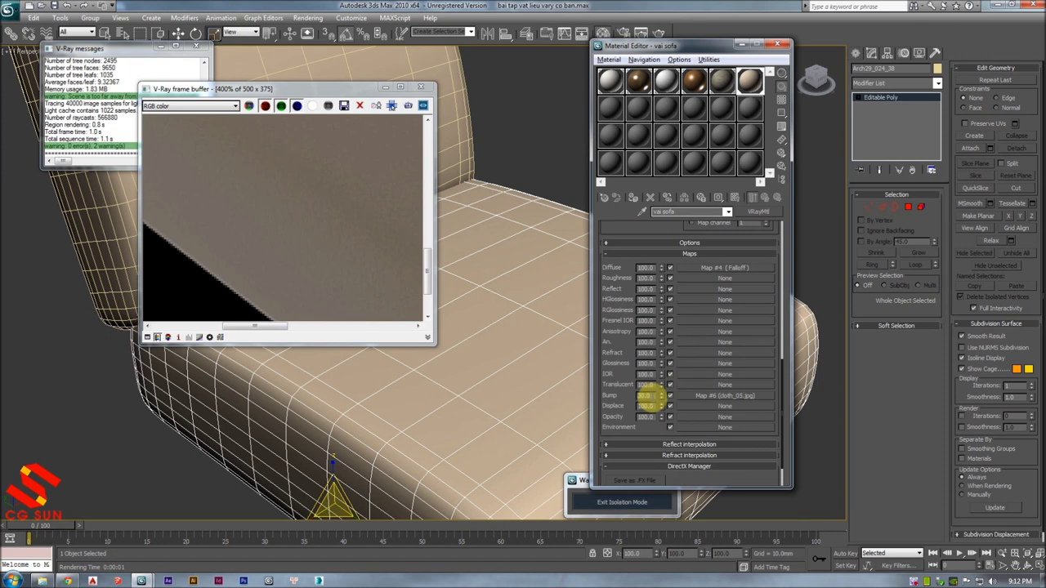
pyautogui.click(655, 28)
pyautogui.moveTo(241, 268)
pyautogui.mouseDown(button='middle')
pyautogui.moveTo(286, 229)
pyautogui.moveTo(238, 259)
pyautogui.mouseUp(button='middle')
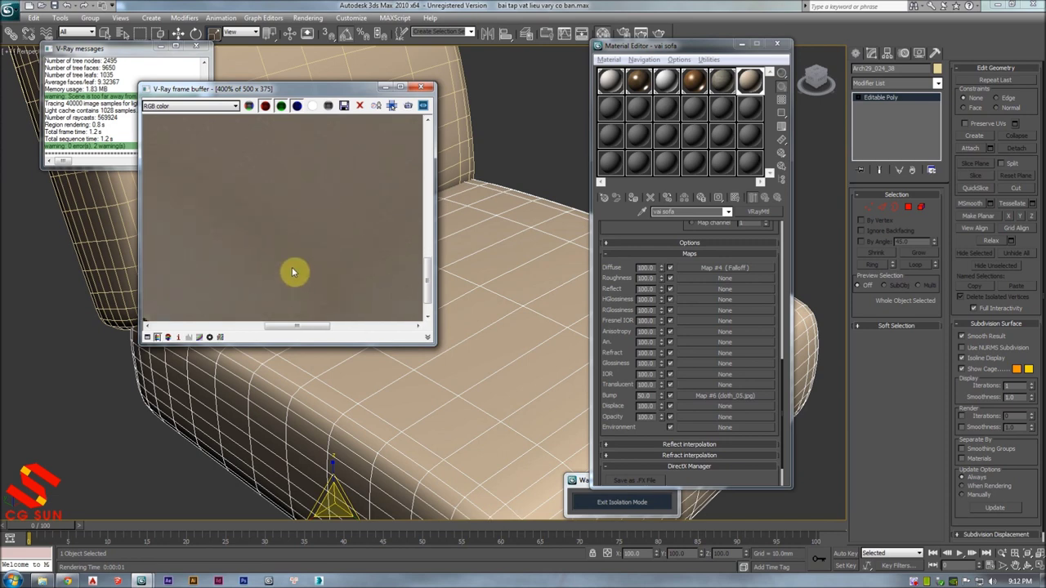
pyautogui.doubleClick(646, 395)
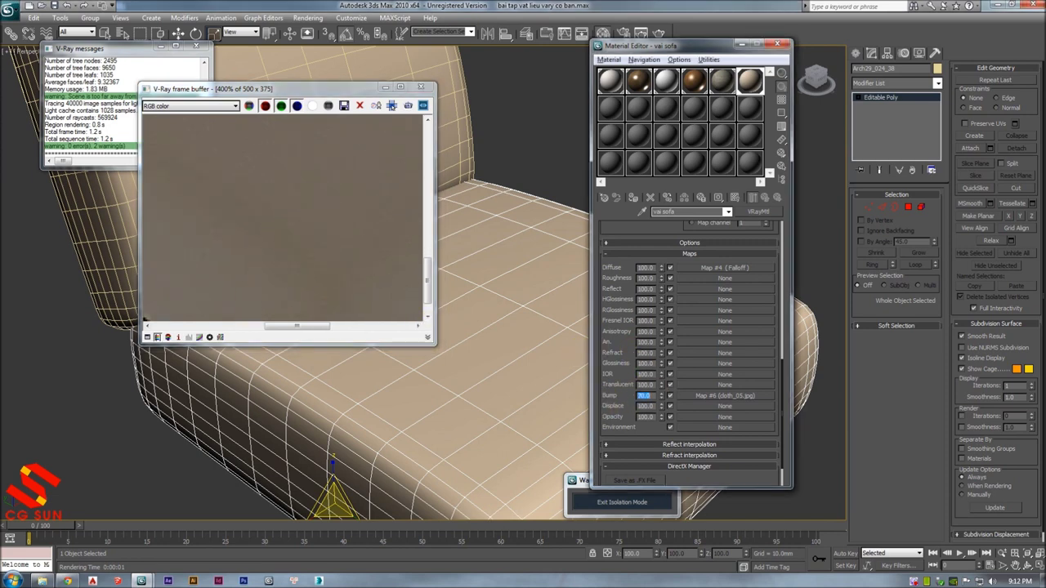
pyautogui.click(660, 34)
pyautogui.scroll(-1, 276, 209)
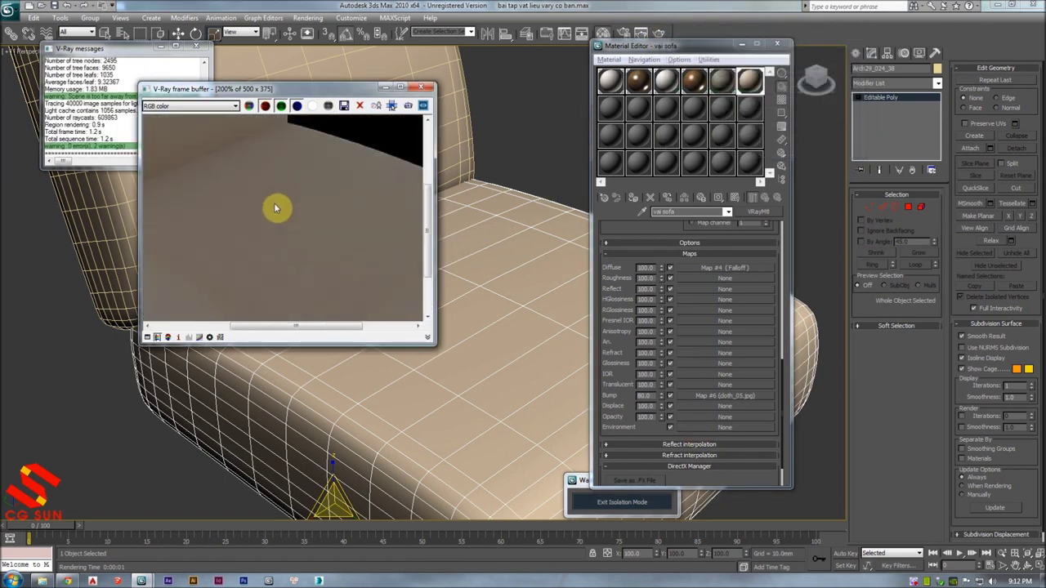
pyautogui.moveTo(275, 209); pyautogui.dragTo(299, 129, button='middle')
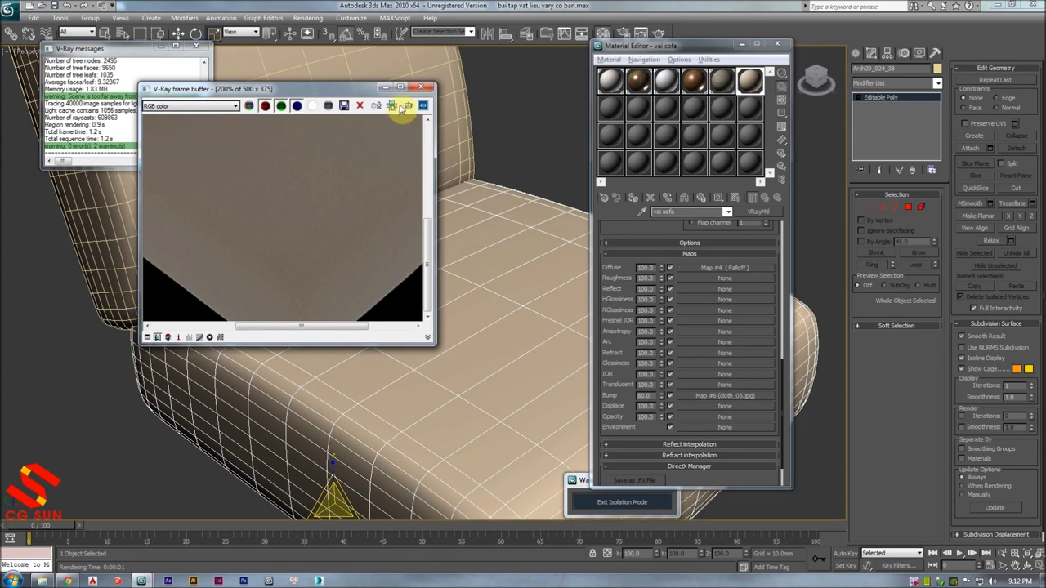
pyautogui.click(420, 87)
pyautogui.scroll(-3, 455, 180)
pyautogui.scroll(-2, 482, 168)
pyautogui.click(486, 170)
pyautogui.scroll(-2, 495, 174)
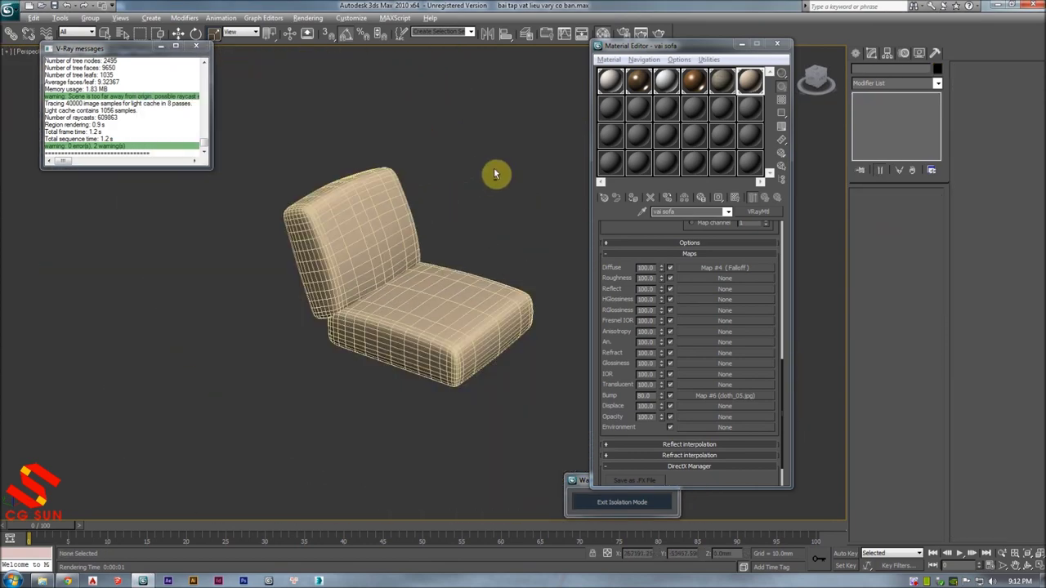
# - Exit isolation mode, switch to Top view, and close the Material Editor
pyautogui.keyDown('alt'); pyautogui.moveTo(493, 178); pyautogui.dragTo(485, 147, button='middle'); pyautogui.keyUp('alt')
pyautogui.moveTo(421, 112); pyautogui.dragTo(275, 425)
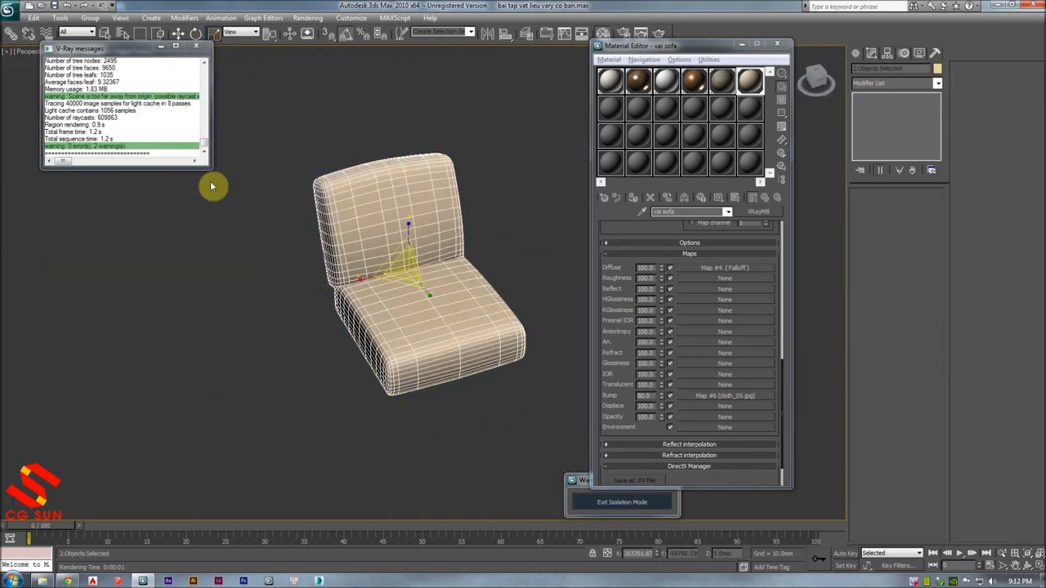
pyautogui.click(87, 18)
pyautogui.click(334, 88)
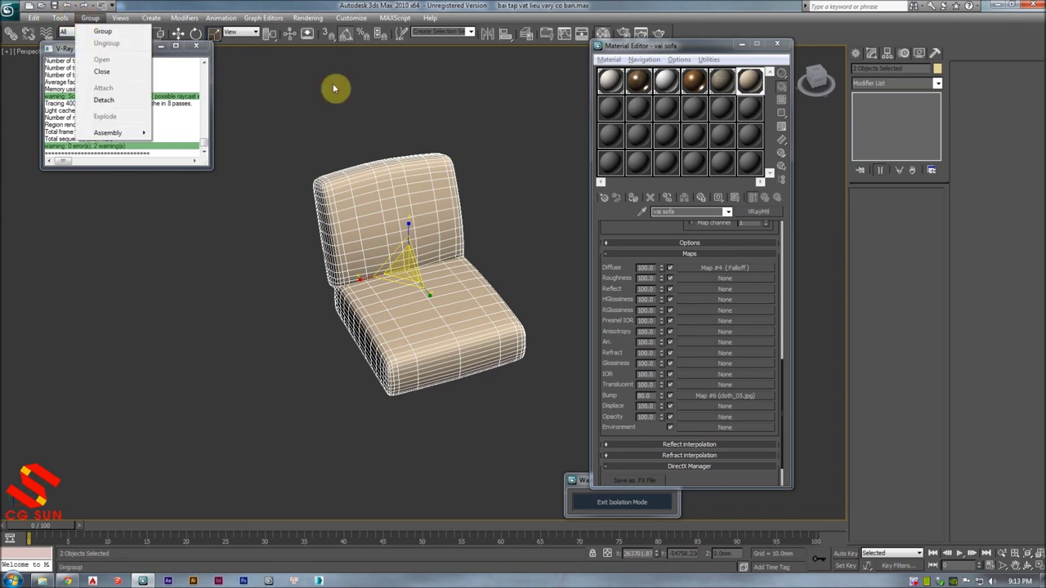
pyautogui.click(612, 482)
pyautogui.click(622, 501)
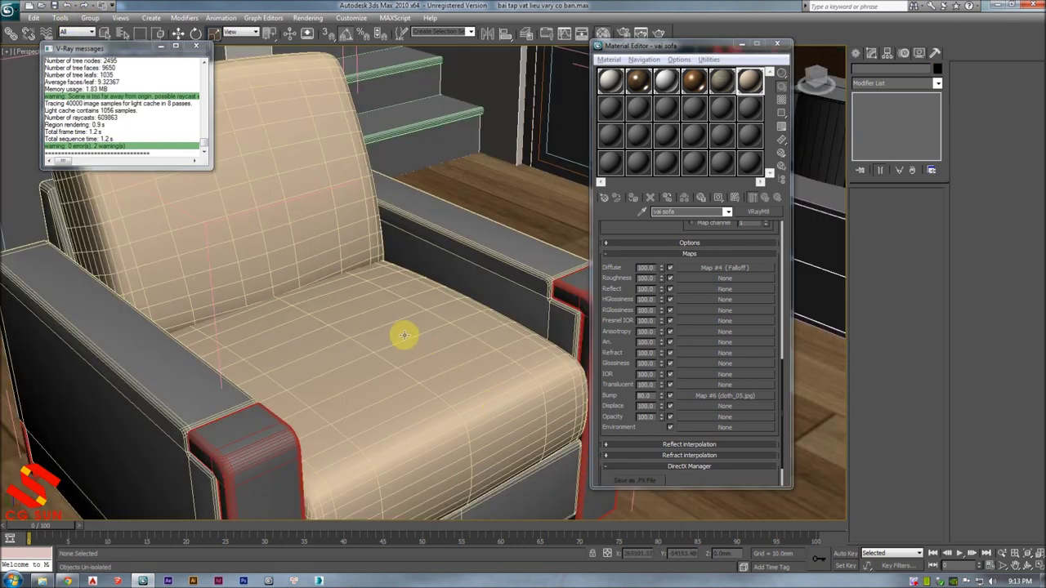
pyautogui.moveTo(357, 344)
pyautogui.mouseDown(button='middle')
pyautogui.moveTo(416, 359)
pyautogui.moveTo(468, 278)
pyautogui.mouseUp(button='middle')
pyautogui.press('t')
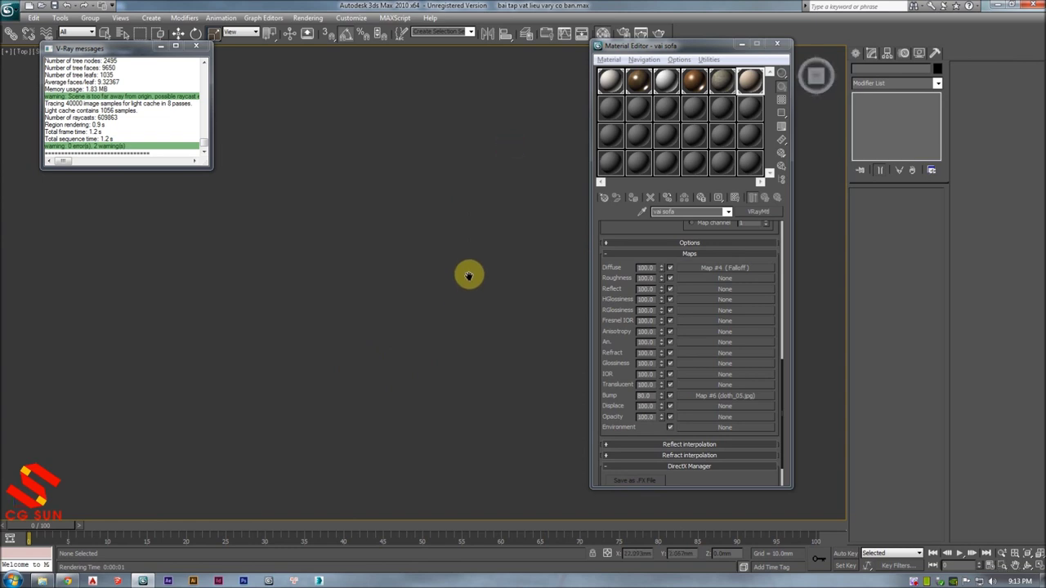
pyautogui.click(776, 44)
# - Locate the armchairs in the floor plan and orbit into a close view of the armchairs and coffee table
pyautogui.moveTo(805, 286)
pyautogui.mouseDown(button='middle')
pyautogui.moveTo(678, 246)
pyautogui.moveTo(269, 221)
pyautogui.mouseUp(button='middle')
pyautogui.scroll(3, 662, 270)
pyautogui.scroll(2, 665, 270)
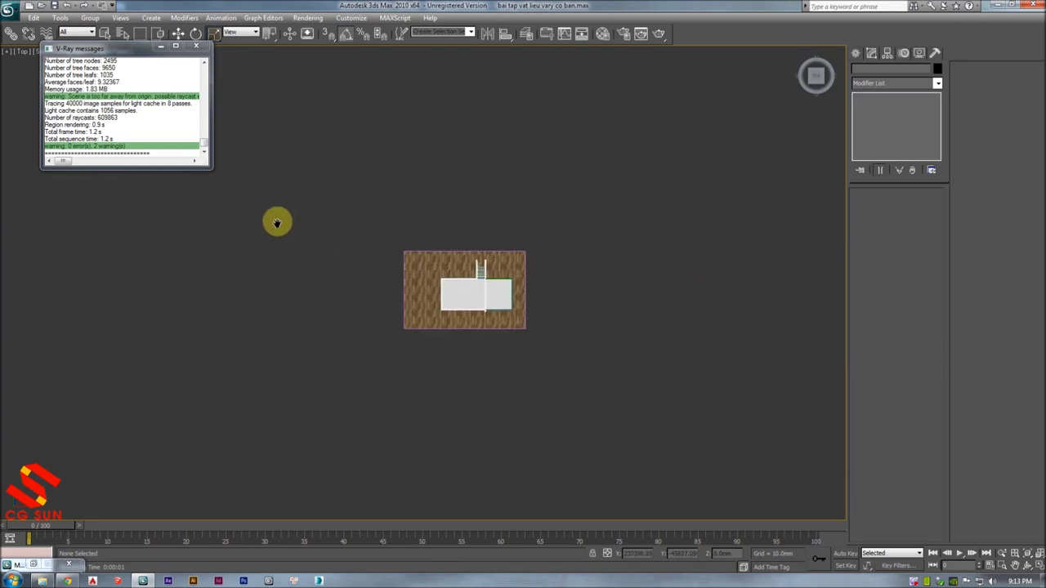
pyautogui.scroll(3, 488, 274)
pyautogui.scroll(3, 501, 272)
pyautogui.moveTo(548, 285); pyautogui.dragTo(670, 303, button='middle')
pyautogui.scroll(-1, 506, 294)
pyautogui.click(482, 277)
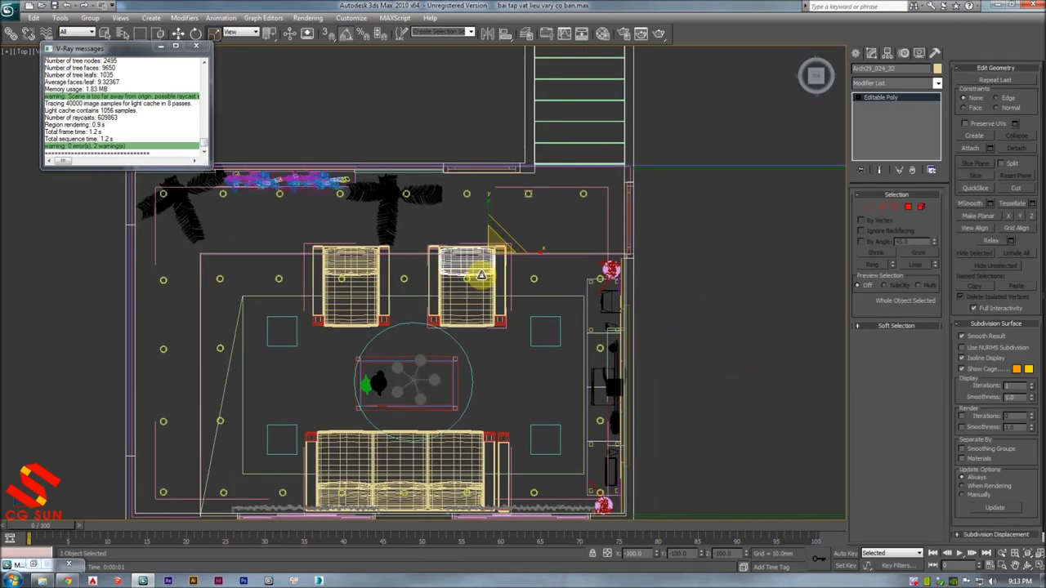
pyautogui.keyDown('alt'); pyautogui.moveTo(483, 276); pyautogui.dragTo(458, 261, button='middle'); pyautogui.keyUp('alt')
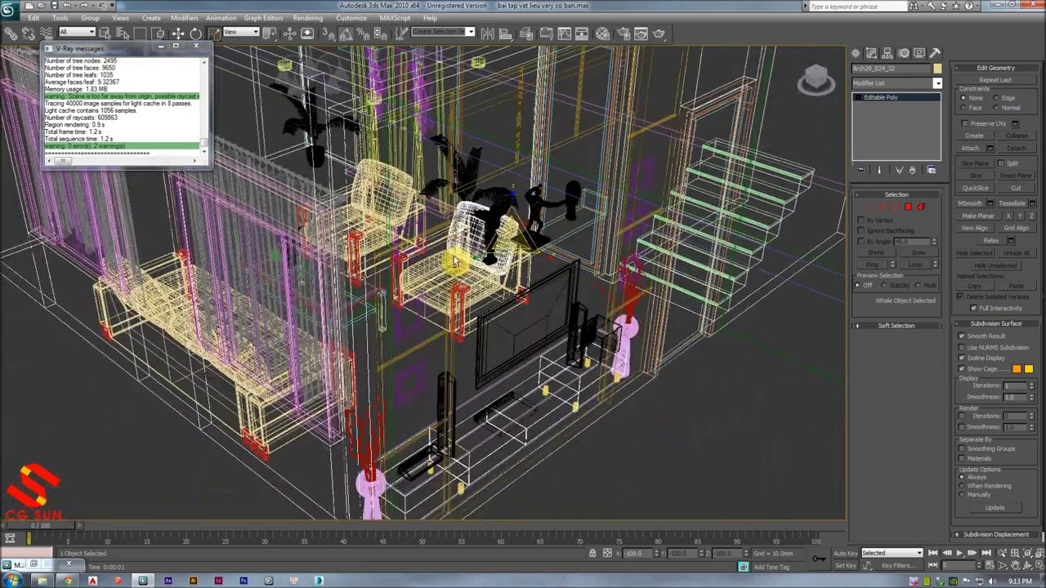
pyautogui.scroll(5, 482, 266)
pyautogui.moveTo(485, 273)
pyautogui.keyDown('alt'); pyautogui.mouseDown(button='middle')
pyautogui.moveTo(570, 275)
pyautogui.moveTo(567, 207)
pyautogui.moveTo(560, 227)
pyautogui.mouseUp(button='middle'); pyautogui.keyUp('alt')
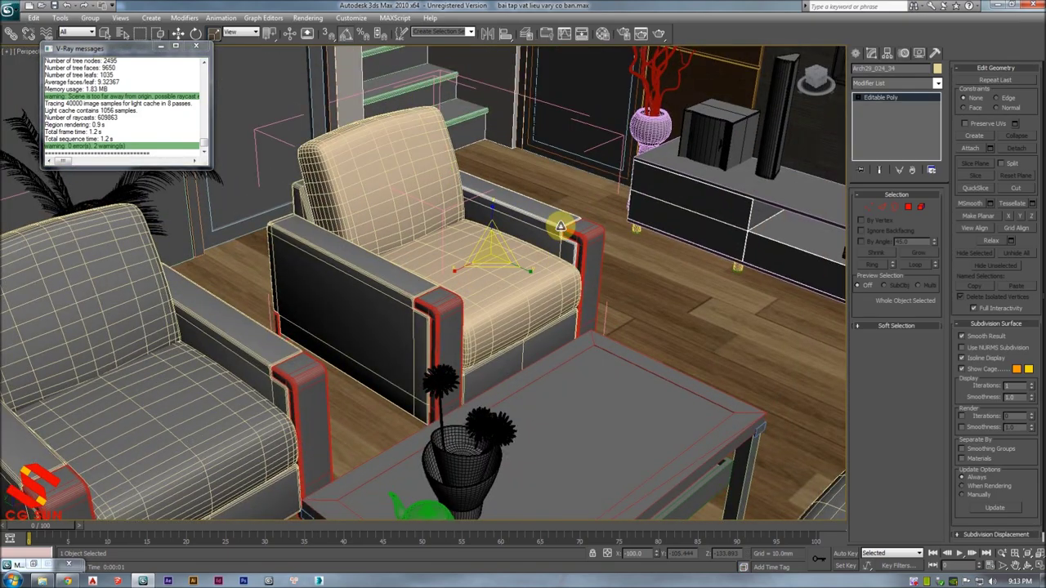
pyautogui.keyDown('ctrl'); pyautogui.click(428, 309); pyautogui.keyUp('ctrl')
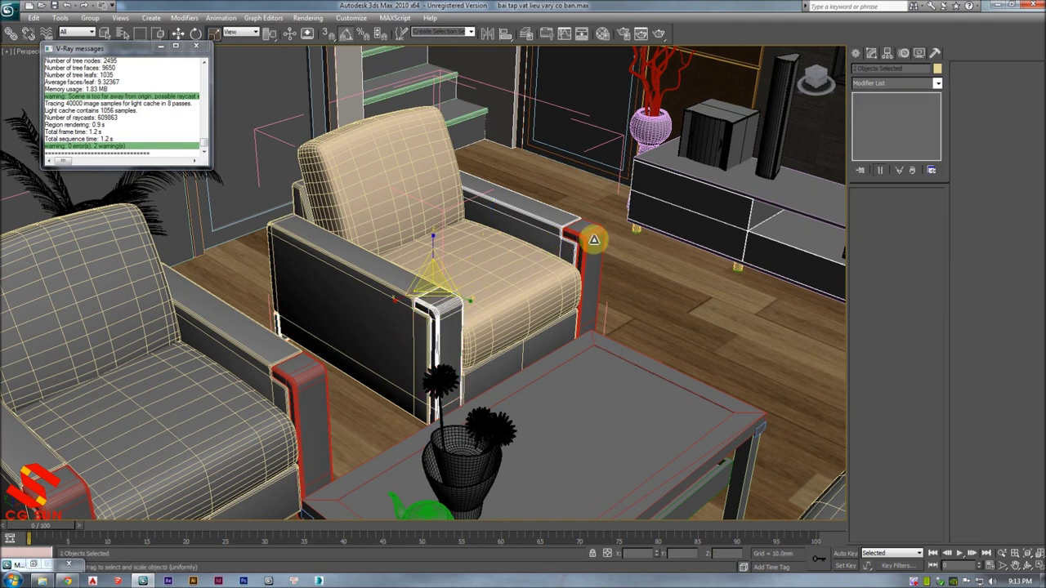
# - Isolate the armrest pieces, apply the brown fabric material to the armrest panels, then exit isolation
pyautogui.keyDown('ctrl'); pyautogui.click(594, 239); pyautogui.keyUp('ctrl')
pyautogui.keyDown('ctrl'); pyautogui.click(377, 283); pyautogui.keyUp('ctrl')
pyautogui.hotkey('alt', 'q')
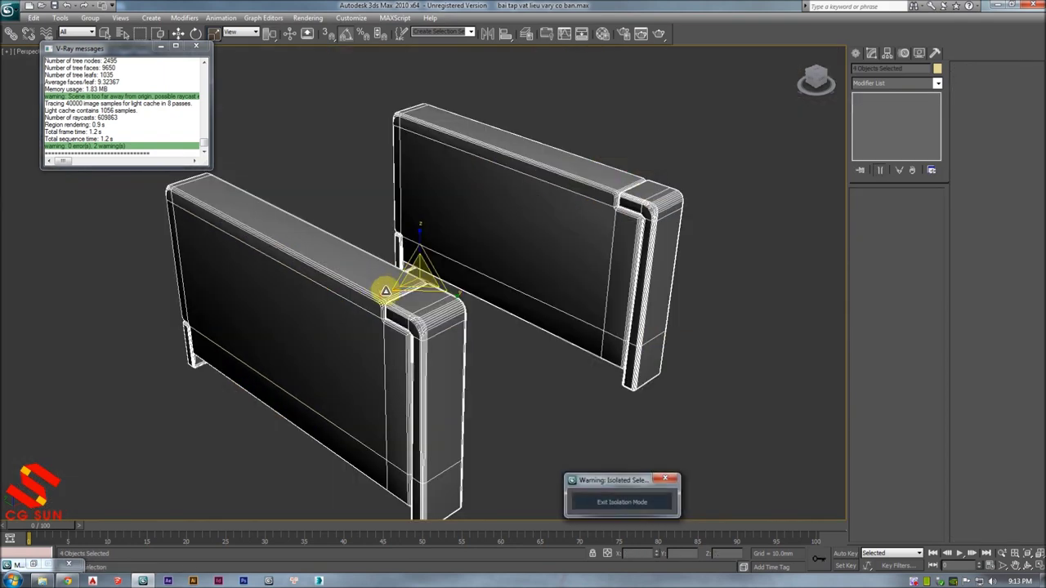
pyautogui.click(513, 328)
pyautogui.click(548, 227)
pyautogui.keyDown('ctrl'); pyautogui.click(322, 266); pyautogui.keyUp('ctrl')
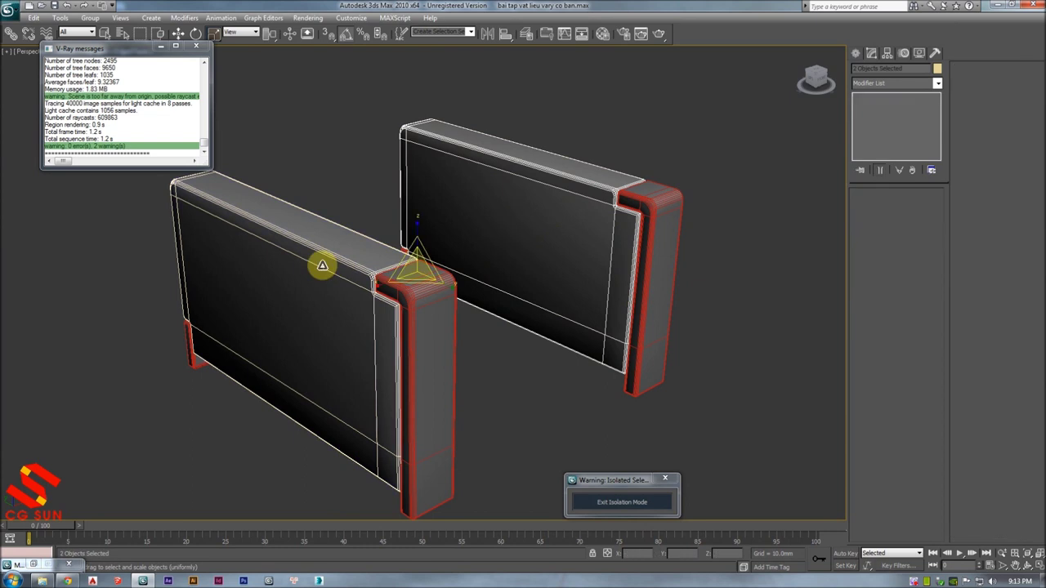
pyautogui.press('m')
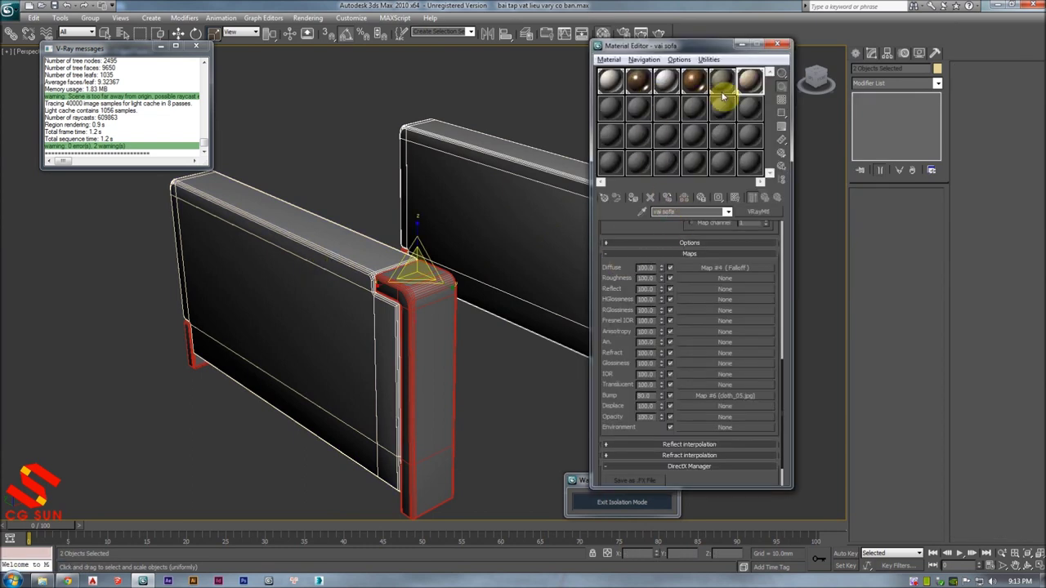
pyautogui.click(634, 197)
pyautogui.moveTo(483, 292)
pyautogui.keyDown('alt'); pyautogui.mouseDown(button='middle')
pyautogui.moveTo(455, 284)
pyautogui.moveTo(648, 538)
pyautogui.mouseUp(button='middle'); pyautogui.keyUp('alt')
pyautogui.click(621, 507)
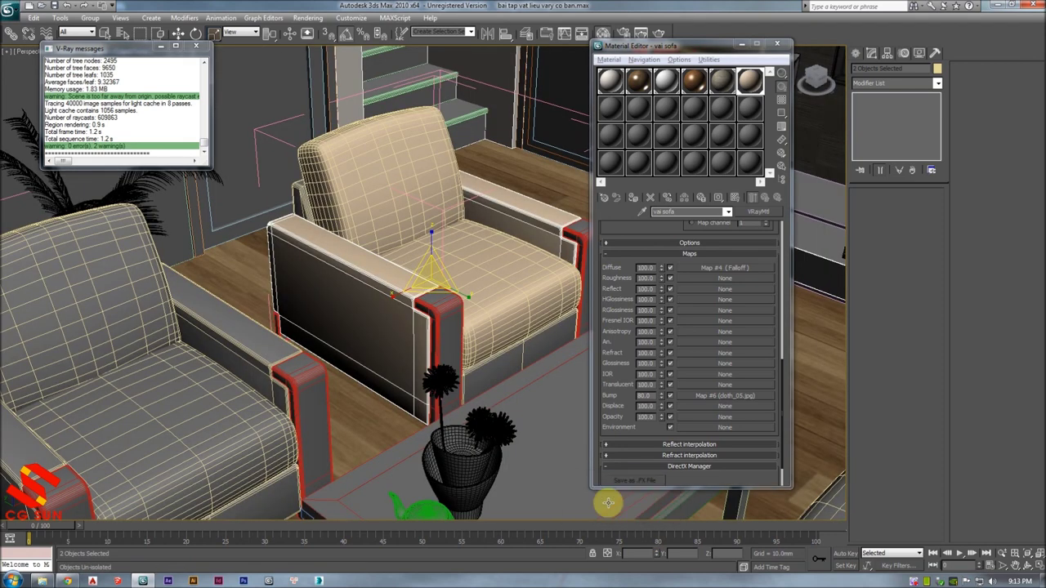
# - Select both wooden armrests and assign them the 'go noi that' wood material
pyautogui.scroll(5, 486, 353)
pyautogui.scroll(3, 486, 353)
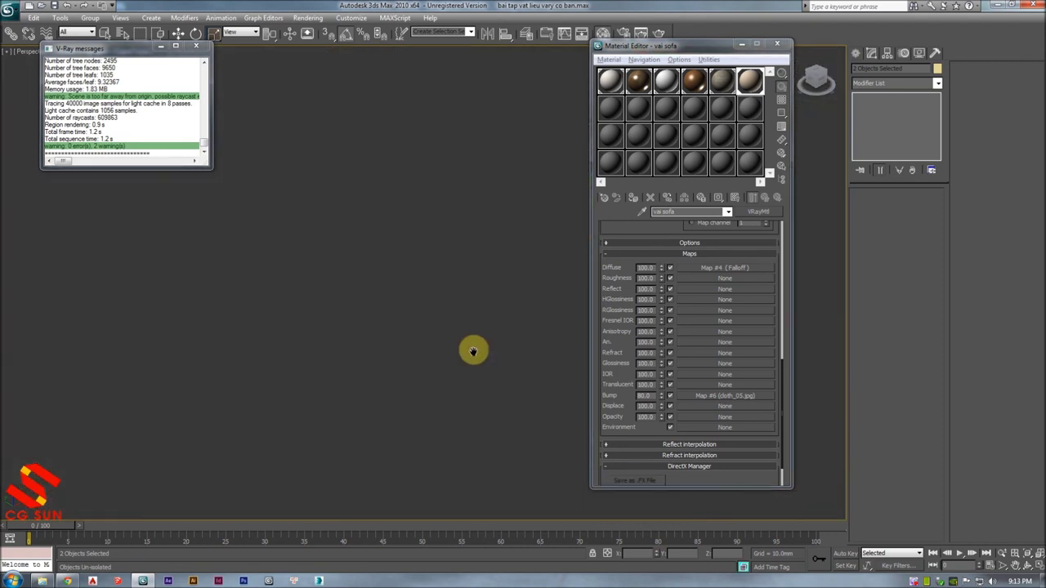
pyautogui.scroll(-8, 474, 351)
pyautogui.click(507, 372)
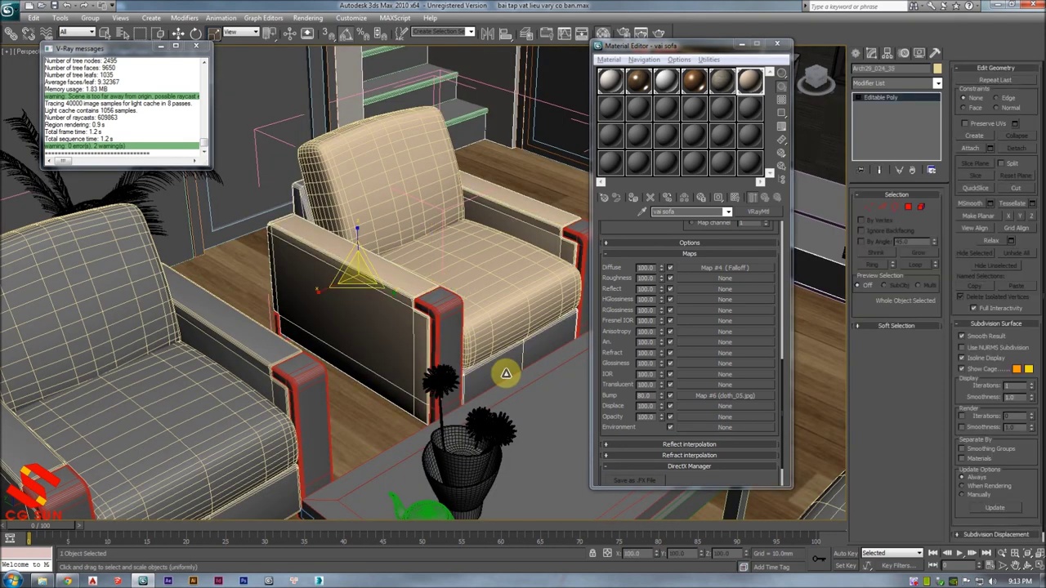
pyautogui.click(637, 200)
pyautogui.click(450, 304)
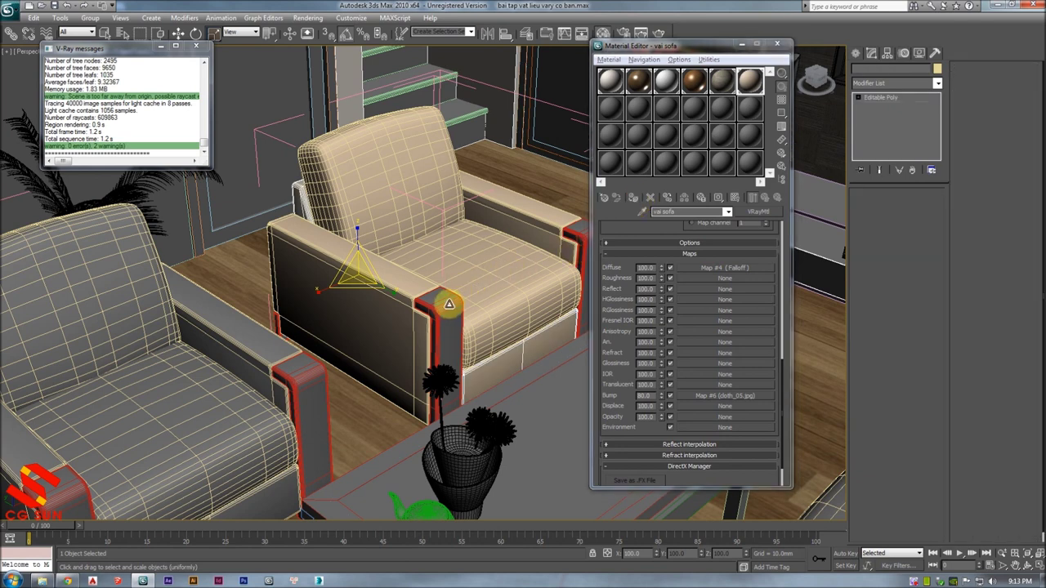
pyautogui.keyDown('ctrl'); pyautogui.click(571, 233); pyautogui.keyUp('ctrl')
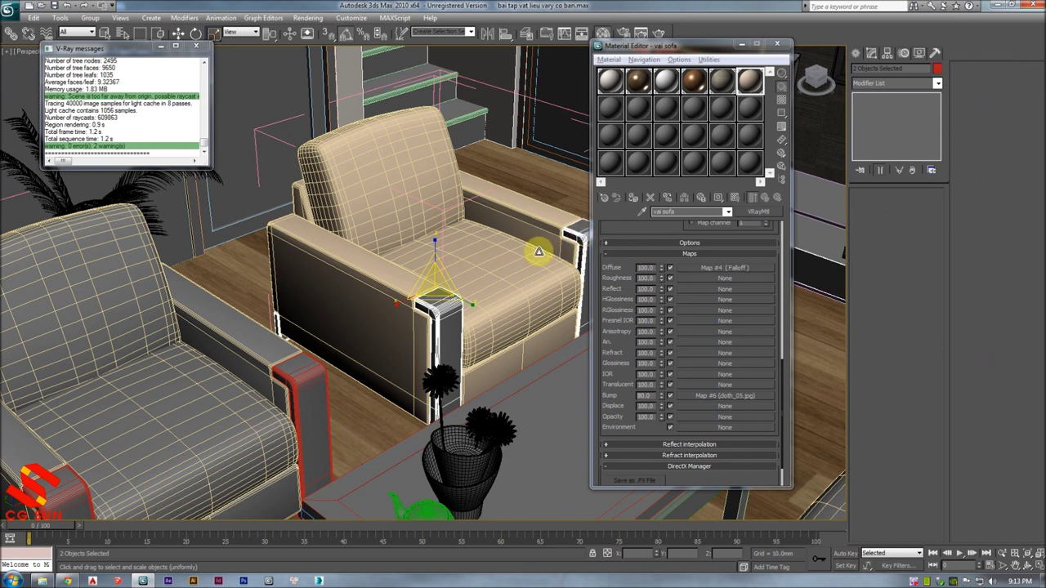
pyautogui.moveTo(668, 46); pyautogui.dragTo(770, 42)
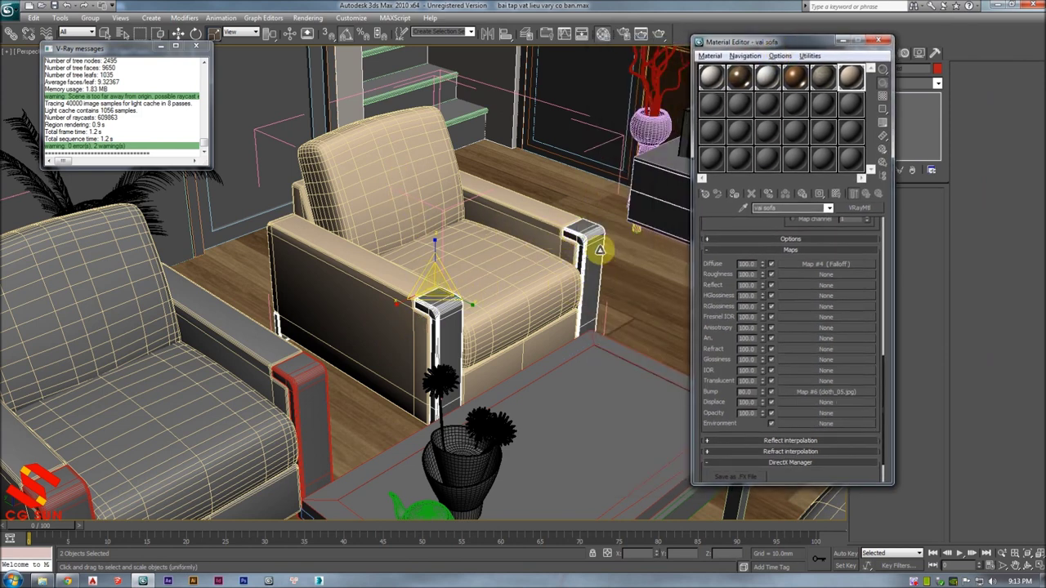
pyautogui.click(797, 78)
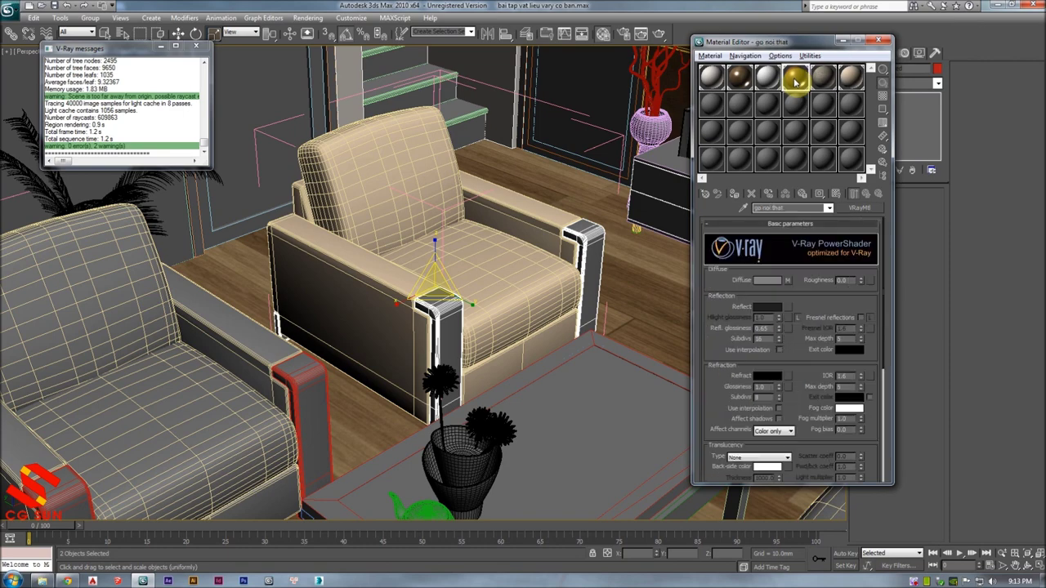
pyautogui.click(736, 194)
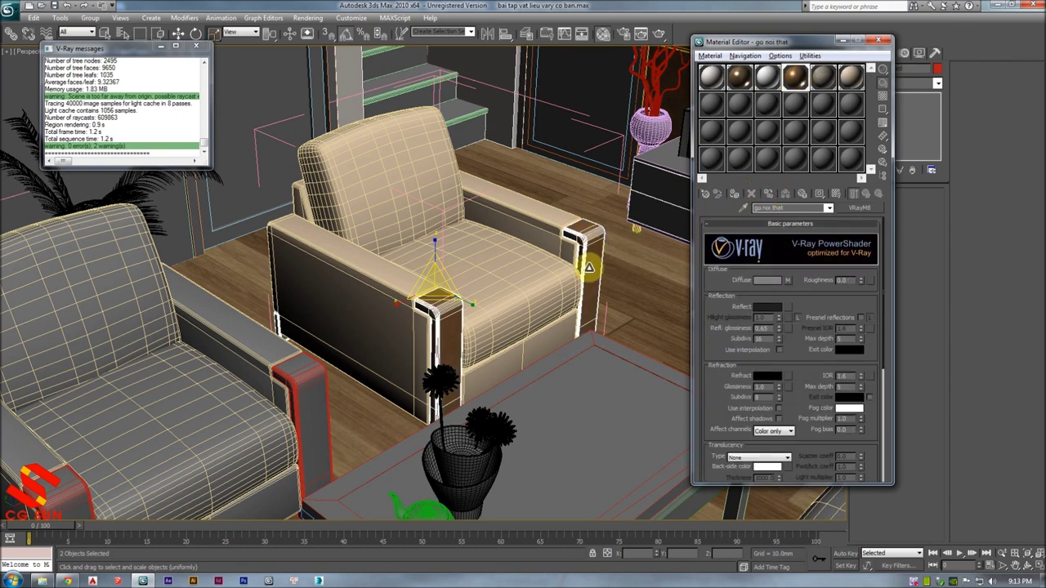
# - View the armchair from a low front angle without edges and close the Material Editor
pyautogui.scroll(3, 582, 268)
pyautogui.moveTo(465, 302)
pyautogui.keyDown('alt'); pyautogui.mouseDown(button='middle')
pyautogui.moveTo(465, 292)
pyautogui.moveTo(431, 296)
pyautogui.moveTo(420, 280)
pyautogui.moveTo(444, 295)
pyautogui.moveTo(457, 282)
pyautogui.mouseUp(button='middle'); pyautogui.keyUp('alt')
pyautogui.press('F4')
pyautogui.click(878, 40)
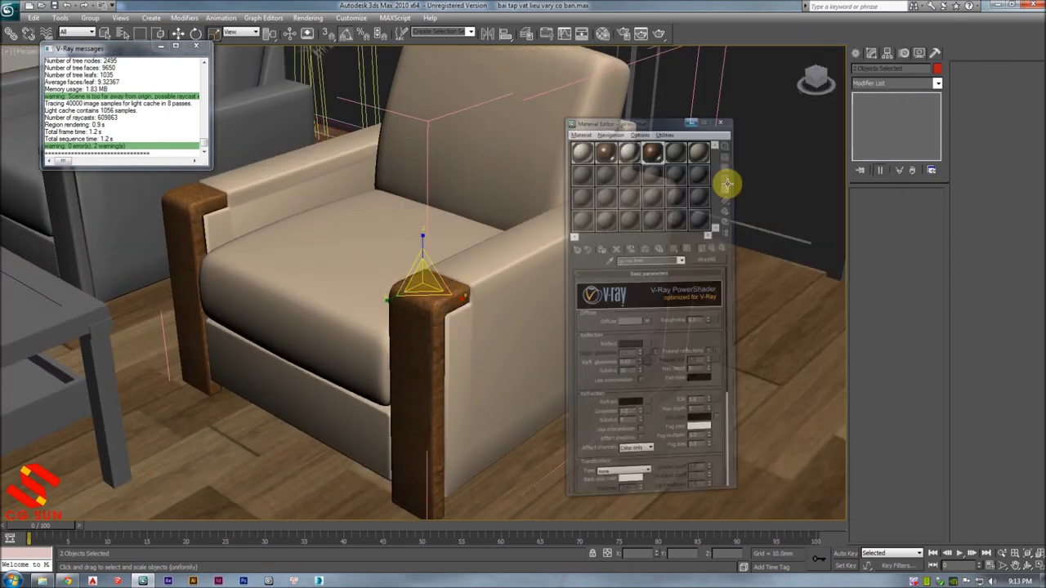
pyautogui.click(423, 362)
# - Add a Box-projection UVW Map modifier to the armrest, with length and width 500 mm
pyautogui.press('F3')
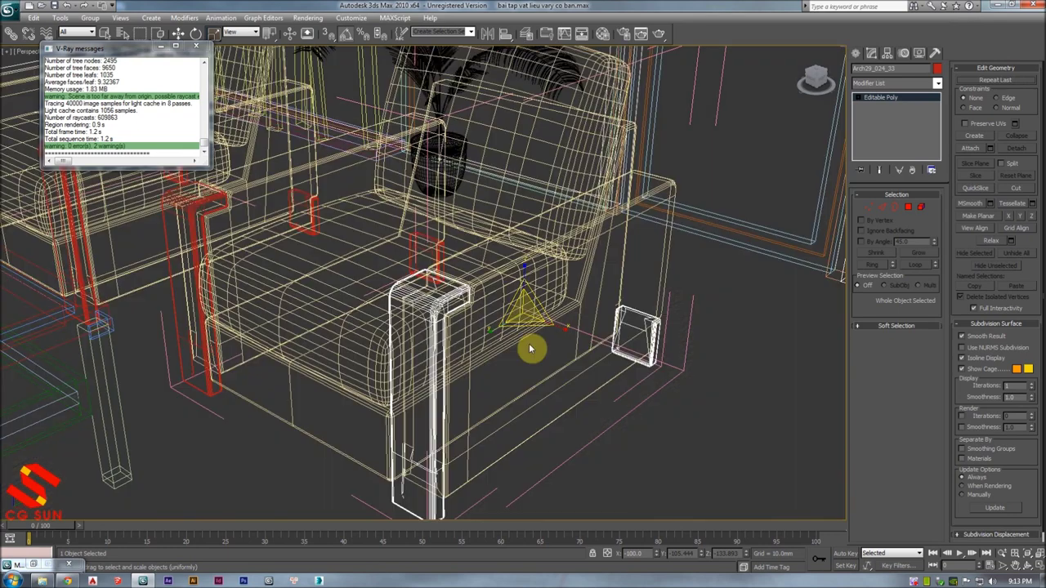
pyautogui.press('F3')
pyautogui.click(913, 85)
pyautogui.scroll(-10, 913, 88)
pyautogui.click(883, 462)
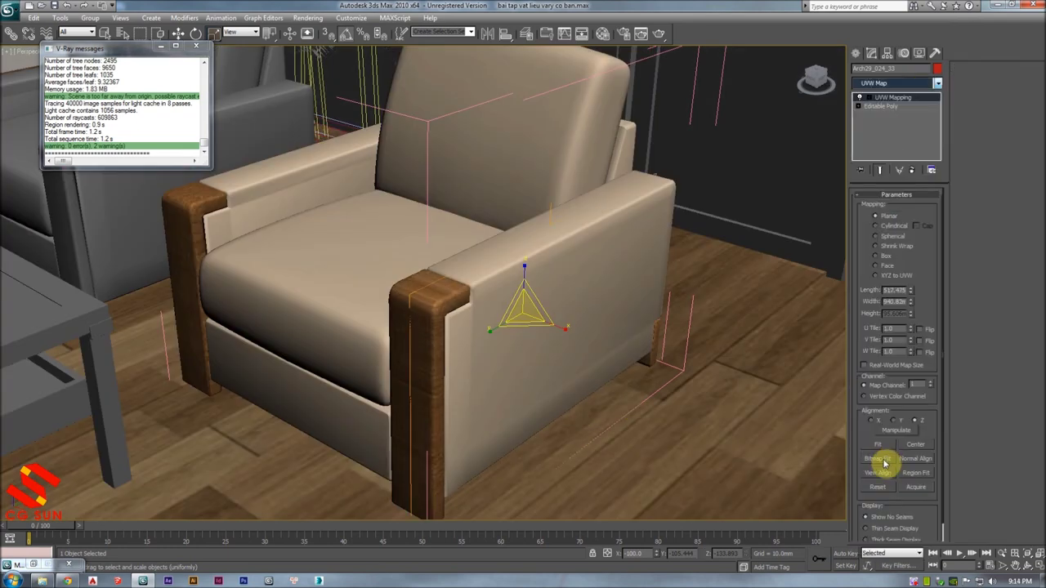
pyautogui.click(883, 256)
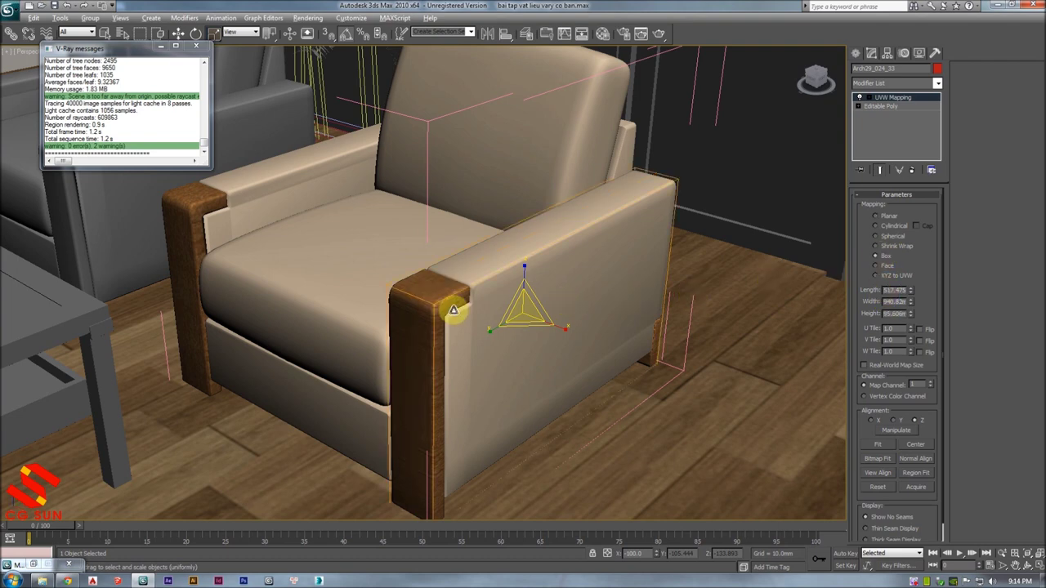
pyautogui.scroll(3, 454, 309)
pyautogui.scroll(3, 450, 286)
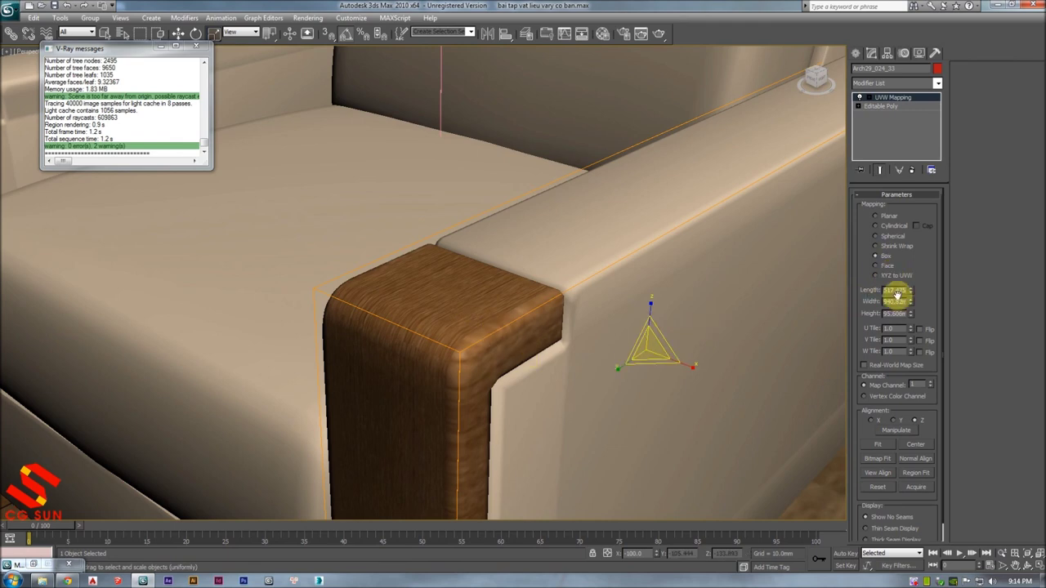
pyautogui.write('500')
pyautogui.press('Tab')
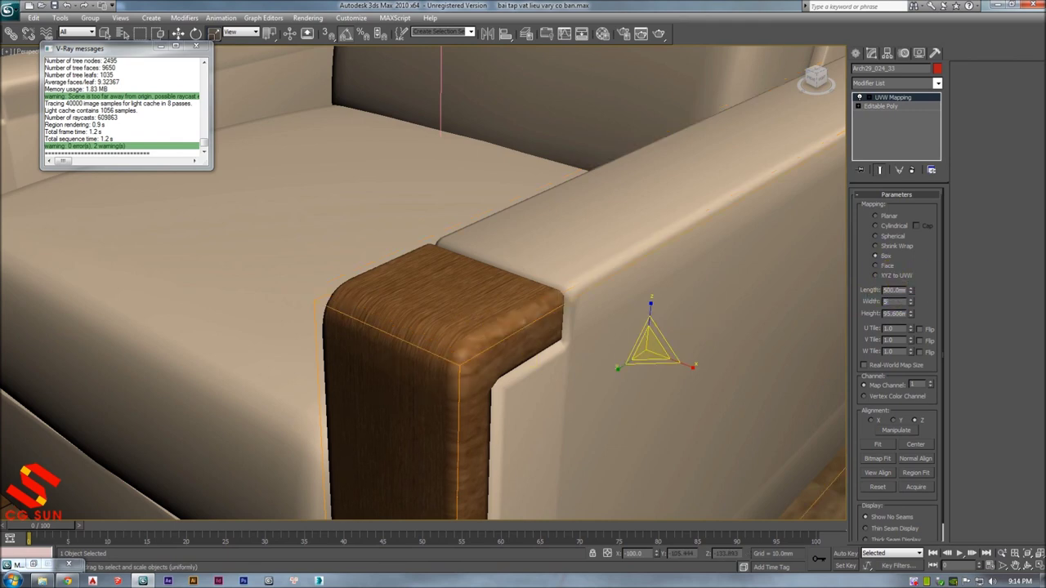
pyautogui.press('Tab')
# - Rotate the box mapping gizmo around the wooden armrest
pyautogui.moveTo(612, 275)
pyautogui.keyDown('alt'); pyautogui.mouseDown(button='middle')
pyautogui.moveTo(577, 194)
pyautogui.moveTo(397, 227)
pyautogui.moveTo(396, 236)
pyautogui.mouseUp(button='middle'); pyautogui.keyUp('alt')
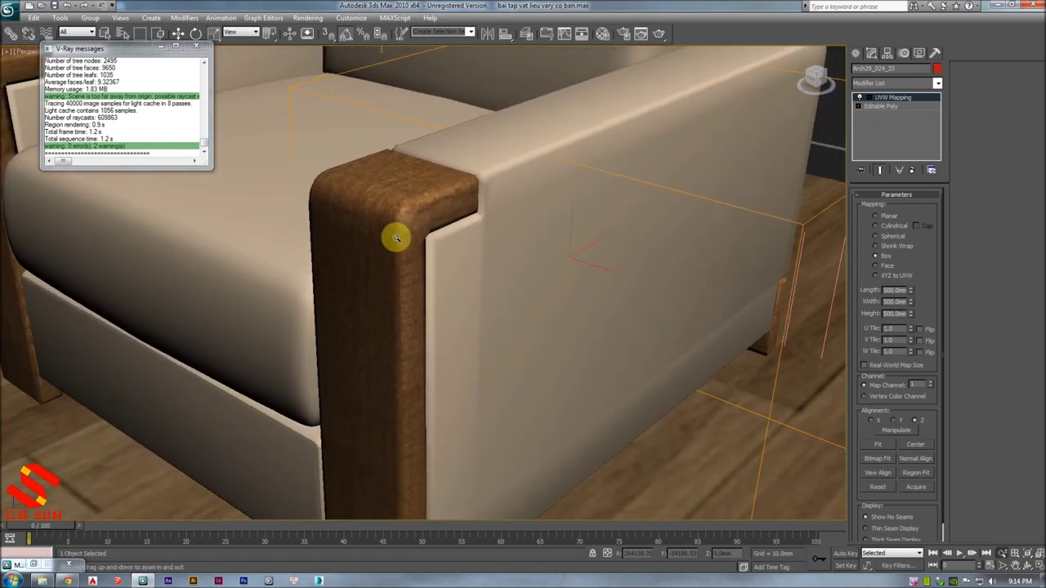
pyautogui.scroll(-3, 395, 229)
pyautogui.scroll(-3, 397, 225)
pyautogui.press('r')
pyautogui.scroll(-2, 422, 225)
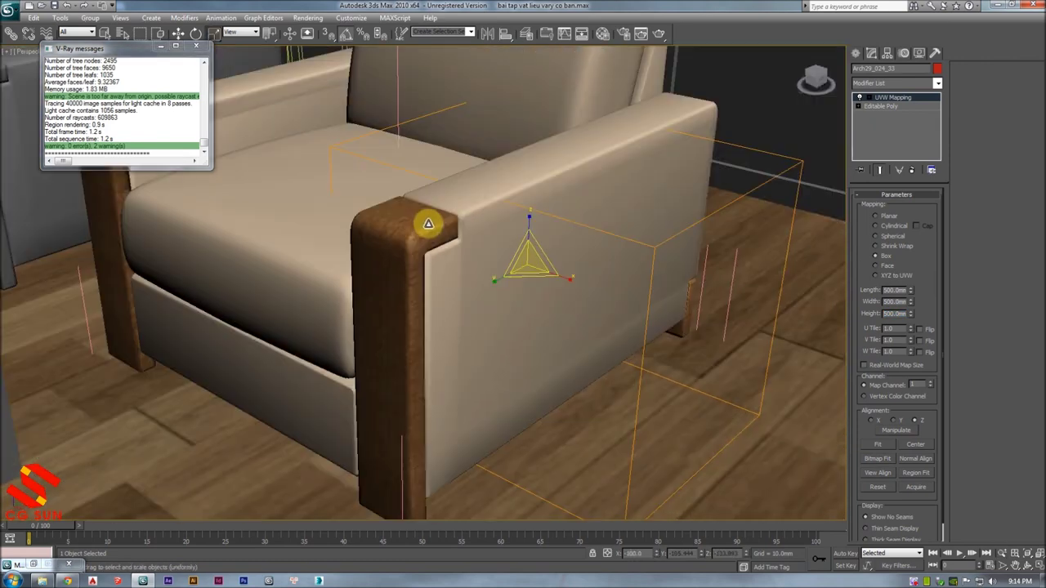
pyautogui.keyDown('alt'); pyautogui.moveTo(430, 231); pyautogui.dragTo(426, 228, button='middle'); pyautogui.keyUp('alt')
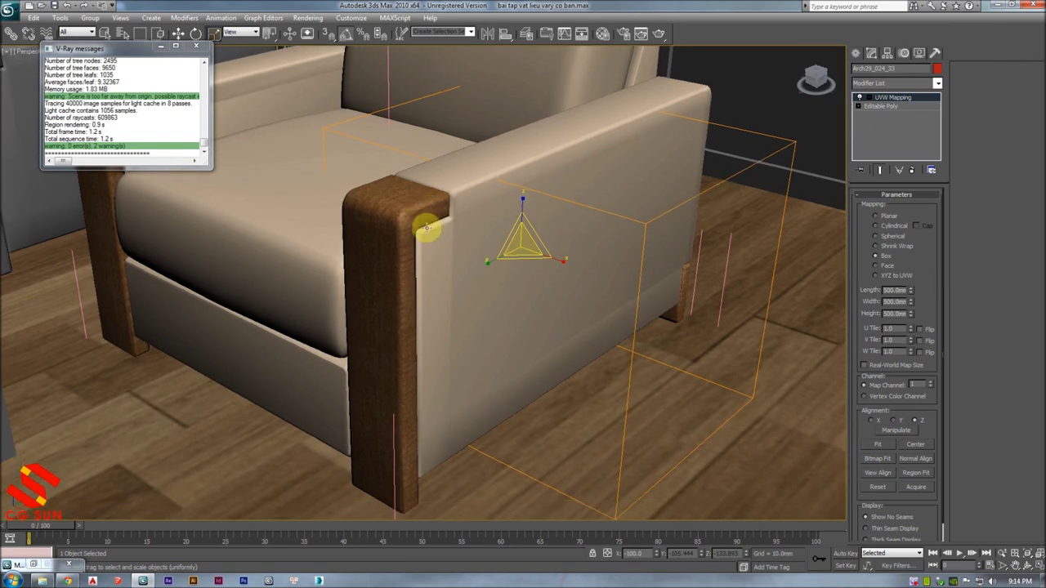
pyautogui.press('e')
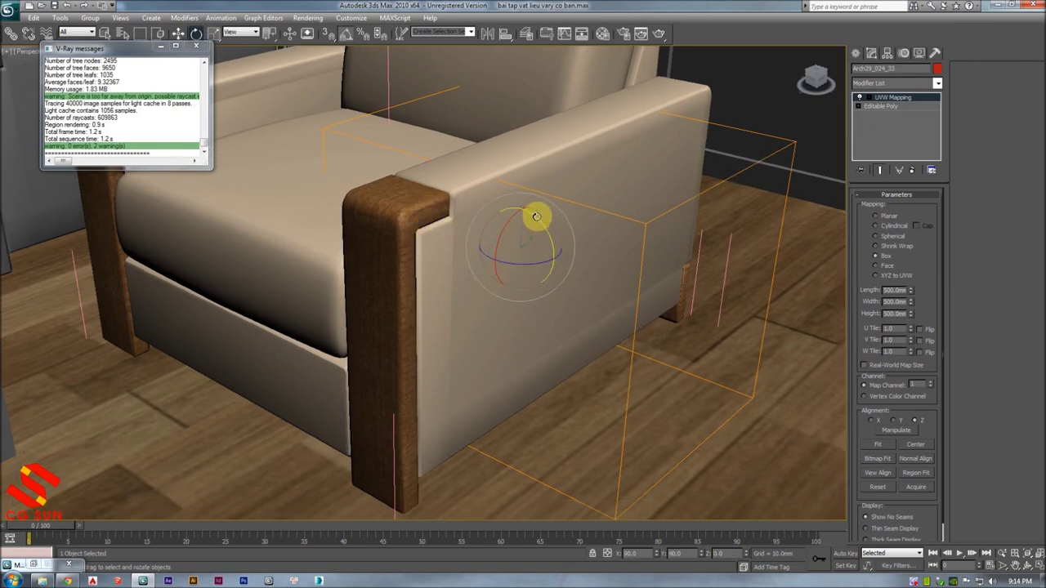
pyautogui.moveTo(535, 244)
pyautogui.mouseDown()
pyautogui.moveTo(526, 264)
pyautogui.moveTo(533, 303)
pyautogui.mouseUp()
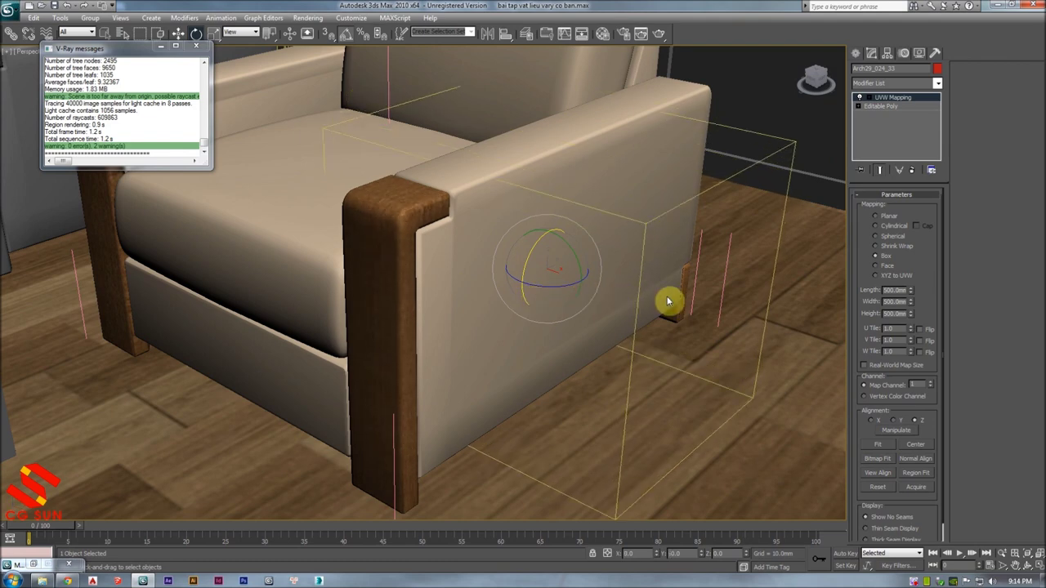
# - Set the mapping length, width and height to 300 mm
pyautogui.moveTo(913, 301); pyautogui.dragTo(914, 308)
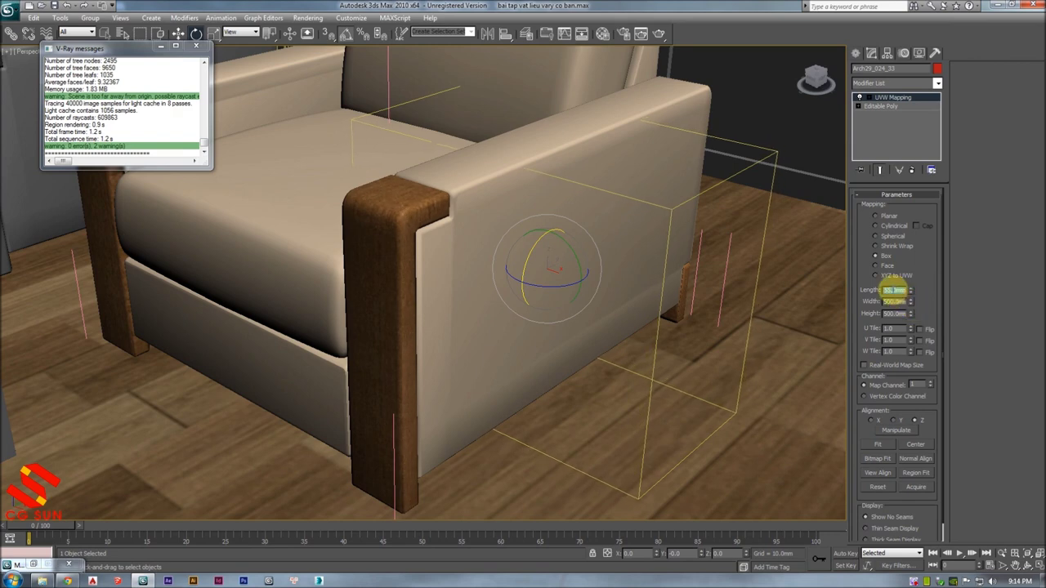
pyautogui.write('30')
pyautogui.press('Tab')
pyautogui.write('300')
pyautogui.press('Tab')
pyautogui.write('300')
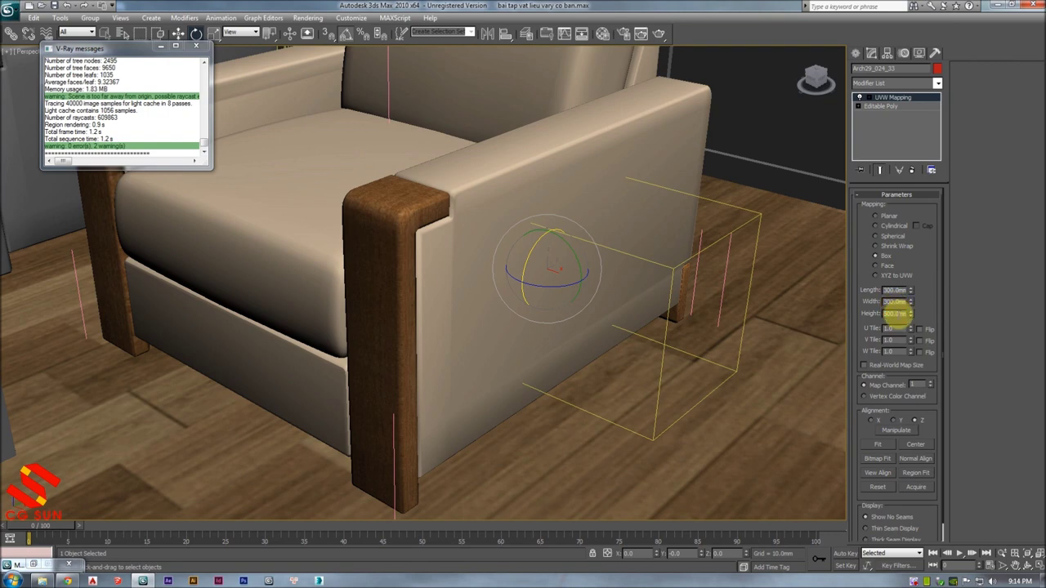
pyautogui.press('Return')
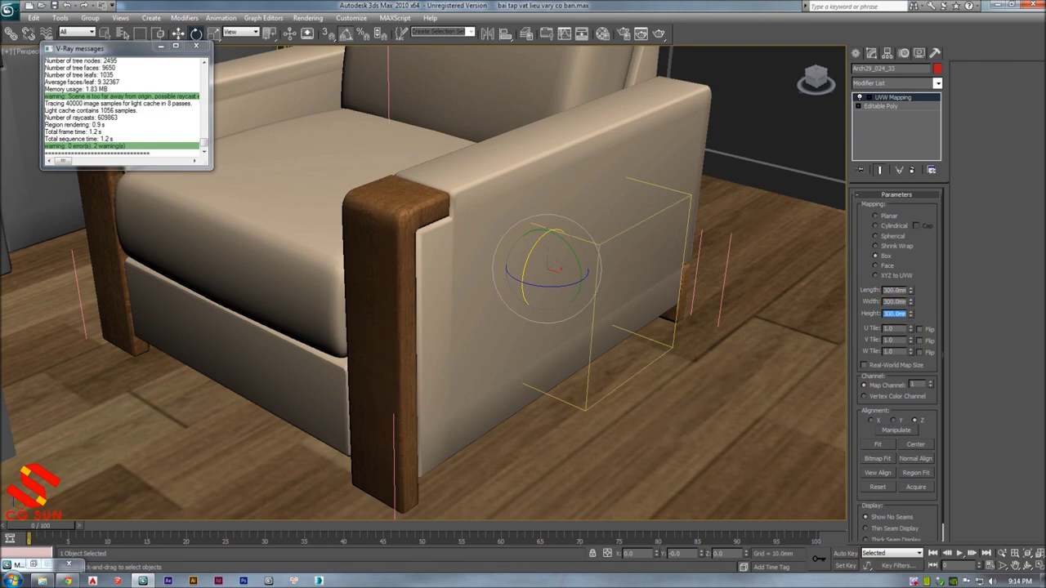
# - Adjust the mapping width to 576 mm to fit the armrest
pyautogui.keyDown('alt'); pyautogui.moveTo(562, 320); pyautogui.dragTo(752, 349, button='middle'); pyautogui.keyUp('alt')
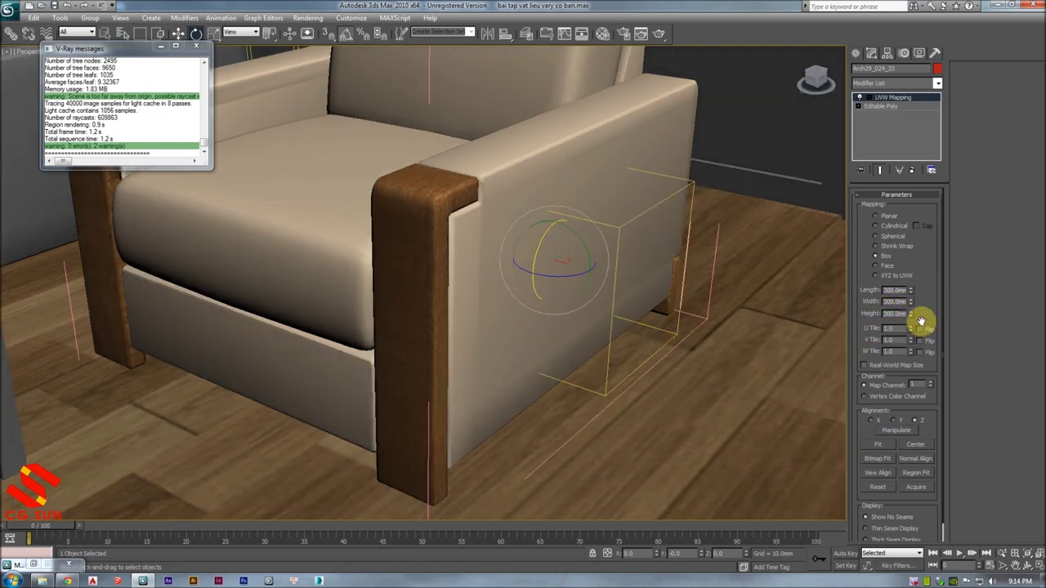
pyautogui.moveTo(912, 304)
pyautogui.mouseDown()
pyautogui.moveTo(906, 241)
pyautogui.moveTo(887, 259)
pyautogui.mouseUp()
pyautogui.moveTo(564, 384)
pyautogui.keyDown('alt'); pyautogui.mouseDown(button='middle')
pyautogui.moveTo(491, 345)
pyautogui.moveTo(438, 301)
pyautogui.moveTo(420, 355)
pyautogui.moveTo(635, 369)
pyautogui.mouseUp(button='middle'); pyautogui.keyUp('alt')
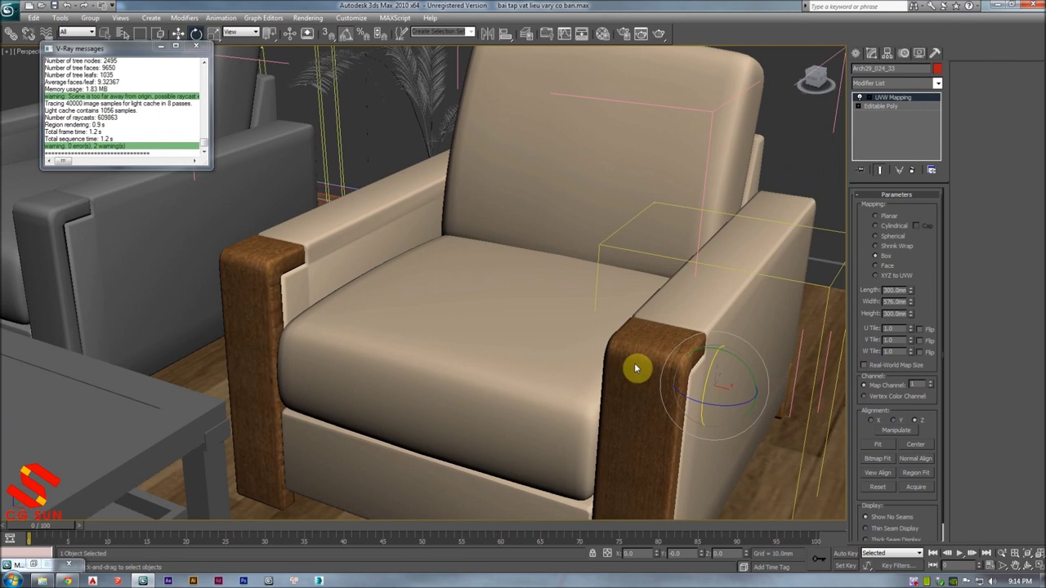
pyautogui.rightClick(904, 99)
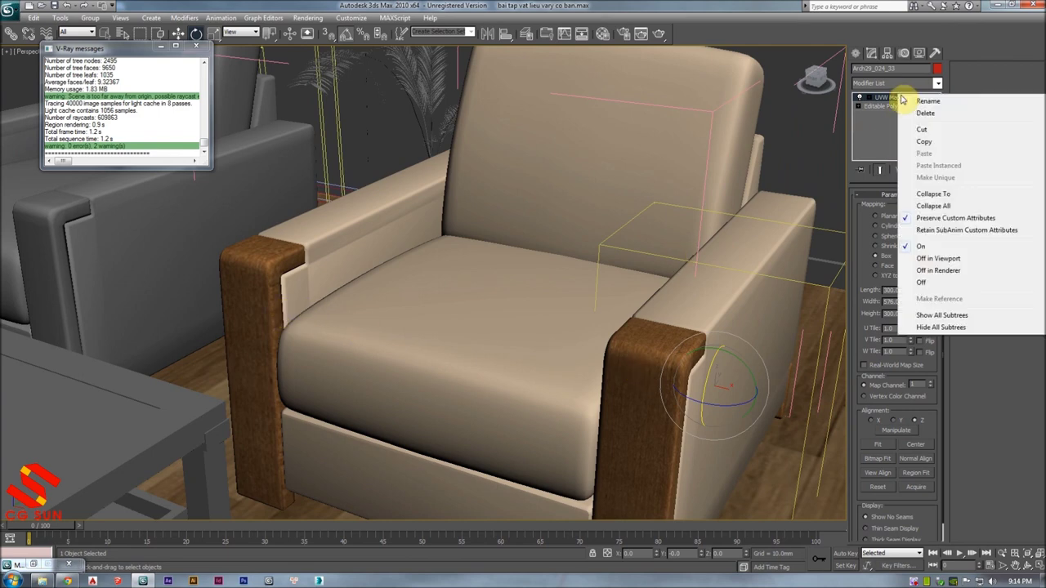
# - Copy the UVW Mapping modifier and paste it onto the other armrest
pyautogui.click(927, 143)
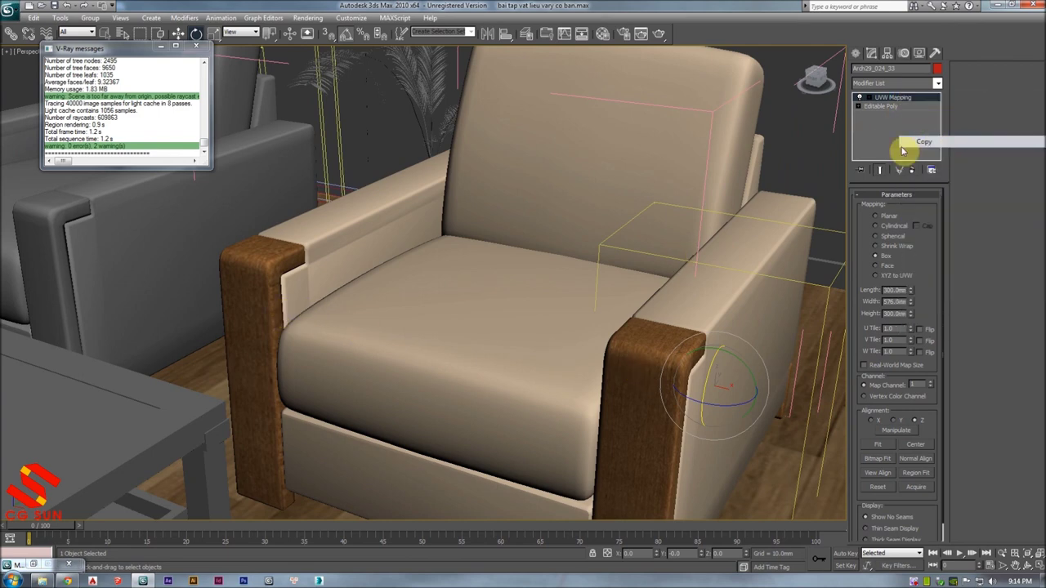
pyautogui.click(245, 267)
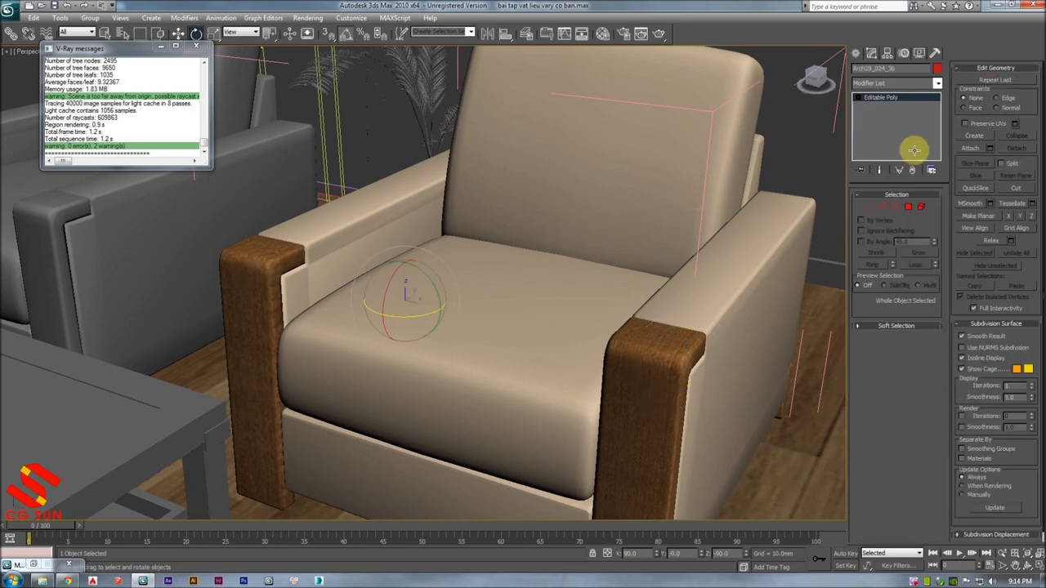
pyautogui.rightClick(924, 102)
pyautogui.click(924, 102)
# - Orbit around the chair to check the wood grain on both armrests
pyautogui.moveTo(455, 238)
pyautogui.keyDown('alt'); pyautogui.mouseDown(button='middle')
pyautogui.moveTo(292, 257)
pyautogui.moveTo(339, 217)
pyautogui.mouseUp(button='middle'); pyautogui.keyUp('alt')
pyautogui.keyDown('alt'); pyautogui.moveTo(570, 333); pyautogui.dragTo(776, 316, button='middle'); pyautogui.keyUp('alt')
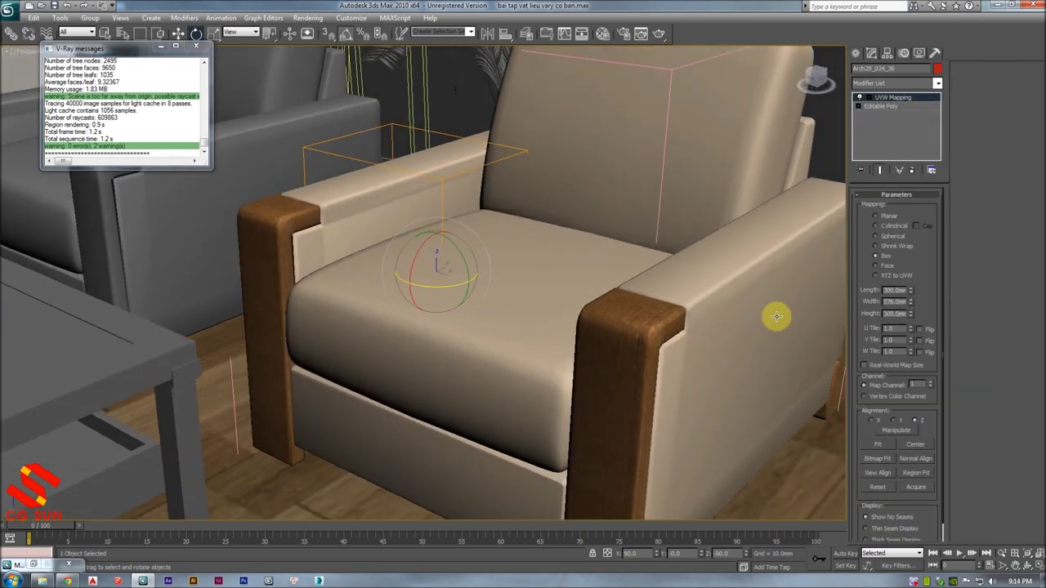
pyautogui.rightClick(903, 127)
pyautogui.click(881, 126)
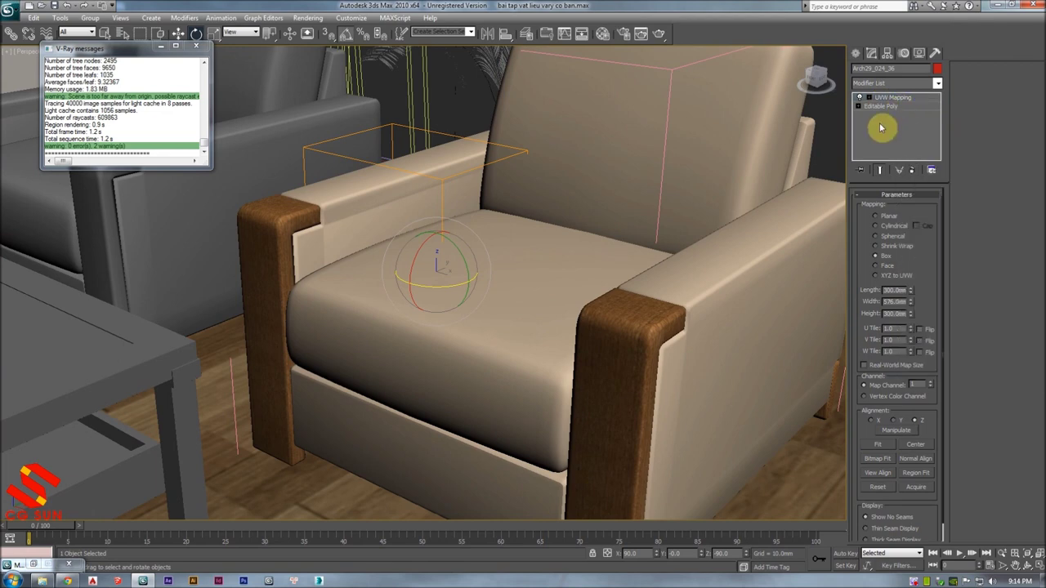
pyautogui.scroll(-1, 291, 271)
pyautogui.scroll(-1, 245, 264)
pyautogui.scroll(-3, 256, 256)
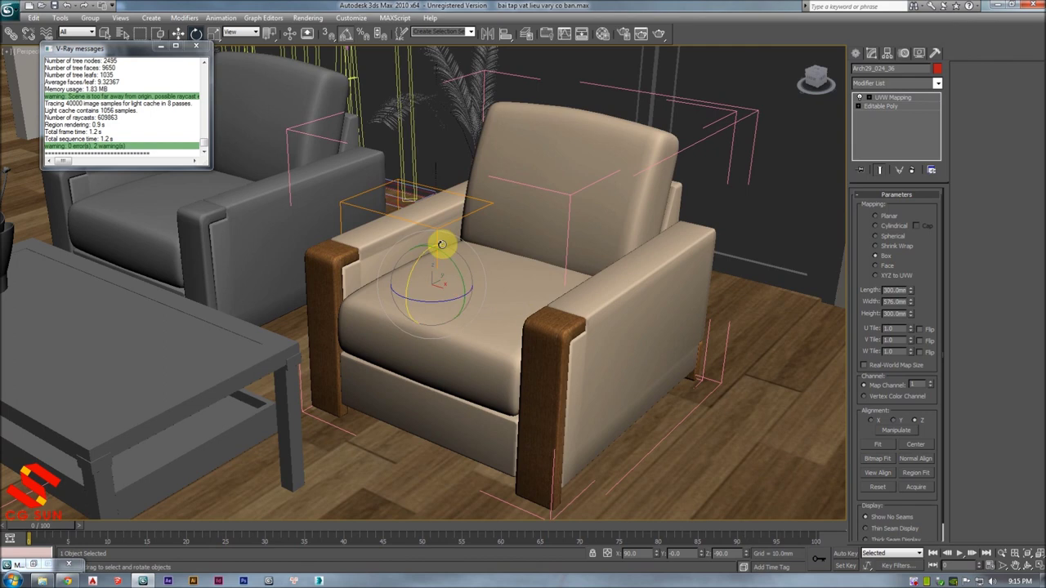
# - Close the armchair group and delete the grey armchair
pyautogui.click(90, 17)
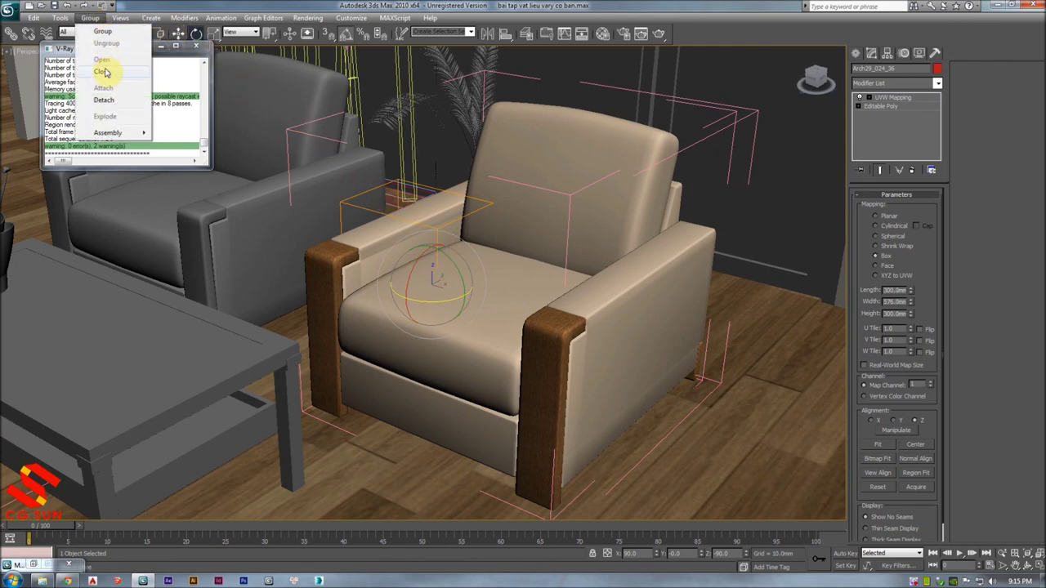
pyautogui.click(102, 72)
pyautogui.moveTo(596, 188)
pyautogui.keyDown('alt'); pyautogui.mouseDown(button='middle')
pyautogui.moveTo(547, 210)
pyautogui.moveTo(370, 179)
pyautogui.mouseUp(button='middle'); pyautogui.keyUp('alt')
pyautogui.click(370, 179)
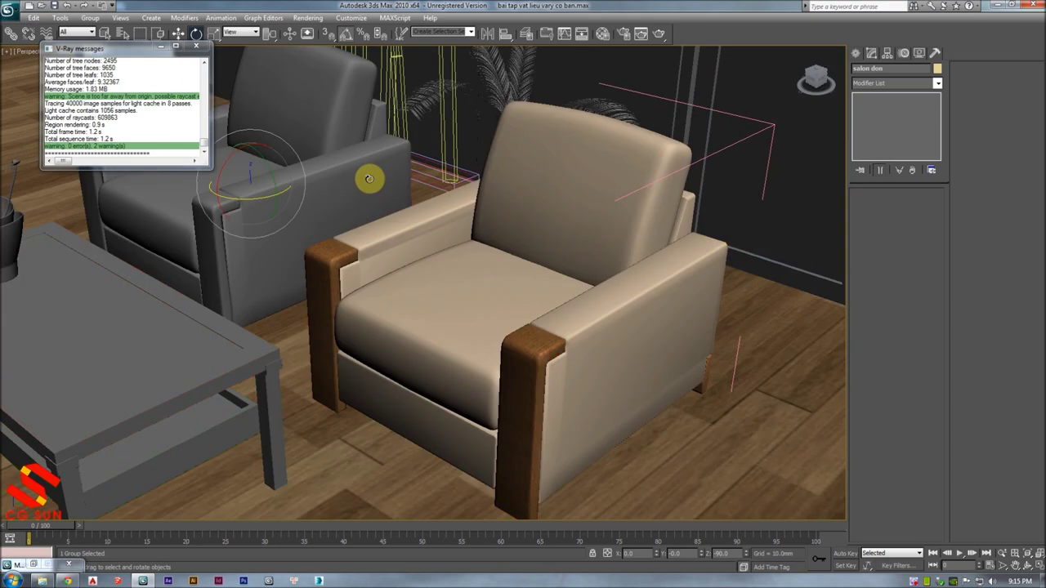
pyautogui.press('Delete')
# - Shift-drag a copy of the beige armchair beside the original
pyautogui.click(416, 250)
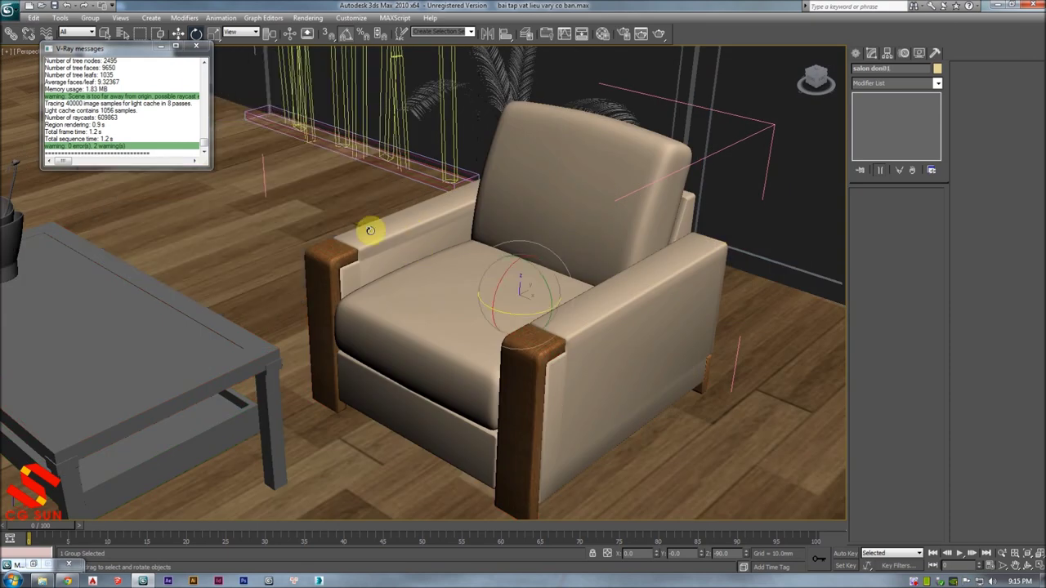
pyautogui.keyDown('alt'); pyautogui.moveTo(367, 229); pyautogui.dragTo(421, 264, button='middle'); pyautogui.keyUp('alt')
pyautogui.press('w')
pyautogui.keyDown('shift'); pyautogui.moveTo(580, 342); pyautogui.dragTo(369, 281); pyautogui.keyUp('shift')
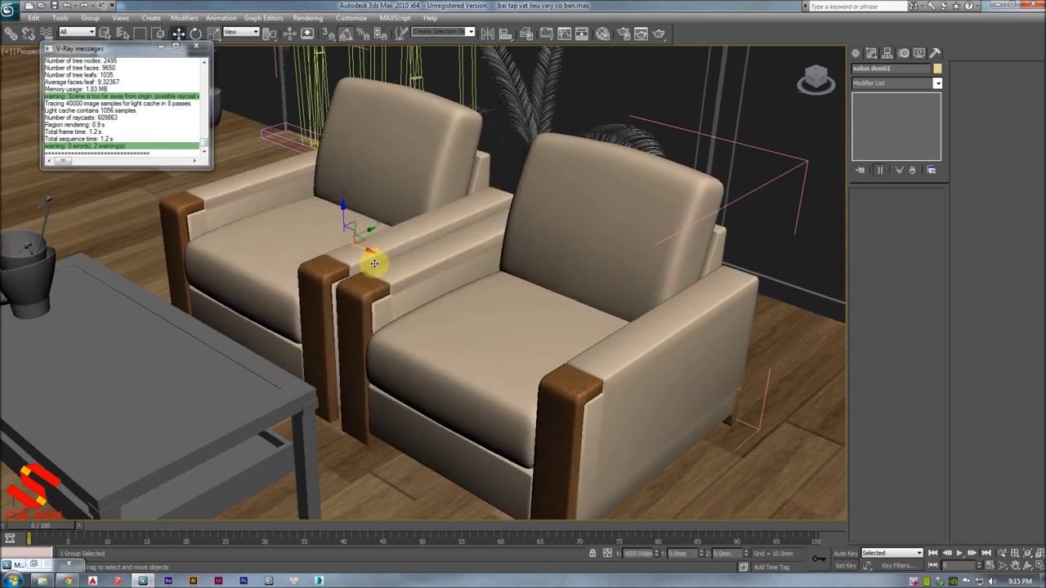
pyautogui.press('Return')
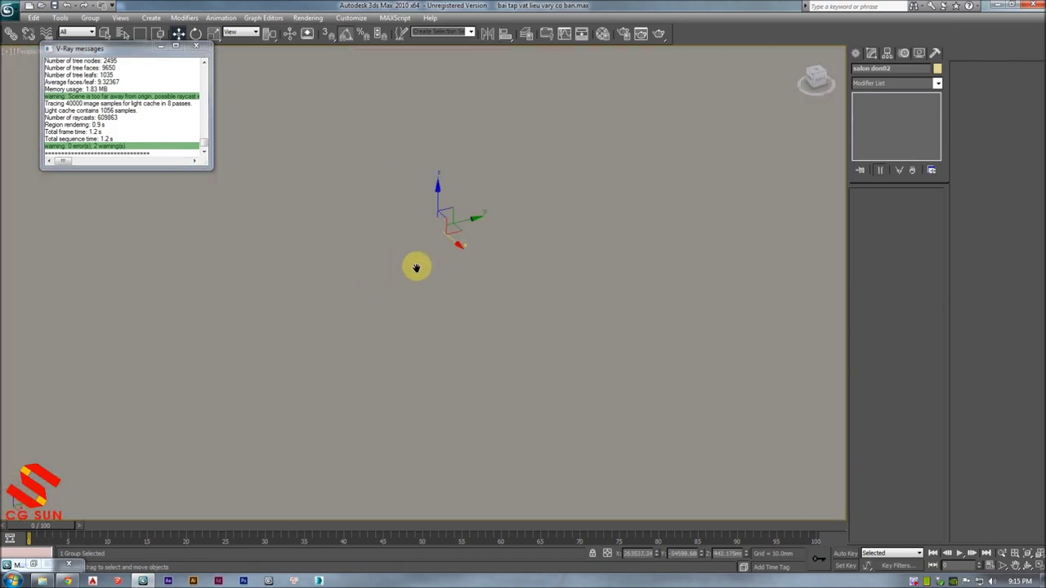
pyautogui.moveTo(416, 267)
pyautogui.keyDown('alt'); pyautogui.mouseDown(button='middle')
pyautogui.moveTo(455, 227)
pyautogui.moveTo(224, 369)
pyautogui.moveTo(228, 414)
pyautogui.moveTo(159, 404)
pyautogui.mouseUp(button='middle'); pyautogui.keyUp('alt')
# - Align the copied armchair to the other armchair on X, Minimum to Minimum
pyautogui.hotkey('alt', 'a')
pyautogui.click(140, 381)
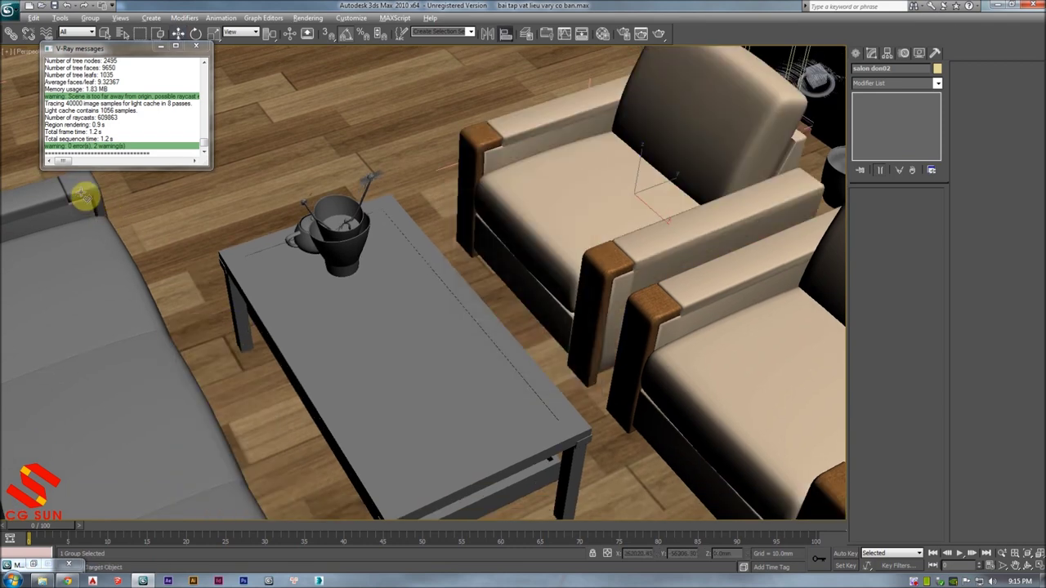
pyautogui.click(511, 219)
pyautogui.press('Return')
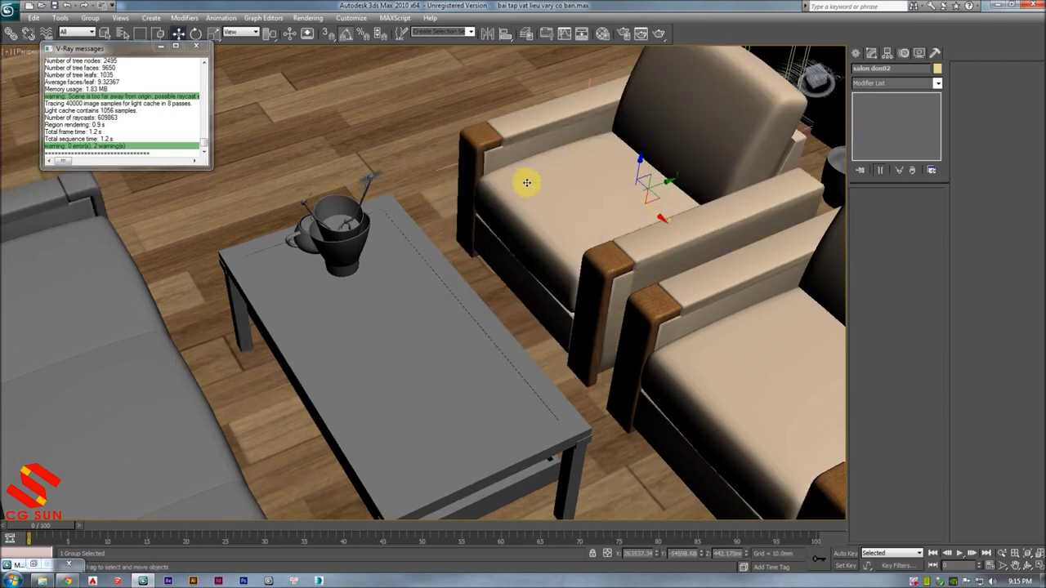
pyautogui.click(82, 187)
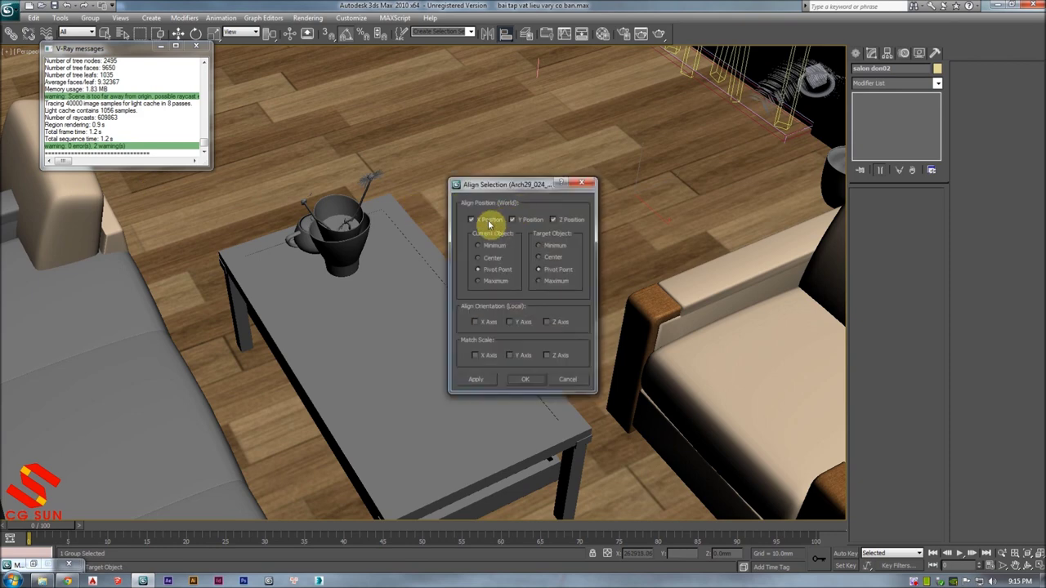
pyautogui.click(523, 219)
pyautogui.click(552, 219)
pyautogui.click(490, 245)
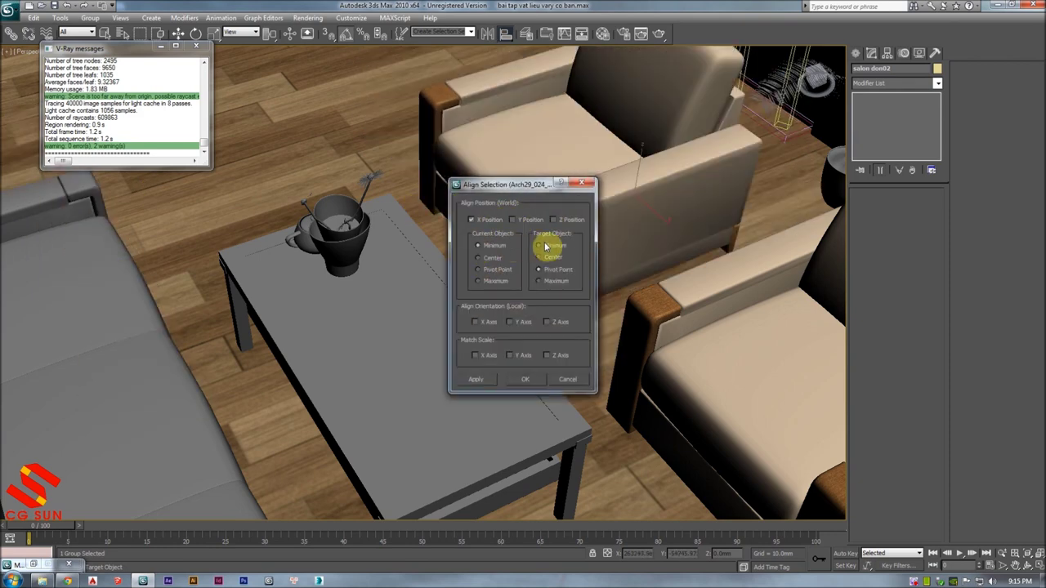
pyautogui.click(546, 247)
pyautogui.click(530, 380)
# - Hide the roof and the ceiling group to reveal the room interior
pyautogui.scroll(-2, 509, 299)
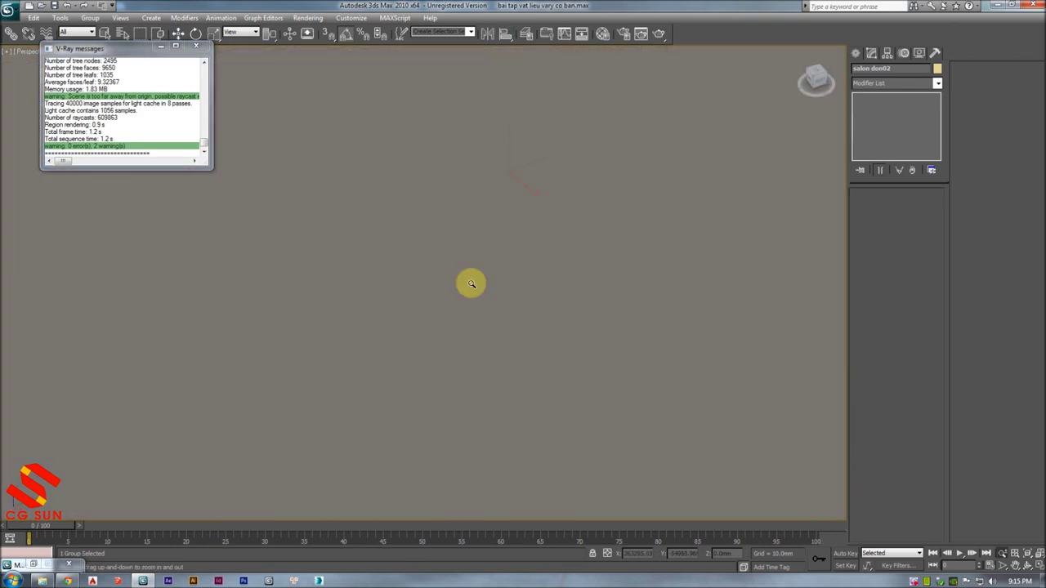
pyautogui.scroll(2, 469, 283)
pyautogui.moveTo(470, 266); pyautogui.dragTo(469, 263)
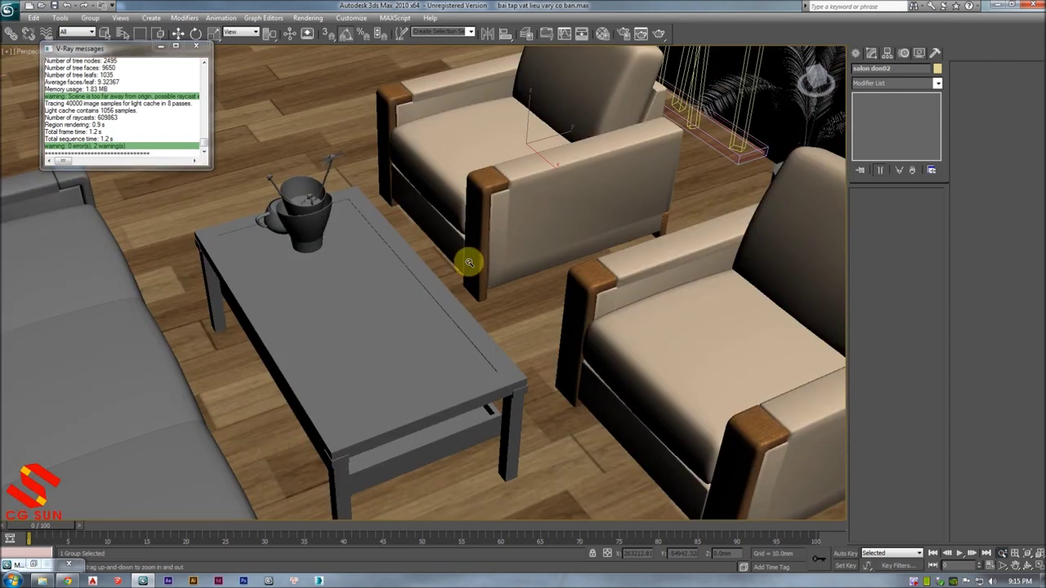
pyautogui.scroll(-3, 469, 262)
pyautogui.scroll(-2, 469, 262)
pyautogui.scroll(-1, 468, 258)
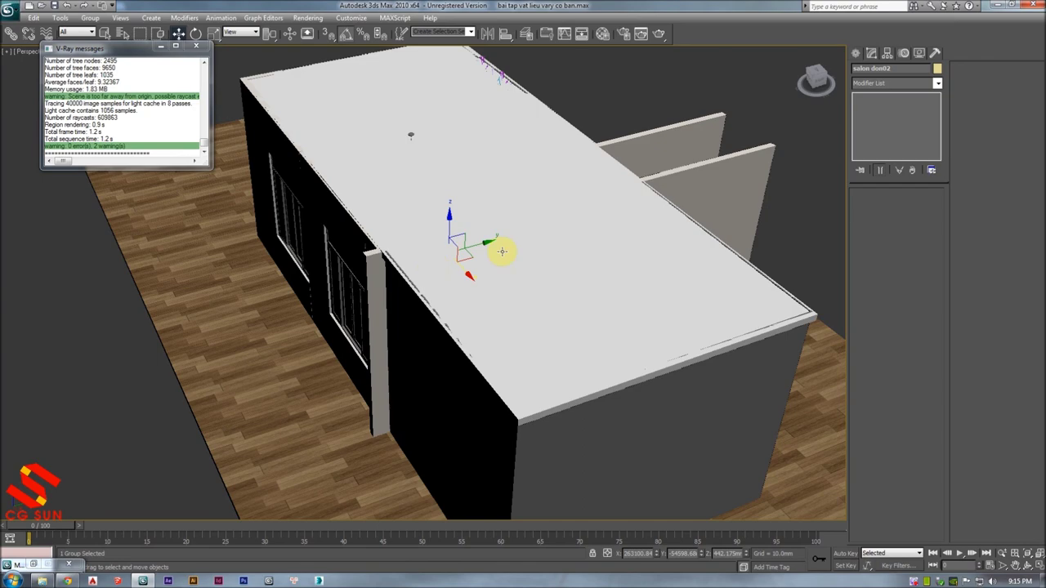
pyautogui.click(501, 251)
pyautogui.rightClick(517, 239)
pyautogui.click(543, 211)
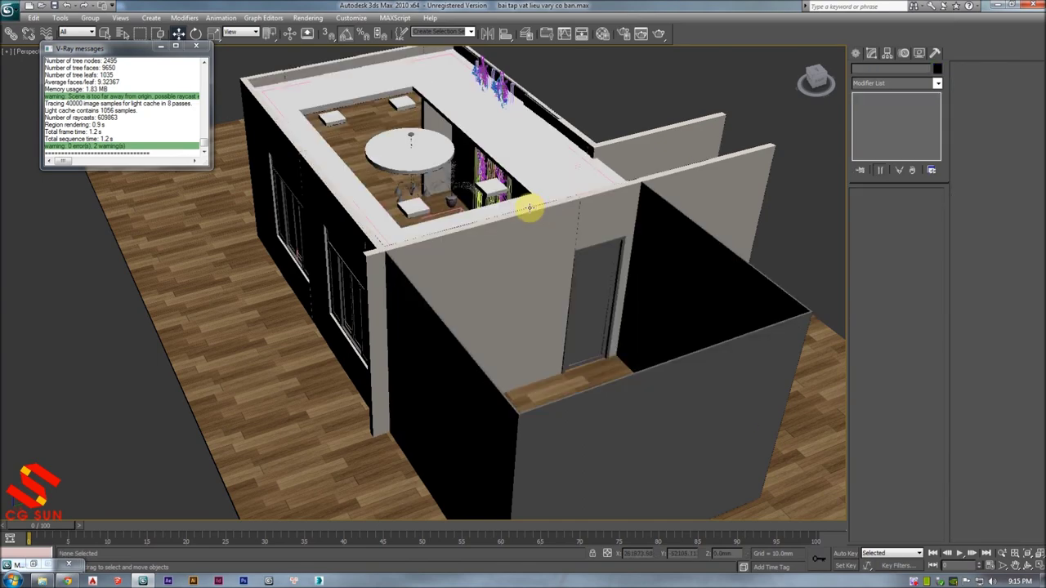
pyautogui.rightClick(541, 169)
pyautogui.click(577, 148)
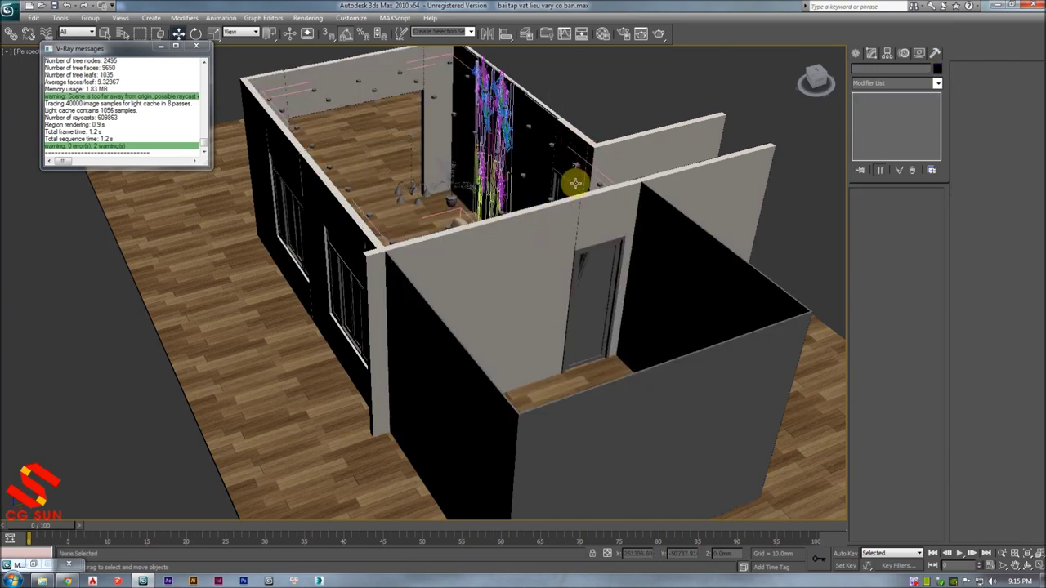
# - Orbit around the room to view the sofa set and TV wall
pyautogui.moveTo(575, 183)
pyautogui.keyDown('alt'); pyautogui.mouseDown(button='middle')
pyautogui.moveTo(450, 187)
pyautogui.moveTo(563, 231)
pyautogui.moveTo(521, 250)
pyautogui.moveTo(507, 240)
pyautogui.moveTo(603, 253)
pyautogui.moveTo(659, 210)
pyautogui.mouseUp(button='middle'); pyautogui.keyUp('alt')
pyautogui.click(589, 243)
pyautogui.click(617, 198)
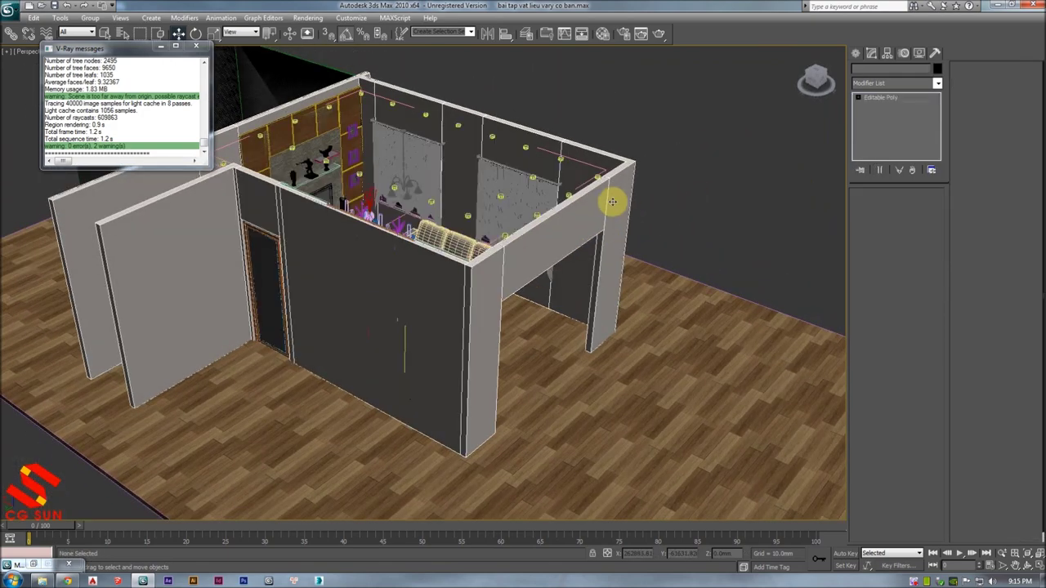
pyautogui.moveTo(618, 196)
pyautogui.keyDown('alt'); pyautogui.mouseDown(button='middle')
pyautogui.moveTo(633, 223)
pyautogui.moveTo(553, 215)
pyautogui.moveTo(576, 255)
pyautogui.moveTo(677, 335)
pyautogui.moveTo(741, 354)
pyautogui.moveTo(452, 305)
pyautogui.moveTo(436, 245)
pyautogui.moveTo(504, 327)
pyautogui.moveTo(552, 319)
pyautogui.mouseUp(button='middle'); pyautogui.keyUp('alt')
pyautogui.click(740, 355)
pyautogui.scroll(3, 452, 305)
pyautogui.scroll(2, 470, 306)
pyautogui.moveTo(488, 249)
pyautogui.keyDown('alt'); pyautogui.mouseDown(button='middle')
pyautogui.moveTo(455, 253)
pyautogui.moveTo(502, 285)
pyautogui.moveTo(416, 275)
pyautogui.moveTo(507, 256)
pyautogui.mouseUp(button='middle'); pyautogui.keyUp('alt')
pyautogui.scroll(2, 514, 217)
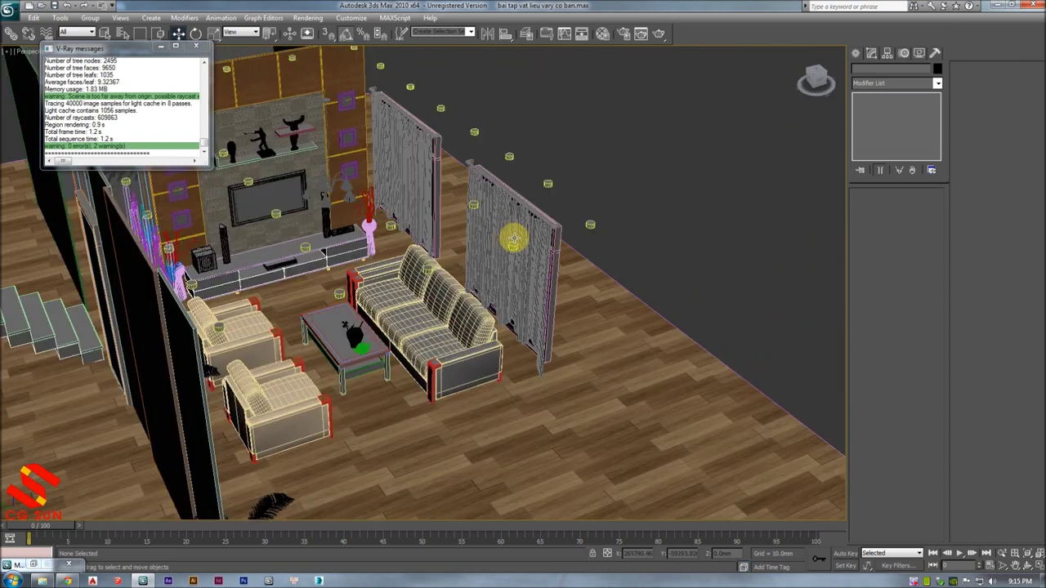
pyautogui.scroll(2, 513, 217)
# - Select and deselect the curtains, cabinets and window group while inspecting the room
pyautogui.click(523, 237)
pyautogui.keyDown('alt'); pyautogui.moveTo(524, 237); pyautogui.dragTo(435, 169, button='middle'); pyautogui.keyUp('alt')
pyautogui.keyDown('ctrl'); pyautogui.click(434, 169); pyautogui.keyUp('ctrl')
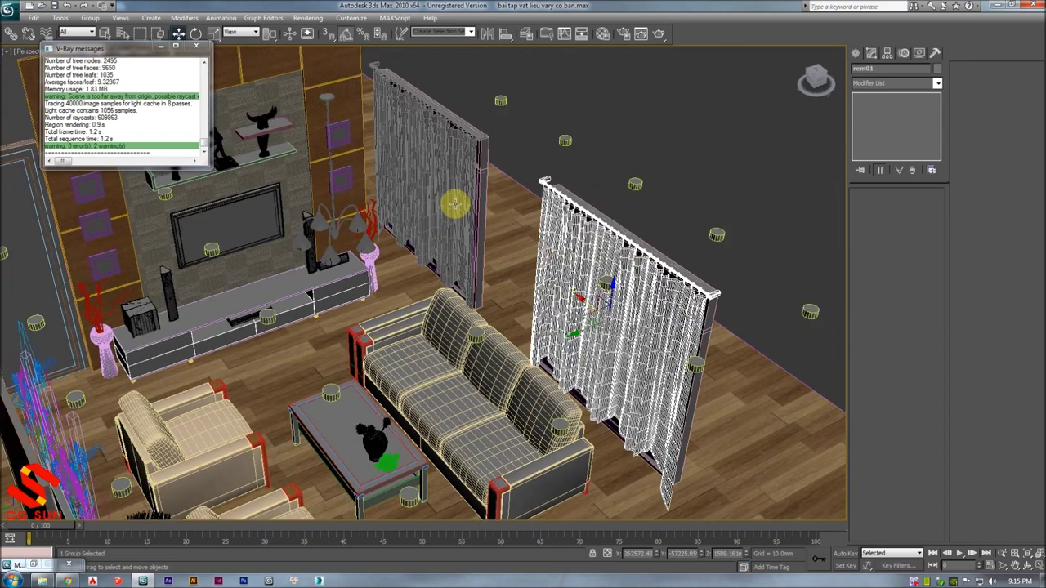
pyautogui.click(701, 125)
pyautogui.moveTo(701, 125)
pyautogui.keyDown('alt'); pyautogui.mouseDown(button='middle')
pyautogui.moveTo(541, 262)
pyautogui.moveTo(504, 247)
pyautogui.moveTo(495, 315)
pyautogui.moveTo(443, 305)
pyautogui.mouseUp(button='middle'); pyautogui.keyUp('alt')
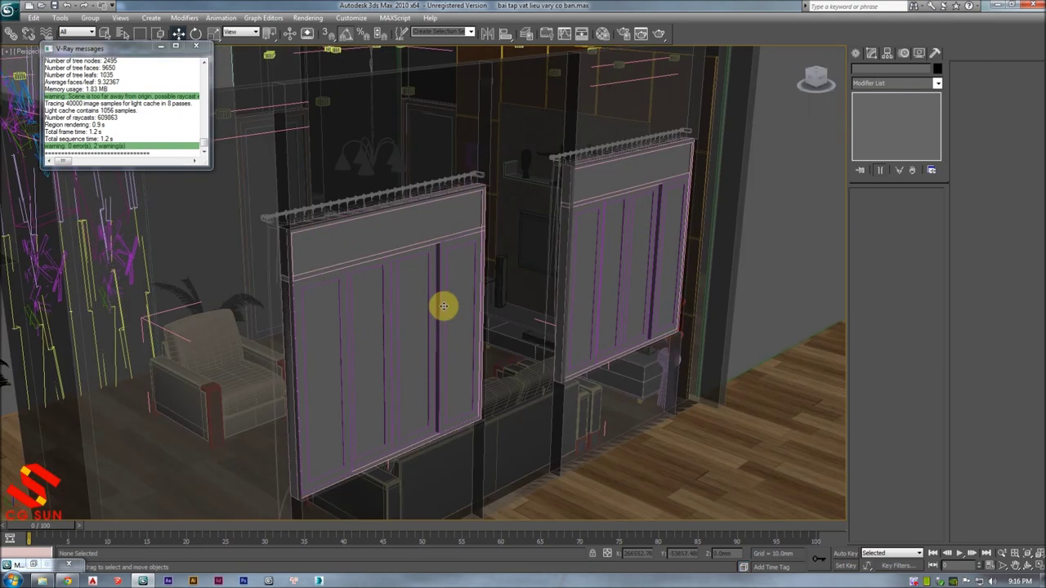
pyautogui.click(443, 306)
pyautogui.click(602, 282)
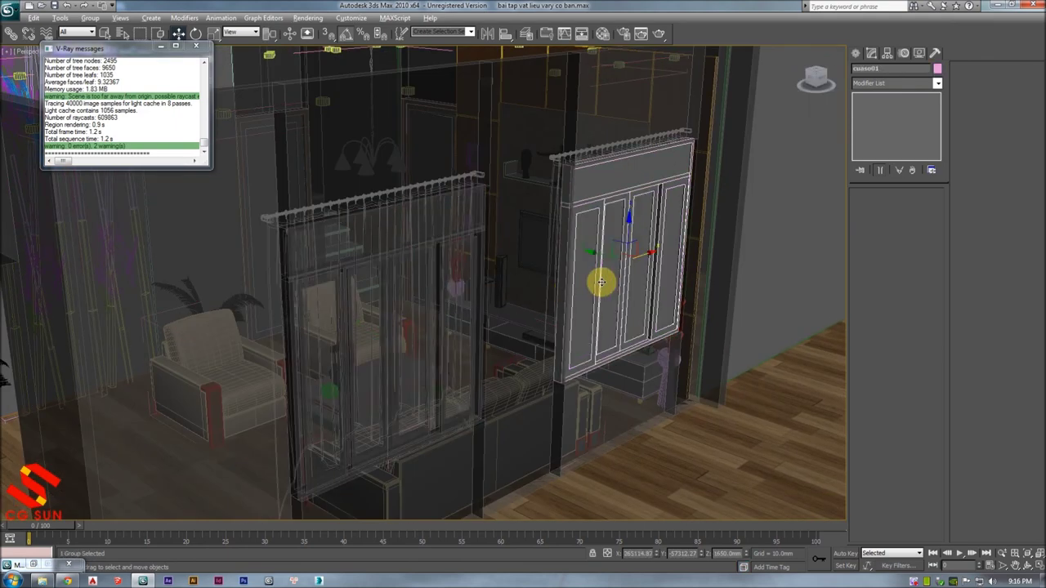
# - Return to the wide sofa view, checking the TV frame in wireframe
pyautogui.hotkey('shift', 'z')
pyautogui.keyDown('alt'); pyautogui.moveTo(602, 283); pyautogui.dragTo(663, 341, button='middle'); pyautogui.keyUp('alt')
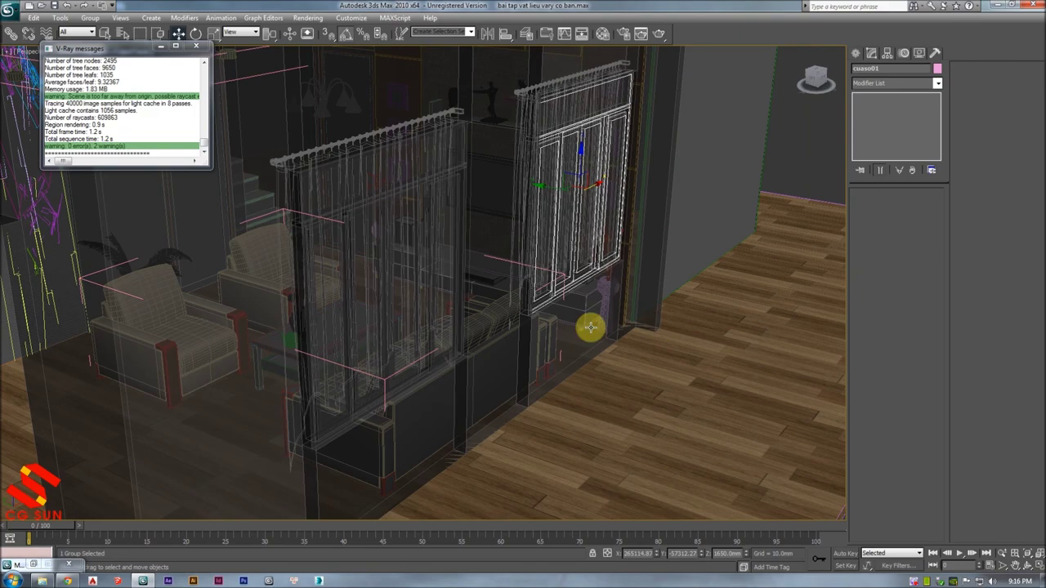
pyautogui.hotkey('shift', 'z')
pyautogui.hotkey('shift', 'z')
pyautogui.hotkey('shift', 'z')
pyautogui.hotkey('shift', 'z')
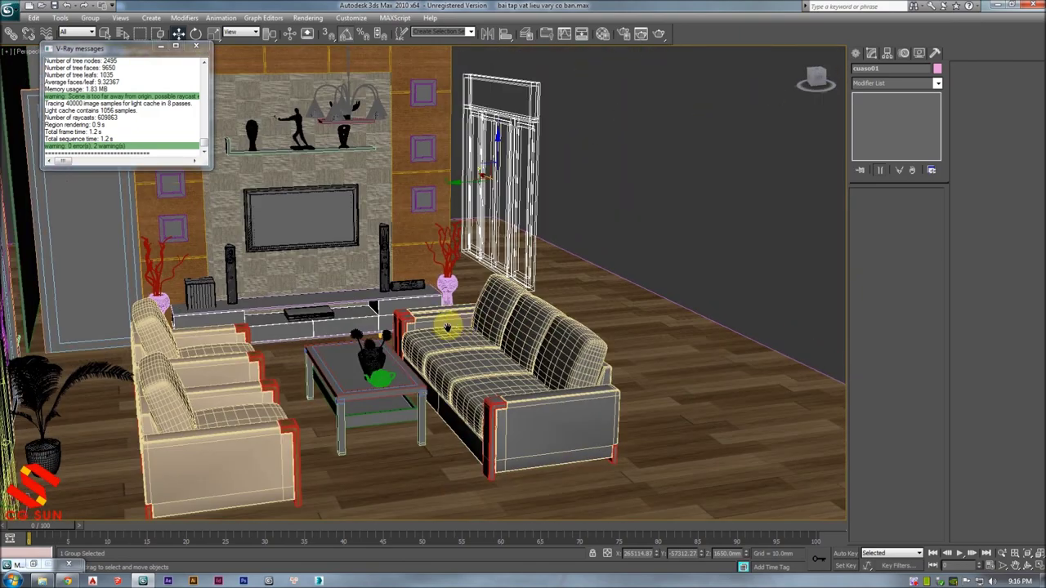
pyautogui.hotkey('shift', 'z')
pyautogui.hotkey('shift', 'z')
pyautogui.hotkey('shift', 'z')
pyautogui.hotkey('shift', 'z')
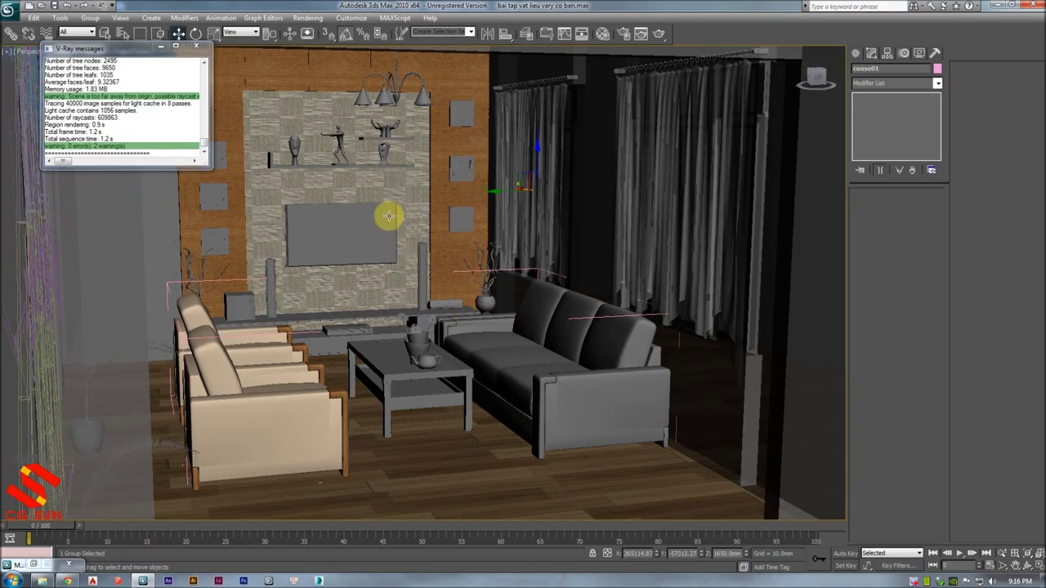
pyautogui.press('F3')
pyautogui.click(369, 207)
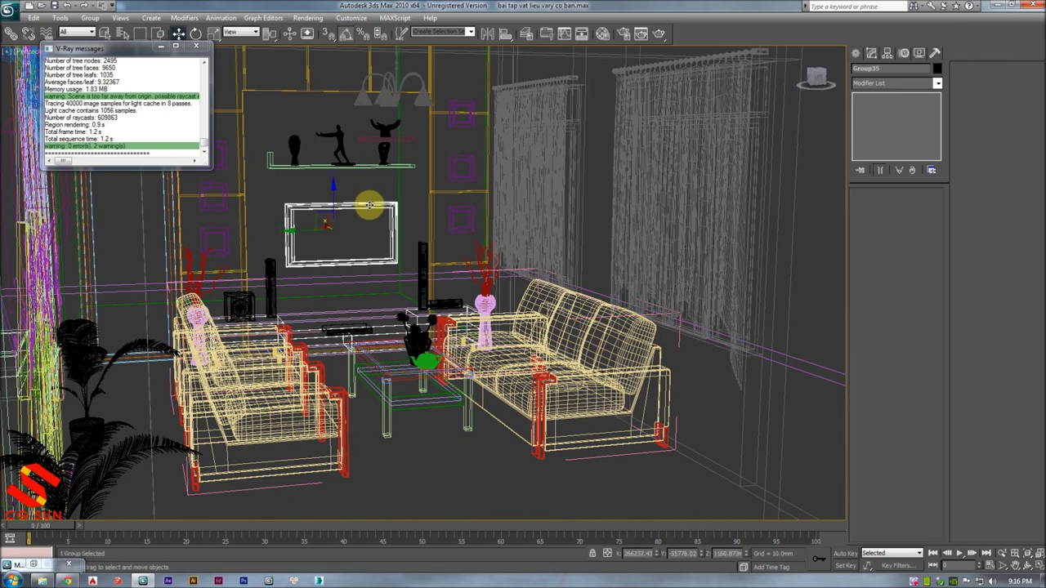
pyautogui.press('F3')
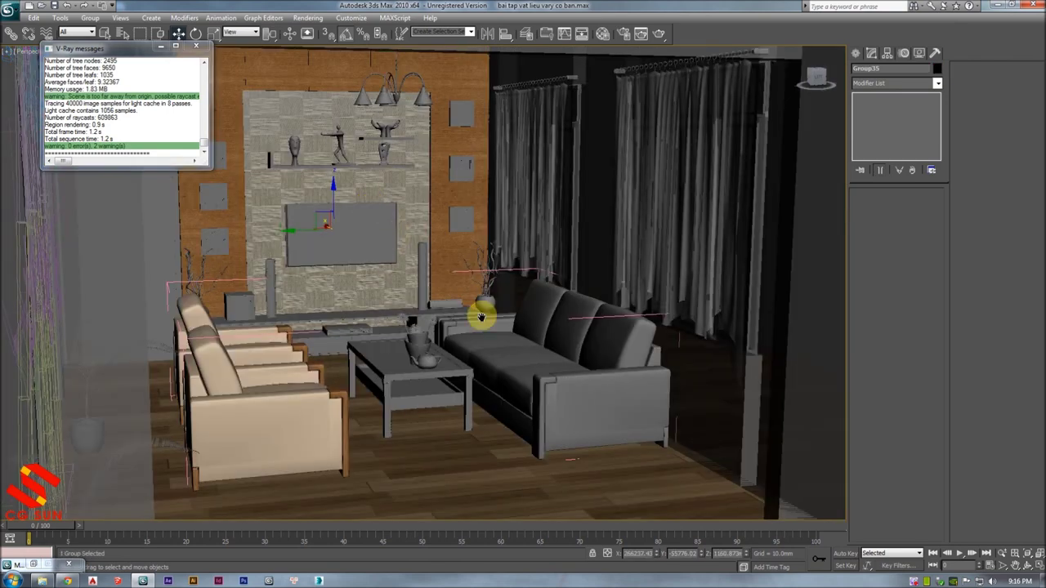
pyautogui.keyDown('alt'); pyautogui.moveTo(556, 353); pyautogui.dragTo(505, 319, button='middle'); pyautogui.keyUp('alt')
pyautogui.press('F4')
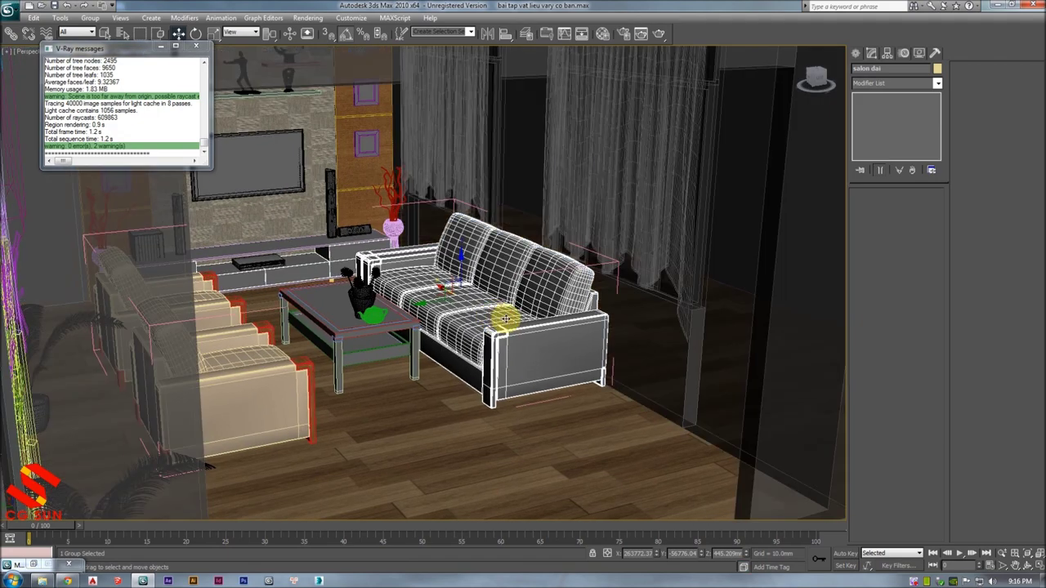
# - Isolate the sofa with Alt+Q and return it to plain shading
pyautogui.hotkey('alt', 'q')
pyautogui.moveTo(502, 318)
pyautogui.keyDown('alt'); pyautogui.mouseDown(button='middle')
pyautogui.moveTo(518, 302)
pyautogui.moveTo(486, 257)
pyautogui.moveTo(568, 300)
pyautogui.moveTo(572, 269)
pyautogui.moveTo(602, 285)
pyautogui.moveTo(471, 282)
pyautogui.mouseUp(button='middle'); pyautogui.keyUp('alt')
pyautogui.press('F3')
pyautogui.press('F4')
pyautogui.press('F3')
pyautogui.press('F3')
# - Close the V-Ray messages window and open the sofa group
pyautogui.click(196, 46)
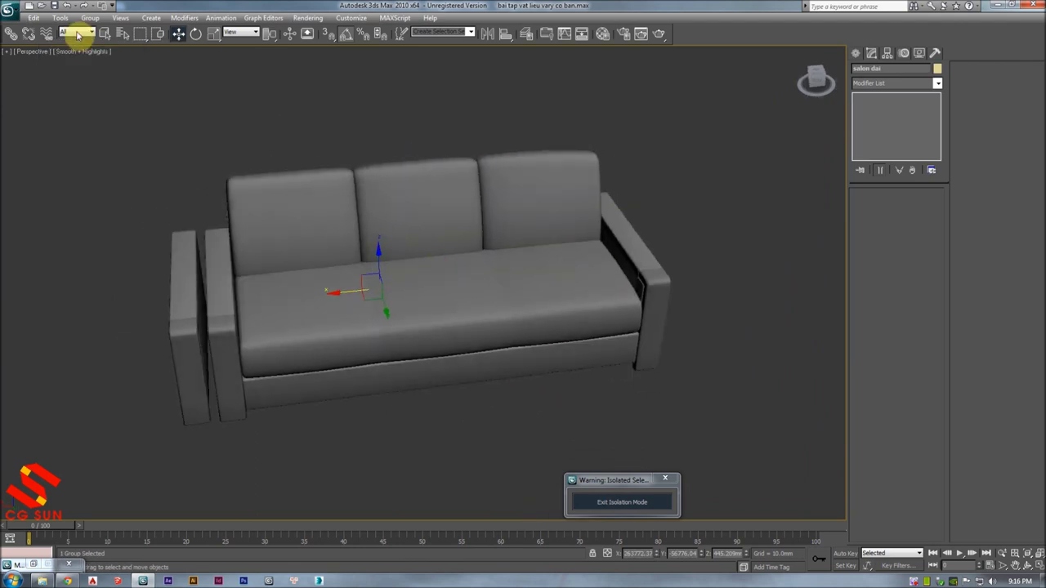
pyautogui.click(88, 18)
pyautogui.click(117, 74)
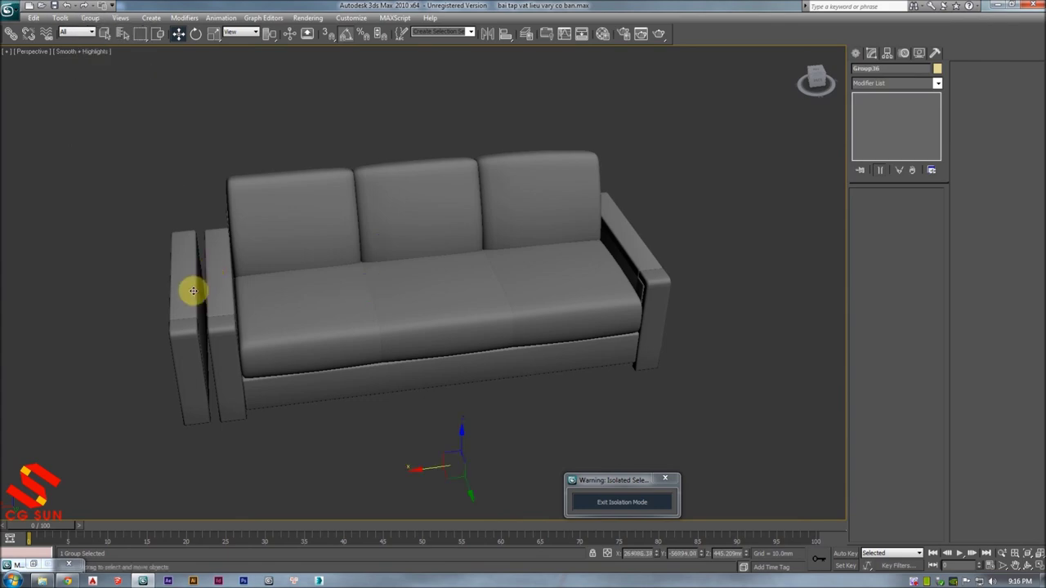
pyautogui.press('F3')
pyautogui.keyDown('alt'); pyautogui.moveTo(187, 285); pyautogui.dragTo(294, 216, button='middle'); pyautogui.keyUp('alt')
pyautogui.click(88, 18)
pyautogui.click(97, 60)
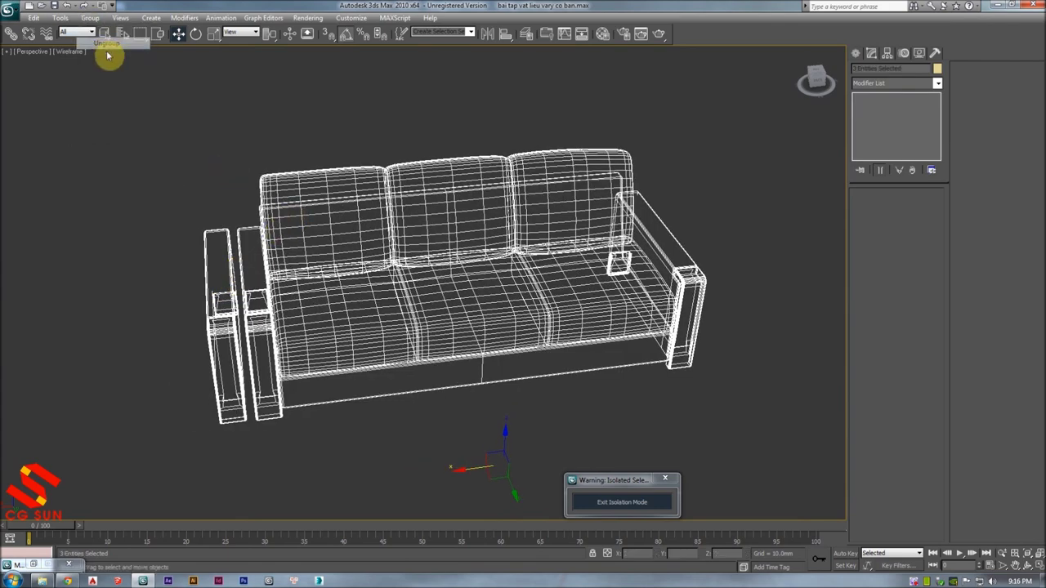
pyautogui.click(88, 18)
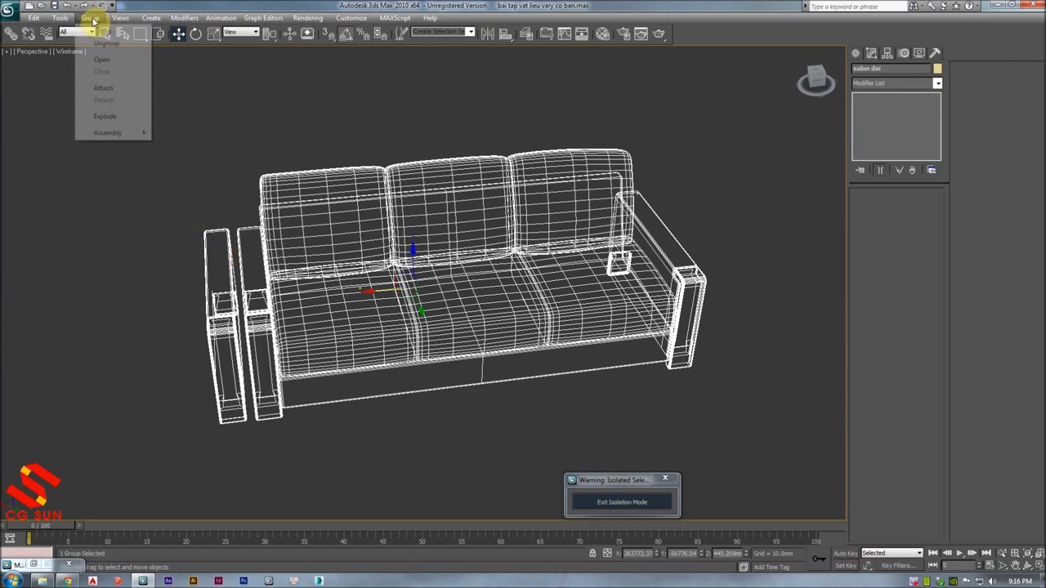
pyautogui.click(100, 63)
pyautogui.click(179, 104)
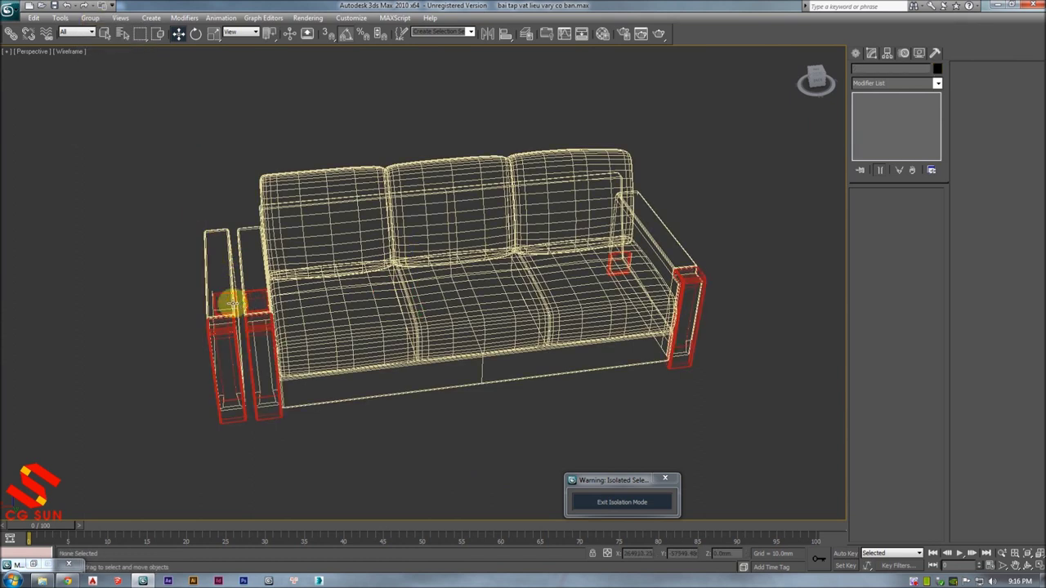
# - Remove the outer left armrest slab and paste the Box UVW Mapping onto the inner slab
pyautogui.click(232, 304)
pyautogui.press('Delete')
pyautogui.click(277, 293)
pyautogui.press('F4')
pyautogui.keyDown('alt'); pyautogui.moveTo(344, 336); pyautogui.dragTo(674, 300, button='middle'); pyautogui.keyUp('alt')
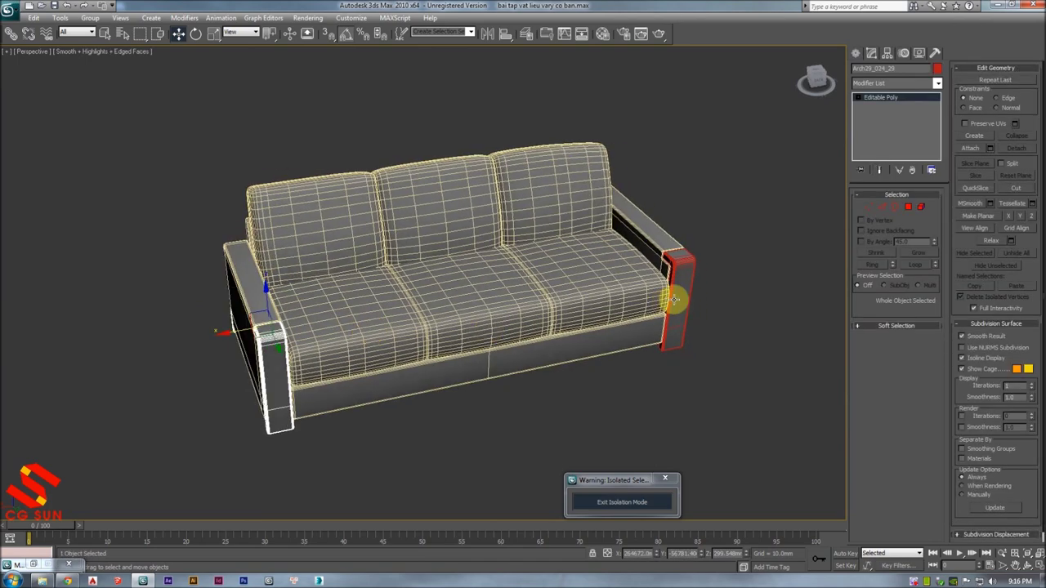
pyautogui.rightClick(896, 101)
pyautogui.click(903, 102)
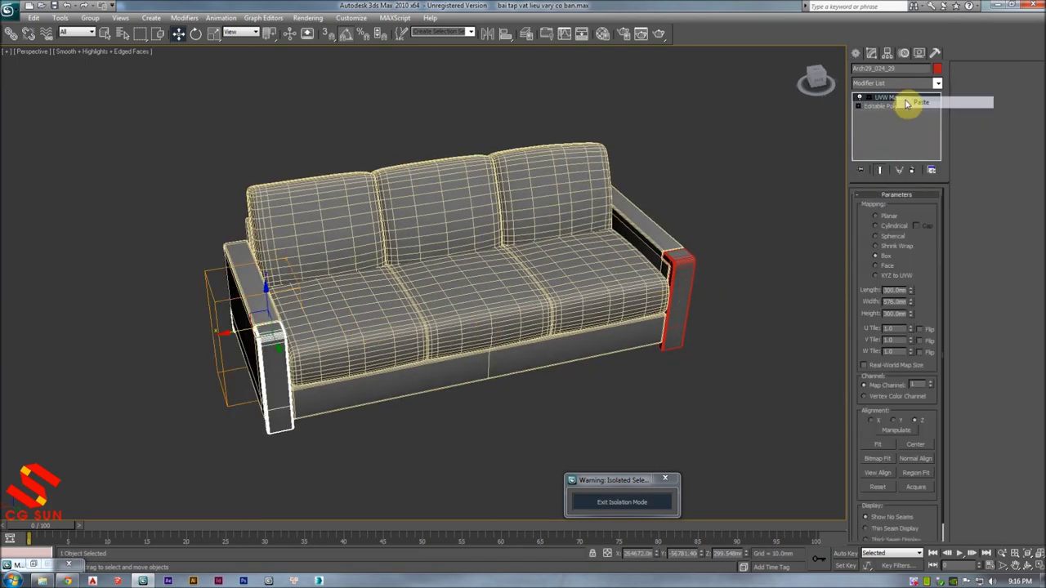
pyautogui.scroll(2, 373, 286)
pyautogui.scroll(3, 369, 294)
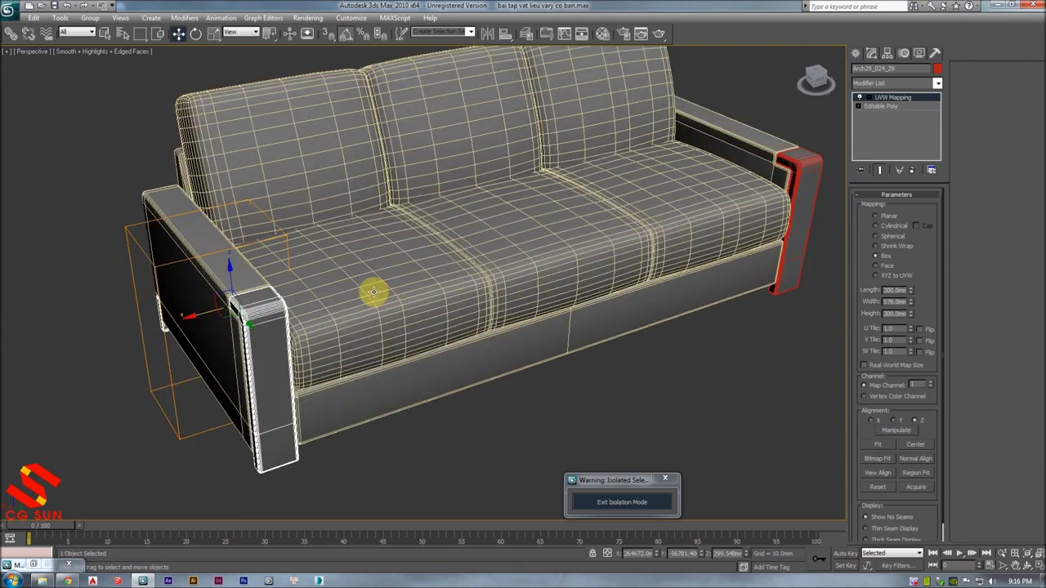
pyautogui.press('m')
# - Give both armrests the wood material, pasting the UVW Mapping onto the right armrest
pyautogui.click(734, 194)
pyautogui.keyDown('alt'); pyautogui.moveTo(460, 205); pyautogui.dragTo(389, 229, button='middle'); pyautogui.keyUp('alt')
pyautogui.click(678, 183)
pyautogui.rightClick(909, 98)
pyautogui.click(919, 102)
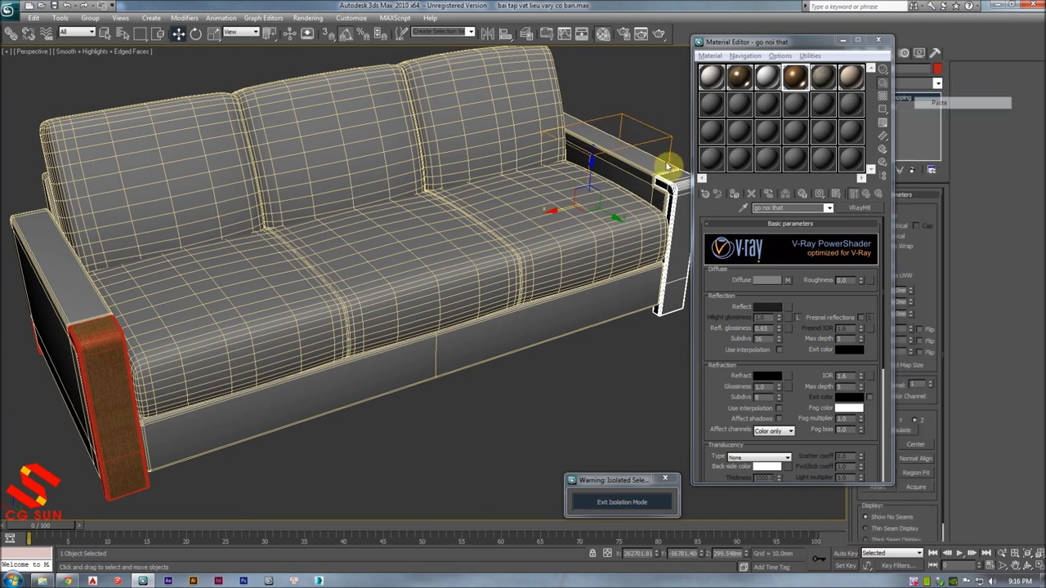
pyautogui.click(742, 199)
# - Apply the vai sofa fabric to the right armrest, seat cushion, sofa base and back cushions
pyautogui.keyDown('alt'); pyautogui.moveTo(631, 155); pyautogui.dragTo(500, 174, button='middle'); pyautogui.keyUp('alt')
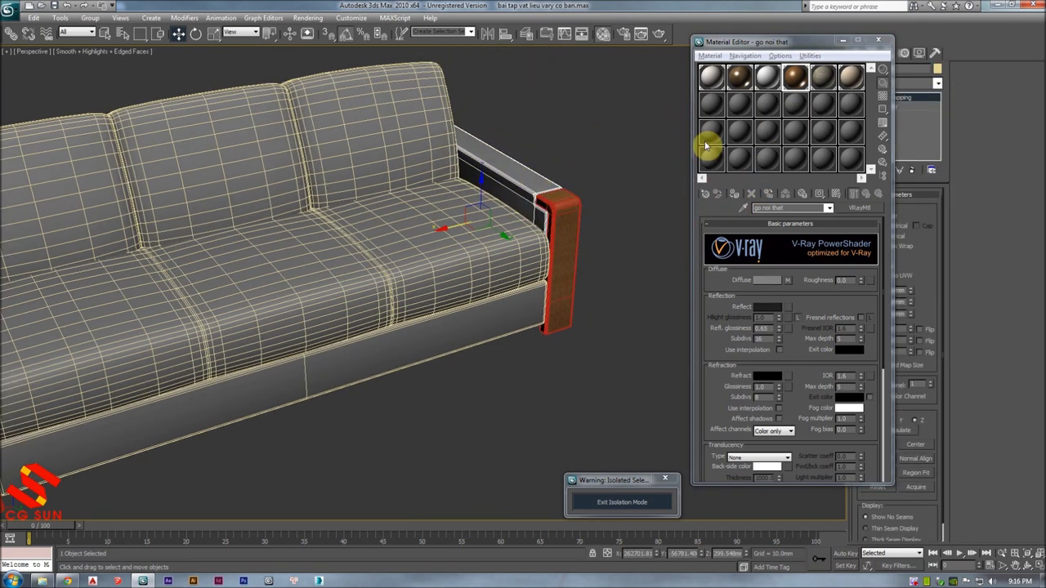
pyautogui.click(848, 76)
pyautogui.click(740, 198)
pyautogui.click(444, 240)
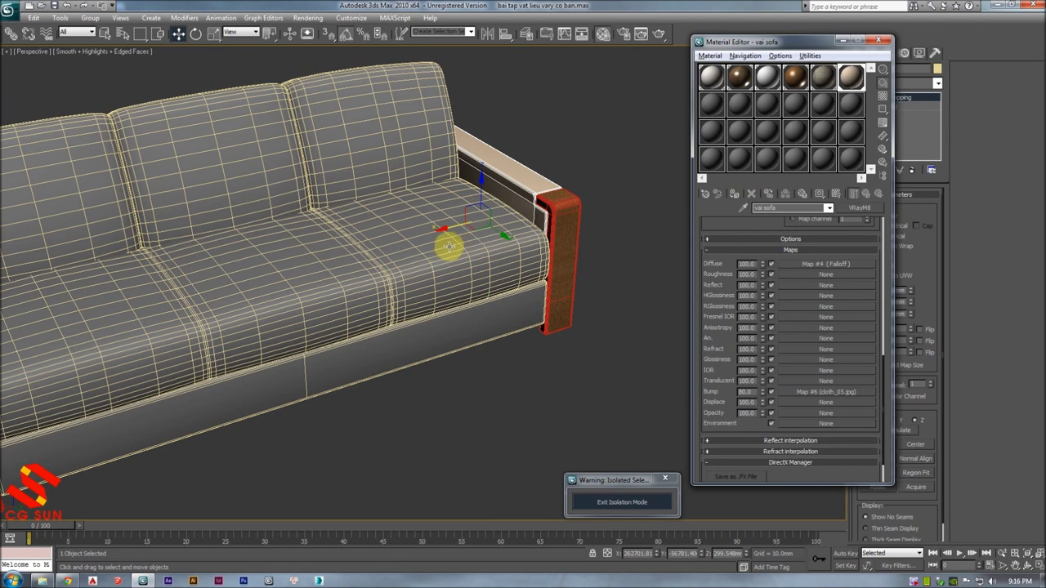
pyautogui.click(735, 194)
pyautogui.click(526, 301)
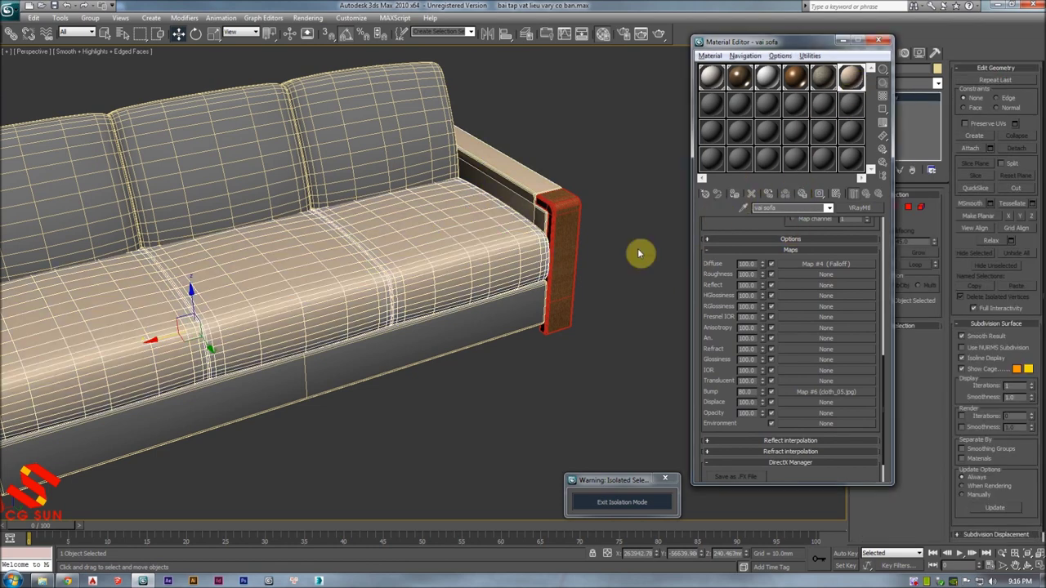
pyautogui.click(738, 194)
pyautogui.click(437, 169)
pyautogui.click(735, 194)
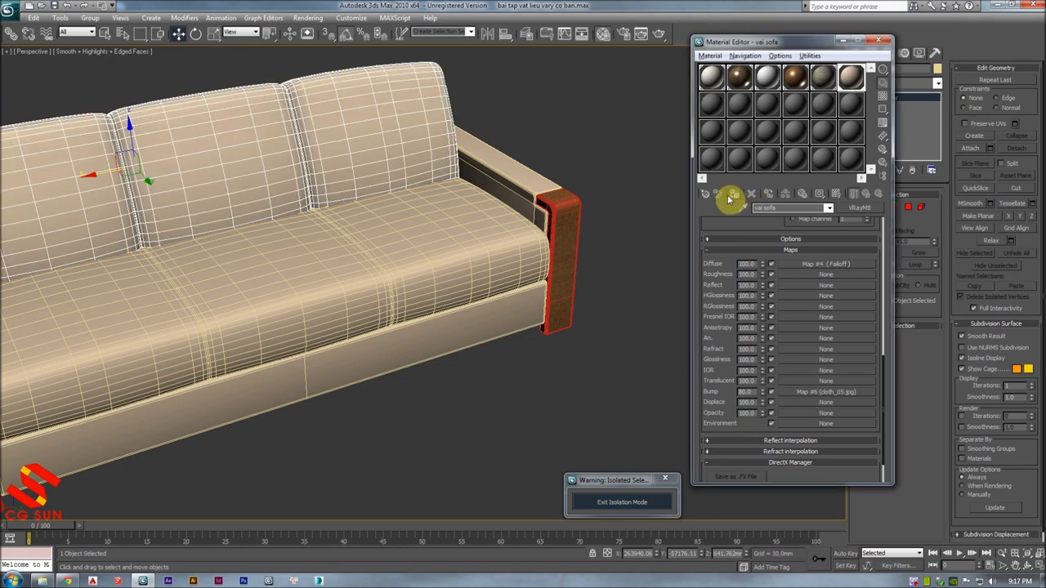
# - Give the left armrest the vai sofa fabric too, then clear the selection and close the Material Editor
pyautogui.moveTo(445, 170)
pyautogui.keyDown('alt'); pyautogui.mouseDown(button='middle')
pyautogui.moveTo(478, 169)
pyautogui.moveTo(402, 163)
pyautogui.moveTo(253, 201)
pyautogui.mouseUp(button='middle'); pyautogui.keyUp('alt')
pyautogui.click(243, 197)
pyautogui.click(746, 192)
pyautogui.scroll(-5, 486, 163)
pyautogui.moveTo(485, 163)
pyautogui.keyDown('alt'); pyautogui.mouseDown(button='middle')
pyautogui.moveTo(539, 133)
pyautogui.moveTo(485, 210)
pyautogui.moveTo(509, 224)
pyautogui.moveTo(473, 226)
pyautogui.moveTo(605, 236)
pyautogui.moveTo(536, 238)
pyautogui.moveTo(565, 229)
pyautogui.moveTo(551, 217)
pyautogui.mouseUp(button='middle'); pyautogui.keyUp('alt')
pyautogui.click(485, 209)
pyautogui.scroll(5, 528, 218)
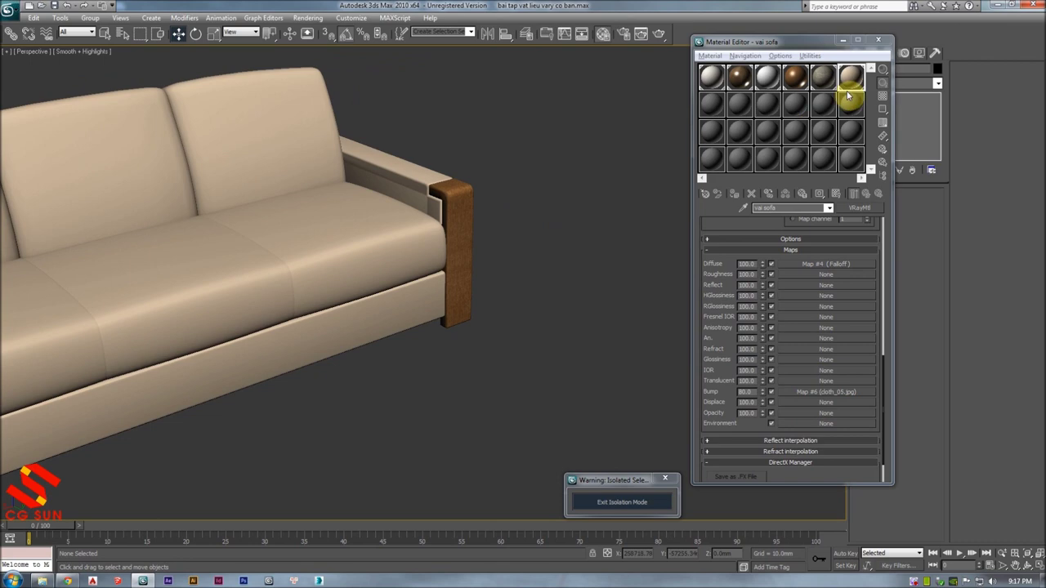
pyautogui.click(879, 47)
pyautogui.scroll(-3, 572, 218)
pyautogui.moveTo(618, 210)
pyautogui.keyDown('alt'); pyautogui.mouseDown(button='middle')
pyautogui.moveTo(572, 217)
pyautogui.moveTo(630, 271)
pyautogui.mouseUp(button='middle'); pyautogui.keyUp('alt')
pyautogui.scroll(3, 619, 262)
# - Select all seven sofa pieces in wireframe and group them as Group130
pyautogui.scroll(-4, 631, 270)
pyautogui.moveTo(598, 210); pyautogui.dragTo(218, 455)
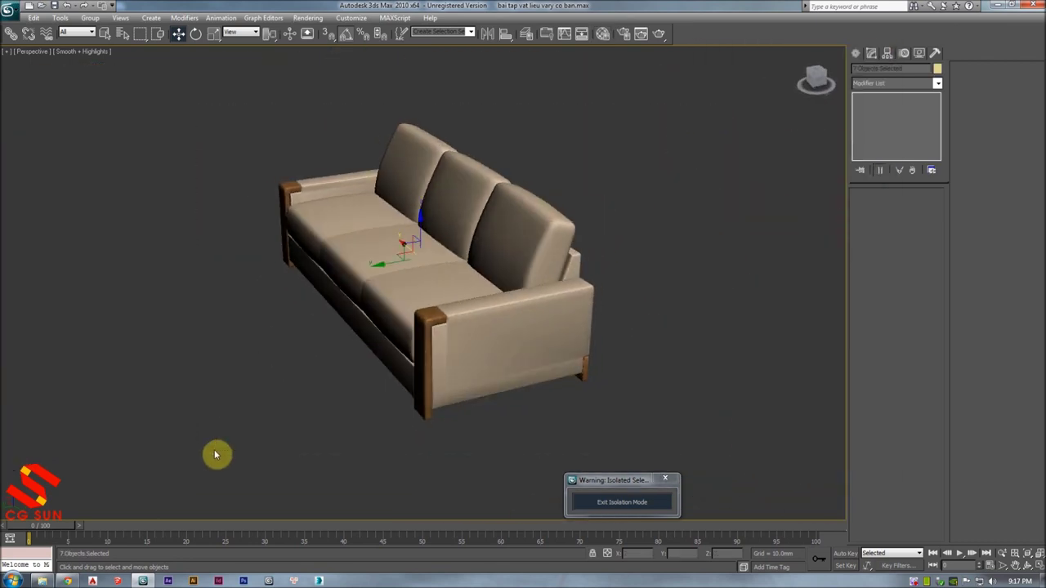
pyautogui.press('F3')
pyautogui.moveTo(696, 439); pyautogui.dragTo(75, 144)
pyautogui.click(90, 18)
pyautogui.click(99, 31)
pyautogui.press('Return')
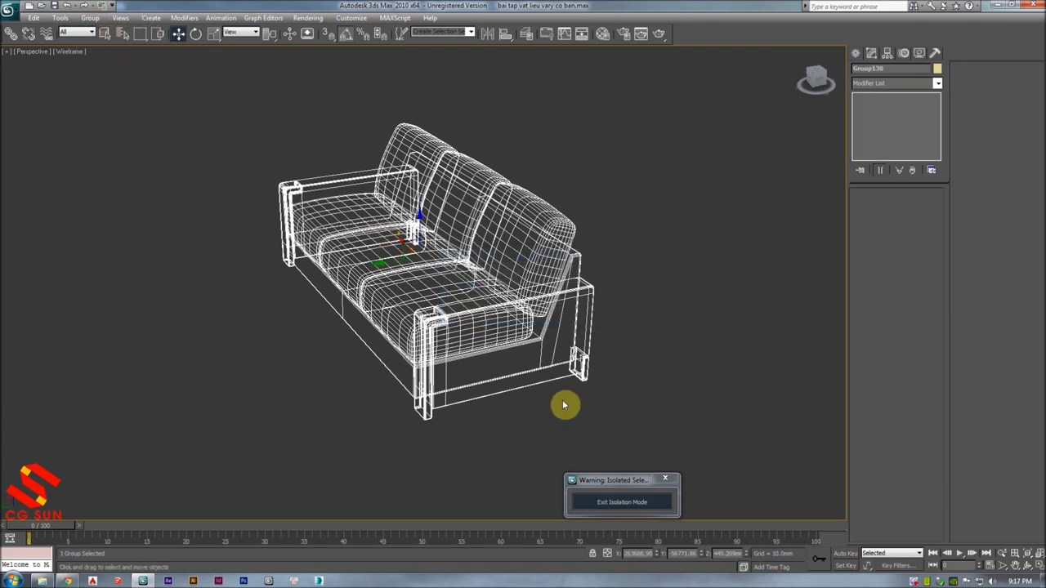
# - Exit isolation to show the whole room, zoomed on the sofa and coffee table with edged faces
pyautogui.click(663, 481)
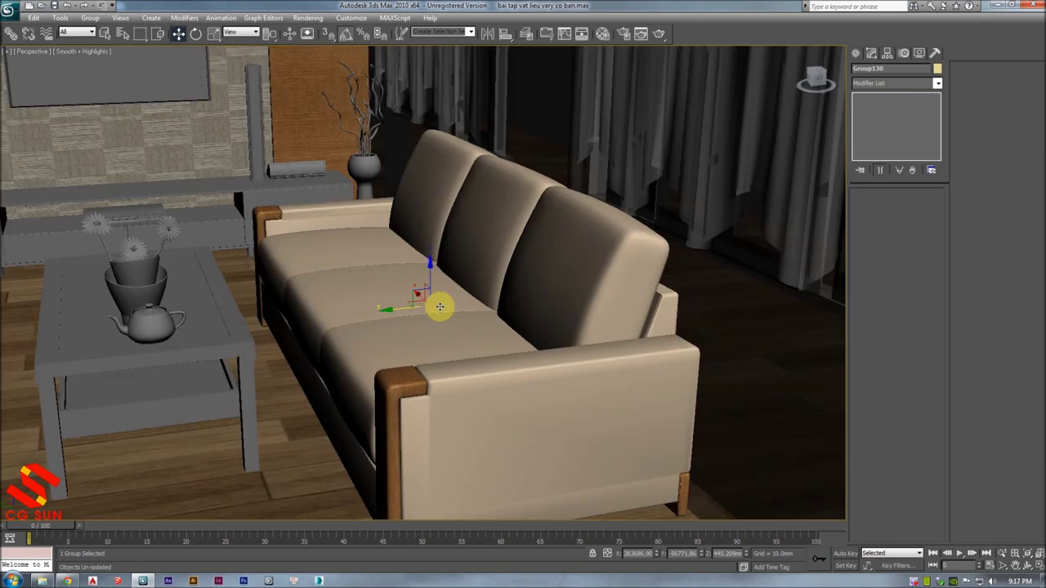
pyautogui.scroll(3, 441, 303)
pyautogui.moveTo(450, 299); pyautogui.dragTo(596, 269, button='middle')
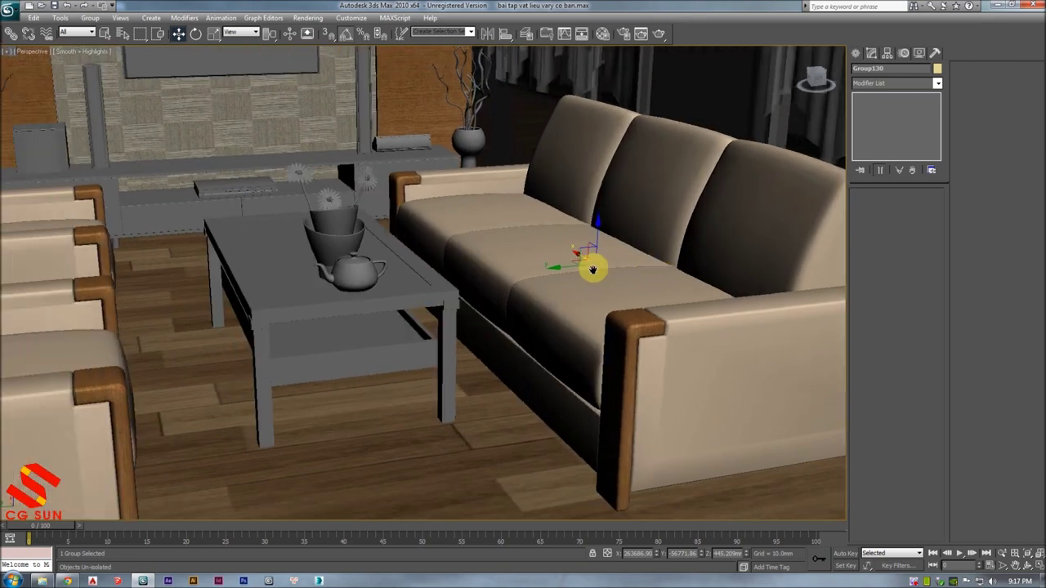
pyautogui.press('F4')
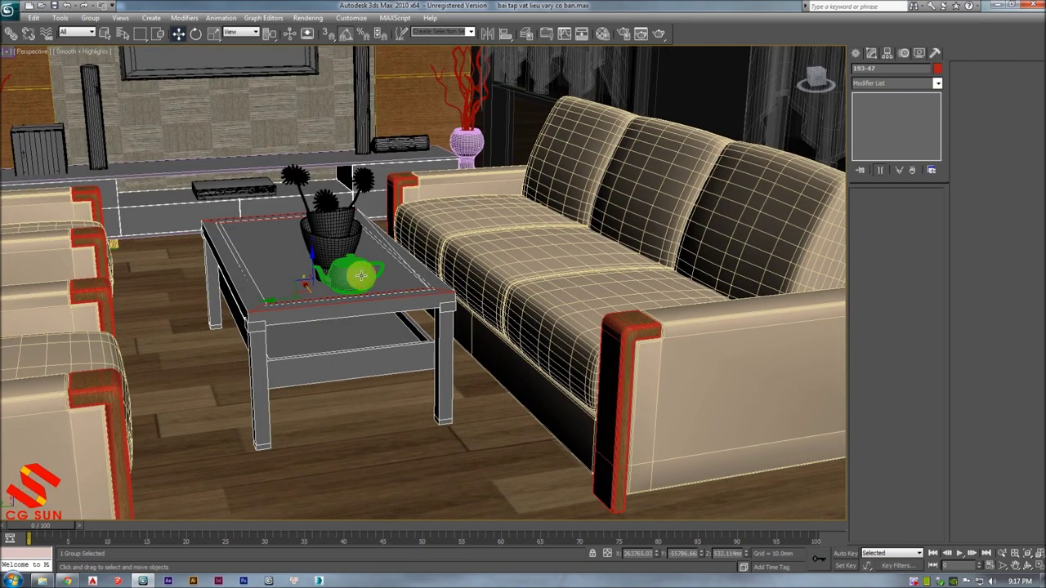
# - Isolate the coffee table and ungroup it
pyautogui.hotkey('alt', 'q')
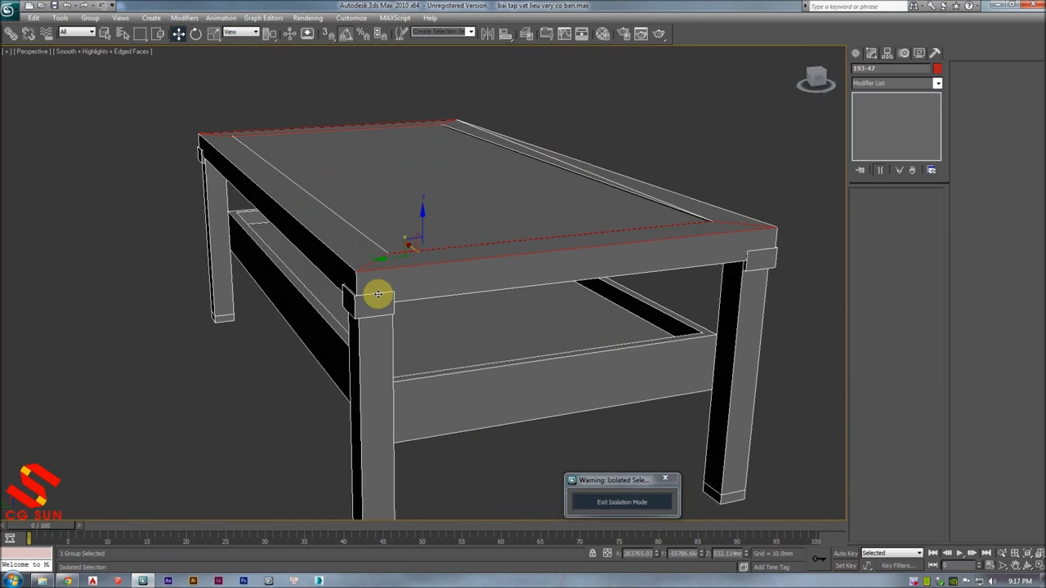
pyautogui.scroll(-3, 572, 348)
pyautogui.click(518, 268)
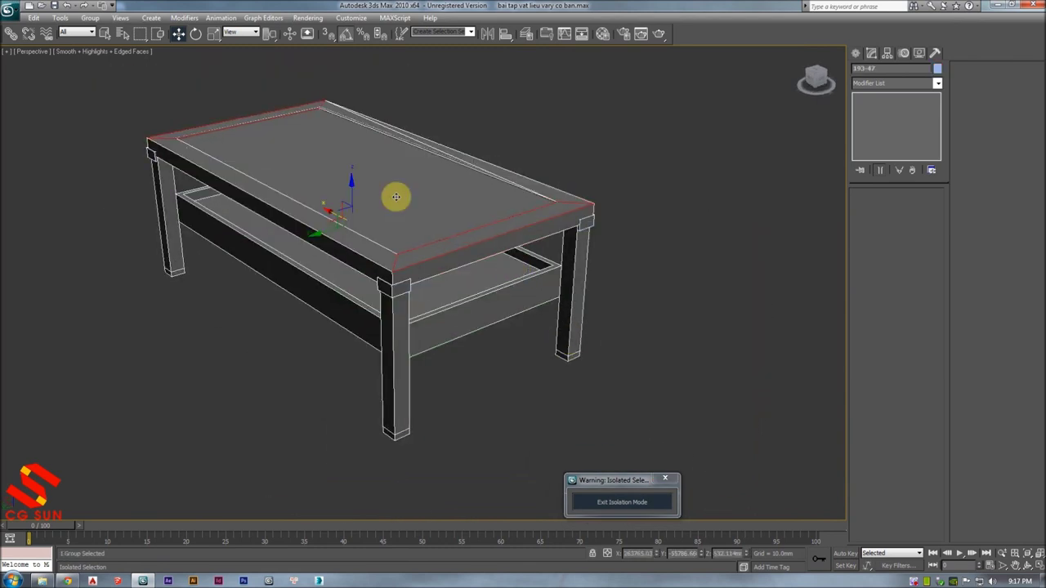
pyautogui.click(90, 18)
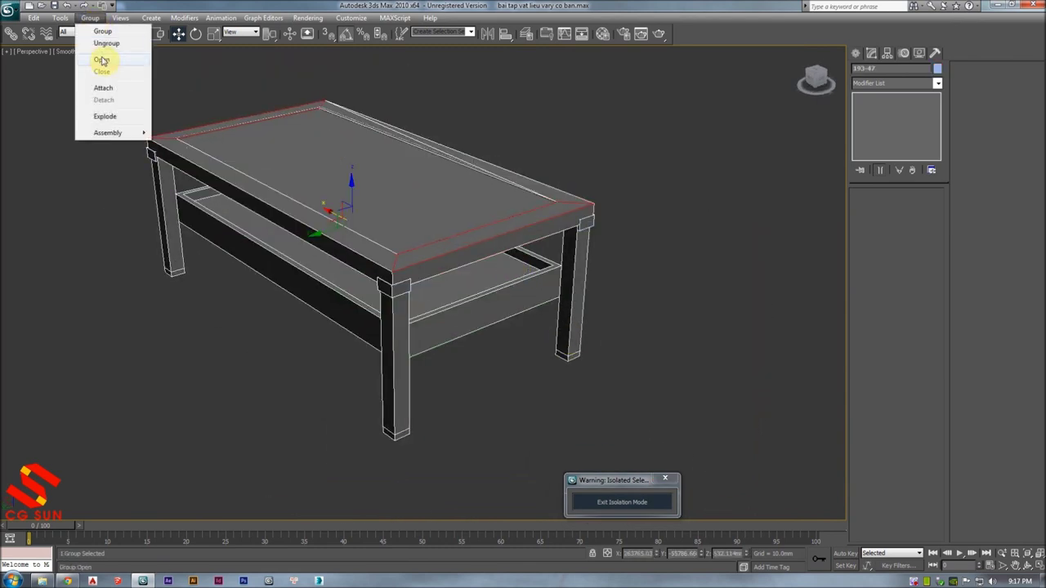
pyautogui.click(114, 47)
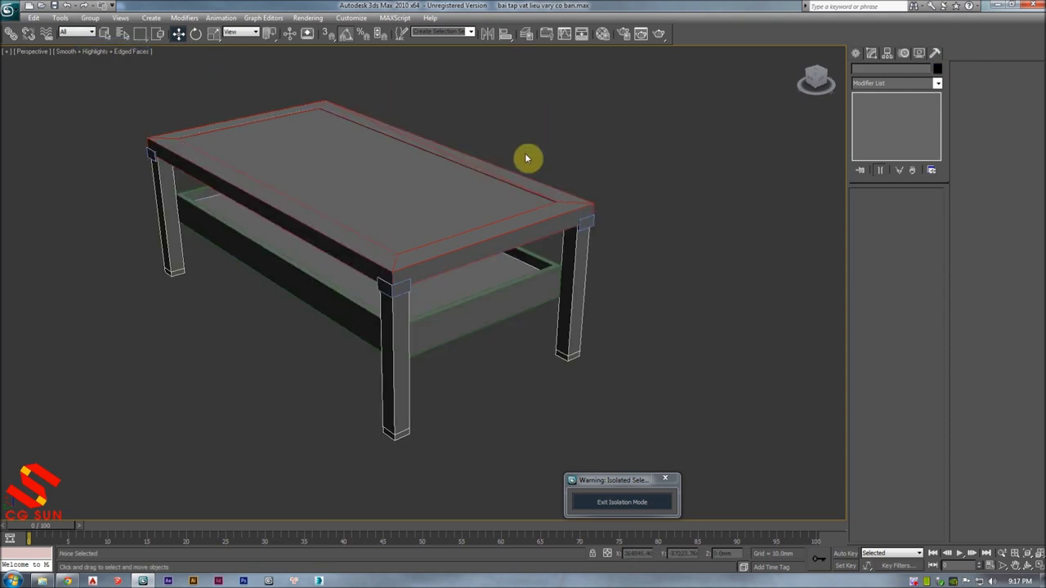
pyautogui.click(474, 187)
# - Peek under the tabletop at the box-mapped frame, then convert the frame to an Editable Poly
pyautogui.click(424, 150)
pyautogui.moveTo(362, 122); pyautogui.dragTo(362, 98)
pyautogui.rightClick(362, 98)
pyautogui.moveTo(397, 140)
pyautogui.keyDown('alt'); pyautogui.mouseDown(button='middle')
pyautogui.moveTo(389, 144)
pyautogui.moveTo(407, 153)
pyautogui.mouseUp(button='middle'); pyautogui.keyUp('alt')
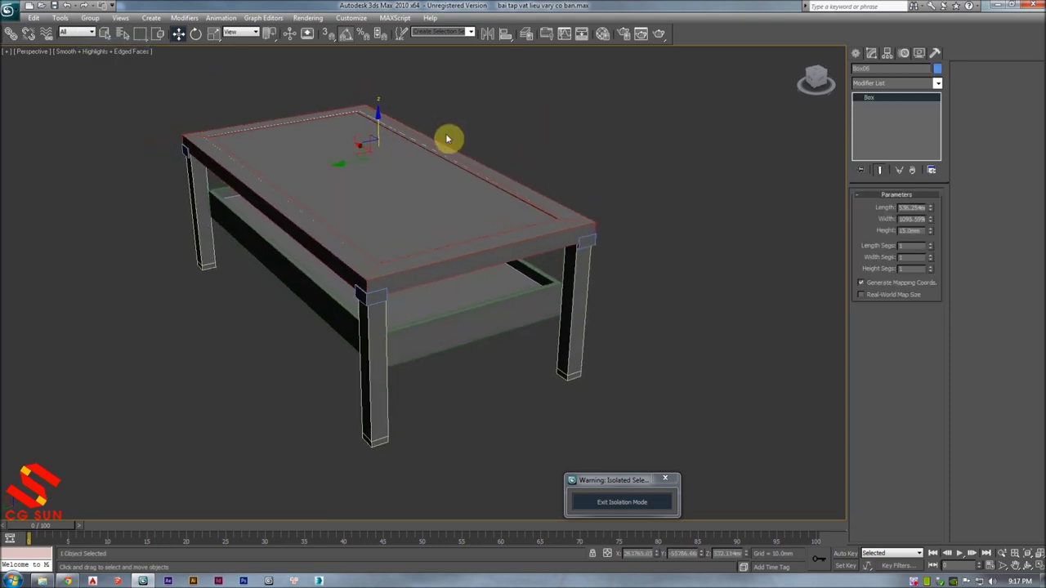
pyautogui.moveTo(458, 89)
pyautogui.keyDown('alt'); pyautogui.mouseDown(button='middle')
pyautogui.moveTo(493, 135)
pyautogui.moveTo(485, 143)
pyautogui.mouseUp(button='middle'); pyautogui.keyUp('alt')
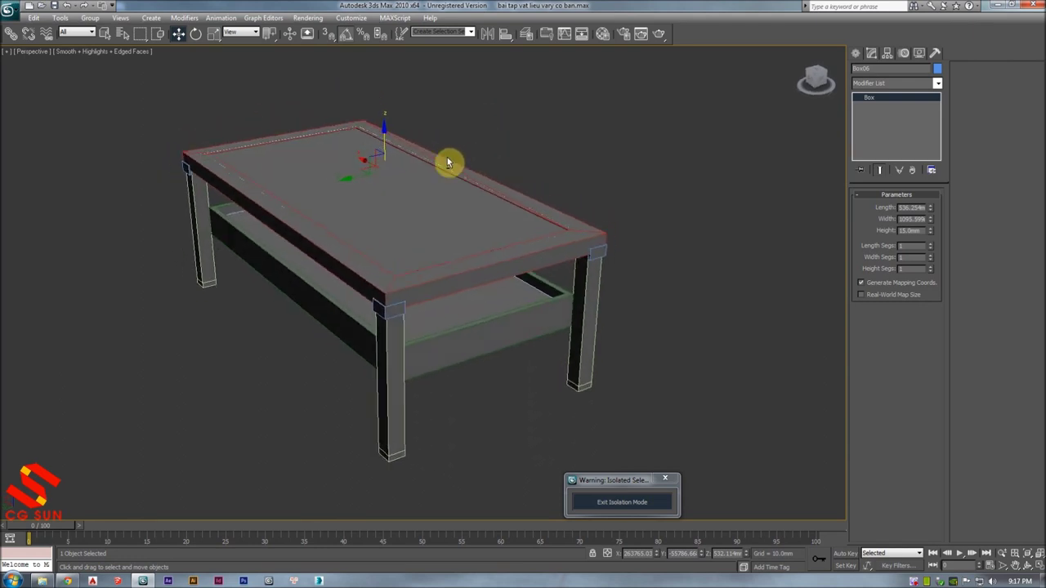
pyautogui.moveTo(385, 142); pyautogui.dragTo(404, 63)
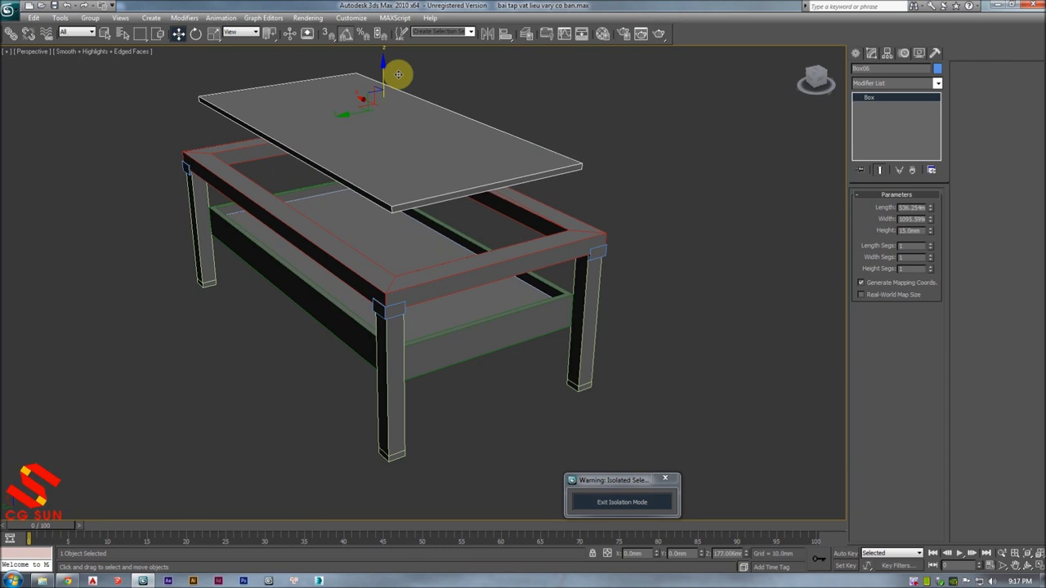
pyautogui.rightClick(404, 103)
pyautogui.click(439, 170)
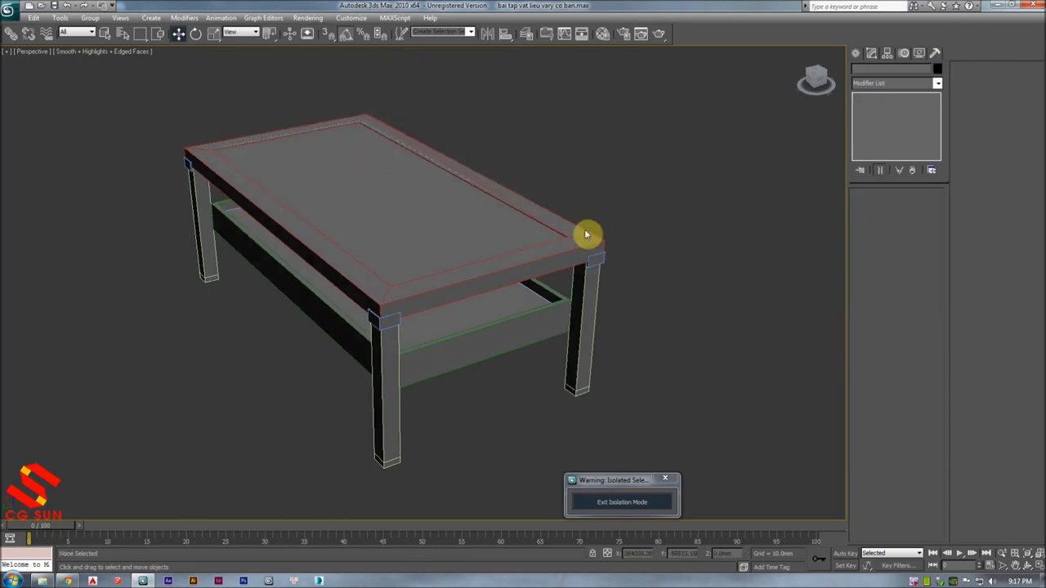
pyautogui.keyDown('alt'); pyautogui.moveTo(570, 246); pyautogui.dragTo(528, 222, button='middle'); pyautogui.keyUp('alt')
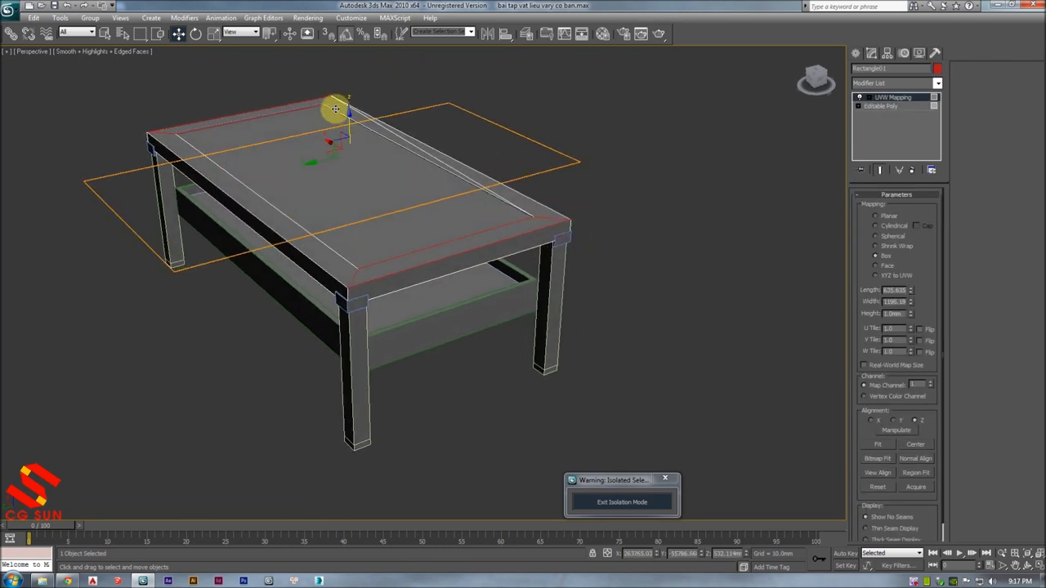
pyautogui.rightClick(570, 255)
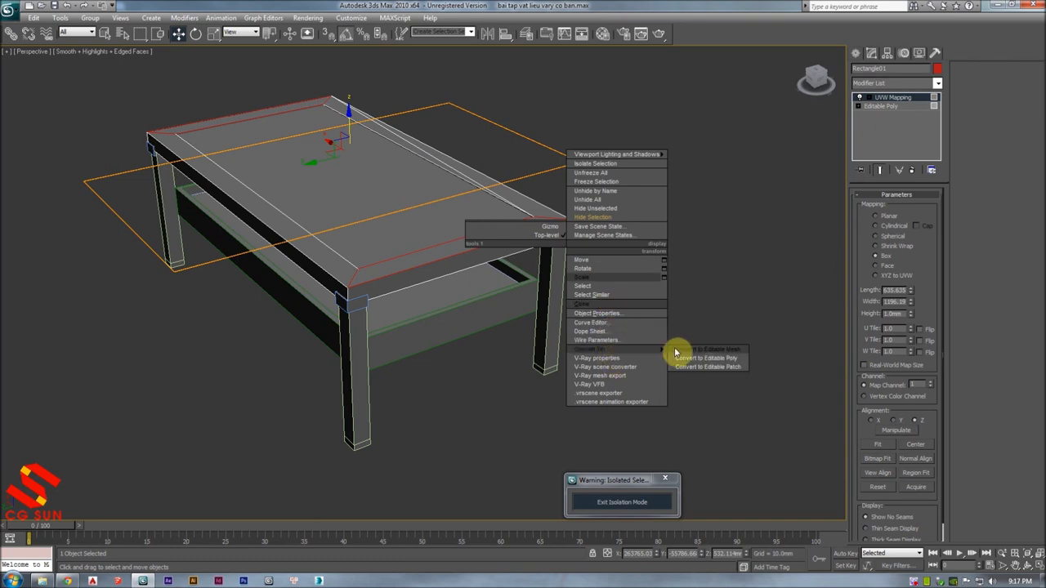
pyautogui.click(707, 362)
pyautogui.keyDown('alt'); pyautogui.moveTo(583, 292); pyautogui.dragTo(893, 214, button='middle'); pyautogui.keyUp('alt')
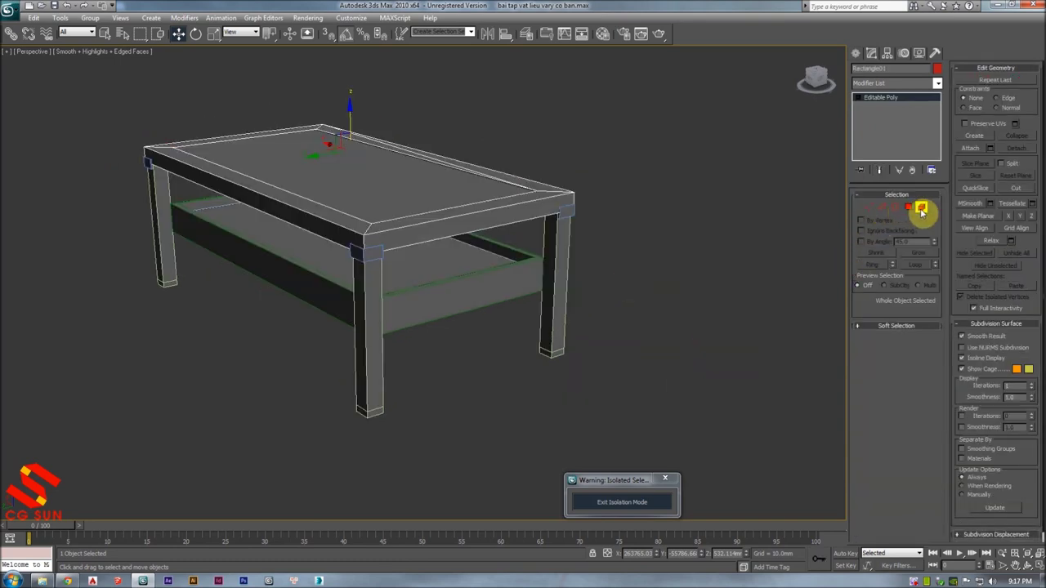
# - Assign the go noi that wood material to the coffee table frame
pyautogui.keyDown('alt'); pyautogui.moveTo(584, 240); pyautogui.dragTo(561, 248, button='middle'); pyautogui.keyUp('alt')
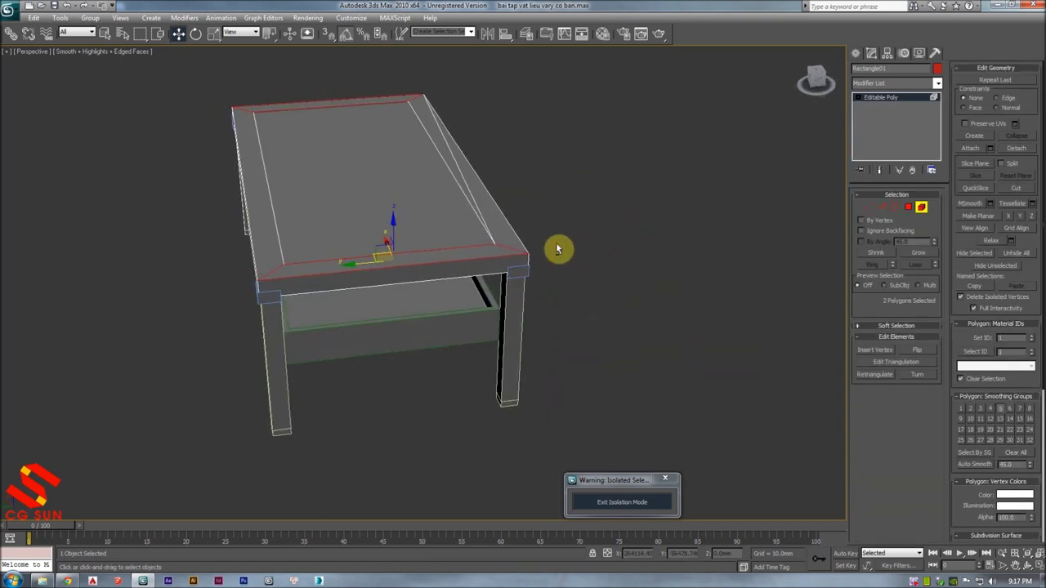
pyautogui.click(743, 195)
pyautogui.press('m')
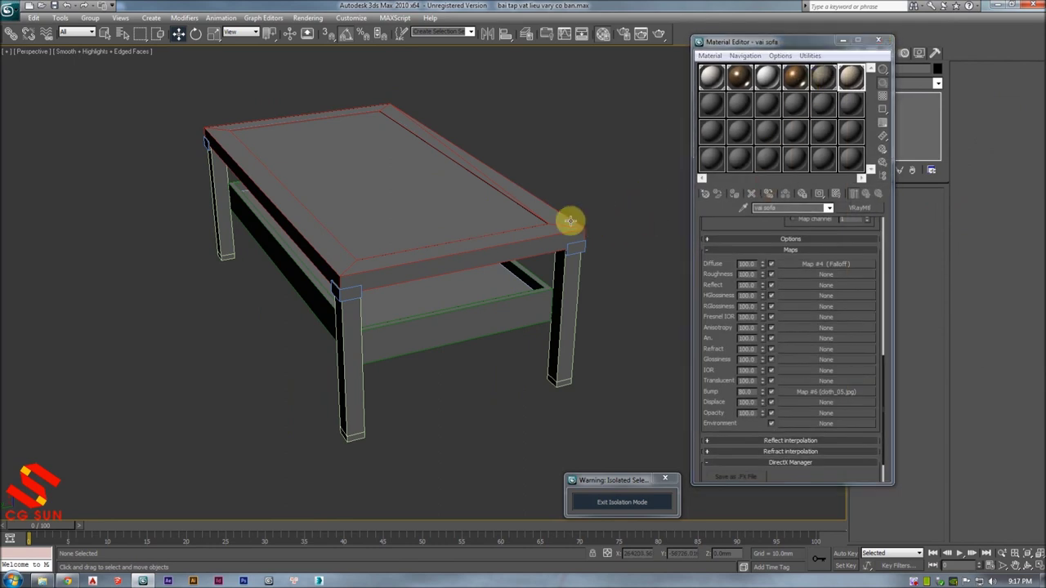
pyautogui.click(570, 221)
pyautogui.click(734, 193)
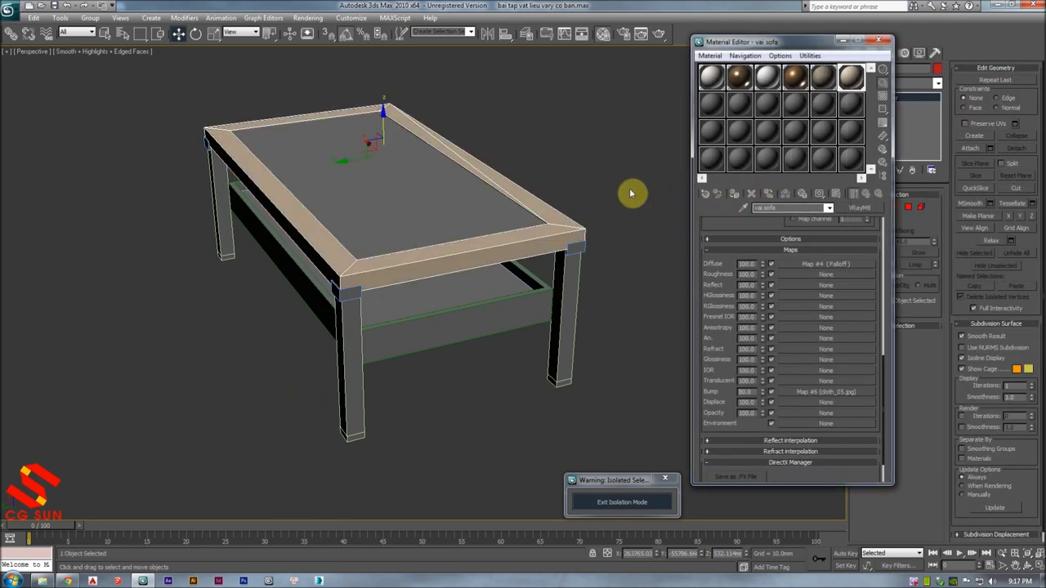
pyautogui.click(794, 78)
pyautogui.click(734, 193)
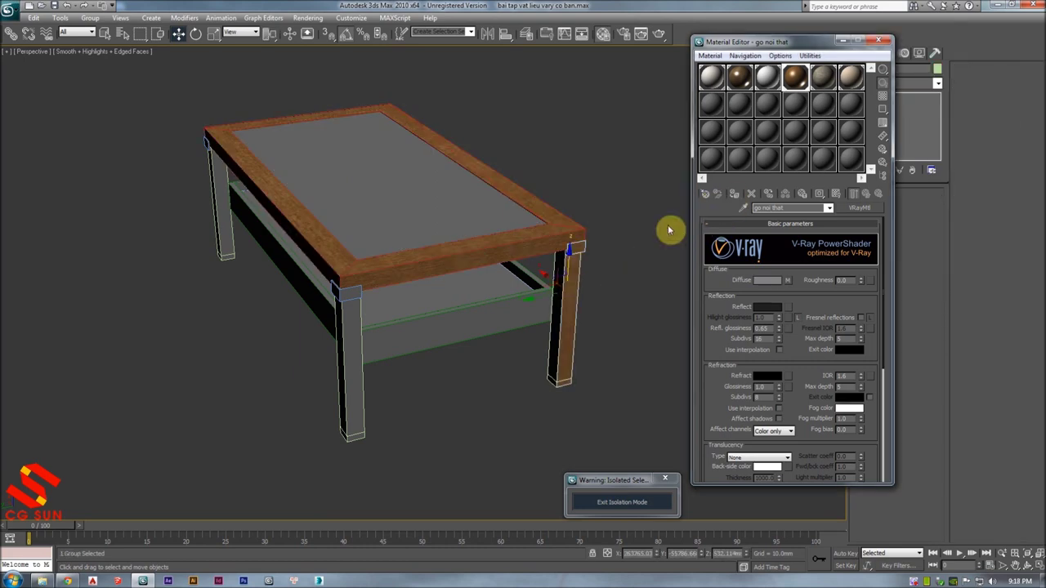
# - Apply the same go noi that wood to the front leg and front apron
pyautogui.keyDown('alt'); pyautogui.moveTo(670, 228); pyautogui.dragTo(441, 206, button='middle'); pyautogui.keyUp('alt')
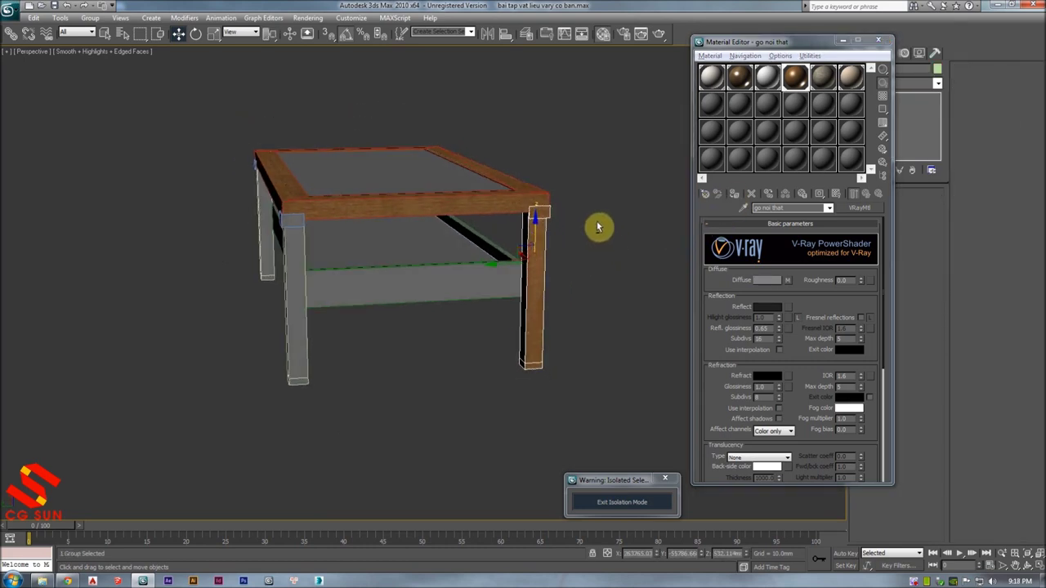
pyautogui.keyDown('ctrl'); pyautogui.click(278, 229); pyautogui.keyUp('ctrl')
pyautogui.keyDown('ctrl'); pyautogui.click(318, 227); pyautogui.keyUp('ctrl')
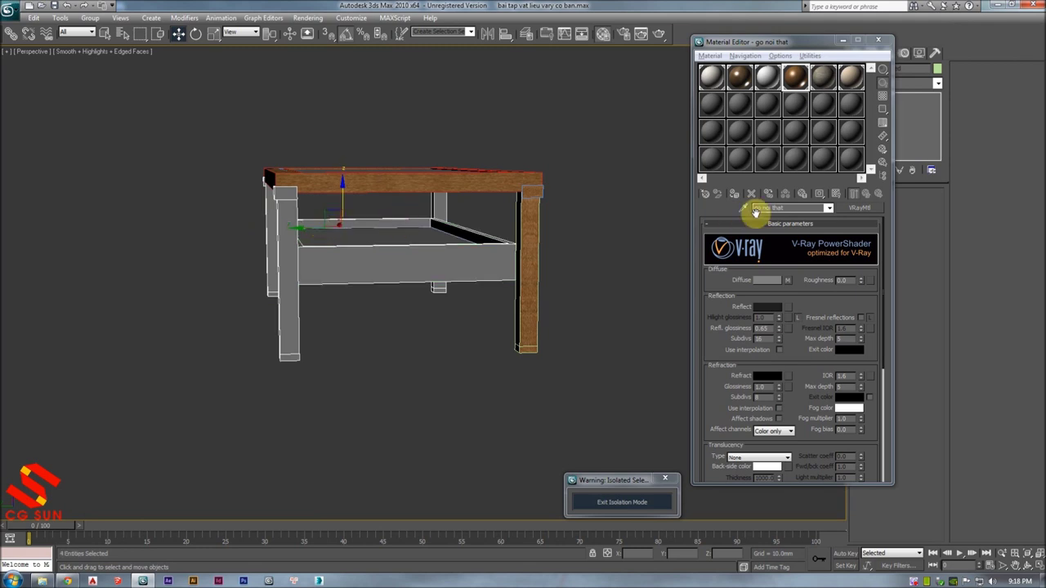
pyautogui.click(734, 193)
# - Reselect the table frame and inspect the wood grain from closer, end-on views
pyautogui.moveTo(561, 180)
pyautogui.keyDown('alt'); pyautogui.mouseDown(button='middle')
pyautogui.moveTo(591, 180)
pyautogui.moveTo(477, 222)
pyautogui.moveTo(460, 180)
pyautogui.moveTo(488, 199)
pyautogui.moveTo(631, 169)
pyautogui.moveTo(514, 145)
pyautogui.moveTo(548, 212)
pyautogui.moveTo(523, 253)
pyautogui.moveTo(447, 225)
pyautogui.mouseUp(button='middle'); pyautogui.keyUp('alt')
pyautogui.press('F4')
pyautogui.scroll(3, 478, 213)
pyautogui.scroll(5, 543, 237)
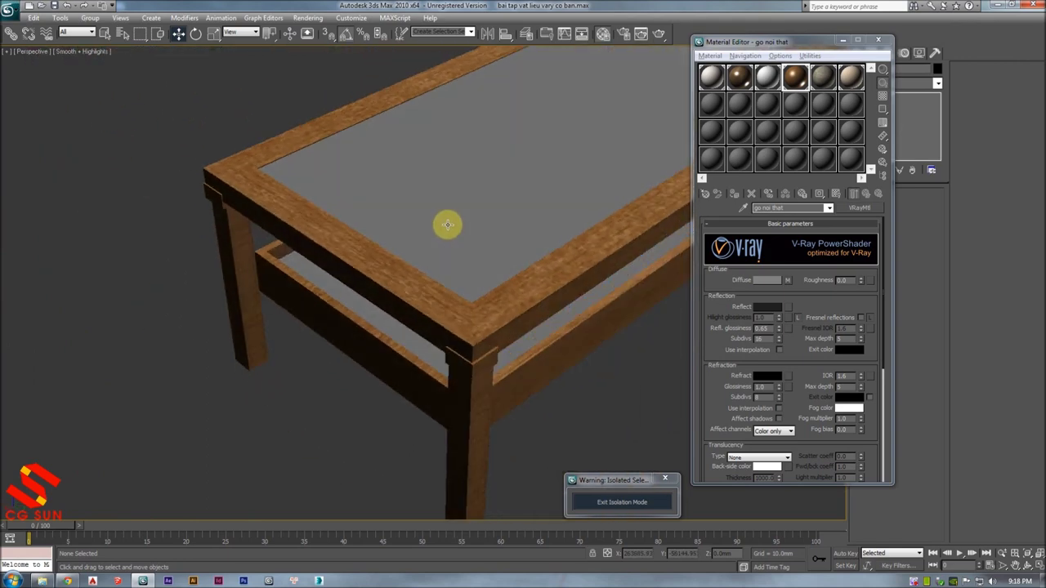
pyautogui.click(538, 284)
pyautogui.moveTo(542, 281)
pyautogui.keyDown('alt'); pyautogui.mouseDown(button='middle')
pyautogui.moveTo(490, 261)
pyautogui.moveTo(434, 270)
pyautogui.moveTo(443, 264)
pyautogui.mouseUp(button='middle'); pyautogui.keyUp('alt')
pyautogui.press('F4')
pyautogui.moveTo(830, 57)
pyautogui.mouseDown()
pyautogui.moveTo(806, 217)
pyautogui.moveTo(823, 292)
pyautogui.mouseUp()
pyautogui.moveTo(542, 240)
pyautogui.keyDown('alt'); pyautogui.mouseDown(button='middle')
pyautogui.moveTo(570, 187)
pyautogui.moveTo(589, 267)
pyautogui.mouseUp(button='middle'); pyautogui.keyUp('alt')
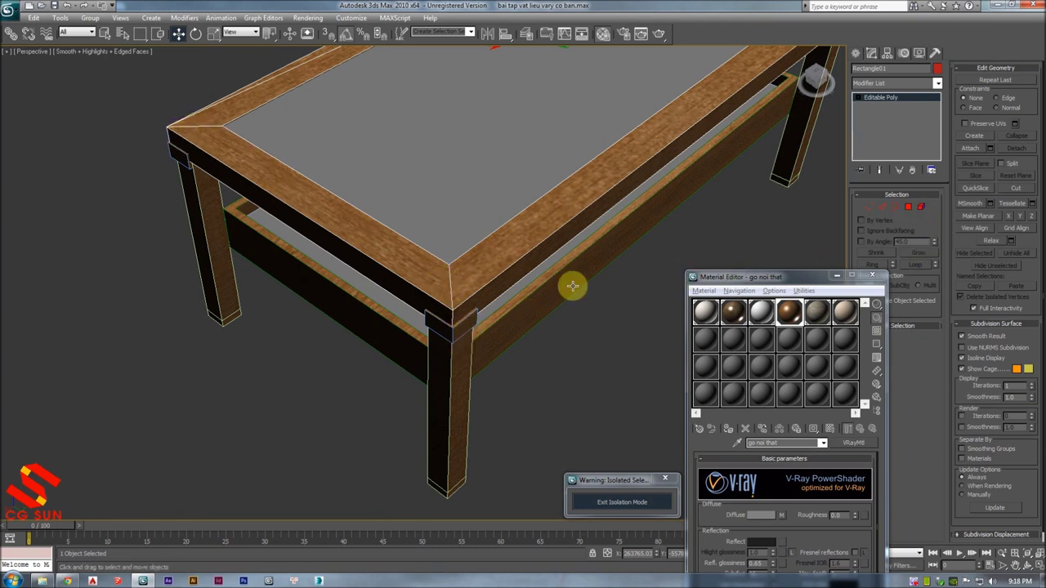
pyautogui.press('z')
pyautogui.moveTo(451, 258)
pyautogui.keyDown('alt'); pyautogui.mouseDown(button='middle')
pyautogui.moveTo(532, 256)
pyautogui.moveTo(533, 212)
pyautogui.mouseUp(button='middle'); pyautogui.keyUp('alt')
# - At Polygon level, select all of the frame's polygons and view them in wireframe
pyautogui.click(909, 208)
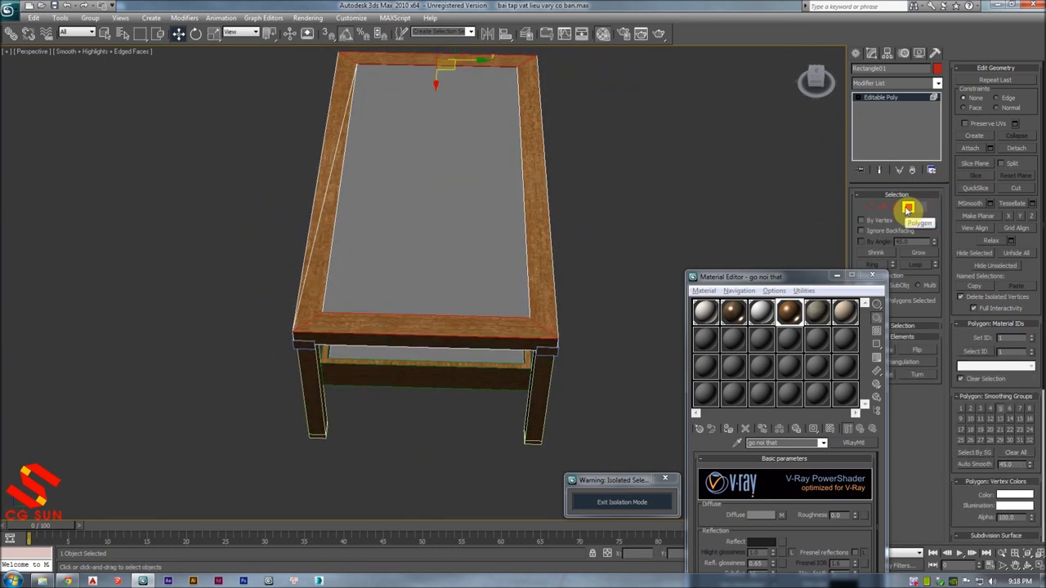
pyautogui.moveTo(594, 201)
pyautogui.keyDown('alt'); pyautogui.mouseDown(button='middle')
pyautogui.moveTo(479, 93)
pyautogui.moveTo(458, 123)
pyautogui.mouseUp(button='middle'); pyautogui.keyUp('alt')
pyautogui.click(408, 327)
pyautogui.keyDown('alt'); pyautogui.moveTo(409, 327); pyautogui.dragTo(473, 288, button='middle'); pyautogui.keyUp('alt')
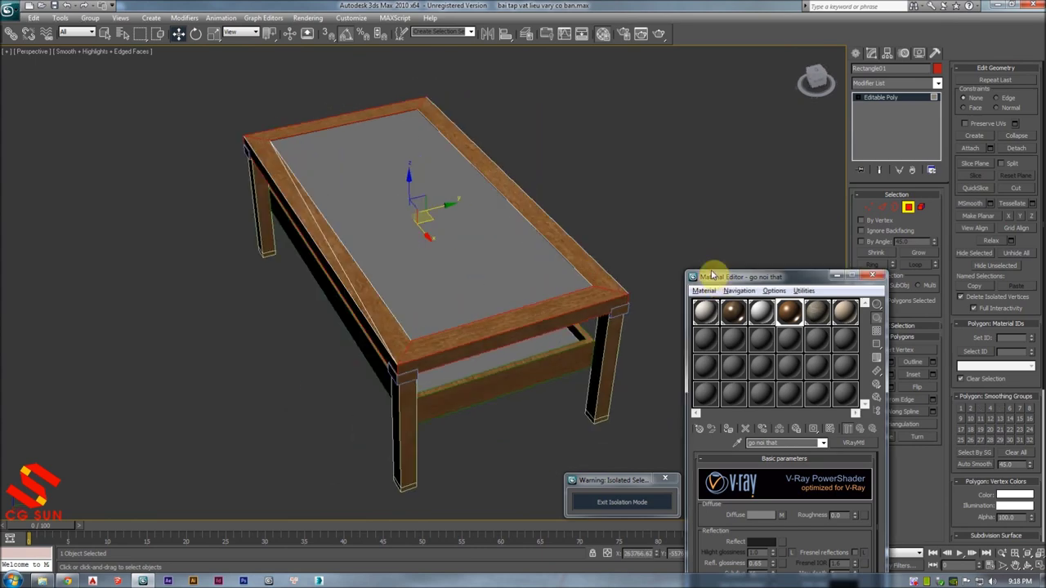
pyautogui.moveTo(707, 275); pyautogui.dragTo(700, 205)
pyautogui.moveTo(466, 285)
pyautogui.keyDown('alt'); pyautogui.mouseDown(button='middle')
pyautogui.moveTo(479, 269)
pyautogui.moveTo(522, 279)
pyautogui.moveTo(528, 250)
pyautogui.moveTo(485, 250)
pyautogui.moveTo(471, 211)
pyautogui.moveTo(499, 245)
pyautogui.moveTo(518, 222)
pyautogui.moveTo(469, 105)
pyautogui.mouseUp(button='middle'); pyautogui.keyUp('alt')
pyautogui.hotkey('ctrl', 'a')
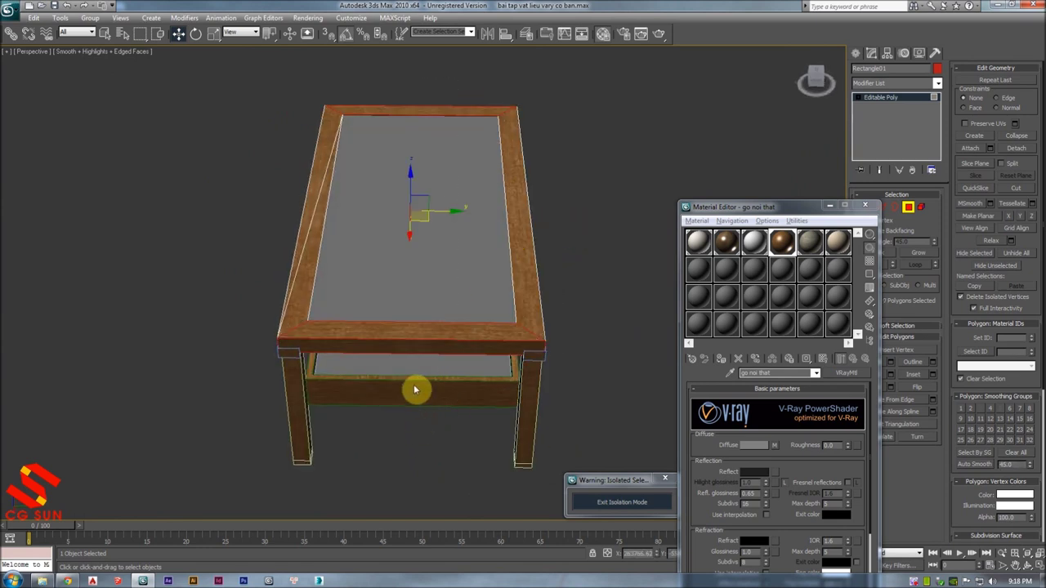
pyautogui.press('F3')
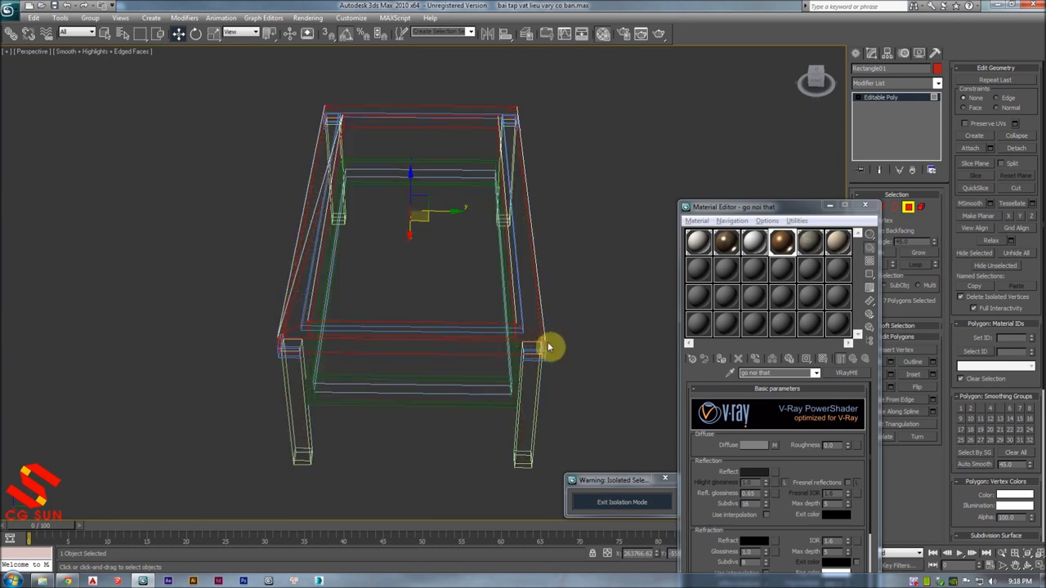
pyautogui.moveTo(479, 369)
pyautogui.keyDown('alt'); pyautogui.mouseDown(button='middle')
pyautogui.moveTo(504, 357)
pyautogui.moveTo(458, 353)
pyautogui.mouseUp(button='middle'); pyautogui.keyUp('alt')
# - Check the frame's corner vertices at Vertex level, then return to shaded view
pyautogui.press('1')
pyautogui.moveTo(399, 303); pyautogui.dragTo(427, 318)
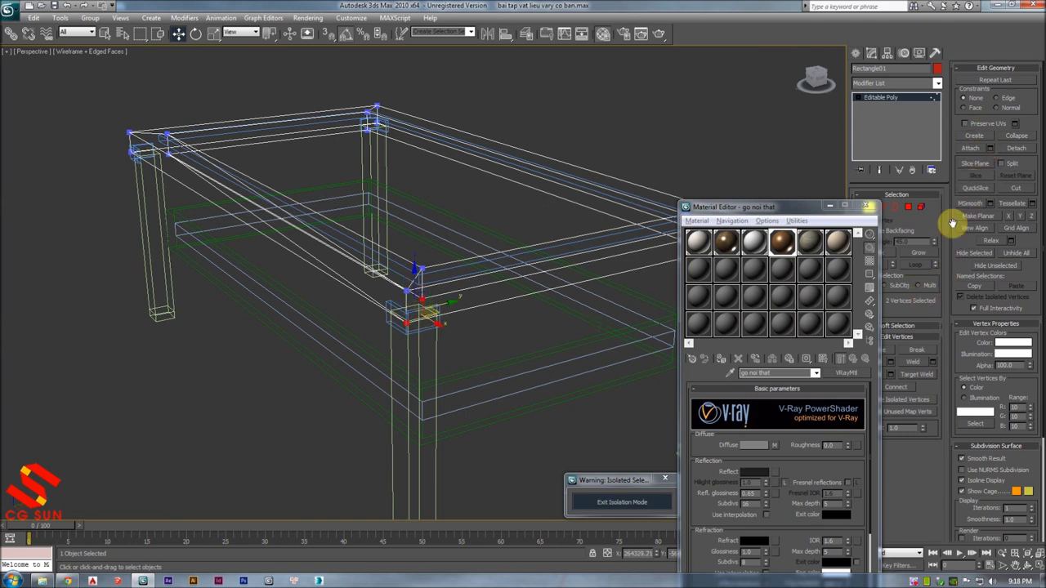
pyautogui.moveTo(833, 220); pyautogui.dragTo(811, 231)
pyautogui.click(899, 387)
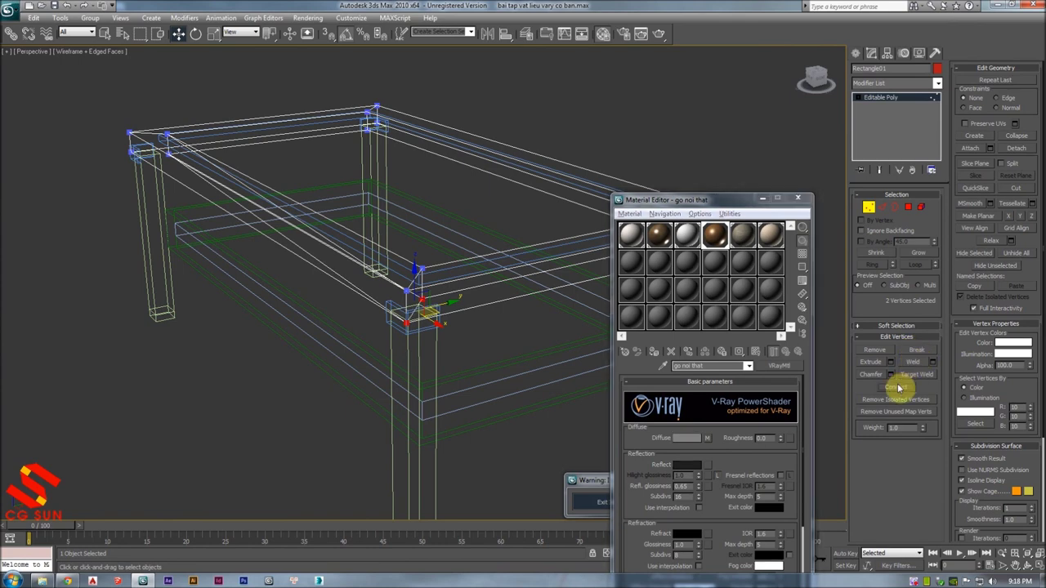
pyautogui.moveTo(530, 344)
pyautogui.mouseDown(button='middle')
pyautogui.moveTo(469, 305)
pyautogui.moveTo(463, 268)
pyautogui.mouseUp(button='middle')
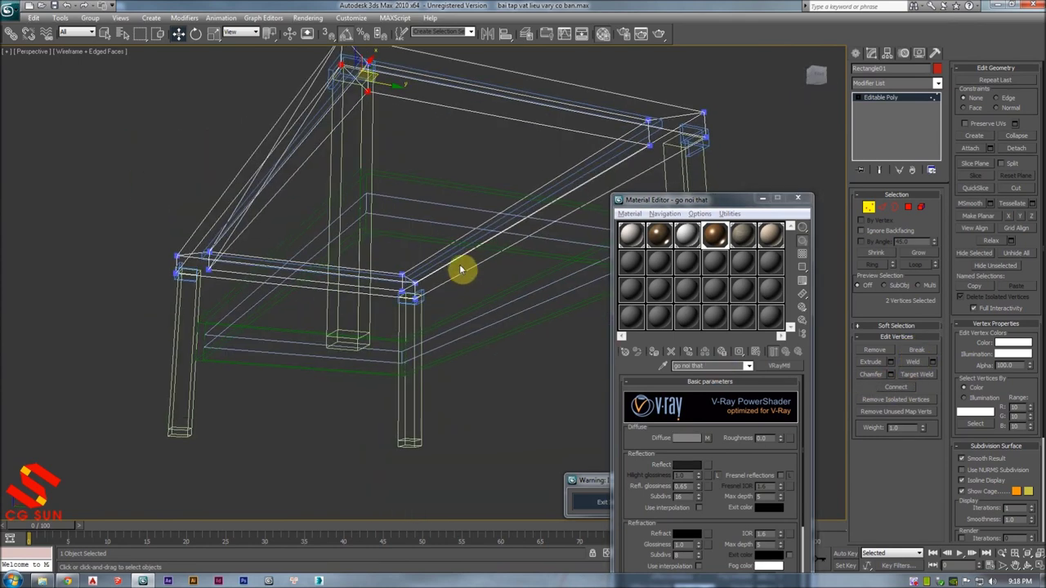
pyautogui.press('F3')
pyautogui.moveTo(462, 210)
pyautogui.keyDown('alt'); pyautogui.mouseDown(button='middle')
pyautogui.moveTo(455, 205)
pyautogui.moveTo(453, 239)
pyautogui.moveTo(362, 124)
pyautogui.moveTo(596, 250)
pyautogui.moveTo(621, 245)
pyautogui.mouseUp(button='middle'); pyautogui.keyUp('alt')
# - Back at Polygon level, region-select the 10 outer frame polygons in wireframe
pyautogui.click(869, 211)
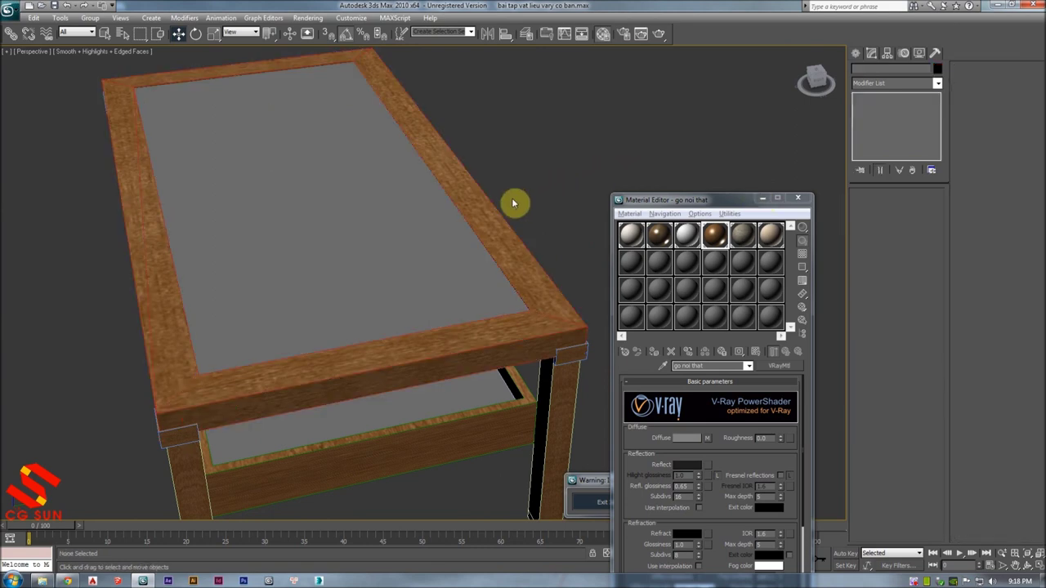
pyautogui.click(908, 206)
pyautogui.scroll(-2, 420, 275)
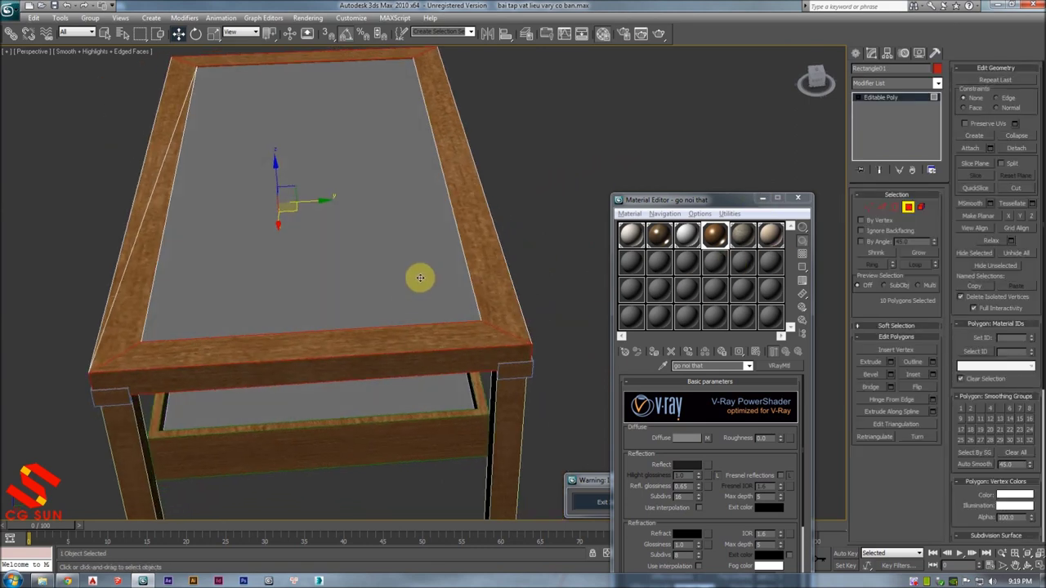
pyautogui.scroll(-3, 444, 291)
pyautogui.press('F3')
pyautogui.keyDown('alt'); pyautogui.click(355, 406); pyautogui.keyUp('alt')
pyautogui.press('F3')
pyautogui.press('F3')
pyautogui.keyDown('alt'); pyautogui.click(367, 146); pyautogui.keyUp('alt')
pyautogui.press('F3')
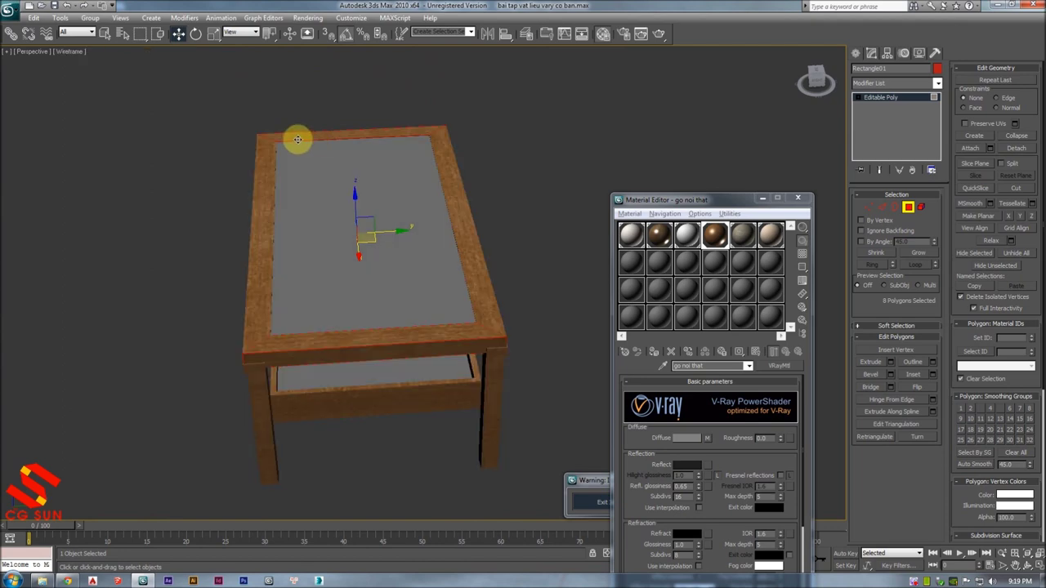
pyautogui.keyDown('ctrl'); pyautogui.moveTo(373, 101); pyautogui.dragTo(367, 423); pyautogui.keyUp('ctrl')
pyautogui.keyDown('ctrl'); pyautogui.moveTo(556, 210); pyautogui.dragTo(211, 253); pyautogui.keyUp('ctrl')
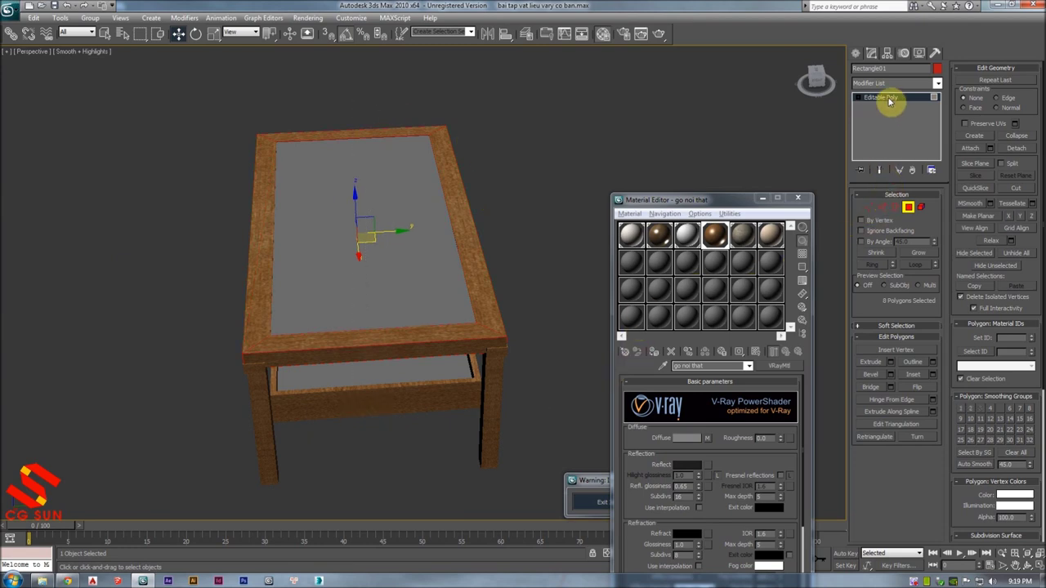
pyautogui.click(909, 84)
# - Add a UVW Map modifier to the frame with 800 mm width and height
pyautogui.press('u')
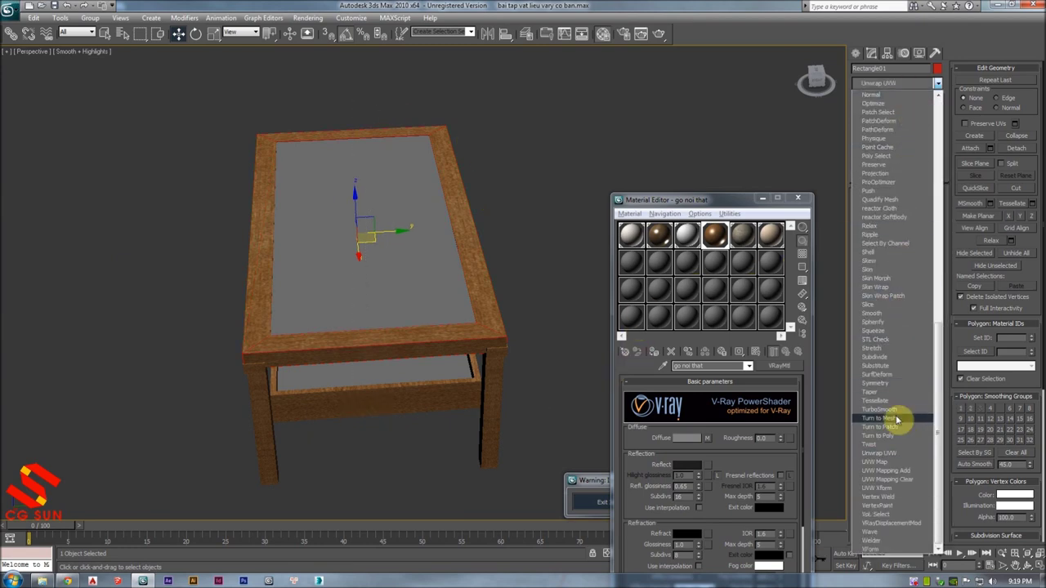
pyautogui.click(880, 465)
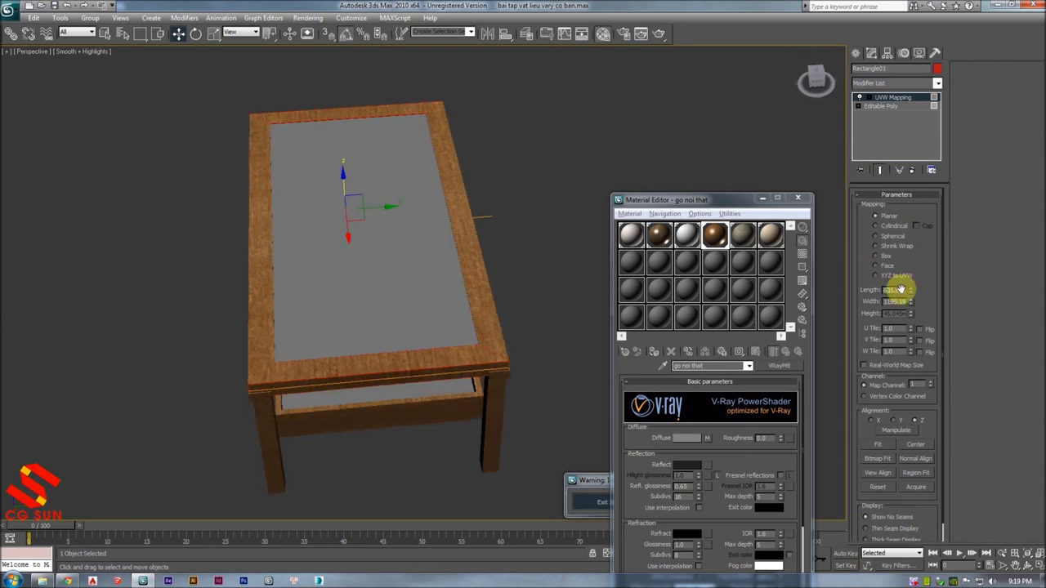
pyautogui.keyDown('alt'); pyautogui.moveTo(374, 304); pyautogui.dragTo(397, 273, button='middle'); pyautogui.keyUp('alt')
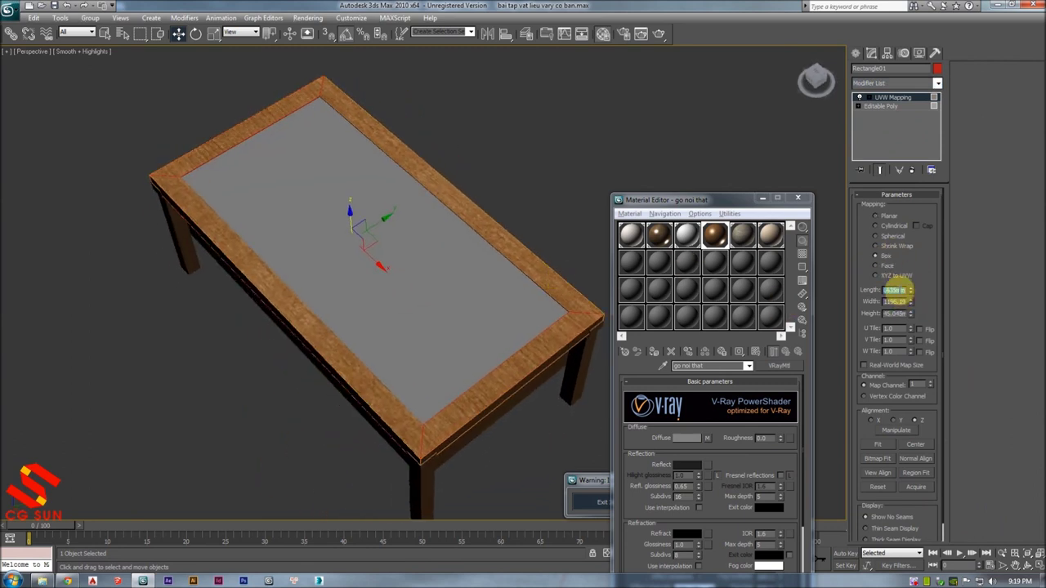
pyautogui.write('800')
pyautogui.press('Tab')
pyautogui.write('800')
pyautogui.press('Return')
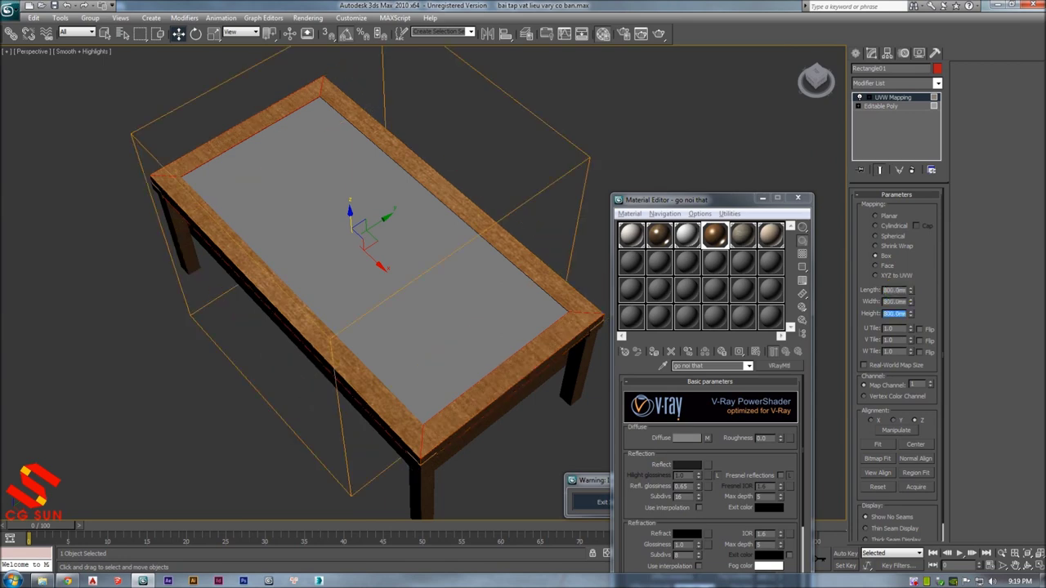
# - Rotate the UVW mapping gizmo around the table and close the Material Editor
pyautogui.moveTo(572, 283)
pyautogui.keyDown('alt'); pyautogui.mouseDown(button='middle')
pyautogui.moveTo(215, 113)
pyautogui.moveTo(375, 164)
pyautogui.mouseUp(button='middle'); pyautogui.keyUp('alt')
pyautogui.click(196, 34)
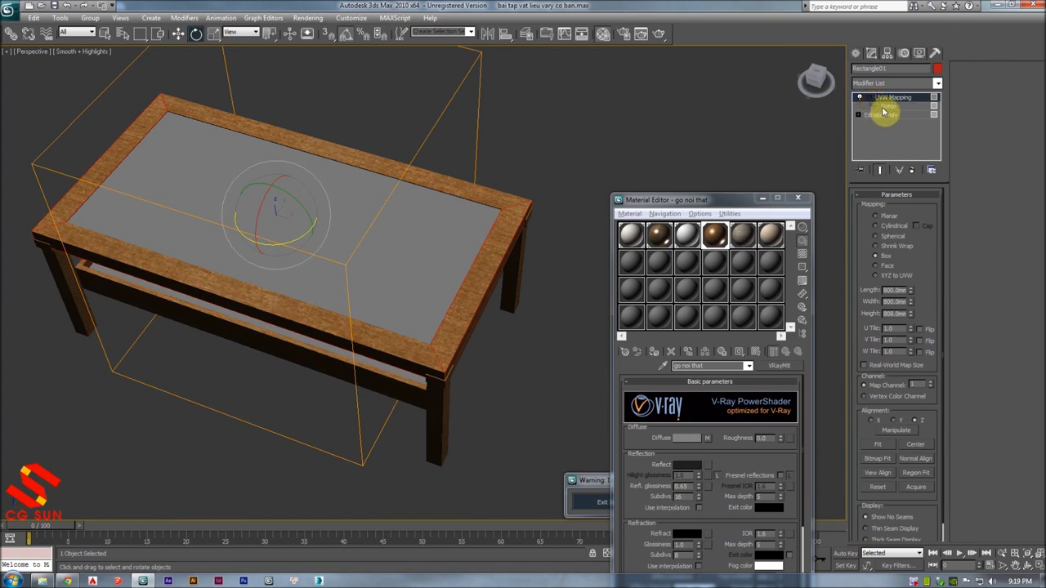
pyautogui.click(886, 107)
pyautogui.moveTo(272, 251)
pyautogui.mouseDown()
pyautogui.moveTo(217, 250)
pyautogui.moveTo(226, 249)
pyautogui.mouseUp()
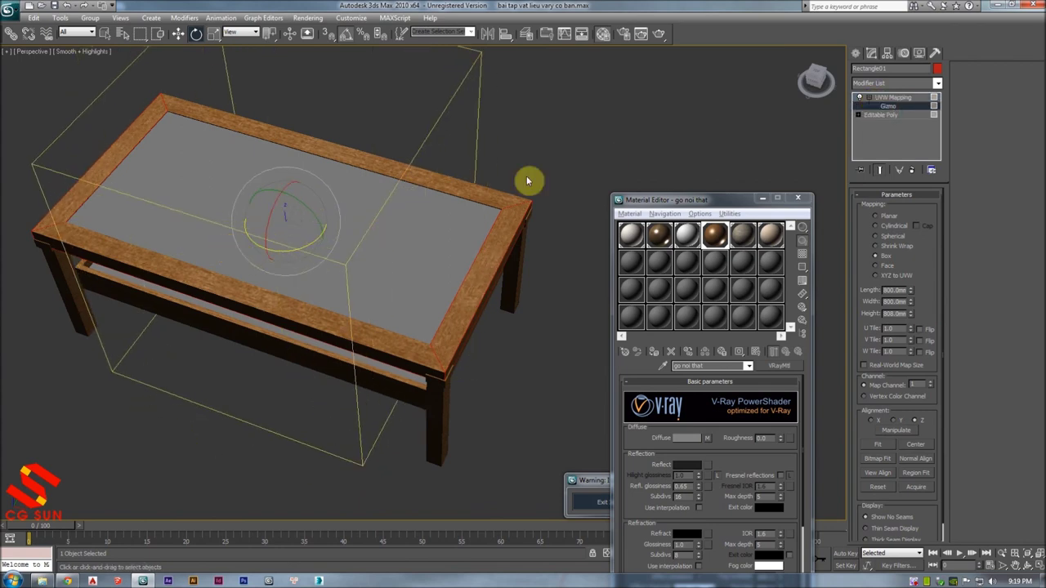
pyautogui.moveTo(621, 199); pyautogui.dragTo(733, 202)
pyautogui.scroll(3, 511, 249)
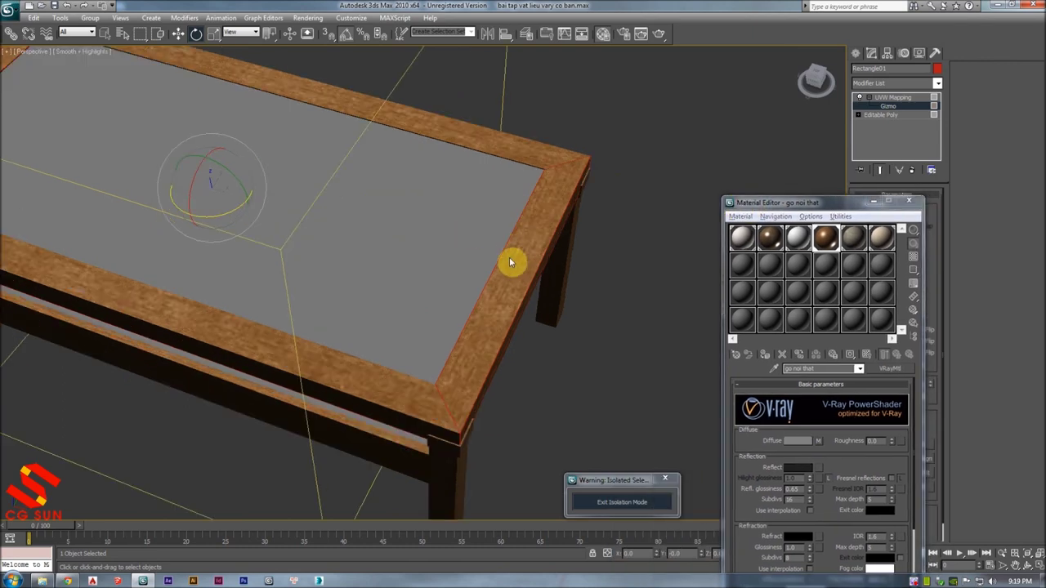
pyautogui.click(908, 201)
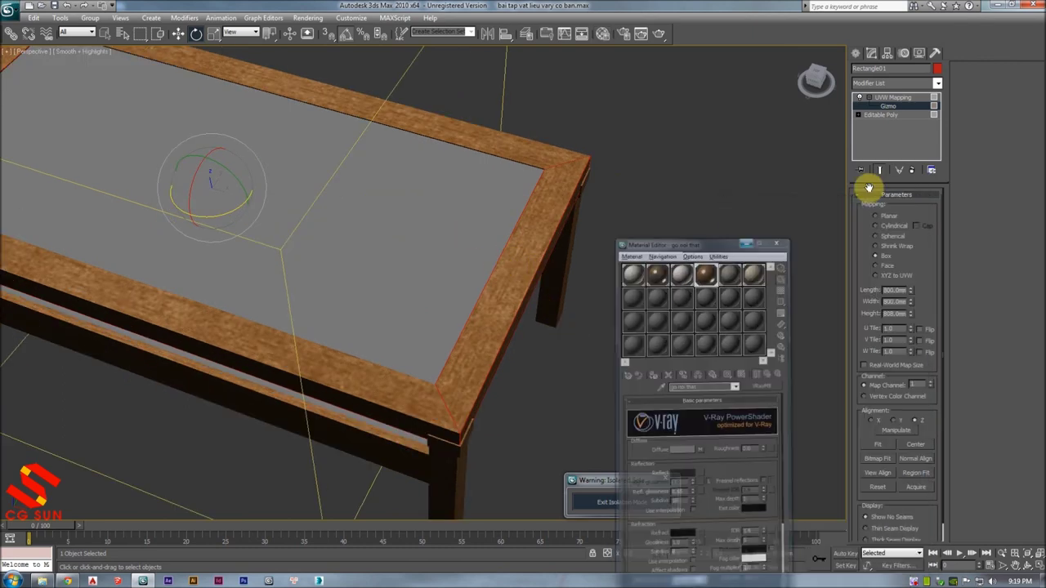
pyautogui.moveTo(678, 300); pyautogui.dragTo(776, 306, button='middle')
# - Set the mapping length to 350 mm and frame the whole table
pyautogui.click(911, 292)
pyautogui.moveTo(913, 292)
pyautogui.mouseDown()
pyautogui.moveTo(918, 327)
pyautogui.moveTo(905, 304)
pyautogui.mouseUp()
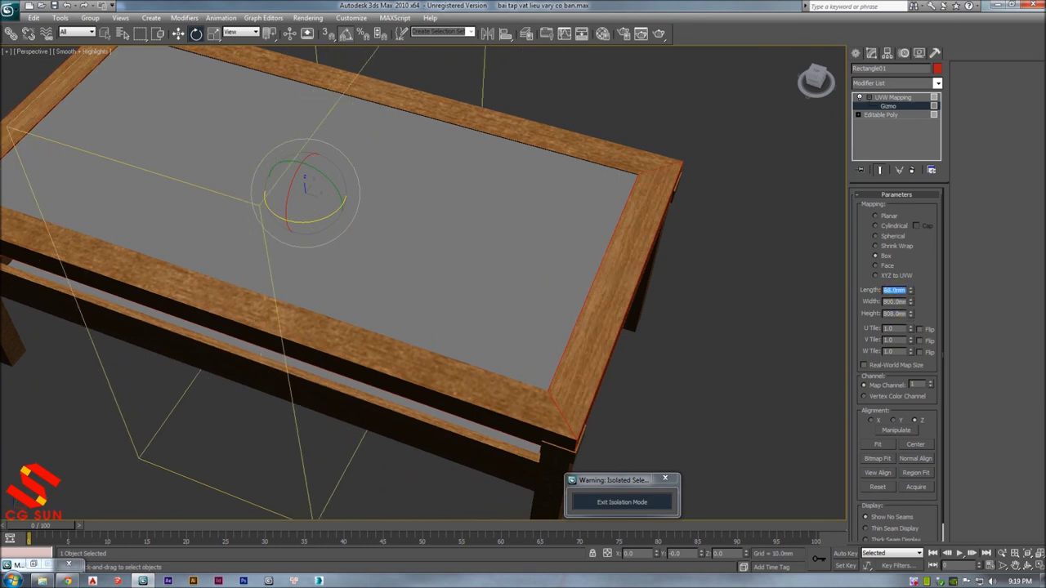
pyautogui.write('350')
pyautogui.press('Return')
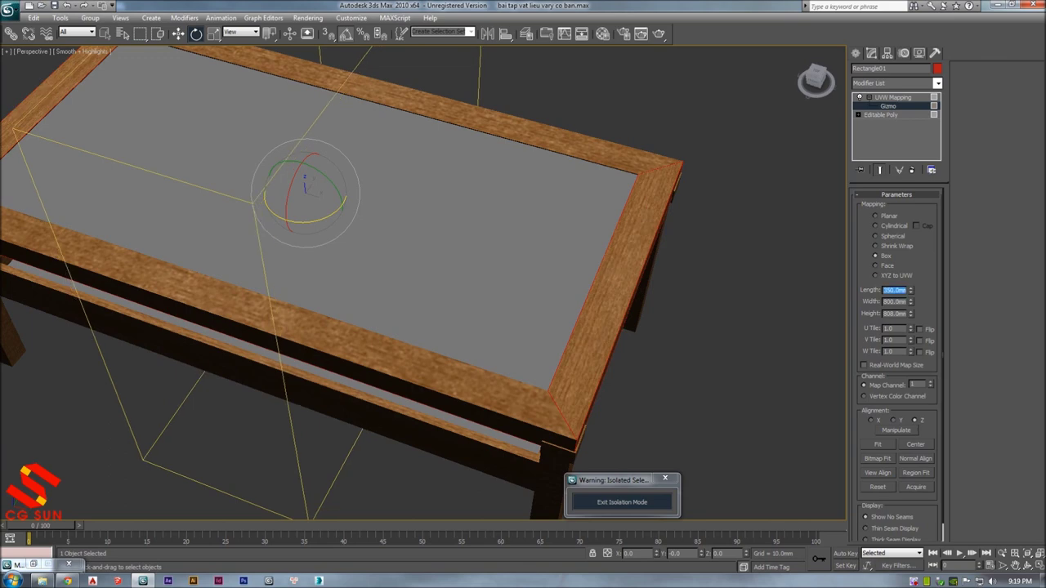
pyautogui.press('z')
pyautogui.click(894, 98)
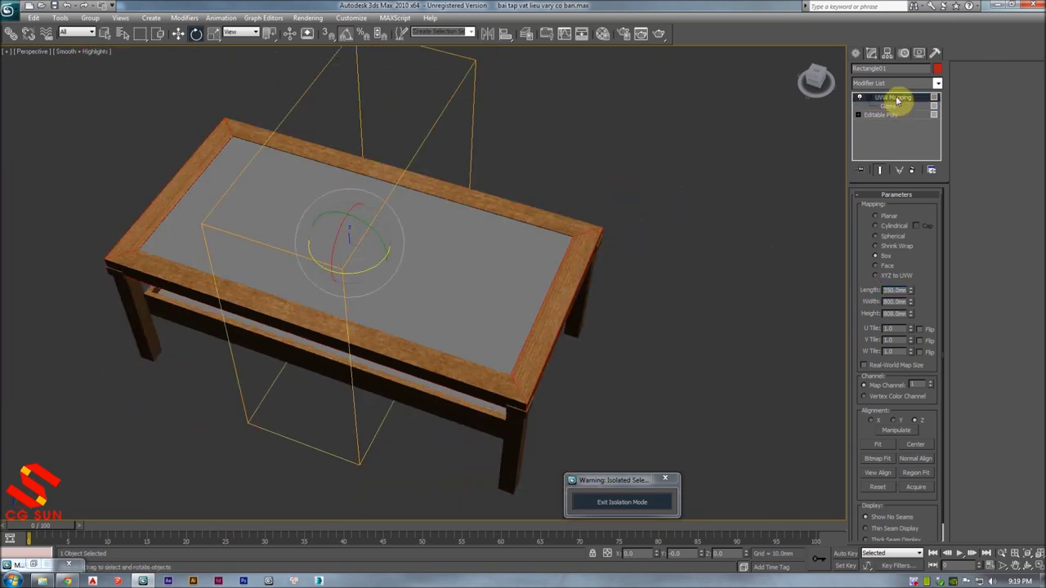
pyautogui.rightClick(894, 98)
pyautogui.click(922, 145)
pyautogui.keyDown('alt'); pyautogui.moveTo(777, 194); pyautogui.dragTo(770, 171, button='middle'); pyautogui.keyUp('alt')
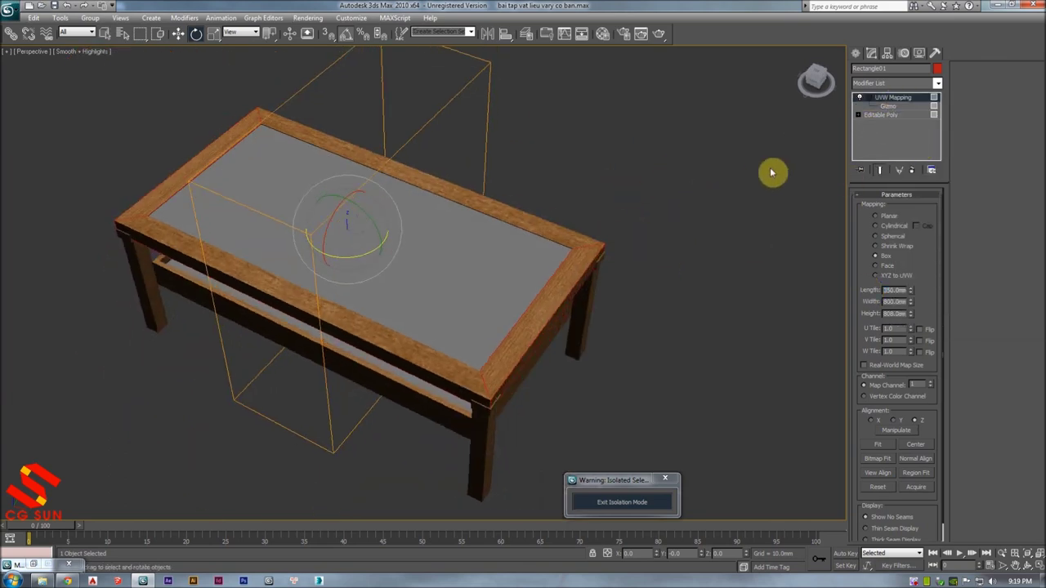
pyautogui.rightClick(469, 203)
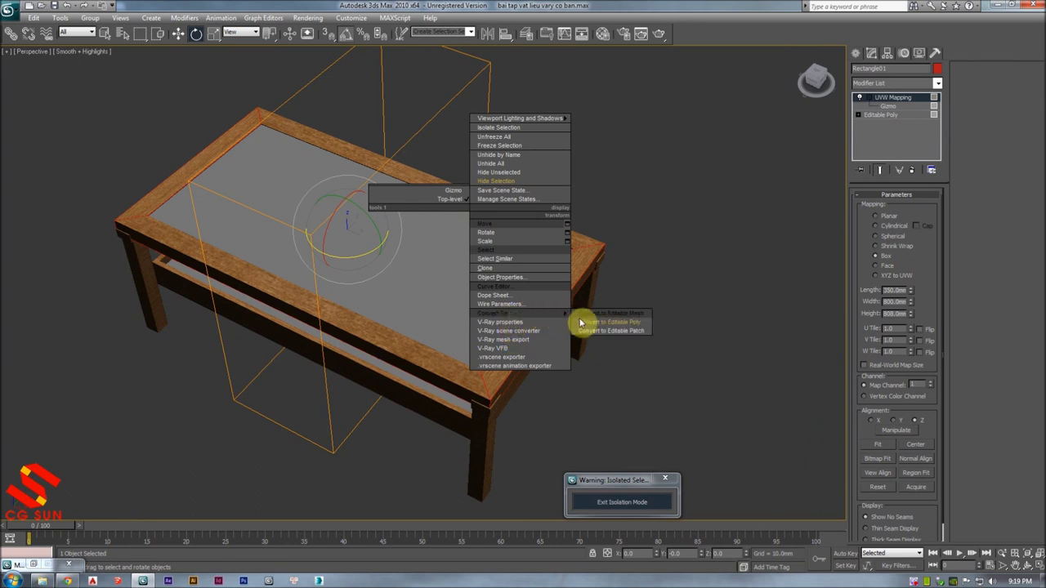
# - Collapse the frame into an Editable Poly and select the table frame's polygons
pyautogui.click(580, 319)
pyautogui.press('z')
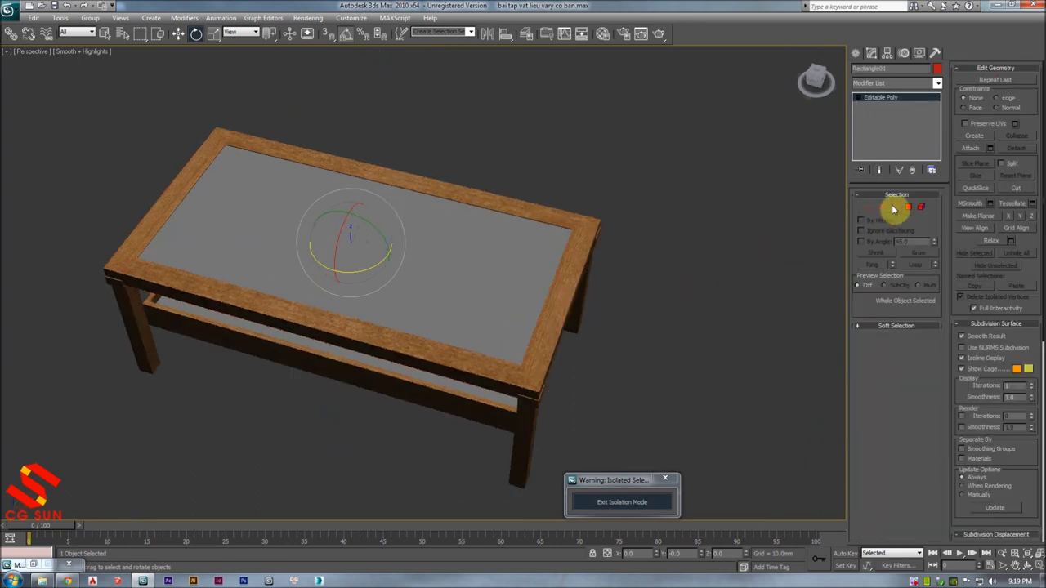
pyautogui.click(907, 207)
pyautogui.keyDown('alt'); pyautogui.moveTo(474, 227); pyautogui.dragTo(374, 310, button='middle'); pyautogui.keyUp('alt')
pyautogui.moveTo(428, 108); pyautogui.dragTo(347, 480)
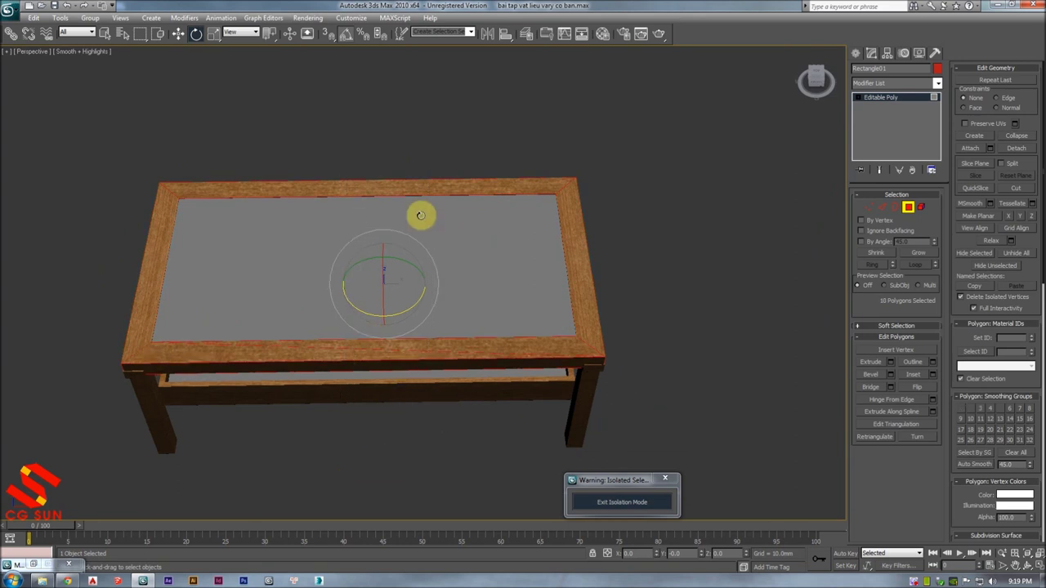
# - Add a new box UVW Mapping modifier and rotate its gizmo 90° around Z
pyautogui.rightClick(900, 99)
pyautogui.press('u')
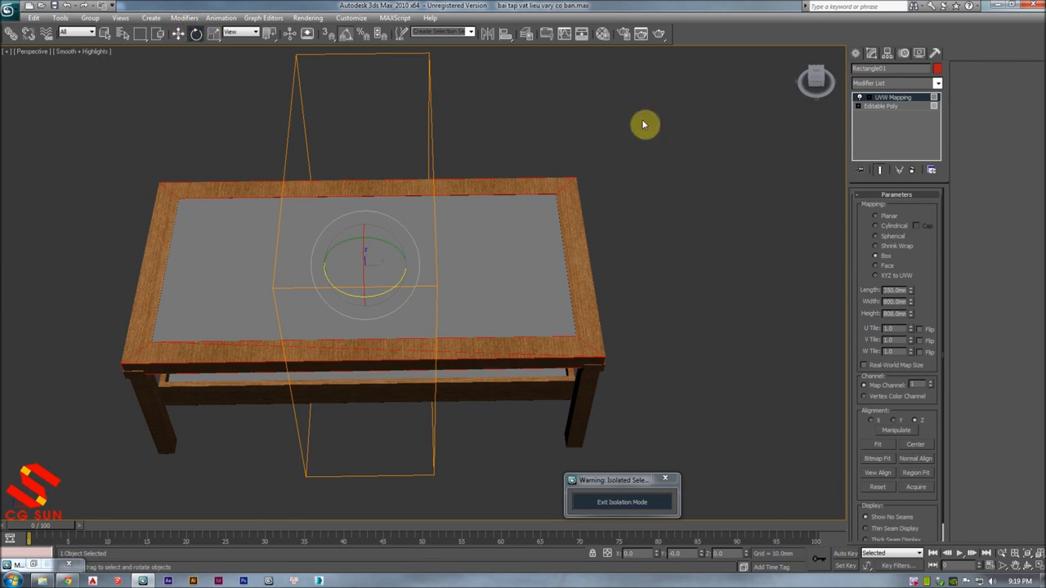
pyautogui.click(889, 106)
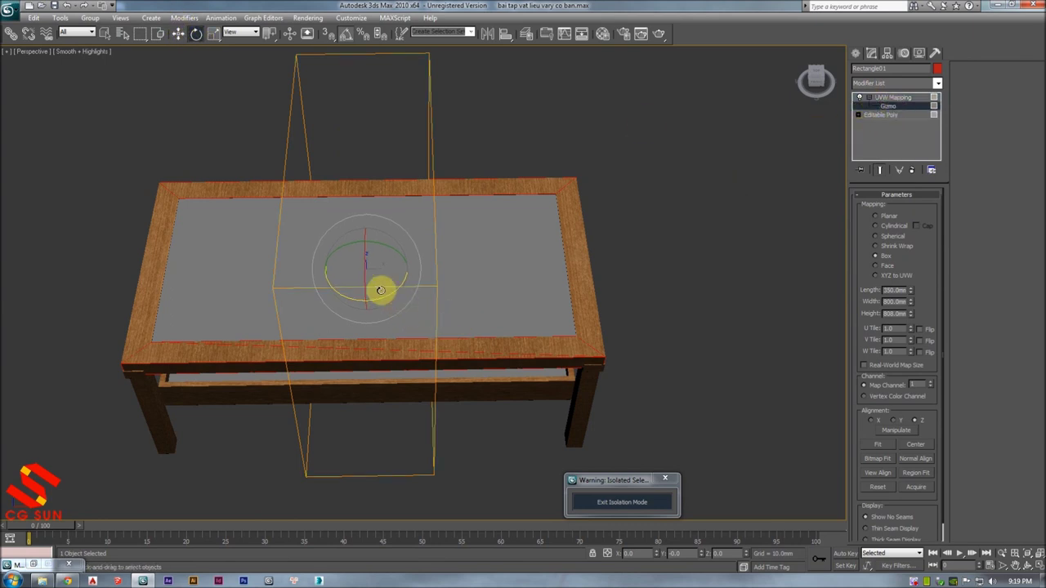
pyautogui.moveTo(378, 298); pyautogui.dragTo(324, 298)
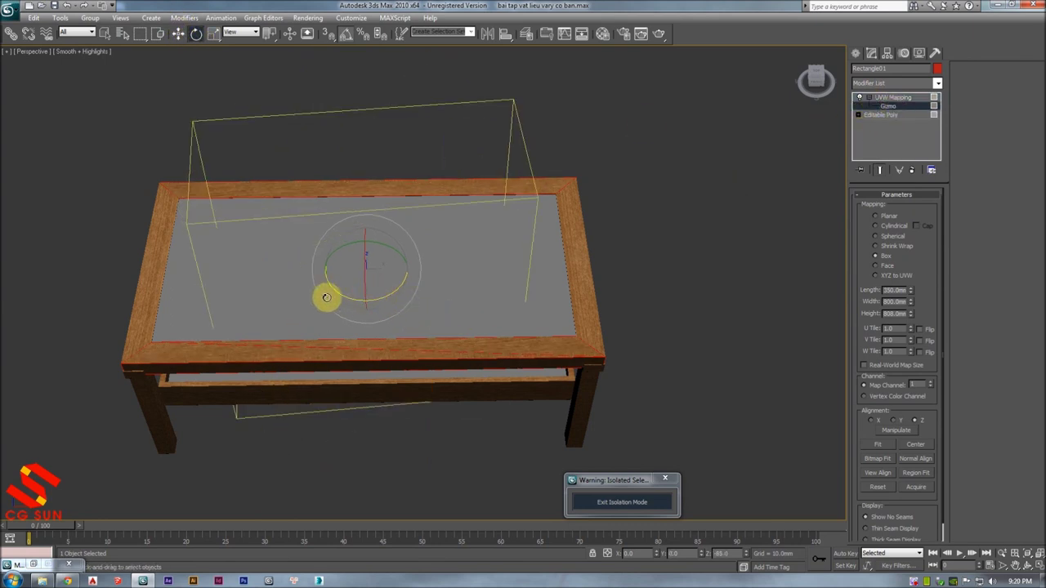
pyautogui.keyDown('alt'); pyautogui.moveTo(323, 297); pyautogui.dragTo(299, 297, button='middle'); pyautogui.keyUp('alt')
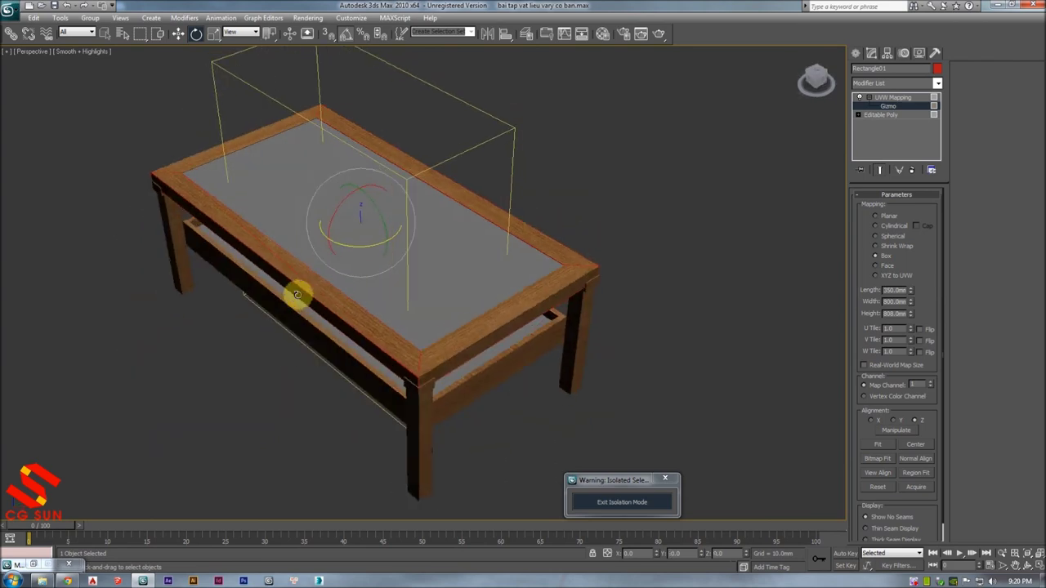
pyautogui.scroll(3, 388, 330)
pyautogui.moveTo(391, 320)
pyautogui.keyDown('alt'); pyautogui.mouseDown(button='middle')
pyautogui.moveTo(410, 310)
pyautogui.moveTo(393, 294)
pyautogui.mouseUp(button='middle'); pyautogui.keyUp('alt')
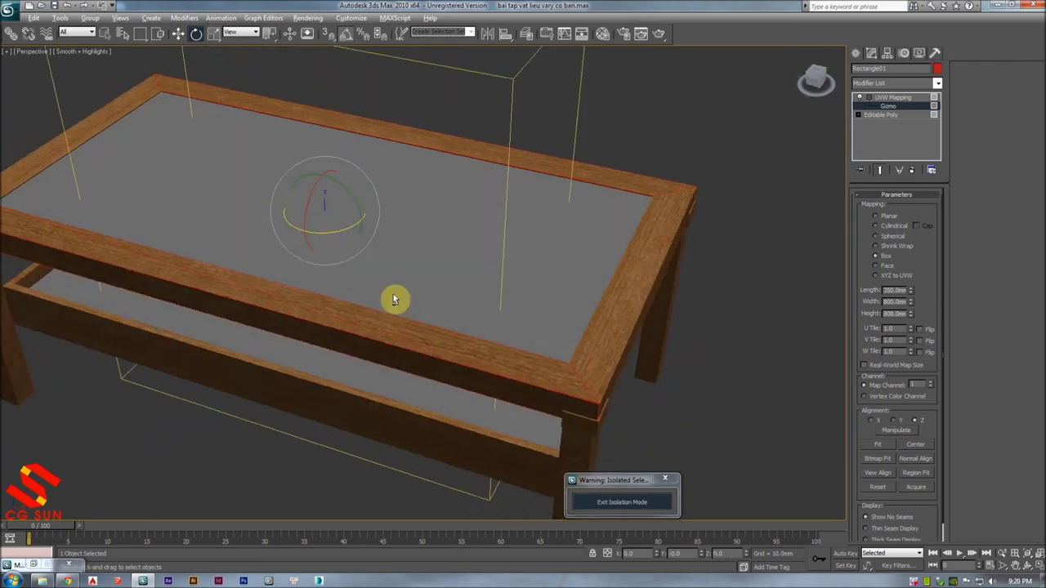
pyautogui.click(213, 33)
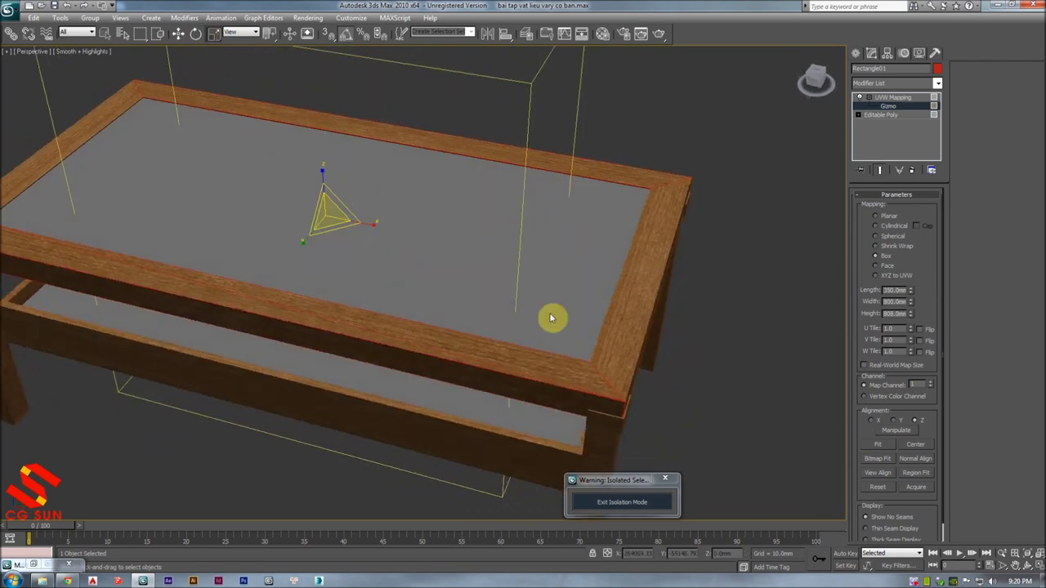
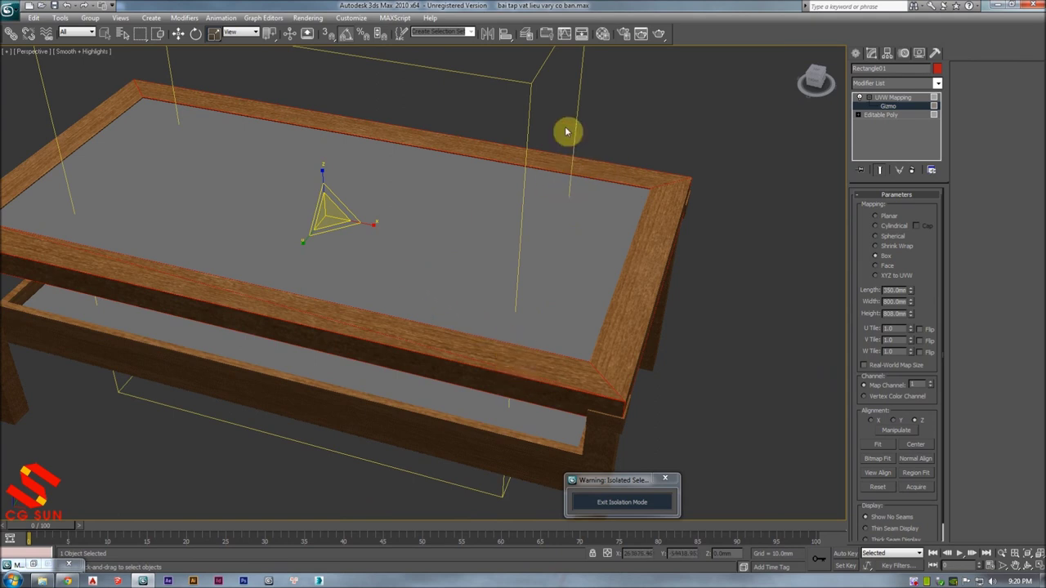
# - Scale up the UVW Mapping box around the table top
pyautogui.moveTo(386, 231)
pyautogui.mouseDown()
pyautogui.moveTo(466, 229)
pyautogui.moveTo(672, 123)
pyautogui.mouseUp()
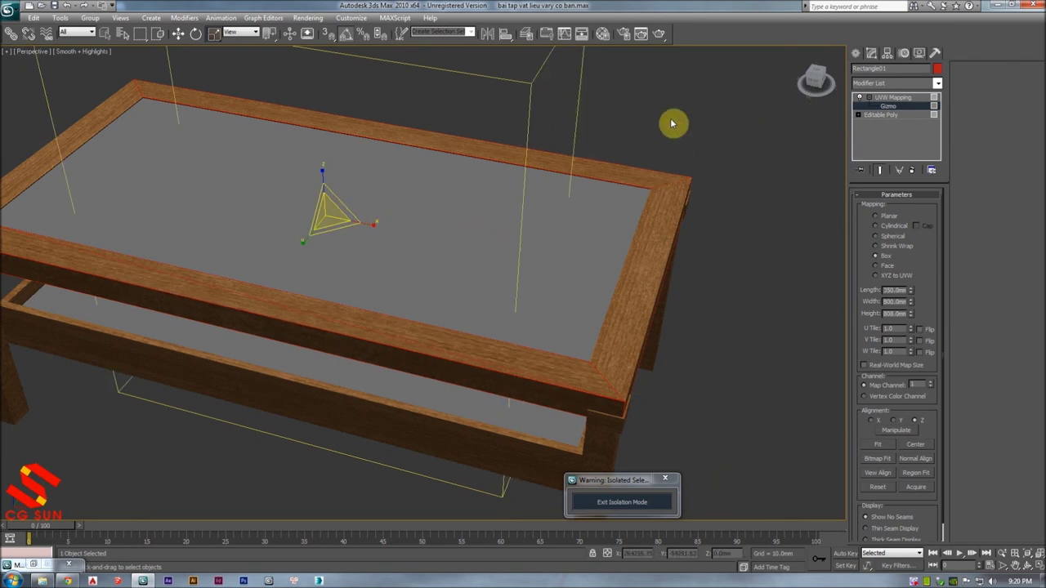
pyautogui.keyDown('alt'); pyautogui.moveTo(661, 158); pyautogui.dragTo(670, 141, button='middle'); pyautogui.keyUp('alt')
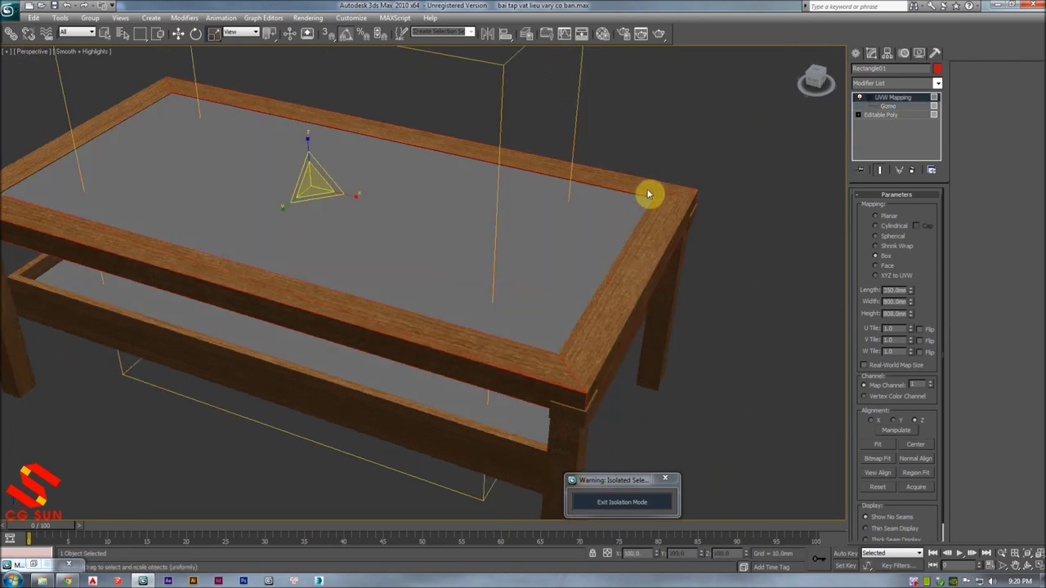
pyautogui.keyDown('alt'); pyautogui.moveTo(647, 194); pyautogui.dragTo(619, 281, button='middle'); pyautogui.keyUp('alt')
# - Select the table group Group03 and turn on Edged Faces display with F4
pyautogui.click(614, 273)
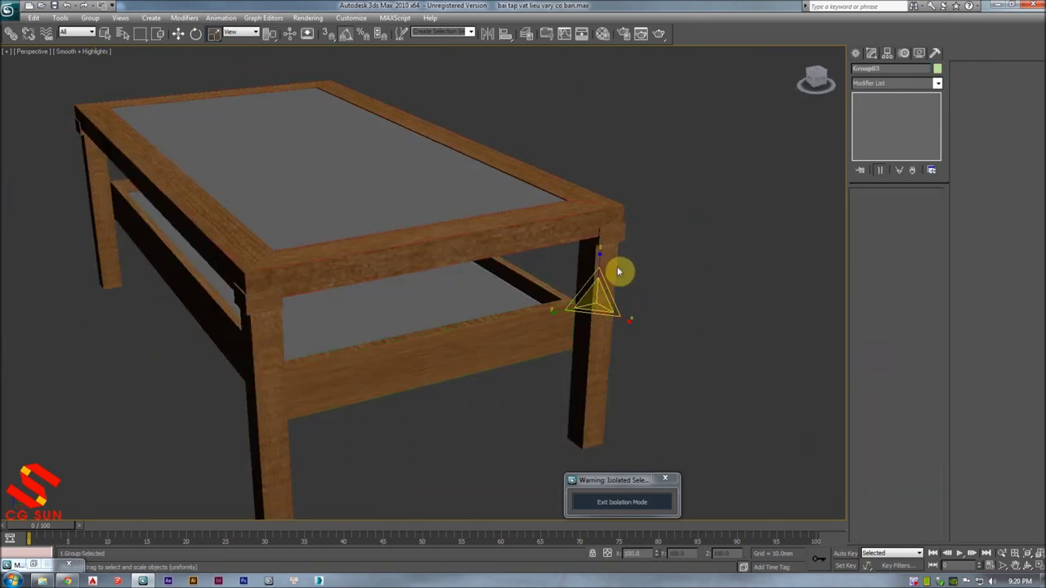
pyautogui.press('F4')
pyautogui.scroll(-3, 662, 202)
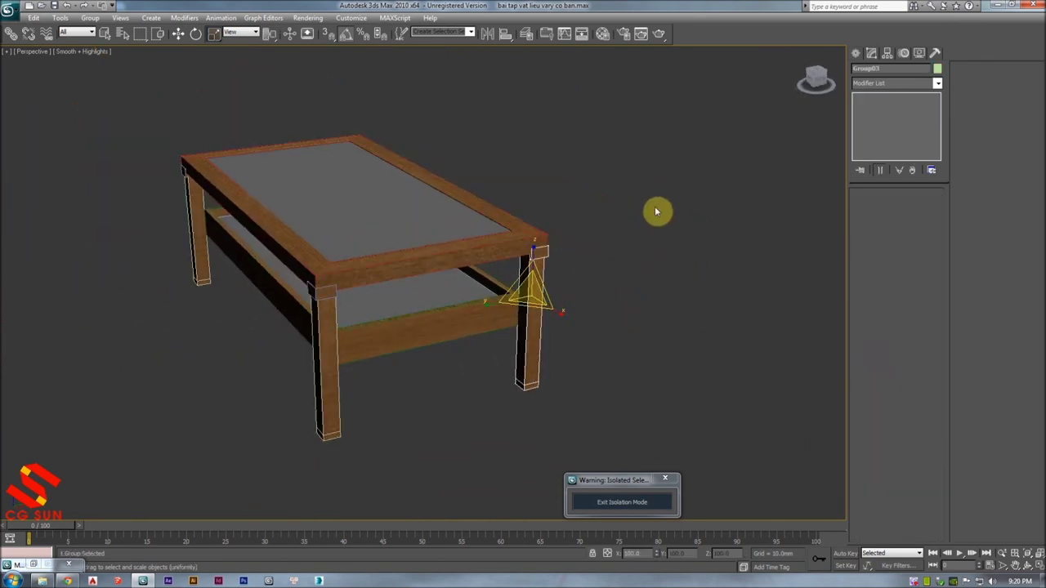
pyautogui.rightClick(552, 264)
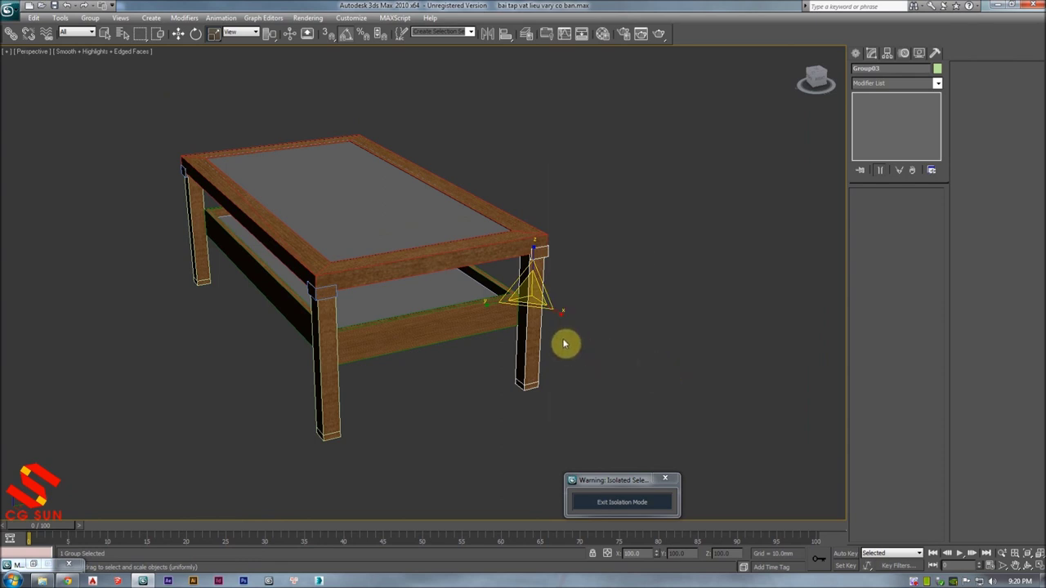
pyautogui.rightClick(565, 345)
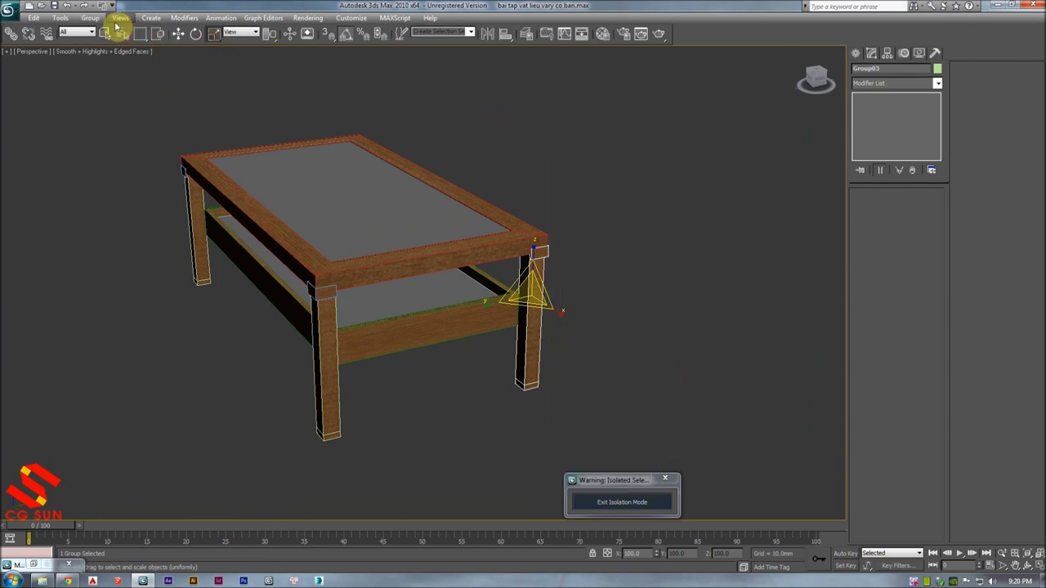
# - Ungroup the coffee table into its separate parts
pyautogui.click(90, 17)
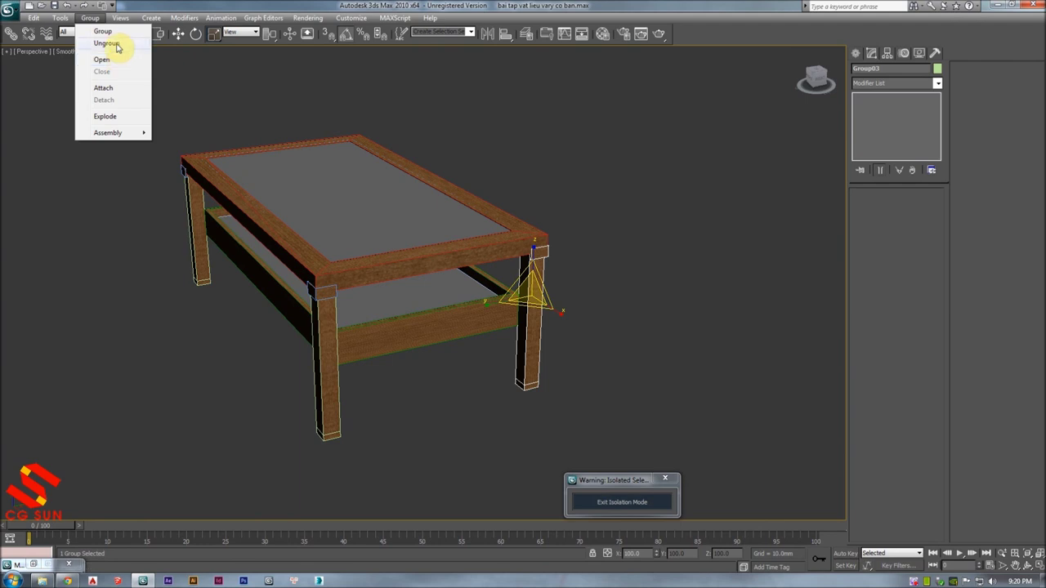
pyautogui.click(117, 44)
pyautogui.keyDown('alt'); pyautogui.moveTo(578, 231); pyautogui.dragTo(623, 222, button='middle'); pyautogui.keyUp('alt')
# - Select Box03 and attach the front legs' top blocks to it
pyautogui.click(537, 262)
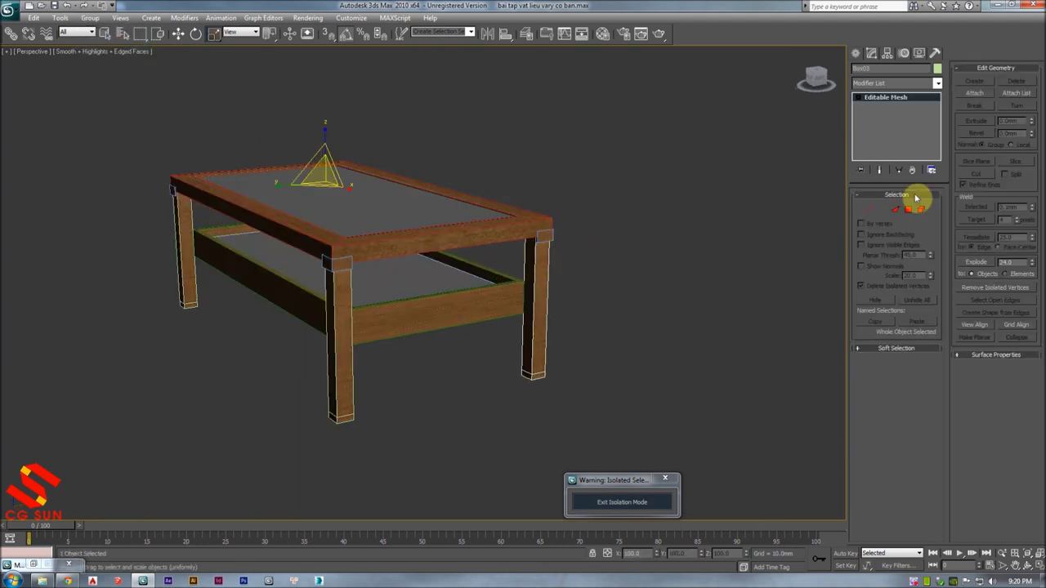
pyautogui.click(972, 100)
pyautogui.keyDown('alt'); pyautogui.moveTo(495, 256); pyautogui.dragTo(545, 233, button='middle'); pyautogui.keyUp('alt')
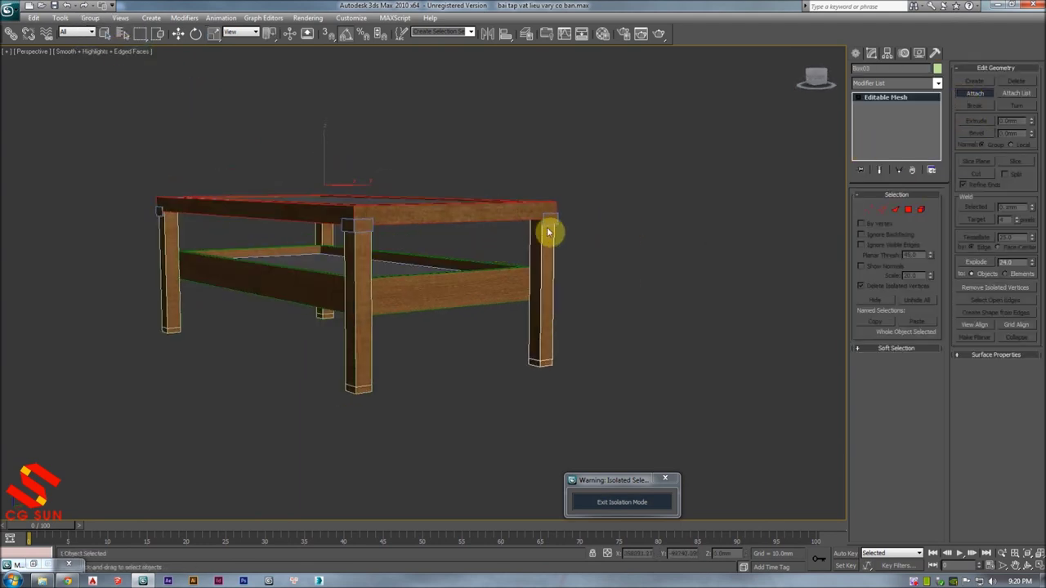
pyautogui.click(555, 222)
pyautogui.click(353, 245)
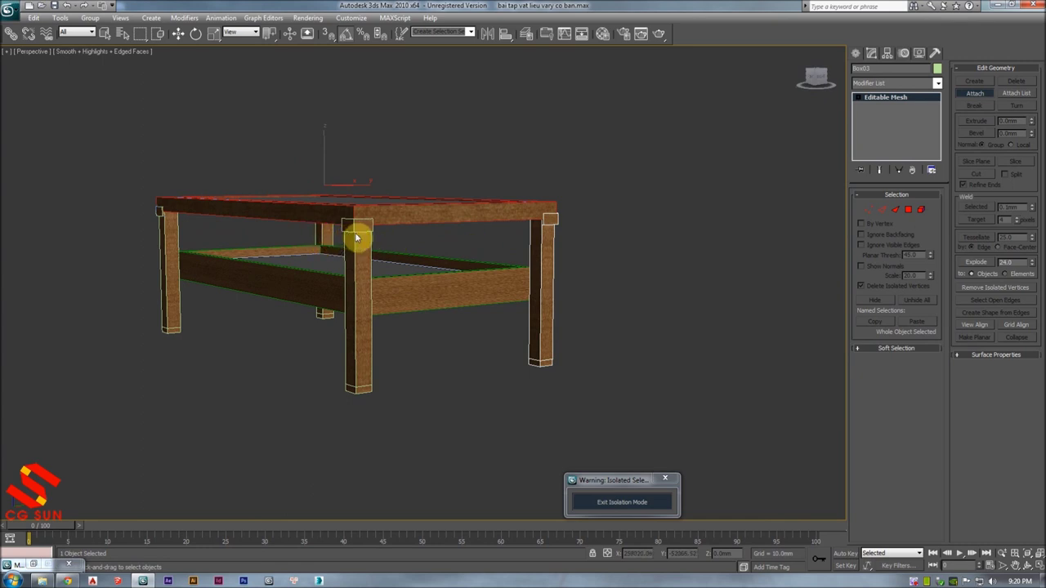
pyautogui.rightClick(439, 237)
# - Select the three leg groups and ungroup them into individual pieces
pyautogui.click(369, 238)
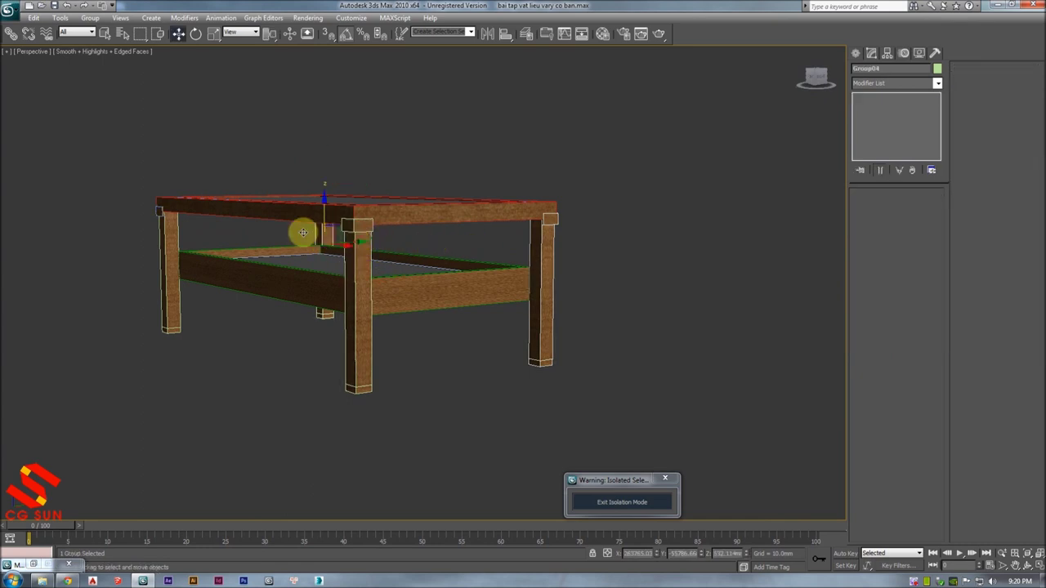
pyautogui.keyDown('ctrl'); pyautogui.click(174, 231); pyautogui.keyUp('ctrl')
pyautogui.rightClick(292, 266)
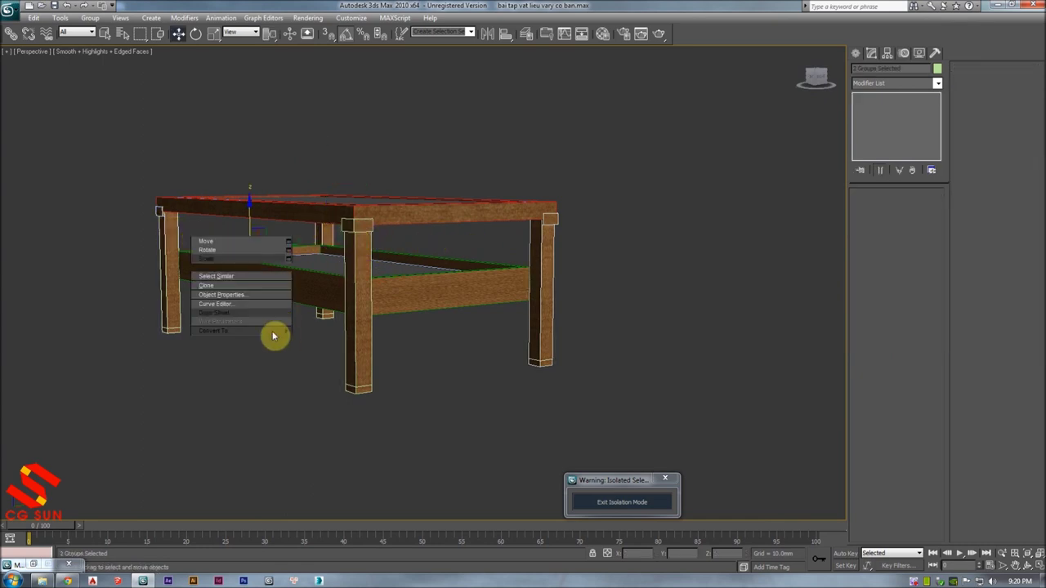
pyautogui.click(654, 296)
pyautogui.keyDown('alt'); pyautogui.moveTo(654, 297); pyautogui.dragTo(660, 297, button='middle'); pyautogui.keyUp('alt')
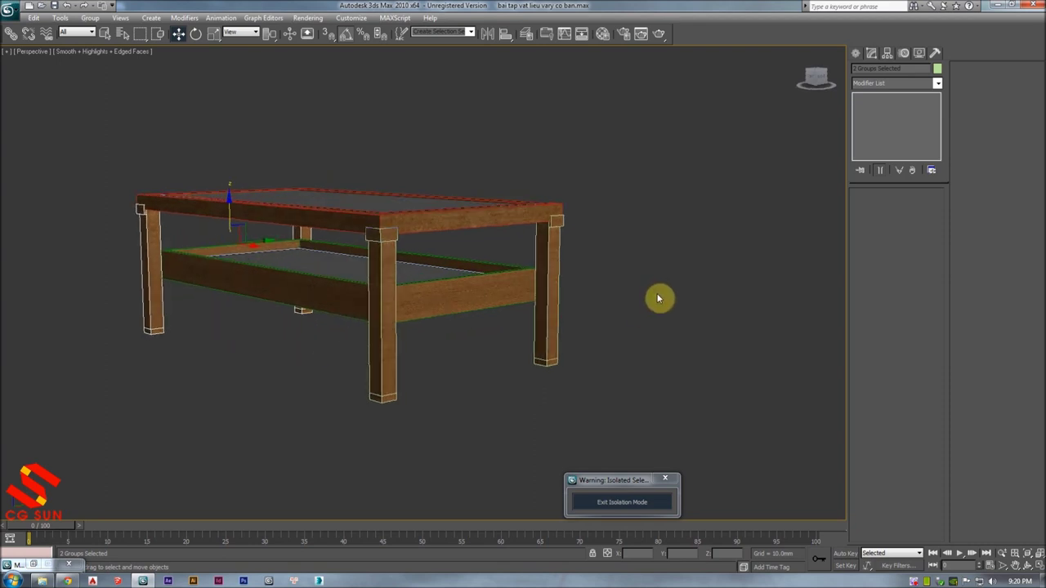
pyautogui.click(389, 254)
pyautogui.keyDown('alt'); pyautogui.moveTo(389, 255); pyautogui.dragTo(391, 245, button='middle'); pyautogui.keyUp('alt')
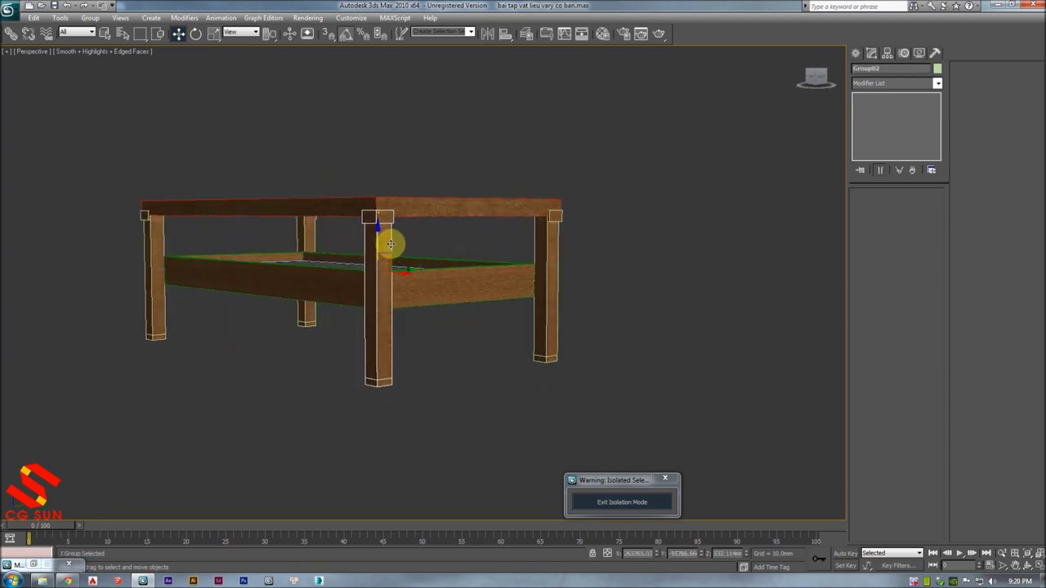
pyautogui.keyDown('ctrl'); pyautogui.click(304, 236); pyautogui.keyUp('ctrl')
pyautogui.keyDown('ctrl'); pyautogui.click(145, 231); pyautogui.keyUp('ctrl')
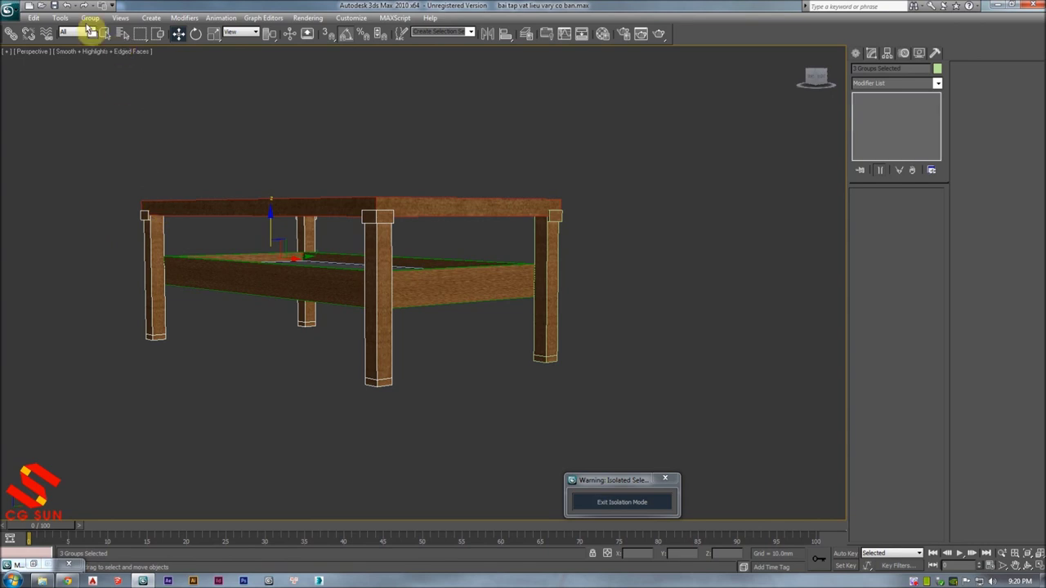
pyautogui.click(89, 18)
pyautogui.click(98, 44)
pyautogui.click(384, 222)
pyautogui.click(541, 234)
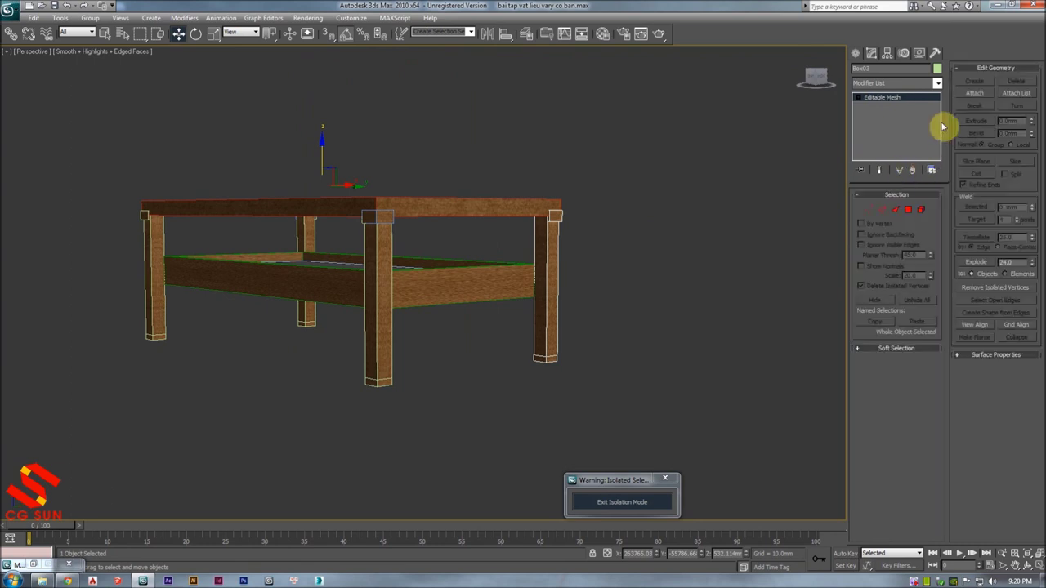
# - Convert Box03 to an Editable Poly
pyautogui.rightClick(684, 210)
pyautogui.click(797, 308)
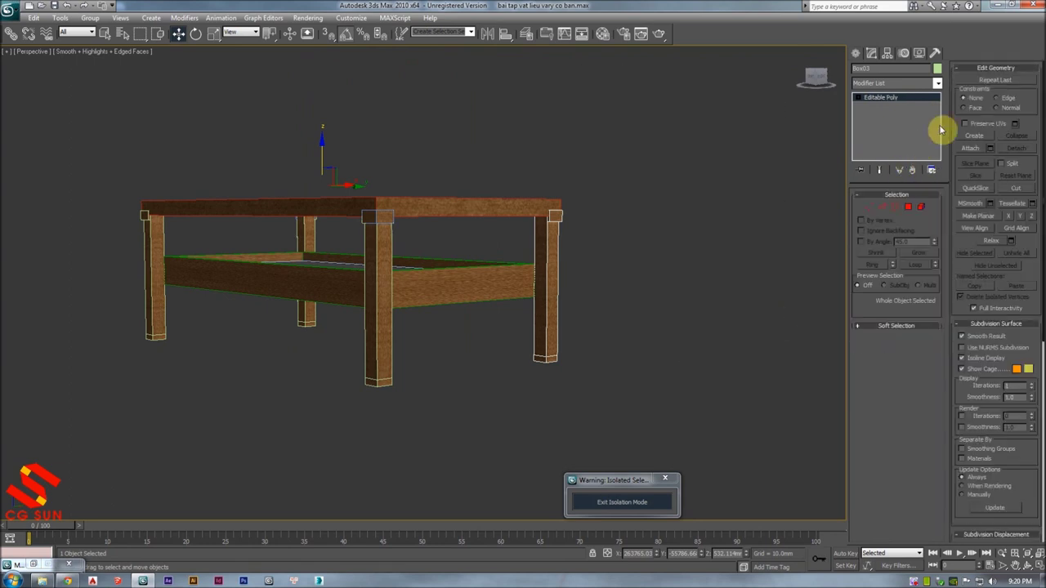
pyautogui.click(973, 148)
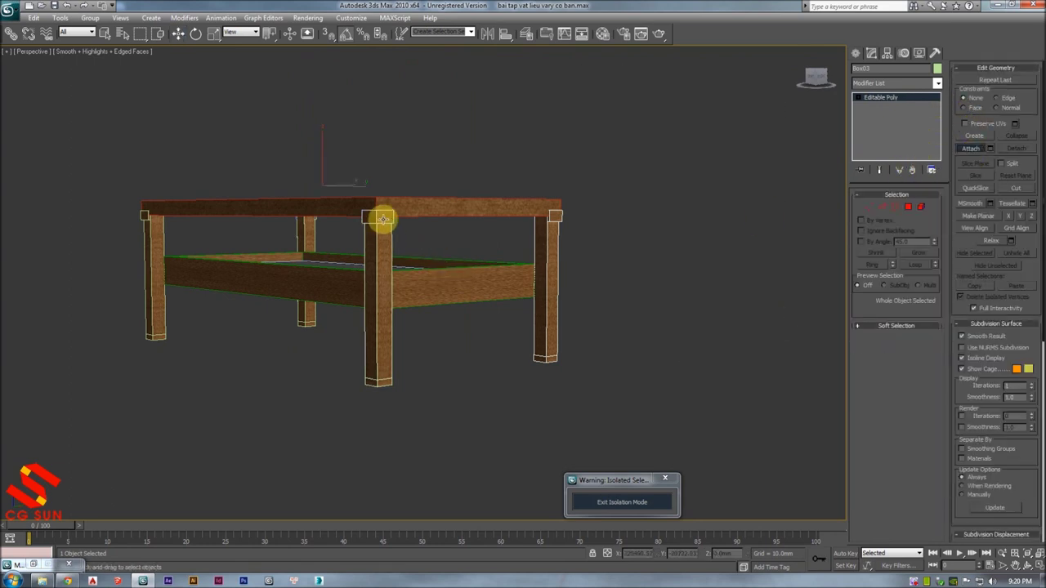
pyautogui.moveTo(310, 229)
pyautogui.keyDown('alt'); pyautogui.mouseDown(button='middle')
pyautogui.moveTo(264, 229)
pyautogui.moveTo(497, 213)
pyautogui.moveTo(419, 243)
pyautogui.moveTo(402, 234)
pyautogui.mouseUp(button='middle'); pyautogui.keyUp('alt')
pyautogui.scroll(4, 406, 240)
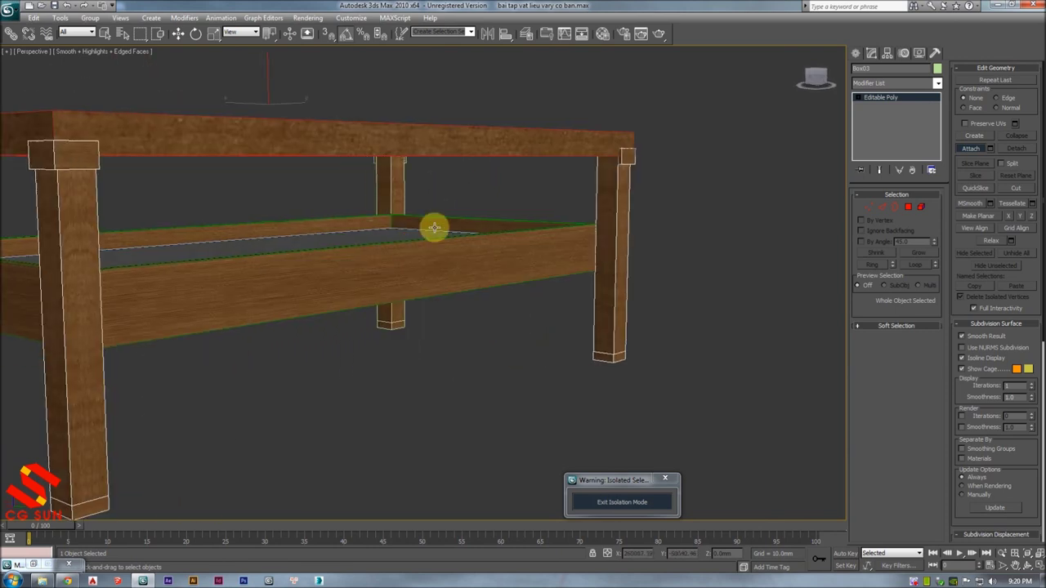
# - Move the selected legs slightly down along Z
pyautogui.press('w')
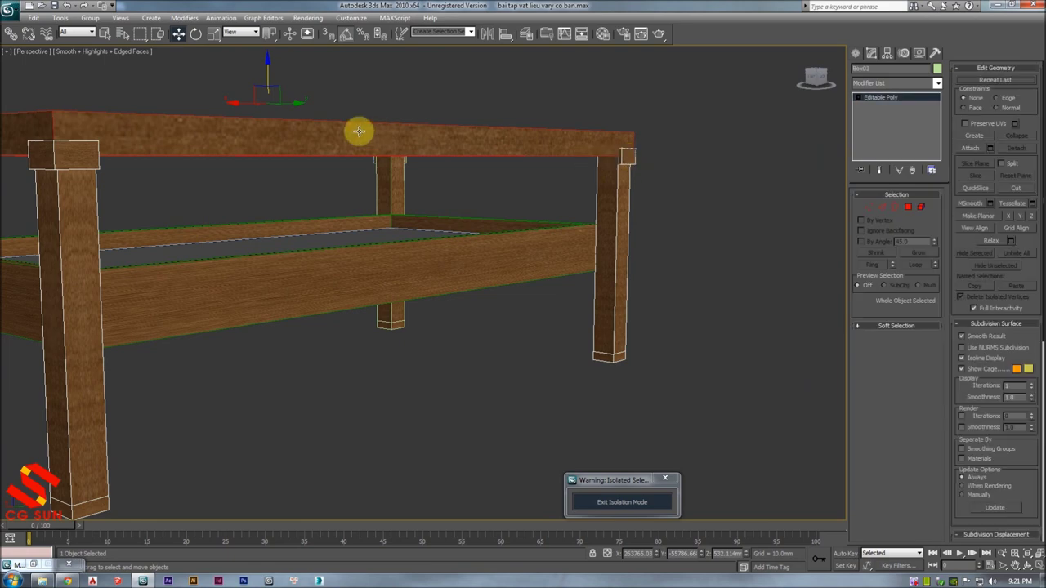
pyautogui.moveTo(269, 77); pyautogui.dragTo(274, 153)
pyautogui.moveTo(275, 154)
pyautogui.keyDown('alt'); pyautogui.mouseDown(button='middle')
pyautogui.moveTo(509, 156)
pyautogui.moveTo(422, 110)
pyautogui.mouseUp(button='middle'); pyautogui.keyUp('alt')
pyautogui.scroll(-3, 505, 155)
pyautogui.moveTo(419, 154)
pyautogui.keyDown('alt'); pyautogui.mouseDown(button='middle')
pyautogui.moveTo(458, 236)
pyautogui.moveTo(364, 218)
pyautogui.moveTo(464, 234)
pyautogui.mouseUp(button='middle'); pyautogui.keyUp('alt')
pyautogui.scroll(3, 450, 175)
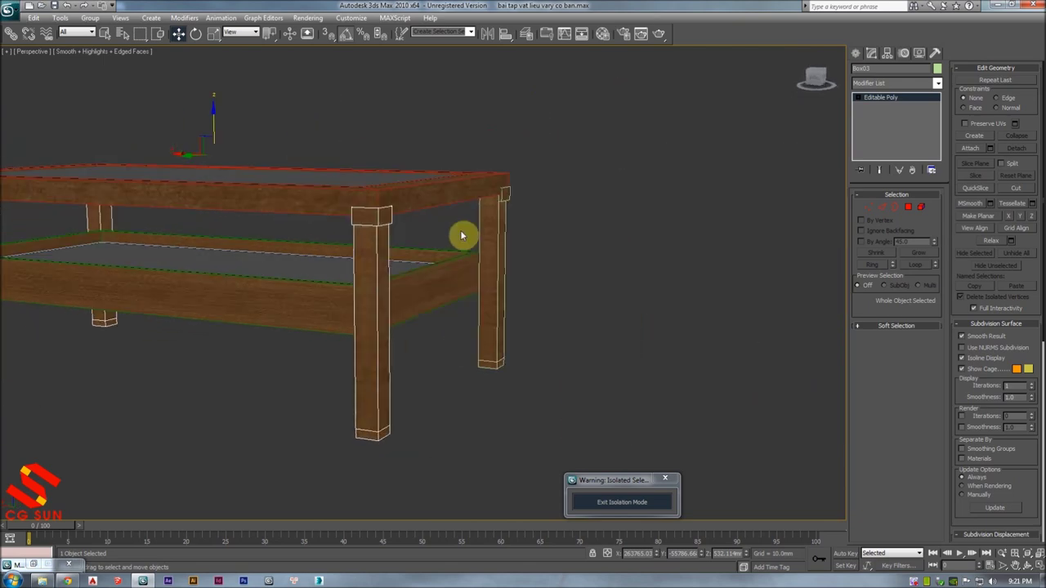
# - Attach another leg piece to Box03 and select the table's top frame
pyautogui.click(969, 151)
pyautogui.click(504, 238)
pyautogui.click(506, 193)
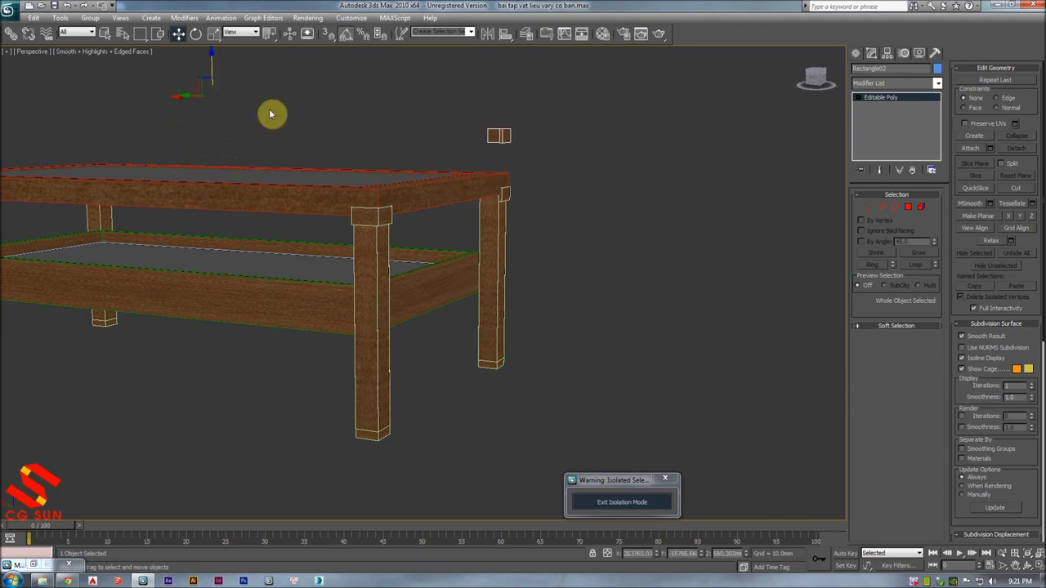
pyautogui.keyDown('alt'); pyautogui.moveTo(271, 112); pyautogui.dragTo(641, 232, button='middle'); pyautogui.keyUp('alt')
pyautogui.click(650, 251)
pyautogui.click(651, 254)
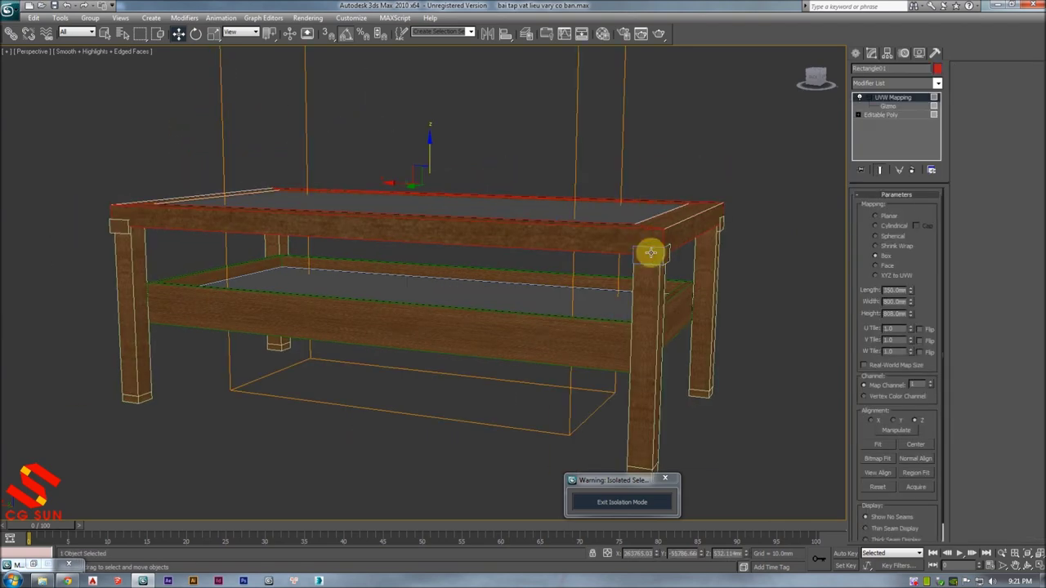
pyautogui.click(653, 255)
pyautogui.click(449, 188)
pyautogui.moveTo(450, 191)
pyautogui.keyDown('alt'); pyautogui.mouseDown(button='middle')
pyautogui.moveTo(408, 273)
pyautogui.moveTo(527, 270)
pyautogui.moveTo(135, 299)
pyautogui.mouseUp(button='middle'); pyautogui.keyUp('alt')
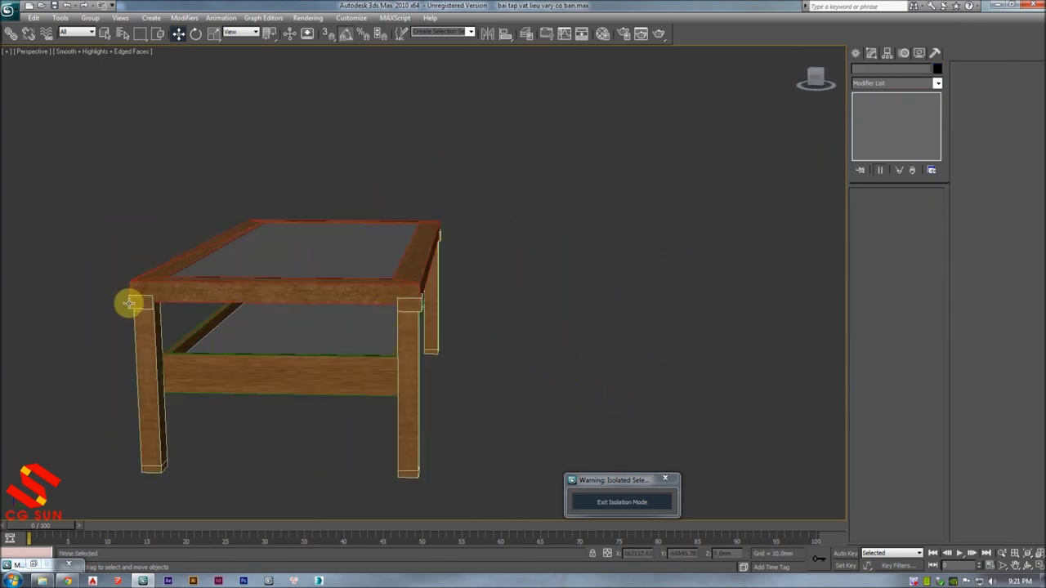
pyautogui.click(130, 304)
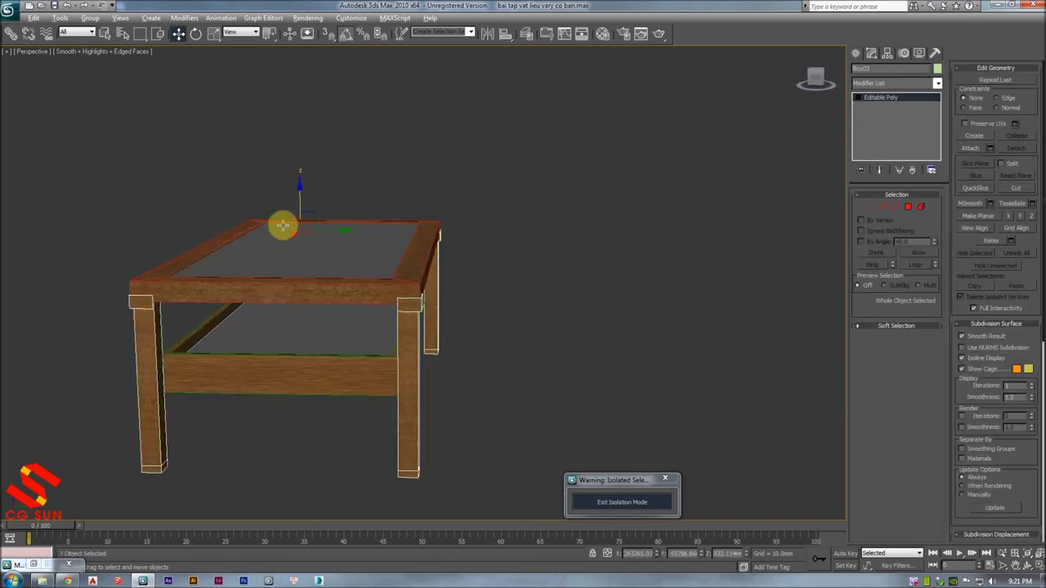
# - Select the extruded Rectangle03 frame and raise it slightly
pyautogui.keyDown('alt'); pyautogui.moveTo(282, 226); pyautogui.dragTo(221, 232, button='middle'); pyautogui.keyUp('alt')
pyautogui.scroll(3, 222, 231)
pyautogui.moveTo(215, 278)
pyautogui.keyDown('alt'); pyautogui.mouseDown(button='middle')
pyautogui.moveTo(86, 288)
pyautogui.moveTo(250, 272)
pyautogui.mouseUp(button='middle'); pyautogui.keyUp('alt')
pyautogui.click(100, 273)
pyautogui.click(250, 270)
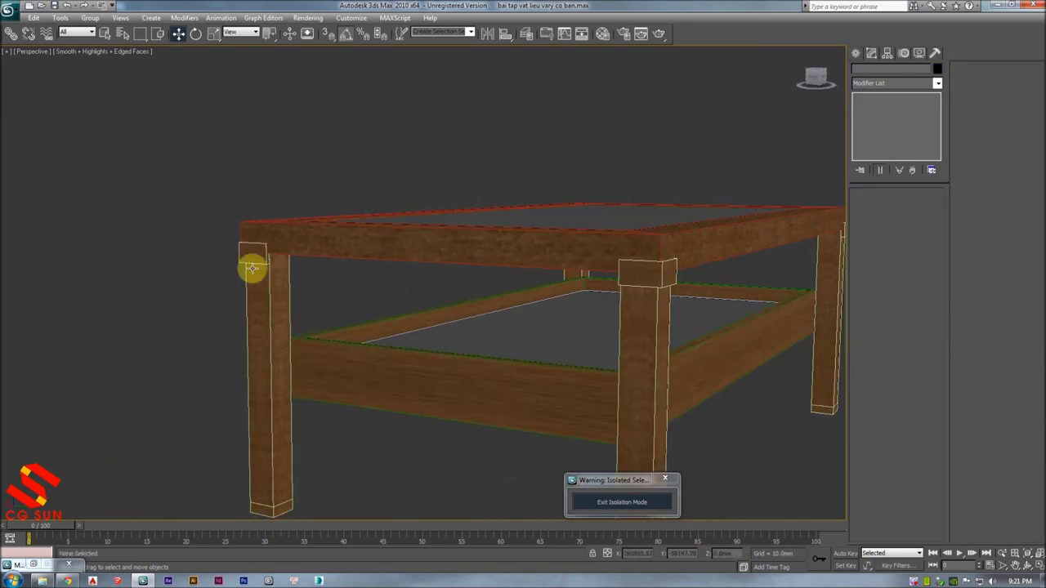
pyautogui.click(250, 261)
pyautogui.click(250, 261)
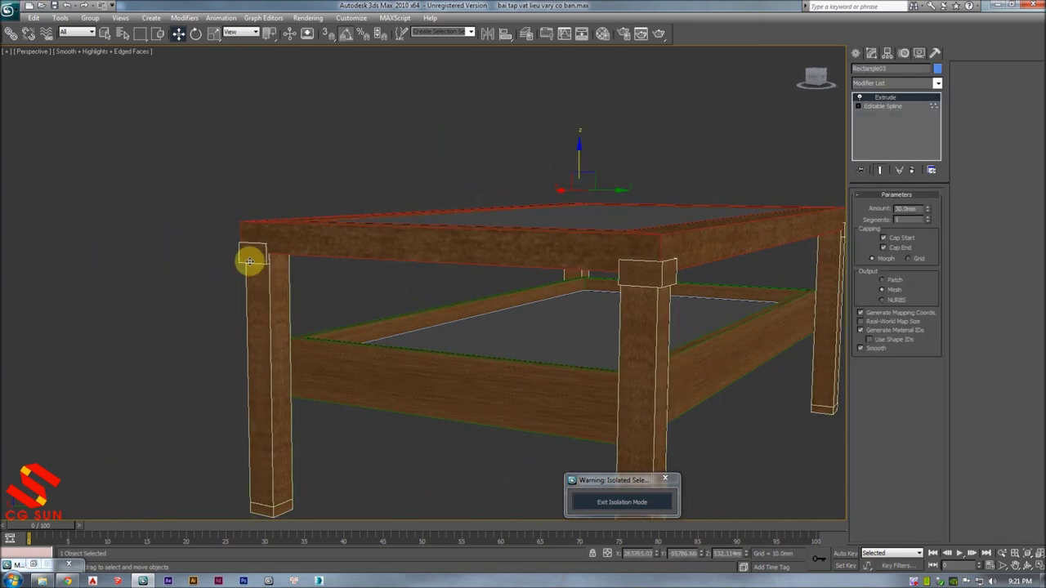
pyautogui.moveTo(545, 192); pyautogui.dragTo(578, 116)
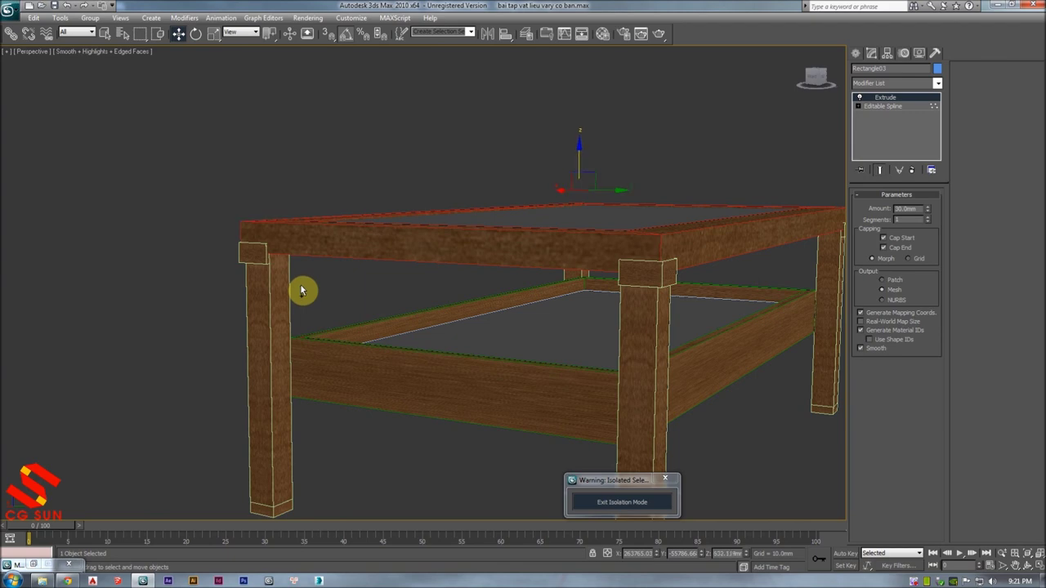
# - Box-select only the Rectangle03 frame and lift it further upward
pyautogui.scroll(5, 335, 282)
pyautogui.scroll(2, 392, 289)
pyautogui.click(389, 245)
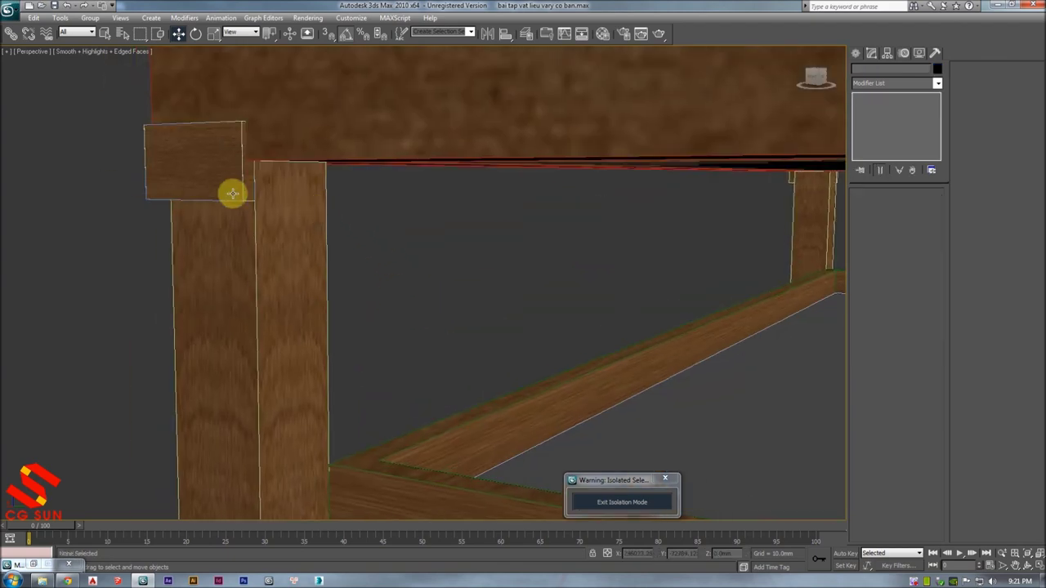
pyautogui.moveTo(355, 196); pyautogui.dragTo(67, 284)
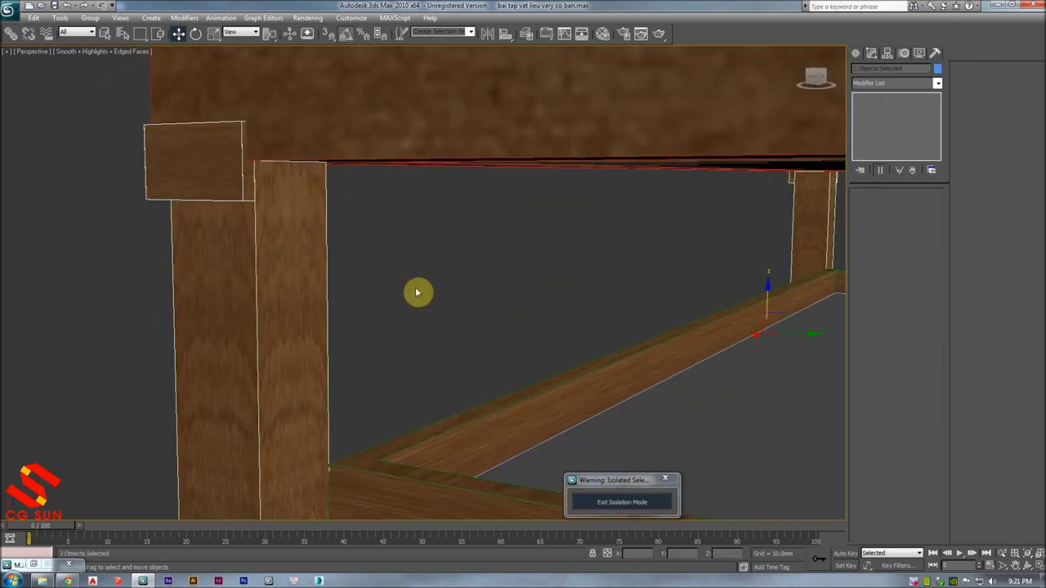
pyautogui.moveTo(376, 297); pyautogui.dragTo(35, 357)
pyautogui.scroll(-5, 675, 303)
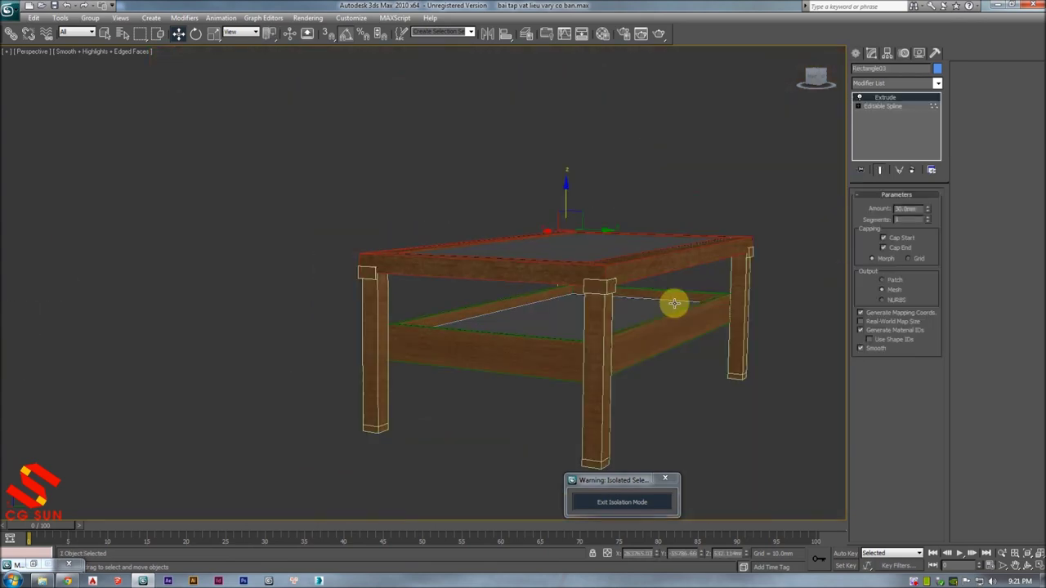
pyautogui.moveTo(570, 219); pyautogui.dragTo(566, 145)
pyautogui.click(550, 199)
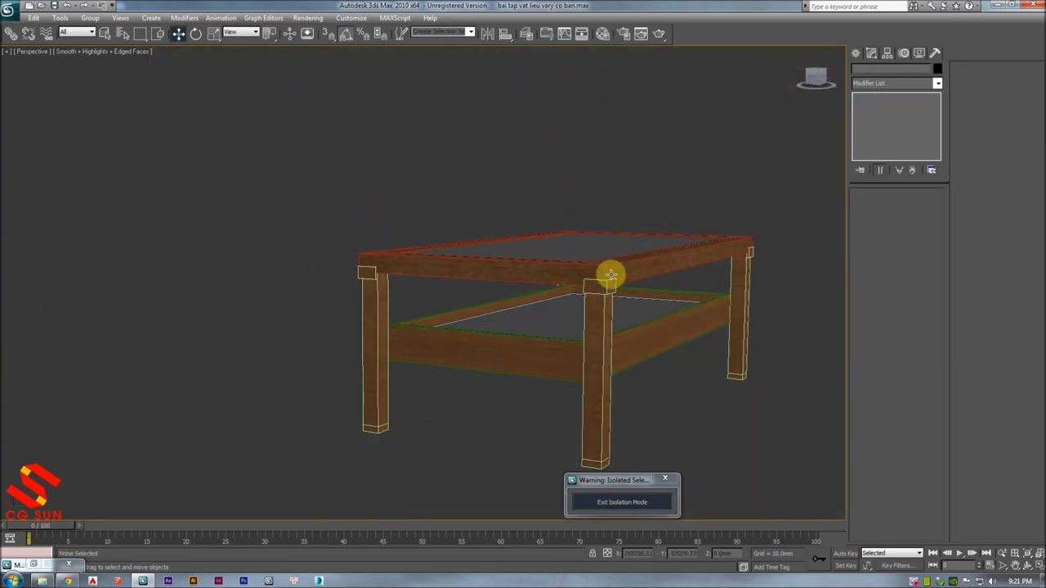
# - In Element mode, raise Box03's top element about 30 mm along Z
pyautogui.moveTo(612, 275)
pyautogui.keyDown('alt'); pyautogui.mouseDown(button='middle')
pyautogui.moveTo(622, 232)
pyautogui.moveTo(745, 215)
pyautogui.mouseUp(button='middle'); pyautogui.keyUp('alt')
pyautogui.click(649, 221)
pyautogui.click(921, 208)
pyautogui.click(634, 217)
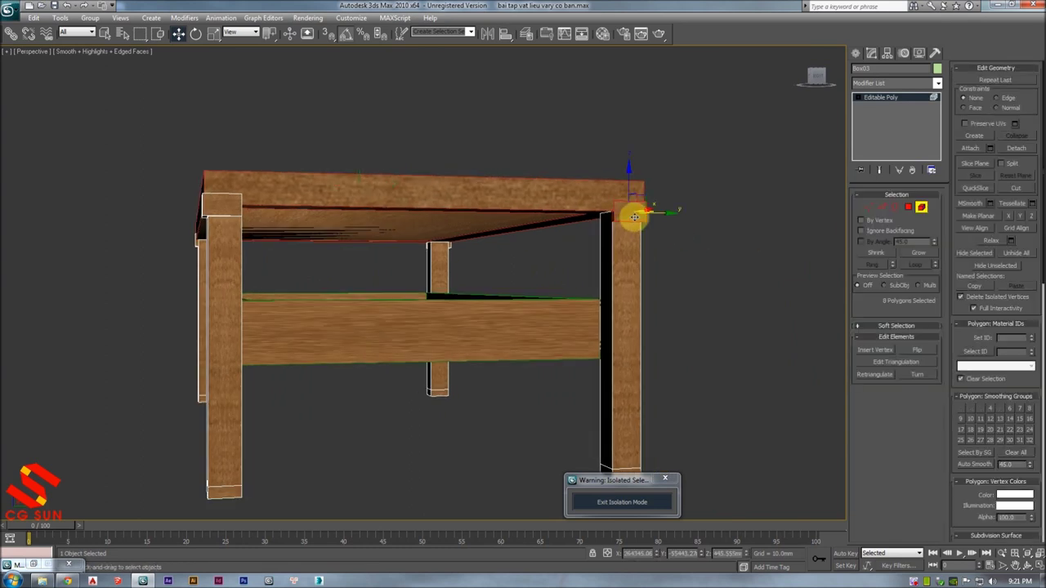
pyautogui.moveTo(630, 166); pyautogui.dragTo(626, 136)
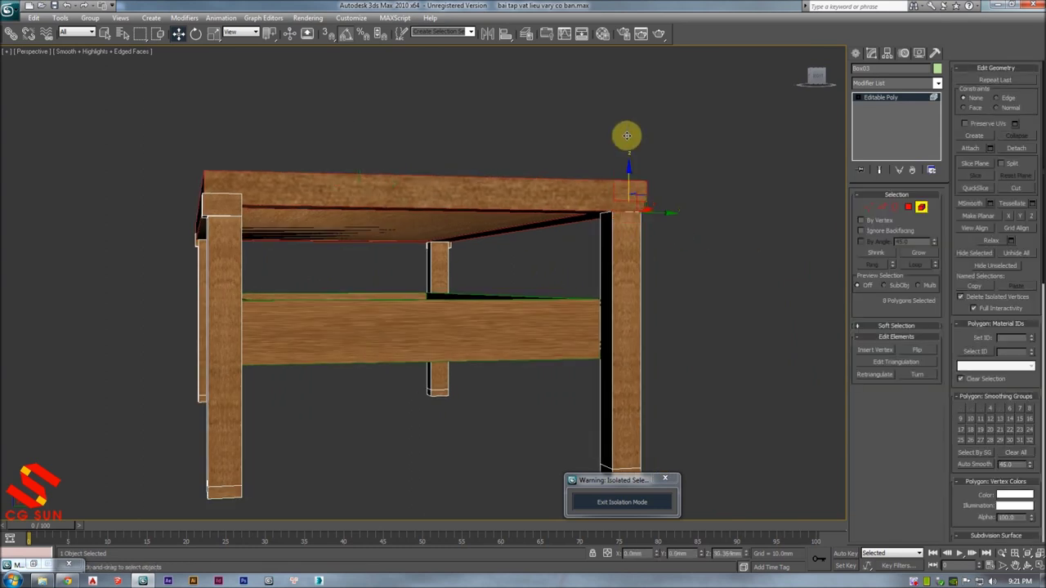
pyautogui.moveTo(626, 133)
pyautogui.keyDown('alt'); pyautogui.mouseDown(button='middle')
pyautogui.moveTo(630, 203)
pyautogui.moveTo(706, 247)
pyautogui.moveTo(823, 233)
pyautogui.mouseUp(button='middle'); pyautogui.keyUp('alt')
pyautogui.click(921, 207)
pyautogui.rightClick(910, 109)
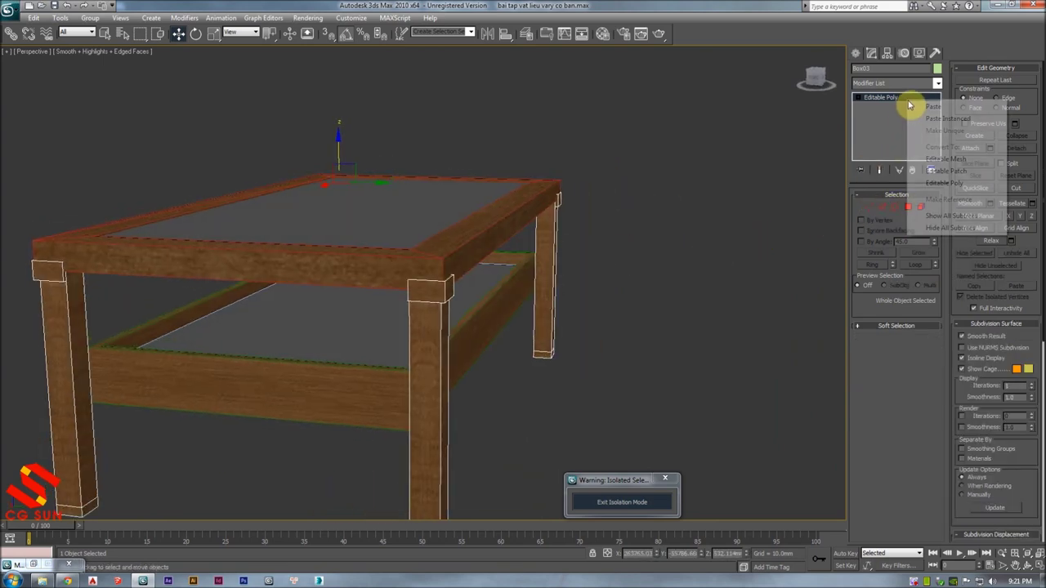
# - Add Box UVW Mapping to Box03, rotate its gizmo around Z and narrow its width
pyautogui.click(922, 106)
pyautogui.moveTo(479, 285); pyautogui.dragTo(486, 236, button='middle')
pyautogui.scroll(-2, 485, 235)
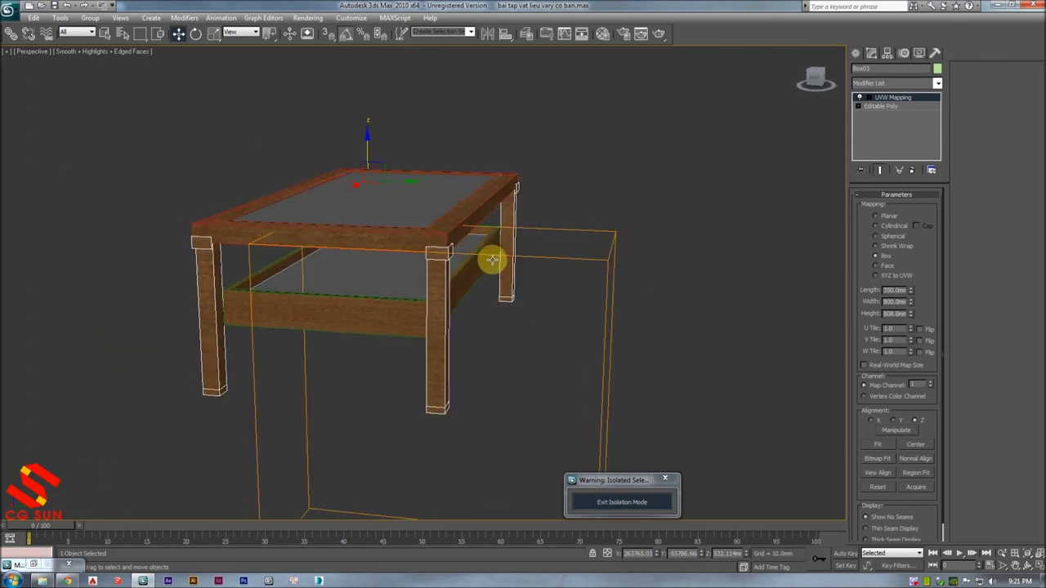
pyautogui.scroll(-1, 499, 237)
pyautogui.press('e')
pyautogui.moveTo(466, 345); pyautogui.dragTo(431, 309)
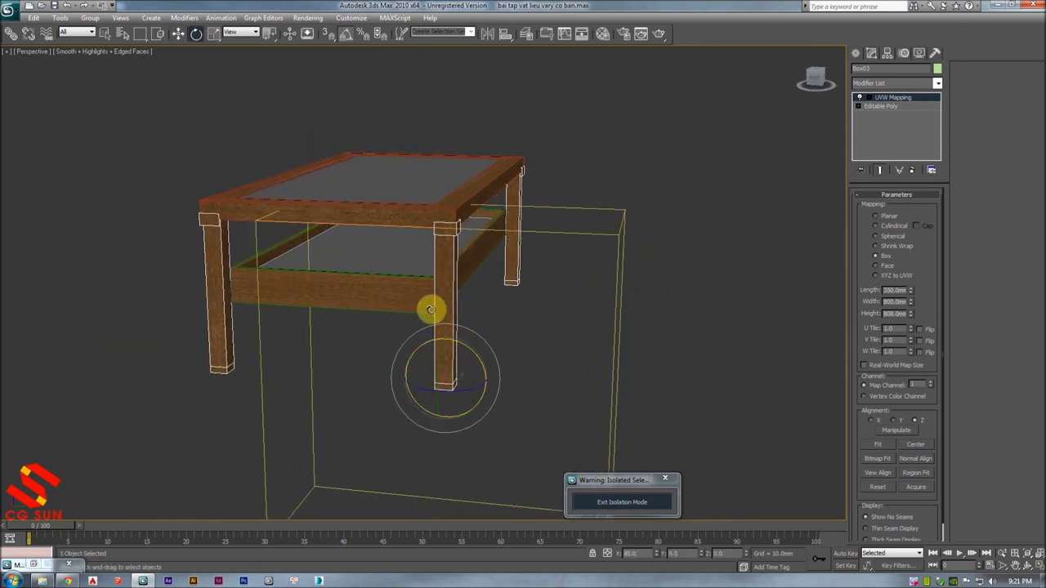
pyautogui.keyDown('alt'); pyautogui.moveTo(440, 319); pyautogui.dragTo(481, 285, button='middle'); pyautogui.keyUp('alt')
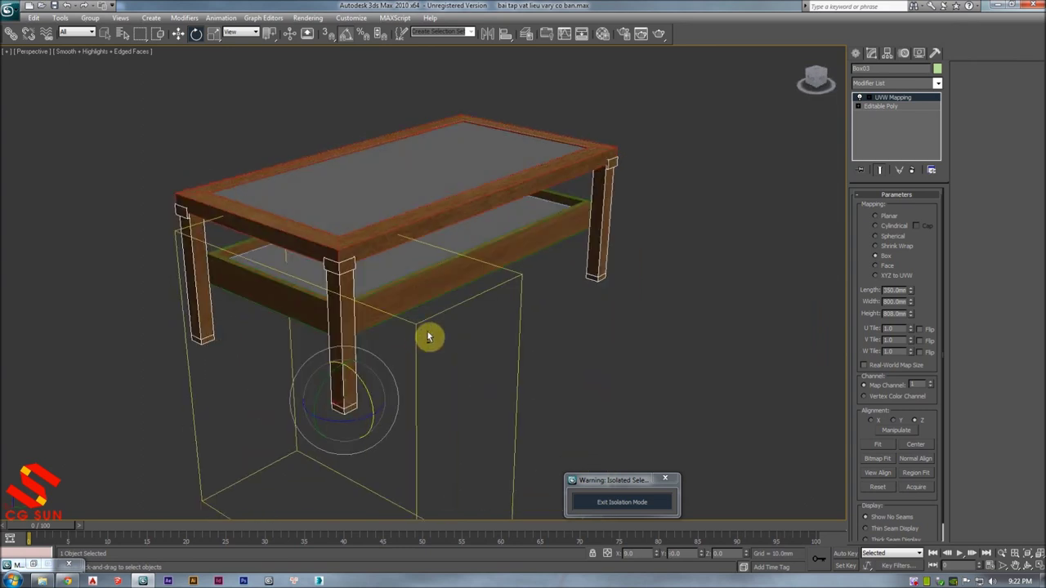
pyautogui.press('r')
pyautogui.moveTo(483, 334); pyautogui.dragTo(404, 315)
pyautogui.moveTo(404, 315)
pyautogui.keyDown('alt'); pyautogui.mouseDown(button='middle')
pyautogui.moveTo(376, 322)
pyautogui.moveTo(476, 327)
pyautogui.moveTo(374, 287)
pyautogui.moveTo(531, 276)
pyautogui.moveTo(478, 297)
pyautogui.moveTo(469, 282)
pyautogui.moveTo(484, 276)
pyautogui.mouseUp(button='middle'); pyautogui.keyUp('alt')
# - Select the lower rail Rectangle06 and convert it to an Editable Poly
pyautogui.click(479, 296)
pyautogui.scroll(3, 469, 283)
pyautogui.scroll(2, 450, 264)
pyautogui.click(495, 258)
pyautogui.moveTo(594, 144)
pyautogui.mouseDown(button='middle')
pyautogui.moveTo(560, 205)
pyautogui.moveTo(537, 185)
pyautogui.mouseUp(button='middle')
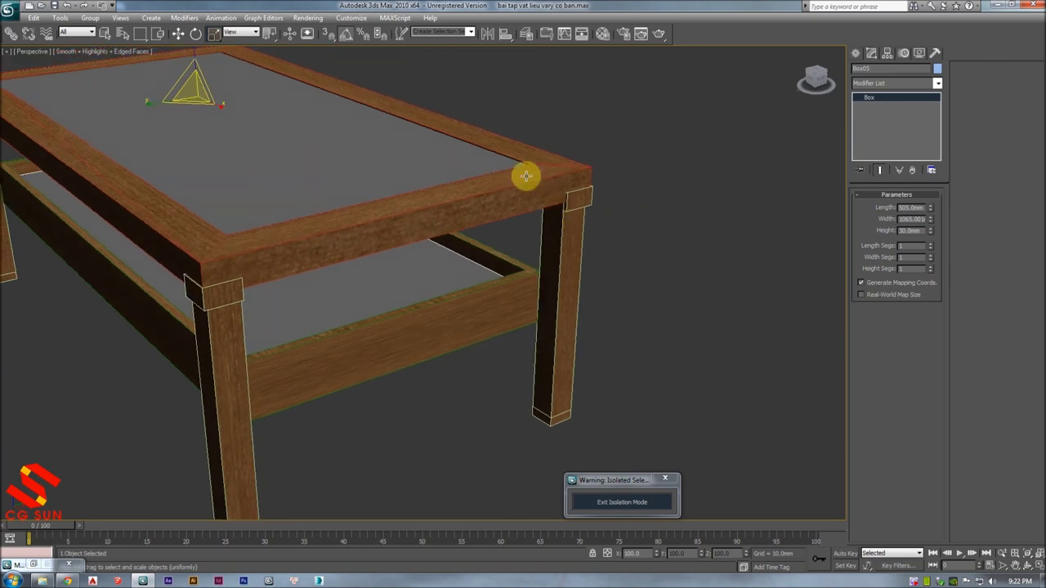
pyautogui.click(509, 289)
pyautogui.keyDown('alt'); pyautogui.moveTo(509, 289); pyautogui.dragTo(541, 280, button='middle'); pyautogui.keyUp('alt')
pyautogui.rightClick(542, 282)
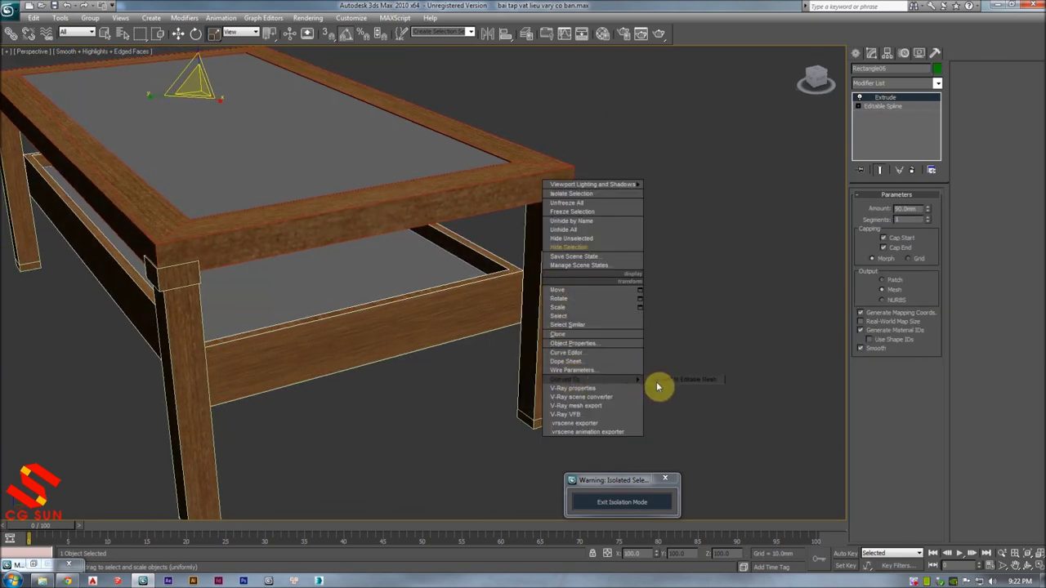
pyautogui.click(659, 387)
# - In wireframe Vertex mode, select the rail's vertices at the front leg
pyautogui.moveTo(660, 392)
pyautogui.keyDown('alt'); pyautogui.mouseDown(button='middle')
pyautogui.moveTo(535, 371)
pyautogui.moveTo(485, 329)
pyautogui.moveTo(719, 293)
pyautogui.mouseUp(button='middle'); pyautogui.keyUp('alt')
pyautogui.press('F3')
pyautogui.click(868, 207)
pyautogui.keyDown('alt'); pyautogui.moveTo(507, 329); pyautogui.dragTo(395, 269, button='middle'); pyautogui.keyUp('alt')
pyautogui.moveTo(395, 269); pyautogui.dragTo(445, 347)
pyautogui.moveTo(605, 337)
pyautogui.keyDown('alt'); pyautogui.mouseDown(button='middle')
pyautogui.moveTo(283, 338)
pyautogui.moveTo(357, 322)
pyautogui.moveTo(385, 295)
pyautogui.moveTo(572, 315)
pyautogui.moveTo(597, 308)
pyautogui.moveTo(444, 294)
pyautogui.mouseUp(button='middle'); pyautogui.keyUp('alt')
# - Select the rail's four corner vertices in wireframe view
pyautogui.press('F3')
pyautogui.click(598, 308)
pyautogui.scroll(3, 597, 308)
pyautogui.scroll(3, 539, 252)
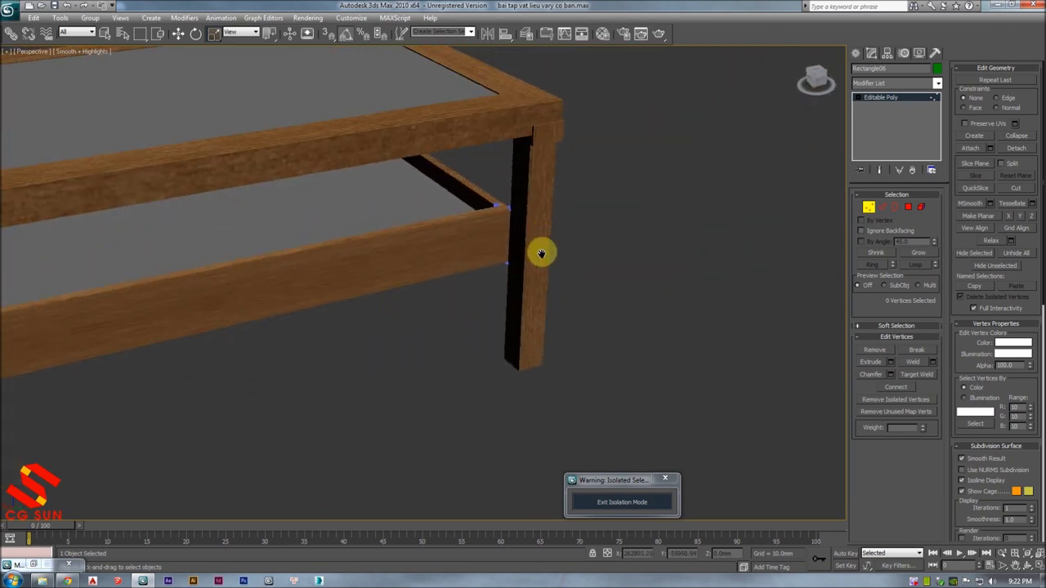
pyautogui.scroll(3, 521, 221)
pyautogui.press('F3')
pyautogui.moveTo(537, 218); pyautogui.dragTo(587, 172, button='middle')
pyautogui.moveTo(537, 93); pyautogui.dragTo(775, 385)
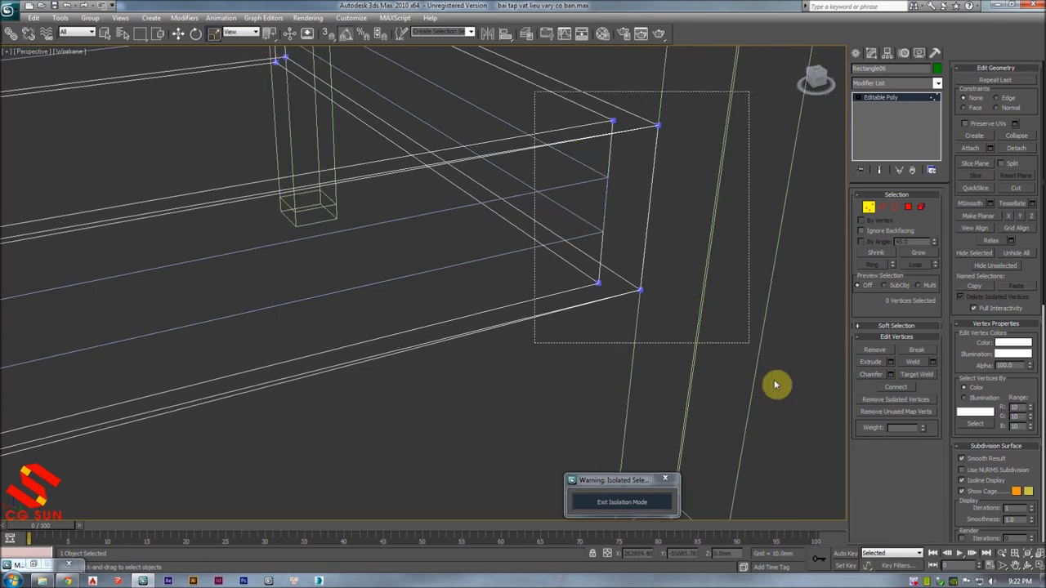
pyautogui.press('F3')
pyautogui.moveTo(663, 321); pyautogui.dragTo(659, 330, button='middle')
pyautogui.press('F3')
pyautogui.press('F3')
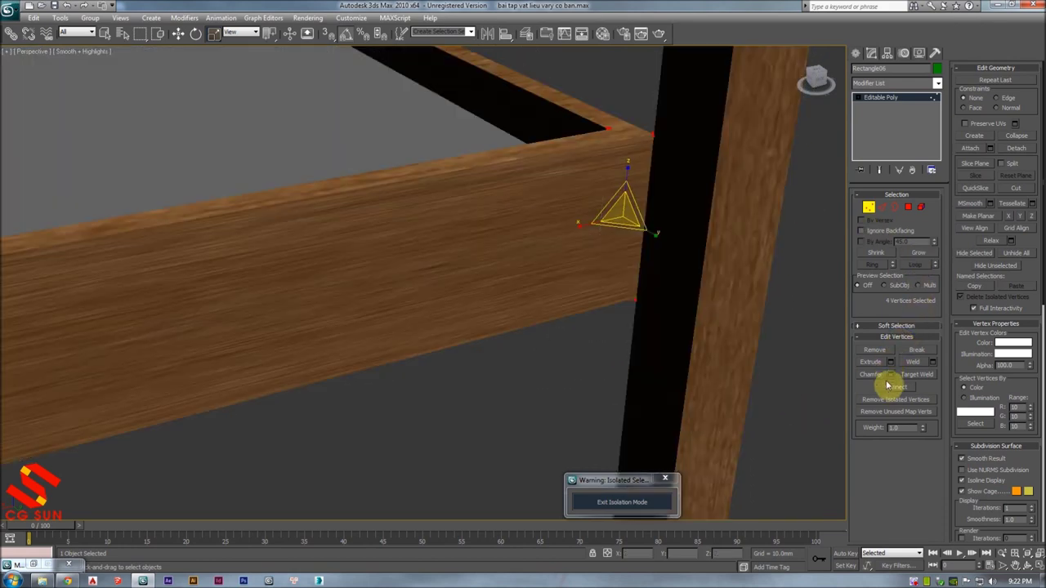
pyautogui.press('F3')
pyautogui.keyDown('alt'); pyautogui.moveTo(514, 259); pyautogui.dragTo(467, 164, button='middle'); pyautogui.keyUp('alt')
pyautogui.press('F3')
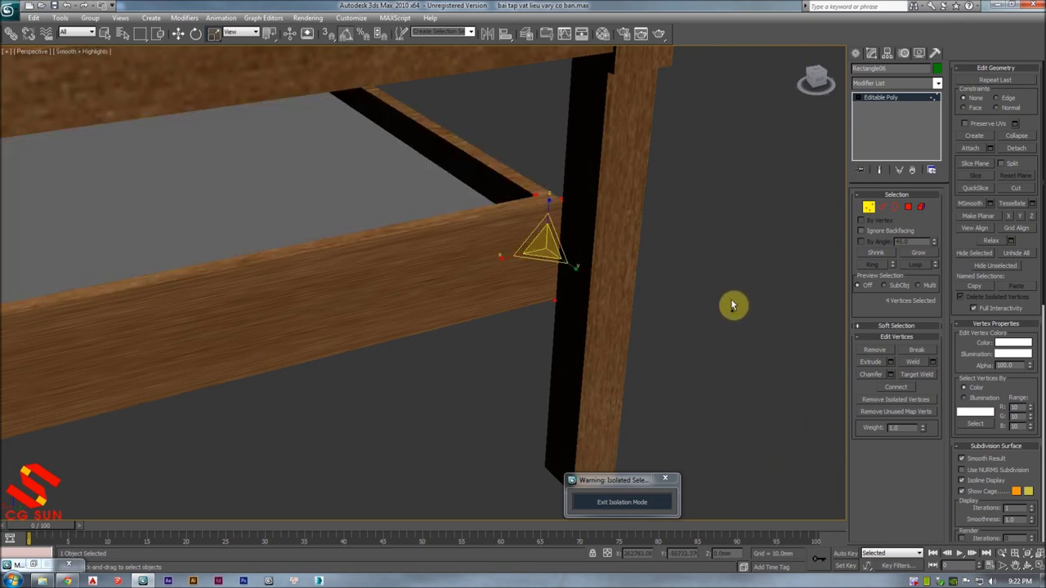
# - Reduce the selection to the two vertices at the rail-leg joint, then switch to Polygon mode
pyautogui.moveTo(537, 194); pyautogui.dragTo(583, 215)
pyautogui.press('F4')
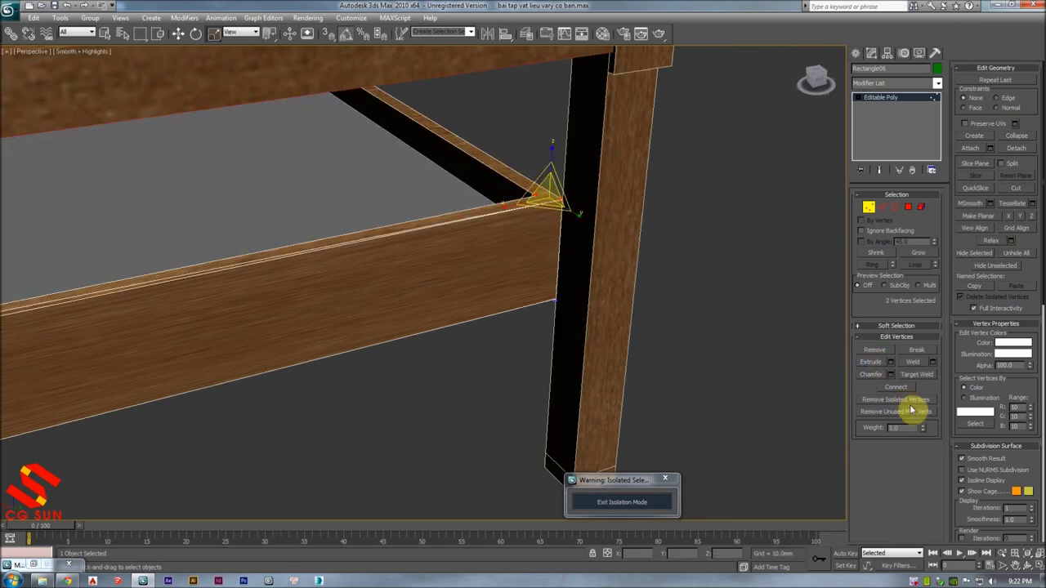
pyautogui.moveTo(626, 278)
pyautogui.keyDown('alt'); pyautogui.mouseDown(button='middle')
pyautogui.moveTo(539, 285)
pyautogui.moveTo(605, 289)
pyautogui.moveTo(600, 275)
pyautogui.mouseUp(button='middle'); pyautogui.keyUp('alt')
pyautogui.click(665, 329)
pyautogui.moveTo(665, 330)
pyautogui.keyDown('alt'); pyautogui.mouseDown(button='middle')
pyautogui.moveTo(602, 275)
pyautogui.moveTo(641, 268)
pyautogui.mouseUp(button='middle'); pyautogui.keyUp('alt')
pyautogui.moveTo(641, 268); pyautogui.dragTo(633, 269)
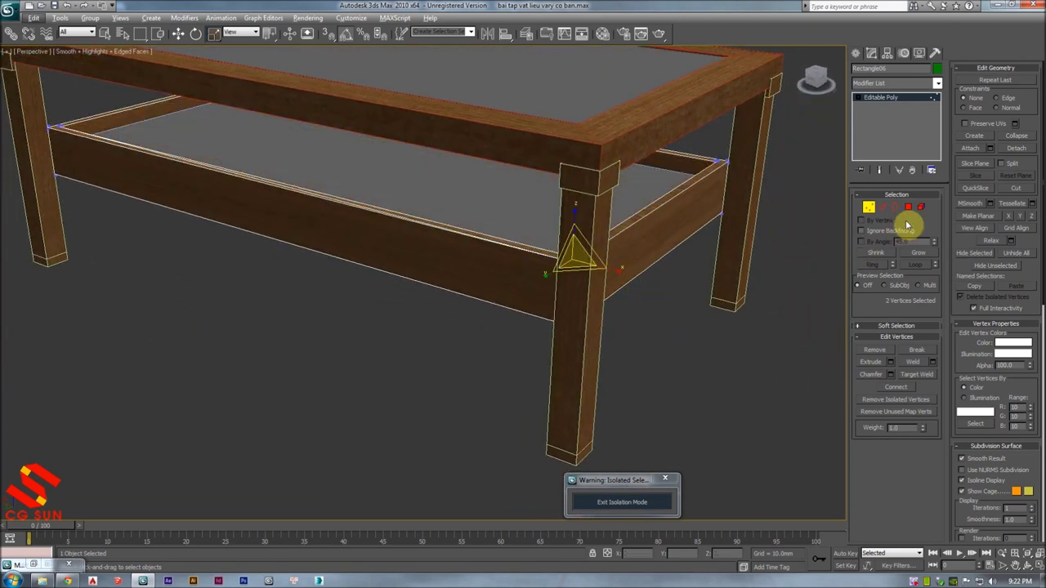
pyautogui.click(907, 210)
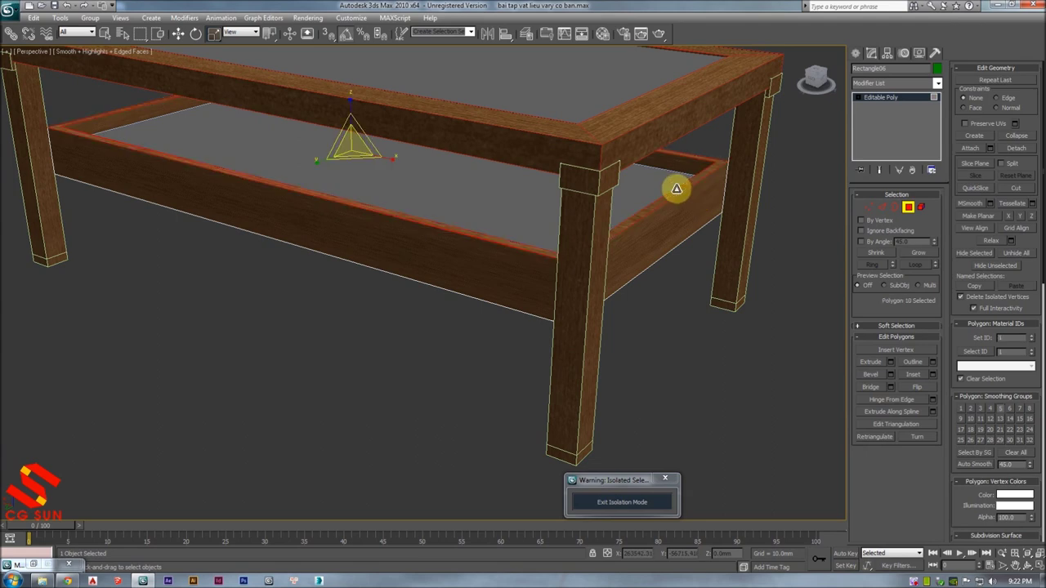
pyautogui.moveTo(696, 270)
pyautogui.keyDown('alt'); pyautogui.mouseDown(button='middle')
pyautogui.moveTo(684, 236)
pyautogui.moveTo(627, 321)
pyautogui.moveTo(630, 343)
pyautogui.moveTo(647, 287)
pyautogui.moveTo(682, 338)
pyautogui.mouseUp(button='middle'); pyautogui.keyUp('alt')
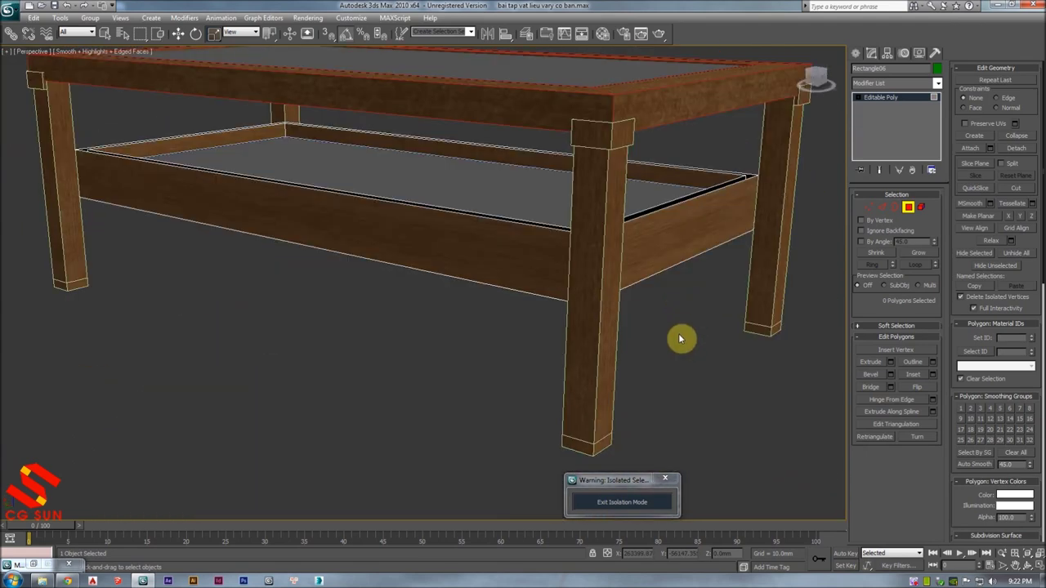
pyautogui.scroll(3, 681, 338)
# - Select the lower rail's open border in Border mode and inspect it from several angles
pyautogui.click(895, 209)
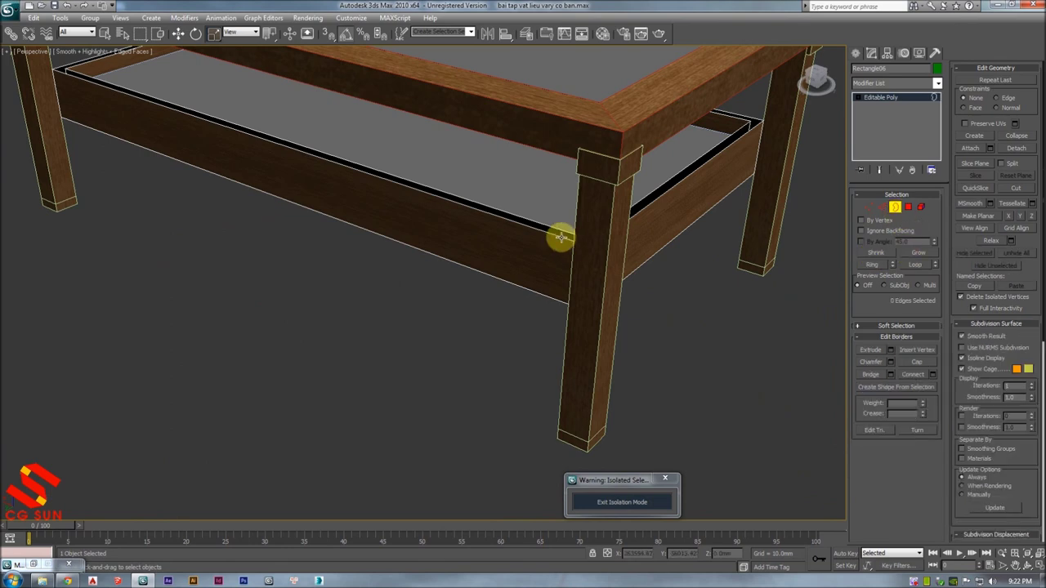
pyautogui.click(557, 230)
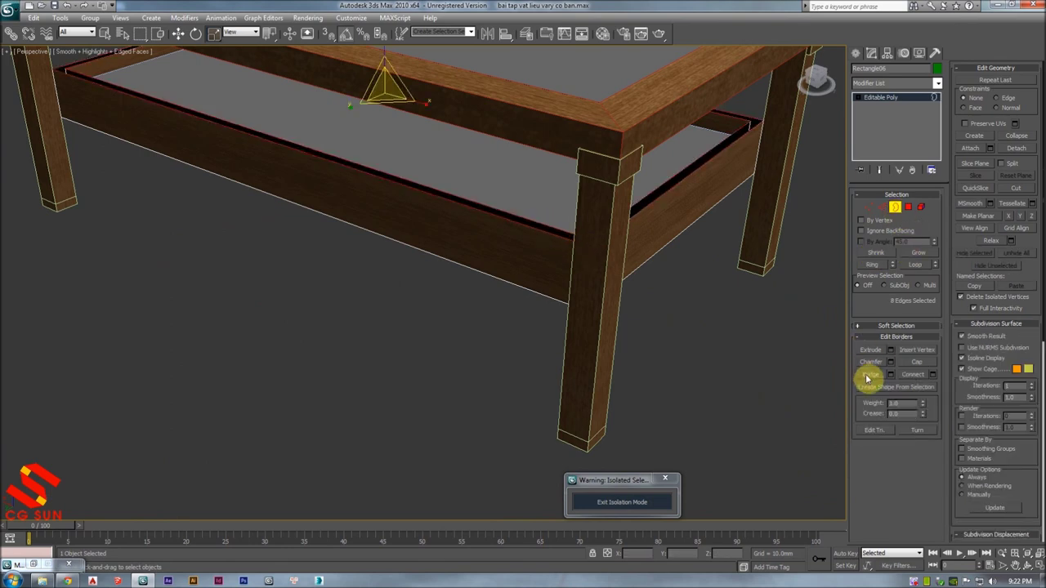
pyautogui.moveTo(526, 367)
pyautogui.keyDown('alt'); pyautogui.mouseDown(button='middle')
pyautogui.moveTo(518, 332)
pyautogui.moveTo(544, 367)
pyautogui.moveTo(572, 369)
pyautogui.mouseUp(button='middle'); pyautogui.keyUp('alt')
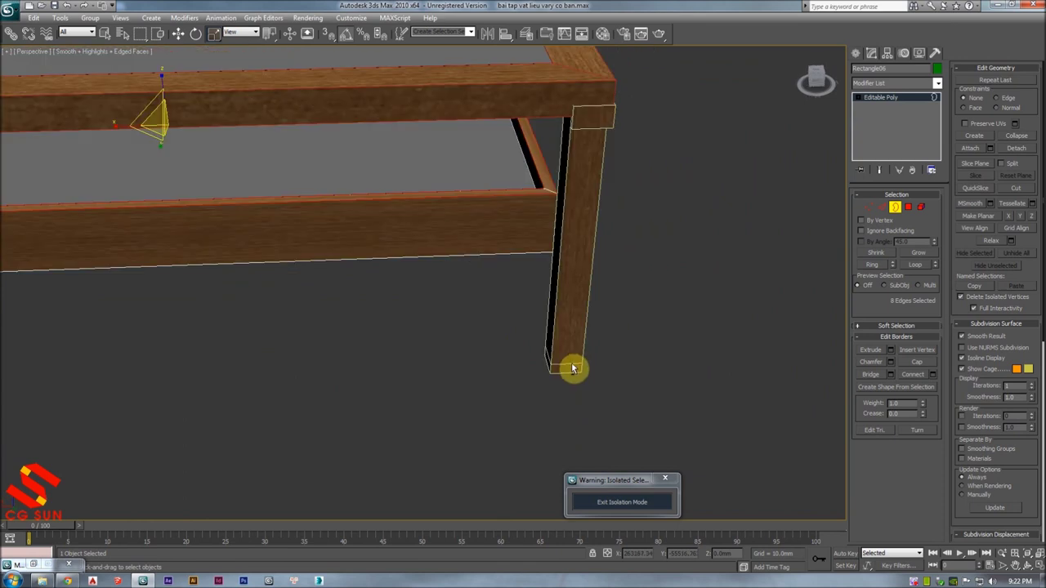
pyautogui.moveTo(545, 190)
pyautogui.keyDown('alt'); pyautogui.mouseDown(button='middle')
pyautogui.moveTo(546, 240)
pyautogui.moveTo(602, 253)
pyautogui.moveTo(592, 240)
pyautogui.mouseUp(button='middle'); pyautogui.keyUp('alt')
pyautogui.press('F3')
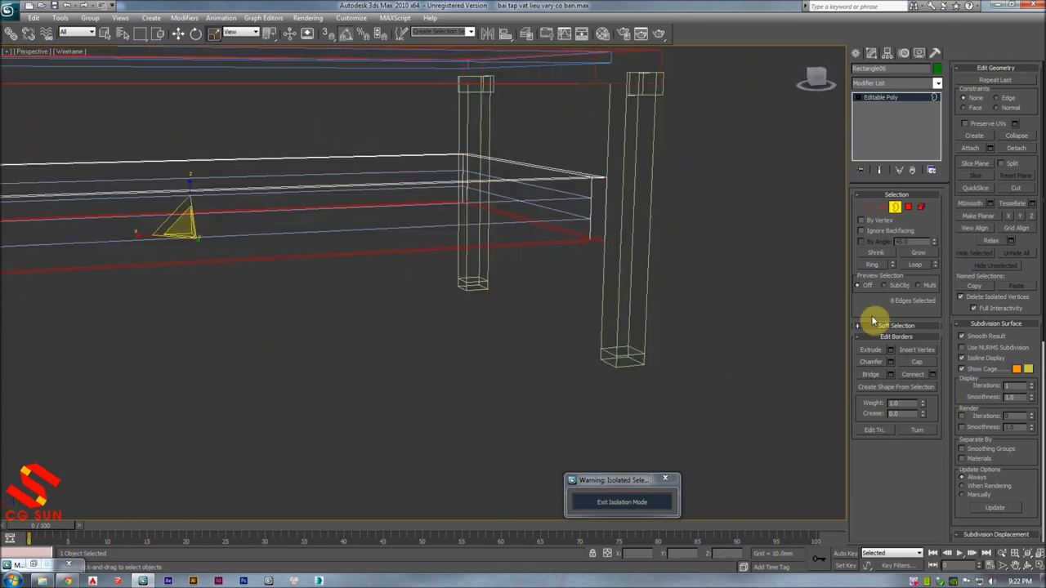
pyautogui.press('F3')
pyautogui.moveTo(654, 215)
pyautogui.keyDown('alt'); pyautogui.mouseDown(button='middle')
pyautogui.moveTo(617, 250)
pyautogui.moveTo(625, 241)
pyautogui.mouseUp(button='middle'); pyautogui.keyUp('alt')
pyautogui.scroll(-3, 775, 238)
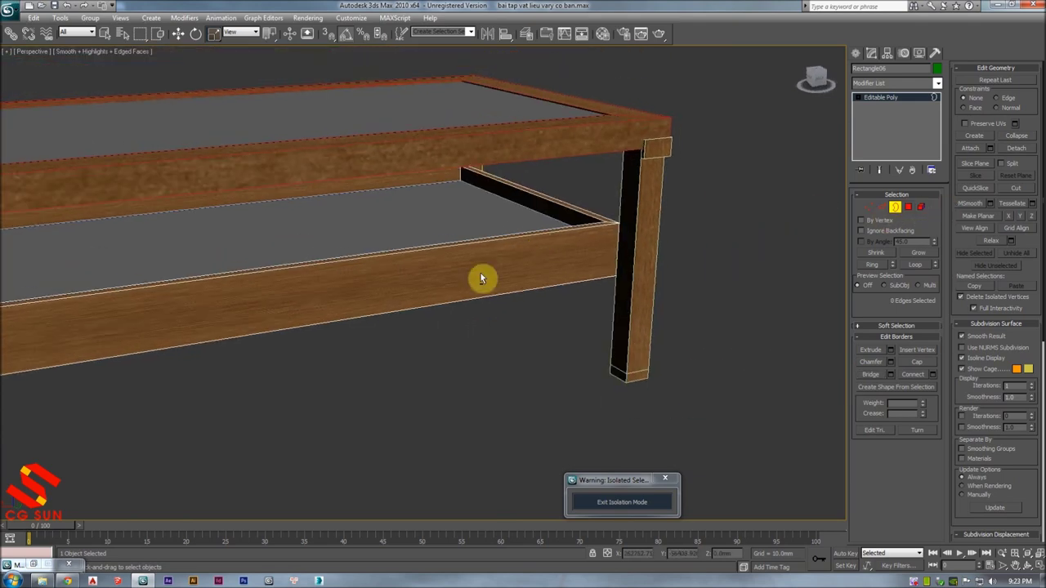
pyautogui.scroll(-3, 483, 275)
pyautogui.press('F4')
pyautogui.moveTo(425, 240)
pyautogui.keyDown('alt'); pyautogui.mouseDown(button='middle')
pyautogui.moveTo(480, 251)
pyautogui.moveTo(394, 238)
pyautogui.mouseUp(button='middle'); pyautogui.keyUp('alt')
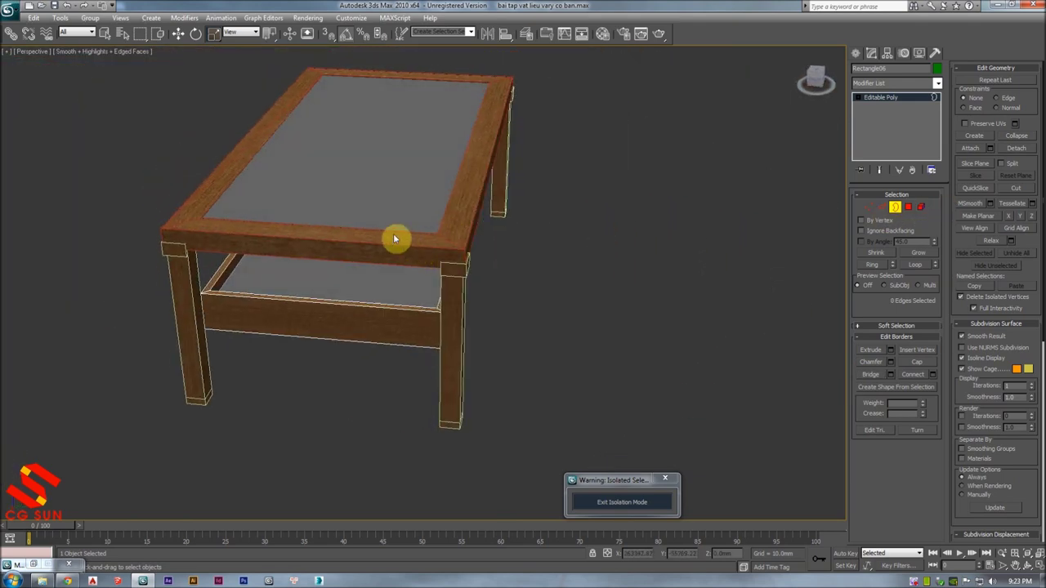
pyautogui.moveTo(253, 264)
pyautogui.keyDown('alt'); pyautogui.mouseDown(button='middle')
pyautogui.moveTo(355, 303)
pyautogui.moveTo(427, 280)
pyautogui.mouseUp(button='middle'); pyautogui.keyUp('alt')
pyautogui.press('F3')
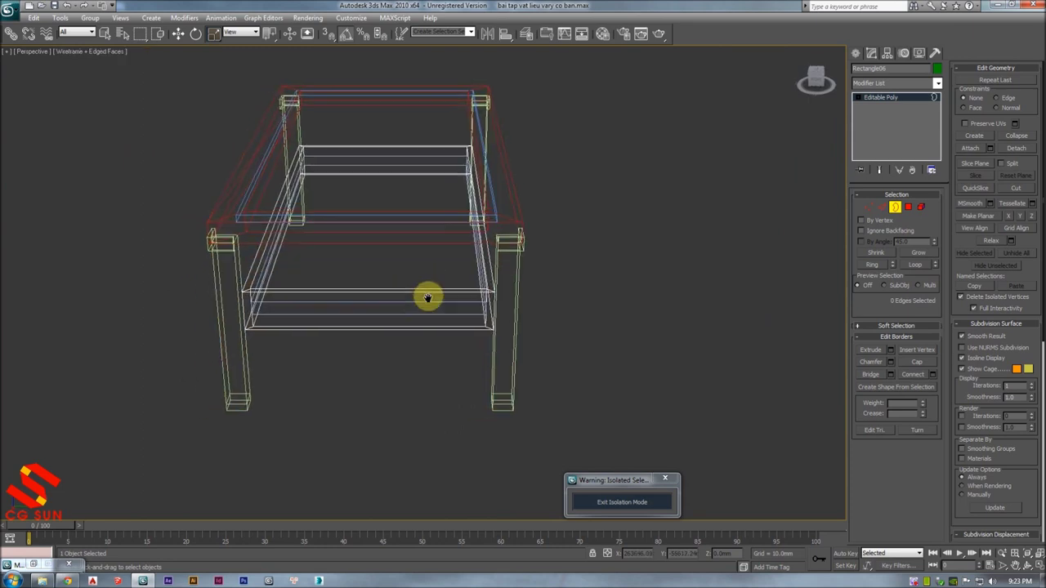
pyautogui.press('F3')
pyautogui.scroll(3, 429, 317)
pyautogui.scroll(1, 432, 315)
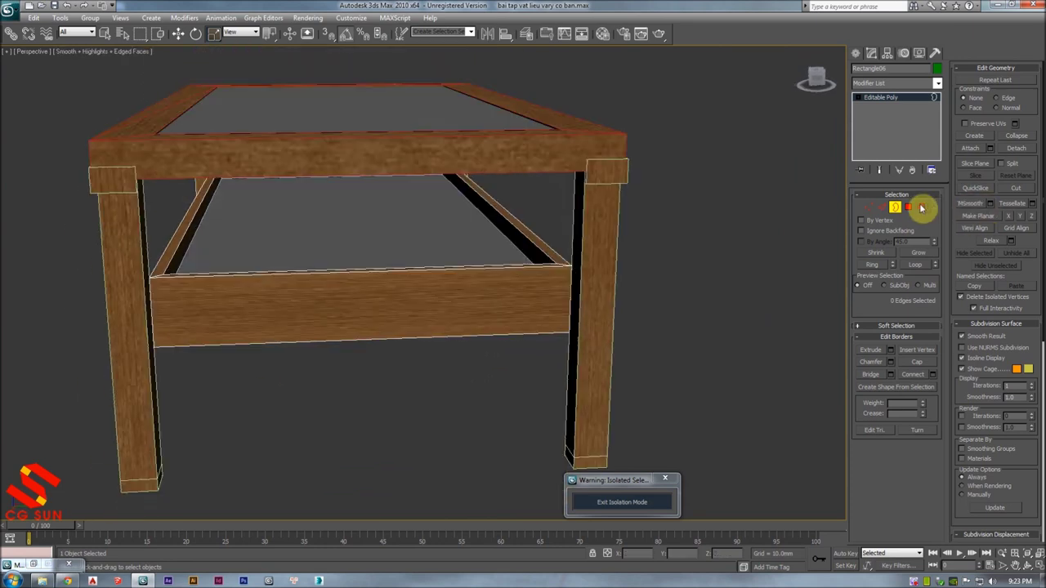
# - In Polygon mode, select the rail's inner shelf polygons
pyautogui.click(909, 208)
pyautogui.moveTo(474, 286)
pyautogui.keyDown('alt'); pyautogui.mouseDown(button='middle')
pyautogui.moveTo(444, 262)
pyautogui.moveTo(402, 173)
pyautogui.mouseUp(button='middle'); pyautogui.keyUp('alt')
pyautogui.keyDown('alt'); pyautogui.moveTo(333, 369); pyautogui.dragTo(362, 307, button='middle'); pyautogui.keyUp('alt')
pyautogui.press('F3')
pyautogui.press('F3')
# - Add a UVW Mapping modifier to the rail and shrink its height to about 129mm
pyautogui.rightClick(901, 99)
pyautogui.click(917, 106)
pyautogui.moveTo(579, 248)
pyautogui.keyDown('alt'); pyautogui.mouseDown(button='middle')
pyautogui.moveTo(539, 283)
pyautogui.moveTo(628, 321)
pyautogui.mouseUp(button='middle'); pyautogui.keyUp('alt')
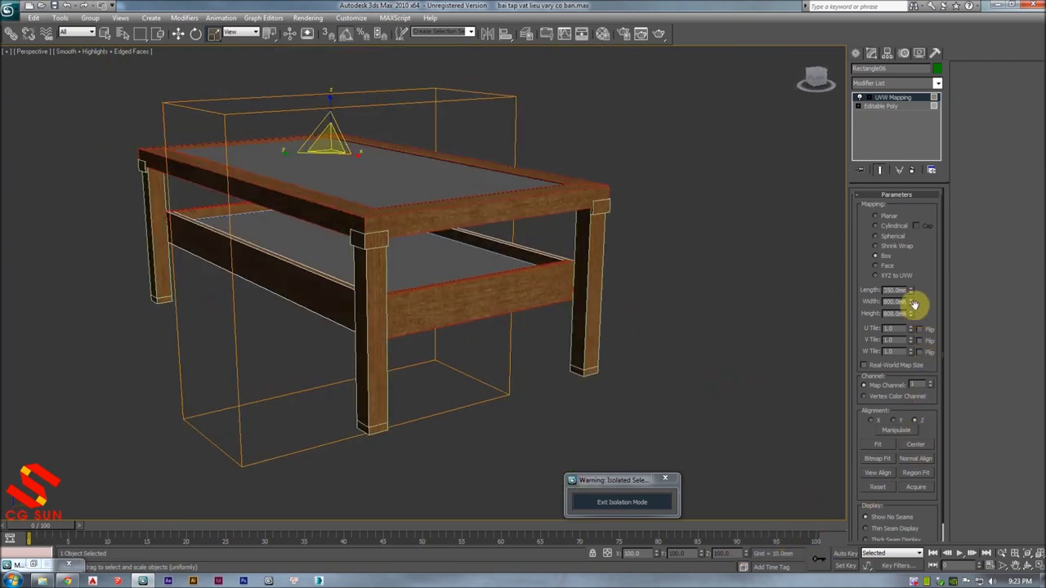
pyautogui.moveTo(910, 317); pyautogui.dragTo(907, 355)
pyautogui.keyDown('alt'); pyautogui.moveTo(670, 343); pyautogui.dragTo(691, 348, button='middle'); pyautogui.keyUp('alt')
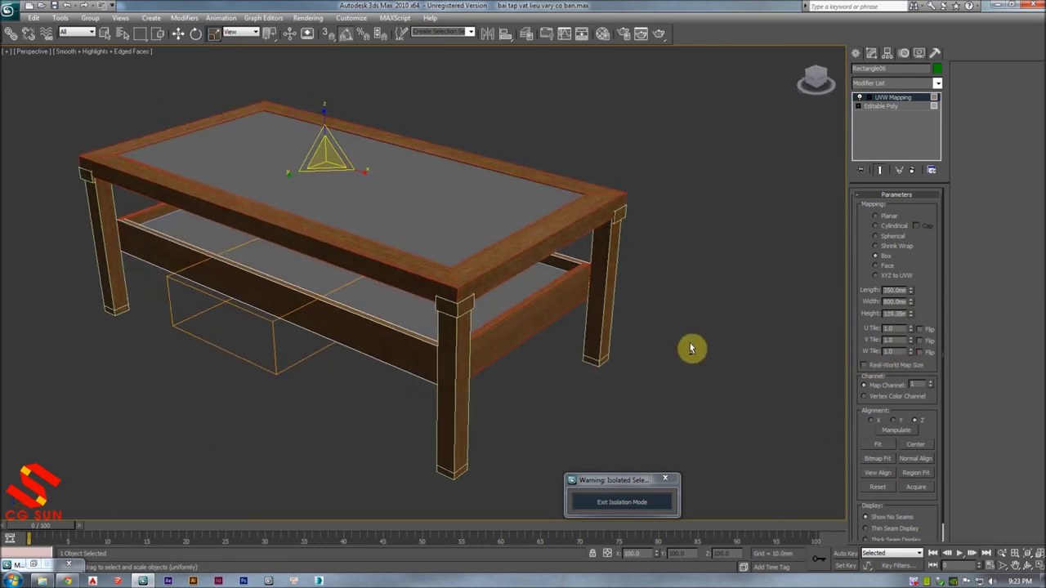
pyautogui.scroll(4, 613, 337)
pyautogui.scroll(-4, 607, 330)
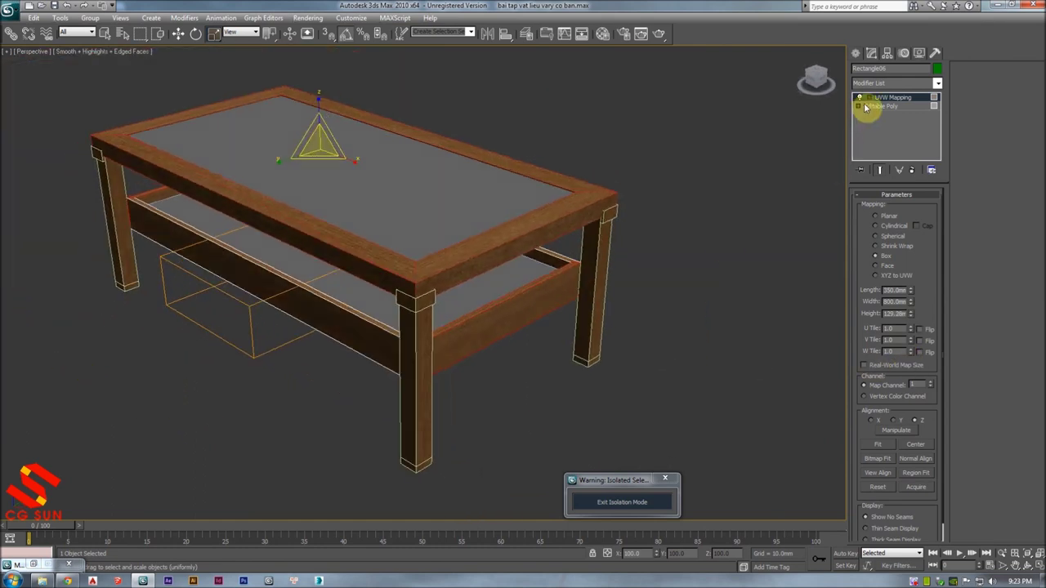
# - Copy the UVW Mapping modifier and collapse the rail to an editable poly
pyautogui.rightClick(894, 102)
pyautogui.click(908, 145)
pyautogui.keyDown('alt'); pyautogui.moveTo(523, 221); pyautogui.dragTo(556, 217, button='middle'); pyautogui.keyUp('alt')
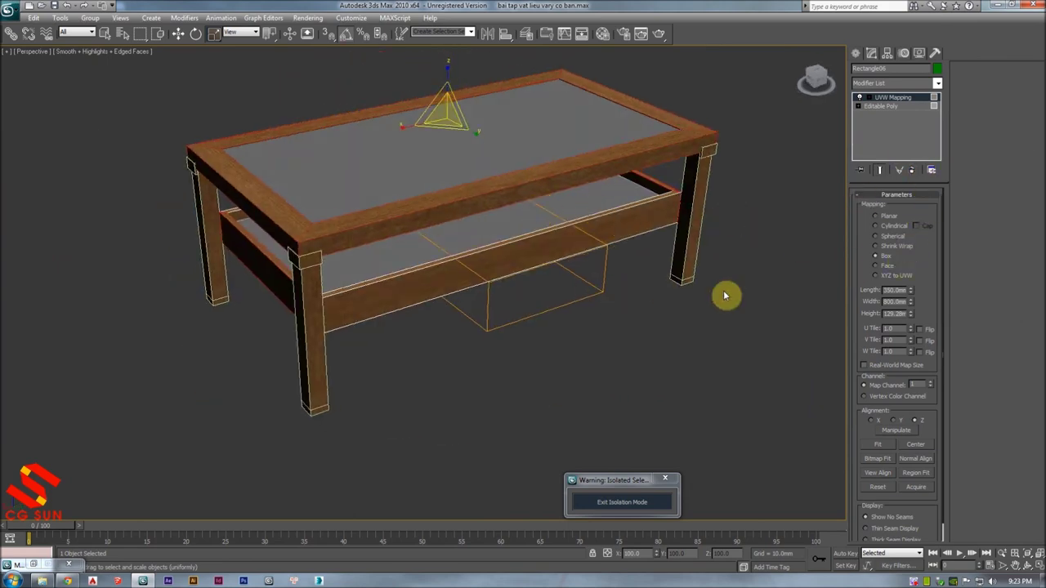
pyautogui.press('w')
pyautogui.rightClick(463, 271)
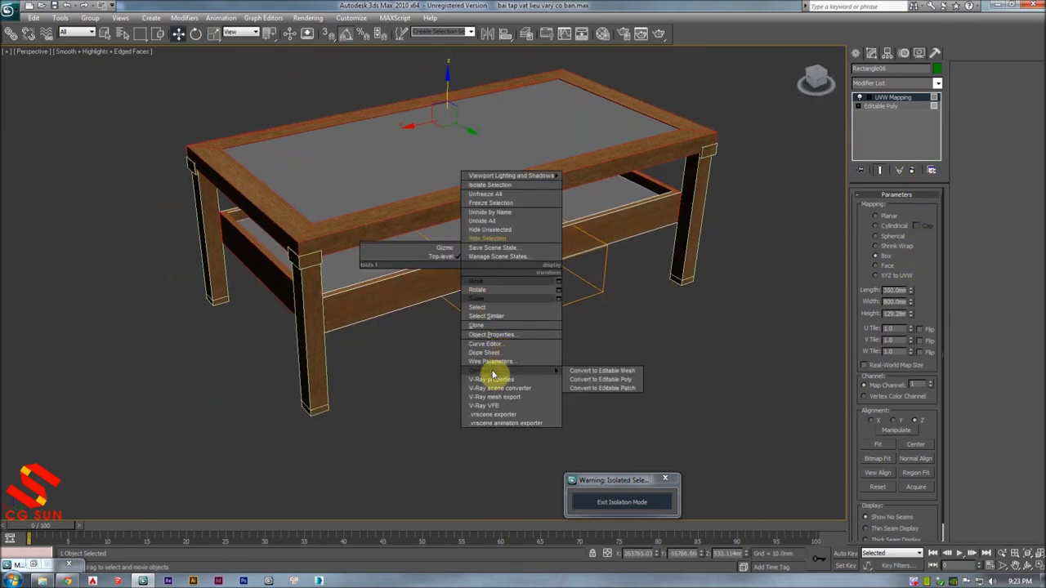
pyautogui.click(580, 380)
pyautogui.moveTo(588, 331)
pyautogui.keyDown('alt'); pyautogui.mouseDown(button='middle')
pyautogui.moveTo(852, 234)
pyautogui.moveTo(743, 236)
pyautogui.moveTo(708, 273)
pyautogui.moveTo(596, 236)
pyautogui.mouseUp(button='middle'); pyautogui.keyUp('alt')
# - Select the shelf polygons and paste the copied UVW Mapping onto the lower frame
pyautogui.click(907, 209)
pyautogui.moveTo(565, 197); pyautogui.dragTo(490, 376)
pyautogui.keyDown('alt'); pyautogui.moveTo(490, 376); pyautogui.dragTo(576, 286, button='middle'); pyautogui.keyUp('alt')
pyautogui.rightClick(892, 98)
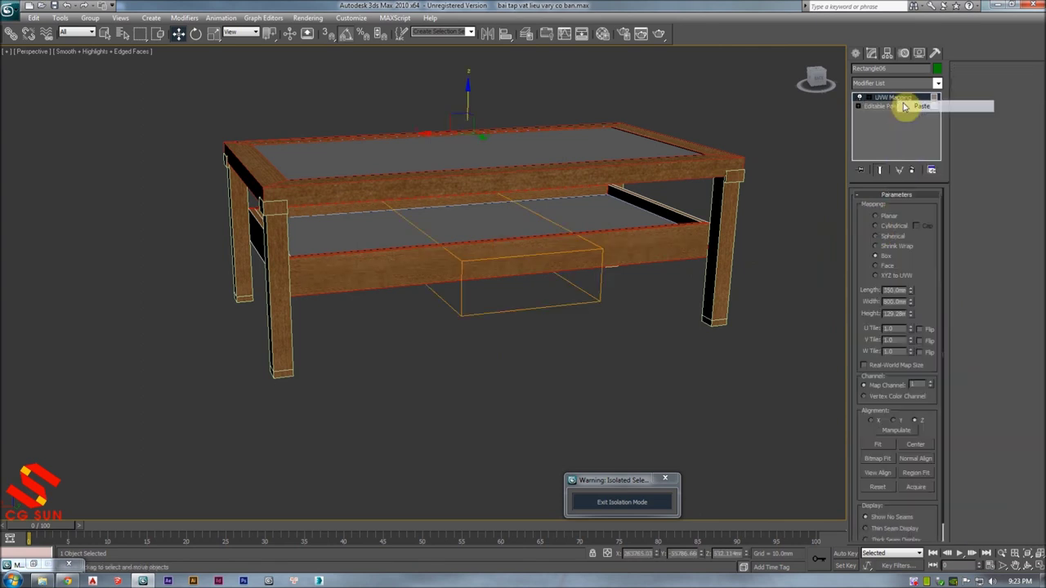
pyautogui.click(908, 105)
pyautogui.keyDown('alt'); pyautogui.moveTo(491, 278); pyautogui.dragTo(506, 265, button='middle'); pyautogui.keyUp('alt')
# - Rotate the UVW mapping gizmo so the wood grain follows the rails
pyautogui.press('e')
pyautogui.press('1')
pyautogui.moveTo(465, 236); pyautogui.dragTo(509, 246)
pyautogui.scroll(3, 508, 320)
pyautogui.moveTo(509, 319)
pyautogui.keyDown('alt'); pyautogui.mouseDown(button='middle')
pyautogui.moveTo(540, 322)
pyautogui.moveTo(497, 316)
pyautogui.moveTo(430, 266)
pyautogui.moveTo(392, 273)
pyautogui.moveTo(450, 289)
pyautogui.moveTo(541, 245)
pyautogui.moveTo(482, 264)
pyautogui.mouseUp(button='middle'); pyautogui.keyUp('alt')
# - Review the remapped table from several angles, then select the top frame
pyautogui.click(509, 304)
pyautogui.press('F4')
pyautogui.scroll(3, 455, 303)
pyautogui.scroll(2, 494, 282)
pyautogui.scroll(3, 519, 278)
pyautogui.scroll(-3, 556, 234)
pyautogui.moveTo(555, 234)
pyautogui.keyDown('alt'); pyautogui.mouseDown(button='middle')
pyautogui.moveTo(598, 247)
pyautogui.moveTo(586, 250)
pyautogui.moveTo(591, 278)
pyautogui.mouseUp(button='middle'); pyautogui.keyUp('alt')
pyautogui.scroll(3, 497, 231)
pyautogui.moveTo(497, 231)
pyautogui.keyDown('alt'); pyautogui.mouseDown(button='middle')
pyautogui.moveTo(461, 236)
pyautogui.moveTo(477, 242)
pyautogui.mouseUp(button='middle'); pyautogui.keyUp('alt')
pyautogui.press('F4')
pyautogui.click(488, 223)
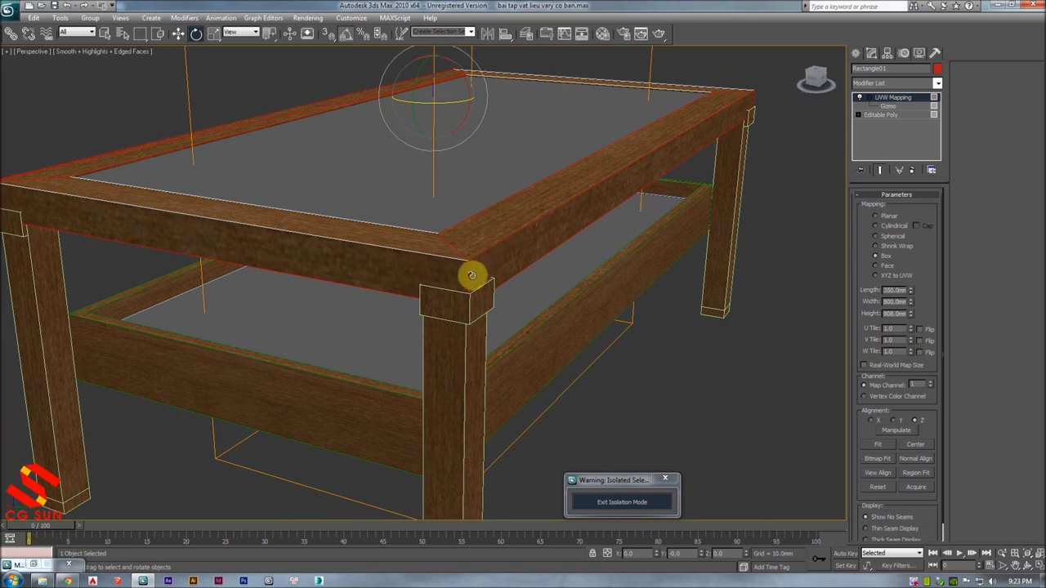
# - Convert the top frame to an Editable Poly
pyautogui.rightClick(528, 236)
pyautogui.moveTo(572, 340)
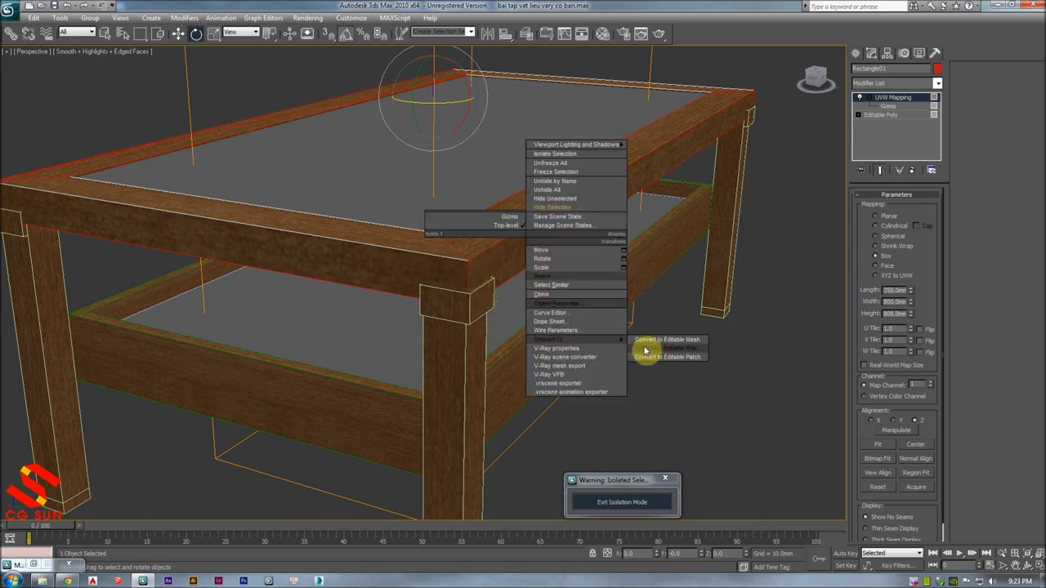
pyautogui.click(645, 350)
pyautogui.scroll(5, 558, 275)
pyautogui.scroll(1, 588, 237)
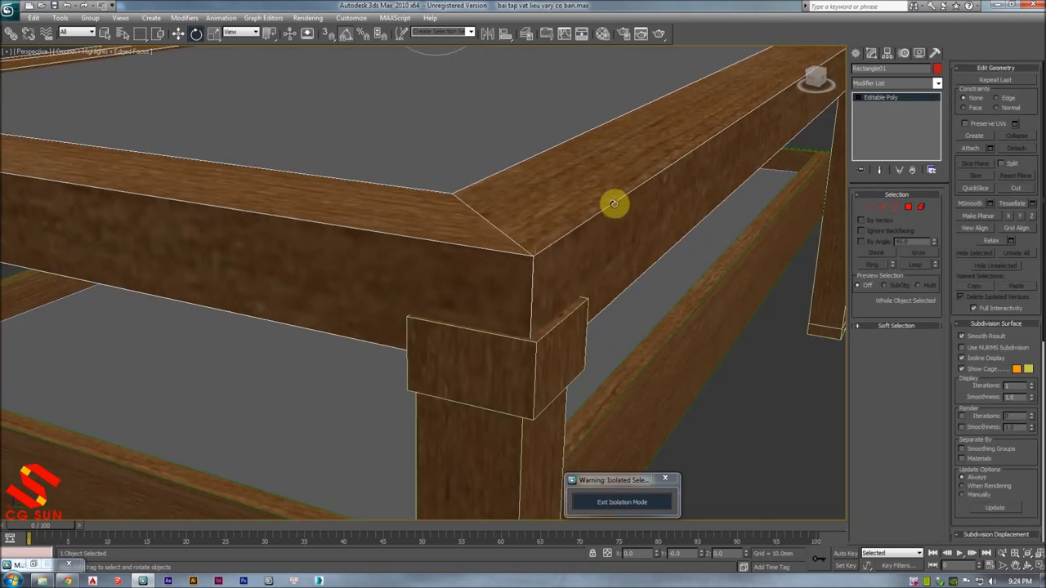
# - In Edge mode, select the first seven rail edges of the top frame
pyautogui.click(908, 208)
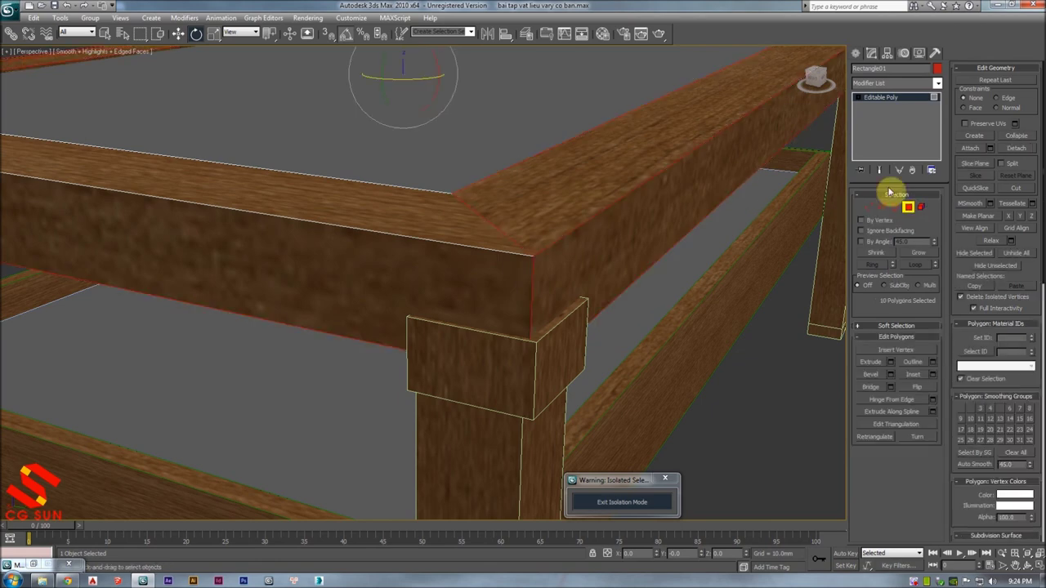
pyautogui.click(883, 209)
pyautogui.click(644, 182)
pyautogui.keyDown('ctrl'); pyautogui.click(493, 250); pyautogui.keyUp('ctrl')
pyautogui.moveTo(488, 243)
pyautogui.keyDown('alt'); pyautogui.mouseDown(button='middle')
pyautogui.moveTo(705, 266)
pyautogui.moveTo(384, 229)
pyautogui.mouseUp(button='middle'); pyautogui.keyUp('alt')
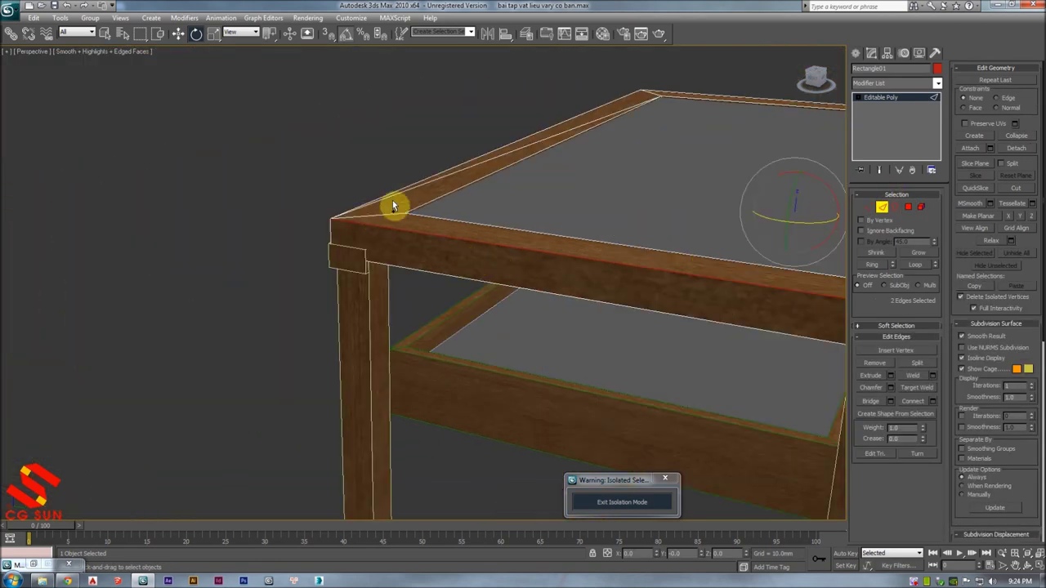
pyautogui.moveTo(403, 189)
pyautogui.keyDown('alt'); pyautogui.mouseDown(button='middle')
pyautogui.moveTo(597, 187)
pyautogui.moveTo(450, 197)
pyautogui.mouseUp(button='middle'); pyautogui.keyUp('alt')
pyautogui.keyDown('ctrl'); pyautogui.click(441, 191); pyautogui.keyUp('ctrl')
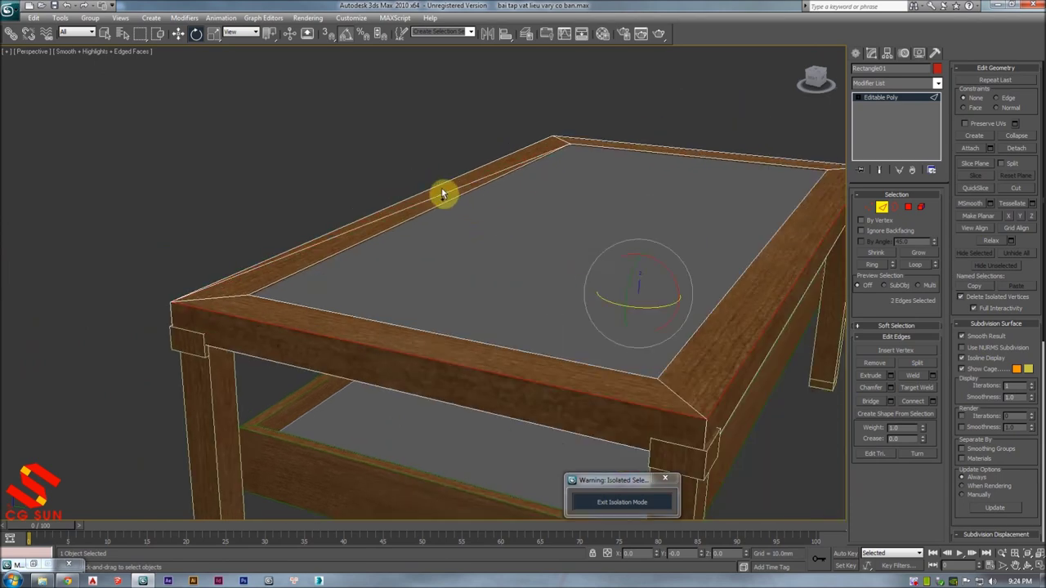
pyautogui.keyDown('ctrl'); pyautogui.click(678, 149); pyautogui.keyUp('ctrl')
pyautogui.moveTo(738, 166)
pyautogui.keyDown('alt'); pyautogui.mouseDown(button='middle')
pyautogui.moveTo(574, 193)
pyautogui.moveTo(656, 182)
pyautogui.moveTo(422, 276)
pyautogui.moveTo(489, 288)
pyautogui.moveTo(466, 310)
pyautogui.mouseUp(button='middle'); pyautogui.keyUp('alt')
pyautogui.keyDown('ctrl'); pyautogui.click(646, 173); pyautogui.keyUp('ctrl')
pyautogui.keyDown('ctrl'); pyautogui.click(467, 327); pyautogui.keyUp('ctrl')
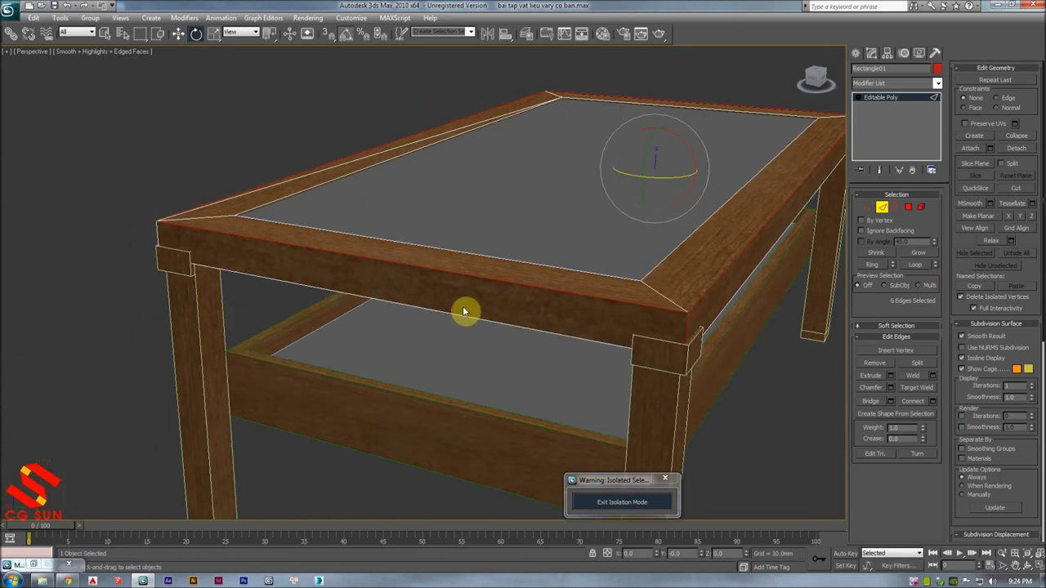
pyautogui.keyDown('ctrl'); pyautogui.click(162, 237); pyautogui.keyUp('ctrl')
# - Add five more rail edges, using wireframe view to reach hidden ones, totalling twelve
pyautogui.press('F3')
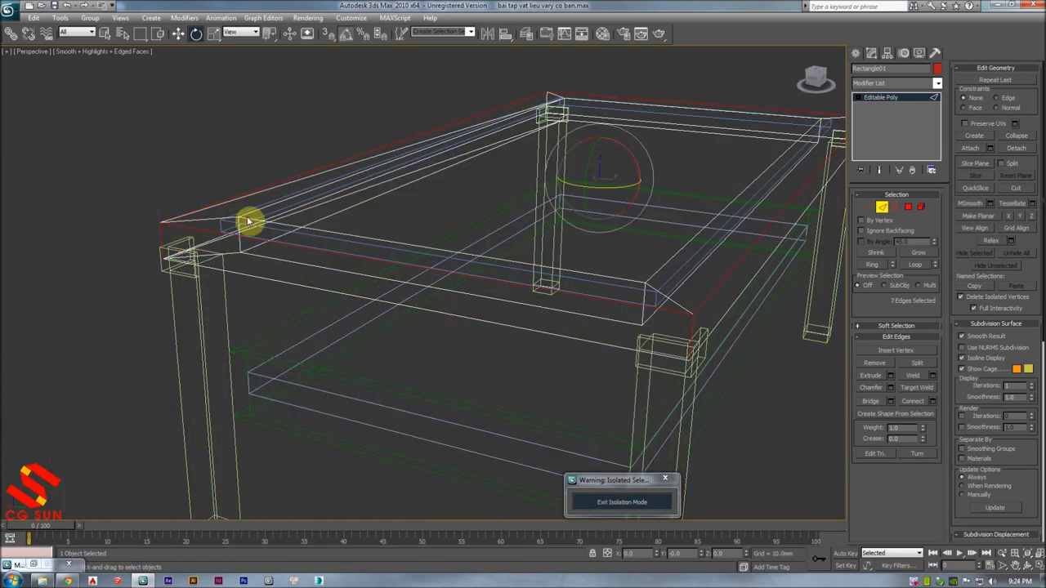
pyautogui.keyDown('ctrl'); pyautogui.click(546, 98); pyautogui.keyUp('ctrl')
pyautogui.press('F3')
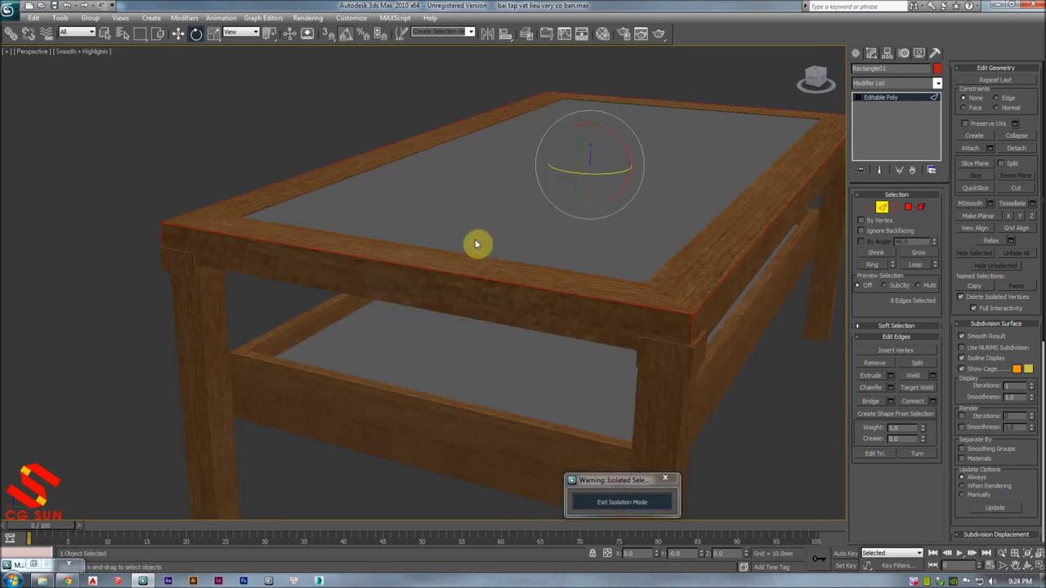
pyautogui.scroll(1, 482, 263)
pyautogui.scroll(5, 452, 260)
pyautogui.press('F4')
pyautogui.moveTo(452, 260); pyautogui.dragTo(484, 262, button='middle')
pyautogui.press('F3')
pyautogui.keyDown('ctrl'); pyautogui.click(497, 239); pyautogui.keyUp('ctrl')
pyautogui.keyDown('ctrl'); pyautogui.click(278, 292); pyautogui.keyUp('ctrl')
pyautogui.scroll(-4, 432, 227)
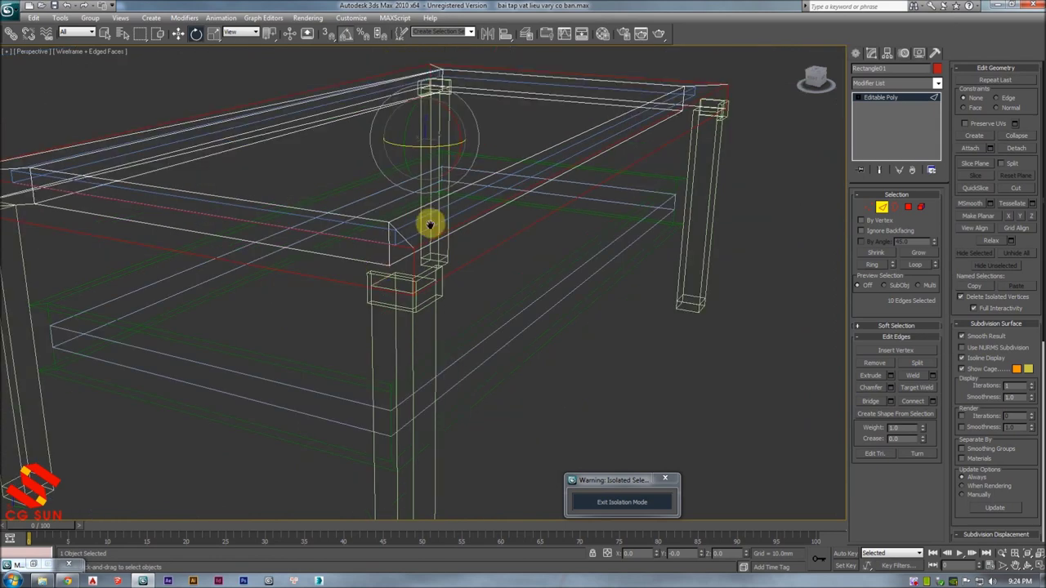
pyautogui.keyDown('alt'); pyautogui.moveTo(432, 226); pyautogui.dragTo(643, 150, button='middle'); pyautogui.keyUp('alt')
pyautogui.keyDown('ctrl'); pyautogui.click(635, 158); pyautogui.keyUp('ctrl')
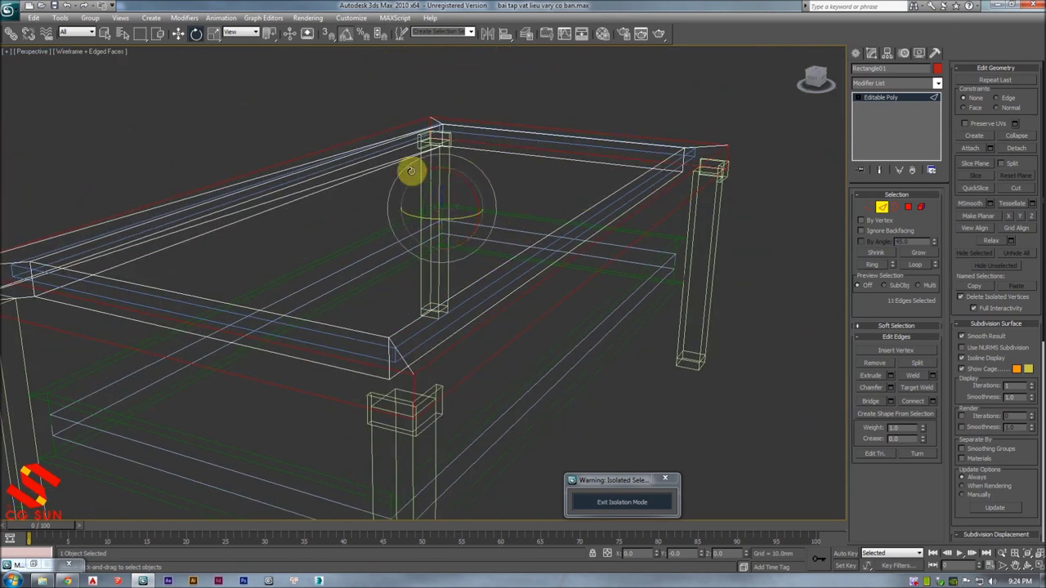
pyautogui.keyDown('alt'); pyautogui.moveTo(372, 159); pyautogui.dragTo(404, 215, button='middle'); pyautogui.keyUp('alt')
pyautogui.press('F3')
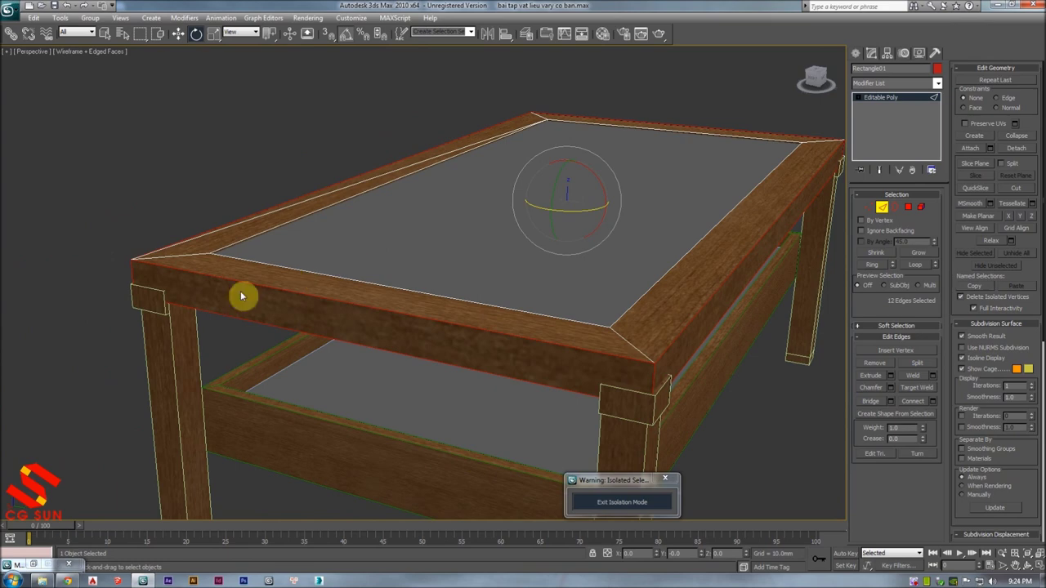
pyautogui.keyDown('ctrl'); pyautogui.click(240, 294); pyautogui.keyUp('ctrl')
# - Open the Chamfer settings for the twelve selected edges
pyautogui.scroll(4, 436, 257)
pyautogui.keyDown('alt'); pyautogui.moveTo(436, 257); pyautogui.dragTo(469, 277, button='middle'); pyautogui.keyUp('alt')
pyautogui.rightClick(470, 276)
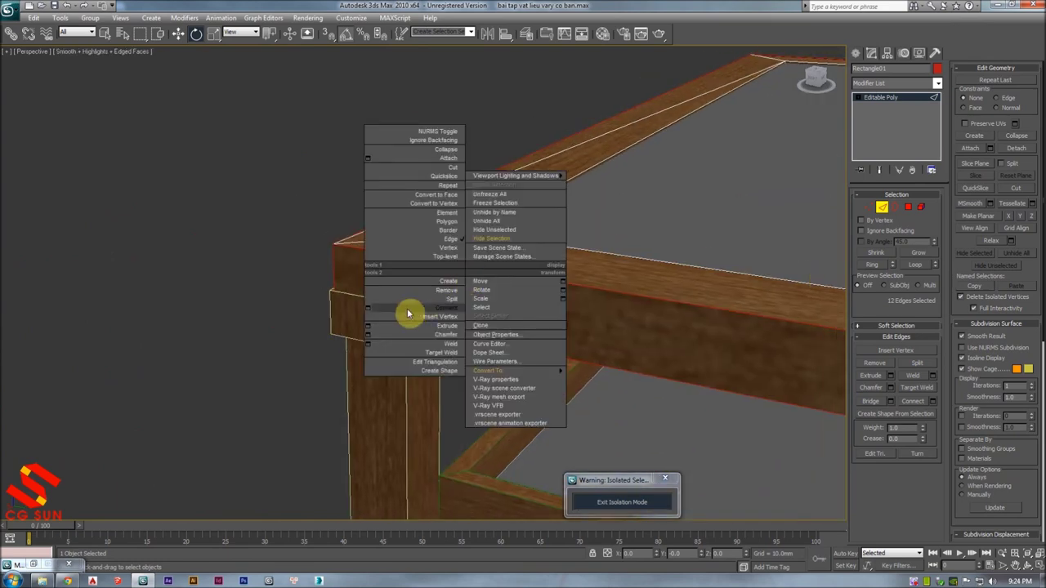
pyautogui.click(370, 336)
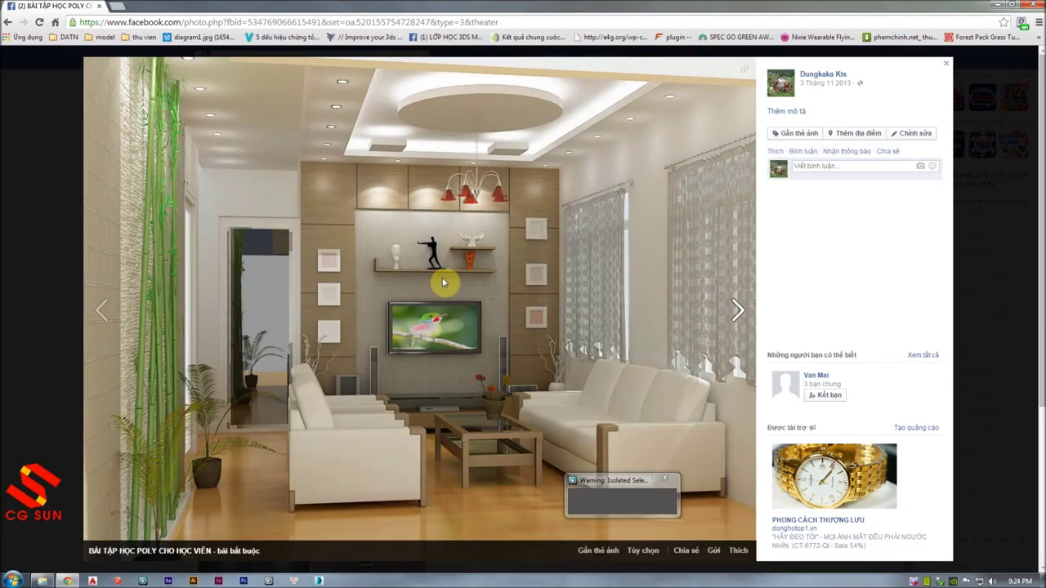
# - Dismiss the 3ds Max error report and relaunch 3ds Max from the Start menu
pyautogui.click(630, 131)
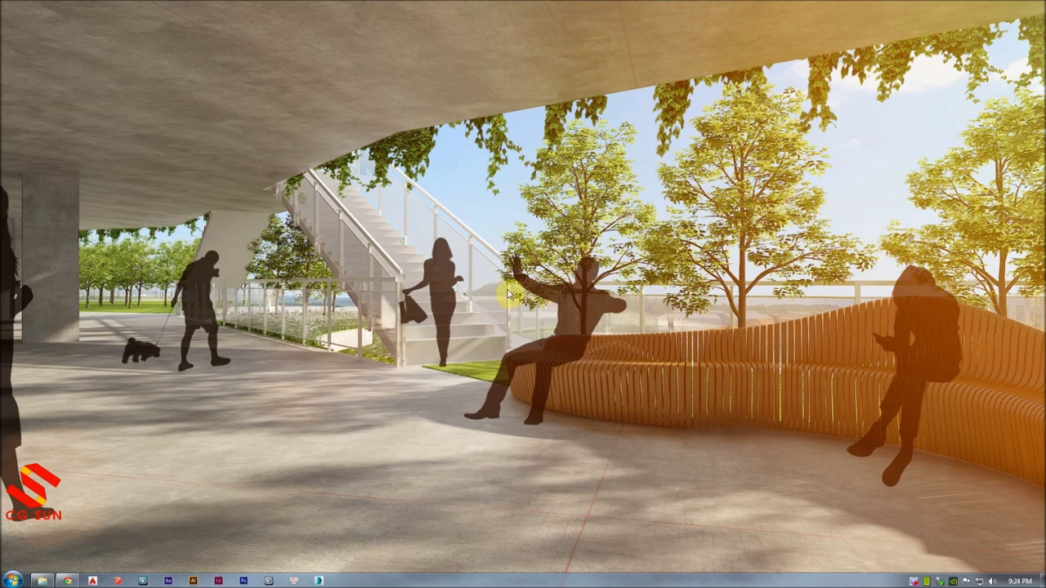
pyautogui.click(12, 580)
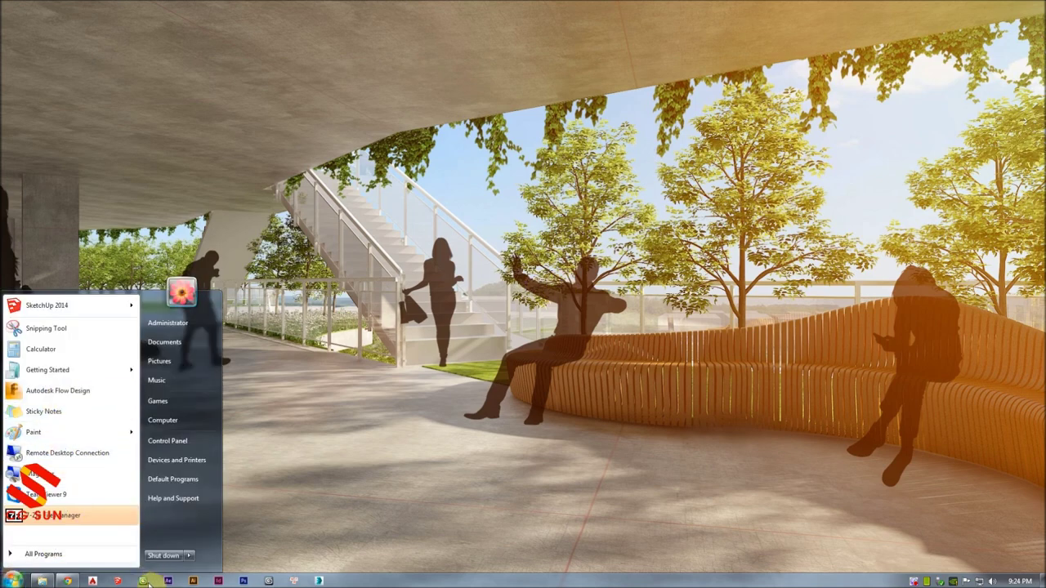
pyautogui.click(143, 581)
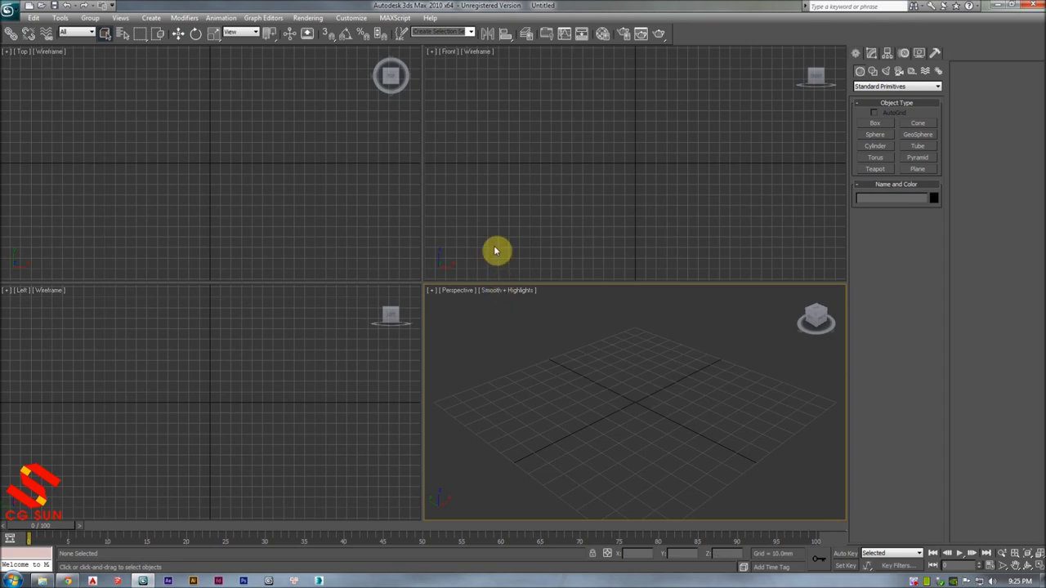
# - Start opening a scene and browse to the 3dsMax autoback folder
pyautogui.click(12, 10)
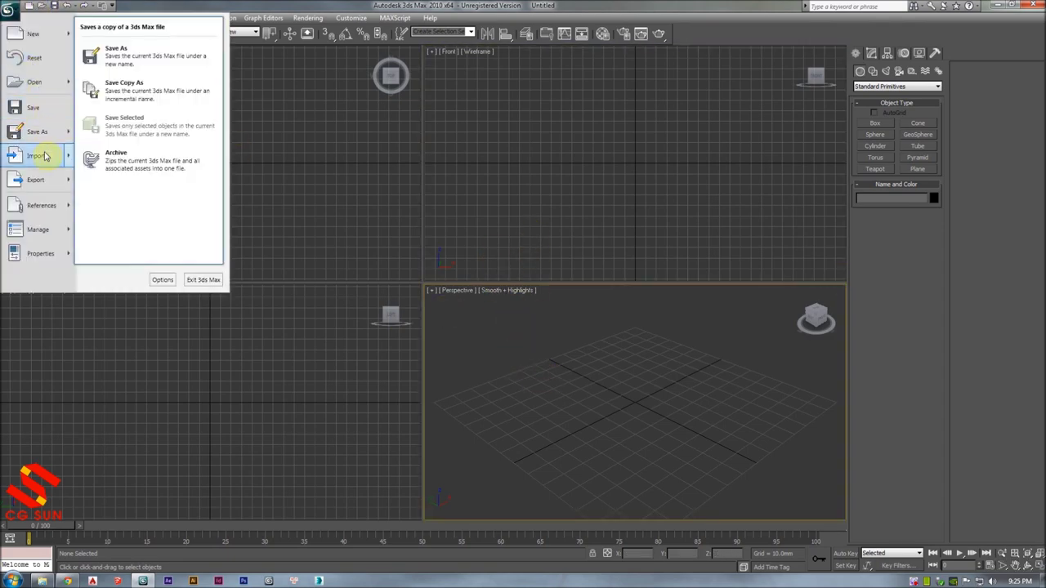
pyautogui.click(35, 82)
pyautogui.click(182, 27)
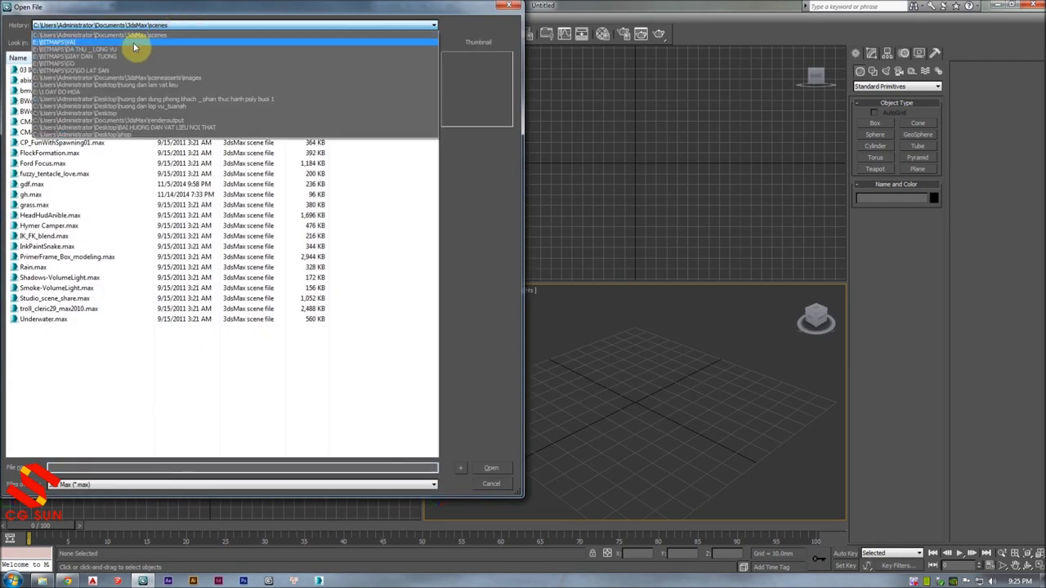
pyautogui.click(257, 24)
pyautogui.click(130, 43)
pyautogui.click(124, 49)
pyautogui.click(125, 48)
pyautogui.scroll(2, 102, 84)
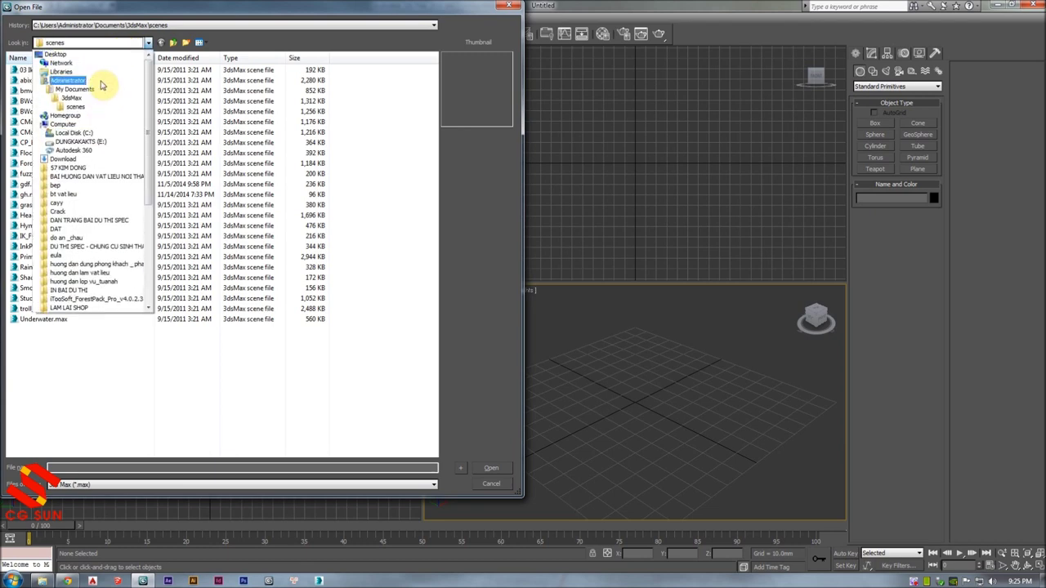
pyautogui.click(92, 101)
pyautogui.doubleClick(84, 103)
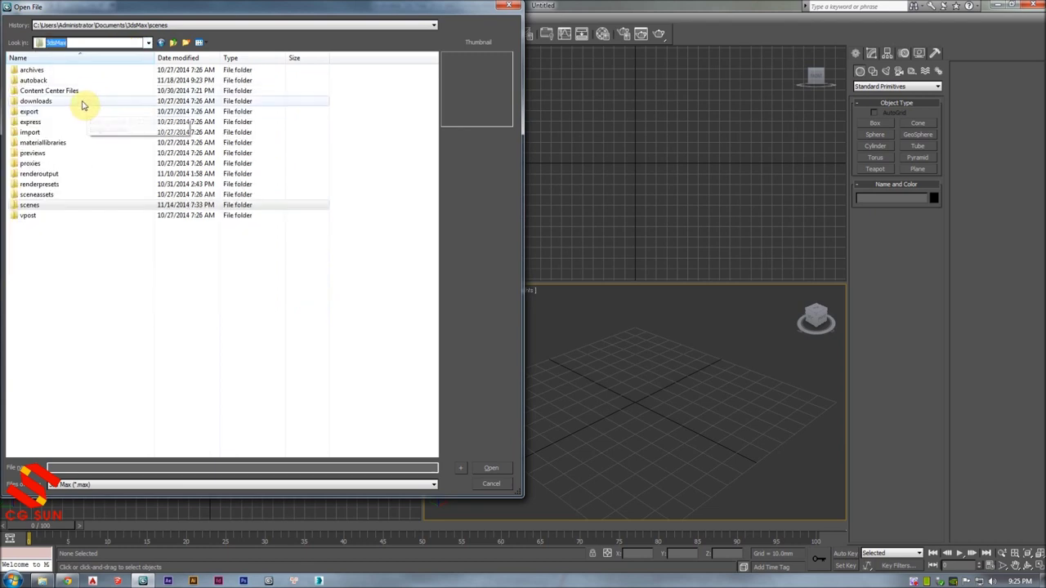
pyautogui.click(148, 43)
pyautogui.scroll(1, 110, 93)
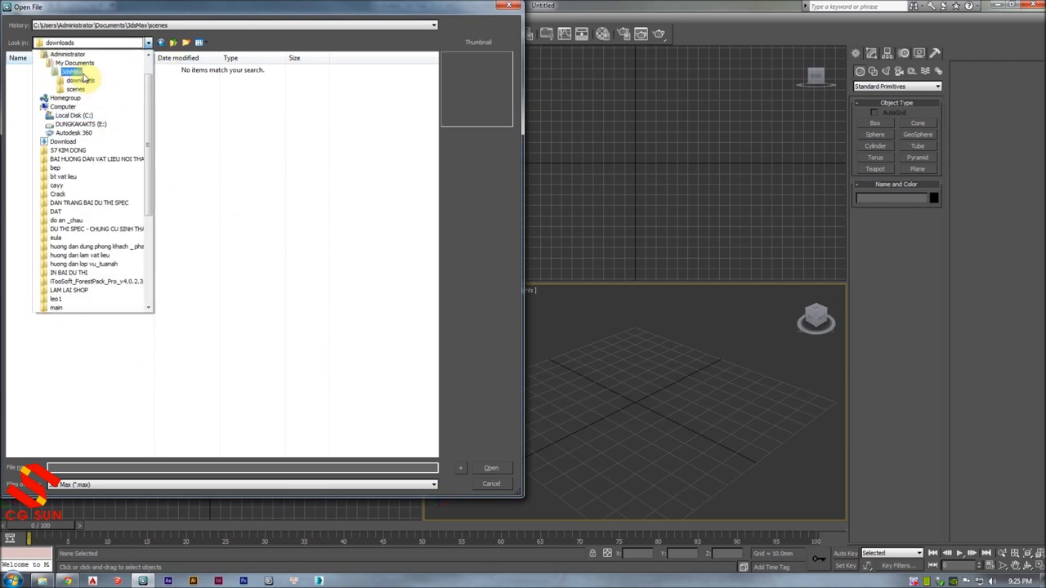
pyautogui.click(84, 75)
pyautogui.doubleClick(40, 80)
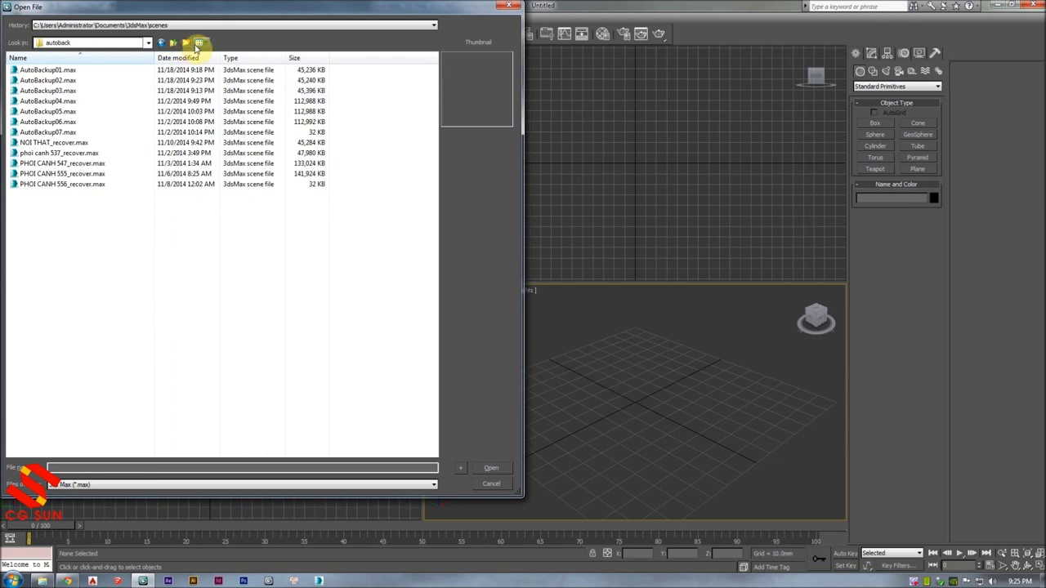
# - Sort the backups by date and open the newest, AutoBackup02.max
pyautogui.click(70, 142)
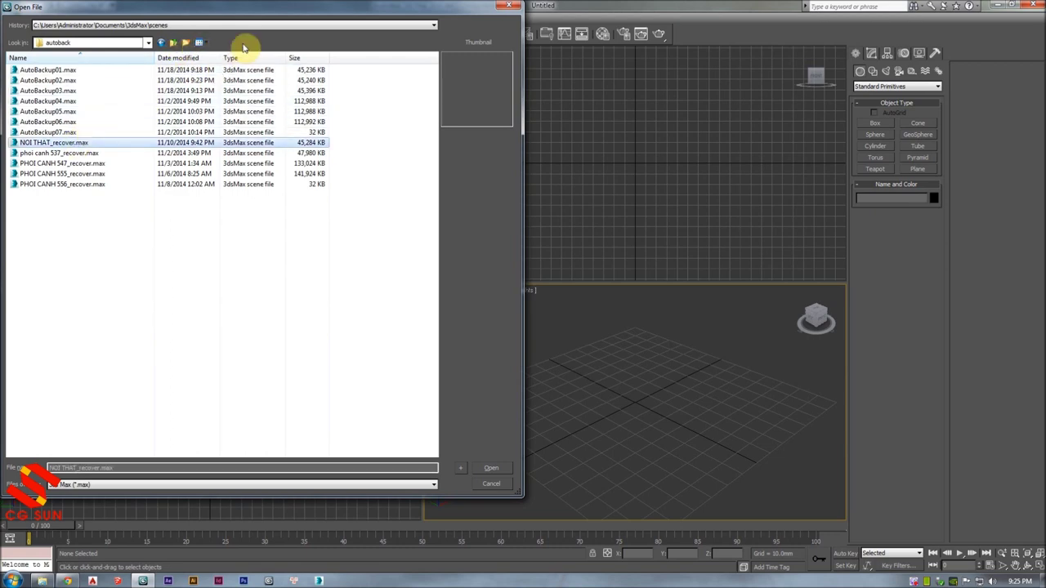
pyautogui.click(196, 60)
pyautogui.click(186, 73)
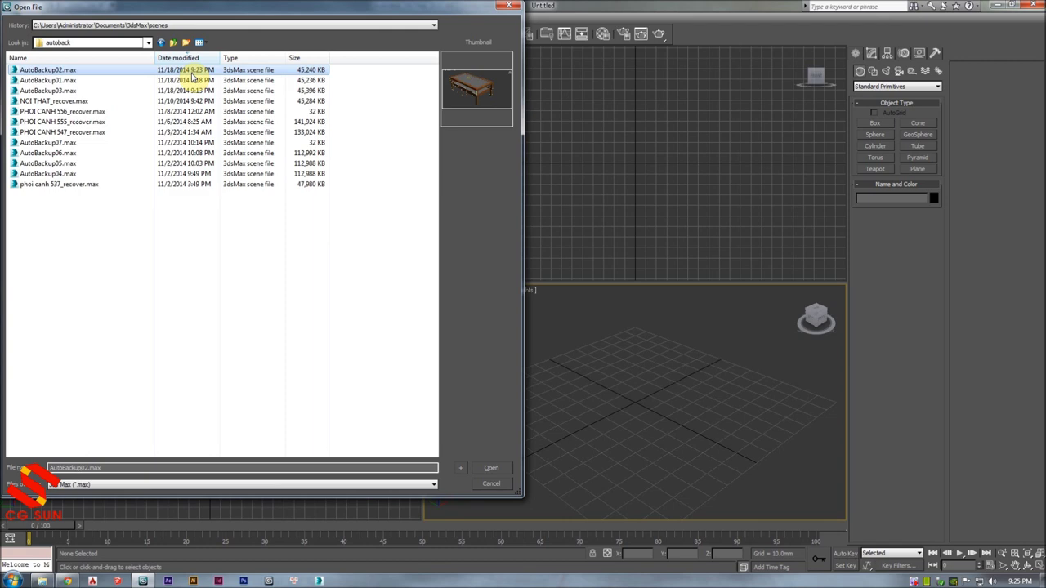
pyautogui.doubleClick(192, 74)
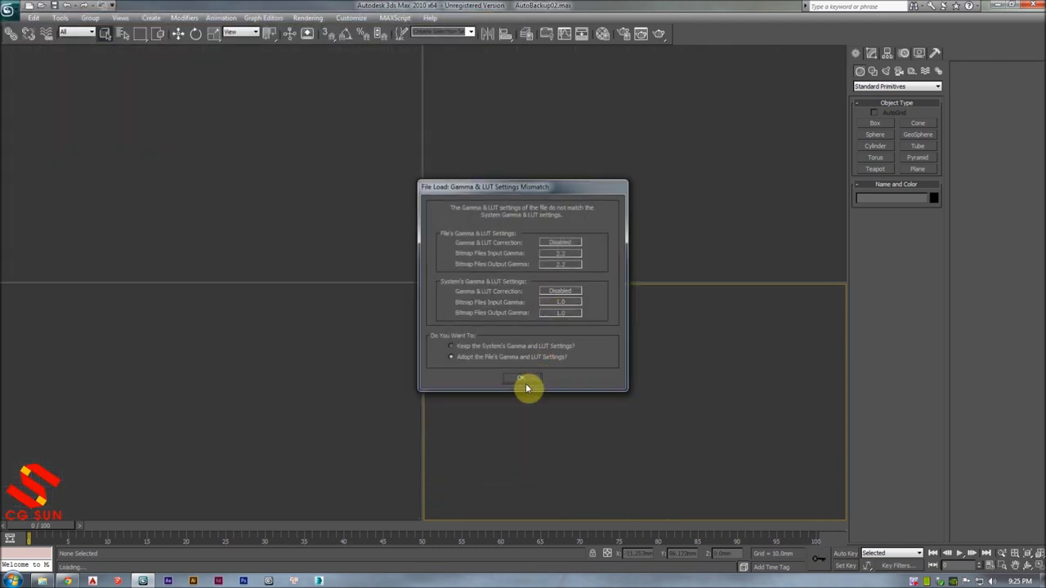
# - Accept the file's gamma and loading prompts and check the recovered top frame
pyautogui.click(525, 384)
pyautogui.click(582, 328)
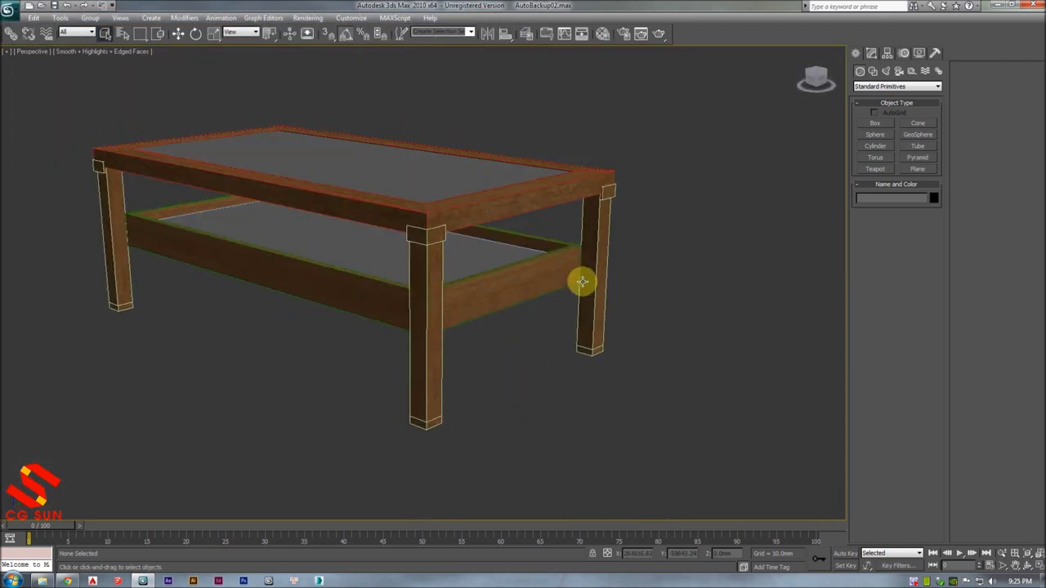
pyautogui.scroll(1, 582, 282)
pyautogui.scroll(4, 491, 269)
pyautogui.click(515, 250)
pyautogui.moveTo(600, 246)
pyautogui.keyDown('alt'); pyautogui.mouseDown(button='middle')
pyautogui.moveTo(630, 245)
pyautogui.moveTo(577, 261)
pyautogui.moveTo(696, 260)
pyautogui.mouseUp(button='middle'); pyautogui.keyUp('alt')
pyautogui.click(697, 260)
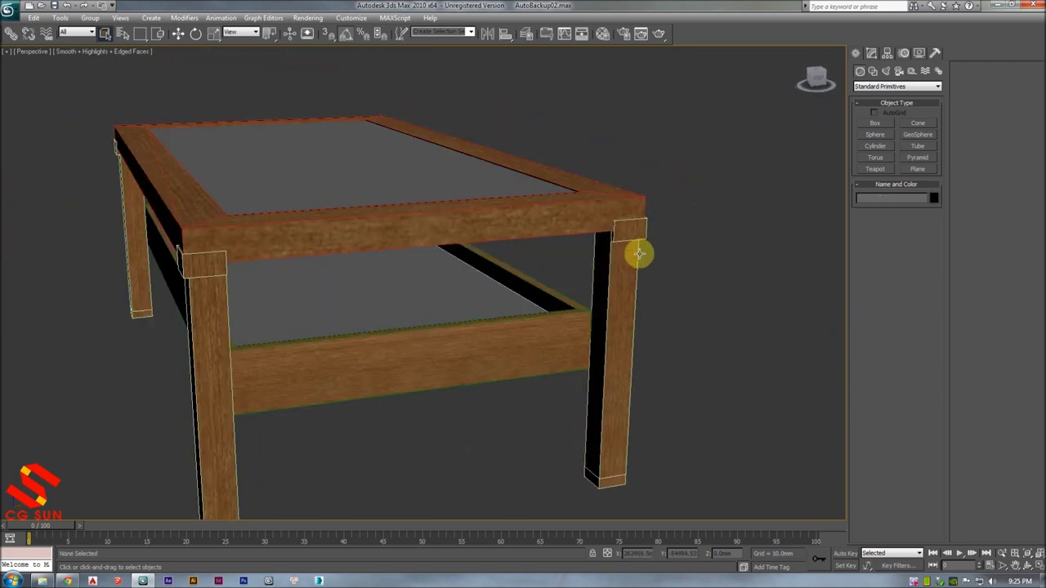
# - Inspect other table parts and open the Material Editor on a fresh V-Ray slot
pyautogui.click(627, 245)
pyautogui.scroll(-4, 678, 219)
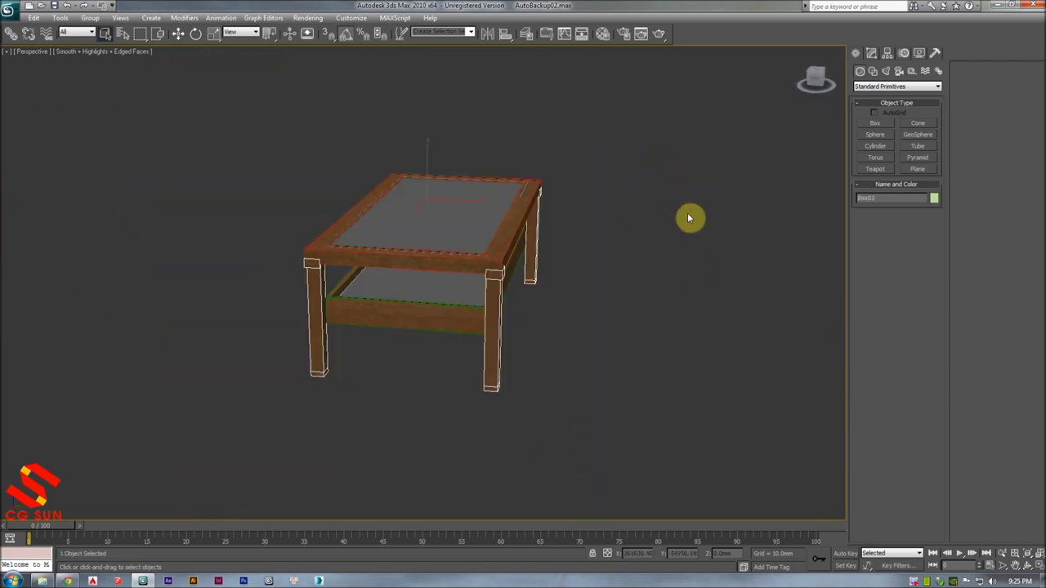
pyautogui.keyDown('alt'); pyautogui.moveTo(692, 218); pyautogui.dragTo(666, 197, button='middle'); pyautogui.keyUp('alt')
pyautogui.click(466, 223)
pyautogui.scroll(3, 467, 236)
pyautogui.keyDown('alt'); pyautogui.moveTo(467, 236); pyautogui.dragTo(467, 227, button='middle'); pyautogui.keyUp('alt')
pyautogui.press('m')
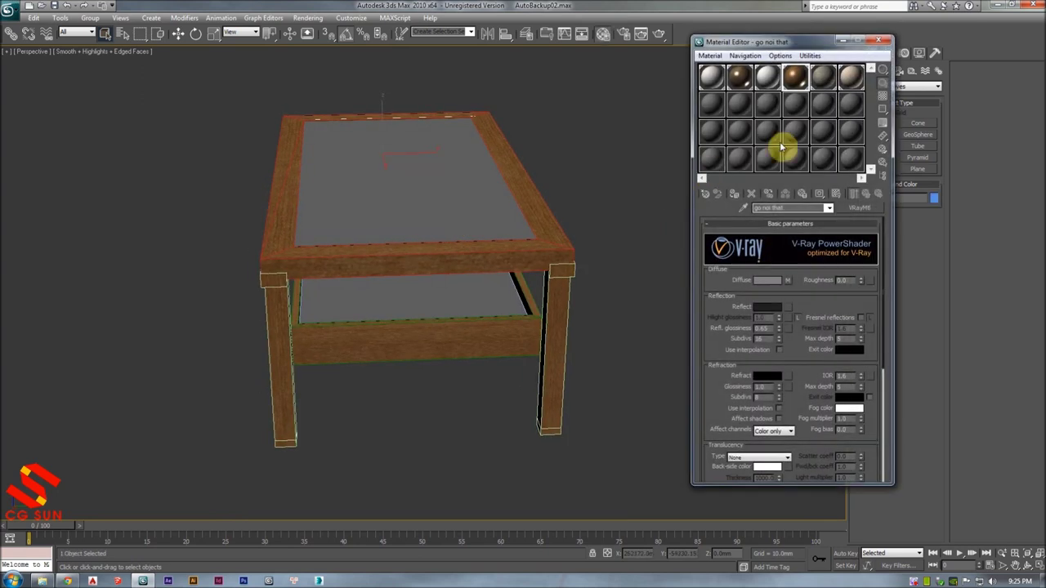
pyautogui.click(723, 108)
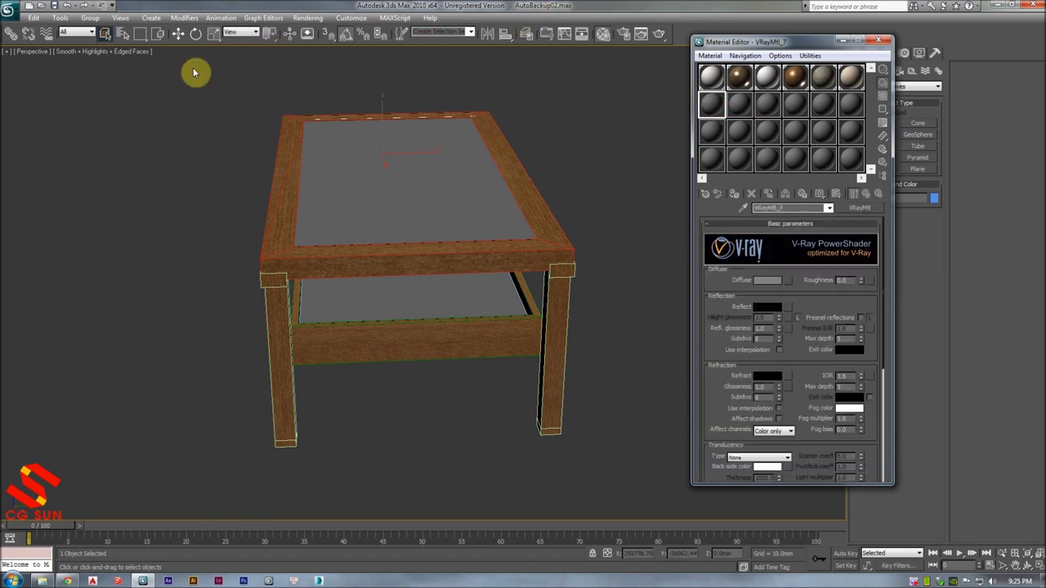
# - Start a Save As of the scene and show the recent folders list
pyautogui.click(12, 10)
pyautogui.click(38, 133)
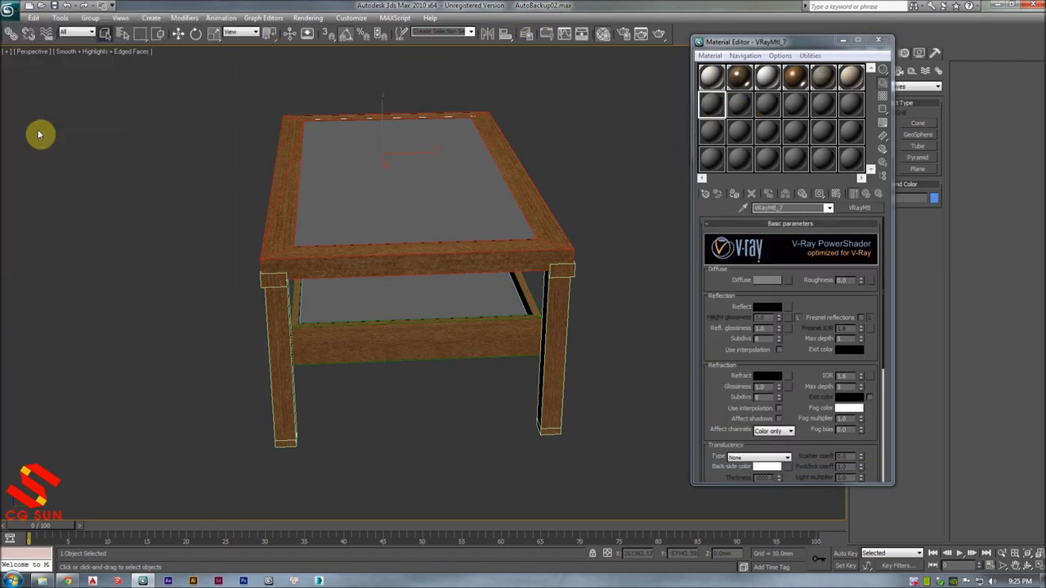
pyautogui.click(131, 25)
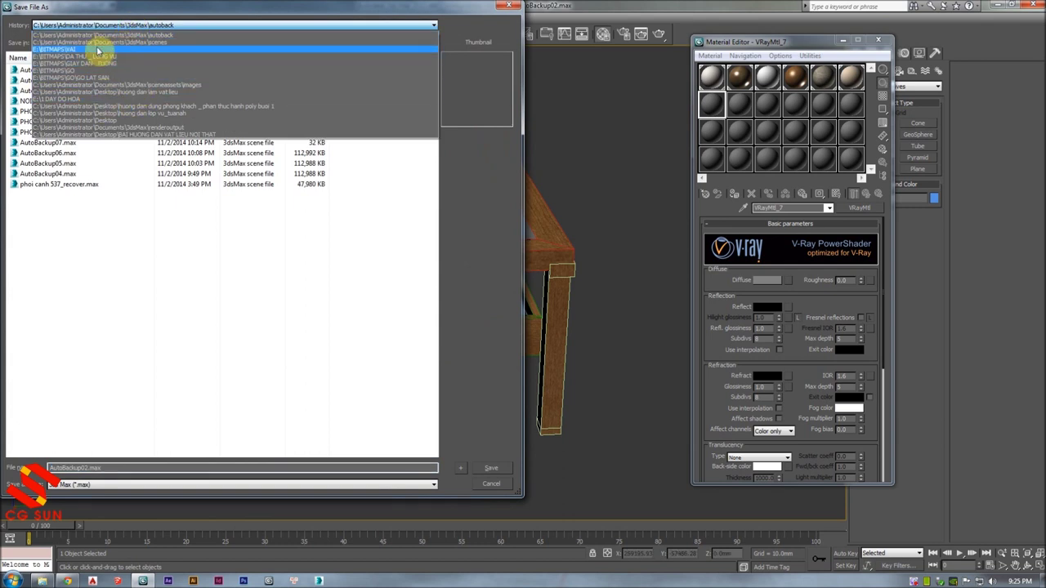
# - Save the scene in the huong dan lam vat lieu folder as bai tap vat lieu vary co ban 02.max
pyautogui.click(142, 93)
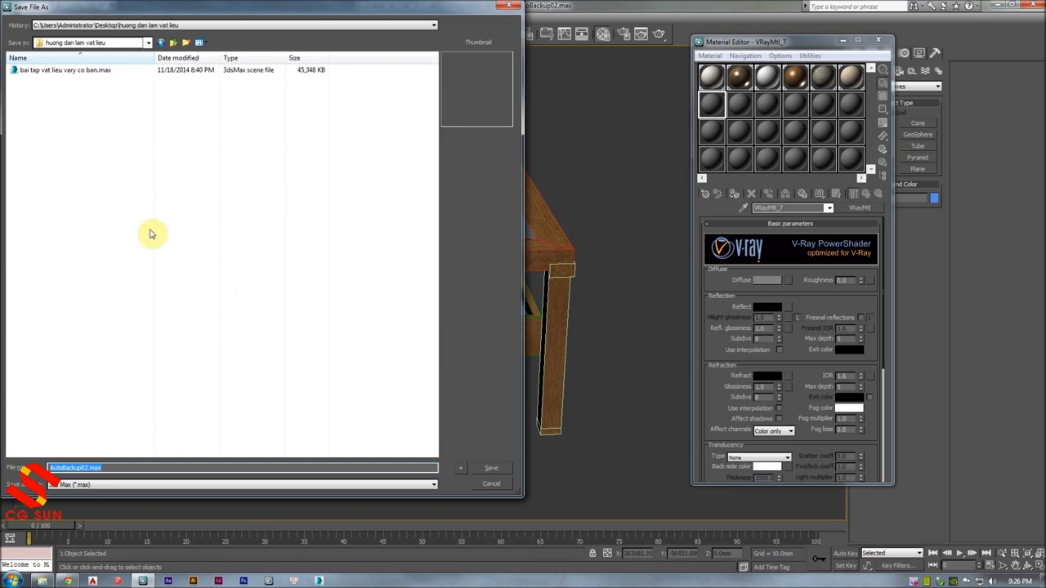
pyautogui.click(63, 70)
pyautogui.rightClick(103, 204)
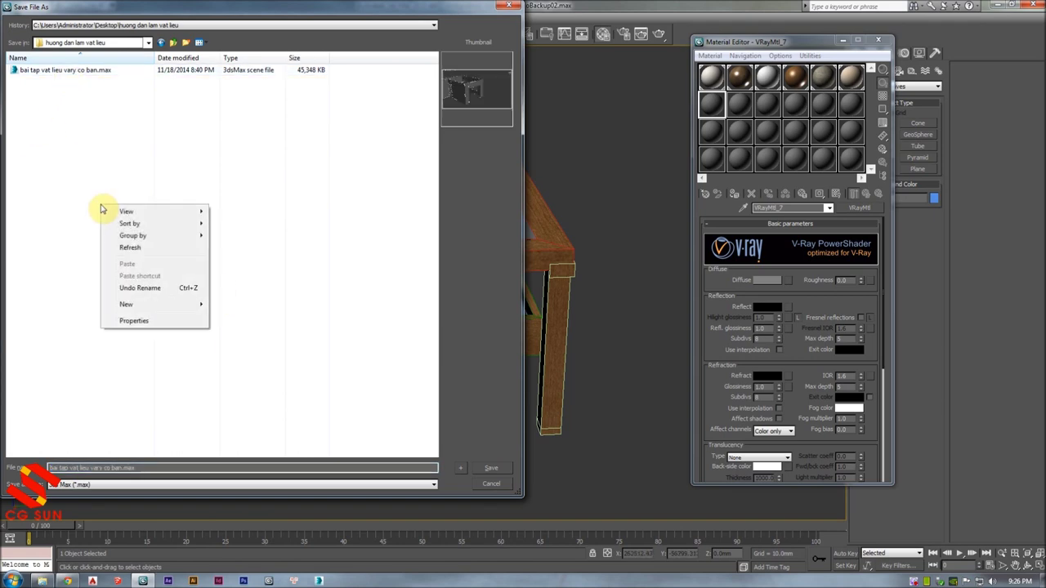
pyautogui.click(123, 247)
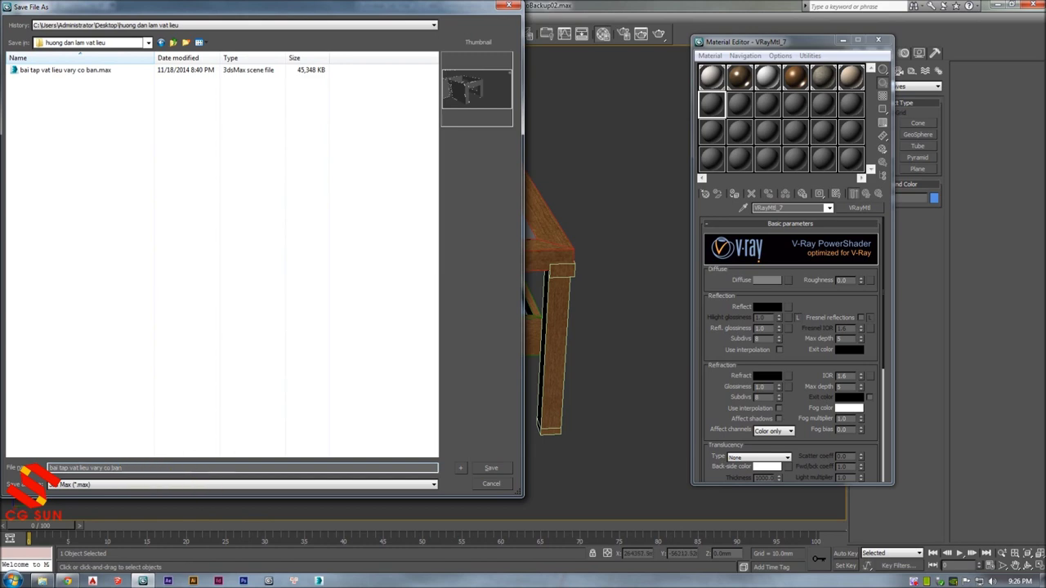
pyautogui.write('02')
pyautogui.click(490, 468)
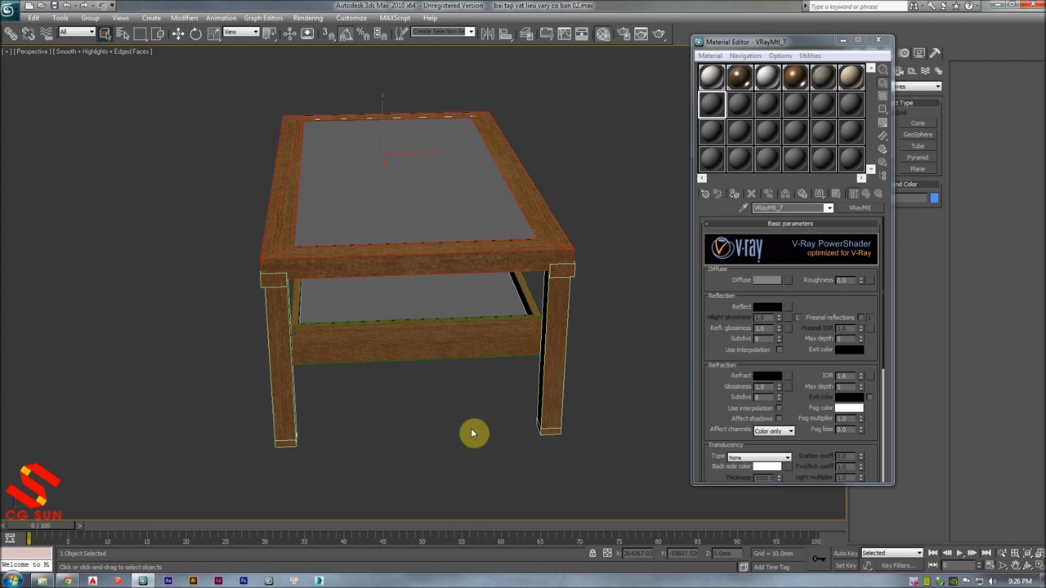
# - Orbit the view and select parts of the table, ending on the wooden frame
pyautogui.moveTo(483, 322)
pyautogui.keyDown('alt'); pyautogui.mouseDown(button='middle')
pyautogui.moveTo(461, 219)
pyautogui.moveTo(497, 192)
pyautogui.mouseUp(button='middle'); pyautogui.keyUp('alt')
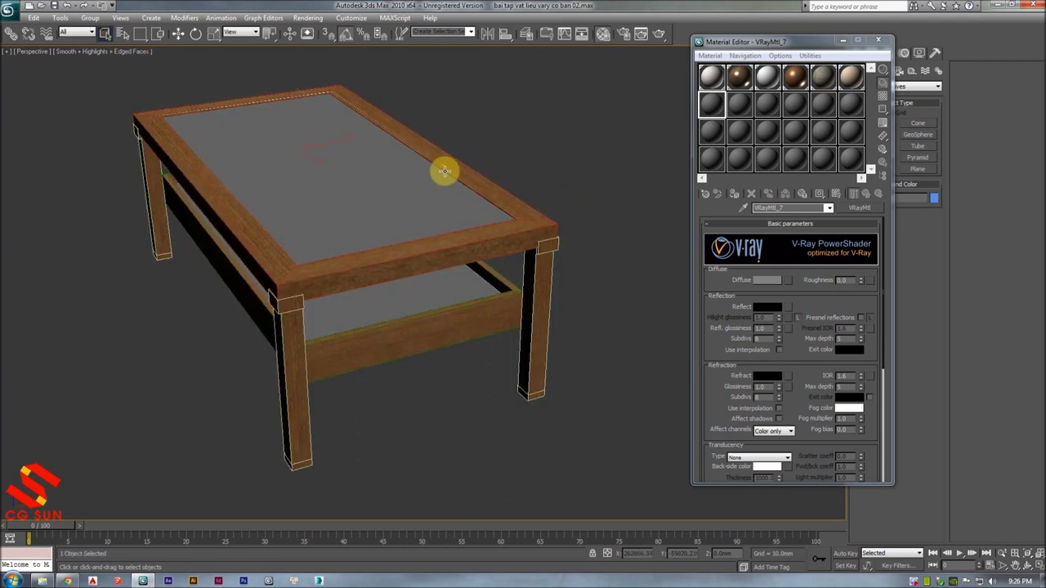
pyautogui.click(404, 160)
pyautogui.click(366, 149)
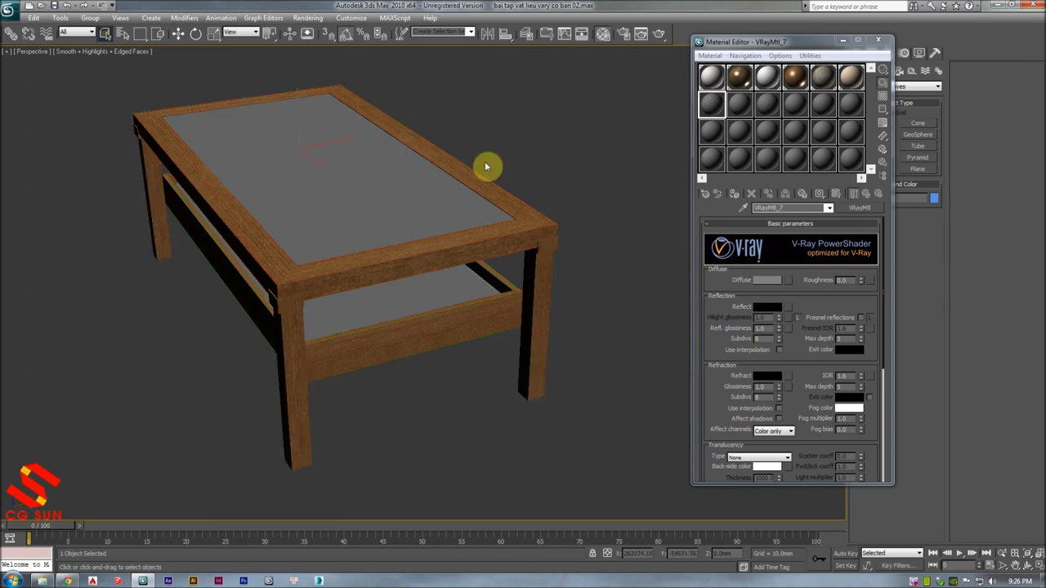
pyautogui.click(390, 124)
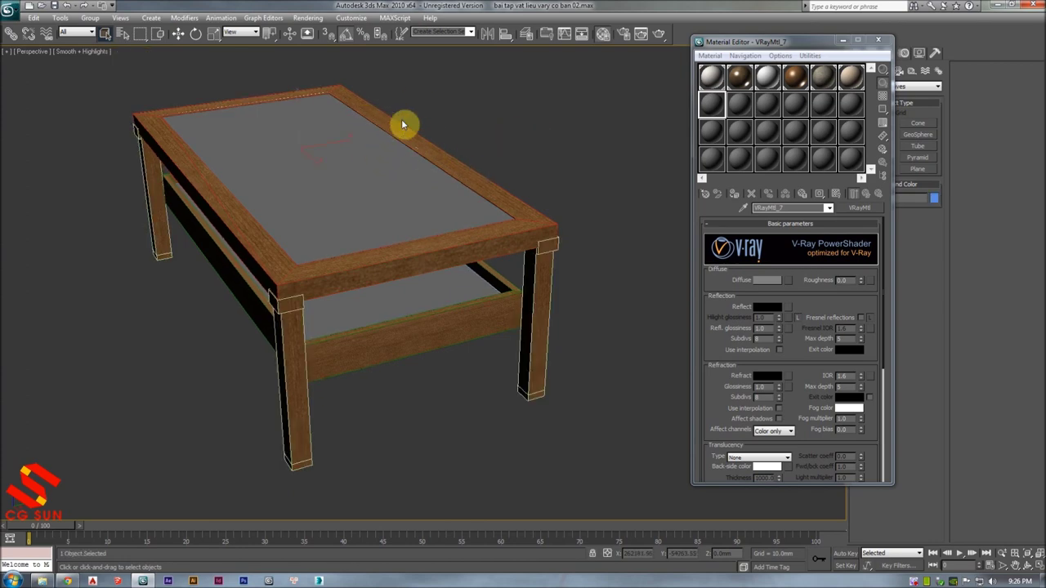
# - Turn on Compress on Save in the Files tab of Preferences
pyautogui.click(350, 18)
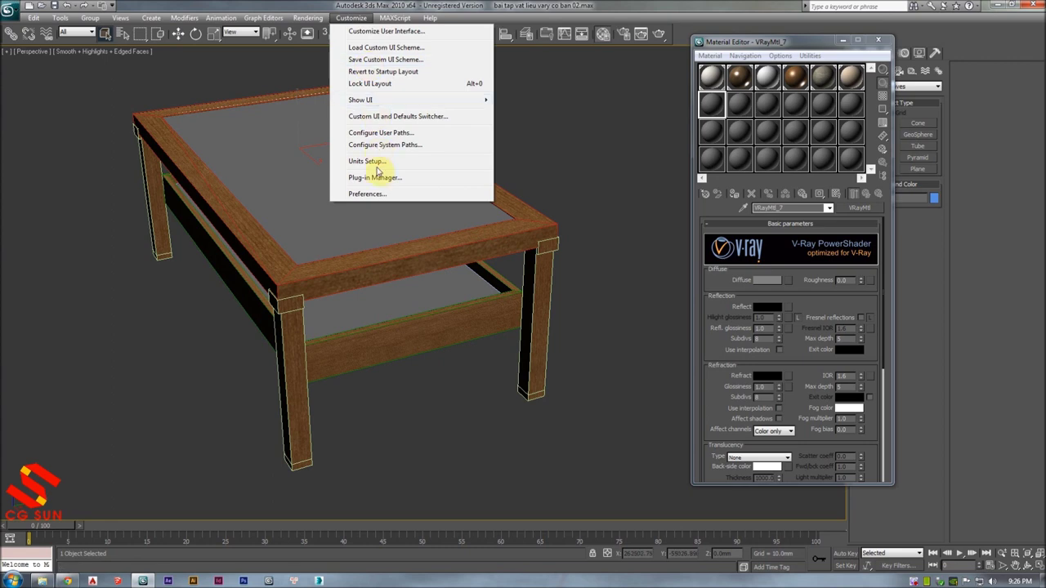
pyautogui.click(388, 194)
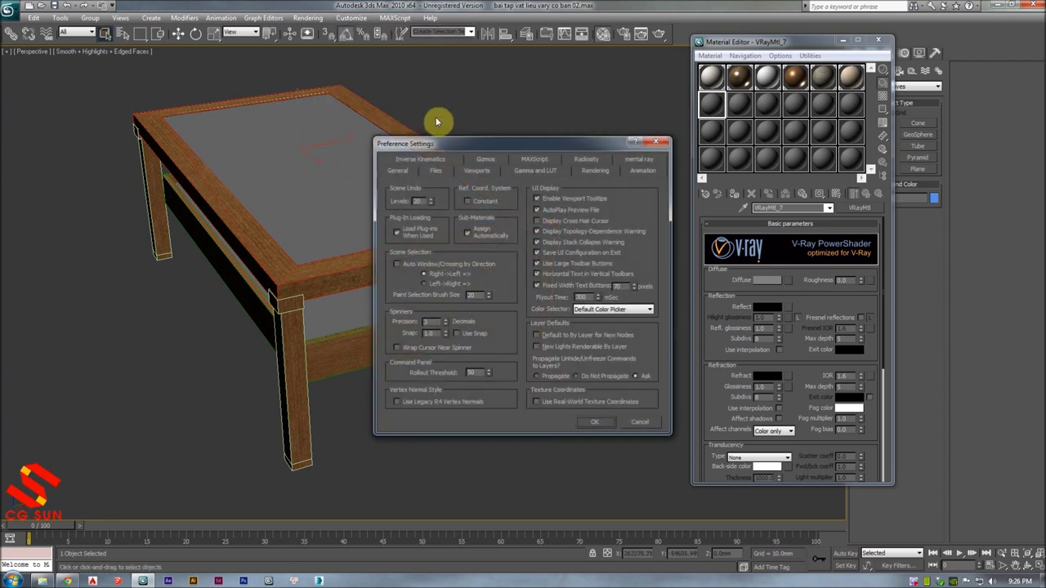
pyautogui.moveTo(460, 143); pyautogui.dragTo(432, 120)
pyautogui.click(409, 147)
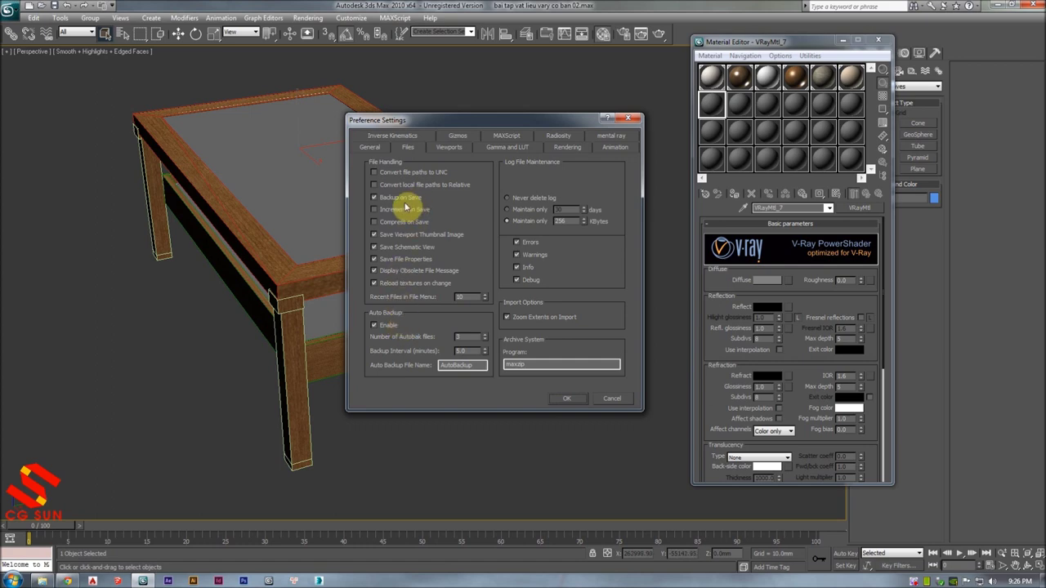
pyautogui.moveTo(460, 122); pyautogui.dragTo(515, 113)
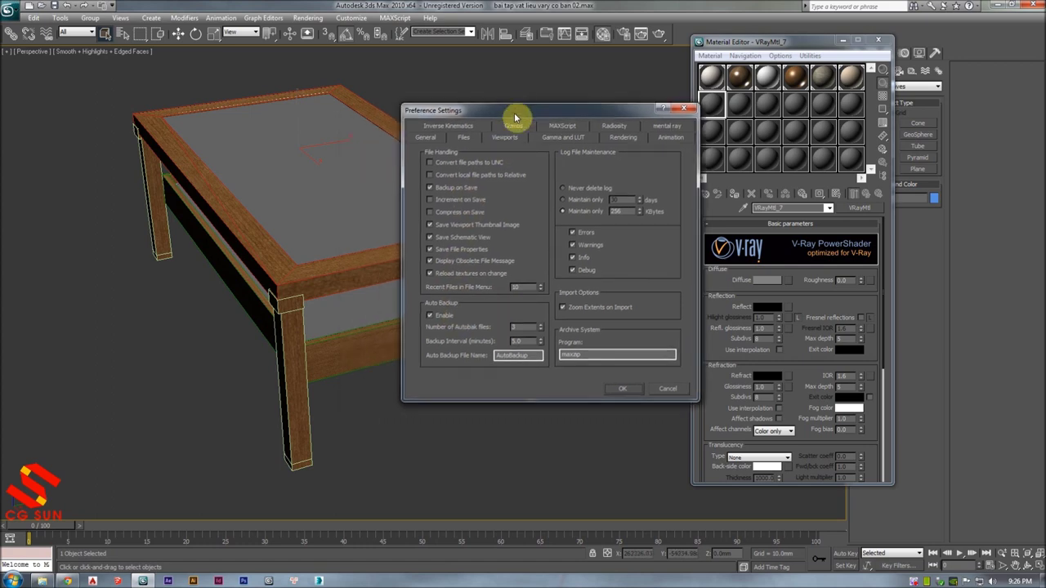
pyautogui.click(430, 212)
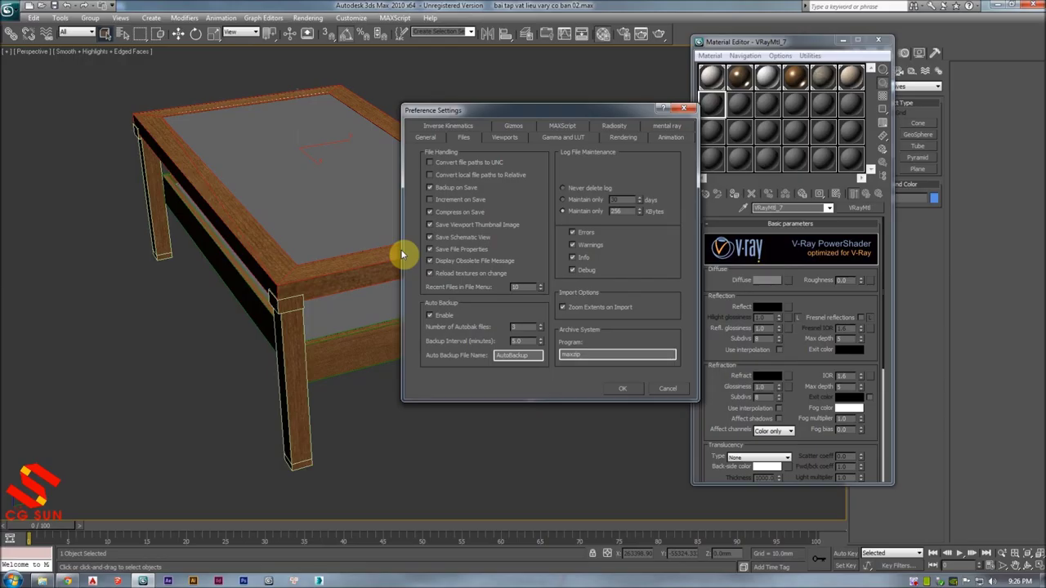
pyautogui.click(41, 581)
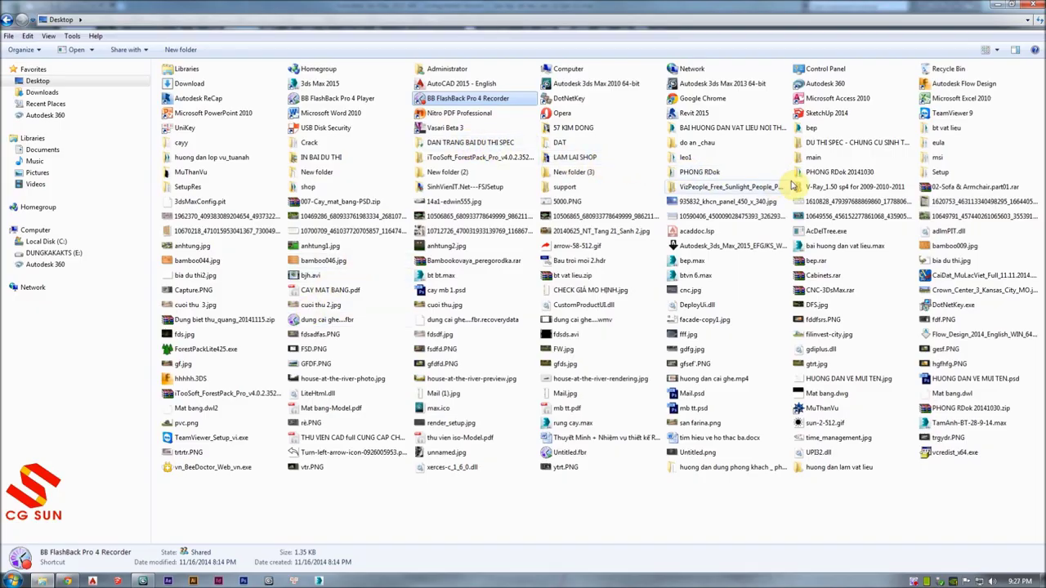
# - Open the Desktop's huong dan lam vat lieu folder after briefly checking BAI HUONG DAN VAT LIEU NOI THAT
pyautogui.doubleClick(720, 129)
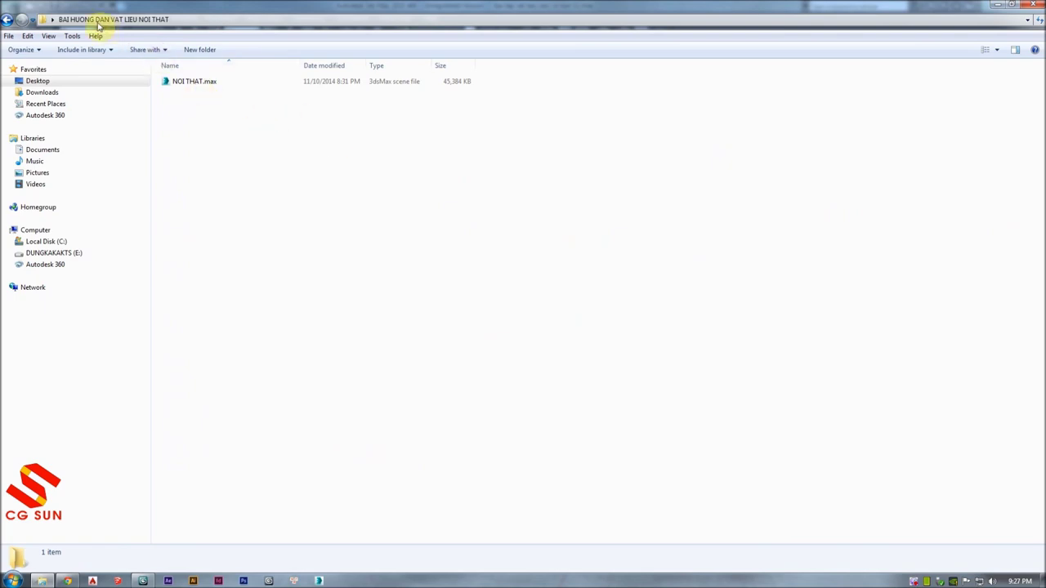
pyautogui.click(7, 19)
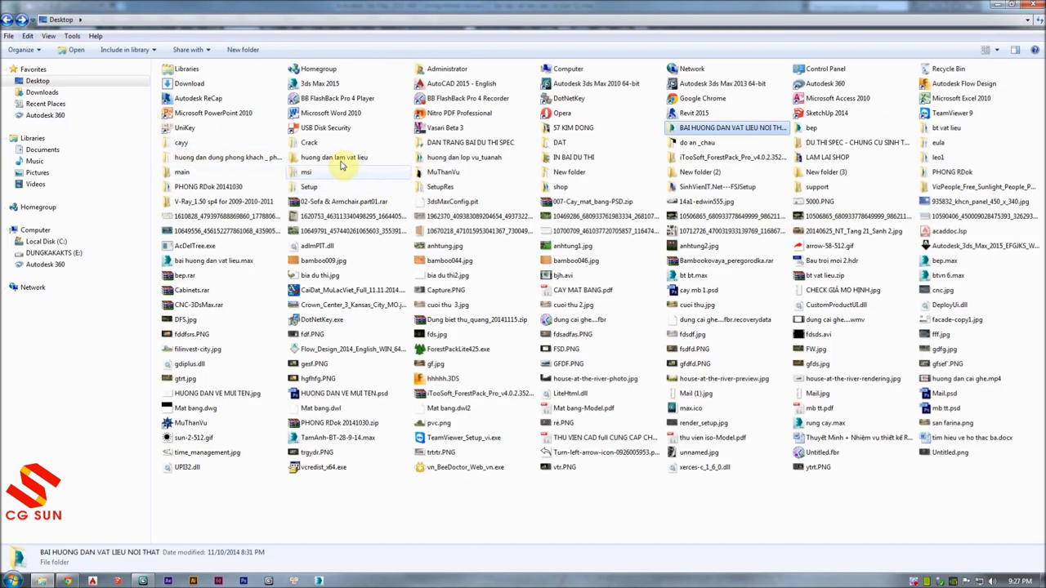
pyautogui.click(322, 159)
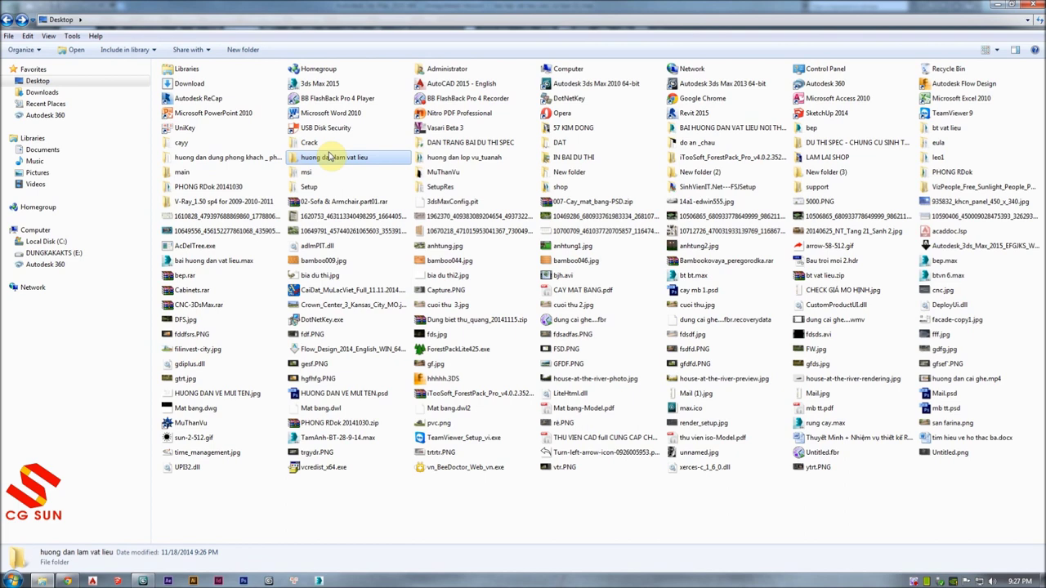
pyautogui.doubleClick(323, 155)
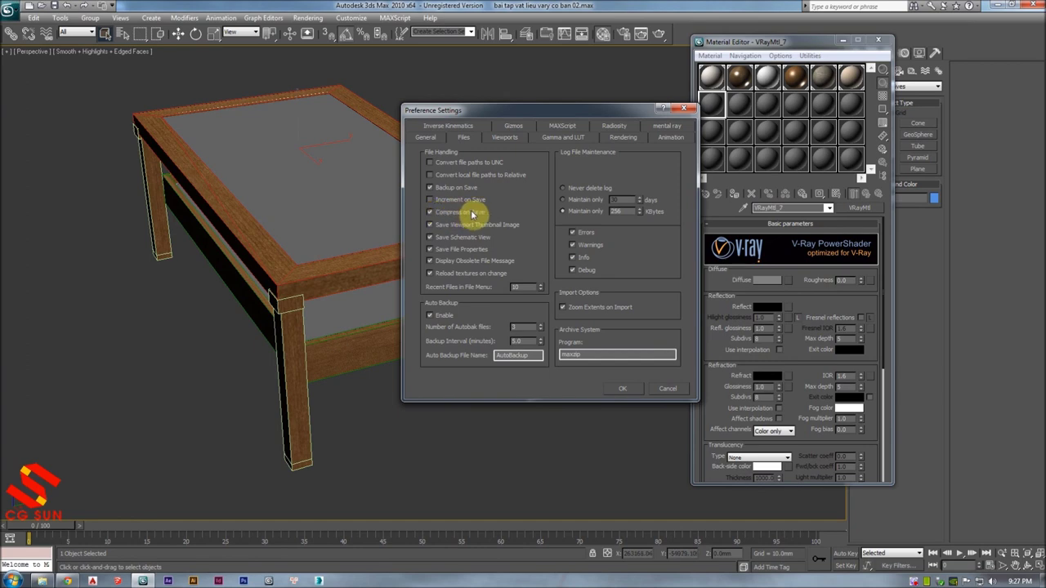
# - Apply the compression preference, save the scene, and check the saved file in Explorer
pyautogui.click(626, 392)
pyautogui.click(55, 6)
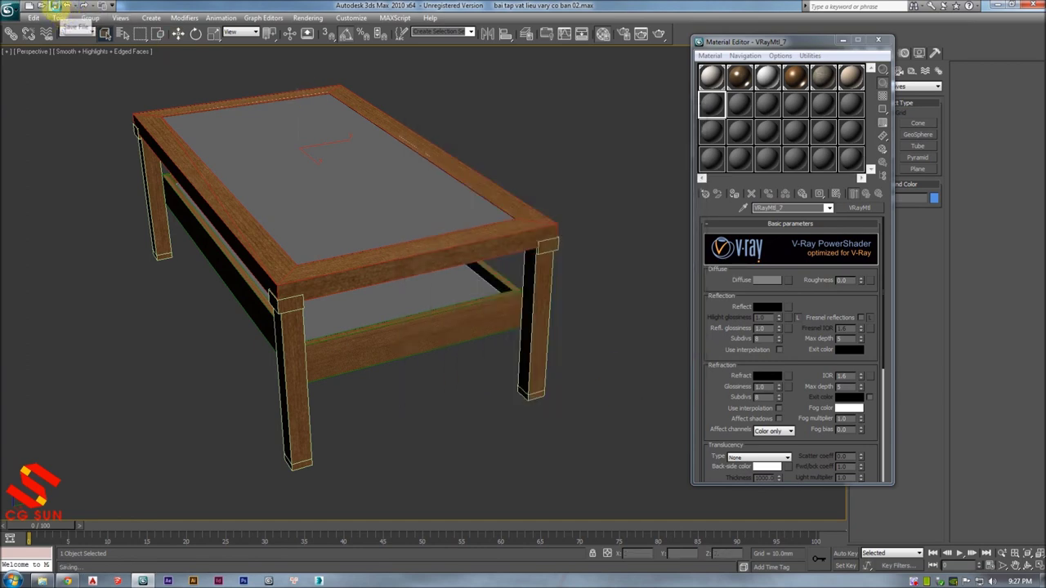
pyautogui.click(56, 580)
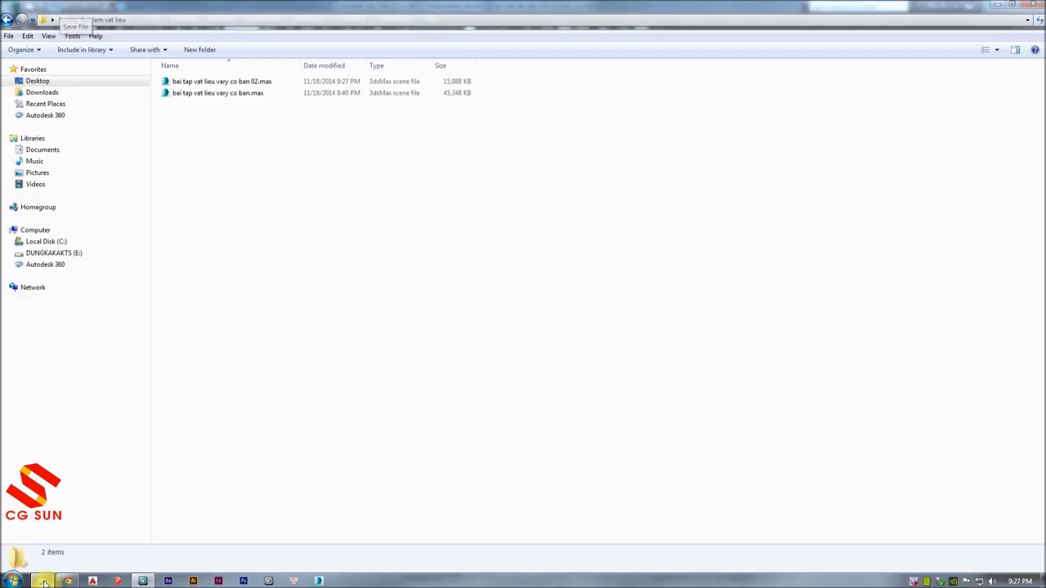
pyautogui.moveTo(413, 6); pyautogui.dragTo(646, 117)
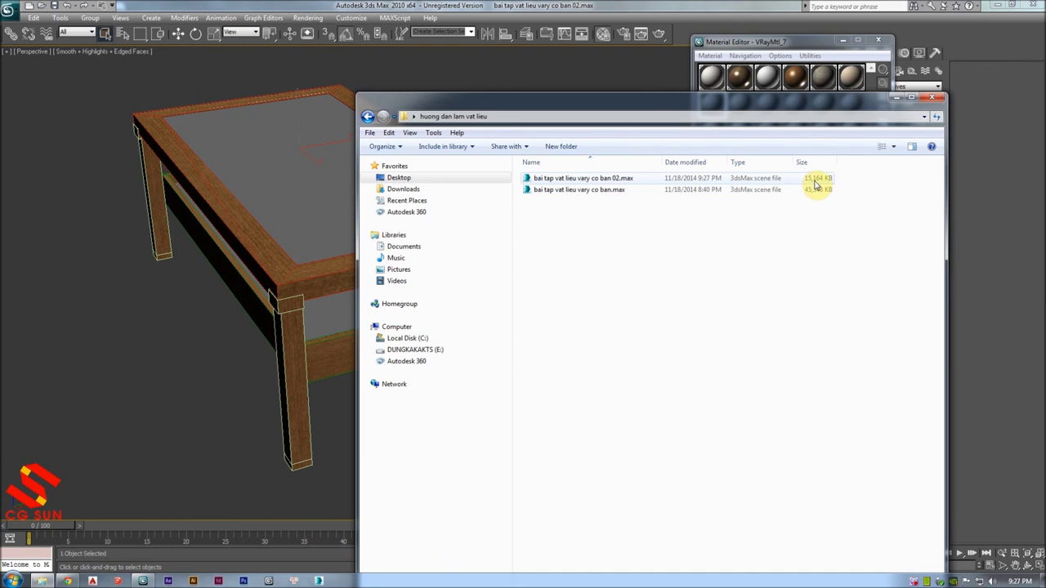
pyautogui.hotkey('alt', 'F4')
# - Enable Increment on Save in Preferences, then verify bai tap vat lieu vary co ban 03.max in Explorer
pyautogui.click(353, 17)
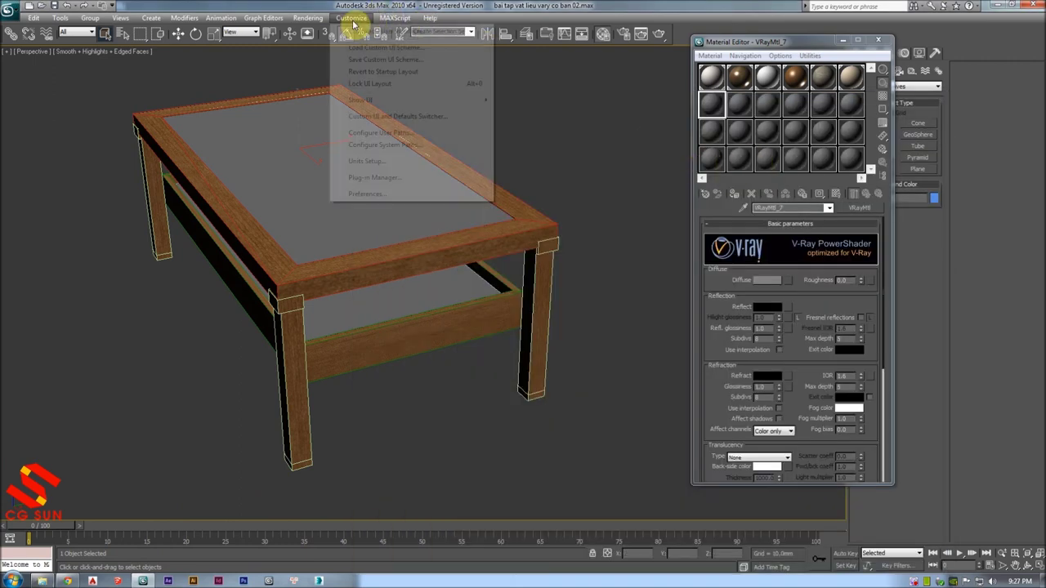
pyautogui.click(363, 190)
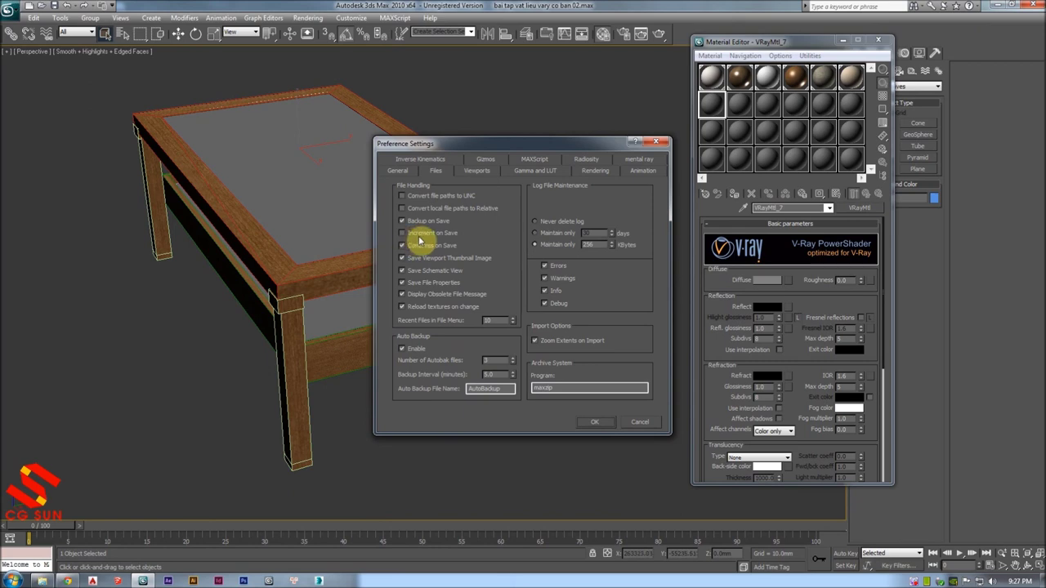
pyautogui.click(421, 237)
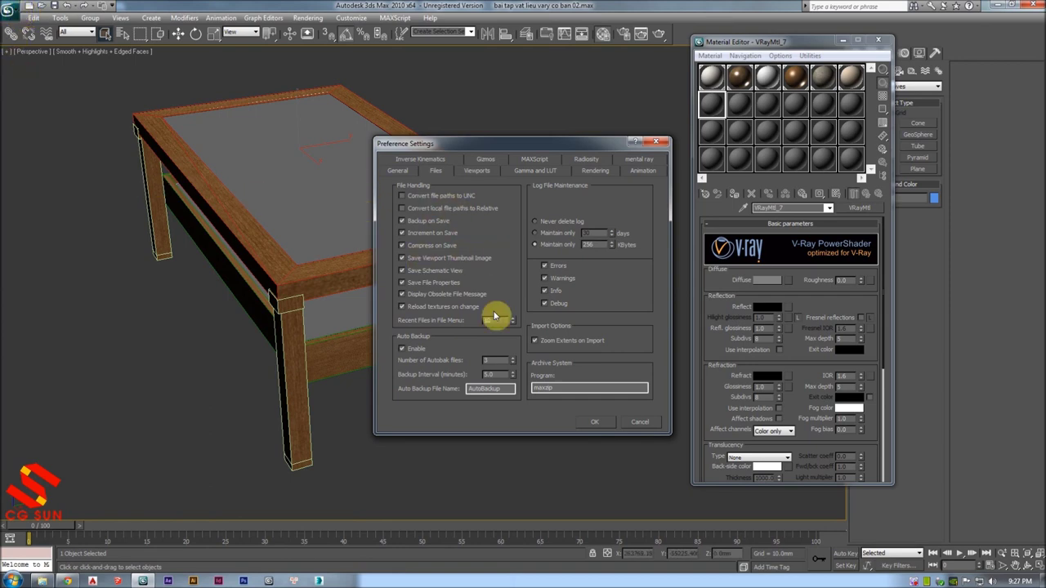
pyautogui.click(590, 423)
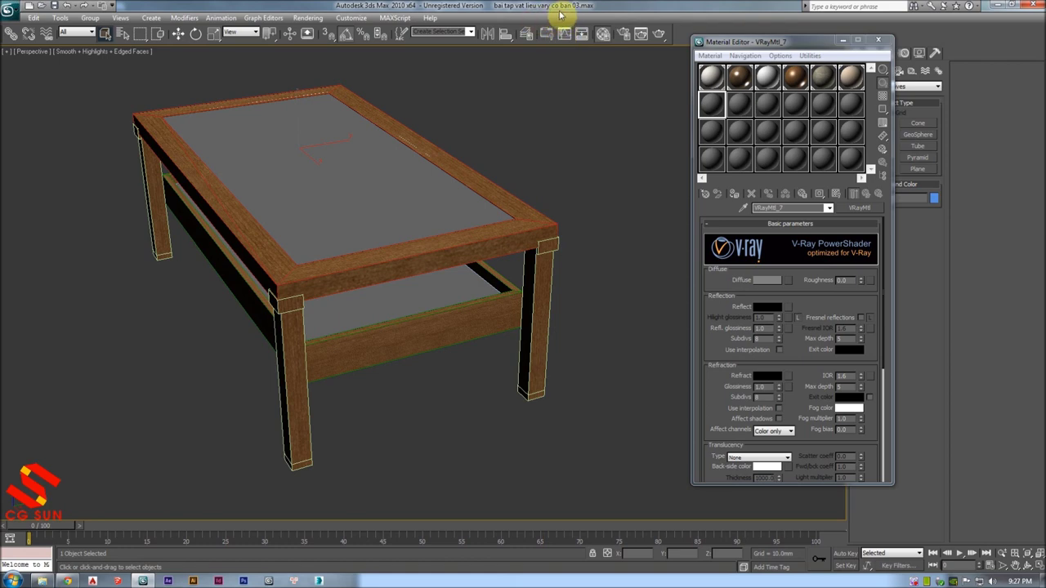
pyautogui.click(45, 580)
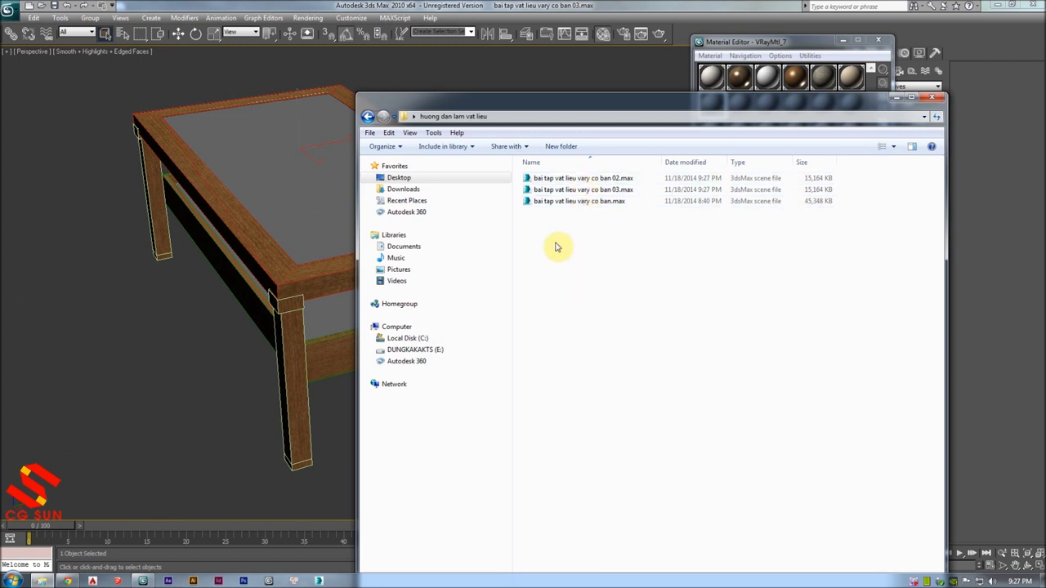
pyautogui.moveTo(572, 100); pyautogui.dragTo(392, 101)
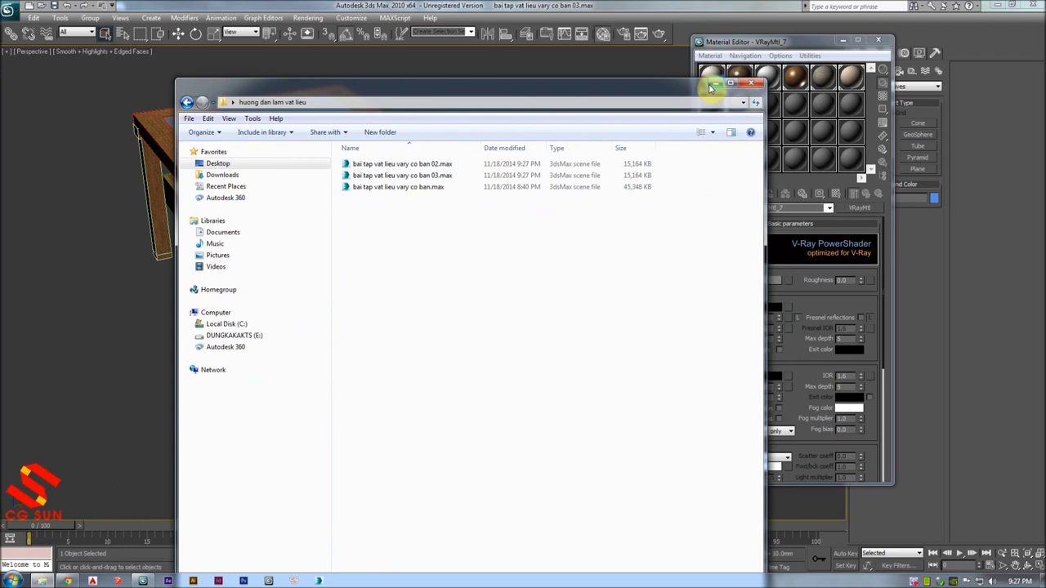
pyautogui.click(750, 85)
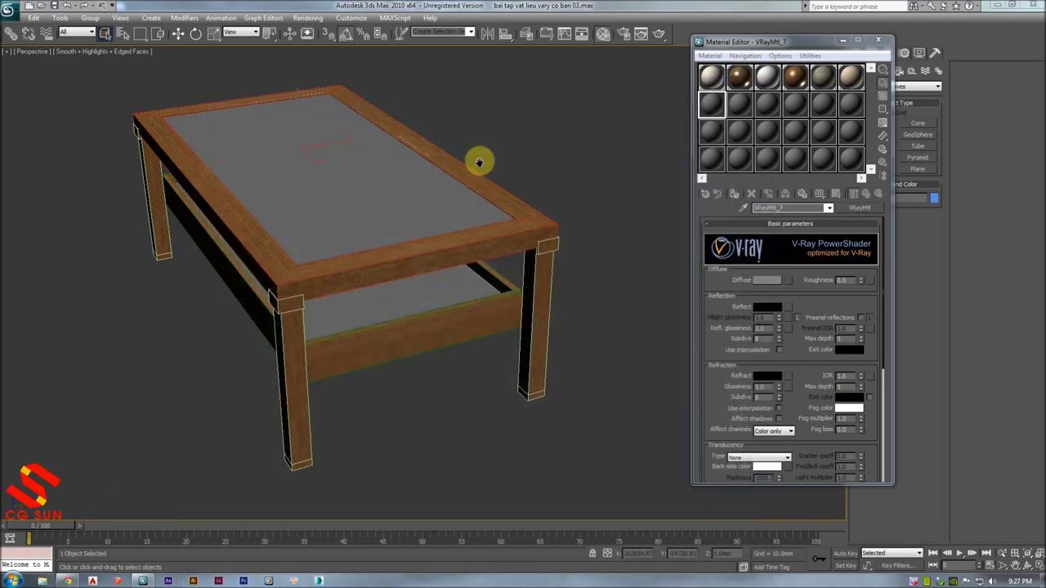
pyautogui.scroll(4, 484, 151)
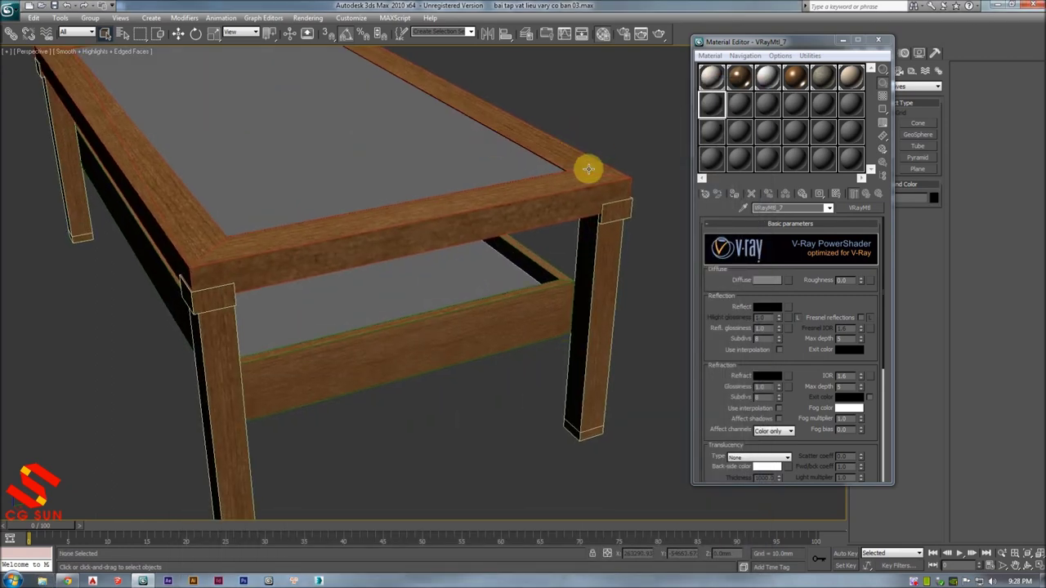
# - Select the table top and apply a new material named kinh to it
pyautogui.moveTo(593, 152)
pyautogui.mouseDown(button='middle')
pyautogui.moveTo(472, 238)
pyautogui.moveTo(455, 236)
pyautogui.mouseUp(button='middle')
pyautogui.scroll(-3, 594, 154)
pyautogui.scroll(-2, 596, 156)
pyautogui.scroll(-3, 563, 158)
pyautogui.click(472, 238)
pyautogui.click(719, 115)
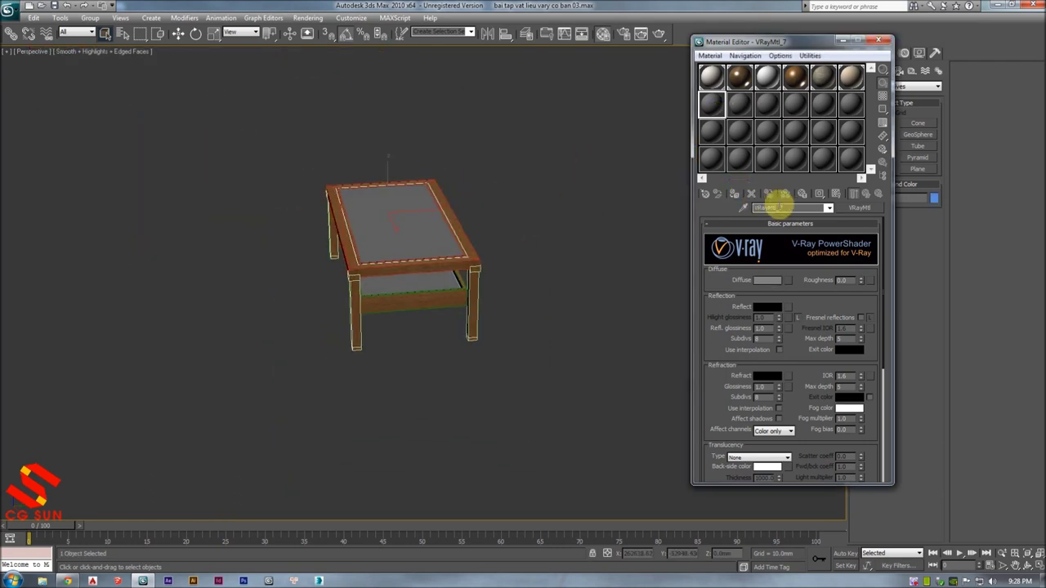
pyautogui.write('kinh')
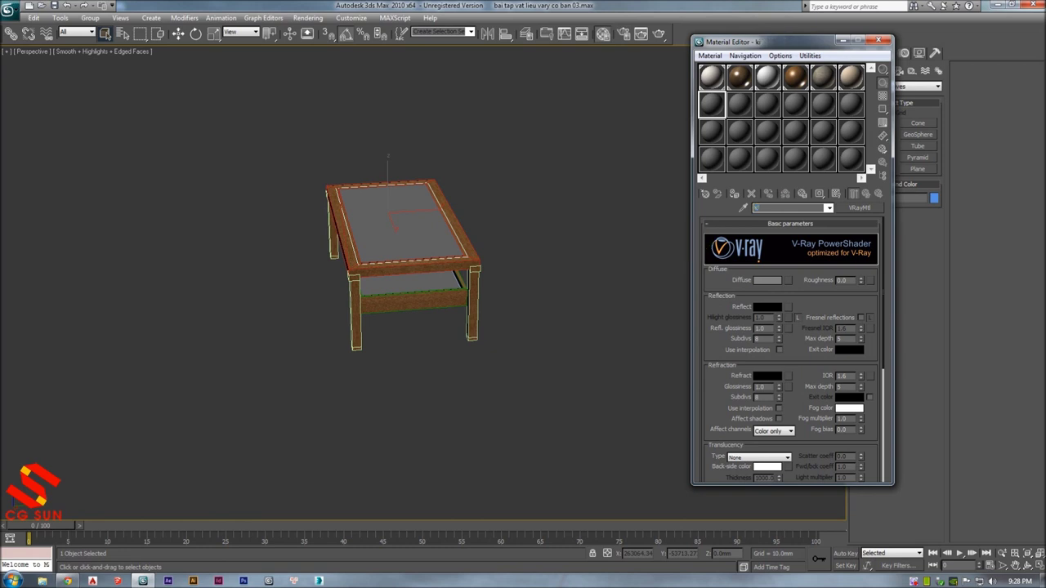
pyautogui.click(737, 194)
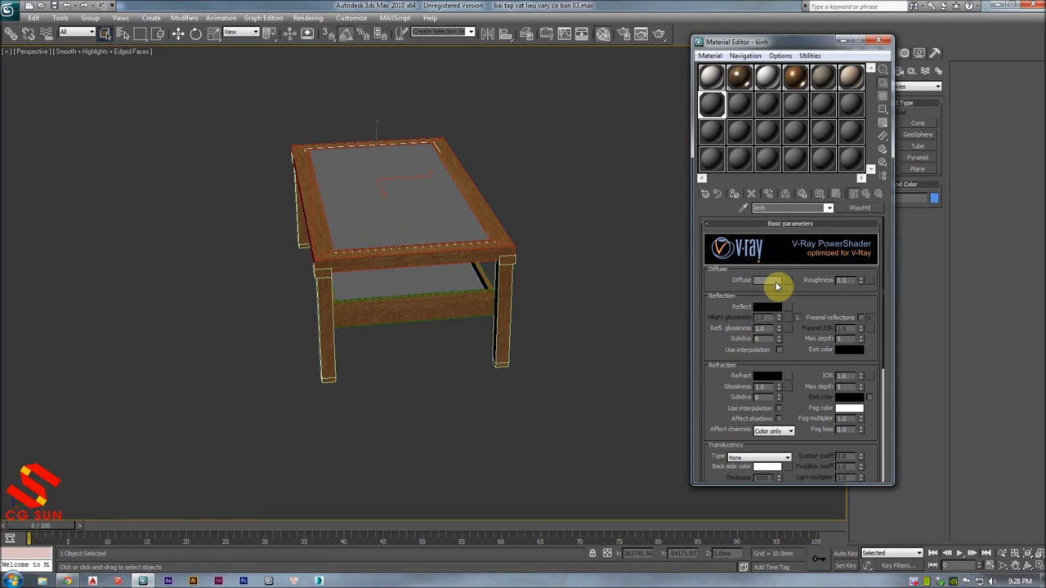
# - Set the kinh diffuse colour to black (Value 0) and assign it to the top
pyautogui.click(770, 279)
pyautogui.moveTo(362, 47); pyautogui.dragTo(531, 72)
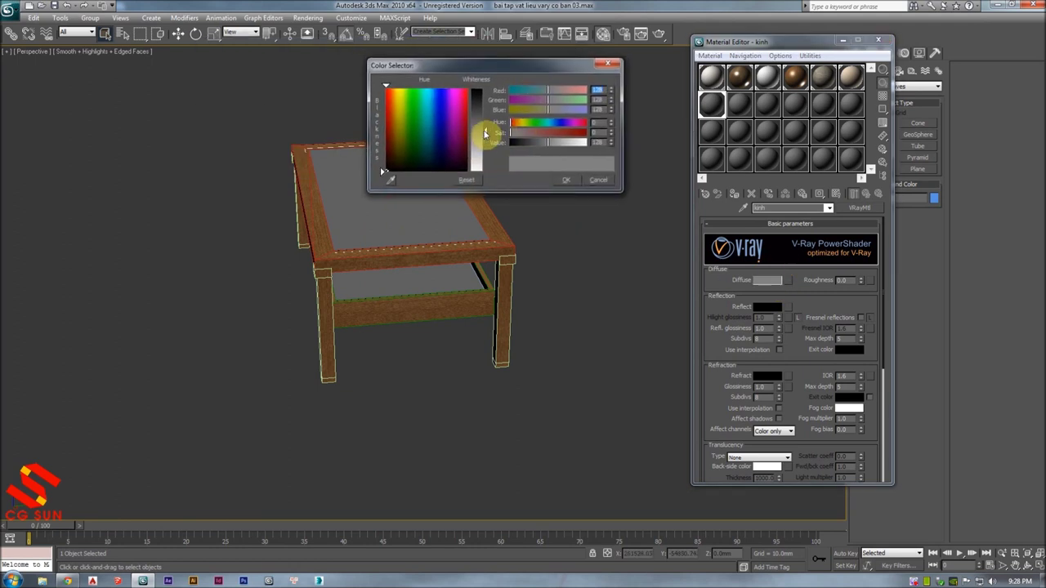
pyautogui.moveTo(486, 131); pyautogui.dragTo(482, 91)
pyautogui.click(467, 180)
pyautogui.click(468, 180)
pyautogui.click(562, 173)
pyautogui.keyDown('alt'); pyautogui.moveTo(562, 174); pyautogui.dragTo(490, 182, button='middle'); pyautogui.keyUp('alt')
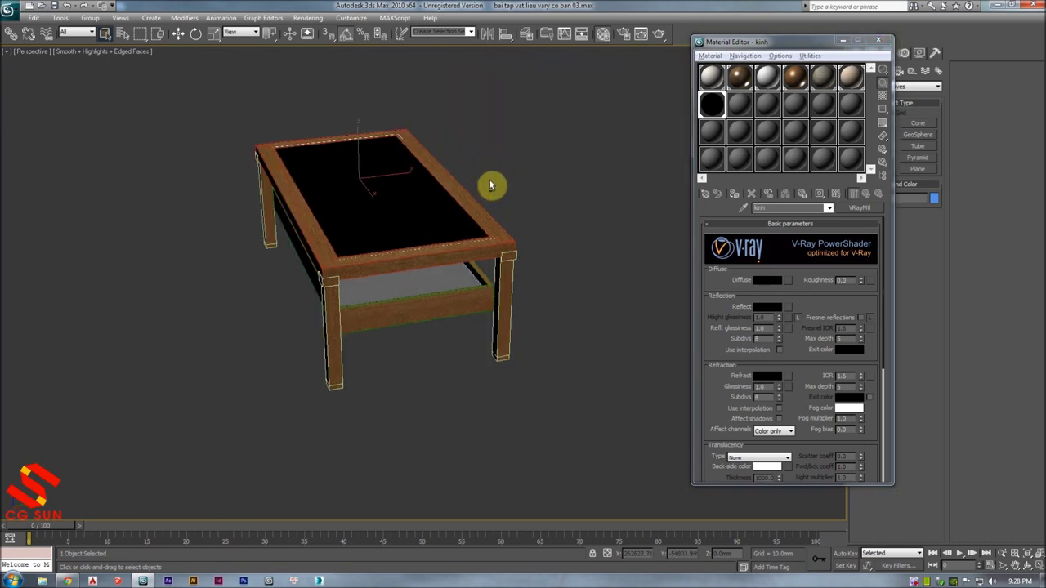
pyautogui.scroll(5, 444, 203)
pyautogui.scroll(-1, 467, 205)
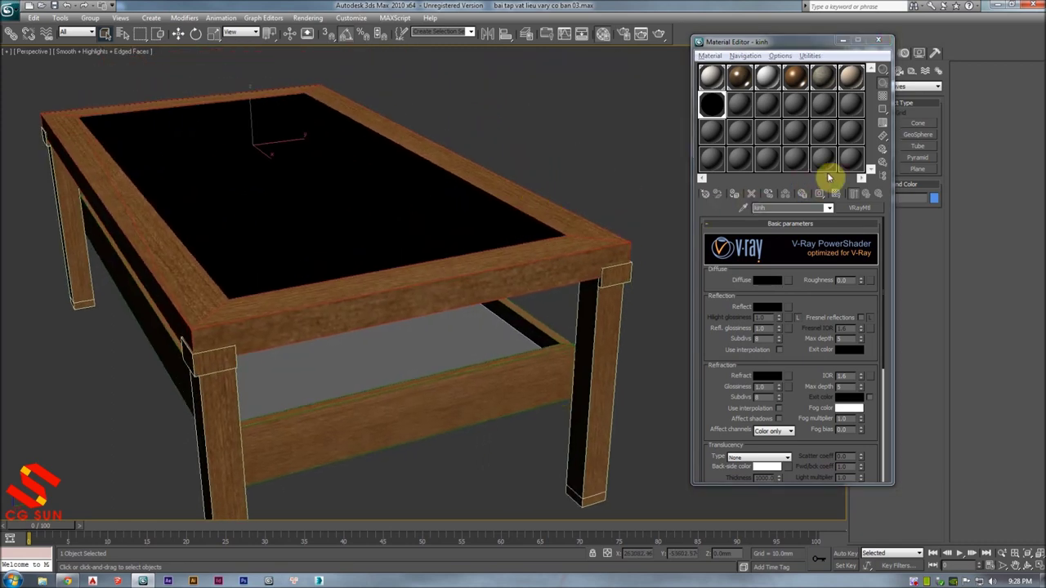
pyautogui.click(887, 101)
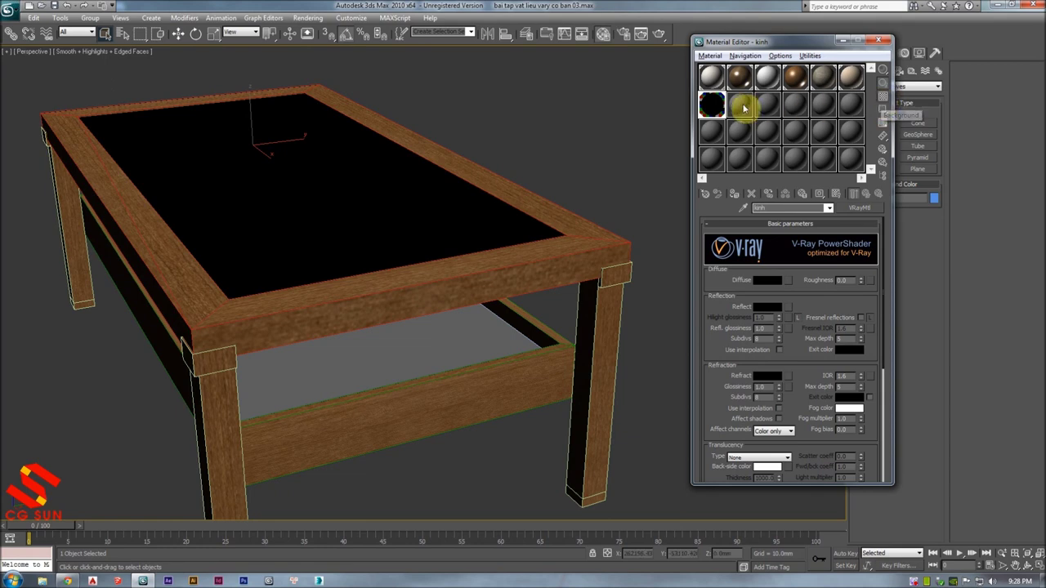
# - Set the kinh reflection colour to near-white with a Value of 245
pyautogui.doubleClick(716, 103)
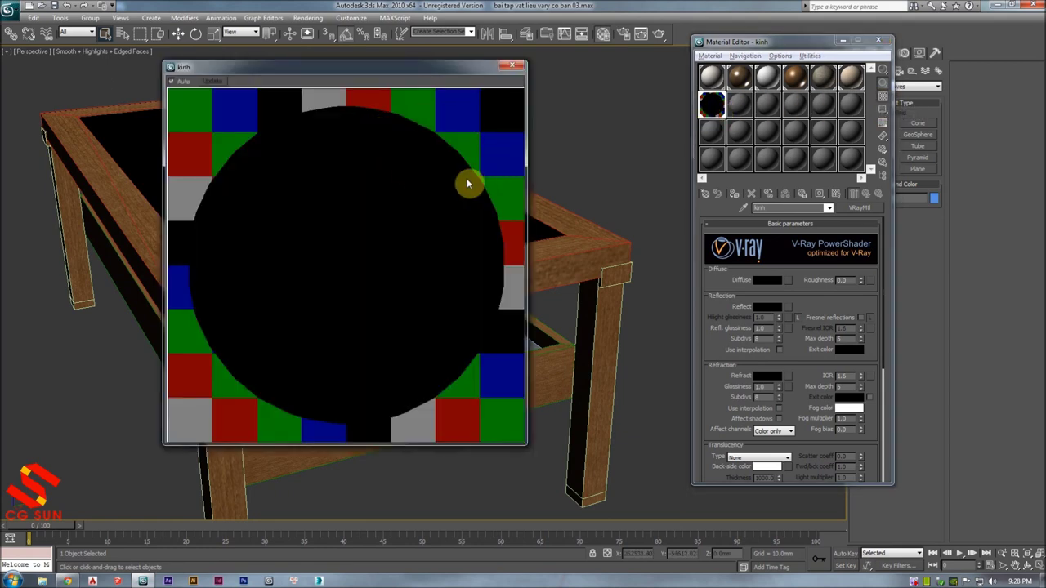
pyautogui.click(518, 67)
pyautogui.moveTo(724, 320); pyautogui.dragTo(752, 296)
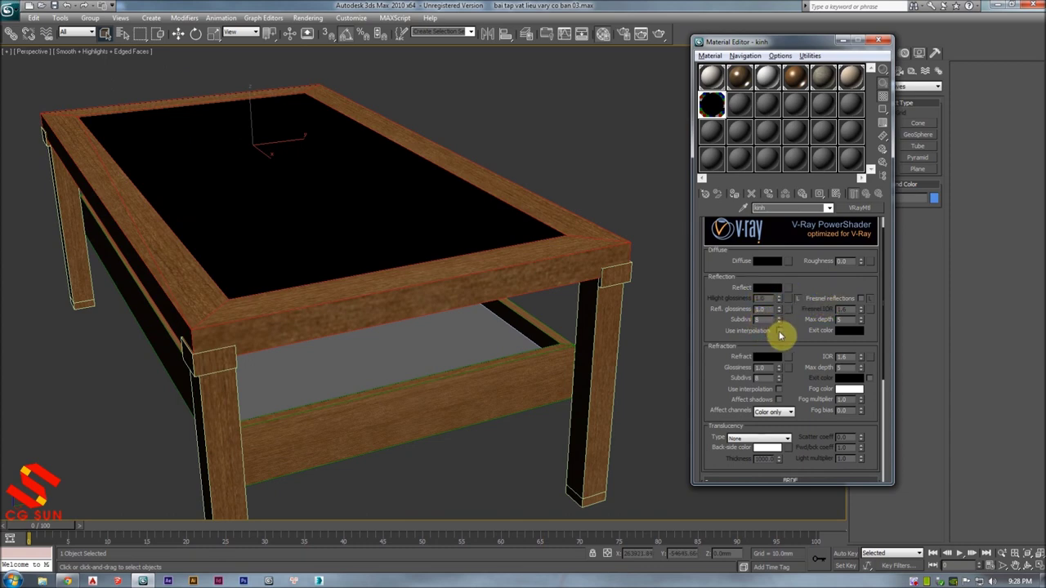
pyautogui.click(766, 287)
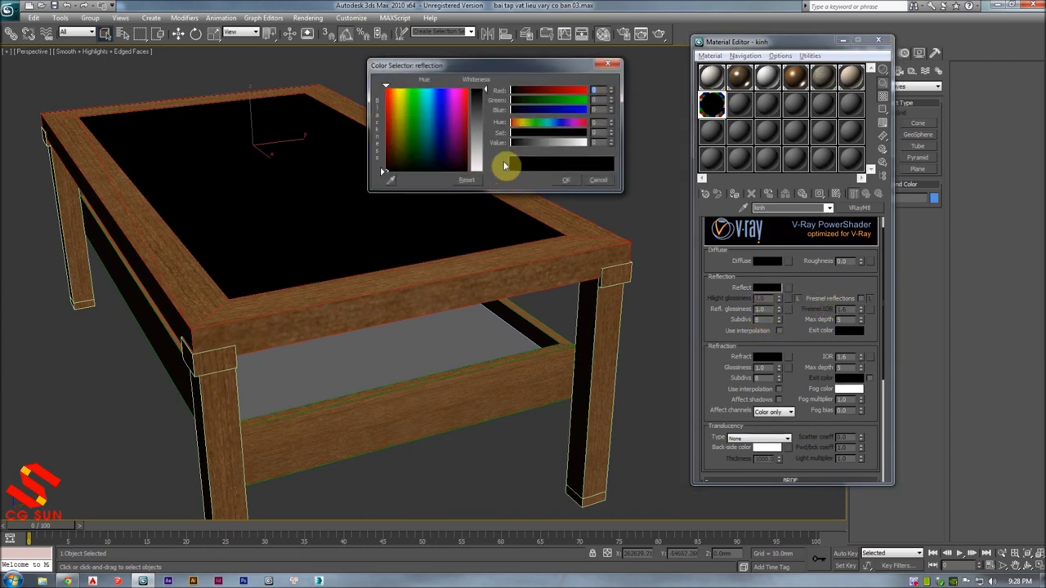
pyautogui.moveTo(497, 66); pyautogui.dragTo(505, 62)
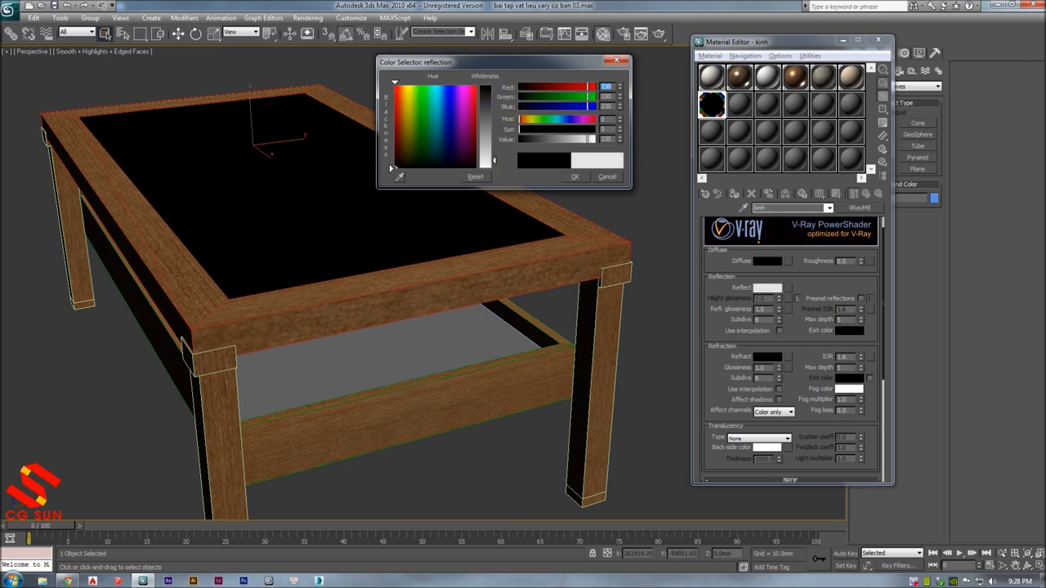
pyautogui.moveTo(523, 139); pyautogui.dragTo(589, 139)
pyautogui.click(613, 139)
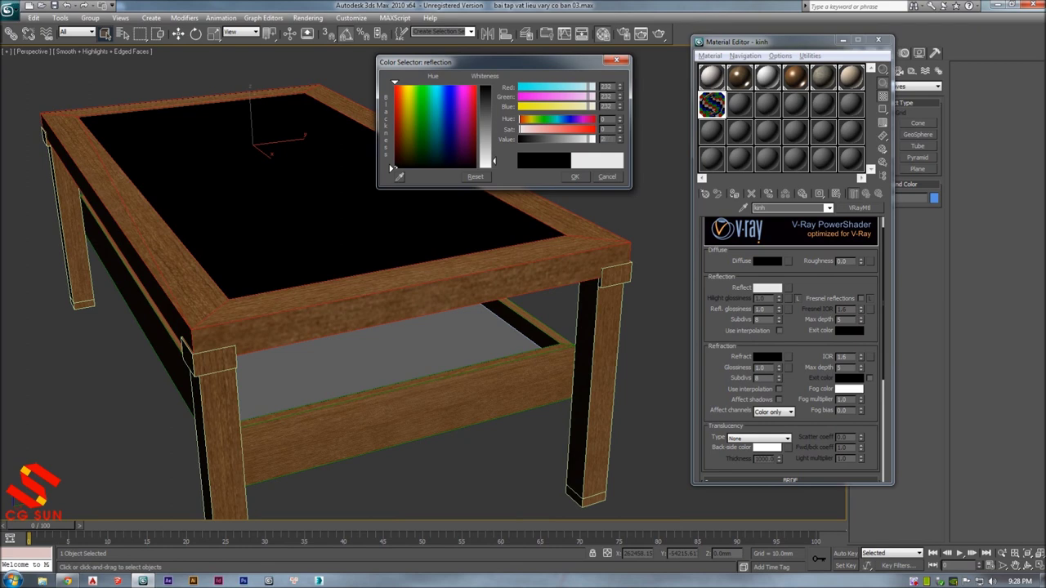
pyautogui.write('5')
pyautogui.press('Return')
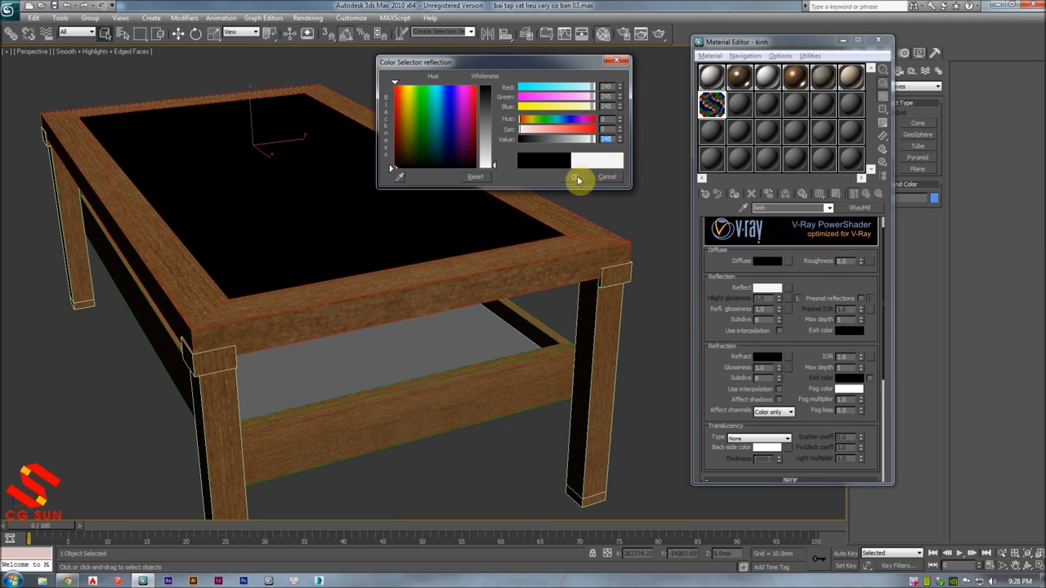
pyautogui.click(577, 174)
# - Select the reflection glossiness and subdivisions fields for editing
pyautogui.scroll(-1, 781, 295)
pyautogui.doubleClick(756, 294)
pyautogui.doubleClick(764, 302)
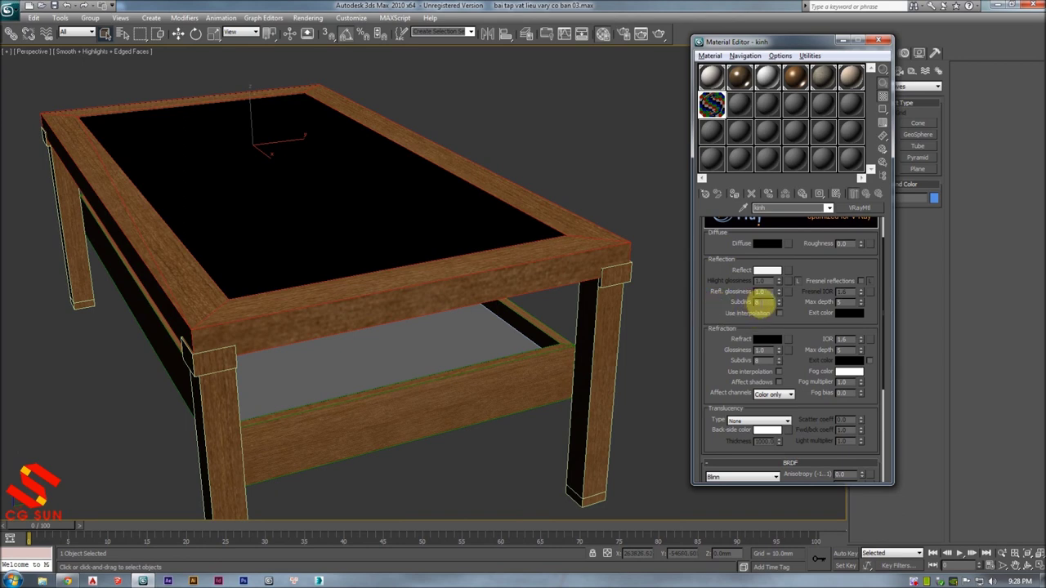
# - Enter 16 for kinh's reflection Subdivs and tick Fresnel reflections
pyautogui.scroll(-1, 761, 303)
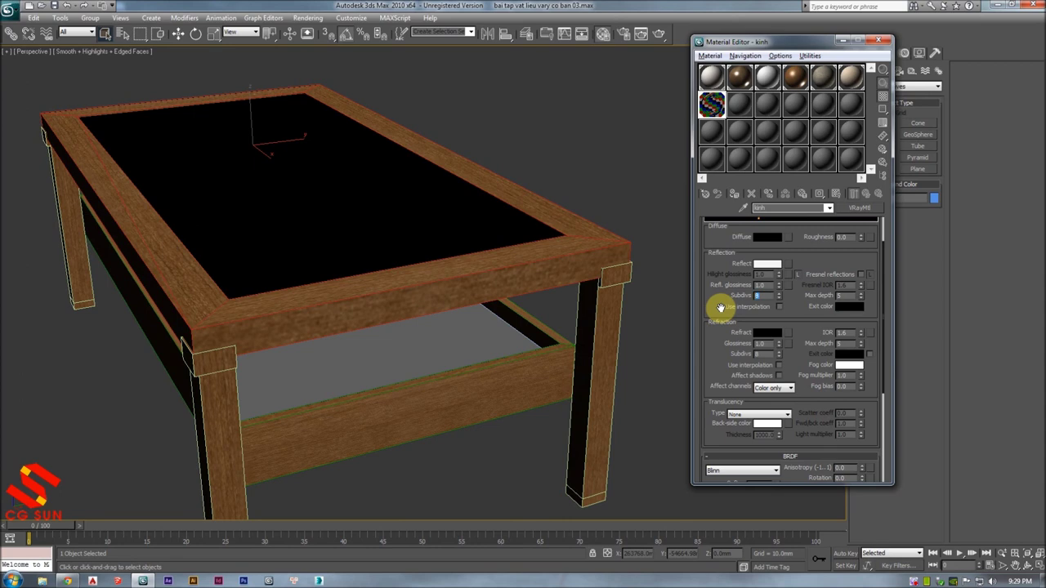
pyautogui.moveTo(720, 306); pyautogui.dragTo(717, 290)
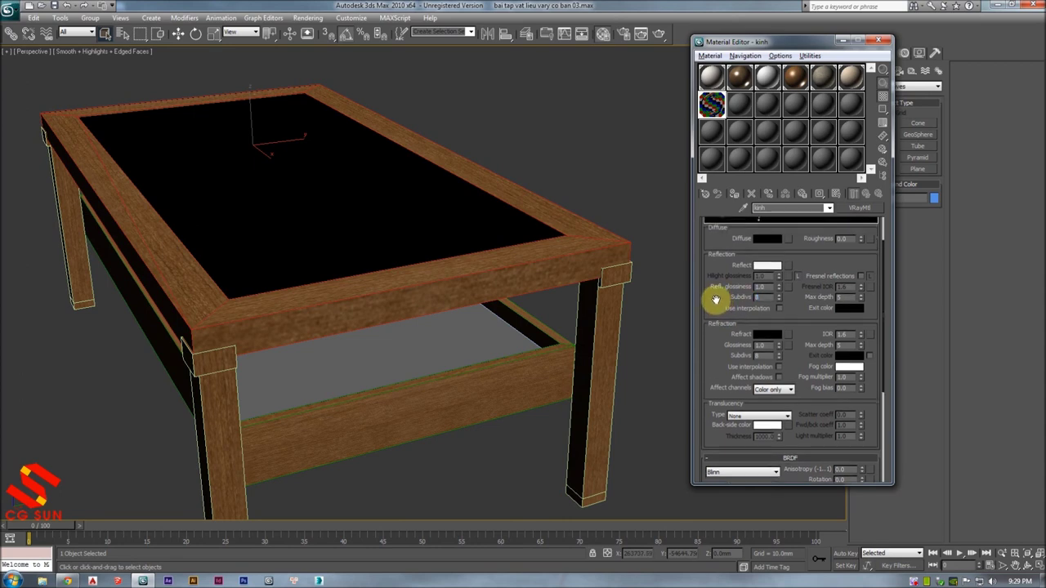
pyautogui.doubleClick(761, 291)
pyautogui.write('16')
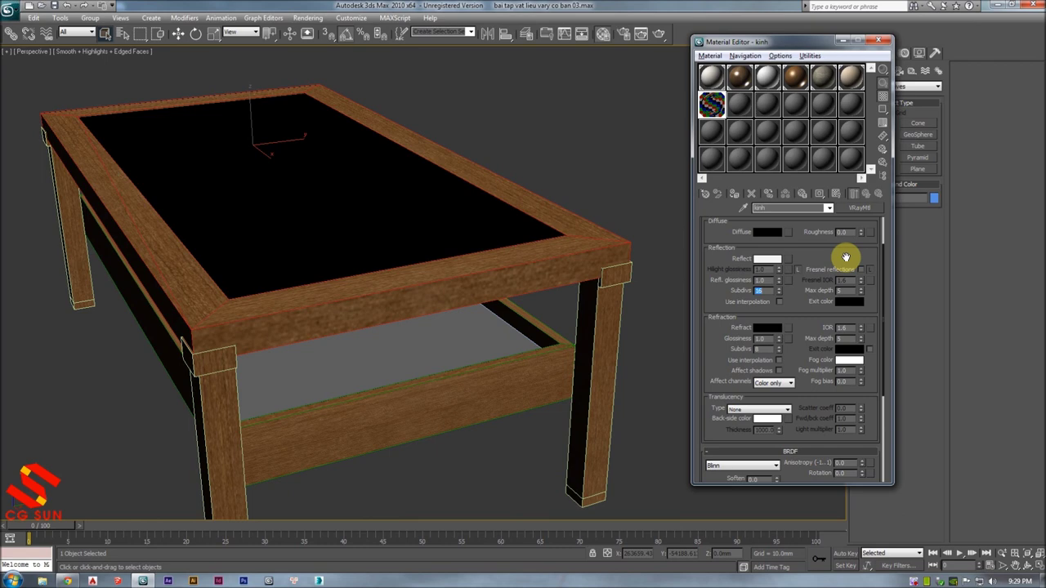
pyautogui.scroll(-1, 852, 253)
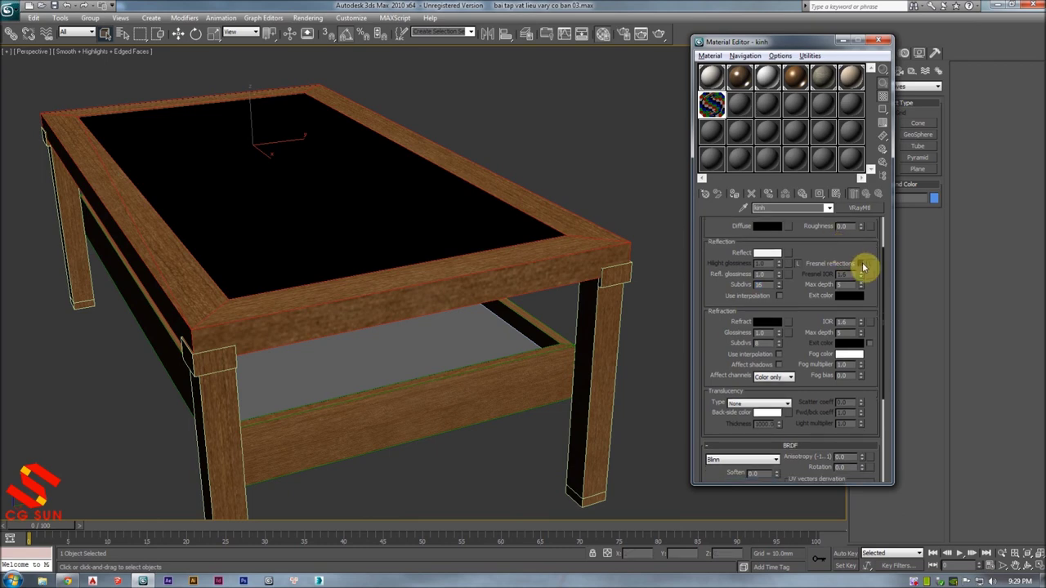
pyautogui.click(861, 264)
pyautogui.scroll(-2, 834, 250)
pyautogui.scroll(1, 815, 233)
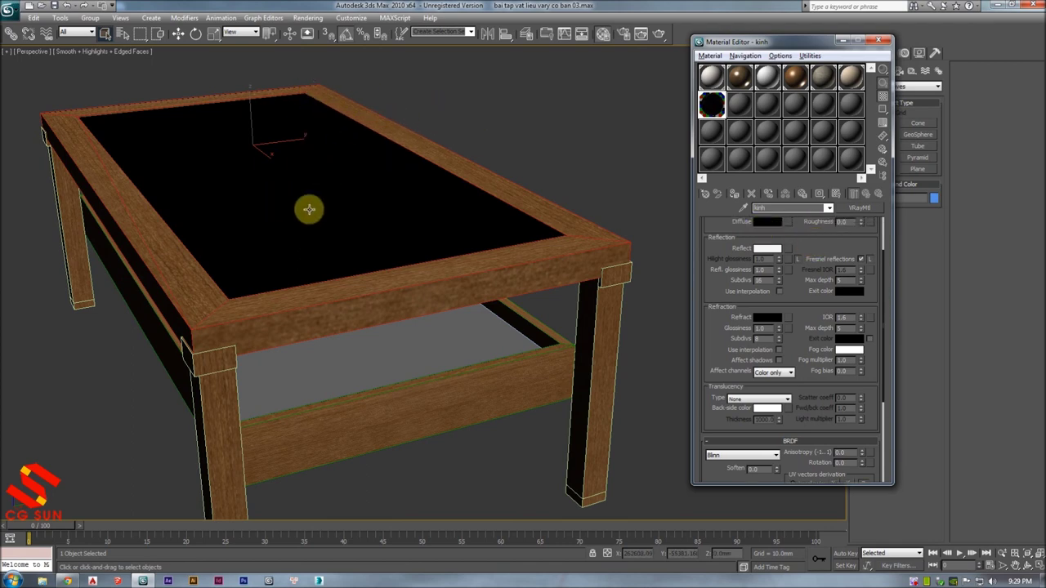
pyautogui.scroll(-3, 803, 301)
pyautogui.scroll(1, 807, 288)
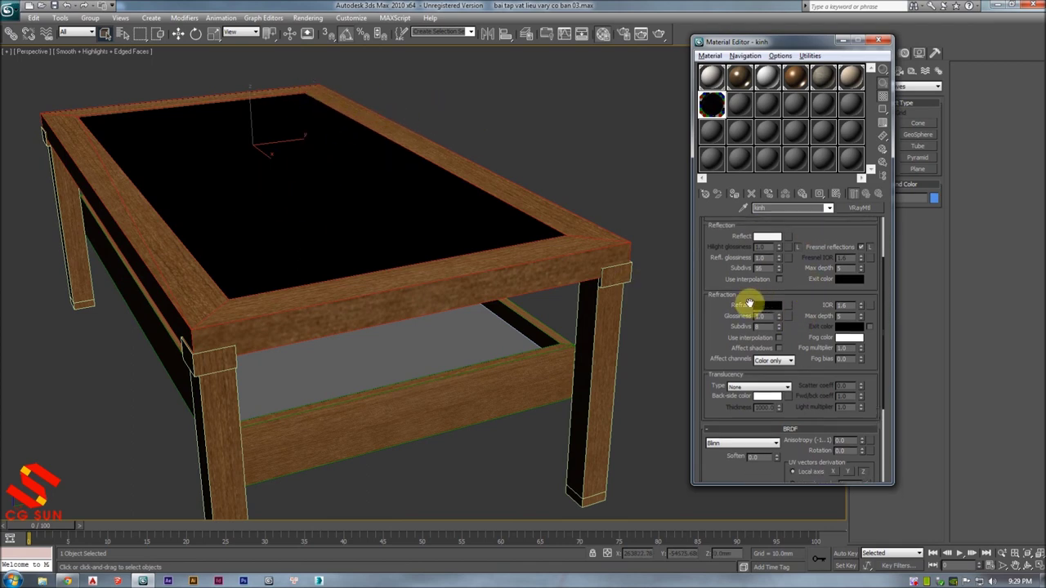
# - Set the kinh refraction colour to pure white (255) after comparing it with black
pyautogui.click(765, 311)
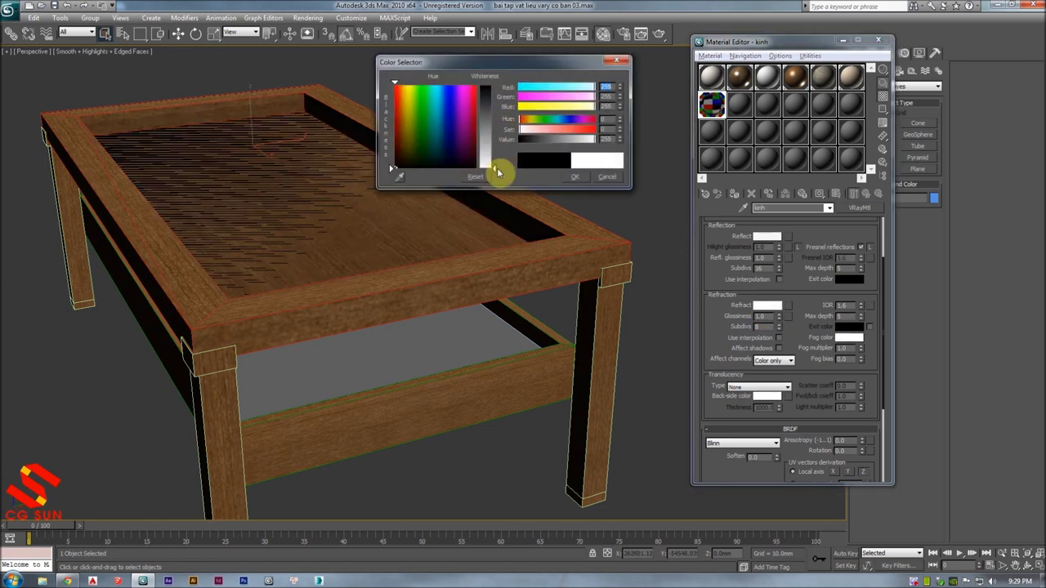
pyautogui.click(490, 88)
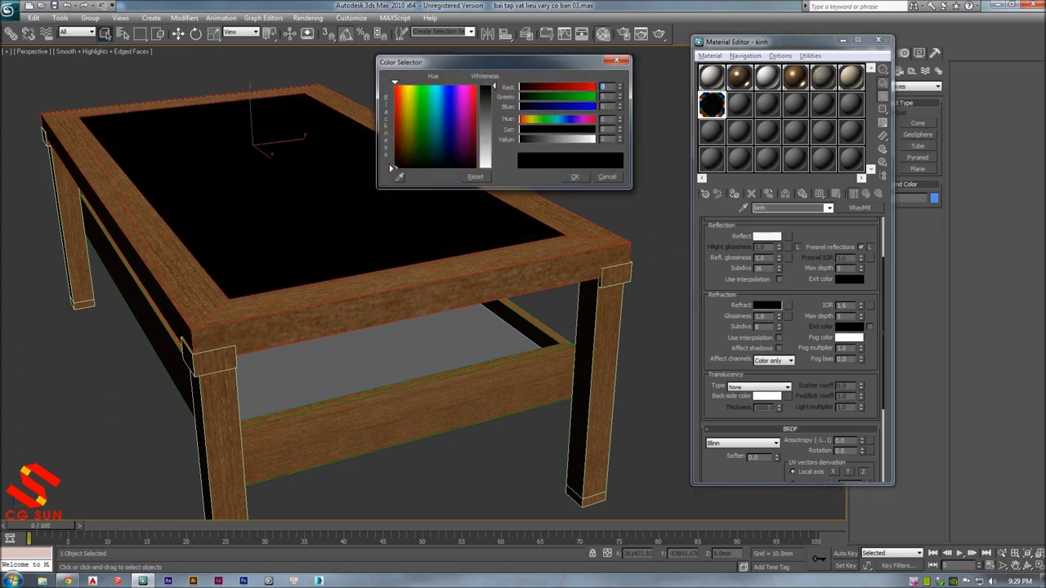
pyautogui.click(490, 172)
pyautogui.click(500, 85)
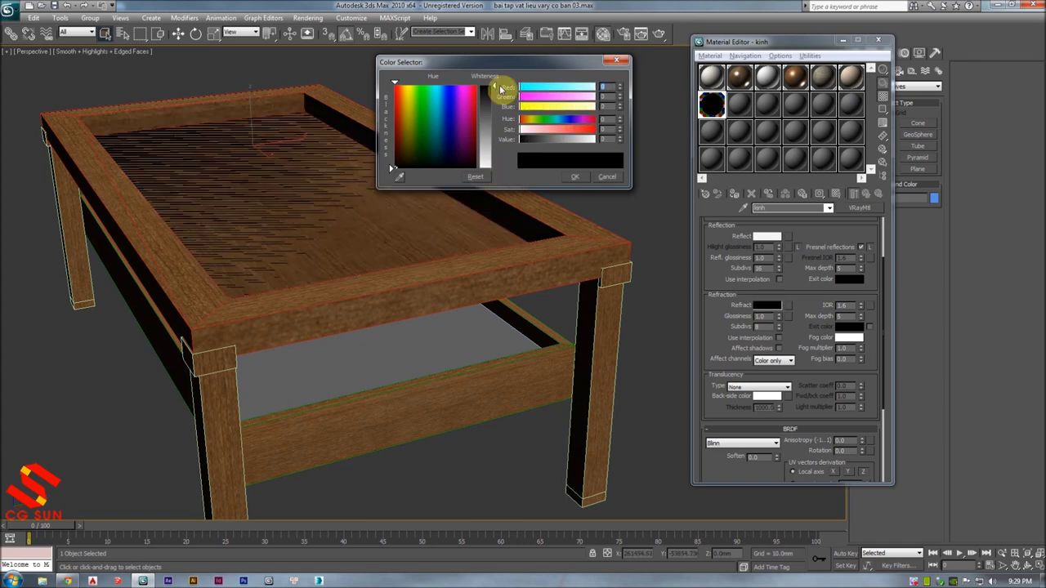
pyautogui.click(490, 167)
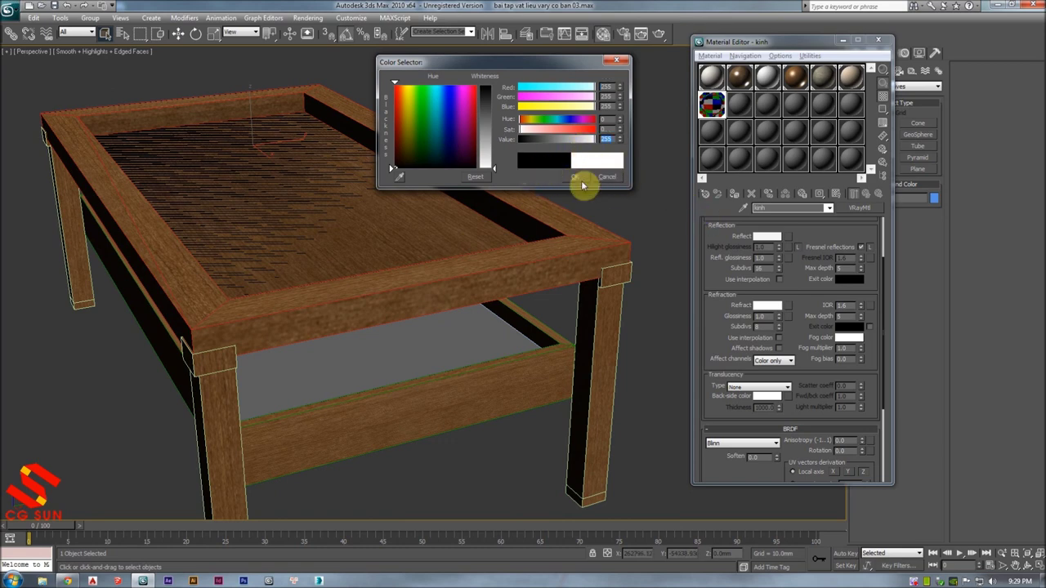
pyautogui.click(576, 176)
# - Set the refraction Affect channels option to All channels
pyautogui.moveTo(820, 294)
pyautogui.mouseDown()
pyautogui.moveTo(793, 241)
pyautogui.moveTo(815, 283)
pyautogui.mouseUp()
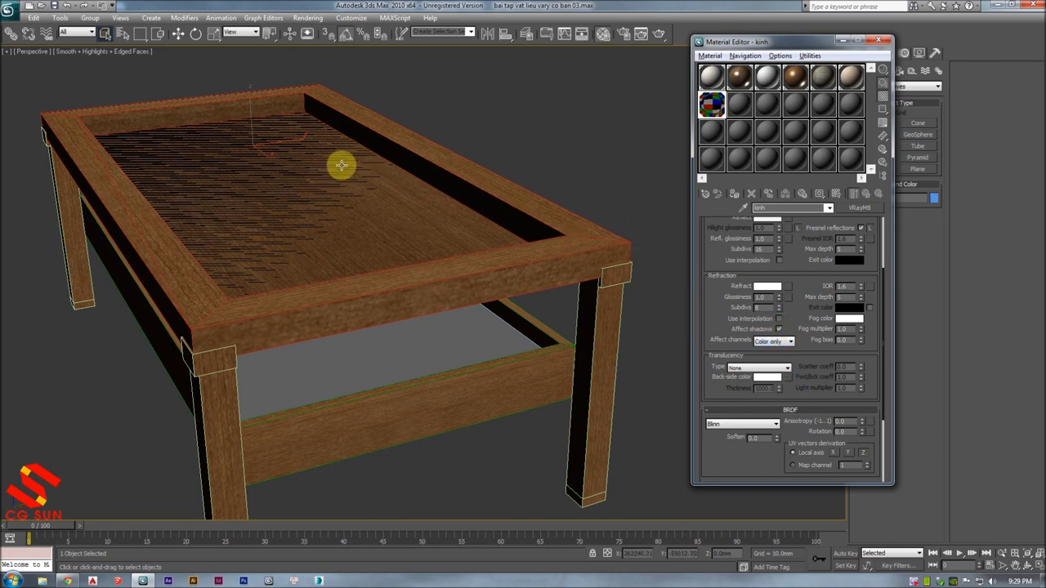
pyautogui.moveTo(742, 327); pyautogui.dragTo(717, 292)
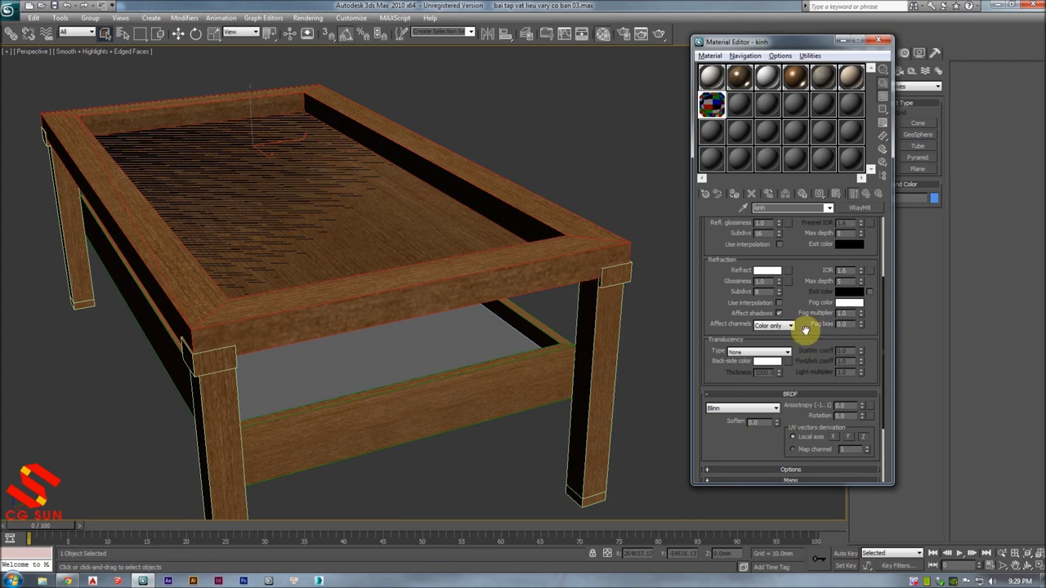
pyautogui.scroll(-2, 774, 310)
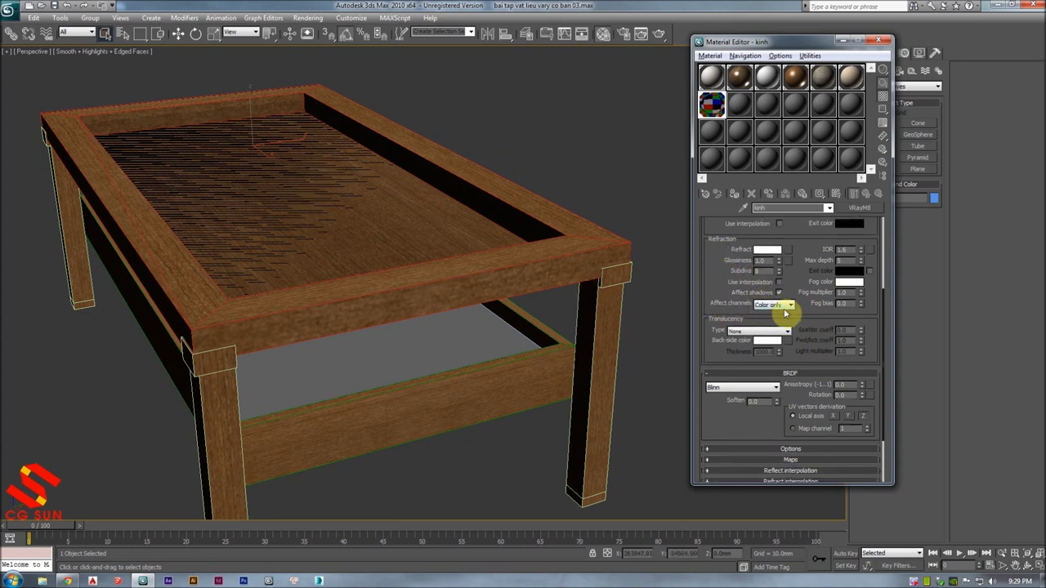
pyautogui.click(771, 330)
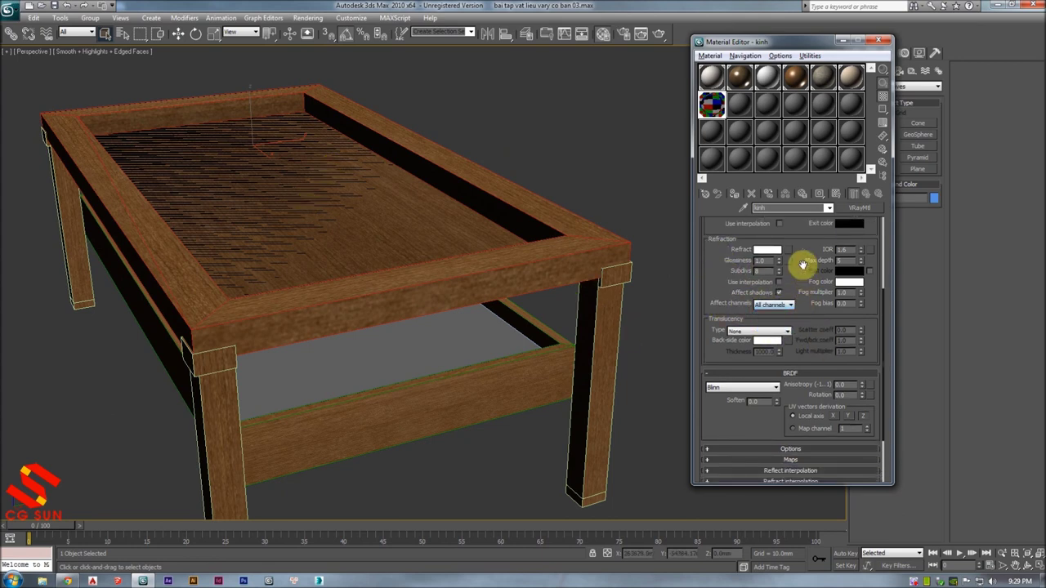
pyautogui.moveTo(800, 264); pyautogui.dragTo(821, 292)
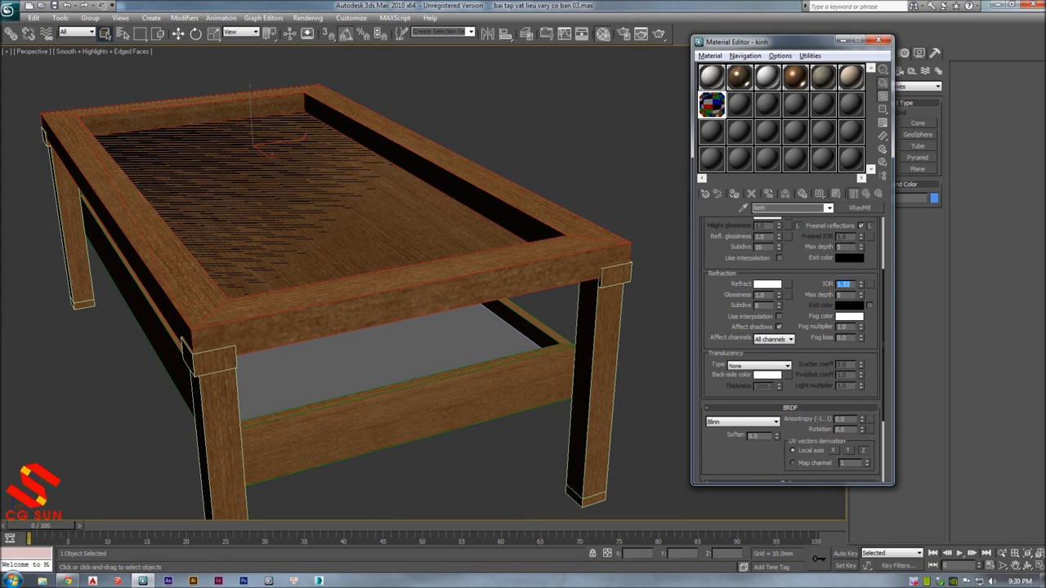
# - Set the kinh fog colour to a near-white, slightly green-cyan tint
pyautogui.click(849, 316)
pyautogui.moveTo(493, 66); pyautogui.dragTo(488, 77)
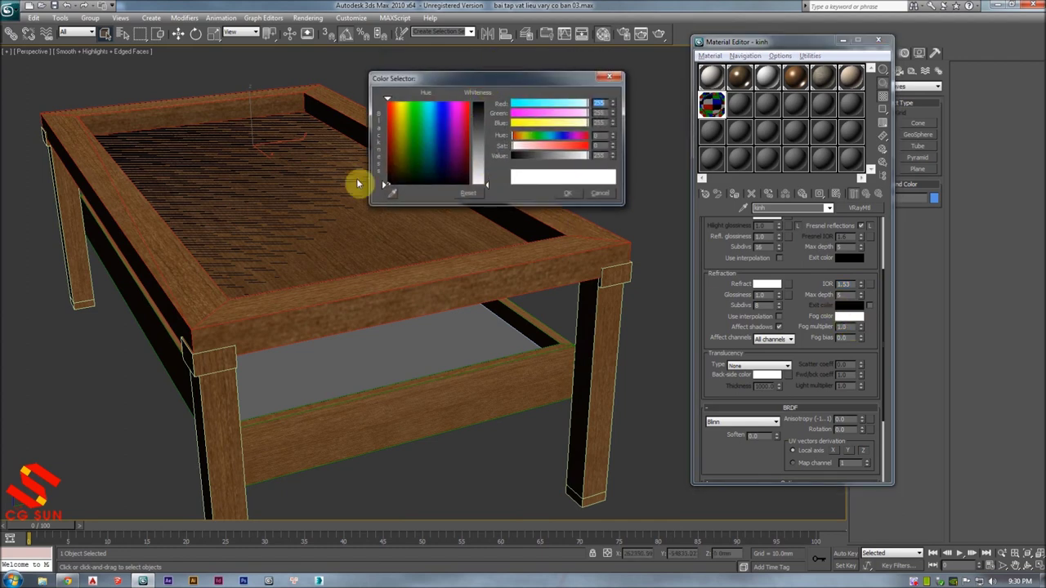
pyautogui.click(426, 168)
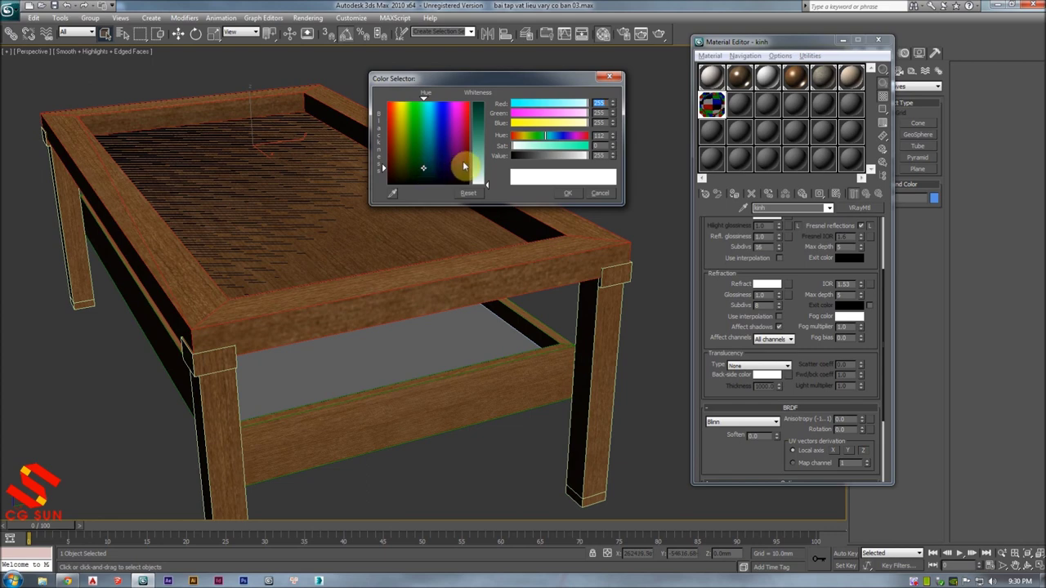
pyautogui.moveTo(483, 183); pyautogui.dragTo(483, 175)
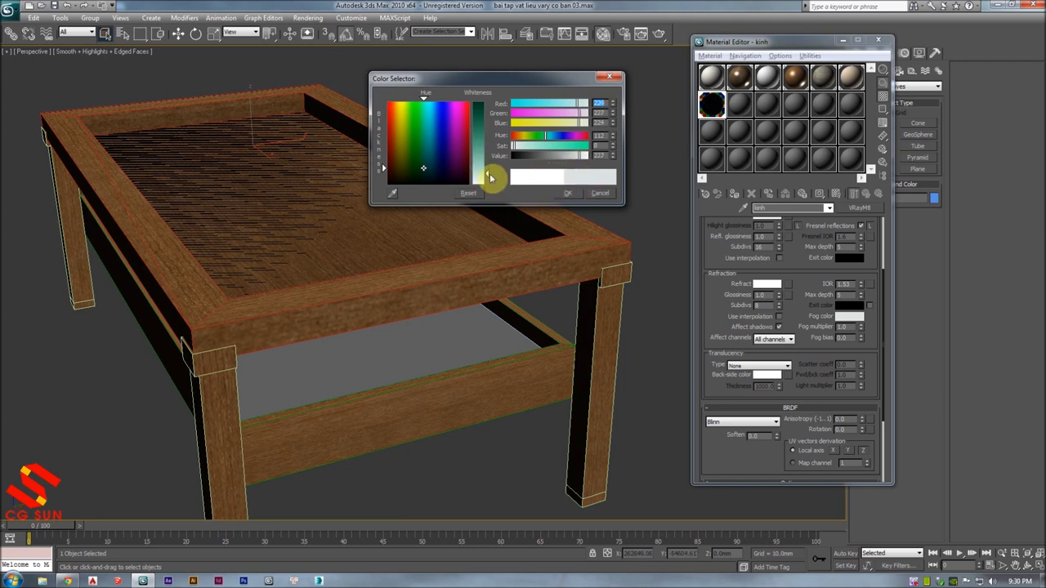
pyautogui.click(567, 193)
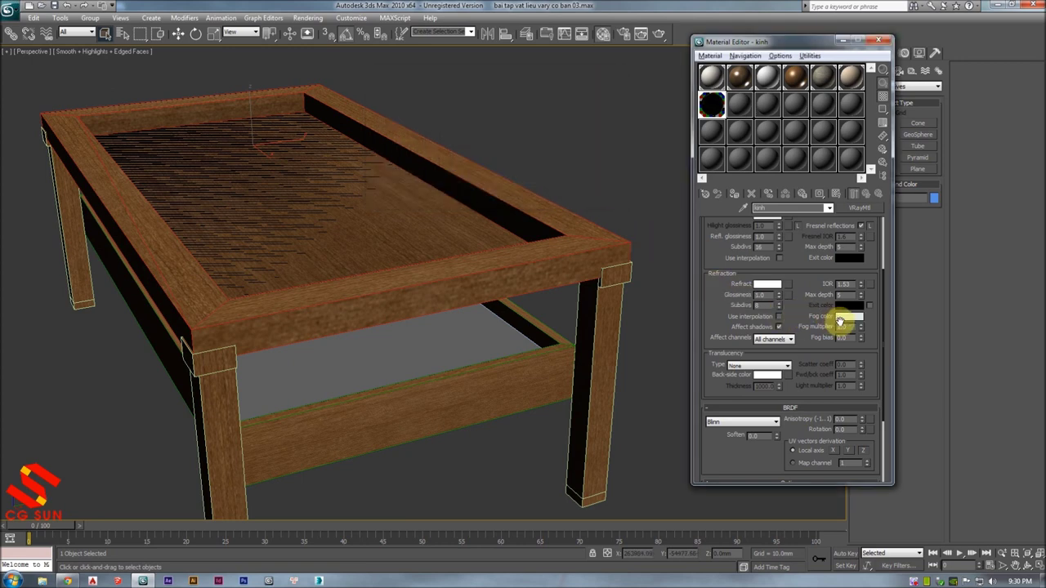
# - Enter a fog multiplier of 0.005 and start a test render
pyautogui.doubleClick(842, 327)
pyautogui.write('0.005')
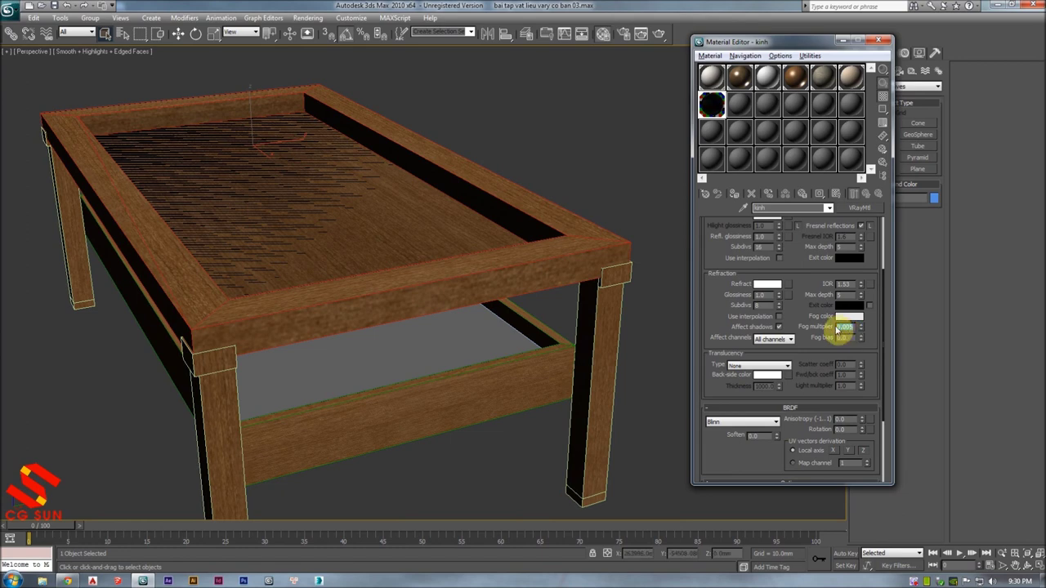
pyautogui.moveTo(834, 326); pyautogui.dragTo(725, 127)
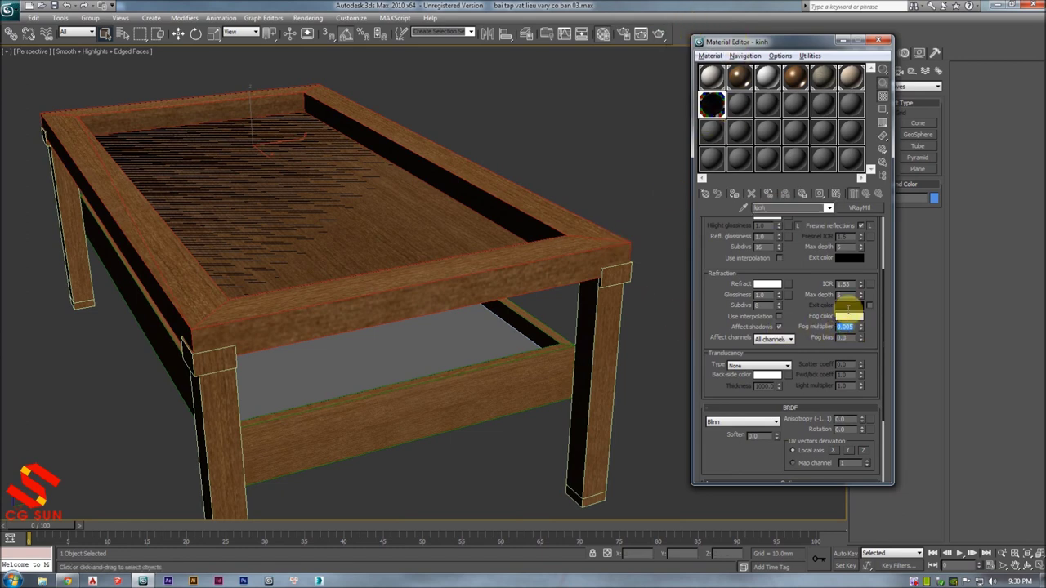
pyautogui.click(660, 34)
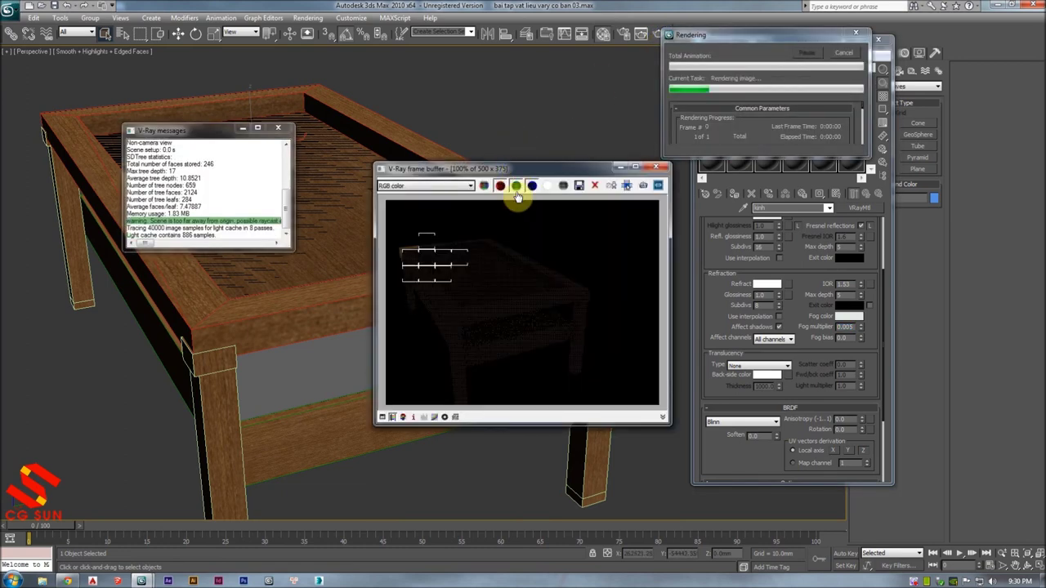
# - Close the V-Ray frame buffer and Material Editor, then select Rectangle01 and open its quad menu
pyautogui.scroll(1, 490, 266)
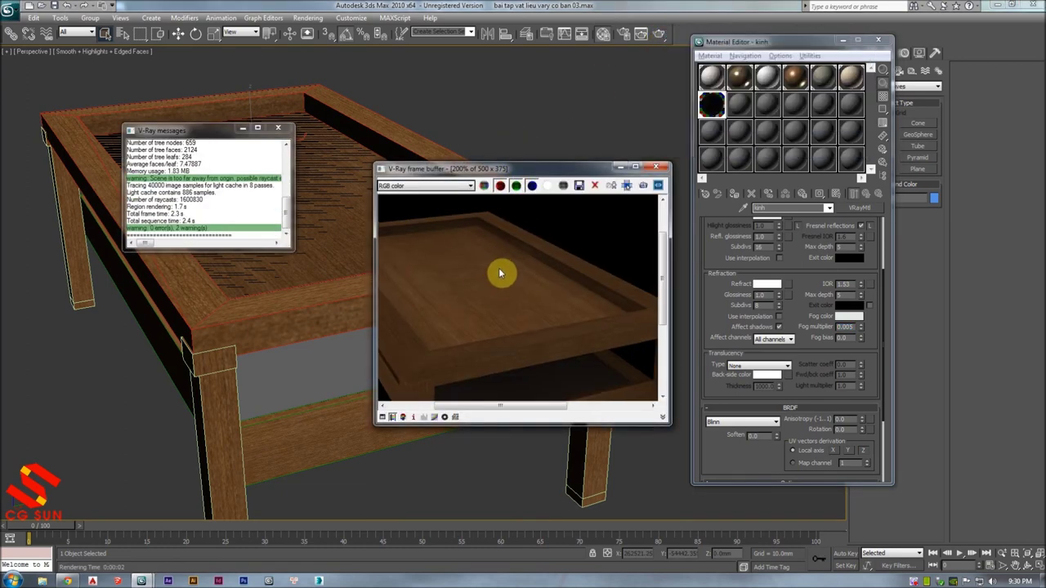
pyautogui.click(655, 167)
pyautogui.moveTo(460, 253)
pyautogui.keyDown('alt'); pyautogui.mouseDown(button='middle')
pyautogui.moveTo(453, 215)
pyautogui.moveTo(443, 269)
pyautogui.moveTo(436, 243)
pyautogui.moveTo(612, 168)
pyautogui.mouseUp(button='middle'); pyautogui.keyUp('alt')
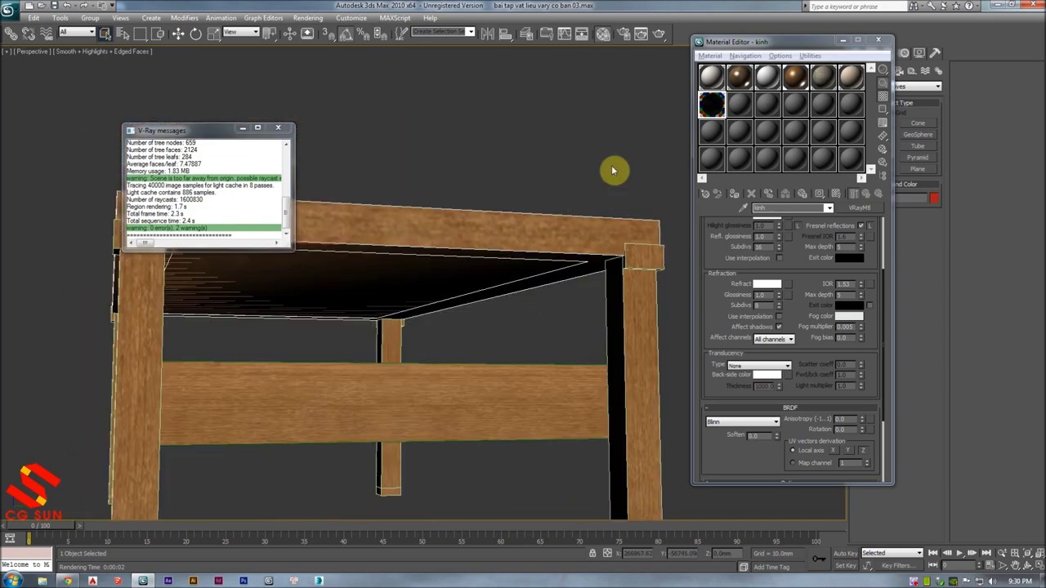
pyautogui.click(845, 46)
pyautogui.keyDown('alt'); pyautogui.moveTo(539, 250); pyautogui.dragTo(565, 250, button='middle'); pyautogui.keyUp('alt')
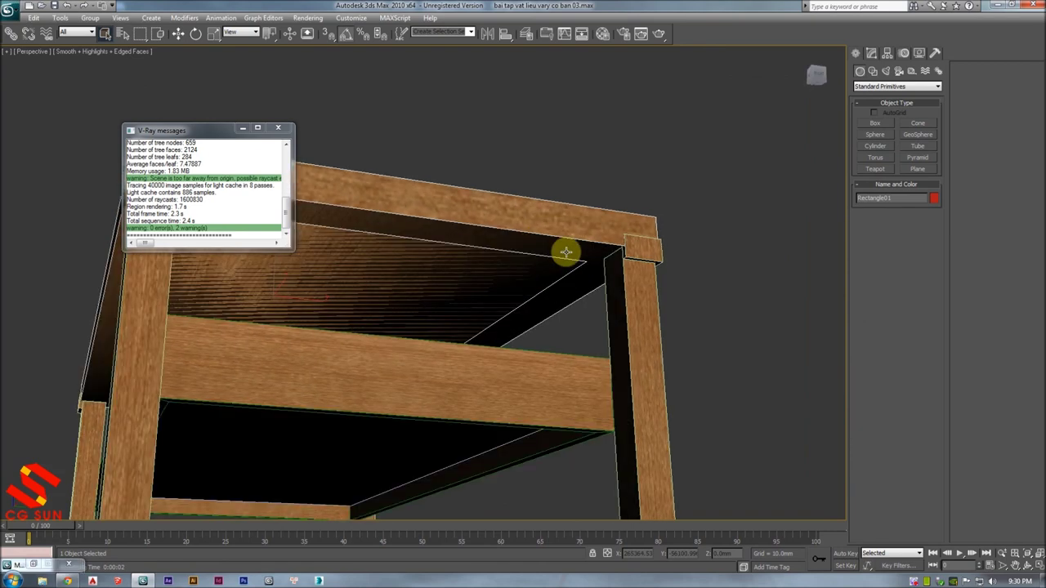
pyautogui.click(888, 53)
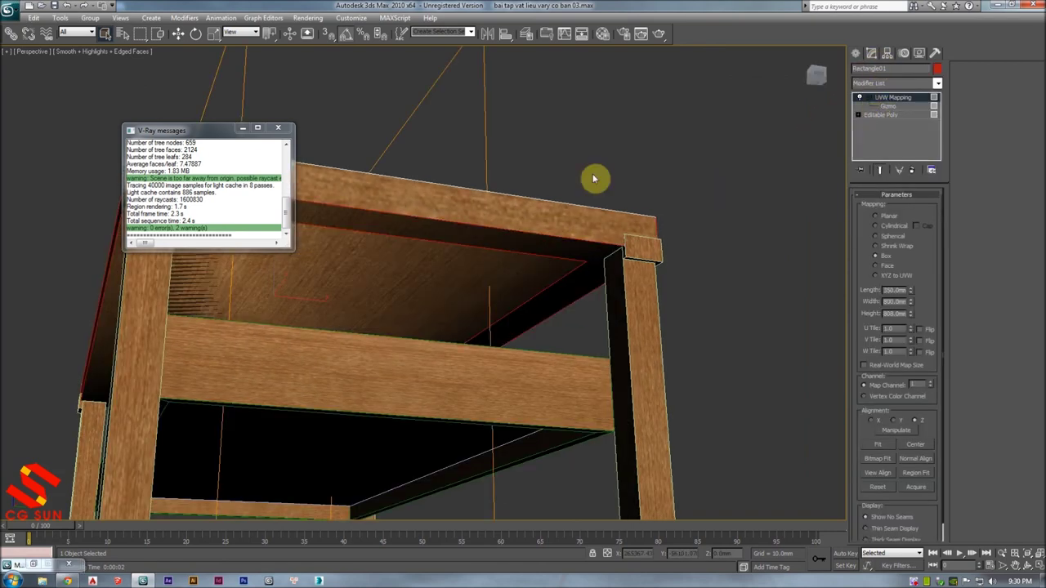
pyautogui.rightClick(595, 218)
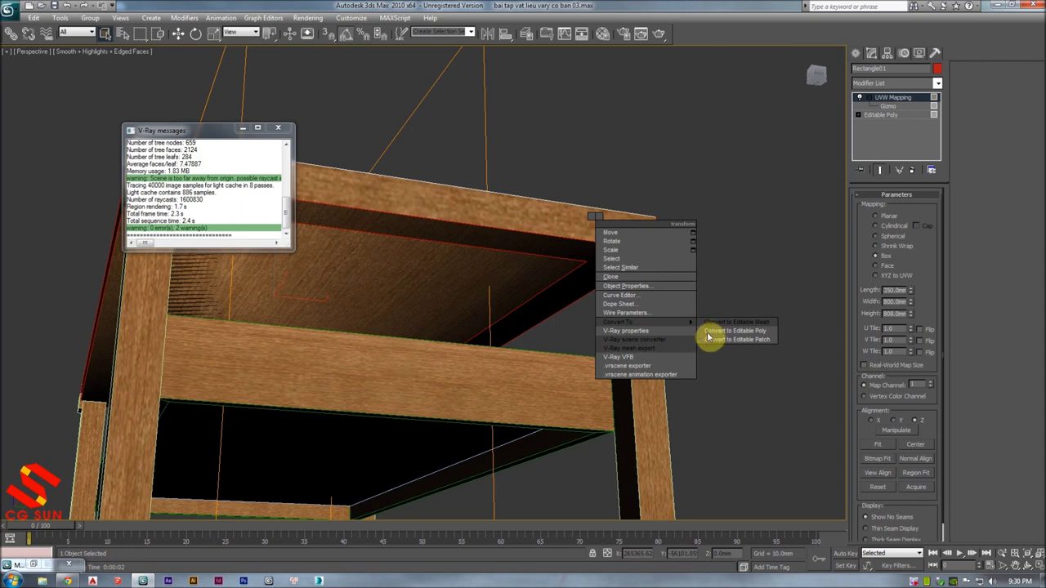
# - Convert Rectangle01 to an Editable Poly and try face selections on the frame
pyautogui.click(707, 335)
pyautogui.click(909, 208)
pyautogui.click(453, 284)
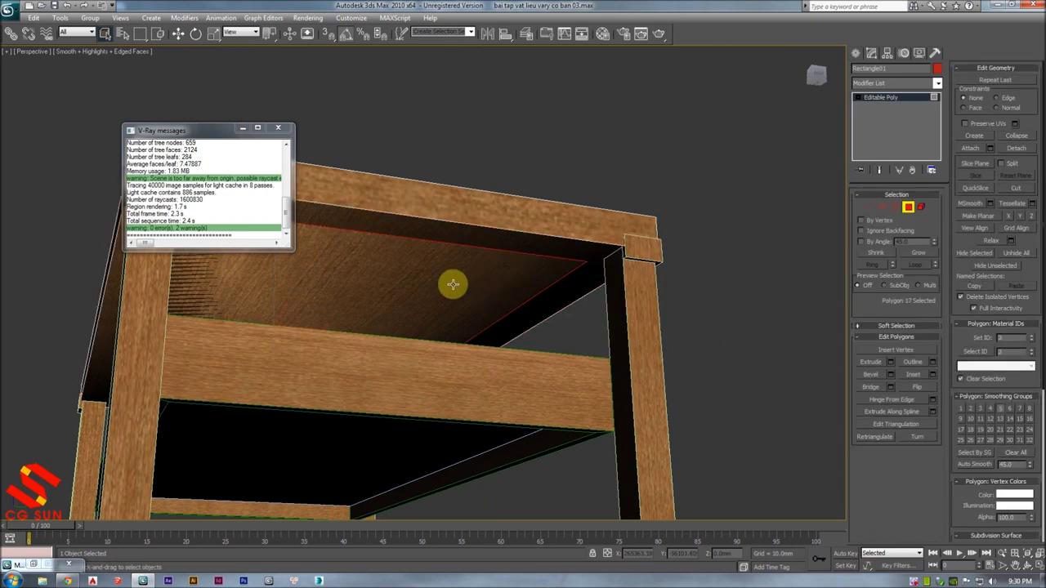
pyautogui.click(453, 284)
pyautogui.keyDown('alt'); pyautogui.moveTo(451, 285); pyautogui.dragTo(480, 269, button='middle'); pyautogui.keyUp('alt')
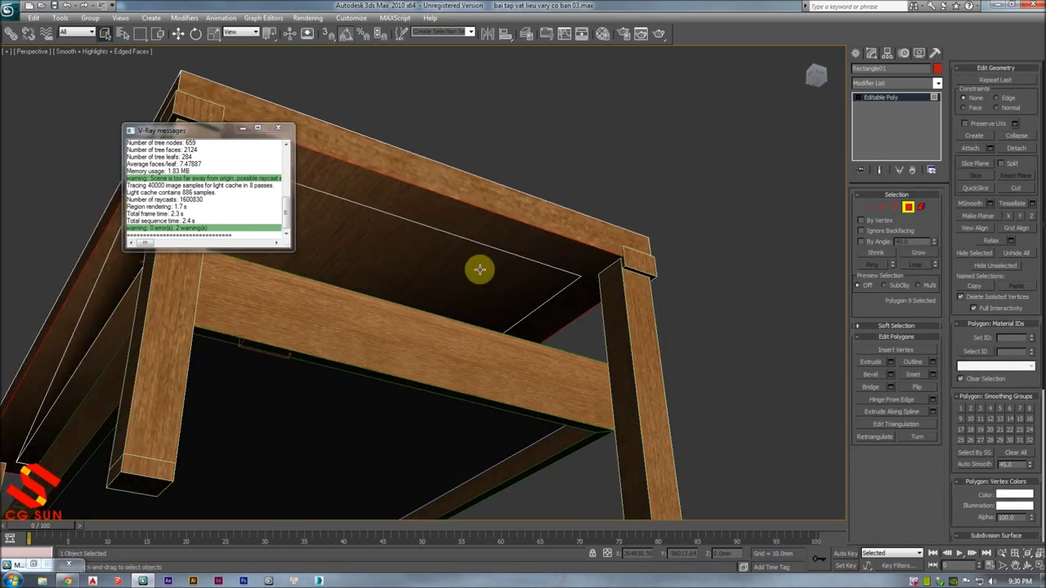
pyautogui.moveTo(400, 268)
pyautogui.keyDown('alt'); pyautogui.mouseDown(button='middle')
pyautogui.moveTo(528, 210)
pyautogui.moveTo(513, 272)
pyautogui.mouseUp(button='middle'); pyautogui.keyUp('alt')
pyautogui.moveTo(474, 221)
pyautogui.keyDown('alt'); pyautogui.mouseDown(button='middle')
pyautogui.moveTo(547, 171)
pyautogui.moveTo(434, 230)
pyautogui.moveTo(558, 212)
pyautogui.moveTo(590, 192)
pyautogui.moveTo(490, 164)
pyautogui.moveTo(490, 187)
pyautogui.moveTo(515, 210)
pyautogui.moveTo(425, 217)
pyautogui.moveTo(439, 205)
pyautogui.moveTo(609, 194)
pyautogui.mouseUp(button='middle'); pyautogui.keyUp('alt')
pyautogui.click(554, 220)
pyautogui.click(611, 167)
pyautogui.keyDown('alt'); pyautogui.click(611, 167); pyautogui.keyUp('alt')
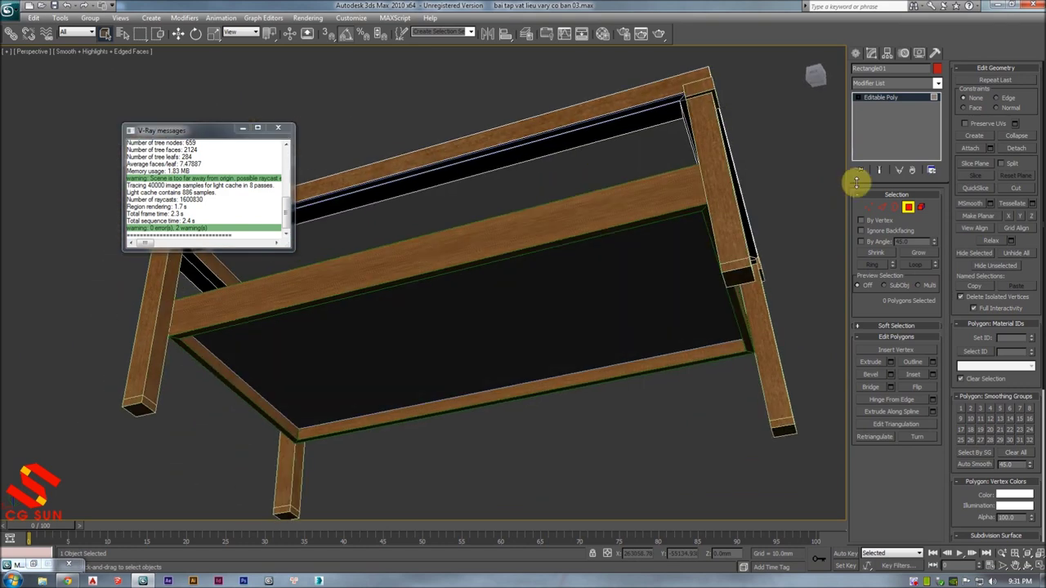
# - Select the border edges around the inner rail, checking them briefly in wireframe
pyautogui.click(896, 207)
pyautogui.doubleClick(618, 122)
pyautogui.keyDown('ctrl'); pyautogui.click(613, 126); pyautogui.keyUp('ctrl')
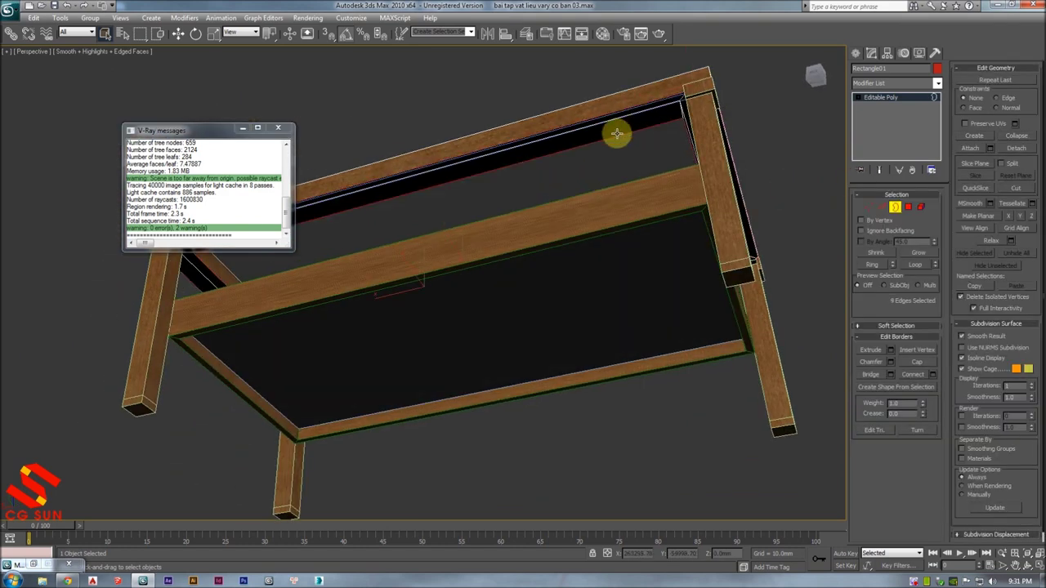
pyautogui.keyDown('alt'); pyautogui.moveTo(614, 128); pyautogui.dragTo(618, 175, button='middle'); pyautogui.keyUp('alt')
pyautogui.press('F3')
pyautogui.moveTo(491, 193)
pyautogui.keyDown('alt'); pyautogui.mouseDown(button='middle')
pyautogui.moveTo(594, 205)
pyautogui.moveTo(602, 188)
pyautogui.moveTo(613, 196)
pyautogui.mouseUp(button='middle'); pyautogui.keyUp('alt')
pyautogui.press('F3')
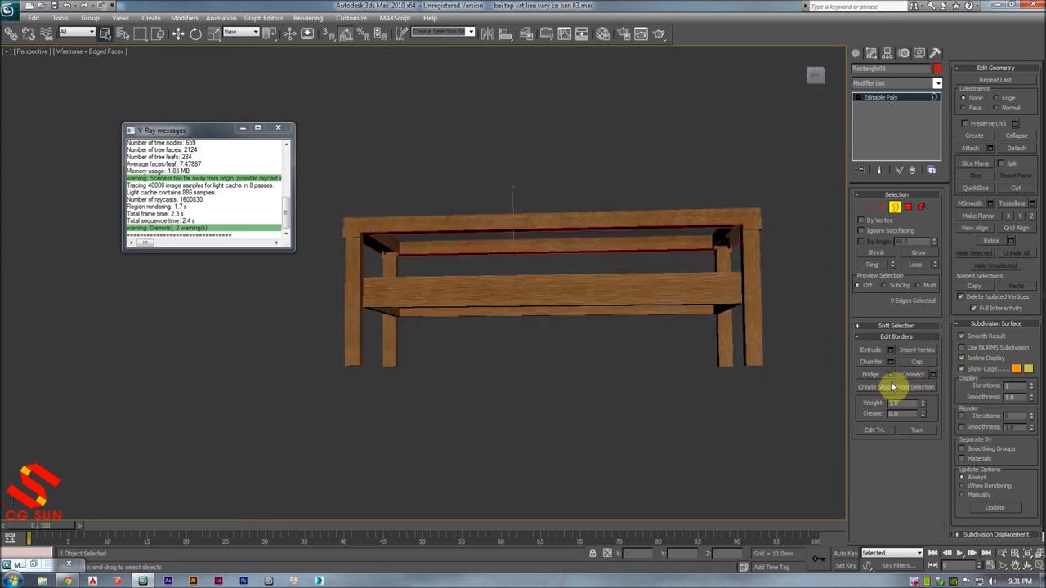
# - Bridge the border, then after the crash save bai tap vat lieu vary co ban 03_recover.max and let 3ds Max close
pyautogui.click(880, 378)
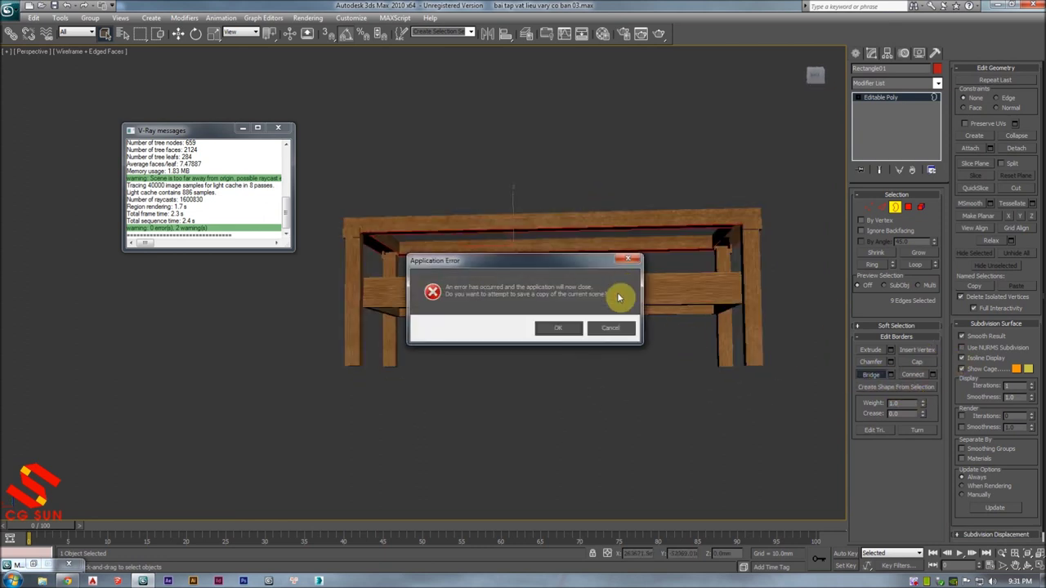
pyautogui.click(560, 328)
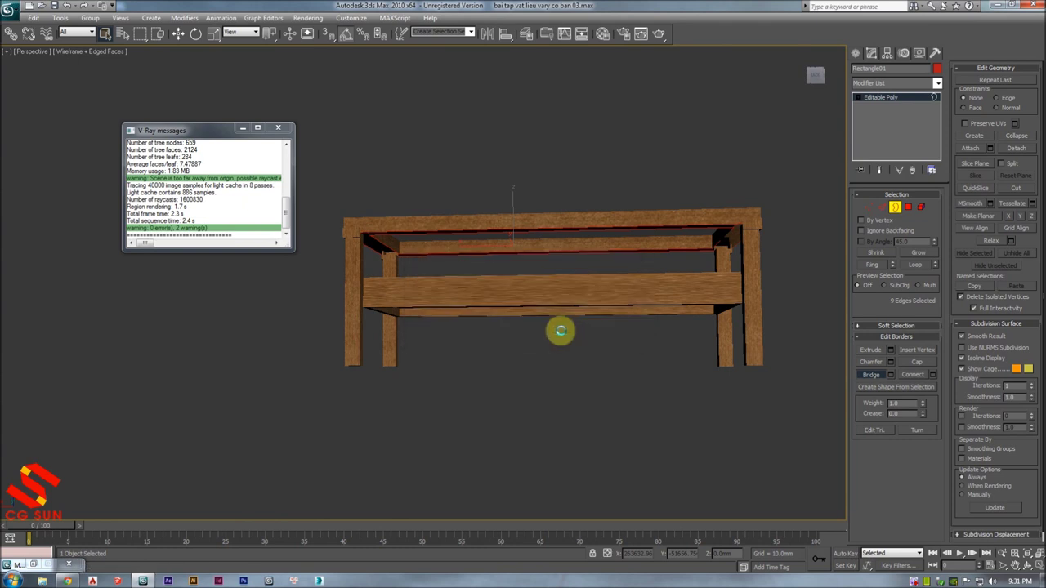
pyautogui.click(243, 130)
pyautogui.moveTo(490, 263); pyautogui.dragTo(455, 105)
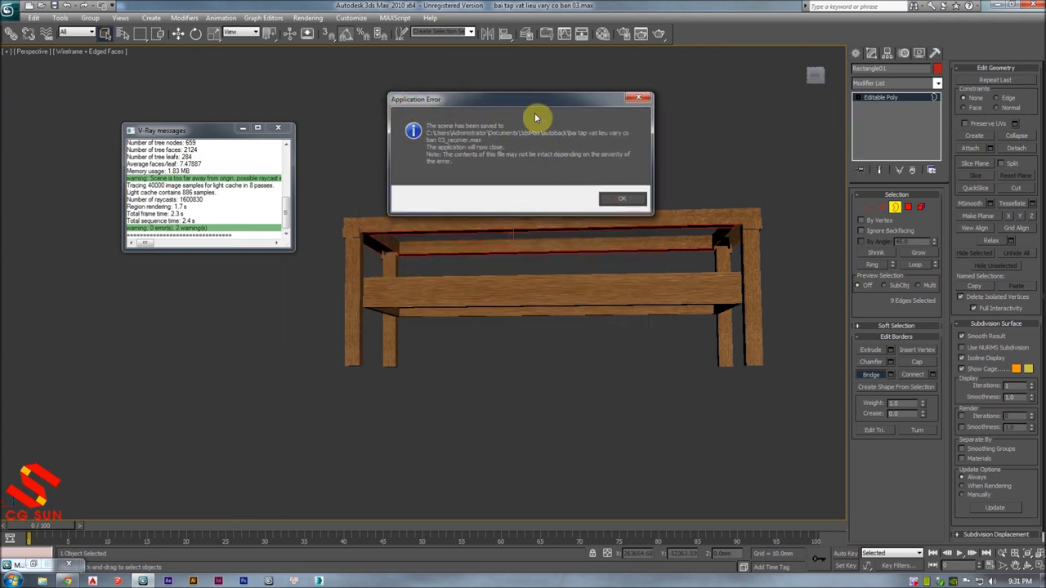
pyautogui.moveTo(537, 100); pyautogui.dragTo(486, 75)
pyautogui.click(566, 180)
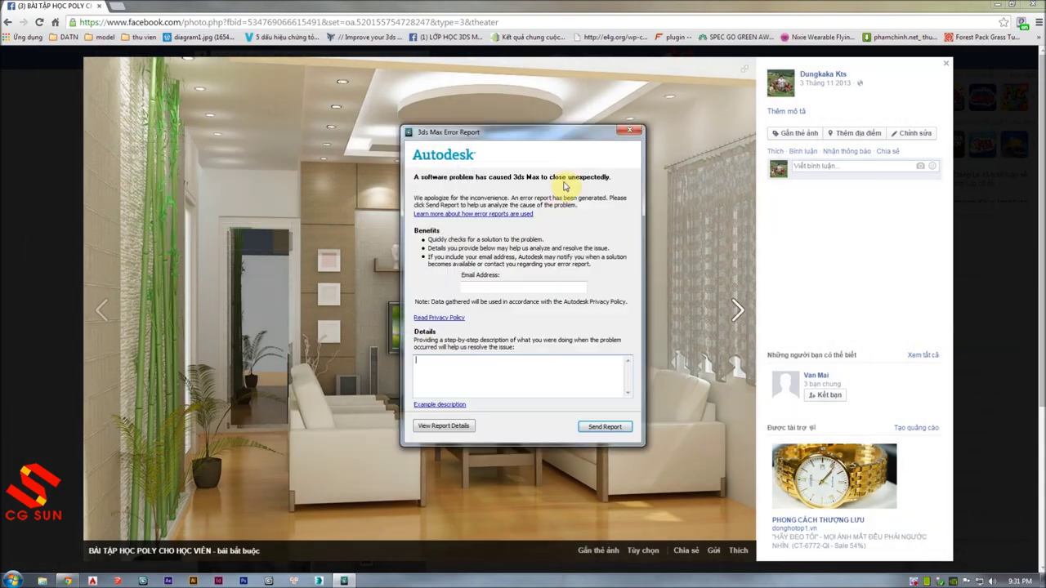
# - Close the 3ds Max Error Report without sending it and relaunch 3ds Max from the taskbar
pyautogui.click(631, 135)
pyautogui.click(602, 314)
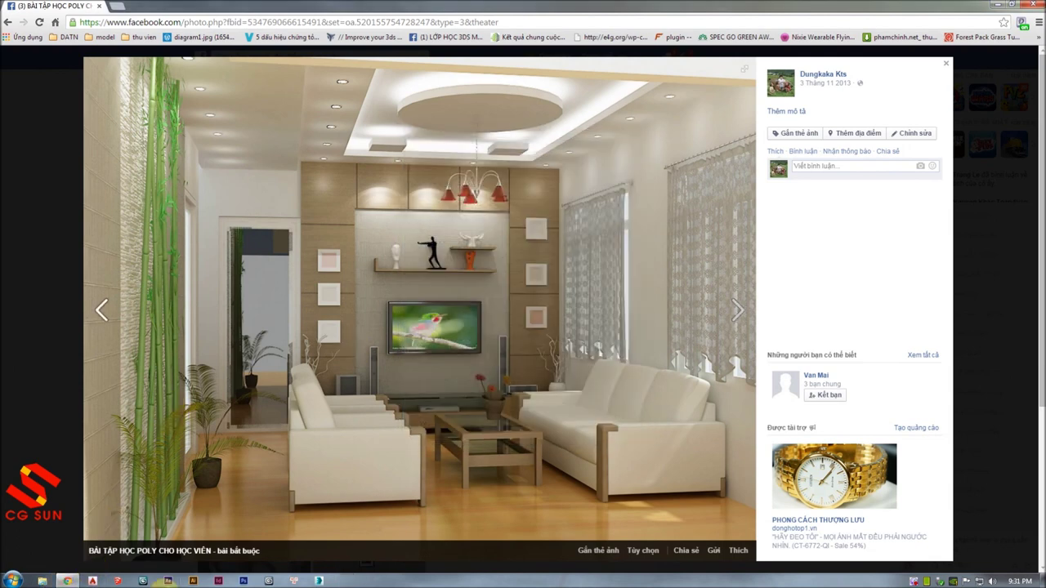
pyautogui.click(144, 581)
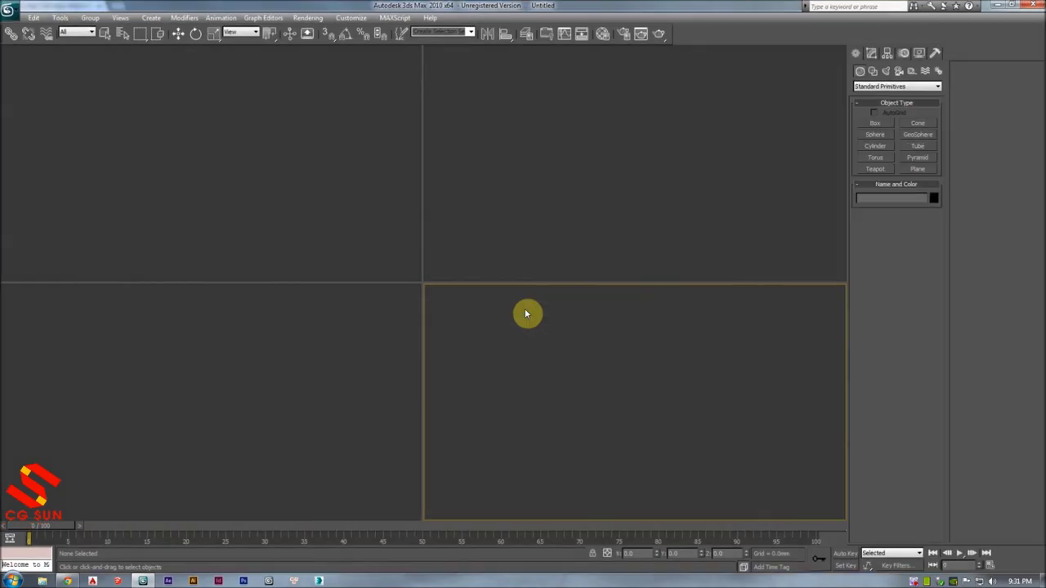
# - Maximize the Perspective view and open bai tap vat lieu vary co ban 03_recover.max from the autoback folder
pyautogui.click(495, 337)
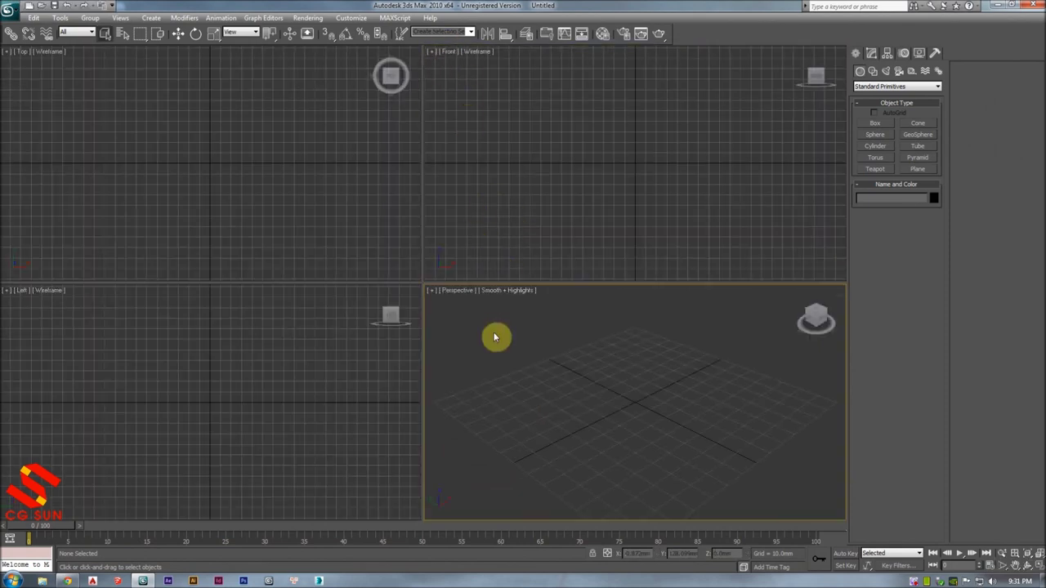
pyautogui.hotkey('alt', 'w')
pyautogui.keyDown('alt'); pyautogui.moveTo(448, 319); pyautogui.dragTo(455, 292, button='middle'); pyautogui.keyUp('alt')
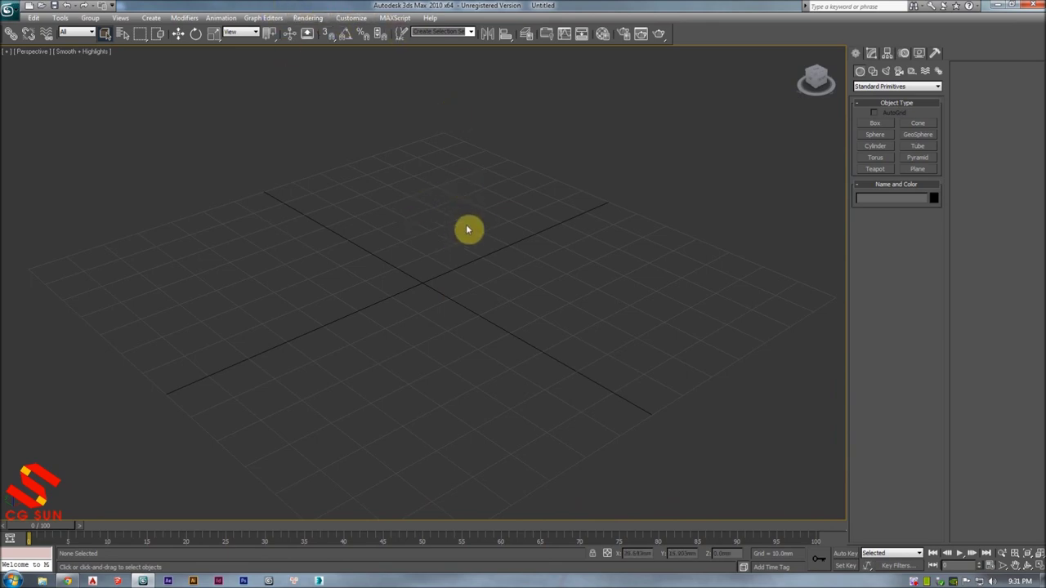
pyautogui.hotkey('ctrl', 'o')
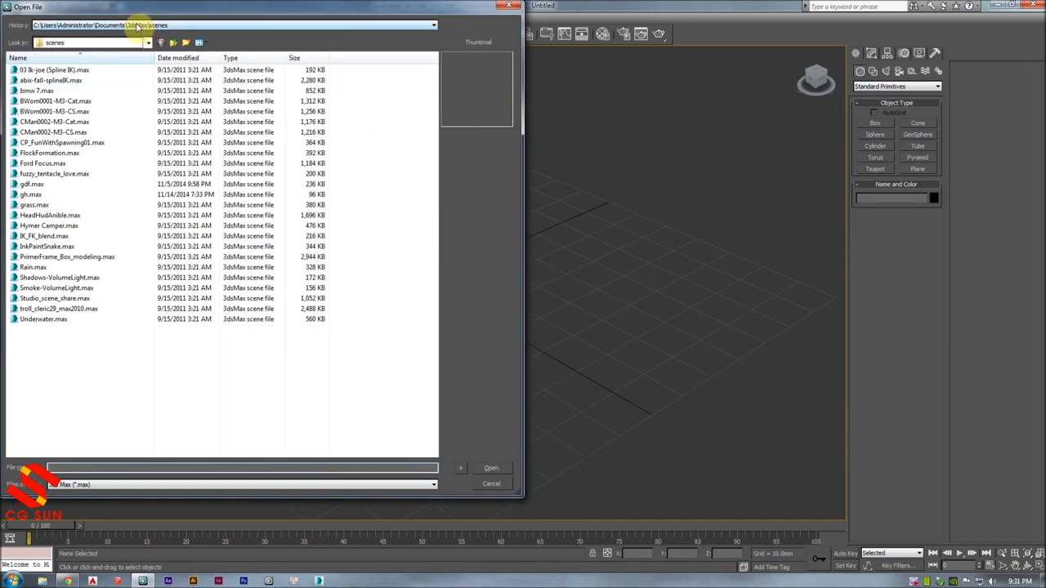
pyautogui.click(137, 26)
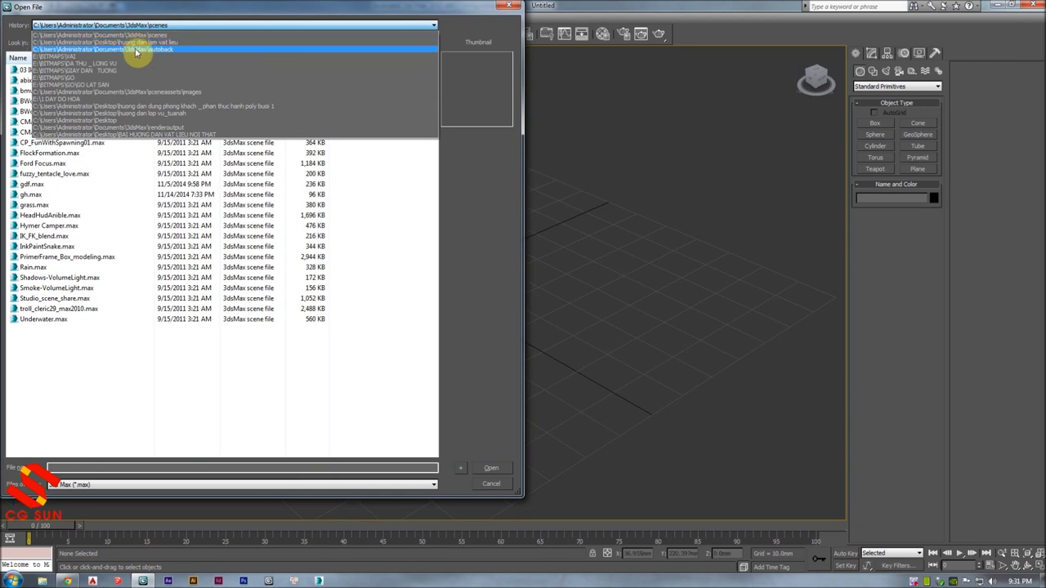
pyautogui.click(137, 49)
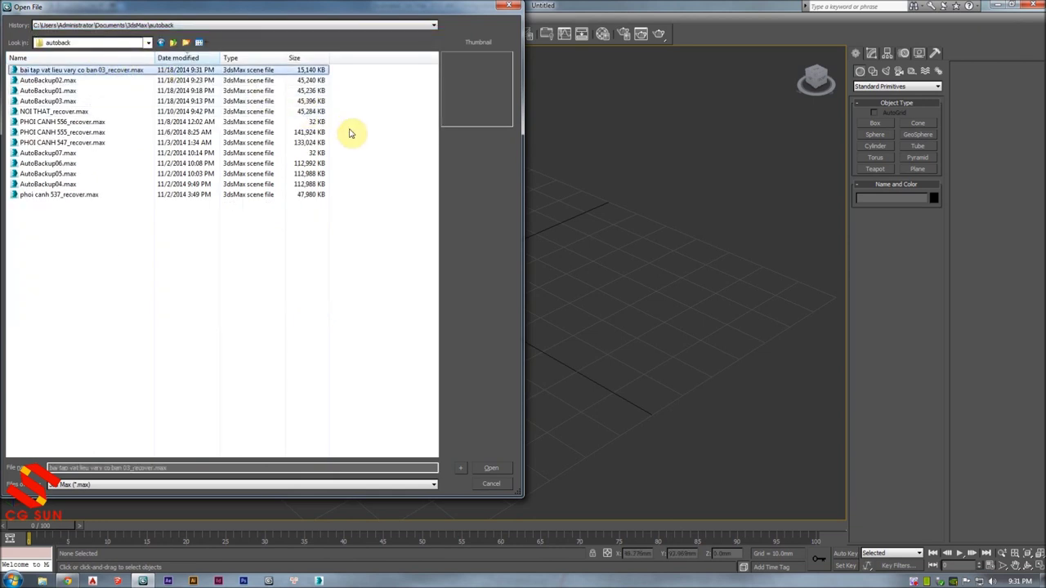
pyautogui.press('Return')
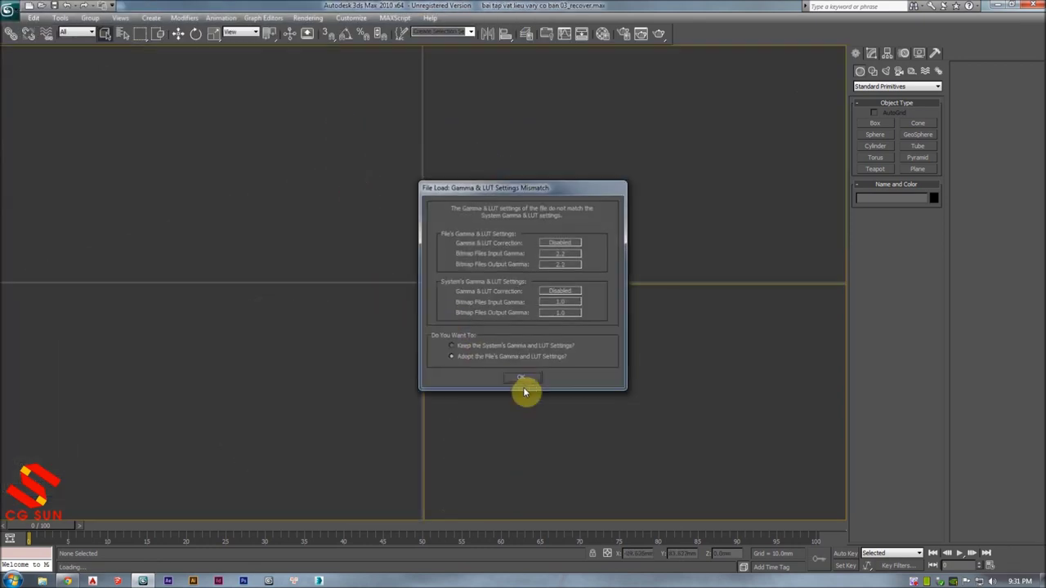
pyautogui.click(523, 380)
pyautogui.click(584, 327)
# - Select the table-top frame Rectangle01 and turn on edged faces
pyautogui.moveTo(599, 245)
pyautogui.keyDown('alt'); pyautogui.mouseDown(button='middle')
pyautogui.moveTo(552, 237)
pyautogui.moveTo(430, 330)
pyautogui.moveTo(495, 259)
pyautogui.moveTo(575, 207)
pyautogui.moveTo(567, 227)
pyautogui.moveTo(549, 226)
pyautogui.mouseUp(button='middle'); pyautogui.keyUp('alt')
pyautogui.click(587, 186)
pyautogui.press('F4')
# - Select the frame's inner border at Border level, Bridge it, and cancel the resulting crash dialog
pyautogui.press('1')
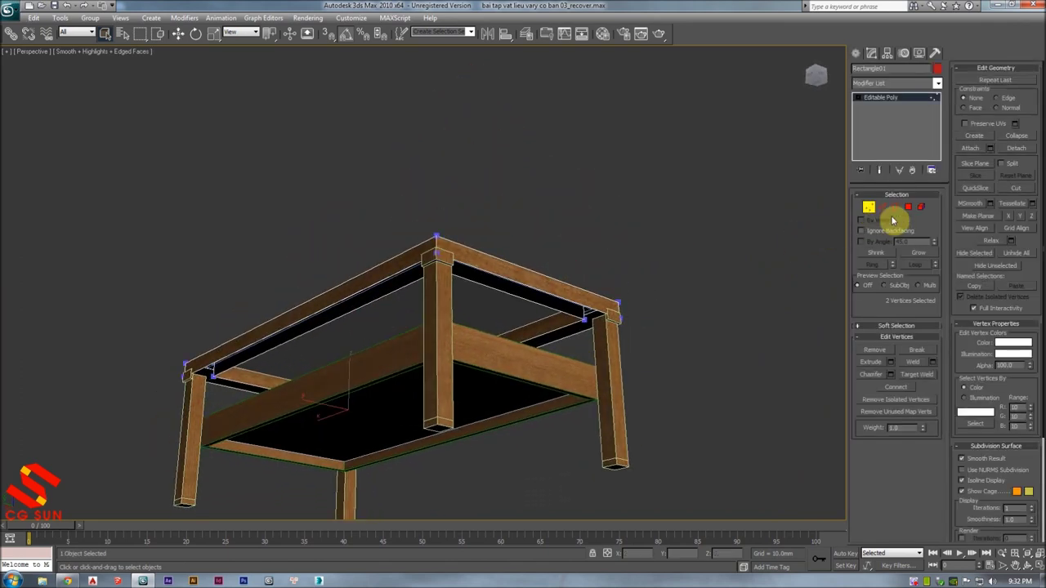
pyautogui.click(895, 209)
pyautogui.click(561, 297)
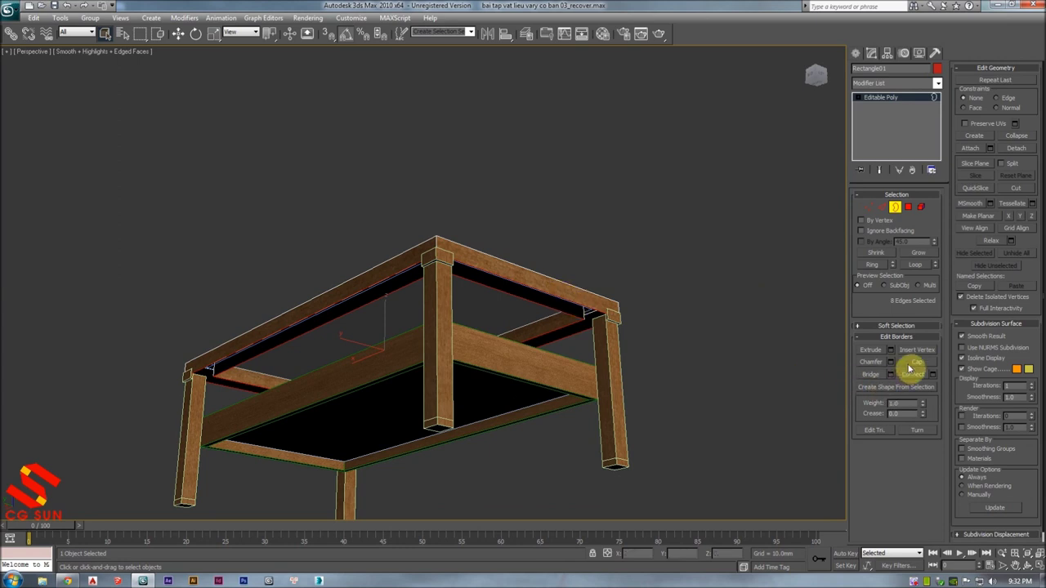
pyautogui.click(871, 375)
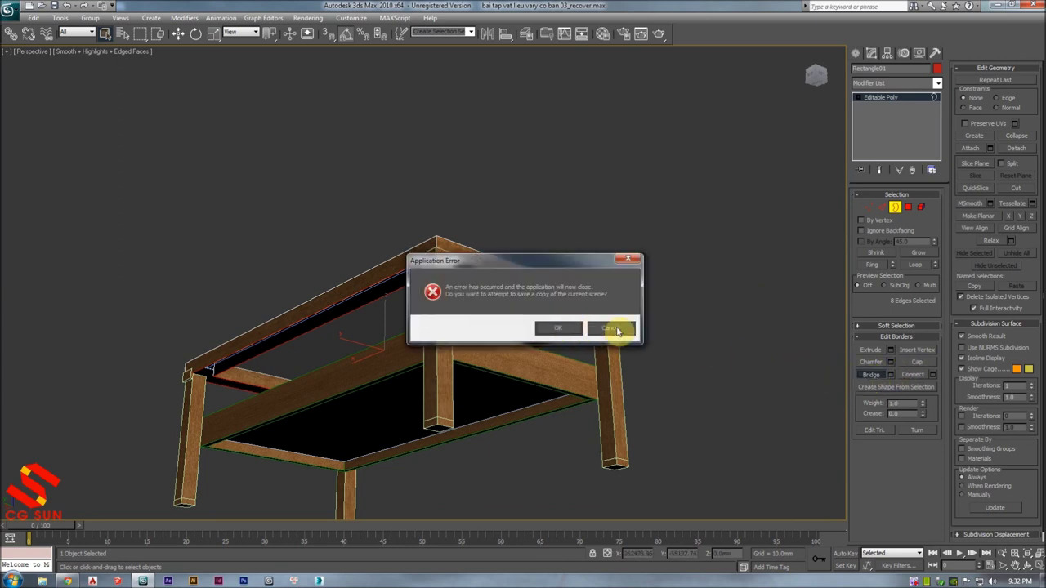
pyautogui.click(617, 330)
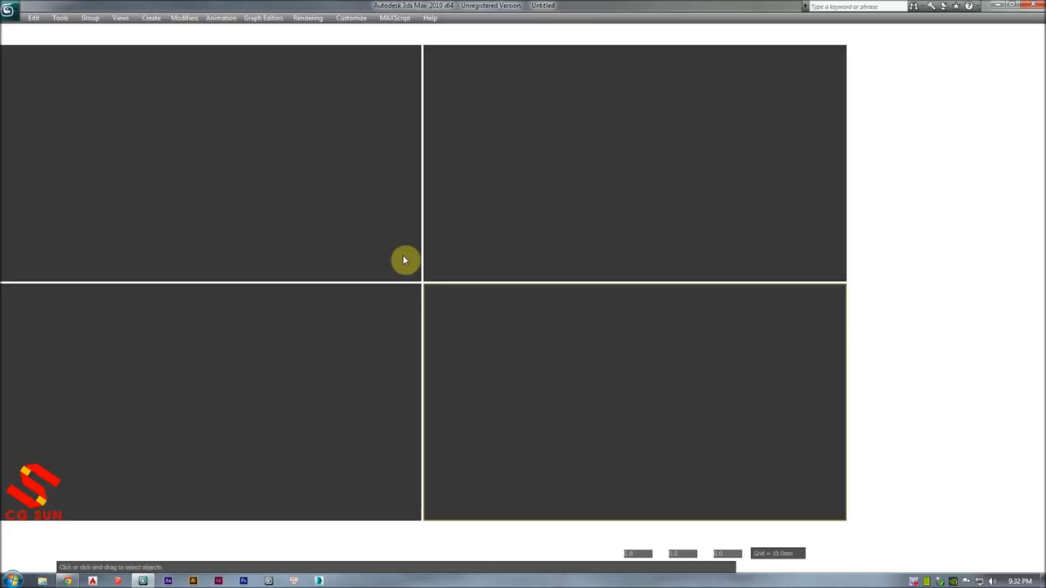
# - Maximize Perspective and open bai tap vat lieu vray co ban 03_recover.max from the autoback folder, dismissing warnings
pyautogui.click(529, 242)
pyautogui.click(517, 330)
pyautogui.hotkey('alt', 'w')
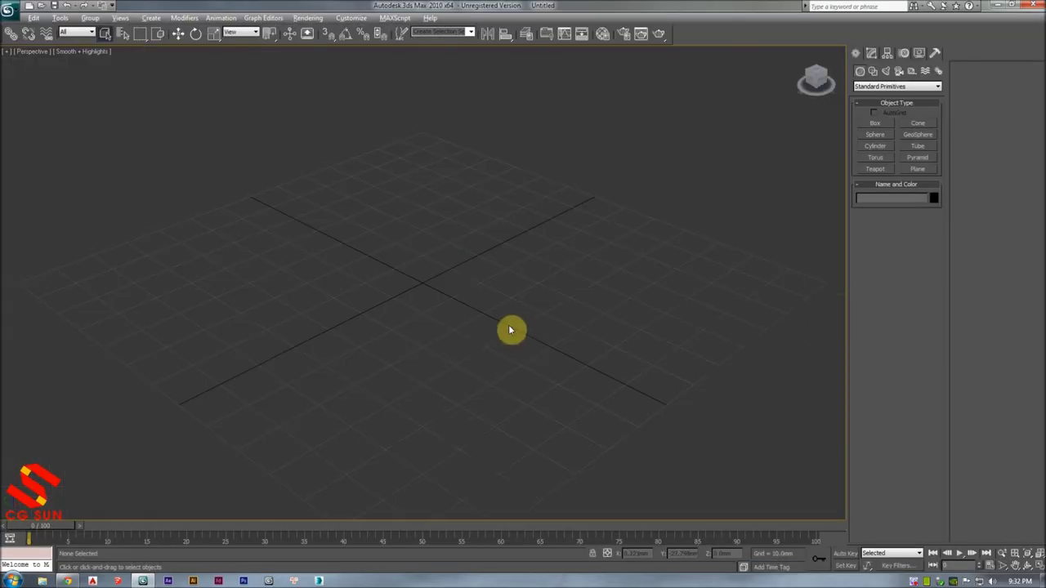
pyautogui.click(41, 6)
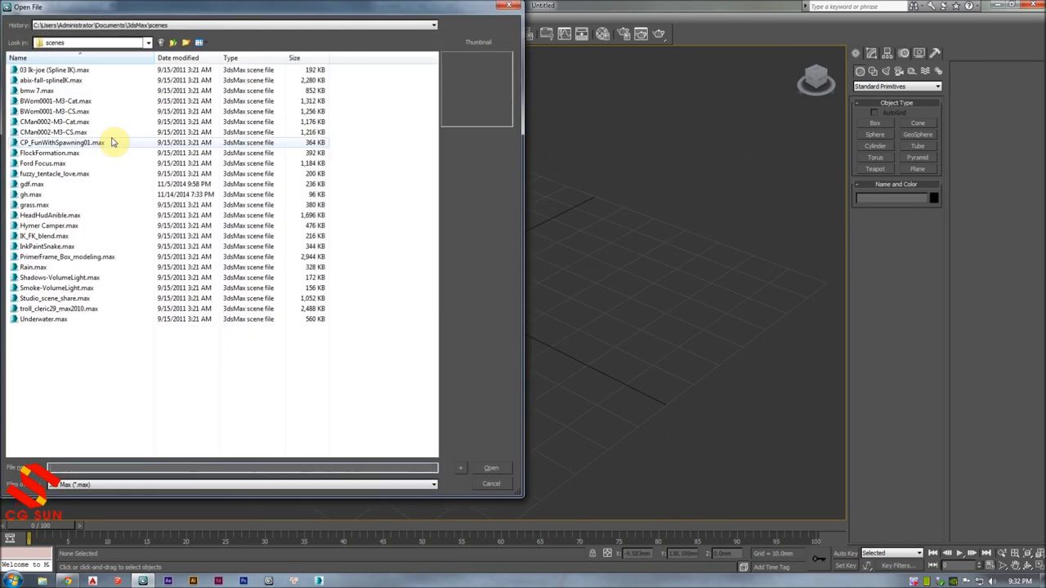
pyautogui.click(75, 24)
pyautogui.click(85, 49)
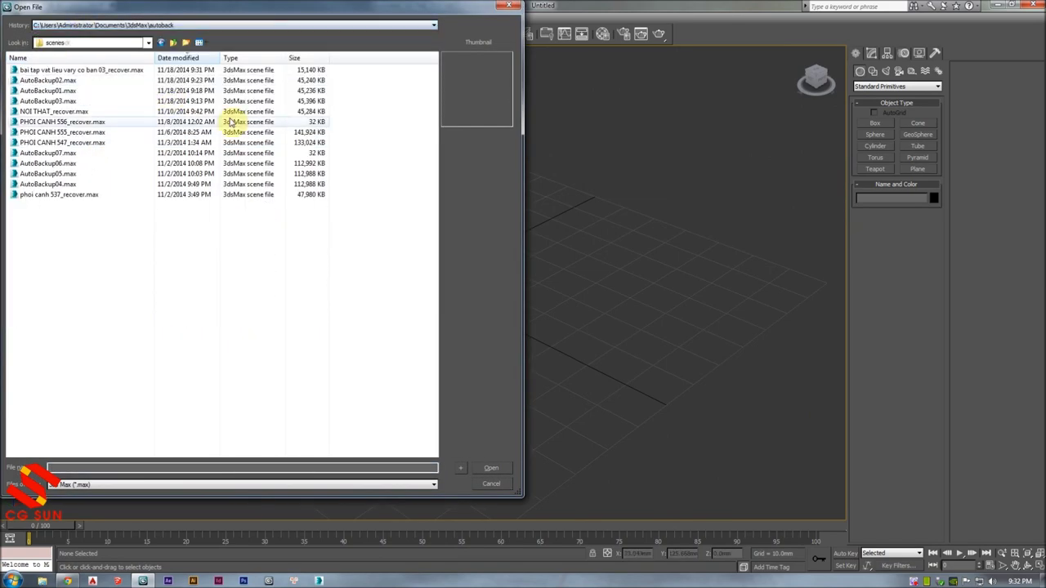
pyautogui.doubleClick(93, 70)
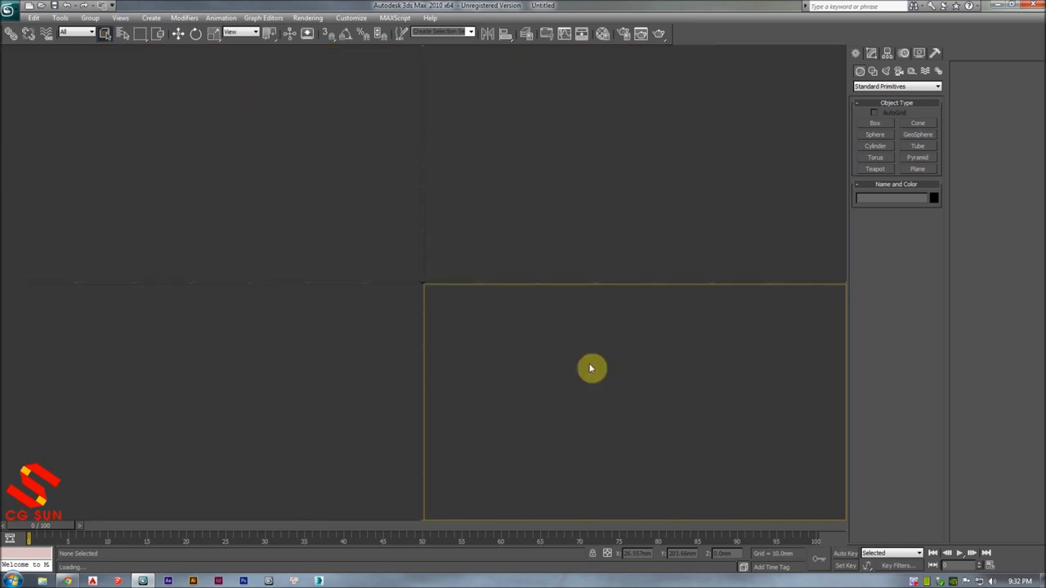
pyautogui.click(529, 375)
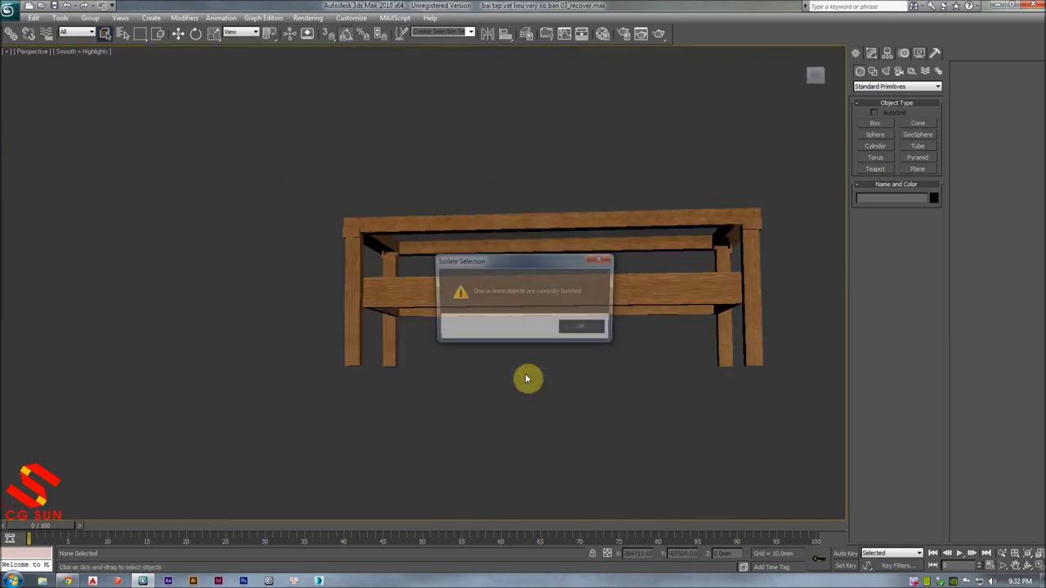
pyautogui.click(598, 261)
# - Select the tabletop frame Rectangle01 with edged faces shown and orbit to view its underside
pyautogui.click(581, 222)
pyautogui.moveTo(581, 223)
pyautogui.keyDown('alt'); pyautogui.mouseDown(button='middle')
pyautogui.moveTo(594, 233)
pyautogui.moveTo(561, 231)
pyautogui.mouseUp(button='middle'); pyautogui.keyUp('alt')
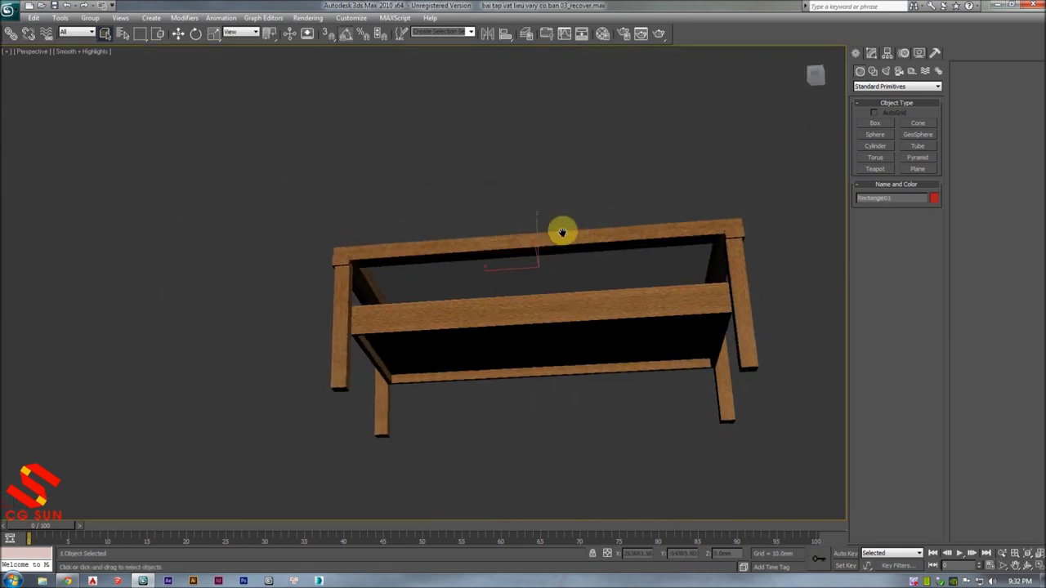
pyautogui.press('Return')
pyautogui.click(178, 37)
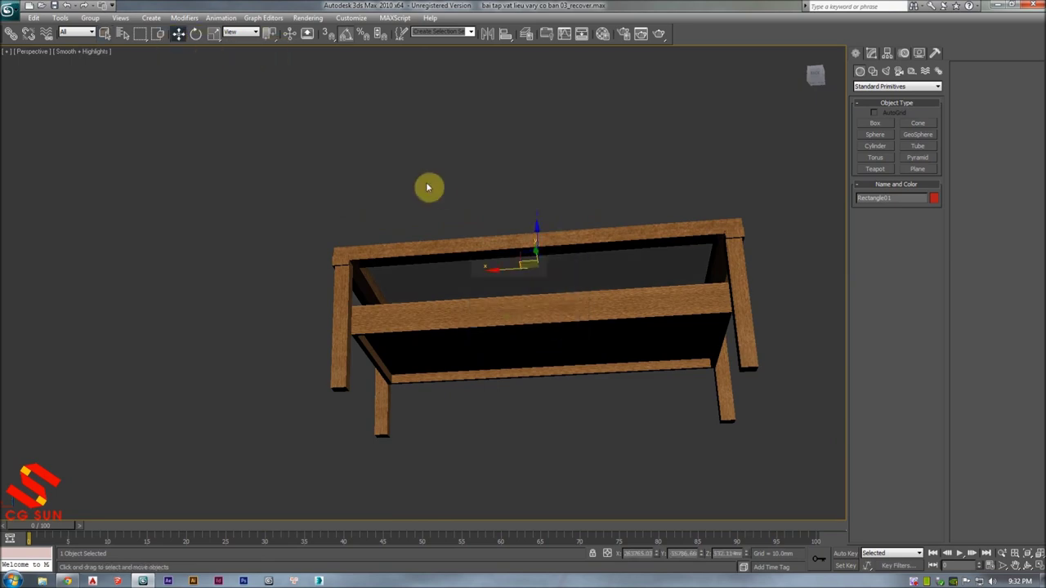
pyautogui.scroll(3, 580, 264)
pyautogui.scroll(3, 597, 290)
pyautogui.moveTo(597, 289)
pyautogui.mouseDown(button='middle')
pyautogui.moveTo(521, 256)
pyautogui.moveTo(661, 238)
pyautogui.moveTo(633, 264)
pyautogui.moveTo(575, 238)
pyautogui.moveTo(640, 179)
pyautogui.moveTo(591, 214)
pyautogui.moveTo(586, 175)
pyautogui.moveTo(556, 187)
pyautogui.moveTo(555, 217)
pyautogui.moveTo(589, 187)
pyautogui.moveTo(600, 150)
pyautogui.moveTo(593, 240)
pyautogui.moveTo(577, 216)
pyautogui.mouseUp(button='middle')
pyautogui.scroll(2, 585, 247)
pyautogui.scroll(1, 595, 194)
pyautogui.click(594, 195)
pyautogui.press('F4')
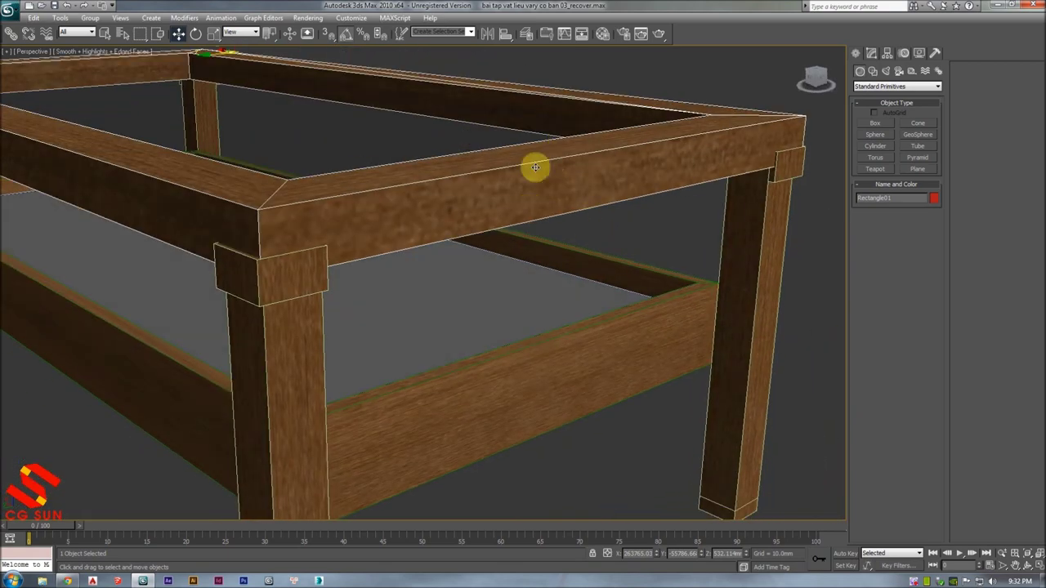
pyautogui.keyDown('alt'); pyautogui.moveTo(534, 169); pyautogui.dragTo(567, 215, button='middle'); pyautogui.keyUp('alt')
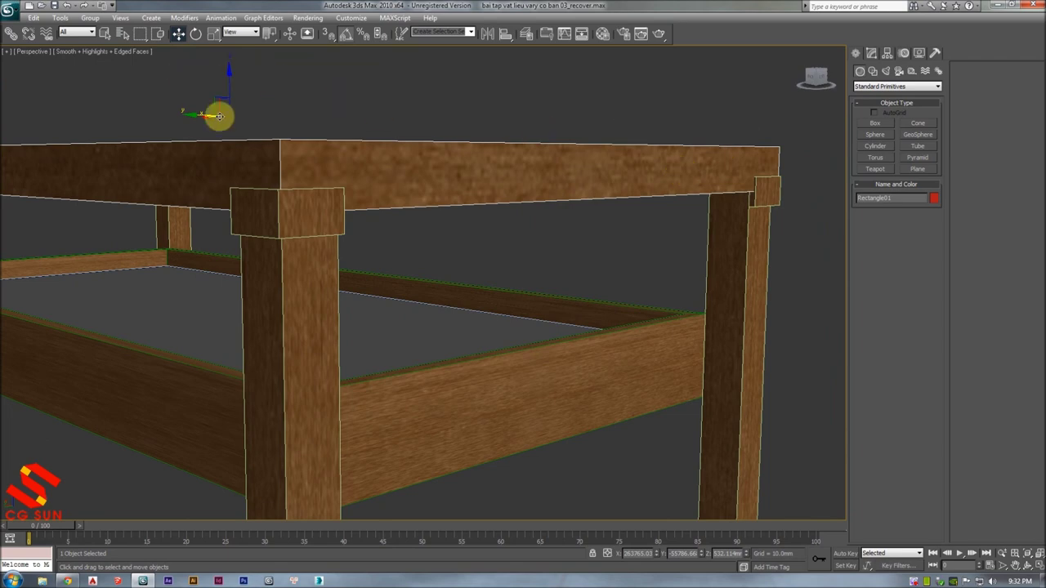
pyautogui.keyDown('alt'); pyautogui.moveTo(540, 201); pyautogui.dragTo(586, 205, button='middle'); pyautogui.keyUp('alt')
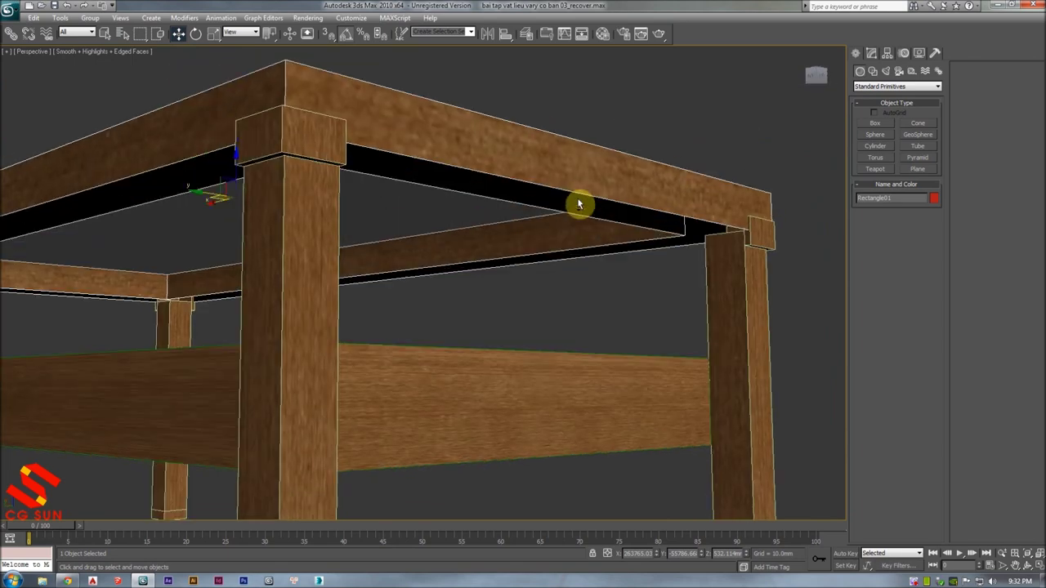
# - Add a Symmetry modifier to Rectangle01 in the Modify panel
pyautogui.click(872, 54)
pyautogui.click(876, 84)
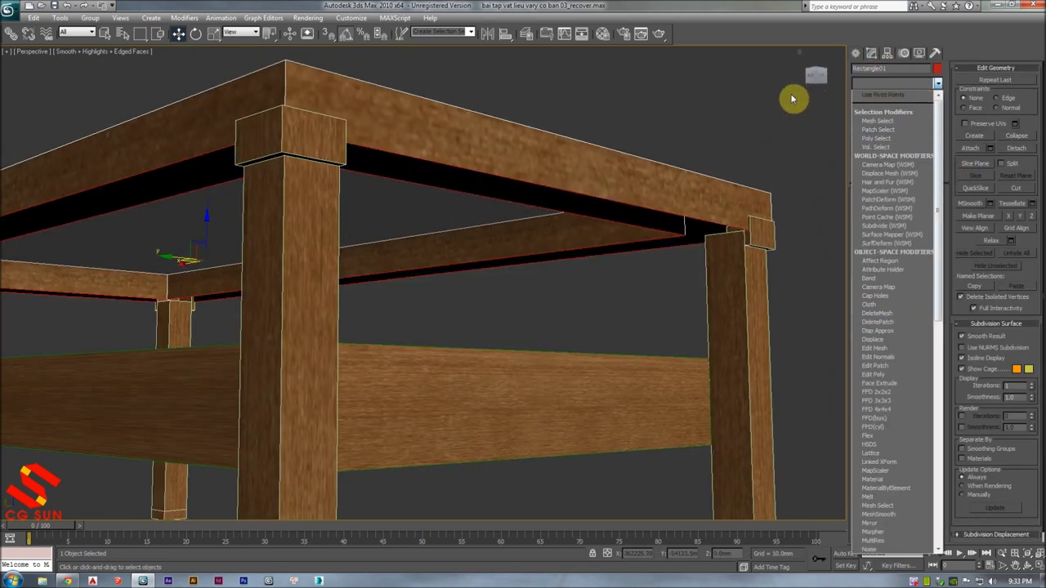
pyautogui.click(794, 98)
pyautogui.click(892, 85)
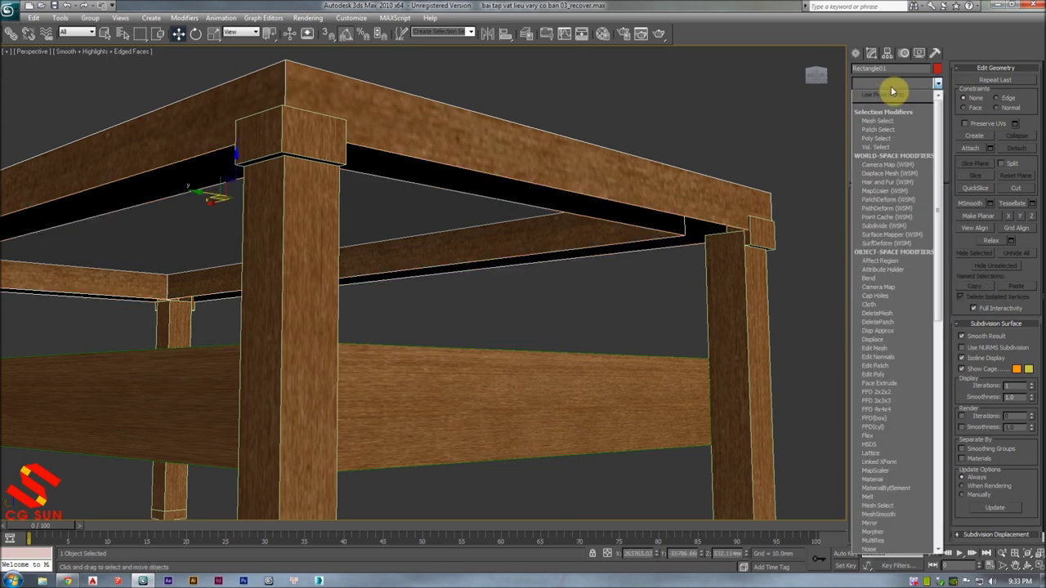
pyautogui.press('s')
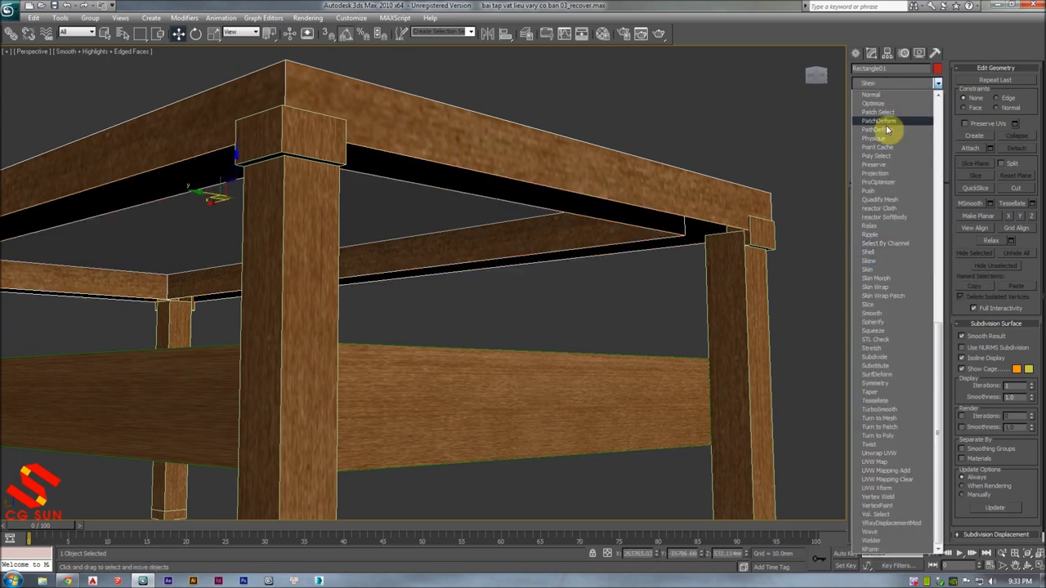
pyautogui.click(879, 382)
pyautogui.moveTo(593, 234)
pyautogui.keyDown('alt'); pyautogui.mouseDown(button='middle')
pyautogui.moveTo(600, 262)
pyautogui.moveTo(532, 215)
pyautogui.mouseUp(button='middle'); pyautogui.keyUp('alt')
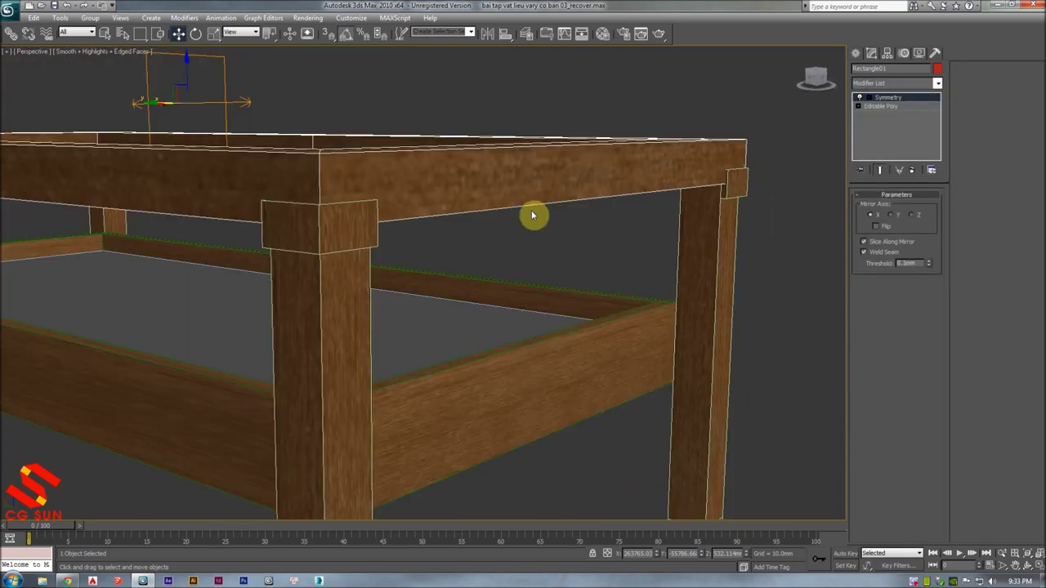
pyautogui.keyDown('alt'); pyautogui.moveTo(616, 215); pyautogui.dragTo(854, 229, button='middle'); pyautogui.keyUp('alt')
# - Set the Symmetry mirror axis to Z and move the Mirror plane so the rail mirrors upward
pyautogui.click(911, 215)
pyautogui.moveTo(582, 213)
pyautogui.keyDown('alt'); pyautogui.mouseDown(button='middle')
pyautogui.moveTo(523, 177)
pyautogui.moveTo(609, 192)
pyautogui.moveTo(621, 206)
pyautogui.moveTo(520, 215)
pyautogui.moveTo(575, 210)
pyautogui.mouseUp(button='middle'); pyautogui.keyUp('alt')
pyautogui.click(876, 226)
pyautogui.click(876, 227)
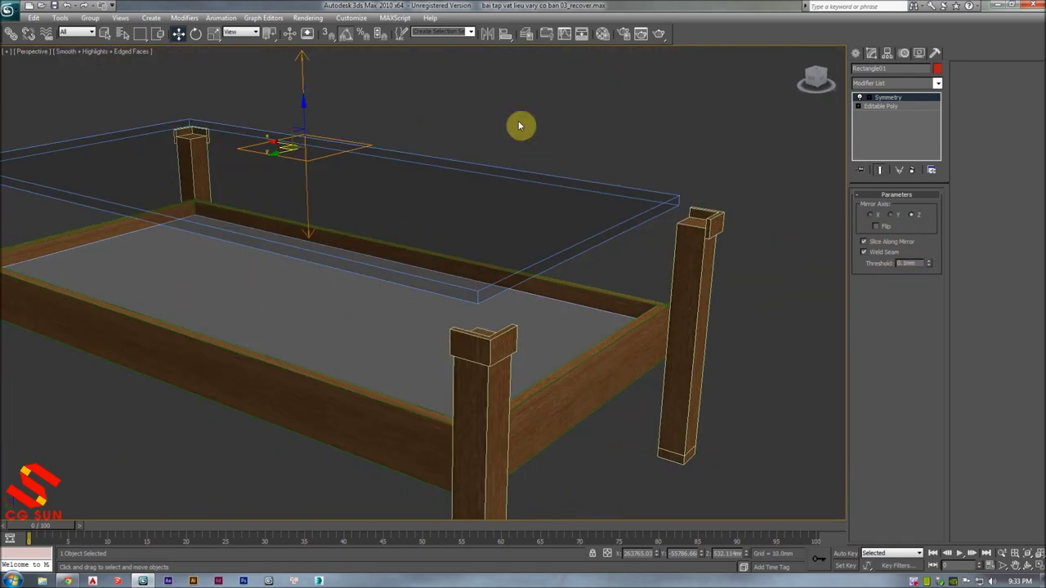
pyautogui.click(888, 108)
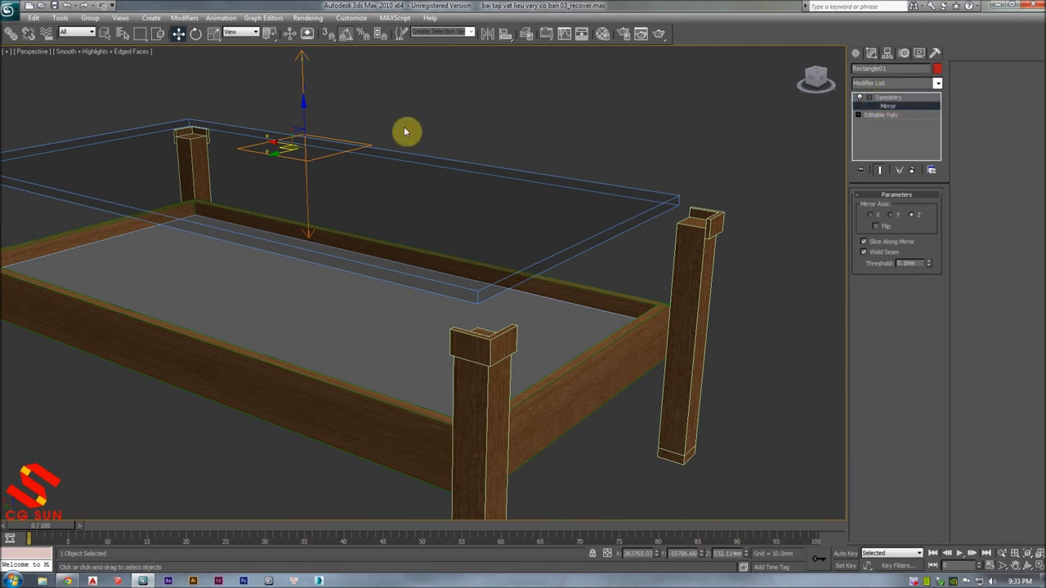
pyautogui.moveTo(304, 105)
pyautogui.mouseDown()
pyautogui.moveTo(332, 171)
pyautogui.moveTo(332, 139)
pyautogui.moveTo(335, 153)
pyautogui.mouseUp()
# - In Front view, toggle the Symmetry modifier off and on to compare, leaving it enabled
pyautogui.press('f')
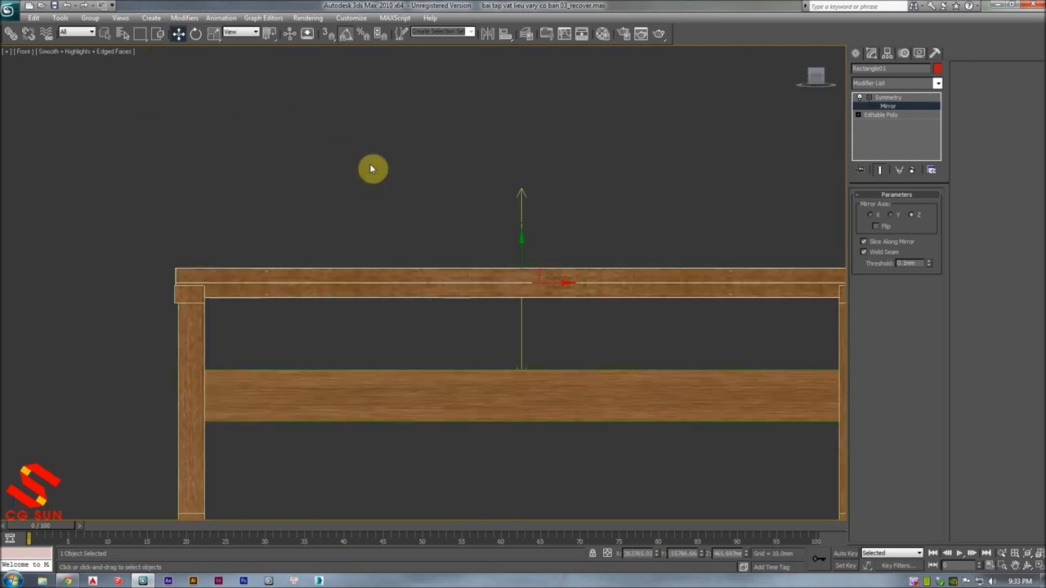
pyautogui.moveTo(369, 168); pyautogui.dragTo(689, 261, button='middle')
pyautogui.scroll(2, 689, 261)
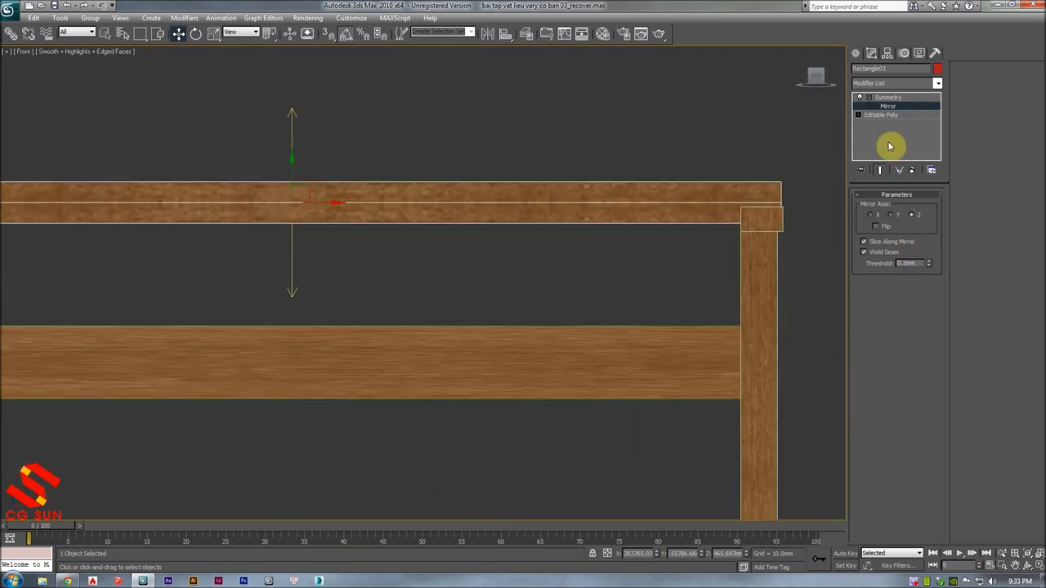
pyautogui.click(861, 98)
pyautogui.click(861, 98)
pyautogui.click(861, 98)
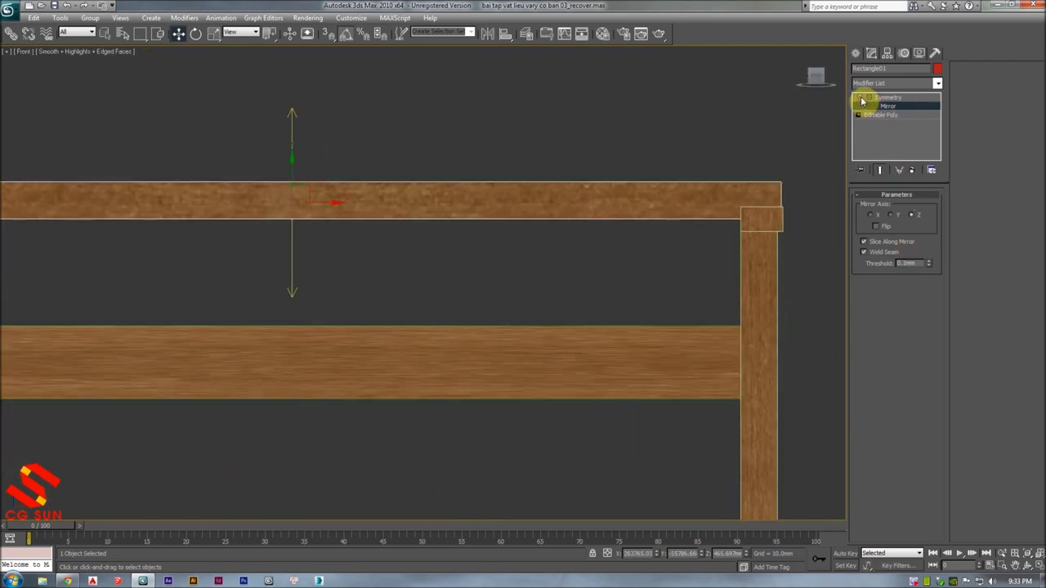
pyautogui.click(861, 98)
pyautogui.moveTo(684, 147)
pyautogui.mouseDown(button='middle')
pyautogui.moveTo(668, 168)
pyautogui.moveTo(623, 161)
pyautogui.mouseUp(button='middle')
# - Leave the Mirror sub-level and return to a shaded Perspective view of the table
pyautogui.press('p')
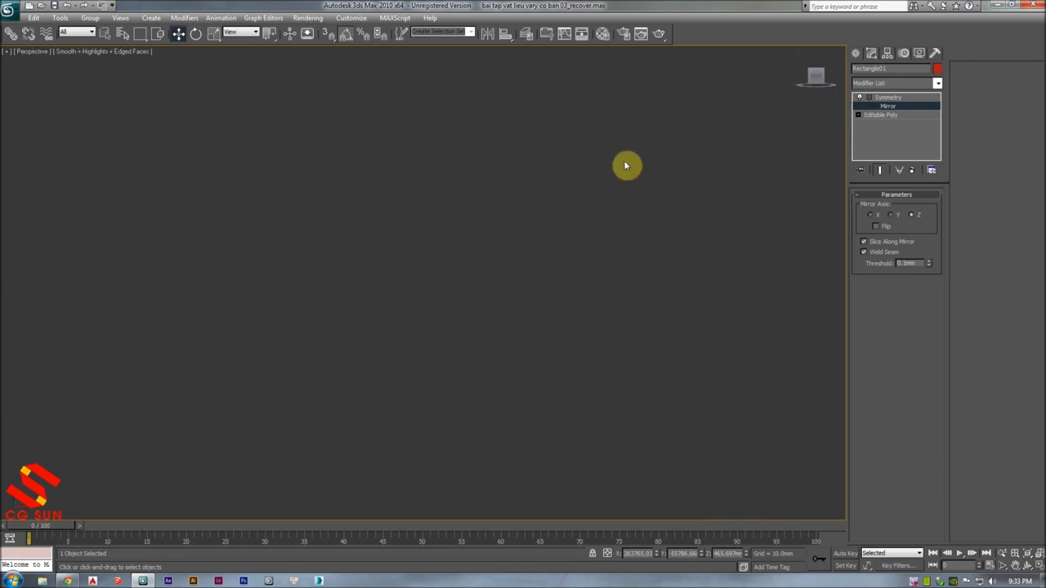
pyautogui.press('F3')
pyautogui.click(888, 98)
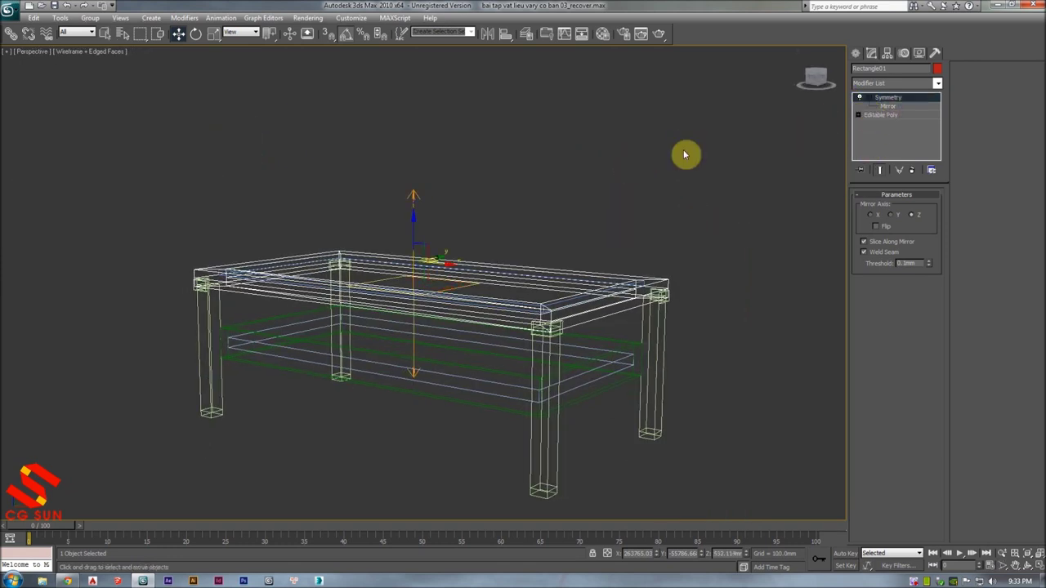
pyautogui.moveTo(684, 154)
pyautogui.keyDown('alt'); pyautogui.mouseDown(button='middle')
pyautogui.moveTo(581, 139)
pyautogui.moveTo(493, 238)
pyautogui.mouseUp(button='middle'); pyautogui.keyUp('alt')
pyautogui.press('F3')
pyautogui.click(579, 207)
pyautogui.moveTo(551, 253)
pyautogui.keyDown('alt'); pyautogui.mouseDown(button='middle')
pyautogui.moveTo(528, 275)
pyautogui.moveTo(576, 284)
pyautogui.moveTo(554, 256)
pyautogui.mouseUp(button='middle'); pyautogui.keyUp('alt')
# - Convert the tabletop frame to Editable Poly, collapsing the Symmetry modifier
pyautogui.click(555, 292)
pyautogui.click(554, 257)
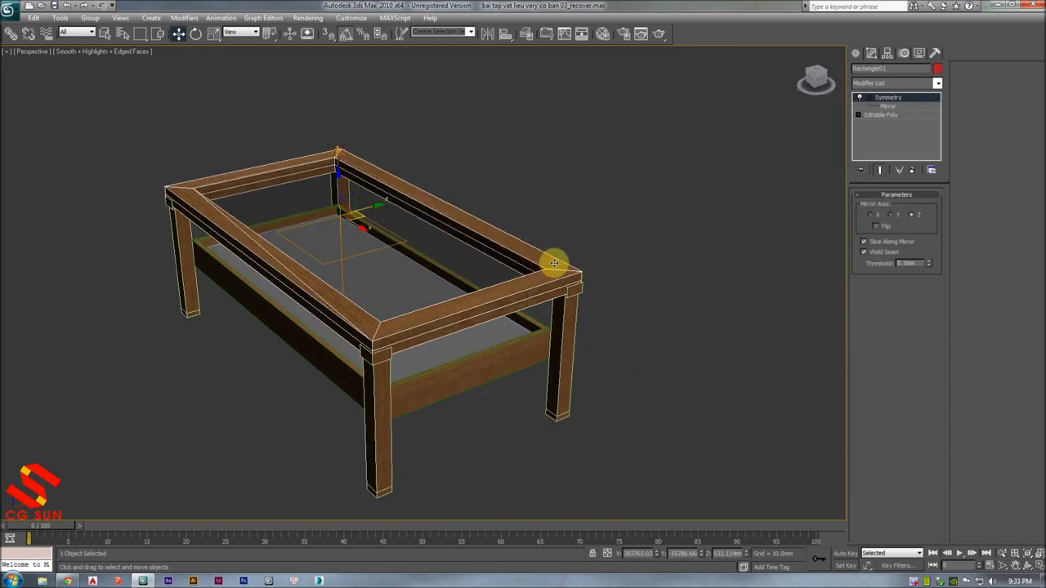
pyautogui.rightClick(552, 257)
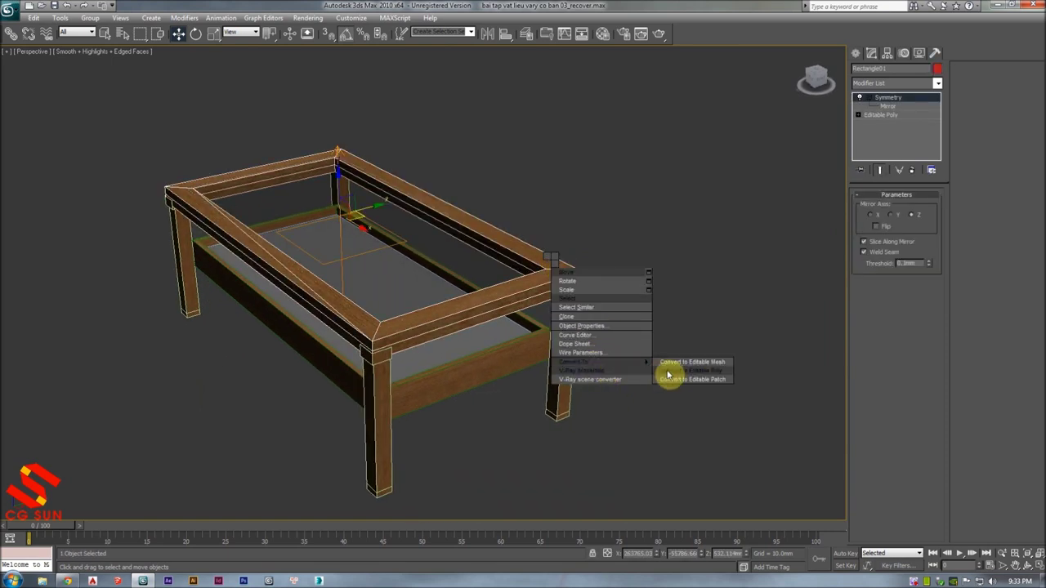
pyautogui.click(670, 371)
pyautogui.keyDown('alt'); pyautogui.moveTo(627, 283); pyautogui.dragTo(624, 273, button='middle'); pyautogui.keyUp('alt')
pyautogui.scroll(3, 624, 274)
pyautogui.scroll(3, 771, 222)
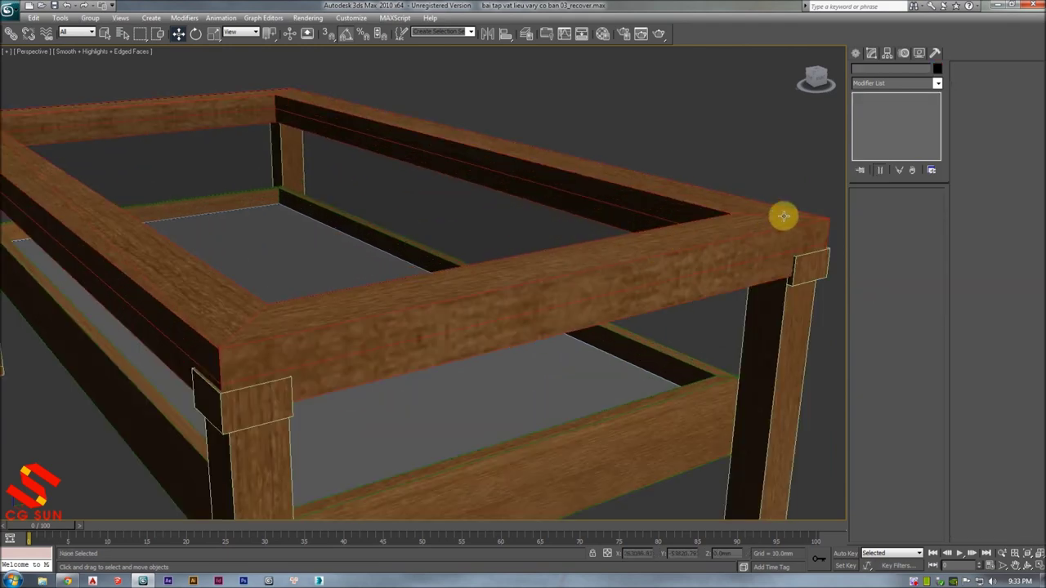
pyautogui.scroll(1, 755, 215)
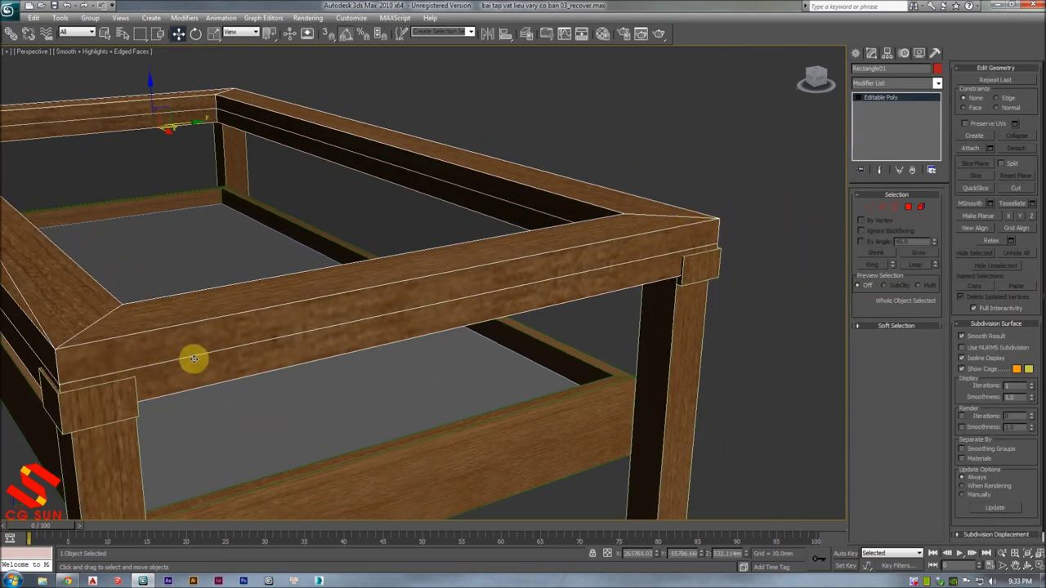
# - Reselect the frame, frame the table's right corner and start a V-Ray test render with Shift+Q
pyautogui.keyDown('alt'); pyautogui.moveTo(666, 310); pyautogui.dragTo(611, 299, button='middle'); pyautogui.keyUp('alt')
pyautogui.scroll(-5, 611, 299)
pyautogui.click(561, 264)
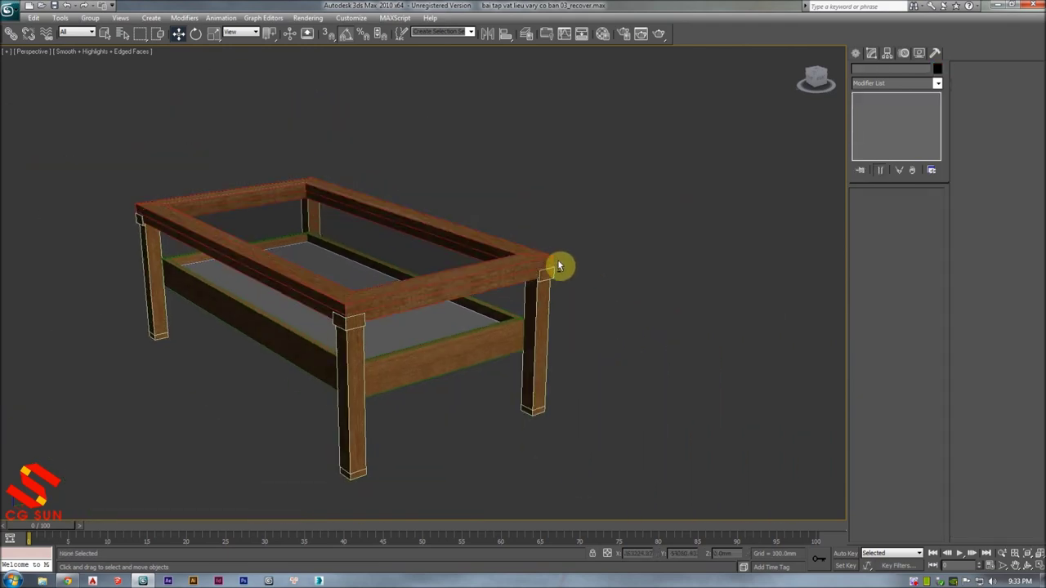
pyautogui.scroll(5, 551, 264)
pyautogui.click(681, 230)
pyautogui.keyDown('alt'); pyautogui.moveTo(681, 230); pyautogui.dragTo(556, 283, button='middle'); pyautogui.keyUp('alt')
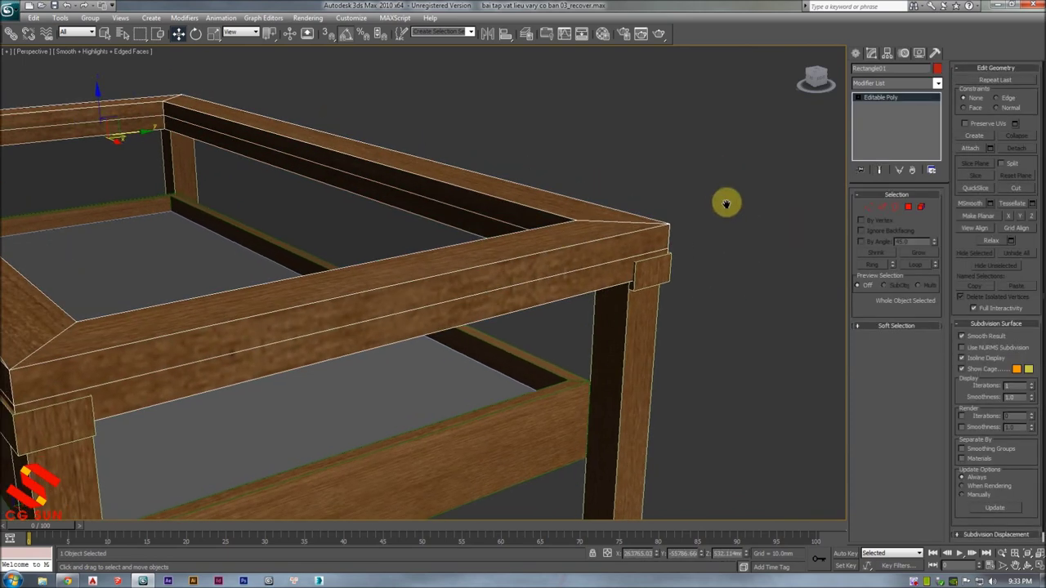
pyautogui.scroll(-3, 722, 204)
pyautogui.hotkey('shift', 'q')
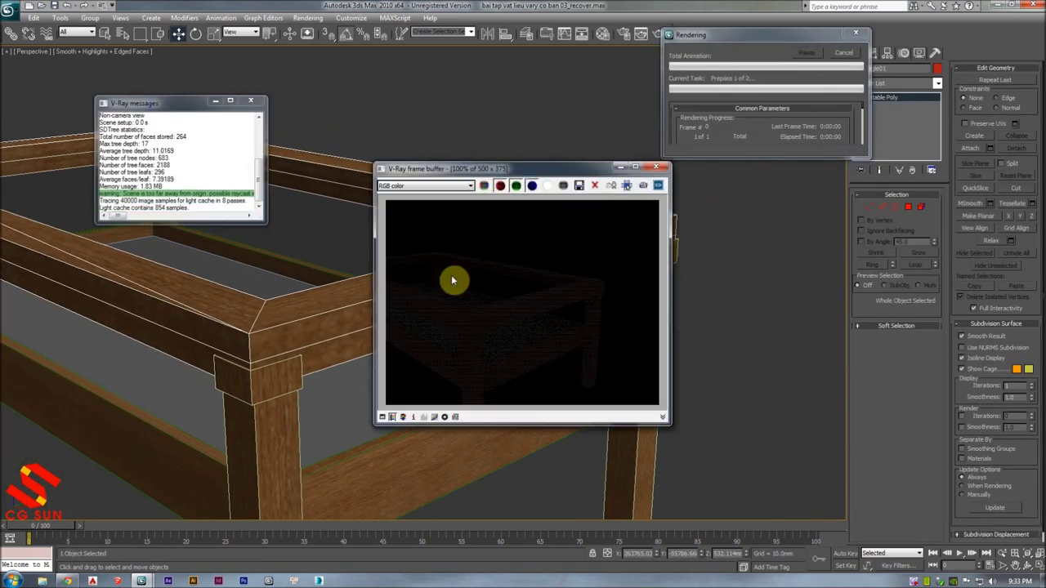
# - Close the render window and assign the glass material to the glass top panel Box05
pyautogui.click(655, 166)
pyautogui.keyDown('alt'); pyautogui.moveTo(735, 184); pyautogui.dragTo(661, 213, button='middle'); pyautogui.keyUp('alt')
pyautogui.click(420, 283)
pyautogui.moveTo(420, 282)
pyautogui.keyDown('alt'); pyautogui.mouseDown(button='middle')
pyautogui.moveTo(416, 329)
pyautogui.moveTo(443, 264)
pyautogui.moveTo(514, 245)
pyautogui.mouseUp(button='middle'); pyautogui.keyUp('alt')
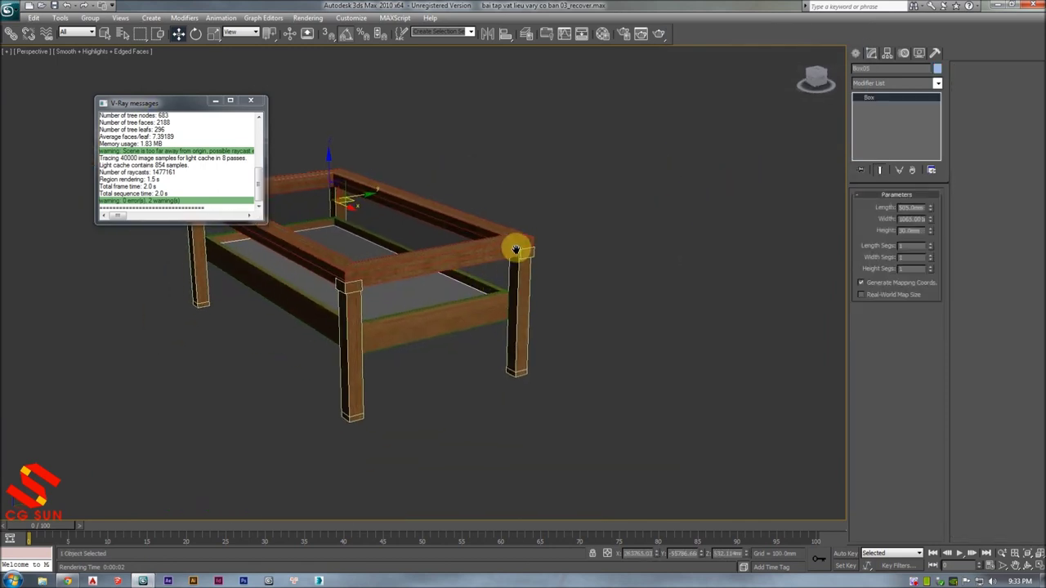
pyautogui.scroll(4, 527, 249)
pyautogui.scroll(-1, 580, 239)
pyautogui.press('m')
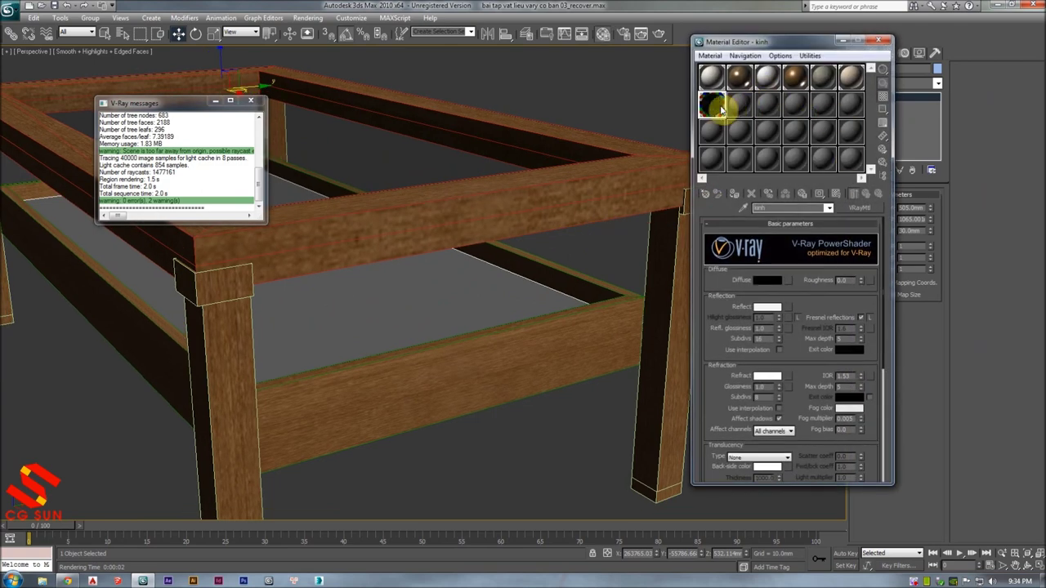
pyautogui.click(738, 196)
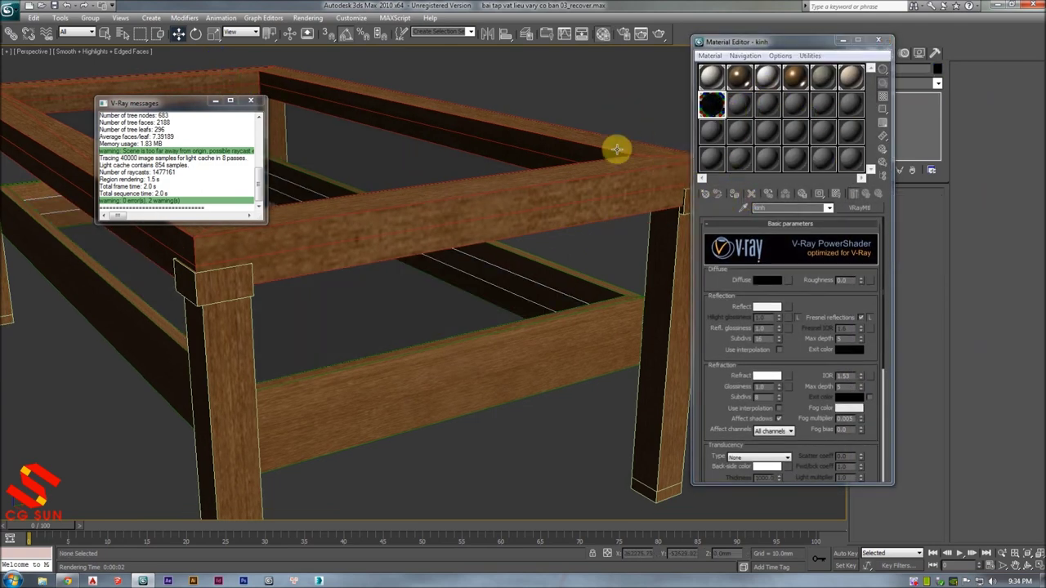
# - Select all five coffee-table parts and group them as Group131
pyautogui.keyDown('alt'); pyautogui.moveTo(616, 150); pyautogui.dragTo(518, 188, button='middle'); pyautogui.keyUp('alt')
pyautogui.click(523, 184)
pyautogui.scroll(-6, 672, 120)
pyautogui.moveTo(579, 158)
pyautogui.keyDown('alt'); pyautogui.mouseDown(button='middle')
pyautogui.moveTo(526, 221)
pyautogui.moveTo(497, 210)
pyautogui.moveTo(562, 188)
pyautogui.mouseUp(button='middle'); pyautogui.keyUp('alt')
pyautogui.click(525, 221)
pyautogui.moveTo(562, 188); pyautogui.dragTo(311, 399)
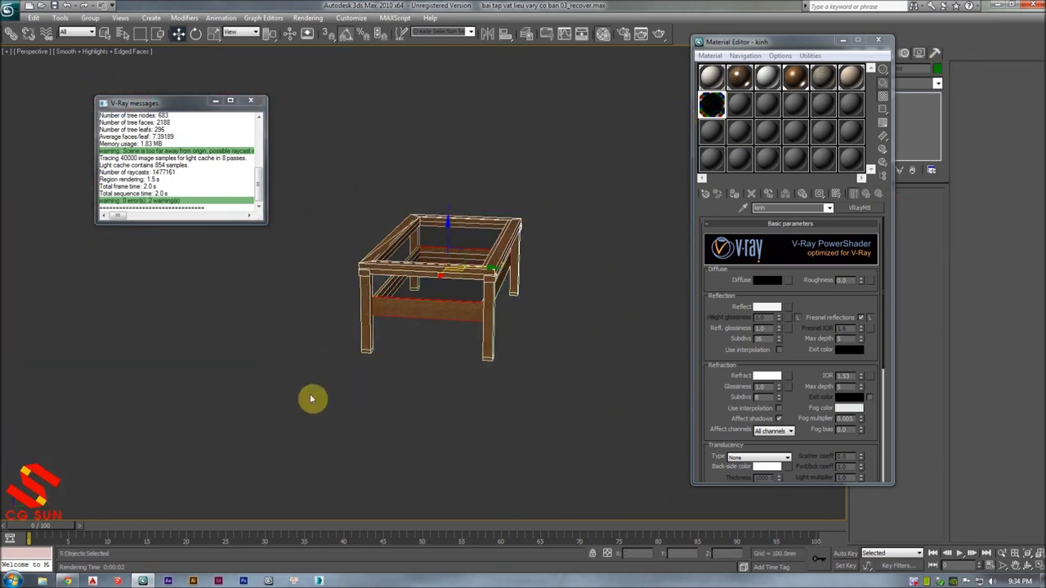
pyautogui.click(89, 17)
pyautogui.click(101, 30)
pyautogui.press('Return')
# - Close the Material Editor and orbit the viewport to a new angle on the table
pyautogui.scroll(5, 322, 147)
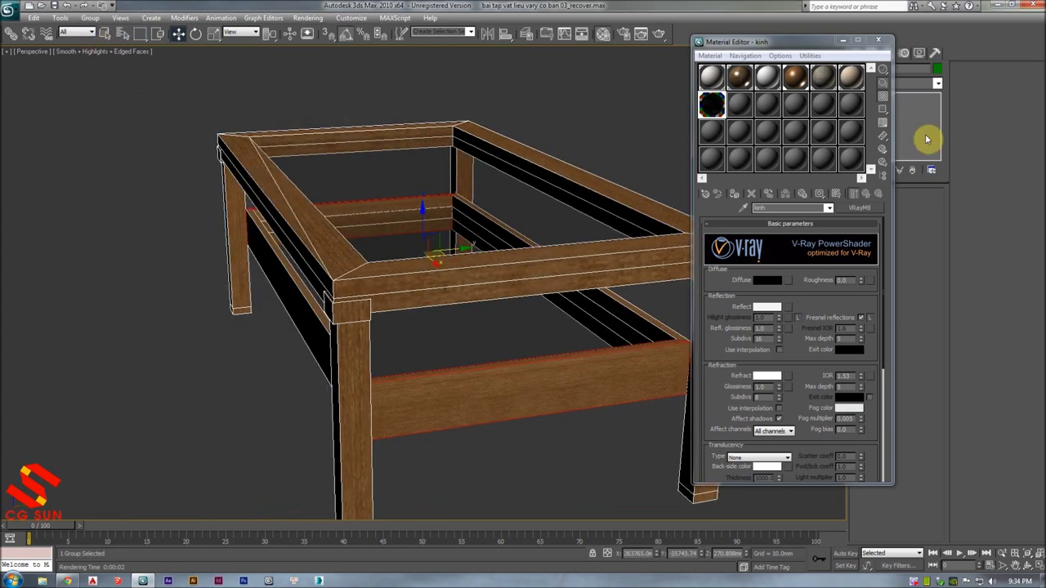
pyautogui.click(878, 41)
pyautogui.keyDown('alt'); pyautogui.moveTo(618, 243); pyautogui.dragTo(713, 232, button='middle'); pyautogui.keyUp('alt')
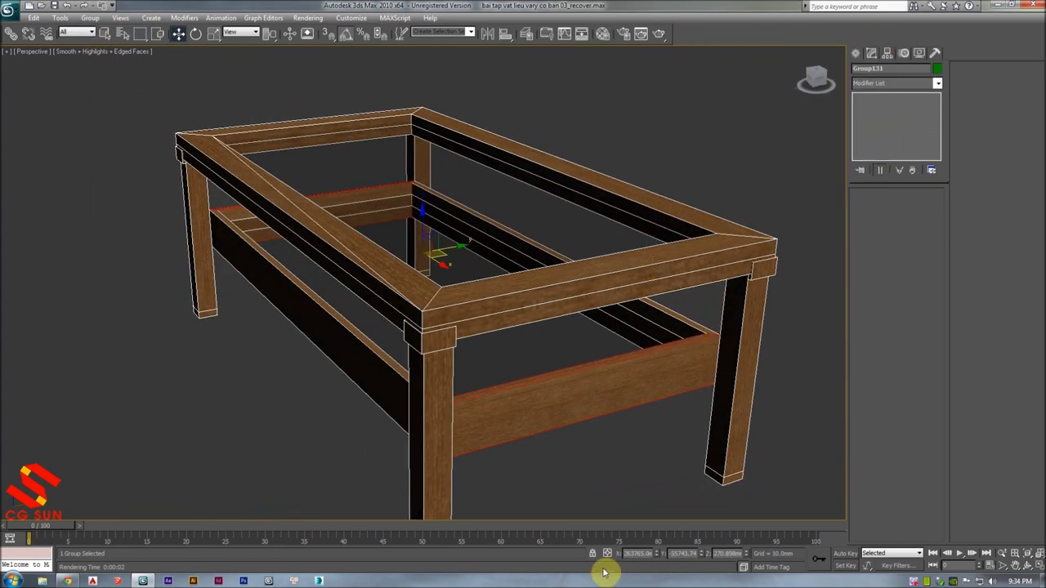
pyautogui.keyDown('alt'); pyautogui.moveTo(444, 364); pyautogui.dragTo(465, 327, button='middle'); pyautogui.keyUp('alt')
pyautogui.rightClick(465, 325)
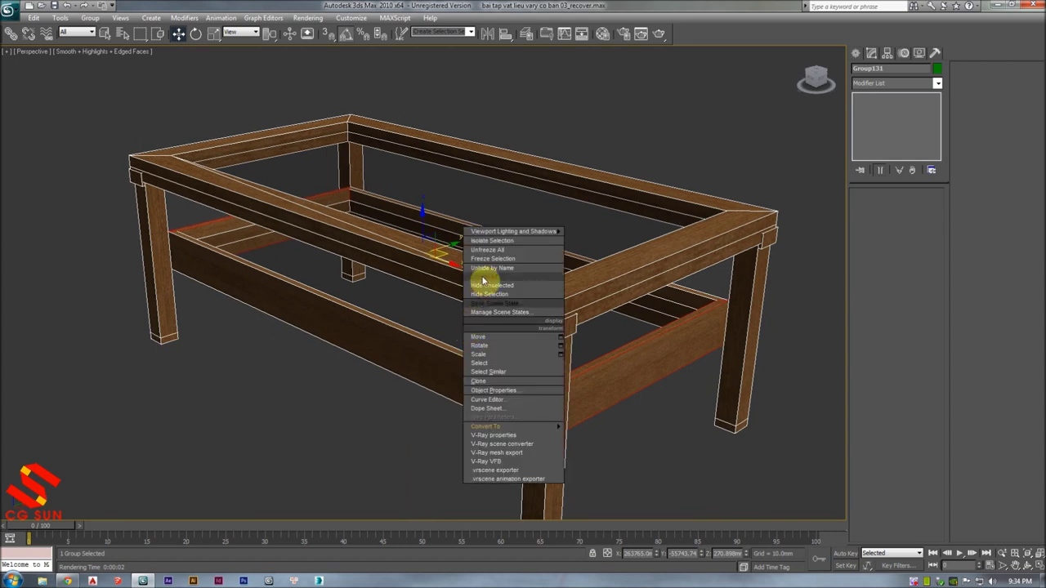
# - Unhide all the hidden living-room objects and orbit to a frontal view of the table
pyautogui.click(482, 277)
pyautogui.moveTo(474, 281)
pyautogui.keyDown('alt'); pyautogui.mouseDown(button='middle')
pyautogui.moveTo(446, 276)
pyautogui.moveTo(445, 298)
pyautogui.moveTo(443, 257)
pyautogui.moveTo(423, 289)
pyautogui.moveTo(455, 262)
pyautogui.moveTo(423, 298)
pyautogui.moveTo(399, 250)
pyautogui.moveTo(430, 226)
pyautogui.moveTo(411, 233)
pyautogui.moveTo(456, 357)
pyautogui.moveTo(477, 257)
pyautogui.moveTo(469, 289)
pyautogui.moveTo(476, 271)
pyautogui.moveTo(553, 300)
pyautogui.moveTo(614, 292)
pyautogui.moveTo(498, 271)
pyautogui.moveTo(416, 313)
pyautogui.mouseUp(button='middle'); pyautogui.keyUp('alt')
pyautogui.scroll(5, 469, 289)
pyautogui.scroll(-5, 476, 271)
# - Isolate the coffee table group briefly, then exit isolation to view the whole room
pyautogui.click(418, 319)
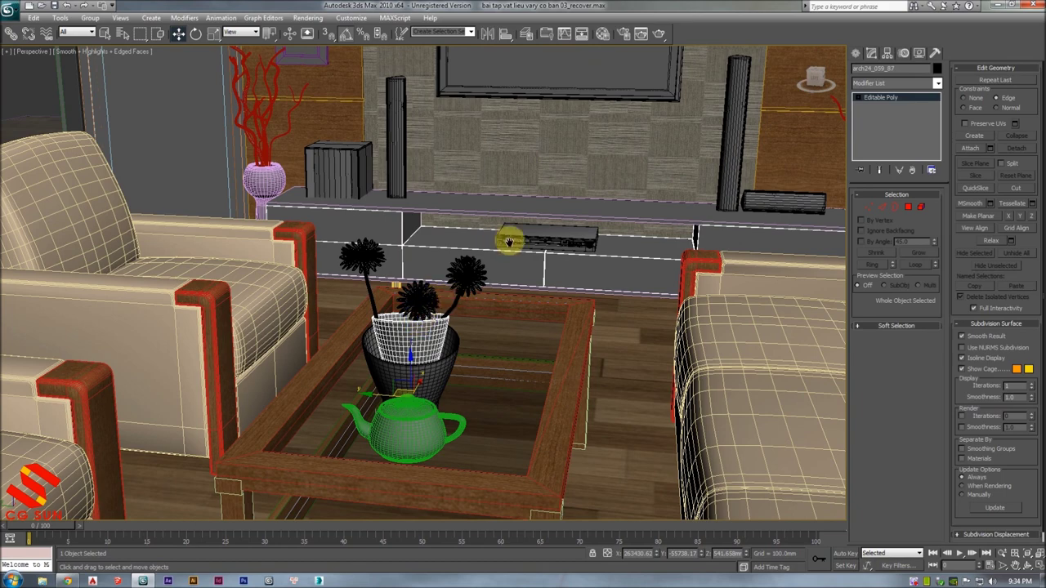
pyautogui.click(508, 241)
pyautogui.moveTo(550, 268)
pyautogui.keyDown('alt'); pyautogui.mouseDown(button='middle')
pyautogui.moveTo(563, 270)
pyautogui.moveTo(461, 234)
pyautogui.mouseUp(button='middle'); pyautogui.keyUp('alt')
pyautogui.click(562, 270)
pyautogui.hotkey('alt', 'q')
pyautogui.click(665, 480)
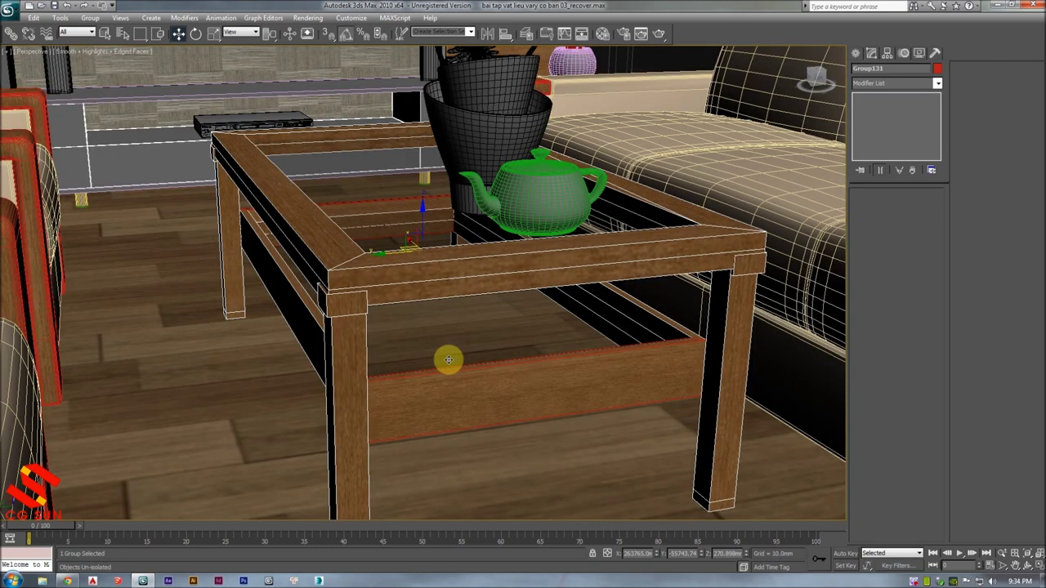
pyautogui.keyDown('alt'); pyautogui.moveTo(444, 358); pyautogui.dragTo(481, 257, button='middle'); pyautogui.keyUp('alt')
# - Select the vase, inner black pot, three flower heads and left stem, and test-isolate them
pyautogui.click(492, 176)
pyautogui.click(478, 124)
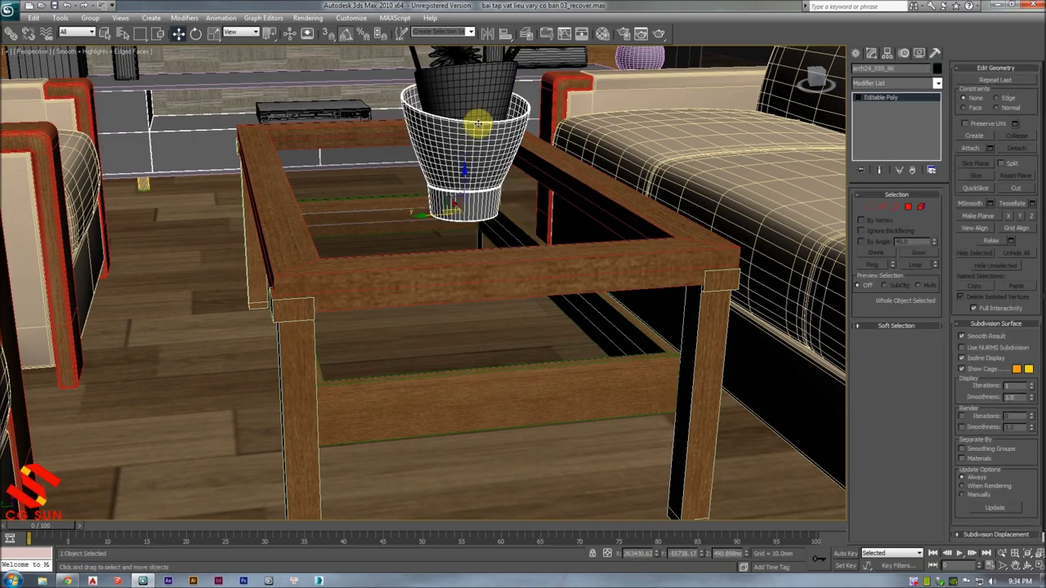
pyautogui.moveTo(478, 124); pyautogui.dragTo(474, 205, button='middle')
pyautogui.keyDown('ctrl'); pyautogui.click(474, 204); pyautogui.keyUp('ctrl')
pyautogui.keyDown('ctrl'); pyautogui.click(527, 131); pyautogui.keyUp('ctrl')
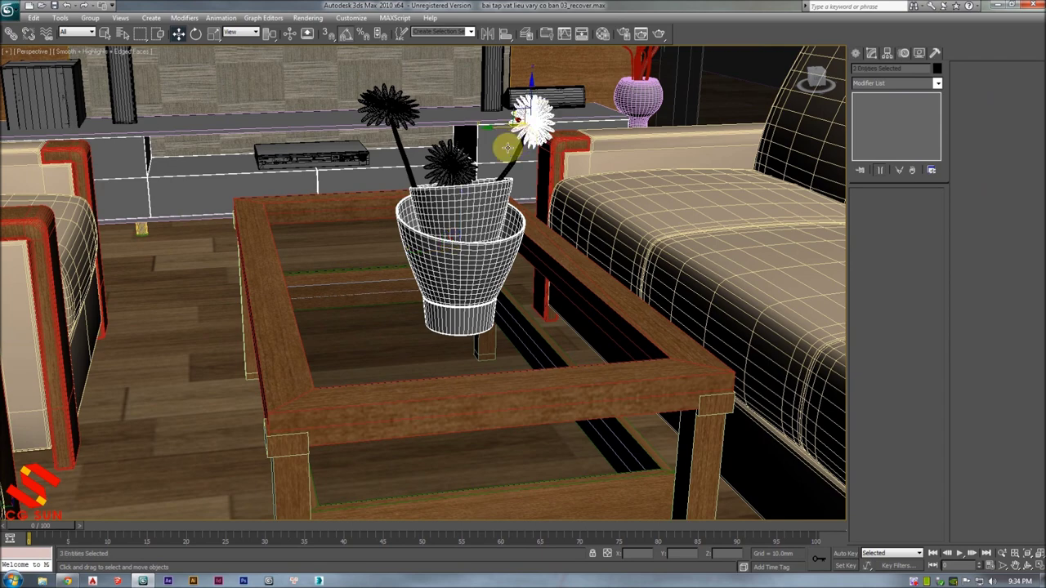
pyautogui.keyDown('ctrl'); pyautogui.click(458, 170); pyautogui.keyUp('ctrl')
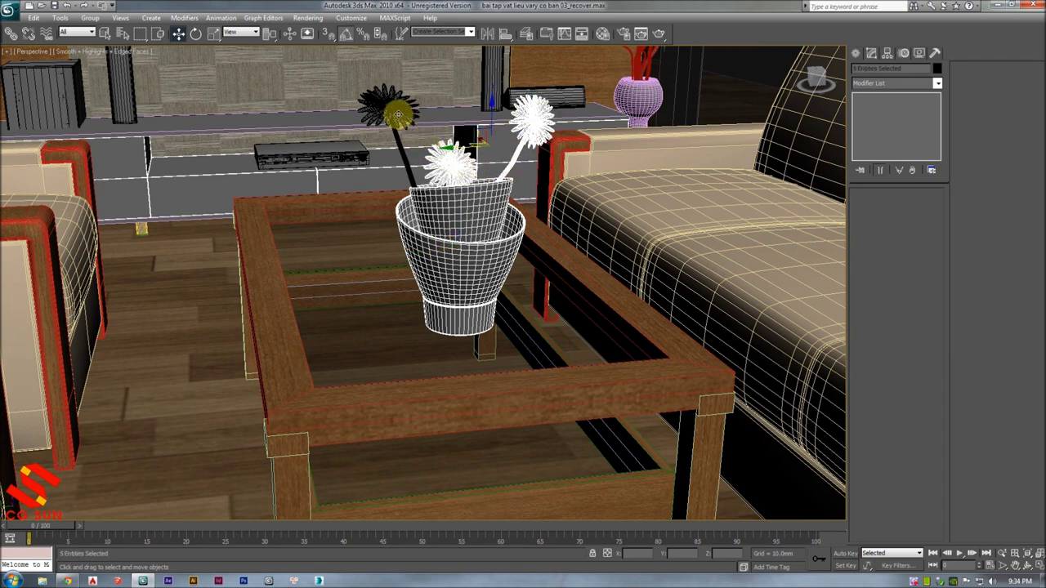
pyautogui.keyDown('ctrl'); pyautogui.click(398, 115); pyautogui.keyUp('ctrl')
pyautogui.keyDown('ctrl'); pyautogui.click(398, 140); pyautogui.keyUp('ctrl')
pyautogui.hotkey('alt', 'q')
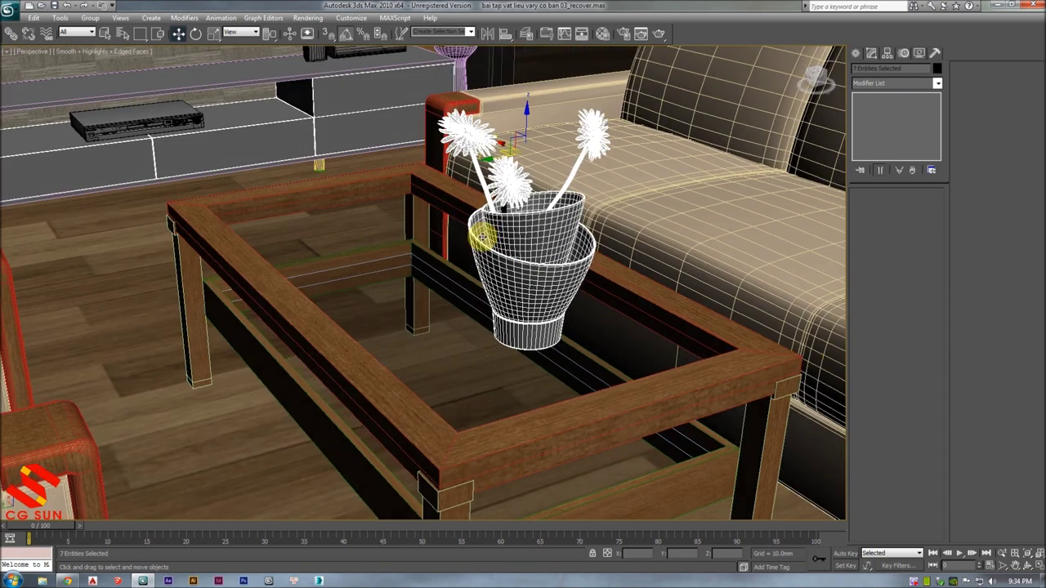
pyautogui.click(664, 483)
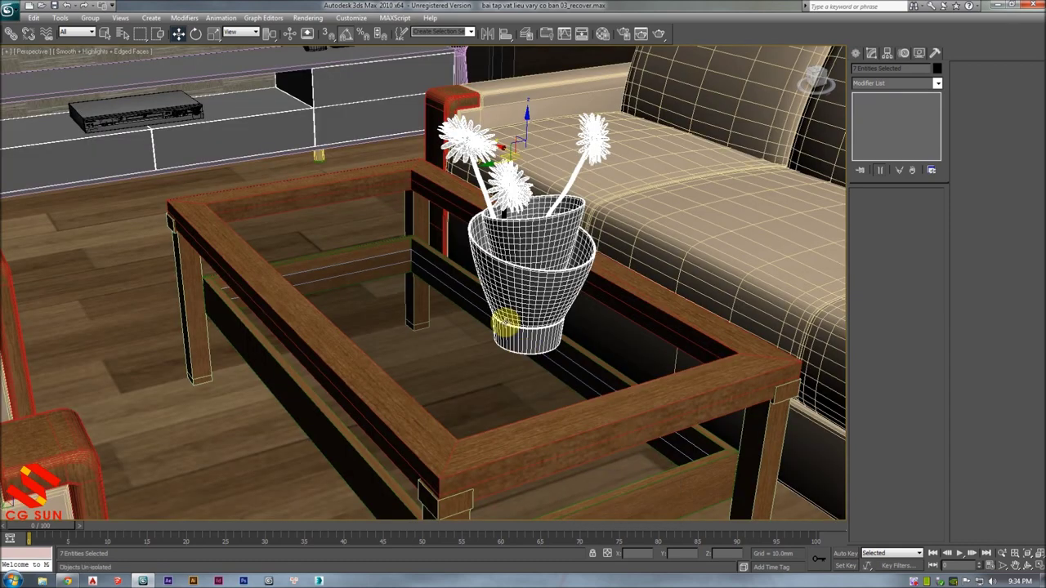
# - Add the last flower part, switch to wireframe, and isolate the vase with its flowers
pyautogui.keyDown('ctrl'); pyautogui.click(502, 214); pyautogui.keyUp('ctrl')
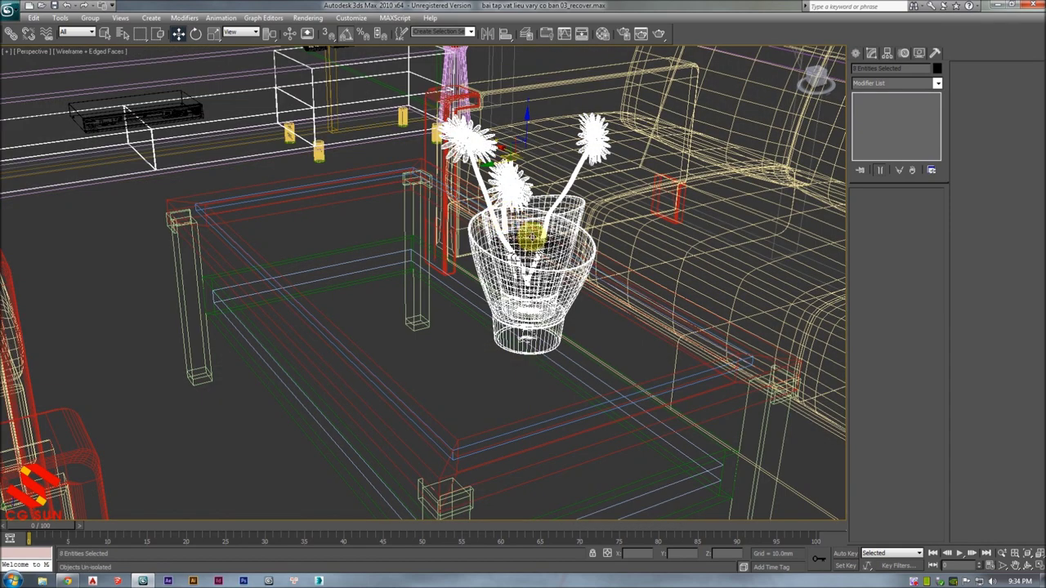
pyautogui.press('F3')
pyautogui.scroll(3, 525, 253)
pyautogui.keyDown('alt'); pyautogui.moveTo(525, 299); pyautogui.dragTo(447, 282, button='middle'); pyautogui.keyUp('alt')
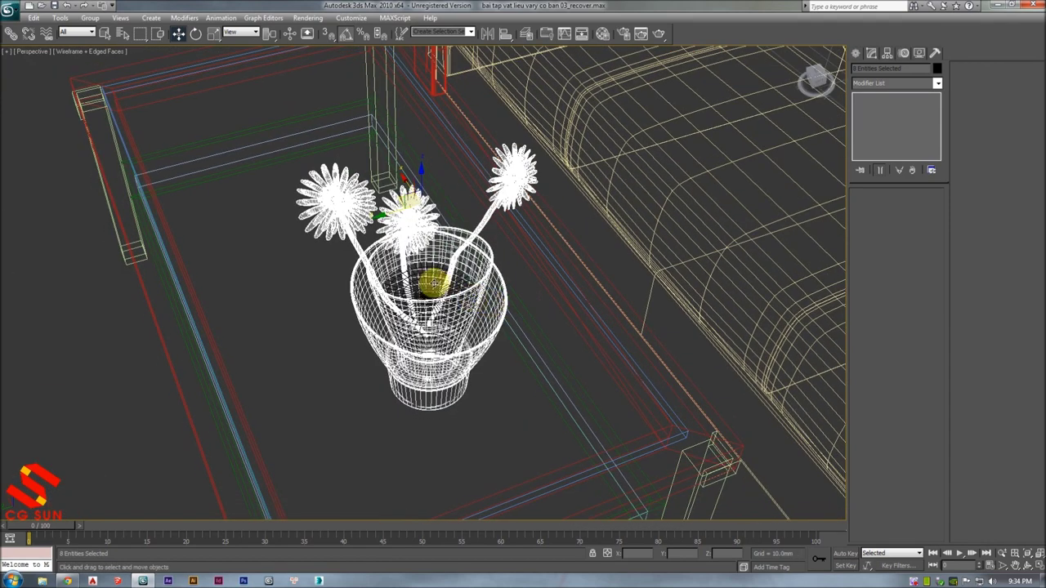
pyautogui.hotkey('alt', 'q')
pyautogui.click(635, 294)
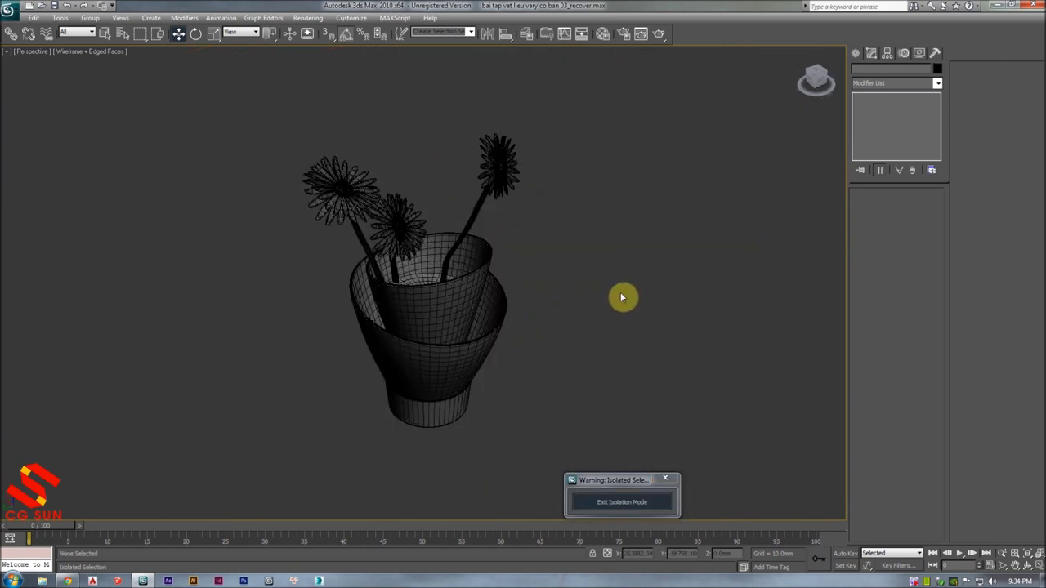
# - Return to shaded display, then isolate the table and vase together with edged faces shown
pyautogui.press('F3')
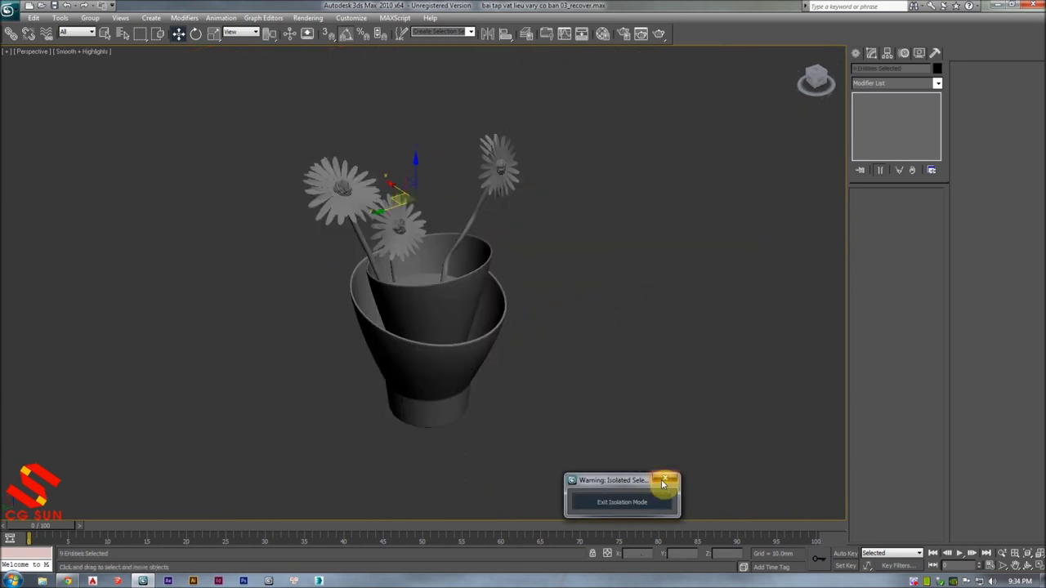
pyautogui.click(654, 501)
pyautogui.hotkey('alt', 'q')
pyautogui.moveTo(541, 397)
pyautogui.keyDown('alt'); pyautogui.mouseDown(button='middle')
pyautogui.moveTo(541, 289)
pyautogui.moveTo(481, 261)
pyautogui.mouseUp(button='middle'); pyautogui.keyUp('alt')
pyautogui.scroll(5, 509, 262)
pyautogui.scroll(-4, 490, 263)
pyautogui.click(511, 290)
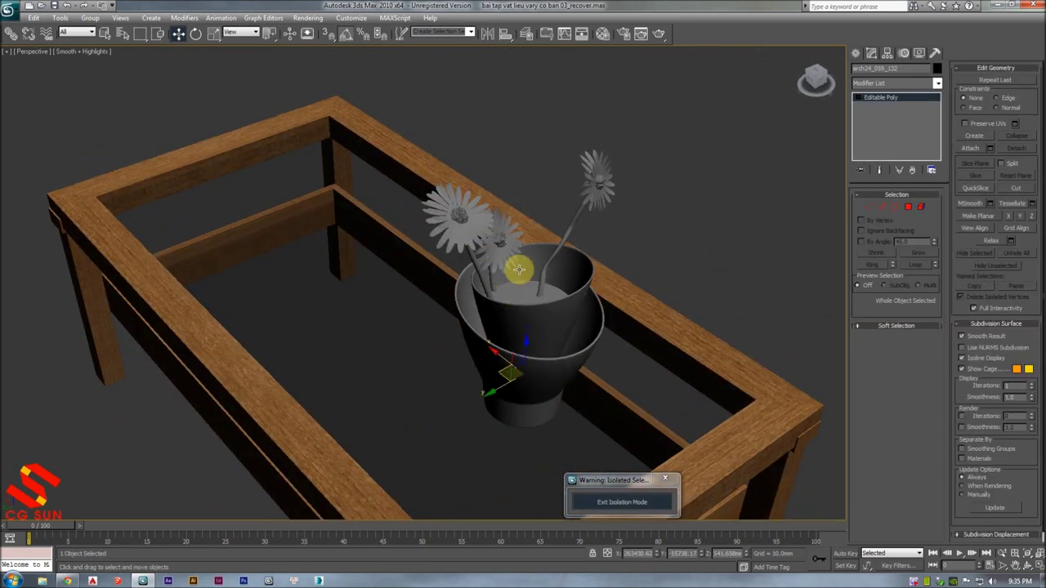
pyautogui.press('F4')
pyautogui.keyDown('alt'); pyautogui.moveTo(497, 261); pyautogui.dragTo(511, 287, button='middle'); pyautogui.keyUp('alt')
# - In the Material Editor, drag the kinh glass material into the next empty sample slot
pyautogui.press('m')
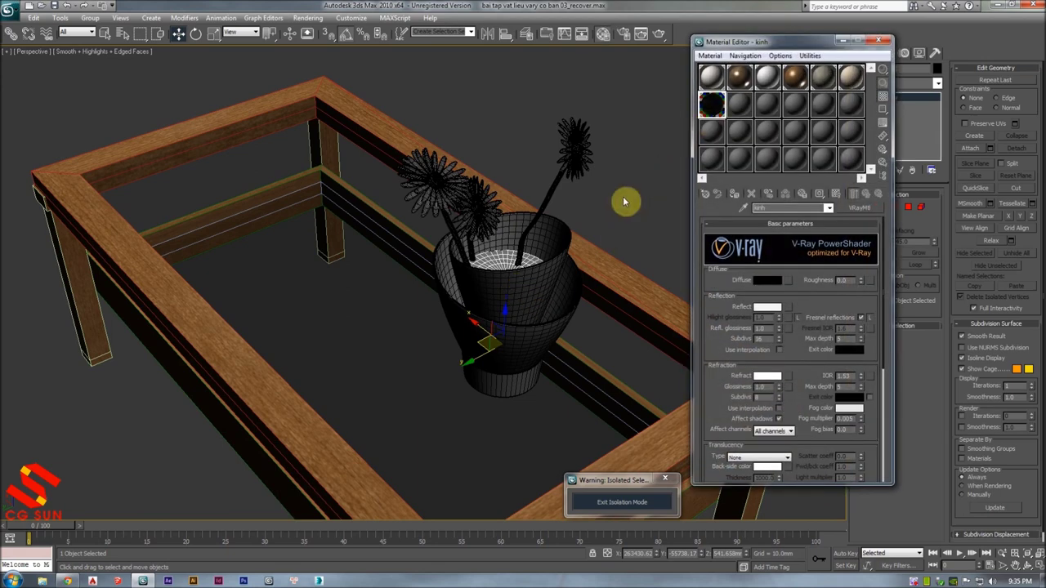
pyautogui.keyDown('ctrl'); pyautogui.click(560, 240); pyautogui.keyUp('ctrl')
pyautogui.moveTo(569, 280)
pyautogui.keyDown('alt'); pyautogui.mouseDown(button='middle')
pyautogui.moveTo(584, 234)
pyautogui.moveTo(626, 180)
pyautogui.mouseUp(button='middle'); pyautogui.keyUp('alt')
pyautogui.moveTo(733, 109); pyautogui.dragTo(496, 258)
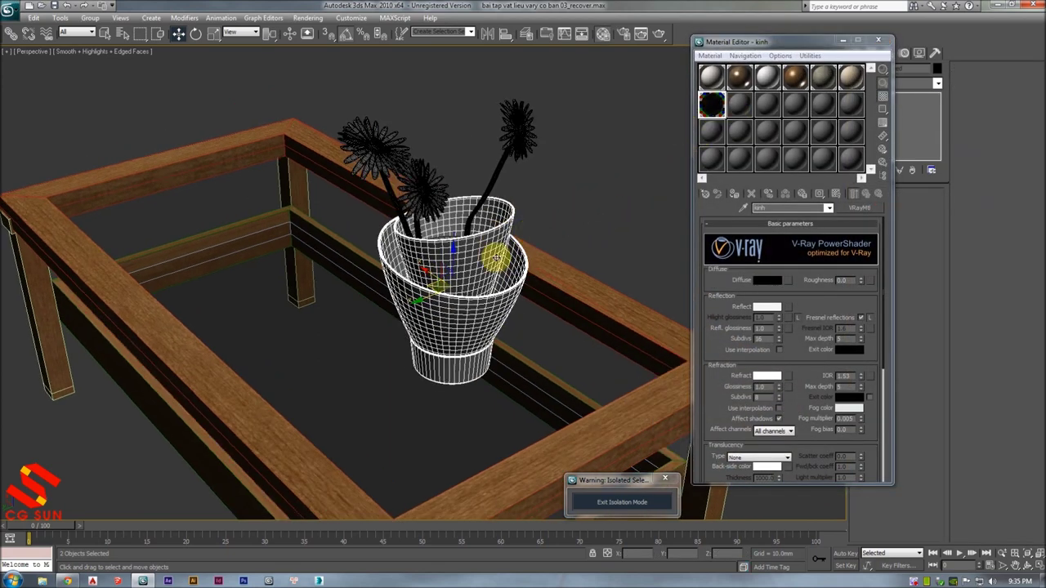
pyautogui.moveTo(712, 106); pyautogui.dragTo(520, 278)
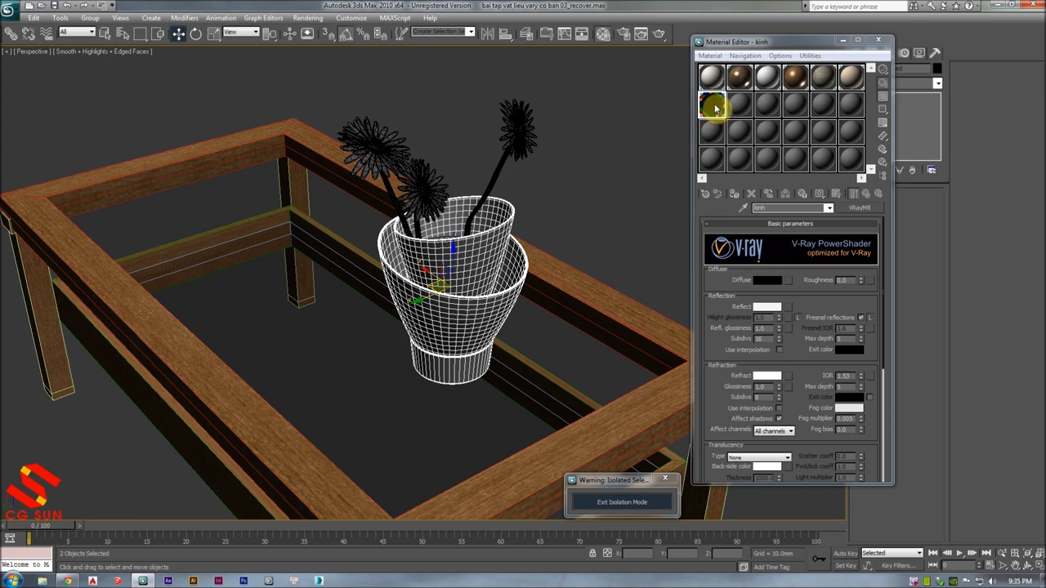
pyautogui.moveTo(715, 106); pyautogui.dragTo(730, 128)
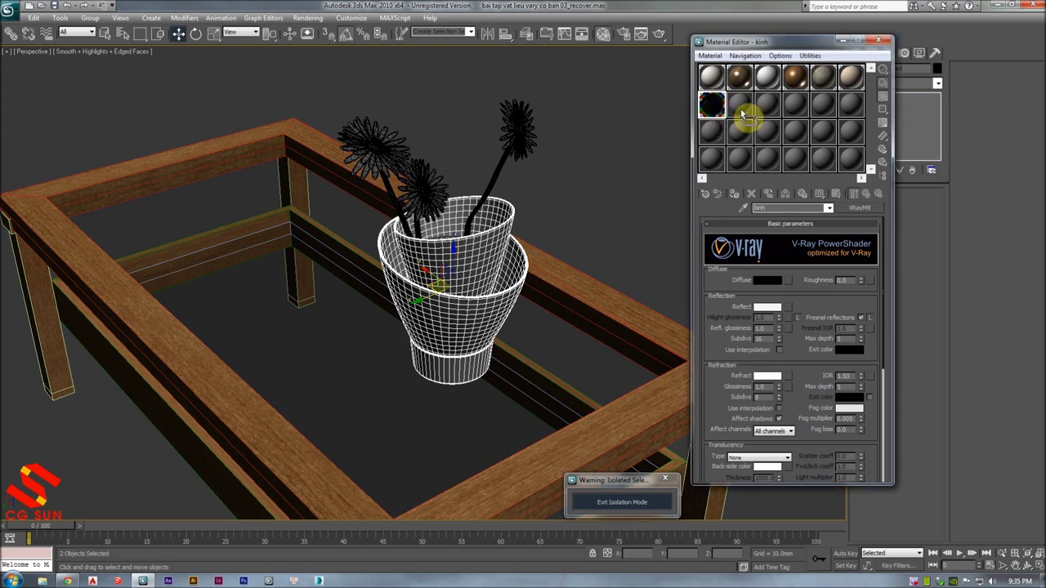
pyautogui.moveTo(725, 106); pyautogui.dragTo(735, 107)
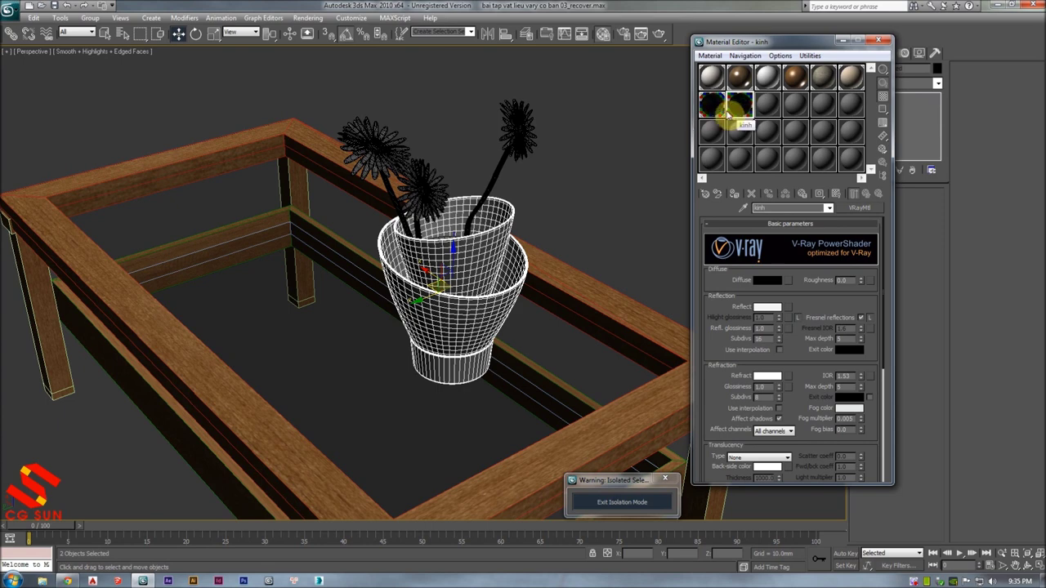
pyautogui.doubleClick(776, 208)
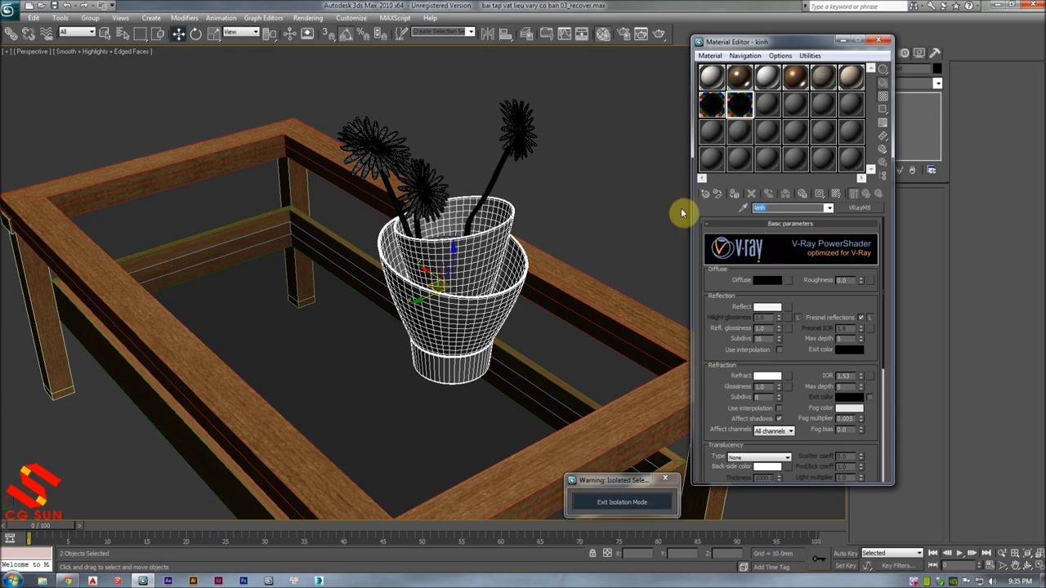
# - Assign the copied glass material, thuy tinh, from the second slot to the selected vase
pyautogui.click(738, 109)
pyautogui.moveTo(711, 104); pyautogui.dragTo(738, 105)
pyautogui.scroll(3, 613, 182)
pyautogui.scroll(2, 603, 197)
pyautogui.click(733, 193)
pyautogui.moveTo(609, 193)
pyautogui.keyDown('alt'); pyautogui.mouseDown(button='middle')
pyautogui.moveTo(601, 172)
pyautogui.moveTo(580, 215)
pyautogui.moveTo(485, 175)
pyautogui.moveTo(539, 187)
pyautogui.mouseUp(button='middle'); pyautogui.keyUp('alt')
# - Test-render the vase in V-Ray, close the frame buffer, and open the glass Fog color swatch
pyautogui.hotkey('shift', 'q')
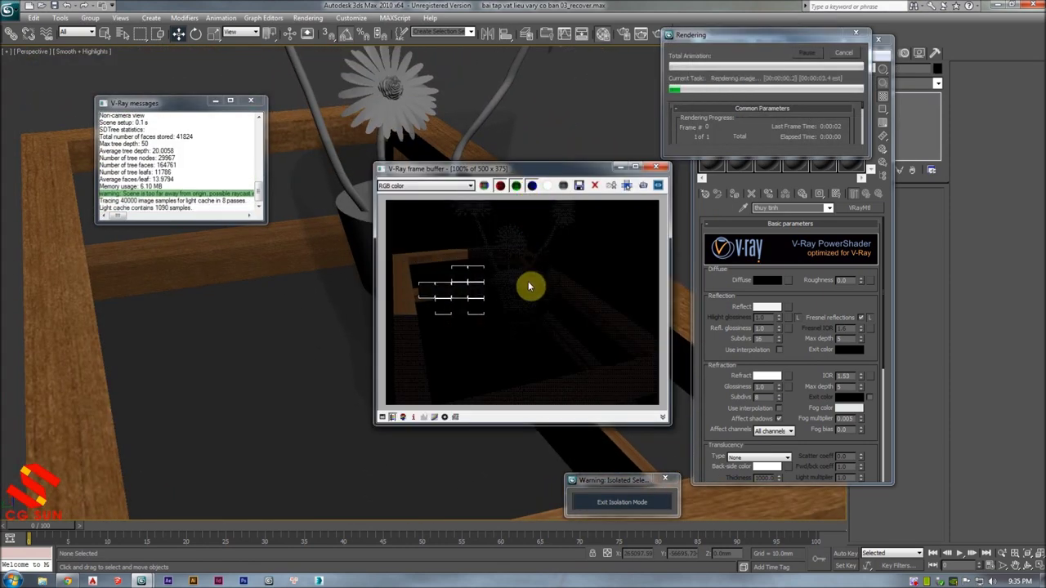
pyautogui.scroll(1, 515, 299)
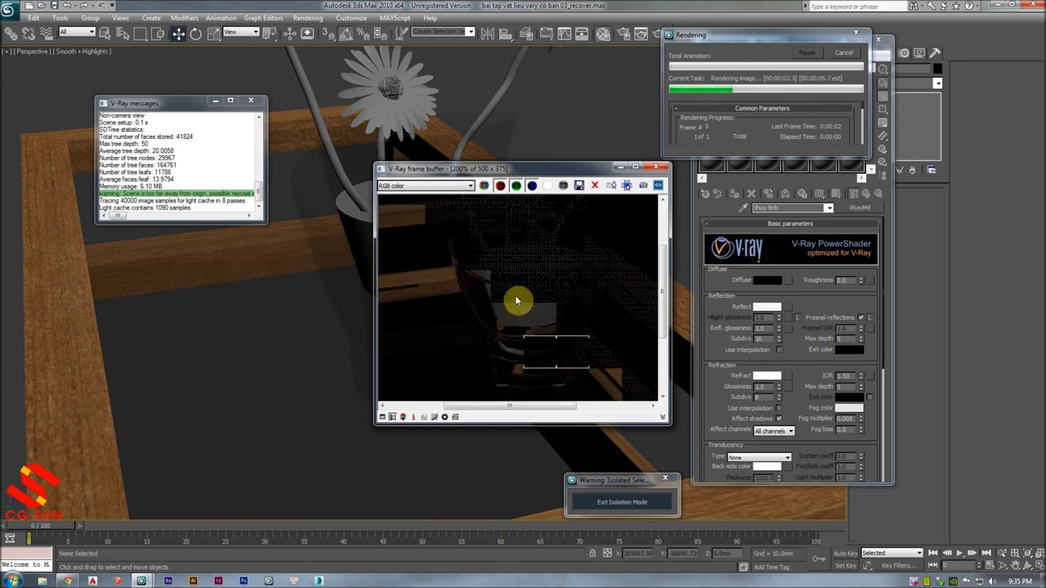
pyautogui.moveTo(531, 309)
pyautogui.mouseDown(button='middle')
pyautogui.moveTo(581, 236)
pyautogui.moveTo(518, 303)
pyautogui.moveTo(529, 288)
pyautogui.mouseUp(button='middle')
pyautogui.scroll(-1, 541, 267)
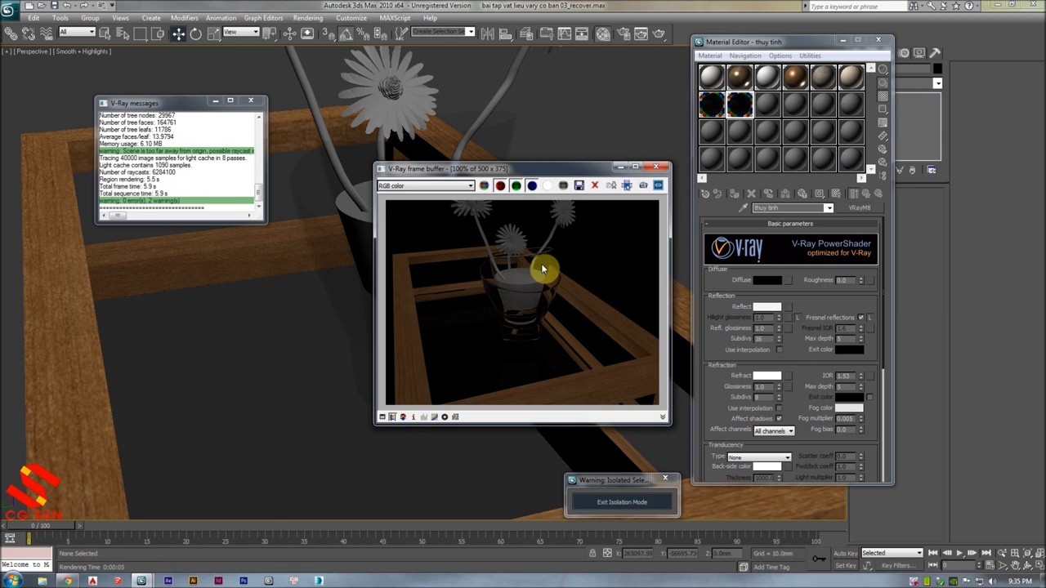
pyautogui.click(656, 166)
pyautogui.moveTo(801, 318)
pyautogui.mouseDown()
pyautogui.moveTo(806, 302)
pyautogui.moveTo(841, 358)
pyautogui.mouseUp()
pyautogui.click(848, 409)
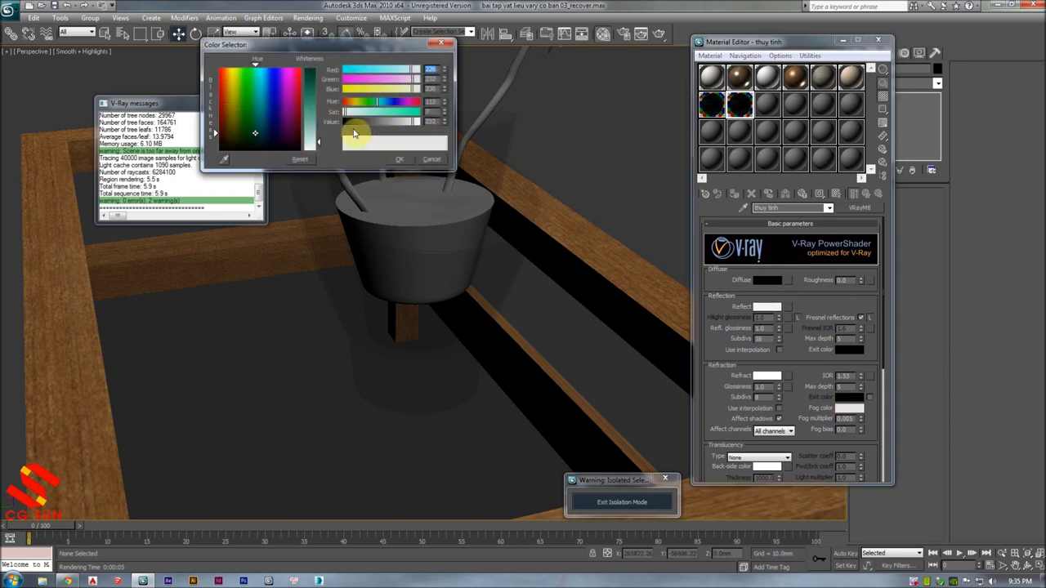
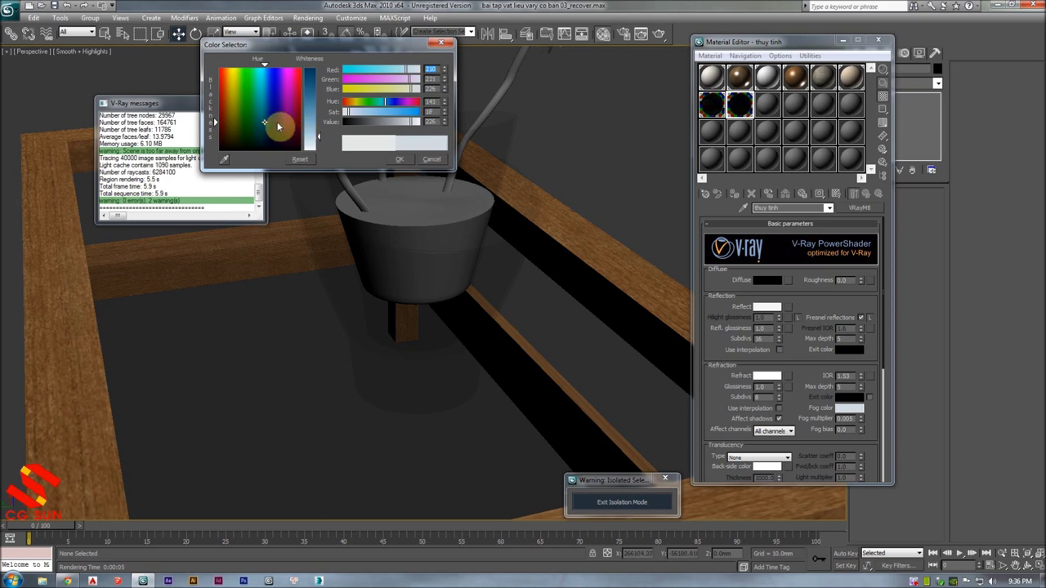
# - Give the 'thuy tinh' glass material a pale bluish fog colour
pyautogui.moveTo(310, 129); pyautogui.dragTo(317, 125)
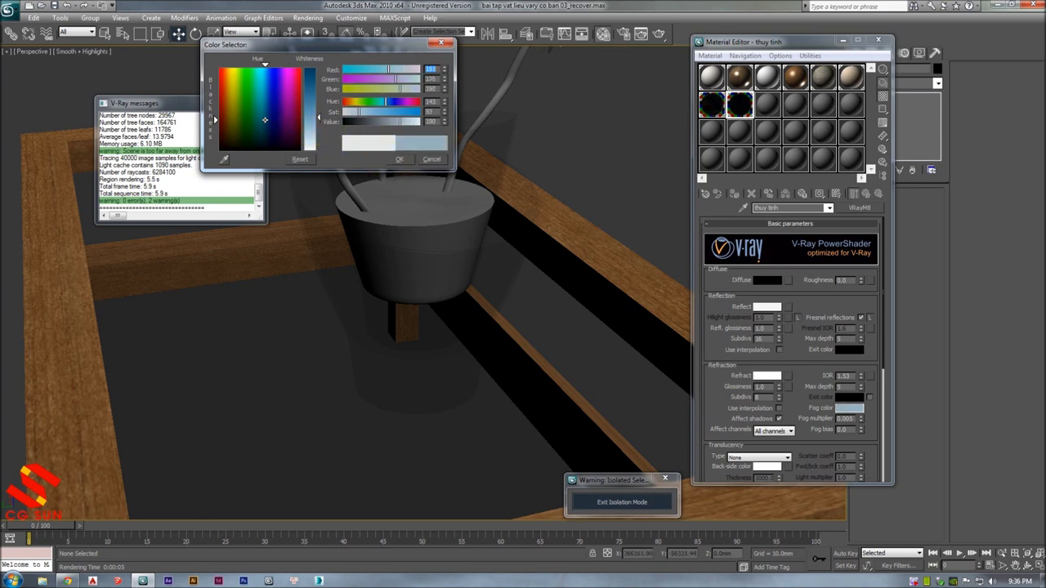
pyautogui.moveTo(317, 114); pyautogui.dragTo(293, 124)
pyautogui.click(402, 161)
# - Select the flower pot and copy the glass material into an empty slot
pyautogui.moveTo(595, 187)
pyautogui.keyDown('alt'); pyautogui.mouseDown(button='middle')
pyautogui.moveTo(516, 155)
pyautogui.moveTo(474, 171)
pyautogui.moveTo(449, 212)
pyautogui.mouseUp(button='middle'); pyautogui.keyUp('alt')
pyautogui.click(403, 226)
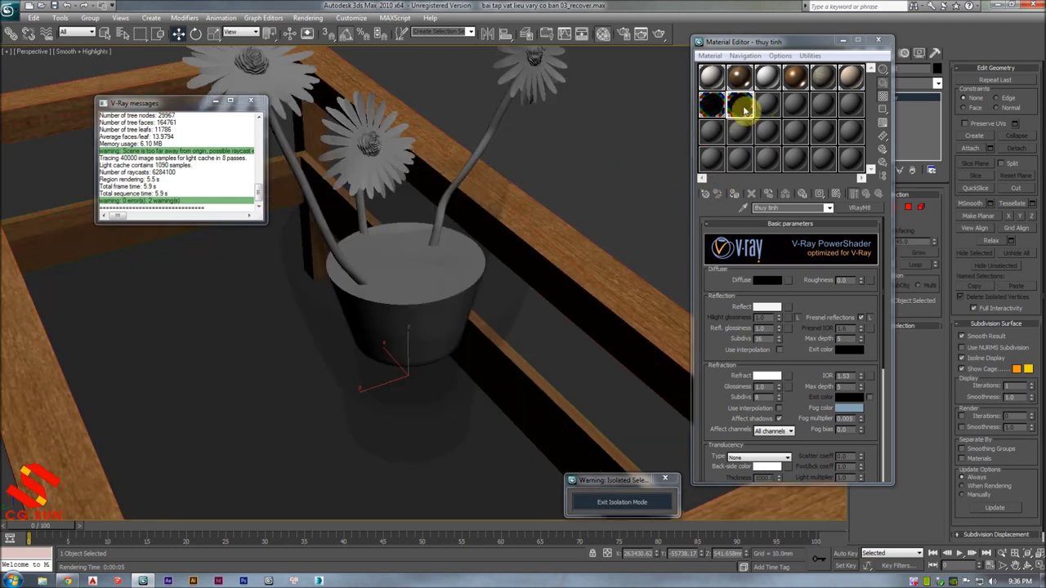
pyautogui.moveTo(739, 105); pyautogui.dragTo(768, 104)
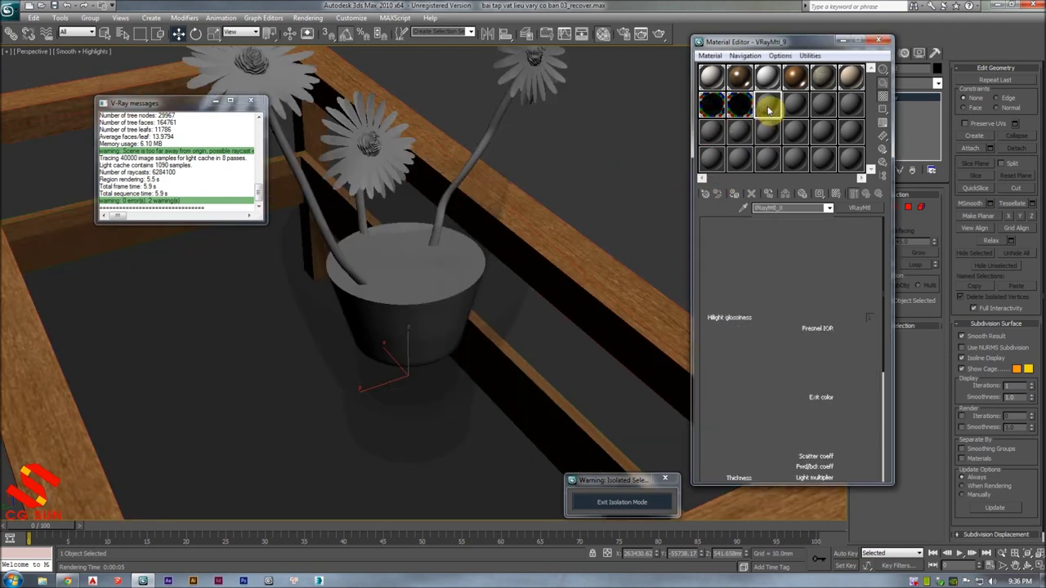
# - Apply the copied 'nuoc' water material to the vase contents and lighten its fog colour
pyautogui.click(734, 196)
pyautogui.moveTo(581, 222)
pyautogui.keyDown('alt'); pyautogui.mouseDown(button='middle')
pyautogui.moveTo(582, 235)
pyautogui.moveTo(567, 203)
pyautogui.mouseUp(button='middle'); pyautogui.keyUp('alt')
pyautogui.press('F3')
pyautogui.scroll(-1, 851, 335)
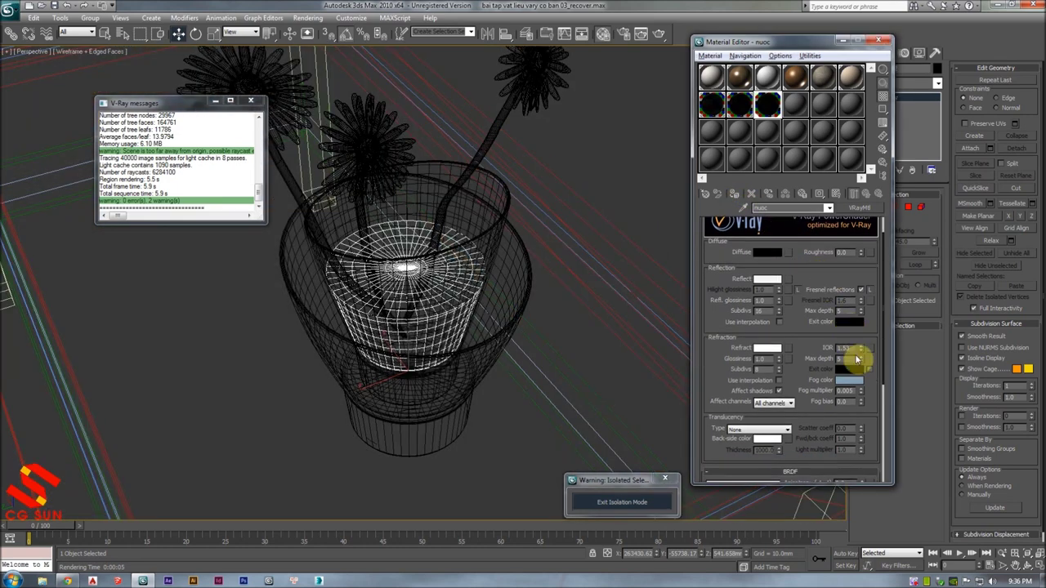
pyautogui.click(848, 380)
pyautogui.moveTo(327, 117); pyautogui.dragTo(319, 124)
pyautogui.click(273, 122)
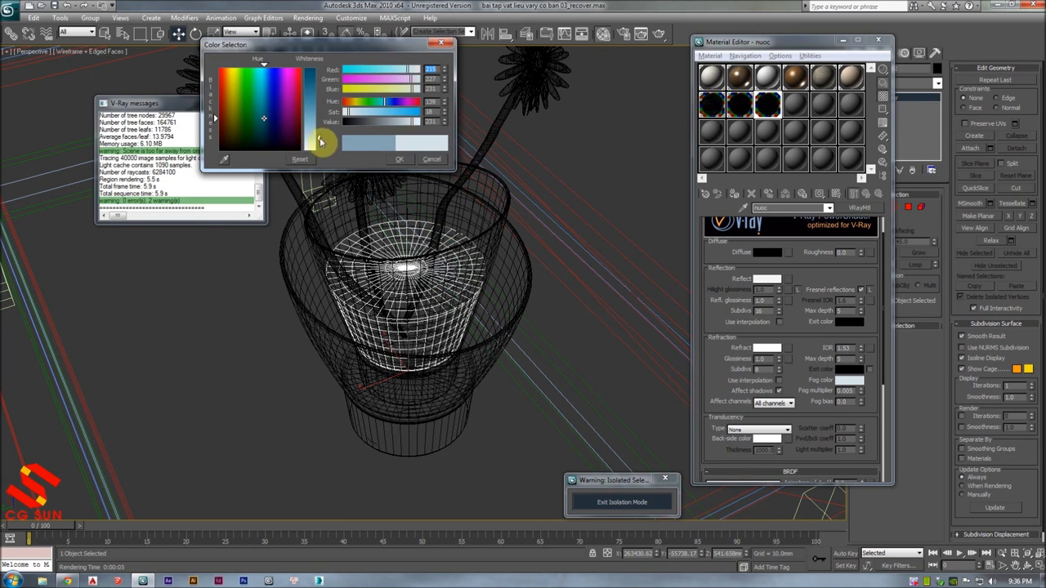
pyautogui.click(397, 158)
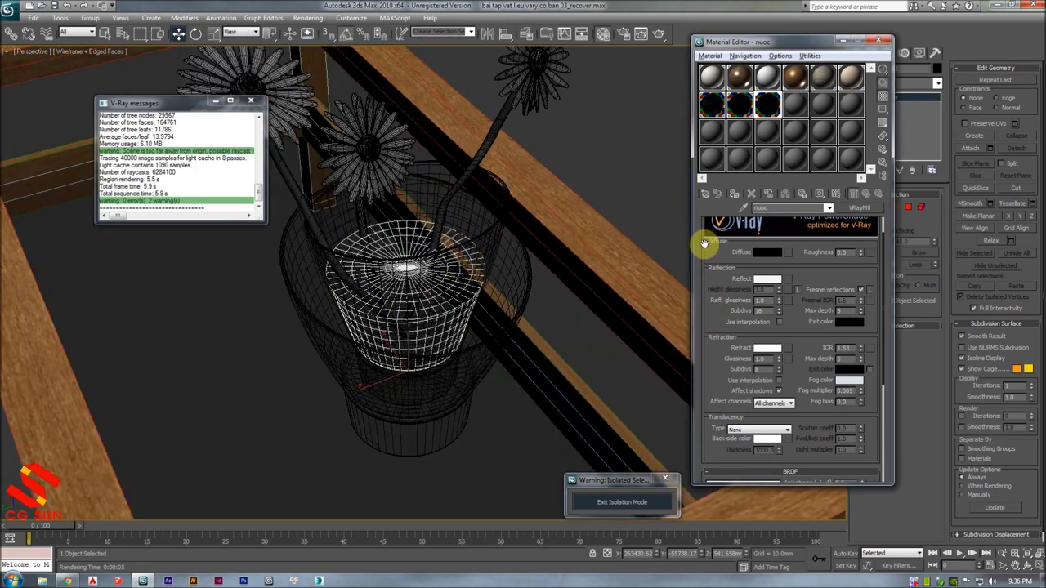
# - Set the water's IOR to 1.33 and run a test render
pyautogui.scroll(-2, 801, 294)
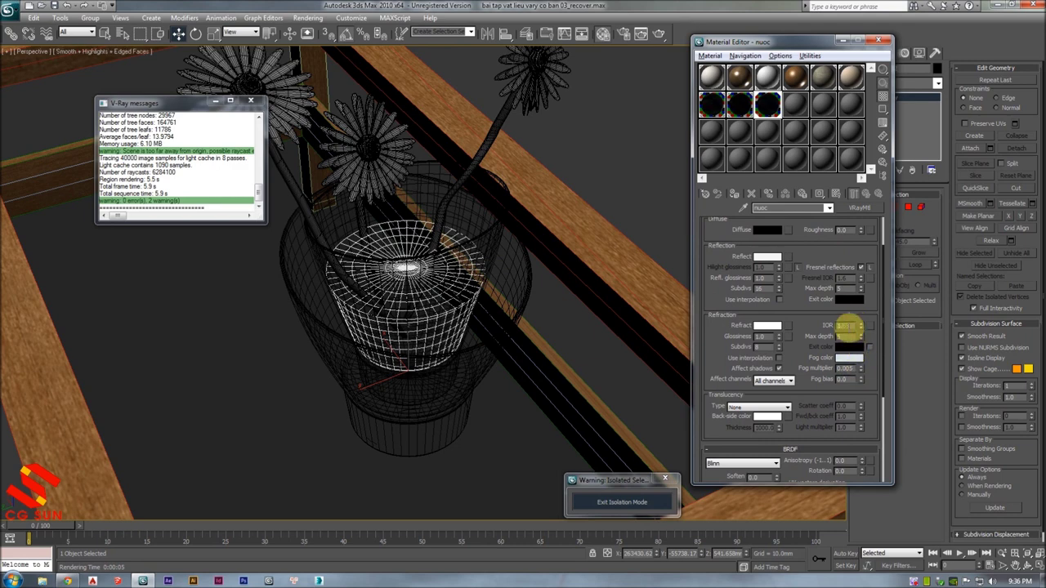
pyautogui.click(835, 326)
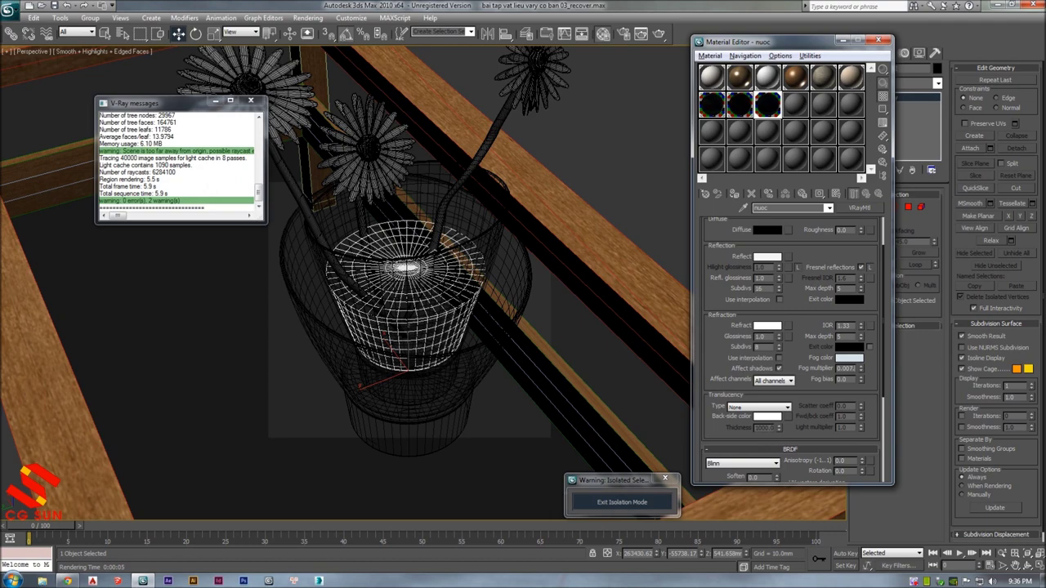
pyautogui.moveTo(670, 325)
pyautogui.keyDown('alt'); pyautogui.mouseDown(button='middle')
pyautogui.moveTo(614, 209)
pyautogui.moveTo(597, 206)
pyautogui.mouseUp(button='middle'); pyautogui.keyUp('alt')
pyautogui.hotkey('shift', 'q')
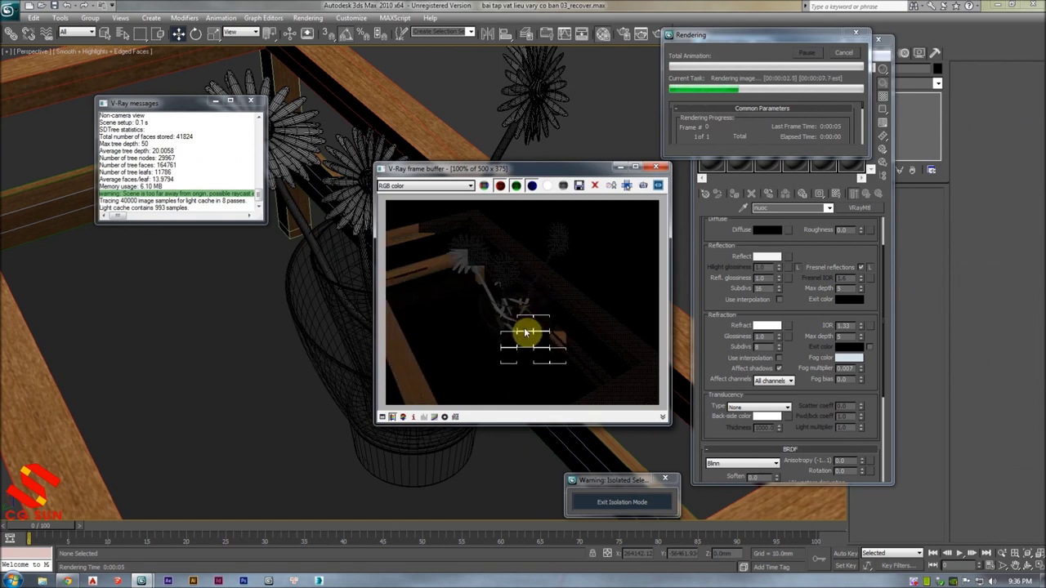
pyautogui.click(655, 167)
# - Select the three flower stems and pick the 'cuong hoa' material slot
pyautogui.moveTo(518, 262)
pyautogui.keyDown('alt'); pyautogui.mouseDown(button='middle')
pyautogui.moveTo(541, 233)
pyautogui.moveTo(502, 158)
pyautogui.moveTo(469, 183)
pyautogui.moveTo(489, 180)
pyautogui.mouseUp(button='middle'); pyautogui.keyUp('alt')
pyautogui.click(474, 169)
pyautogui.keyDown('ctrl'); pyautogui.click(488, 167); pyautogui.keyUp('ctrl')
pyautogui.keyDown('ctrl'); pyautogui.click(525, 122); pyautogui.keyUp('ctrl')
pyautogui.keyDown('alt'); pyautogui.moveTo(526, 123); pyautogui.dragTo(474, 157, button='middle'); pyautogui.keyUp('alt')
pyautogui.press('F3')
pyautogui.press('F3')
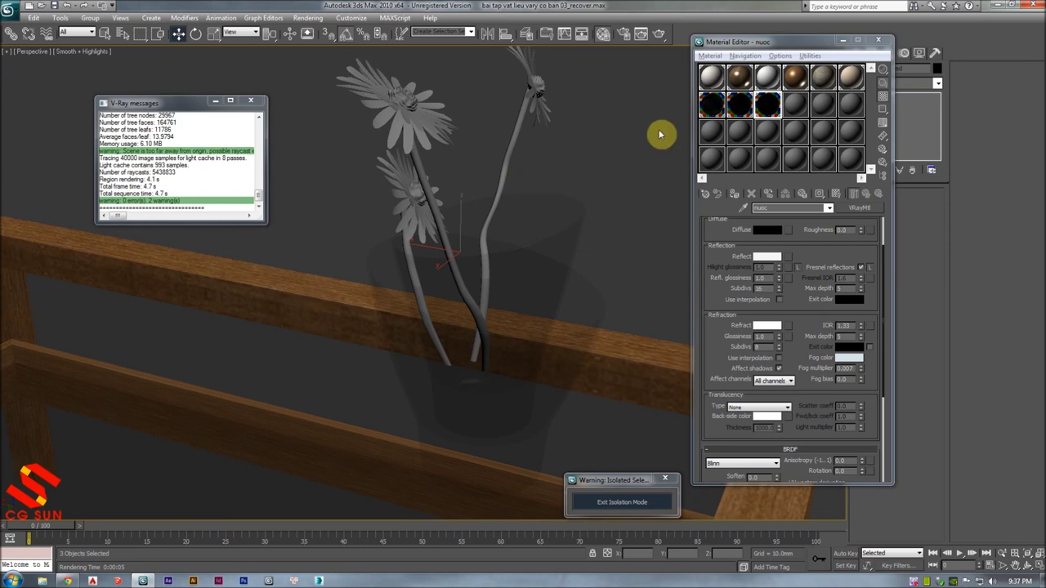
pyautogui.click(799, 106)
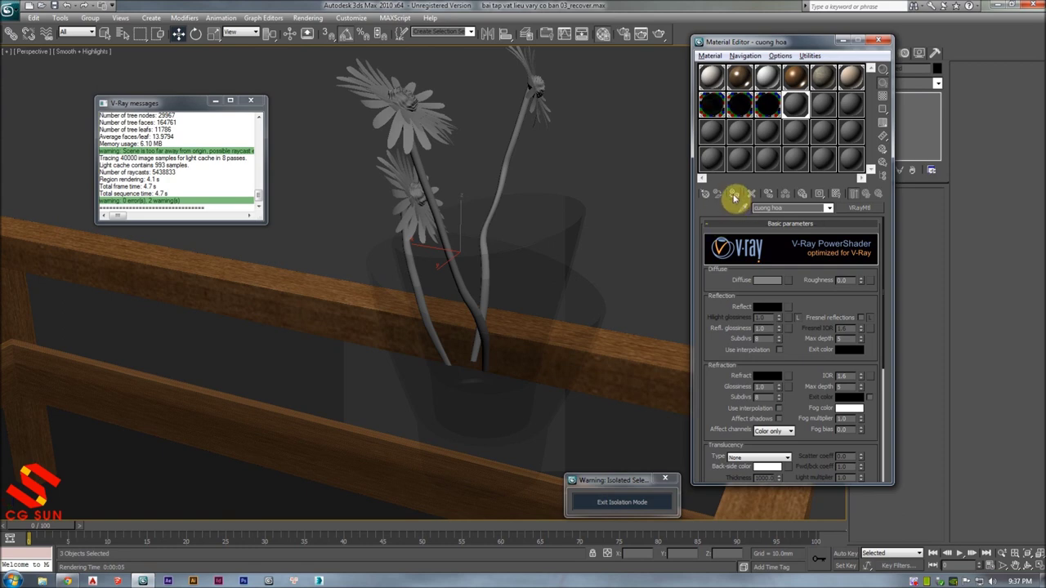
# - Set the 'cuong hoa' diffuse colour to dark green
pyautogui.click(768, 281)
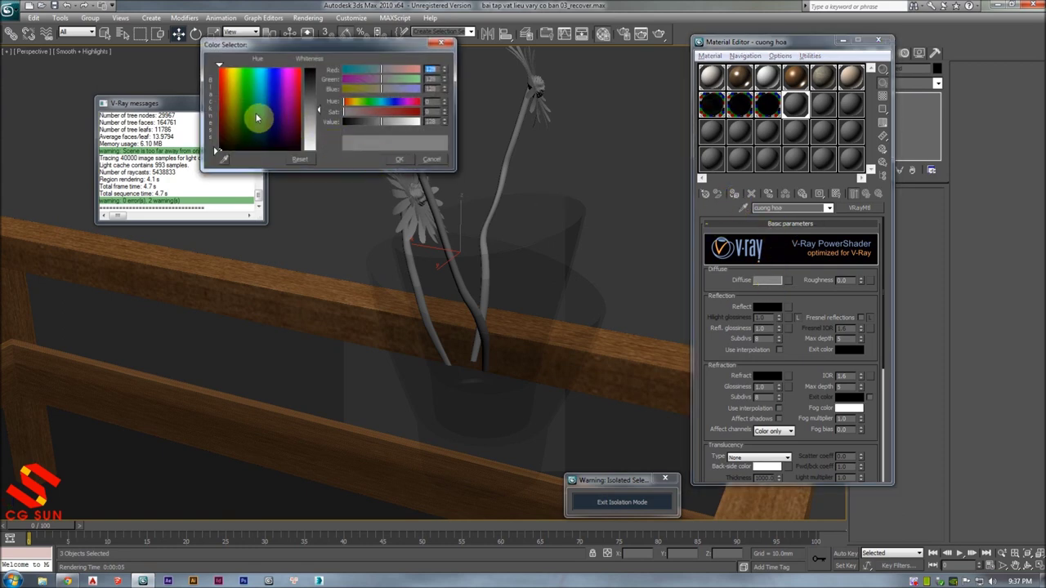
pyautogui.moveTo(256, 119); pyautogui.dragTo(254, 134)
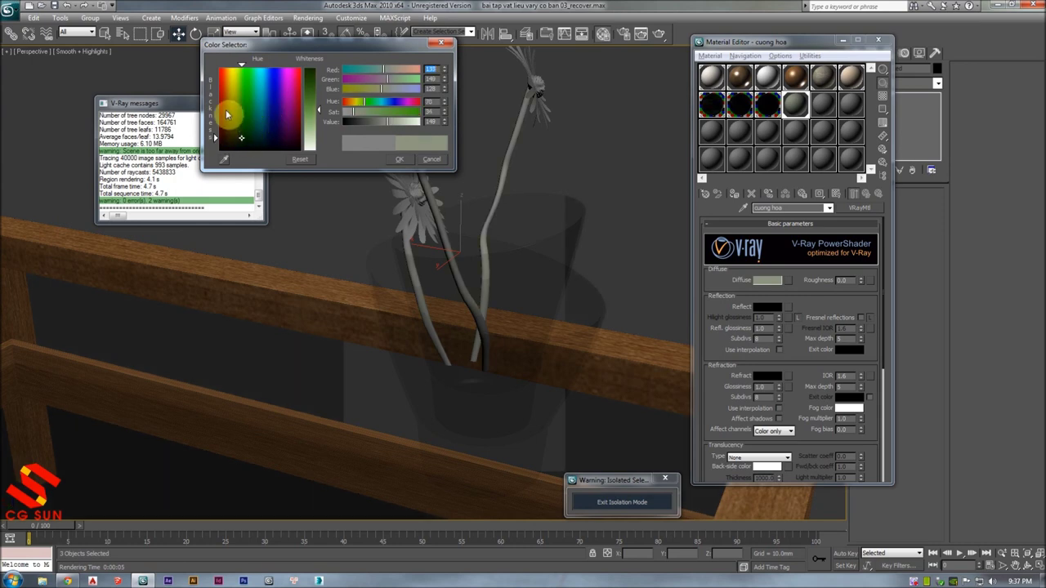
pyautogui.moveTo(321, 107); pyautogui.dragTo(320, 88)
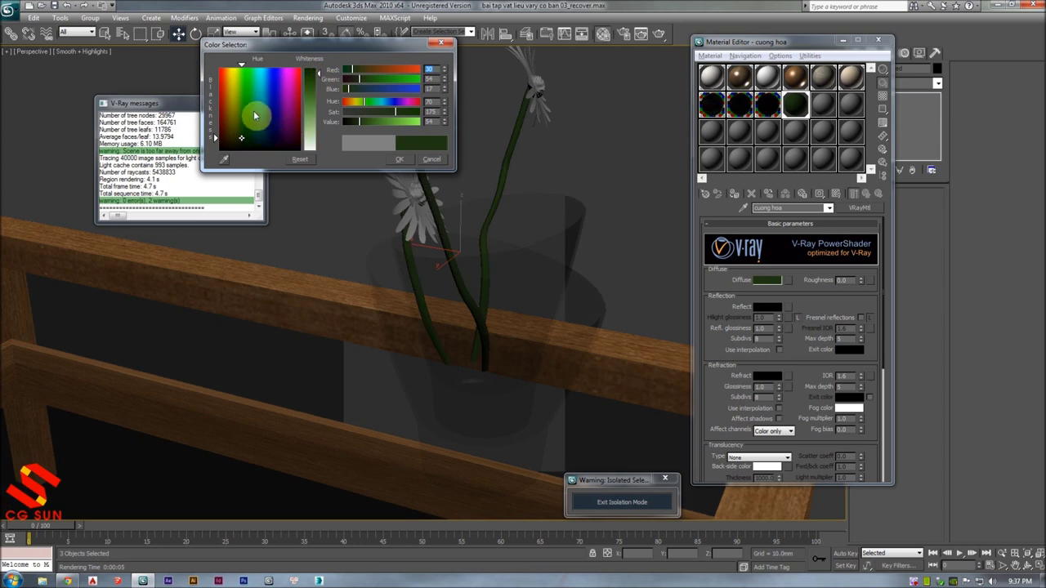
pyautogui.click(394, 157)
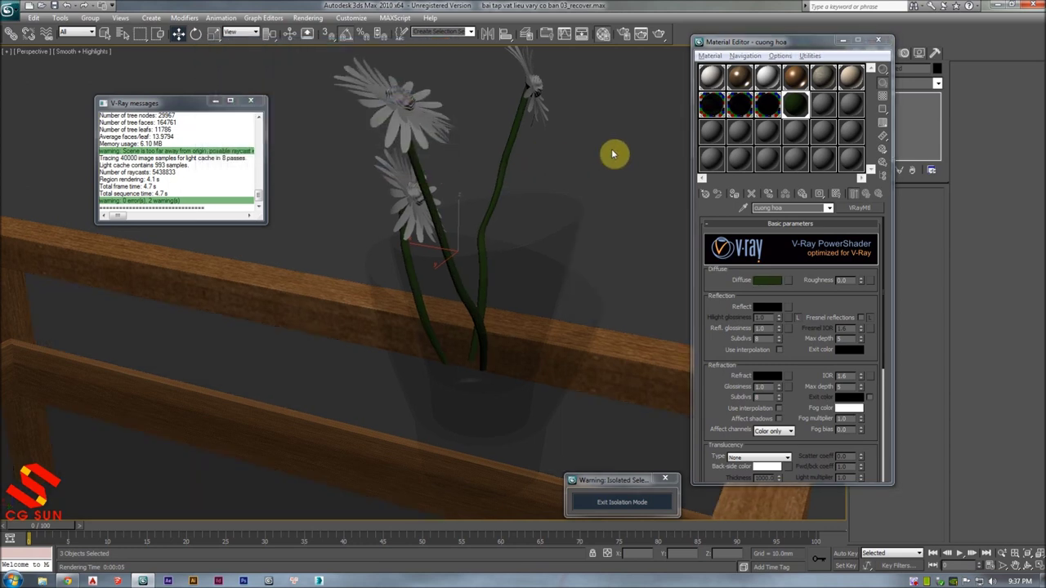
# - Set the stem reflection colour and 0.6 reflection glossiness, then preview the sample
pyautogui.click(768, 307)
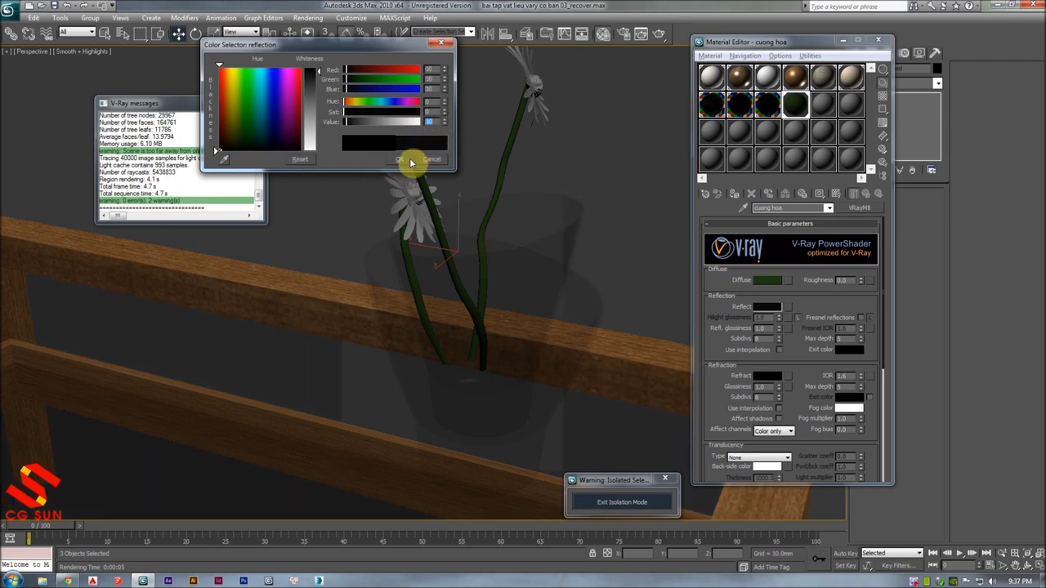
pyautogui.click(399, 159)
pyautogui.doubleClick(760, 328)
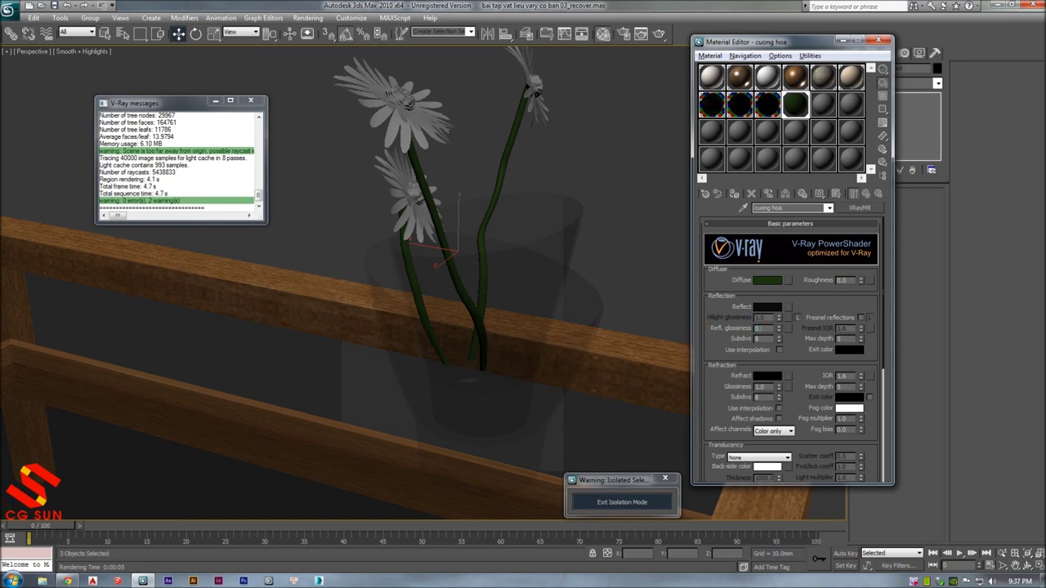
pyautogui.doubleClick(797, 103)
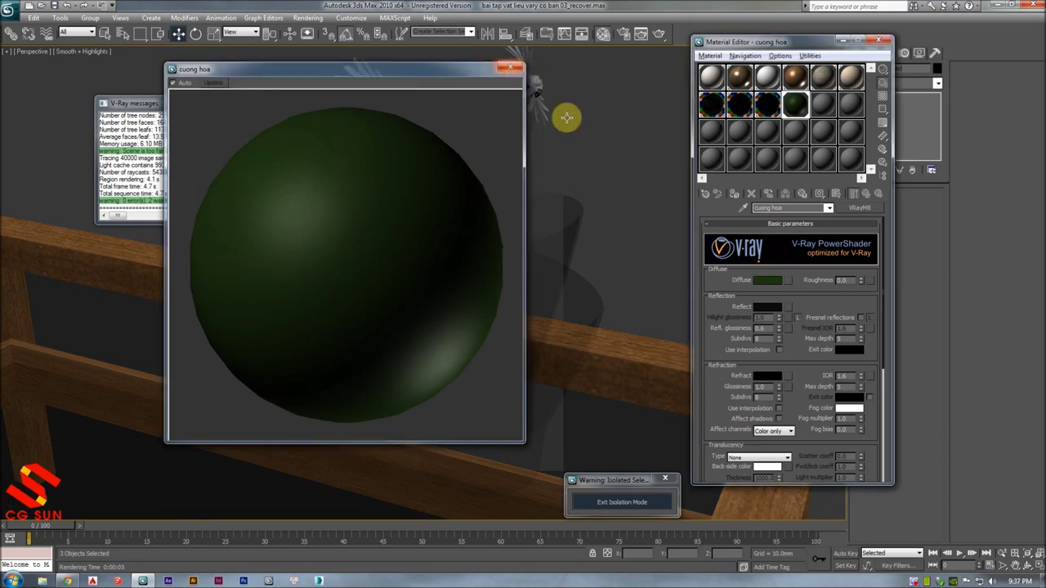
pyautogui.click(515, 67)
# - Select the flower group and inspect the green stems in the viewport
pyautogui.click(532, 134)
pyautogui.moveTo(554, 145); pyautogui.dragTo(535, 156)
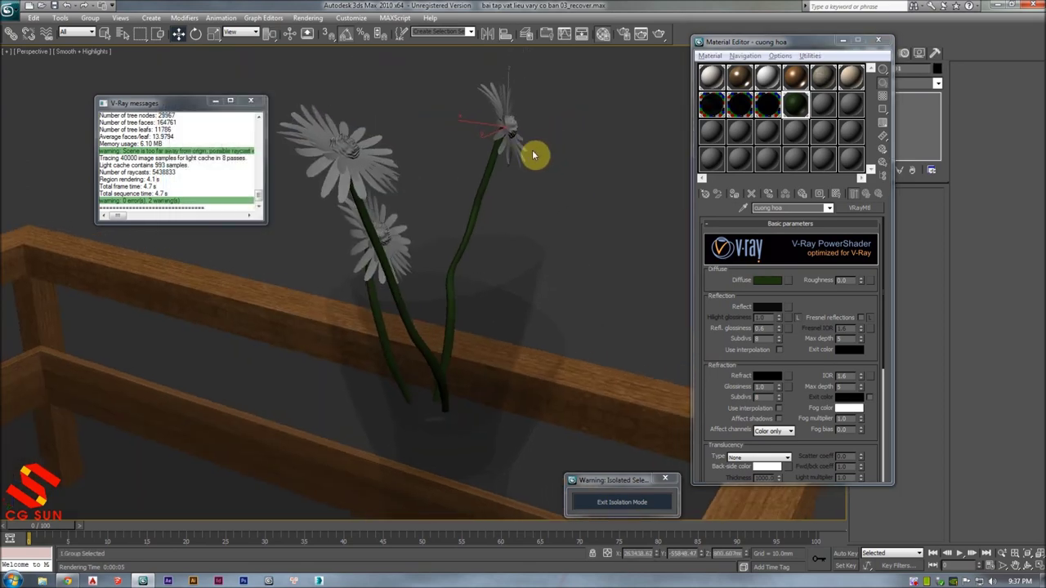
pyautogui.press('F4')
pyautogui.keyDown('alt'); pyautogui.moveTo(497, 156); pyautogui.dragTo(474, 175, button='middle'); pyautogui.keyUp('alt')
pyautogui.scroll(3, 525, 182)
pyautogui.moveTo(526, 136)
pyautogui.mouseDown(button='middle')
pyautogui.moveTo(518, 164)
pyautogui.moveTo(530, 128)
pyautogui.moveTo(495, 145)
pyautogui.moveTo(512, 166)
pyautogui.mouseUp(button='middle')
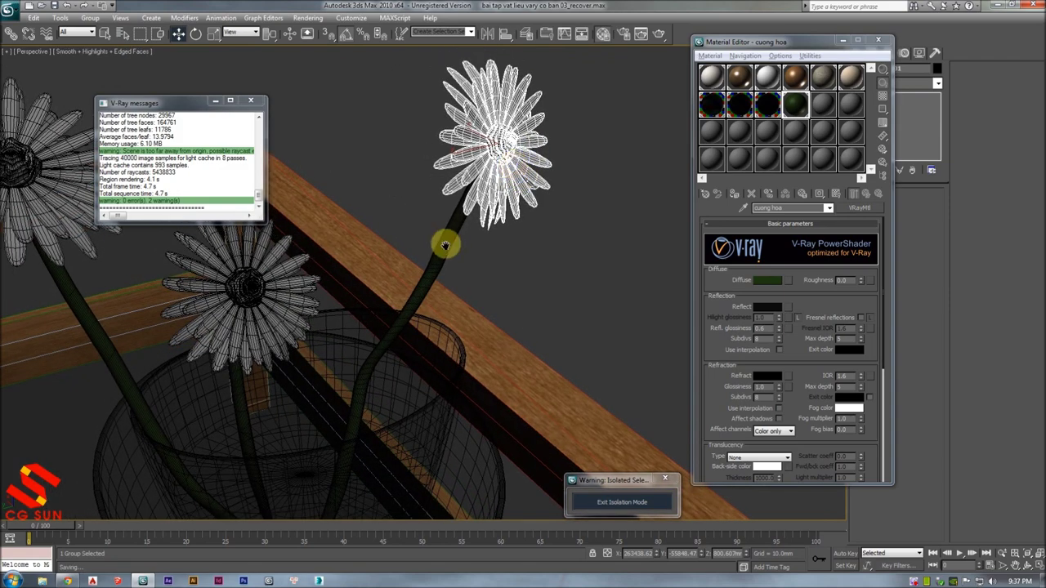
pyautogui.moveTo(497, 182)
pyautogui.keyDown('alt'); pyautogui.mouseDown(button='middle')
pyautogui.moveTo(497, 198)
pyautogui.moveTo(486, 185)
pyautogui.moveTo(500, 221)
pyautogui.mouseUp(button='middle'); pyautogui.keyUp('alt')
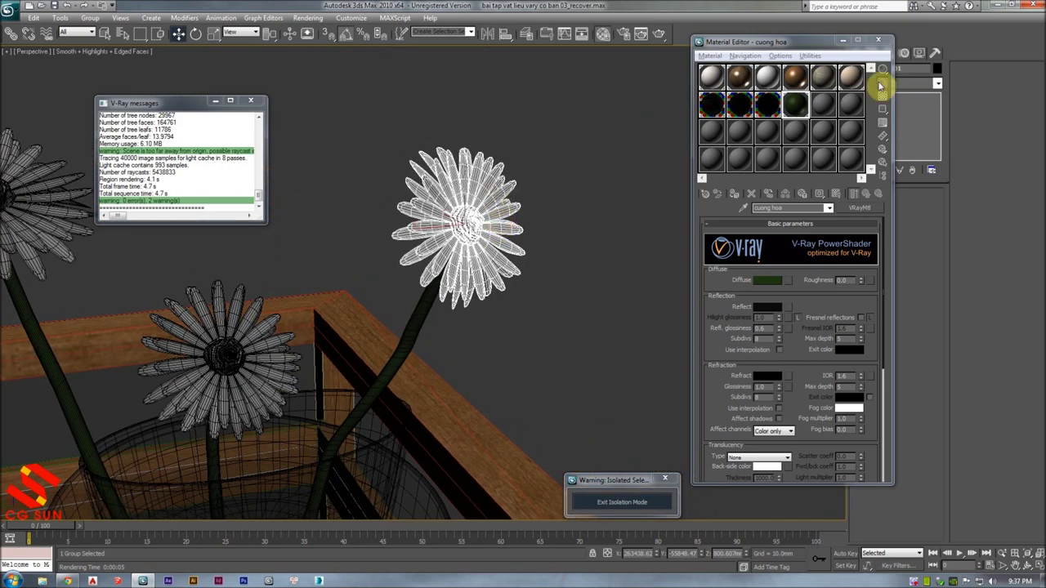
pyautogui.moveTo(849, 45); pyautogui.dragTo(847, 135)
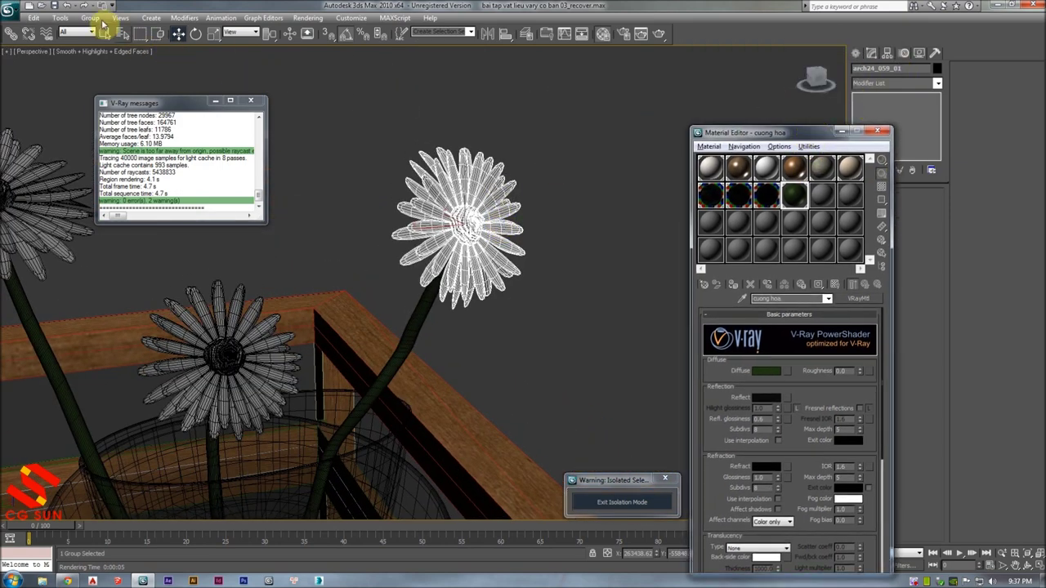
pyautogui.click(90, 18)
# - Open the flower group and select the top flower head
pyautogui.click(103, 60)
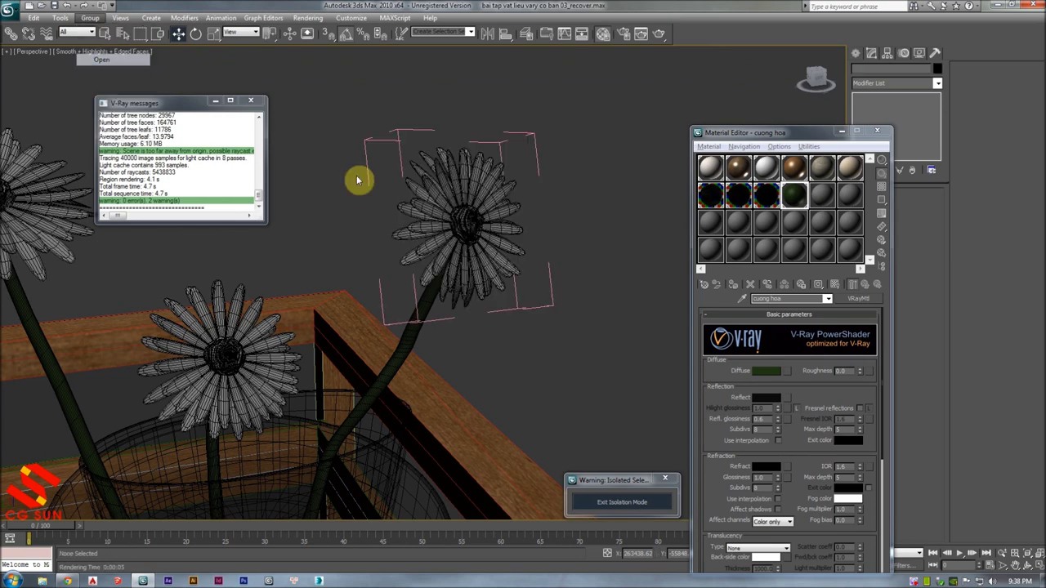
pyautogui.click(472, 186)
pyautogui.scroll(3, 482, 194)
pyautogui.moveTo(482, 193)
pyautogui.keyDown('alt'); pyautogui.mouseDown(button='middle')
pyautogui.moveTo(495, 187)
pyautogui.moveTo(504, 199)
pyautogui.moveTo(484, 197)
pyautogui.moveTo(506, 204)
pyautogui.mouseUp(button='middle'); pyautogui.keyUp('alt')
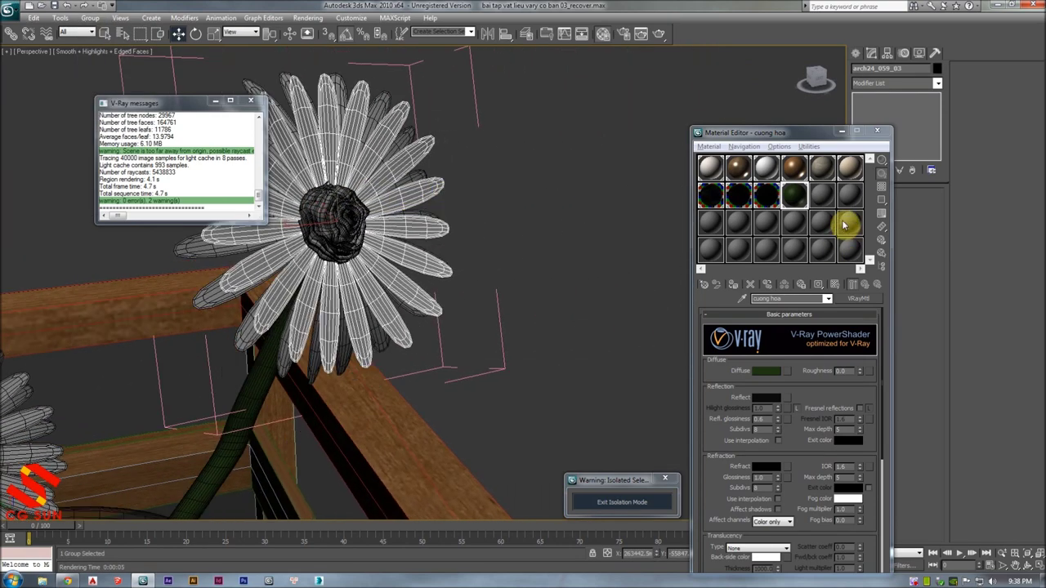
# - Give the petals an unused VRayMtl with a Gradient diffuse map
pyautogui.click(823, 196)
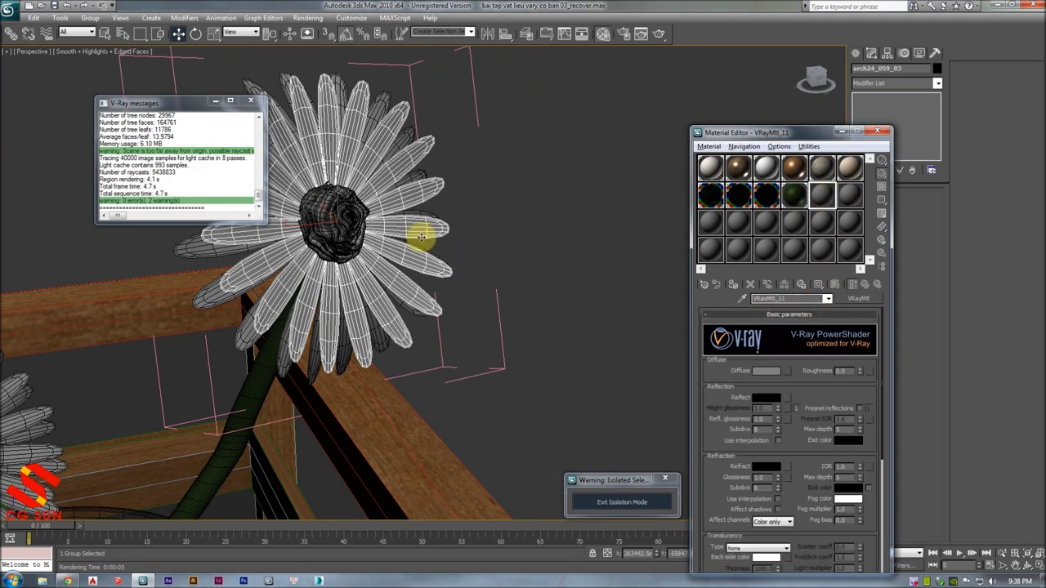
pyautogui.scroll(-2, 752, 364)
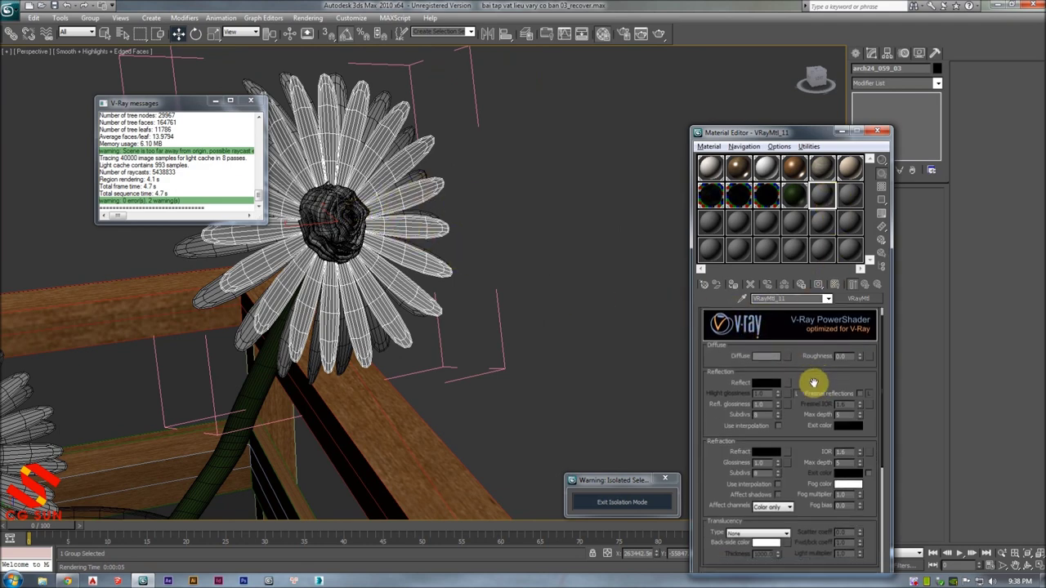
pyautogui.scroll(2, 776, 375)
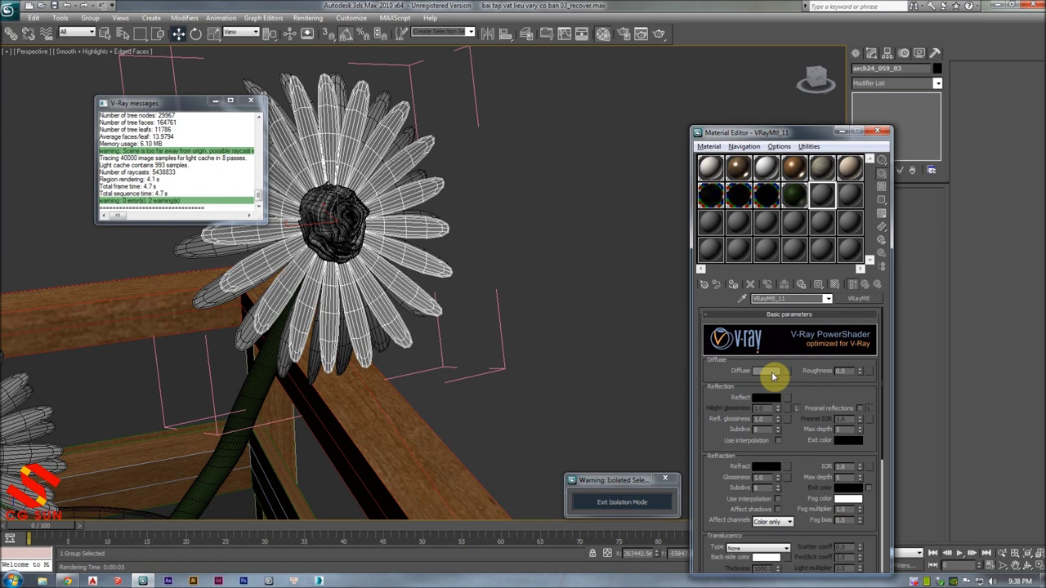
pyautogui.click(779, 371)
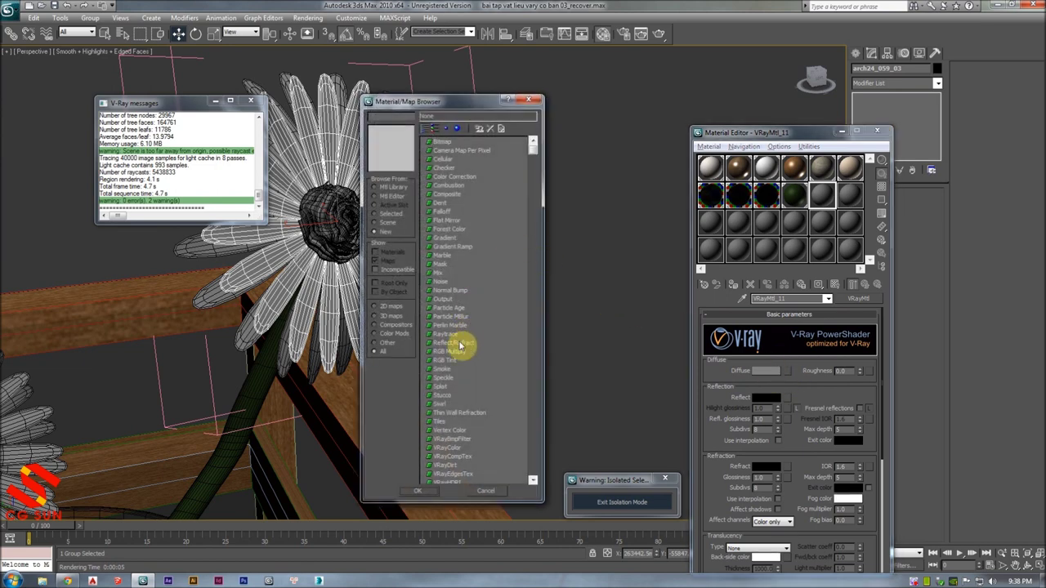
pyautogui.click(435, 239)
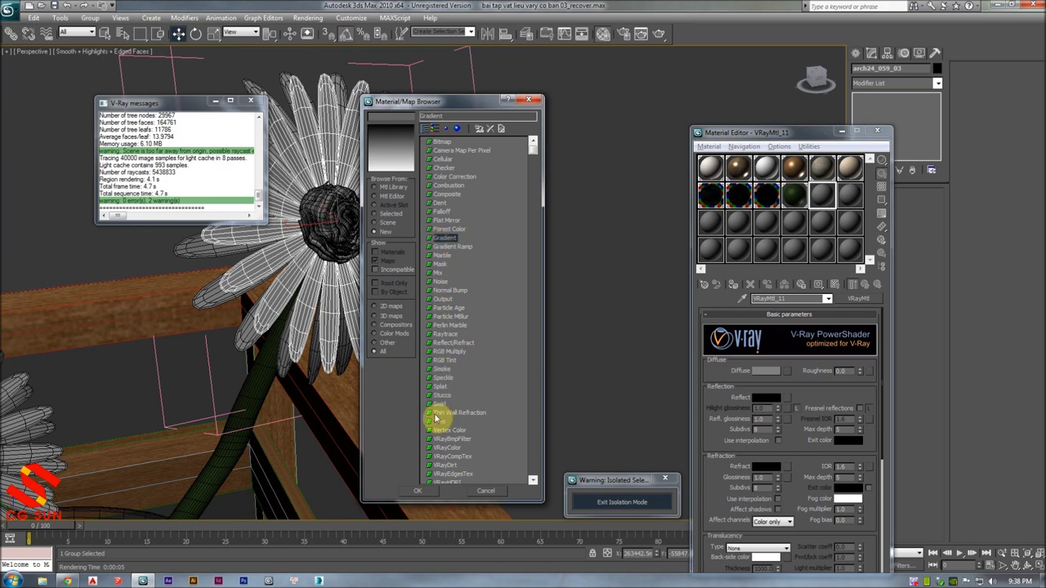
pyautogui.click(417, 491)
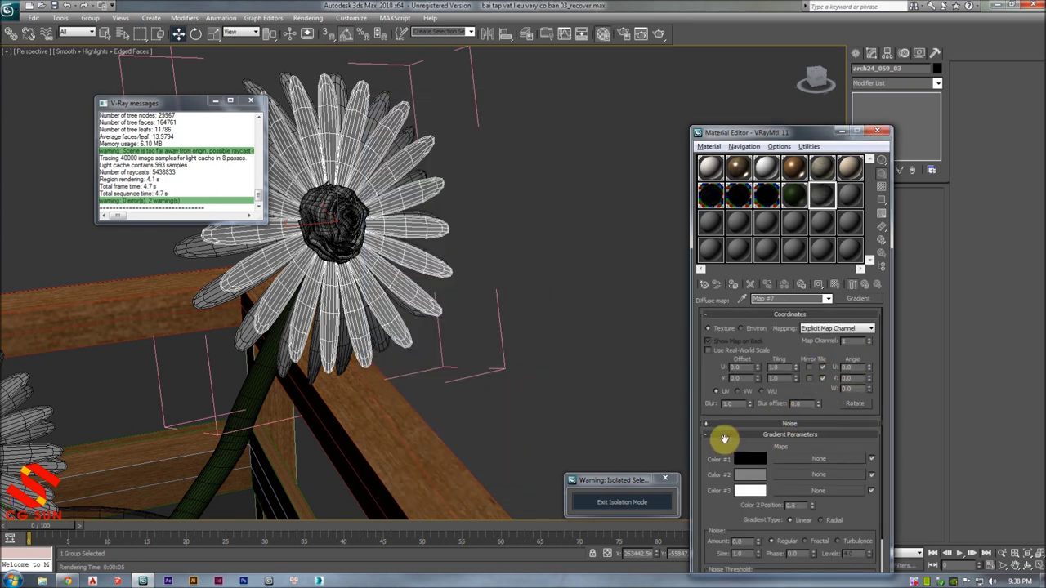
pyautogui.scroll(-2, 727, 436)
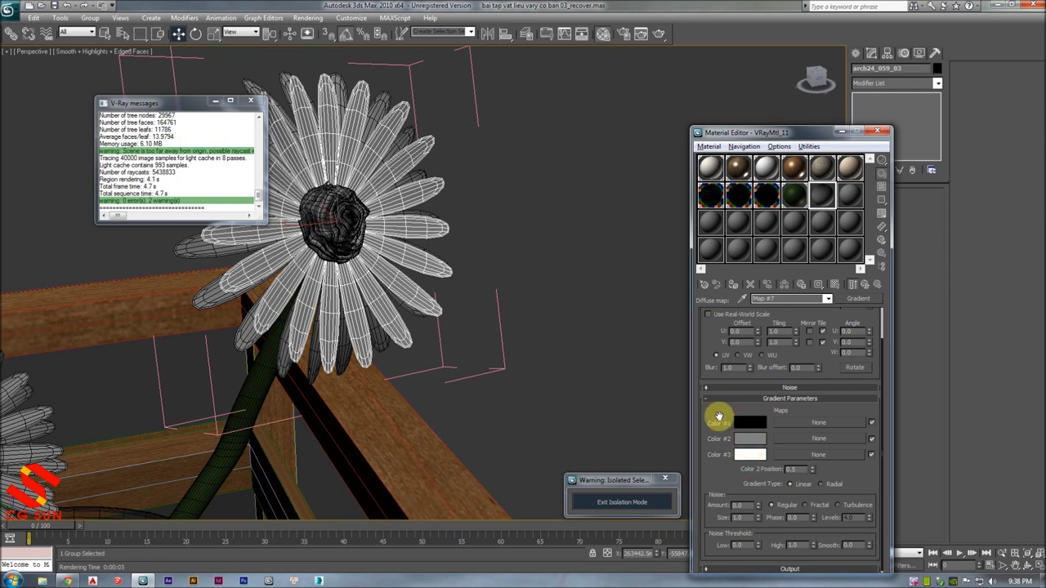
pyautogui.click(869, 286)
# - Enable Show Standard Map in Viewport so the gradient appears on the daisies
pyautogui.rightClick(789, 377)
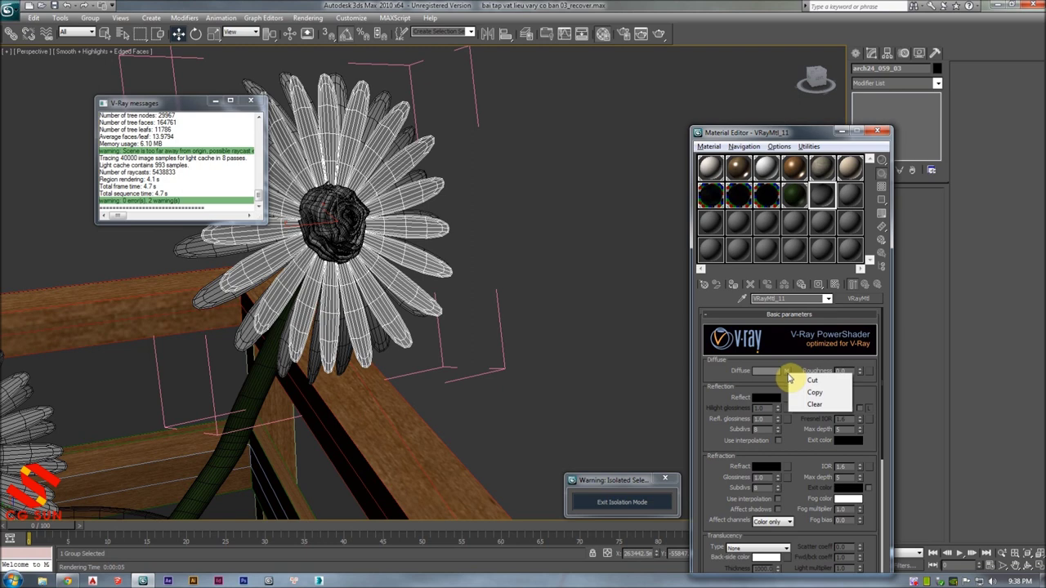
pyautogui.click(711, 368)
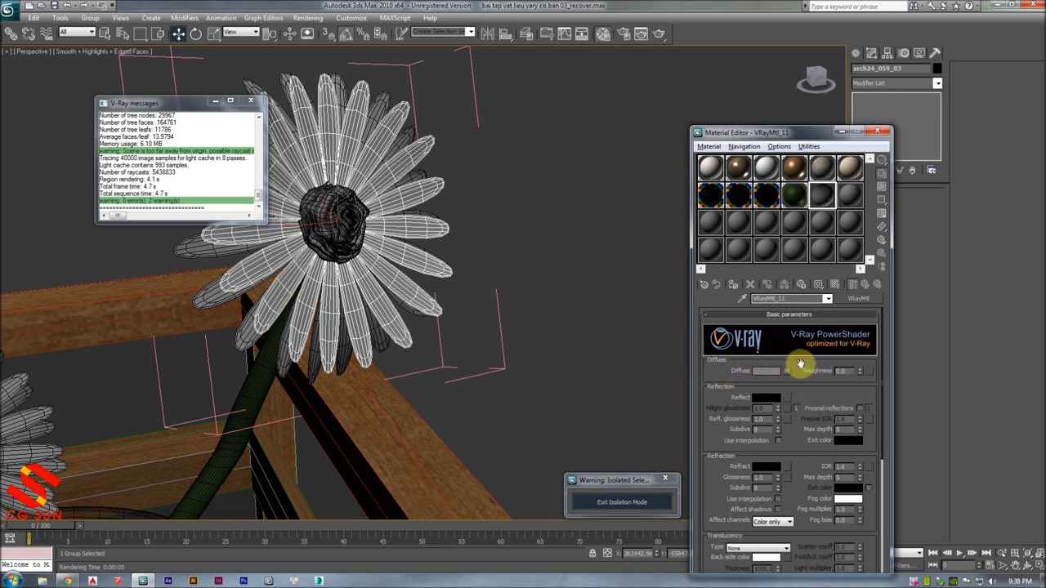
pyautogui.click(790, 373)
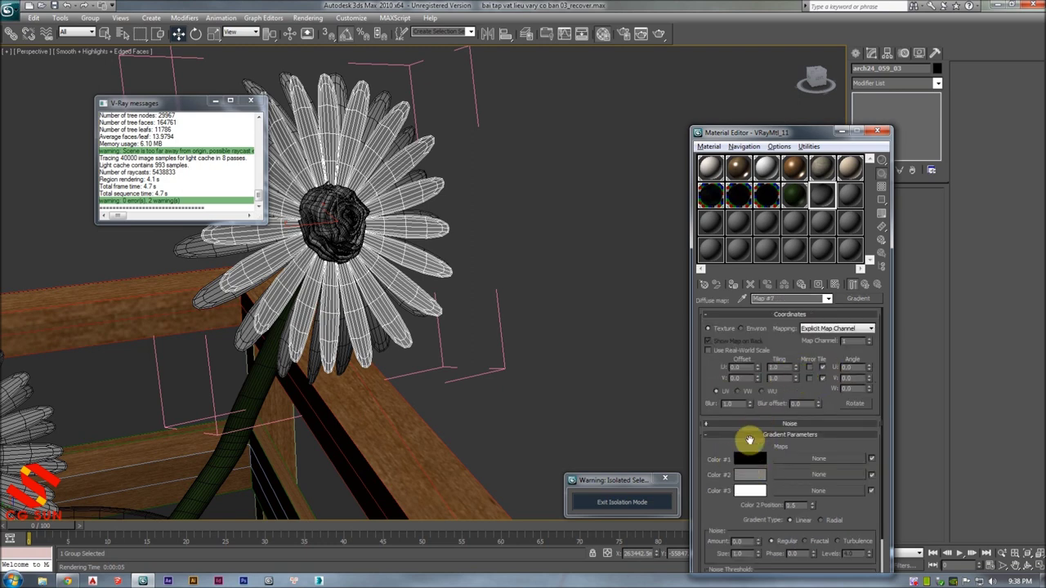
pyautogui.press('F4')
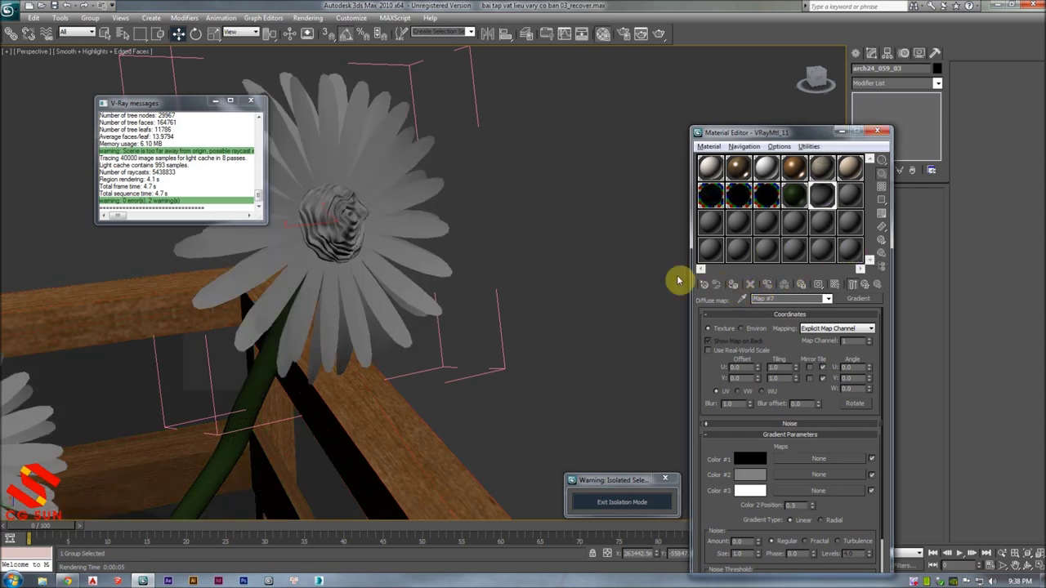
pyautogui.press('F4')
pyautogui.press('F4')
pyautogui.press('F4')
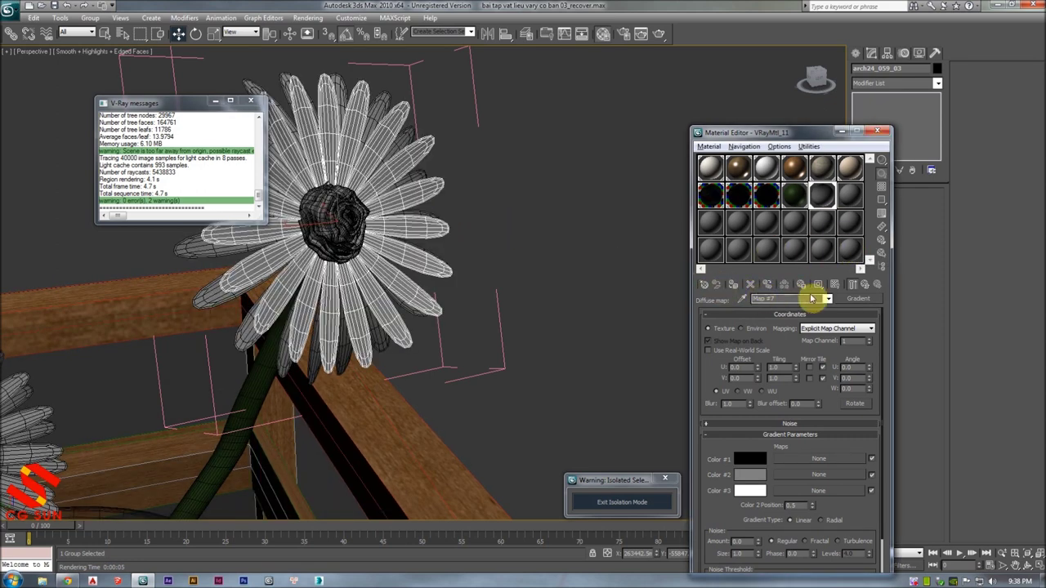
pyautogui.click(835, 285)
pyautogui.press('F4')
pyautogui.moveTo(547, 226)
pyautogui.keyDown('alt'); pyautogui.mouseDown(button='middle')
pyautogui.moveTo(526, 221)
pyautogui.moveTo(560, 203)
pyautogui.mouseUp(button='middle'); pyautogui.keyUp('alt')
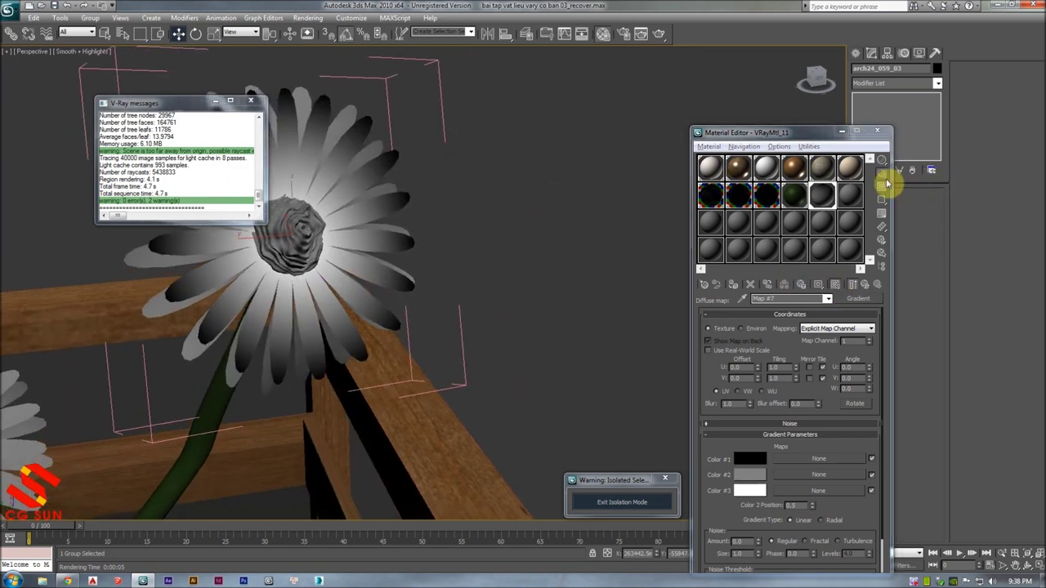
pyautogui.click(842, 132)
# - Draw a flat box beside the flowers and frame it in the view
pyautogui.click(858, 53)
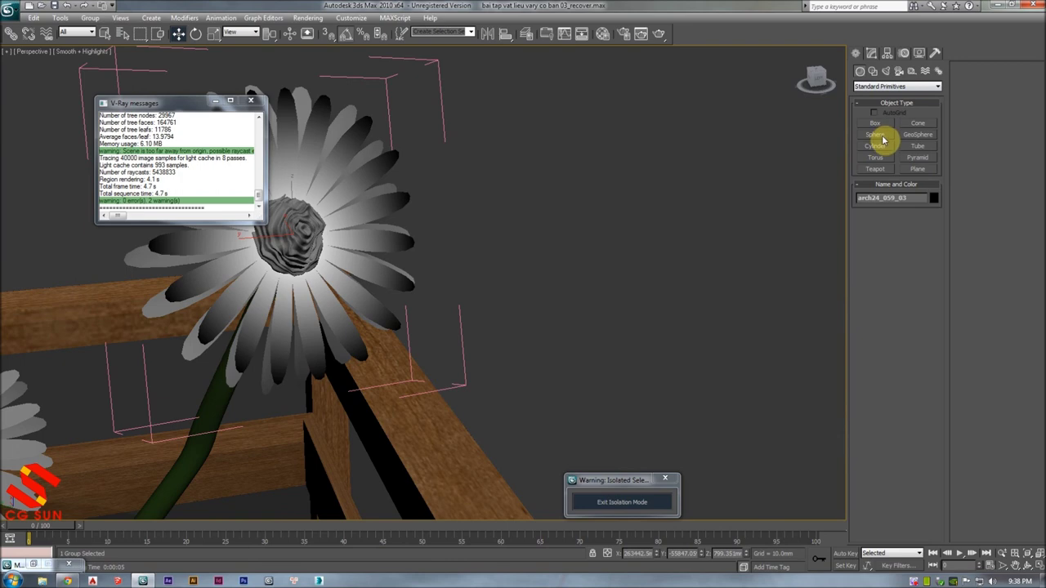
pyautogui.keyDown('alt'); pyautogui.moveTo(832, 183); pyautogui.dragTo(584, 311, button='middle'); pyautogui.keyUp('alt')
pyautogui.moveTo(576, 310); pyautogui.dragTo(751, 365)
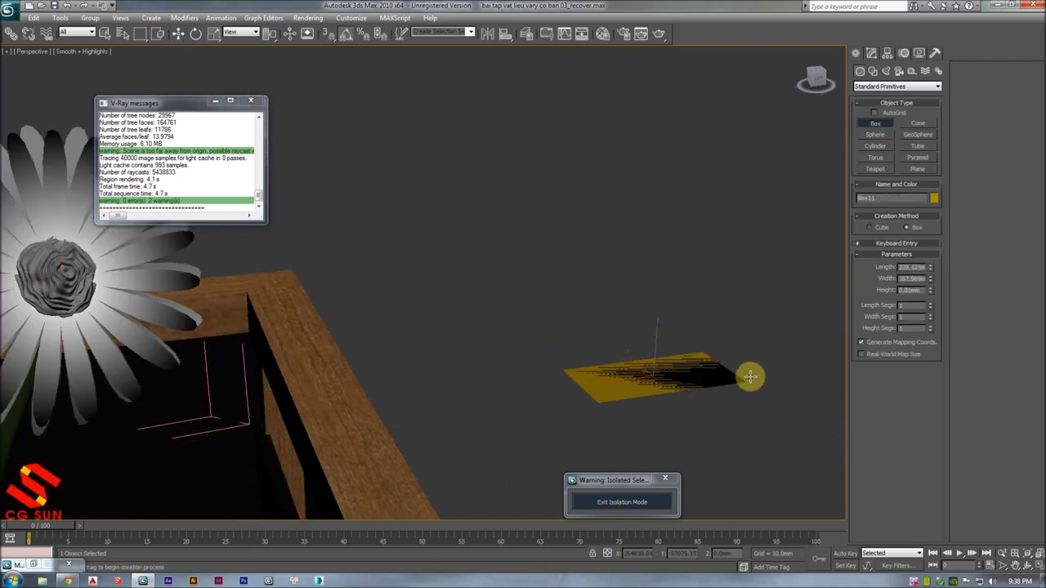
pyautogui.click(737, 301)
pyautogui.press('w')
pyautogui.moveTo(737, 300)
pyautogui.keyDown('alt'); pyautogui.mouseDown(button='middle')
pyautogui.moveTo(504, 325)
pyautogui.moveTo(588, 329)
pyautogui.mouseUp(button='middle'); pyautogui.keyUp('alt')
pyautogui.press('z')
# - Assign the gradient VRayMtl to the new box
pyautogui.press('m')
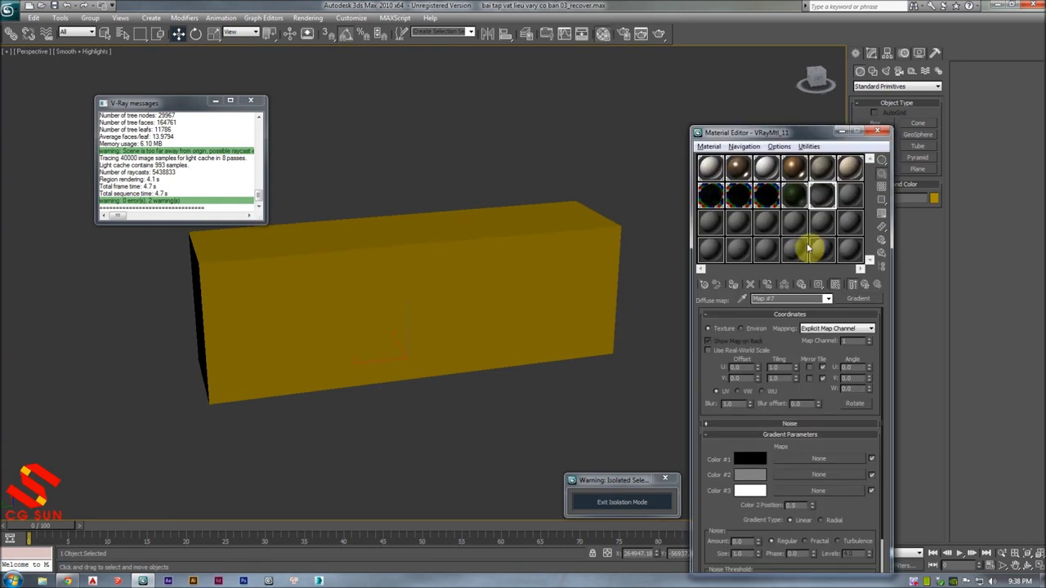
pyautogui.click(733, 285)
pyautogui.moveTo(496, 243)
pyautogui.keyDown('alt'); pyautogui.mouseDown(button='middle')
pyautogui.moveTo(478, 266)
pyautogui.moveTo(404, 277)
pyautogui.moveTo(483, 287)
pyautogui.moveTo(392, 250)
pyautogui.moveTo(451, 271)
pyautogui.moveTo(542, 232)
pyautogui.moveTo(602, 226)
pyautogui.moveTo(517, 196)
pyautogui.mouseUp(button='middle'); pyautogui.keyUp('alt')
pyautogui.scroll(-5, 357, 252)
pyautogui.scroll(5, 523, 264)
# - Select the daisy group, apply Group > Open, and select the petal mesh inside
pyautogui.click(428, 236)
pyautogui.press('z')
pyautogui.moveTo(432, 240)
pyautogui.keyDown('alt'); pyautogui.mouseDown(button='middle')
pyautogui.moveTo(466, 184)
pyautogui.moveTo(414, 205)
pyautogui.mouseUp(button='middle'); pyautogui.keyUp('alt')
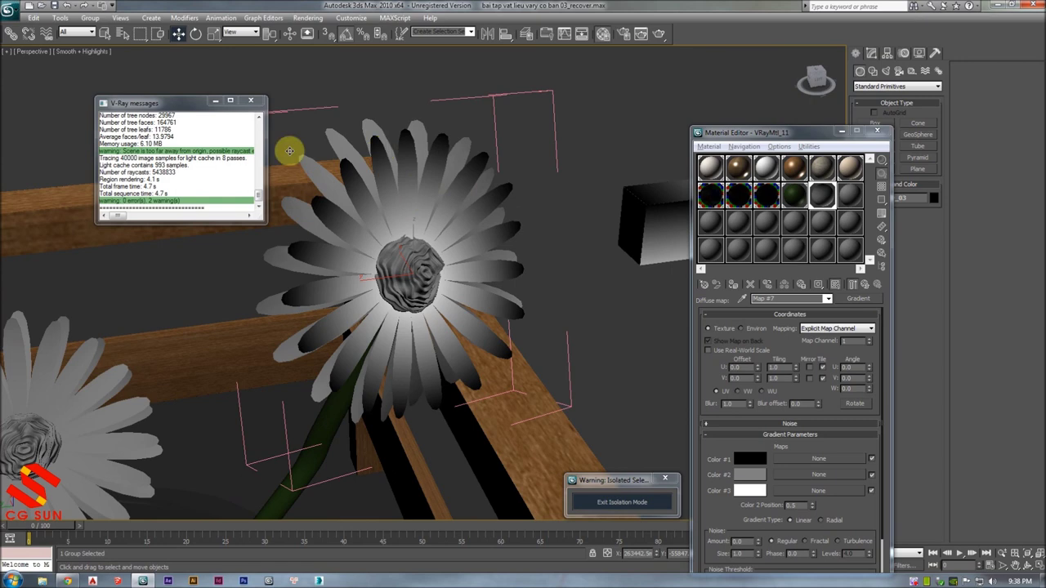
pyautogui.press('F3')
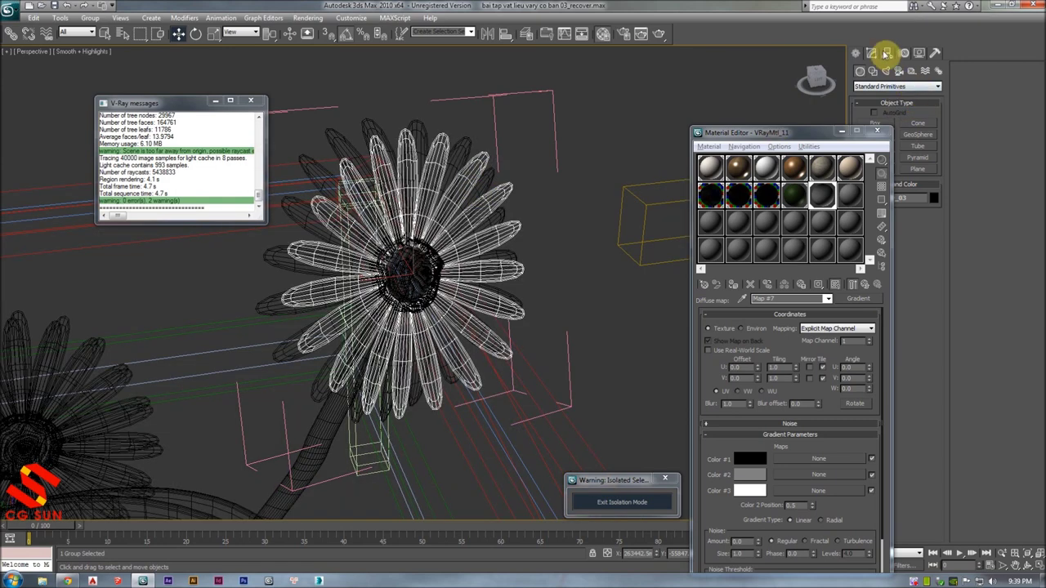
pyautogui.click(886, 53)
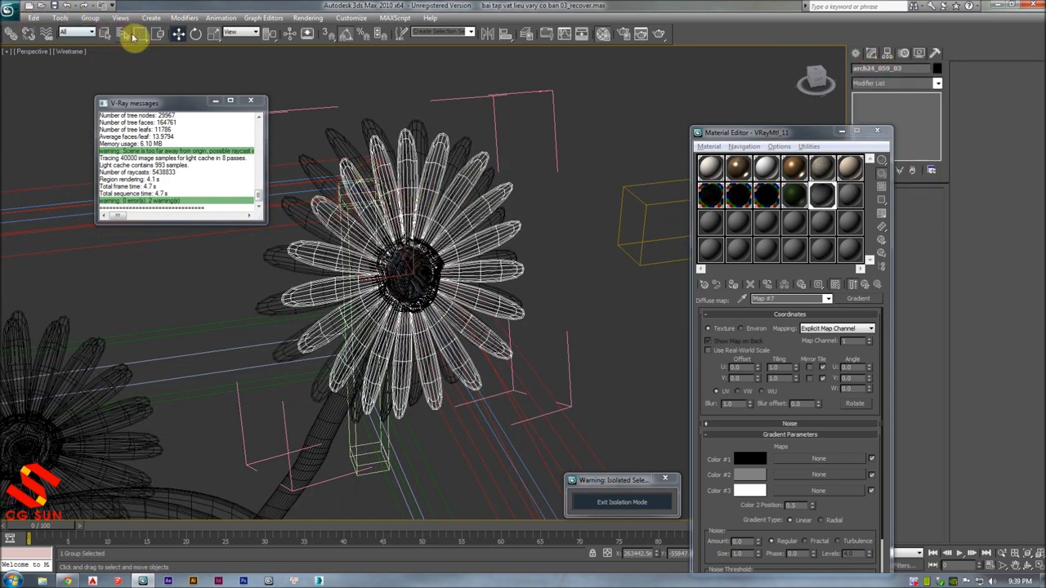
pyautogui.click(90, 18)
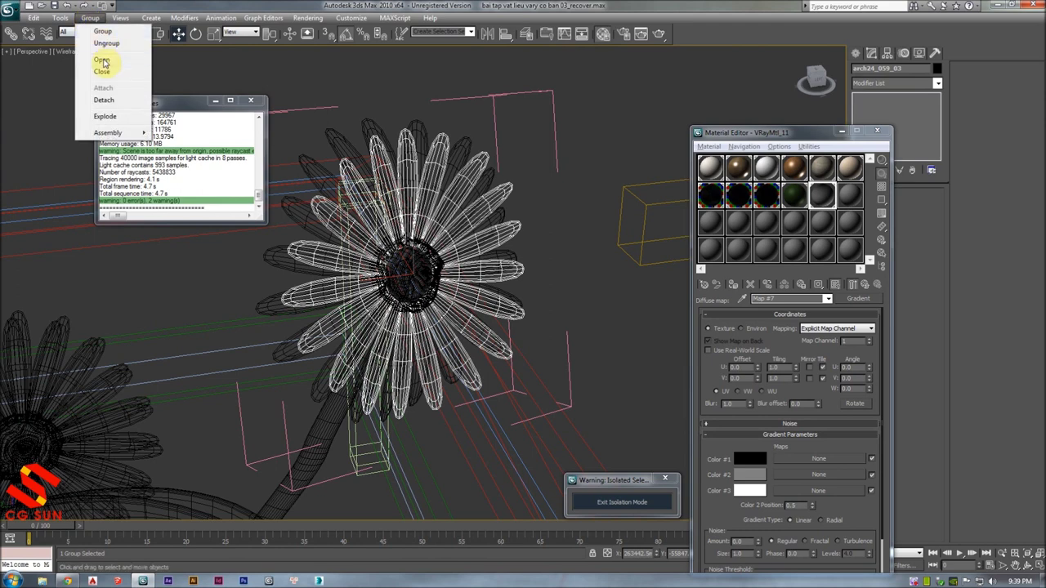
pyautogui.click(101, 62)
pyautogui.click(485, 204)
pyautogui.press('F3')
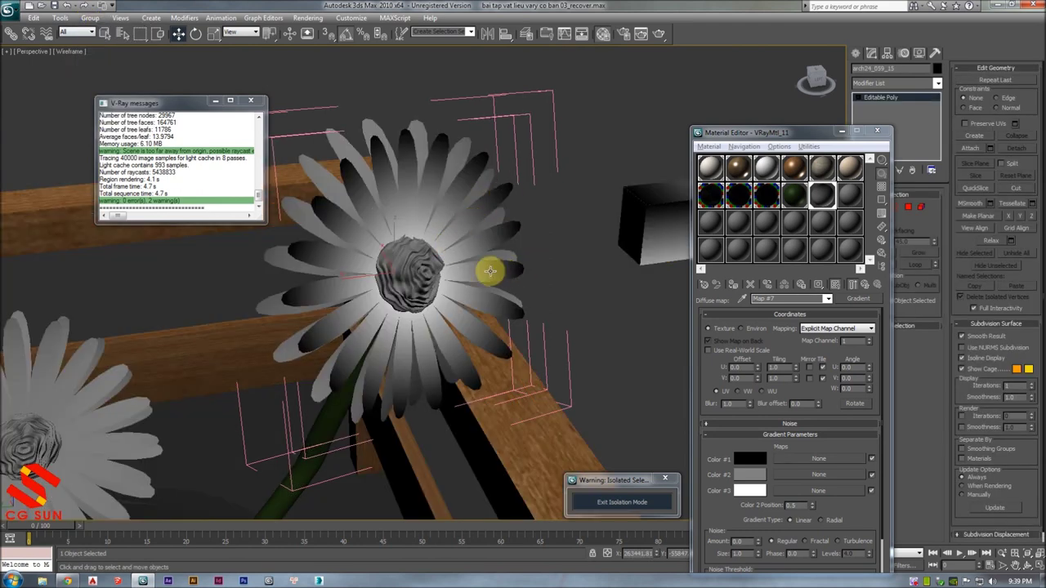
pyautogui.press('F3')
pyautogui.press('F3')
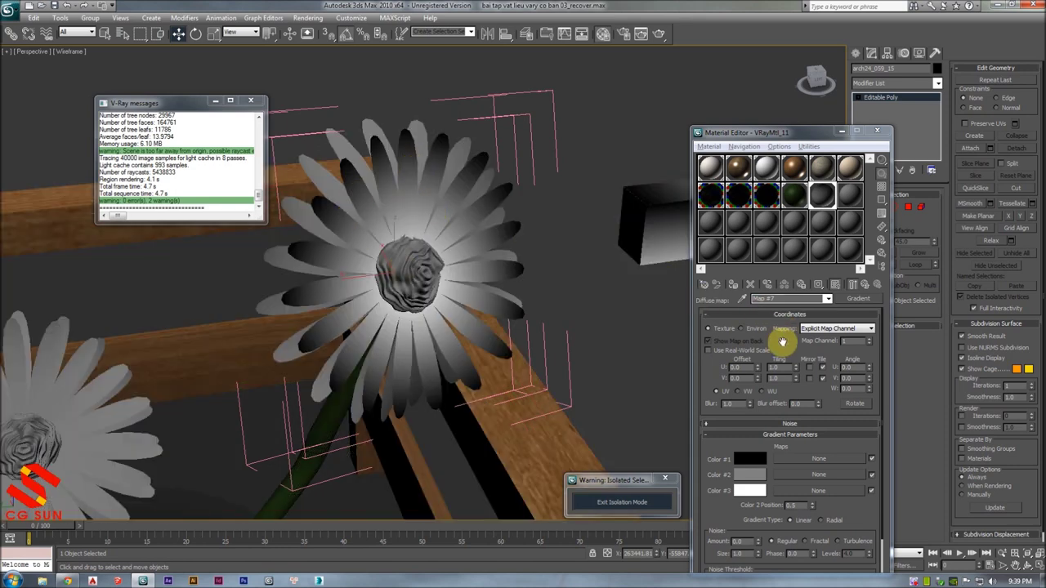
pyautogui.moveTo(782, 330); pyautogui.dragTo(786, 298)
# - Set gradient Color #1 to orange
pyautogui.click(750, 426)
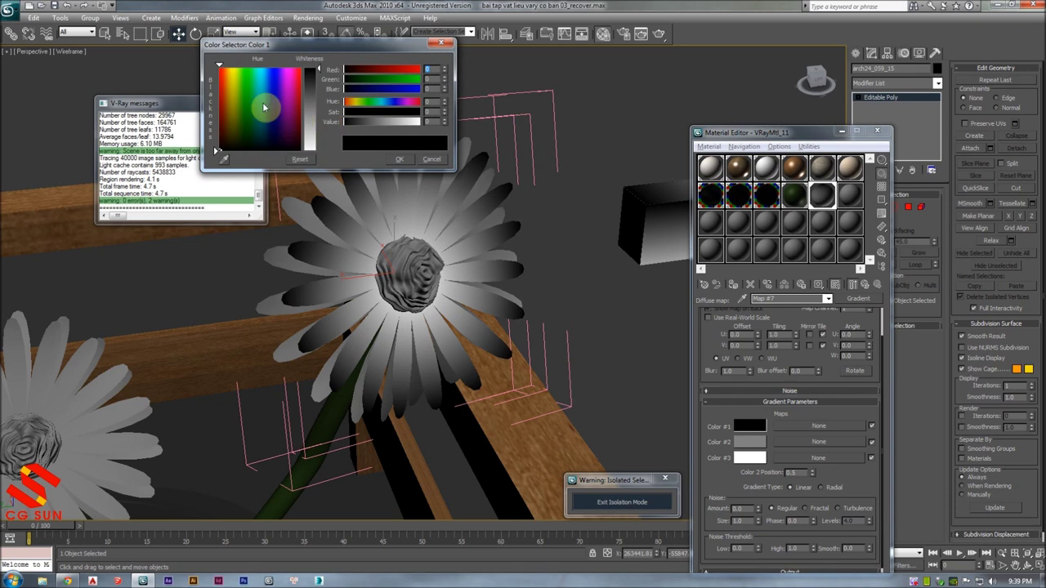
pyautogui.moveTo(245, 104); pyautogui.dragTo(230, 94)
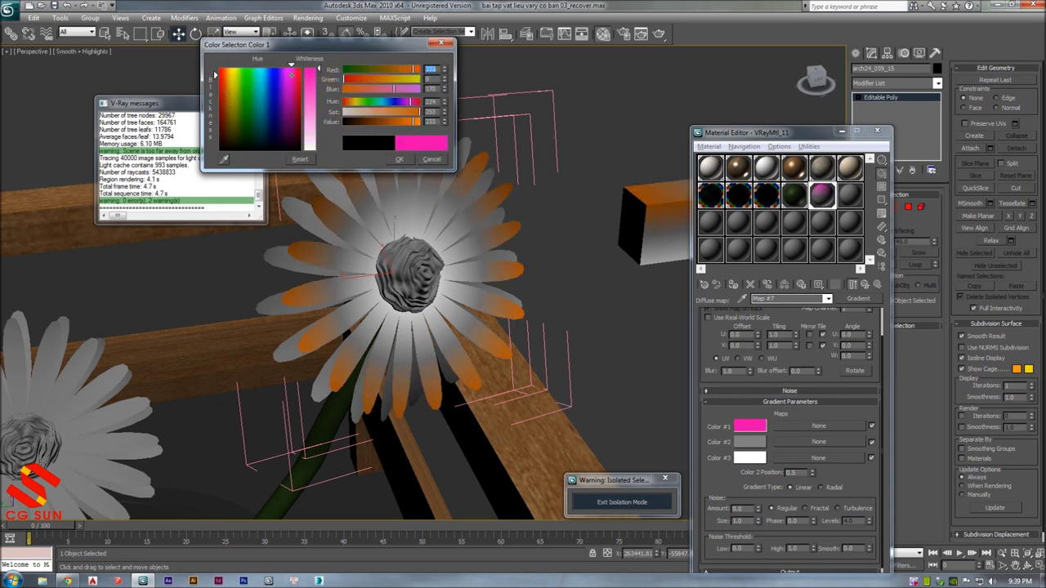
pyautogui.click(225, 68)
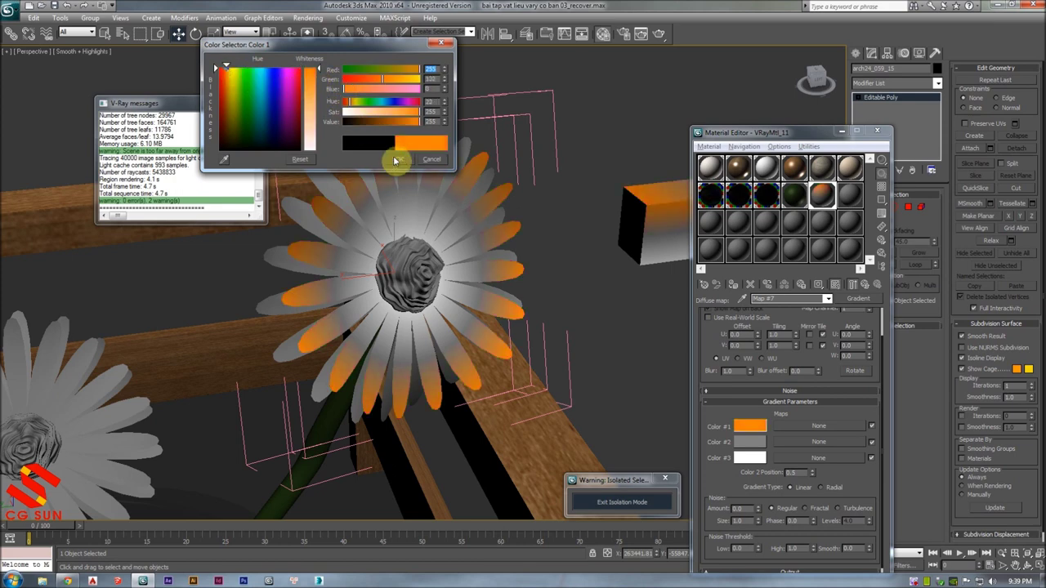
pyautogui.click(399, 158)
# - Copy Color #1 to Color #2 and lighten it to pale orange
pyautogui.moveTo(748, 445); pyautogui.dragTo(750, 443)
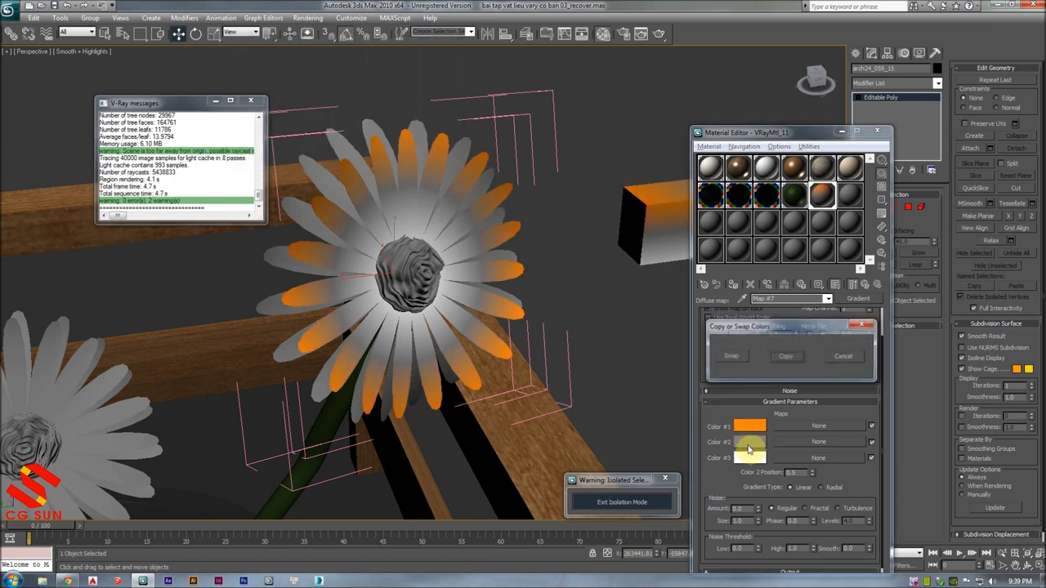
pyautogui.click(792, 377)
pyautogui.click(750, 442)
pyautogui.moveTo(313, 72); pyautogui.dragTo(314, 113)
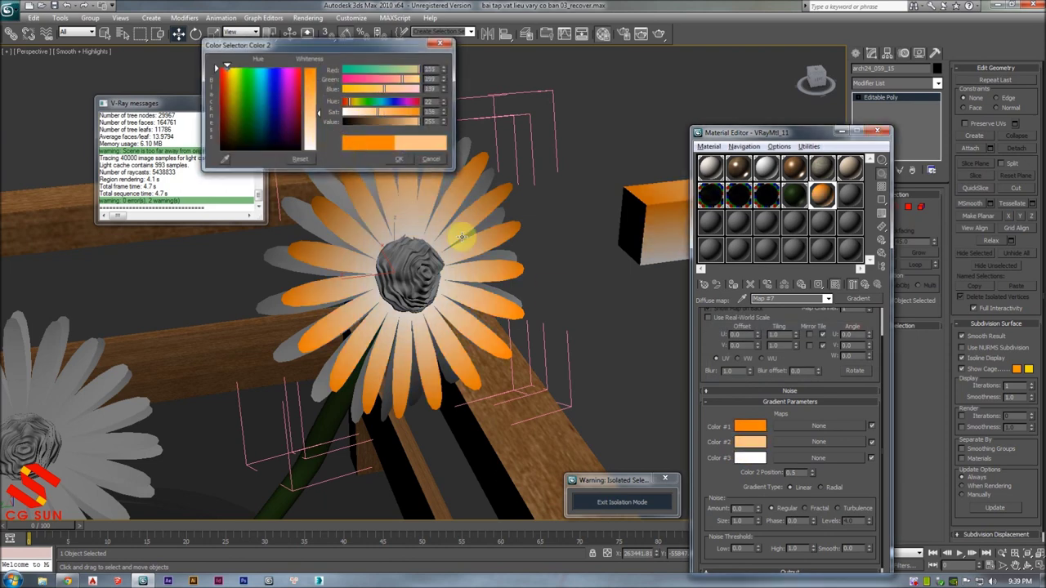
pyautogui.click(399, 159)
# - Copy Color #2 to Color #3 and tint it a very light pink
pyautogui.moveTo(752, 460); pyautogui.dragTo(750, 458)
pyautogui.click(792, 377)
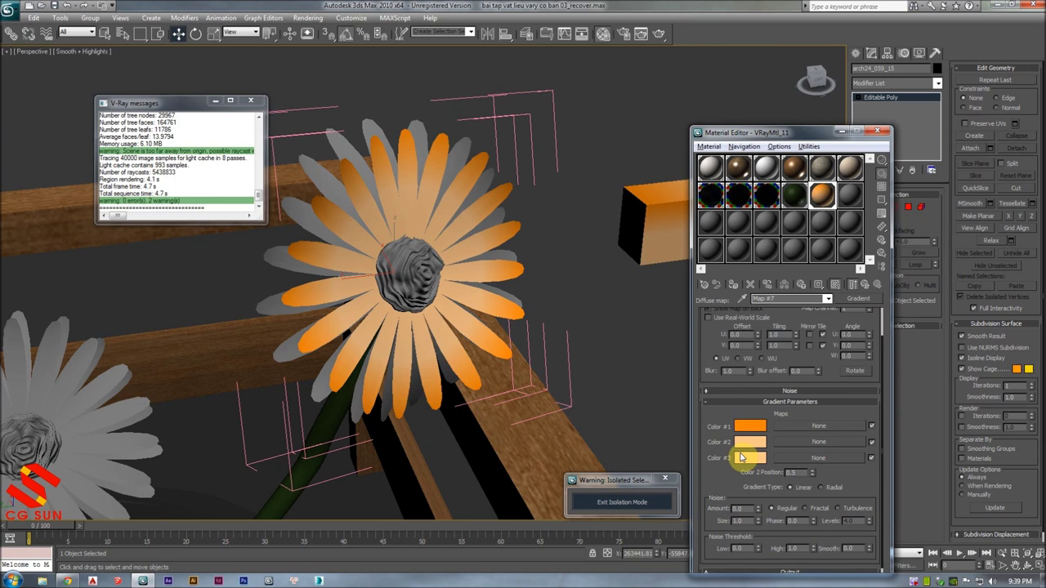
pyautogui.click(750, 457)
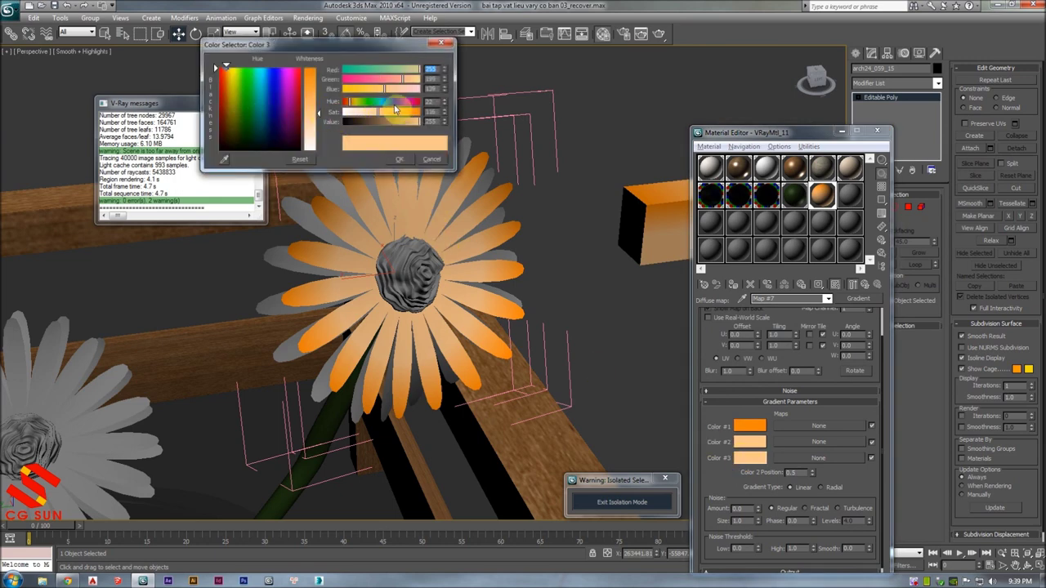
pyautogui.moveTo(401, 84); pyautogui.dragTo(353, 82)
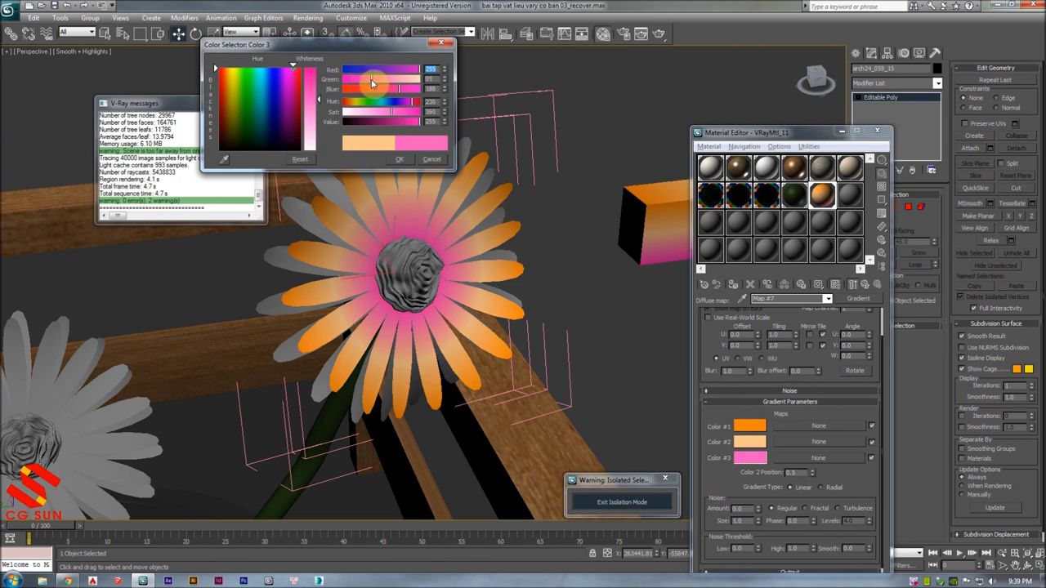
pyautogui.moveTo(378, 80); pyautogui.dragTo(396, 80)
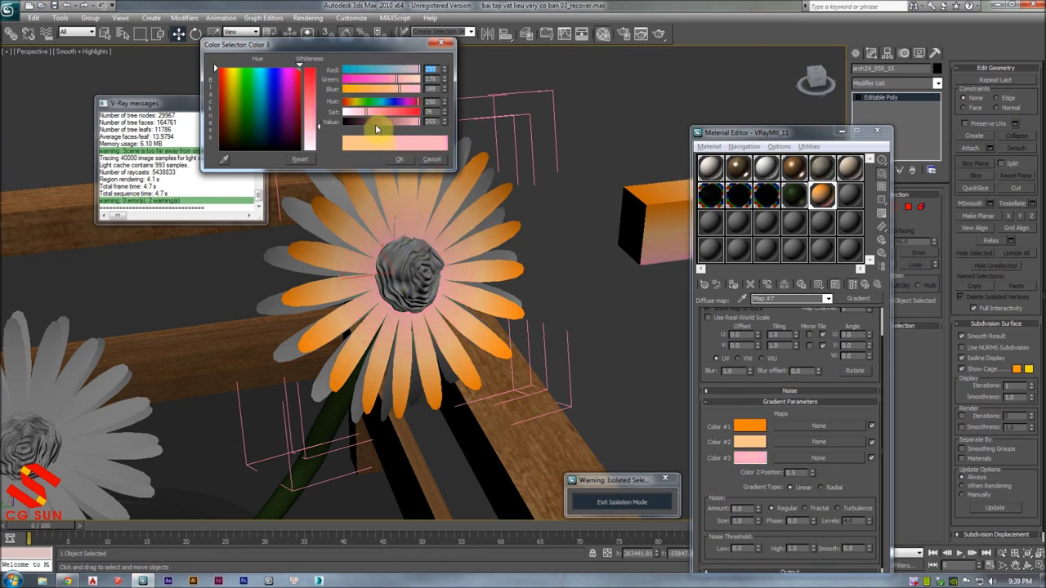
pyautogui.moveTo(364, 115); pyautogui.dragTo(345, 112)
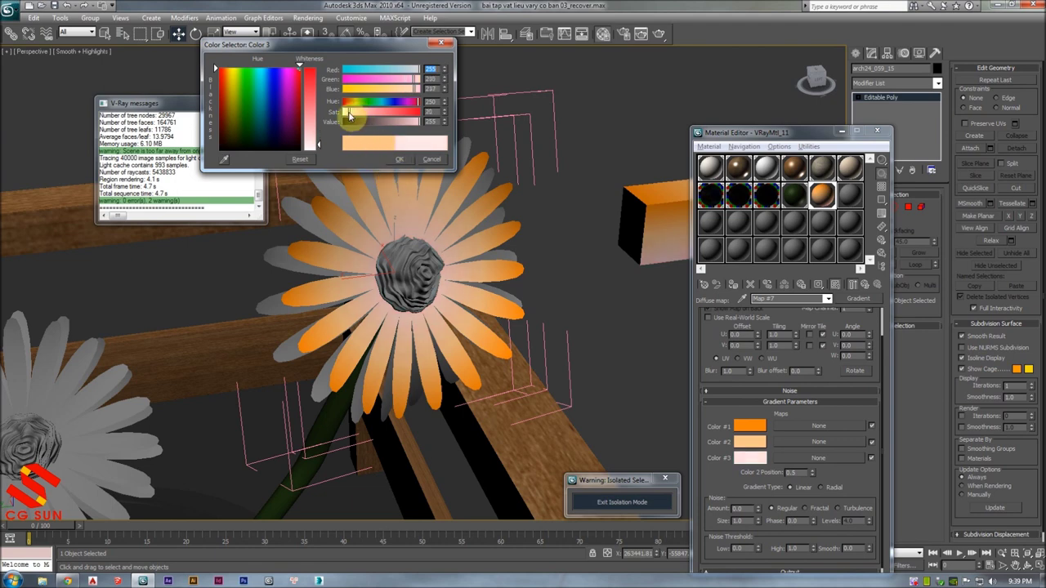
pyautogui.click(409, 161)
pyautogui.click(556, 158)
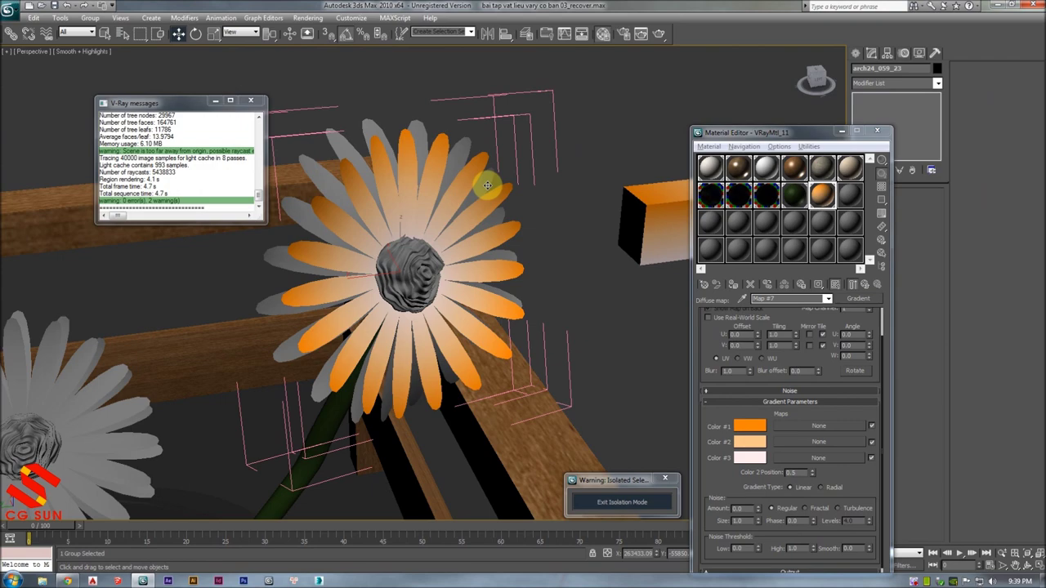
# - Assign the orange gradient material to the white flower group
pyautogui.press('F4')
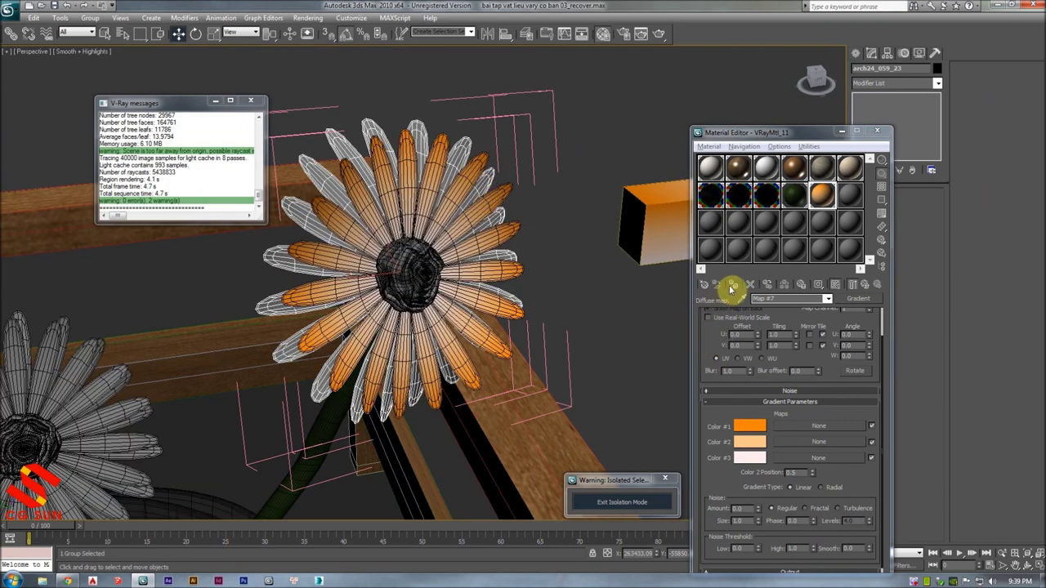
pyautogui.click(732, 287)
pyautogui.click(508, 168)
pyautogui.moveTo(508, 168)
pyautogui.keyDown('alt'); pyautogui.mouseDown(button='middle')
pyautogui.moveTo(462, 175)
pyautogui.moveTo(460, 196)
pyautogui.moveTo(406, 226)
pyautogui.moveTo(388, 203)
pyautogui.moveTo(400, 222)
pyautogui.mouseUp(button='middle'); pyautogui.keyUp('alt')
pyautogui.click(365, 241)
pyautogui.moveTo(379, 276)
pyautogui.keyDown('alt'); pyautogui.mouseDown(button='middle')
pyautogui.moveTo(465, 285)
pyautogui.moveTo(485, 253)
pyautogui.moveTo(613, 285)
pyautogui.mouseUp(button='middle'); pyautogui.keyUp('alt')
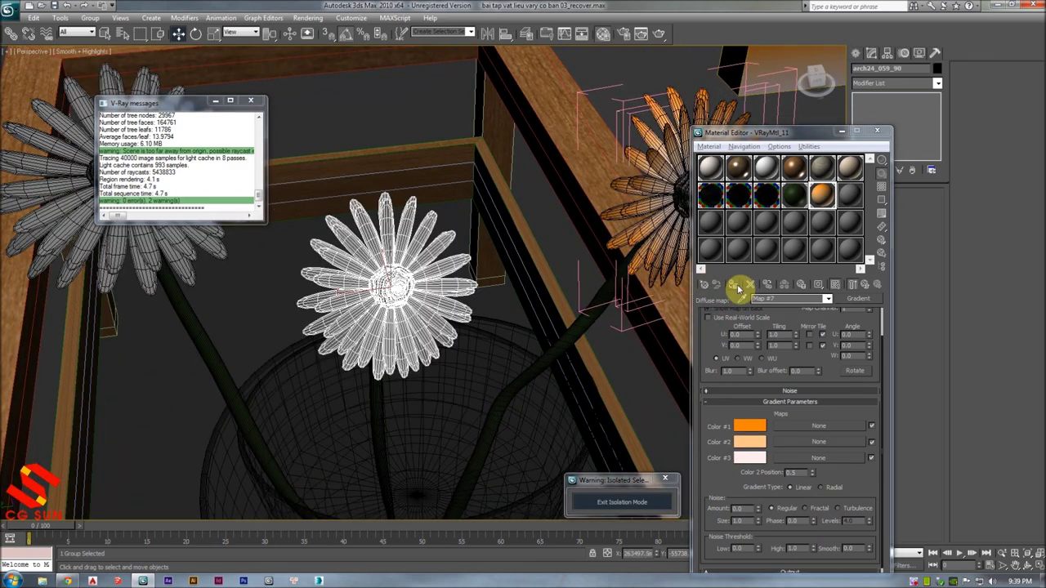
pyautogui.click(738, 286)
pyautogui.keyDown('alt'); pyautogui.moveTo(497, 295); pyautogui.dragTo(381, 248, button='middle'); pyautogui.keyUp('alt')
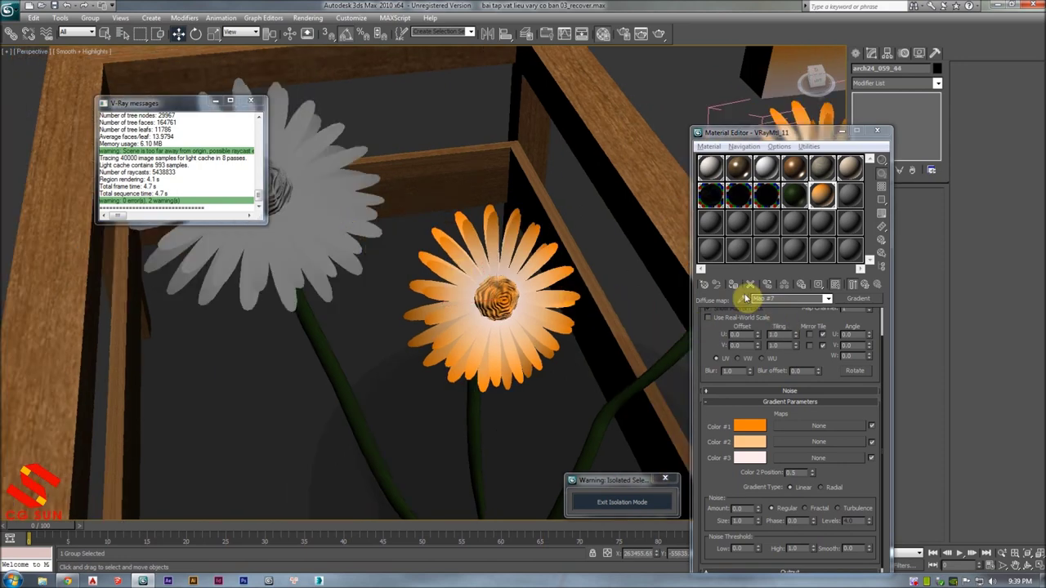
pyautogui.moveTo(523, 261)
pyautogui.keyDown('alt'); pyautogui.mouseDown(button='middle')
pyautogui.moveTo(460, 245)
pyautogui.moveTo(411, 247)
pyautogui.moveTo(523, 266)
pyautogui.moveTo(490, 260)
pyautogui.moveTo(621, 237)
pyautogui.moveTo(425, 213)
pyautogui.mouseUp(button='middle'); pyautogui.keyUp('alt')
# - Close the daisy group with Group > Close and orbit out to the table
pyautogui.click(599, 221)
pyautogui.click(90, 18)
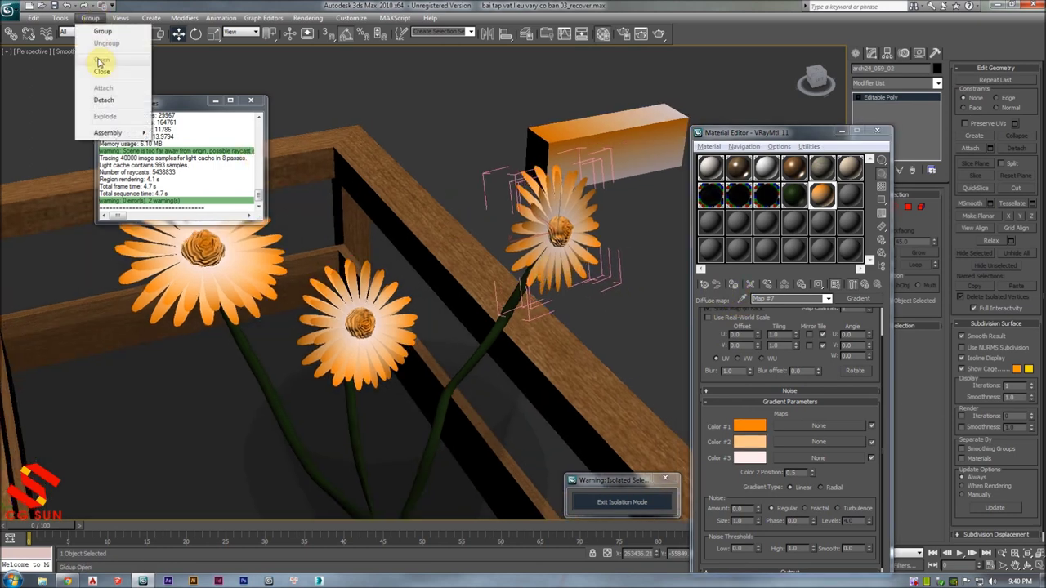
pyautogui.click(104, 70)
pyautogui.moveTo(402, 114)
pyautogui.keyDown('alt'); pyautogui.mouseDown(button='middle')
pyautogui.moveTo(452, 215)
pyautogui.moveTo(543, 243)
pyautogui.mouseUp(button='middle'); pyautogui.keyUp('alt')
pyautogui.press('F4')
# - Delete the test box and switch to a framed wireframe Top view
pyautogui.click(547, 245)
pyautogui.press('Delete')
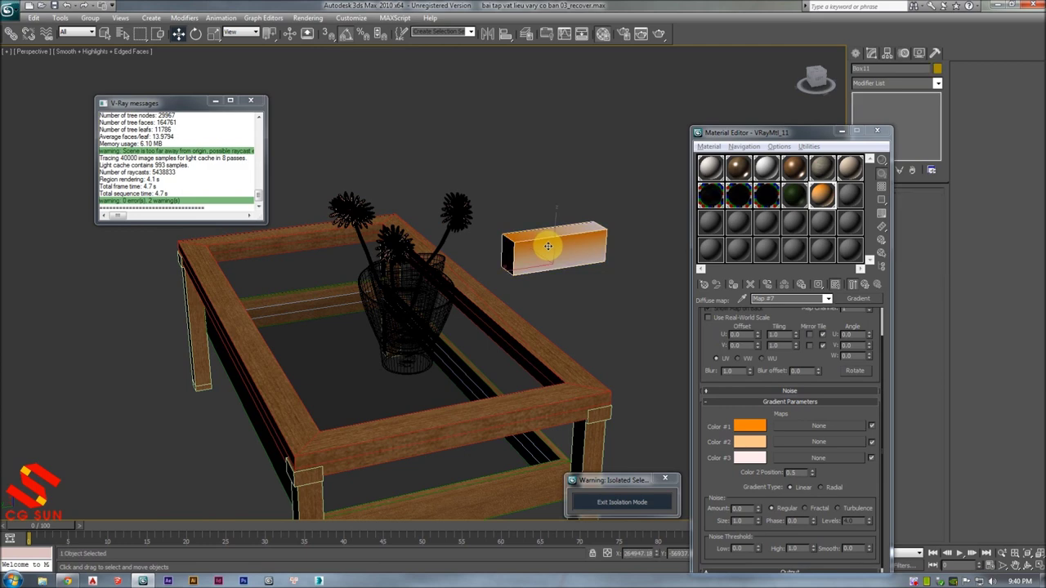
pyautogui.scroll(-2, 546, 258)
pyautogui.scroll(-3, 535, 263)
pyautogui.scroll(-2, 518, 262)
pyautogui.scroll(3, 512, 259)
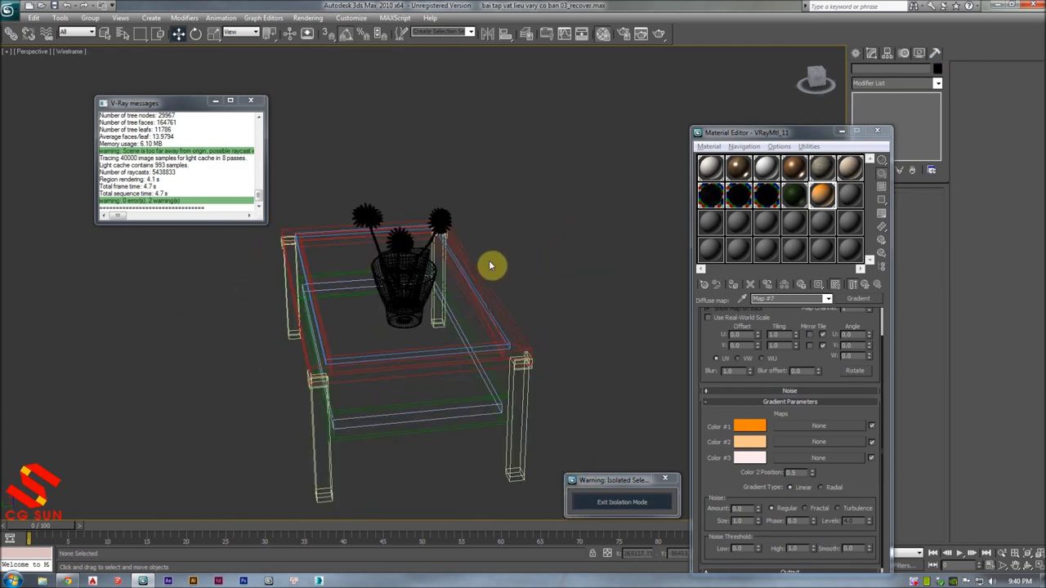
pyautogui.keyDown('alt'); pyautogui.moveTo(491, 262); pyautogui.dragTo(563, 252, button='middle'); pyautogui.keyUp('alt')
pyautogui.press('F3')
pyautogui.hotkey('ctrl', 'a')
pyautogui.press('t')
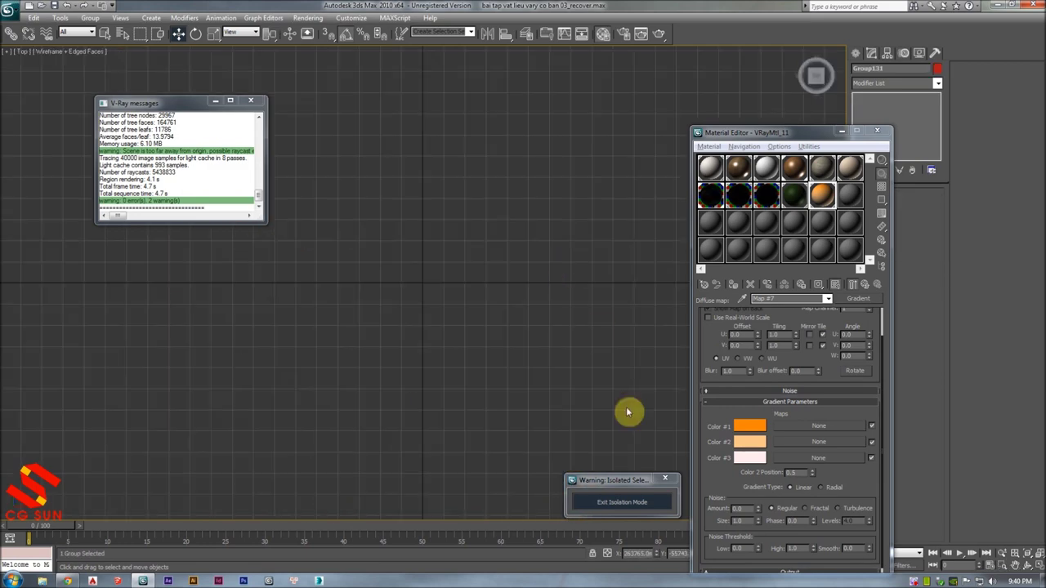
pyautogui.press('z')
# - Exit Isolation Mode and undo view changes back to the shaded Perspective view
pyautogui.click(664, 479)
pyautogui.moveTo(602, 400); pyautogui.dragTo(467, 367, button='middle')
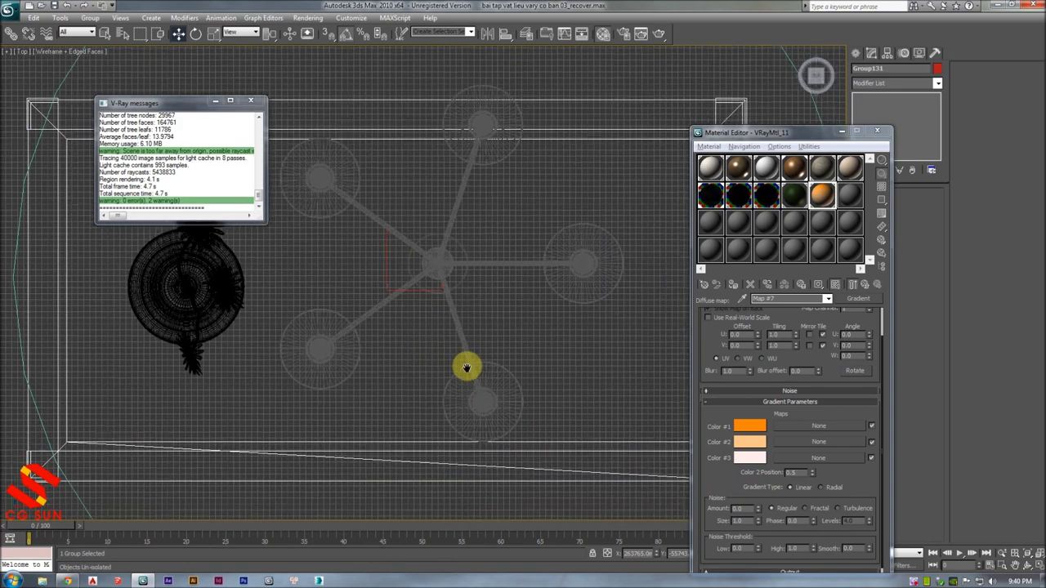
pyautogui.hotkey('shift', 'z')
pyautogui.hotkey('shift', 'z')
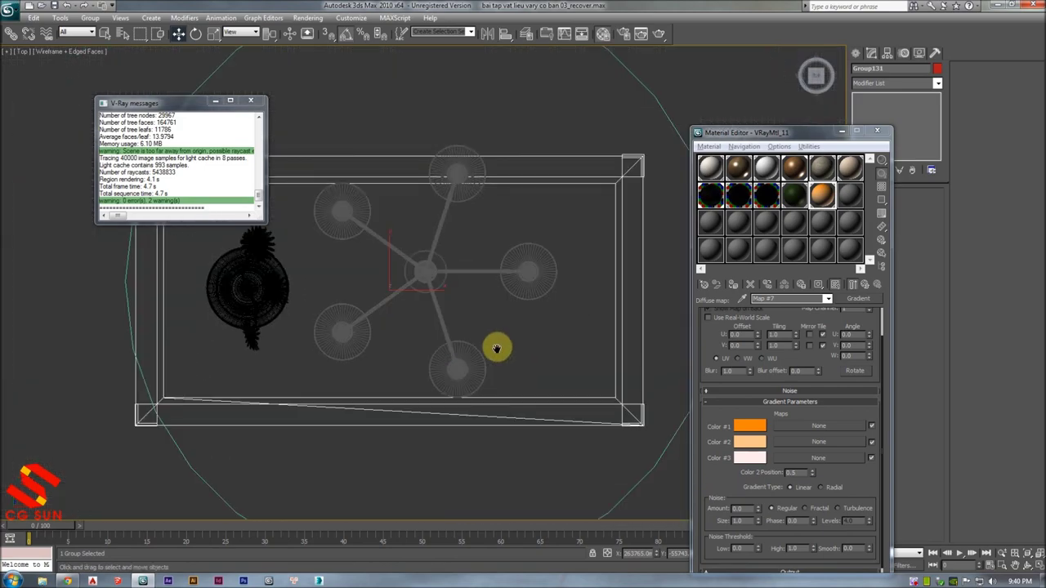
pyautogui.hotkey('shift', 'z')
pyautogui.hotkey('shift', 'z')
pyautogui.hotkey('shift', 'z')
pyautogui.hotkey('shift', 'z')
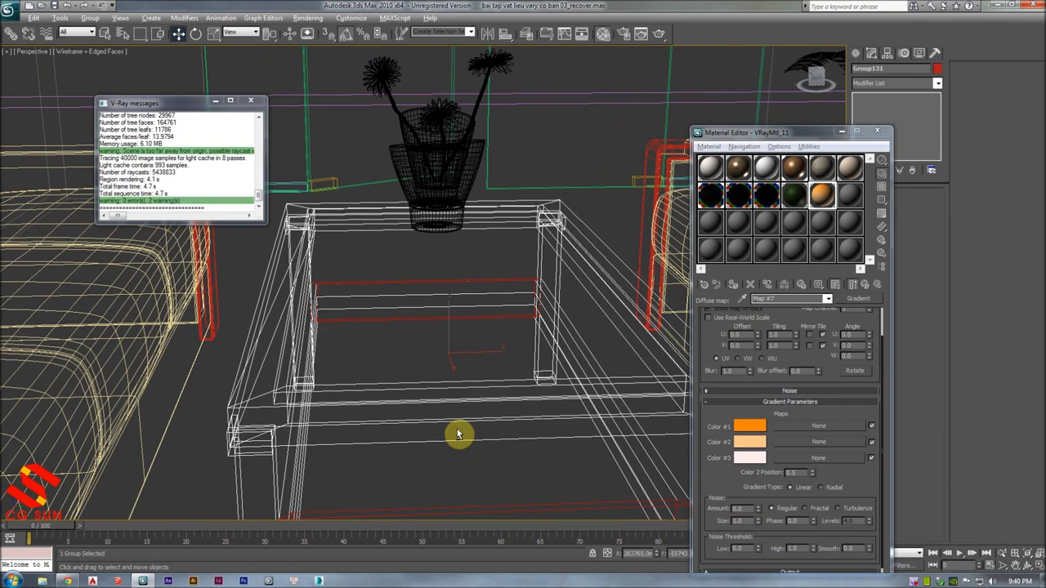
pyautogui.hotkey('shift', 'z')
pyautogui.hotkey('shift', 'z')
pyautogui.hotkey('shift', 'z')
pyautogui.hotkey('shift', 'z')
pyautogui.hotkey('shift', 'z')
pyautogui.hotkey('shift', 'z')
pyautogui.hotkey('shift', 'z')
pyautogui.hotkey('shift', 'z')
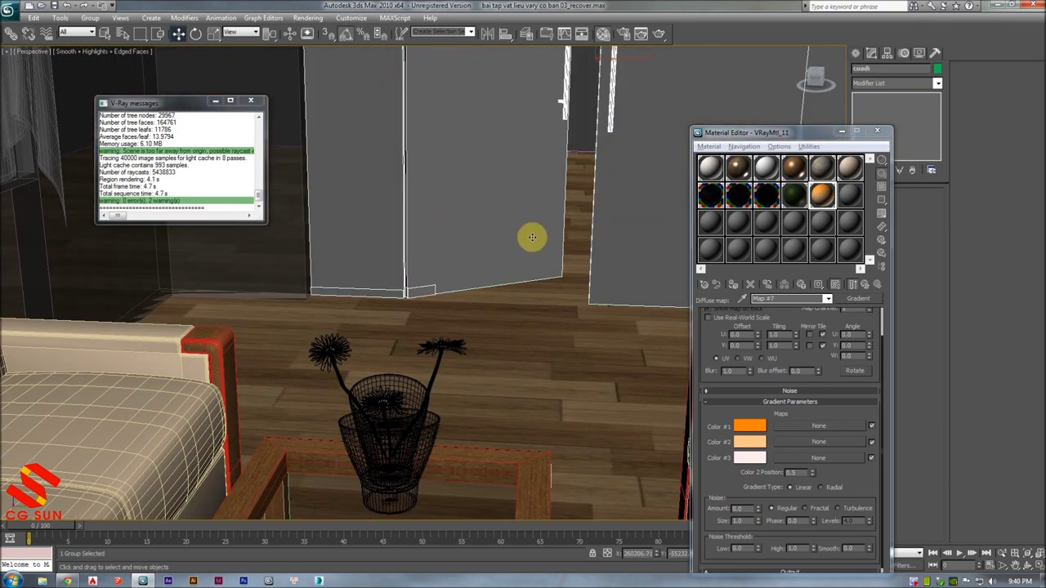
# - Select the glass doors through their kinh material and isolate them
pyautogui.click(722, 195)
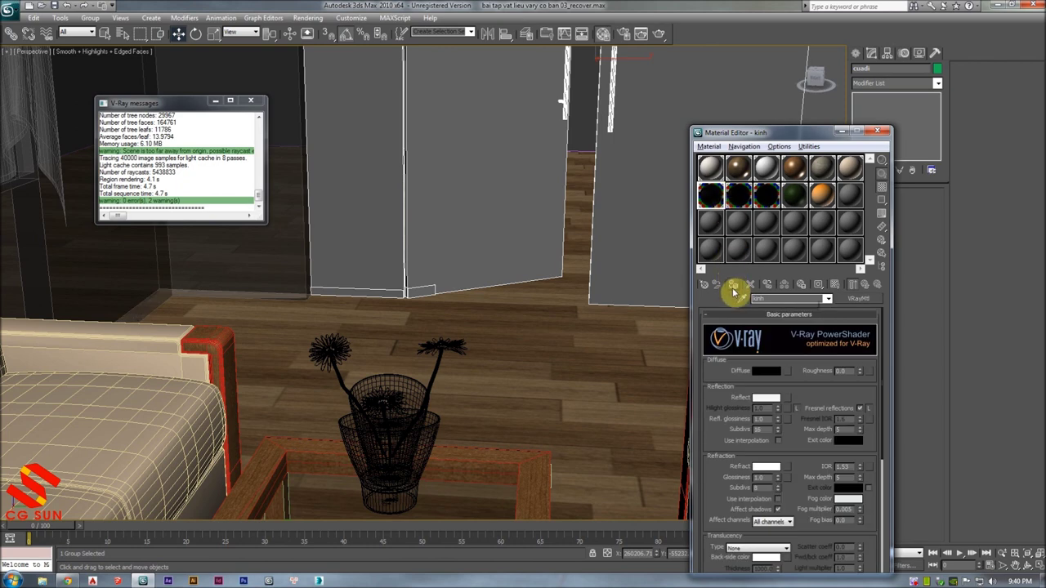
pyautogui.click(733, 290)
pyautogui.hotkey('alt', 'q')
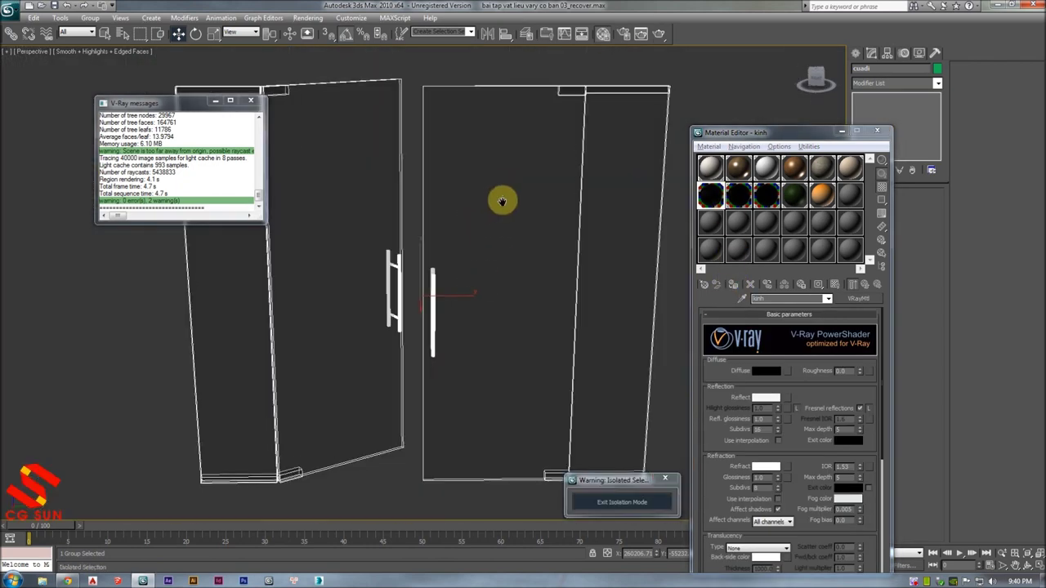
# - Open the door group to pick a single door, close it again, and choose an unused material slot
pyautogui.click(90, 18)
pyautogui.click(102, 61)
pyautogui.moveTo(343, 93)
pyautogui.keyDown('alt'); pyautogui.mouseDown(button='middle')
pyautogui.moveTo(397, 152)
pyautogui.moveTo(376, 166)
pyautogui.mouseUp(button='middle'); pyautogui.keyUp('alt')
pyautogui.click(375, 166)
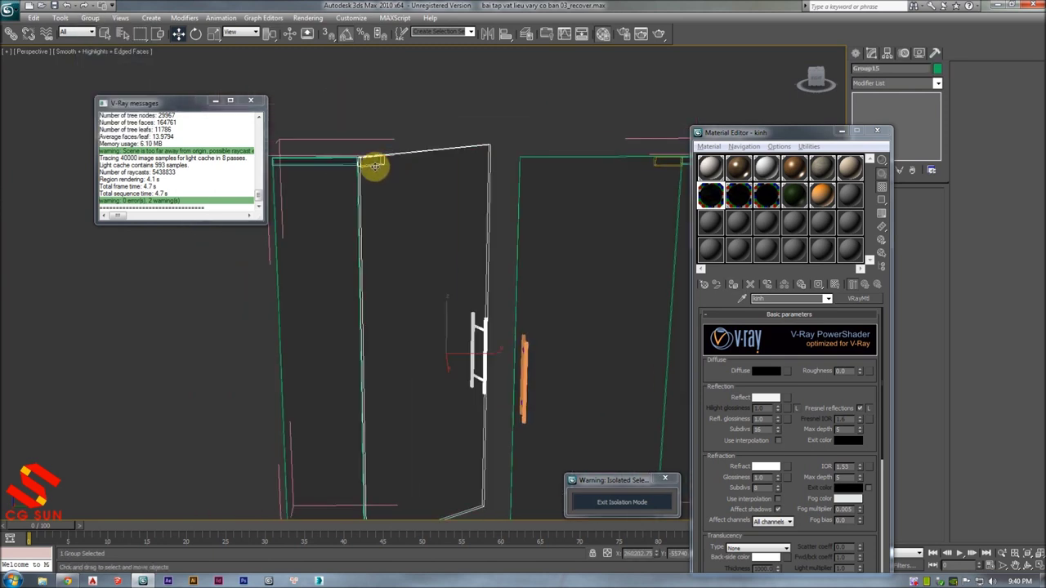
pyautogui.click(90, 17)
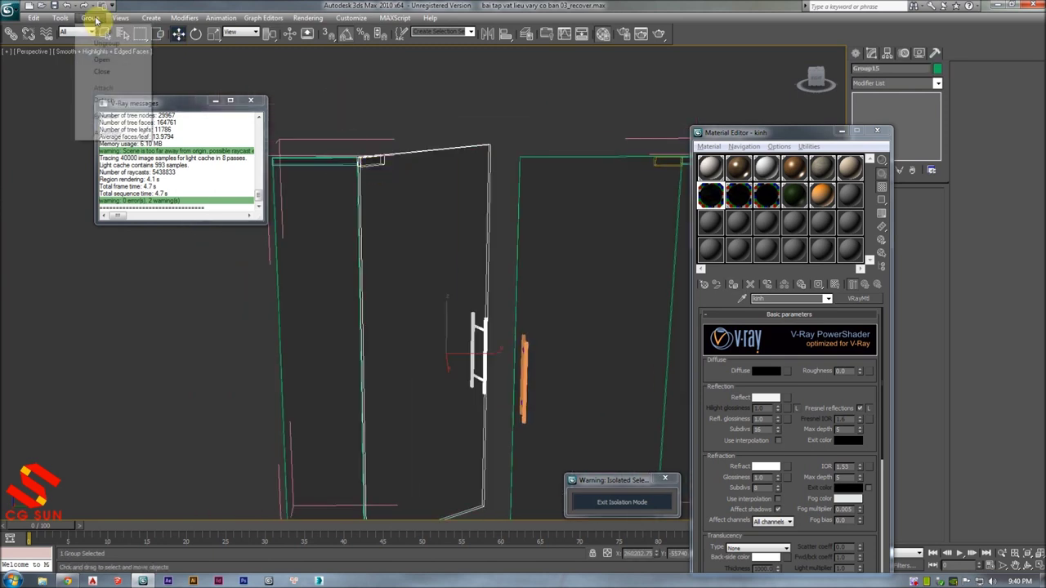
pyautogui.click(112, 72)
pyautogui.click(369, 171)
pyautogui.moveTo(385, 179)
pyautogui.keyDown('alt'); pyautogui.mouseDown(button='middle')
pyautogui.moveTo(433, 185)
pyautogui.moveTo(465, 352)
pyautogui.mouseUp(button='middle'); pyautogui.keyUp('alt')
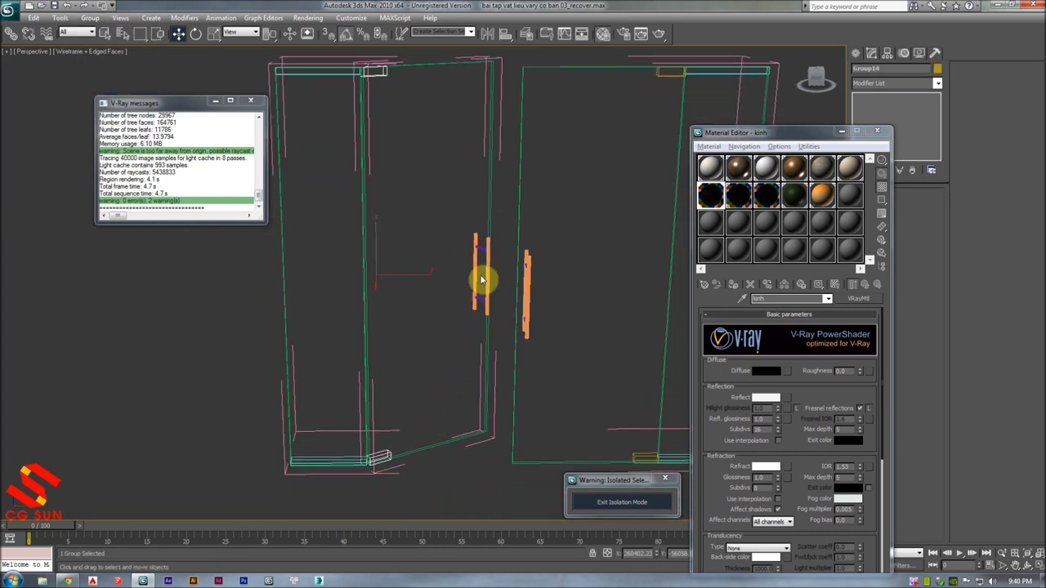
pyautogui.click(848, 195)
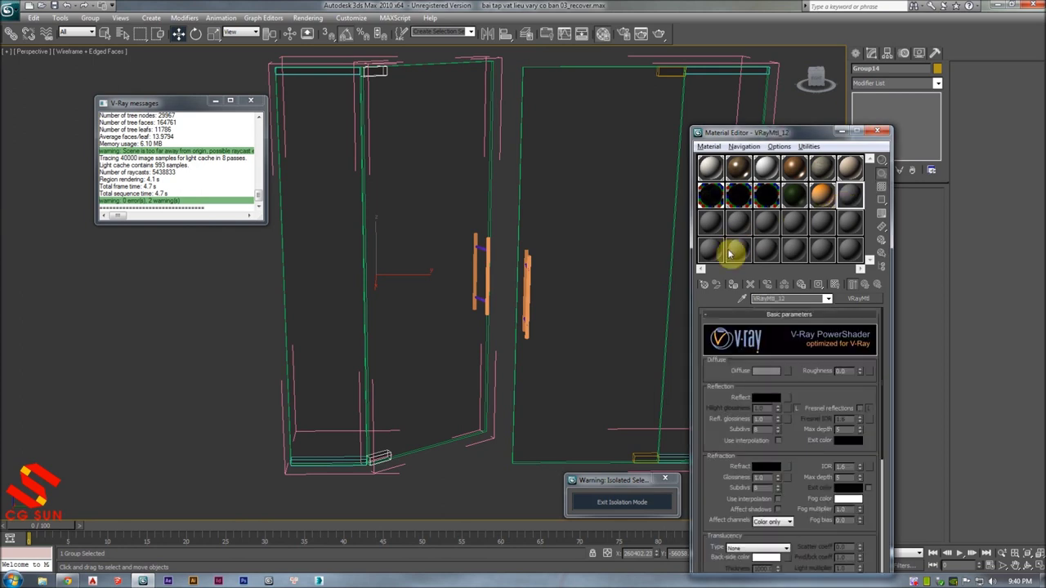
# - Assign the new VRayMtl (inox) to the doors and set its diffuse colour to black
pyautogui.click(734, 285)
pyautogui.write('inox')
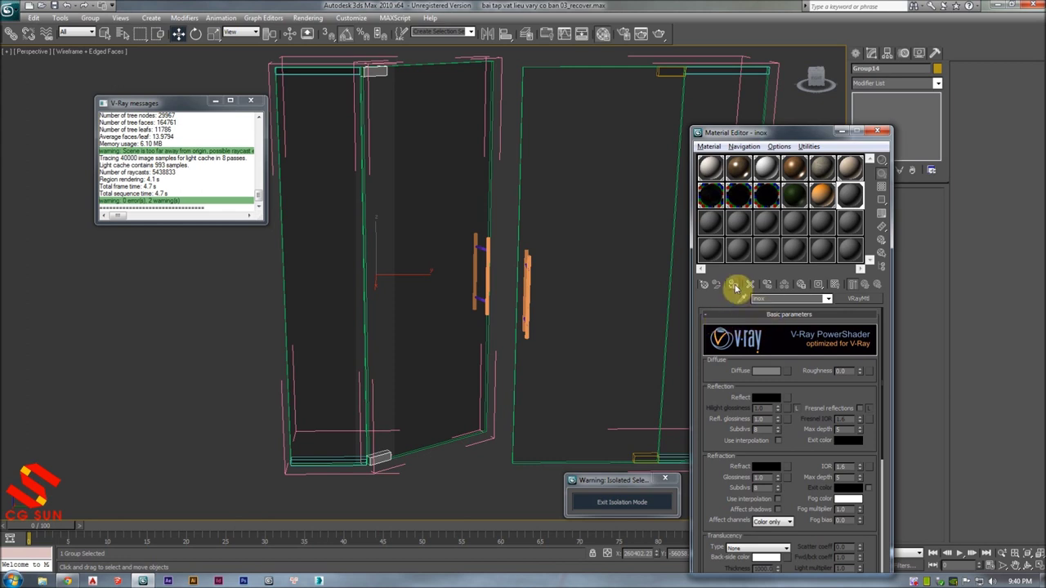
pyautogui.click(778, 374)
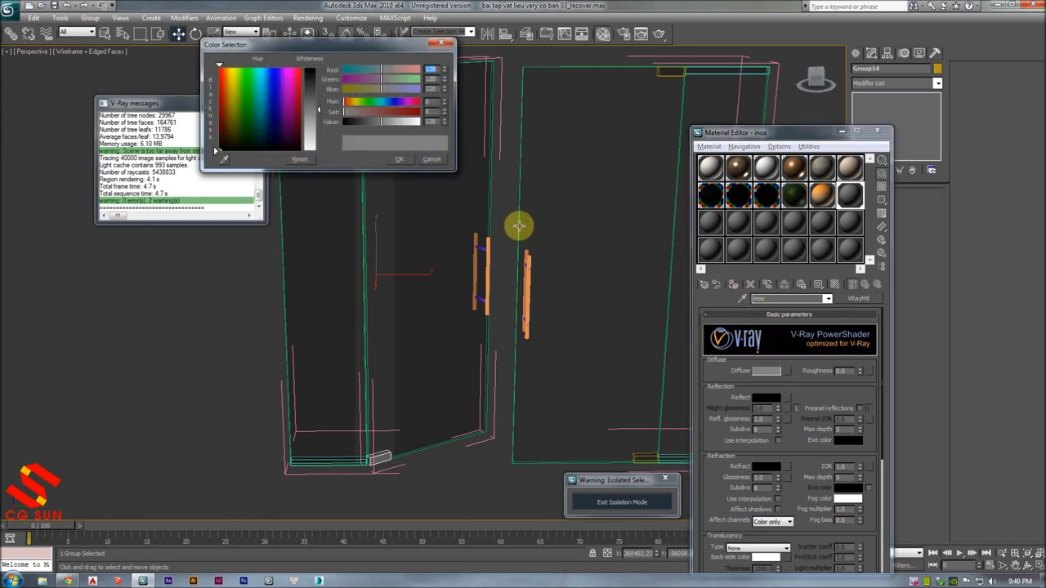
pyautogui.moveTo(335, 106); pyautogui.dragTo(320, 107)
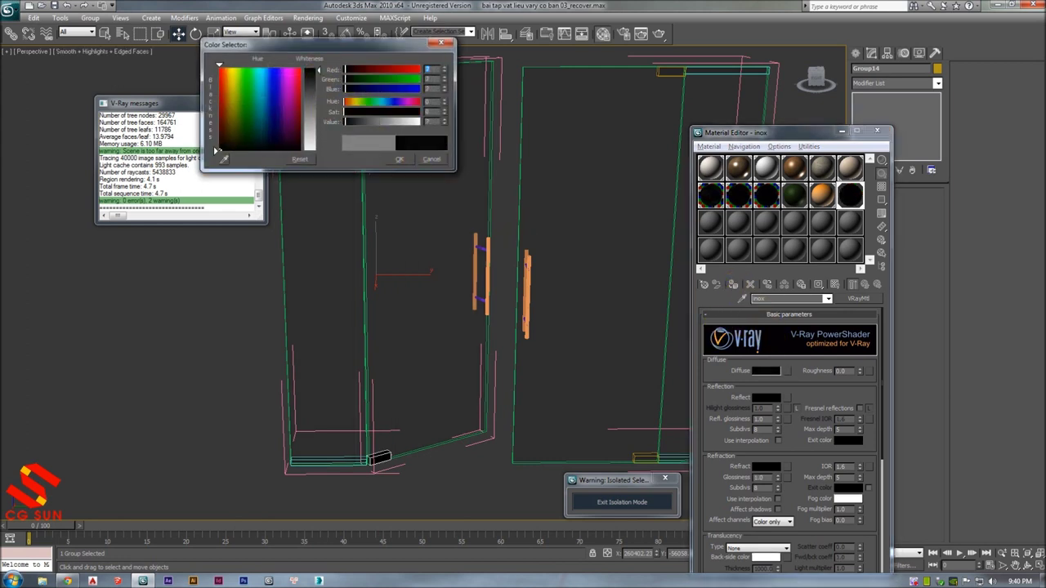
pyautogui.moveTo(327, 74)
pyautogui.mouseDown()
pyautogui.moveTo(314, 156)
pyautogui.moveTo(319, 69)
pyautogui.moveTo(325, 151)
pyautogui.moveTo(338, 89)
pyautogui.mouseUp()
pyautogui.click(400, 159)
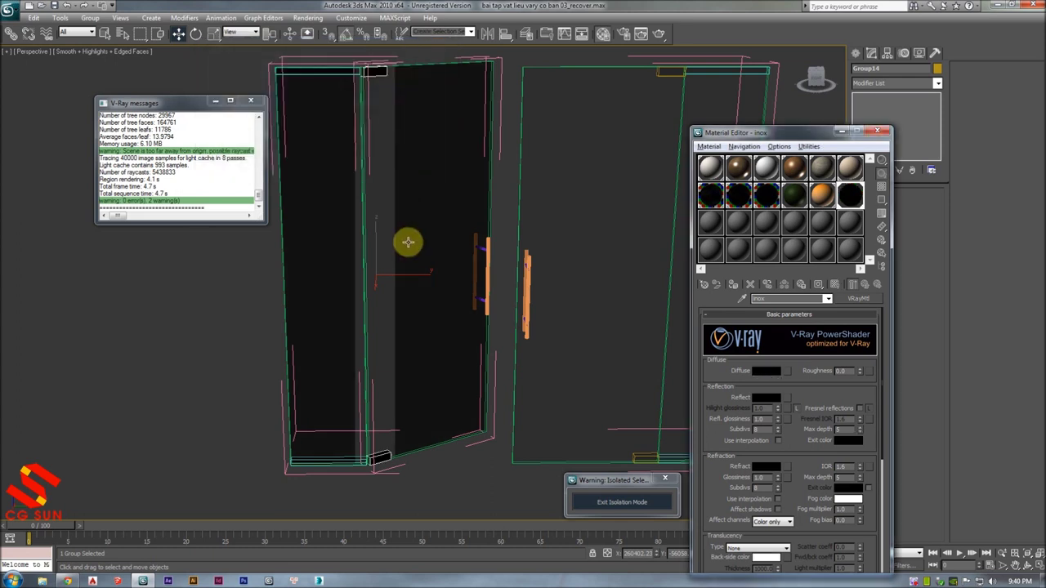
# - Set the inox reflection colour to grey 160 and reflection glossiness to 0.94
pyautogui.scroll(-1, 805, 386)
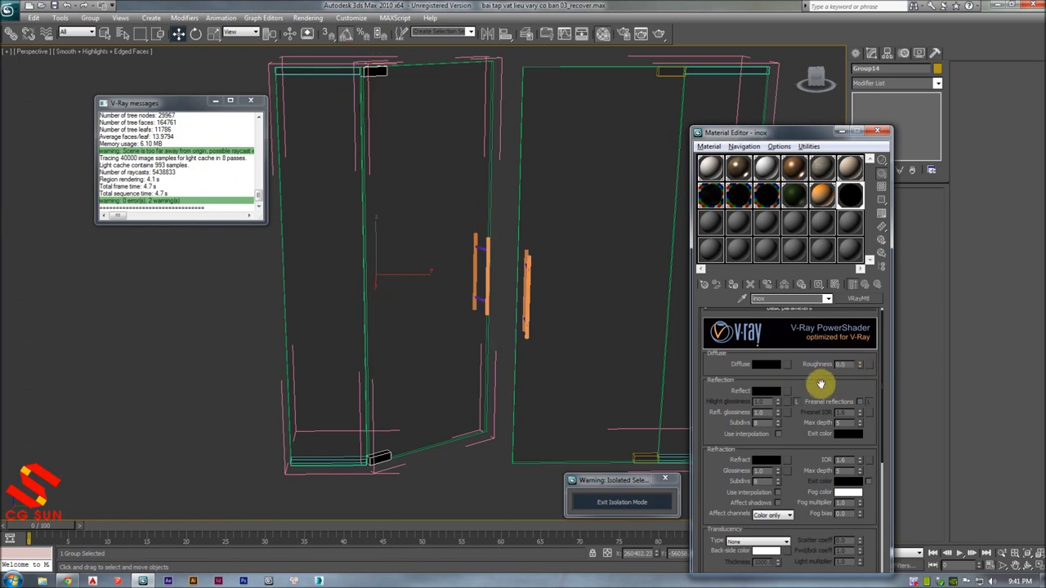
pyautogui.scroll(1, 803, 385)
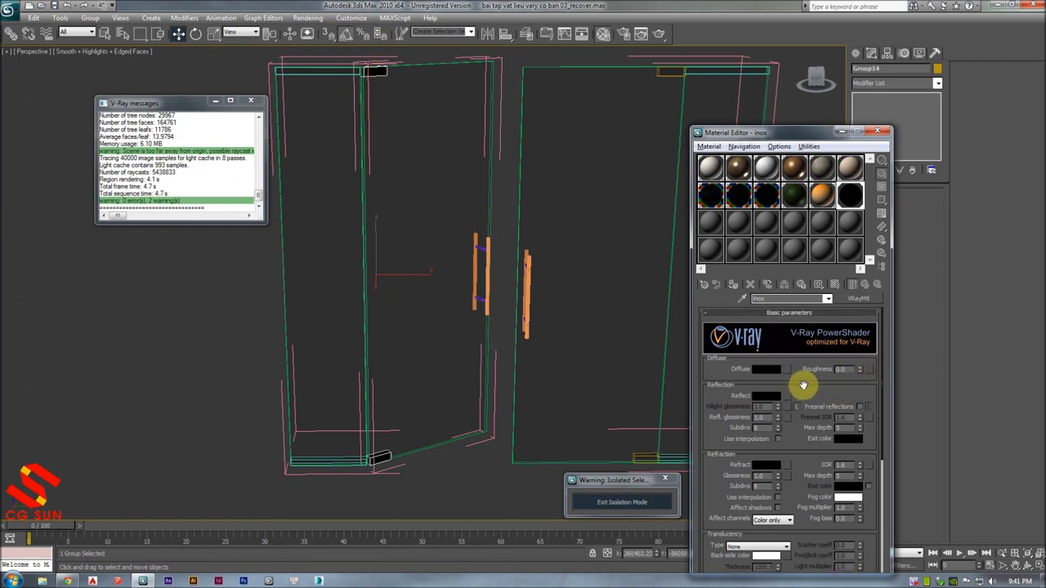
pyautogui.scroll(-1, 801, 372)
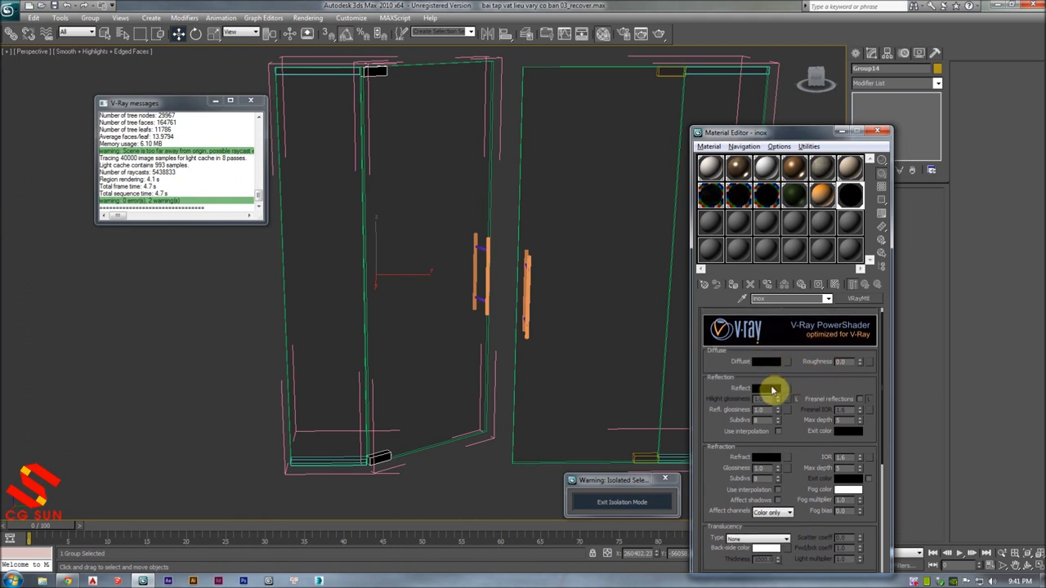
pyautogui.click(772, 391)
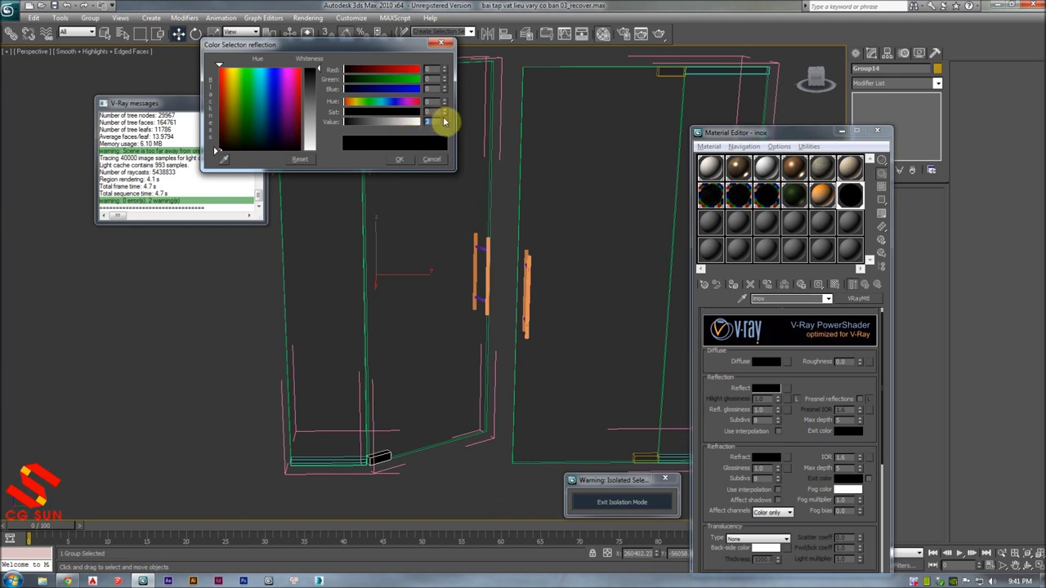
pyautogui.write('160')
pyautogui.press('Return')
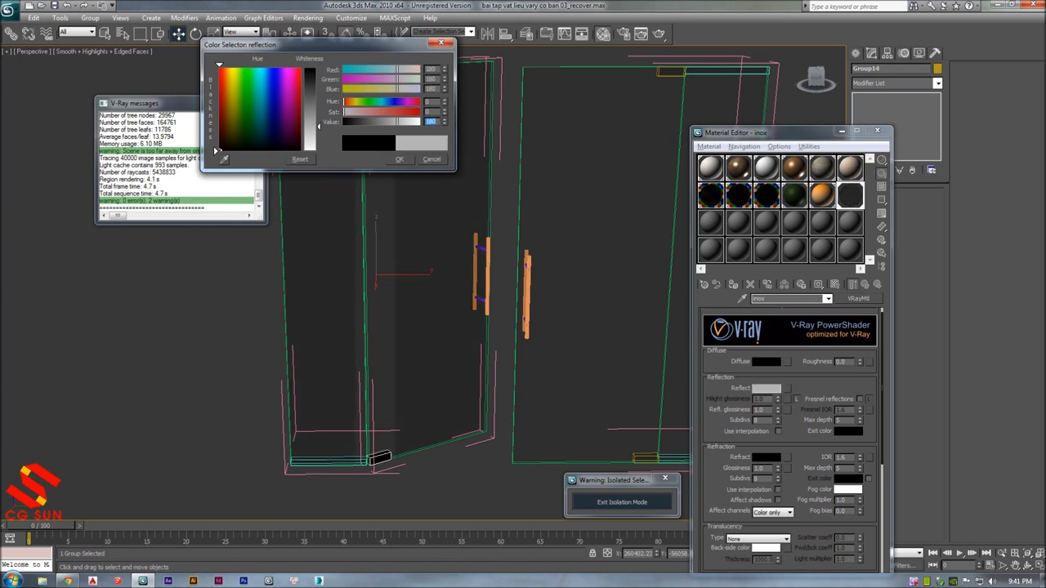
pyautogui.click(401, 162)
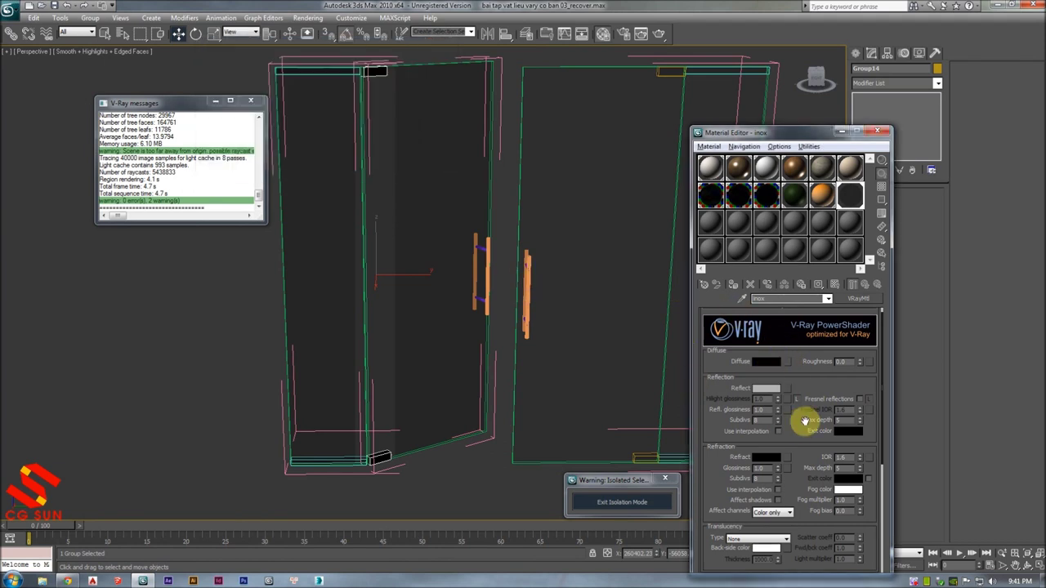
pyautogui.click(773, 396)
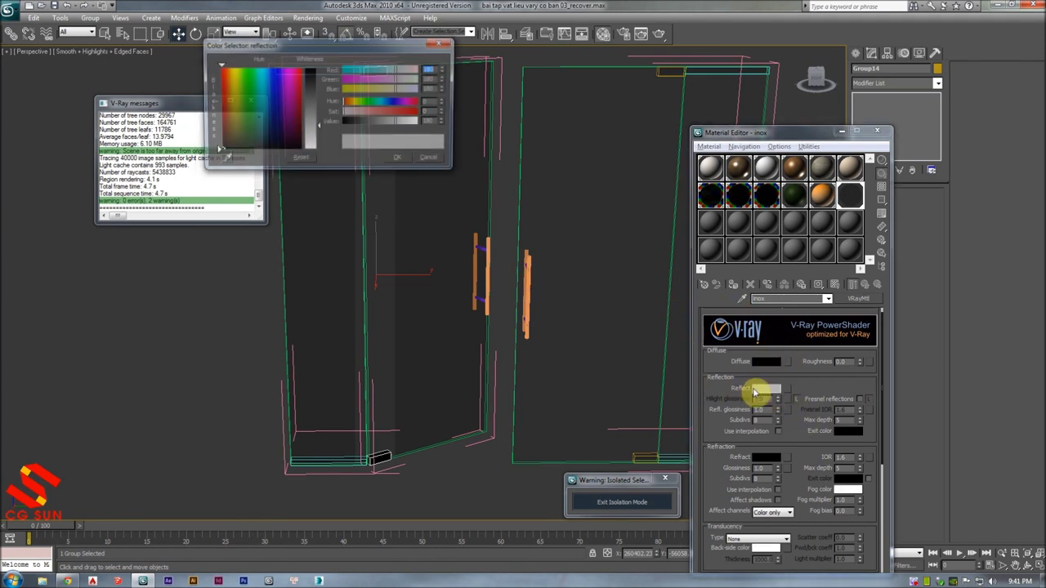
pyautogui.click(402, 162)
pyautogui.moveTo(746, 384); pyautogui.dragTo(724, 349)
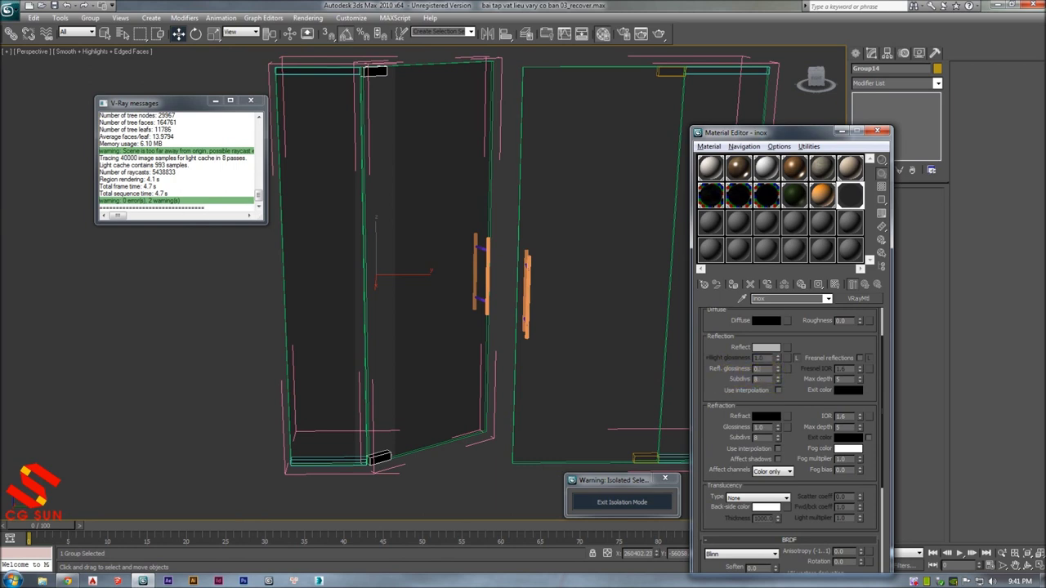
pyautogui.write('94')
# - Preview the inox material enlarged, then orbit to an angled view of the doors
pyautogui.doubleClick(854, 197)
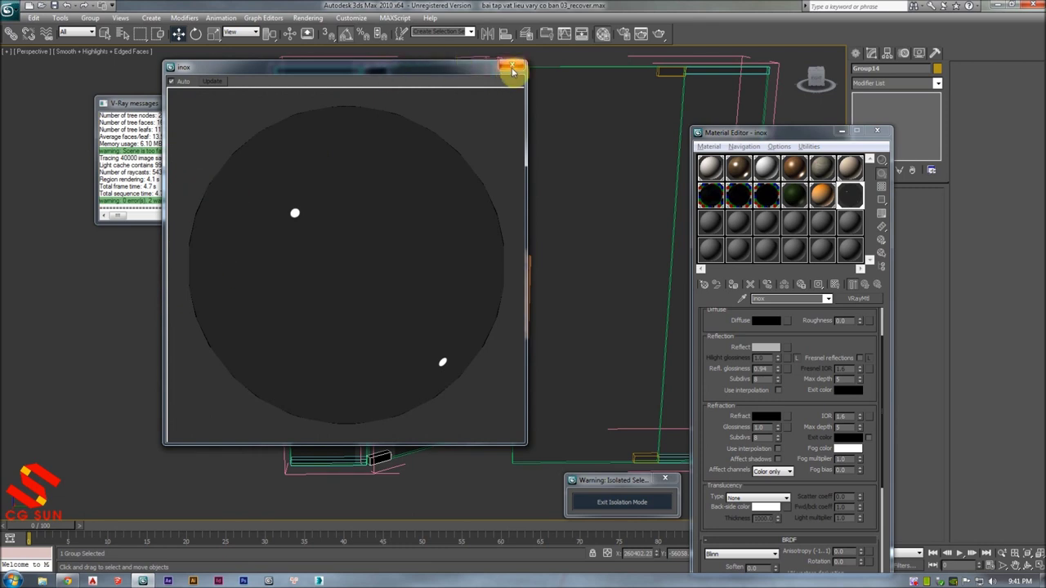
pyautogui.click(512, 72)
pyautogui.scroll(-3, 537, 245)
pyautogui.keyDown('alt'); pyautogui.moveTo(502, 261); pyautogui.dragTo(507, 289, button='middle'); pyautogui.keyUp('alt')
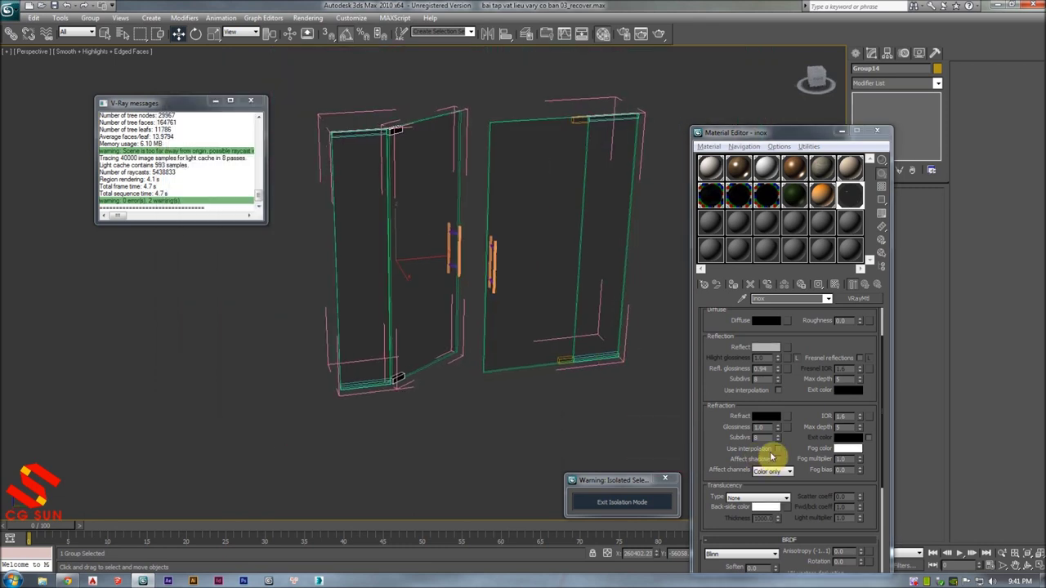
pyautogui.scroll(-1, 776, 375)
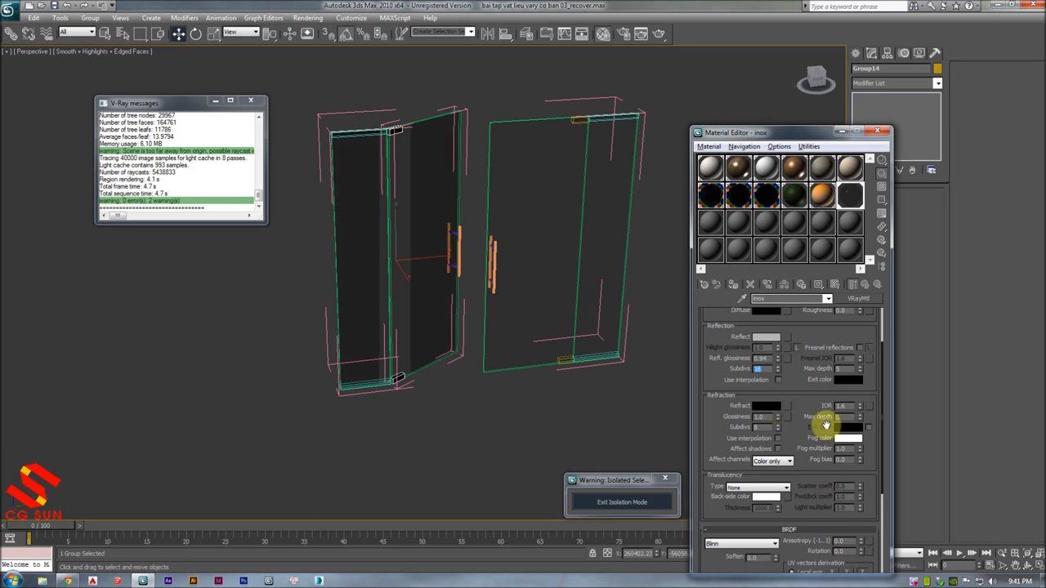
# - Open the glass-door group so its individual parts can be selected
pyautogui.scroll(1, 420, 320)
pyautogui.scroll(3, 443, 299)
pyautogui.scroll(2, 449, 278)
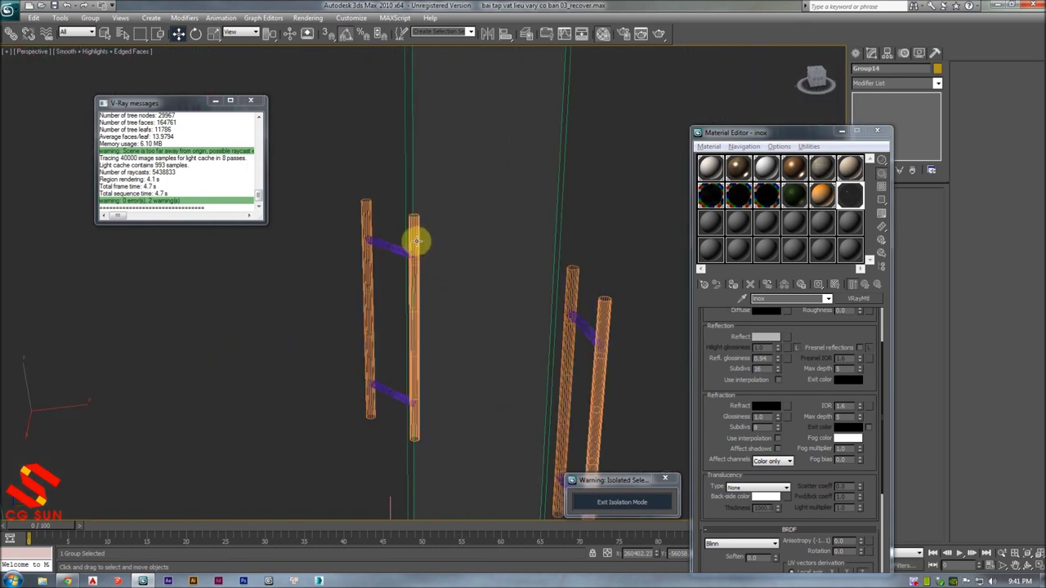
pyautogui.scroll(-2, 466, 261)
pyautogui.scroll(-3, 450, 240)
pyautogui.scroll(-2, 450, 240)
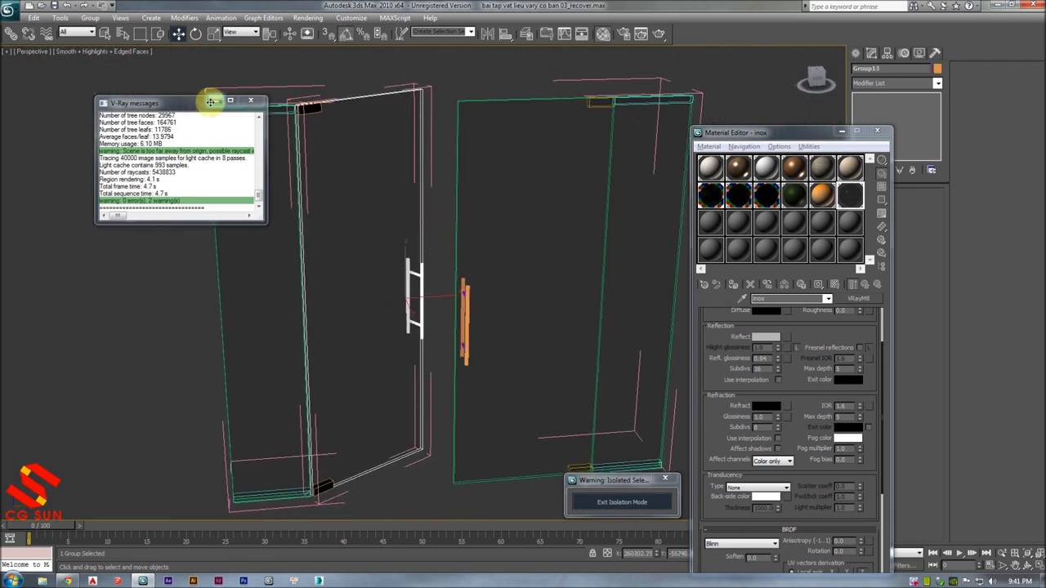
pyautogui.click(92, 19)
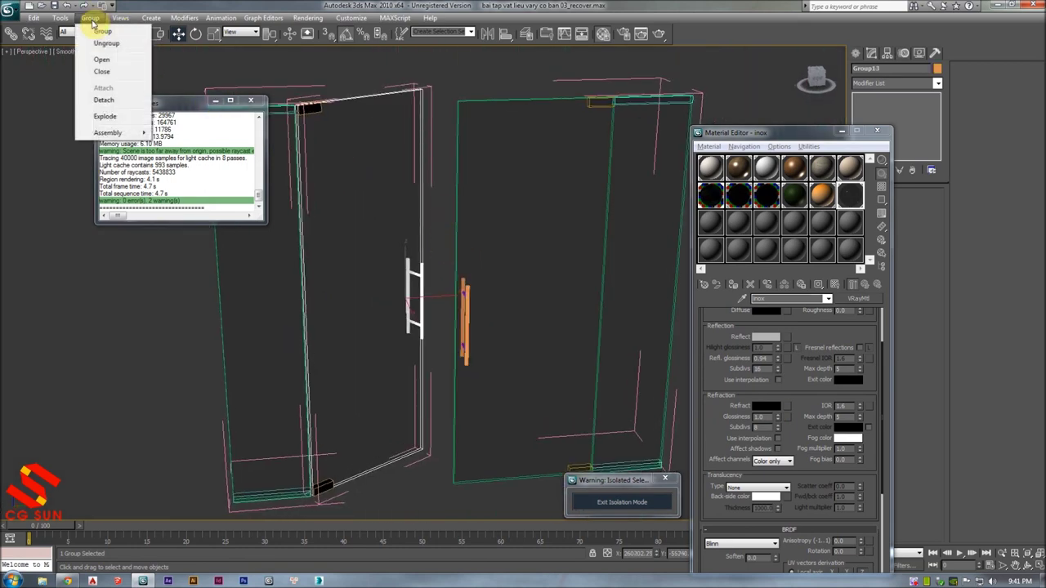
pyautogui.click(104, 60)
pyautogui.click(367, 243)
# - Select the door handles, switching between wireframe and edged-face display
pyautogui.scroll(3, 441, 284)
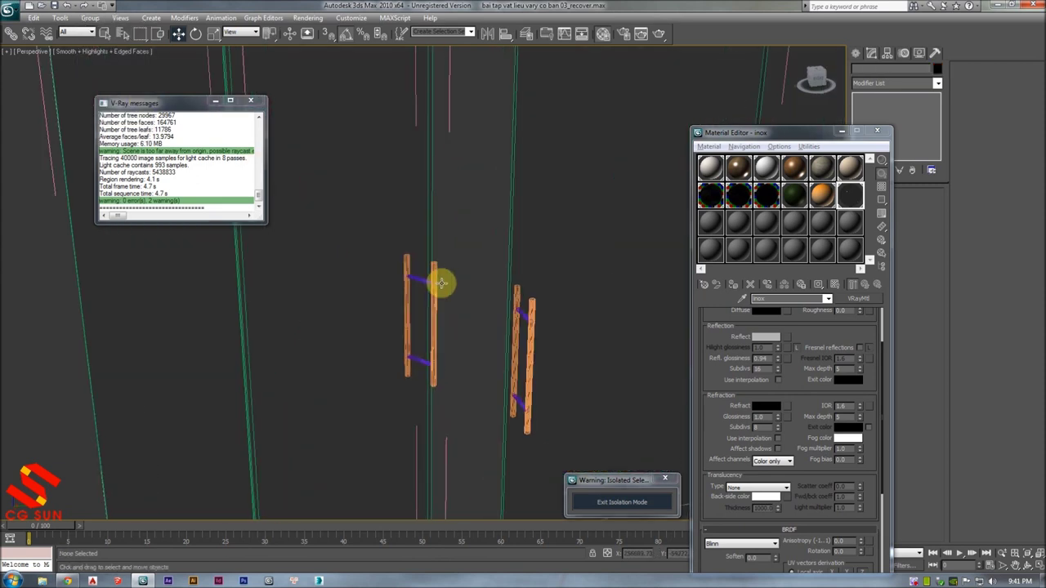
pyautogui.click(435, 282)
pyautogui.scroll(2, 442, 282)
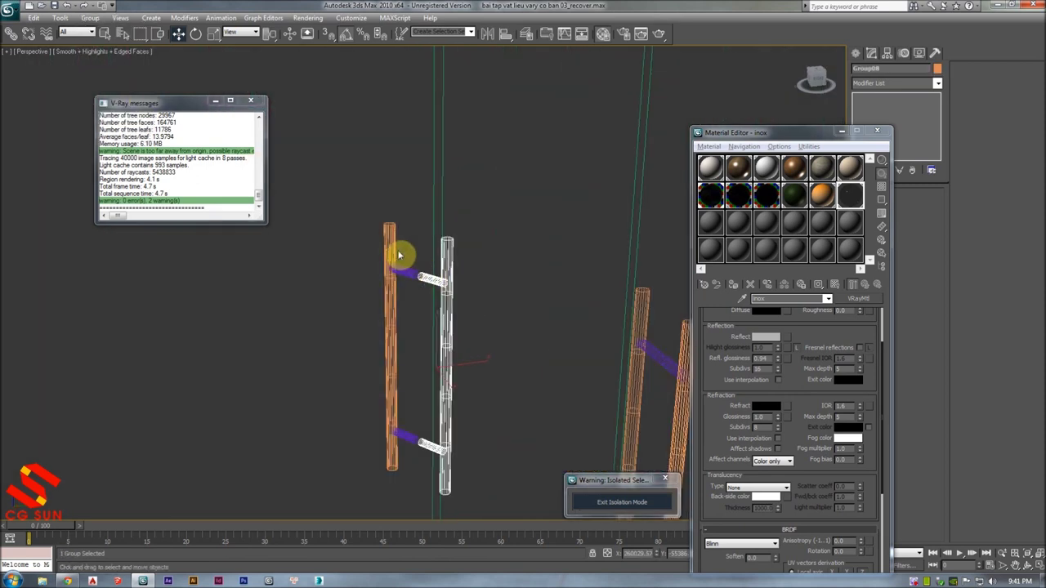
pyautogui.keyDown('ctrl'); pyautogui.click(389, 245); pyautogui.keyUp('ctrl')
pyautogui.press('F3')
pyautogui.press('F4')
pyautogui.scroll(-3, 563, 295)
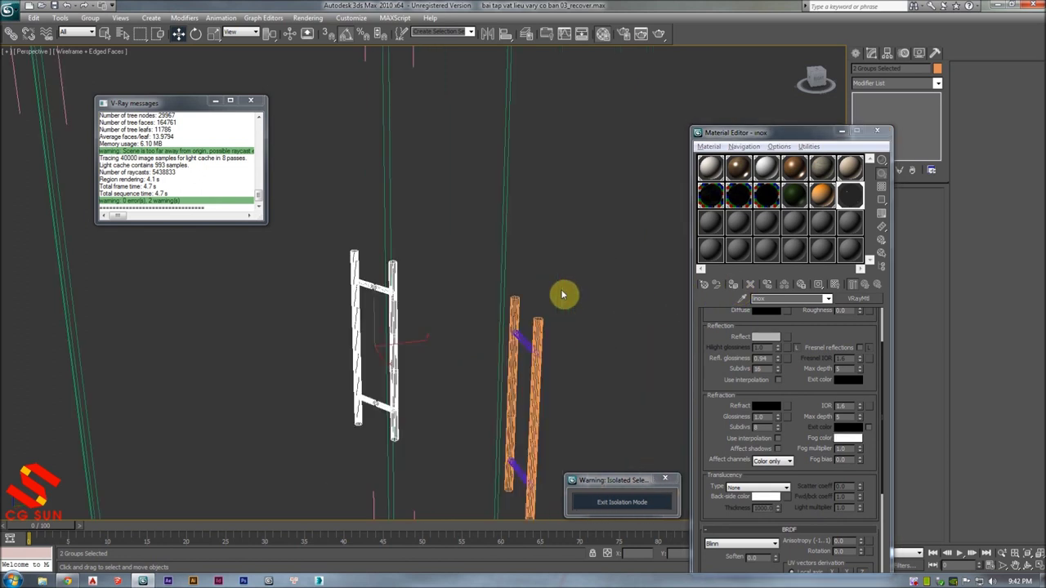
pyautogui.click(532, 319)
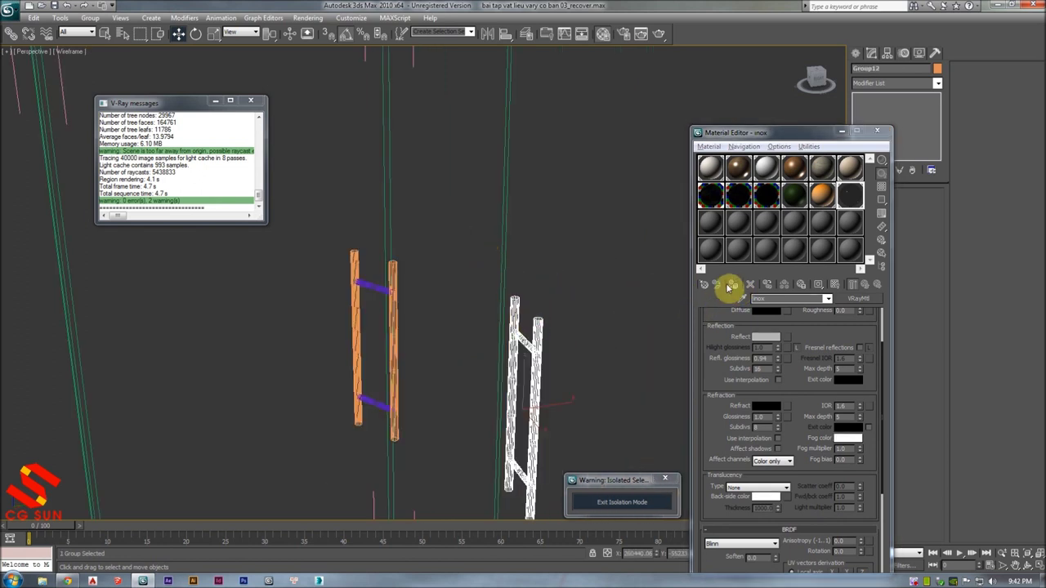
# - Select the bottom bracket of the door frame and zoom in on it in shaded view
pyautogui.scroll(-3, 376, 212)
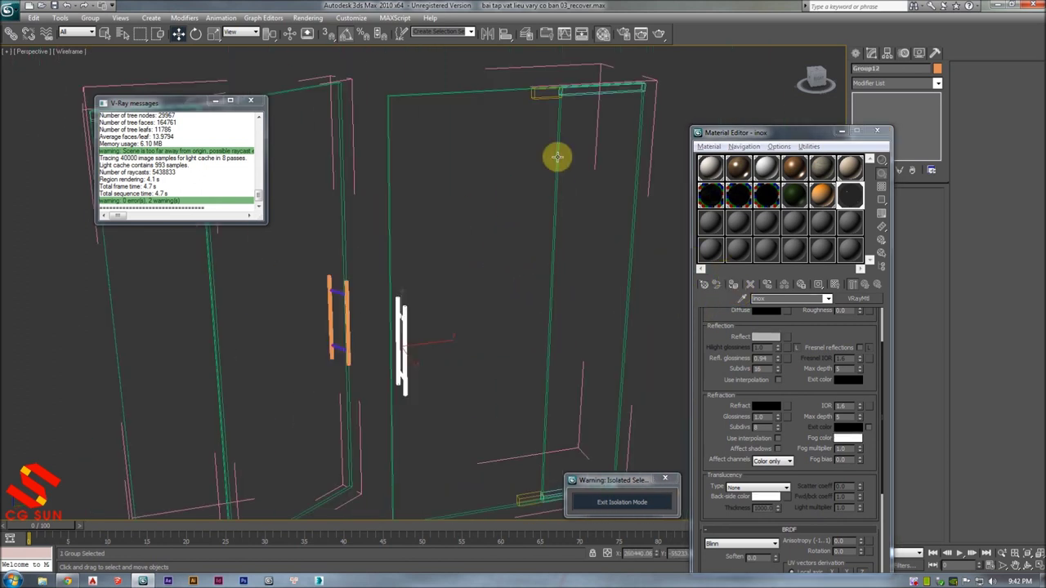
pyautogui.click(544, 96)
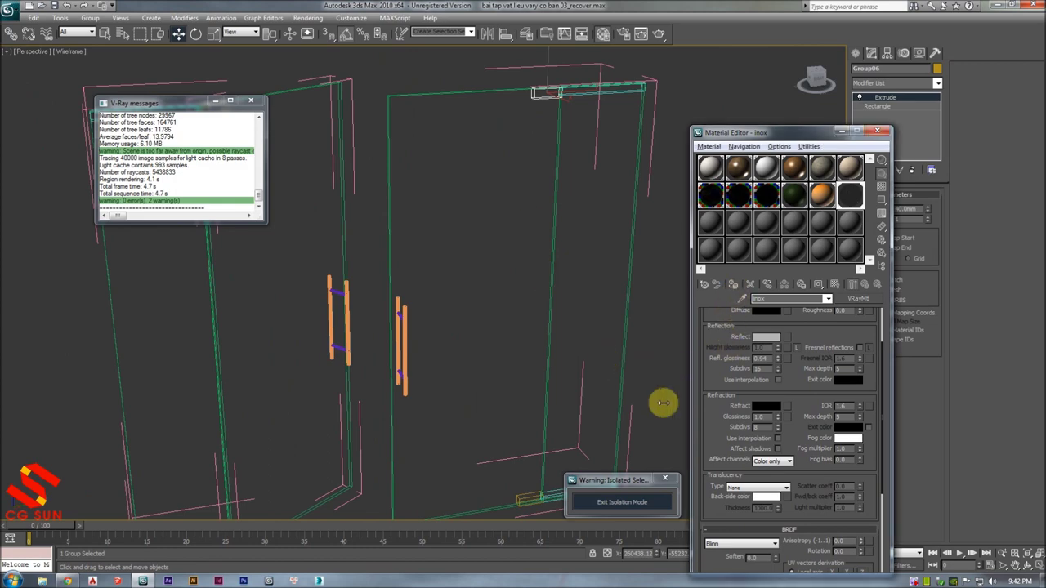
pyautogui.click(527, 496)
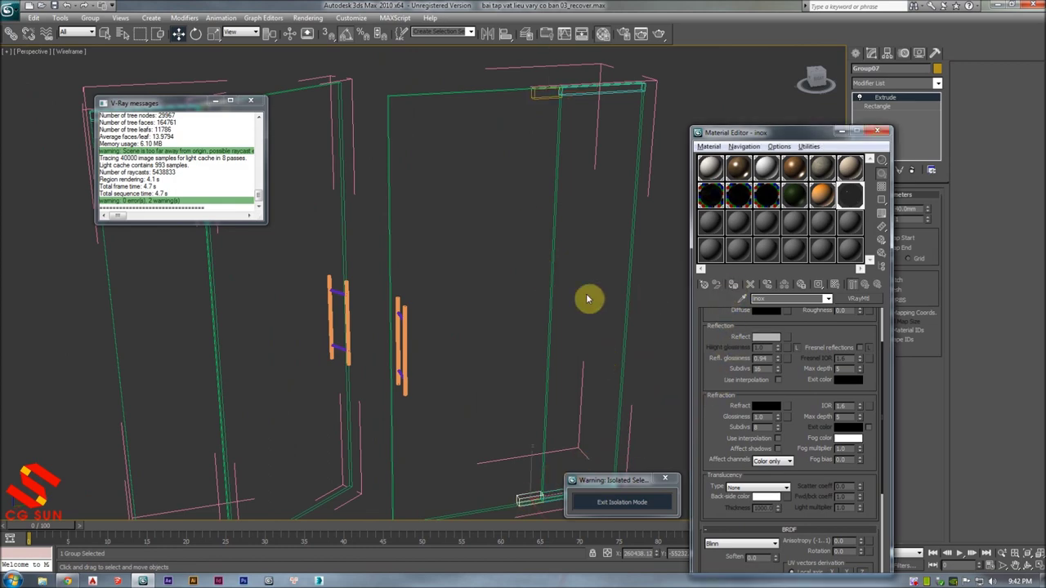
pyautogui.scroll(3, 605, 291)
pyautogui.scroll(3, 539, 340)
pyautogui.scroll(2, 465, 351)
pyautogui.scroll(3, 458, 340)
pyautogui.press('F3')
pyautogui.scroll(1, 472, 352)
# - Convert the bracket to an editable poly and attach the other door brackets to it
pyautogui.rightClick(476, 360)
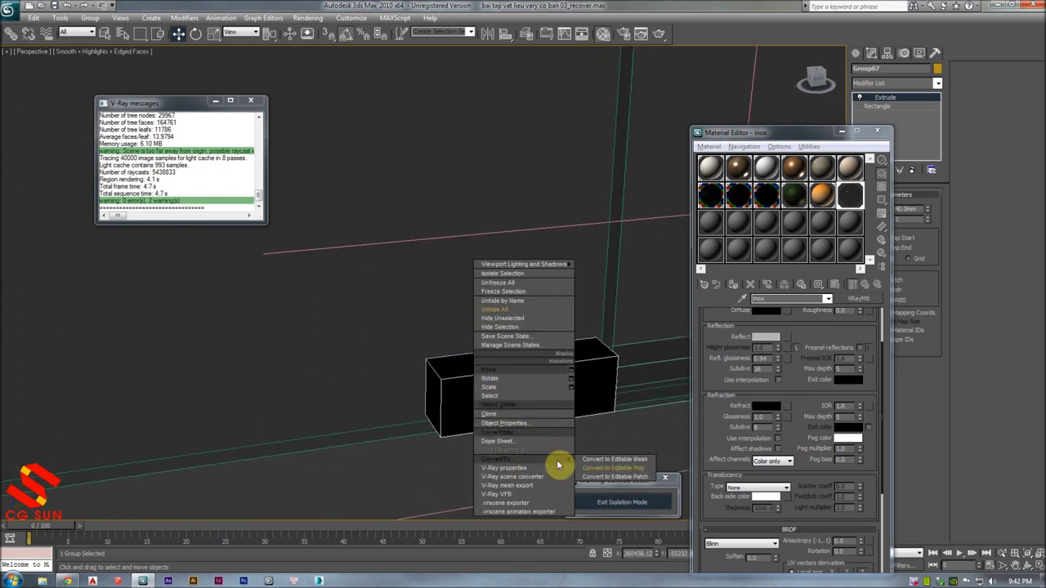
pyautogui.click(595, 466)
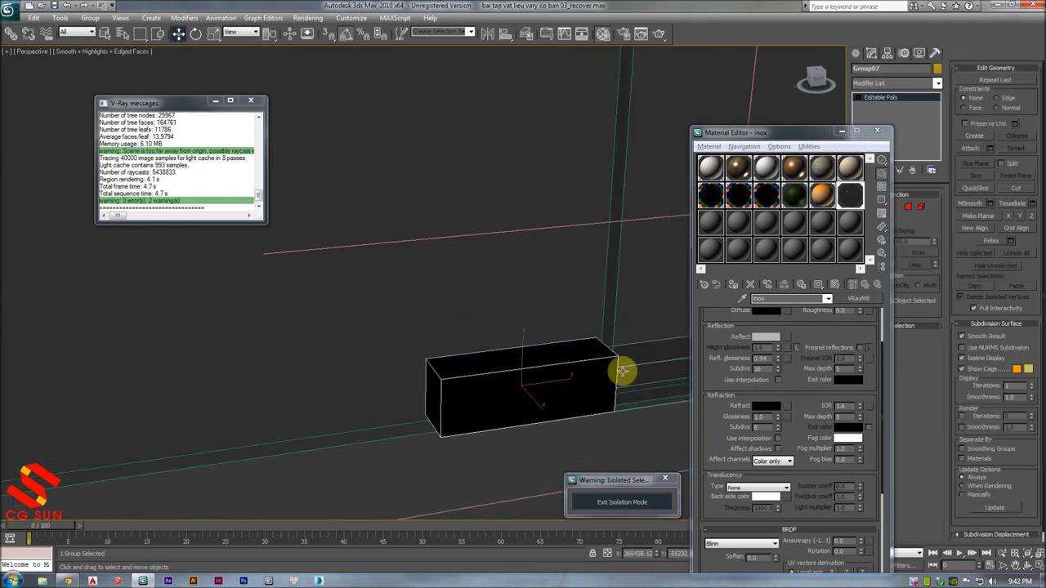
pyautogui.click(969, 148)
pyautogui.scroll(-3, 503, 180)
pyautogui.scroll(-3, 474, 163)
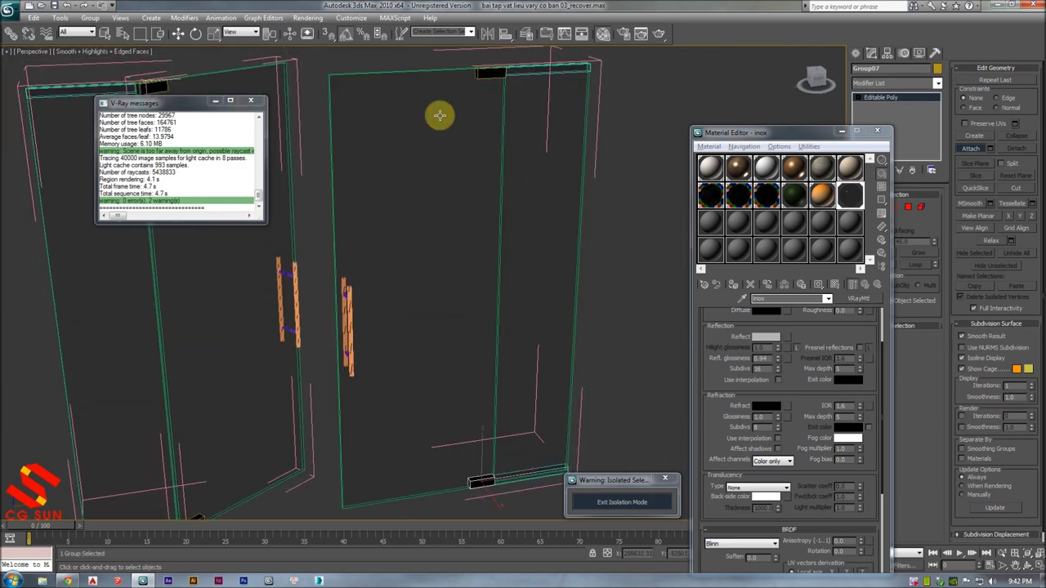
pyautogui.scroll(-2, 466, 143)
pyautogui.press('F3')
pyautogui.keyDown('alt'); pyautogui.moveTo(496, 144); pyautogui.dragTo(520, 218, button='middle'); pyautogui.keyUp('alt')
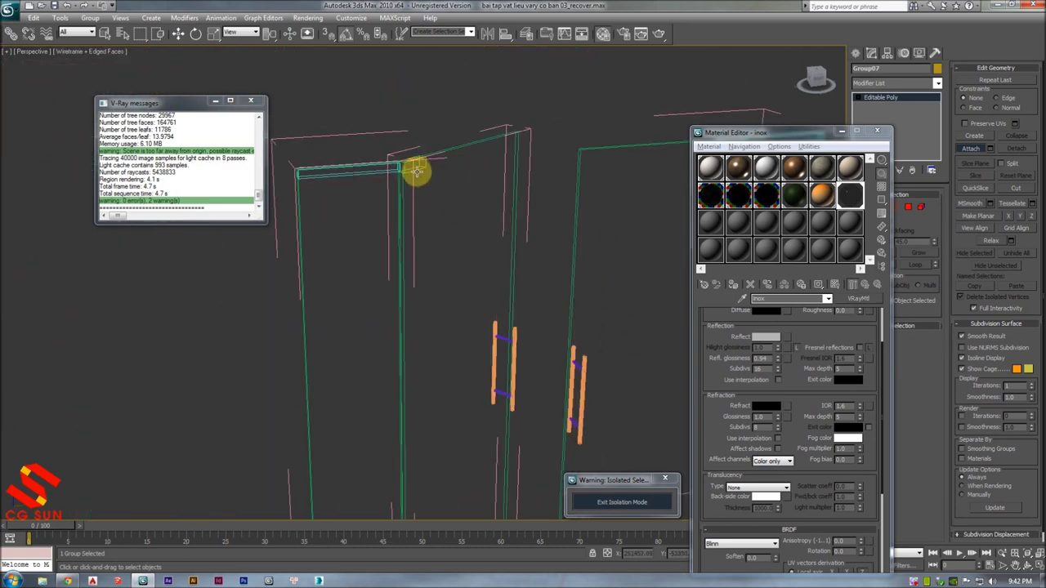
pyautogui.moveTo(418, 169)
pyautogui.keyDown('alt'); pyautogui.mouseDown(button='middle')
pyautogui.moveTo(444, 145)
pyautogui.moveTo(467, 275)
pyautogui.moveTo(432, 367)
pyautogui.moveTo(515, 264)
pyautogui.moveTo(556, 233)
pyautogui.moveTo(539, 297)
pyautogui.moveTo(553, 285)
pyautogui.mouseUp(button='middle'); pyautogui.keyUp('alt')
pyautogui.press('w')
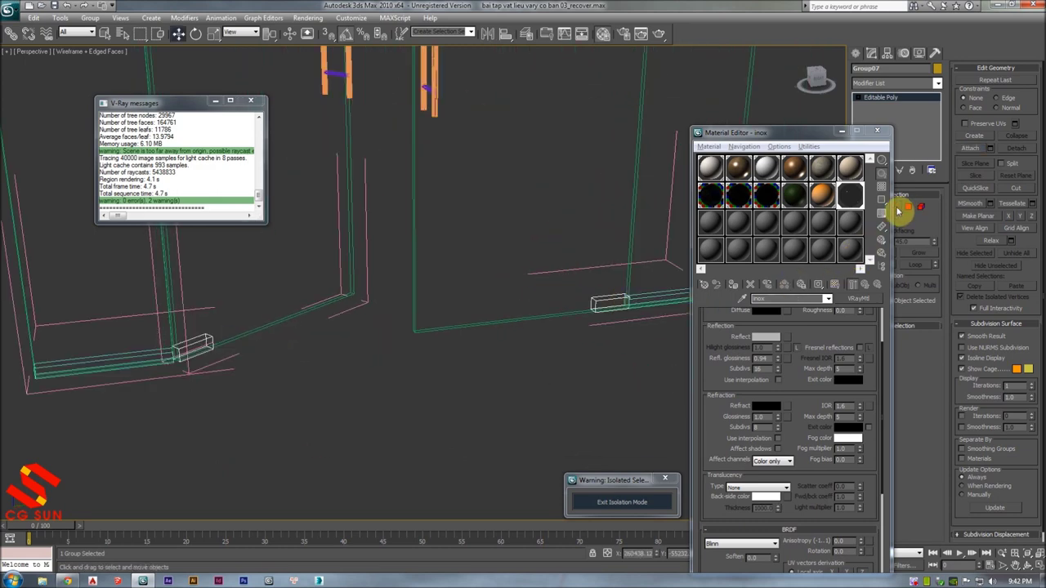
# - Inspect the merged bracket's edges, clear the edge selection and return to object level
pyautogui.click(841, 132)
pyautogui.click(882, 207)
pyautogui.click(549, 305)
pyautogui.moveTo(548, 306)
pyautogui.keyDown('alt'); pyautogui.mouseDown(button='middle')
pyautogui.moveTo(233, 472)
pyautogui.moveTo(345, 437)
pyautogui.moveTo(395, 200)
pyautogui.mouseUp(button='middle'); pyautogui.keyUp('alt')
pyautogui.scroll(3, 432, 294)
pyautogui.scroll(3, 447, 264)
pyautogui.scroll(3, 458, 240)
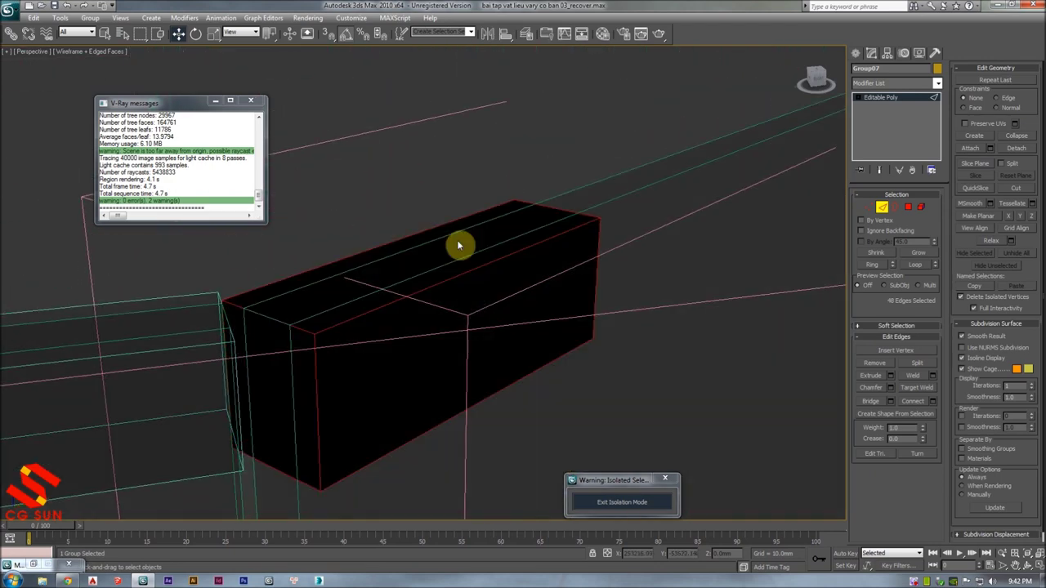
pyautogui.rightClick(459, 245)
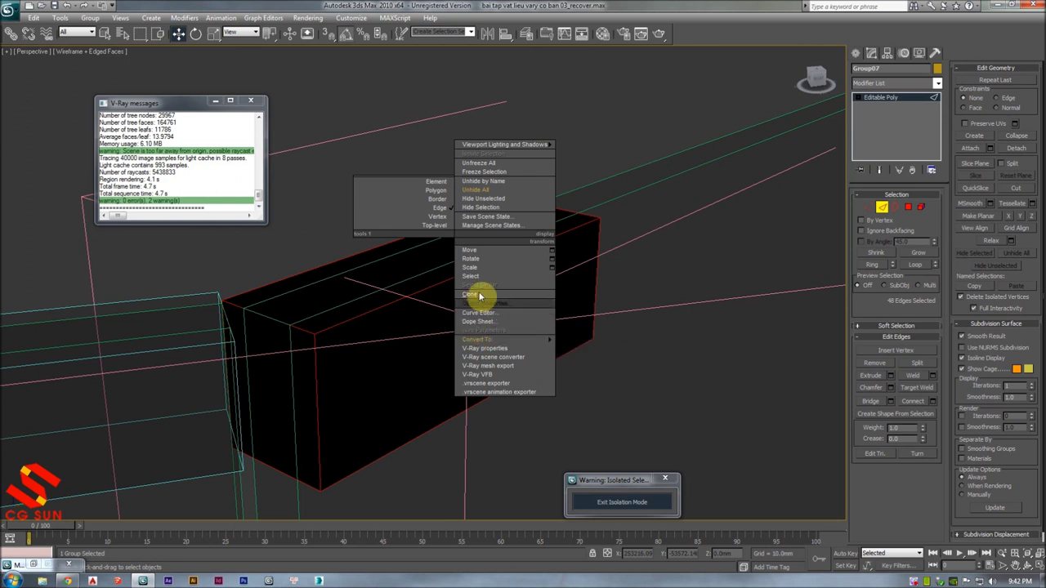
pyautogui.click(480, 296)
pyautogui.click(626, 151)
pyautogui.press('z')
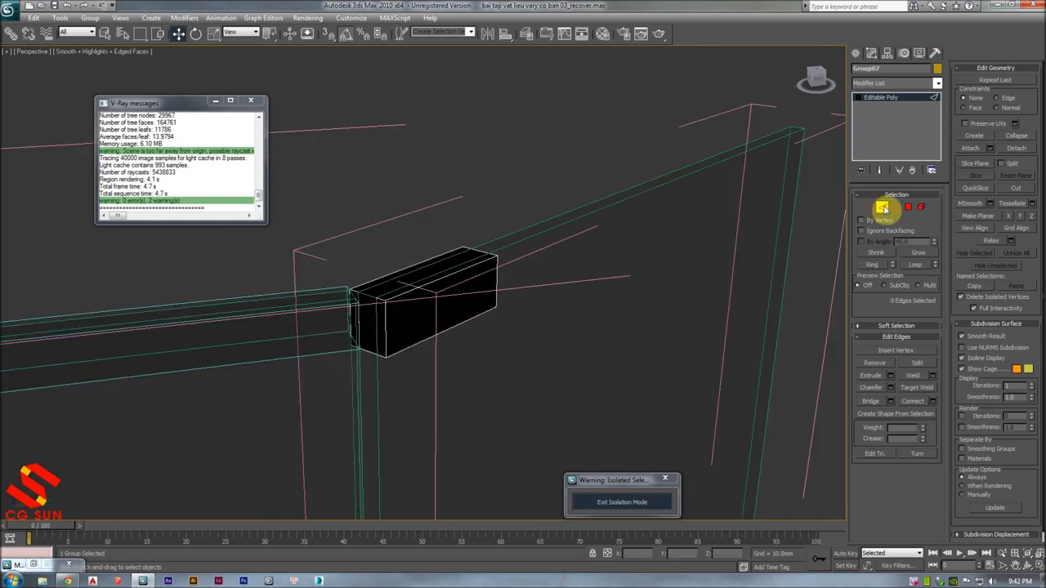
pyautogui.click(882, 208)
# - Reframe both glass doors, deselect the bracket, and select all the door parts
pyautogui.moveTo(623, 205); pyautogui.dragTo(604, 199, button='middle')
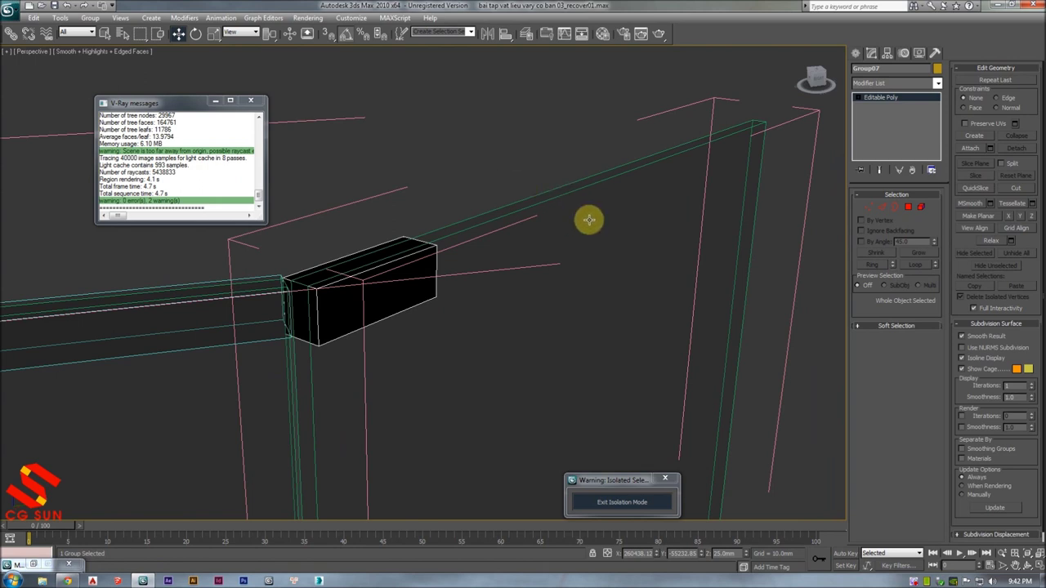
pyautogui.scroll(-5, 559, 161)
pyautogui.keyDown('alt'); pyautogui.moveTo(534, 152); pyautogui.dragTo(476, 112, button='middle'); pyautogui.keyUp('alt')
pyautogui.scroll(-2, 534, 203)
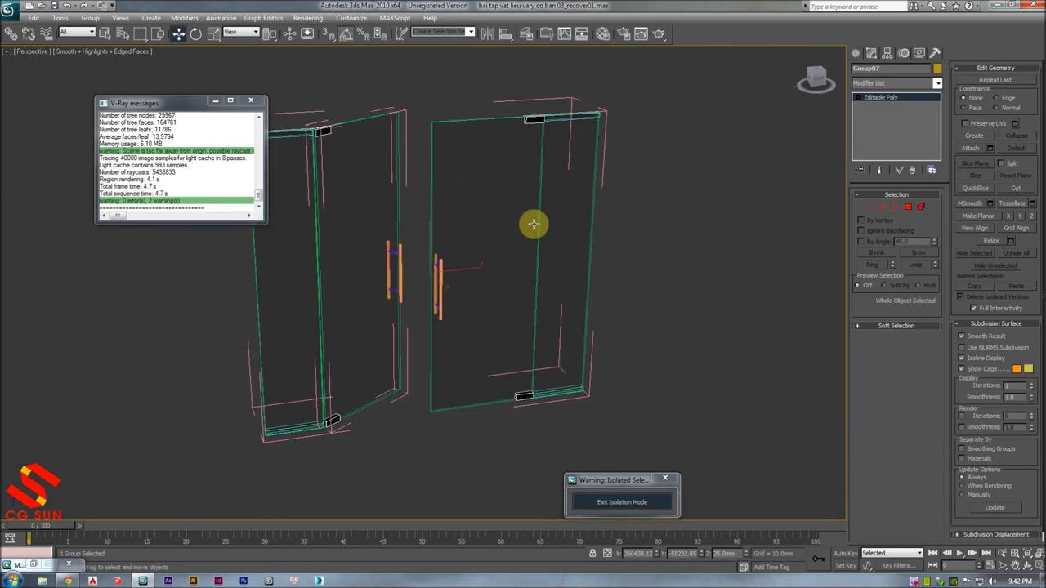
pyautogui.click(648, 235)
pyautogui.press('F4')
pyautogui.scroll(3, 561, 257)
pyautogui.scroll(-3, 581, 240)
pyautogui.scroll(-2, 581, 240)
pyautogui.hotkey('ctrl', 'a')
pyautogui.click(90, 18)
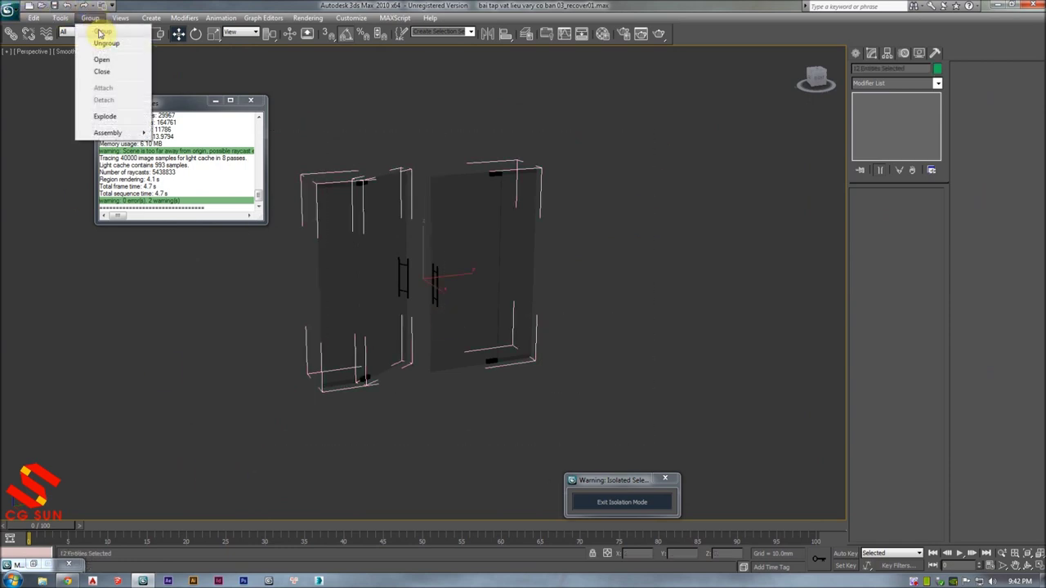
# - Close the door parts into one group, exit isolation, and navigate toward the TV cabinet
pyautogui.click(104, 73)
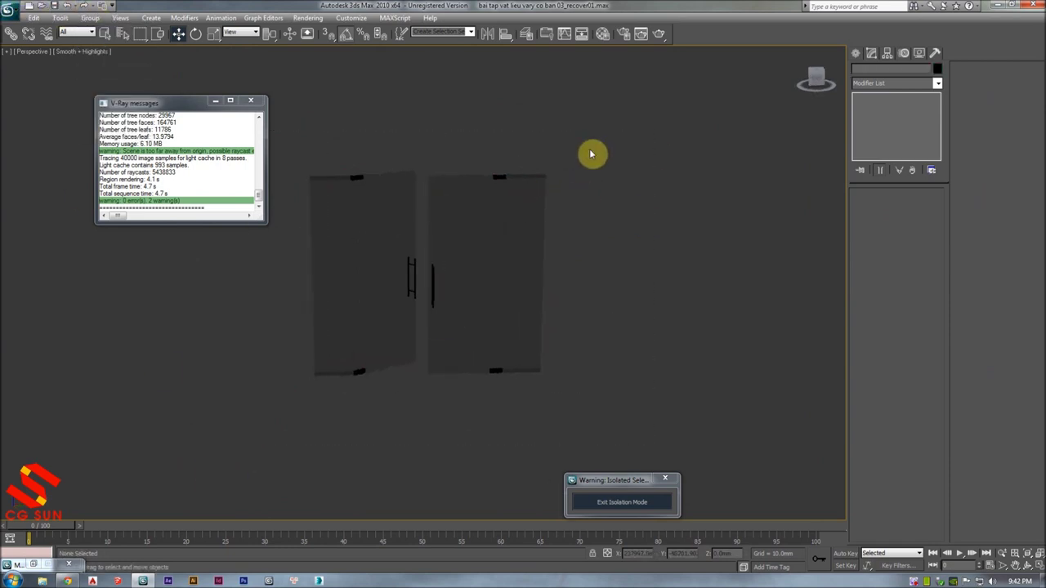
pyautogui.click(664, 479)
pyautogui.scroll(5, 572, 425)
pyautogui.scroll(-3, 478, 379)
pyautogui.scroll(-5, 500, 397)
pyautogui.scroll(3, 476, 364)
pyautogui.scroll(-3, 488, 364)
pyautogui.scroll(-3, 411, 326)
pyautogui.scroll(-3, 561, 336)
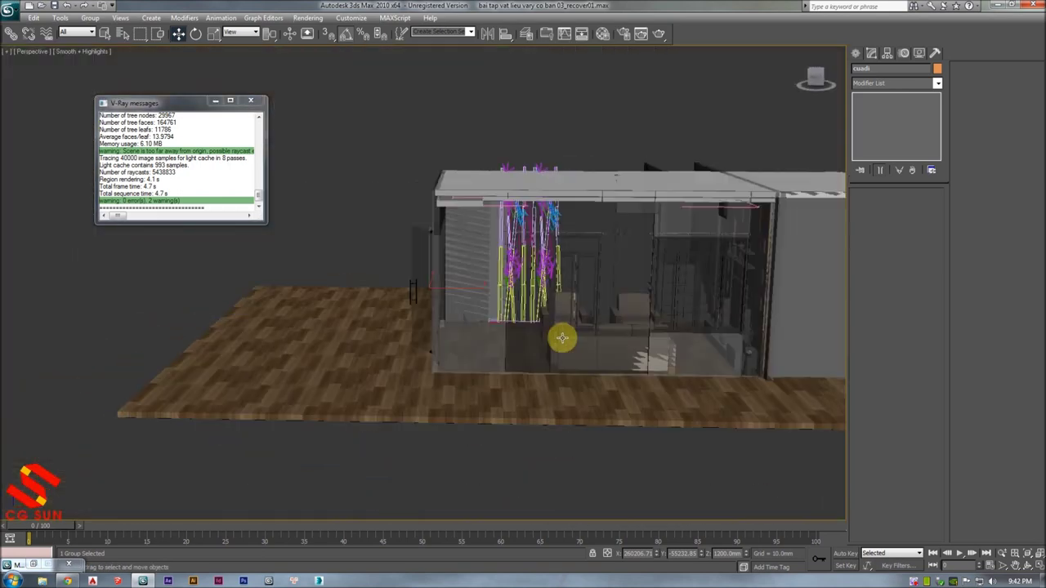
pyautogui.scroll(-3, 675, 351)
pyautogui.scroll(5, 488, 276)
pyautogui.scroll(1, 487, 276)
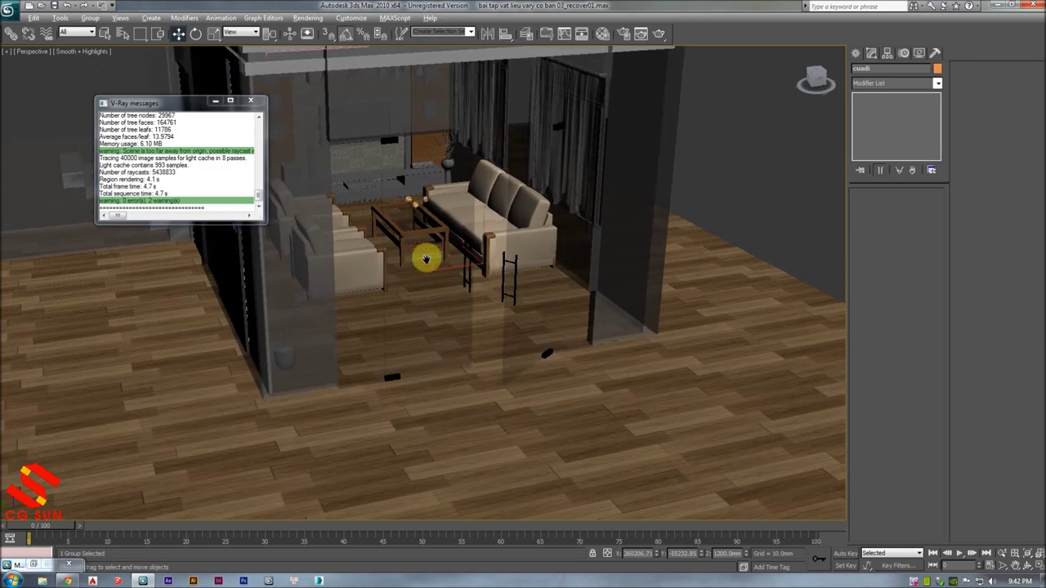
pyautogui.scroll(5, 428, 270)
pyautogui.scroll(3, 567, 321)
pyautogui.scroll(2, 518, 310)
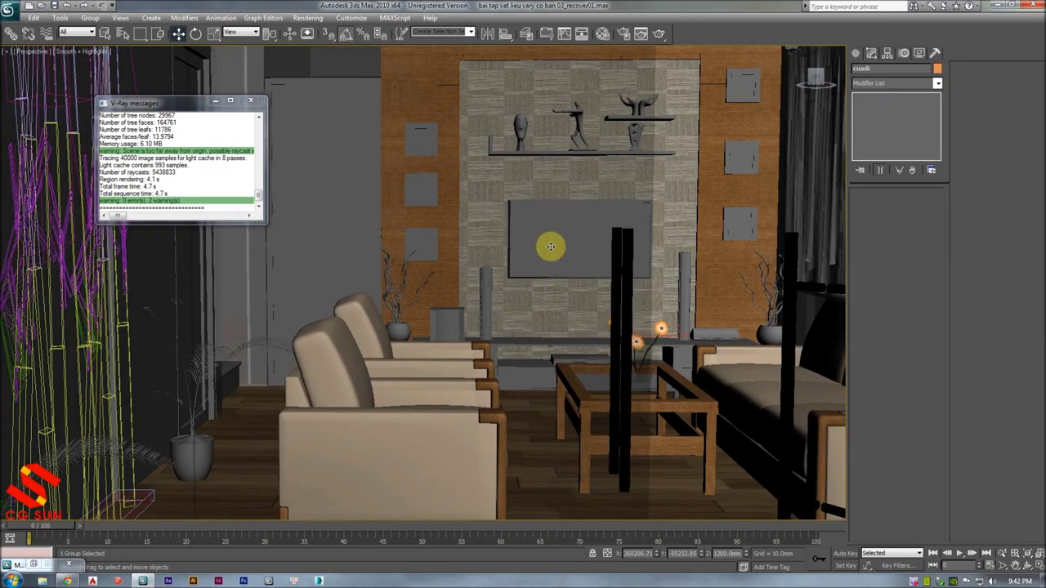
pyautogui.scroll(-3, 551, 247)
pyautogui.keyDown('alt'); pyautogui.moveTo(544, 289); pyautogui.dragTo(428, 270, button='middle'); pyautogui.keyUp('alt')
pyautogui.scroll(2, 400, 260)
pyautogui.scroll(3, 409, 188)
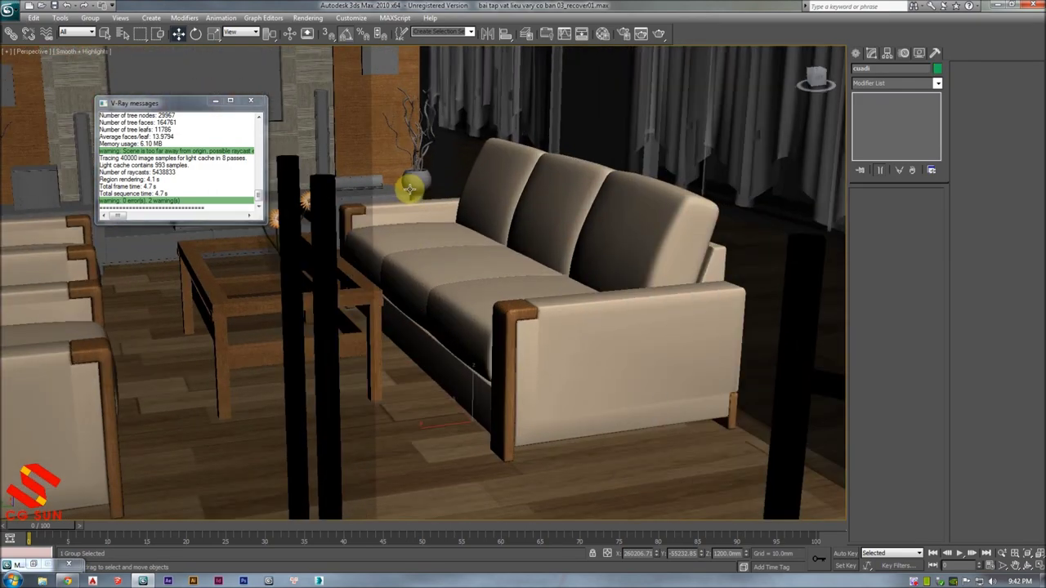
pyautogui.scroll(3, 410, 188)
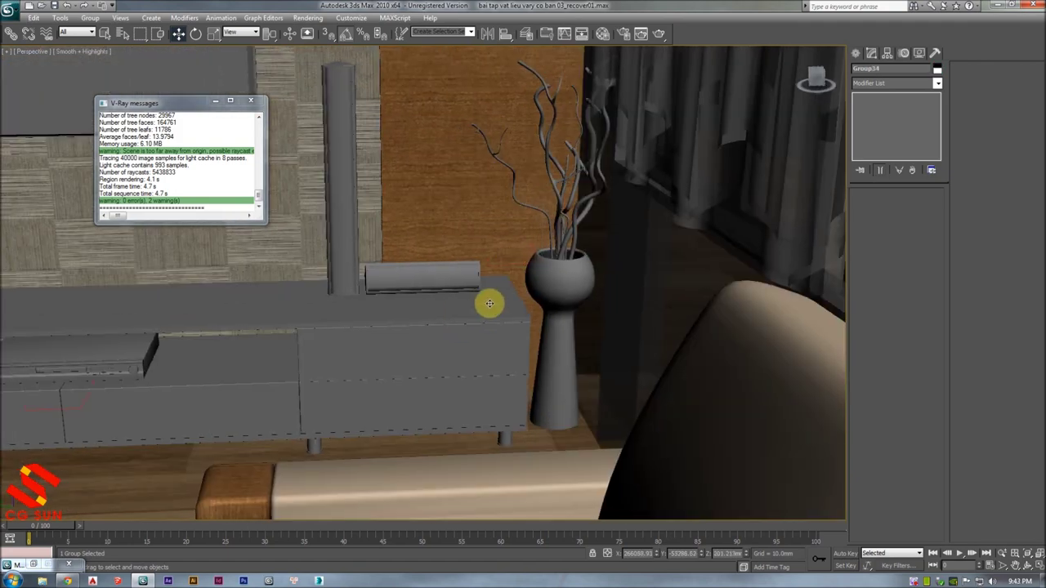
# - Select the TV cabinet and isolate it from the scene
pyautogui.click(490, 297)
pyautogui.press('F4')
pyautogui.scroll(3, 502, 315)
pyautogui.scroll(2, 567, 327)
pyautogui.scroll(2, 597, 326)
pyautogui.scroll(-2, 597, 326)
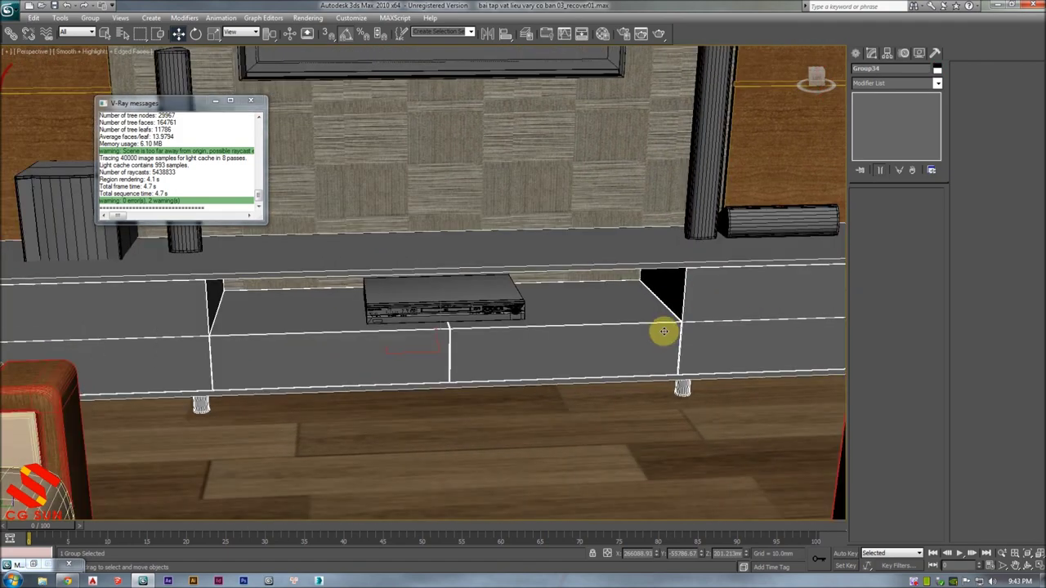
pyautogui.hotkey('alt', 'q')
pyautogui.scroll(2, 608, 343)
pyautogui.moveTo(609, 318); pyautogui.dragTo(628, 318, button='middle')
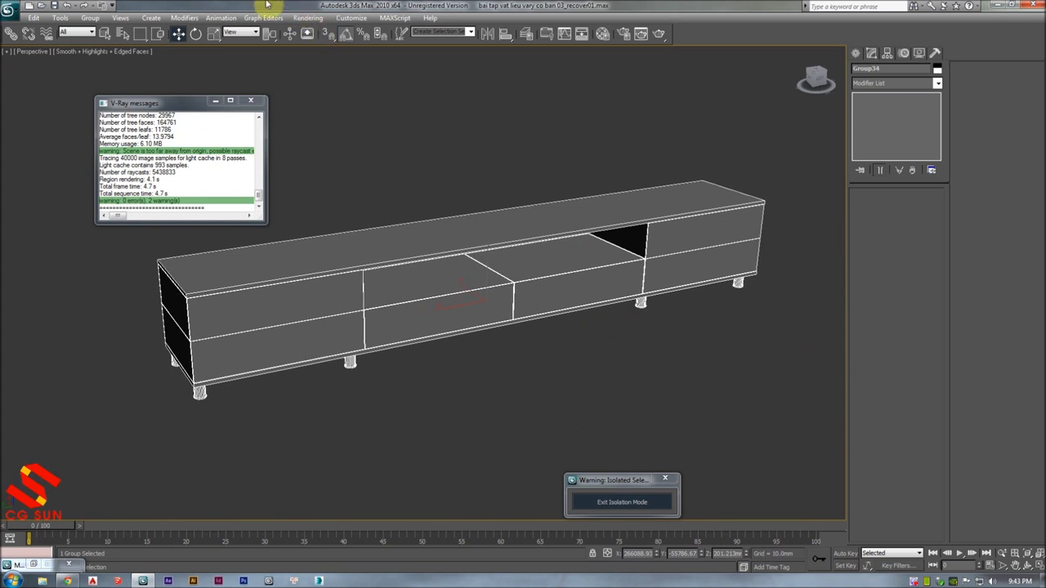
# - Ungroup the TV cabinet into its separate parts
pyautogui.click(90, 17)
pyautogui.click(114, 65)
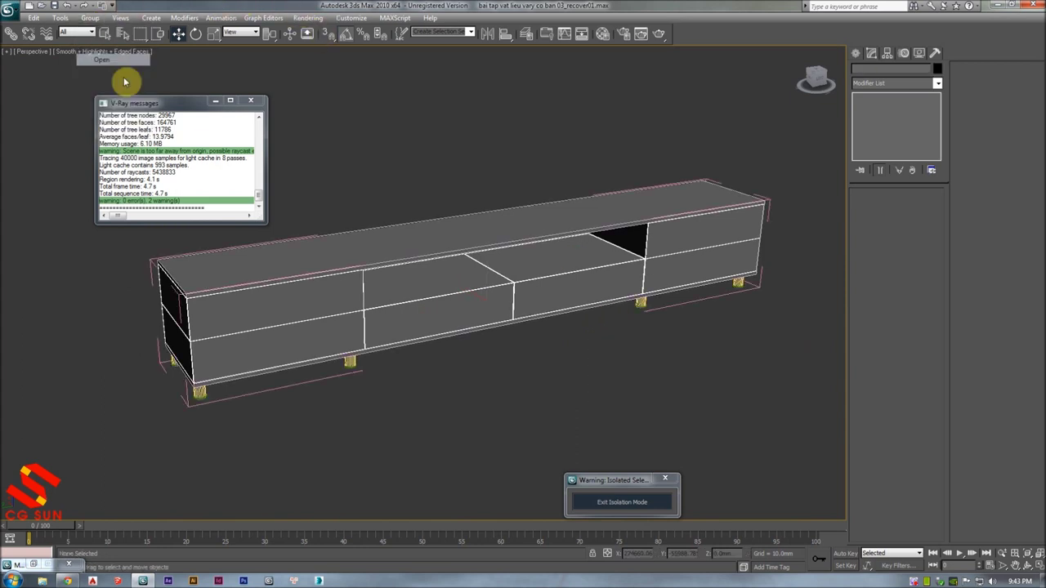
pyautogui.keyDown('alt'); pyautogui.moveTo(391, 342); pyautogui.dragTo(392, 334, button='middle'); pyautogui.keyUp('alt')
pyautogui.click(90, 17)
pyautogui.click(106, 43)
pyautogui.keyDown('alt'); pyautogui.moveTo(573, 247); pyautogui.dragTo(588, 236, button='middle'); pyautogui.keyUp('alt')
pyautogui.click(644, 321)
pyautogui.moveTo(630, 299)
pyautogui.keyDown('alt'); pyautogui.mouseDown(button='middle')
pyautogui.moveTo(651, 324)
pyautogui.moveTo(679, 303)
pyautogui.mouseUp(button='middle'); pyautogui.keyUp('alt')
# - In wireframe Front view, select the cabinet's lower parts and assign them the inox material
pyautogui.press('F3')
pyautogui.press('f')
pyautogui.scroll(-3, 673, 297)
pyautogui.scroll(-3, 645, 311)
pyautogui.scroll(-3, 622, 311)
pyautogui.moveTo(603, 285); pyautogui.dragTo(237, 364)
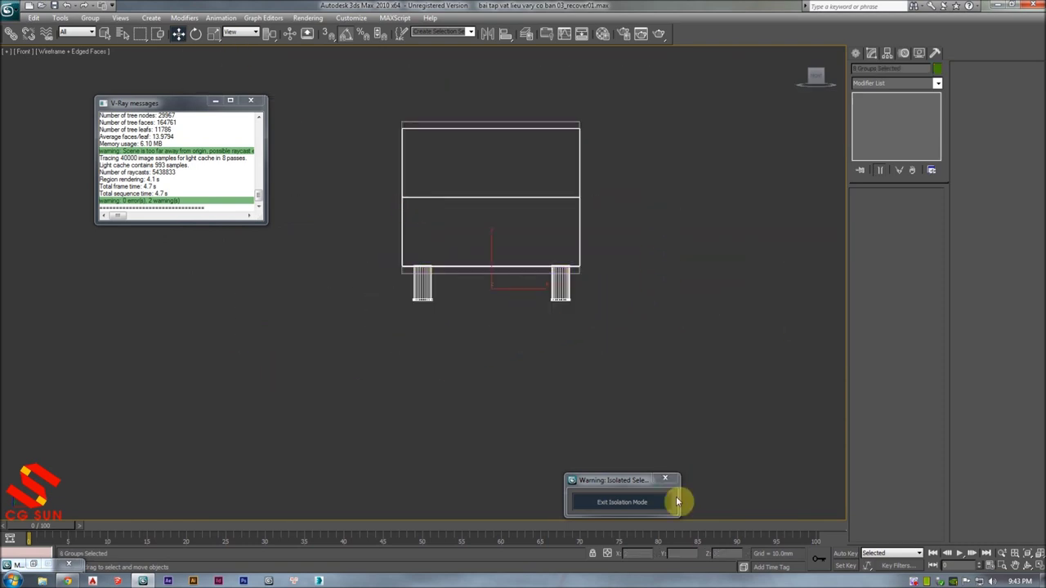
pyautogui.press('m')
pyautogui.click(733, 283)
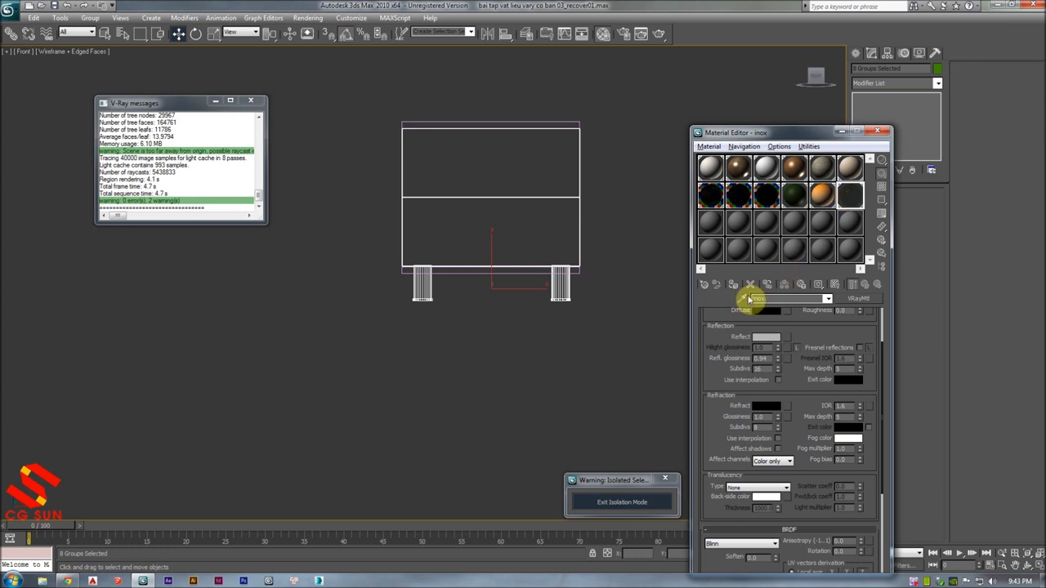
# - Enable the checkered sample background, pick the kinh material, and preview inox enlarged
pyautogui.click(882, 187)
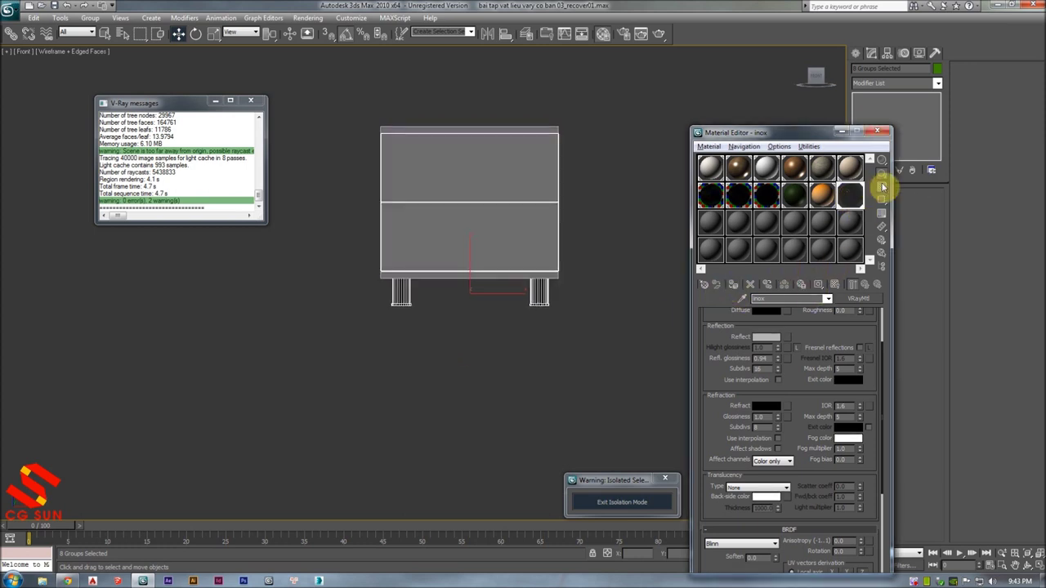
pyautogui.click(712, 194)
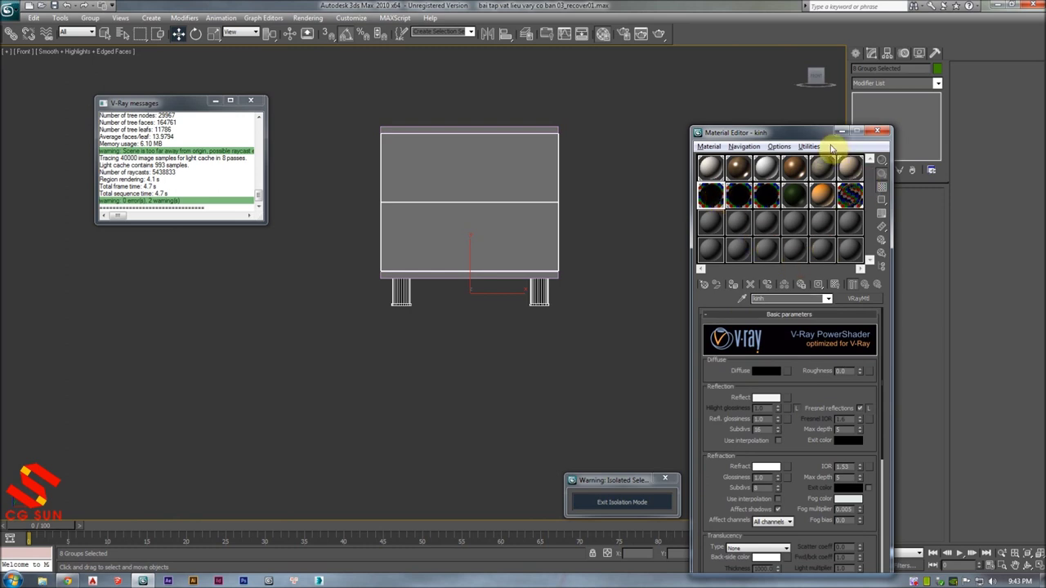
pyautogui.moveTo(830, 144); pyautogui.dragTo(678, 137)
pyautogui.doubleClick(738, 191)
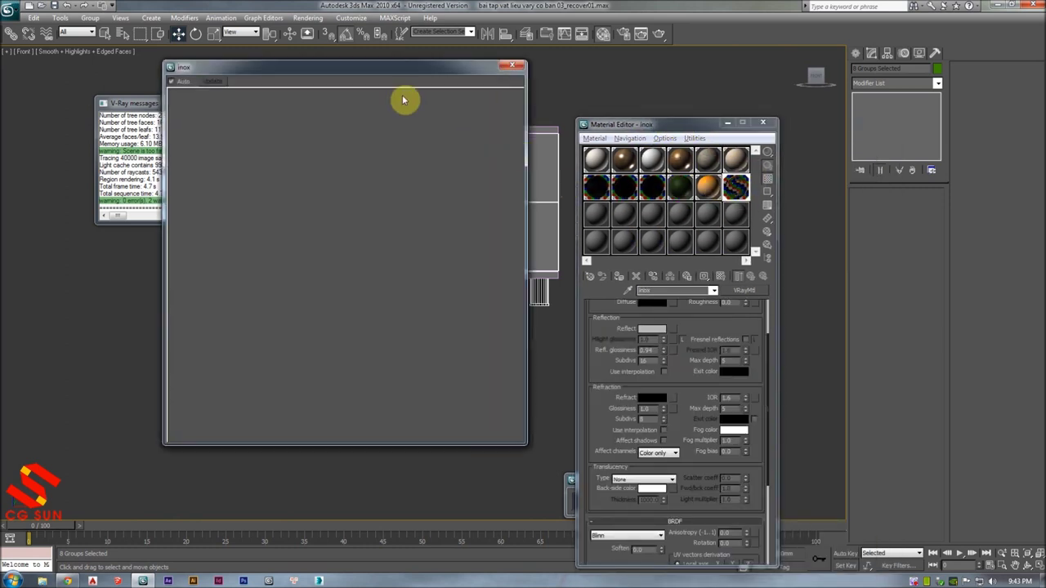
# - Open an enlarged preview of the kinh glass material next to the inox preview
pyautogui.doubleClick(598, 186)
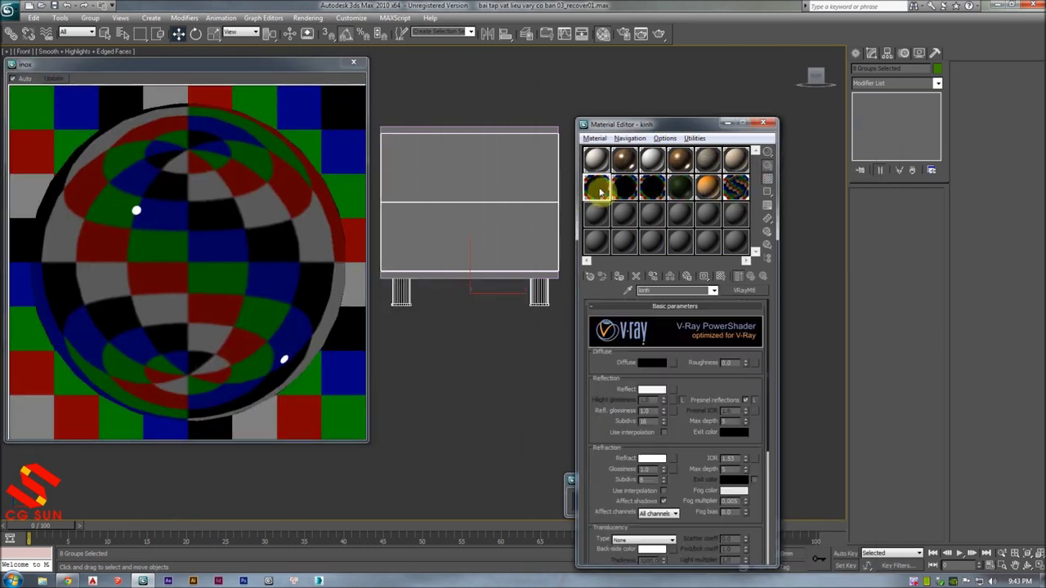
pyautogui.moveTo(132, 63); pyautogui.dragTo(402, 67)
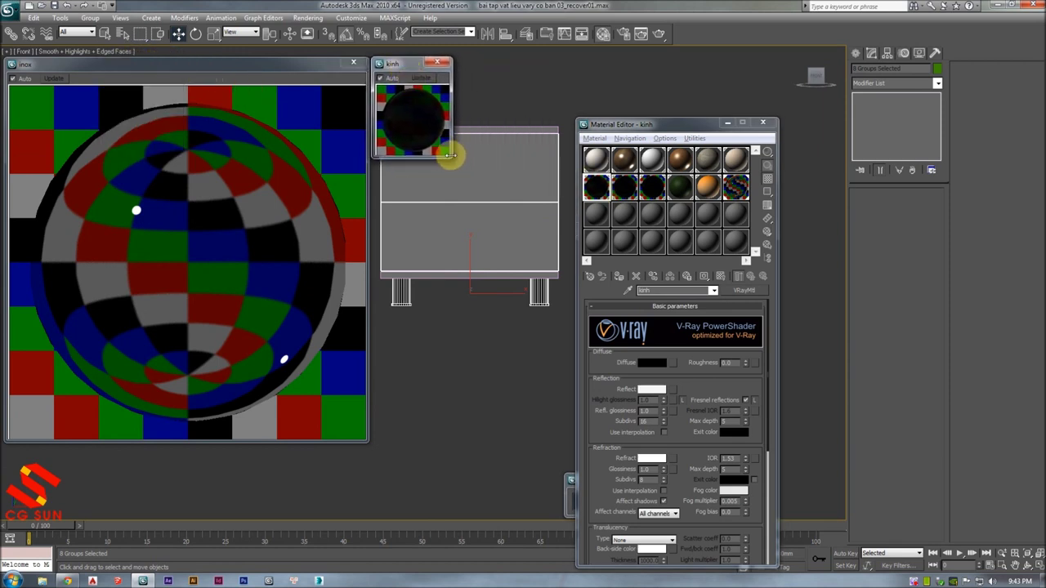
pyautogui.moveTo(452, 158); pyautogui.dragTo(605, 372)
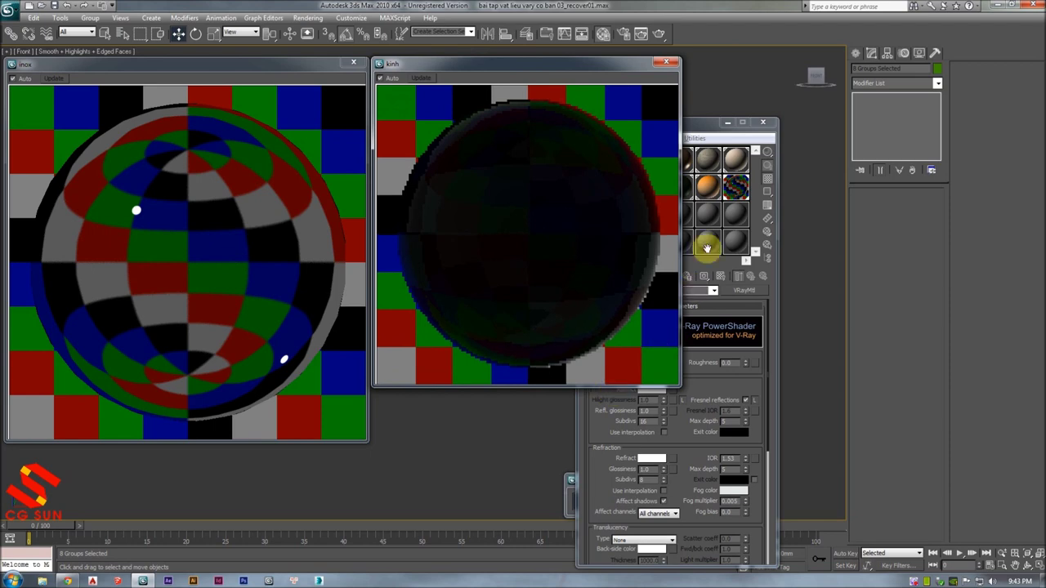
# - Lower the kinh glass fog colour value to about 245 and compare it with inox
pyautogui.moveTo(714, 131); pyautogui.dragTo(842, 123)
pyautogui.scroll(-2, 833, 378)
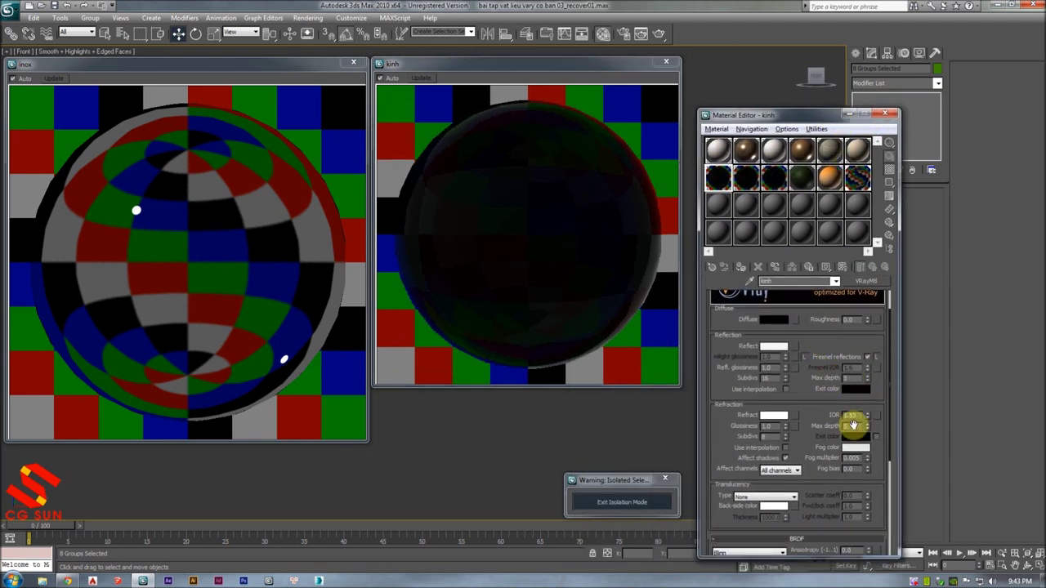
pyautogui.click(857, 449)
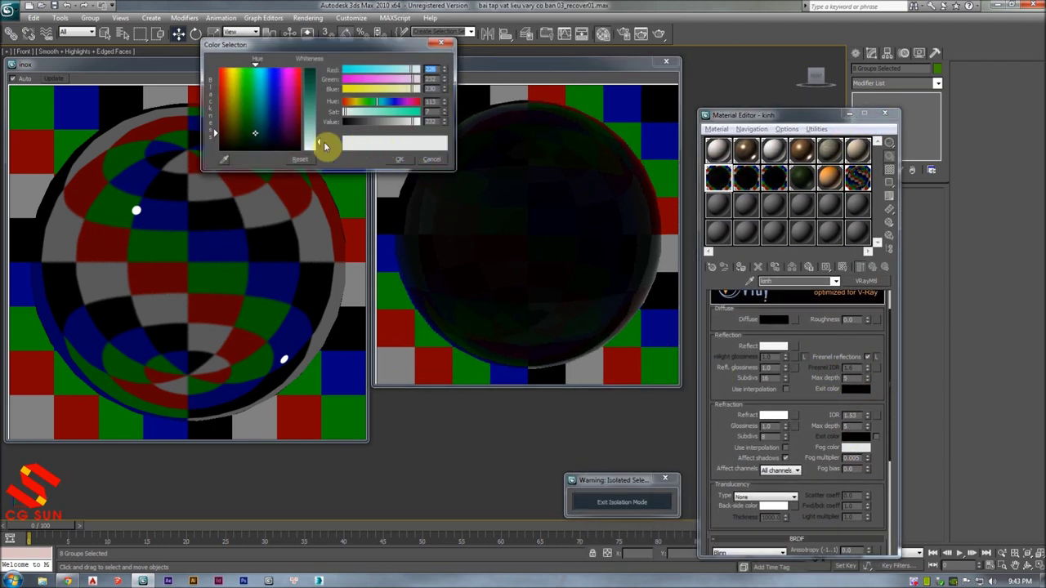
pyautogui.moveTo(443, 121); pyautogui.dragTo(444, 124)
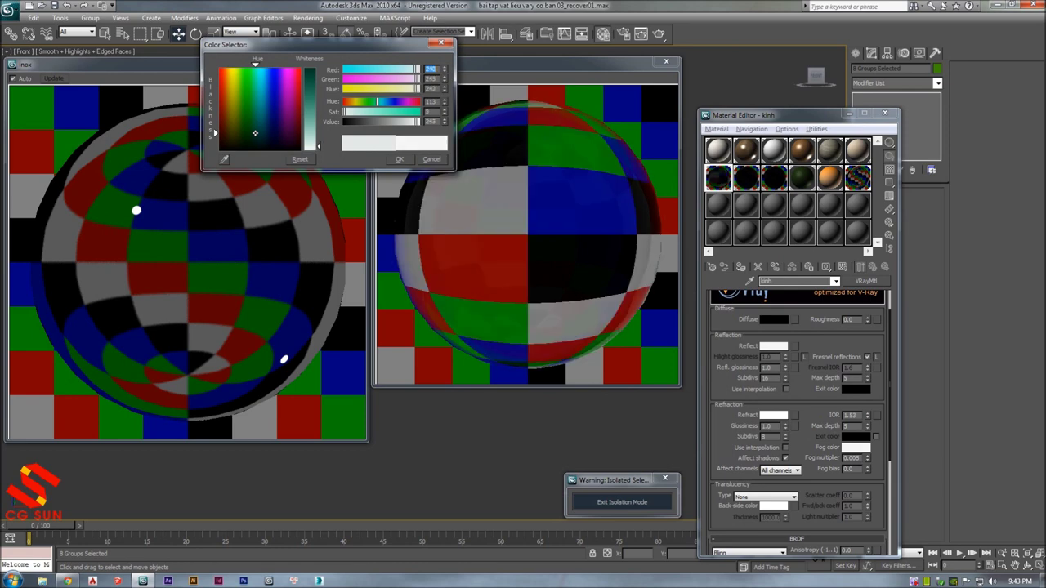
pyautogui.click(444, 119)
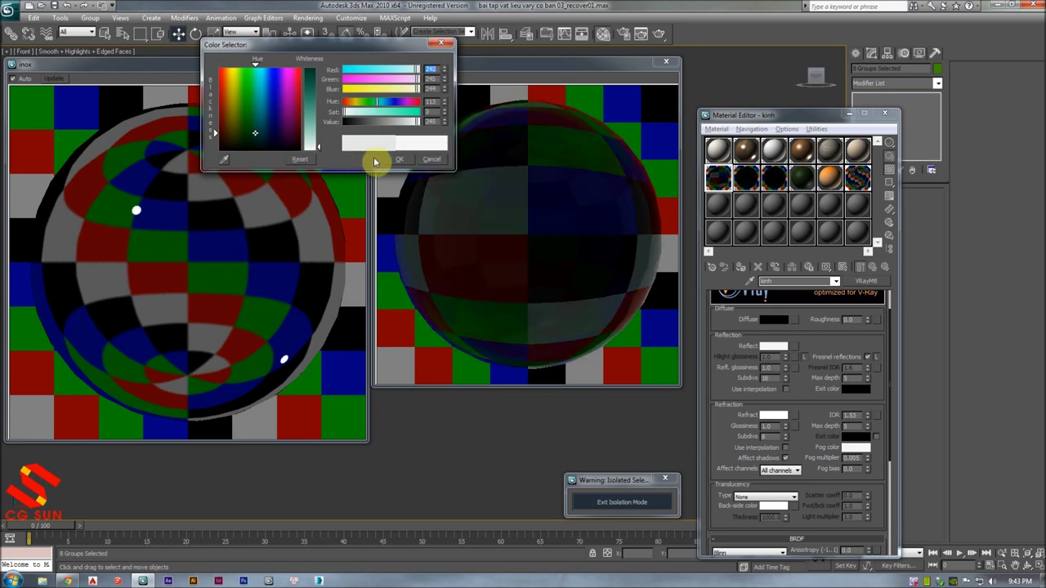
pyautogui.moveTo(319, 149); pyautogui.dragTo(317, 150)
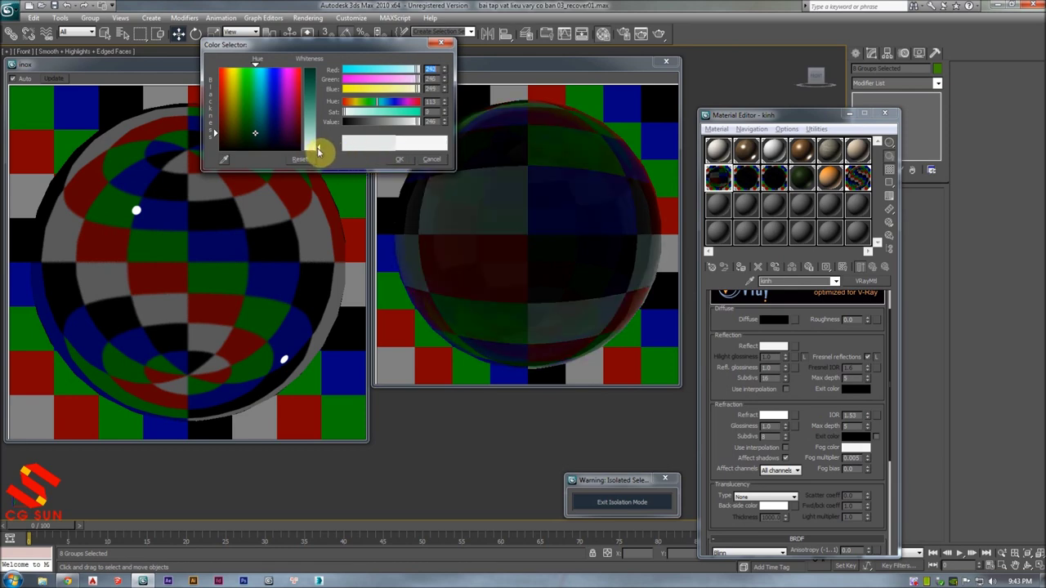
pyautogui.click(398, 160)
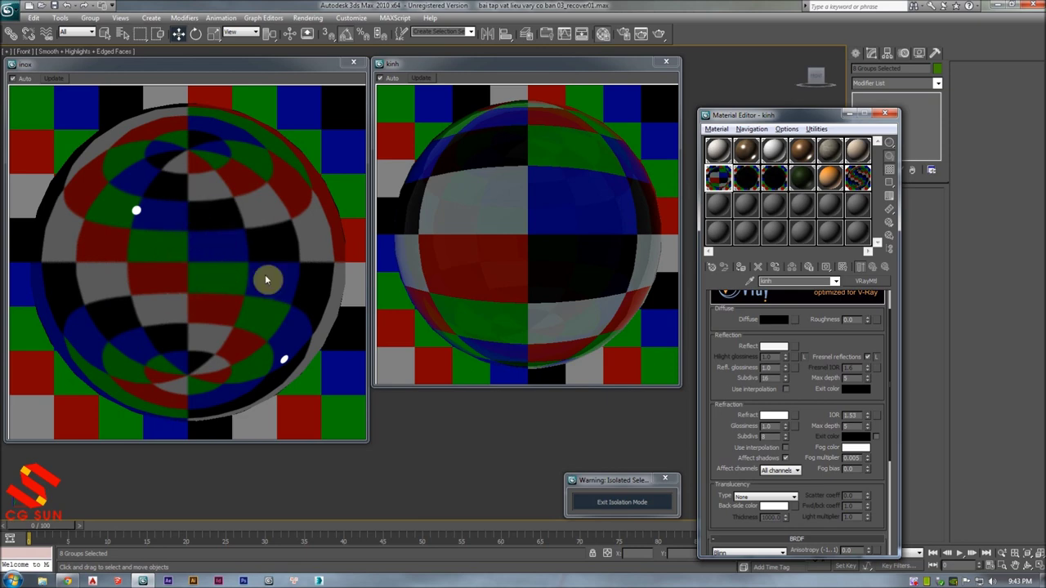
pyautogui.click(586, 146)
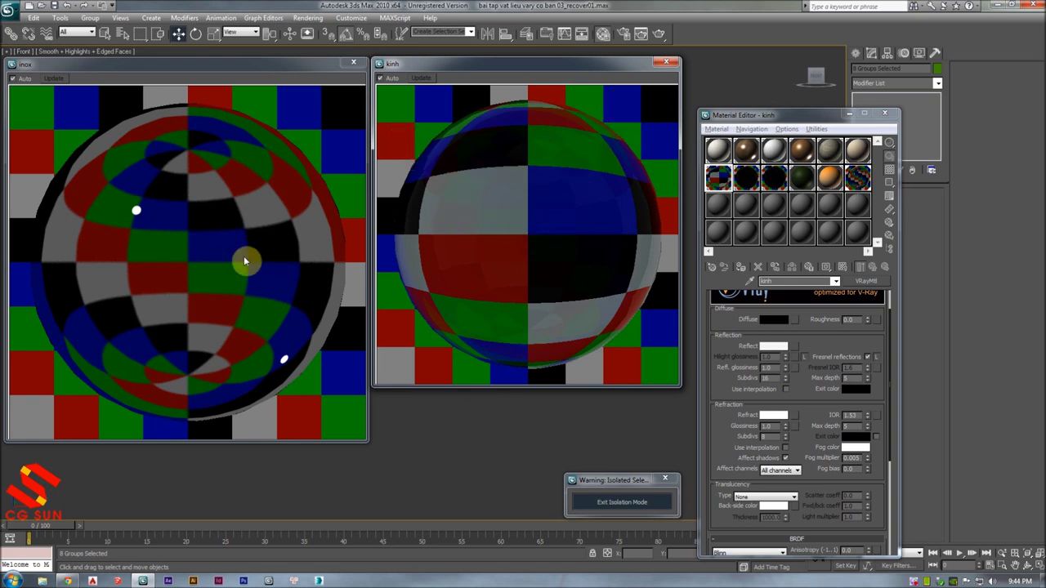
pyautogui.click(331, 303)
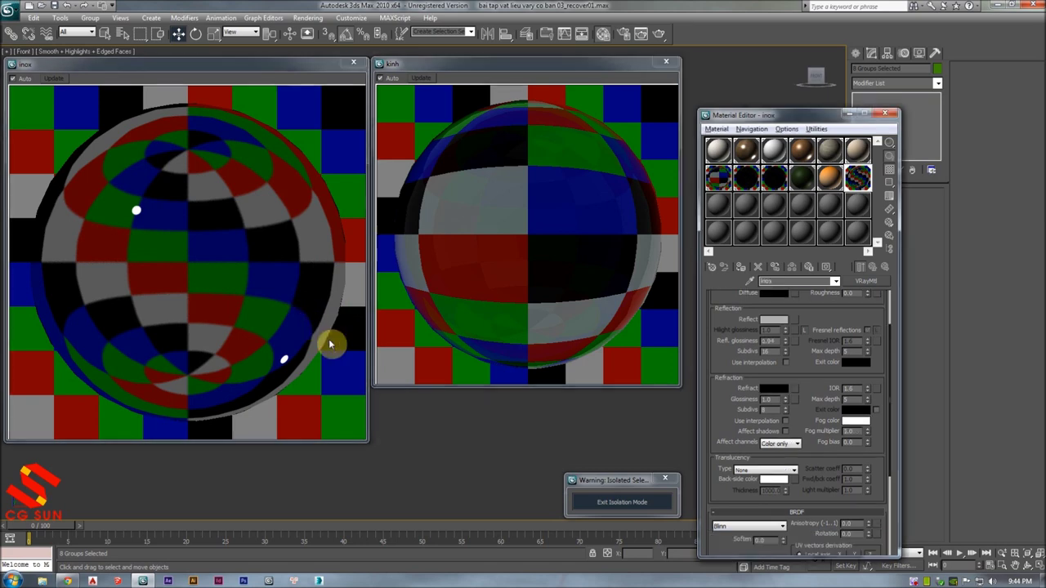
# - Shrink and move the inox preview, then close both the inox and kinh previews
pyautogui.moveTo(365, 439); pyautogui.dragTo(316, 390)
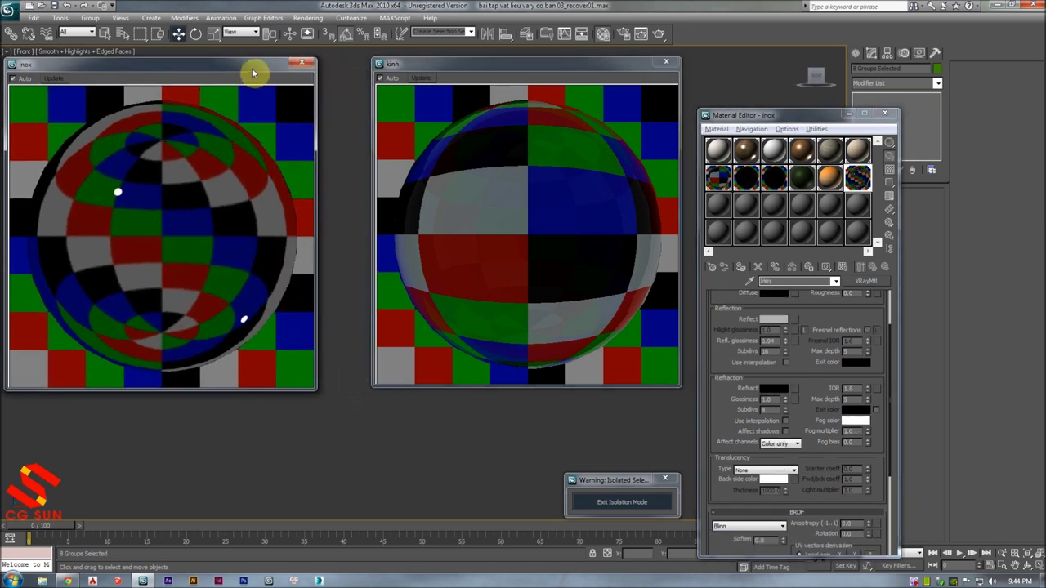
pyautogui.moveTo(253, 73); pyautogui.dragTo(301, 71)
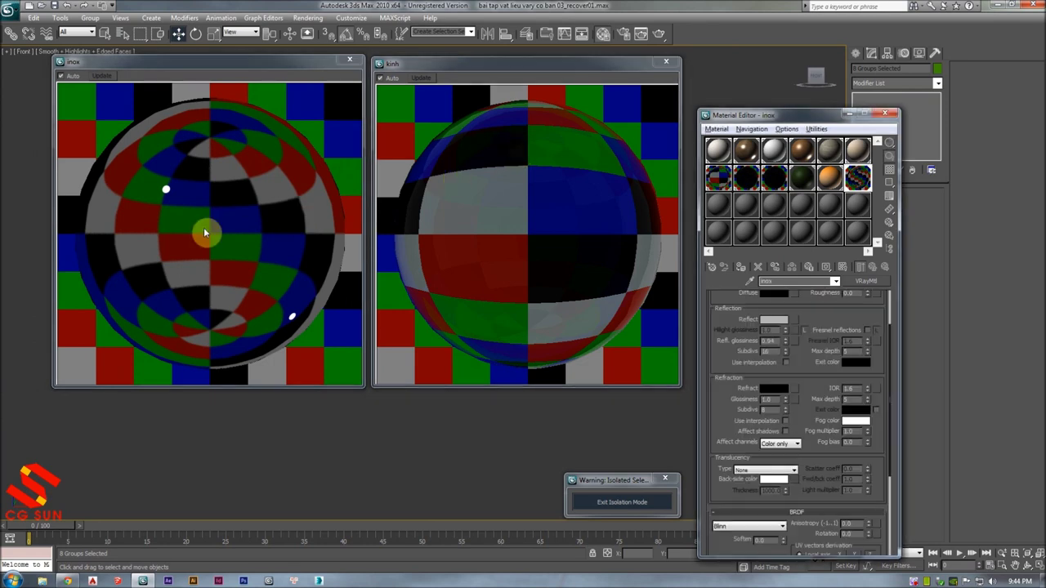
pyautogui.click(460, 194)
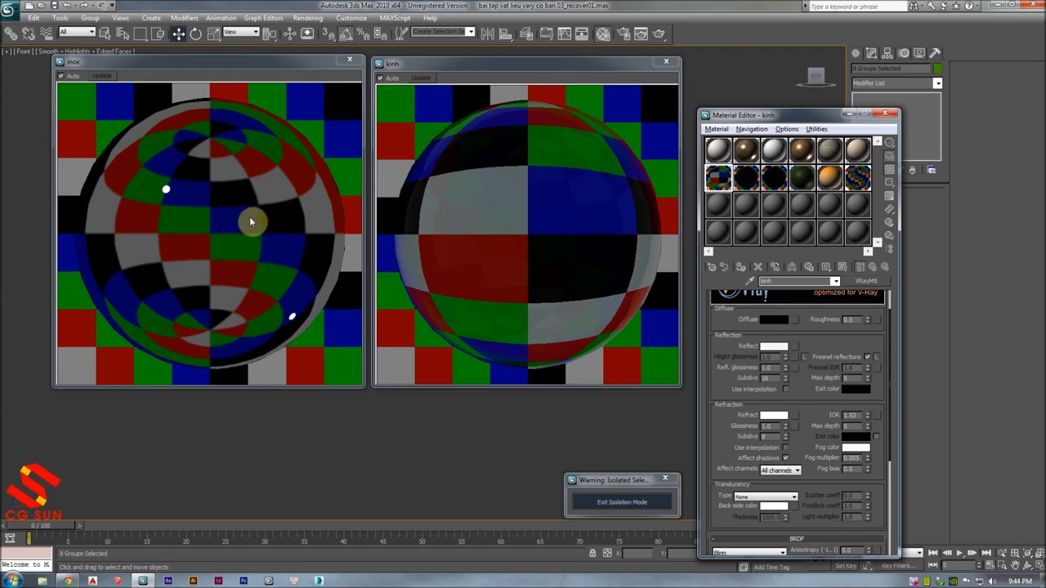
pyautogui.click(350, 60)
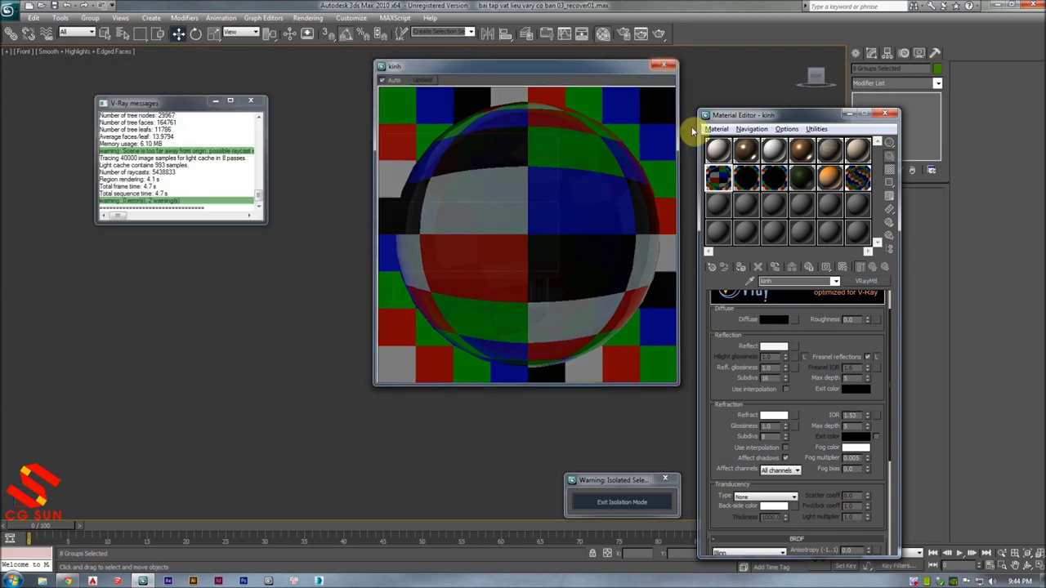
pyautogui.click(666, 63)
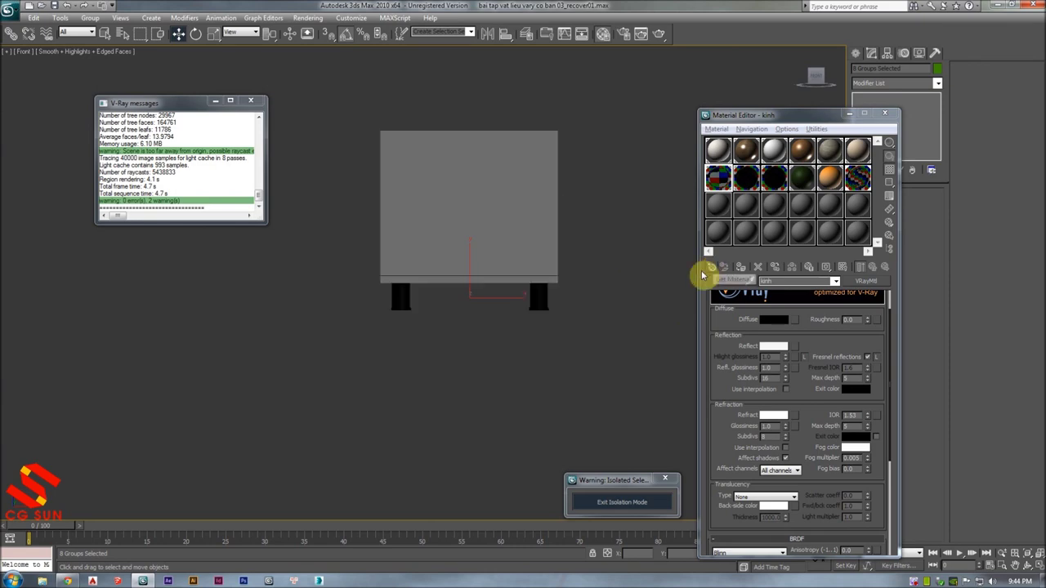
# - Select the TV cabinet group and frame it in the perspective view
pyautogui.click(597, 259)
pyautogui.moveTo(597, 259); pyautogui.dragTo(599, 234, button='middle')
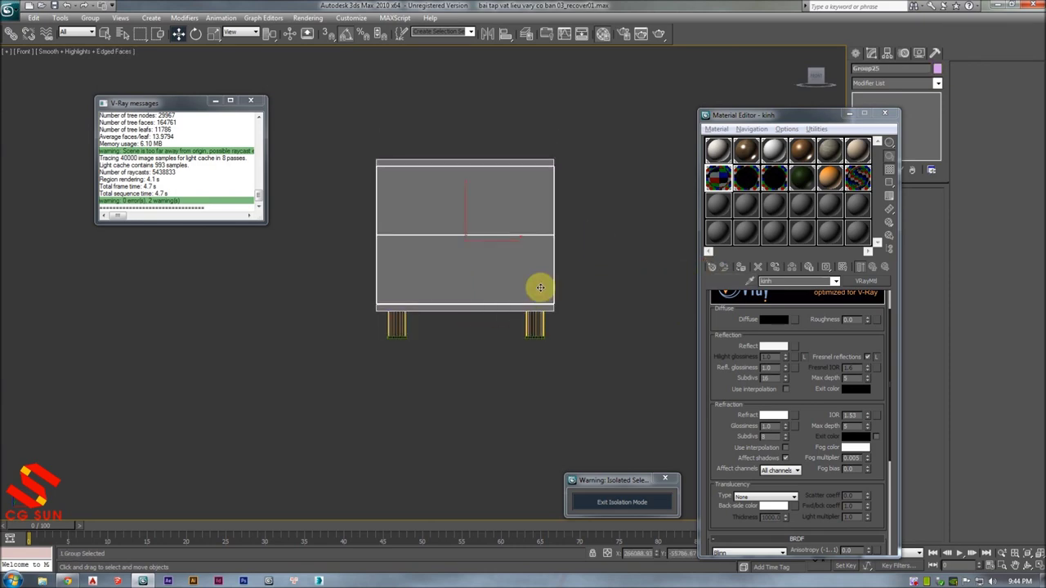
pyautogui.keyDown('alt'); pyautogui.moveTo(506, 307); pyautogui.dragTo(578, 262, button='middle'); pyautogui.keyUp('alt')
pyautogui.press('p')
pyautogui.press('z')
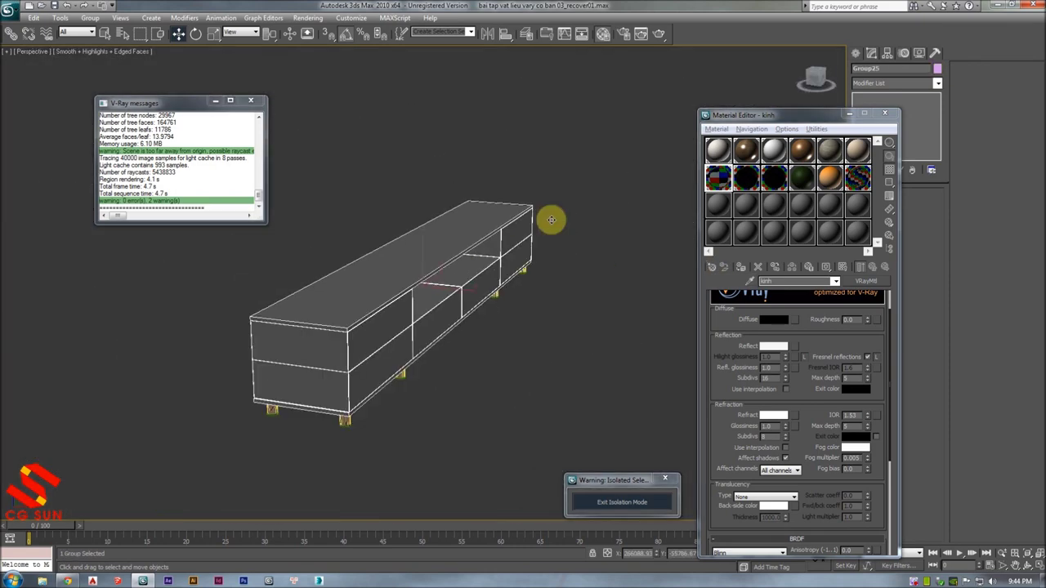
# - Assign the go noi that wood material to the cabinet and orbit to inspect it
pyautogui.click(801, 152)
pyautogui.click(740, 268)
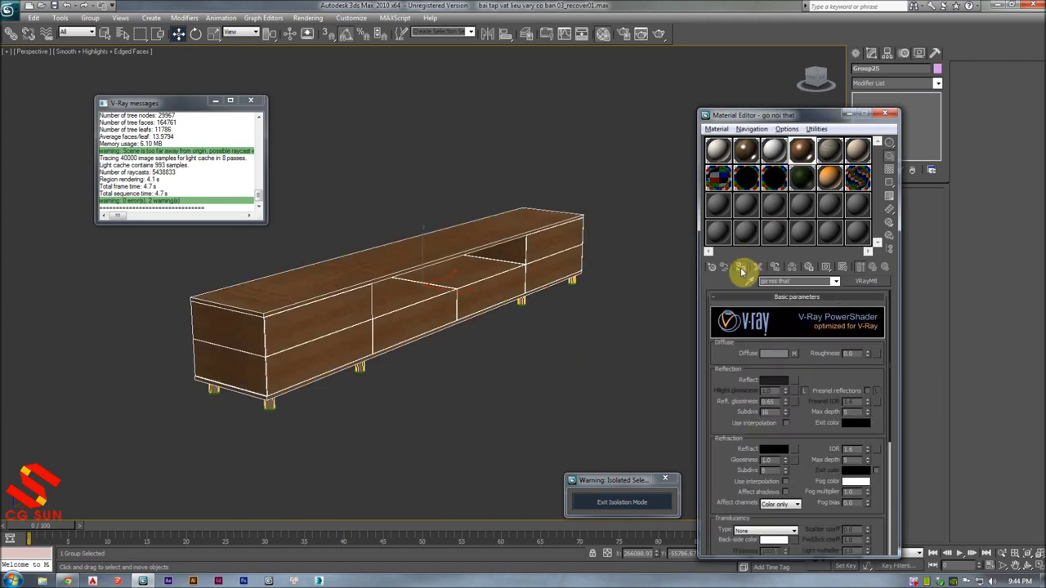
pyautogui.scroll(4, 527, 219)
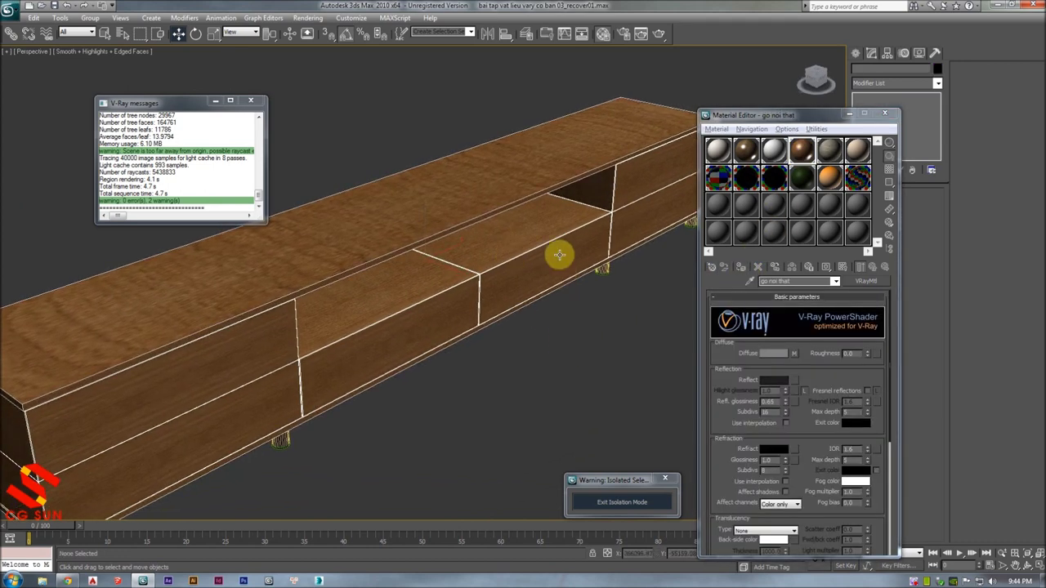
pyautogui.scroll(3, 490, 235)
pyautogui.scroll(-5, 482, 239)
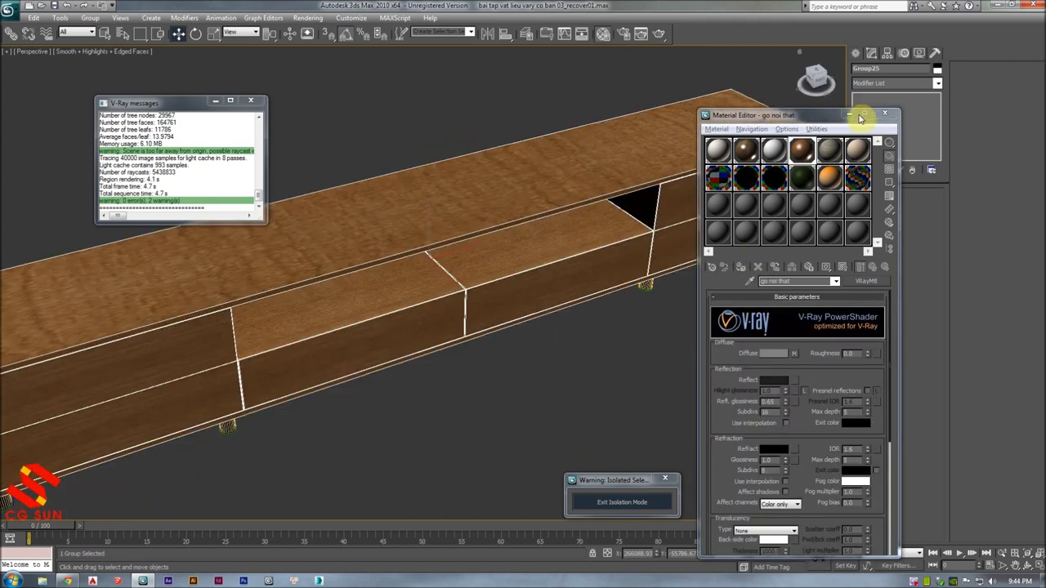
pyautogui.click(884, 113)
pyautogui.moveTo(733, 298)
pyautogui.keyDown('alt'); pyautogui.mouseDown(button='middle')
pyautogui.moveTo(567, 222)
pyautogui.moveTo(514, 171)
pyautogui.mouseUp(button='middle'); pyautogui.keyUp('alt')
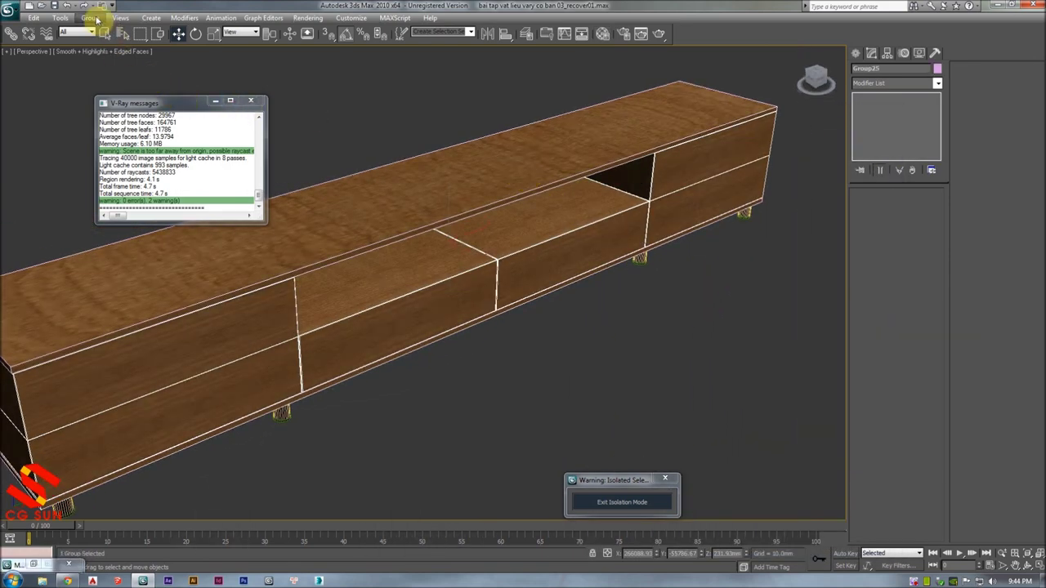
pyautogui.moveTo(572, 105)
pyautogui.keyDown('alt'); pyautogui.mouseDown(button='middle')
pyautogui.moveTo(362, 264)
pyautogui.moveTo(327, 276)
pyautogui.moveTo(738, 182)
pyautogui.moveTo(708, 183)
pyautogui.mouseUp(button='middle'); pyautogui.keyUp('alt')
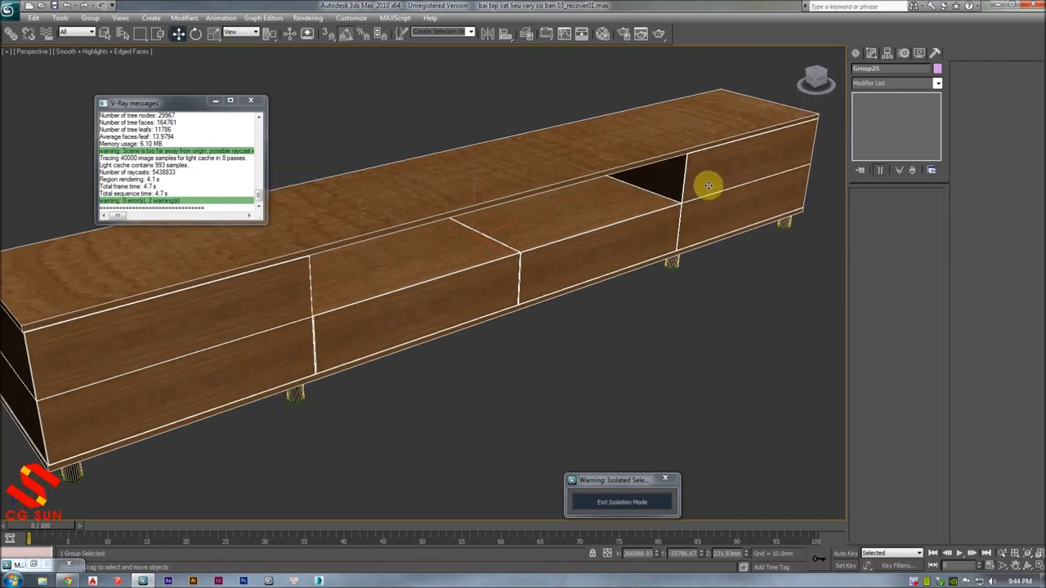
# - Add a UVW Map modifier to the cabinet with Box mapping
pyautogui.click(899, 83)
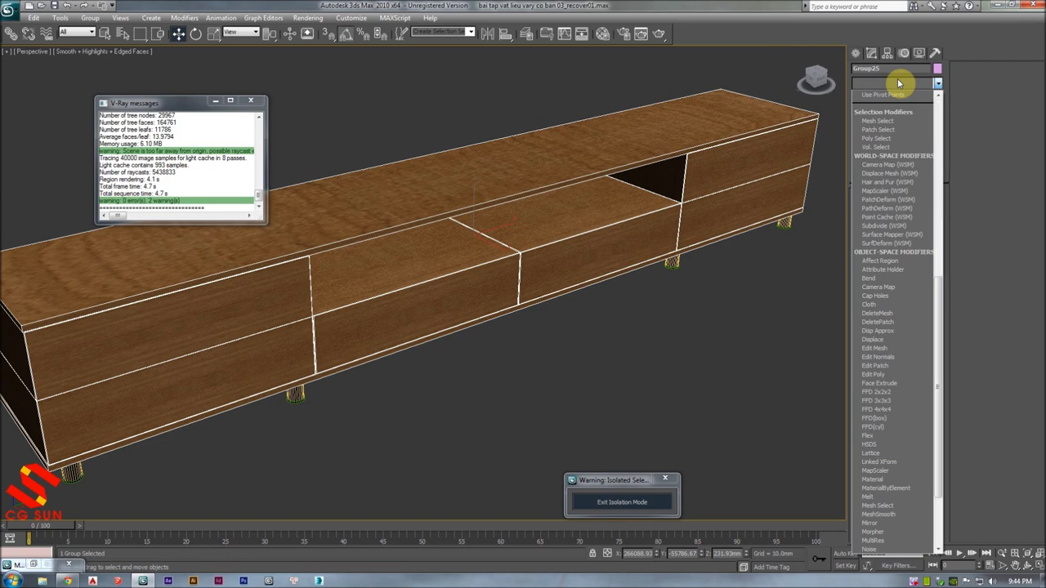
pyautogui.scroll(-10, 895, 114)
pyautogui.click(888, 462)
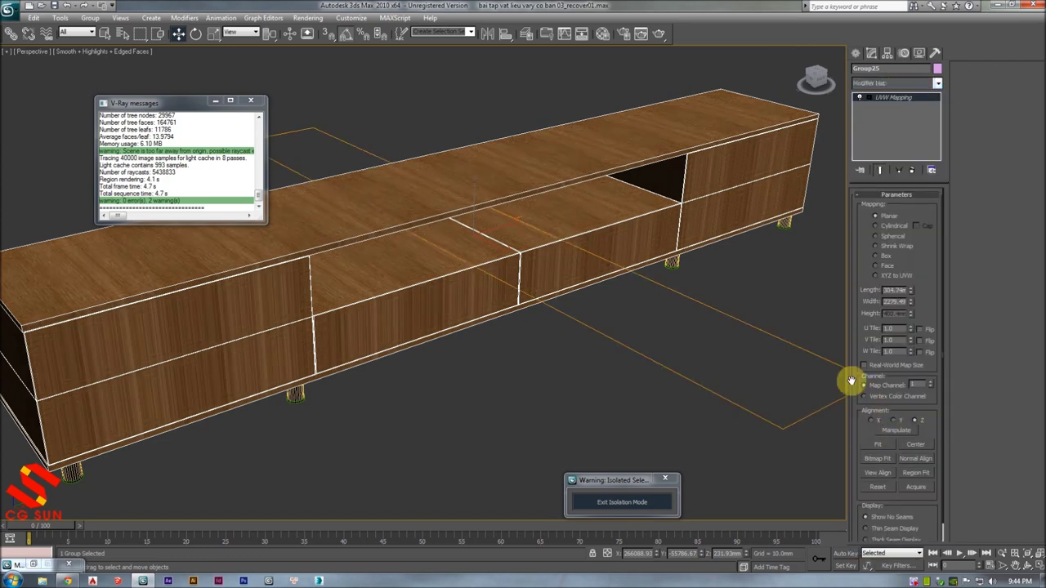
pyautogui.click(886, 255)
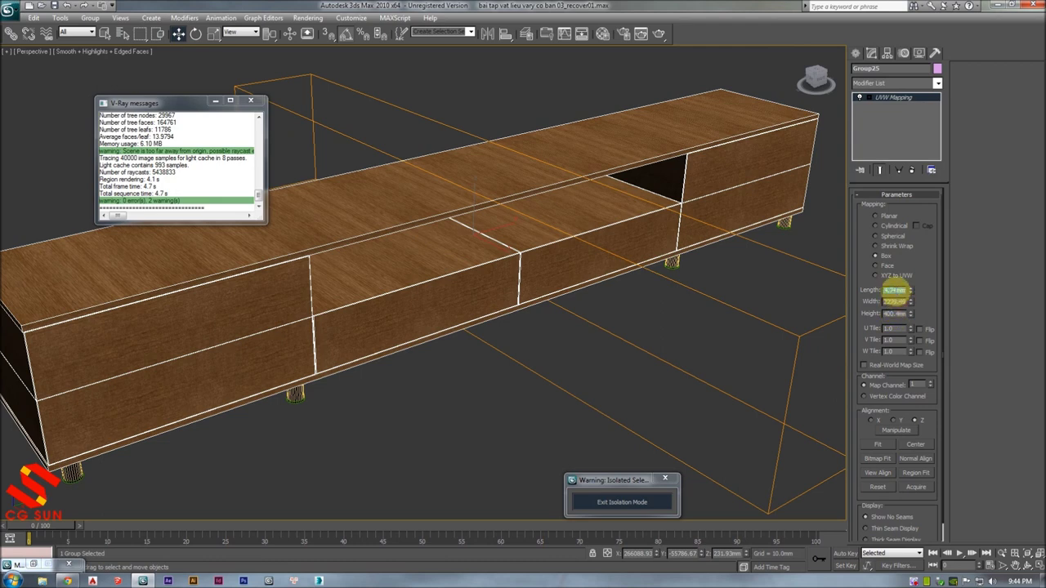
pyautogui.click(895, 290)
# - Set the box mapping length, width and height to 500 mm
pyautogui.write('500')
pyautogui.press('Tab')
pyautogui.write('5')
pyautogui.hotkey('shift', 'Tab')
pyautogui.write('50')
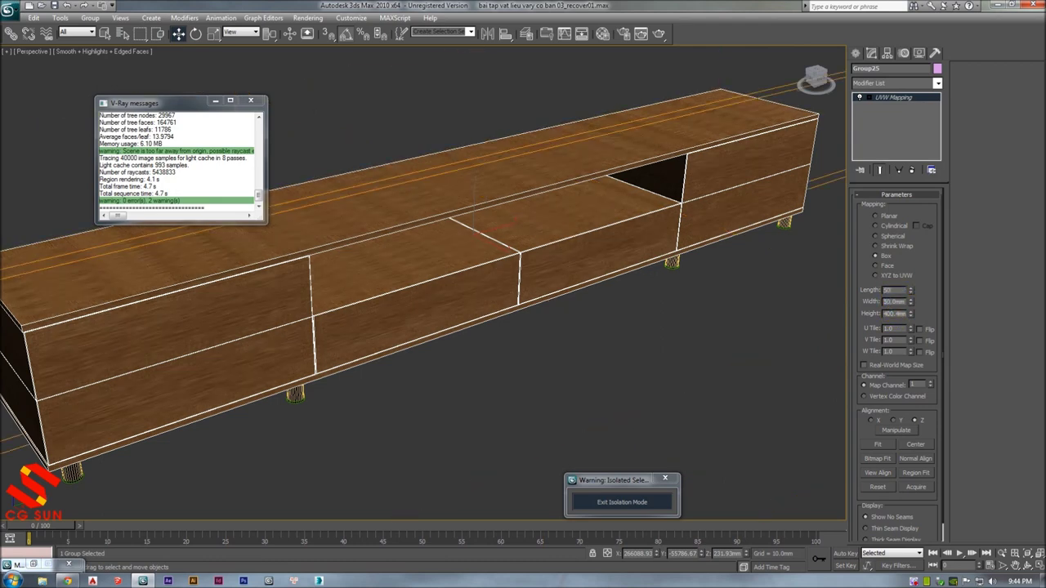
pyautogui.write('5')
pyautogui.hotkey('shift', 'Tab')
pyautogui.write('0')
pyautogui.press('Tab')
pyautogui.write('50')
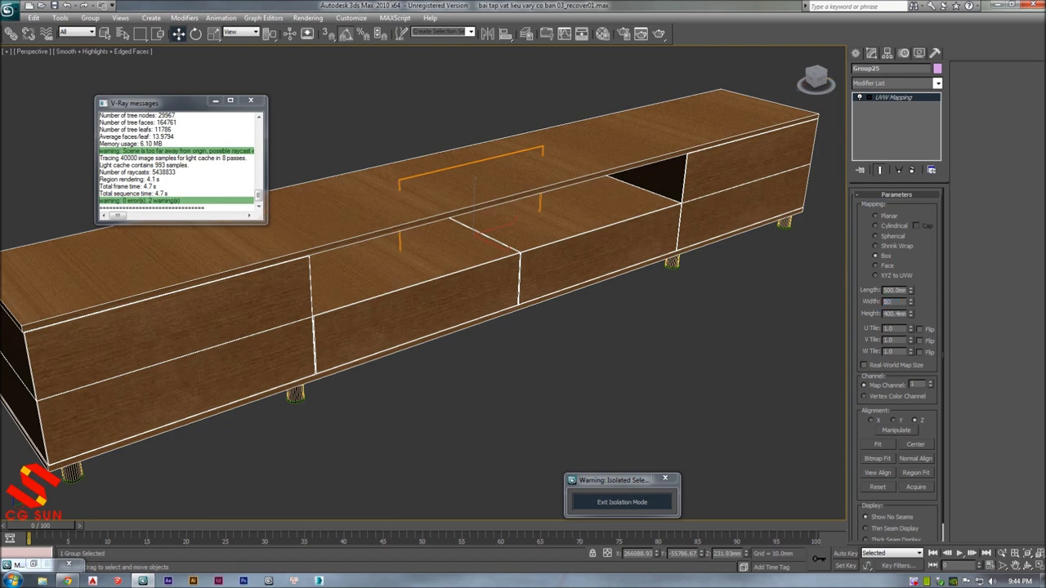
pyautogui.press('Tab')
pyautogui.write('0')
pyautogui.press('Return')
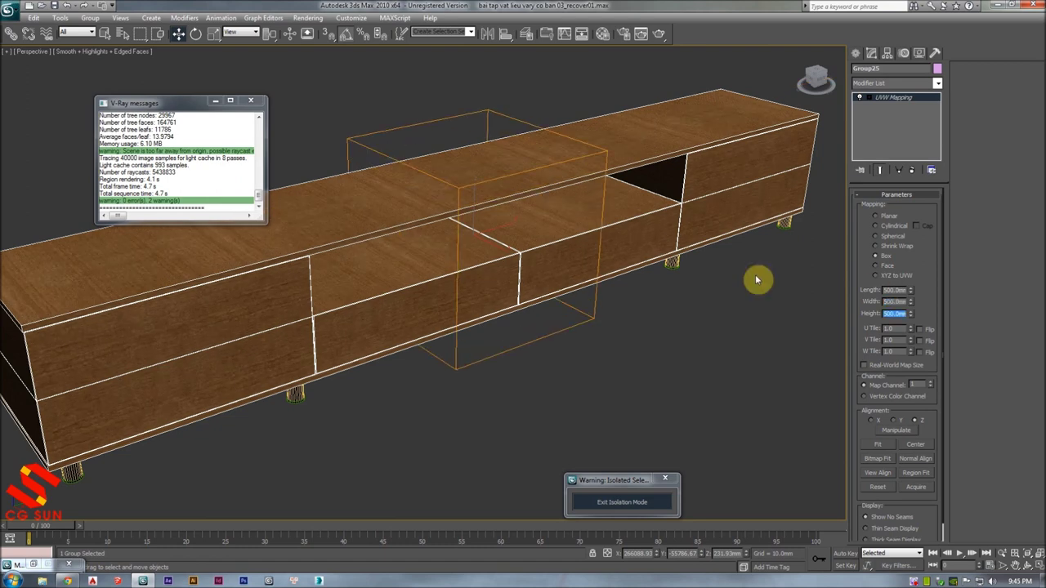
# - Rotate the mapping gizmo around its vertical axis, check the wood, and deselect
pyautogui.keyDown('alt'); pyautogui.moveTo(594, 234); pyautogui.dragTo(588, 236, button='middle'); pyautogui.keyUp('alt')
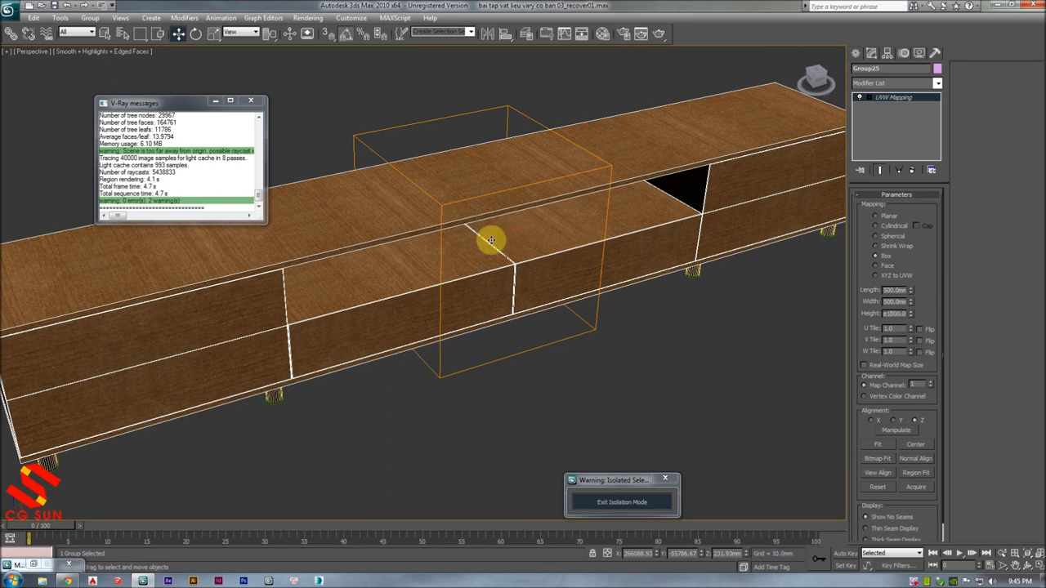
pyautogui.click(196, 33)
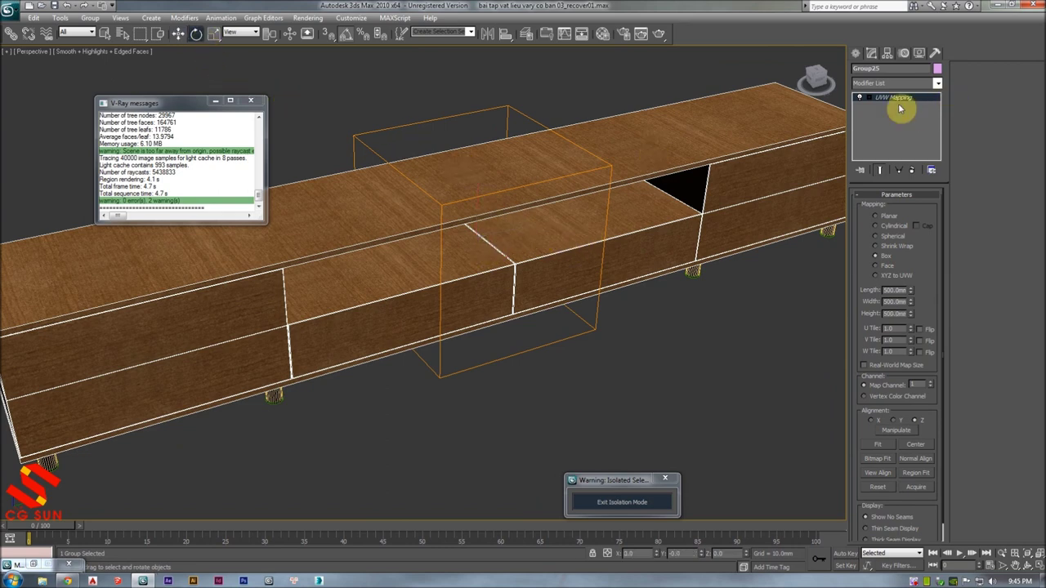
pyautogui.moveTo(502, 246); pyautogui.dragTo(458, 266)
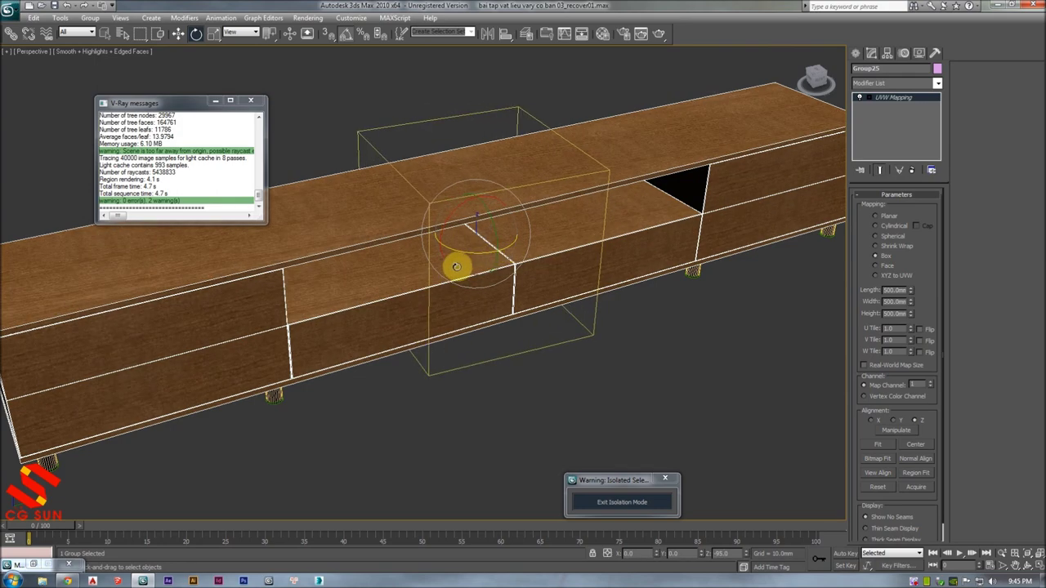
pyautogui.moveTo(495, 264)
pyautogui.keyDown('alt'); pyautogui.mouseDown(button='middle')
pyautogui.moveTo(567, 286)
pyautogui.moveTo(581, 227)
pyautogui.moveTo(653, 215)
pyautogui.moveTo(619, 205)
pyautogui.moveTo(652, 288)
pyautogui.mouseUp(button='middle'); pyautogui.keyUp('alt')
pyautogui.click(687, 326)
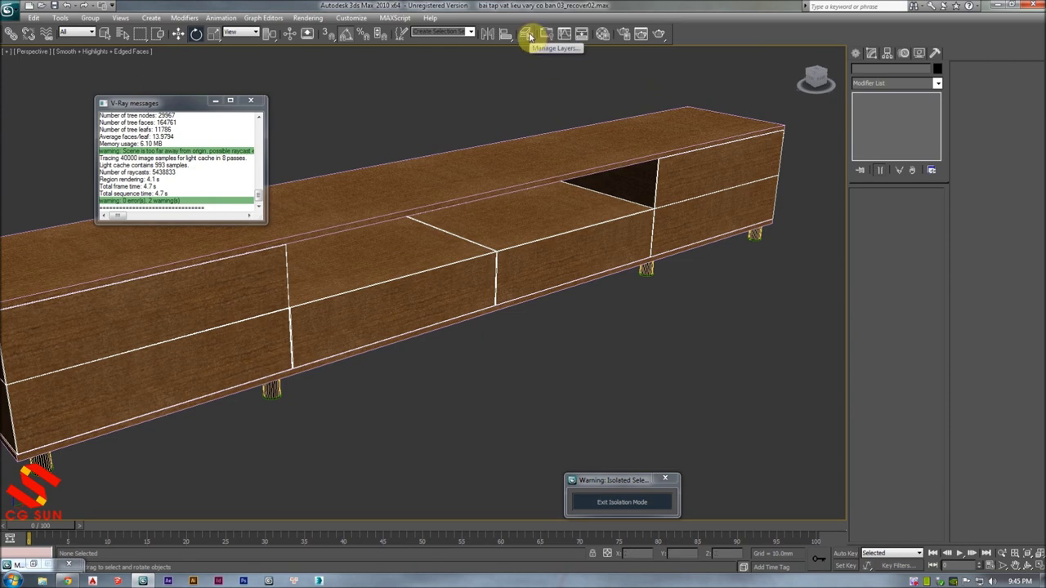
# - Save As over 'bai tap vat lieu vary co ban 03.max' in the huong dan lam vat lieu folder
pyautogui.moveTo(362, 95); pyautogui.dragTo(376, 98, button='middle')
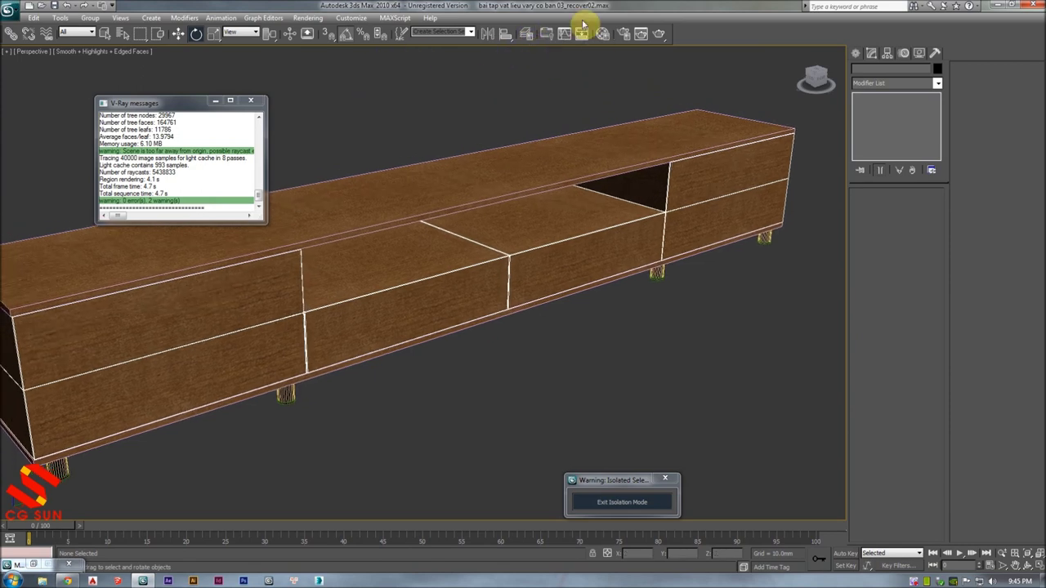
pyautogui.click(13, 6)
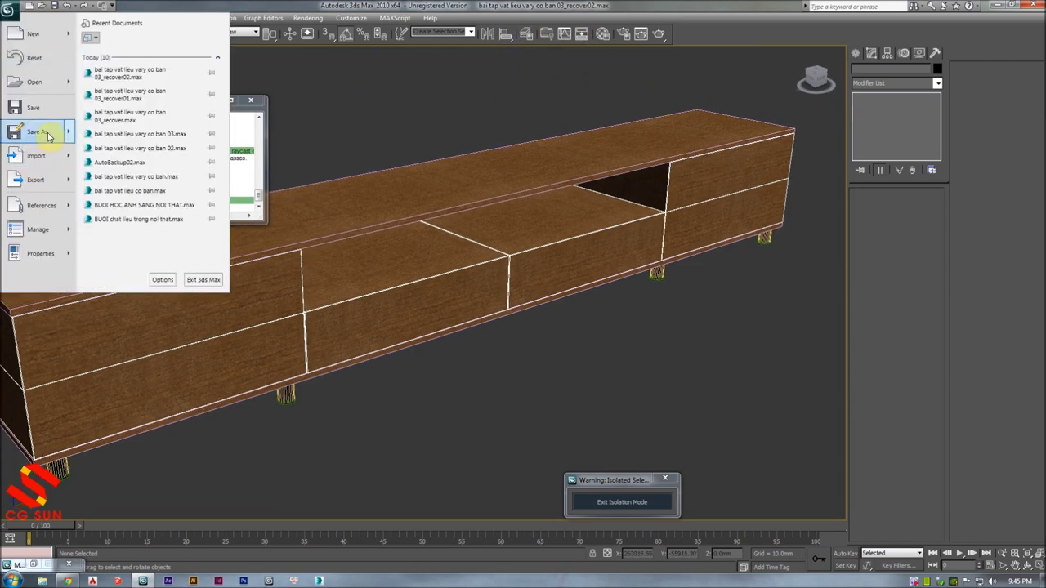
pyautogui.click(33, 139)
pyautogui.click(131, 27)
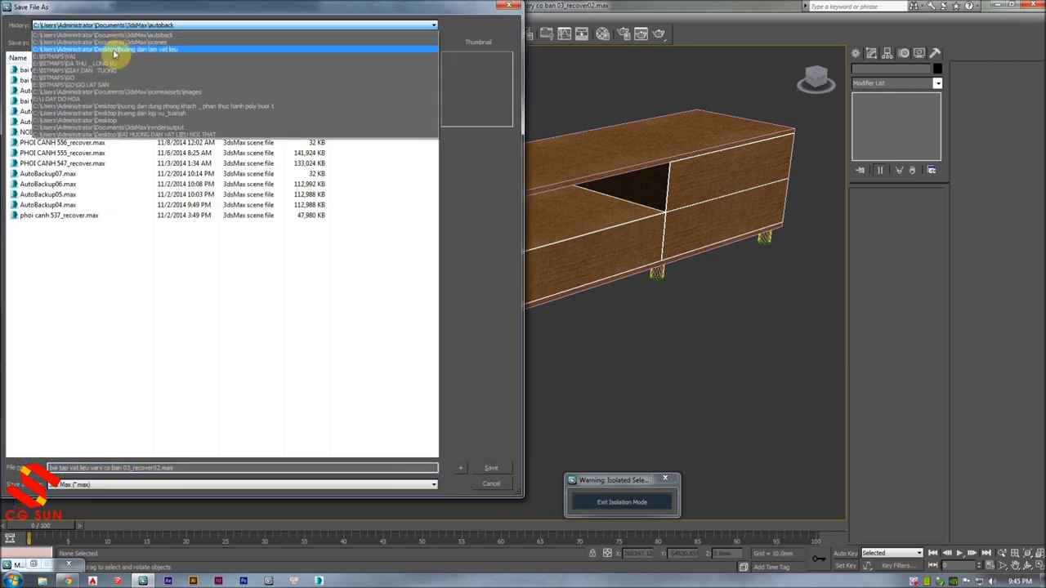
pyautogui.click(114, 56)
pyautogui.click(116, 47)
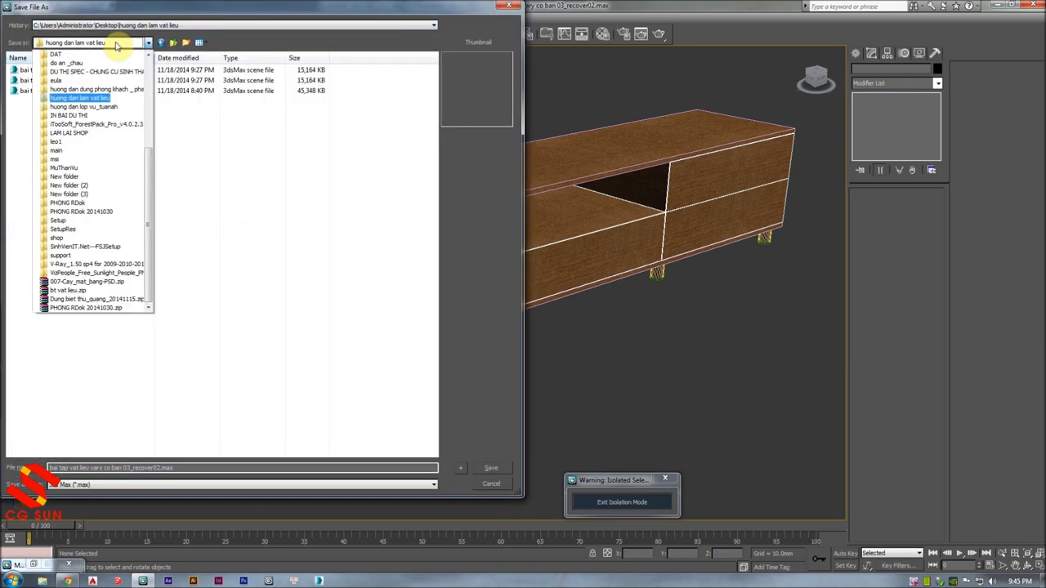
pyautogui.click(115, 112)
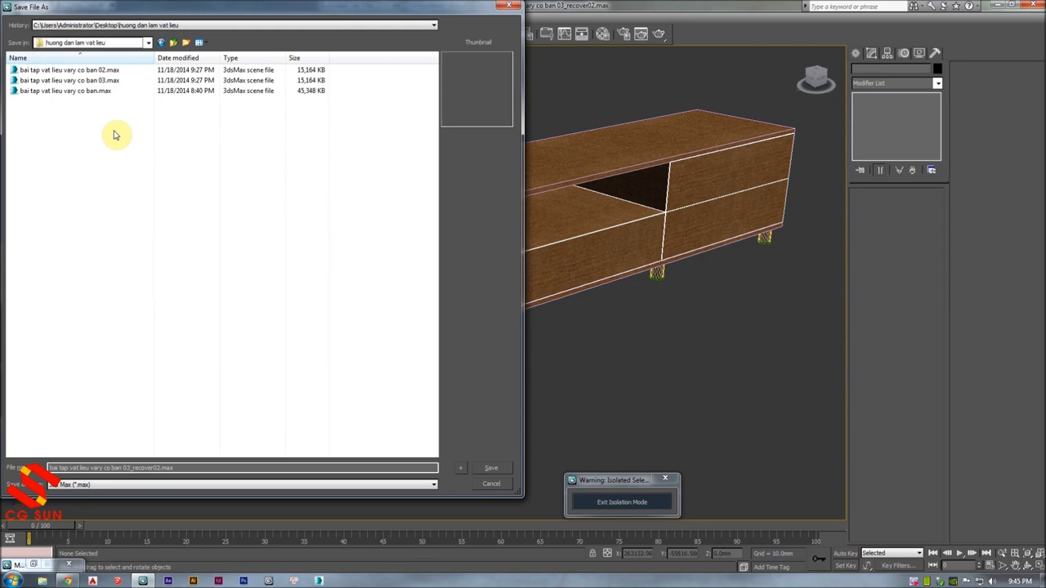
pyautogui.click(105, 80)
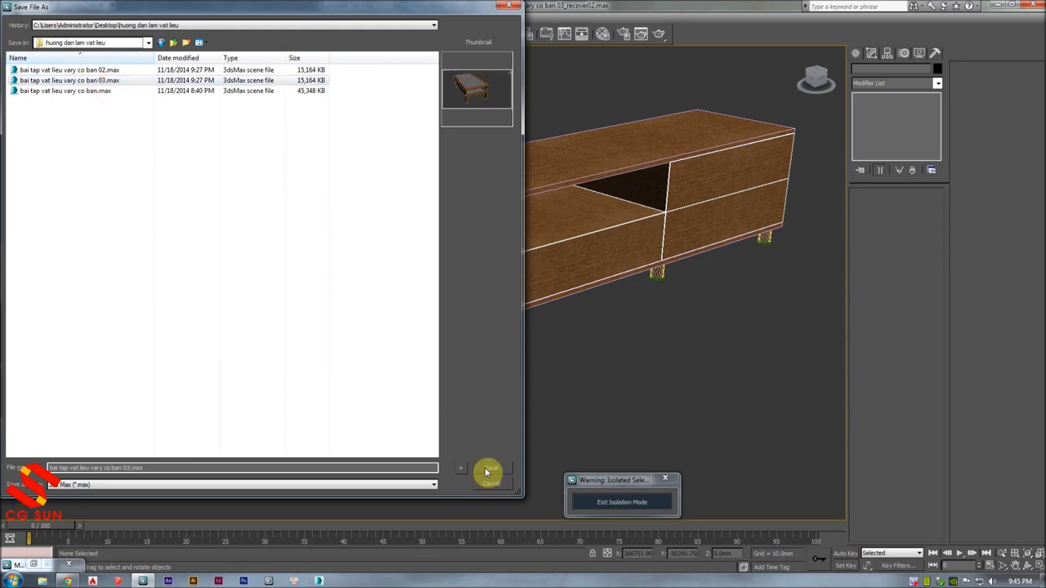
pyautogui.click(487, 472)
pyautogui.click(568, 333)
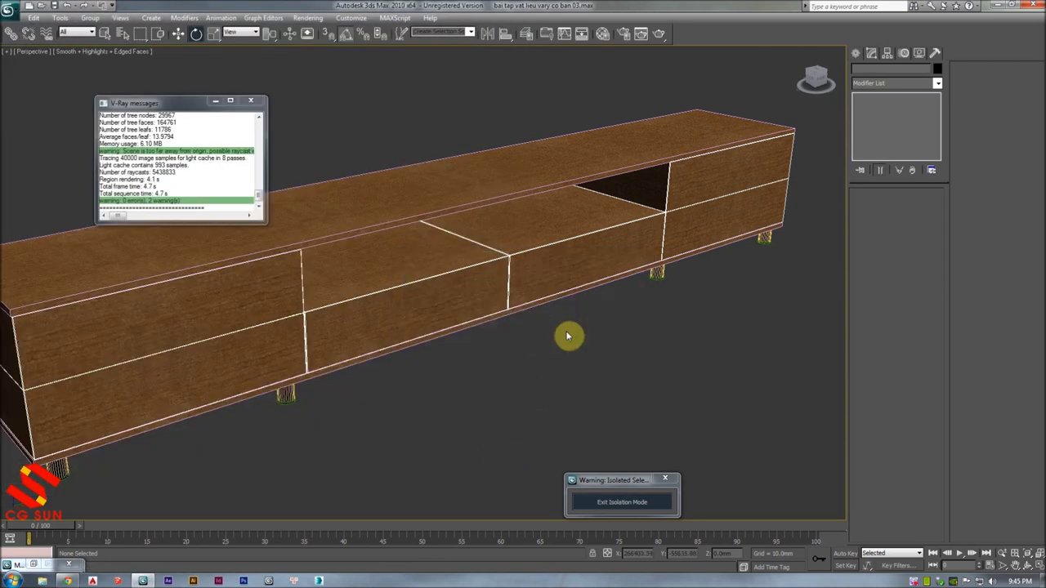
pyautogui.press('F4')
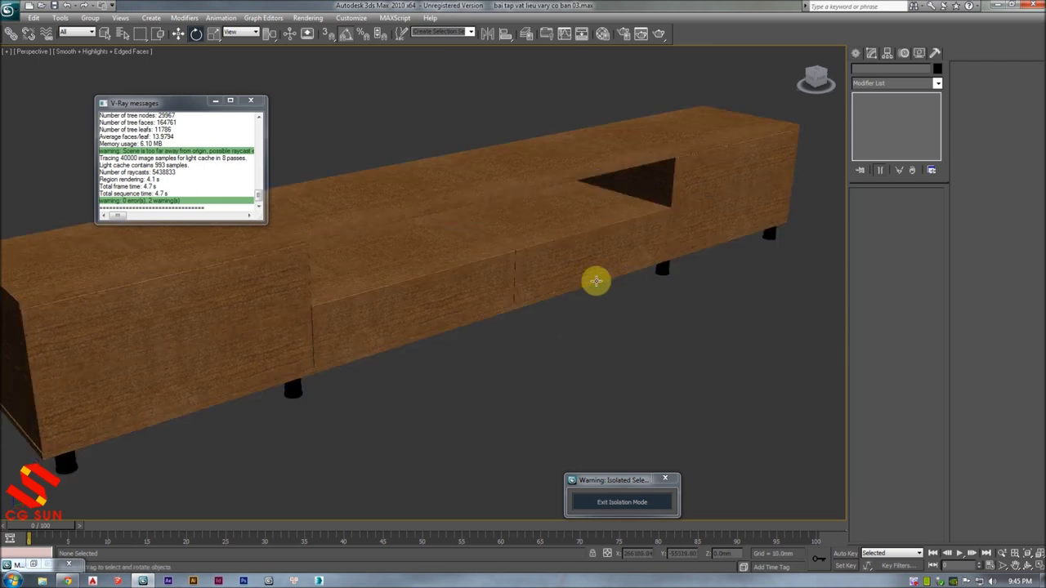
# - Select all the cabinet's groups and group them under the name 'ke ti vi'
pyautogui.scroll(-3, 474, 257)
pyautogui.scroll(-2, 507, 265)
pyautogui.hotkey('ctrl', 'a')
pyautogui.press('F3')
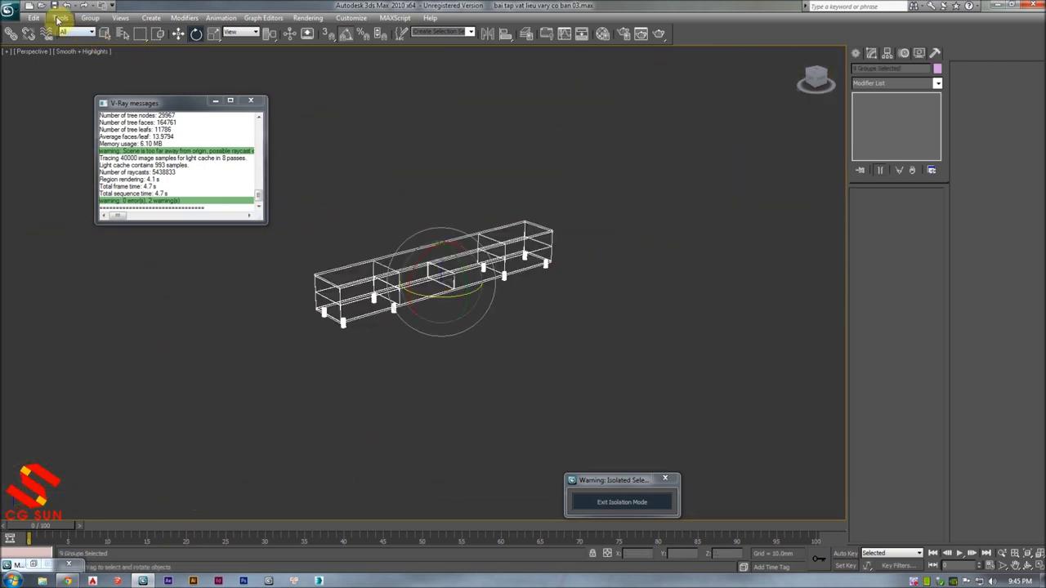
pyautogui.click(60, 18)
pyautogui.click(101, 32)
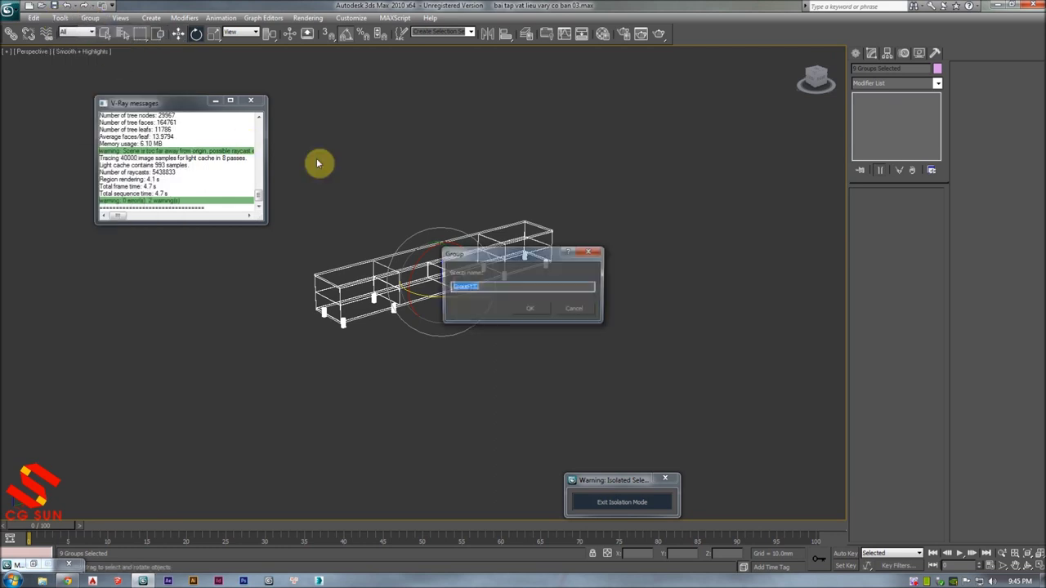
pyautogui.moveTo(493, 250)
pyautogui.mouseDown()
pyautogui.moveTo(587, 259)
pyautogui.moveTo(586, 292)
pyautogui.mouseUp()
pyautogui.write('ke ti vi')
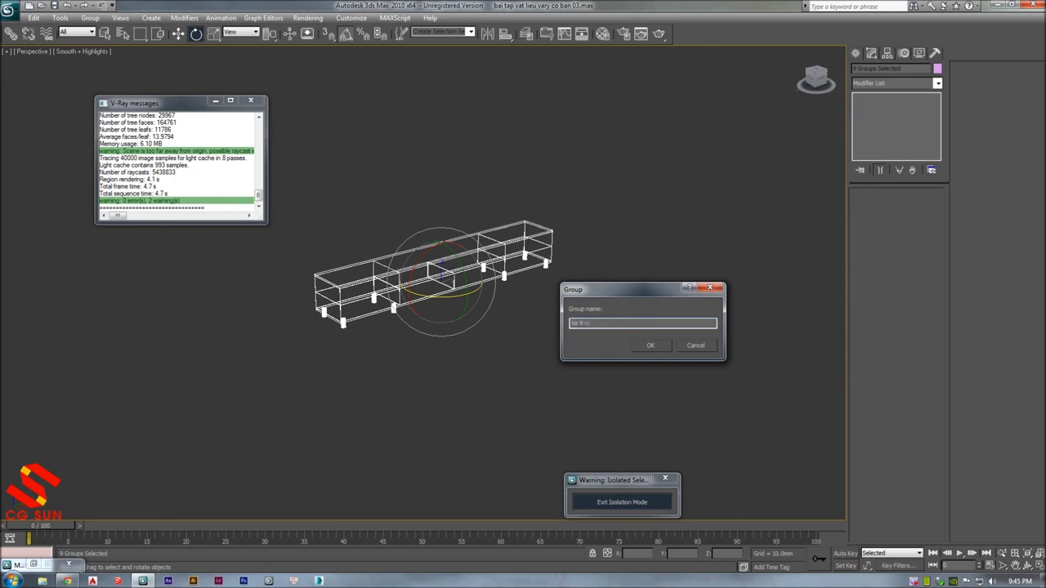
pyautogui.press('Return')
pyautogui.press('F3')
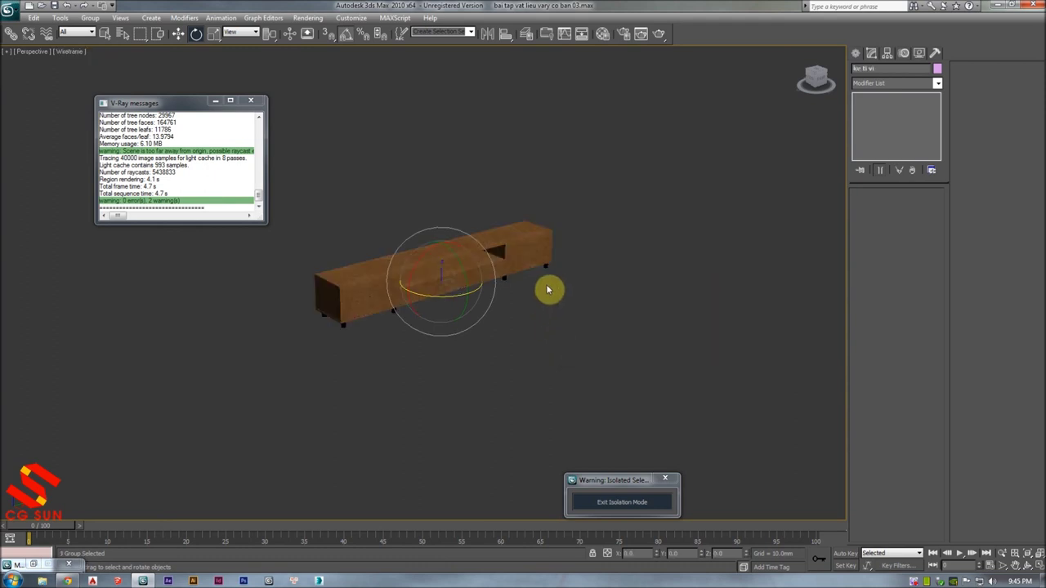
# - Select the ke ti vi group and toggle edged faces on and off to check it
pyautogui.scroll(5, 507, 245)
pyautogui.scroll(-2, 654, 344)
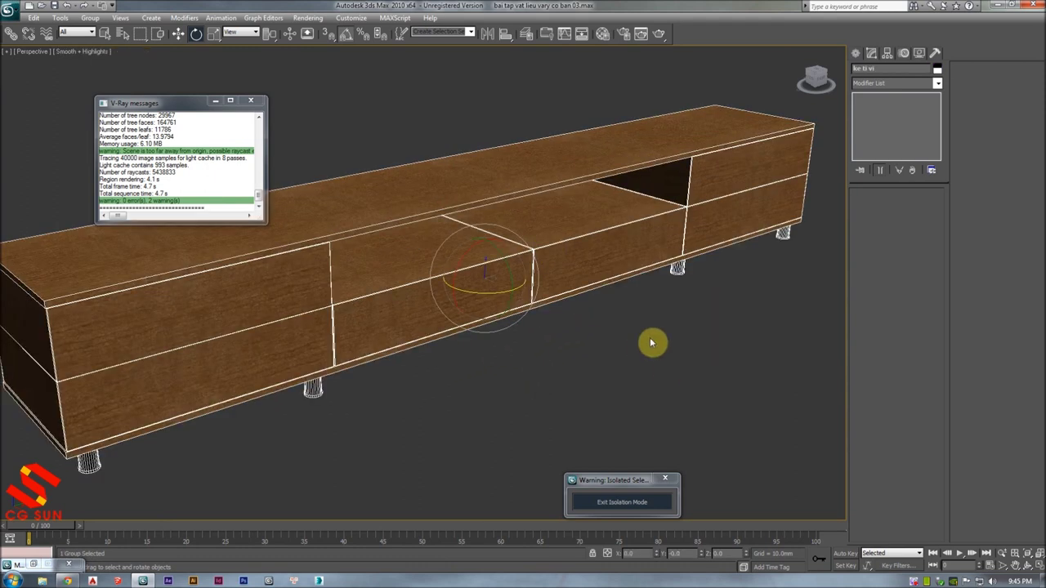
pyautogui.scroll(-3, 602, 297)
pyautogui.click(608, 308)
pyautogui.click(541, 271)
pyautogui.scroll(2, 537, 245)
pyautogui.press('F4')
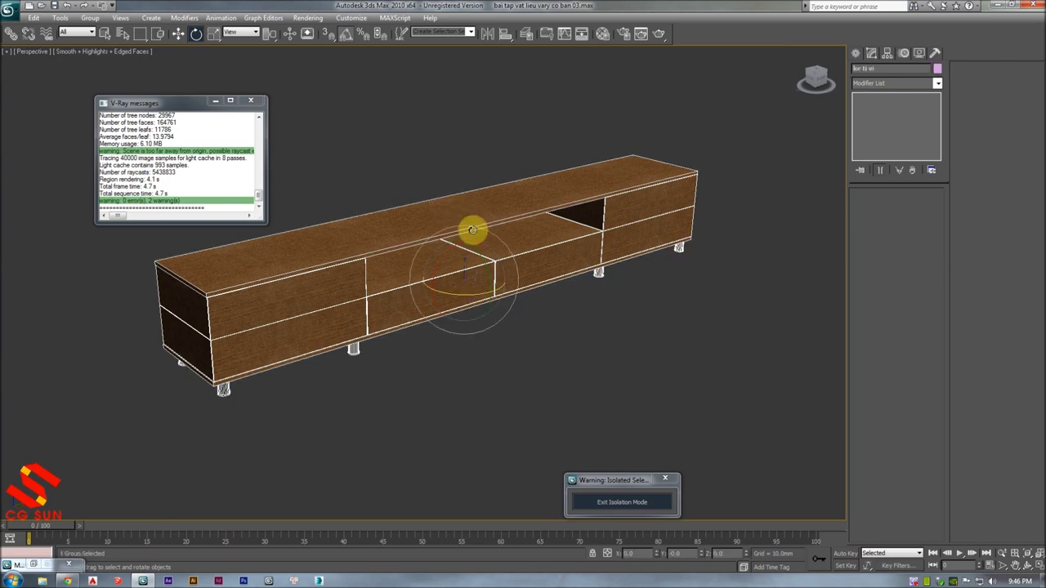
pyautogui.press('F4')
pyautogui.press('F4')
# - Exit Isolation Mode to show the whole living room again
pyautogui.scroll(-3, 485, 229)
pyautogui.keyDown('alt'); pyautogui.moveTo(490, 308); pyautogui.dragTo(488, 285, button='middle'); pyautogui.keyUp('alt')
pyautogui.scroll(5, 488, 286)
pyautogui.scroll(-2, 494, 302)
pyautogui.scroll(-3, 561, 269)
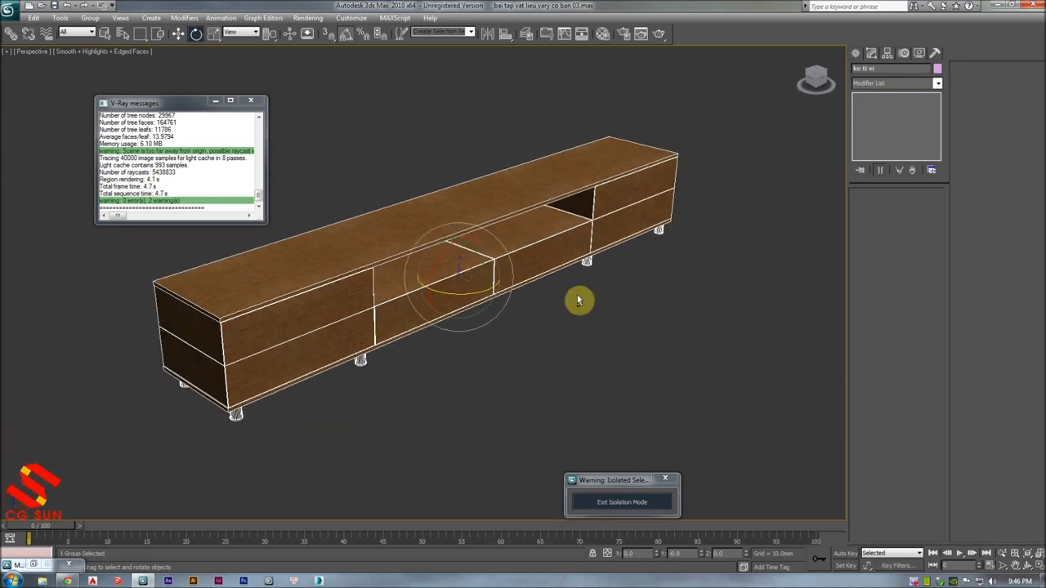
pyautogui.scroll(-2, 575, 299)
pyautogui.click(664, 482)
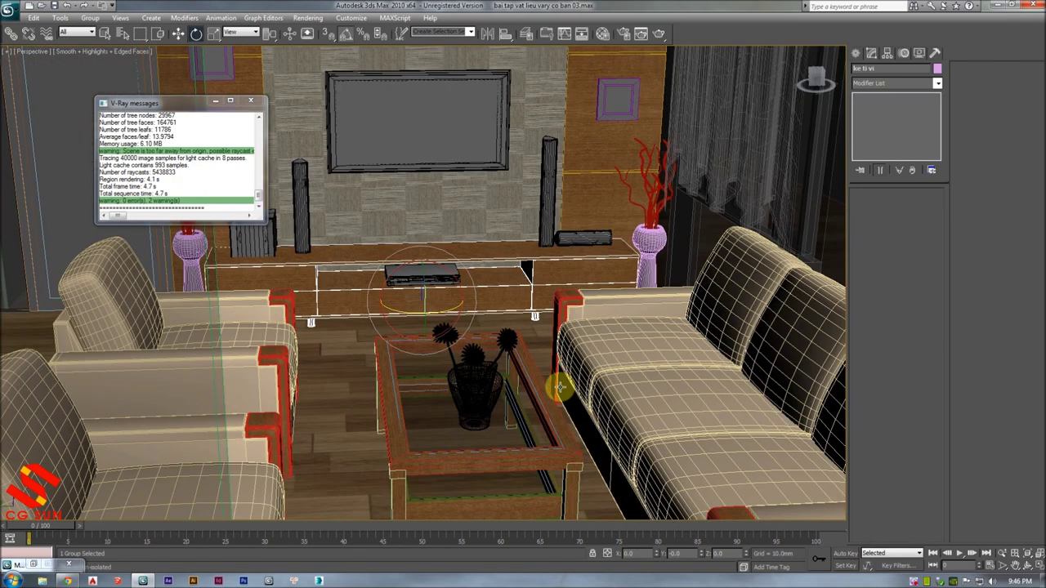
# - Select the DVD player, tower speaker and subwoofer and isolate them with Alt+Q
pyautogui.scroll(3, 489, 274)
pyautogui.scroll(1, 553, 236)
pyautogui.scroll(2, 589, 220)
pyautogui.scroll(-1, 777, 147)
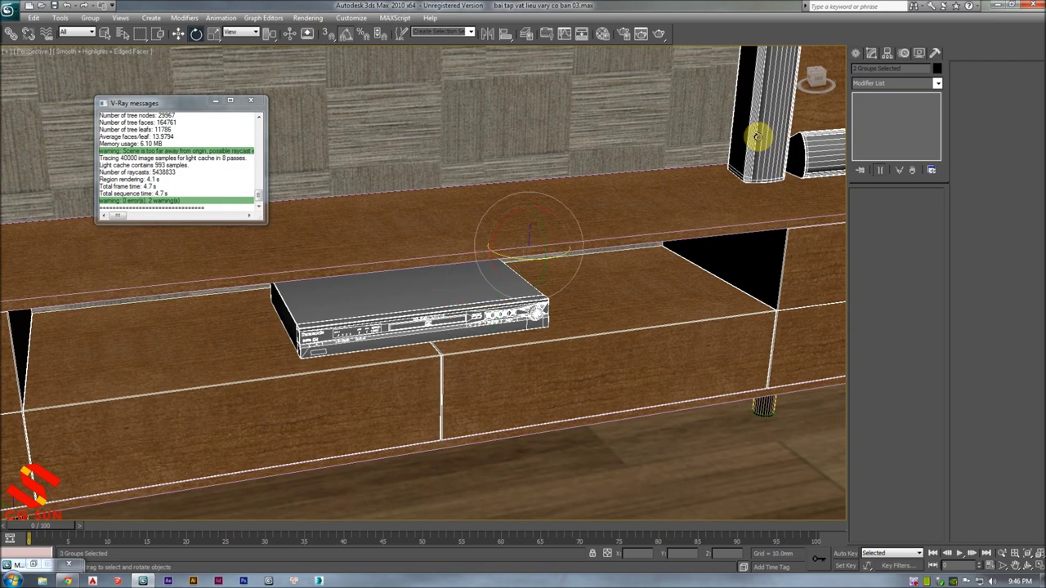
pyautogui.scroll(-3, 711, 164)
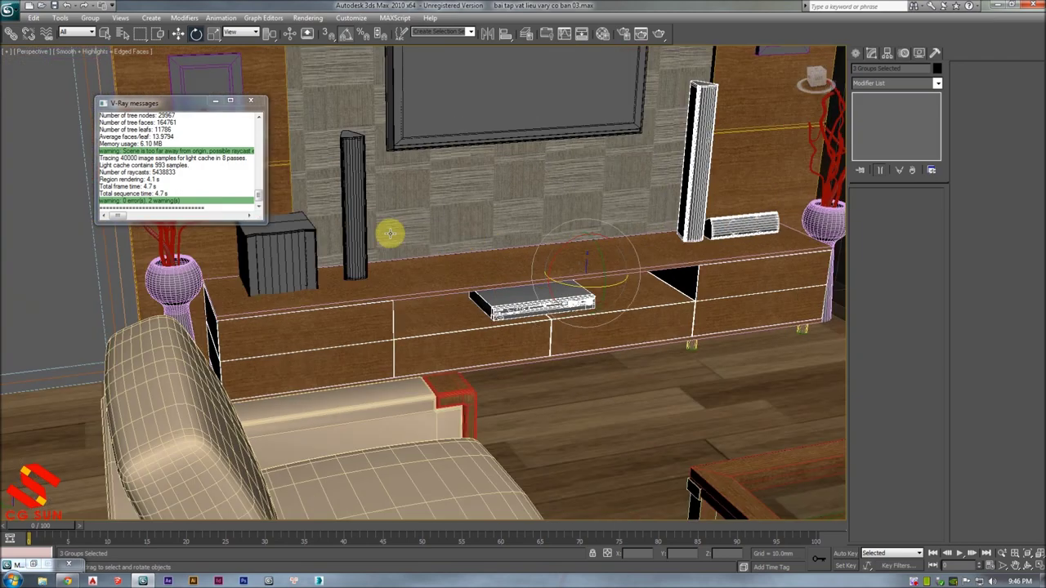
pyautogui.keyDown('ctrl'); pyautogui.click(357, 221); pyautogui.keyUp('ctrl')
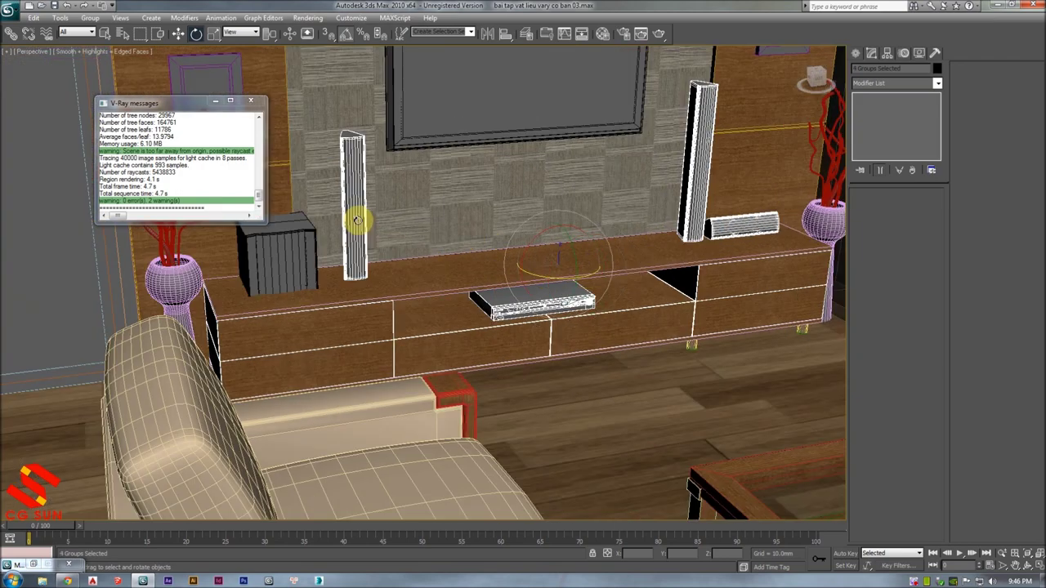
pyautogui.keyDown('ctrl'); pyautogui.click(306, 270); pyautogui.keyUp('ctrl')
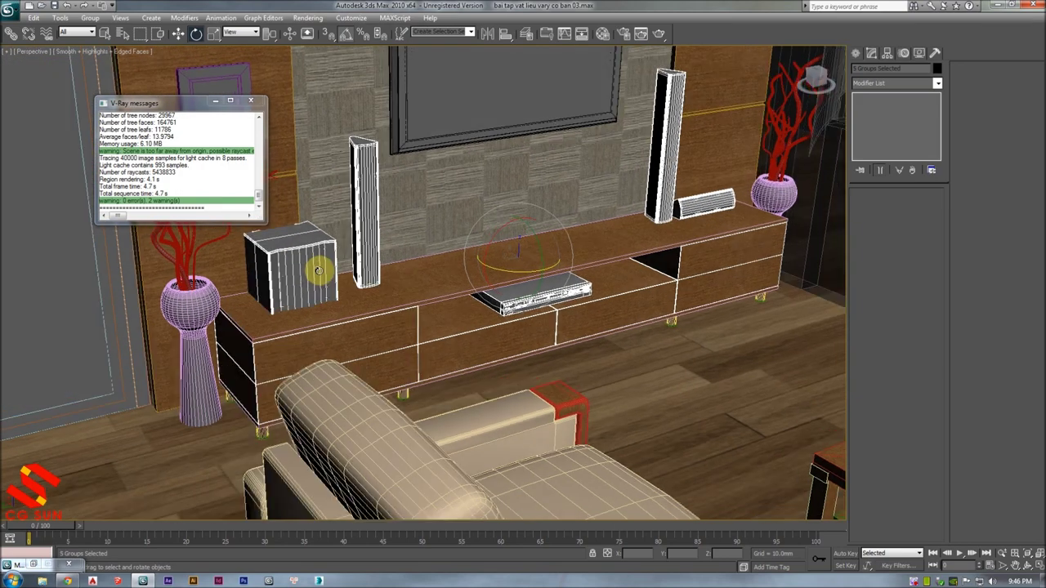
pyautogui.hotkey('alt', 'q')
pyautogui.click(590, 169)
pyautogui.press('F4')
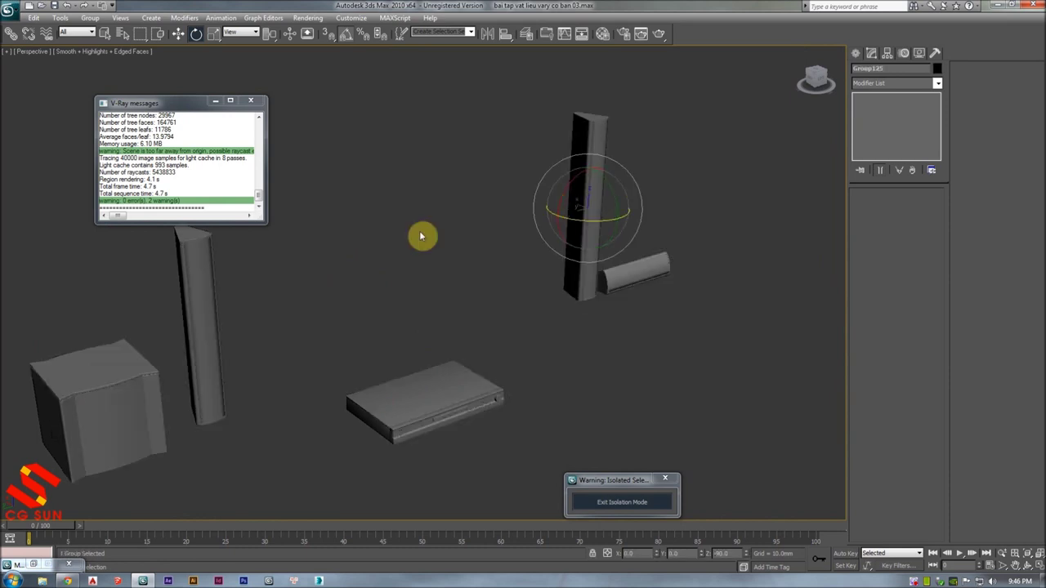
# - Select the DVD player and open its group to reach the individual parts
pyautogui.moveTo(420, 233); pyautogui.dragTo(497, 249, button='middle')
pyautogui.scroll(3, 392, 264)
pyautogui.scroll(2, 387, 259)
pyautogui.scroll(-1, 387, 259)
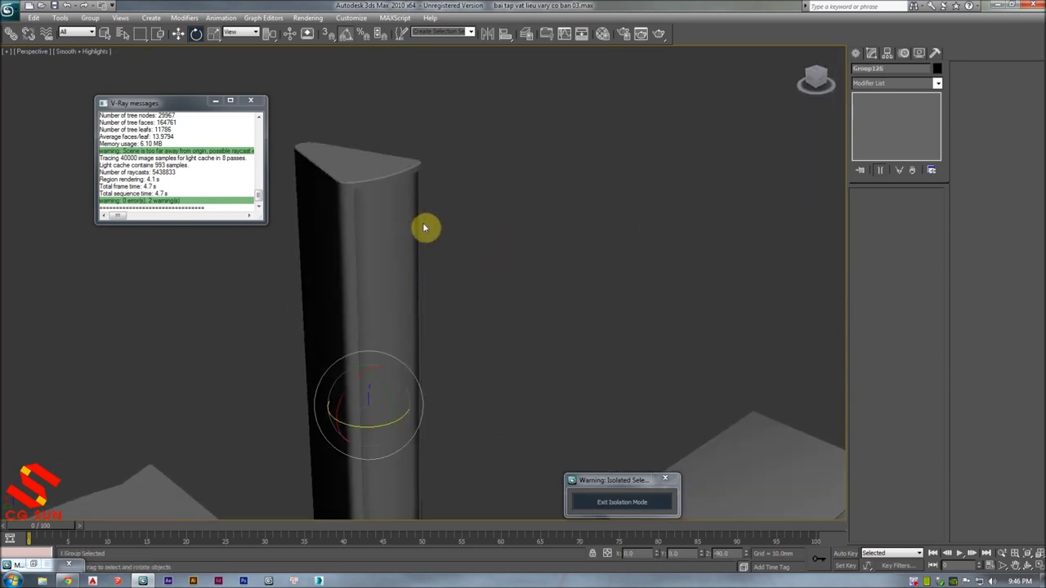
pyautogui.scroll(-3, 425, 227)
pyautogui.scroll(-2, 495, 205)
pyautogui.click(531, 382)
pyautogui.scroll(4, 515, 368)
pyautogui.scroll(2, 490, 340)
pyautogui.scroll(-1, 482, 323)
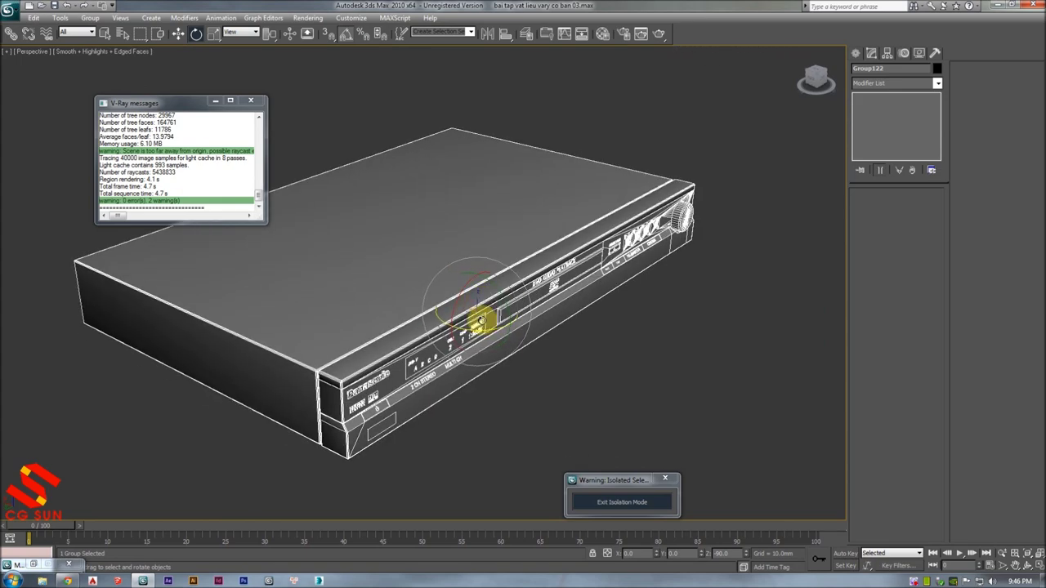
pyautogui.click(90, 17)
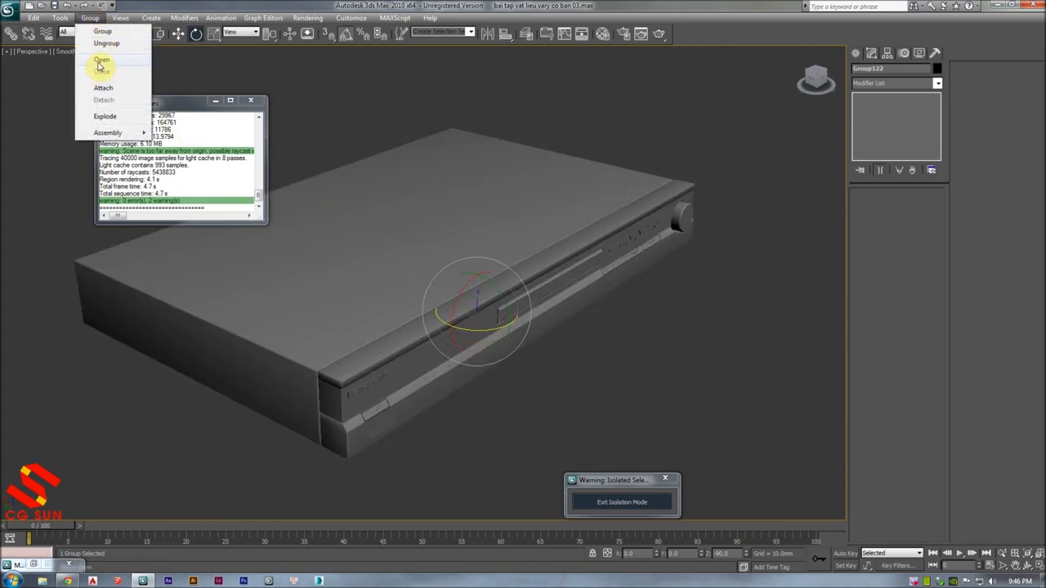
pyautogui.click(101, 61)
# - Select the DVD player's front panel part and its raised button labels
pyautogui.scroll(4, 610, 257)
pyautogui.scroll(3, 705, 226)
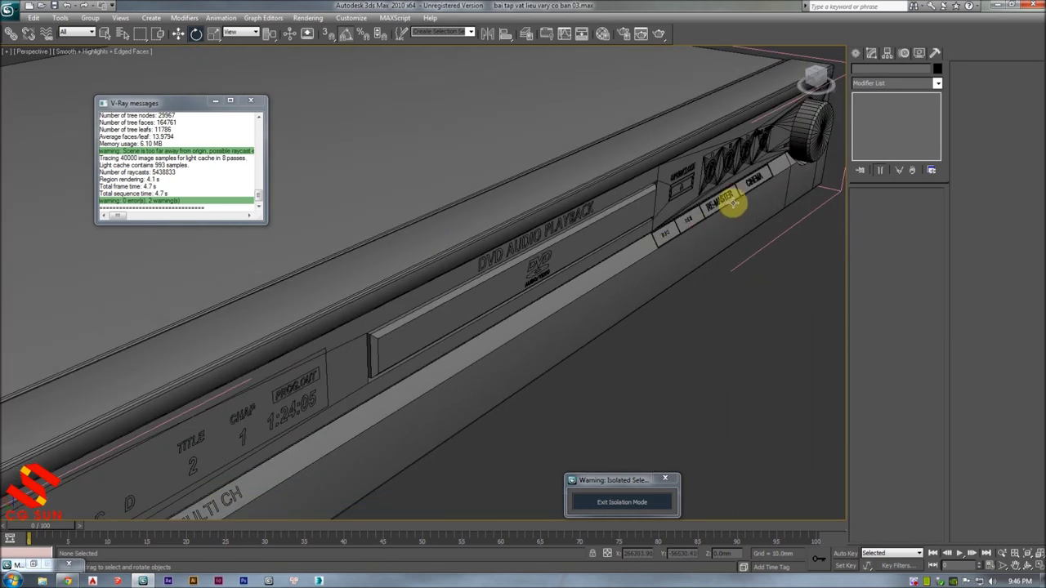
pyautogui.click(741, 166)
pyautogui.scroll(-2, 629, 209)
pyautogui.scroll(1, 714, 170)
pyautogui.scroll(2, 700, 192)
pyautogui.scroll(2, 618, 227)
pyautogui.scroll(2, 612, 252)
pyautogui.scroll(-2, 637, 228)
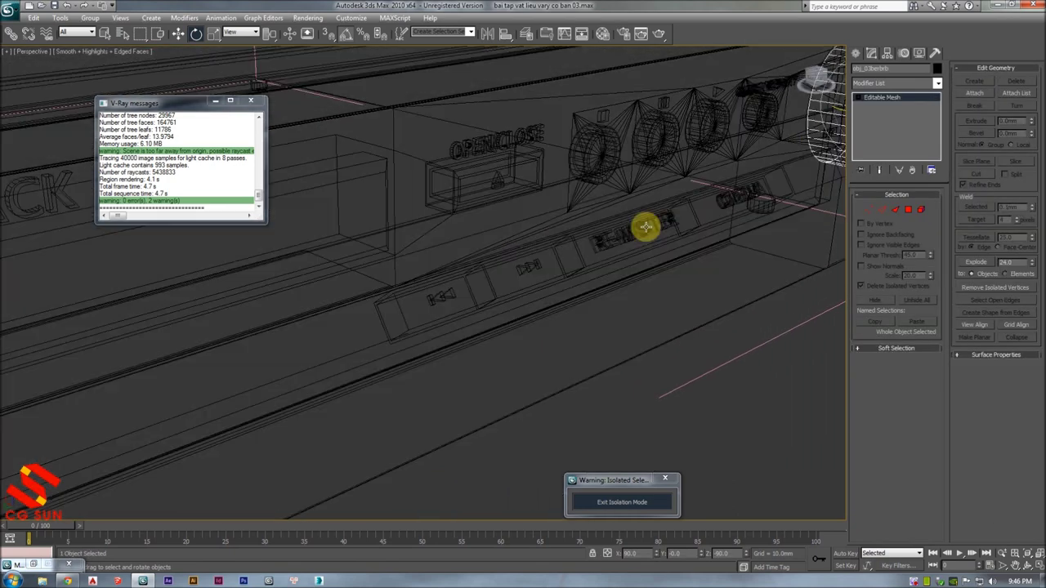
pyautogui.keyDown('ctrl'); pyautogui.click(639, 228); pyautogui.keyUp('ctrl')
pyautogui.scroll(3, 572, 196)
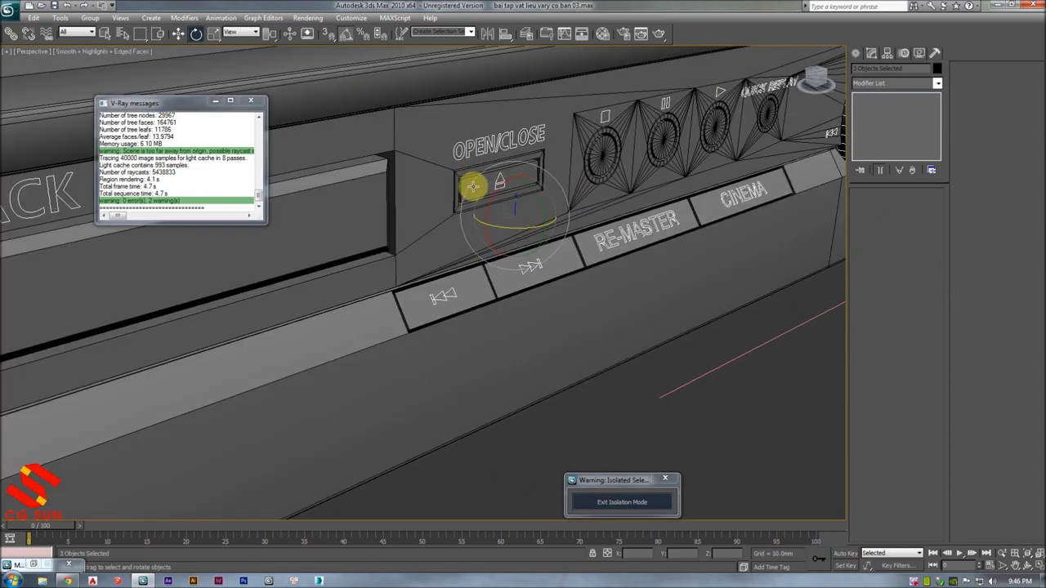
# - Add the Panasonic, dts and Dolby Digital logos and DVD-V/ABCD labels to the selection
pyautogui.moveTo(494, 143)
pyautogui.keyDown('alt'); pyautogui.mouseDown(button='middle')
pyautogui.moveTo(473, 197)
pyautogui.moveTo(543, 201)
pyautogui.moveTo(474, 282)
pyautogui.mouseUp(button='middle'); pyautogui.keyUp('alt')
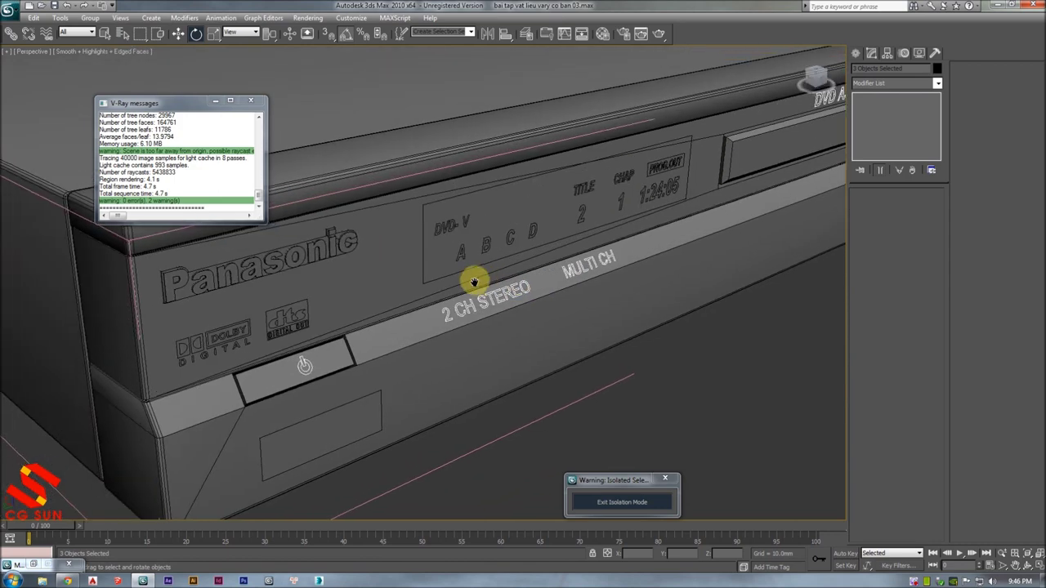
pyautogui.press('F3')
pyautogui.keyDown('ctrl'); pyautogui.click(311, 260); pyautogui.keyUp('ctrl')
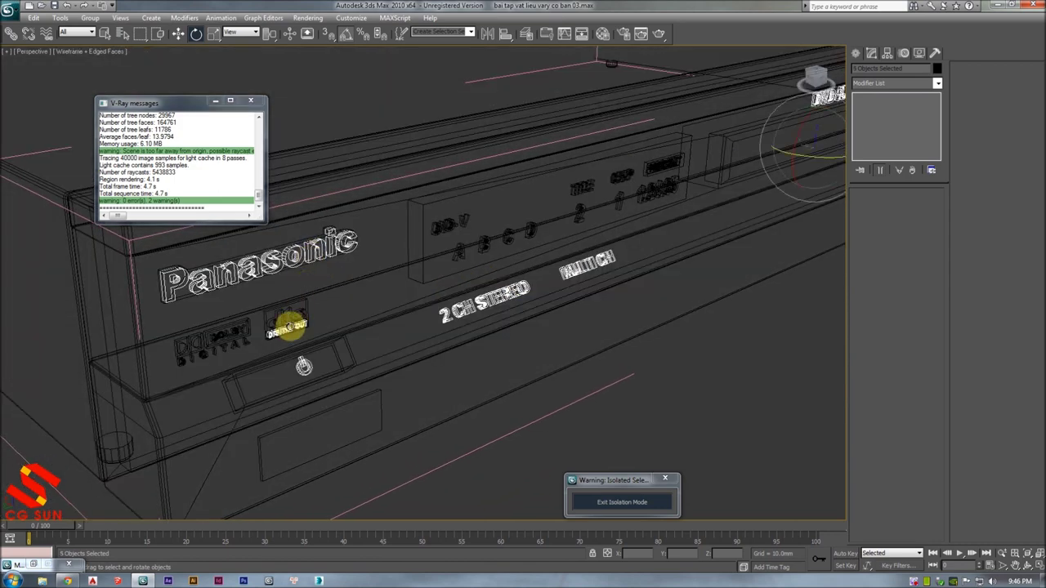
pyautogui.keyDown('ctrl'); pyautogui.click(278, 322); pyautogui.keyUp('ctrl')
pyautogui.keyDown('ctrl'); pyautogui.click(196, 348); pyautogui.keyUp('ctrl')
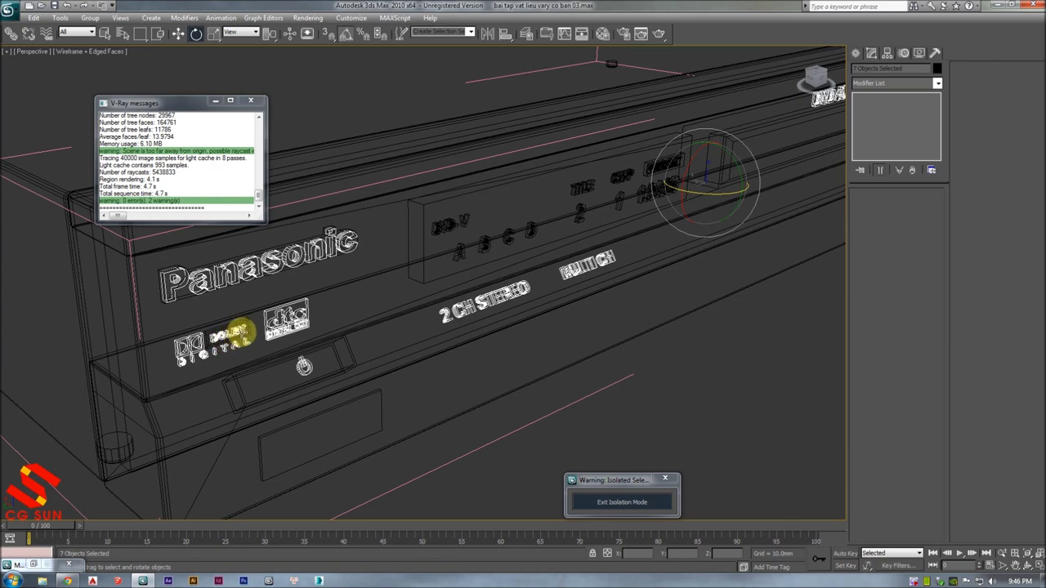
pyautogui.keyDown('ctrl'); pyautogui.click(446, 227); pyautogui.keyUp('ctrl')
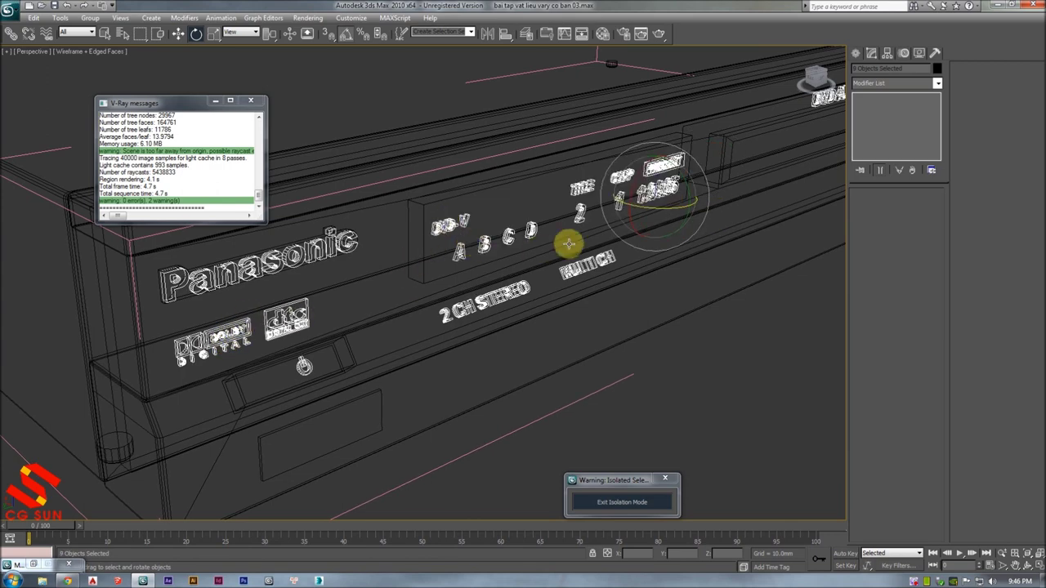
pyautogui.moveTo(572, 191)
pyautogui.keyDown('alt'); pyautogui.mouseDown(button='middle')
pyautogui.moveTo(603, 210)
pyautogui.moveTo(553, 229)
pyautogui.moveTo(626, 158)
pyautogui.moveTo(599, 168)
pyautogui.moveTo(602, 179)
pyautogui.mouseUp(button='middle'); pyautogui.keyUp('alt')
# - Select the DVD logo piece, assign it a new material from an empty slot, and name it 'nhua den'
pyautogui.press('m')
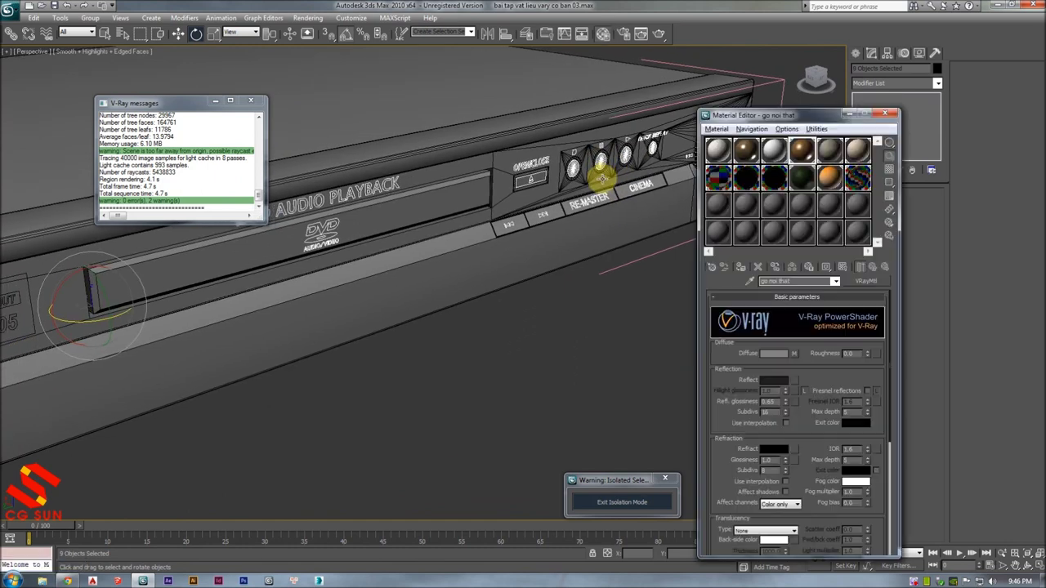
pyautogui.click(858, 176)
pyautogui.click(746, 272)
pyautogui.click(579, 319)
pyautogui.press('F4')
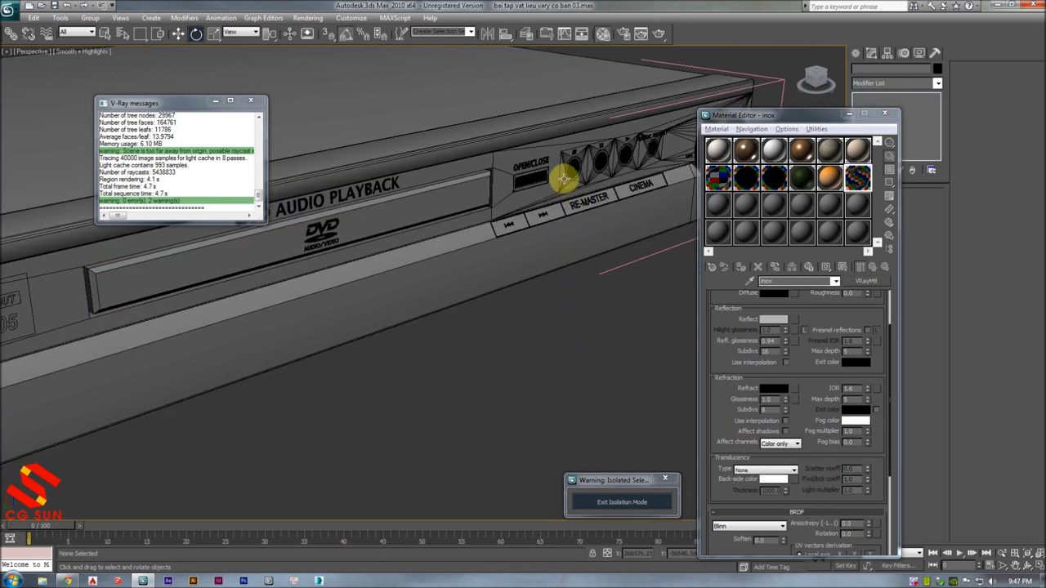
pyautogui.click(564, 180)
pyautogui.press('F4')
pyautogui.click(722, 205)
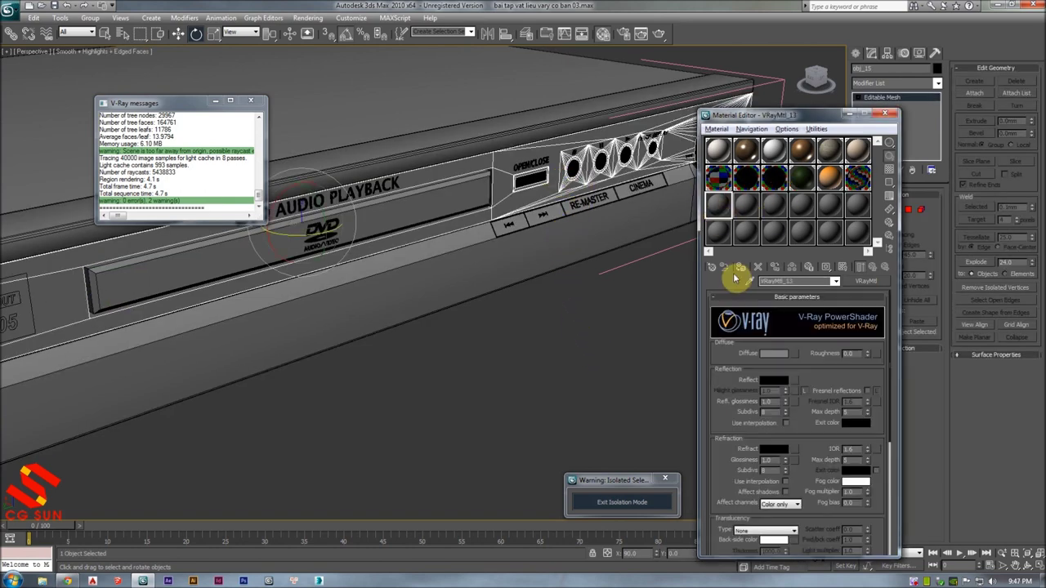
pyautogui.click(744, 272)
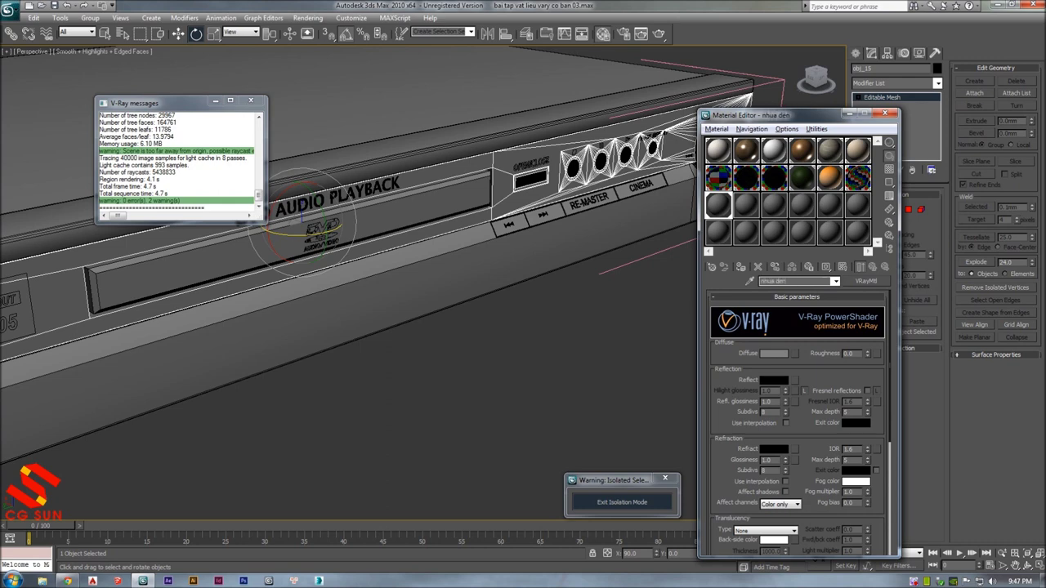
pyautogui.click(761, 281)
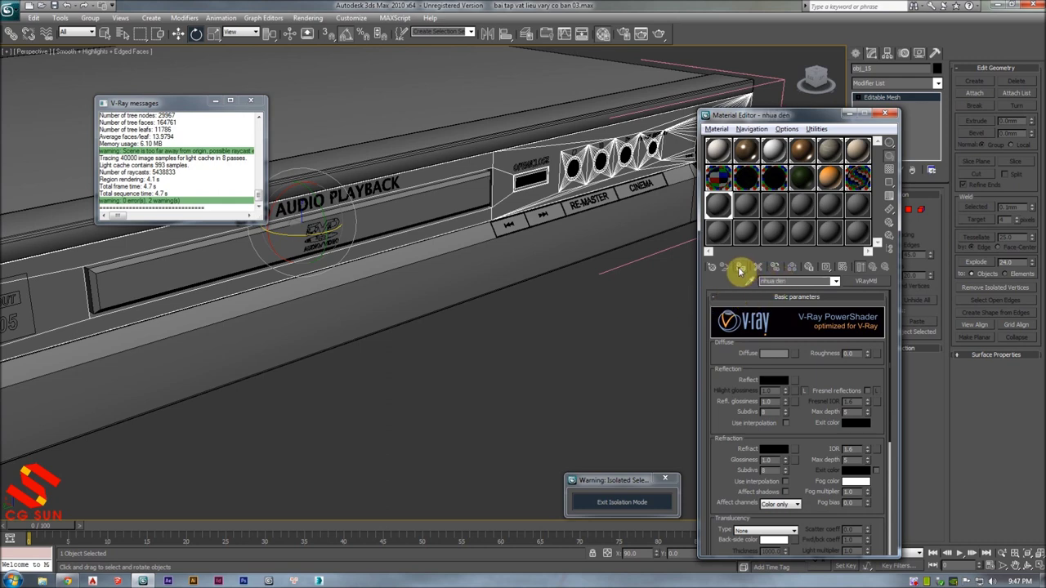
# - Set the nhua den diffuse to near black and its reflection to grey value 50
pyautogui.click(775, 355)
pyautogui.moveTo(323, 111); pyautogui.dragTo(324, 79)
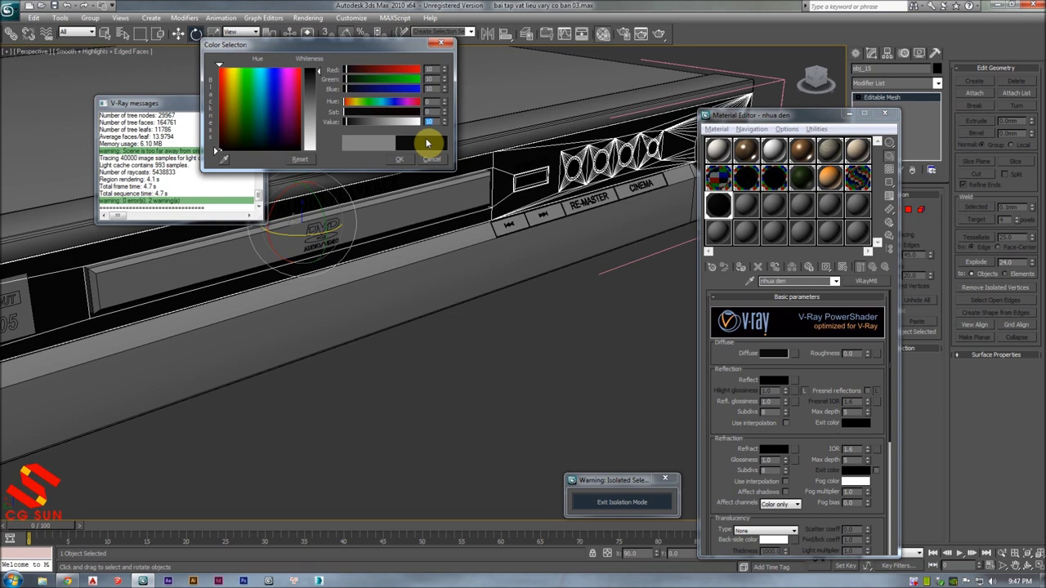
pyautogui.click(425, 159)
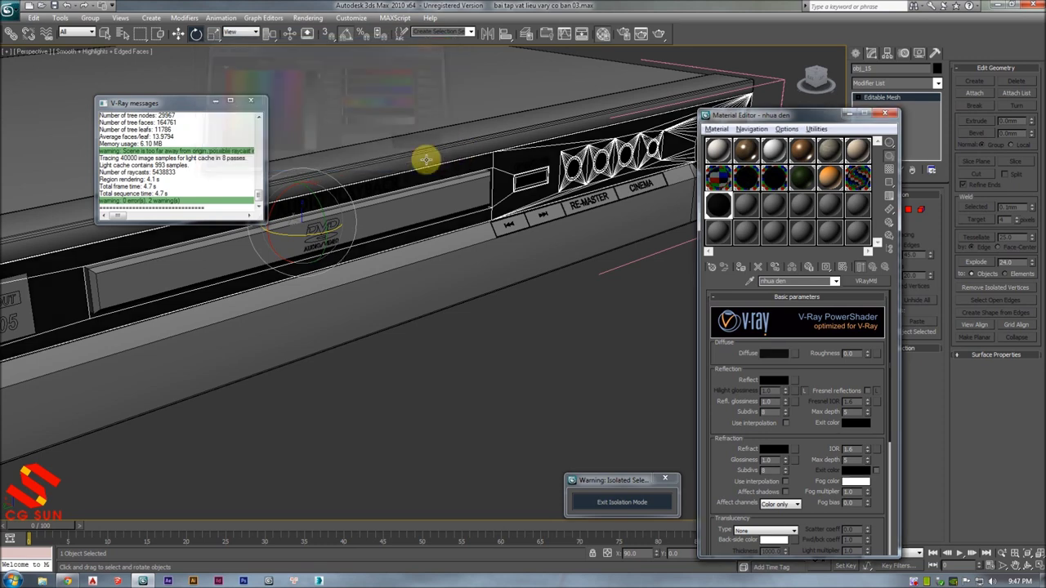
pyautogui.click(774, 380)
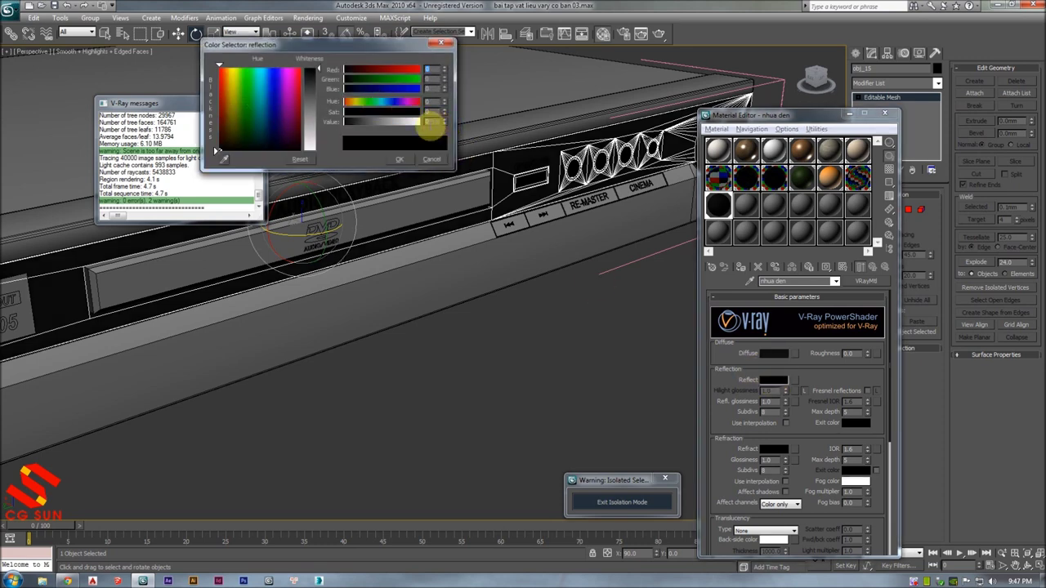
pyautogui.doubleClick(426, 122)
pyautogui.write('50')
pyautogui.press('Return')
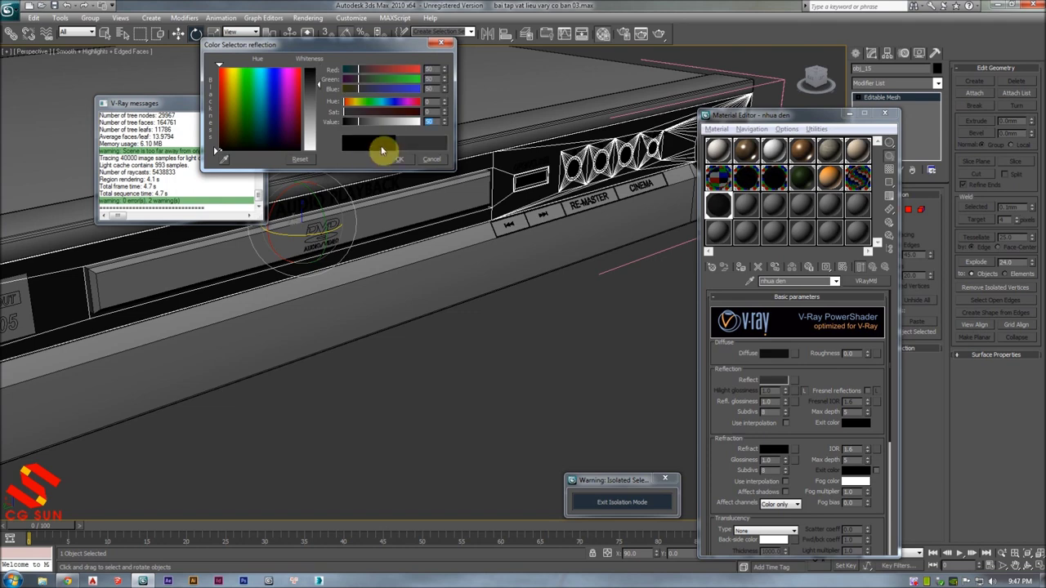
pyautogui.click(400, 160)
pyautogui.scroll(-2, 777, 352)
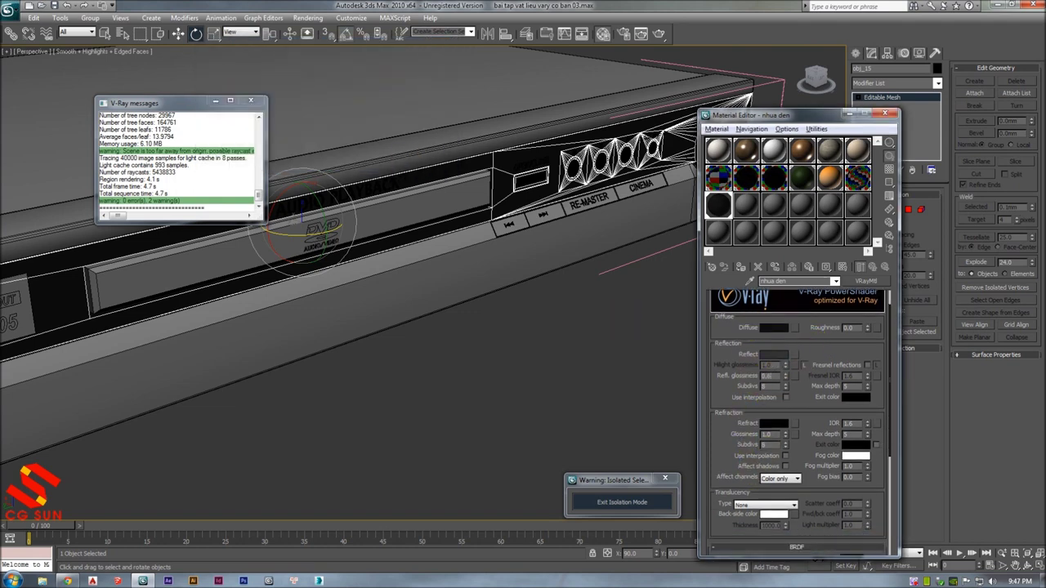
pyautogui.keyDown('alt'); pyautogui.moveTo(598, 357); pyautogui.dragTo(461, 301, button='middle'); pyautogui.keyUp('alt')
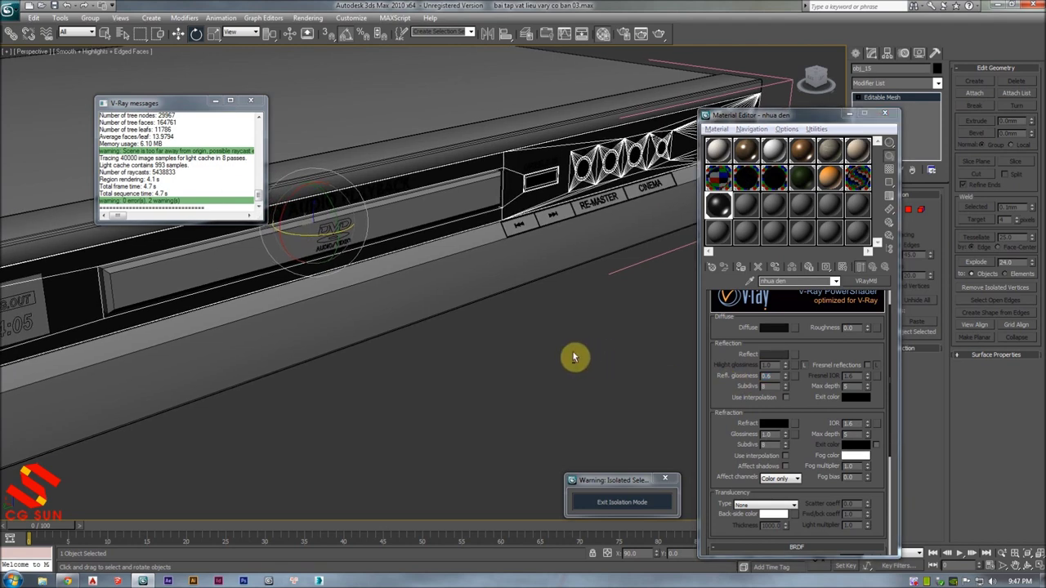
pyautogui.scroll(2, 460, 302)
pyautogui.scroll(1, 443, 273)
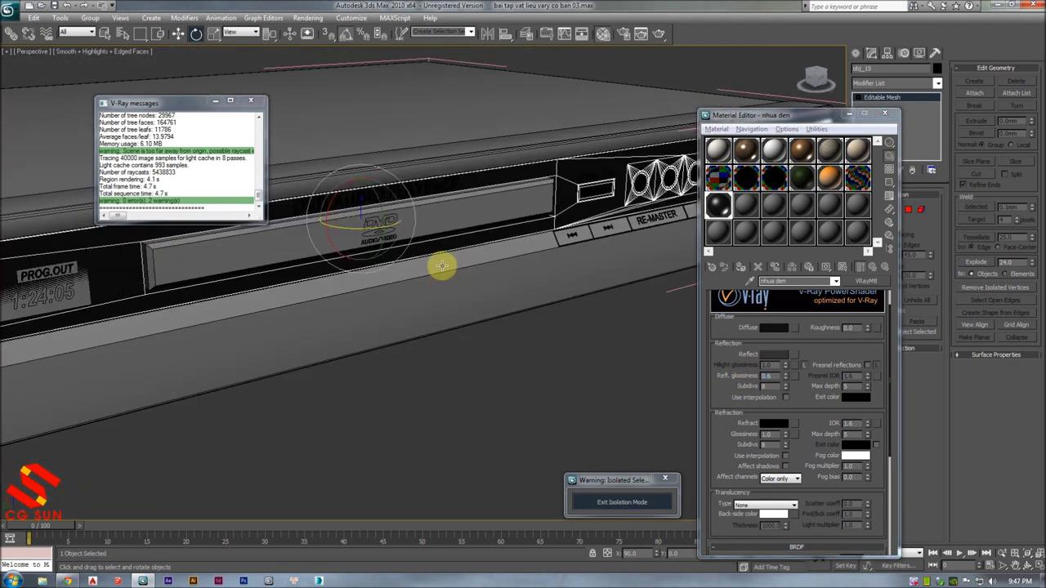
# - Copy nhua den to the next slot and brighten its diffuse to near-white grey
pyautogui.moveTo(713, 210); pyautogui.dragTo(747, 209)
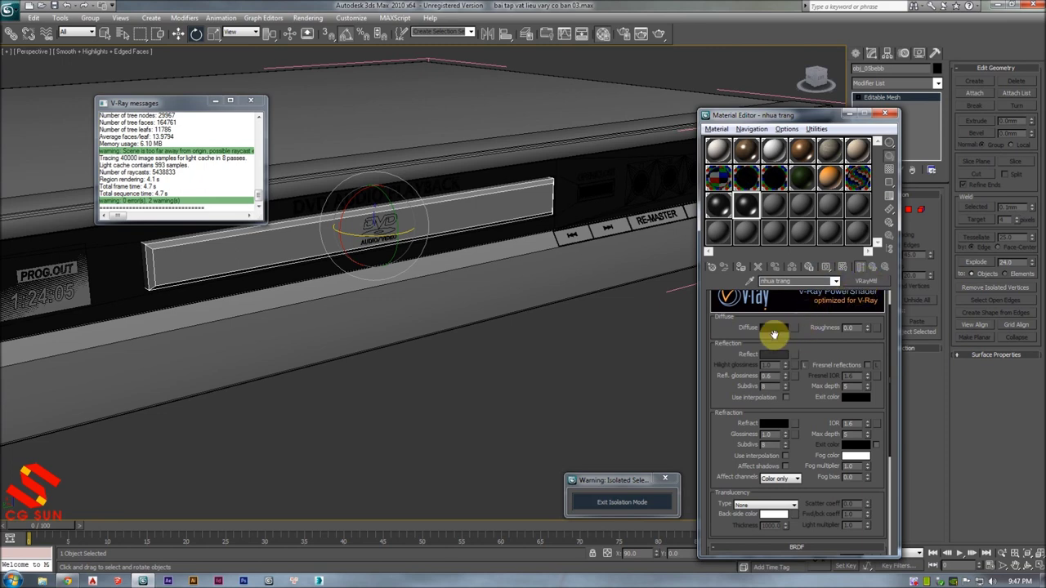
pyautogui.click(766, 326)
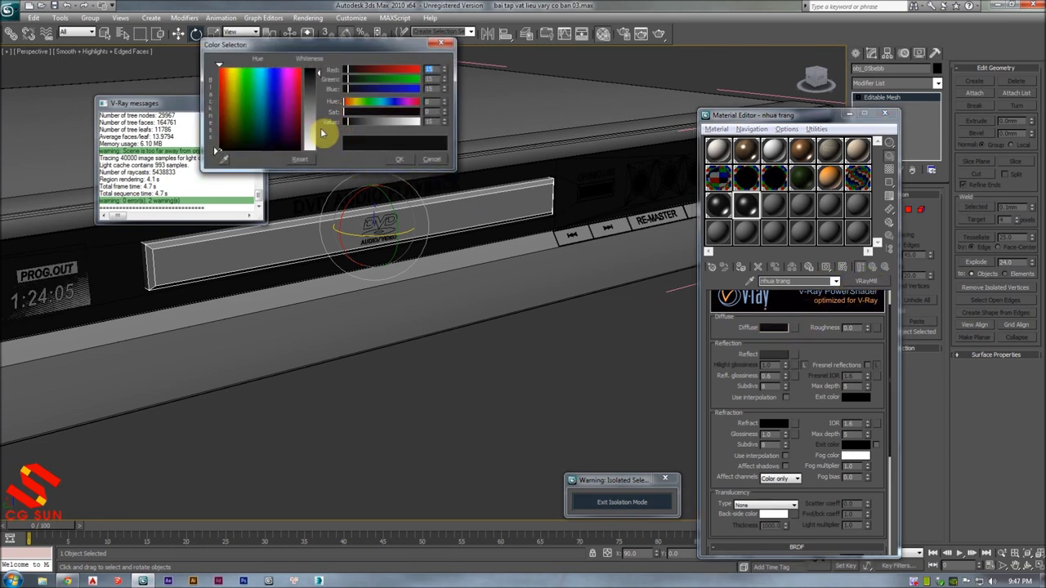
pyautogui.moveTo(323, 132); pyautogui.dragTo(319, 142)
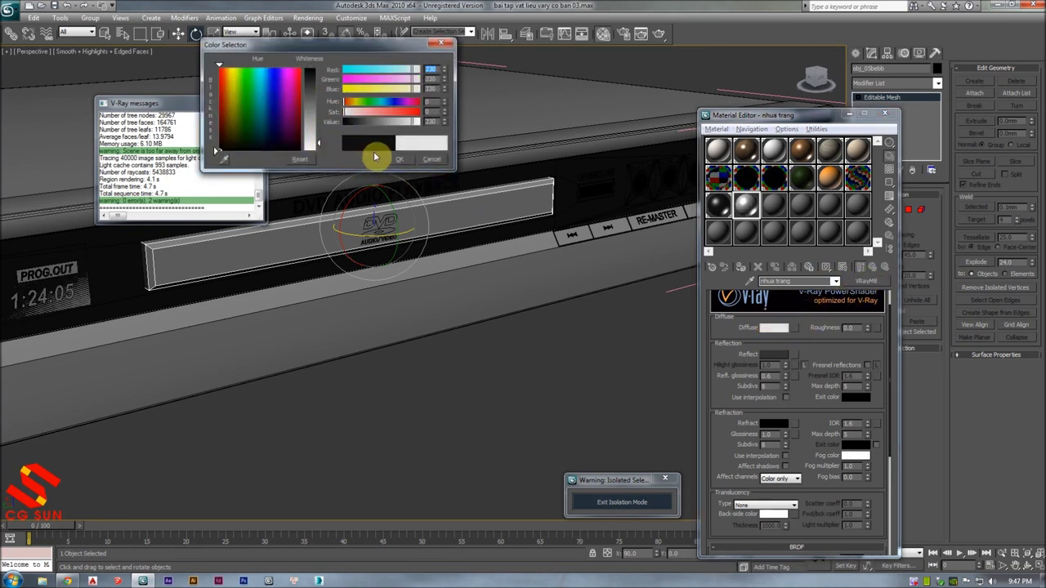
pyautogui.click(399, 160)
# - Apply the white plastic copy to the DVD player's front bevel panel
pyautogui.moveTo(544, 368)
pyautogui.keyDown('alt'); pyautogui.mouseDown(button='middle')
pyautogui.moveTo(510, 377)
pyautogui.moveTo(416, 154)
pyautogui.mouseUp(button='middle'); pyautogui.keyUp('alt')
pyautogui.scroll(-3, 507, 368)
pyautogui.moveTo(581, 296)
pyautogui.keyDown('alt'); pyautogui.mouseDown(button='middle')
pyautogui.moveTo(498, 346)
pyautogui.moveTo(465, 322)
pyautogui.moveTo(484, 286)
pyautogui.moveTo(645, 237)
pyautogui.mouseUp(button='middle'); pyautogui.keyUp('alt')
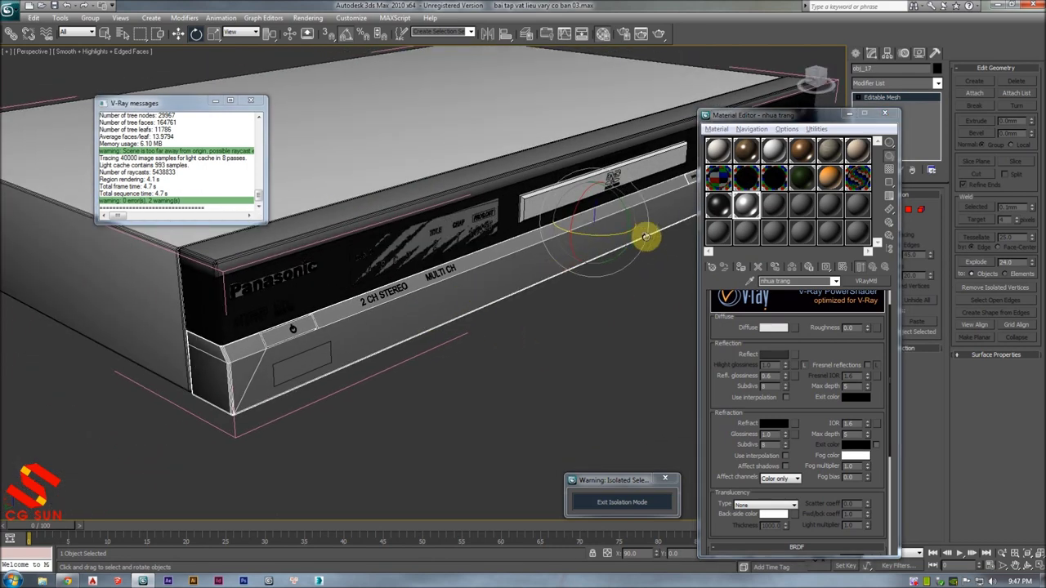
pyautogui.moveTo(726, 215); pyautogui.dragTo(516, 215)
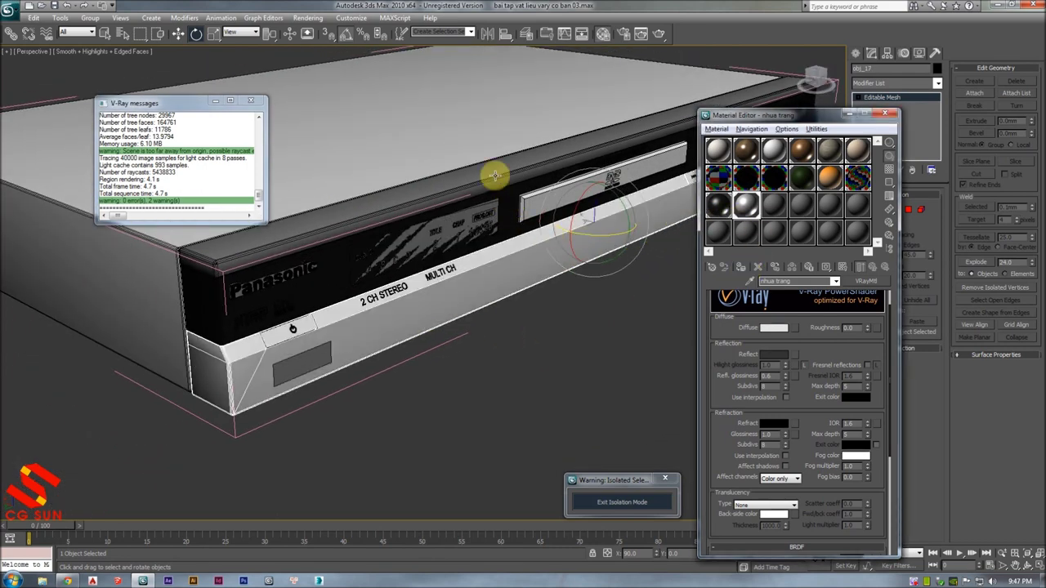
pyautogui.click(570, 334)
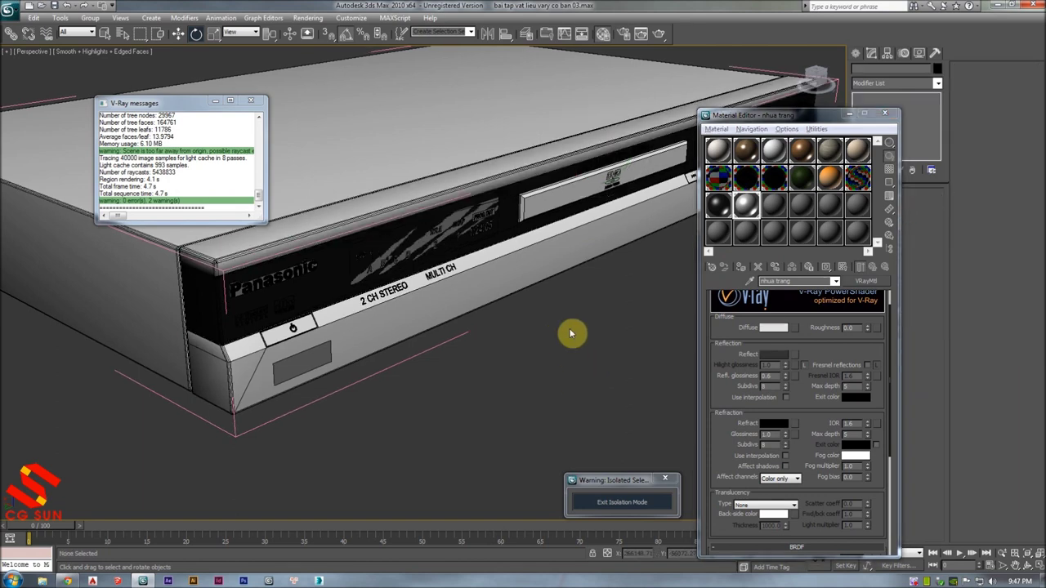
pyautogui.scroll(-5, 570, 333)
pyautogui.keyDown('alt'); pyautogui.moveTo(532, 253); pyautogui.dragTo(532, 224, button='middle'); pyautogui.keyUp('alt')
pyautogui.scroll(5, 499, 237)
pyautogui.keyDown('alt'); pyautogui.moveTo(462, 252); pyautogui.dragTo(454, 197, button='middle'); pyautogui.keyUp('alt')
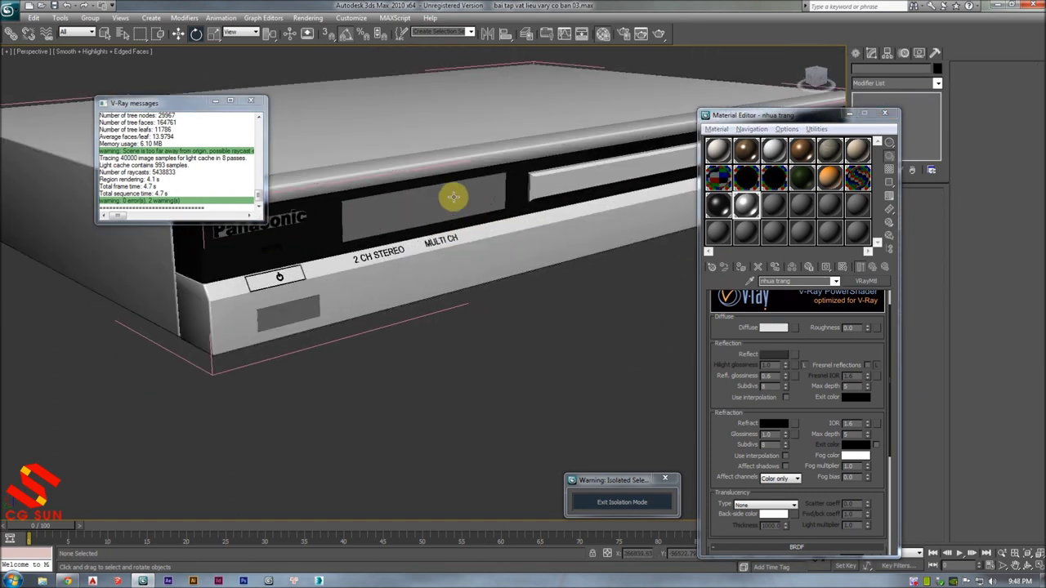
pyautogui.scroll(5, 453, 197)
pyautogui.scroll(-2, 455, 177)
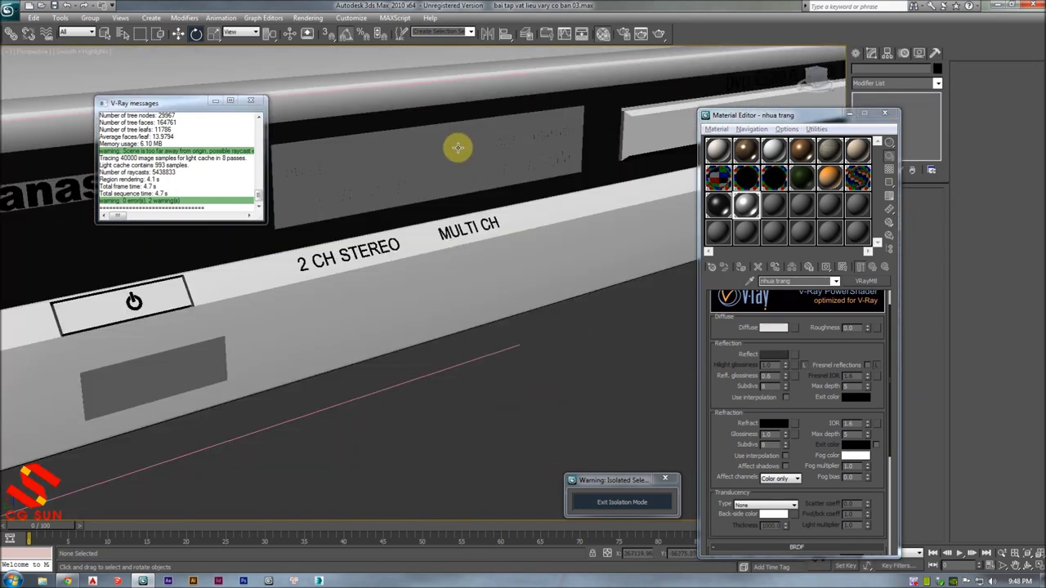
# - Give the display panel the black nhua den plastic material
pyautogui.click(458, 147)
pyautogui.hotkey('alt', 'x')
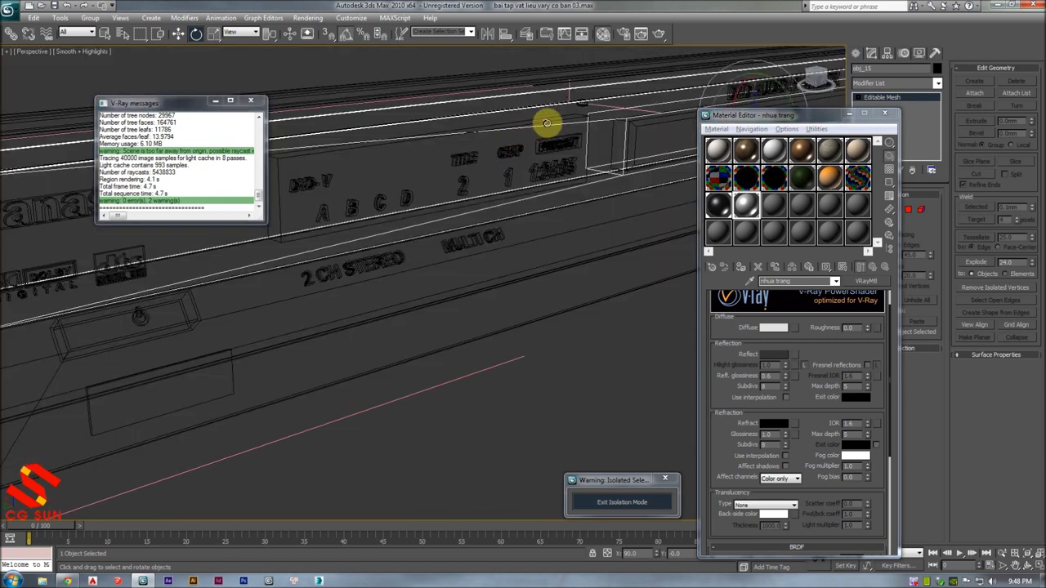
pyautogui.hotkey('alt', 'x')
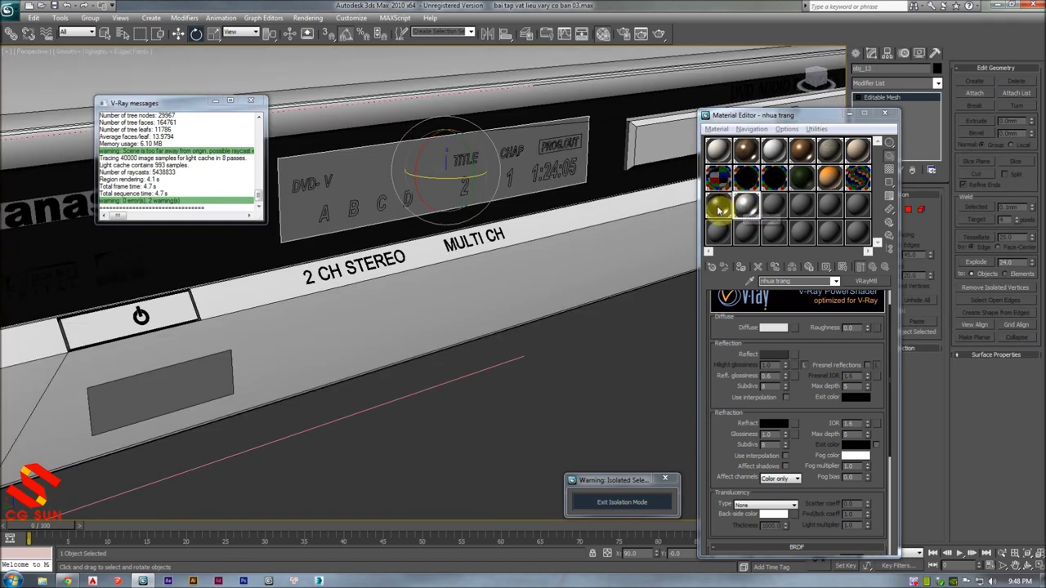
pyautogui.click(718, 208)
pyautogui.click(743, 272)
pyautogui.hotkey('alt', 'x')
# - Select the display lettering and activate an empty slot for the phat sang material
pyautogui.click(560, 144)
pyautogui.hotkey('alt', 'x')
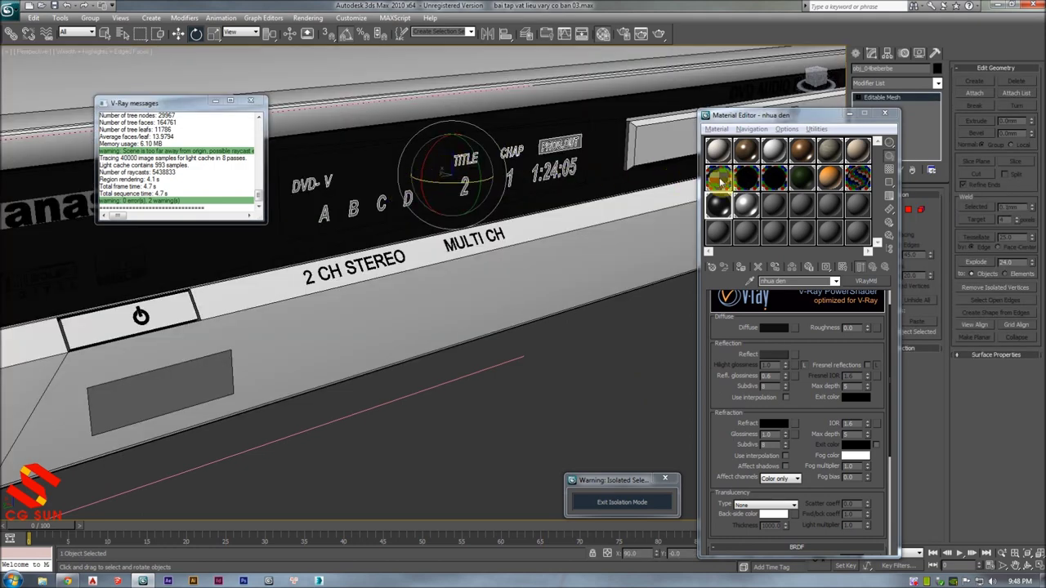
pyautogui.click(773, 206)
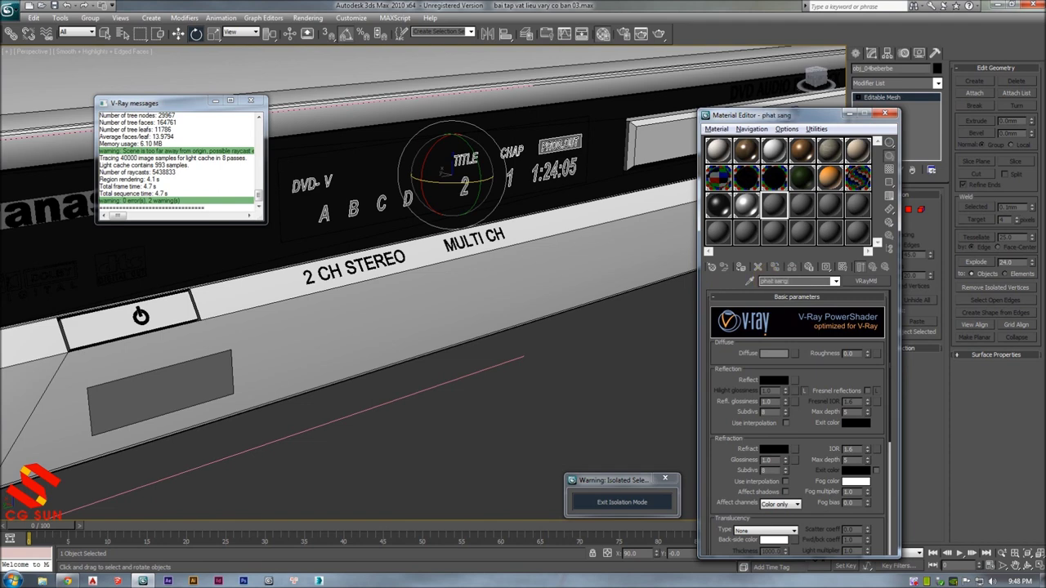
# - Convert the new material to a V-Ray light material and render a quick preview
pyautogui.moveTo(608, 272); pyautogui.dragTo(637, 248, button='middle')
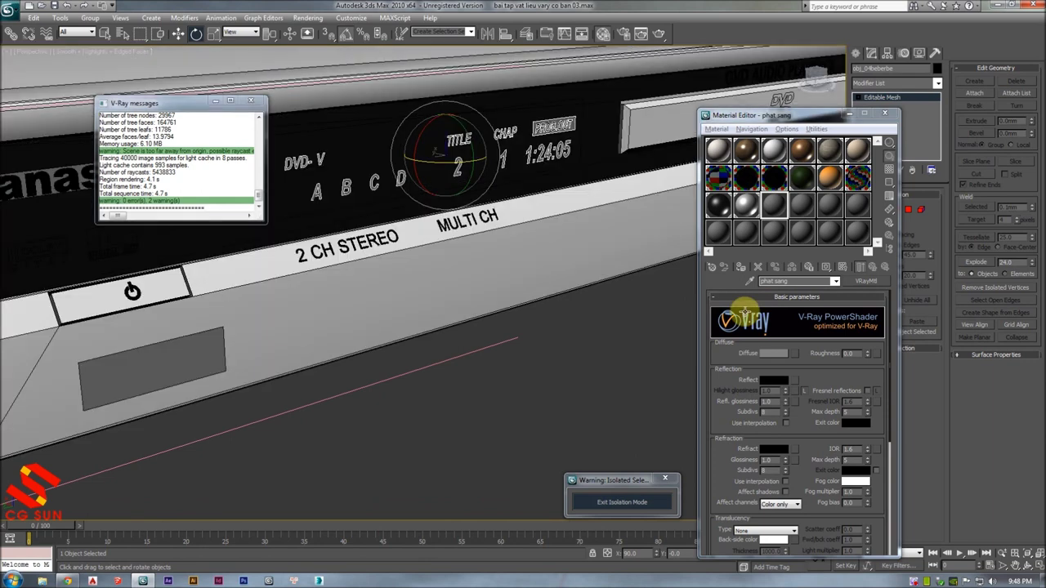
pyautogui.click(866, 280)
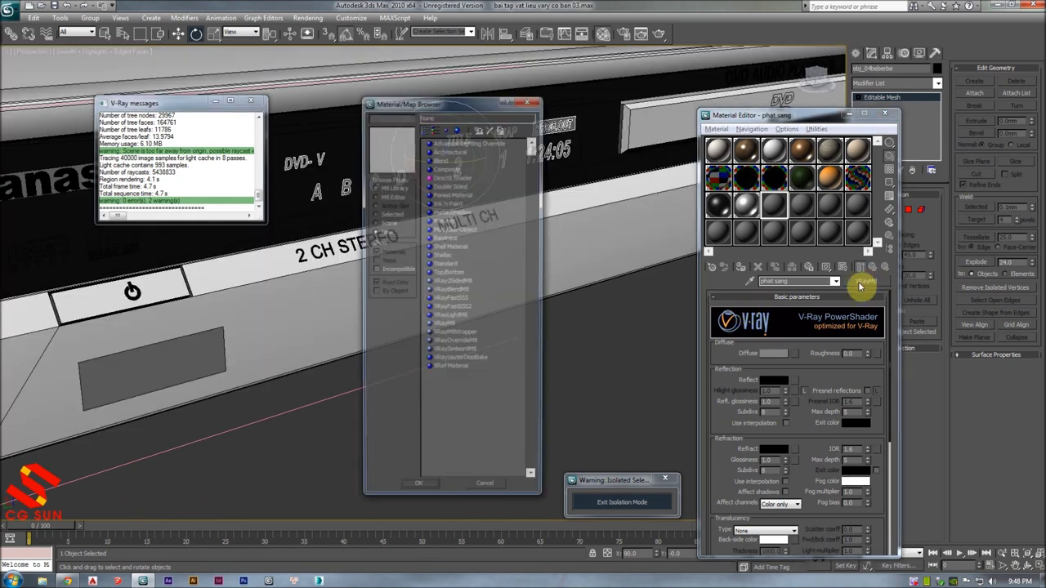
pyautogui.doubleClick(449, 317)
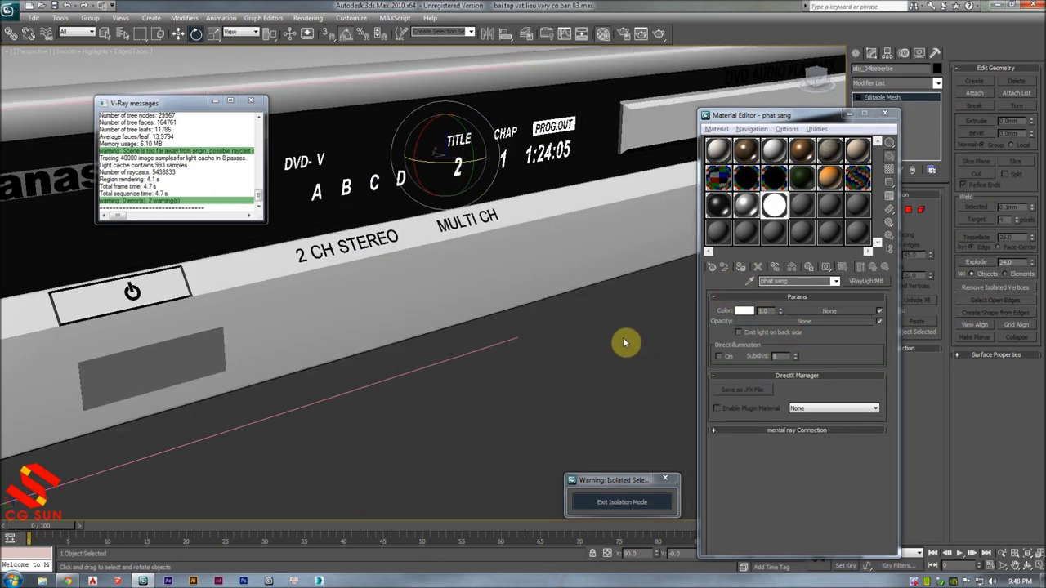
pyautogui.scroll(-5, 626, 343)
pyautogui.hotkey('shift', 'q')
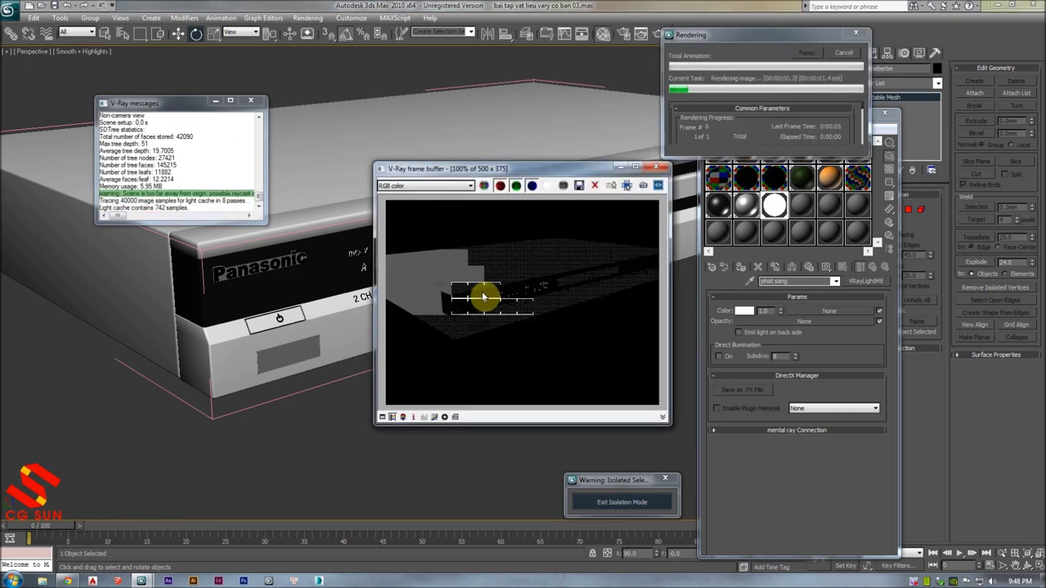
pyautogui.click(658, 169)
pyautogui.scroll(3, 507, 245)
pyautogui.scroll(3, 514, 229)
pyautogui.scroll(2, 572, 245)
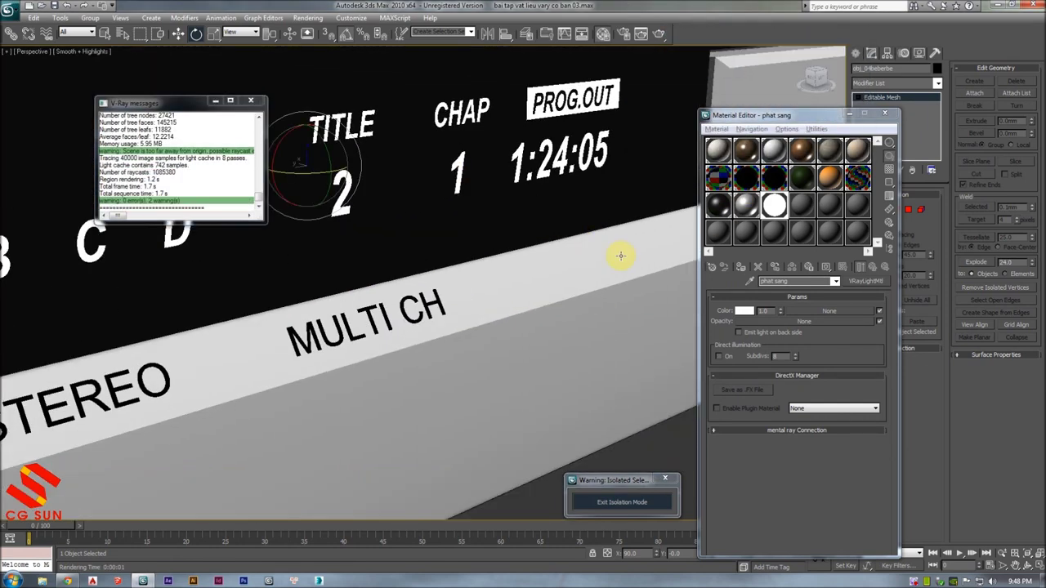
# - Set the light material's glow colour to fully saturated red and test-render the display closely
pyautogui.click(750, 310)
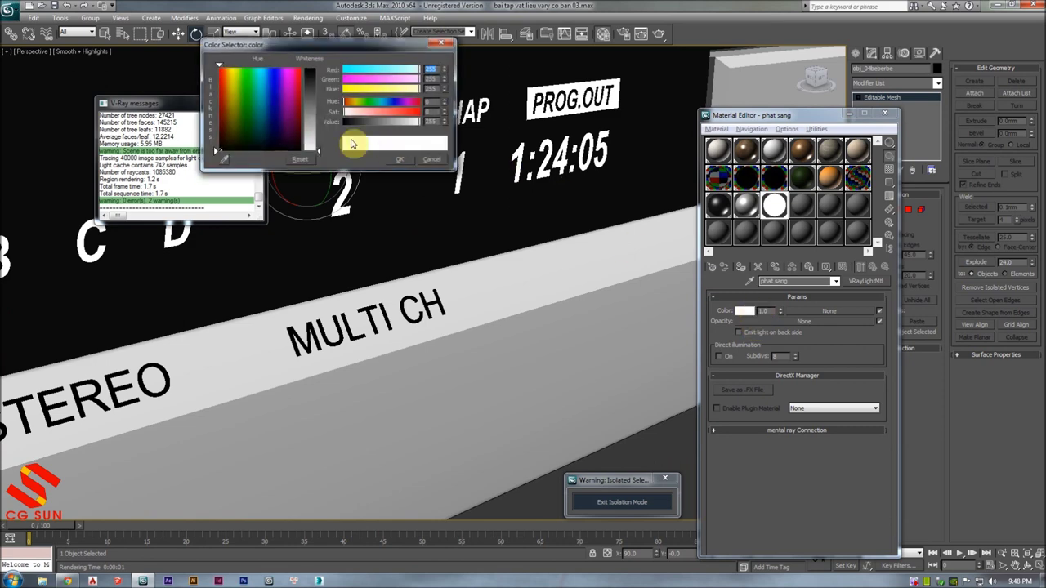
pyautogui.moveTo(319, 103); pyautogui.dragTo(379, 170)
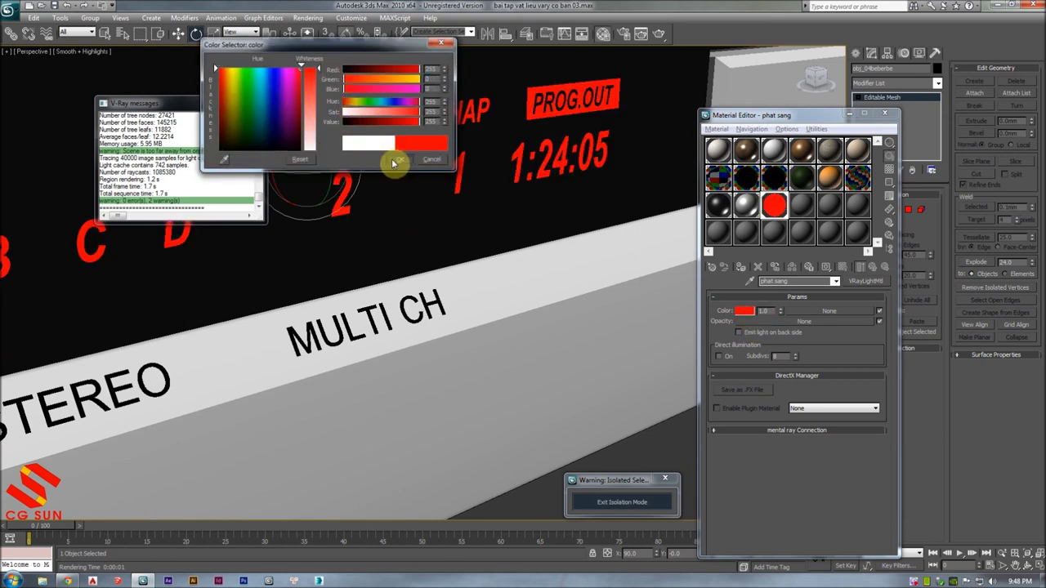
pyautogui.click(393, 163)
pyautogui.scroll(-2, 388, 172)
pyautogui.press('F3')
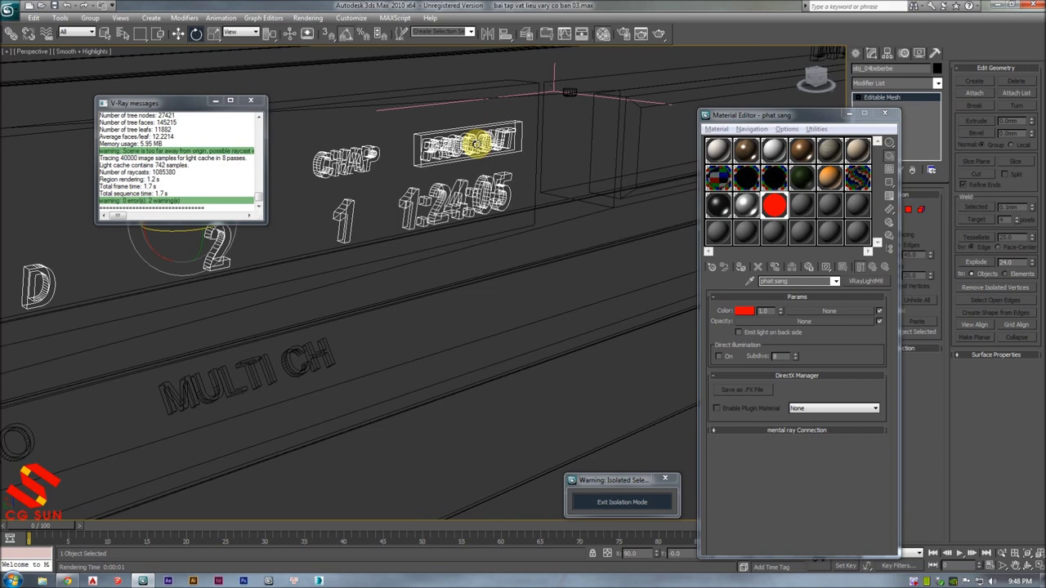
pyautogui.press('F3')
pyautogui.scroll(3, 523, 199)
pyautogui.keyDown('ctrl'); pyautogui.keyDown('alt'); pyautogui.moveTo(483, 208); pyautogui.dragTo(487, 233, button='middle'); pyautogui.keyUp('alt'); pyautogui.keyUp('ctrl')
pyautogui.scroll(-3, 487, 233)
pyautogui.scroll(-2, 479, 234)
pyautogui.hotkey('shift', 'q')
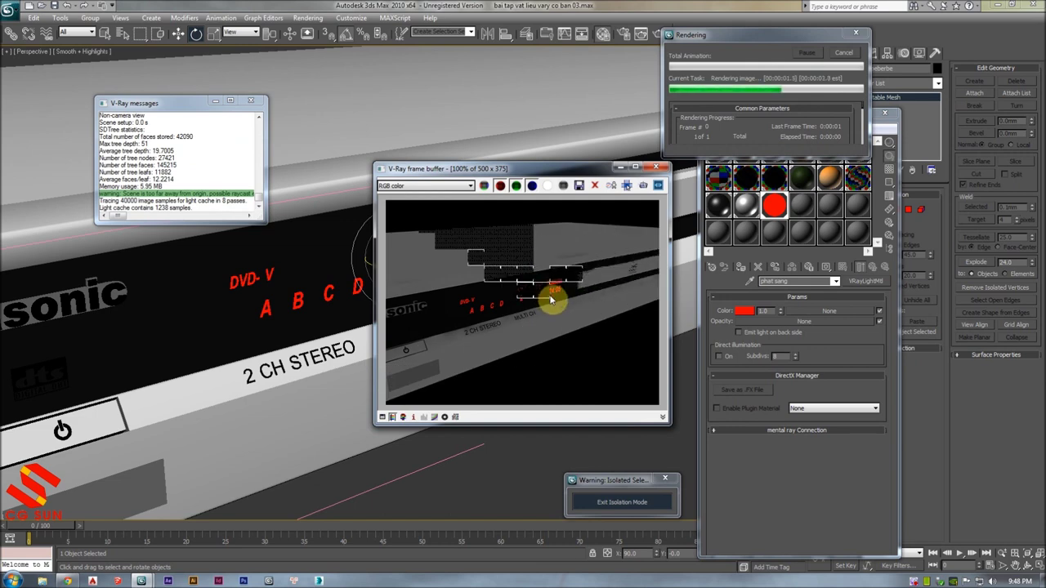
pyautogui.scroll(-3, 537, 361)
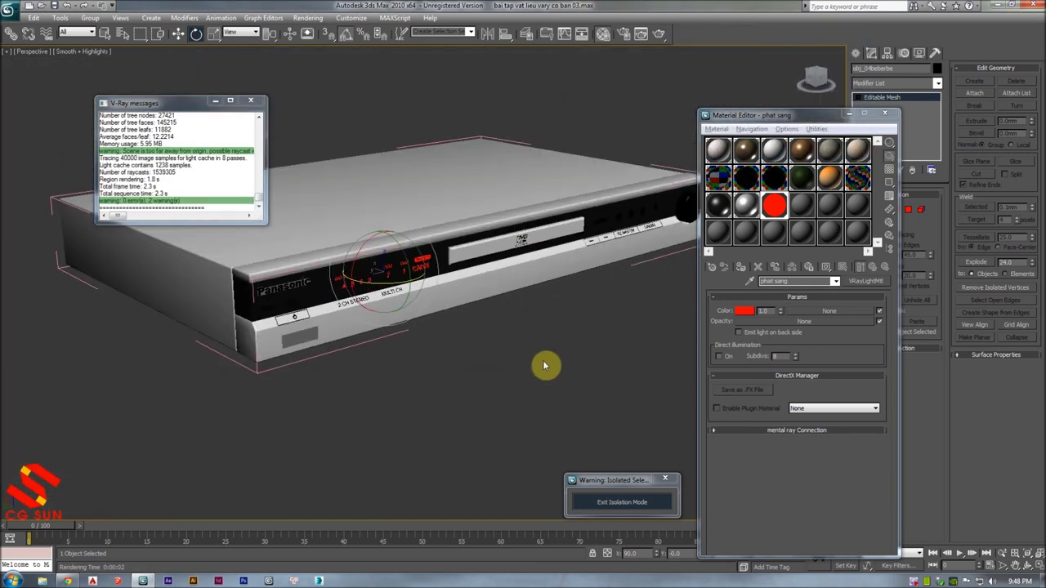
# - Try selecting the DVD player and speaker group in wireframe, then clear the selection
pyautogui.scroll(-2, 563, 385)
pyautogui.click(563, 385)
pyautogui.scroll(1, 408, 292)
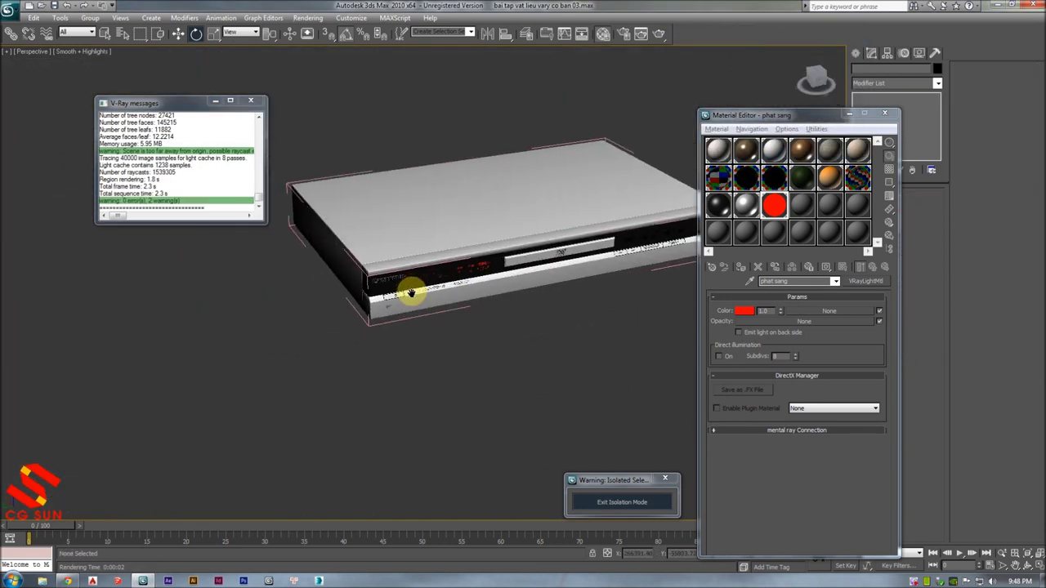
pyautogui.scroll(3, 374, 304)
pyautogui.scroll(3, 312, 337)
pyautogui.click(311, 338)
pyautogui.press('F3')
pyautogui.scroll(-3, 311, 332)
pyautogui.click(496, 326)
pyautogui.scroll(-2, 497, 327)
pyautogui.click(582, 180)
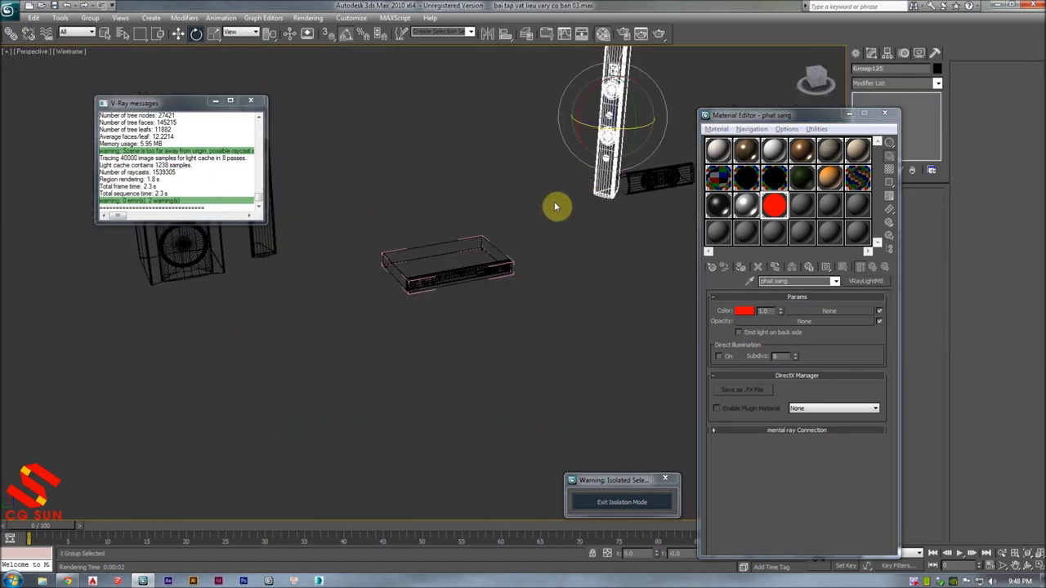
pyautogui.moveTo(550, 184); pyautogui.dragTo(286, 373)
pyautogui.click(90, 17)
pyautogui.click(106, 74)
pyautogui.press('F3')
pyautogui.scroll(-3, 425, 179)
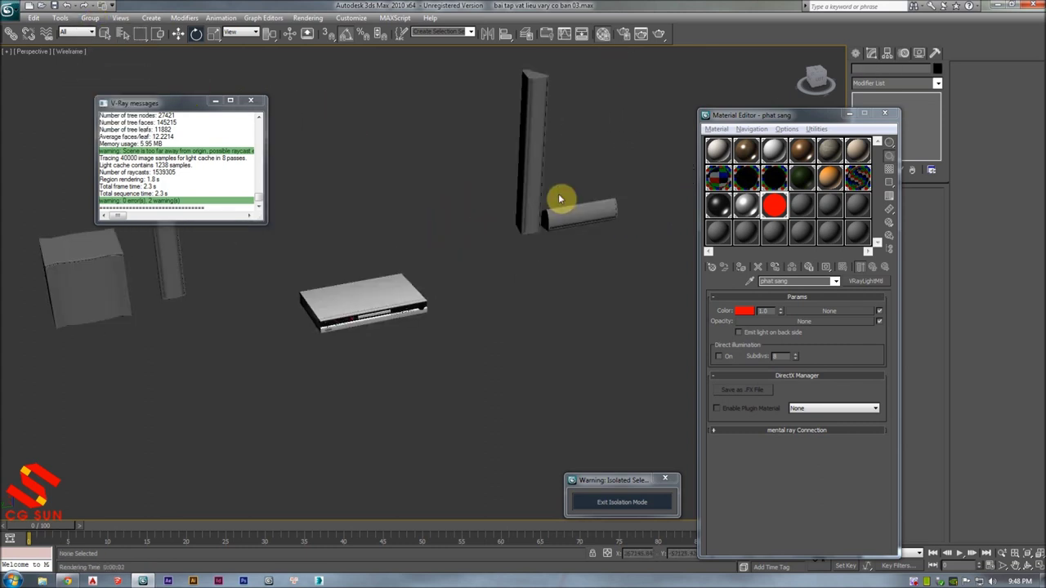
pyautogui.scroll(2, 539, 173)
# - Frame the tall speaker group, open it with Group > Open, and select the tall column
pyautogui.click(577, 141)
pyautogui.press('z')
pyautogui.moveTo(526, 221); pyautogui.dragTo(536, 213, button='middle')
pyautogui.press('F3')
pyautogui.press('F3')
pyautogui.press('F4')
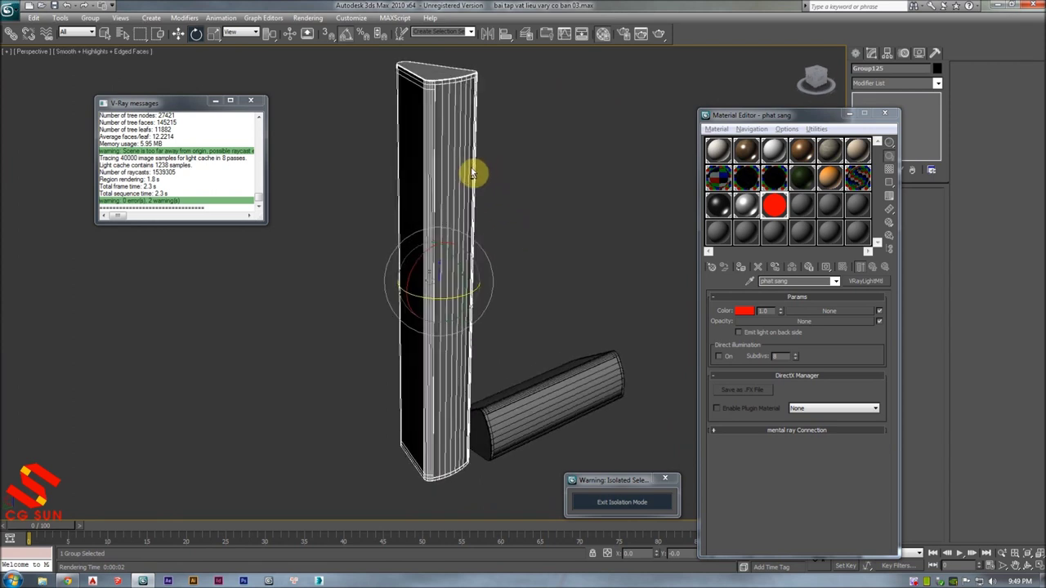
pyautogui.click(90, 17)
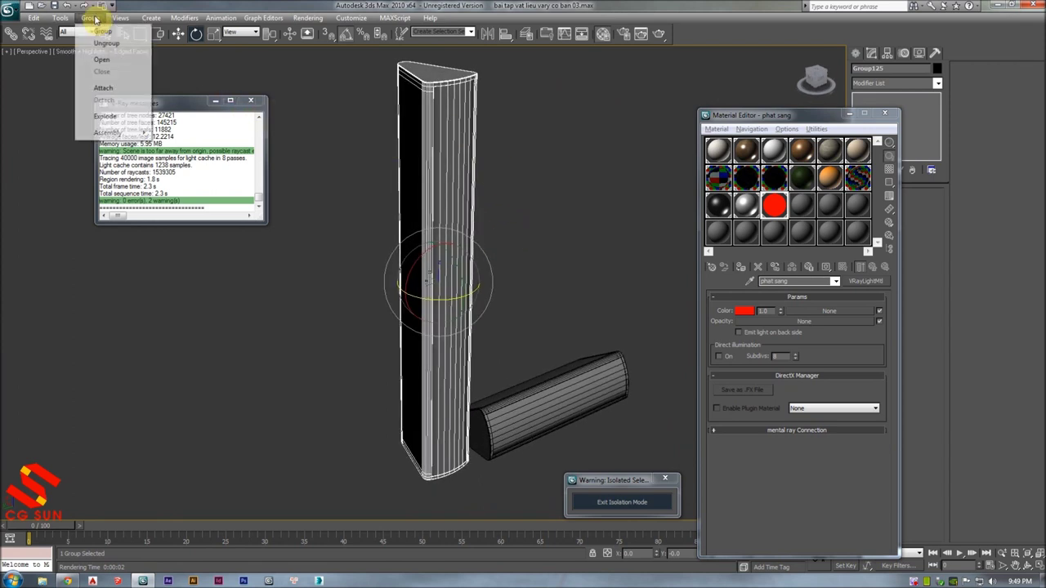
pyautogui.click(104, 62)
pyautogui.click(412, 96)
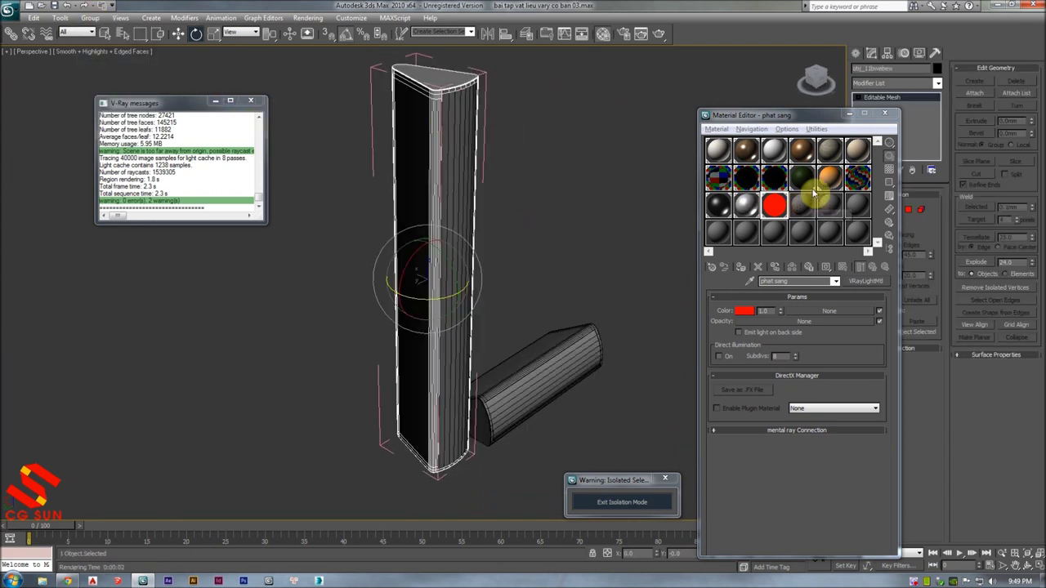
# - Apply go noi that wood to the speaker column, briefly trying black nhua den before reverting
pyautogui.click(805, 153)
pyautogui.click(739, 270)
pyautogui.keyDown('alt'); pyautogui.moveTo(497, 196); pyautogui.dragTo(539, 166, button='middle'); pyautogui.keyUp('alt')
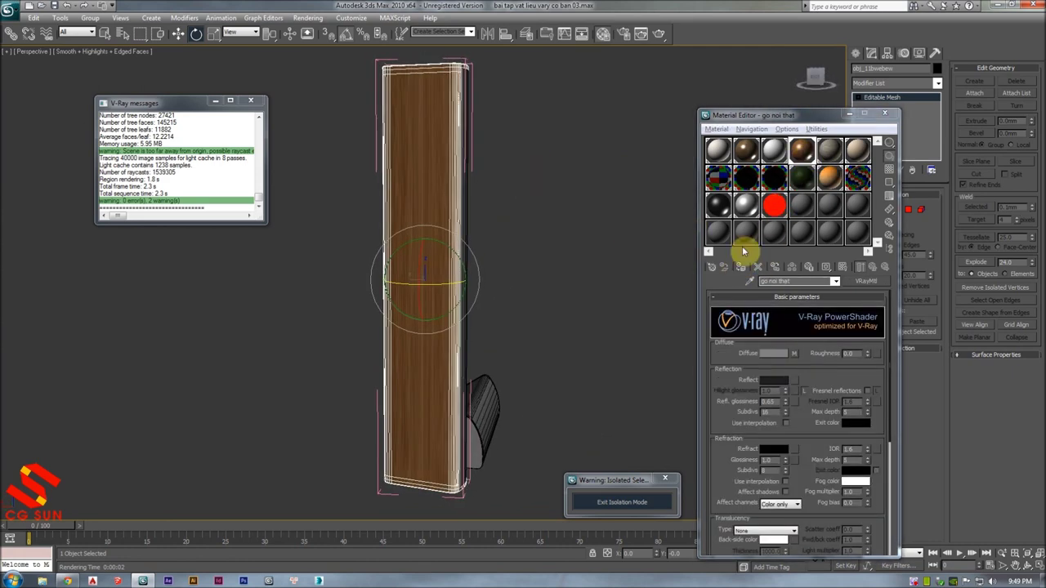
pyautogui.keyDown('alt'); pyautogui.moveTo(694, 249); pyautogui.dragTo(663, 248, button='middle'); pyautogui.keyUp('alt')
pyautogui.click(717, 207)
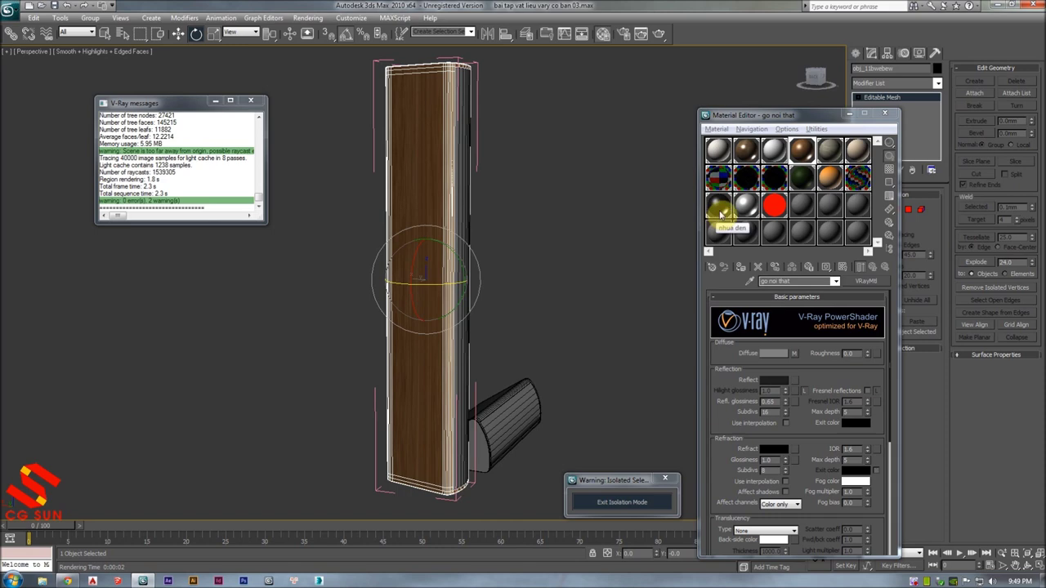
pyautogui.click(741, 268)
pyautogui.moveTo(545, 234)
pyautogui.keyDown('alt'); pyautogui.mouseDown(button='middle')
pyautogui.moveTo(466, 245)
pyautogui.moveTo(490, 262)
pyautogui.moveTo(504, 254)
pyautogui.mouseUp(button='middle'); pyautogui.keyUp('alt')
pyautogui.moveTo(651, 232)
pyautogui.keyDown('alt'); pyautogui.mouseDown(button='middle')
pyautogui.moveTo(530, 215)
pyautogui.moveTo(563, 214)
pyautogui.mouseUp(button='middle'); pyautogui.keyUp('alt')
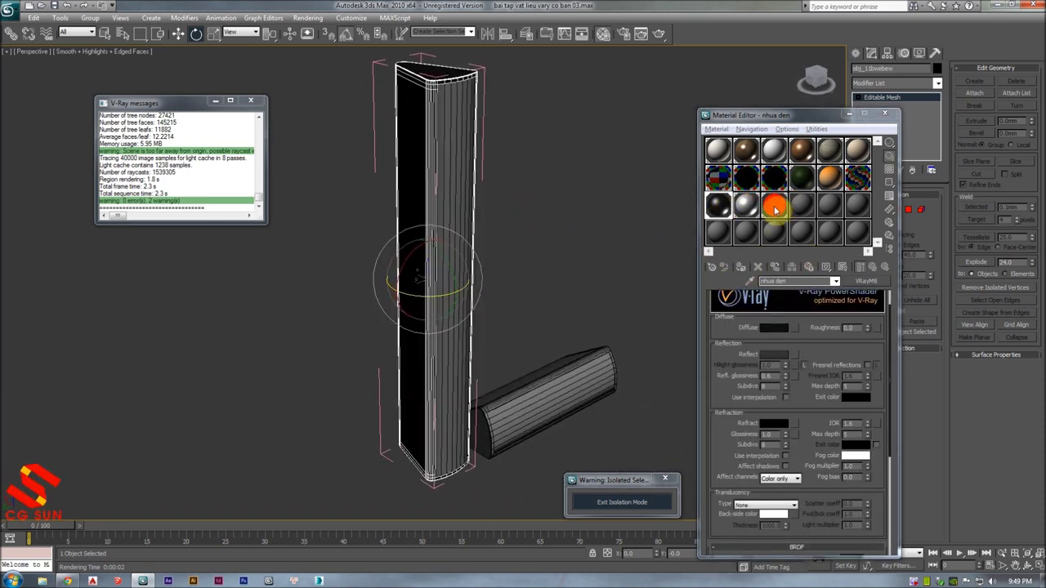
pyautogui.click(801, 150)
pyautogui.click(744, 270)
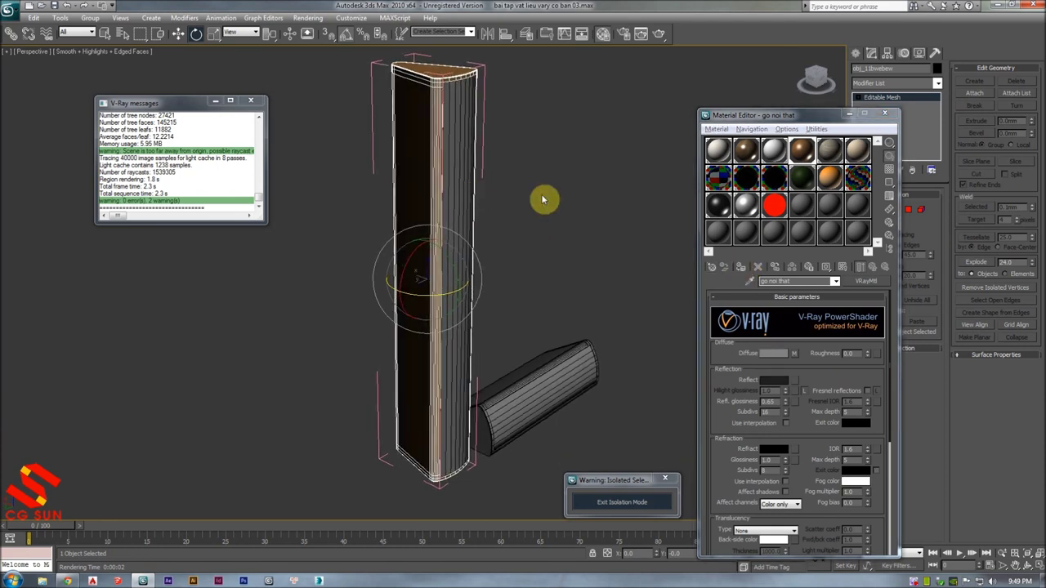
pyautogui.click(912, 83)
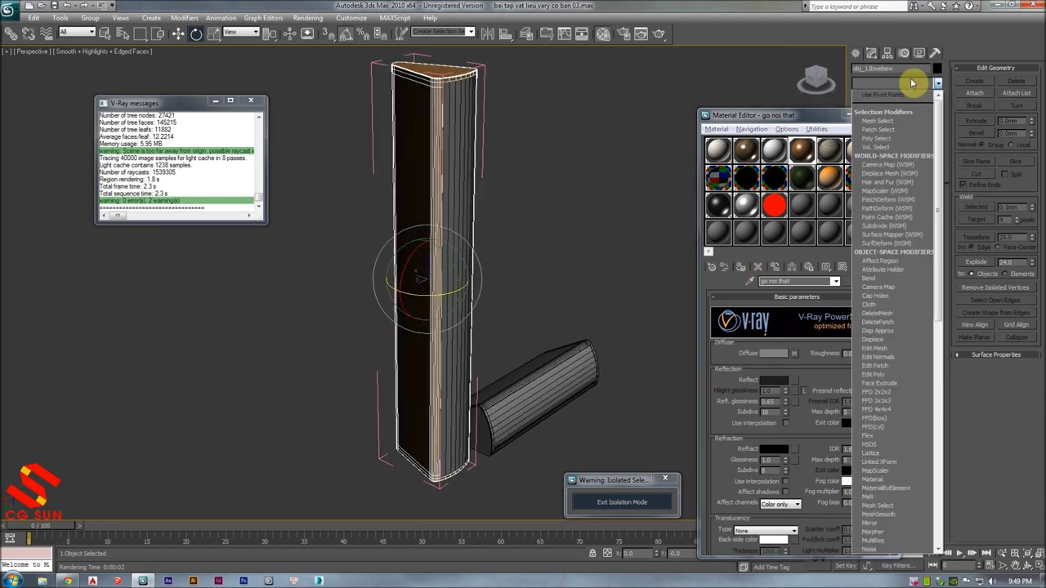
pyautogui.scroll(-5, 913, 82)
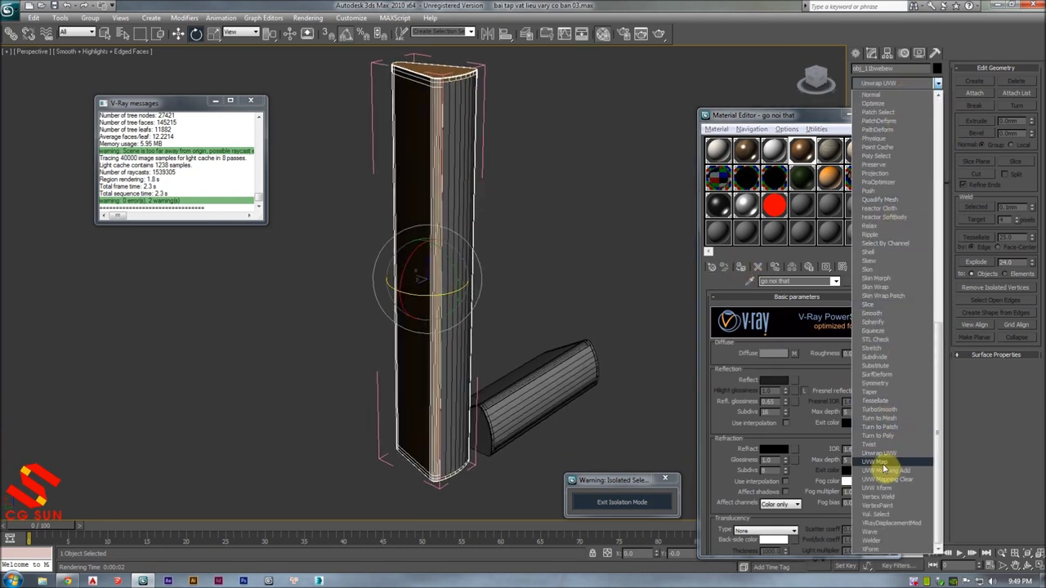
# - Add a Box UVW Map modifier to the column with 500 mm length and width
pyautogui.click(884, 470)
pyautogui.moveTo(484, 245)
pyautogui.keyDown('alt'); pyautogui.mouseDown(button='middle')
pyautogui.moveTo(528, 236)
pyautogui.moveTo(502, 217)
pyautogui.mouseUp(button='middle'); pyautogui.keyUp('alt')
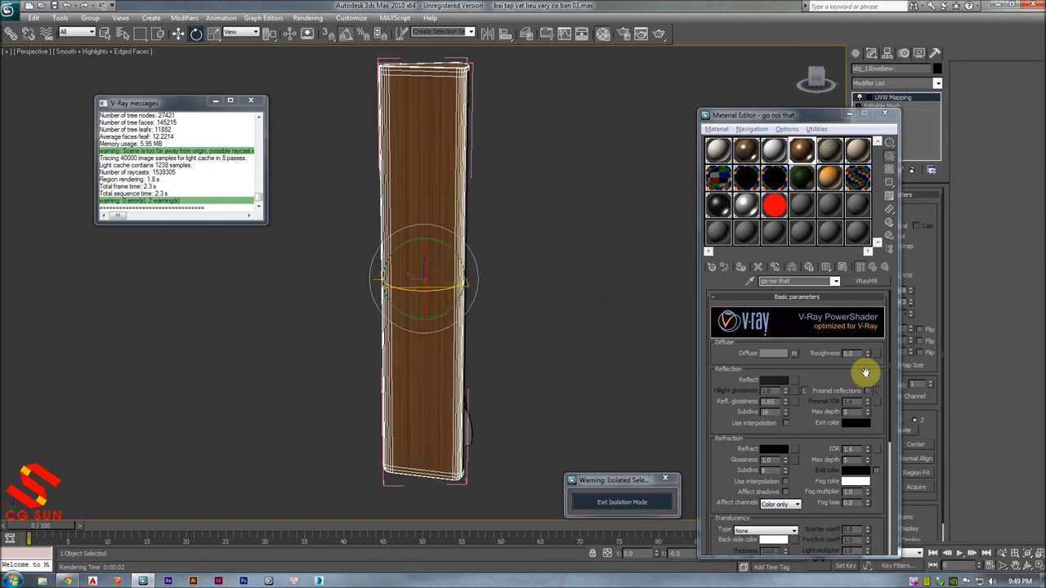
pyautogui.moveTo(821, 116); pyautogui.dragTo(720, 105)
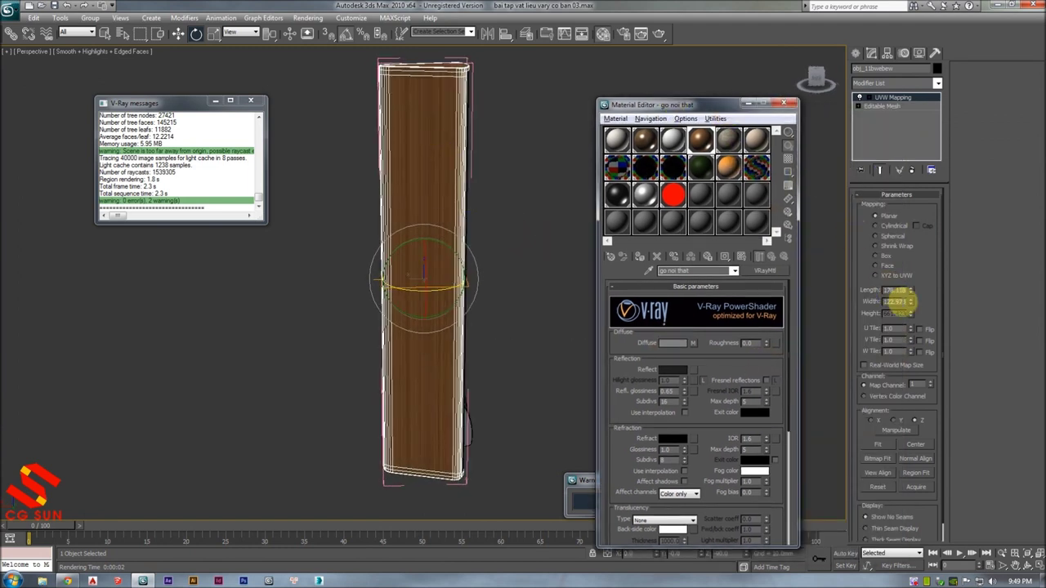
pyautogui.click(883, 256)
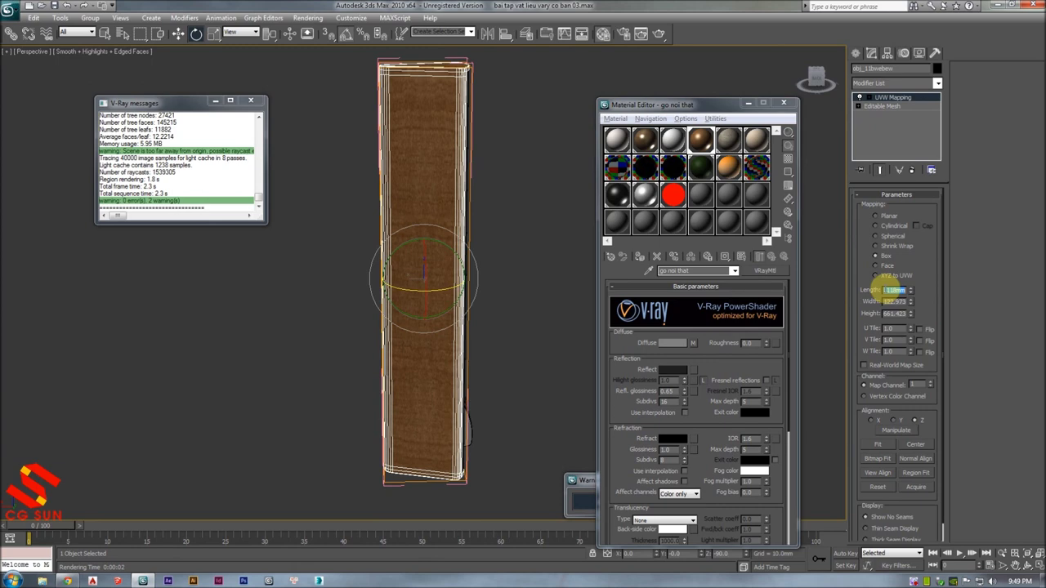
pyautogui.click(895, 290)
pyautogui.write('500')
pyautogui.press('Tab')
pyautogui.write('500')
pyautogui.press('Tab')
pyautogui.write('50')
pyautogui.press('Return')
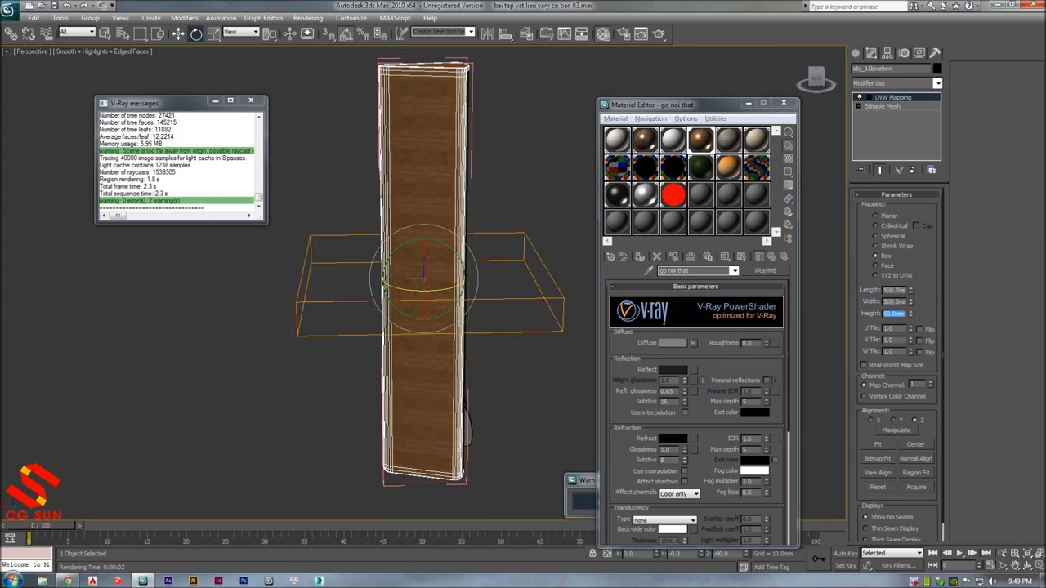
# - Set the mapping height to 500 mm and rotate the box gizmo around its vertical axis
pyautogui.press('w')
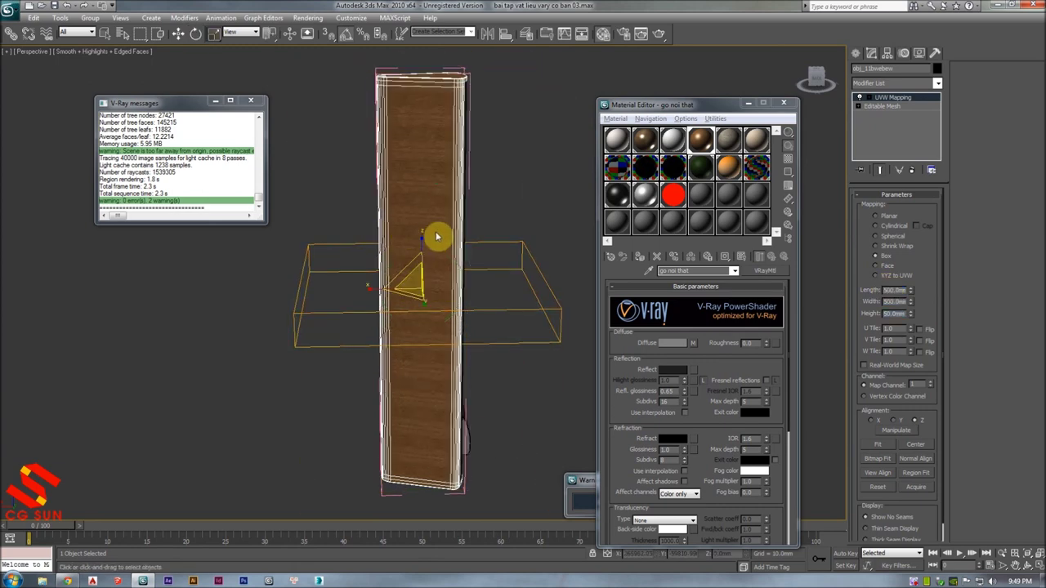
pyautogui.click(178, 33)
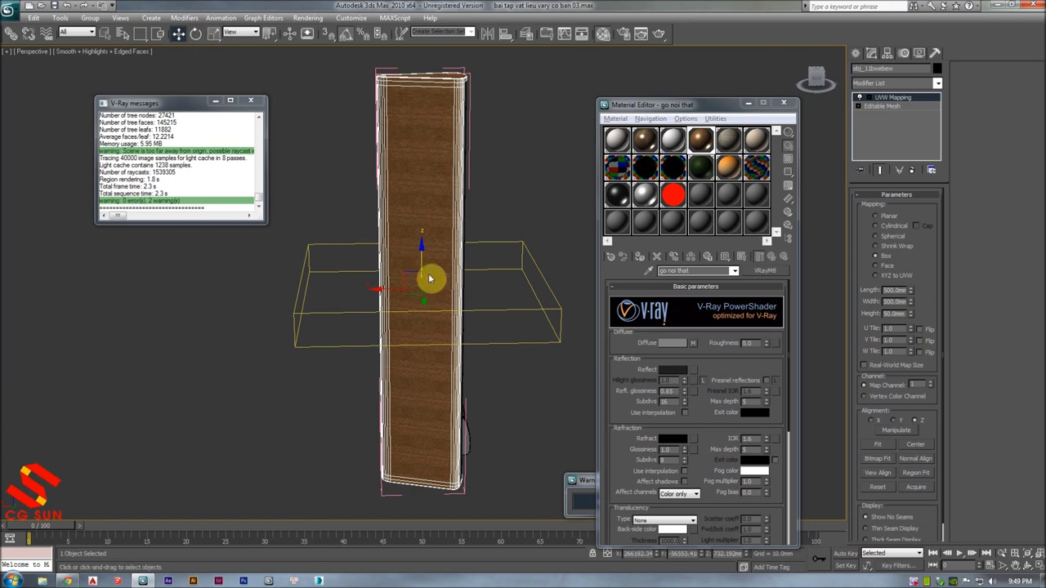
pyautogui.press('e')
pyautogui.moveTo(454, 267); pyautogui.dragTo(421, 233)
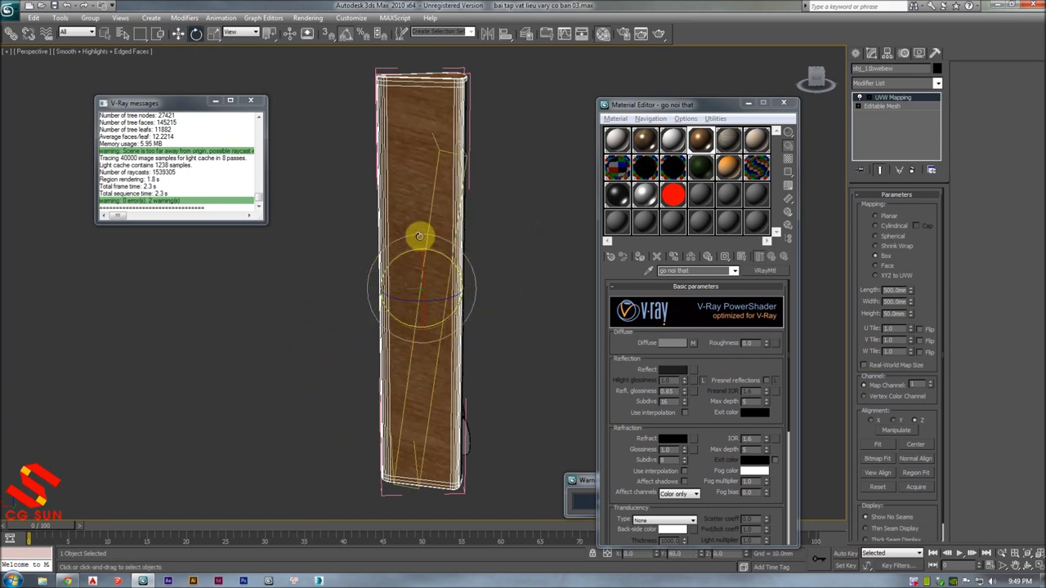
pyautogui.rightClick(460, 282)
pyautogui.keyDown('alt'); pyautogui.moveTo(461, 282); pyautogui.dragTo(438, 266, button='middle'); pyautogui.keyUp('alt')
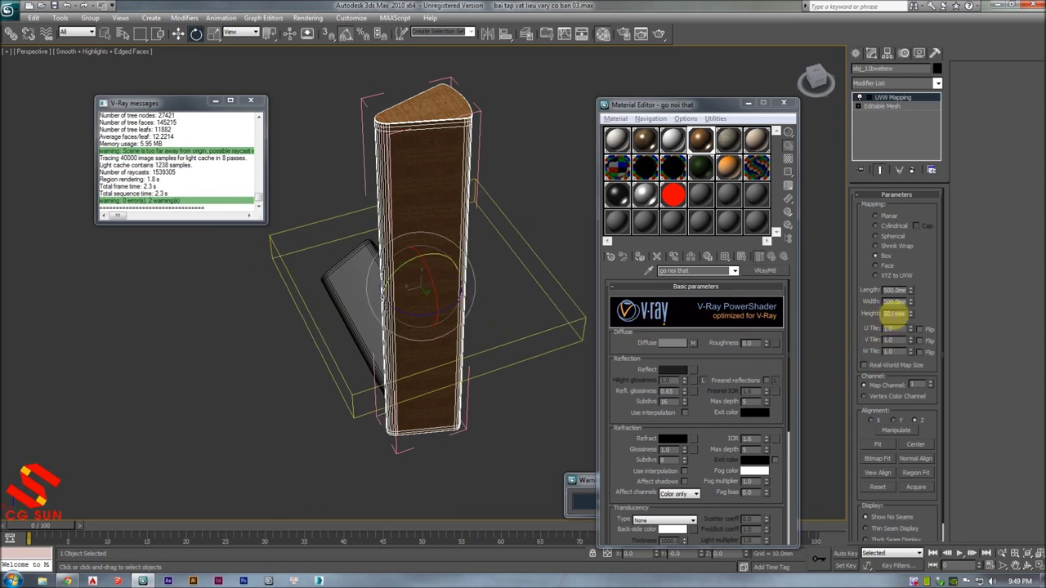
pyautogui.write('500')
pyautogui.press('Return')
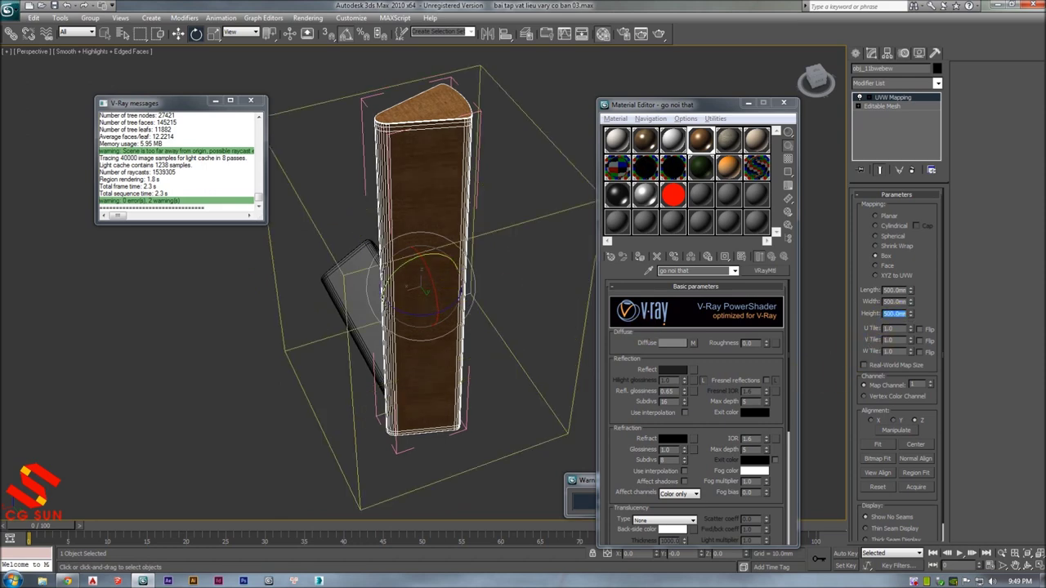
pyautogui.moveTo(435, 257); pyautogui.dragTo(484, 260)
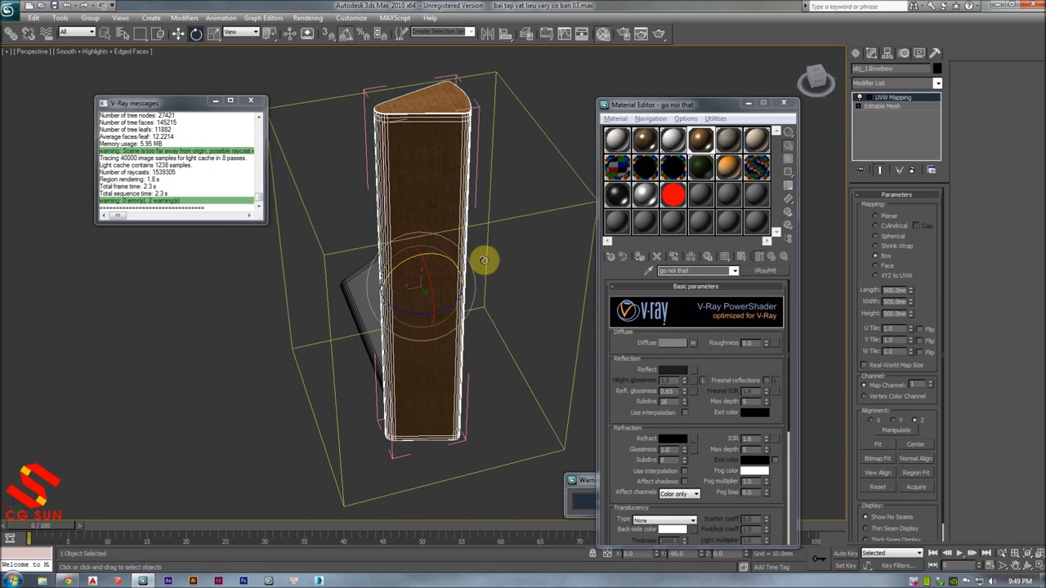
pyautogui.moveTo(399, 295)
pyautogui.keyDown('alt'); pyautogui.mouseDown(button='middle')
pyautogui.moveTo(303, 280)
pyautogui.moveTo(229, 281)
pyautogui.moveTo(222, 294)
pyautogui.moveTo(278, 283)
pyautogui.moveTo(453, 297)
pyautogui.moveTo(545, 242)
pyautogui.moveTo(472, 207)
pyautogui.moveTo(451, 248)
pyautogui.moveTo(458, 221)
pyautogui.moveTo(513, 223)
pyautogui.mouseUp(button='middle'); pyautogui.keyUp('alt')
pyautogui.click(472, 207)
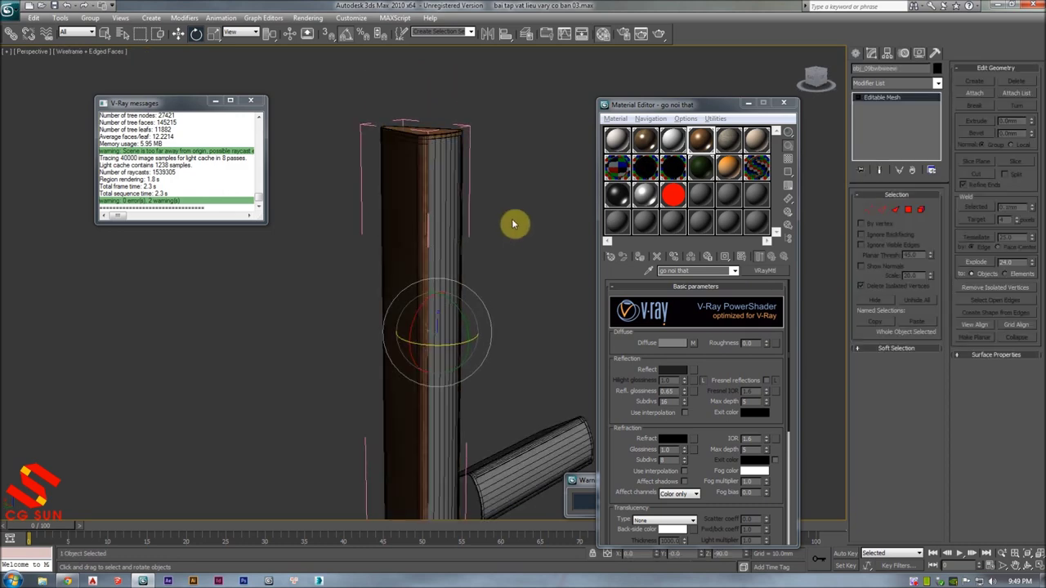
# - Activate an empty VRayMtl slot for the other speaker part and start renaming it vai loa
pyautogui.press('F3')
pyautogui.click(701, 196)
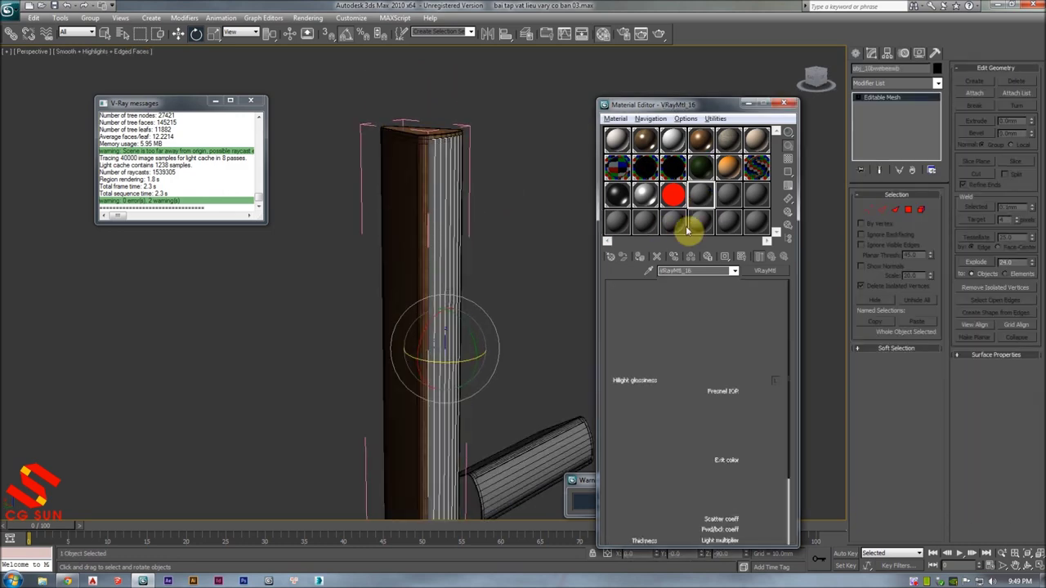
pyautogui.click(691, 270)
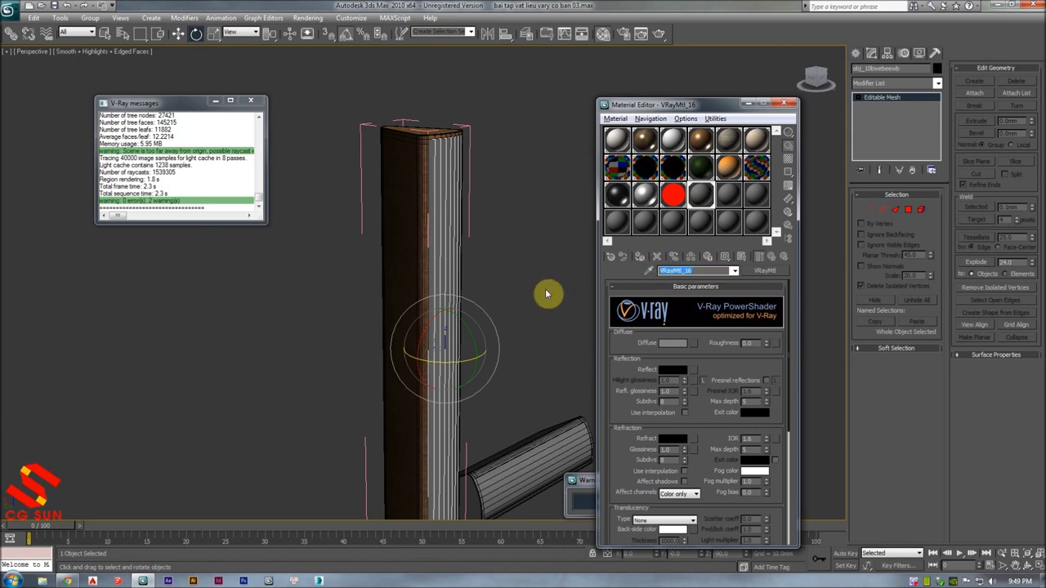
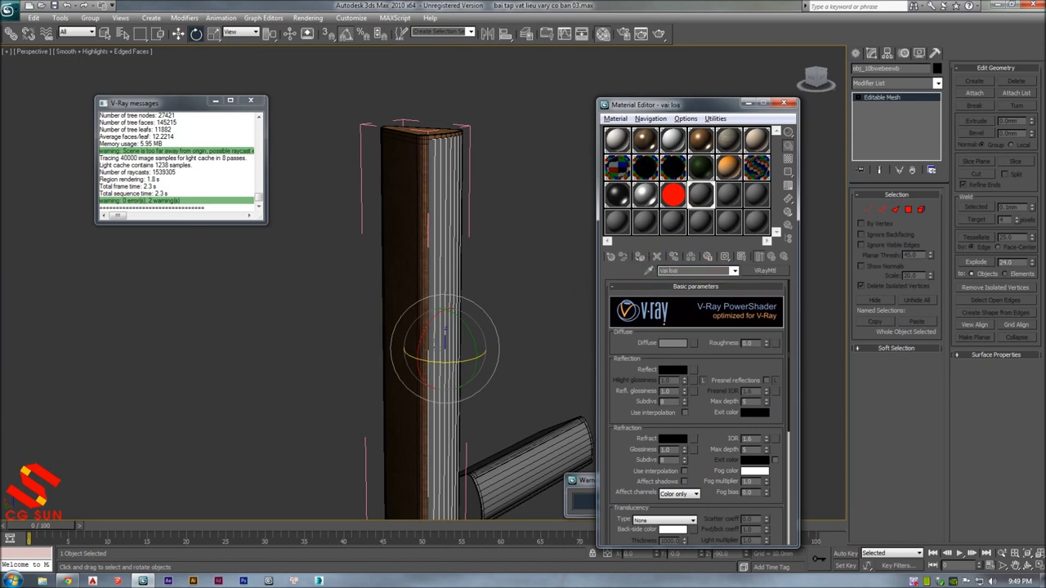
# - Change the material to VRayMtl and put a Bitmap map in its Diffuse slot
pyautogui.click(753, 271)
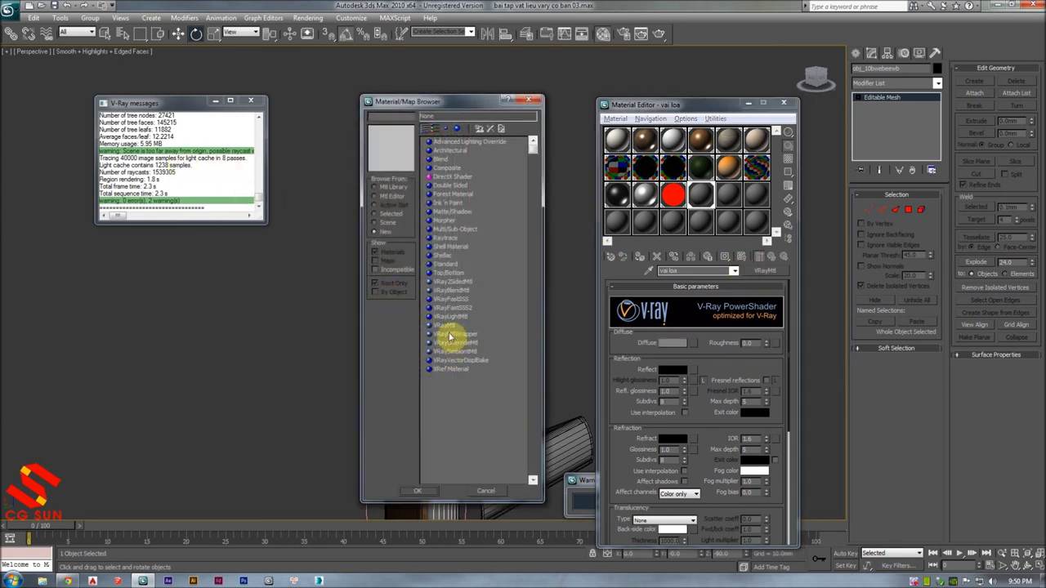
pyautogui.doubleClick(443, 330)
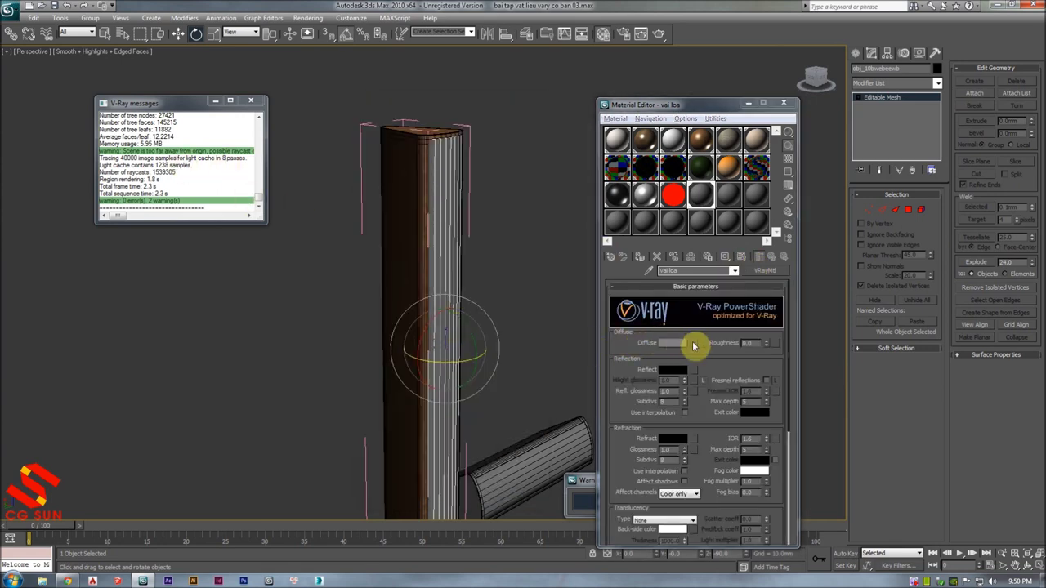
pyautogui.click(693, 344)
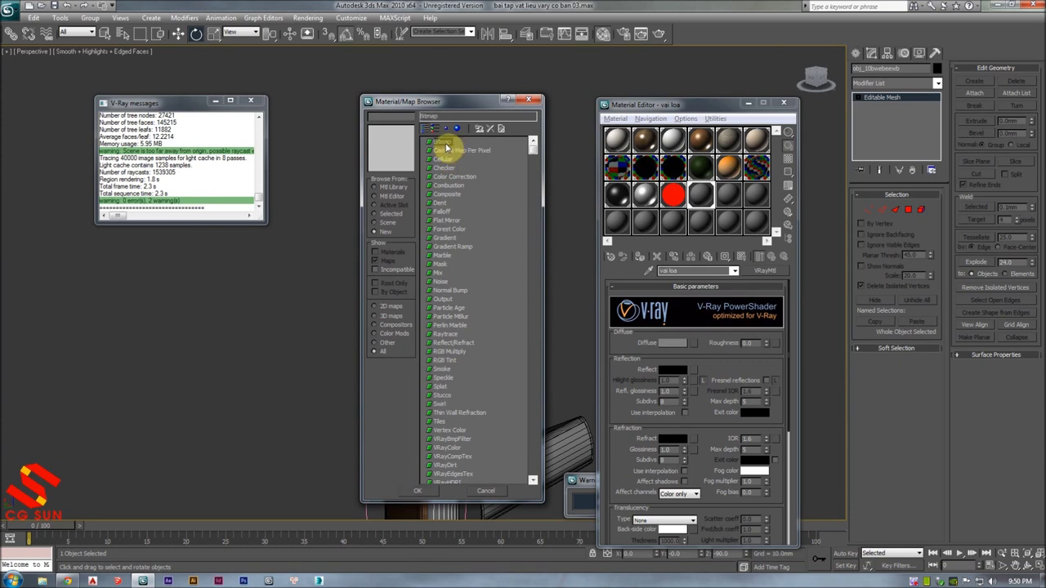
pyautogui.doubleClick(447, 143)
# - Browse to the E:\BITMAPS\VAI folder and scroll through its images to find cloth_04.jpg
pyautogui.scroll(-2, 509, 282)
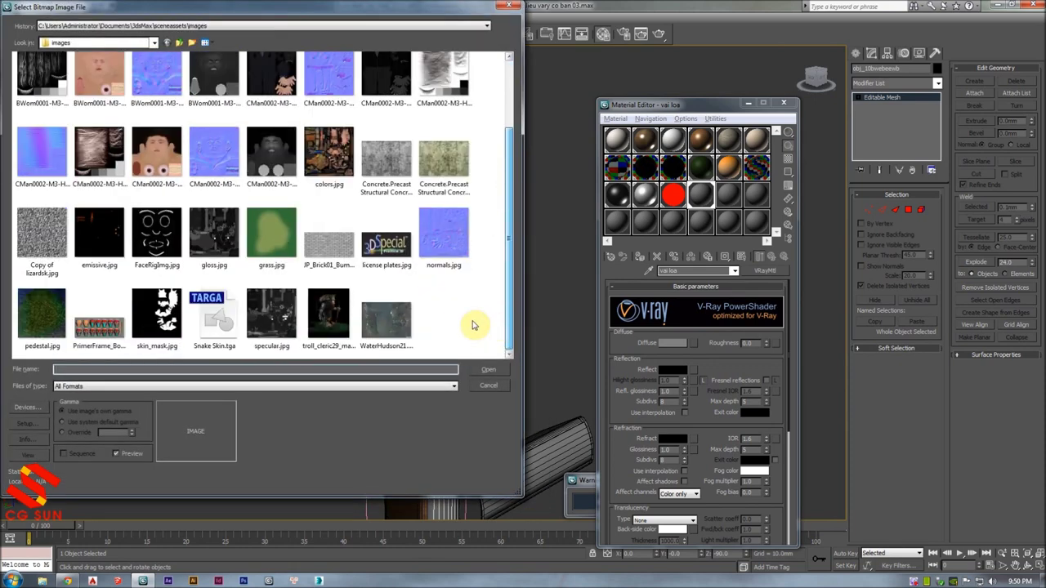
pyautogui.click(123, 27)
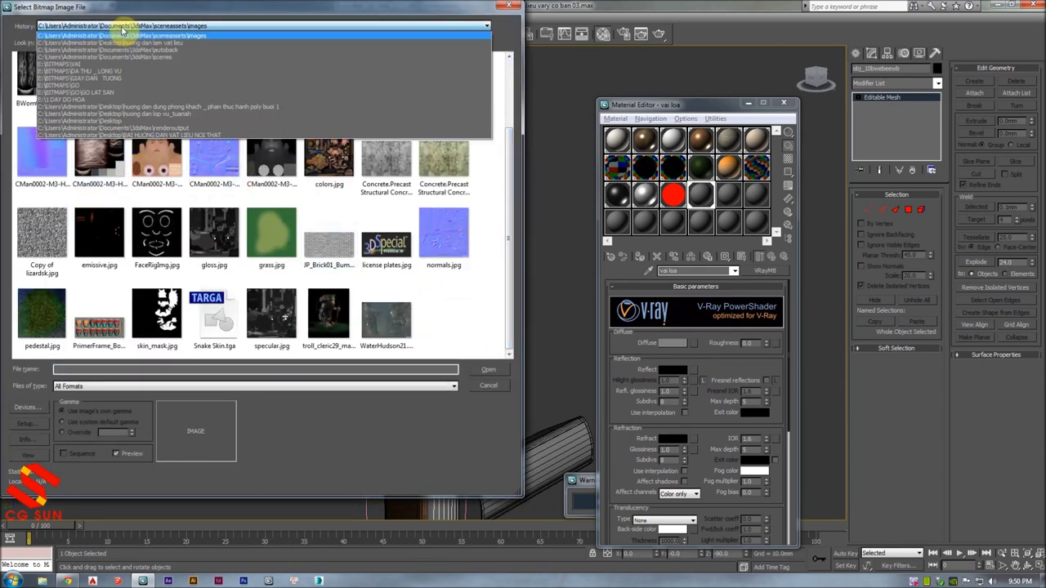
pyautogui.click(186, 11)
pyautogui.click(176, 27)
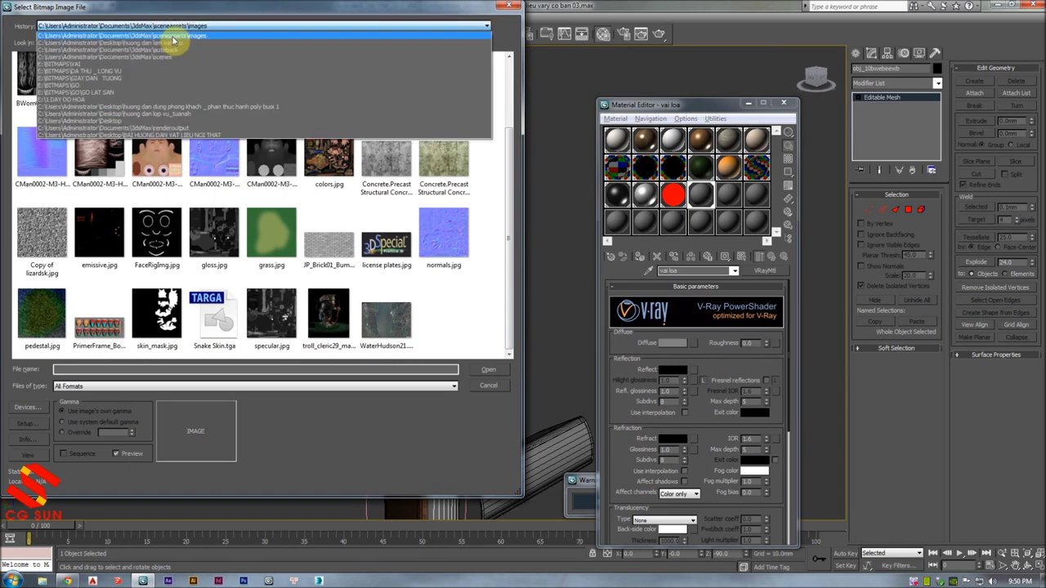
pyautogui.click(131, 68)
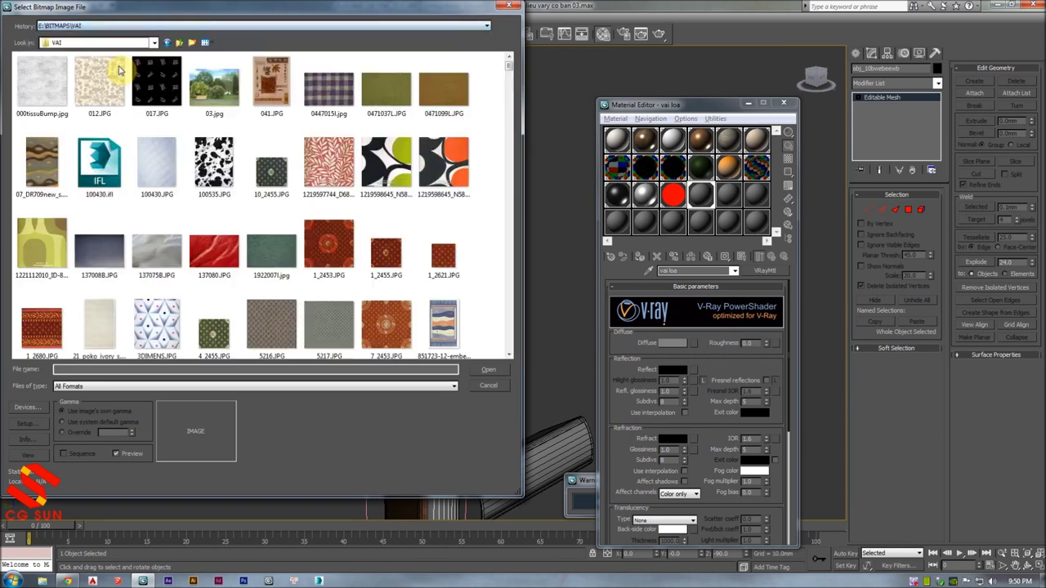
pyautogui.scroll(-5, 518, 139)
pyautogui.scroll(-2, 490, 147)
pyautogui.scroll(-1, 479, 152)
pyautogui.scroll(-1, 479, 152)
pyautogui.scroll(-2, 466, 153)
pyautogui.scroll(-5, 459, 155)
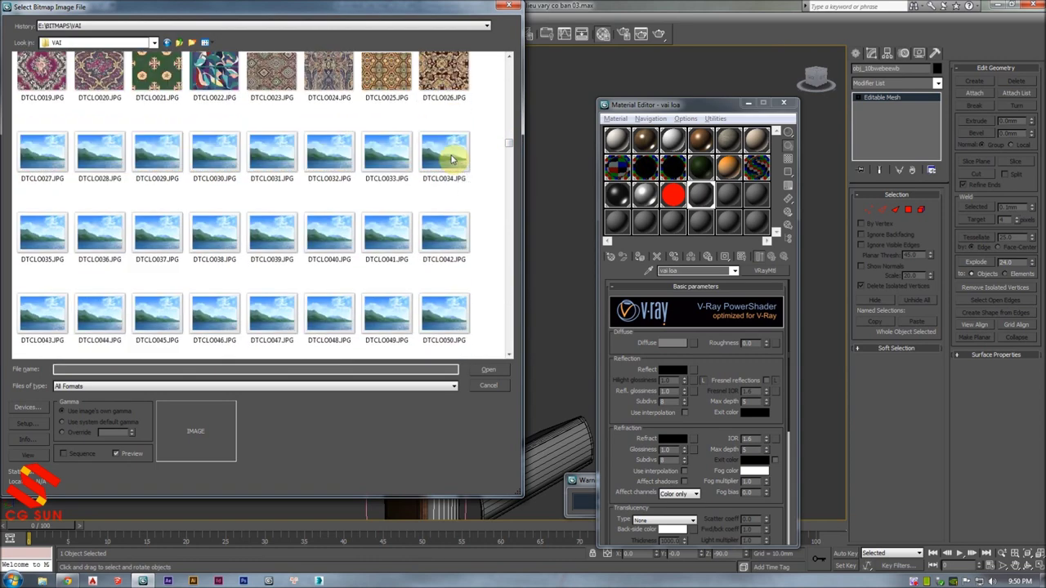
pyautogui.scroll(-5, 461, 158)
pyautogui.scroll(-5, 462, 161)
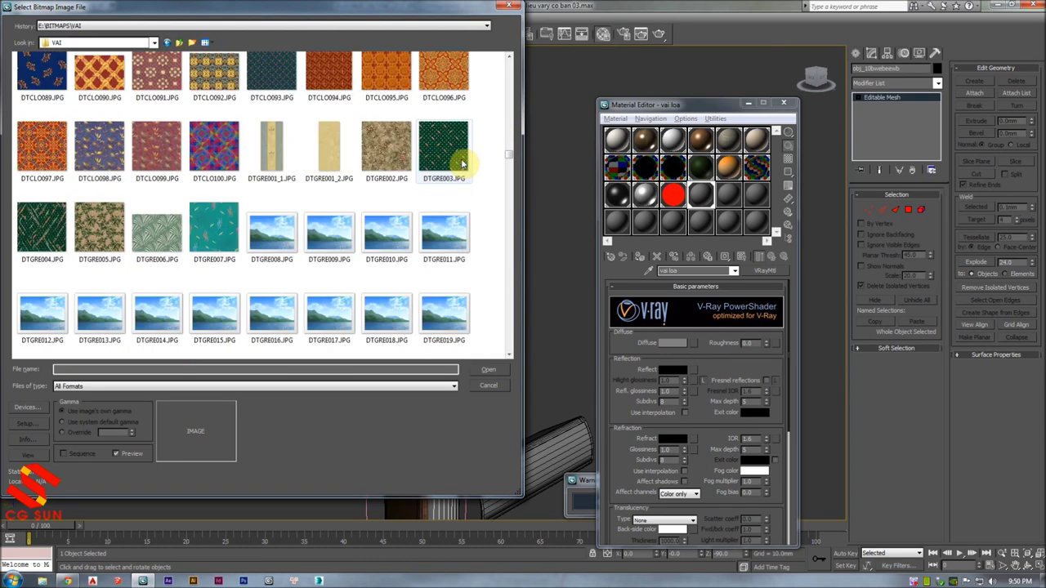
pyautogui.scroll(-5, 463, 159)
pyautogui.scroll(-5, 463, 160)
pyautogui.scroll(-5, 462, 164)
pyautogui.scroll(-3, 474, 164)
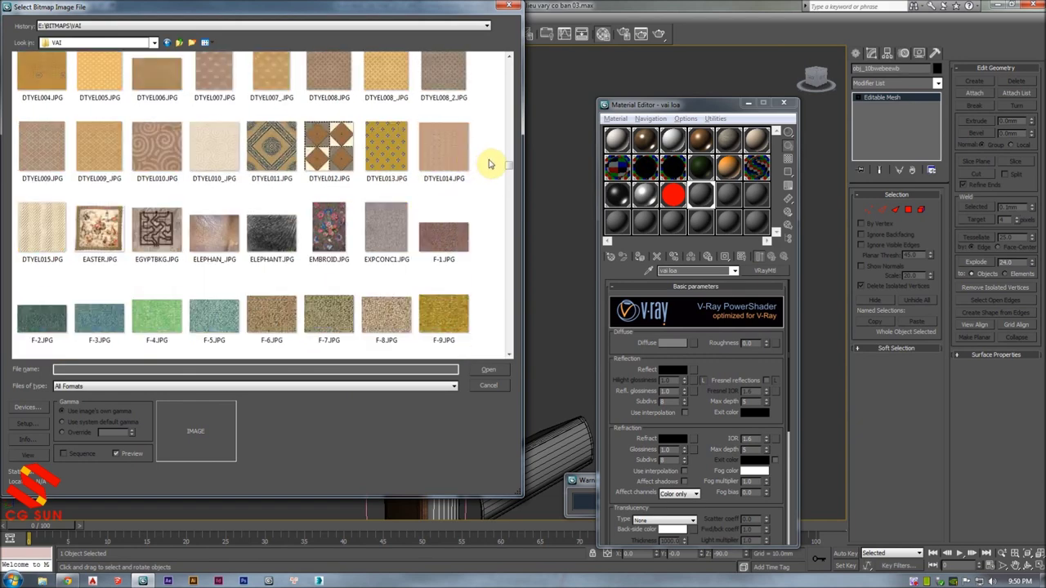
pyautogui.scroll(-3, 505, 170)
pyautogui.scroll(-3, 515, 175)
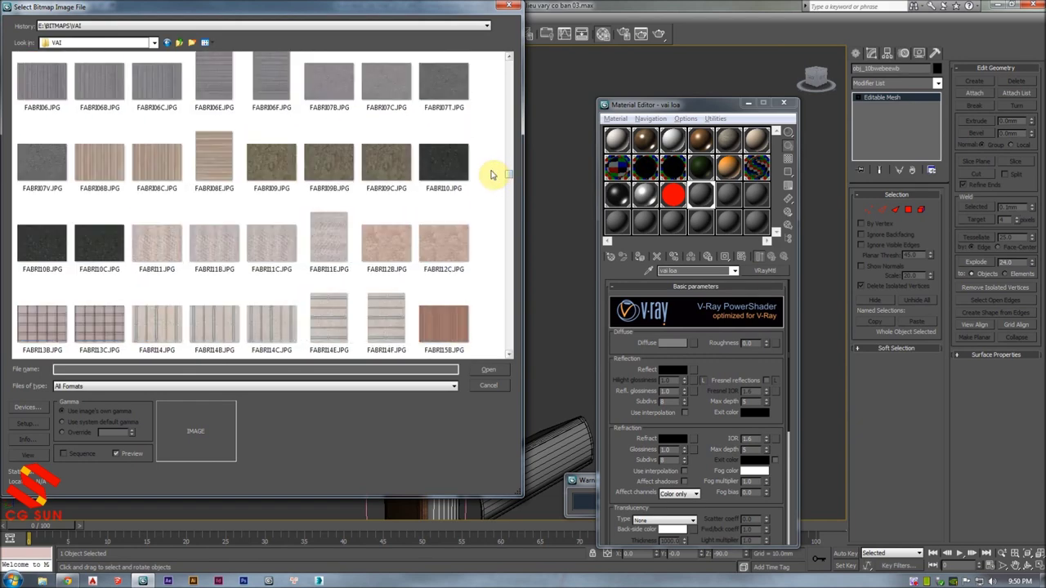
pyautogui.scroll(-3, 491, 174)
pyautogui.scroll(-3, 491, 172)
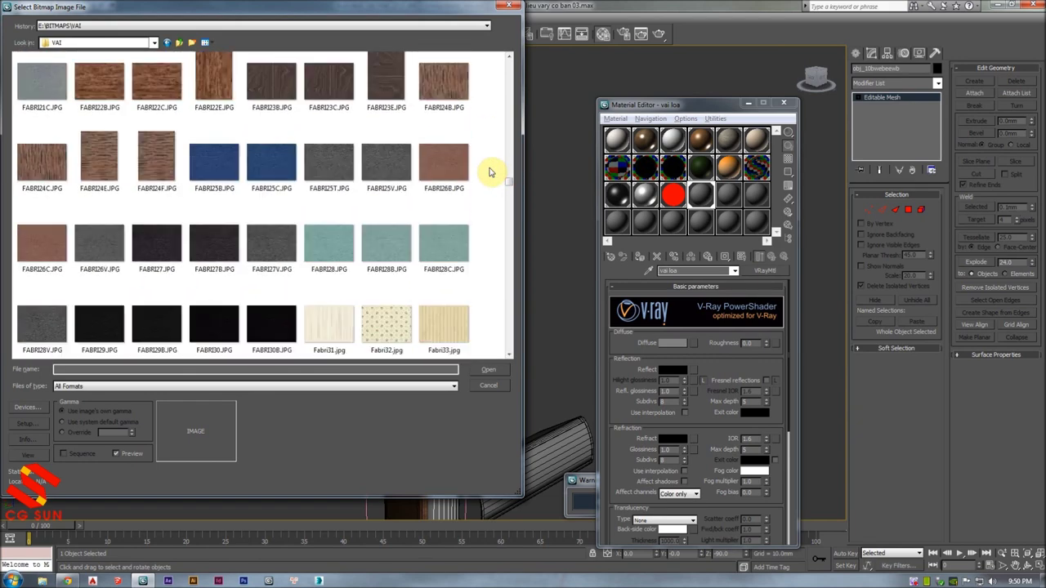
pyautogui.scroll(-3, 480, 173)
pyautogui.scroll(-3, 474, 170)
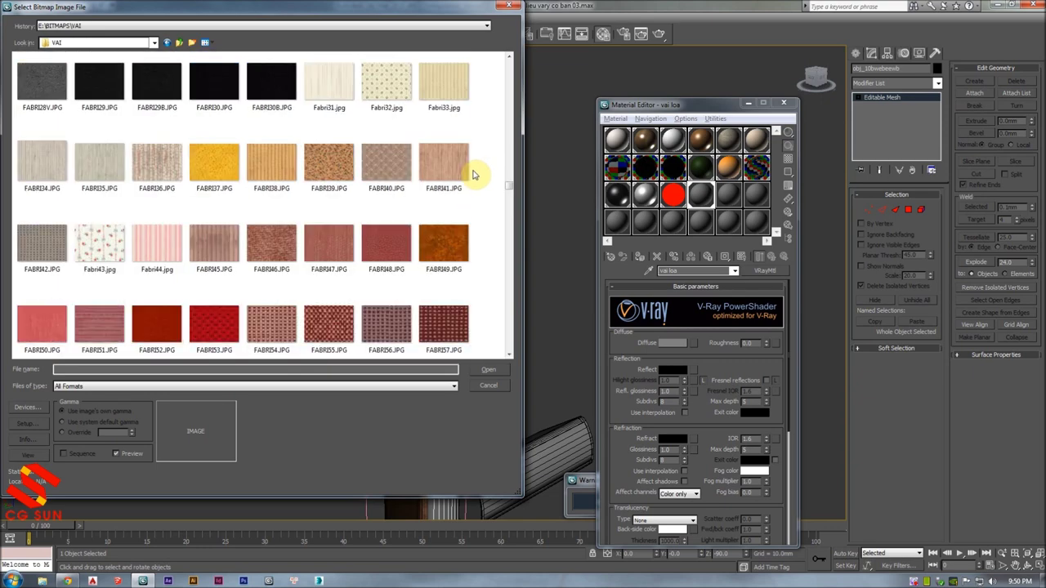
pyautogui.scroll(-3, 474, 172)
pyautogui.scroll(5, 472, 176)
pyautogui.scroll(5, 472, 176)
pyautogui.scroll(5, 473, 175)
pyautogui.scroll(5, 472, 175)
pyautogui.scroll(2, 475, 172)
pyautogui.scroll(3, 384, 187)
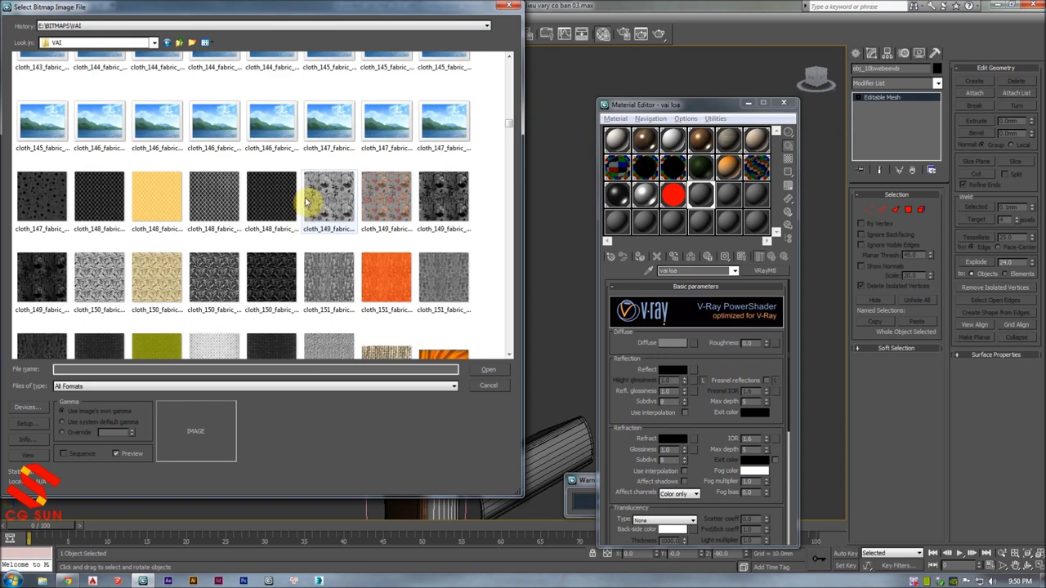
pyautogui.scroll(4, 401, 217)
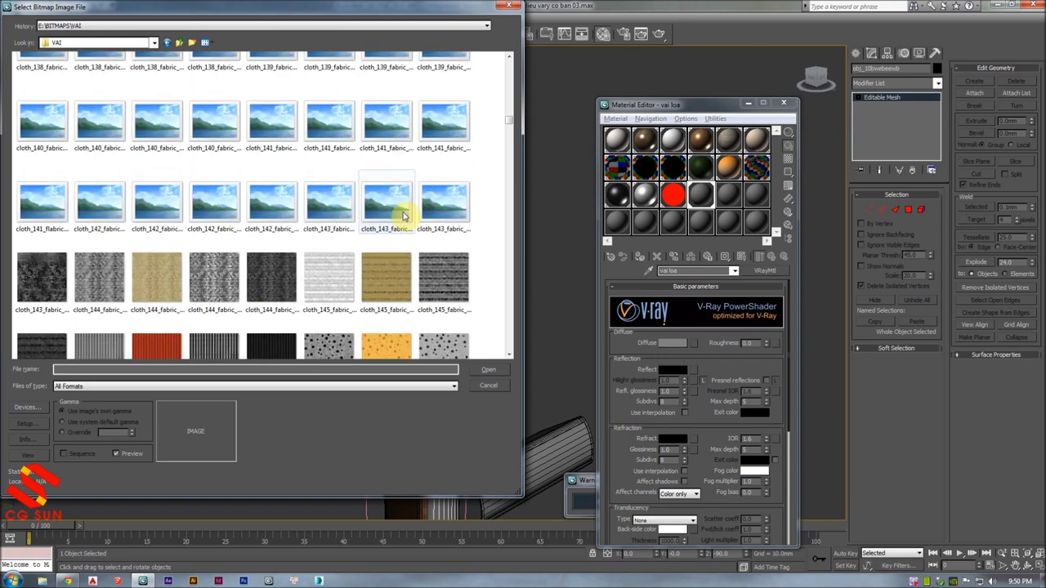
pyautogui.scroll(3, 404, 217)
pyautogui.scroll(3, 401, 211)
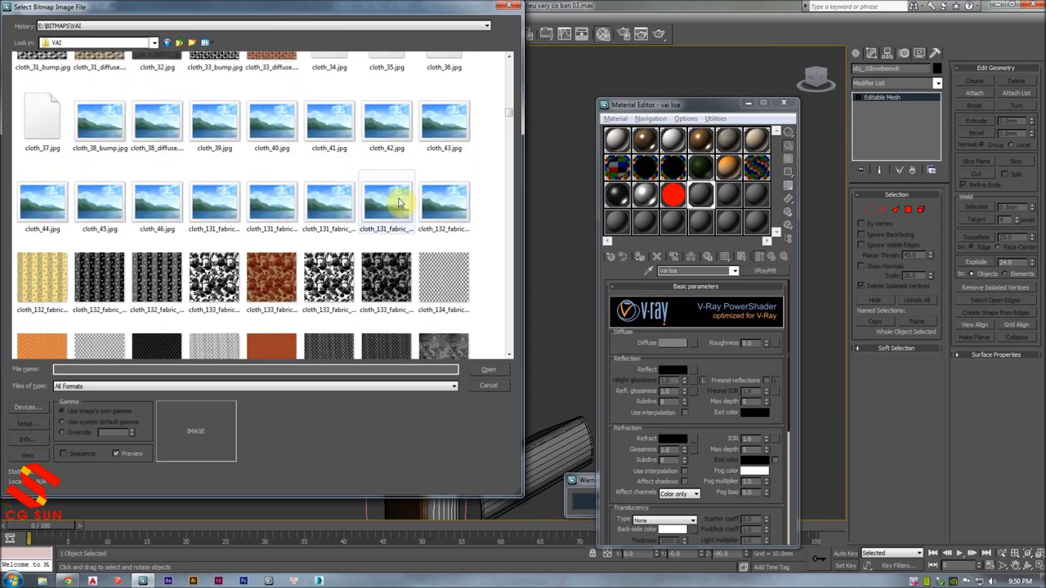
pyautogui.scroll(3, 400, 204)
pyautogui.scroll(3, 401, 205)
pyautogui.scroll(3, 401, 210)
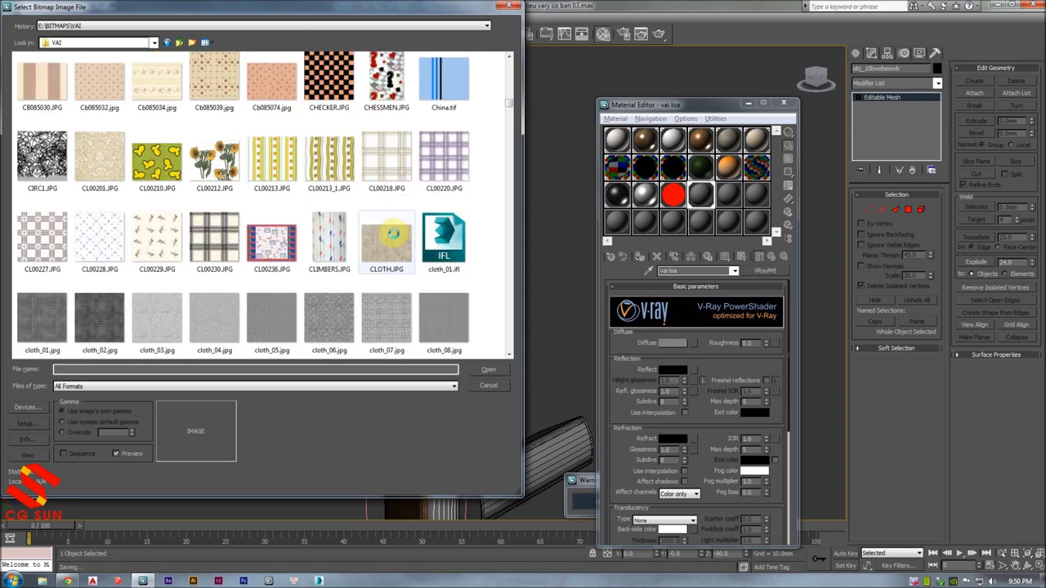
pyautogui.scroll(-1, 172, 313)
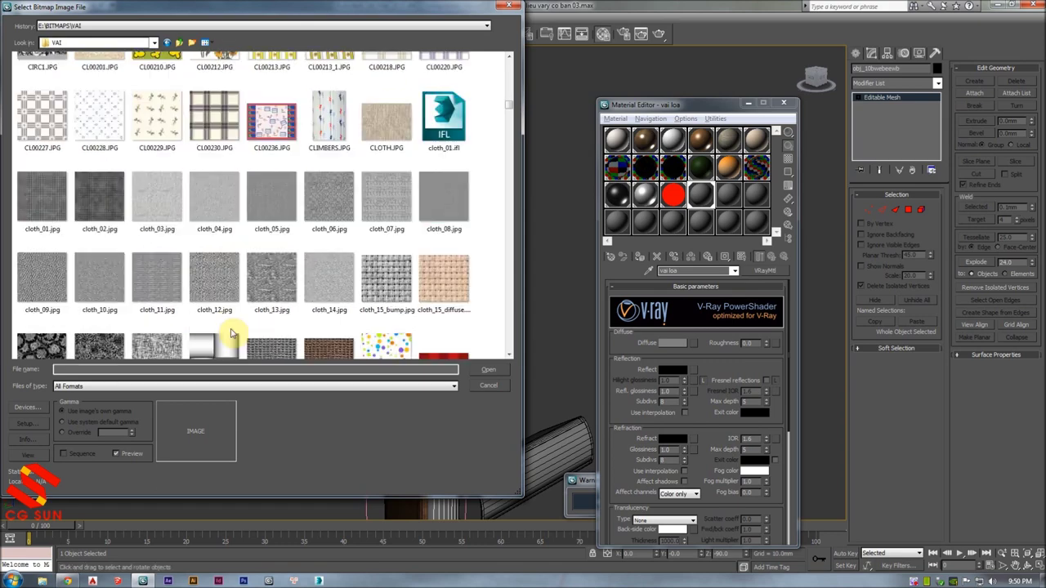
# - Preview cloth_04.jpg, load it as the diffuse bitmap, and show it on the column
pyautogui.rightClick(216, 207)
pyautogui.click(245, 232)
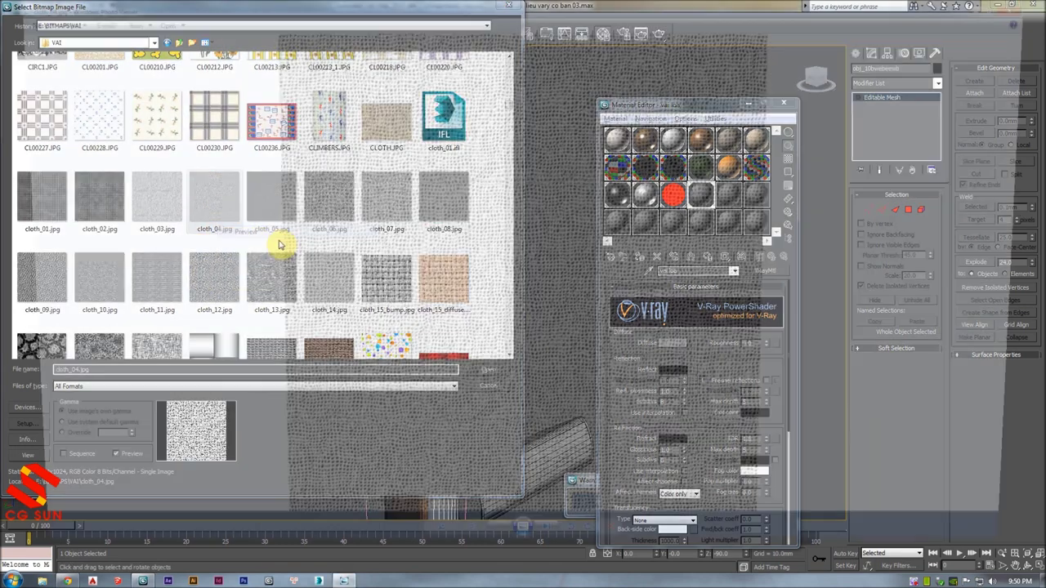
pyautogui.click(1035, 4)
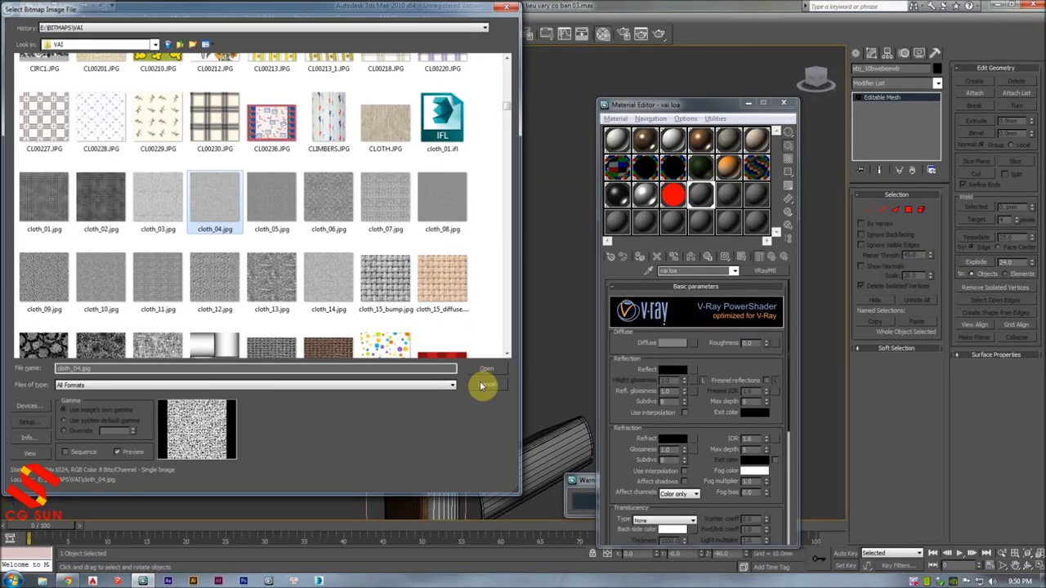
pyautogui.click(479, 384)
pyautogui.click(725, 258)
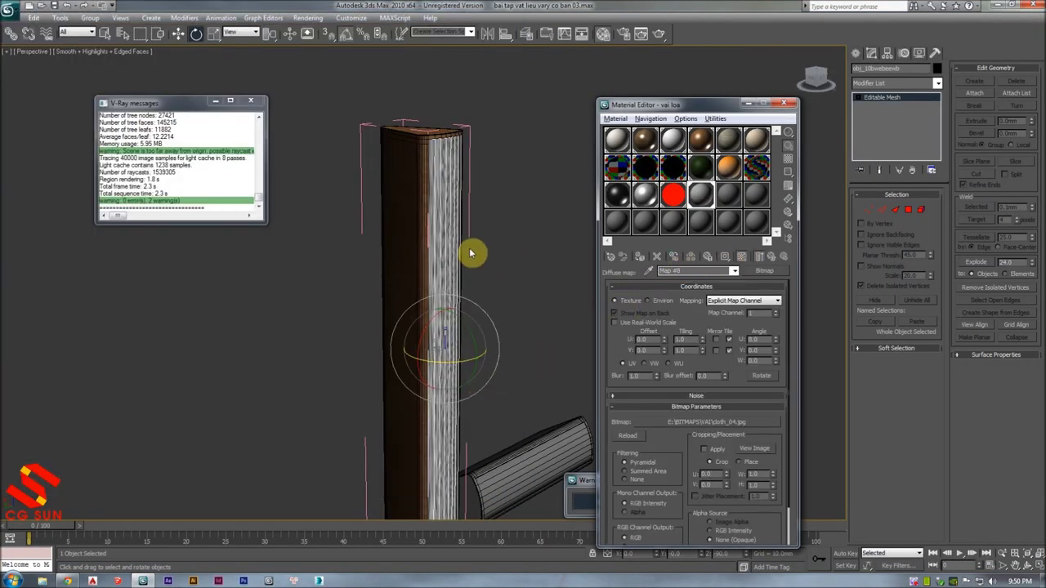
# - Add a Box UVW Map modifier to the column with 500 mm length, width and height
pyautogui.keyDown('alt'); pyautogui.moveTo(471, 253); pyautogui.dragTo(511, 223, button='middle'); pyautogui.keyUp('alt')
pyautogui.click(936, 84)
pyautogui.press('u')
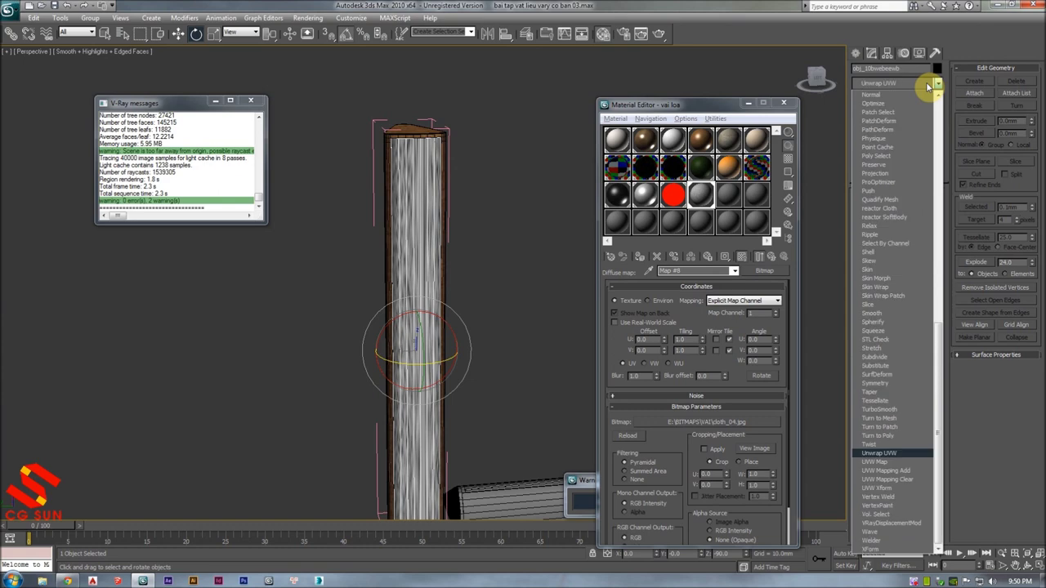
pyautogui.click(900, 463)
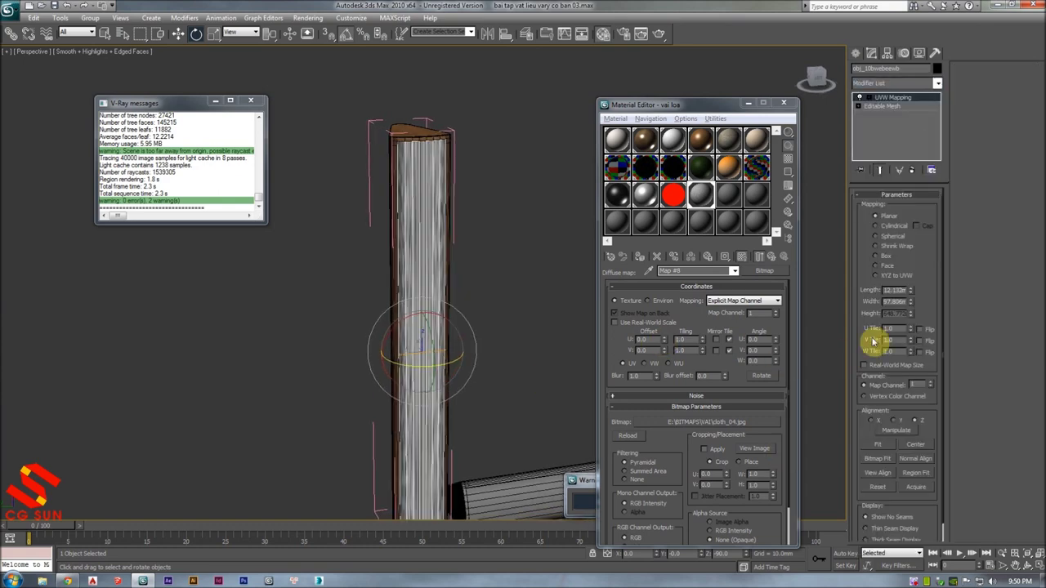
pyautogui.click(891, 268)
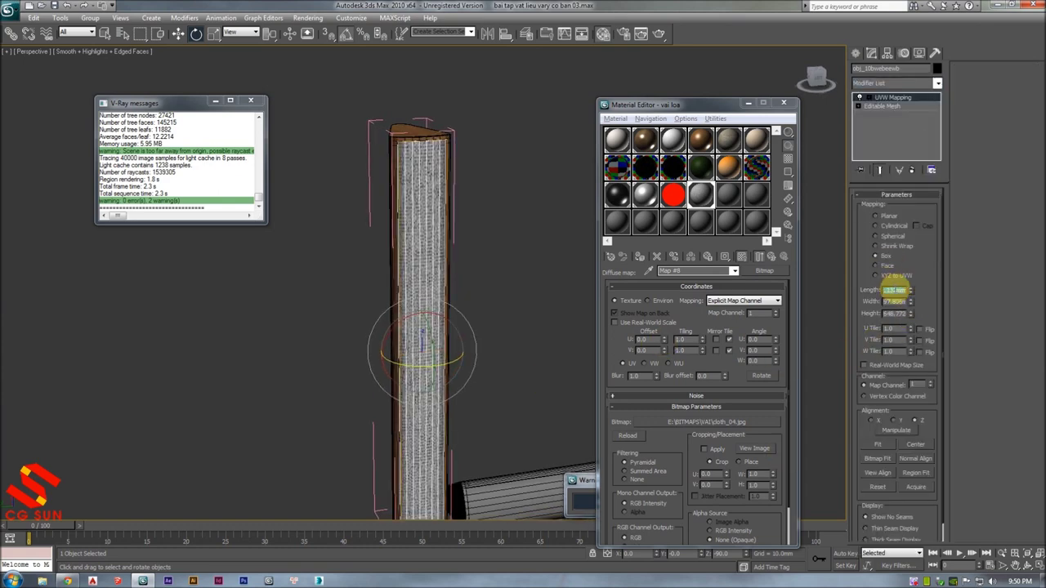
pyautogui.write('500')
pyautogui.press('Tab')
pyautogui.write('500')
pyautogui.press('Tab')
pyautogui.write('500')
pyautogui.press('Return')
# - Scale the UVW mapping gizmo down so the cloth tiles evenly on the column
pyautogui.moveTo(501, 302)
pyautogui.keyDown('alt'); pyautogui.mouseDown(button='middle')
pyautogui.moveTo(456, 299)
pyautogui.moveTo(450, 257)
pyautogui.mouseUp(button='middle'); pyautogui.keyUp('alt')
pyautogui.press('r')
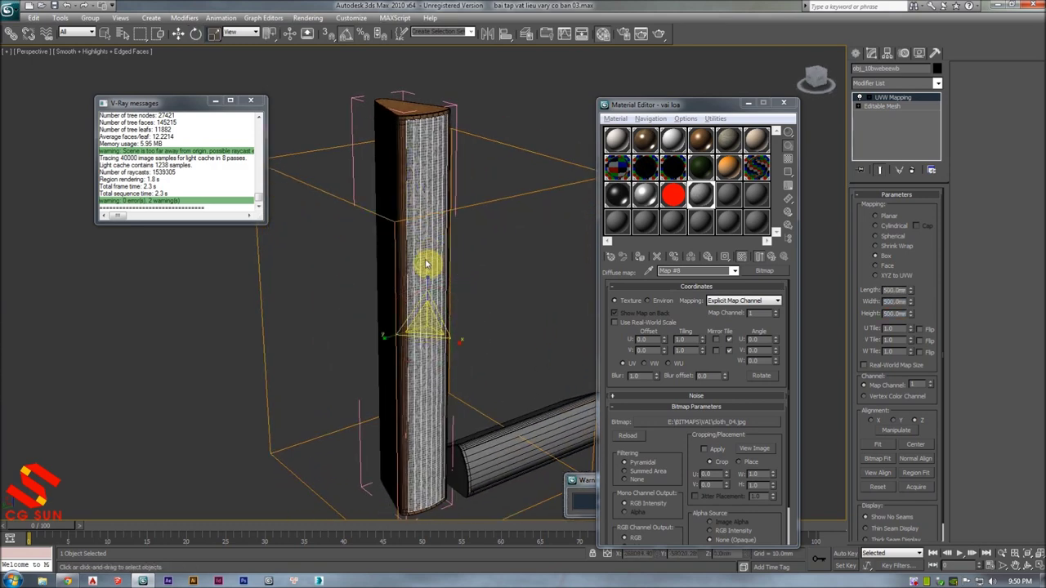
pyautogui.moveTo(427, 320); pyautogui.dragTo(428, 331)
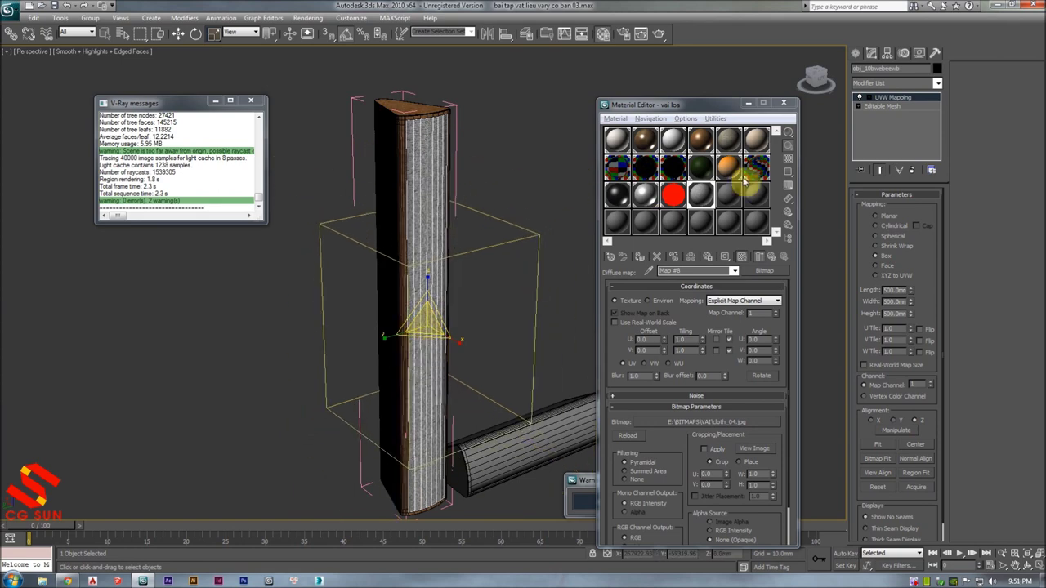
pyautogui.click(870, 98)
pyautogui.click(883, 106)
pyautogui.hotkey('ctrl', 'b')
pyautogui.click(510, 152)
pyautogui.press('F4')
pyautogui.scroll(3, 479, 210)
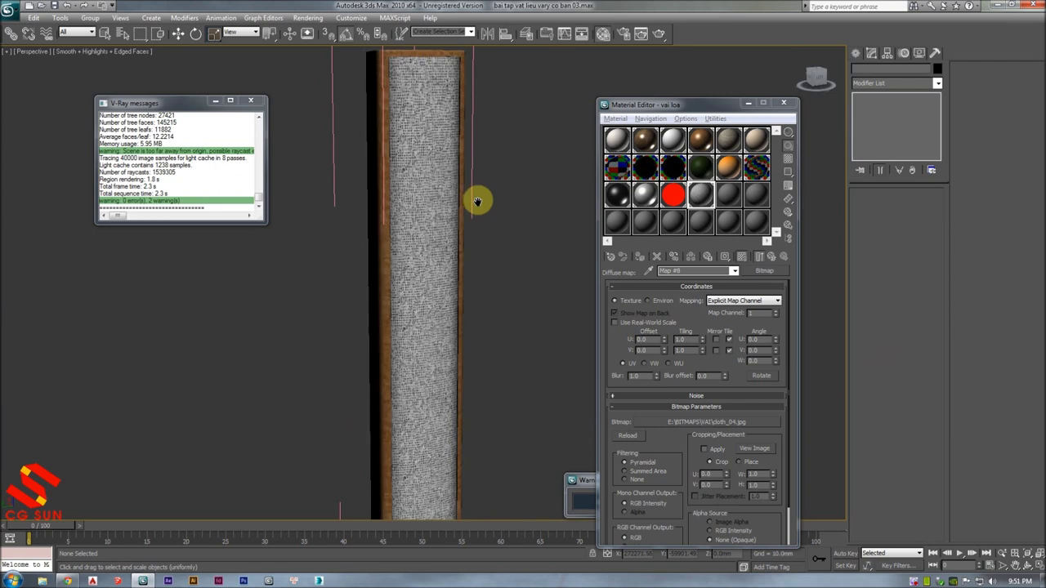
pyautogui.keyDown('alt'); pyautogui.moveTo(479, 210); pyautogui.dragTo(453, 152, button='middle'); pyautogui.keyUp('alt')
# - Open the column group for editing and select the lying cylinder group
pyautogui.click(335, 175)
pyautogui.click(89, 18)
pyautogui.click(101, 65)
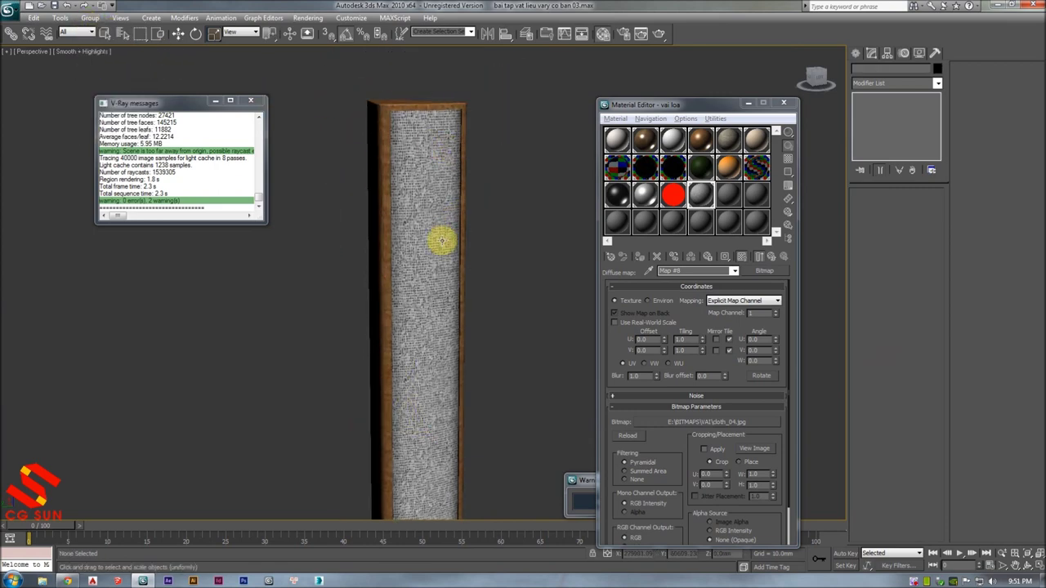
pyautogui.keyDown('alt'); pyautogui.moveTo(439, 238); pyautogui.dragTo(417, 223, button='middle'); pyautogui.keyUp('alt')
pyautogui.scroll(2, 418, 223)
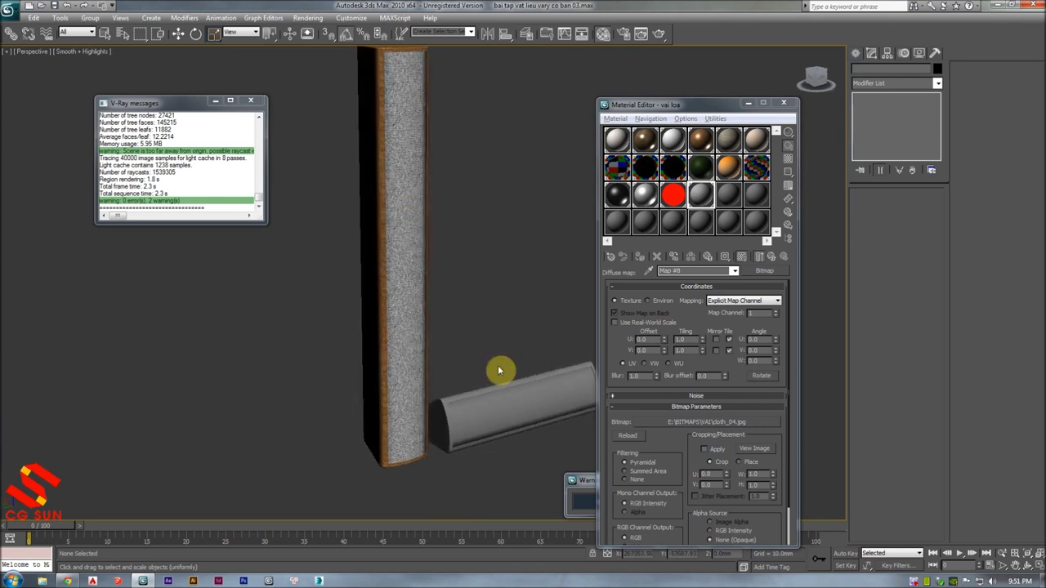
pyautogui.click(505, 387)
pyautogui.scroll(2, 502, 366)
pyautogui.keyDown('alt'); pyautogui.moveTo(501, 366); pyautogui.dragTo(461, 232, button='middle'); pyautogui.keyUp('alt')
pyautogui.press('F4')
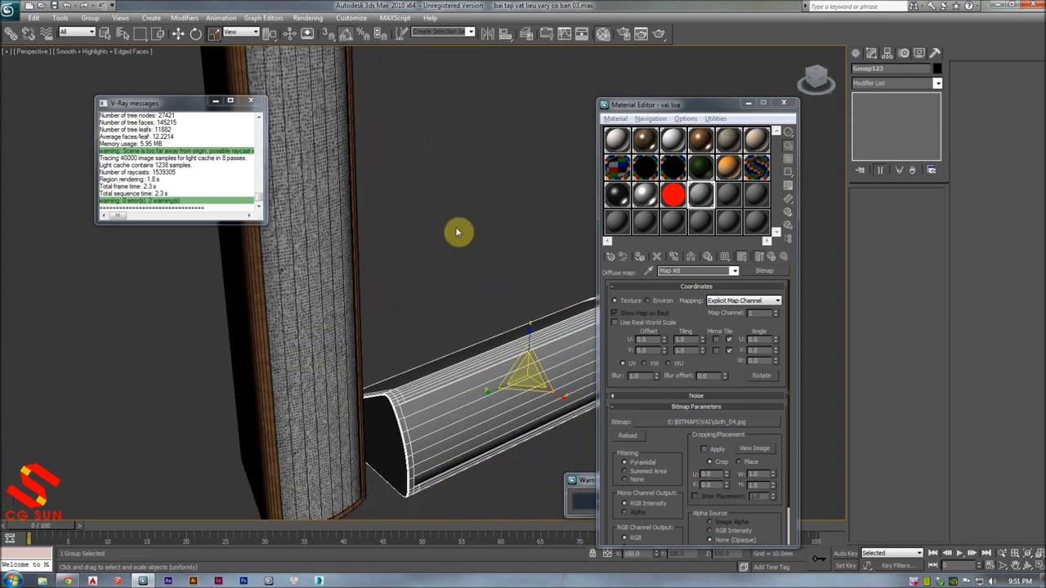
# - Open the lying cylinder's group, select the cylinder mesh and show its cloth texture
pyautogui.click(319, 99)
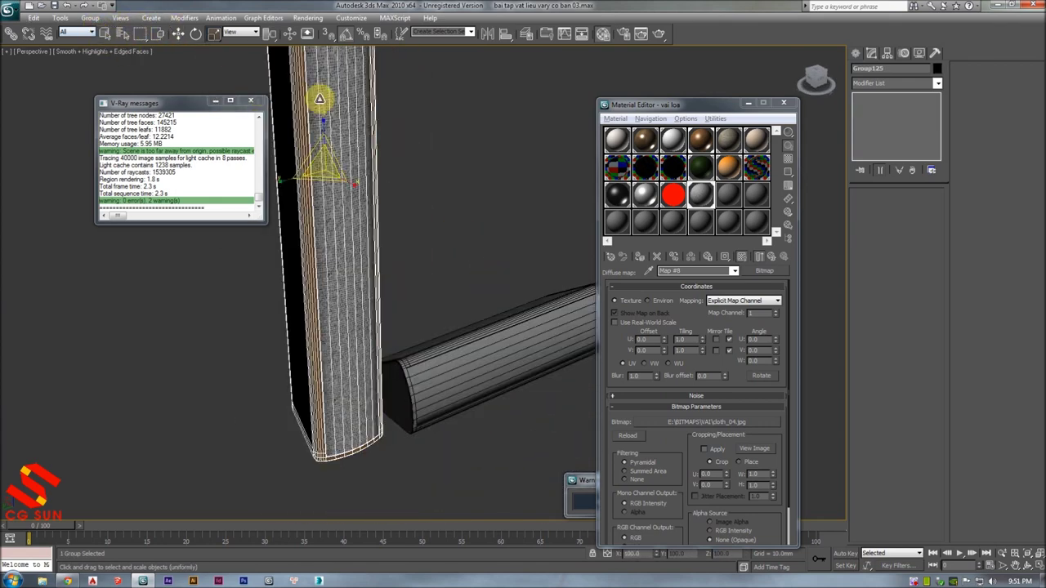
pyautogui.click(516, 322)
pyautogui.click(92, 18)
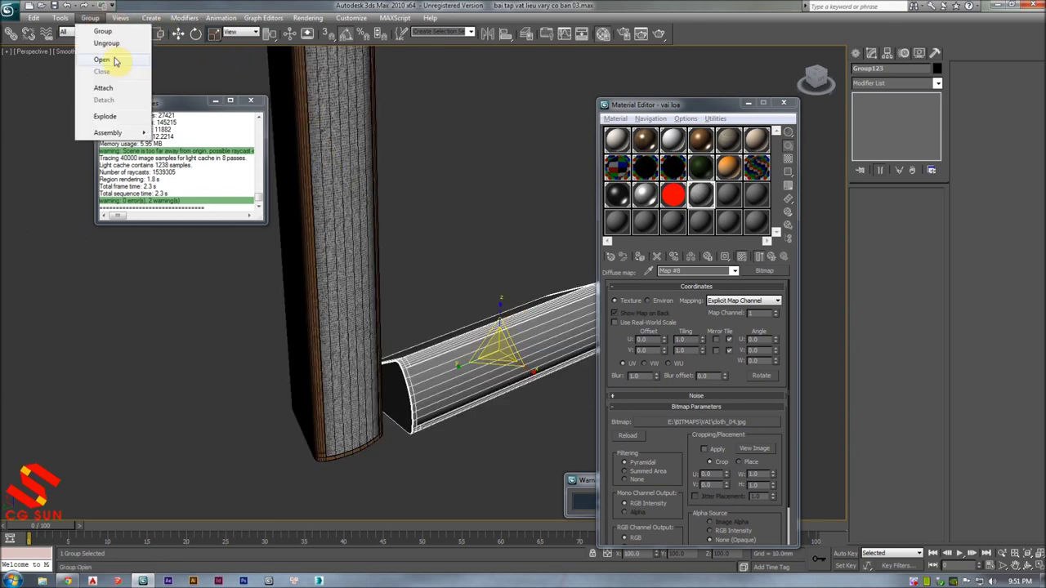
pyautogui.click(115, 63)
pyautogui.click(515, 360)
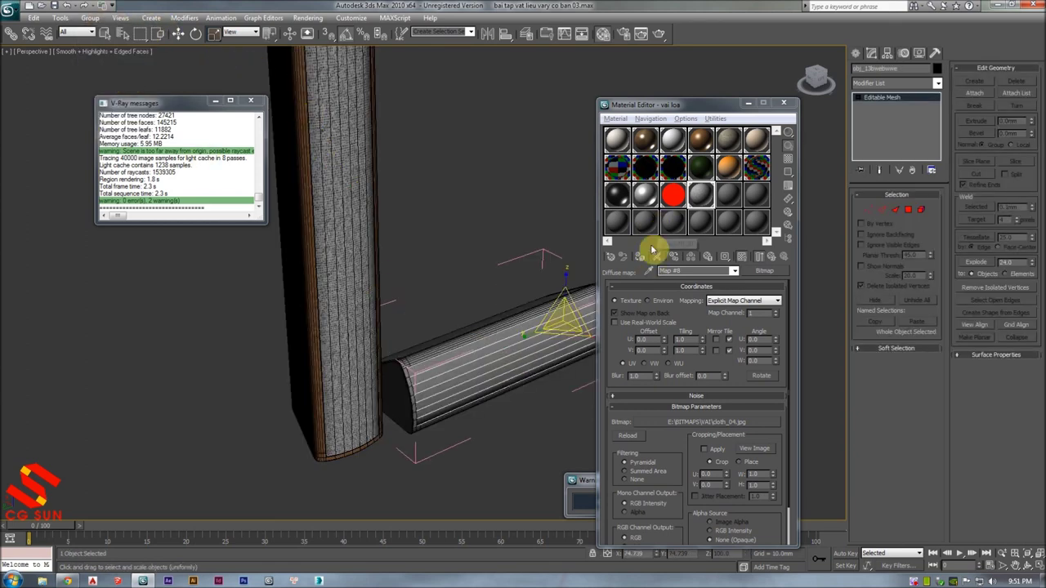
pyautogui.click(640, 257)
pyautogui.moveTo(572, 316); pyautogui.dragTo(477, 242, button='middle')
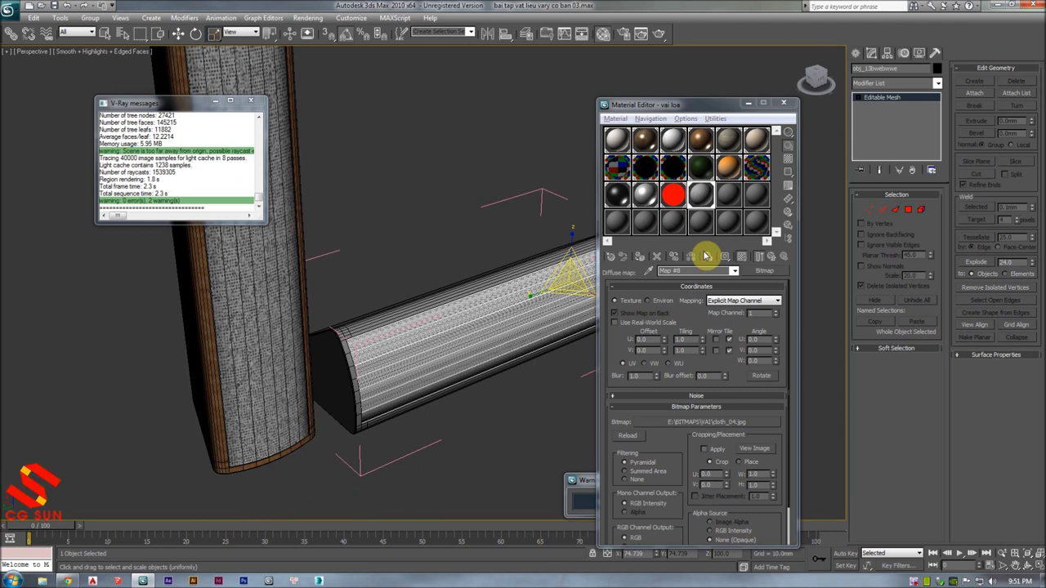
# - Add a Box UVW Mapping modifier to the cylinder sized 300 mm on all axes
pyautogui.click(890, 82)
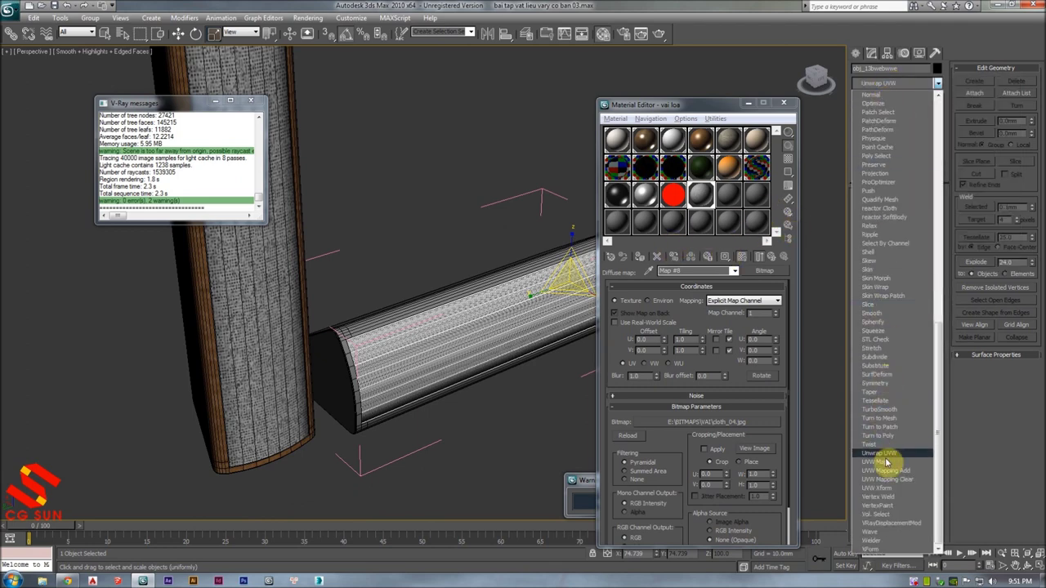
pyautogui.click(887, 436)
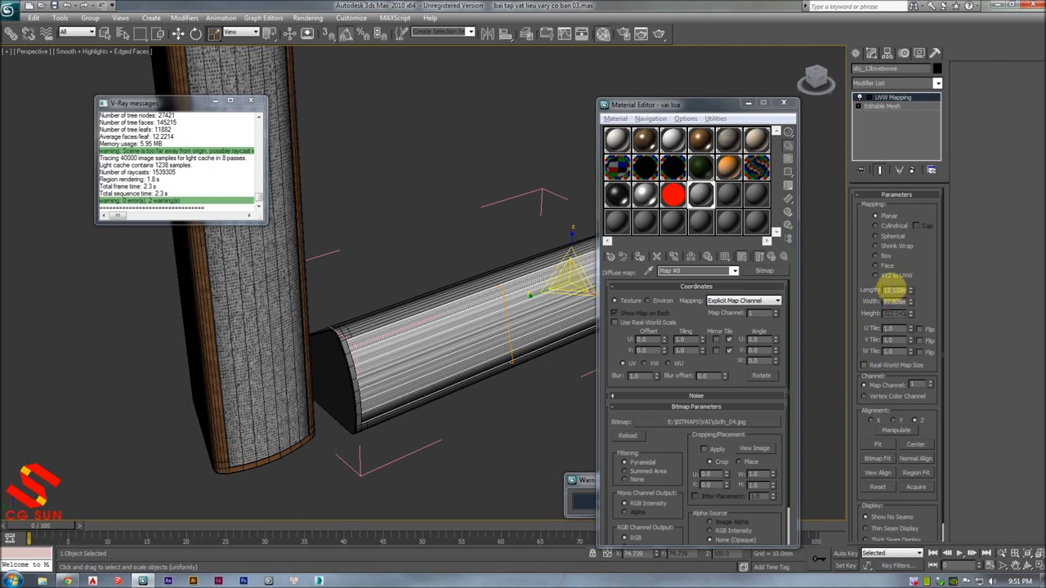
pyautogui.press('Tab')
pyautogui.write('300')
pyautogui.press('Tab')
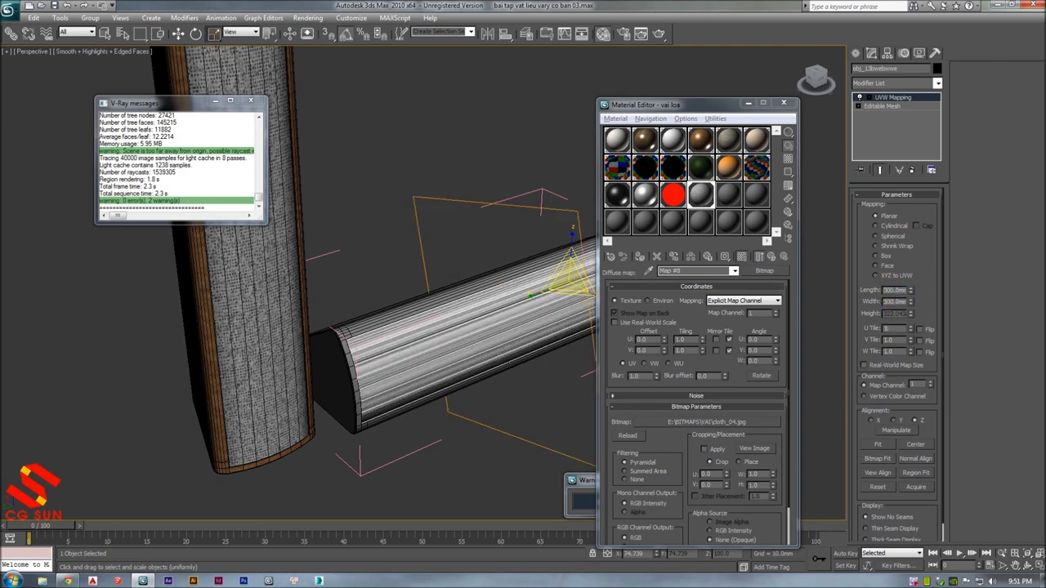
pyautogui.press('Tab')
pyautogui.click(871, 256)
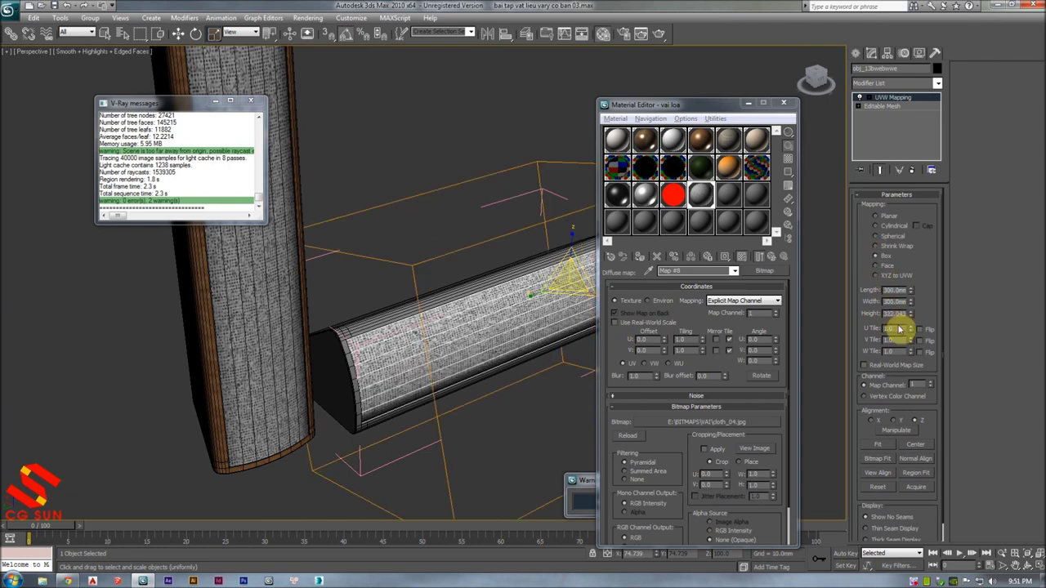
pyautogui.click(897, 313)
pyautogui.write('300')
pyautogui.press('Return')
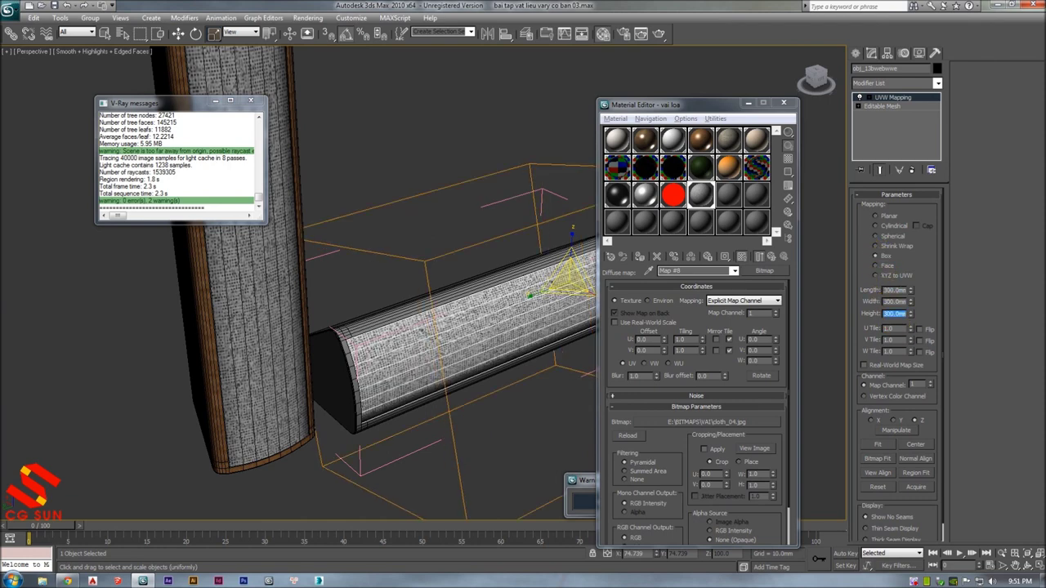
# - Select the next board mesh and pick the go noi that wood material
pyautogui.keyDown('alt'); pyautogui.moveTo(568, 285); pyautogui.dragTo(556, 261, button='middle'); pyautogui.keyUp('alt')
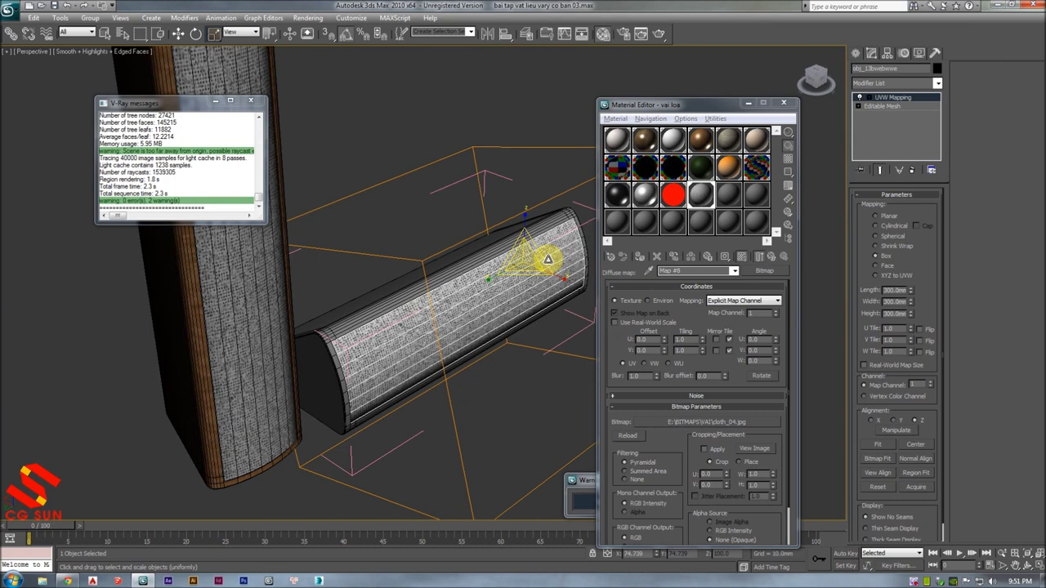
pyautogui.click(500, 250)
pyautogui.click(669, 221)
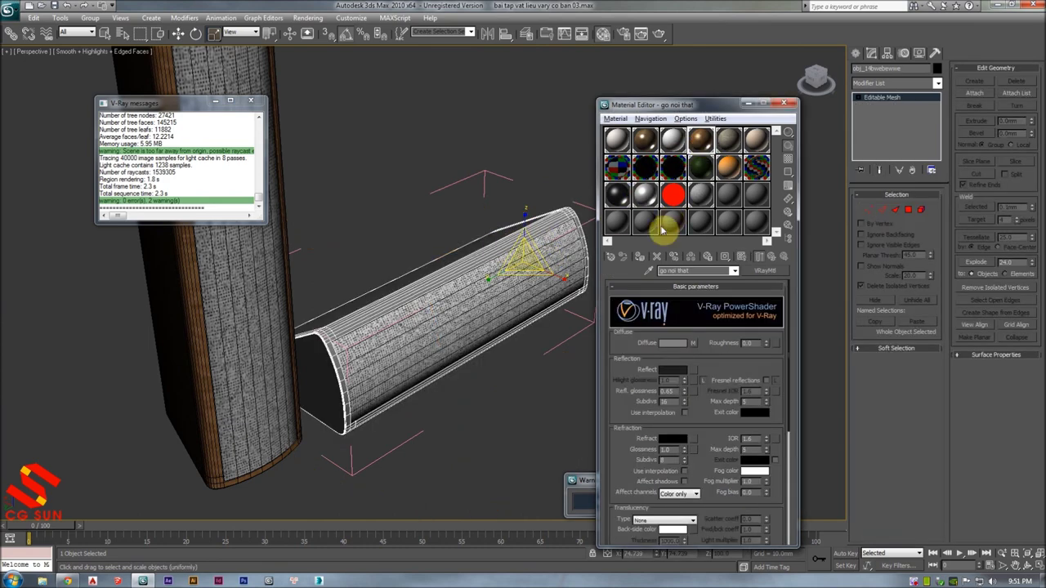
# - Apply the go noi that wood material to the board and paste the copied box UVW mapping onto it
pyautogui.click(642, 258)
pyautogui.keyDown('alt'); pyautogui.moveTo(467, 240); pyautogui.dragTo(506, 226, button='middle'); pyautogui.keyUp('alt')
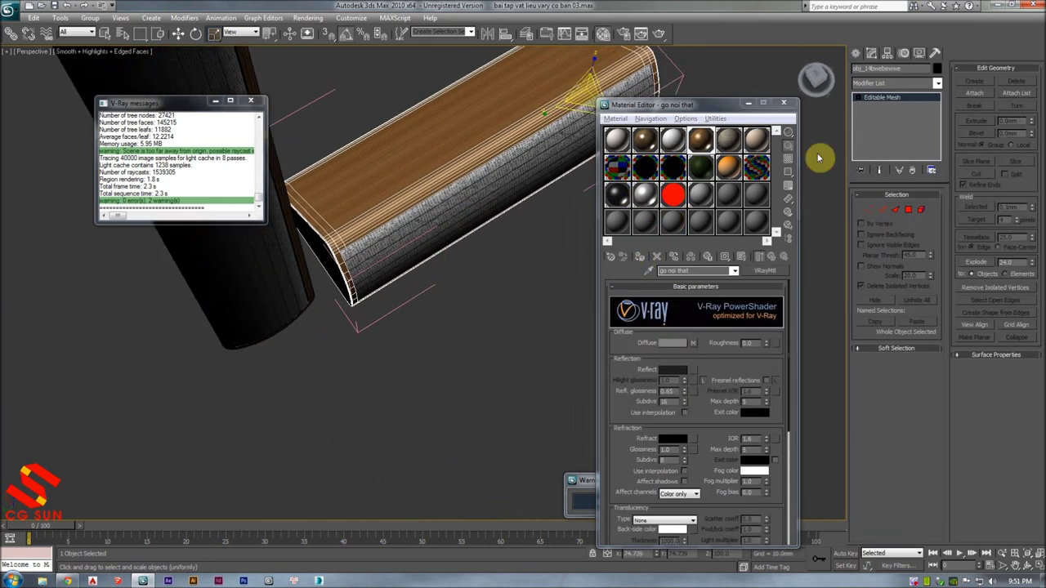
pyautogui.click(909, 84)
pyautogui.click(899, 87)
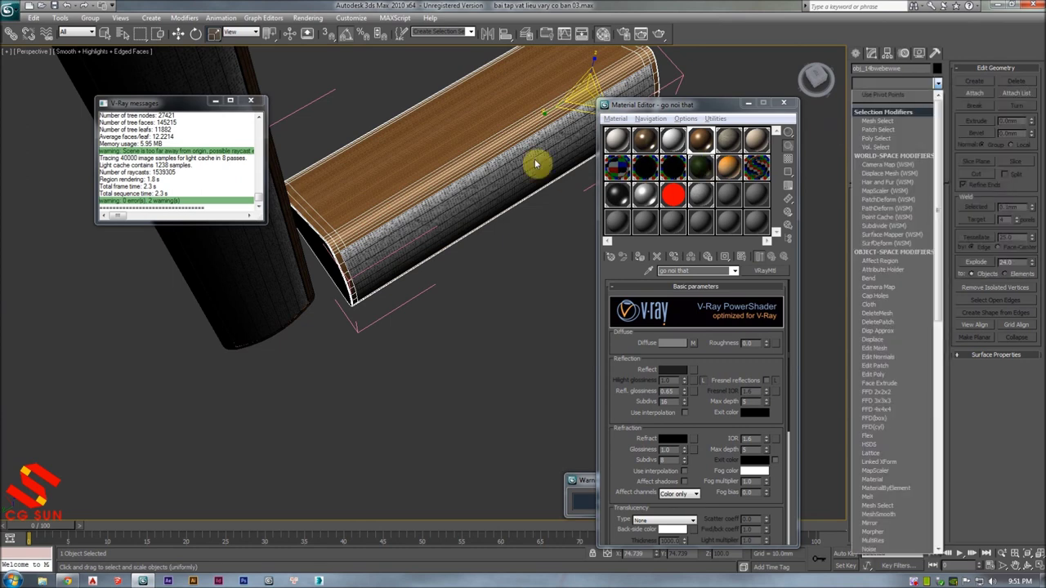
pyautogui.press('Return')
pyautogui.rightClick(895, 97)
pyautogui.click(884, 139)
pyautogui.rightClick(869, 103)
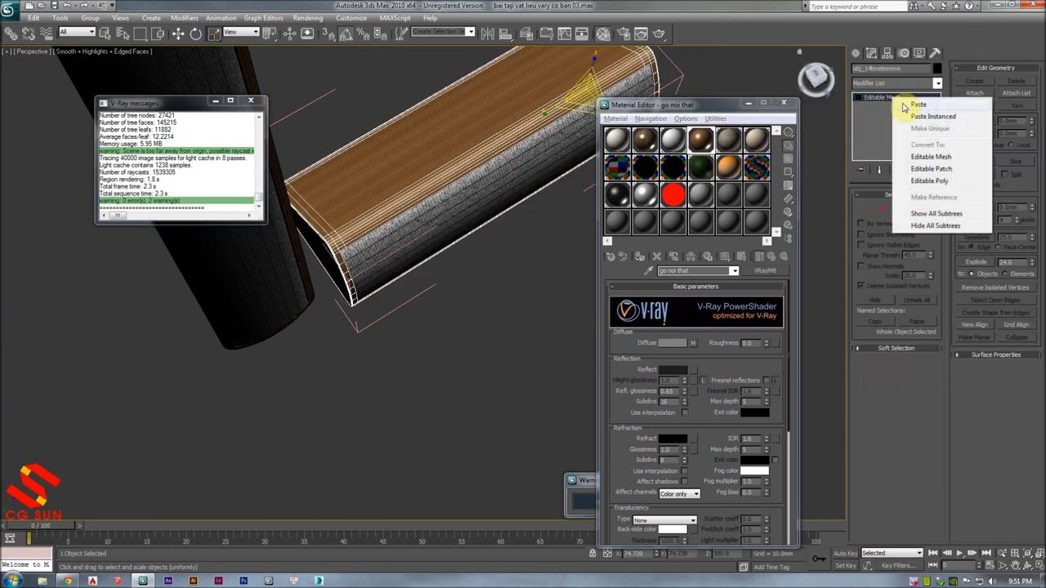
pyautogui.click(899, 163)
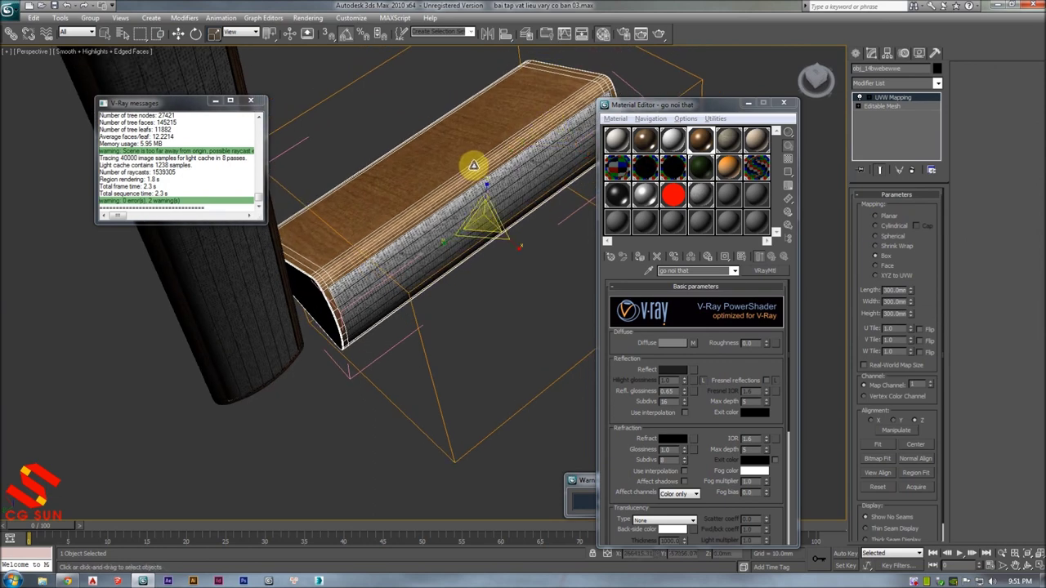
# - In Top view, rotate the mapping gizmo 90° so the wood grain runs vertically
pyautogui.press('t')
pyautogui.press('z')
pyautogui.moveTo(483, 178)
pyautogui.mouseDown(button='middle')
pyautogui.moveTo(403, 180)
pyautogui.moveTo(426, 183)
pyautogui.mouseUp(button='middle')
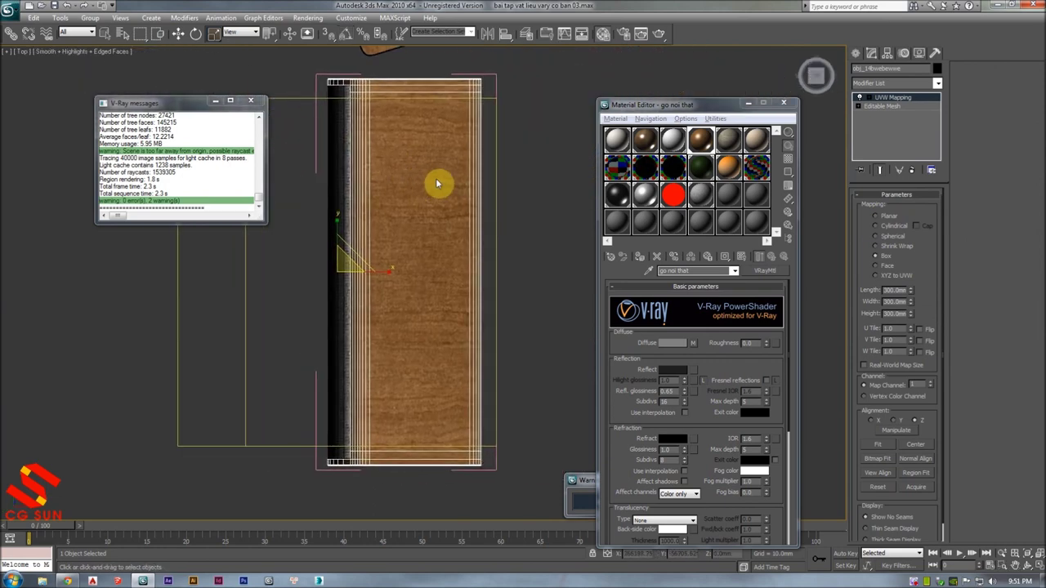
pyautogui.press('r')
pyautogui.press('e')
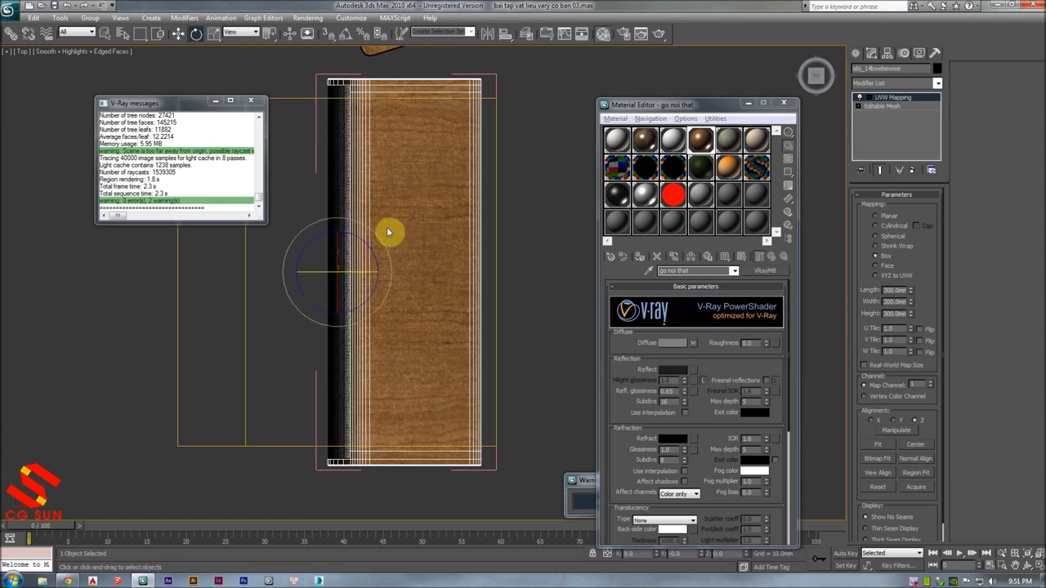
pyautogui.moveTo(374, 238); pyautogui.dragTo(349, 55)
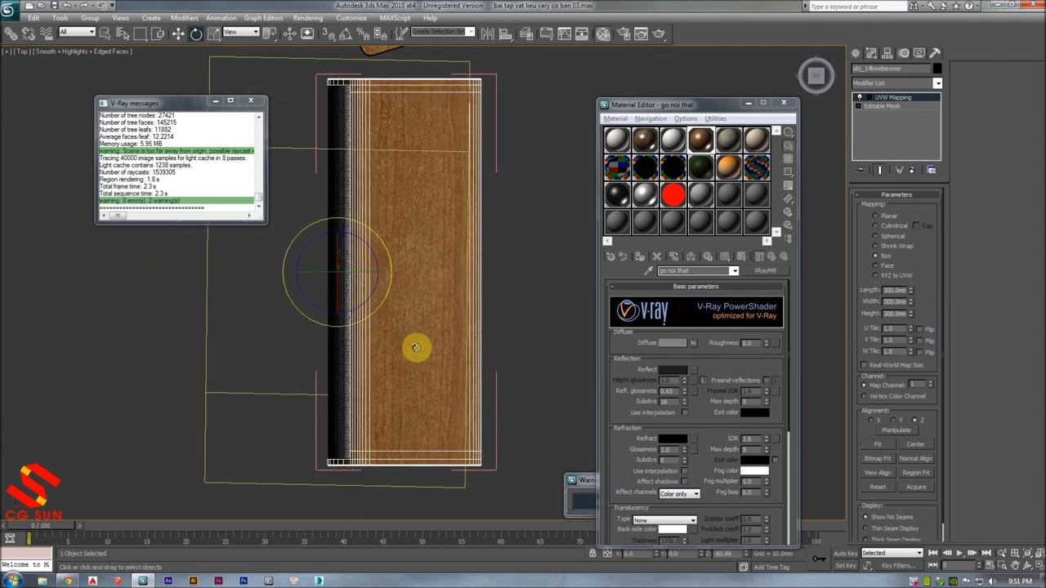
pyautogui.moveTo(351, 223); pyautogui.dragTo(395, 264)
pyautogui.press('r')
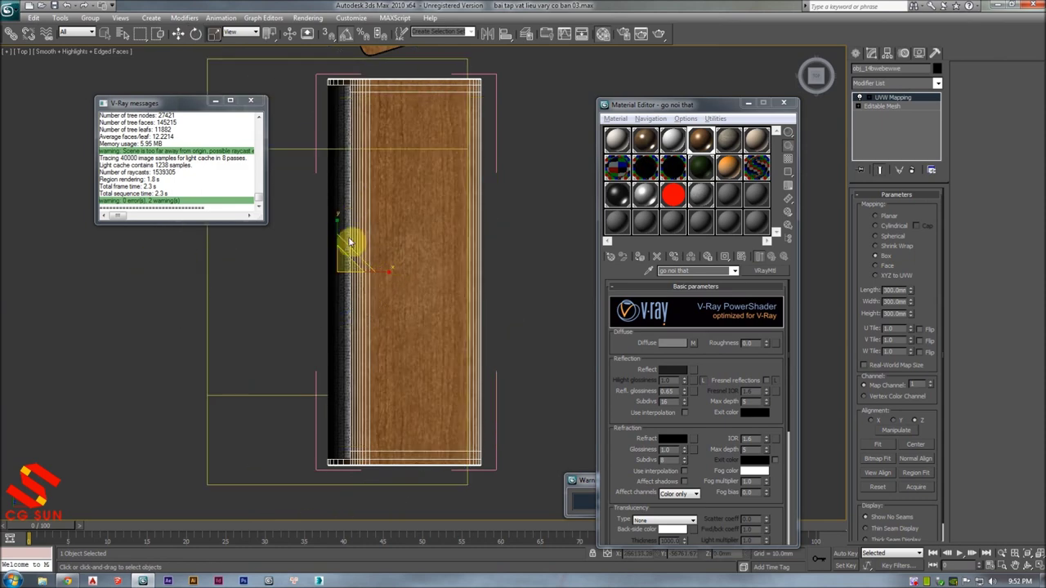
# - Back in Perspective, select the bench boards and close the opened group
pyautogui.click(496, 178)
pyautogui.scroll(3, 496, 178)
pyautogui.press('z')
pyautogui.press('p')
pyautogui.moveTo(499, 256)
pyautogui.keyDown('alt'); pyautogui.mouseDown(button='middle')
pyautogui.moveTo(327, 161)
pyautogui.moveTo(313, 201)
pyautogui.moveTo(434, 221)
pyautogui.moveTo(542, 185)
pyautogui.mouseUp(button='middle'); pyautogui.keyUp('alt')
pyautogui.click(556, 234)
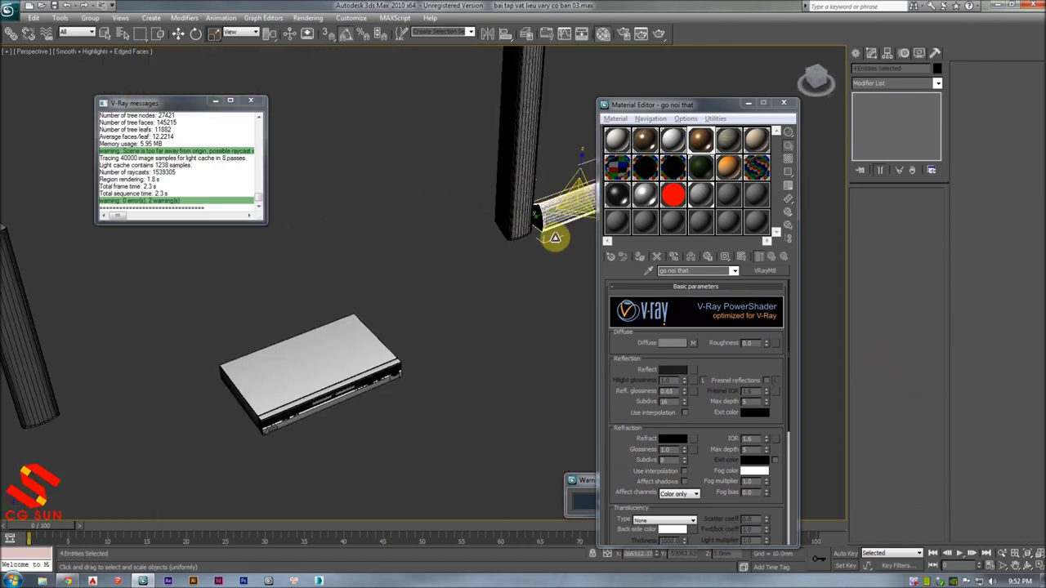
pyautogui.press('z')
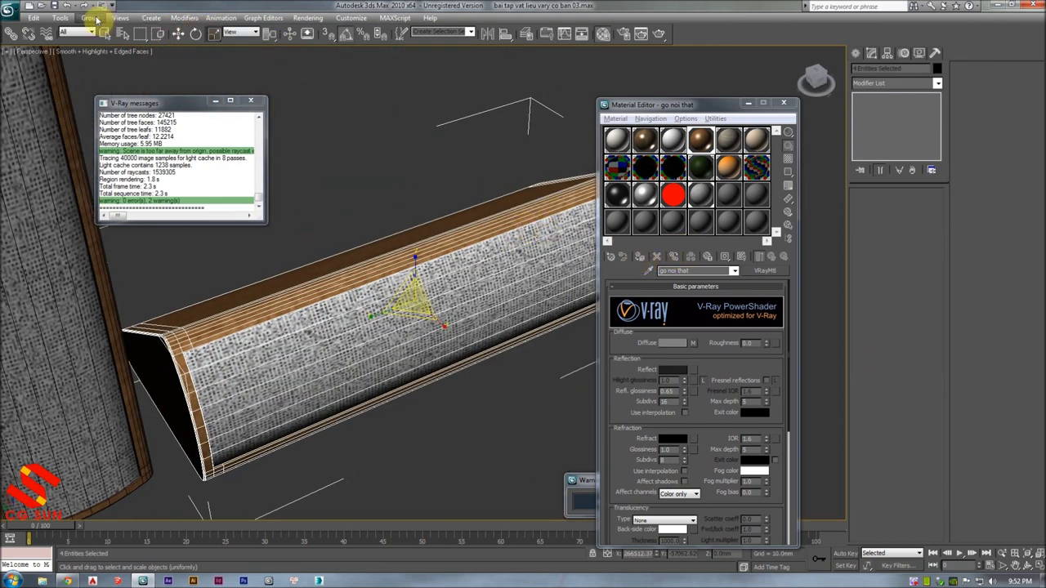
pyautogui.click(90, 17)
pyautogui.click(112, 72)
# - Select the pencil group with the Move tool and orient the view toward it
pyautogui.scroll(-5, 412, 156)
pyautogui.moveTo(411, 156)
pyautogui.keyDown('alt'); pyautogui.mouseDown(button='middle')
pyautogui.moveTo(414, 243)
pyautogui.moveTo(496, 253)
pyautogui.moveTo(465, 273)
pyautogui.moveTo(463, 248)
pyautogui.moveTo(501, 251)
pyautogui.moveTo(437, 242)
pyautogui.mouseUp(button='middle'); pyautogui.keyUp('alt')
pyautogui.click(465, 273)
pyautogui.press('w')
pyautogui.keyDown('alt'); pyautogui.moveTo(182, 261); pyautogui.dragTo(433, 334, button='middle'); pyautogui.keyUp('alt')
pyautogui.scroll(3, 442, 325)
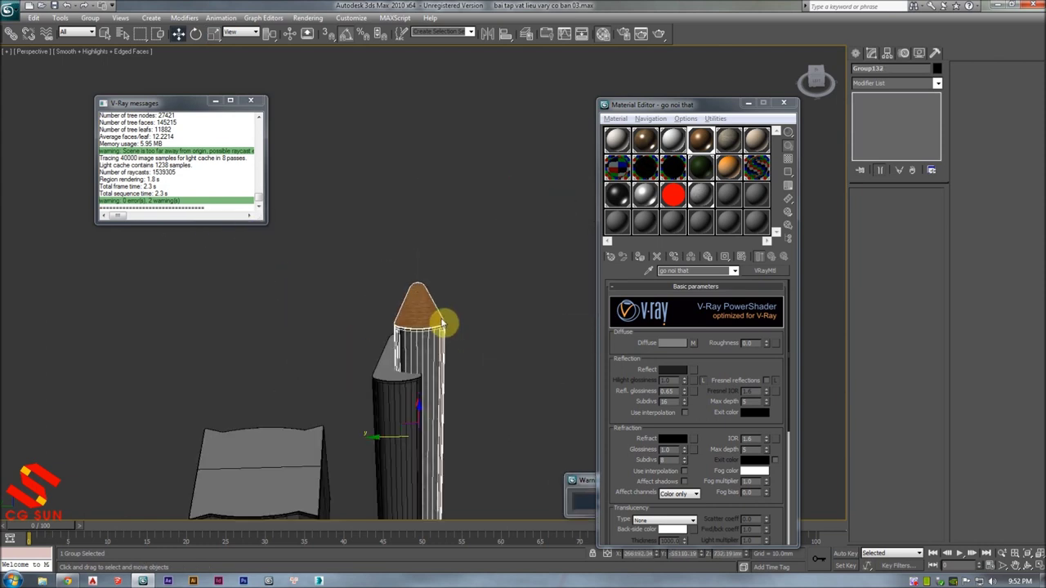
pyautogui.scroll(3, 441, 324)
pyautogui.keyDown('alt'); pyautogui.moveTo(432, 291); pyautogui.dragTo(422, 222, button='middle'); pyautogui.keyUp('alt')
# - Align the pencil group's minimum to the column's minimum and apply it
pyautogui.hotkey('alt', 'a')
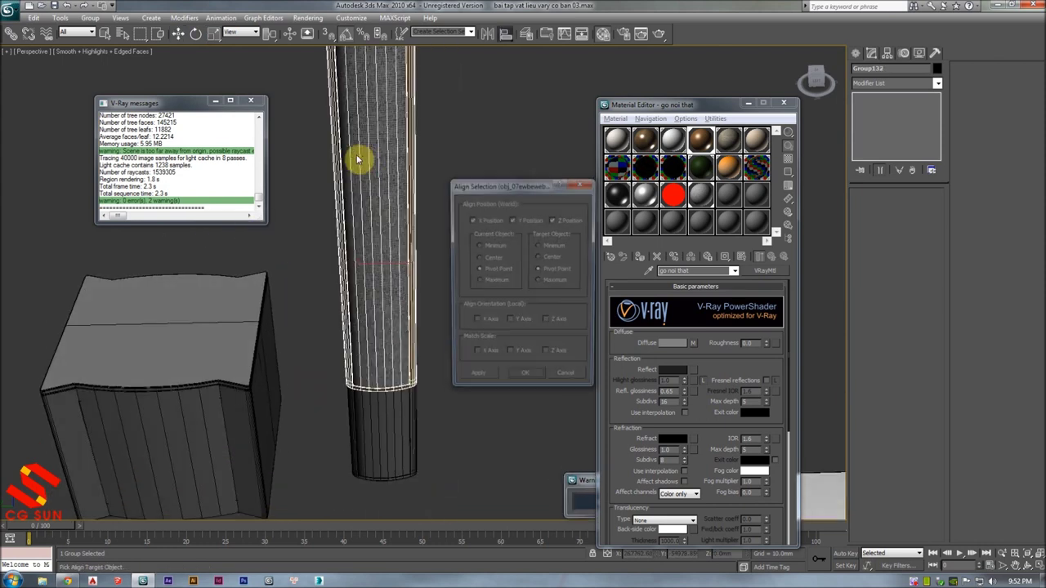
pyautogui.click(357, 160)
pyautogui.click(512, 220)
pyautogui.click(472, 220)
pyautogui.click(493, 245)
pyautogui.click(549, 245)
pyautogui.click(487, 372)
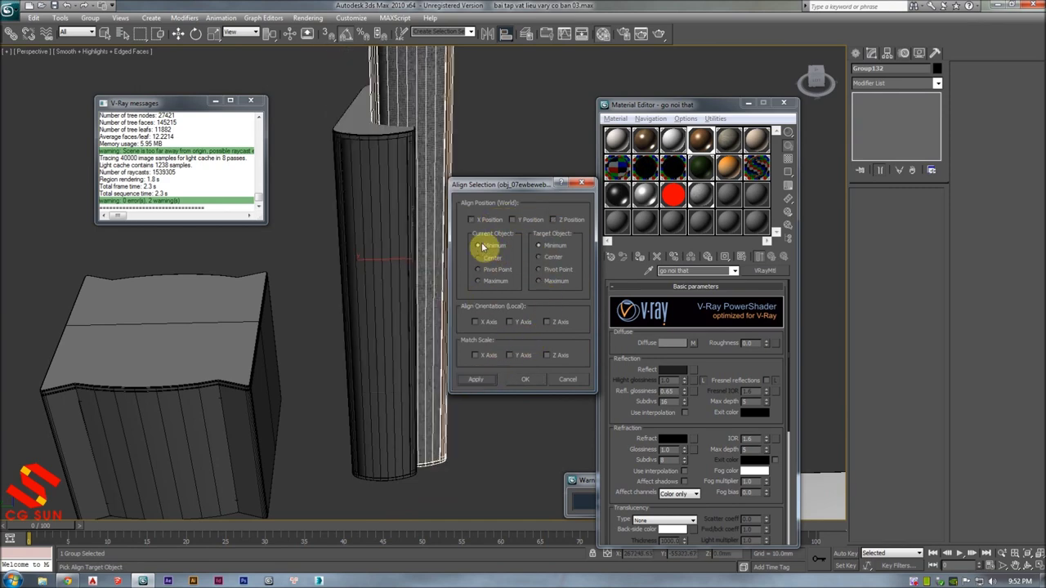
# - Align the pencil group to the column along Y only, pivot point to pivot point
pyautogui.click(512, 220)
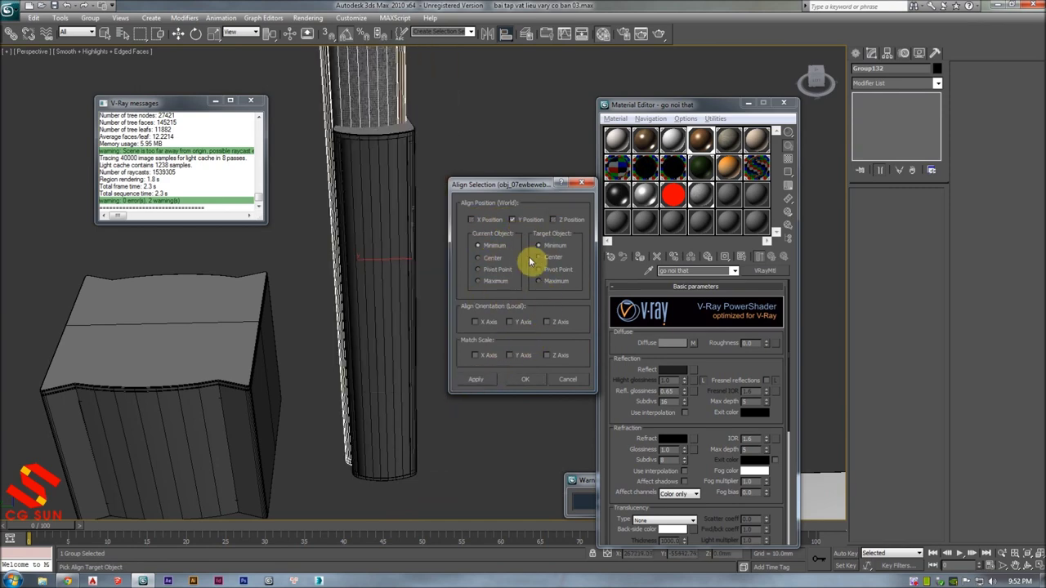
pyautogui.click(478, 257)
pyautogui.click(539, 257)
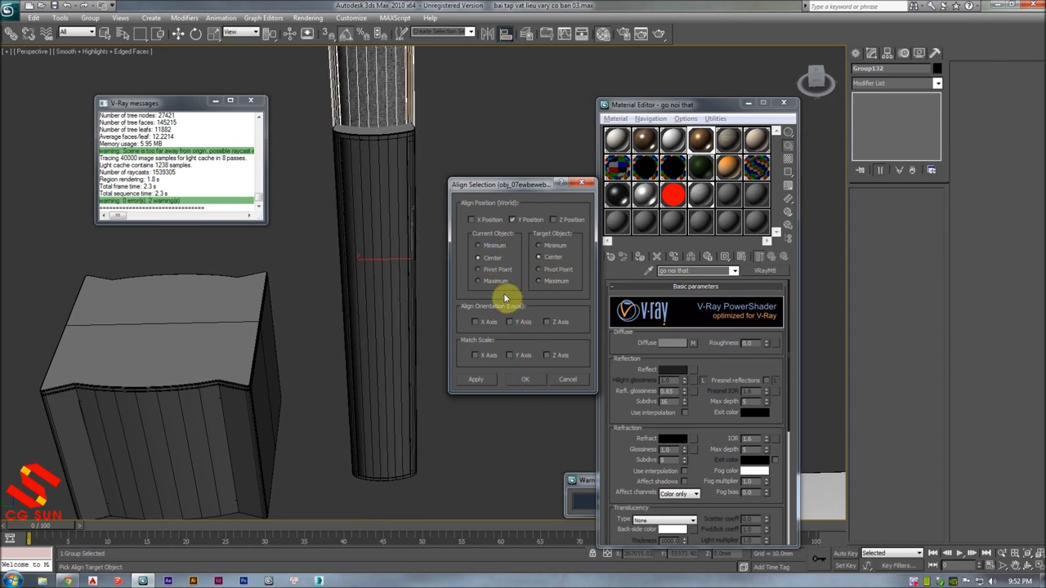
pyautogui.click(542, 271)
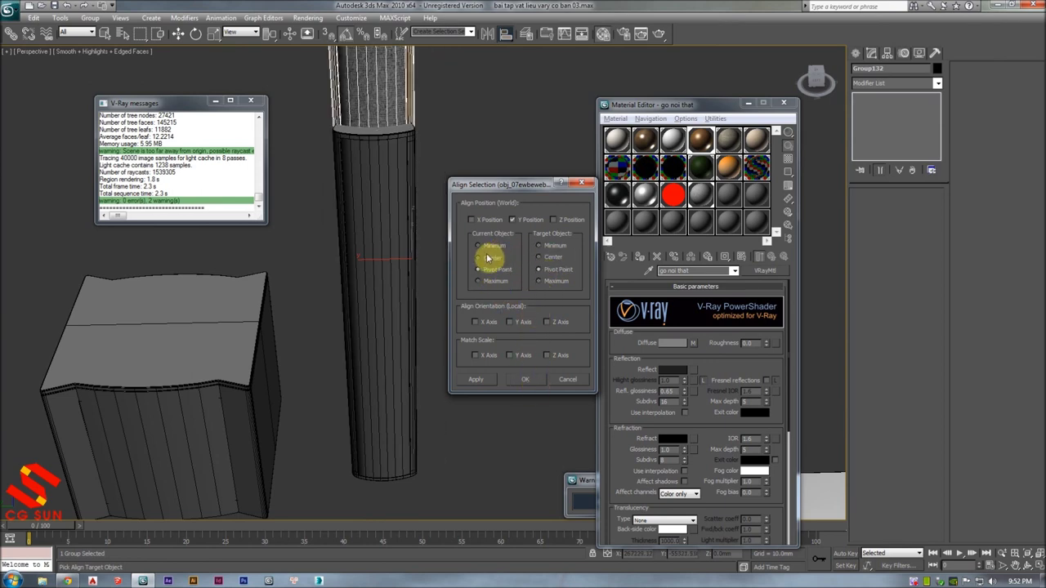
pyautogui.click(523, 379)
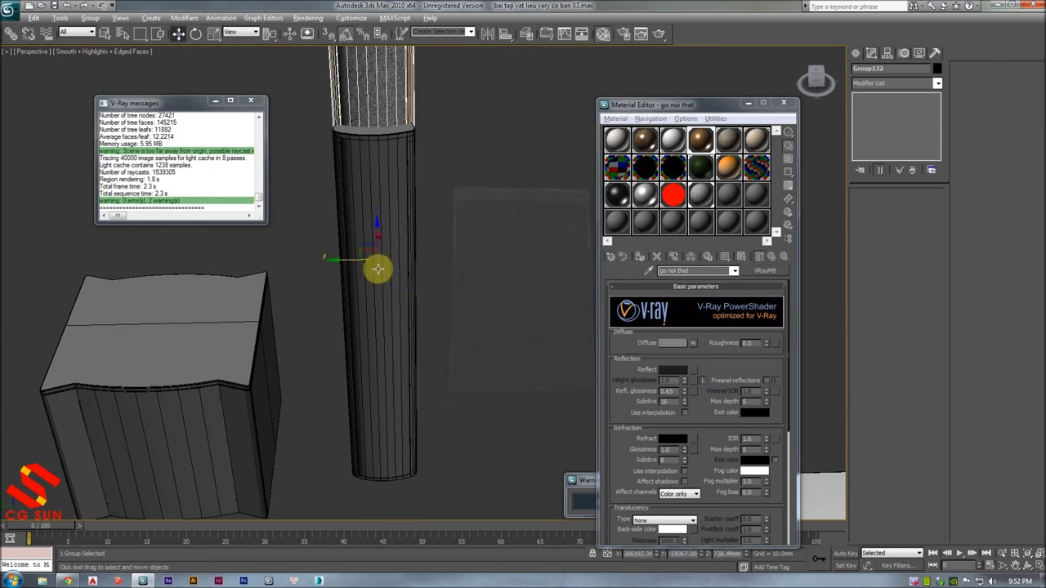
pyautogui.scroll(-5, 381, 264)
pyautogui.scroll(2, 420, 196)
pyautogui.scroll(3, 433, 204)
# - Inspect the column in front, left and perspective views, undoing a trial nudge
pyautogui.press('f')
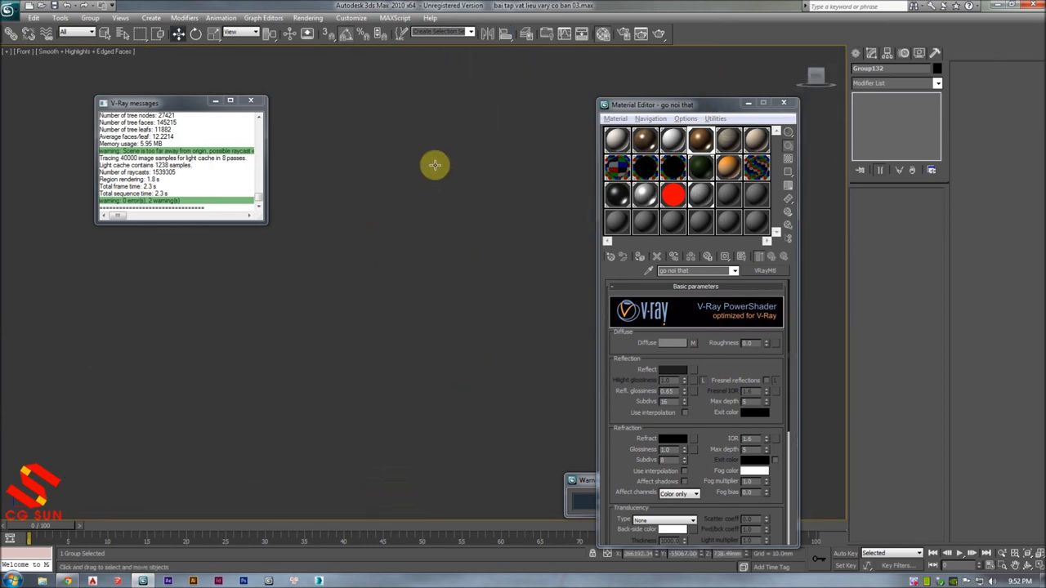
pyautogui.press('z')
pyautogui.press('l')
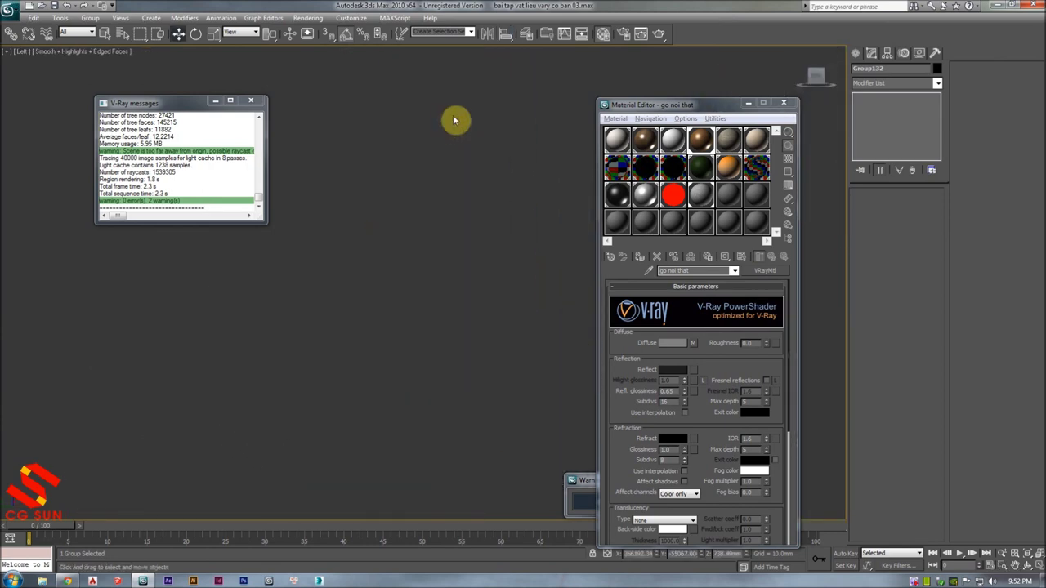
pyautogui.press('F3')
pyautogui.scroll(-1, 441, 196)
pyautogui.moveTo(428, 203); pyautogui.dragTo(528, 210)
pyautogui.press('F3')
pyautogui.hotkey('ctrl', 'z')
pyautogui.hotkey('ctrl', 'z')
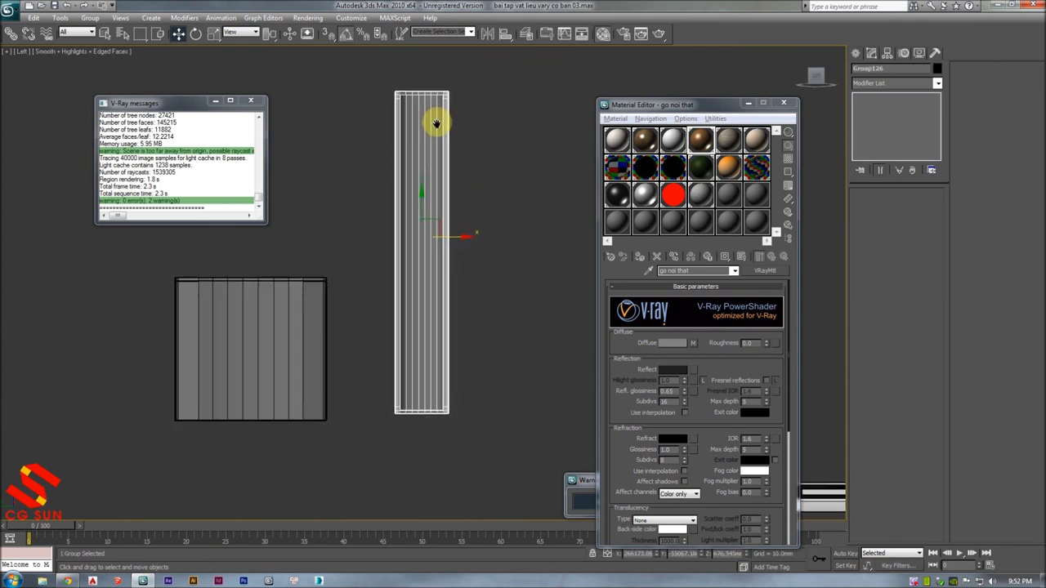
pyautogui.press('p')
pyautogui.keyDown('alt'); pyautogui.moveTo(436, 121); pyautogui.dragTo(483, 136, button='middle'); pyautogui.keyUp('alt')
# - Open the column's group, select its mesh and paste box UVW mapping, checking the vai loa cloth bitmap
pyautogui.click(90, 18)
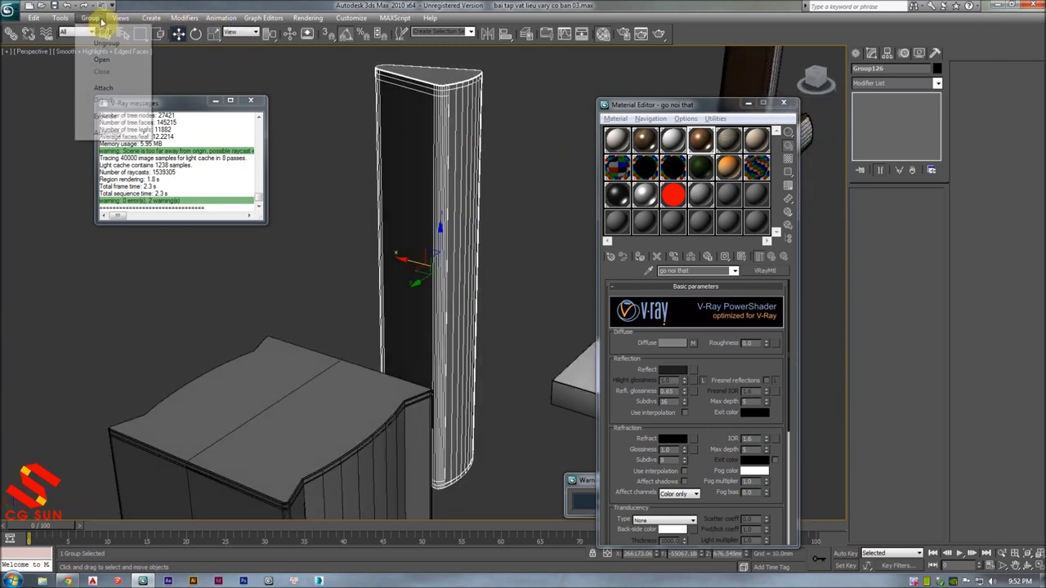
pyautogui.click(101, 61)
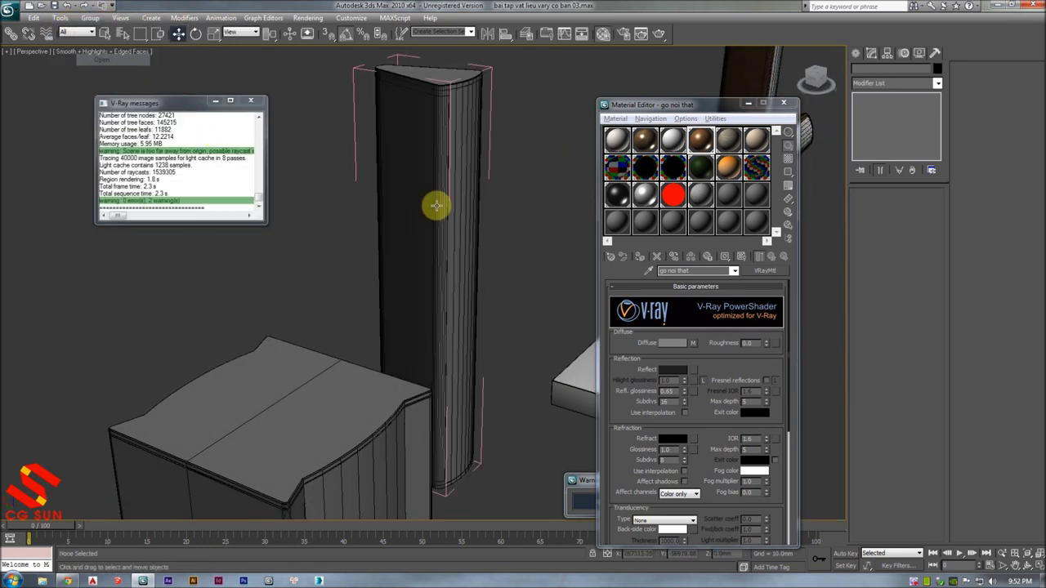
pyautogui.click(467, 182)
pyautogui.rightClick(884, 104)
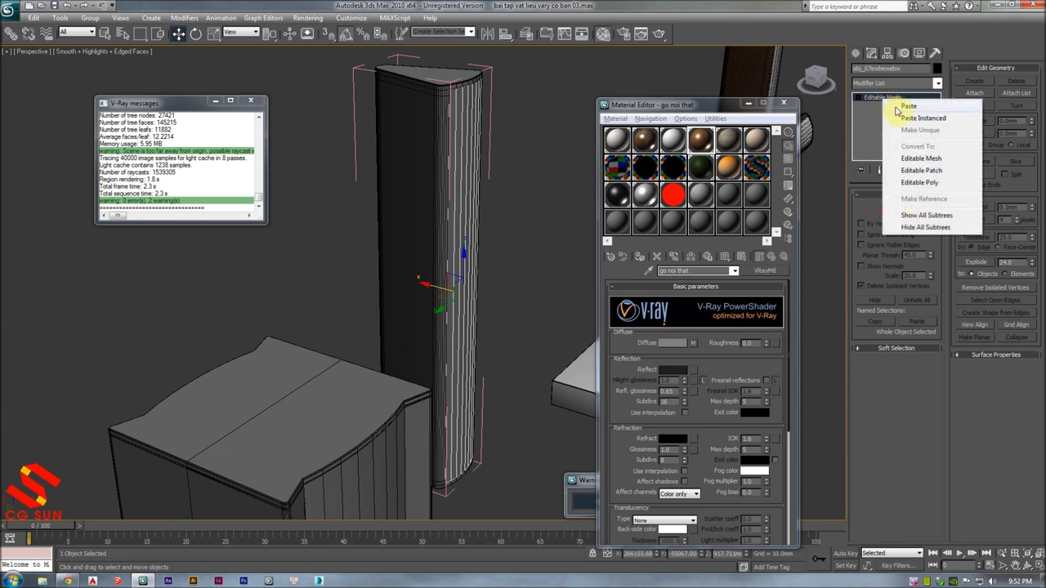
pyautogui.click(698, 200)
pyautogui.click(640, 256)
# - Re-paste the UVW mapping onto the column and apply the go noi that wood material
pyautogui.keyDown('alt'); pyautogui.moveTo(466, 245); pyautogui.dragTo(514, 183, button='middle'); pyautogui.keyUp('alt')
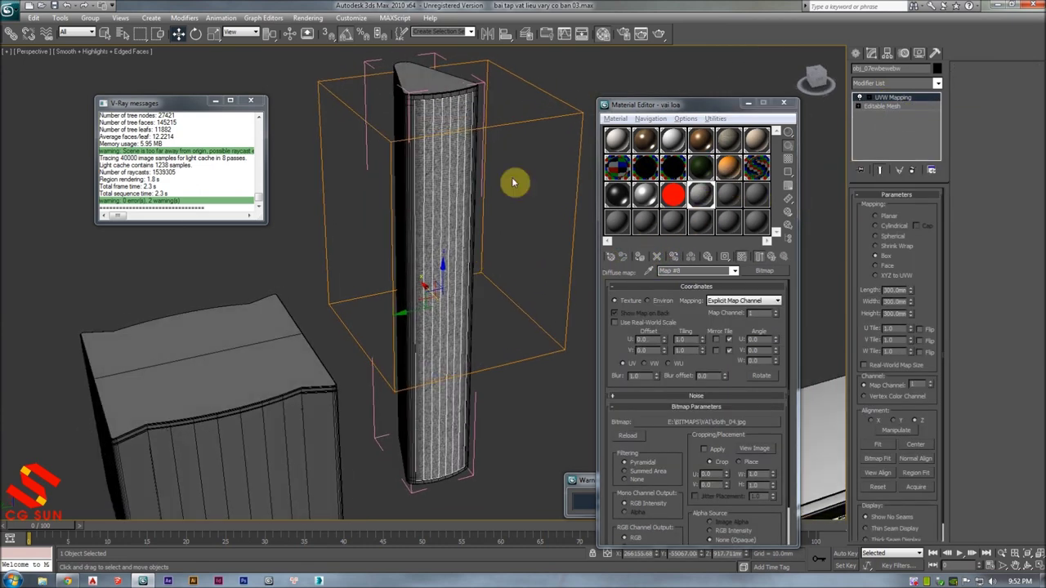
pyautogui.hotkey('ctrl', 'z')
pyautogui.rightClick(894, 105)
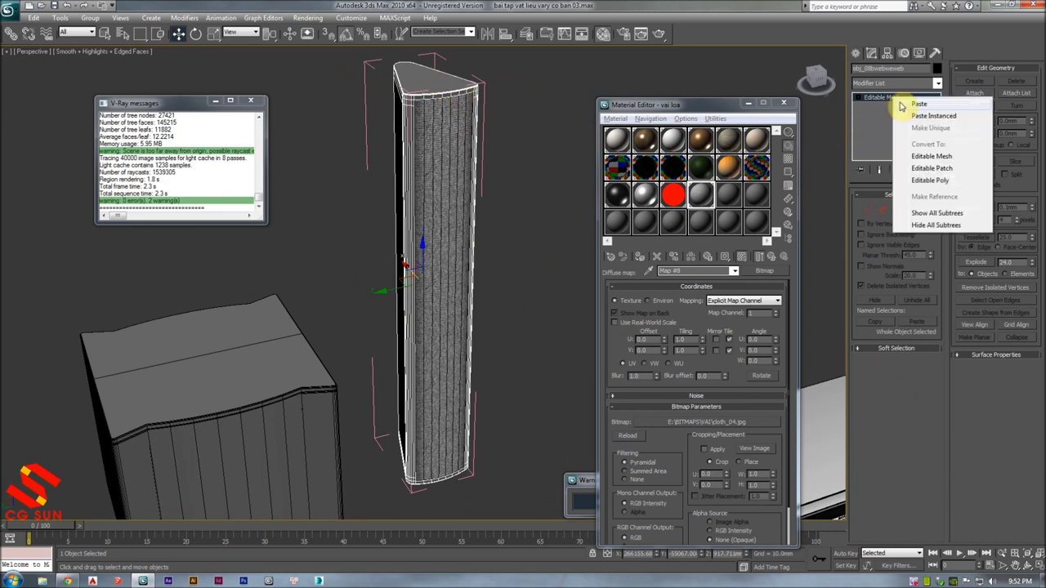
pyautogui.click(932, 113)
pyautogui.click(703, 142)
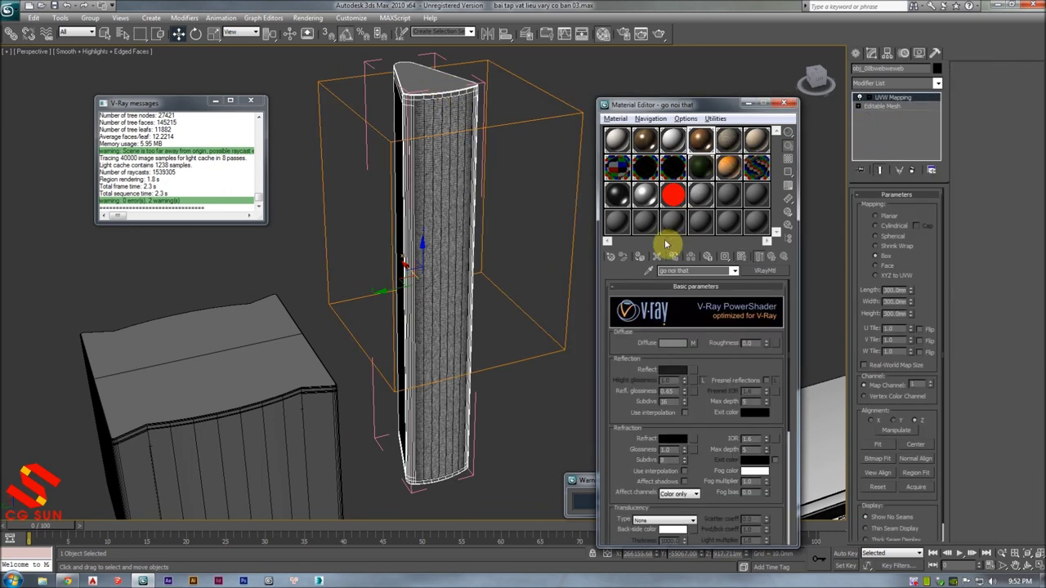
pyautogui.click(643, 258)
pyautogui.keyDown('alt'); pyautogui.moveTo(420, 117); pyautogui.dragTo(455, 128, button='middle'); pyautogui.keyUp('alt')
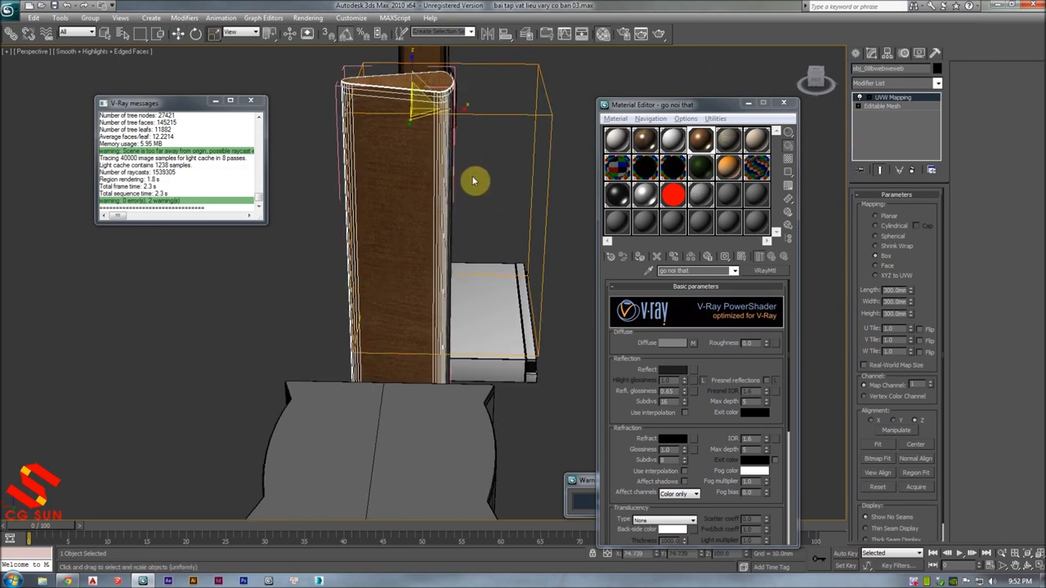
# - Rotate the column's UVW mapping gizmo so the textures fit
pyautogui.press('e')
pyautogui.moveTo(426, 157); pyautogui.dragTo(422, 159)
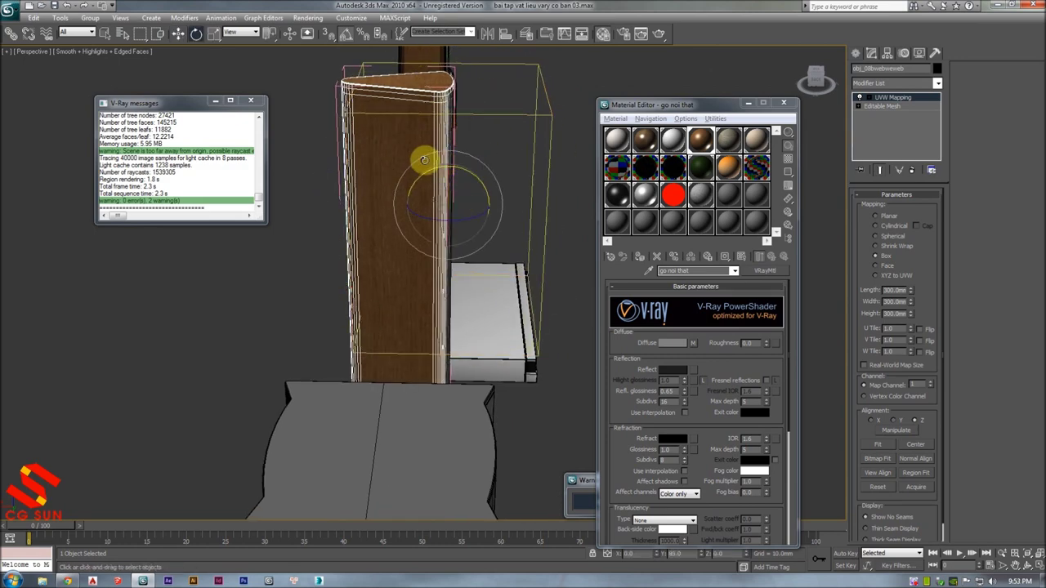
pyautogui.moveTo(440, 179)
pyautogui.keyDown('alt'); pyautogui.mouseDown(button='middle')
pyautogui.moveTo(434, 161)
pyautogui.moveTo(385, 172)
pyautogui.mouseUp(button='middle'); pyautogui.keyUp('alt')
pyautogui.press('r')
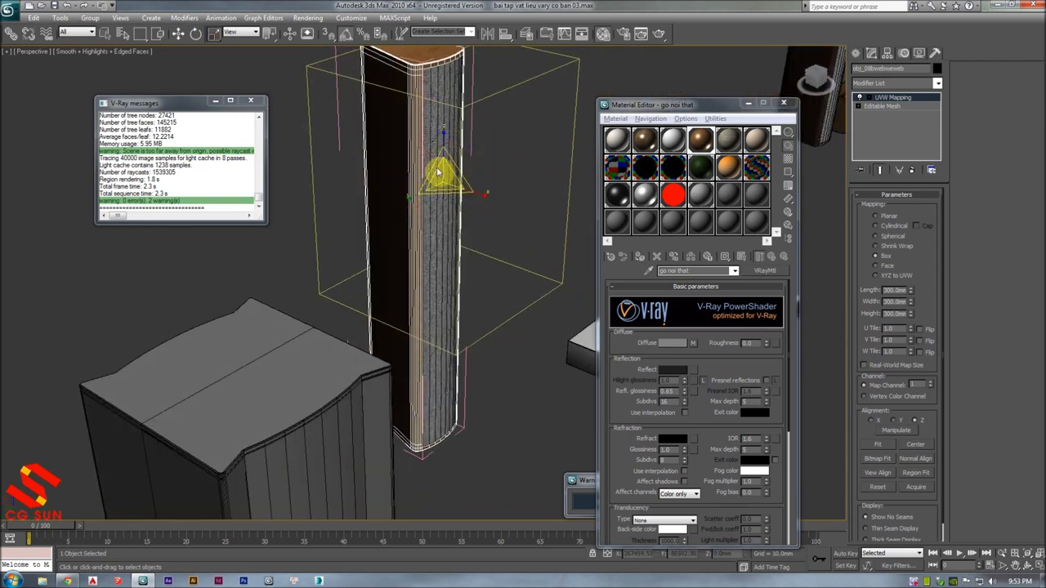
pyautogui.moveTo(441, 133)
pyautogui.keyDown('alt'); pyautogui.mouseDown(button='middle')
pyautogui.moveTo(311, 100)
pyautogui.moveTo(334, 145)
pyautogui.moveTo(439, 201)
pyautogui.mouseUp(button='middle'); pyautogui.keyUp('alt')
# - Close the column's group (Group126), then select the speaker box group
pyautogui.click(92, 18)
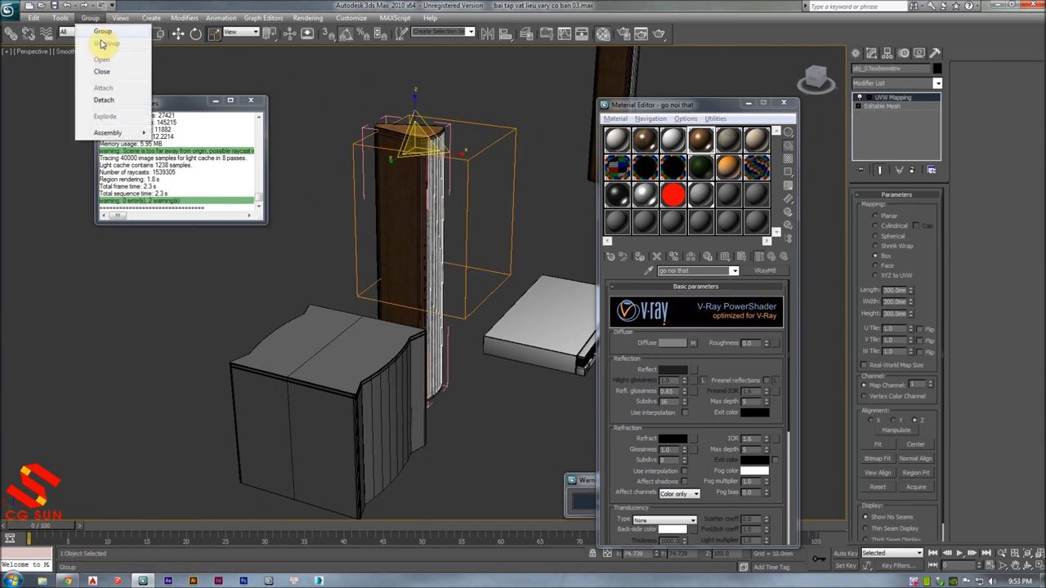
pyautogui.click(103, 73)
pyautogui.click(297, 73)
pyautogui.keyDown('alt'); pyautogui.moveTo(296, 73); pyautogui.dragTo(385, 158, button='middle'); pyautogui.keyUp('alt')
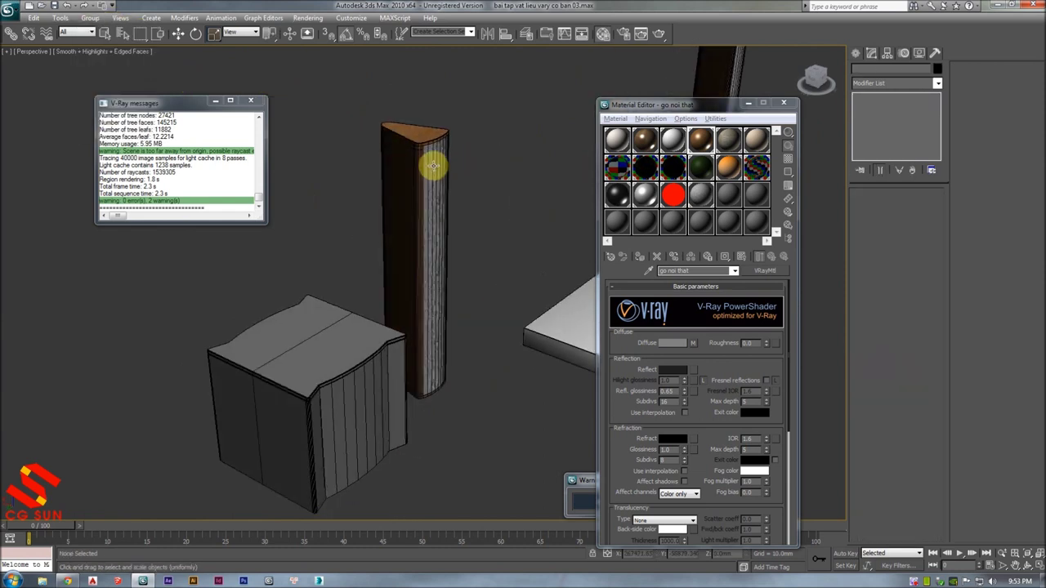
pyautogui.click(426, 150)
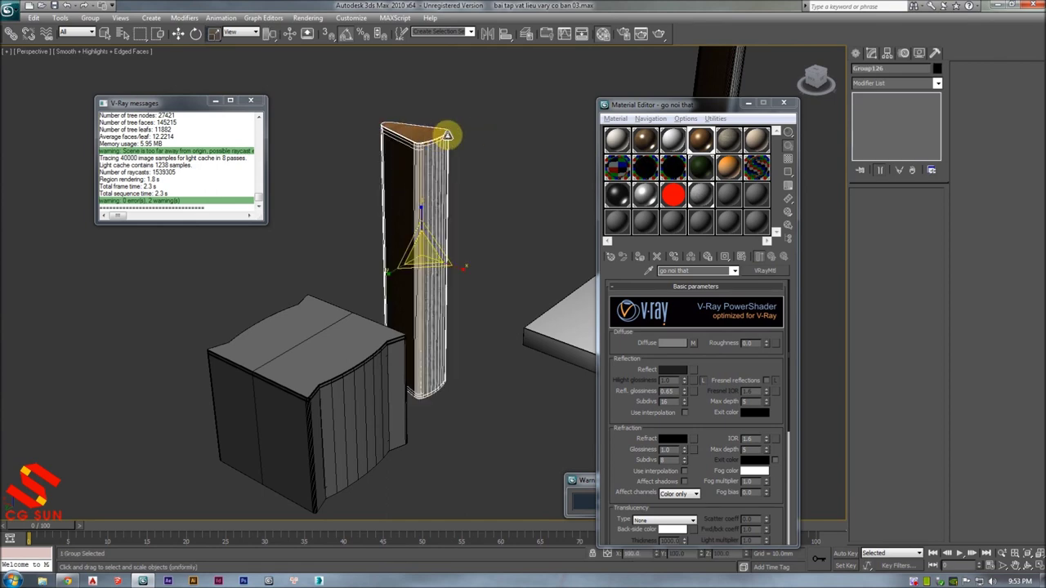
pyautogui.press('F4')
pyautogui.click(355, 384)
pyautogui.keyDown('alt'); pyautogui.moveTo(355, 384); pyautogui.dragTo(434, 185, button='middle'); pyautogui.keyUp('alt')
pyautogui.press('F4')
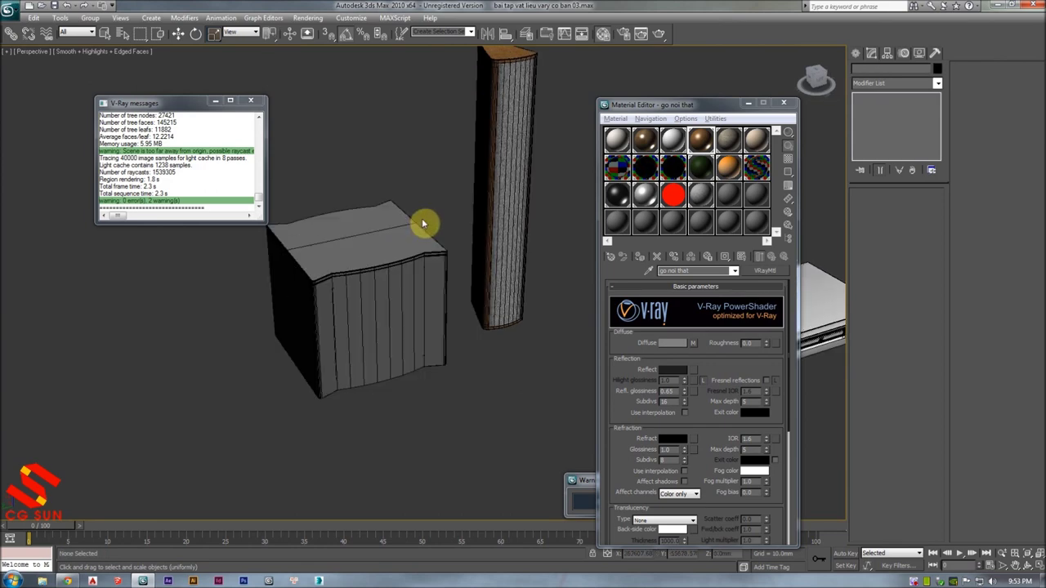
pyautogui.press('F4')
pyautogui.moveTo(411, 247)
pyautogui.keyDown('alt'); pyautogui.mouseDown(button='middle')
pyautogui.moveTo(415, 239)
pyautogui.moveTo(289, 136)
pyautogui.mouseUp(button='middle'); pyautogui.keyUp('alt')
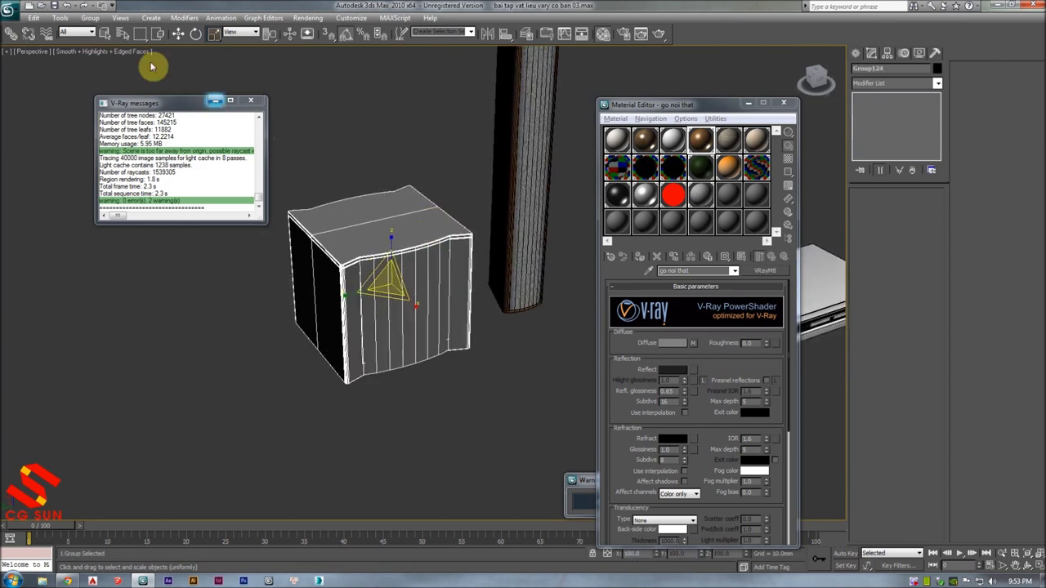
# - Ungroup the speaker box
pyautogui.click(90, 18)
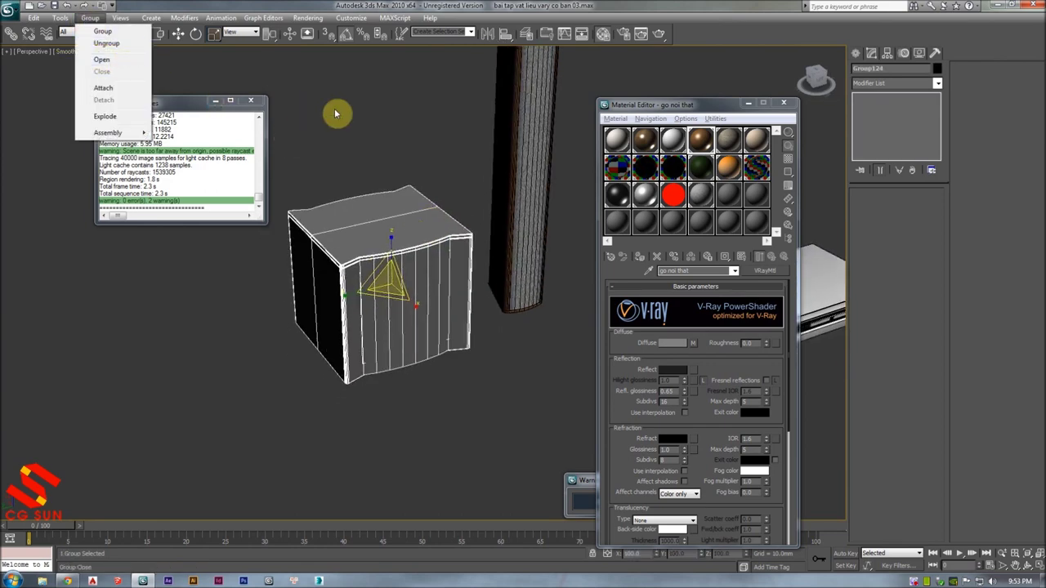
pyautogui.click(357, 199)
pyautogui.click(357, 199)
pyautogui.keyDown('alt'); pyautogui.moveTo(357, 199); pyautogui.dragTo(343, 196, button='middle'); pyautogui.keyUp('alt')
pyautogui.click(90, 18)
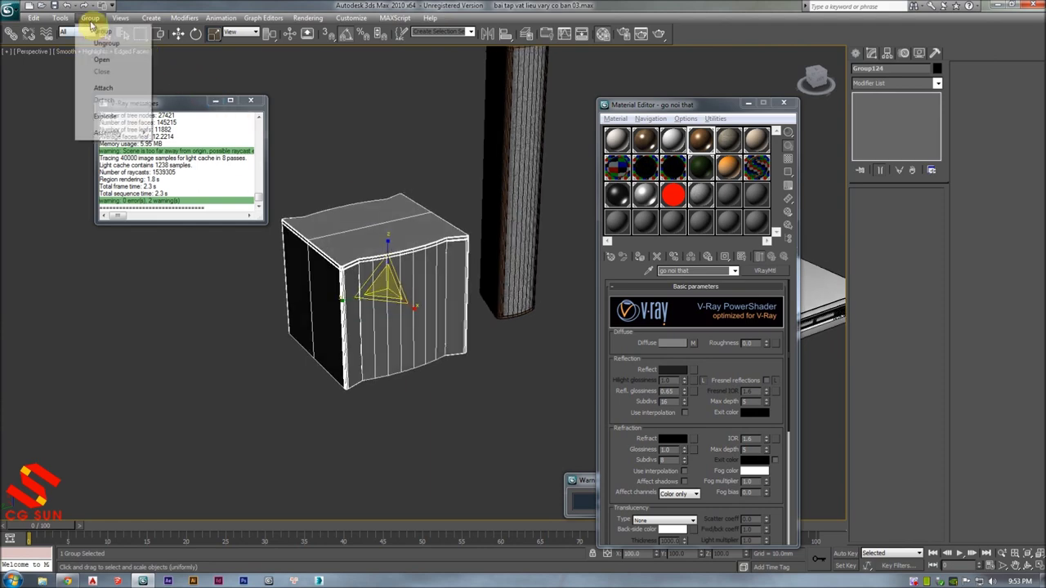
pyautogui.click(105, 65)
# - Select the speaker box's wood body and add a UVW Map modifier
pyautogui.click(417, 220)
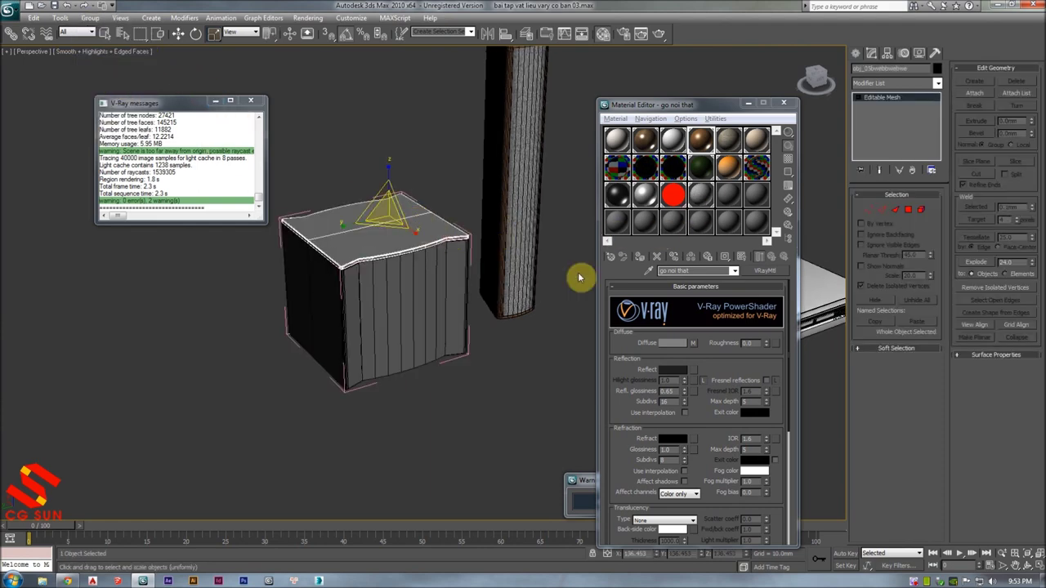
pyautogui.keyDown('ctrl'); pyautogui.click(322, 297); pyautogui.keyUp('ctrl')
pyautogui.keyDown('alt'); pyautogui.moveTo(322, 297); pyautogui.dragTo(367, 255, button='middle'); pyautogui.keyUp('alt')
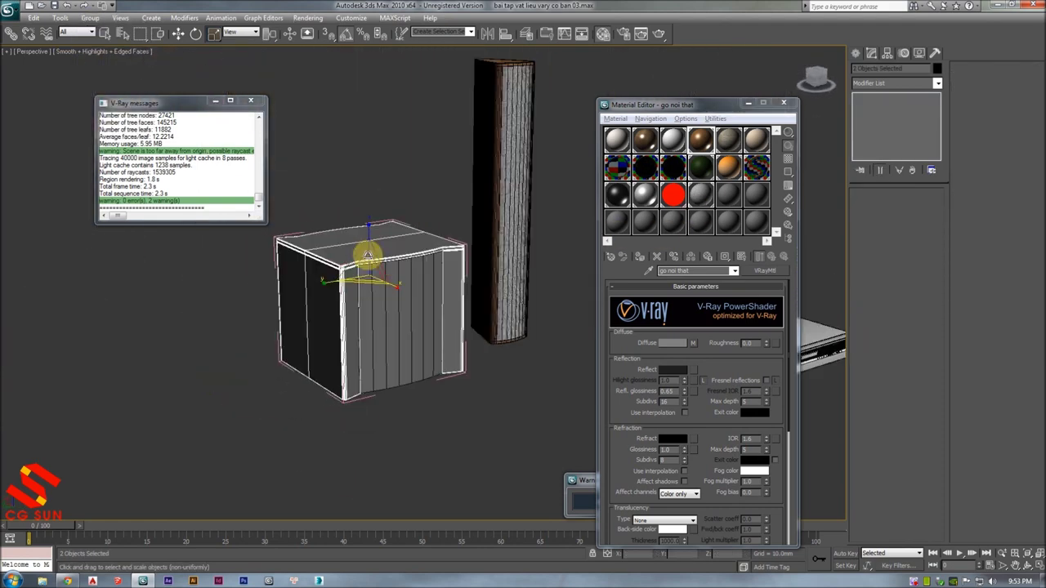
pyautogui.scroll(3, 417, 273)
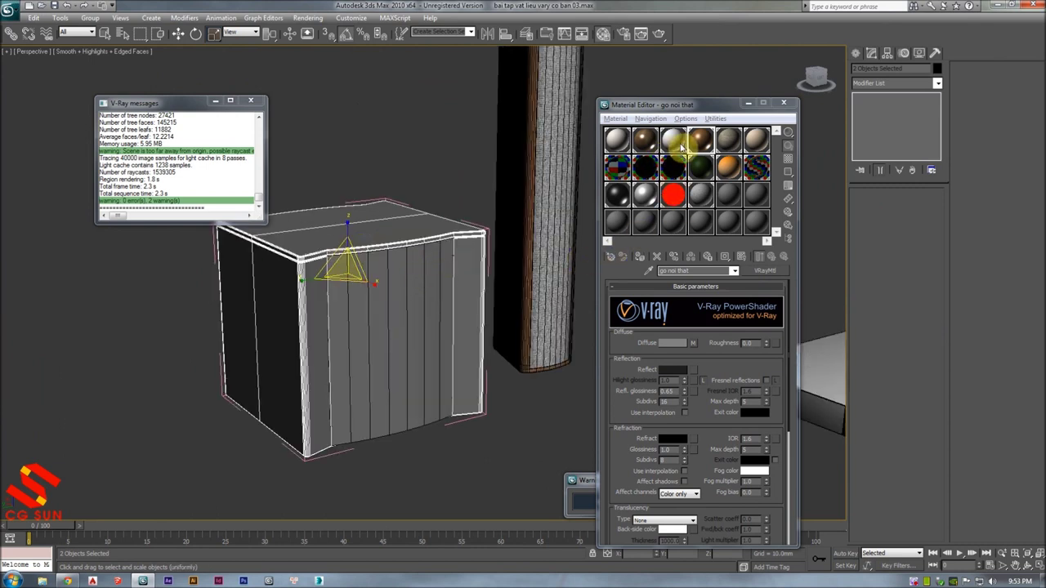
pyautogui.click(406, 229)
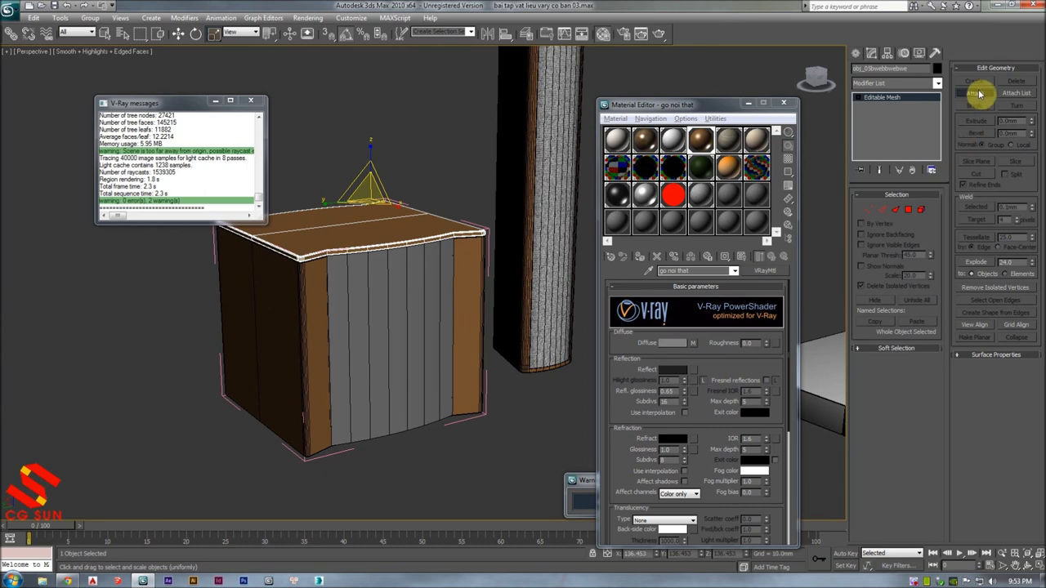
pyautogui.press('w')
pyautogui.click(337, 273)
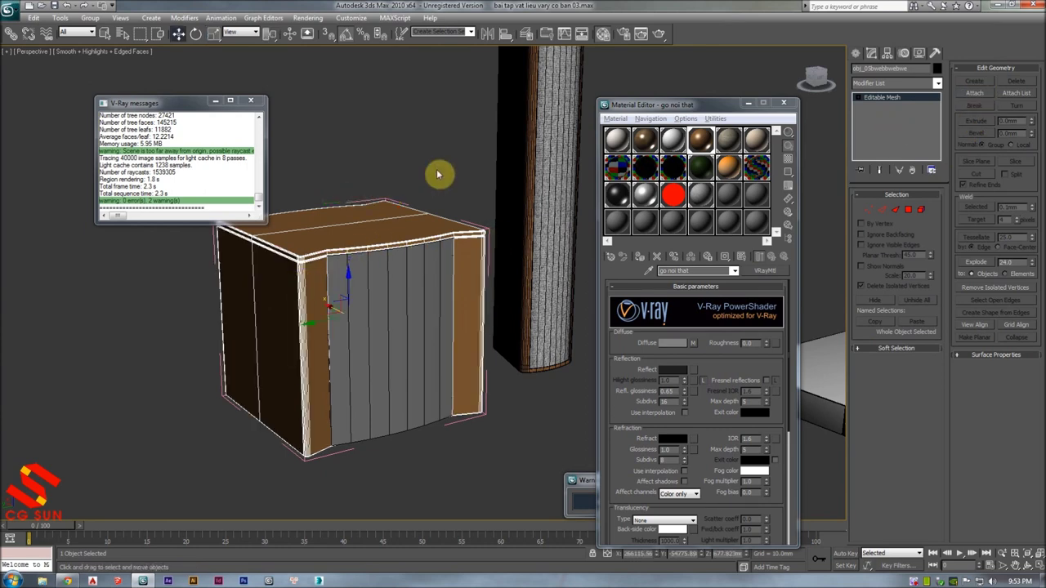
pyautogui.click(897, 83)
pyautogui.click(903, 108)
# - Rotate the box's mapping gizmo so the wood grain aligns with the panels
pyautogui.moveTo(434, 234)
pyautogui.keyDown('alt'); pyautogui.mouseDown(button='middle')
pyautogui.moveTo(433, 249)
pyautogui.moveTo(453, 229)
pyautogui.mouseUp(button='middle'); pyautogui.keyUp('alt')
pyautogui.press('e')
pyautogui.moveTo(431, 301); pyautogui.dragTo(384, 323)
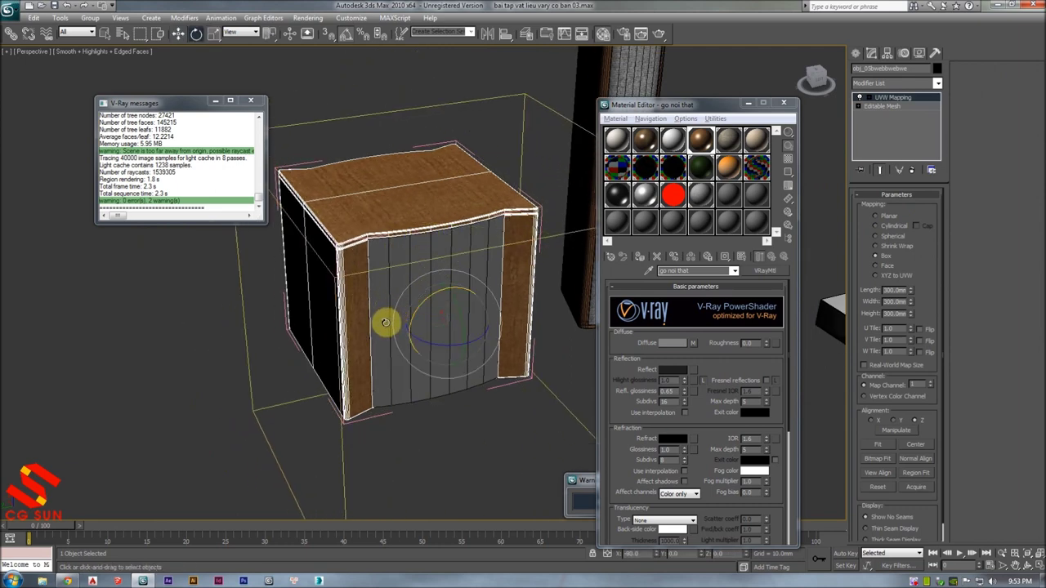
pyautogui.scroll(-5, 385, 321)
pyautogui.moveTo(420, 303)
pyautogui.keyDown('alt'); pyautogui.mouseDown(button='middle')
pyautogui.moveTo(455, 311)
pyautogui.moveTo(383, 279)
pyautogui.mouseUp(button='middle'); pyautogui.keyUp('alt')
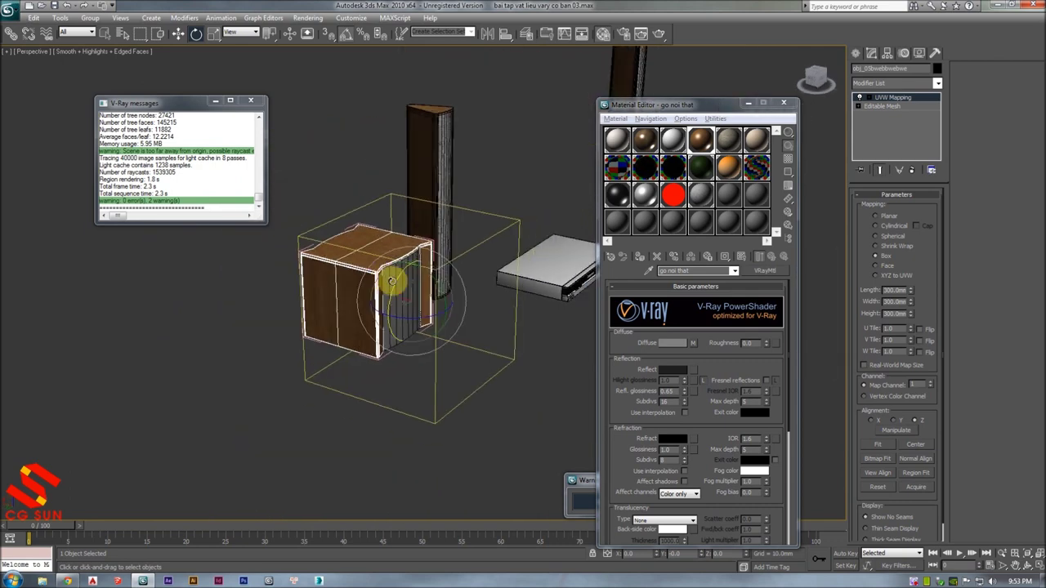
pyautogui.click(406, 292)
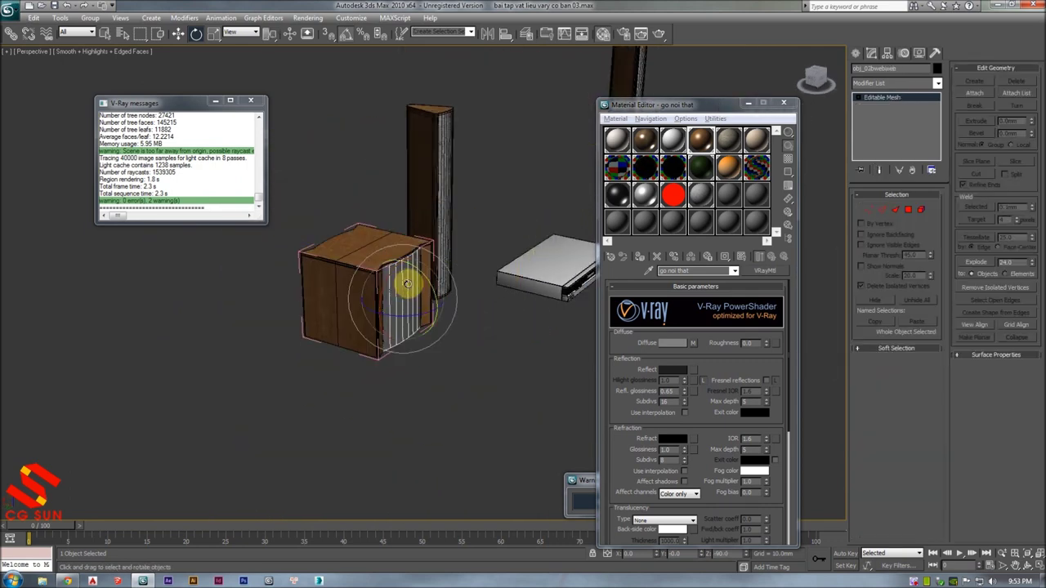
# - Pick the vai loa cloth material and try pasted UVW mapping on the slatted panel, then remove it
pyautogui.click(697, 200)
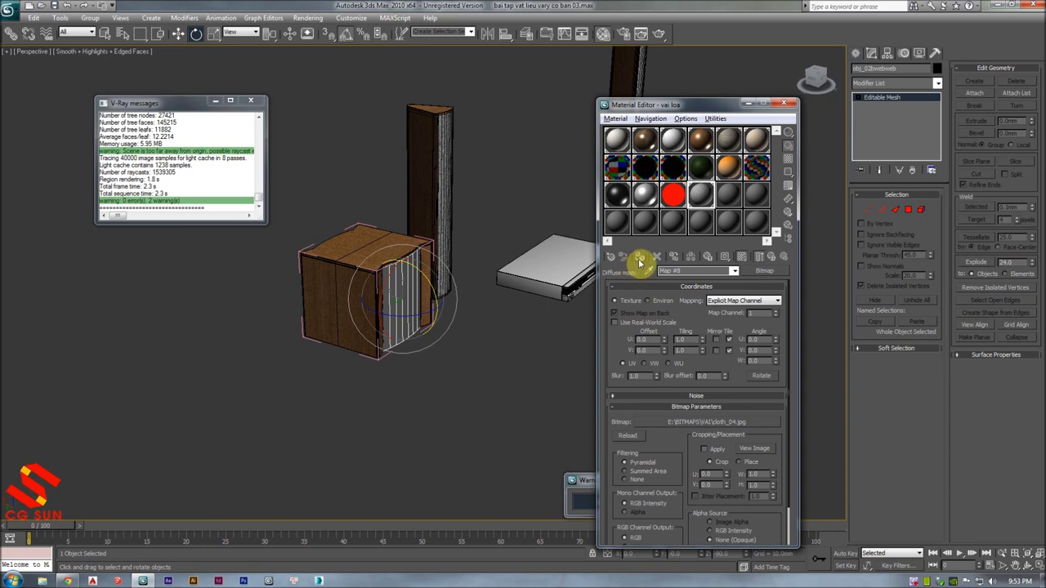
pyautogui.scroll(5, 450, 275)
pyautogui.rightClick(905, 103)
pyautogui.click(912, 120)
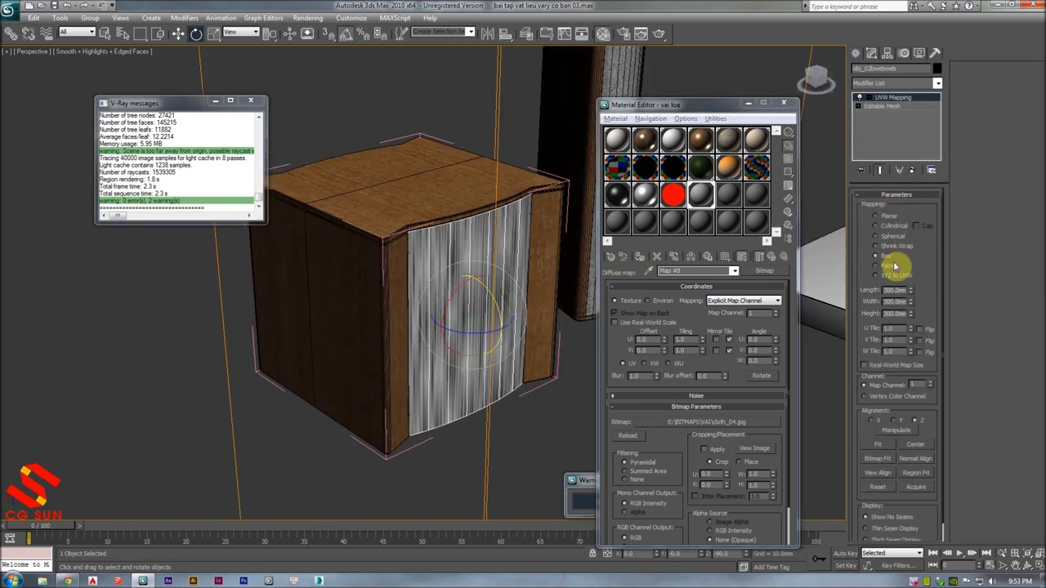
pyautogui.click(913, 170)
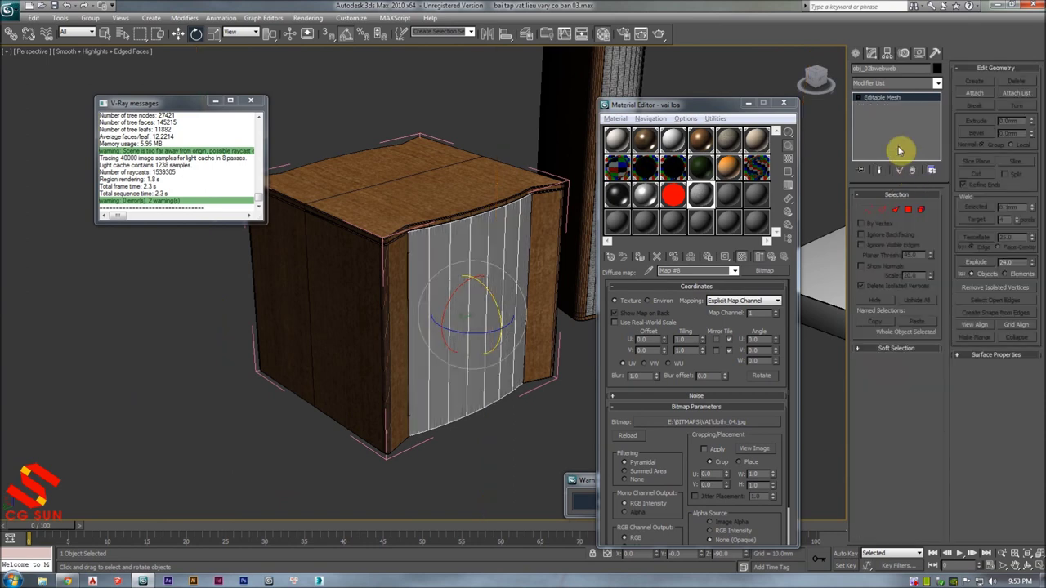
# - Add a Box UVW Map to the front panel with 300 mm length, width and height
pyautogui.click(899, 83)
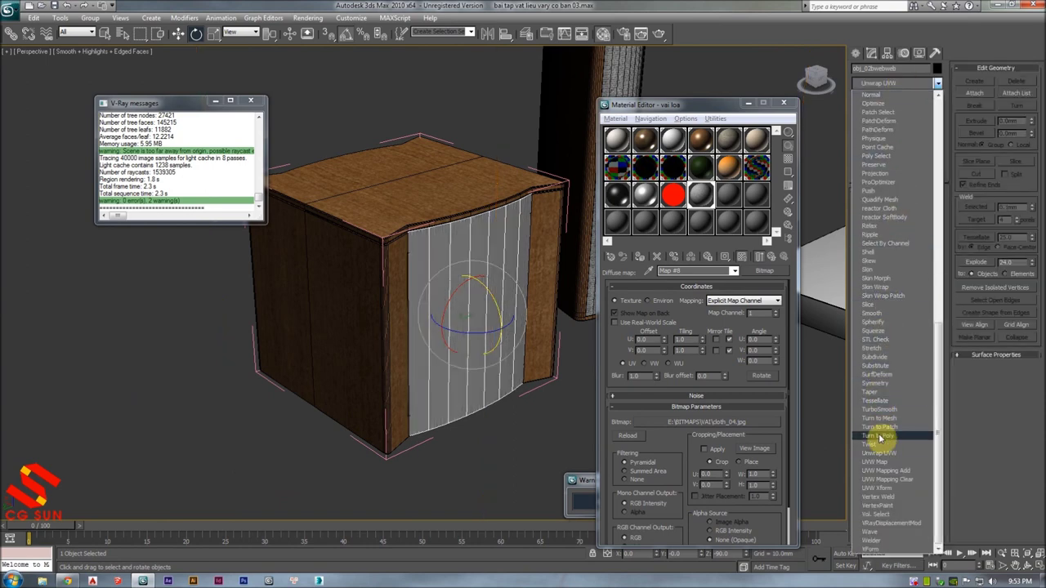
pyautogui.click(877, 463)
pyautogui.keyDown('alt'); pyautogui.moveTo(542, 354); pyautogui.dragTo(603, 301, button='middle'); pyautogui.keyUp('alt')
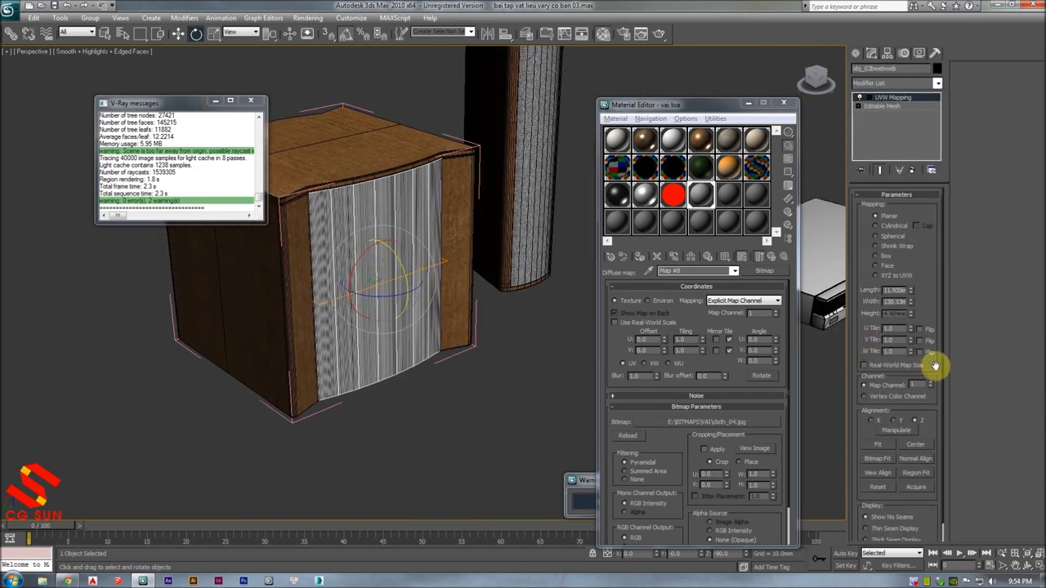
pyautogui.click(881, 256)
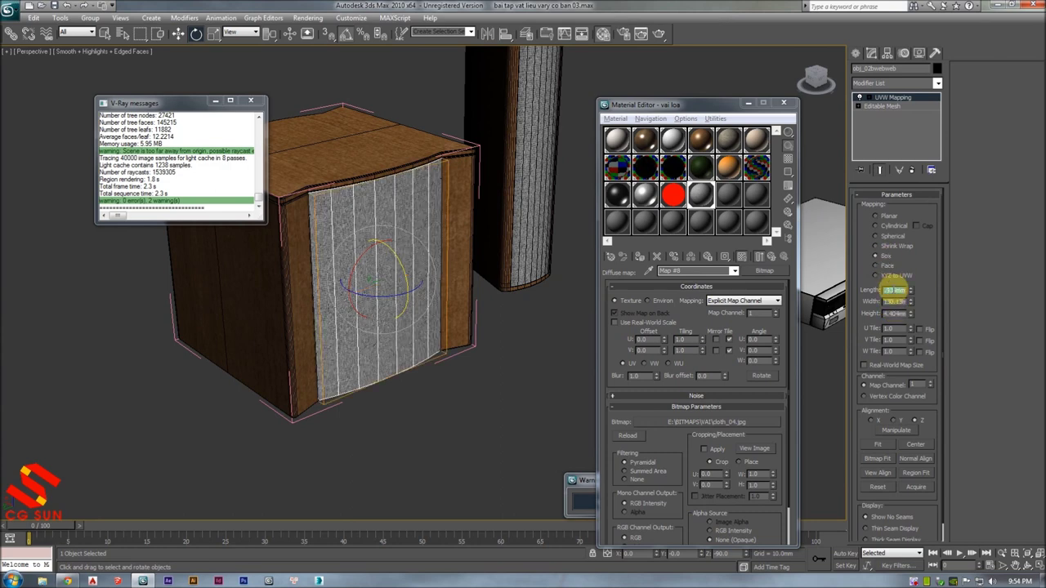
pyautogui.write('300')
pyautogui.press('Tab')
pyautogui.press('Tab')
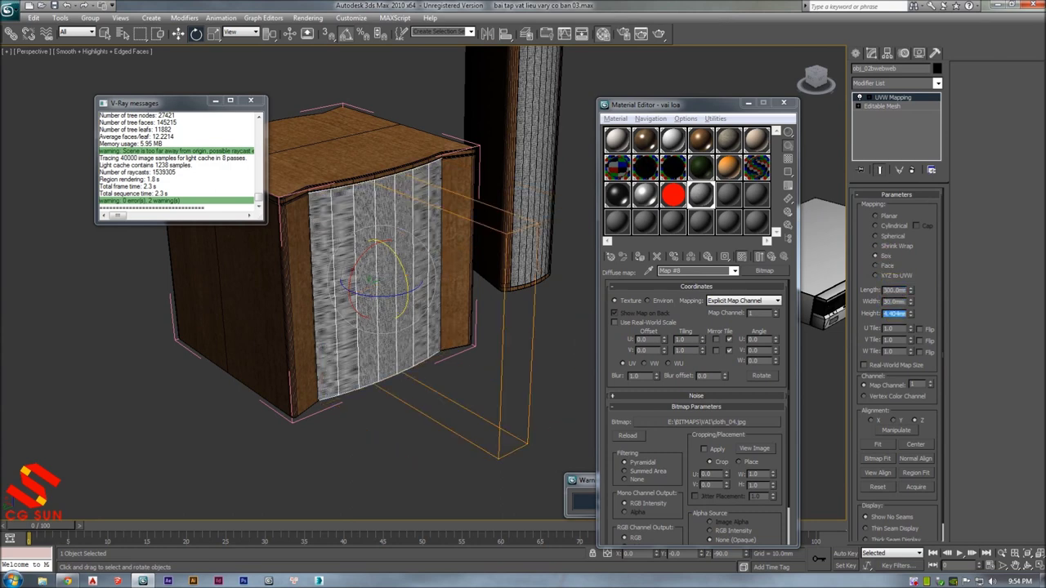
pyautogui.write('00')
pyautogui.press('Tab')
pyautogui.press('Return')
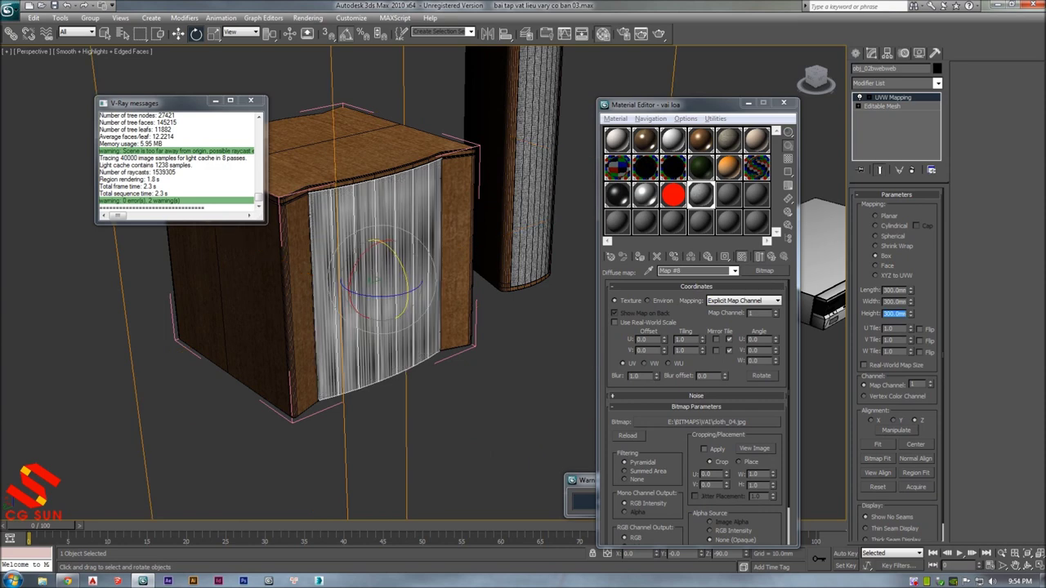
# - Lower the mapping height to shrink the gizmo and recentre the speaker box
pyautogui.scroll(-2, 687, 300)
pyautogui.scroll(-3, 504, 273)
pyautogui.scroll(-3, 467, 253)
pyautogui.scroll(2, 413, 284)
pyautogui.scroll(2, 413, 283)
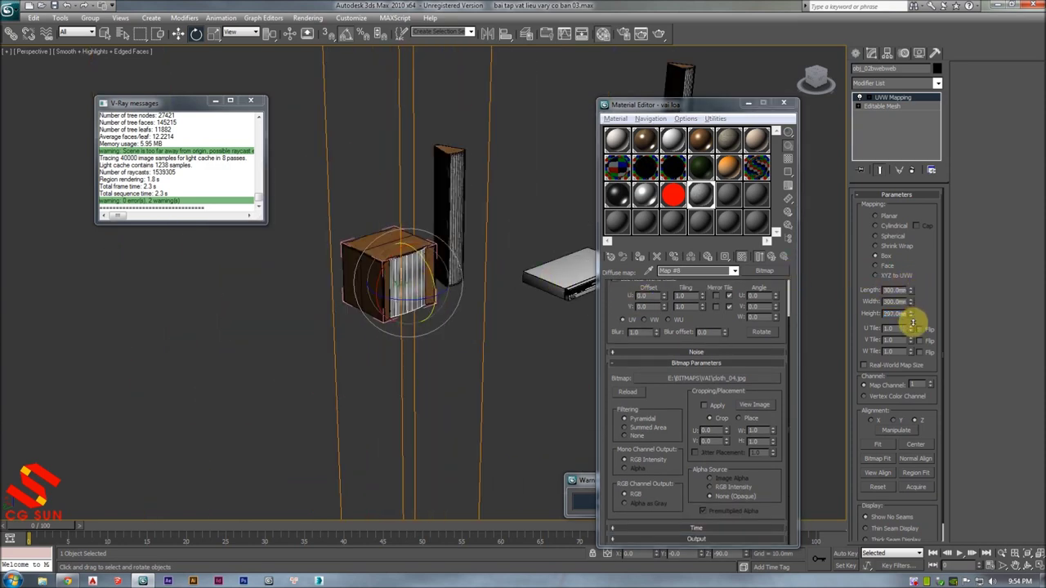
pyautogui.moveTo(913, 321); pyautogui.dragTo(902, 363)
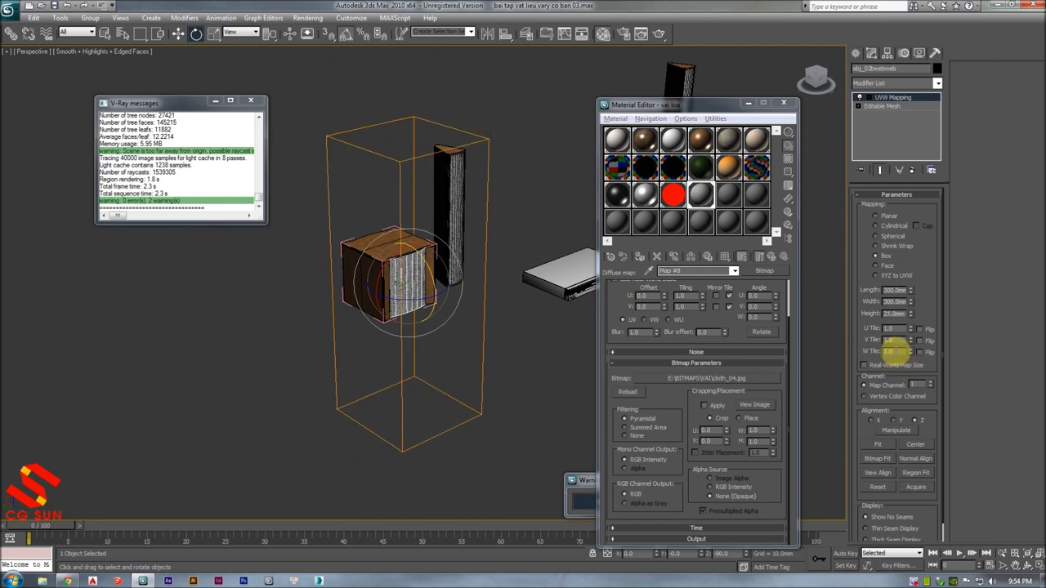
pyautogui.scroll(2, 490, 290)
pyautogui.scroll(2, 425, 280)
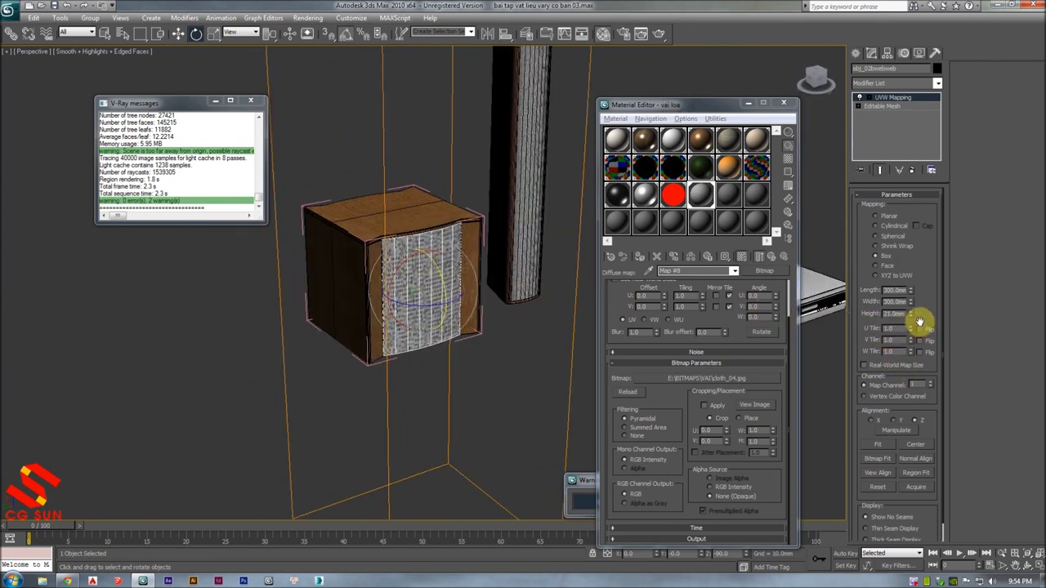
pyautogui.write('2')
pyautogui.press('Return')
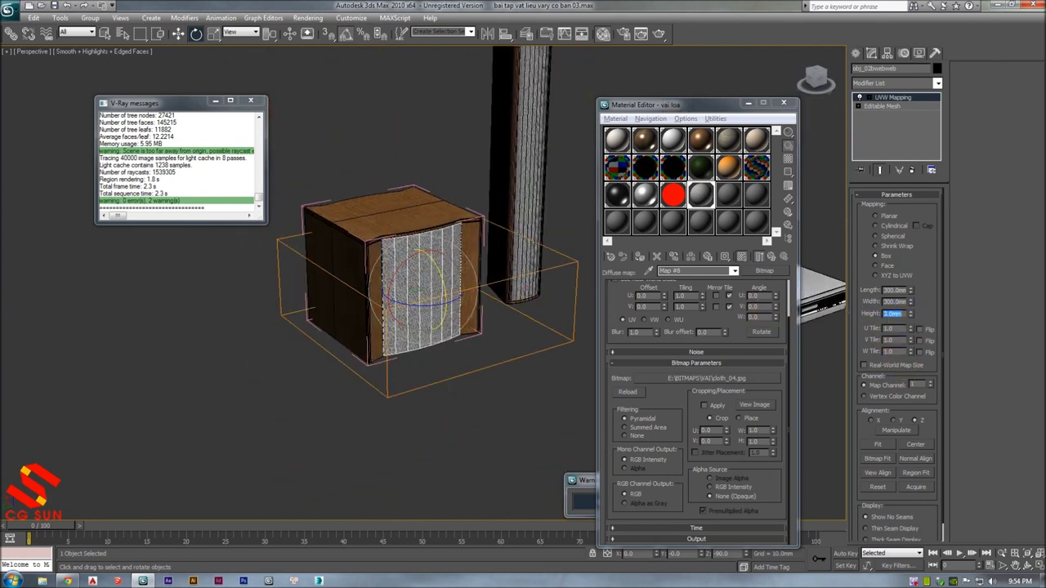
pyautogui.scroll(2, 499, 292)
pyautogui.scroll(2, 474, 286)
pyautogui.moveTo(474, 284); pyautogui.dragTo(442, 273, button='middle')
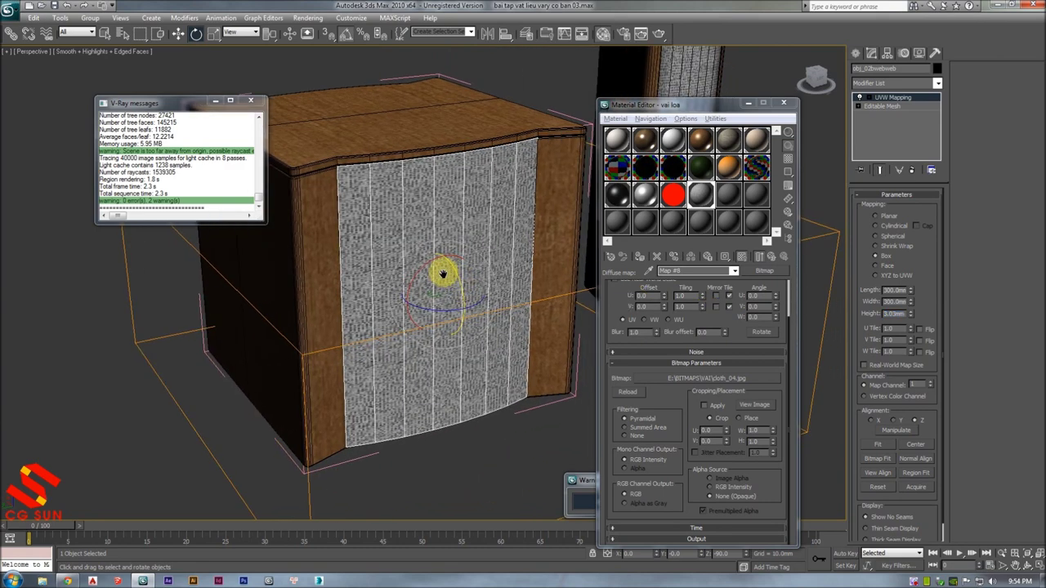
pyautogui.scroll(-2, 422, 250)
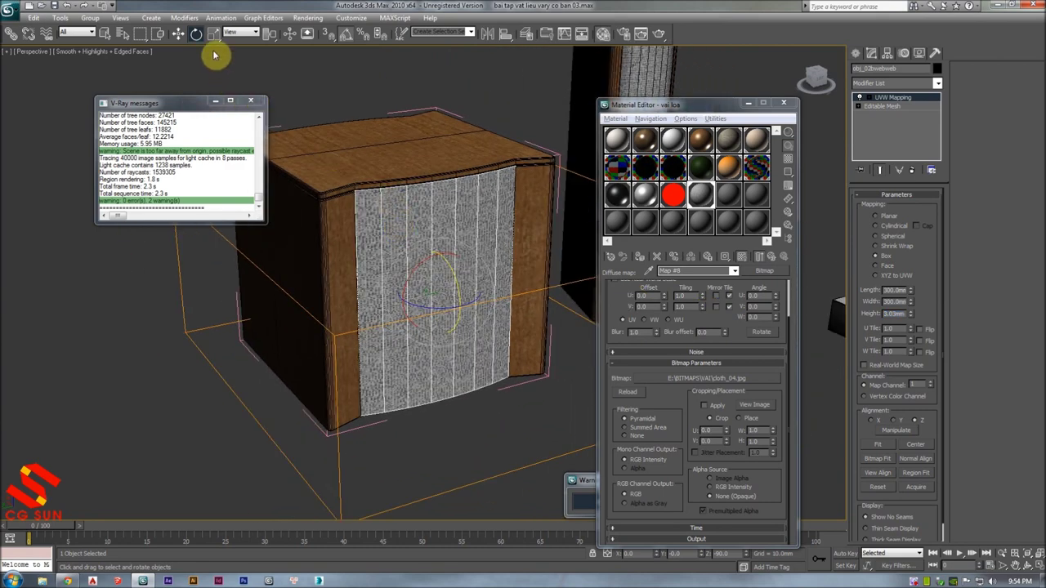
# - Reselect the speaker box and close its group
pyautogui.press('r')
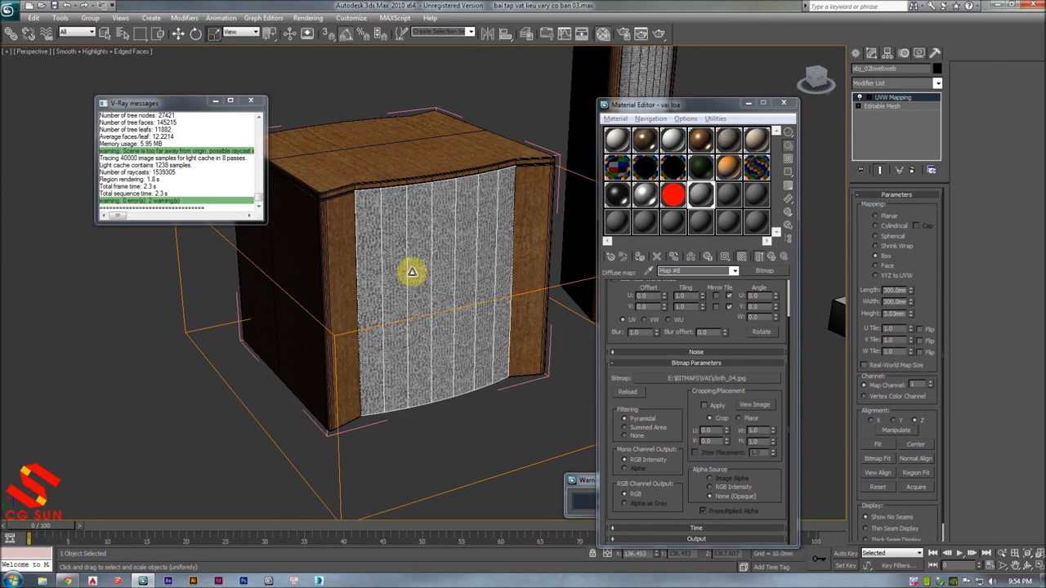
pyautogui.scroll(-2, 412, 269)
pyautogui.press('q')
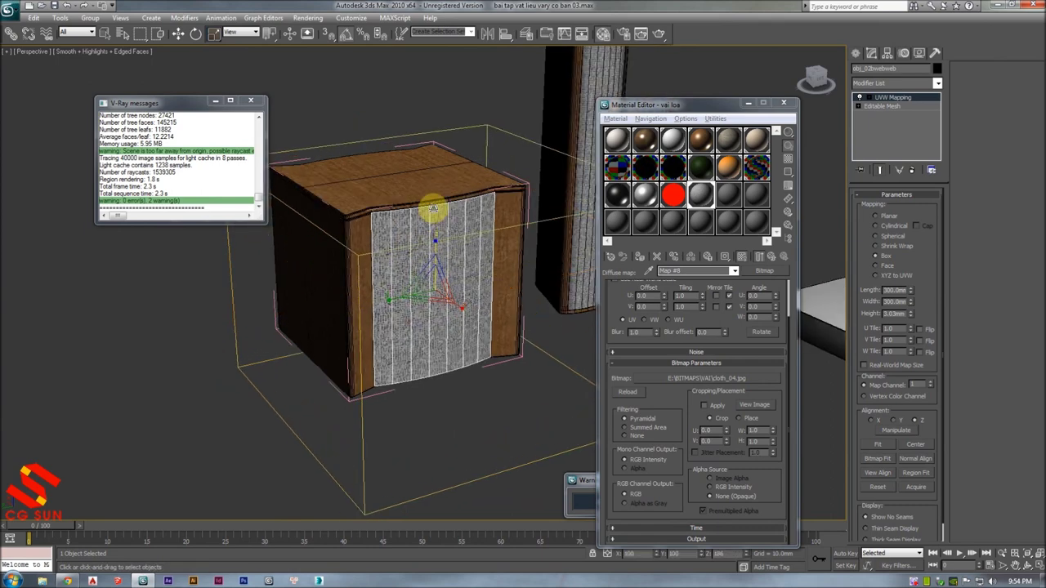
pyautogui.click(411, 89)
pyautogui.moveTo(436, 246)
pyautogui.keyDown('alt'); pyautogui.mouseDown(button='middle')
pyautogui.moveTo(447, 262)
pyautogui.moveTo(411, 234)
pyautogui.mouseUp(button='middle'); pyautogui.keyUp('alt')
pyautogui.scroll(-2, 412, 220)
pyautogui.click(305, 243)
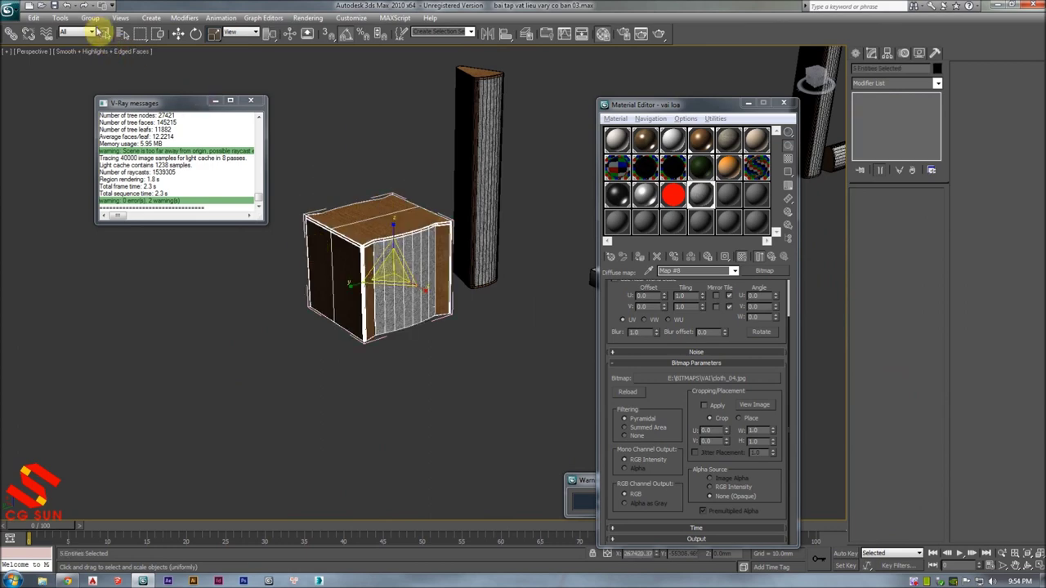
pyautogui.click(90, 17)
pyautogui.click(94, 75)
# - Frame the speakers and start a V-Ray test render of the view
pyautogui.scroll(3, 416, 198)
pyautogui.scroll(-3, 423, 210)
pyautogui.keyDown('alt'); pyautogui.moveTo(397, 214); pyautogui.dragTo(435, 204, button='middle'); pyautogui.keyUp('alt')
pyautogui.scroll(2, 417, 225)
pyautogui.scroll(2, 397, 248)
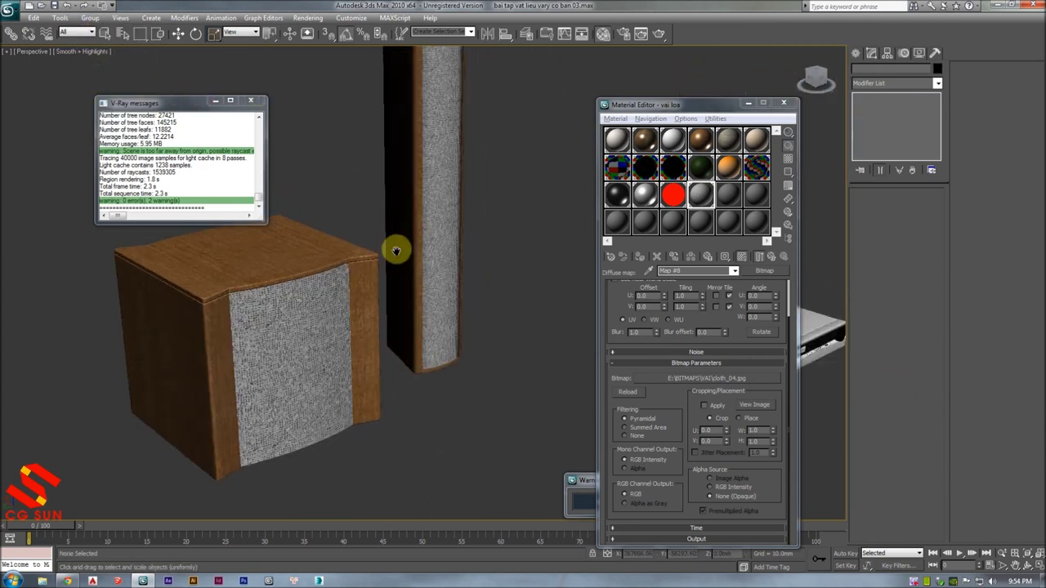
pyautogui.scroll(2, 417, 262)
pyautogui.hotkey('shift', 'q')
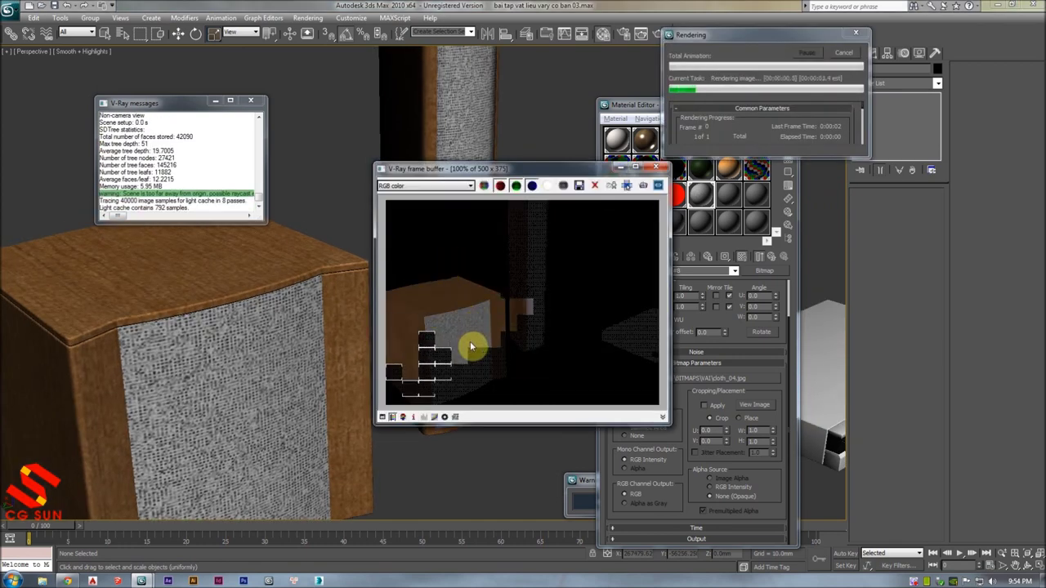
# - Close the render, magnify the material sample slot and return to the parent vai loa material
pyautogui.scroll(-3, 505, 280)
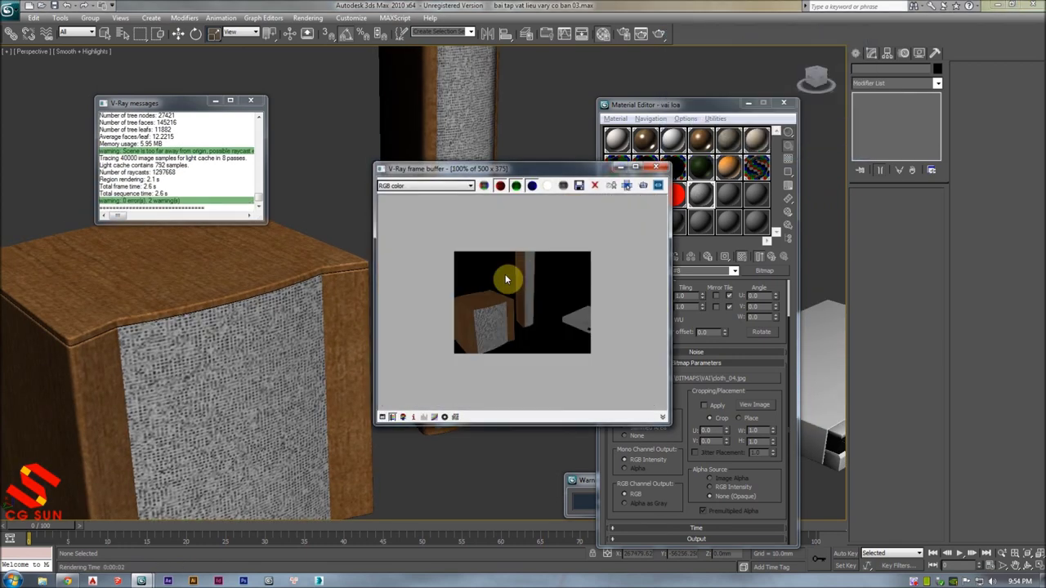
pyautogui.scroll(3, 507, 344)
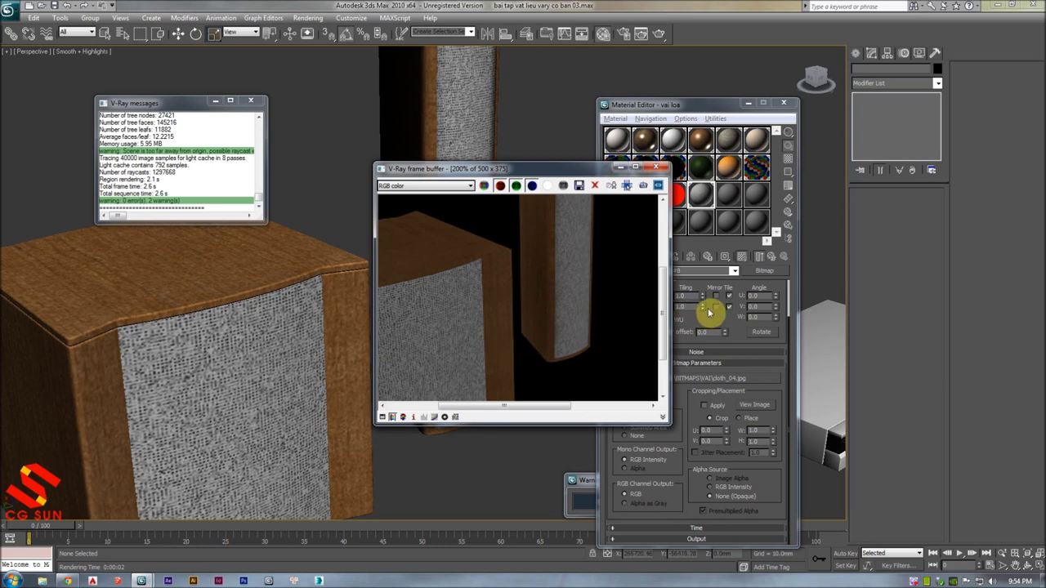
pyautogui.click(656, 169)
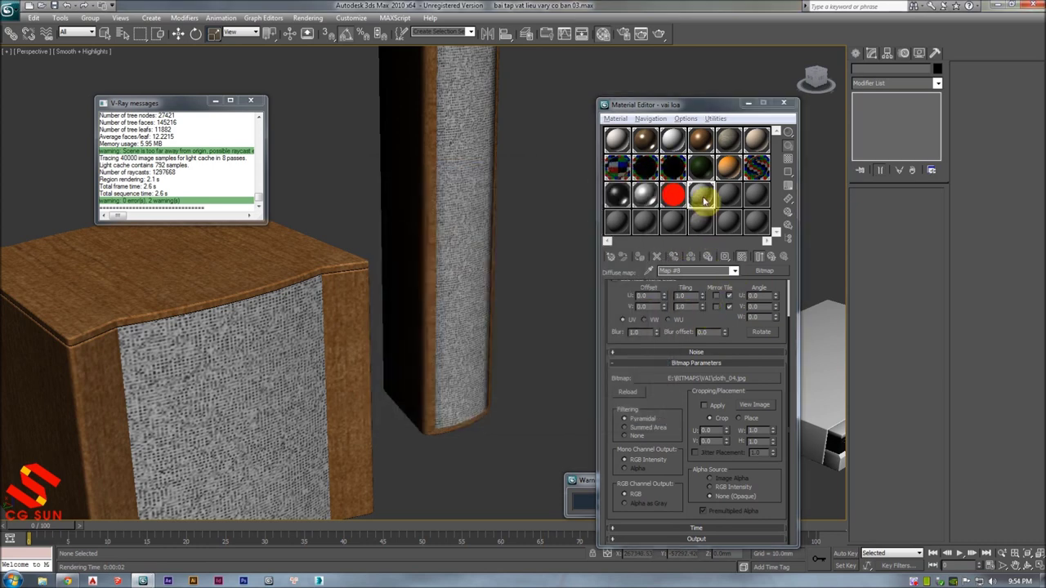
pyautogui.doubleClick(673, 194)
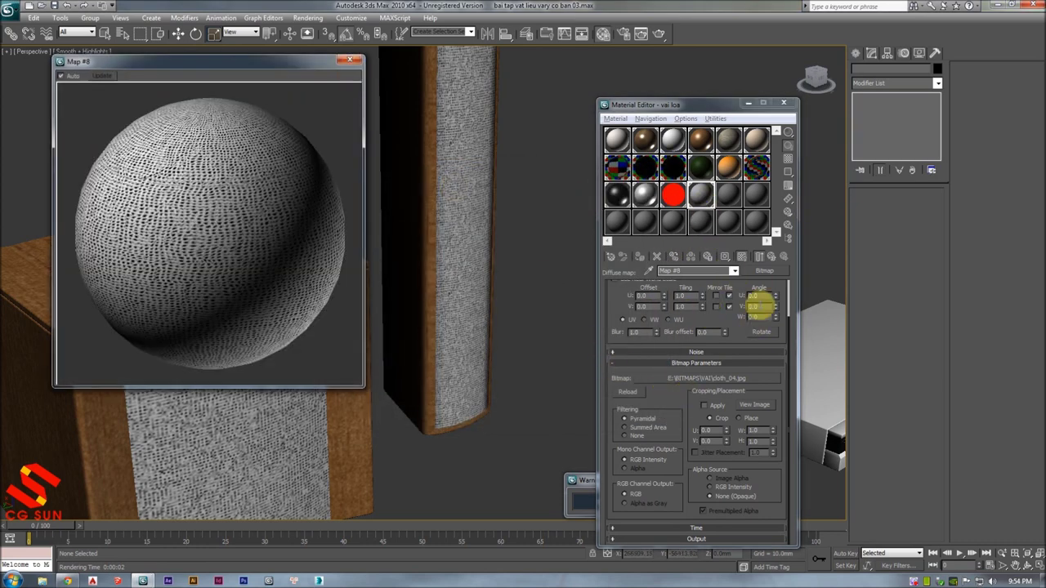
pyautogui.click(772, 263)
pyautogui.click(772, 261)
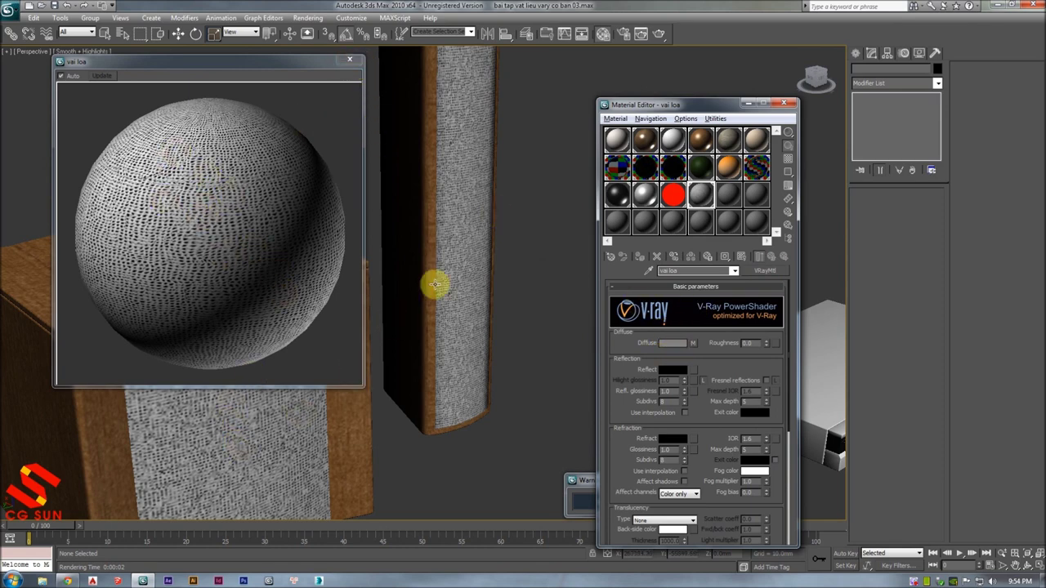
# - Re-render the scene, close the frame buffer and edit the vai loa diffuse colour
pyautogui.click(659, 34)
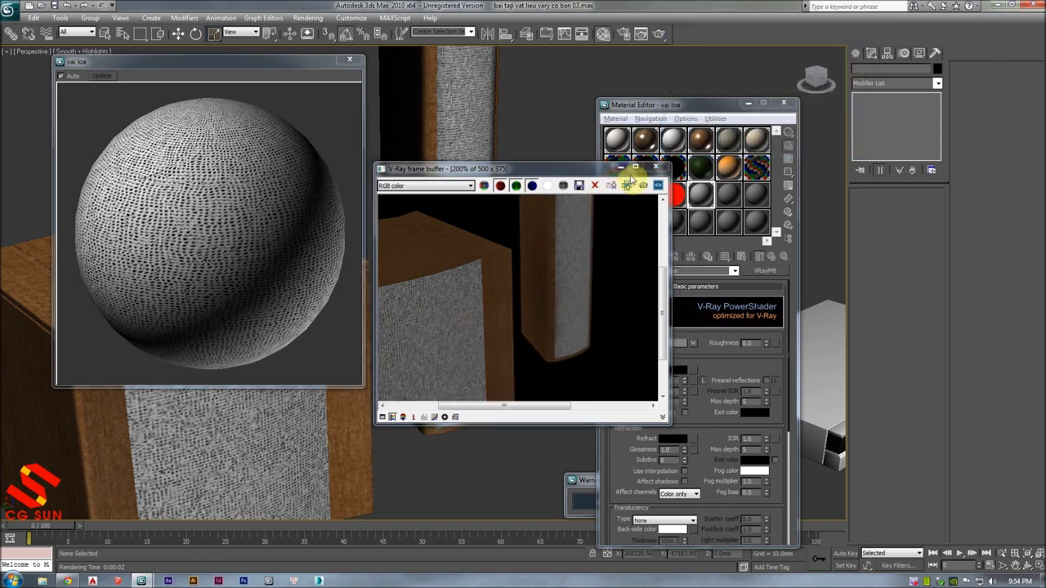
pyautogui.click(655, 167)
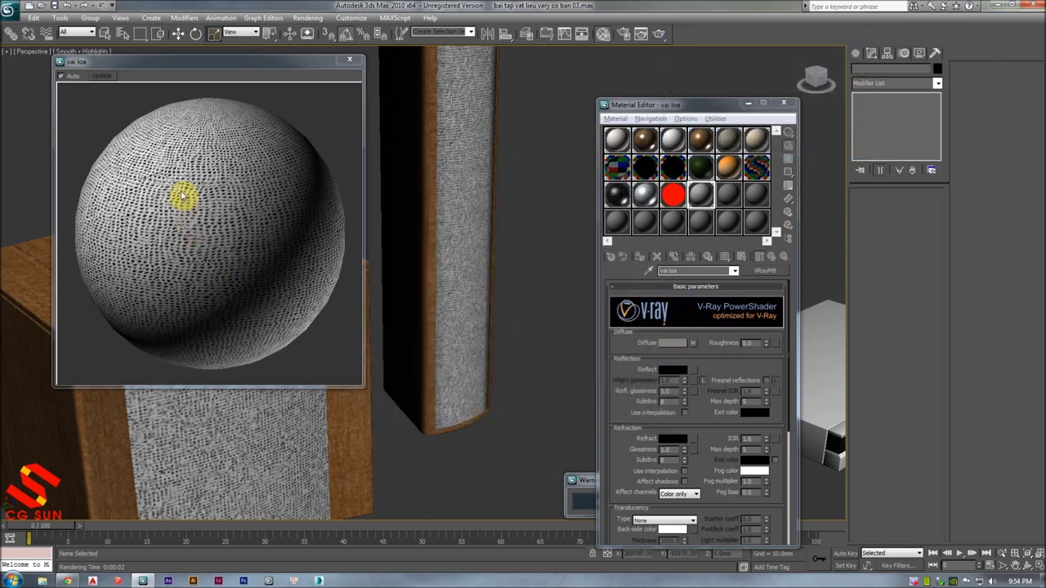
pyautogui.moveTo(639, 344); pyautogui.dragTo(639, 326)
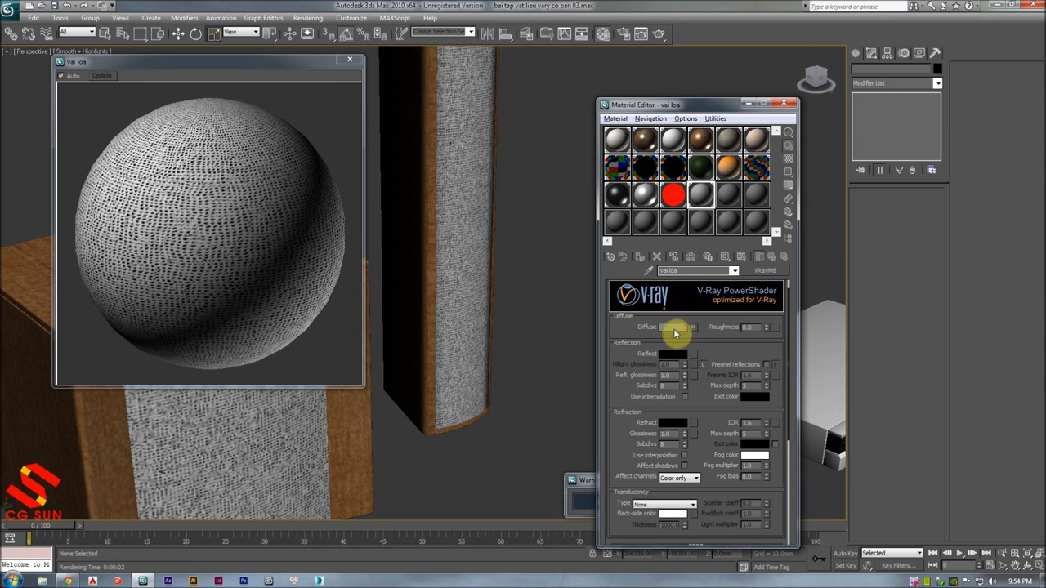
pyautogui.click(673, 328)
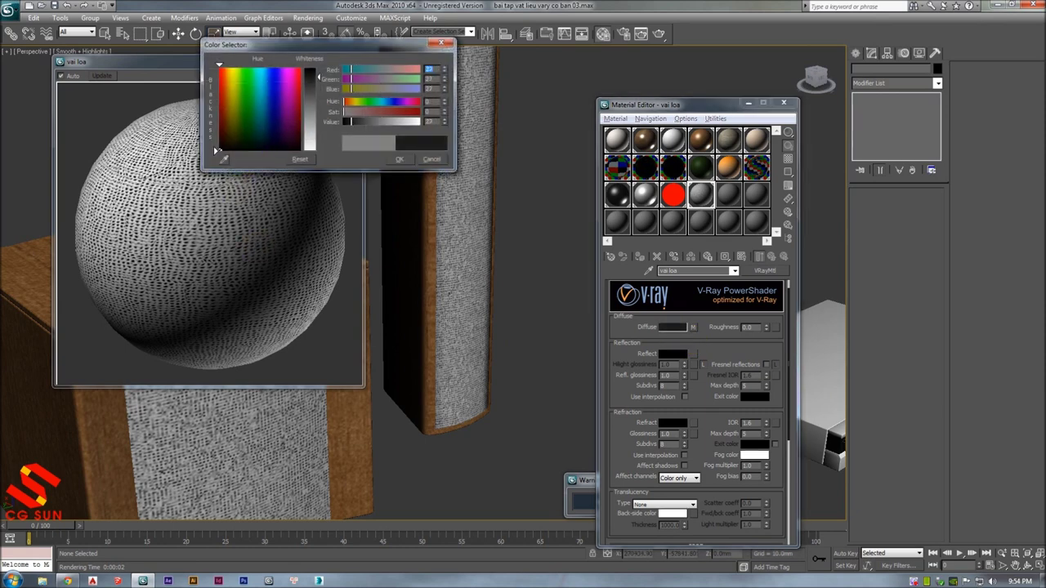
# - Lighten the vai loa diffuse colour and render the speakers
pyautogui.click(323, 79)
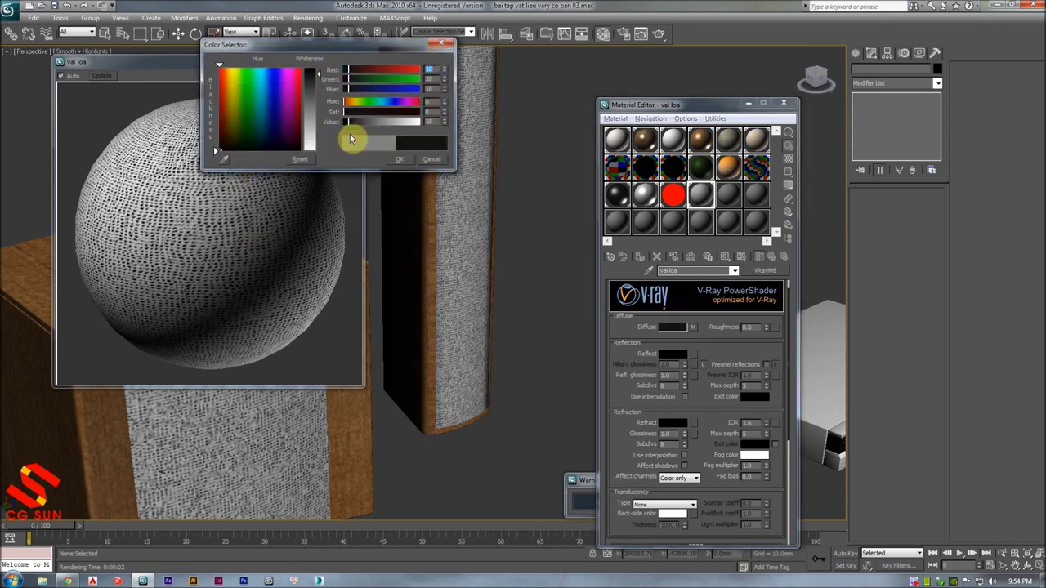
pyautogui.click(389, 159)
pyautogui.click(662, 32)
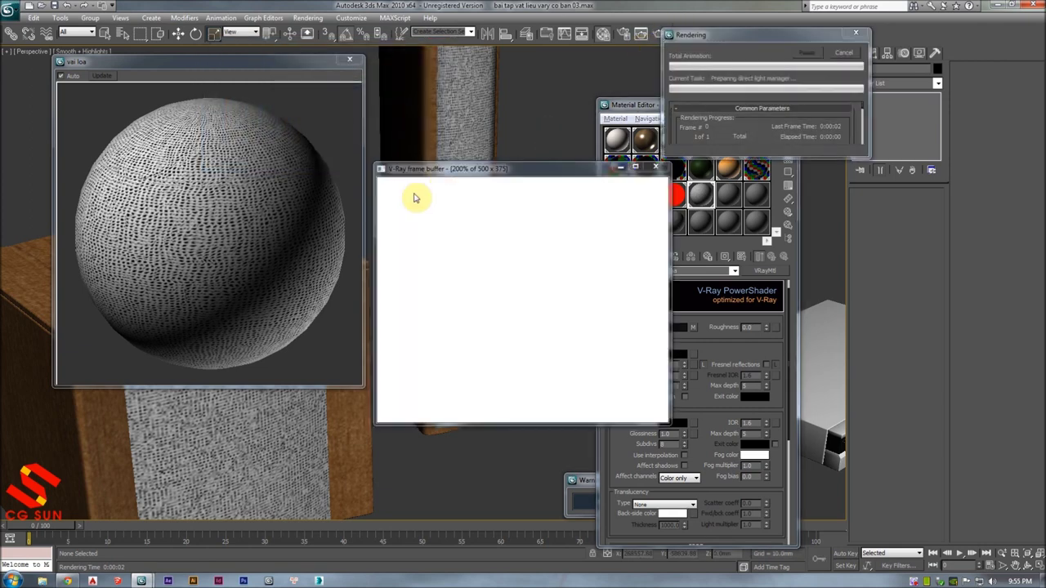
# - Set the cloth_04.jpg diffuse map amount to 50 and re-render the speakers
pyautogui.click(750, 373)
pyautogui.scroll(-5, 677, 404)
pyautogui.click(662, 451)
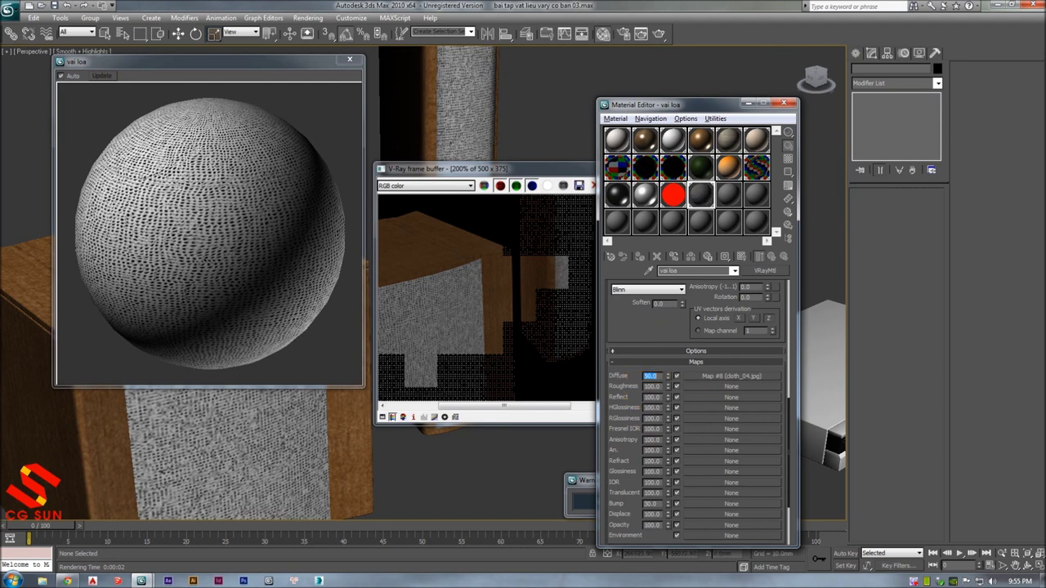
pyautogui.click(663, 277)
pyautogui.click(663, 327)
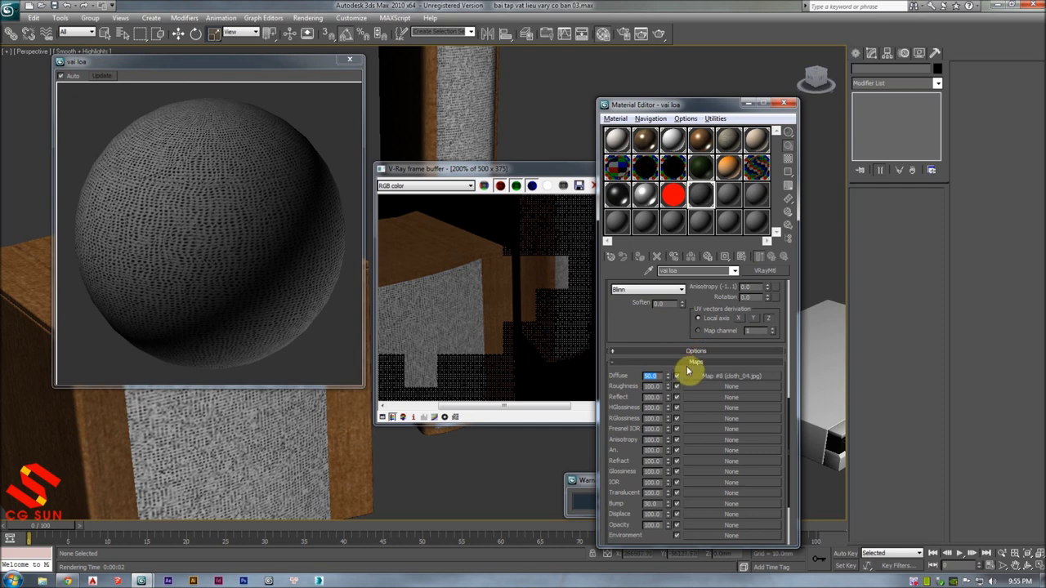
pyautogui.moveTo(647, 326); pyautogui.dragTo(648, 310)
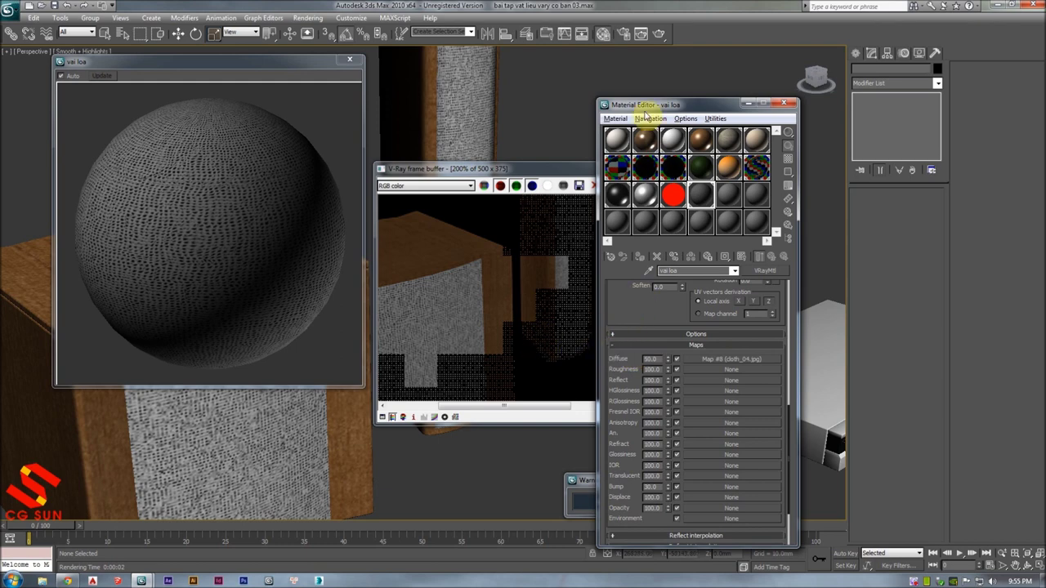
pyautogui.click(661, 33)
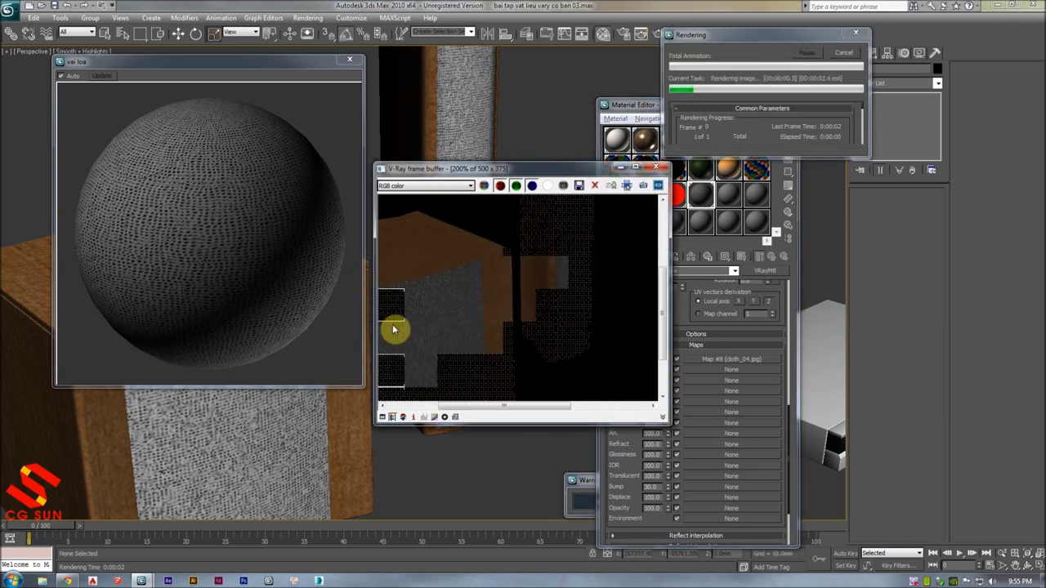
# - Copy cloth_04.jpg into the Bump slot at amount 50, re-render, and close the render and preview windows
pyautogui.click(663, 313)
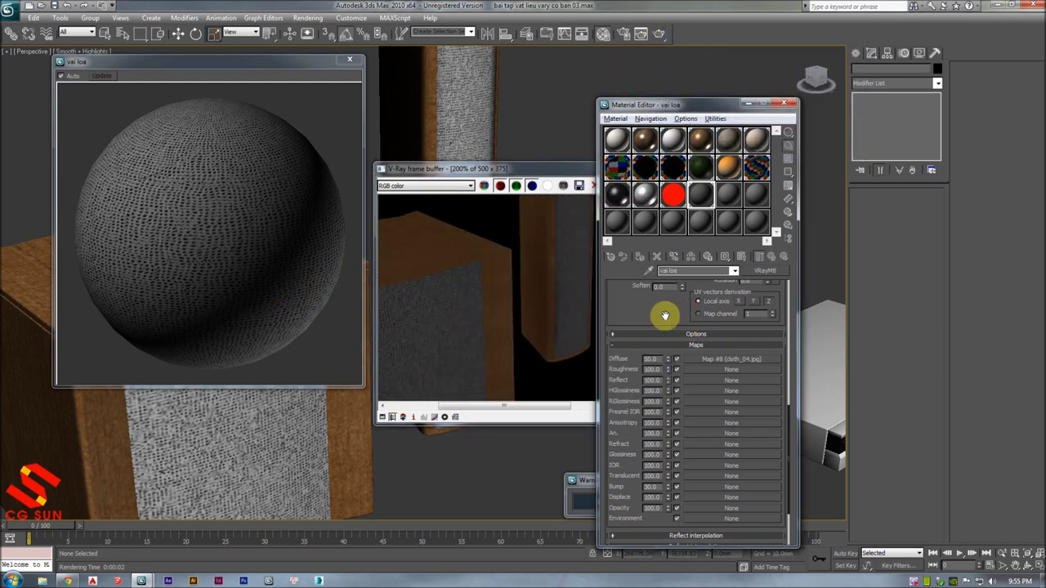
pyautogui.scroll(-2, 651, 380)
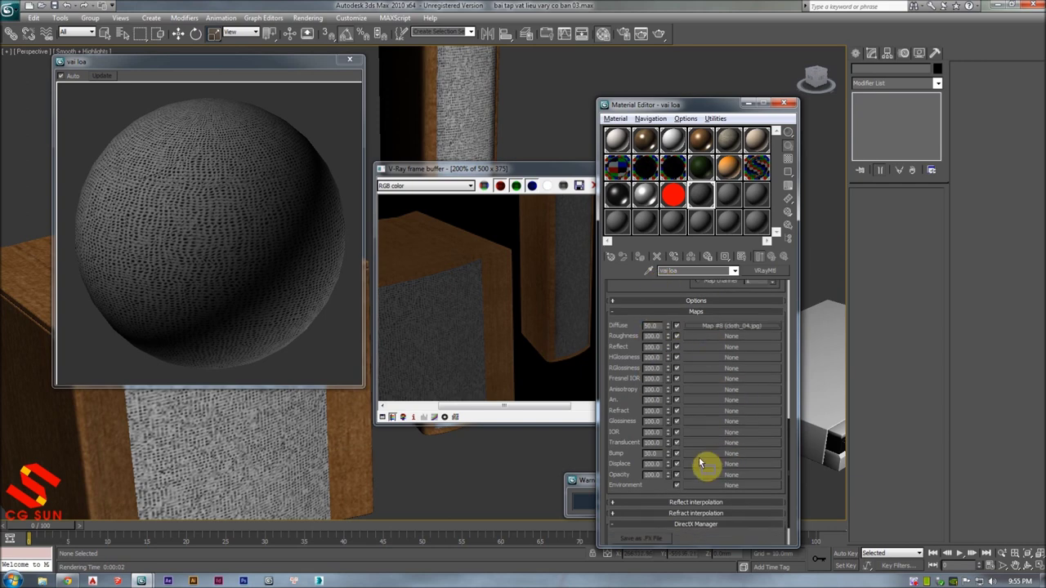
pyautogui.moveTo(695, 459); pyautogui.dragTo(696, 459)
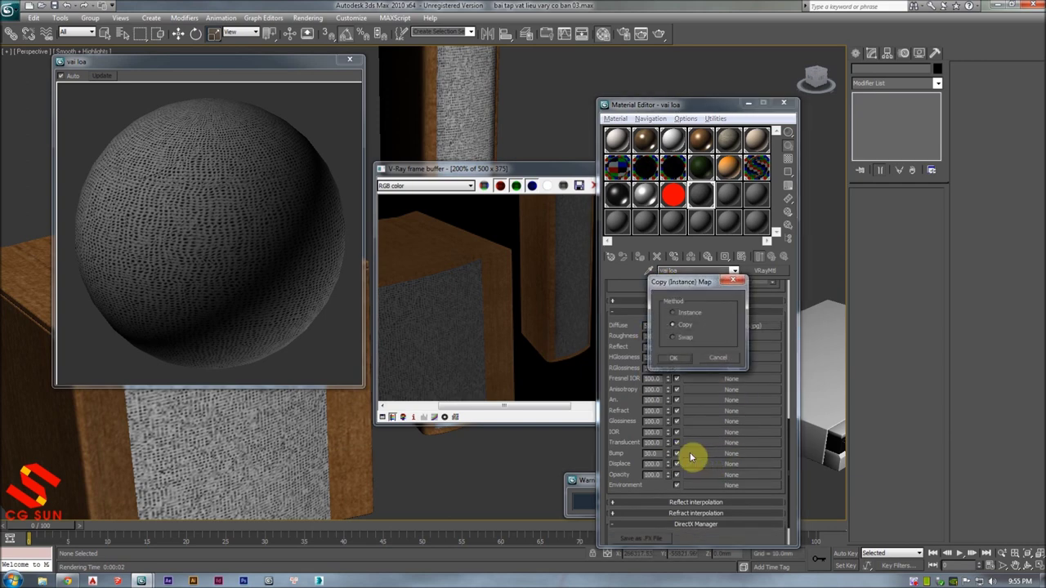
pyautogui.press('Return')
pyautogui.doubleClick(651, 453)
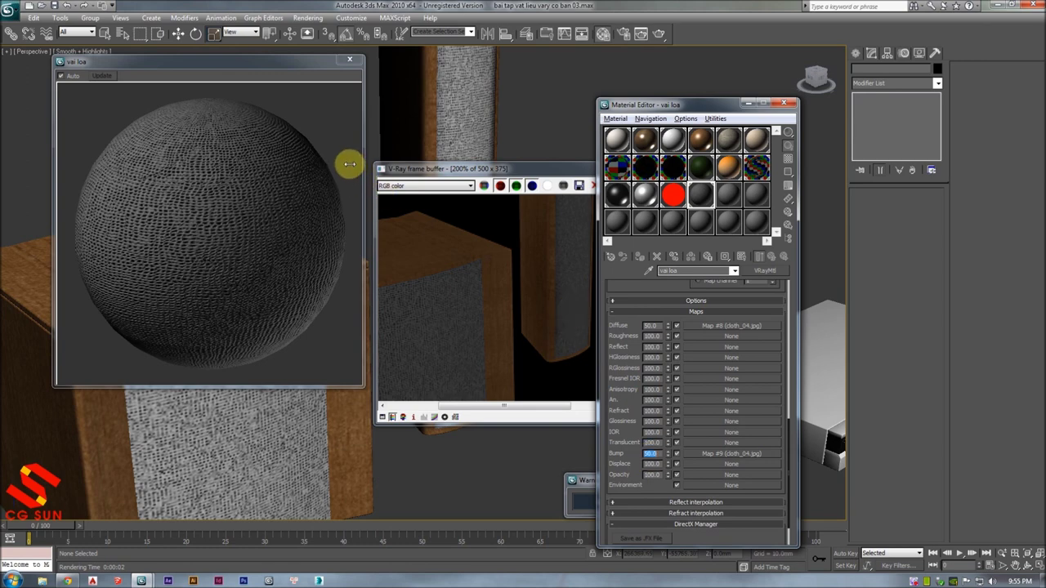
pyautogui.click(666, 35)
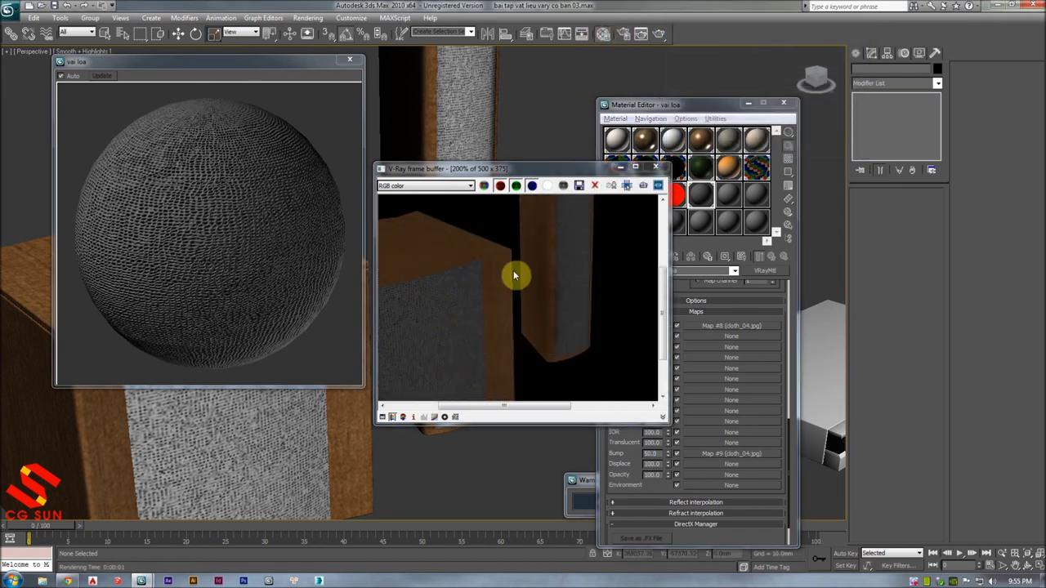
pyautogui.click(655, 167)
pyautogui.click(349, 63)
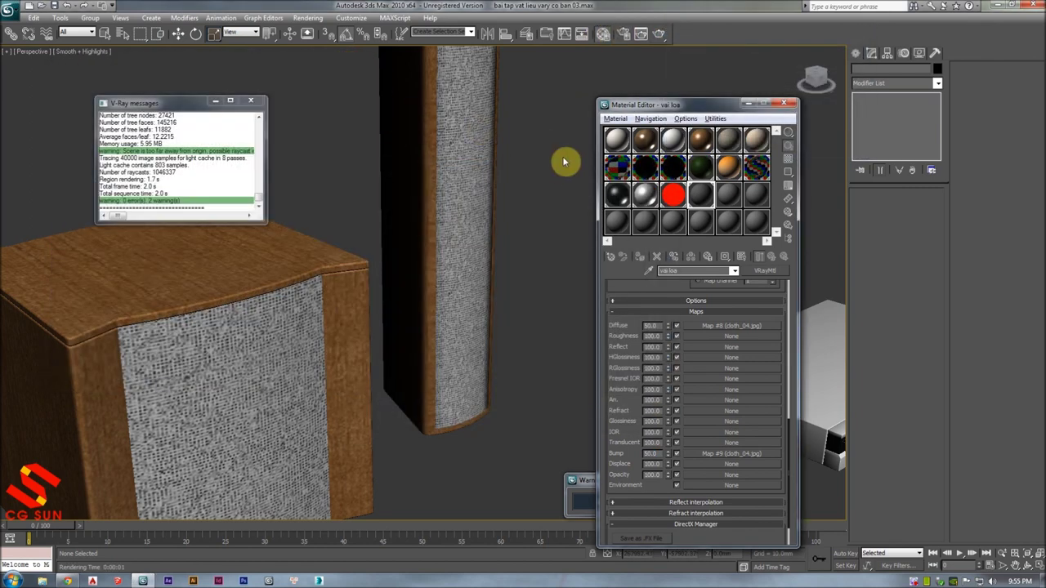
# - Exit speaker isolation to show the whole living room again
pyautogui.scroll(-2, 460, 191)
pyautogui.scroll(-2, 425, 206)
pyautogui.moveTo(425, 206)
pyautogui.keyDown('alt'); pyautogui.mouseDown(button='middle')
pyautogui.moveTo(439, 210)
pyautogui.moveTo(428, 229)
pyautogui.mouseUp(button='middle'); pyautogui.keyUp('alt')
pyautogui.scroll(-4, 457, 235)
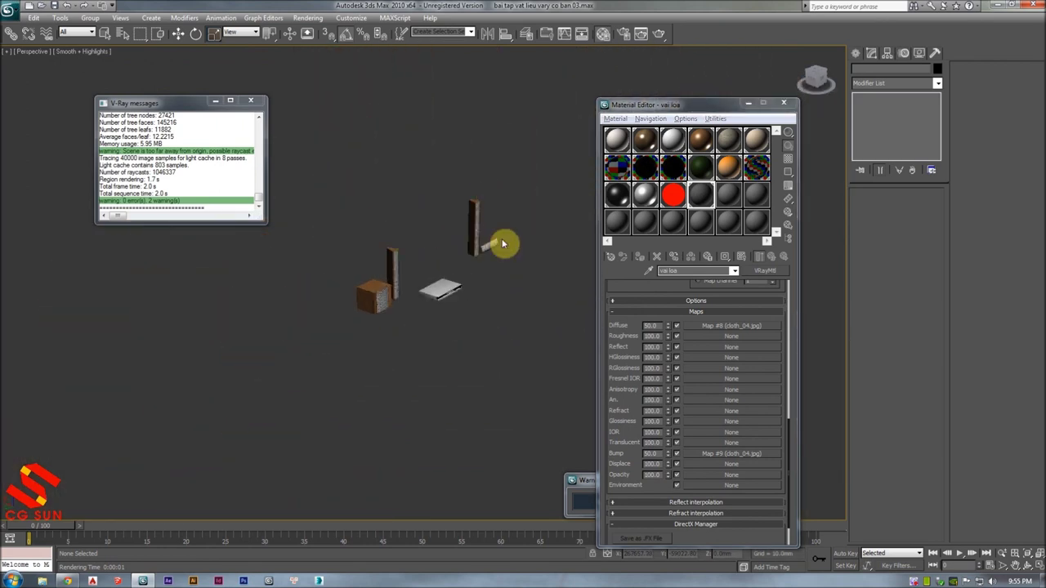
pyautogui.click(573, 484)
pyautogui.click(664, 479)
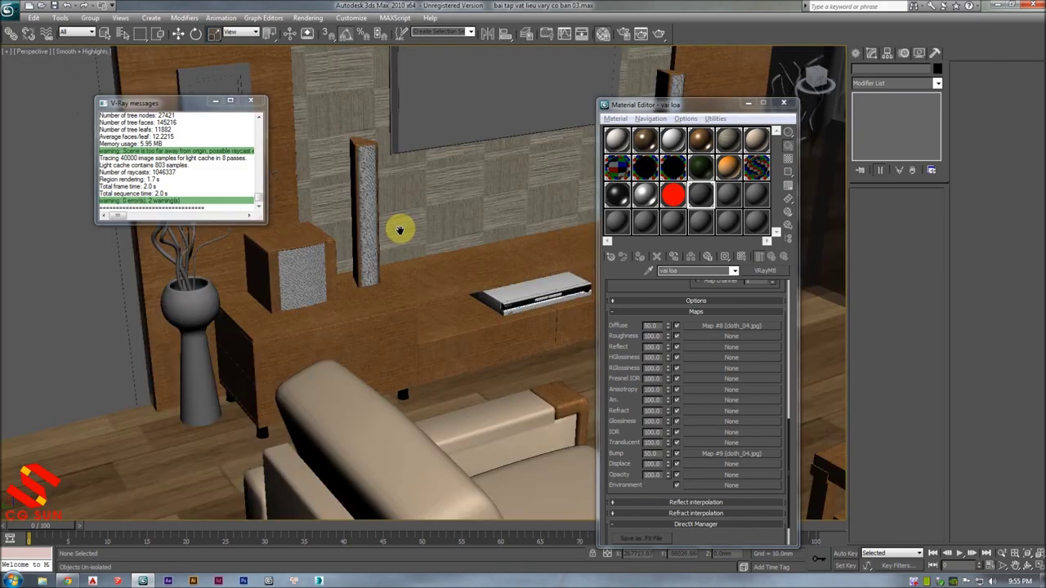
# - Select the wall-mounted TV group (Group35), frame it, and isolate it with Alt+Q
pyautogui.click(439, 96)
pyautogui.press('z')
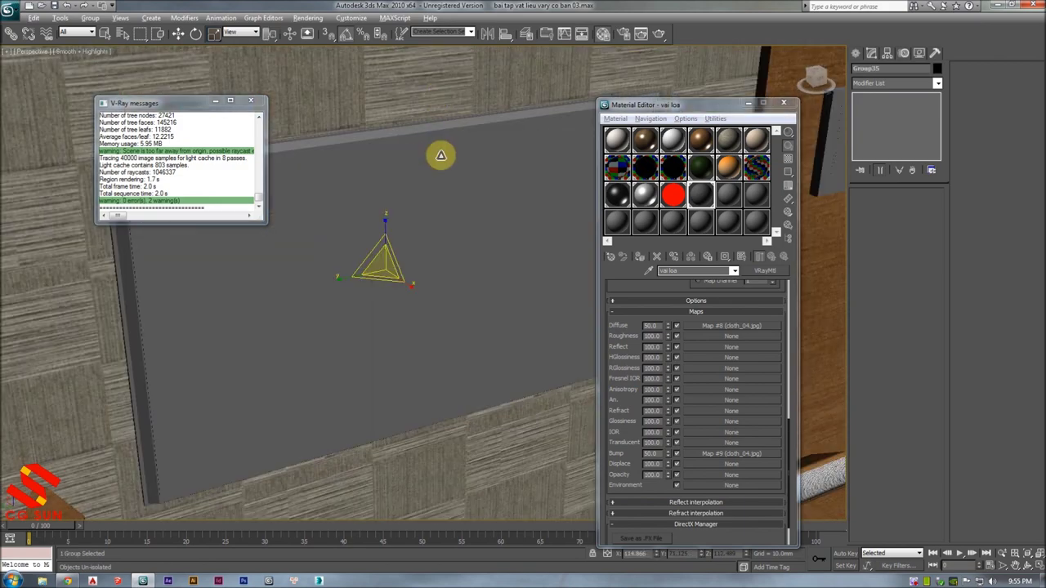
pyautogui.scroll(-3, 440, 155)
pyautogui.moveTo(433, 166)
pyautogui.keyDown('alt'); pyautogui.mouseDown(button='middle')
pyautogui.moveTo(453, 112)
pyautogui.moveTo(442, 136)
pyautogui.mouseUp(button='middle'); pyautogui.keyUp('alt')
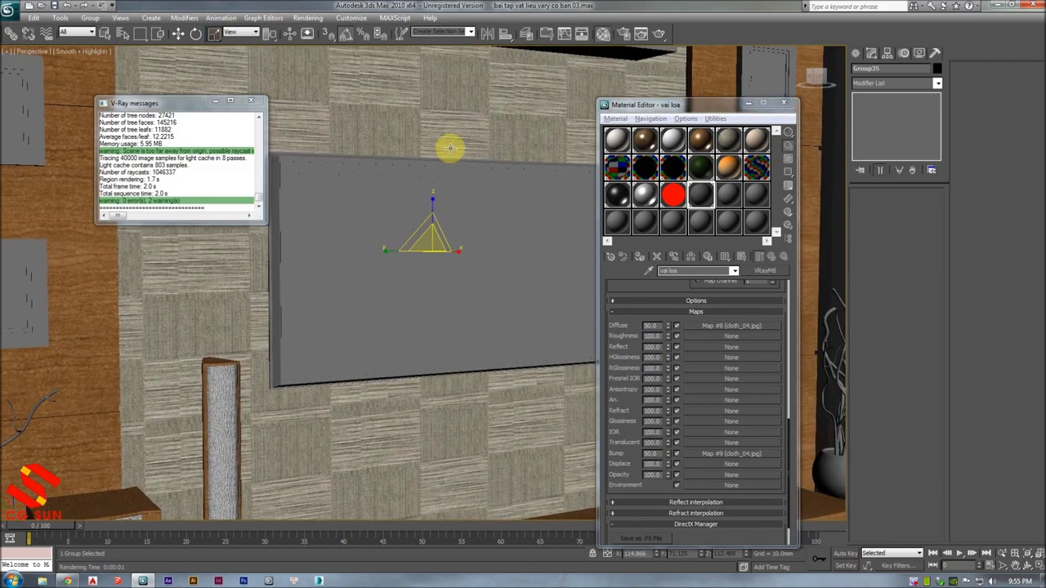
pyautogui.hotkey('alt', 'q')
pyautogui.keyDown('alt'); pyautogui.moveTo(427, 198); pyautogui.dragTo(437, 151, button='middle'); pyautogui.keyUp('alt')
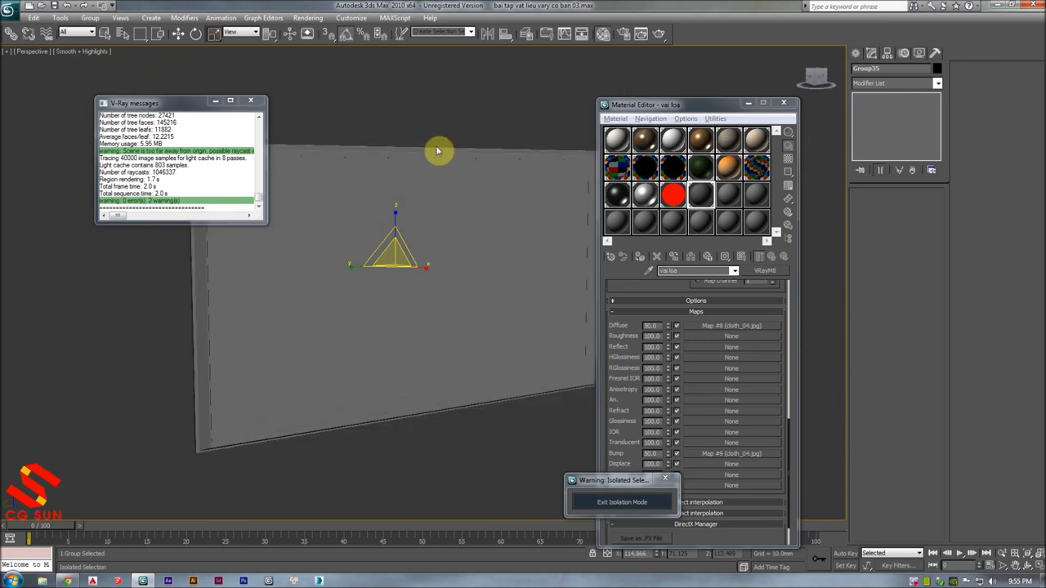
# - Open the TV group, select a mesh inside it, and pick an empty slot for the tvi material
pyautogui.click(90, 18)
pyautogui.click(105, 60)
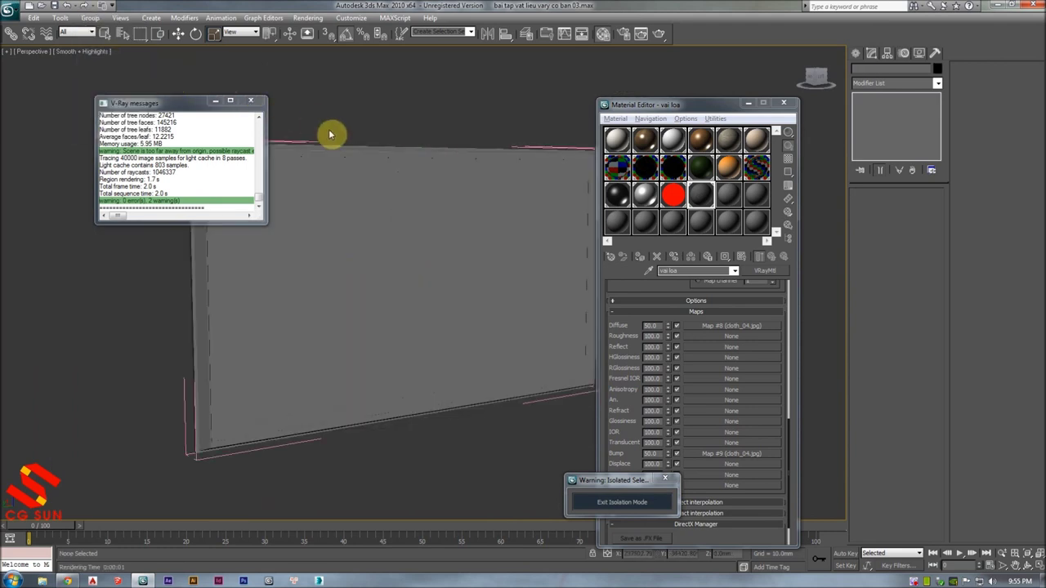
pyautogui.click(362, 211)
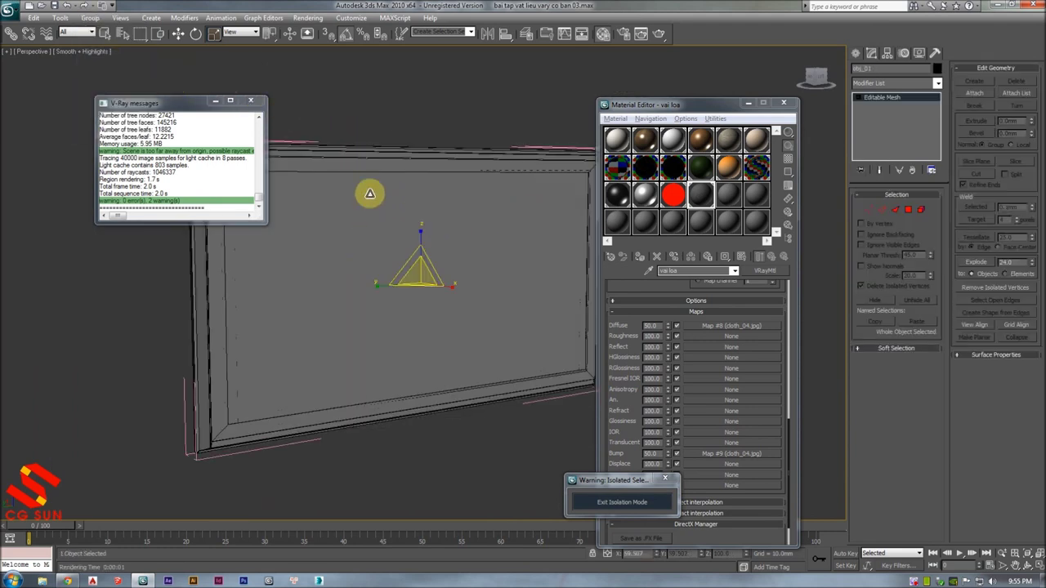
pyautogui.click(178, 33)
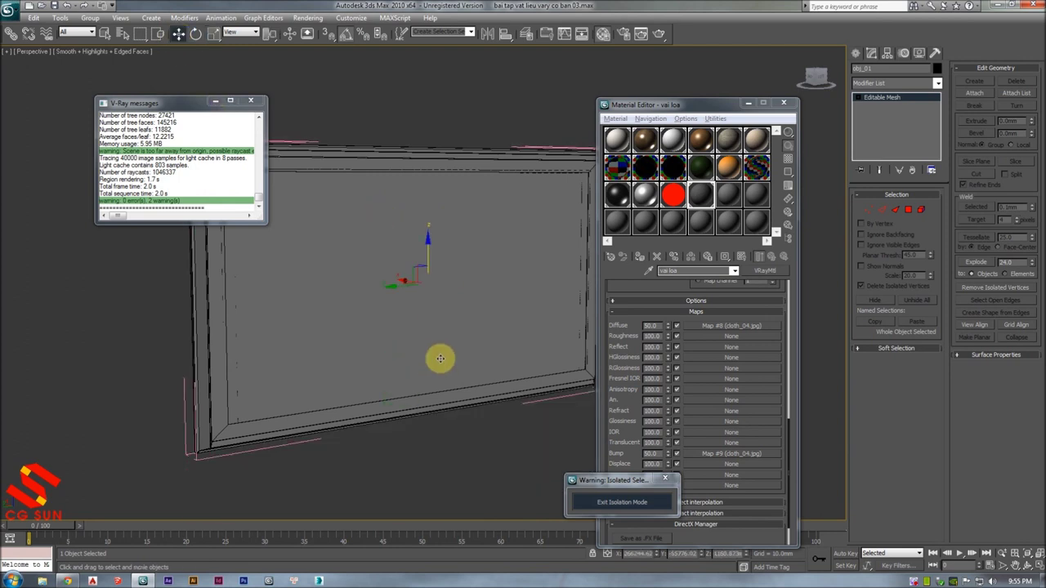
pyautogui.moveTo(404, 282); pyautogui.dragTo(561, 334)
pyautogui.rightClick(546, 316)
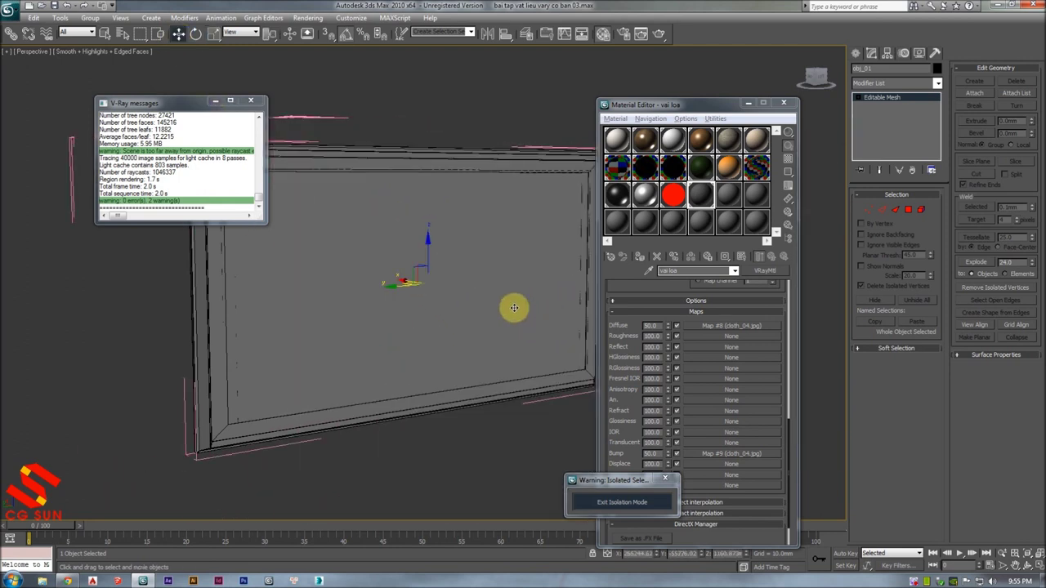
pyautogui.click(728, 195)
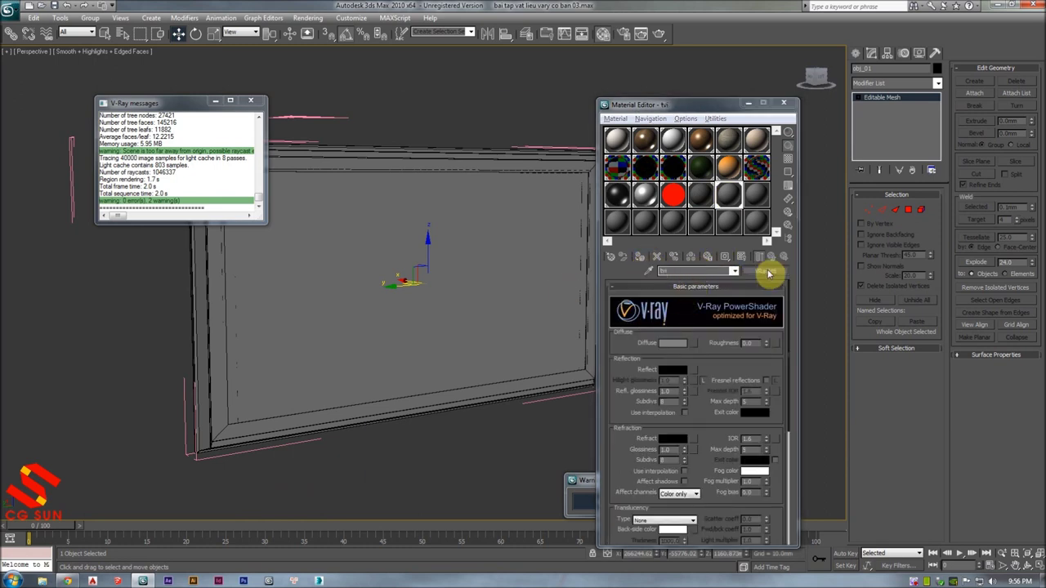
# - Make tvi a VRayLightMtl and move the TV's front panel down to expose the screen
pyautogui.click(769, 272)
pyautogui.doubleClick(451, 317)
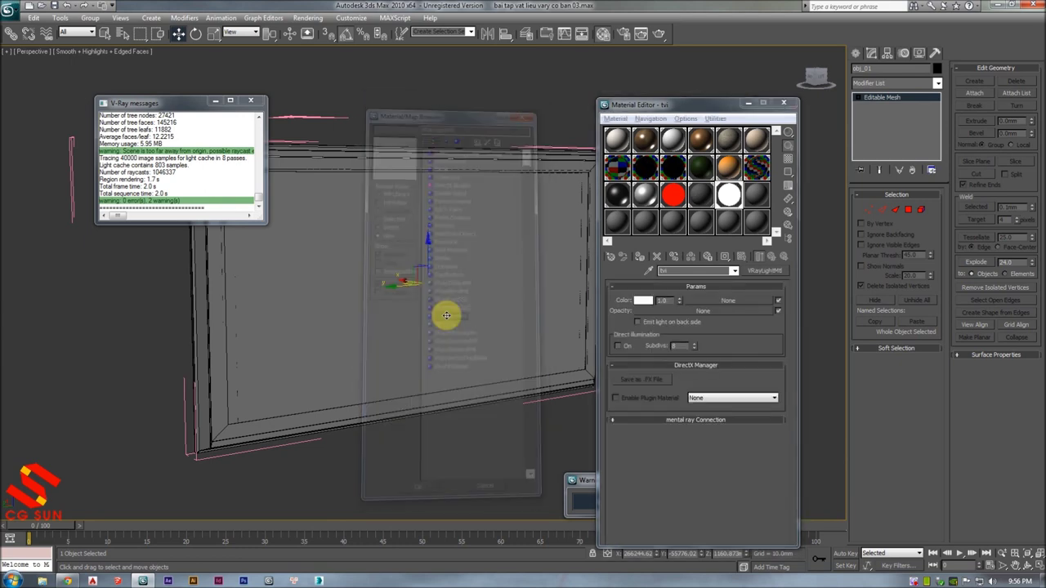
pyautogui.moveTo(417, 248)
pyautogui.mouseDown()
pyautogui.moveTo(431, 350)
pyautogui.moveTo(493, 263)
pyautogui.mouseUp()
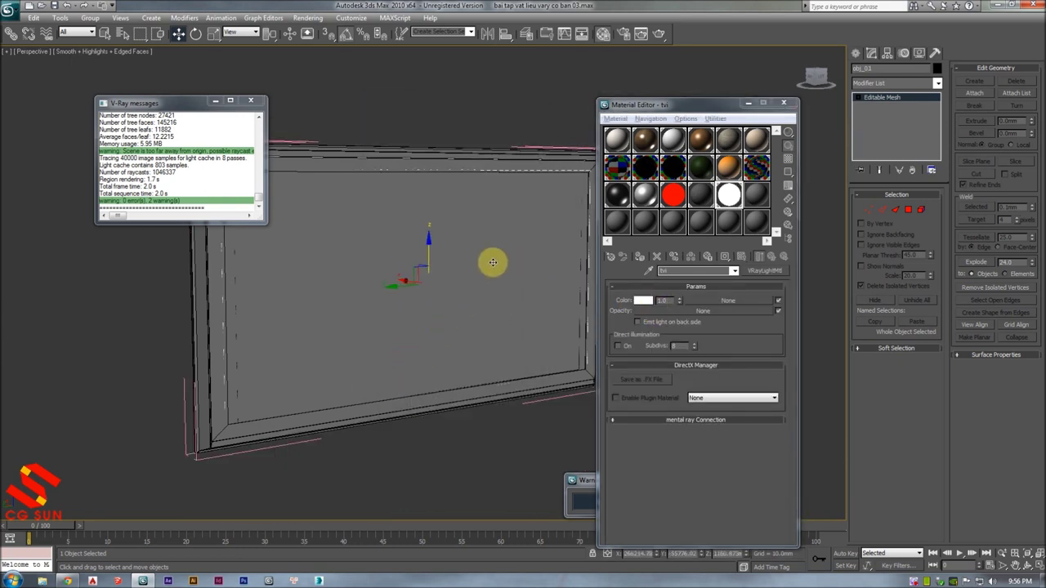
pyautogui.moveTo(442, 263); pyautogui.dragTo(427, 408)
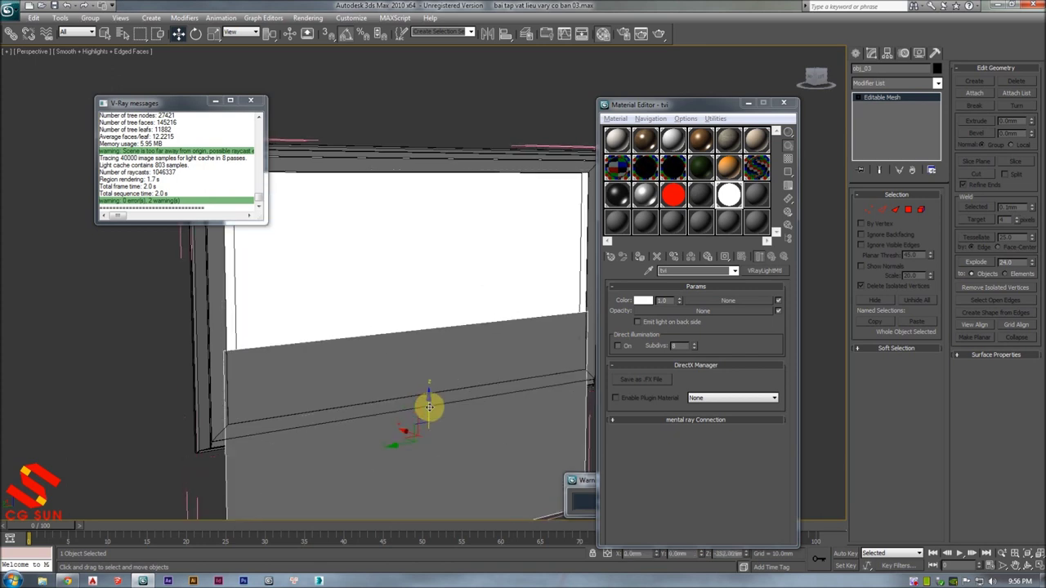
pyautogui.rightClick(427, 408)
pyautogui.moveTo(417, 289)
pyautogui.keyDown('alt'); pyautogui.mouseDown(button='middle')
pyautogui.moveTo(428, 257)
pyautogui.moveTo(444, 280)
pyautogui.moveTo(471, 287)
pyautogui.moveTo(442, 286)
pyautogui.moveTo(427, 257)
pyautogui.moveTo(434, 233)
pyautogui.moveTo(474, 271)
pyautogui.mouseUp(button='middle'); pyautogui.keyUp('alt')
pyautogui.moveTo(460, 289); pyautogui.dragTo(456, 347)
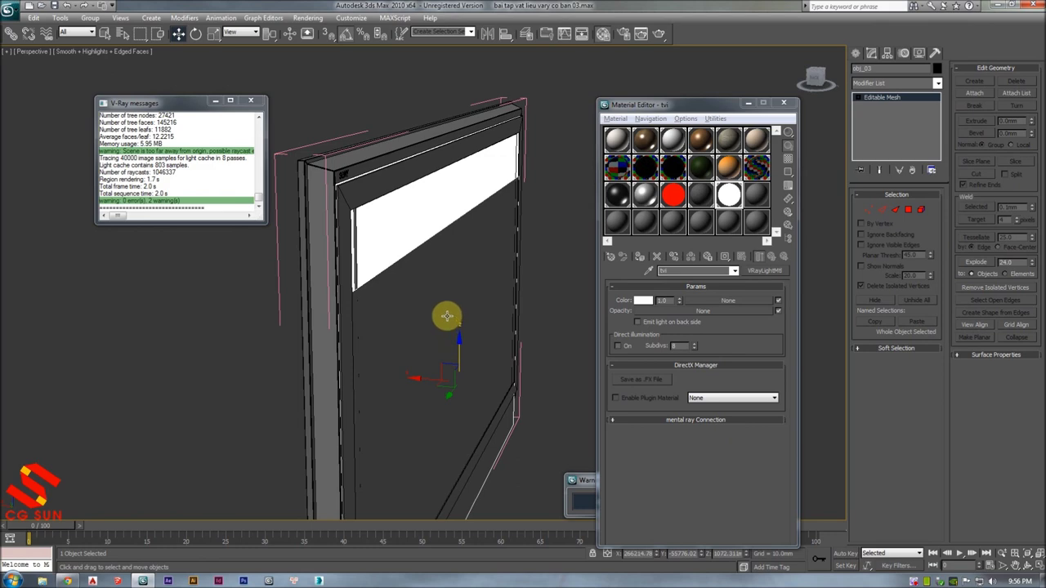
# - Orbit and pan around the TV and select its frame mesh
pyautogui.moveTo(299, 107)
pyautogui.keyDown('alt'); pyautogui.mouseDown(button='middle')
pyautogui.moveTo(439, 257)
pyautogui.moveTo(435, 275)
pyautogui.mouseUp(button='middle'); pyautogui.keyUp('alt')
pyautogui.click(444, 258)
pyautogui.scroll(4, 435, 276)
pyautogui.scroll(-2, 434, 275)
pyautogui.keyDown('alt'); pyautogui.moveTo(447, 283); pyautogui.dragTo(451, 280, button='middle'); pyautogui.keyUp('alt')
pyautogui.click(373, 263)
pyautogui.moveTo(374, 268)
pyautogui.mouseDown(button='middle')
pyautogui.moveTo(466, 280)
pyautogui.moveTo(482, 196)
pyautogui.moveTo(401, 117)
pyautogui.moveTo(398, 275)
pyautogui.moveTo(441, 303)
pyautogui.moveTo(455, 280)
pyautogui.mouseUp(button='middle')
pyautogui.scroll(2, 472, 266)
pyautogui.scroll(2, 509, 224)
pyautogui.scroll(-2, 467, 236)
pyautogui.moveTo(443, 236)
pyautogui.mouseDown(button='middle')
pyautogui.moveTo(377, 229)
pyautogui.moveTo(455, 236)
pyautogui.moveTo(443, 303)
pyautogui.moveTo(443, 261)
pyautogui.mouseUp(button='middle')
pyautogui.scroll(-2, 451, 238)
# - Inspect the TV frame in wireframe Front view, then return to Perspective
pyautogui.press('f')
pyautogui.press('z')
pyautogui.press('F3')
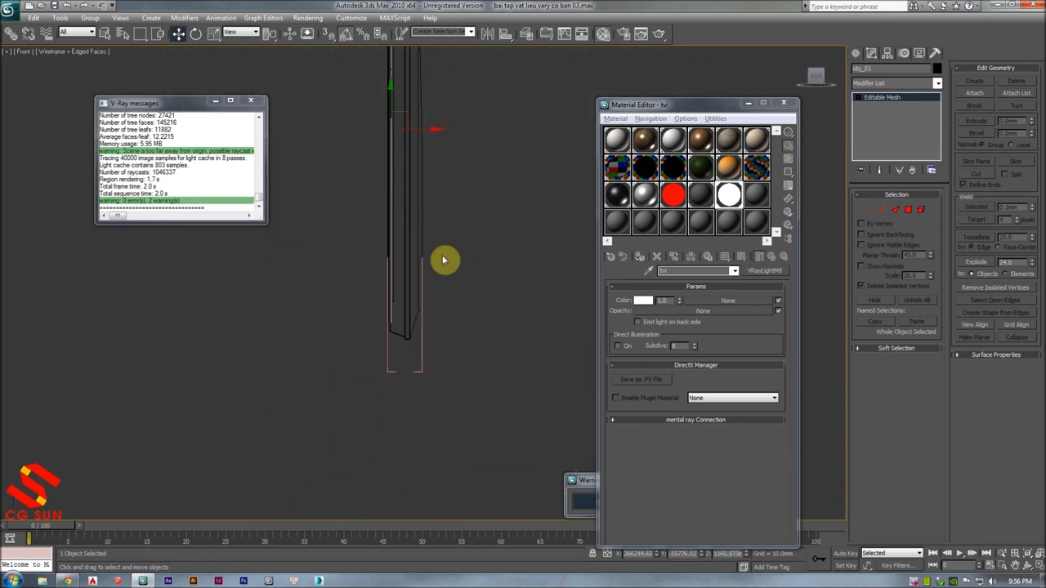
pyautogui.scroll(1, 424, 347)
pyautogui.scroll(2, 385, 357)
pyautogui.scroll(2, 406, 355)
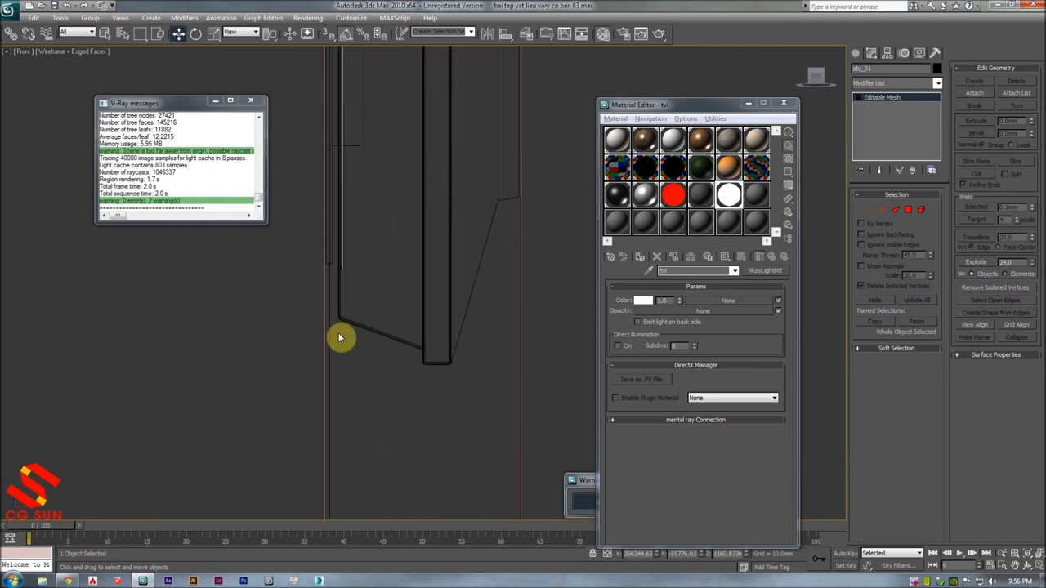
pyautogui.click(328, 331)
pyautogui.moveTo(330, 329)
pyautogui.mouseDown(button='middle')
pyautogui.moveTo(368, 327)
pyautogui.moveTo(400, 282)
pyautogui.mouseUp(button='middle')
pyautogui.press('p')
pyautogui.scroll(-3, 376, 328)
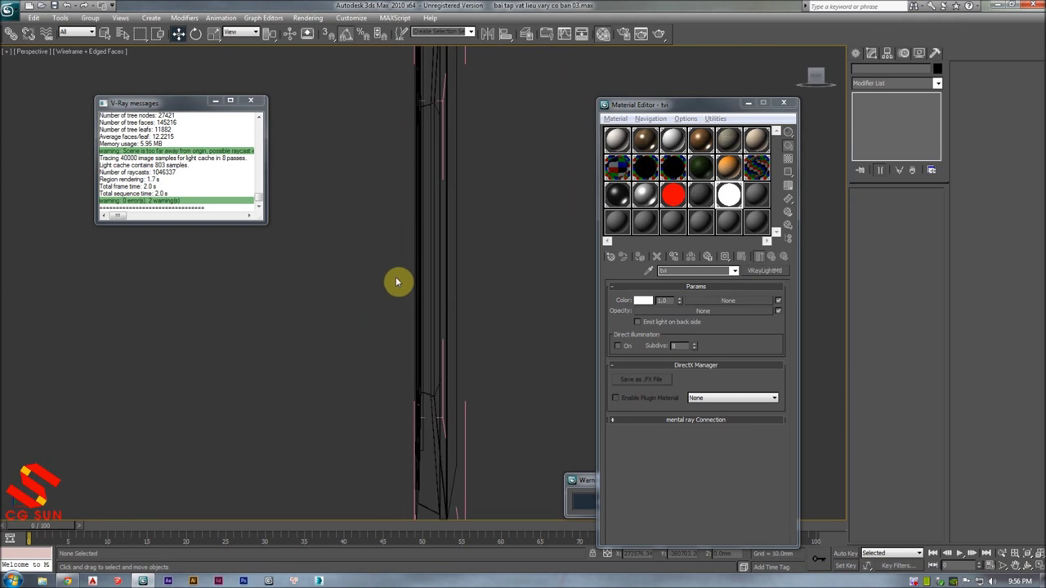
pyautogui.scroll(-2, 438, 294)
pyautogui.scroll(-2, 438, 294)
# - Switch to shaded Perspective and select the TV screen mesh
pyautogui.press('f')
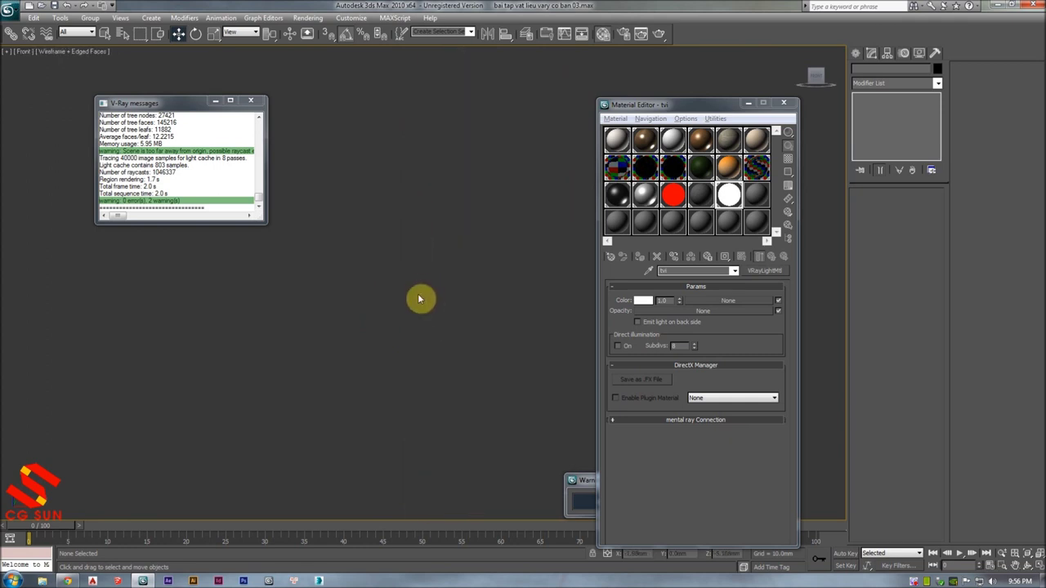
pyautogui.press('p')
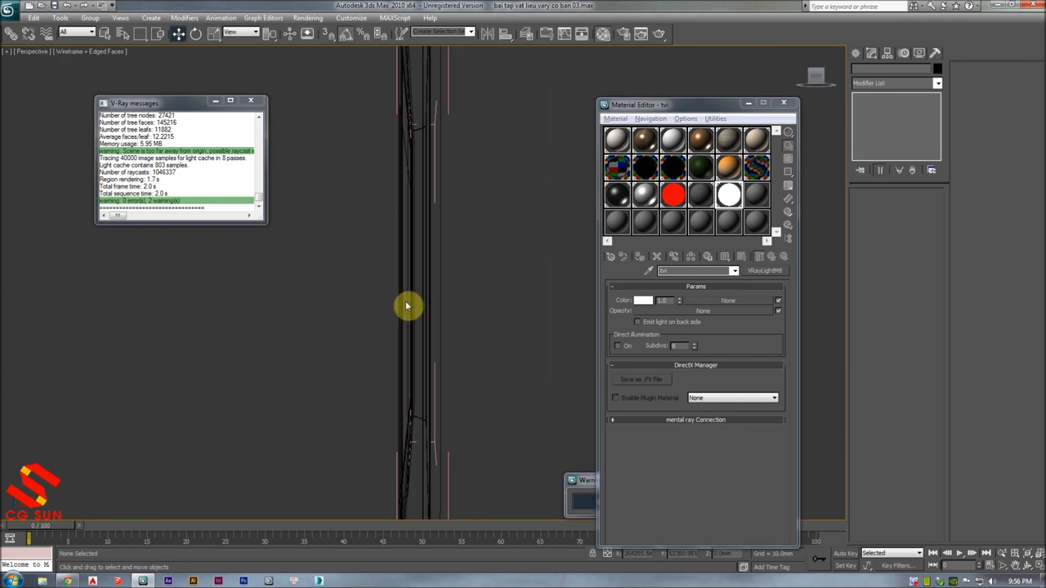
pyautogui.press('F3')
pyautogui.moveTo(481, 305)
pyautogui.keyDown('alt'); pyautogui.mouseDown(button='middle')
pyautogui.moveTo(433, 311)
pyautogui.moveTo(390, 299)
pyautogui.moveTo(509, 292)
pyautogui.moveTo(471, 350)
pyautogui.moveTo(458, 308)
pyautogui.mouseUp(button='middle'); pyautogui.keyUp('alt')
pyautogui.click(471, 350)
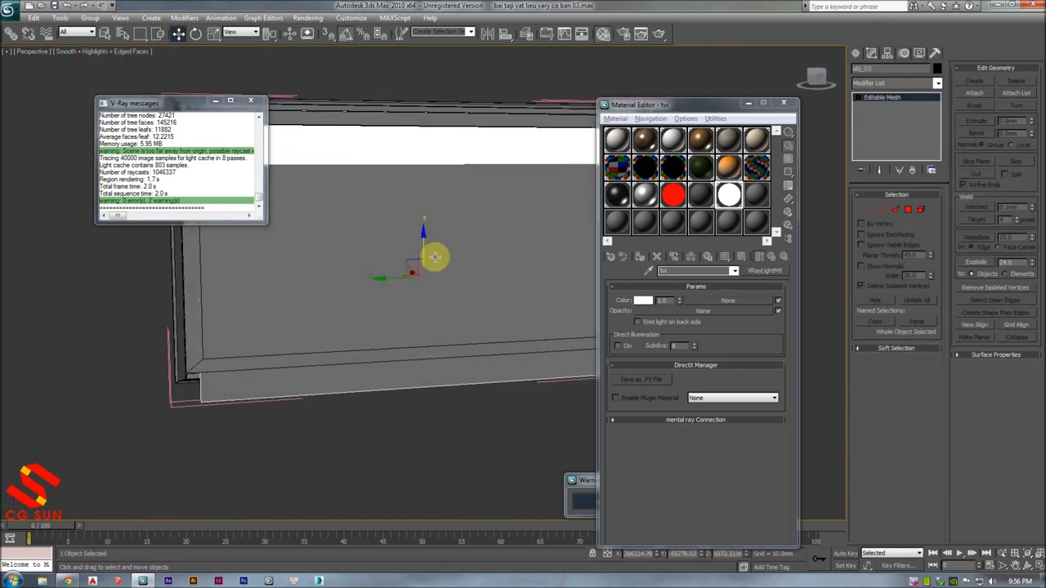
pyautogui.scroll(-3, 434, 257)
pyautogui.moveTo(432, 264)
pyautogui.keyDown('alt'); pyautogui.mouseDown(button='middle')
pyautogui.moveTo(432, 217)
pyautogui.moveTo(451, 411)
pyautogui.moveTo(504, 367)
pyautogui.mouseUp(button='middle'); pyautogui.keyUp('alt')
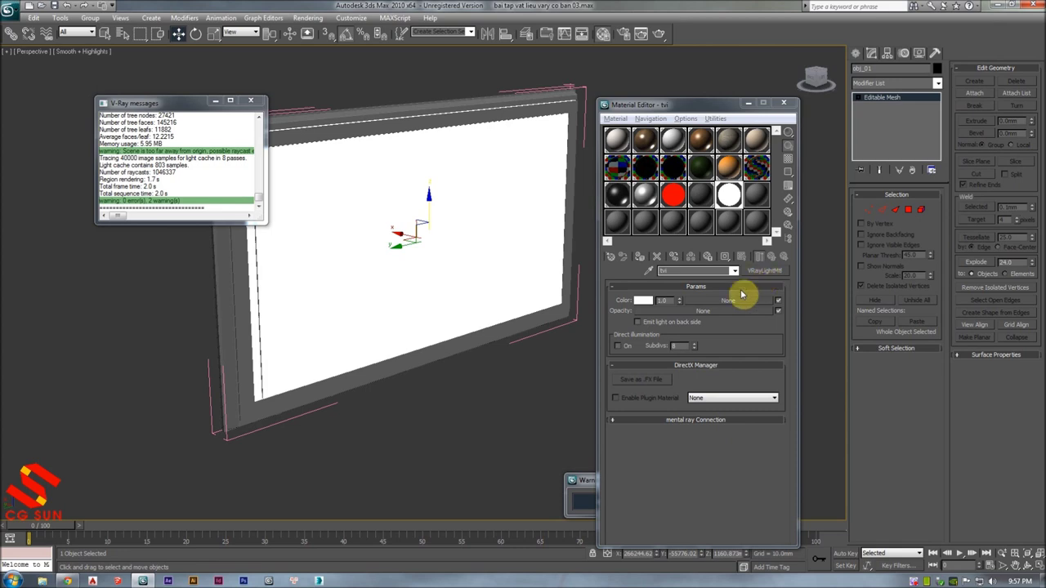
# - Add a Bitmap to the light colour and browse the bitmaps library in large-icon view
pyautogui.click(717, 308)
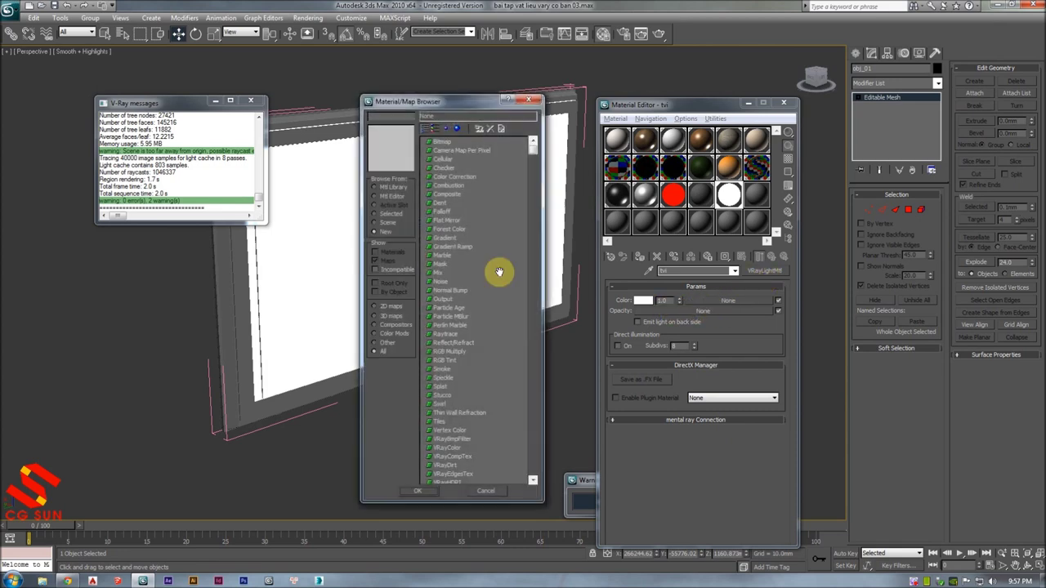
pyautogui.doubleClick(447, 146)
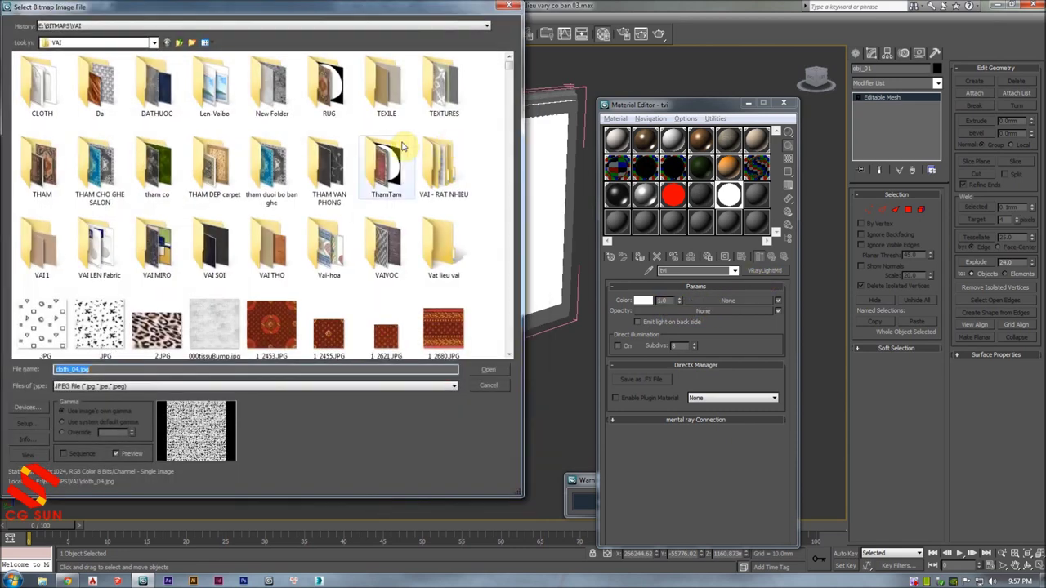
pyautogui.click(156, 170)
pyautogui.scroll(-1, 204, 174)
pyautogui.scroll(1, 205, 175)
pyautogui.press('BackSpace')
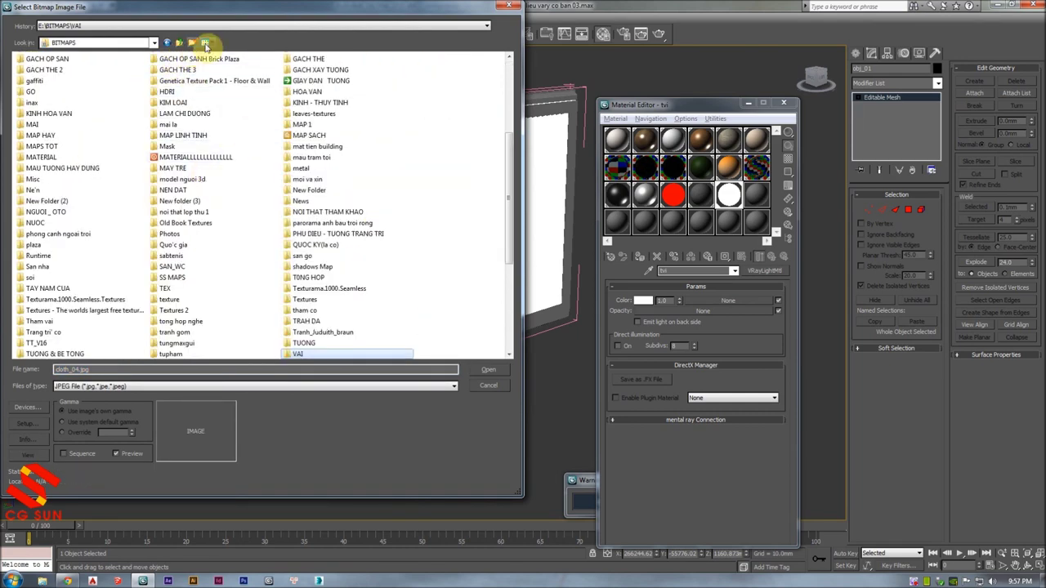
pyautogui.click(204, 43)
pyautogui.click(302, 67)
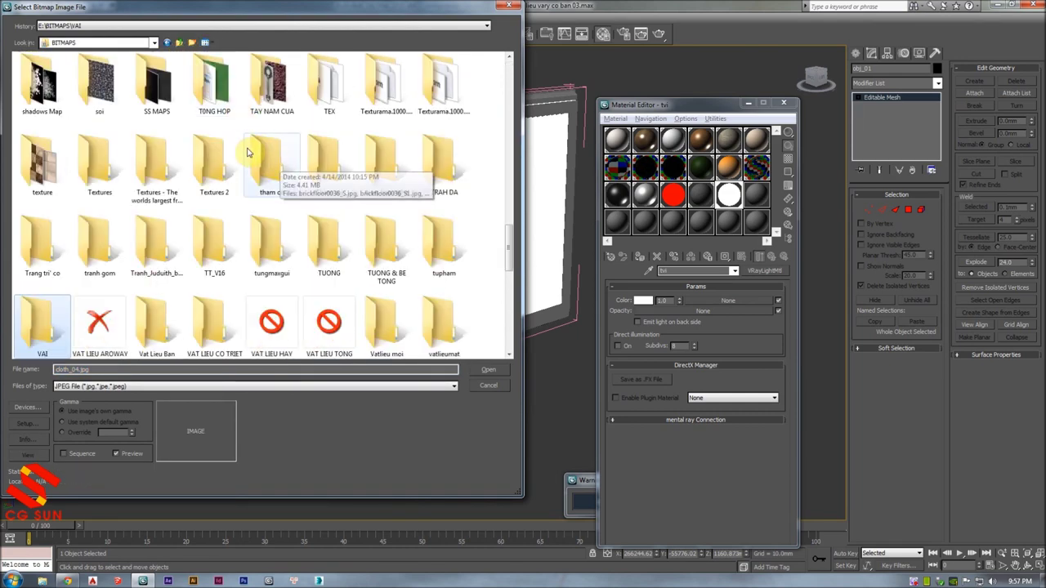
pyautogui.click(104, 258)
pyautogui.scroll(2, 204, 180)
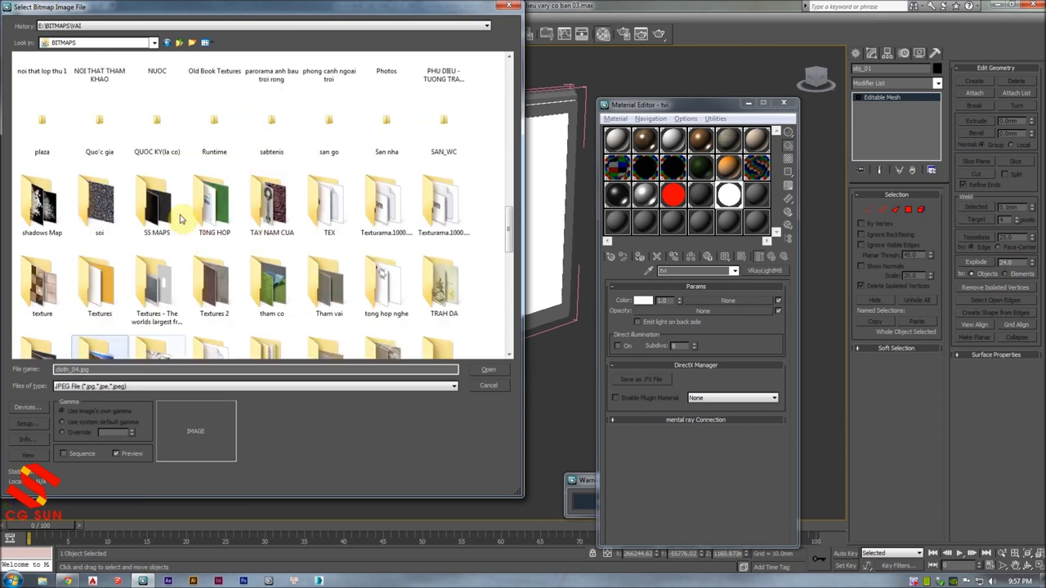
pyautogui.scroll(1, 217, 173)
pyautogui.scroll(5, 245, 173)
pyautogui.scroll(5, 269, 175)
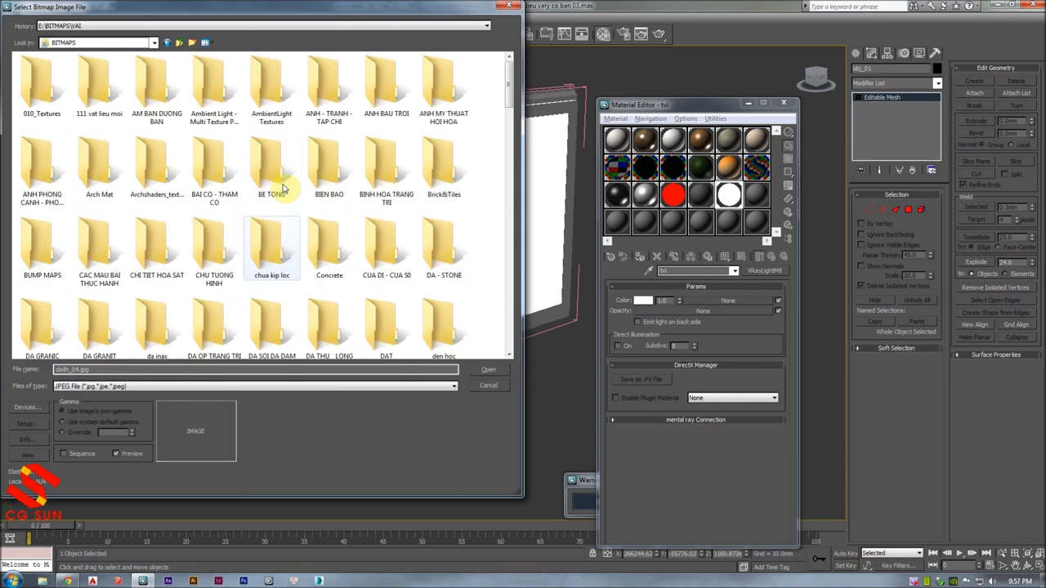
# - Load 03.jpg from ANH - TRANH - TAP CHI, show it in the viewport, and test render
pyautogui.doubleClick(331, 82)
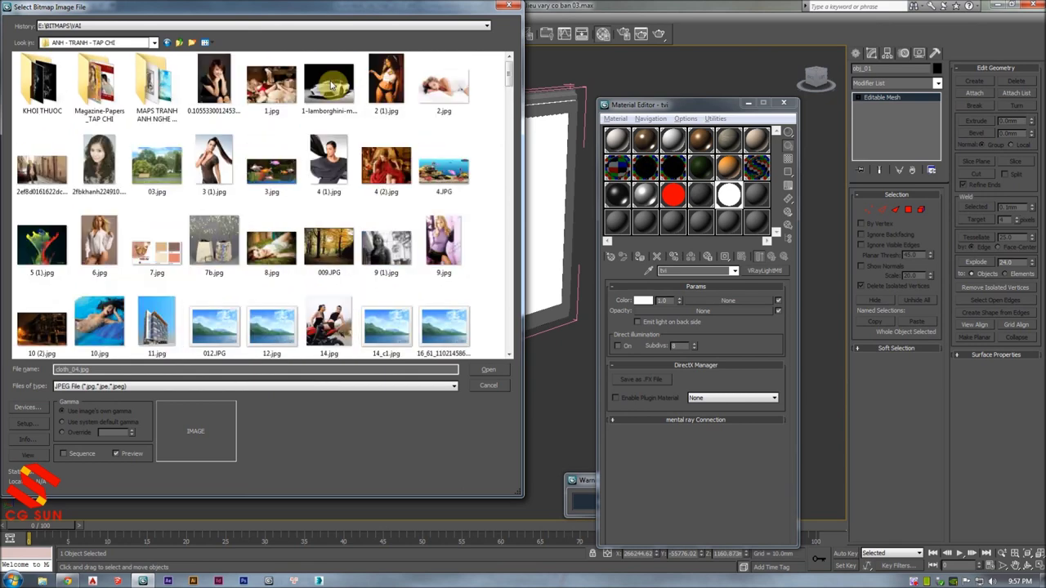
pyautogui.doubleClick(170, 178)
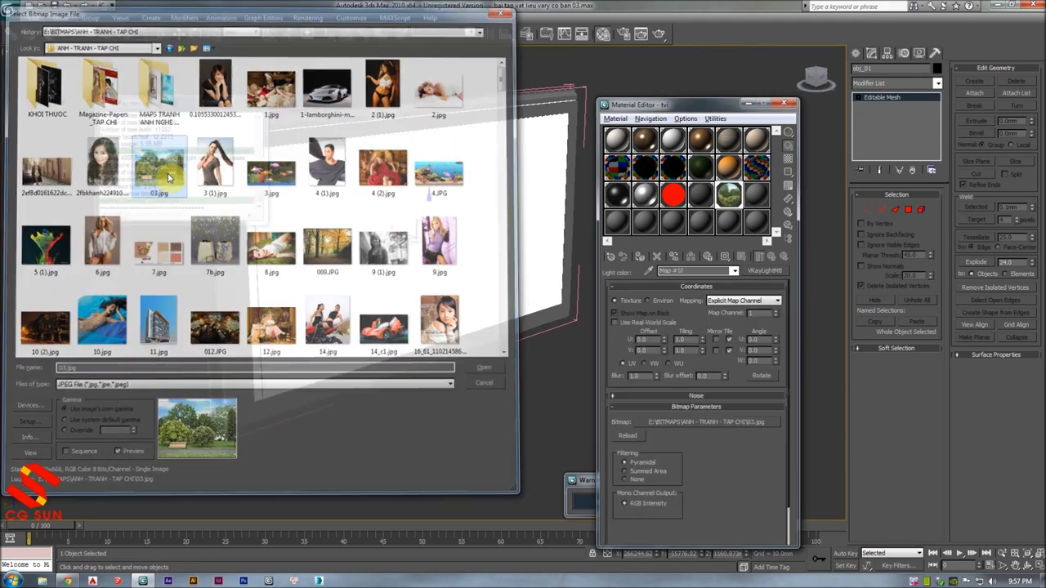
pyautogui.click(741, 257)
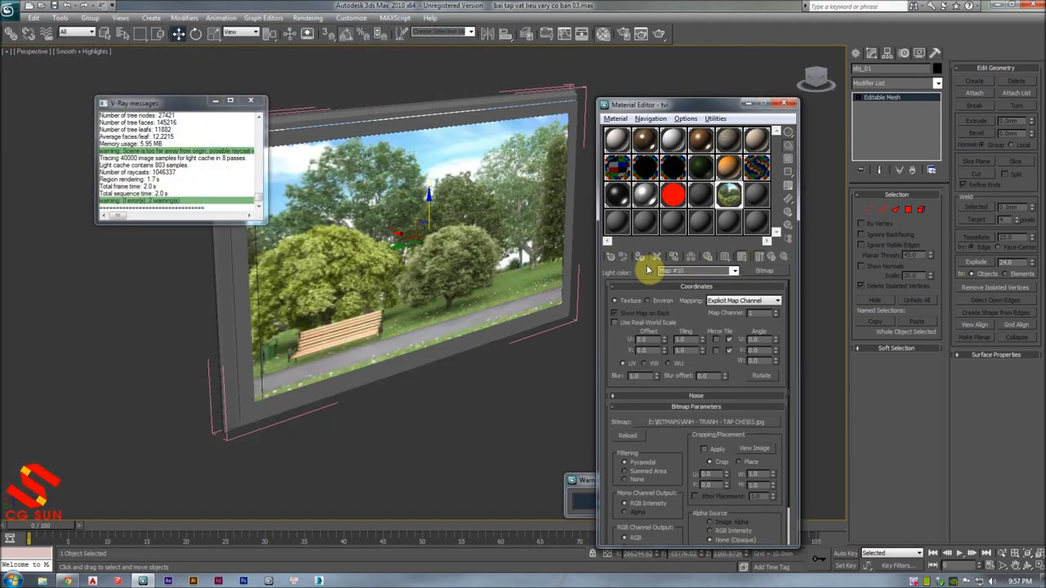
pyautogui.keyDown('alt'); pyautogui.moveTo(429, 285); pyautogui.dragTo(530, 270, button='middle'); pyautogui.keyUp('alt')
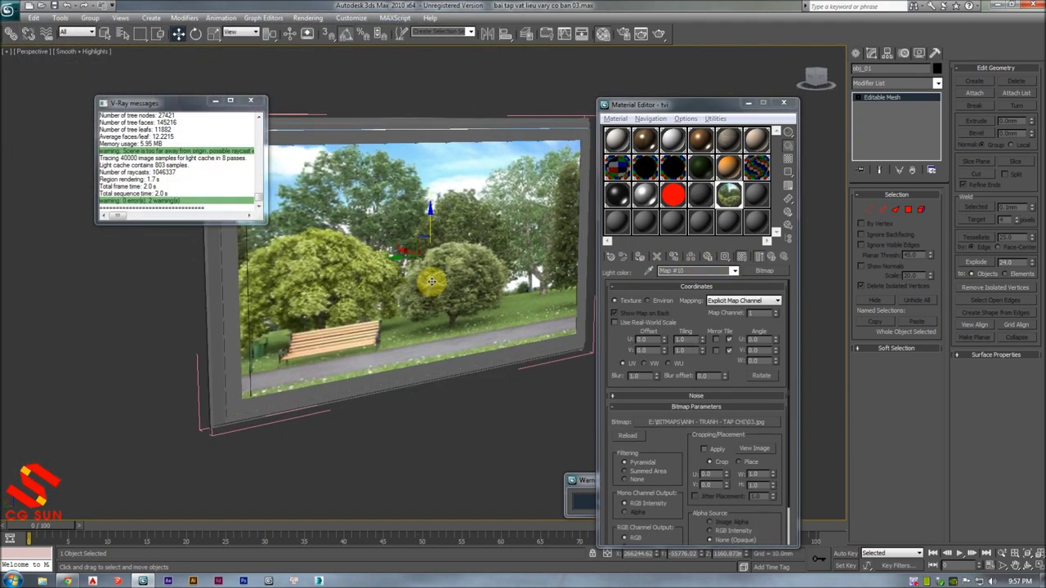
pyautogui.hotkey('shift', 'q')
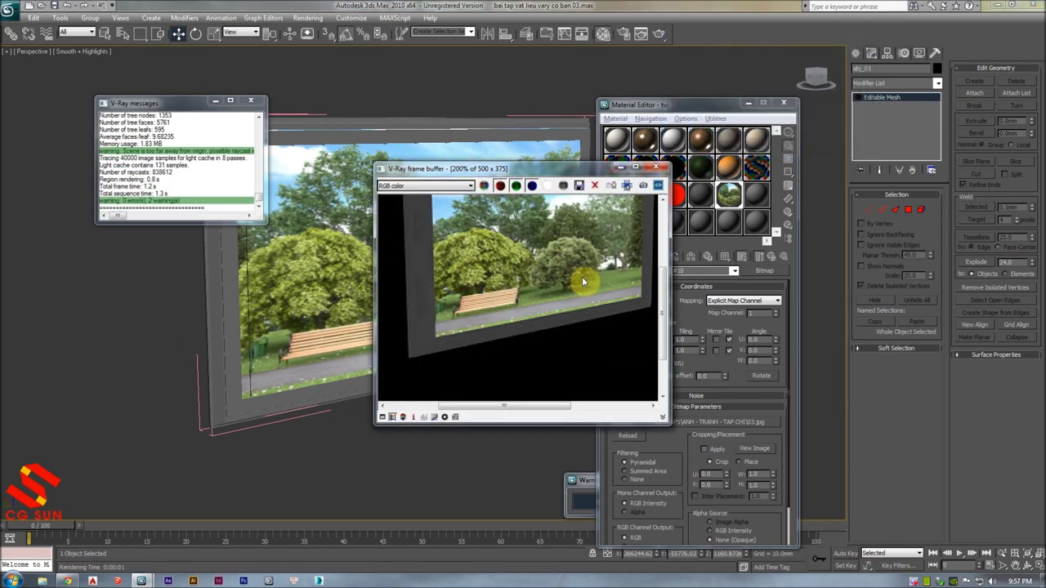
pyautogui.click(656, 167)
pyautogui.click(479, 460)
pyautogui.moveTo(479, 460)
pyautogui.mouseDown(button='middle')
pyautogui.moveTo(405, 389)
pyautogui.moveTo(318, 236)
pyautogui.moveTo(362, 273)
pyautogui.moveTo(303, 226)
pyautogui.mouseUp(button='middle')
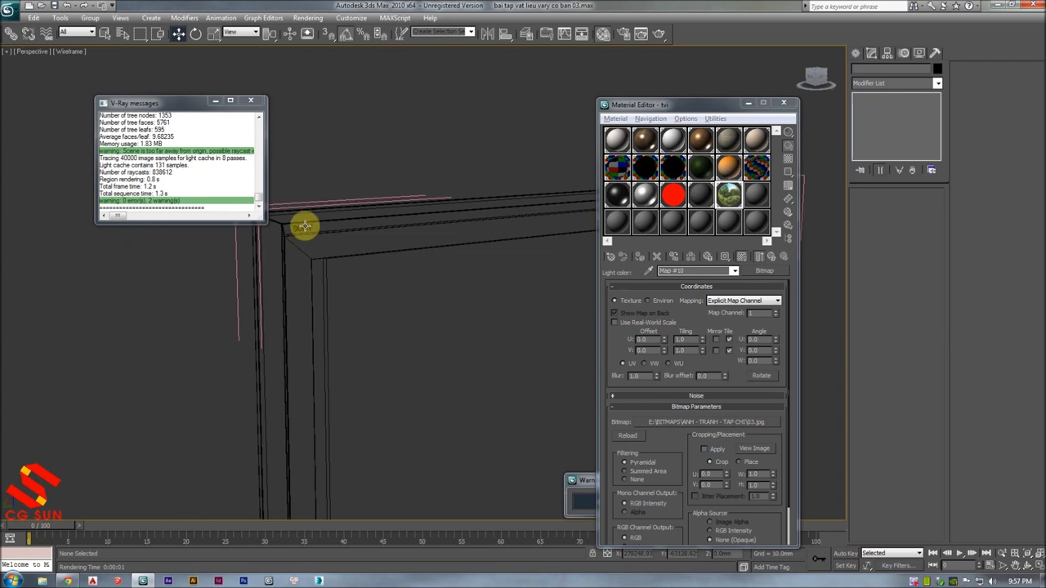
# - Assign the black nhua den plastic to the TV frame pieces, leaving the screen panel unchanged
pyautogui.click(303, 226)
pyautogui.click(671, 224)
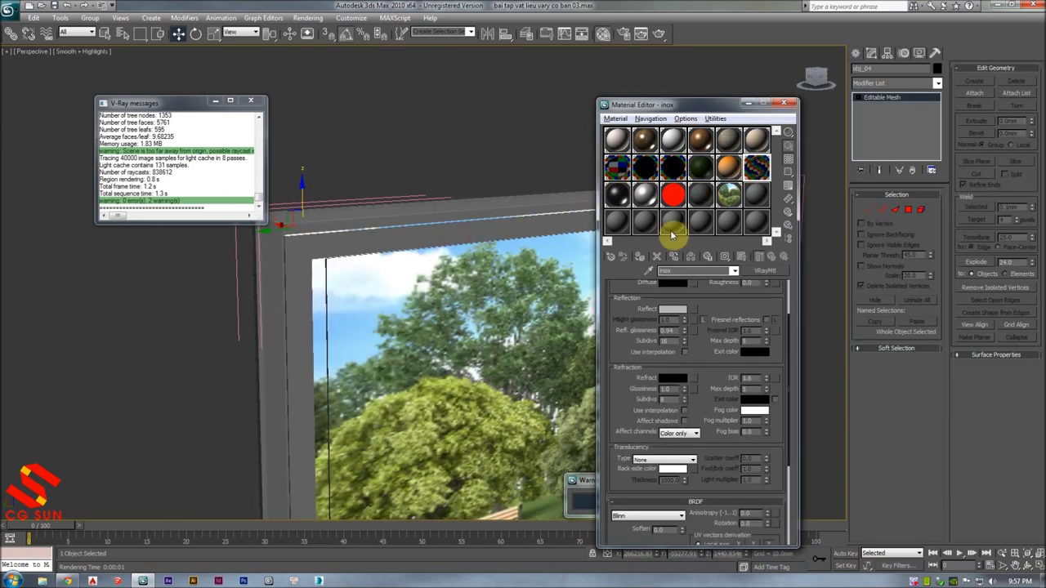
pyautogui.press('F3')
pyautogui.click(401, 215)
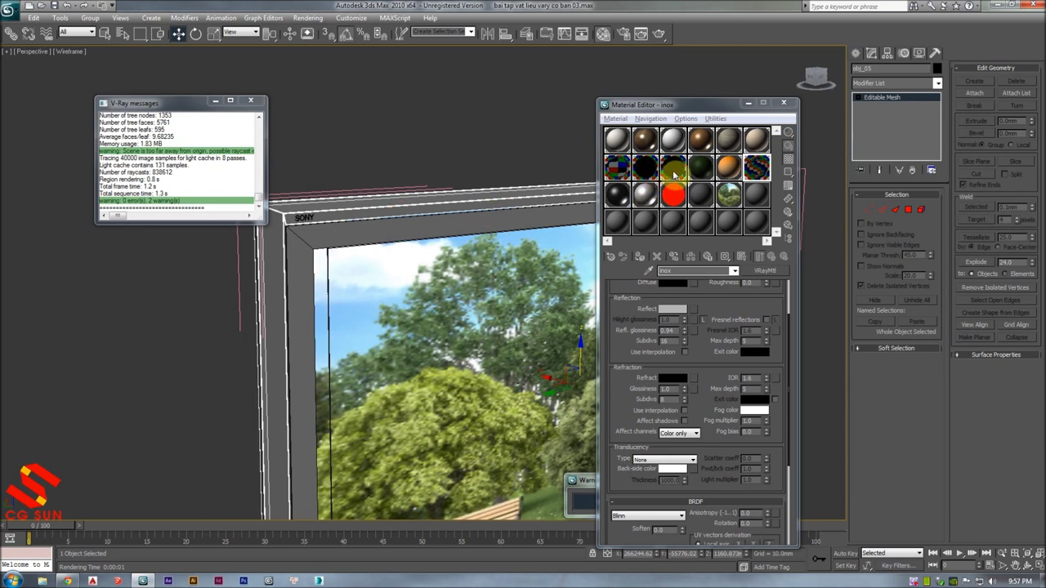
pyautogui.click(621, 201)
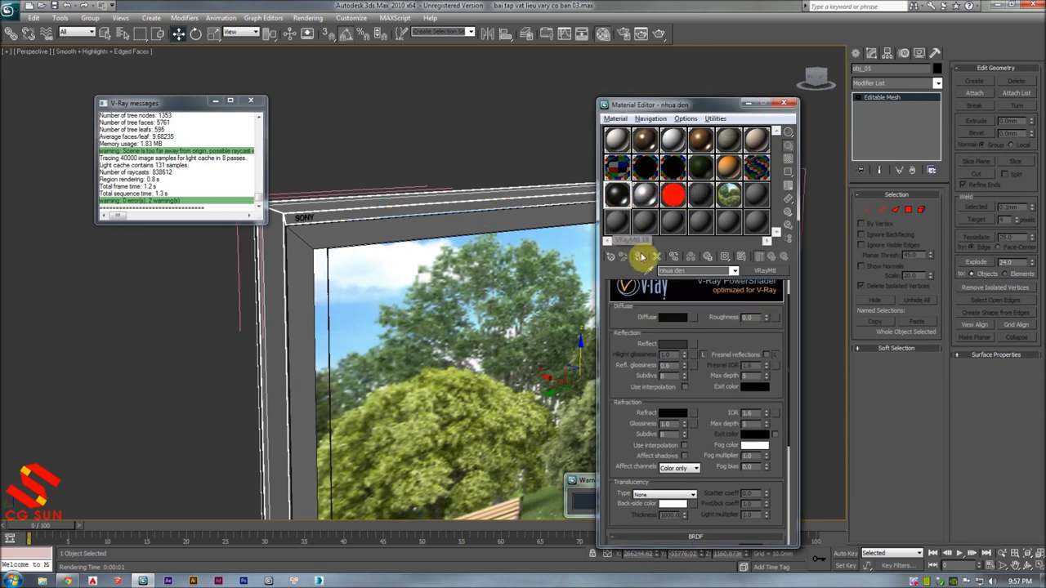
pyautogui.click(640, 256)
pyautogui.click(482, 223)
pyautogui.click(639, 256)
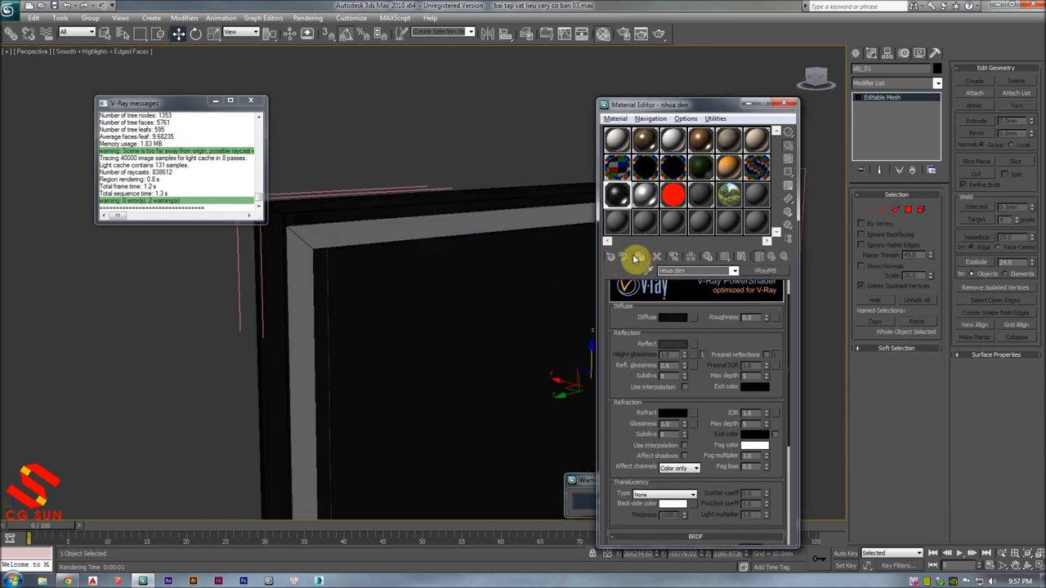
pyautogui.hotkey('ctrl', 'z')
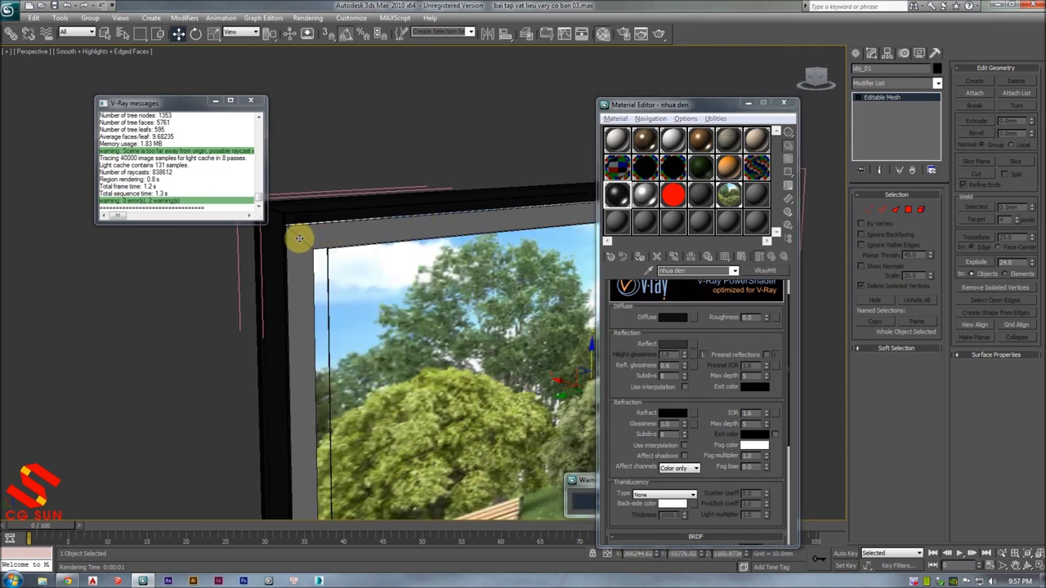
pyautogui.click(307, 239)
pyautogui.click(512, 196)
# - Select all the TV parts and combine them into one group
pyautogui.scroll(-3, 511, 196)
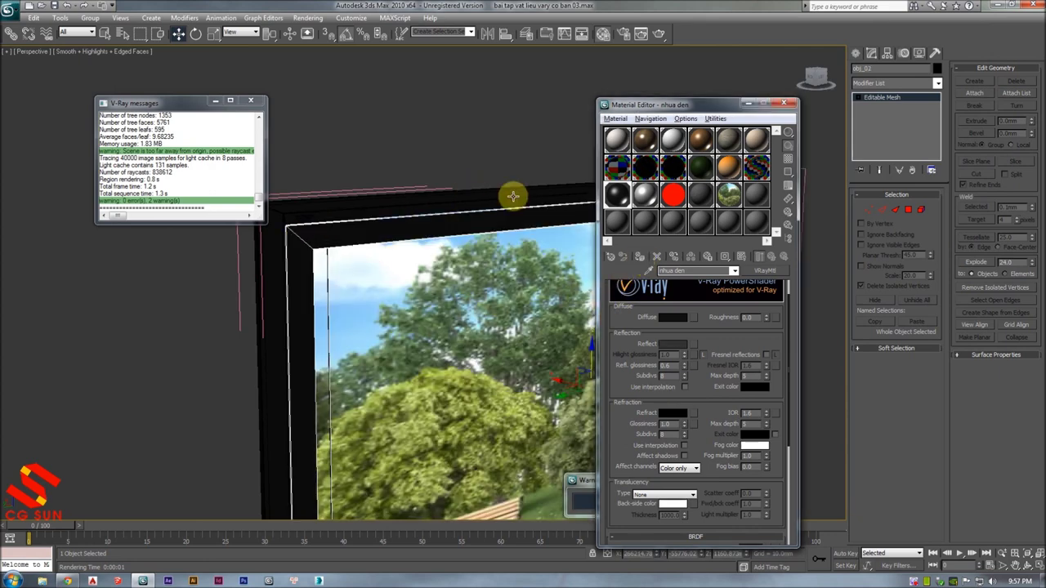
pyautogui.scroll(-5, 364, 161)
pyautogui.scroll(-2, 332, 212)
pyautogui.scroll(2, 351, 211)
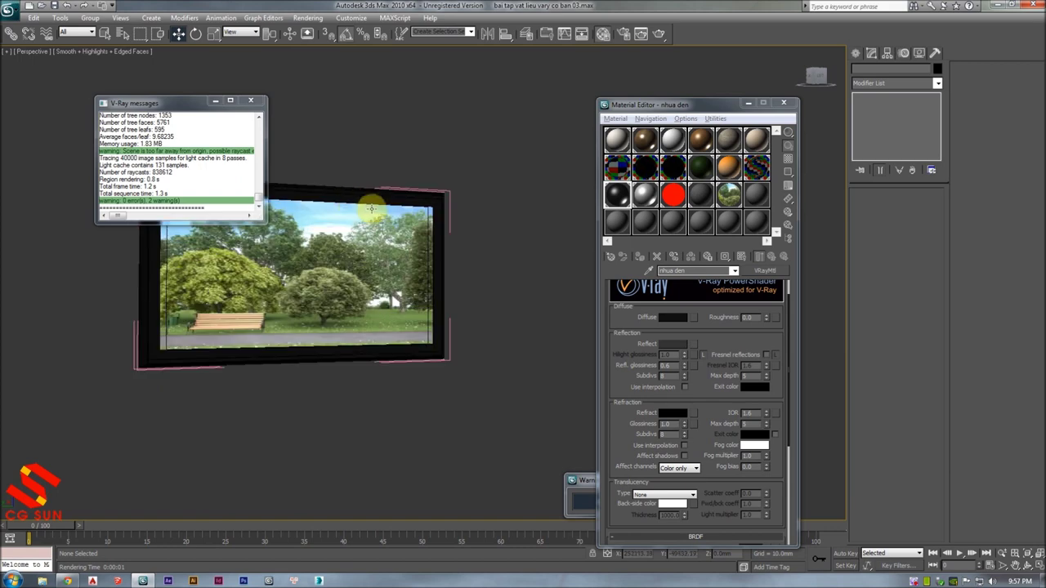
pyautogui.scroll(4, 420, 236)
pyautogui.scroll(3, 419, 239)
pyautogui.scroll(-3, 418, 239)
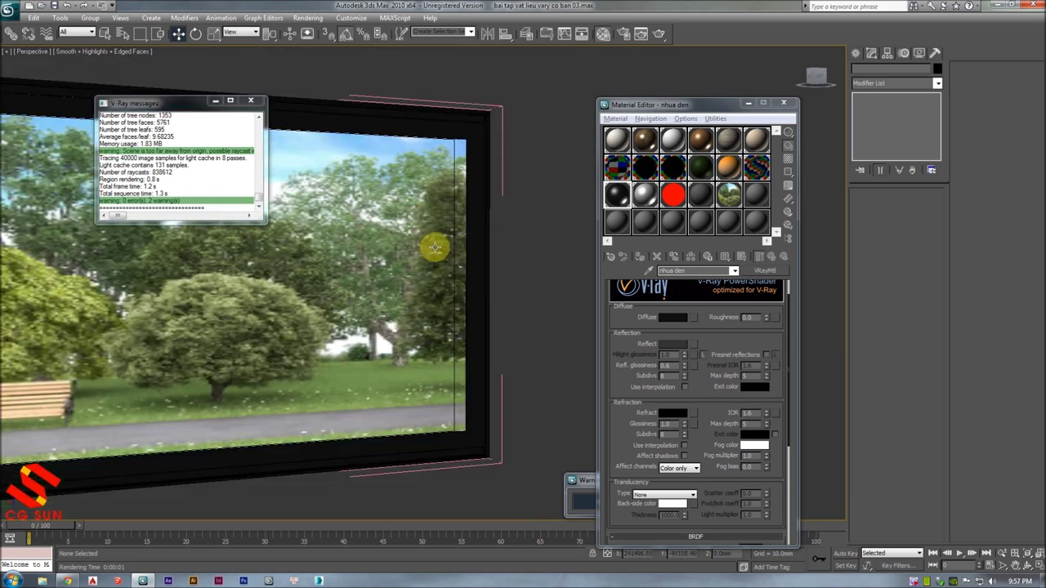
pyautogui.scroll(-3, 428, 240)
pyautogui.scroll(-1, 449, 242)
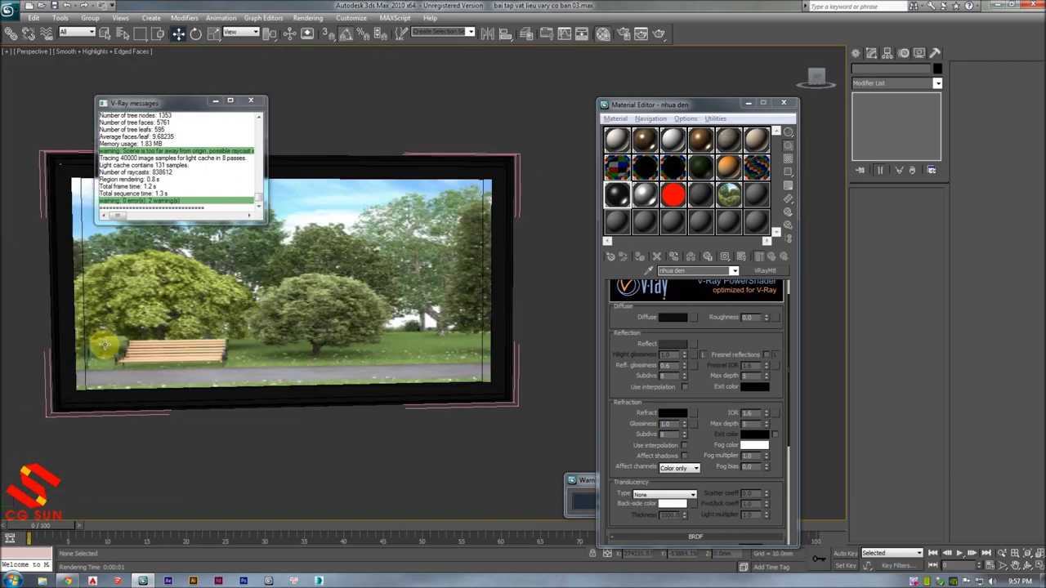
pyautogui.scroll(-4, 428, 284)
pyautogui.moveTo(504, 206); pyautogui.dragTo(191, 433)
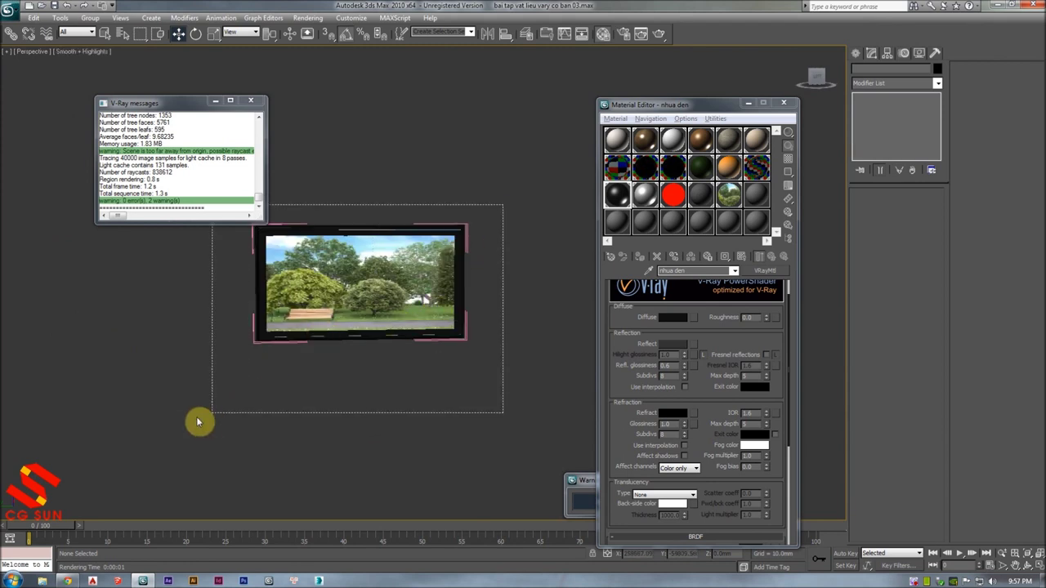
pyautogui.click(90, 18)
pyautogui.click(98, 72)
# - Test-render the grouped TV, then close the frame buffer, V-Ray messages and Material Editor
pyautogui.keyDown('alt'); pyautogui.moveTo(416, 148); pyautogui.dragTo(448, 148, button='middle'); pyautogui.keyUp('alt')
pyautogui.scroll(4, 447, 148)
pyautogui.moveTo(350, 205); pyautogui.dragTo(483, 275, button='middle')
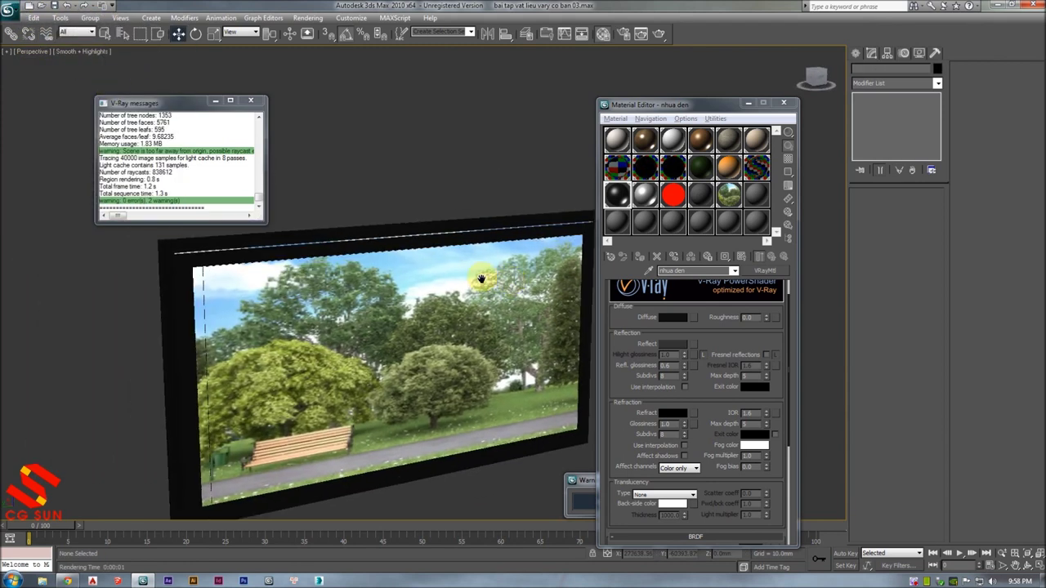
pyautogui.hotkey('shift', 'q')
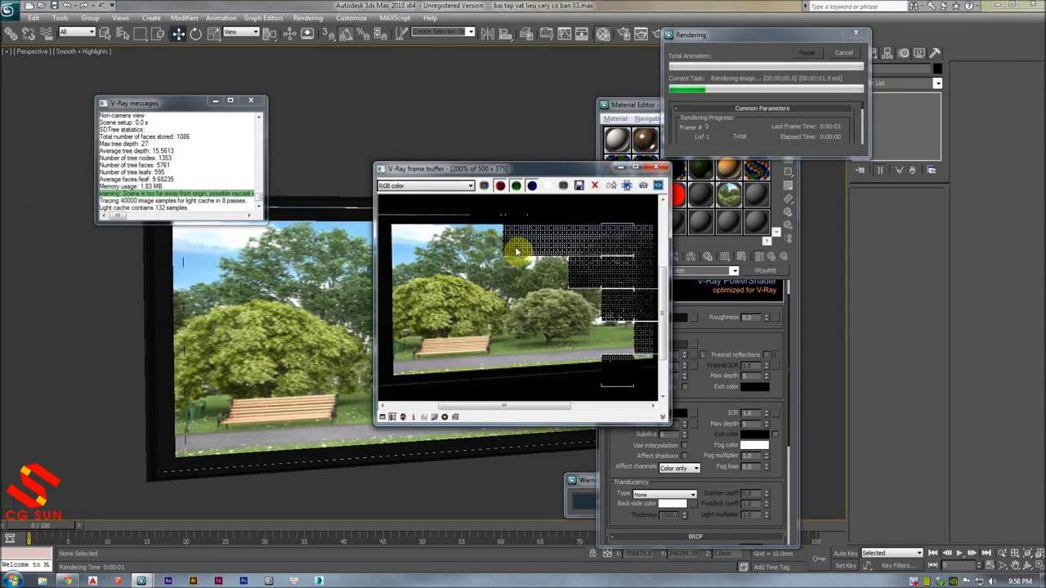
pyautogui.click(651, 170)
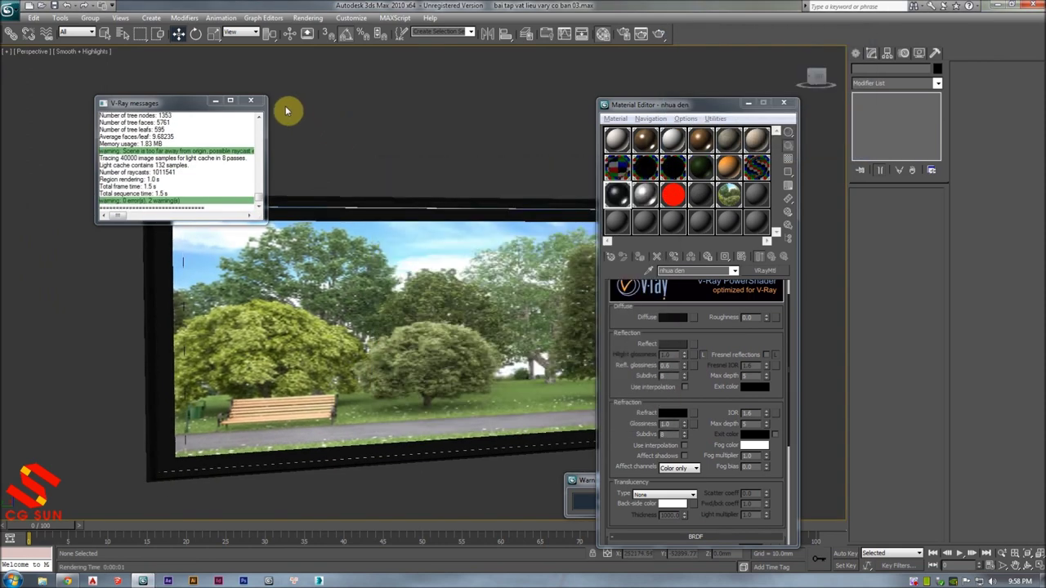
pyautogui.click(251, 101)
pyautogui.click(784, 103)
pyautogui.scroll(1, 545, 205)
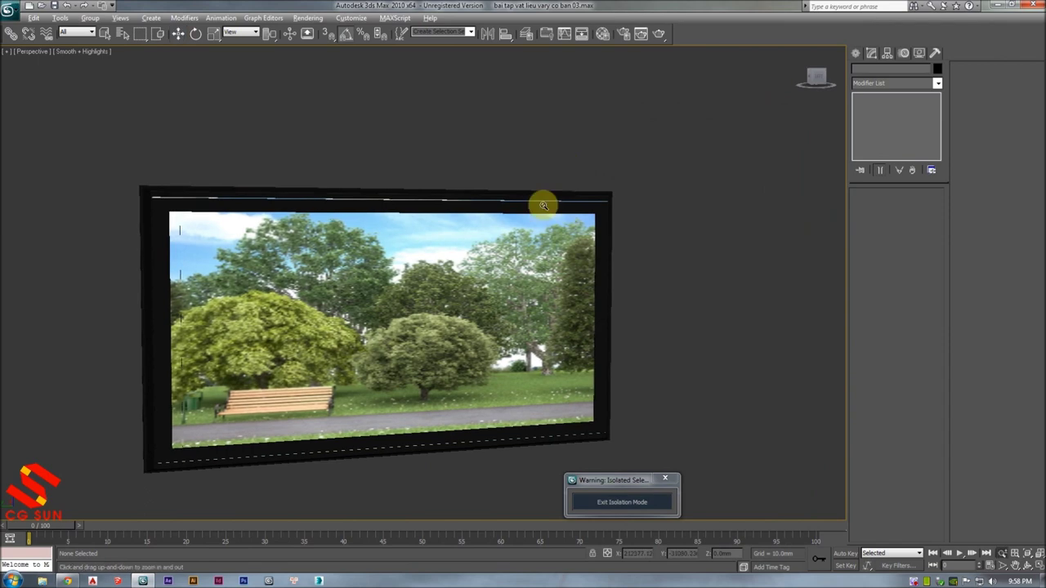
# - End the TV isolation so the rest of the room objects reappear
pyautogui.moveTo(510, 220); pyautogui.dragTo(534, 262)
pyautogui.click(638, 501)
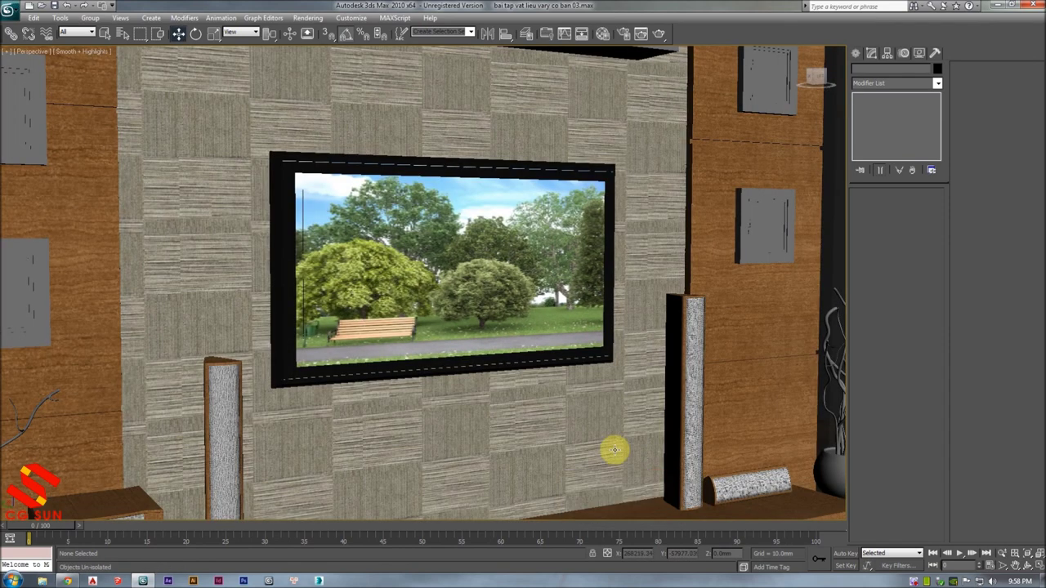
pyautogui.scroll(-1, 467, 363)
pyautogui.scroll(-10, 460, 368)
pyautogui.scroll(10, 466, 362)
pyautogui.scroll(5, 457, 366)
pyautogui.scroll(-5, 430, 360)
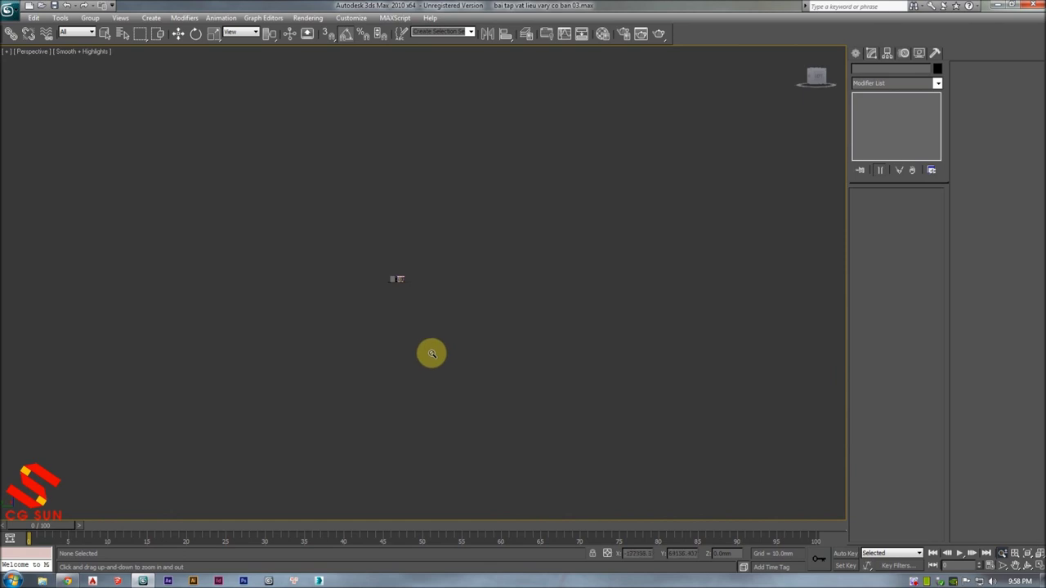
# - In the top view, select the obrazki_szybki group and two scene items, then check perspective
pyautogui.press('t')
pyautogui.press('w')
pyautogui.moveTo(439, 199); pyautogui.dragTo(273, 321)
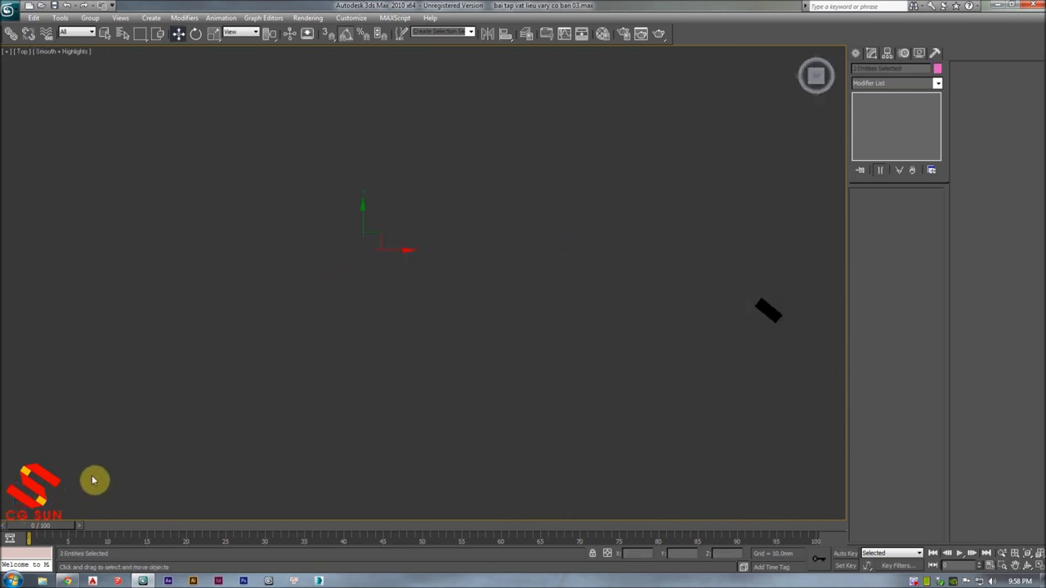
pyautogui.moveTo(422, 247); pyautogui.dragTo(112, 416)
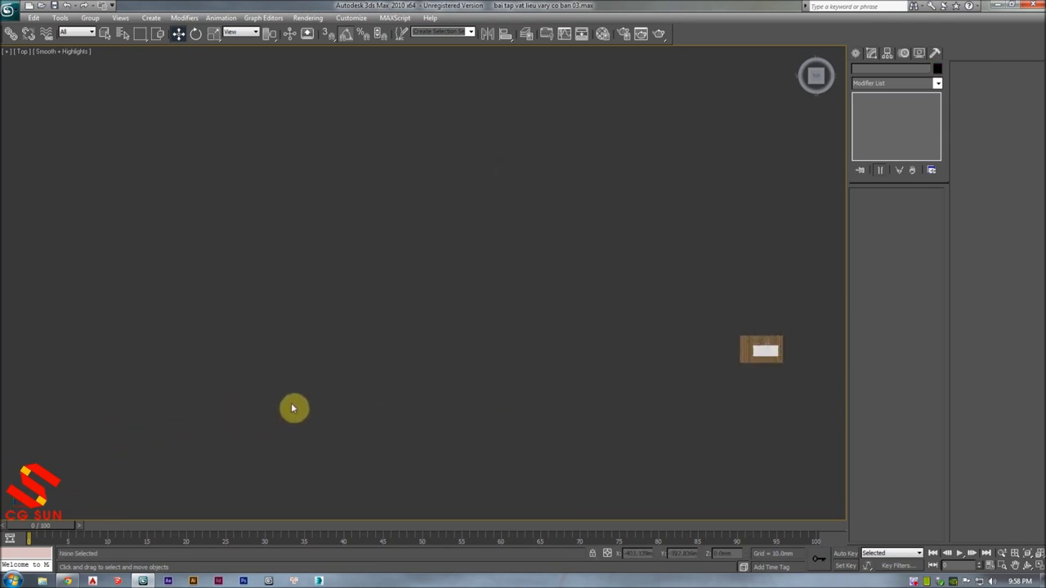
pyautogui.moveTo(441, 234); pyautogui.dragTo(18, 491)
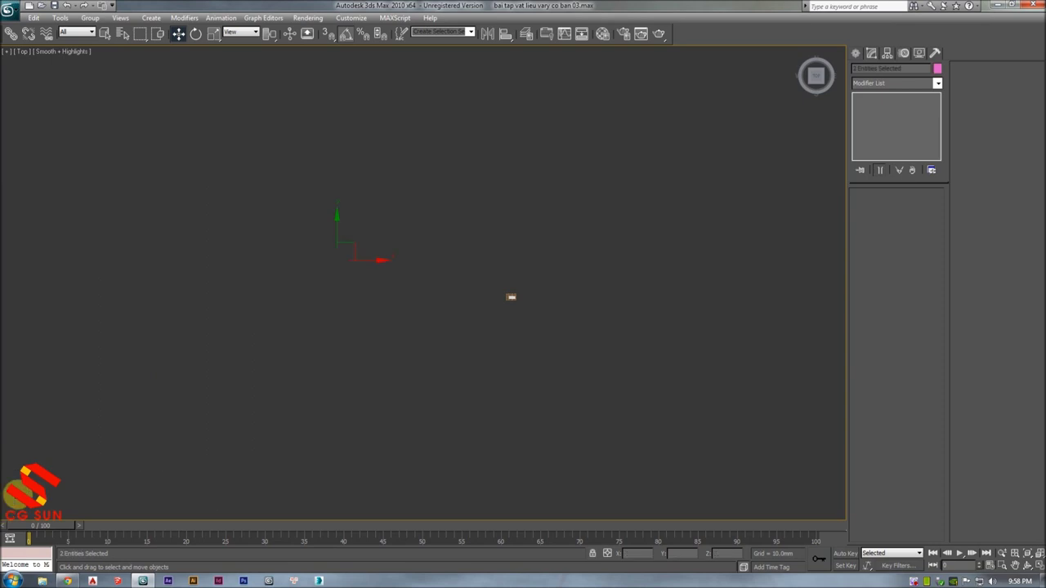
pyautogui.scroll(-2, 124, 372)
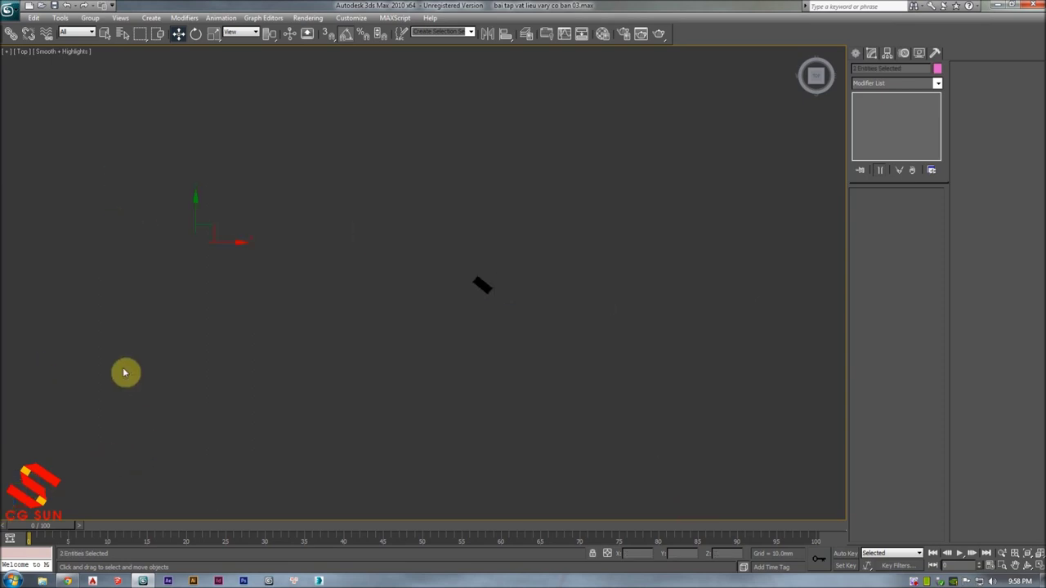
pyautogui.press('p')
pyautogui.moveTo(380, 348)
pyautogui.mouseDown(button='middle')
pyautogui.moveTo(517, 427)
pyautogui.moveTo(449, 351)
pyautogui.moveTo(488, 348)
pyautogui.mouseUp(button='middle')
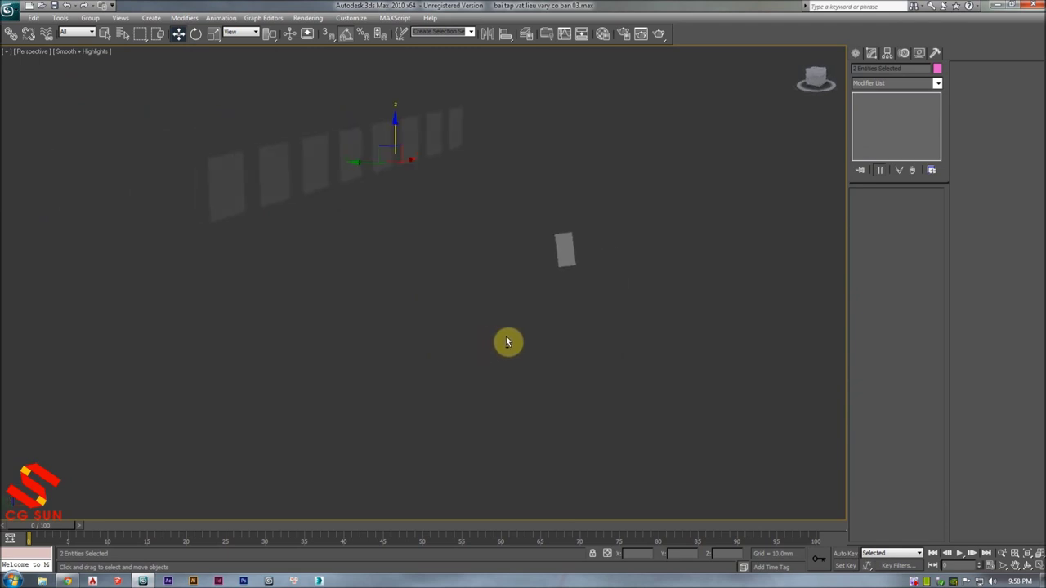
# - Clear the selection and frame the whole floor plan in a wireframe top view
pyautogui.press('t')
pyautogui.click(462, 379)
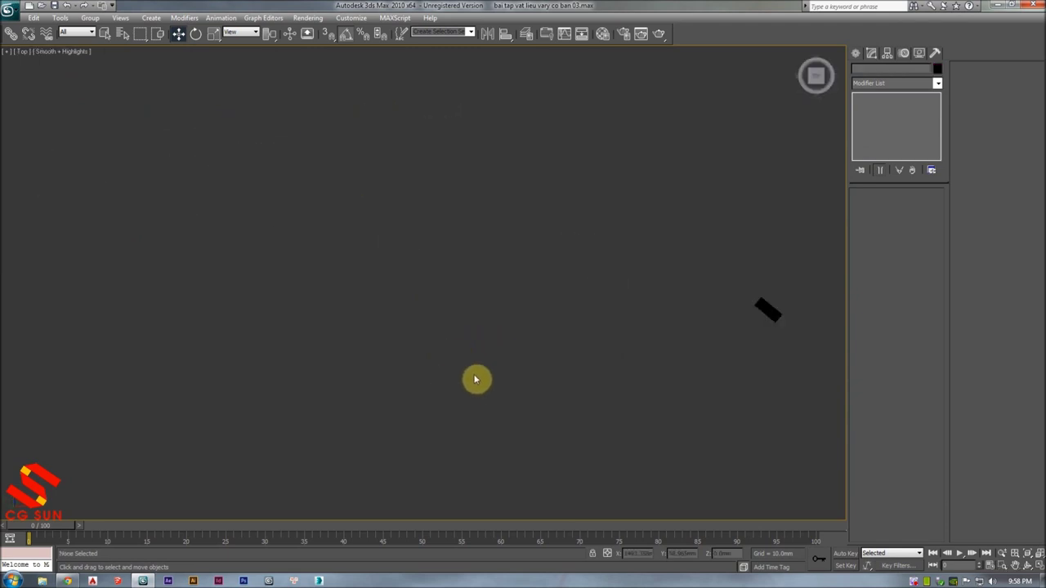
pyautogui.moveTo(760, 249); pyautogui.dragTo(559, 242, button='middle')
pyautogui.click(490, 289)
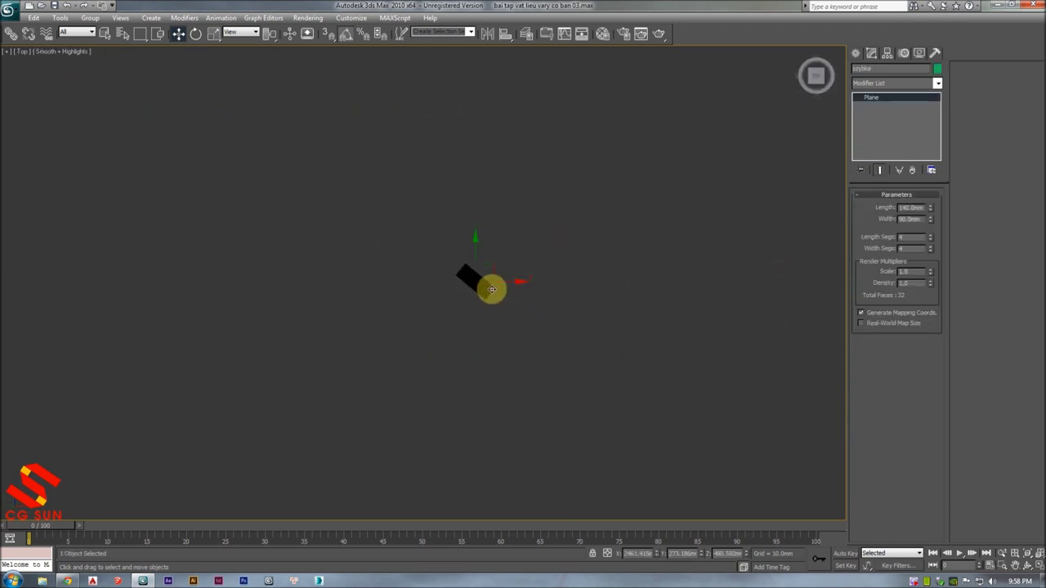
pyautogui.click(547, 256)
pyautogui.moveTo(547, 257)
pyautogui.mouseDown(button='middle')
pyautogui.moveTo(447, 235)
pyautogui.moveTo(478, 219)
pyautogui.mouseUp(button='middle')
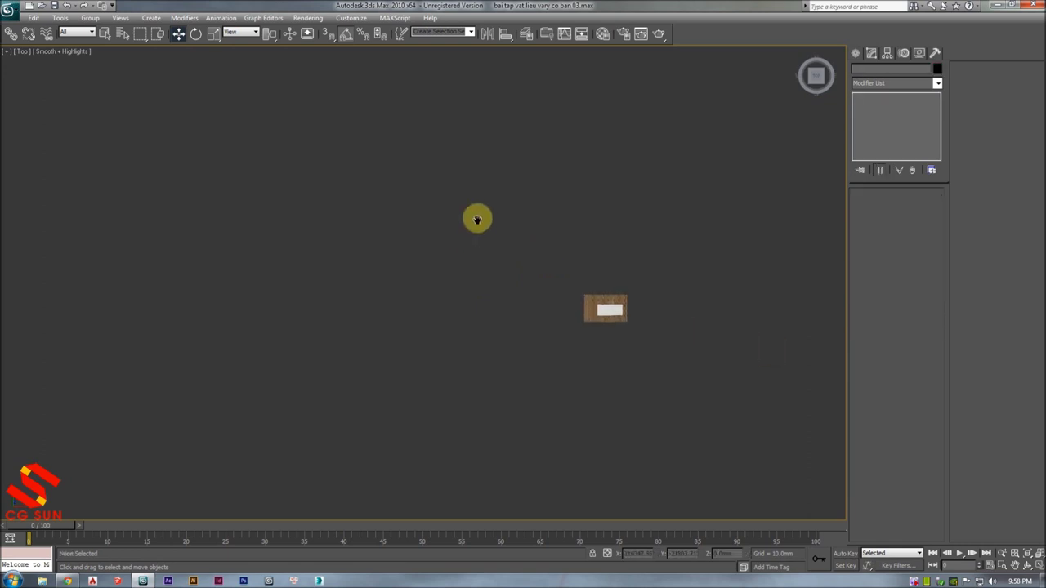
pyautogui.press('F3')
pyautogui.moveTo(611, 270); pyautogui.dragTo(463, 236, button='middle')
pyautogui.moveTo(684, 238); pyautogui.dragTo(394, 204, button='middle')
pyautogui.scroll(3, 454, 276)
pyautogui.scroll(2, 373, 269)
pyautogui.scroll(3, 369, 259)
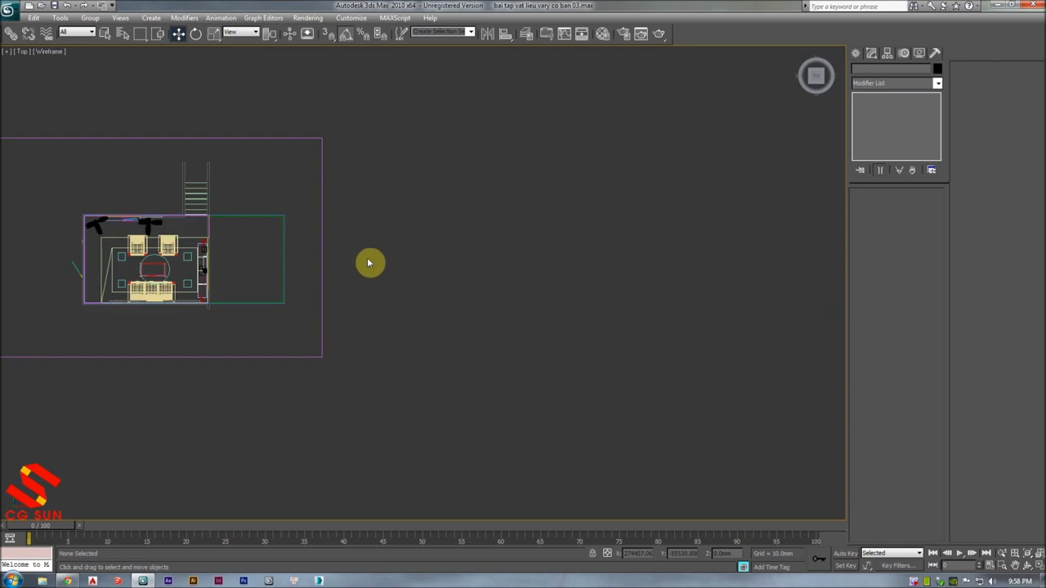
# - Frame the floor plan and locate the stray objects lying outside the room
pyautogui.moveTo(368, 259); pyautogui.dragTo(502, 213, button='middle')
pyautogui.moveTo(513, 140); pyautogui.dragTo(80, 414)
pyautogui.press('z')
pyautogui.click(401, 169)
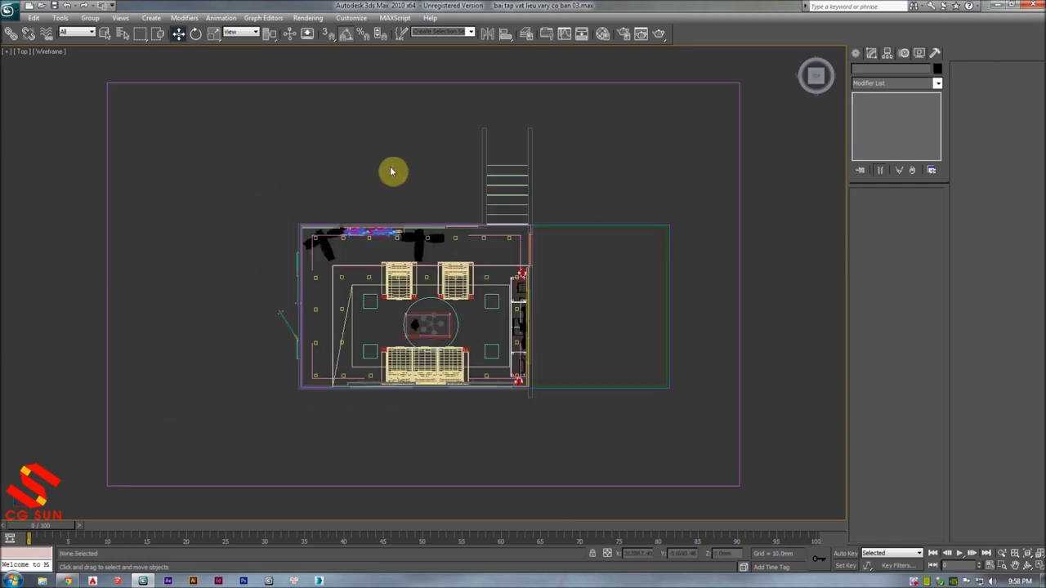
pyautogui.press('z')
pyautogui.moveTo(297, 193); pyautogui.dragTo(352, 193, button='middle')
pyautogui.moveTo(352, 193); pyautogui.dragTo(5, 304)
# - Delete the stray dashed lines outside the room and refit the floor plan
pyautogui.moveTo(480, 247); pyautogui.dragTo(564, 273, button='middle')
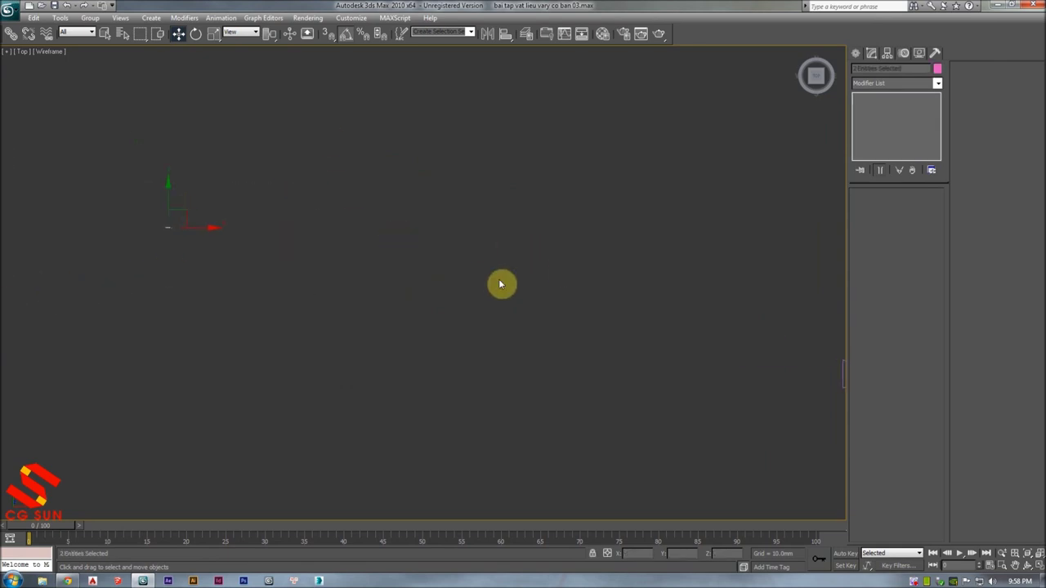
pyautogui.moveTo(269, 191); pyautogui.dragTo(51, 328)
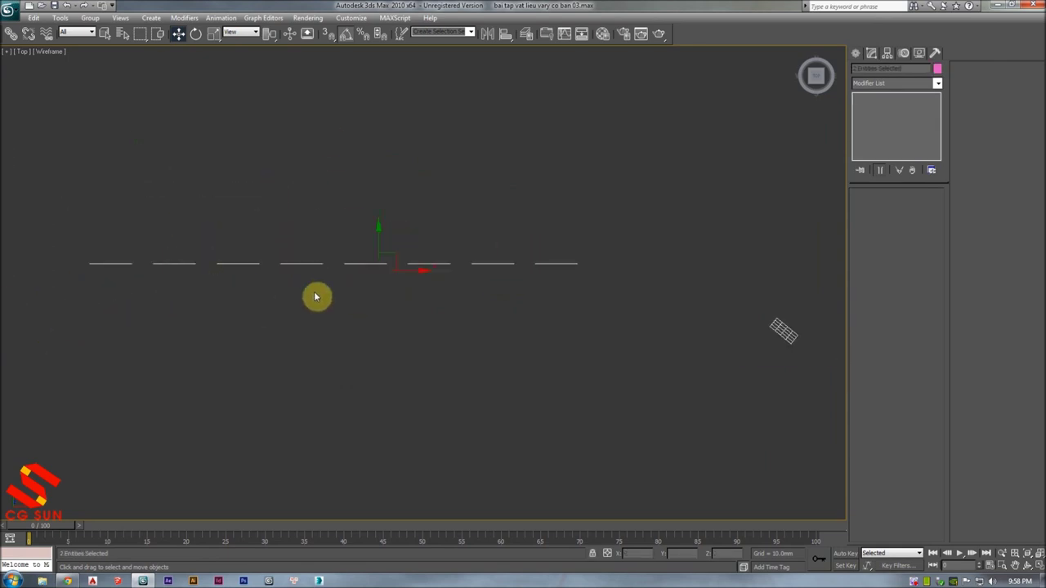
pyautogui.press('Delete')
pyautogui.press('z')
pyautogui.scroll(1, 588, 364)
pyautogui.moveTo(397, 240); pyautogui.dragTo(22, 353)
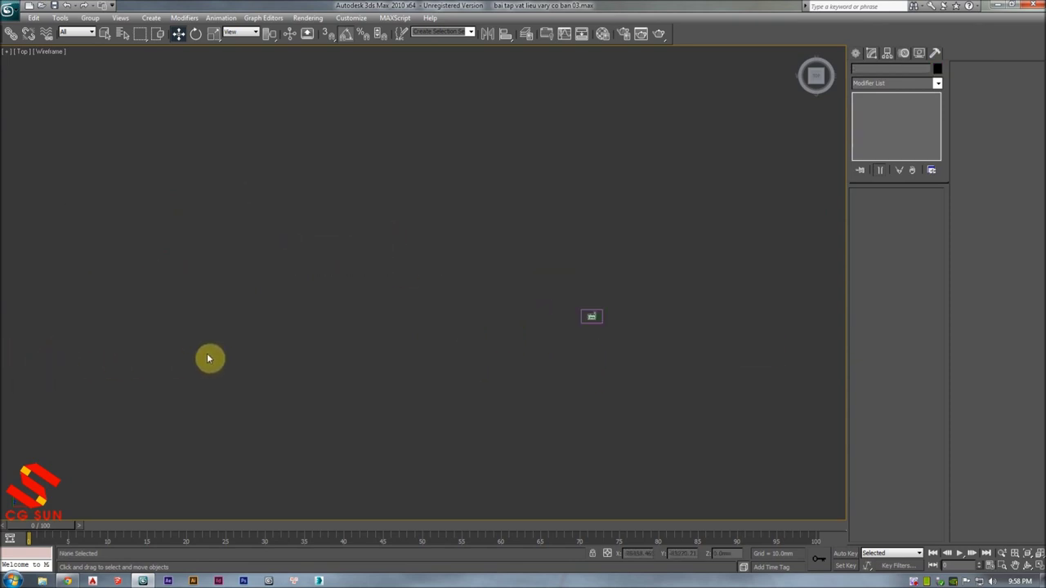
pyautogui.press('z')
# - Inspect the room in shaded perspective, then return to a wireframe top view
pyautogui.press('p')
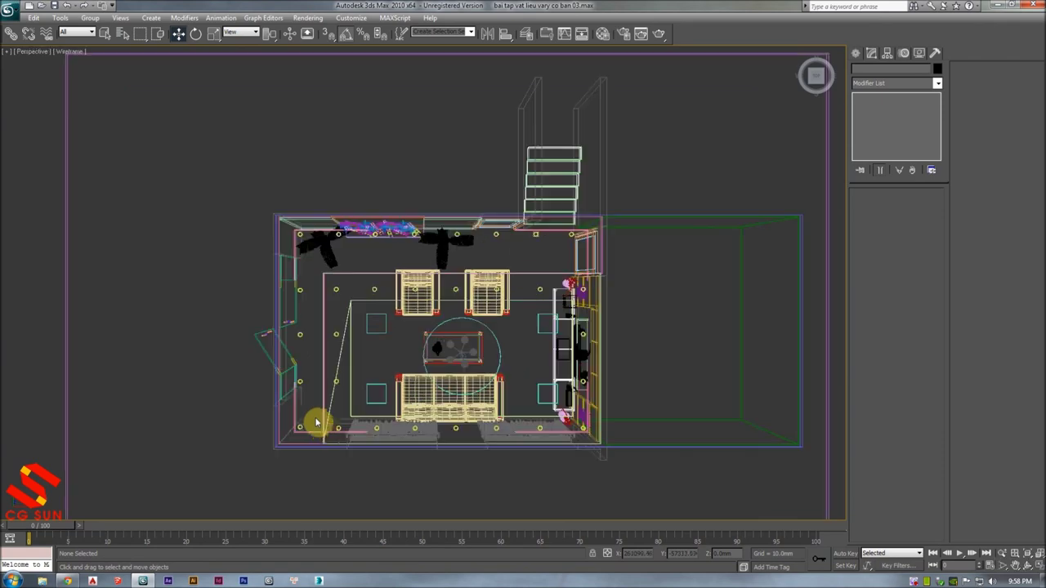
pyautogui.moveTo(315, 414)
pyautogui.keyDown('alt'); pyautogui.mouseDown(button='middle')
pyautogui.moveTo(231, 329)
pyautogui.moveTo(307, 330)
pyautogui.mouseUp(button='middle'); pyautogui.keyUp('alt')
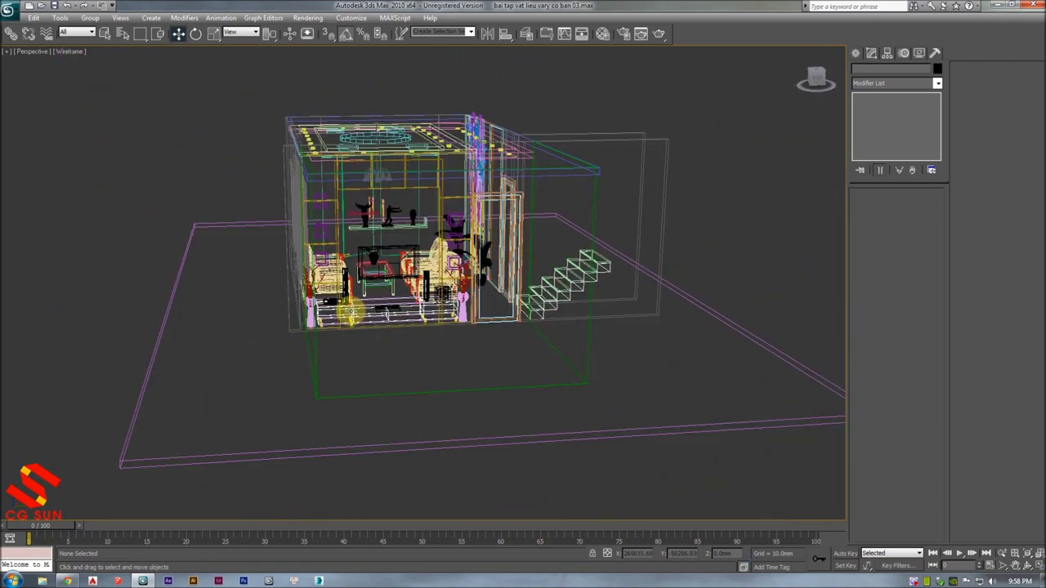
pyautogui.scroll(3, 352, 313)
pyautogui.press('F3')
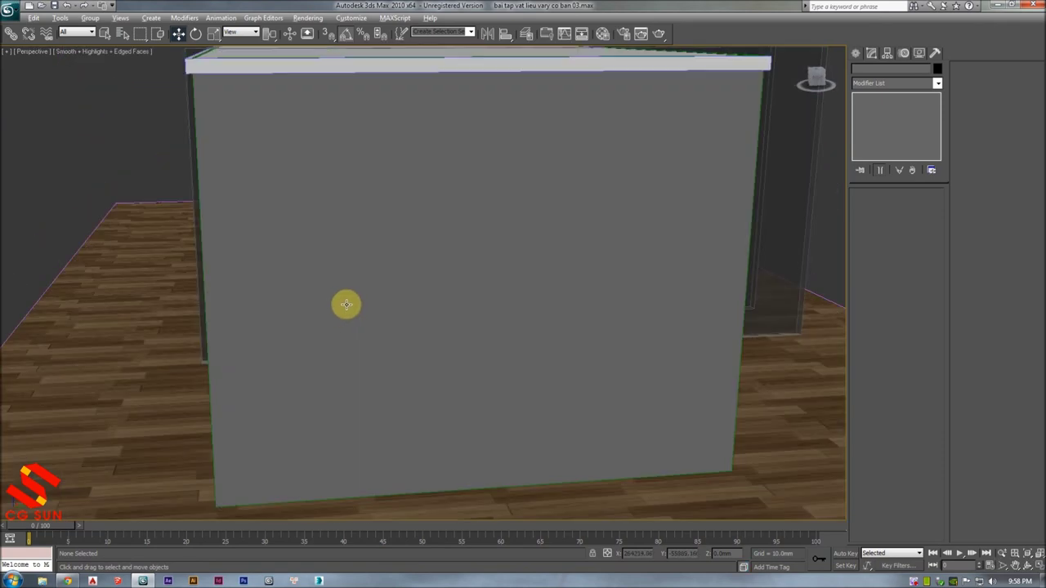
pyautogui.press('t')
pyautogui.press('z')
pyautogui.press('F3')
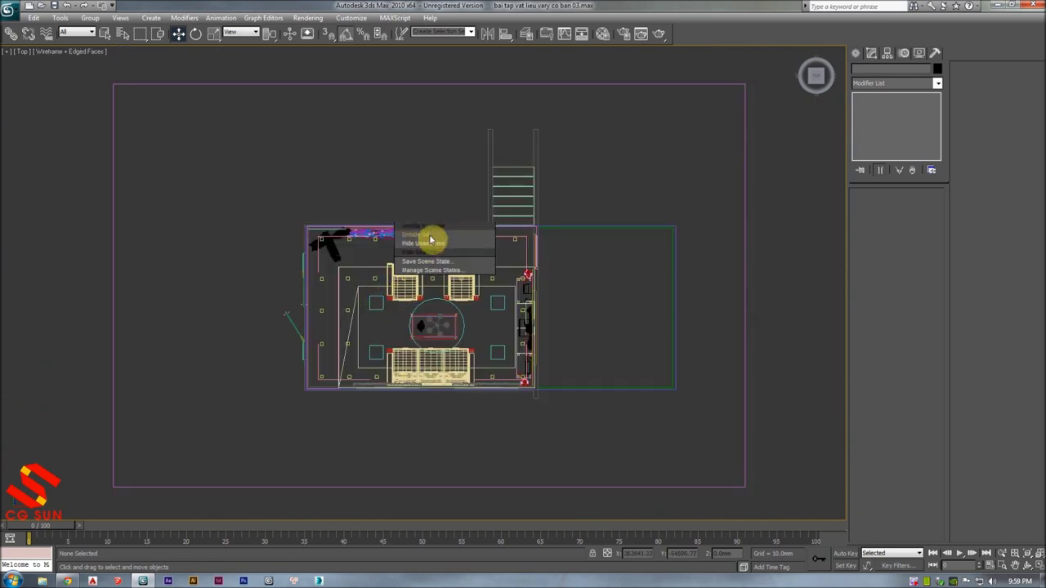
# - Unhide all hidden objects, such as the staircase, and zoom around the room plan
pyautogui.rightClick(424, 213)
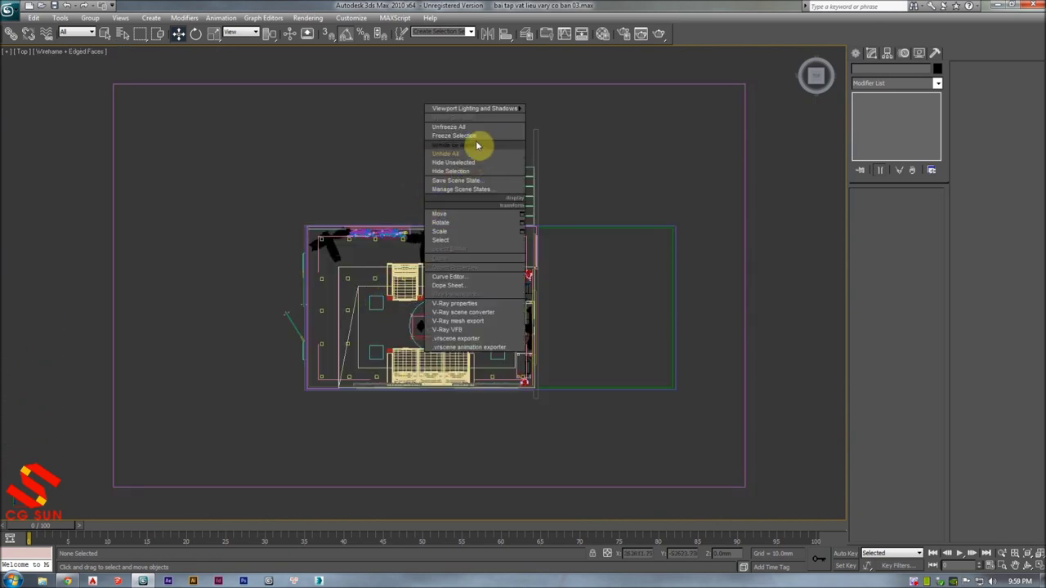
pyautogui.click(453, 156)
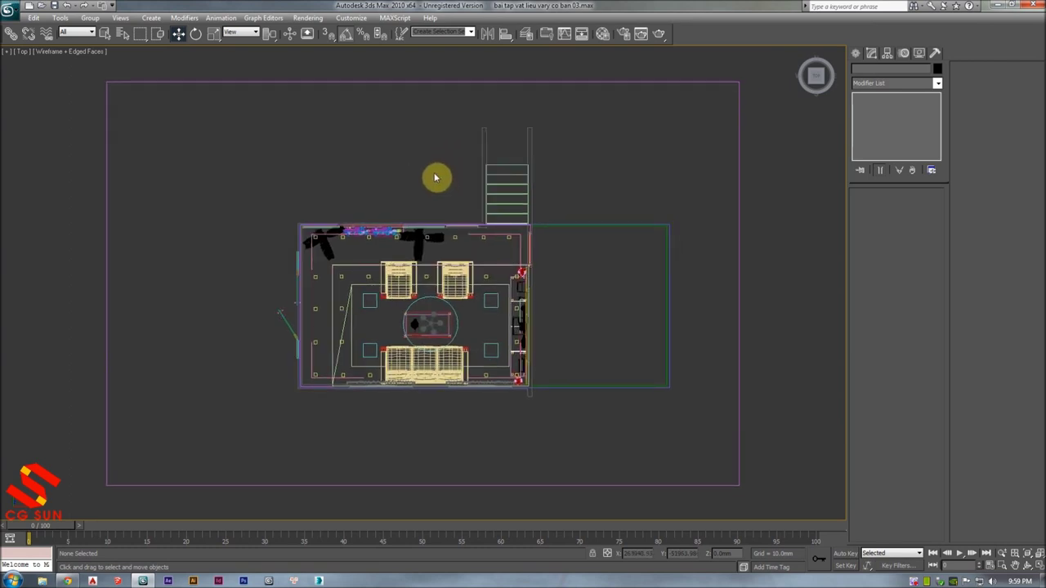
pyautogui.press(']')
pyautogui.rightClick(409, 140)
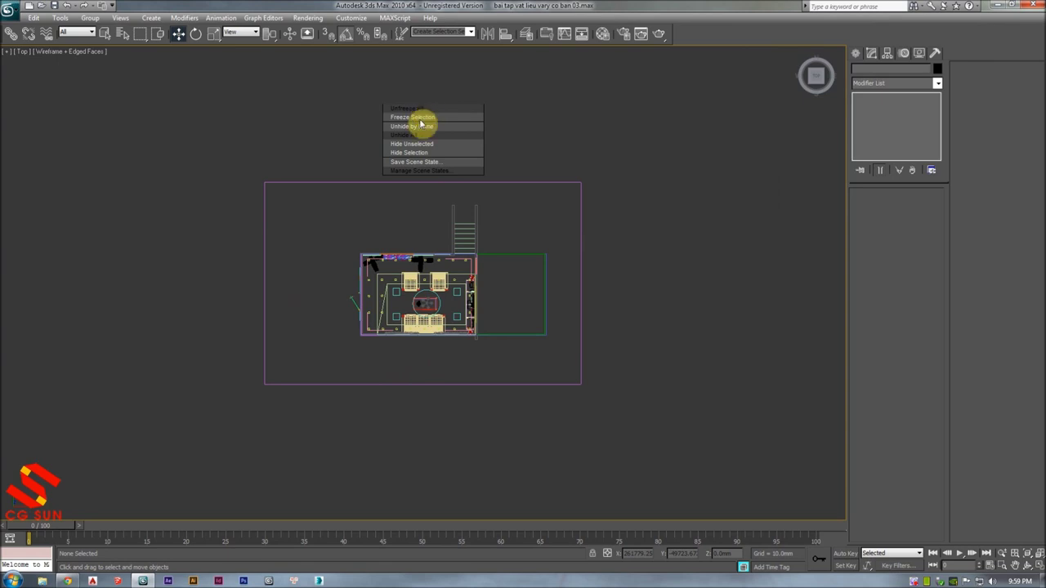
pyautogui.click(409, 136)
pyautogui.press('[')
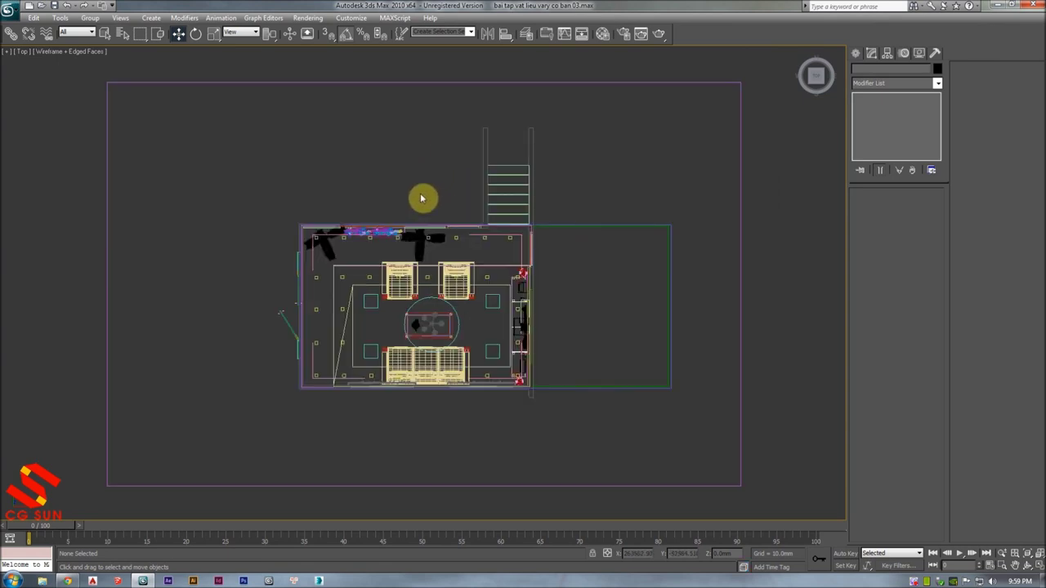
pyautogui.press(']')
pyautogui.press(']')
pyautogui.press(']')
pyautogui.scroll(-3, 422, 199)
pyautogui.scroll(-3, 415, 281)
pyautogui.moveTo(415, 280); pyautogui.dragTo(553, 297, button='middle')
pyautogui.scroll(-2, 552, 321)
pyautogui.press('[')
pyautogui.press('[')
# - Check the 87-object room selection, then restore the four-viewport layout with Alt+W
pyautogui.moveTo(648, 320); pyautogui.dragTo(544, 387)
pyautogui.moveTo(608, 352); pyautogui.dragTo(594, 407)
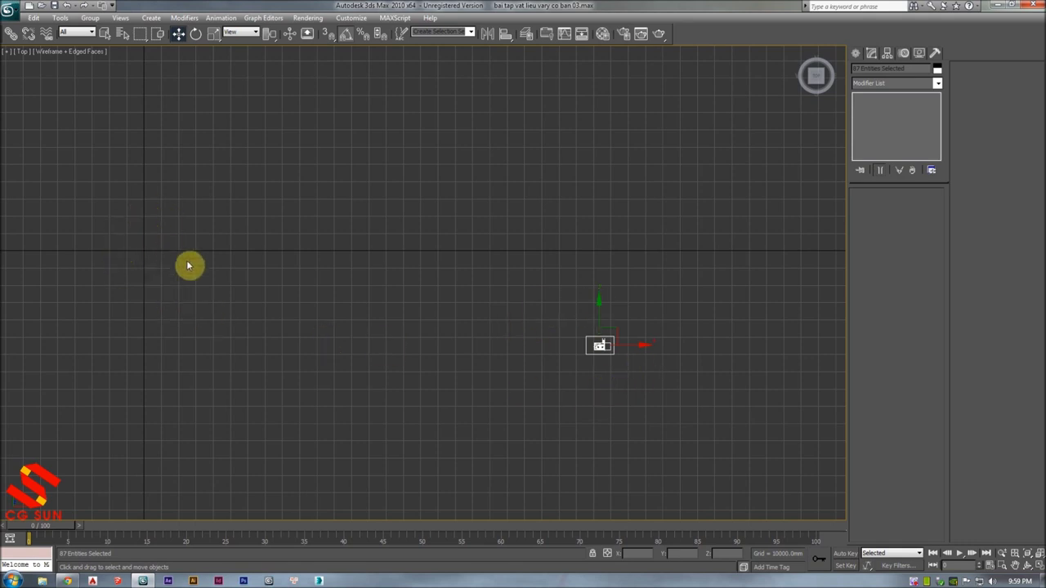
pyautogui.click(470, 311)
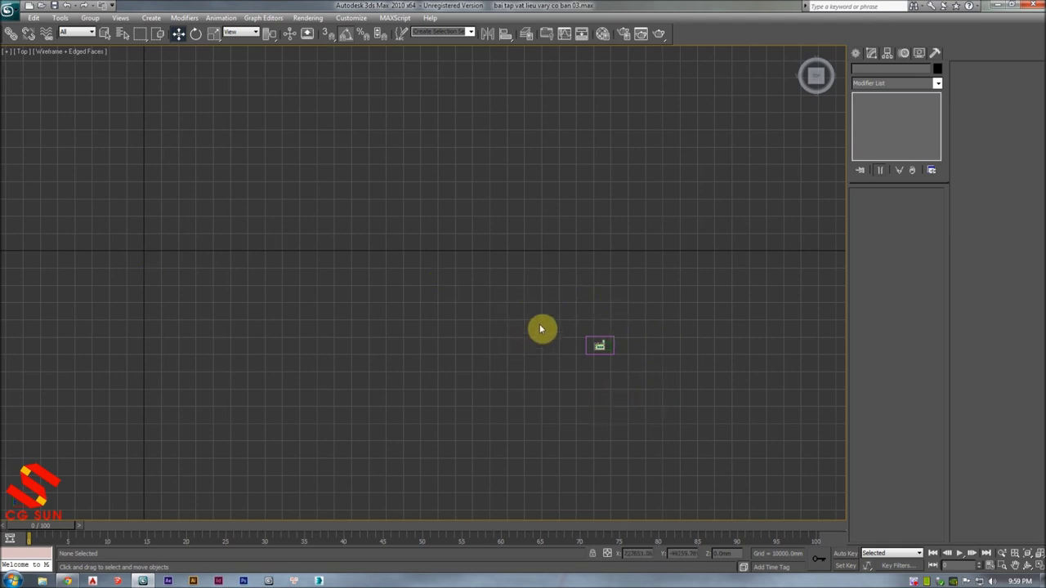
pyautogui.click(854, 56)
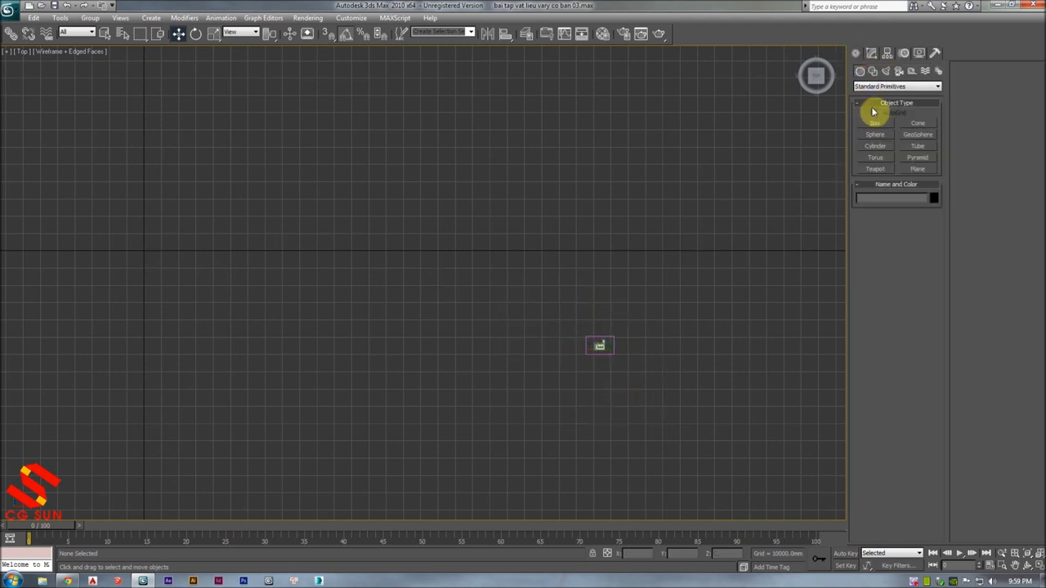
pyautogui.press('f')
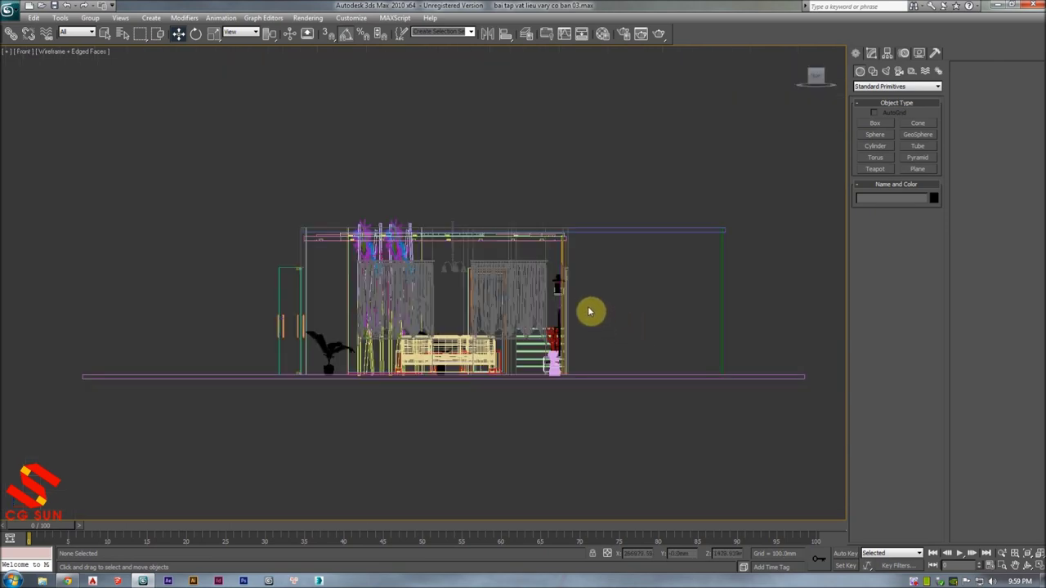
pyautogui.press('t')
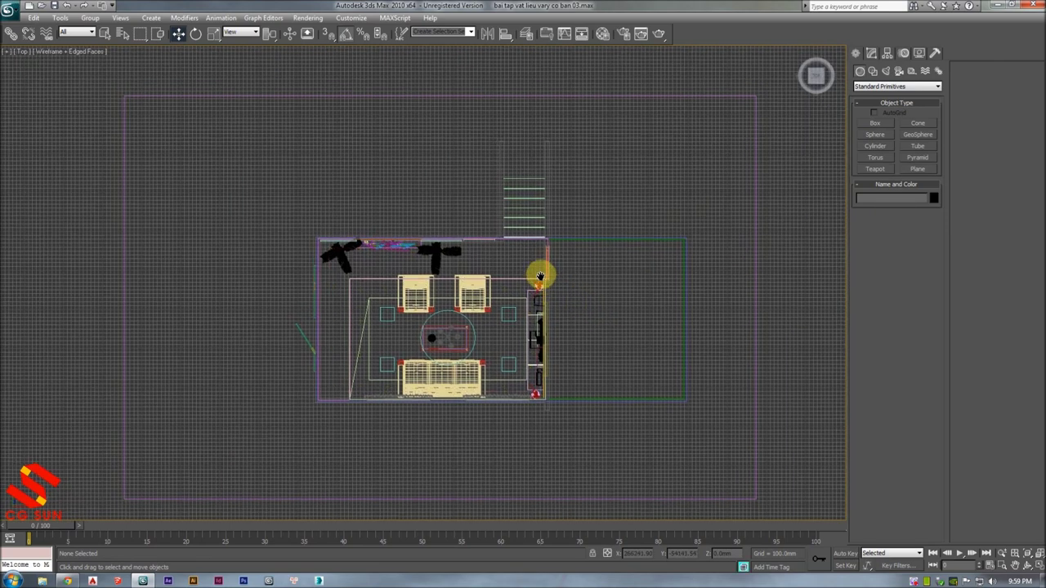
pyautogui.hotkey('alt', 'w')
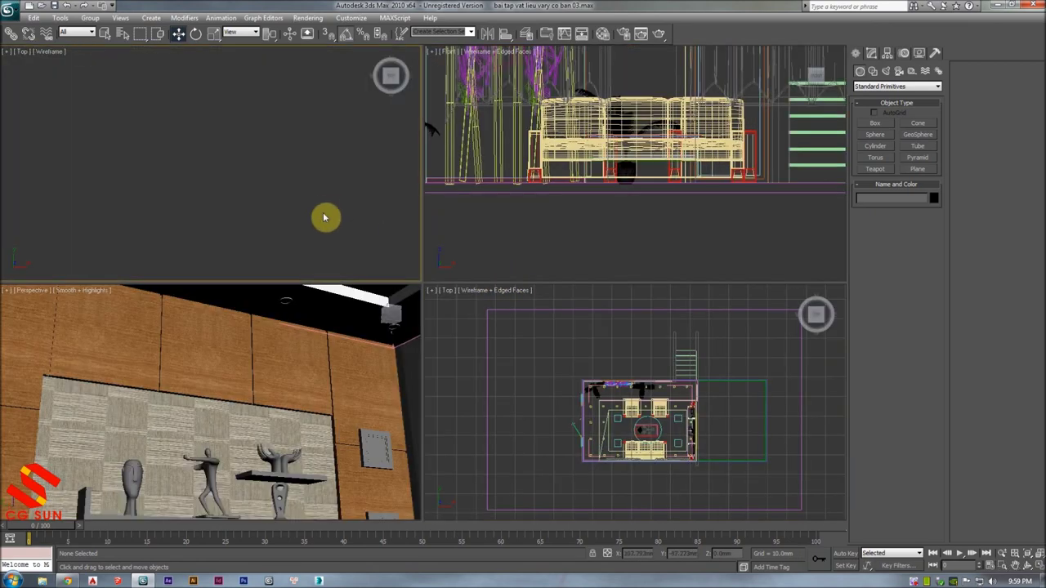
# - Zoom extents in all views and turn the Perspective viewport into a Left view
pyautogui.hotkey('ctrl', 'shift', 'z')
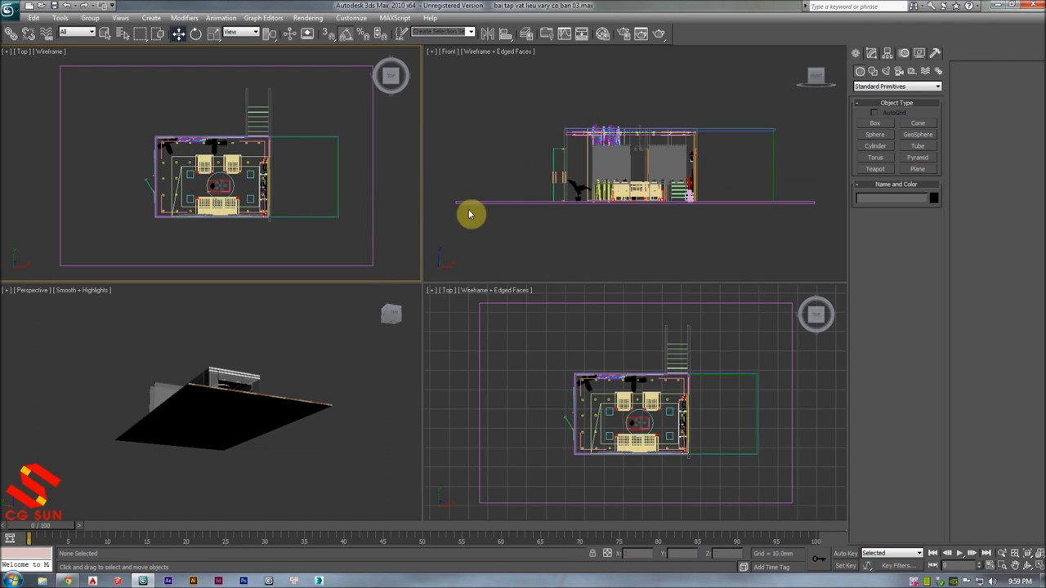
pyautogui.click(501, 244)
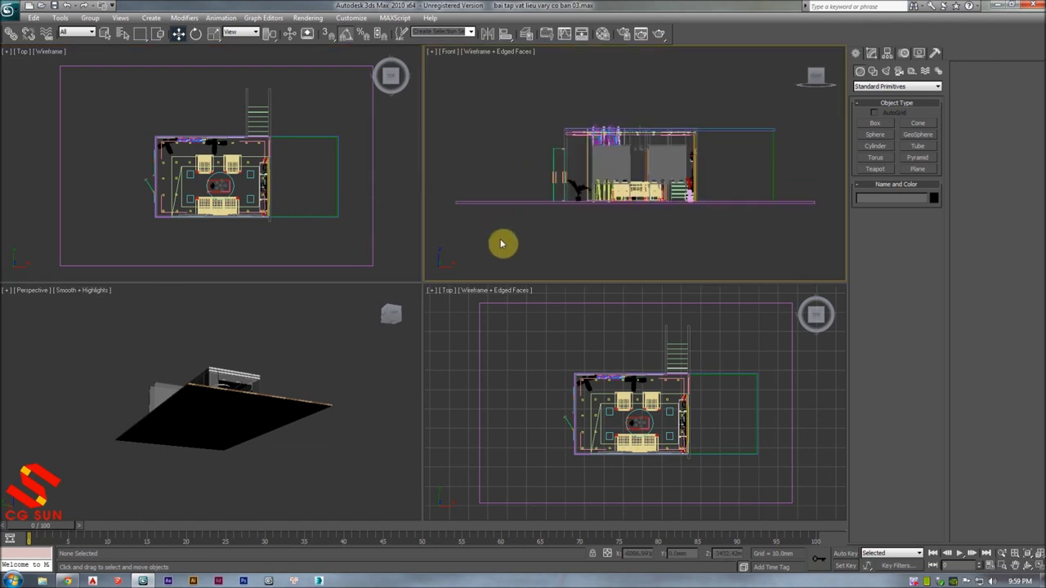
pyautogui.click(339, 366)
pyautogui.press('l')
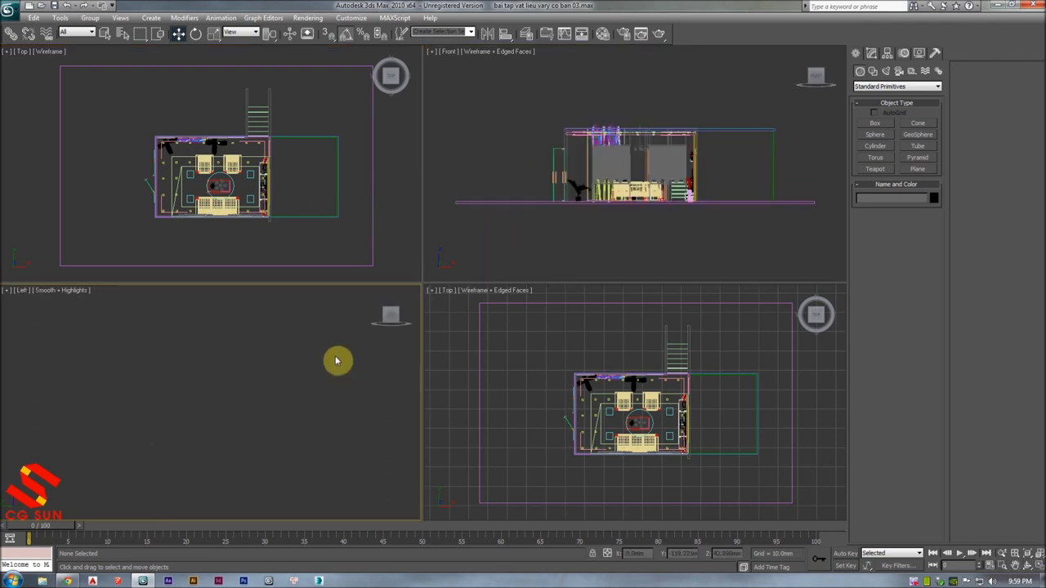
pyautogui.hotkey('ctrl', 'shift', 'z')
# - Toggle the home grid in the top view and zoom out to reposition the floor plan
pyautogui.click(543, 351)
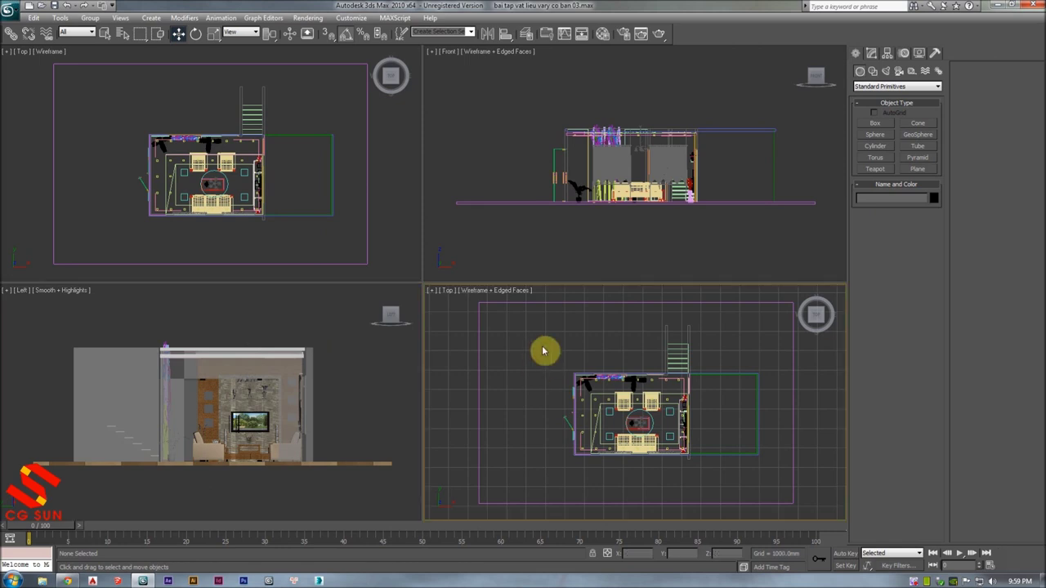
pyautogui.click(270, 179)
pyautogui.press('g')
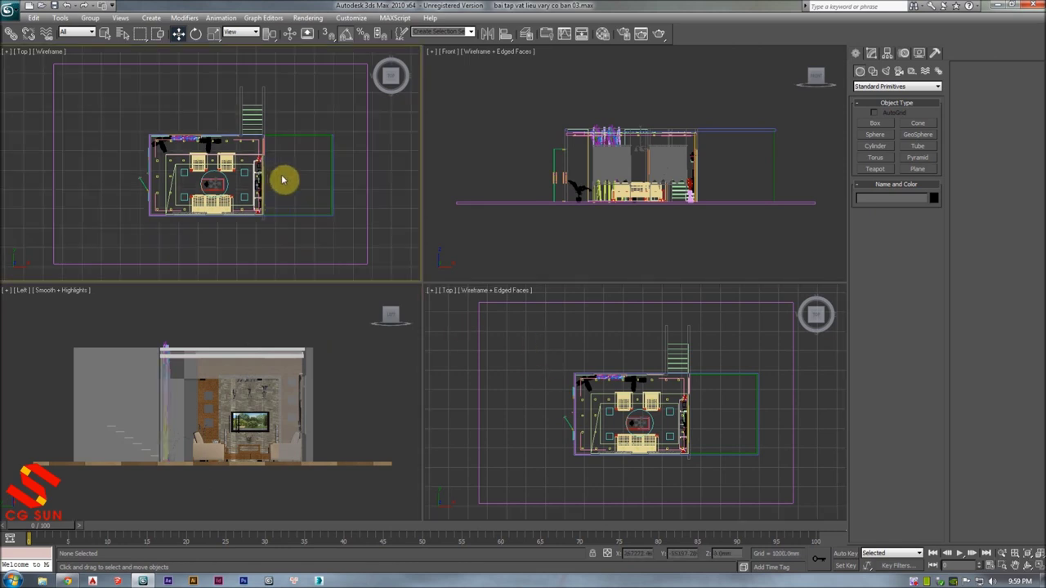
pyautogui.moveTo(322, 204); pyautogui.dragTo(321, 200, button='middle')
pyautogui.scroll(-2, 322, 200)
pyautogui.scroll(-2, 321, 200)
pyautogui.scroll(-2, 321, 201)
pyautogui.scroll(-2, 322, 200)
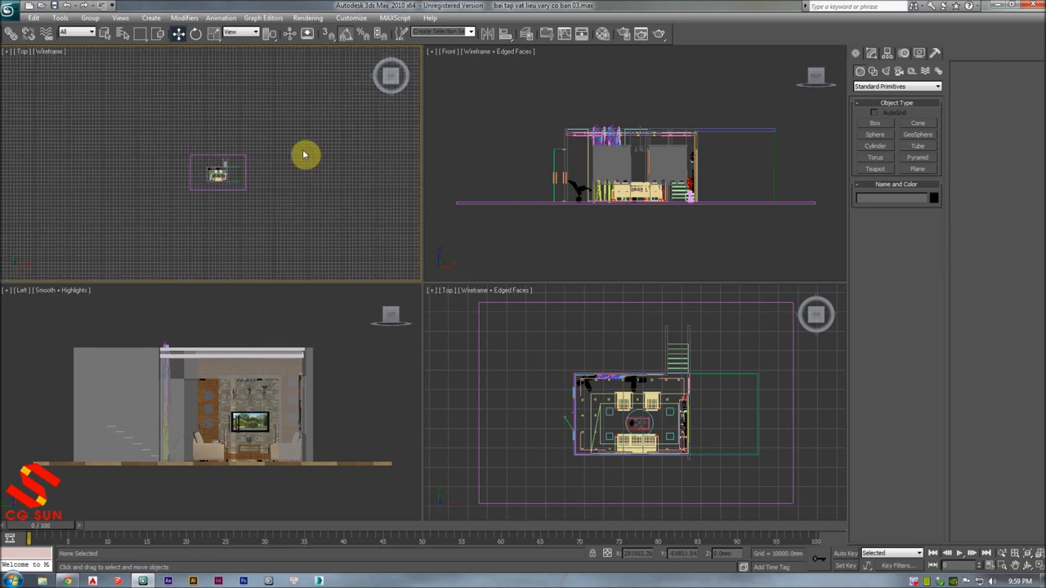
pyautogui.scroll(-2, 304, 156)
pyautogui.moveTo(303, 154)
pyautogui.mouseDown(button='middle')
pyautogui.moveTo(353, 196)
pyautogui.moveTo(392, 191)
pyautogui.moveTo(401, 213)
pyautogui.mouseUp(button='middle')
pyautogui.scroll(-1, 376, 191)
pyautogui.scroll(-1, 343, 190)
pyautogui.scroll(-1, 320, 184)
# - Zoom the Front viewport in on the room
pyautogui.click(490, 229)
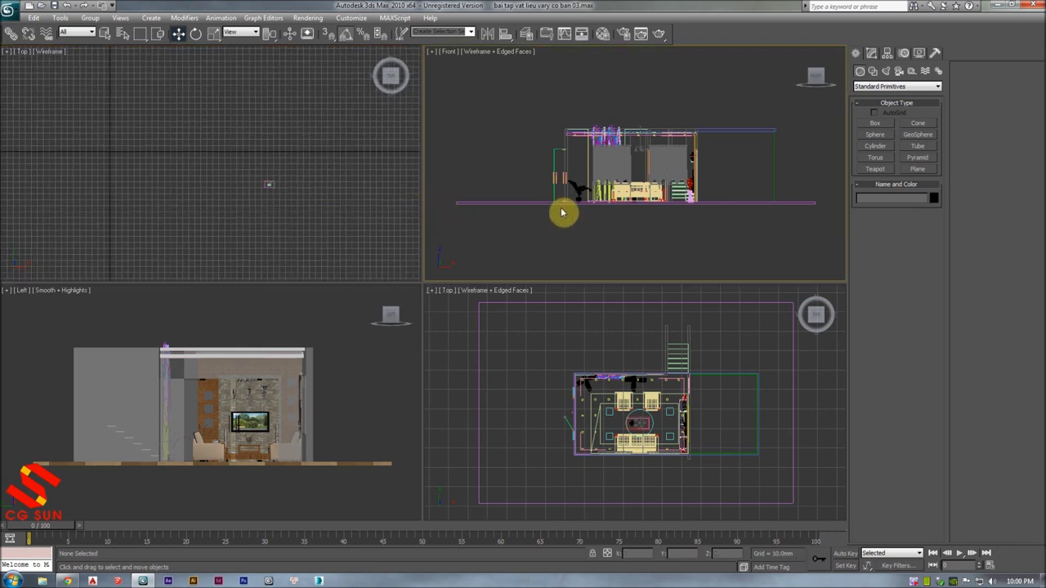
pyautogui.scroll(2, 664, 166)
pyautogui.scroll(1, 705, 159)
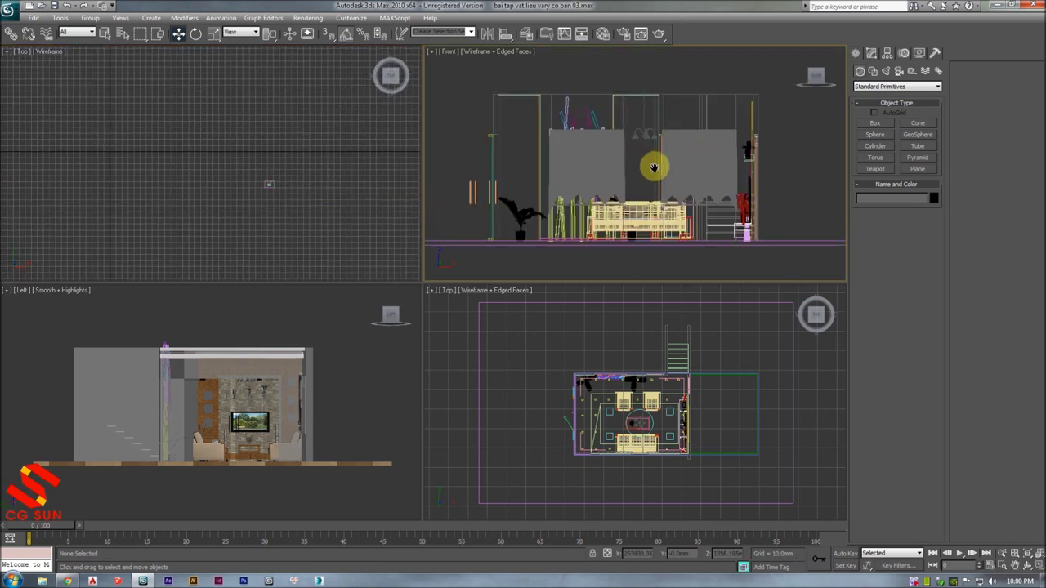
pyautogui.scroll(2, 654, 168)
pyautogui.click(875, 122)
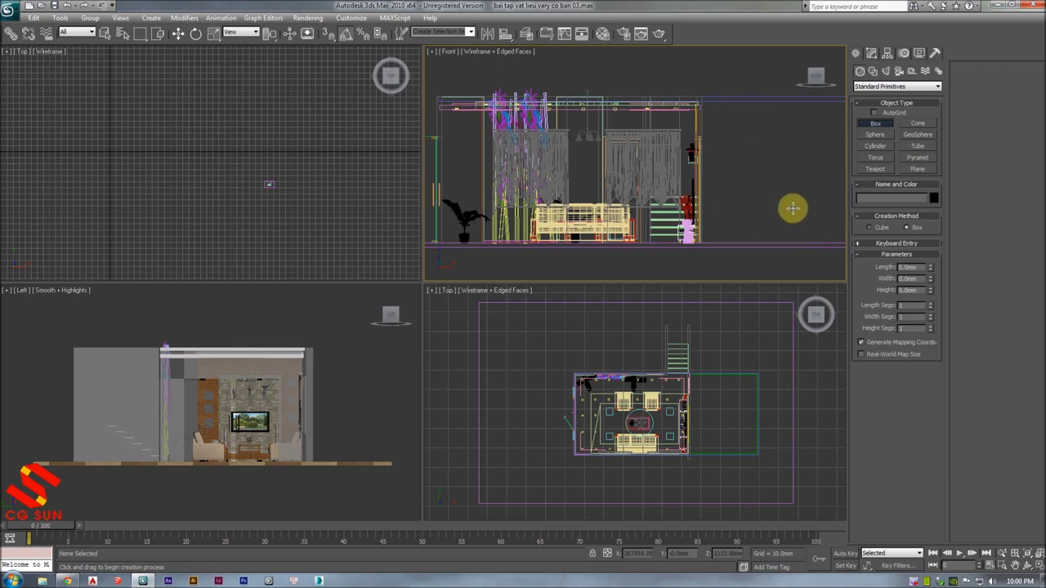
# - Switch to Select and Move, zoom in on stray Box11 in the views, and delete it
pyautogui.press('w')
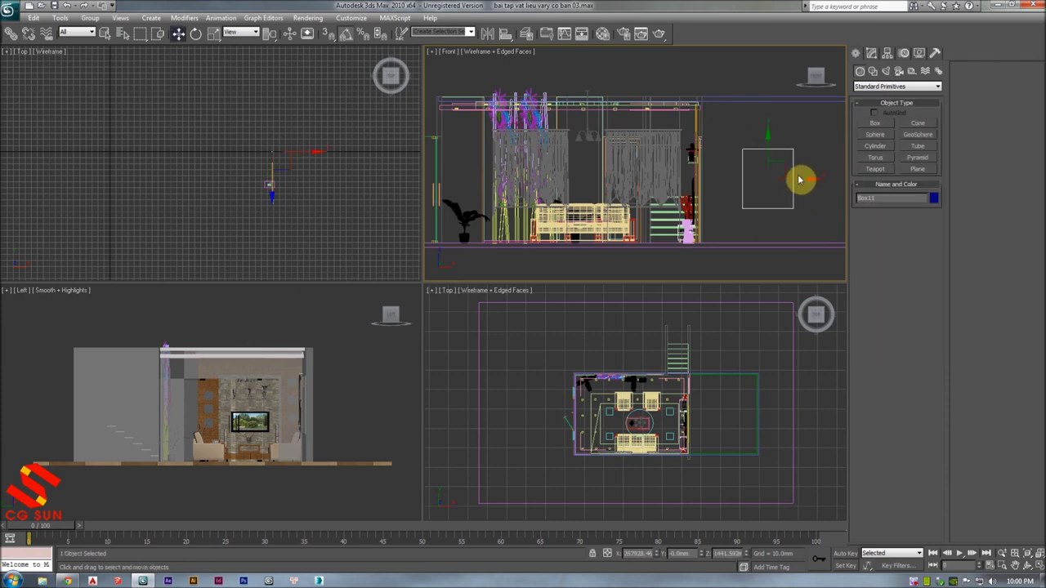
pyautogui.press('z')
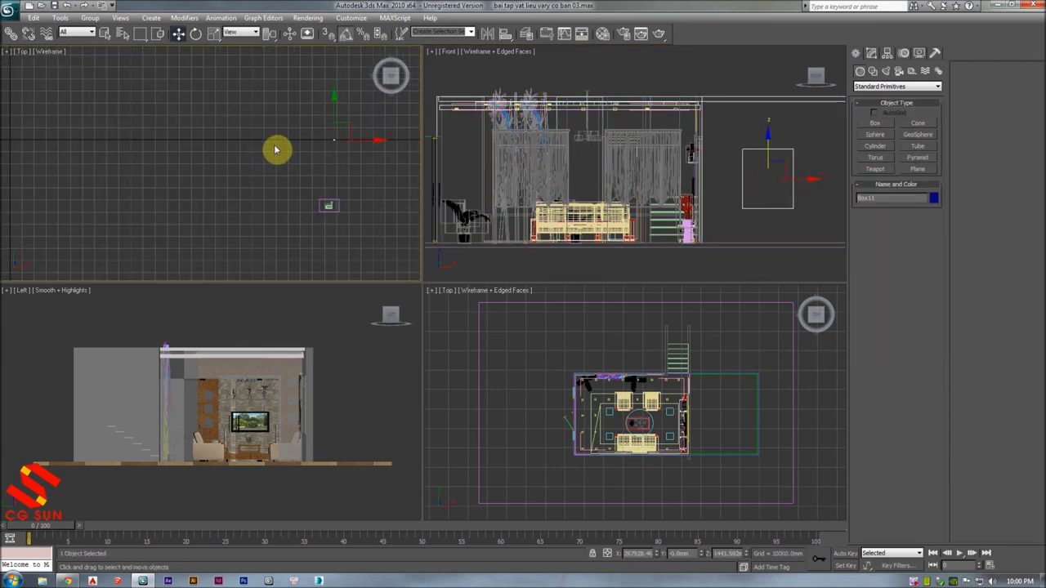
pyautogui.scroll(-2, 281, 139)
pyautogui.scroll(-2, 216, 136)
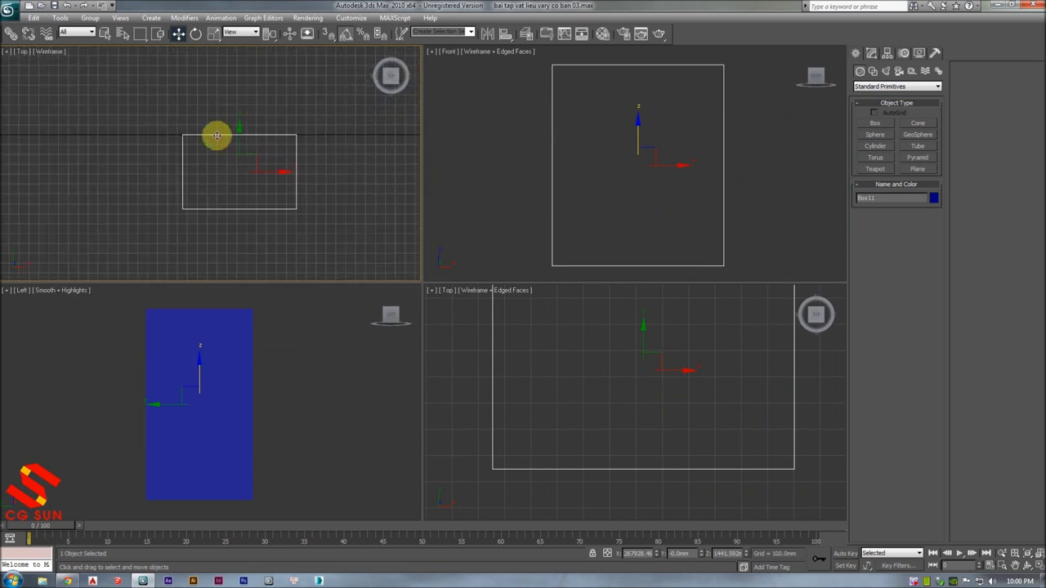
pyautogui.scroll(2, 257, 131)
pyautogui.scroll(-3, 250, 103)
pyautogui.scroll(-2, 339, 223)
pyautogui.scroll(-2, 286, 207)
pyautogui.scroll(-1, 278, 204)
pyautogui.middleClick(541, 162)
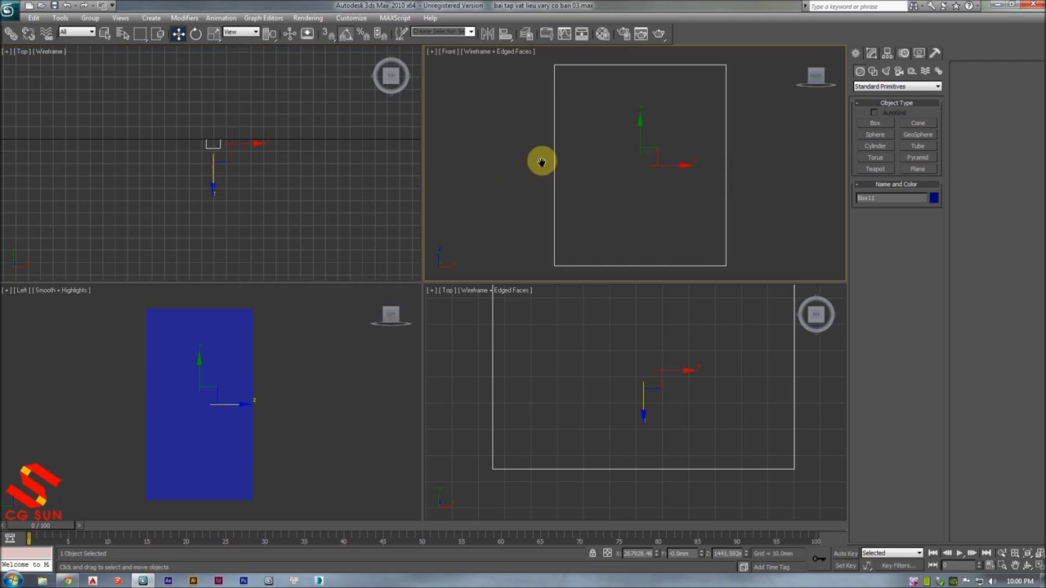
pyautogui.scroll(-3, 616, 188)
pyautogui.scroll(-2, 614, 183)
pyautogui.middleClick(267, 147)
pyautogui.scroll(-2, 269, 110)
pyautogui.scroll(-2, 255, 135)
pyautogui.scroll(2, 234, 171)
pyautogui.scroll(1, 228, 195)
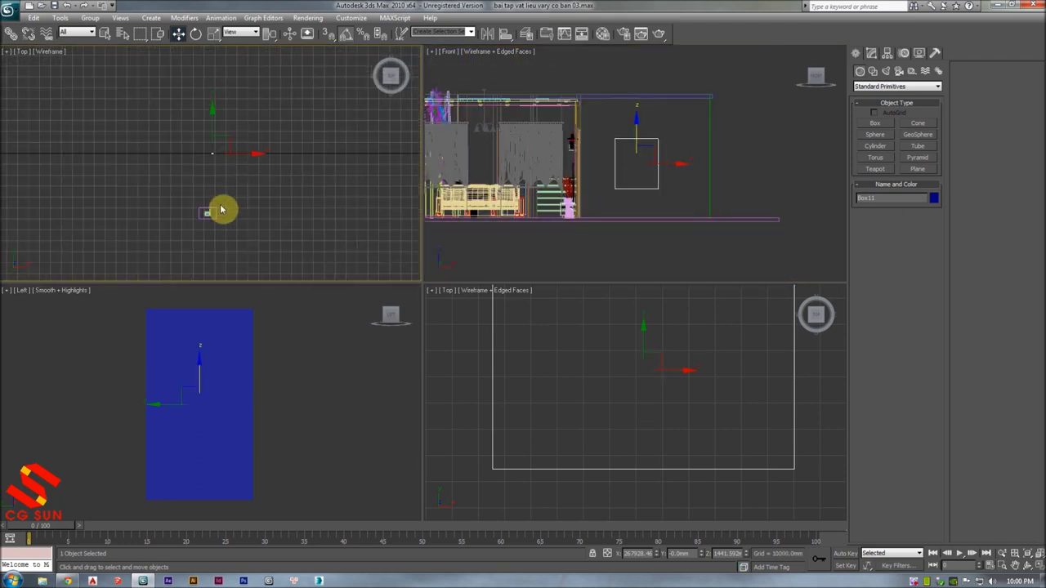
pyautogui.scroll(2, 210, 194)
pyautogui.moveTo(220, 136); pyautogui.dragTo(231, 96, button='middle')
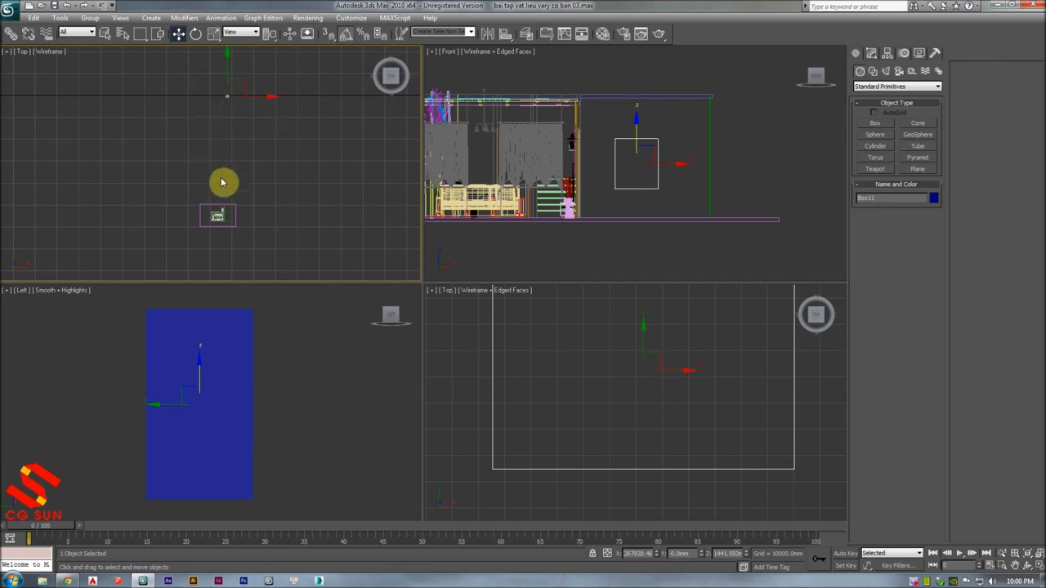
pyautogui.press('Delete')
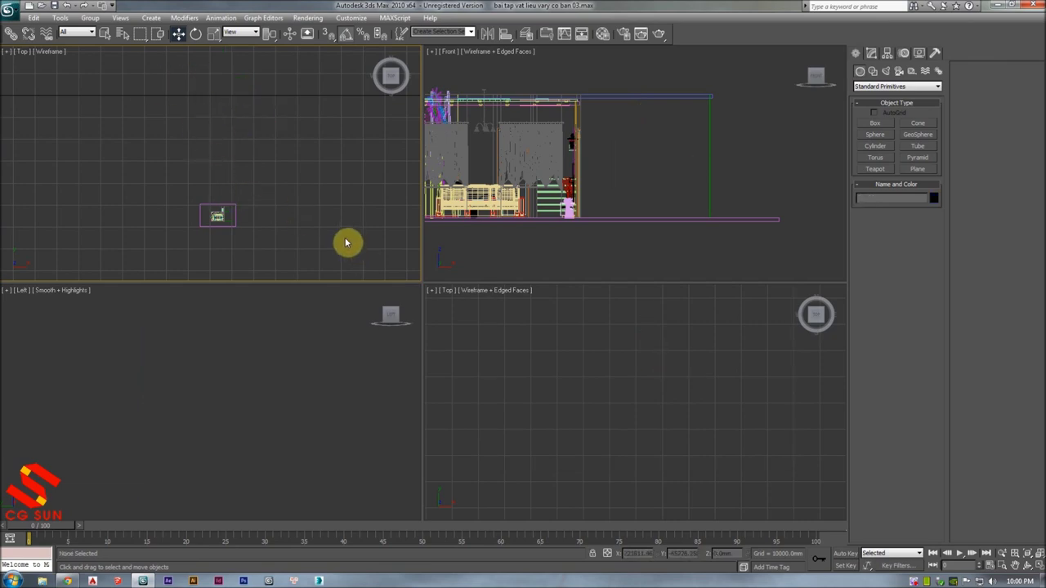
# - Maximize the Top viewport, select the entire room model and frame it
pyautogui.hotkey('alt', 'w')
pyautogui.scroll(-1, 485, 218)
pyautogui.scroll(-1, 485, 188)
pyautogui.scroll(-1, 490, 214)
pyautogui.moveTo(536, 188); pyautogui.dragTo(338, 324)
pyautogui.moveTo(528, 180); pyautogui.dragTo(350, 325)
pyautogui.moveTo(466, 285); pyautogui.dragTo(507, 307, button='middle')
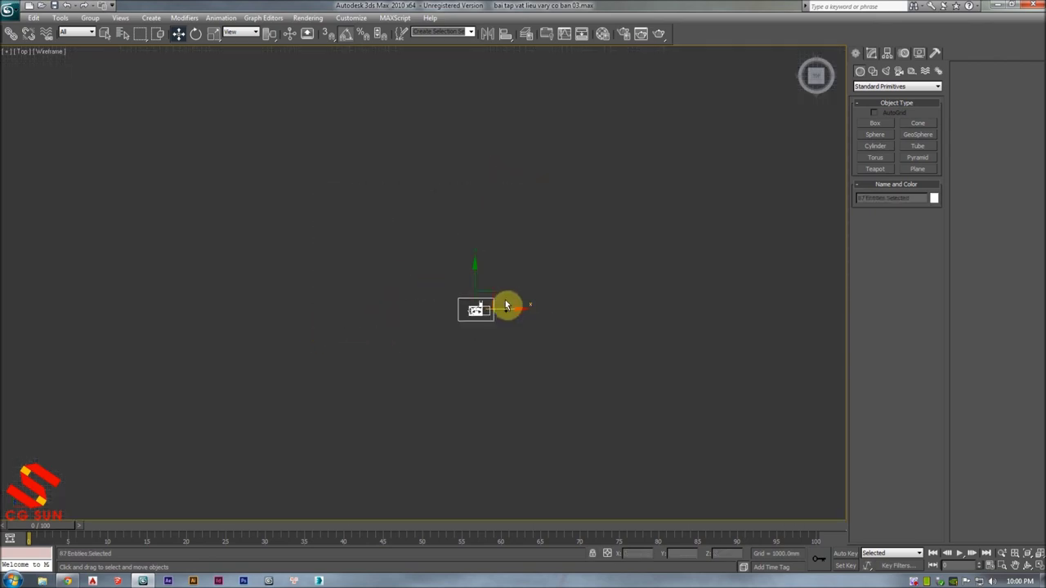
pyautogui.press('z')
# - Inspect the selected room model framed in the Front view, then in the Top view
pyautogui.press('f')
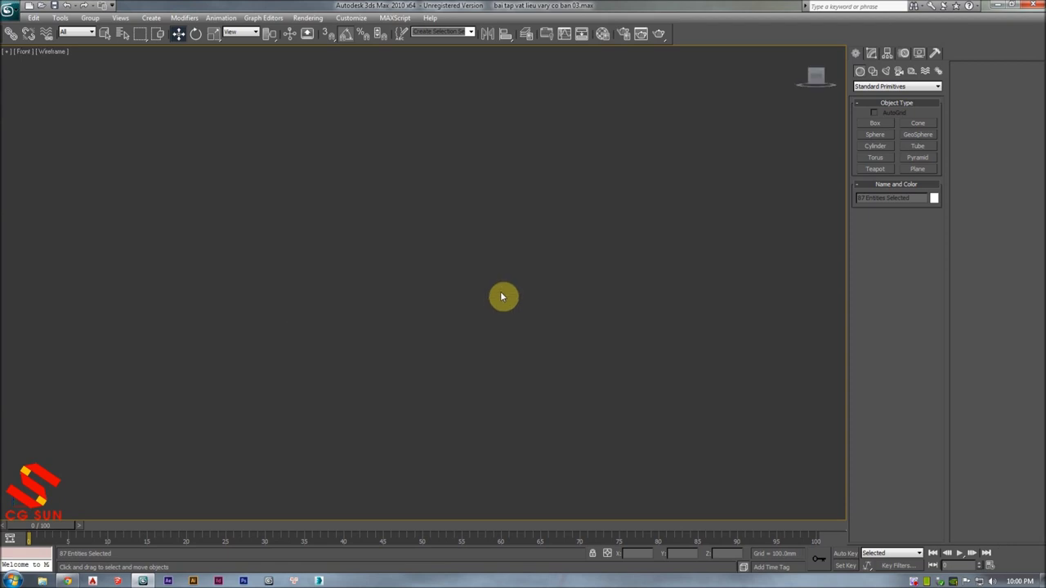
pyautogui.press('z')
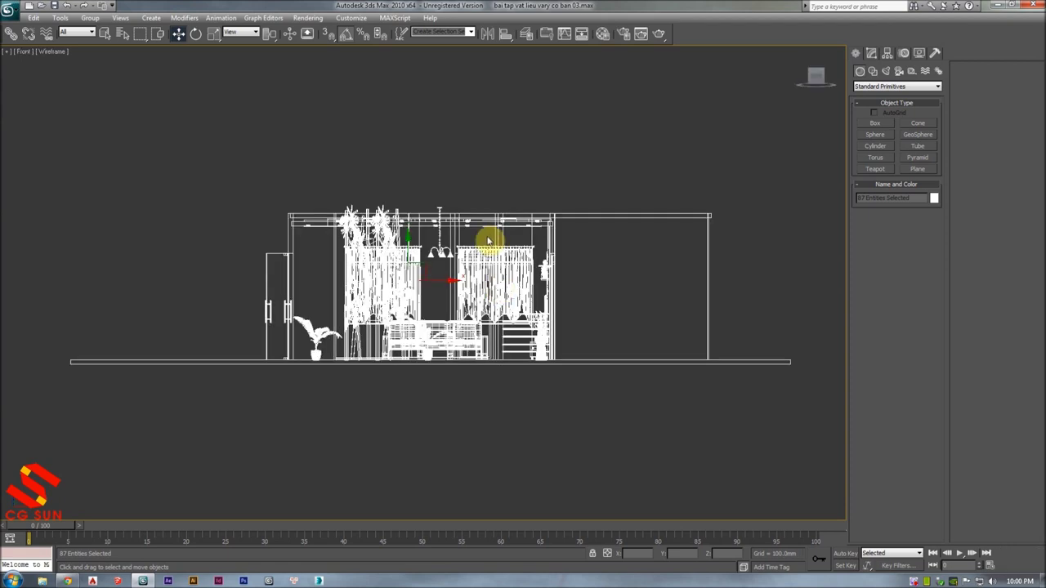
pyautogui.press('t')
pyautogui.press('z')
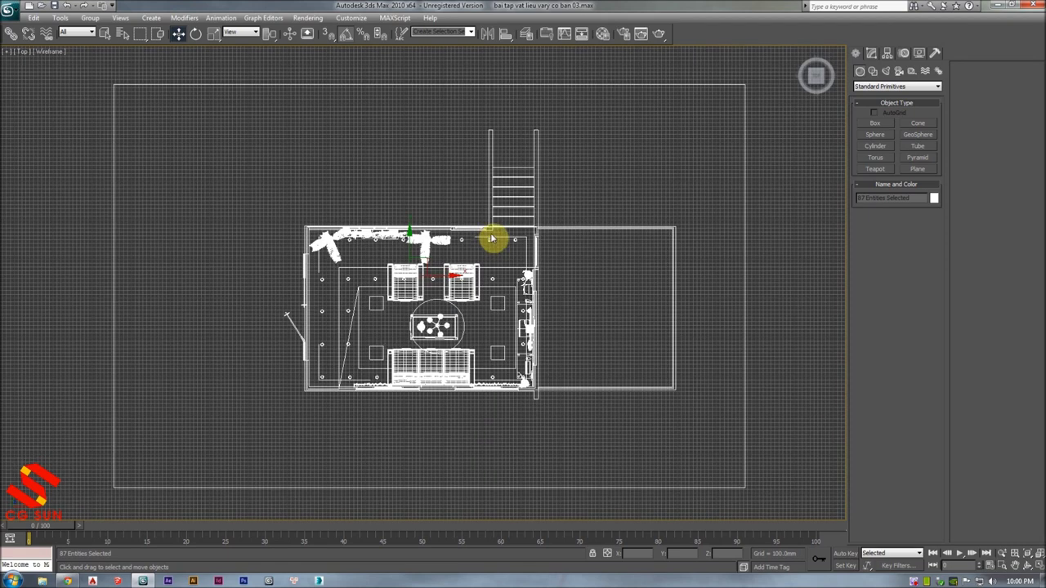
pyautogui.scroll(-2, 607, 261)
pyautogui.scroll(-2, 556, 234)
pyautogui.scroll(-3, 550, 236)
pyautogui.scroll(-2, 507, 248)
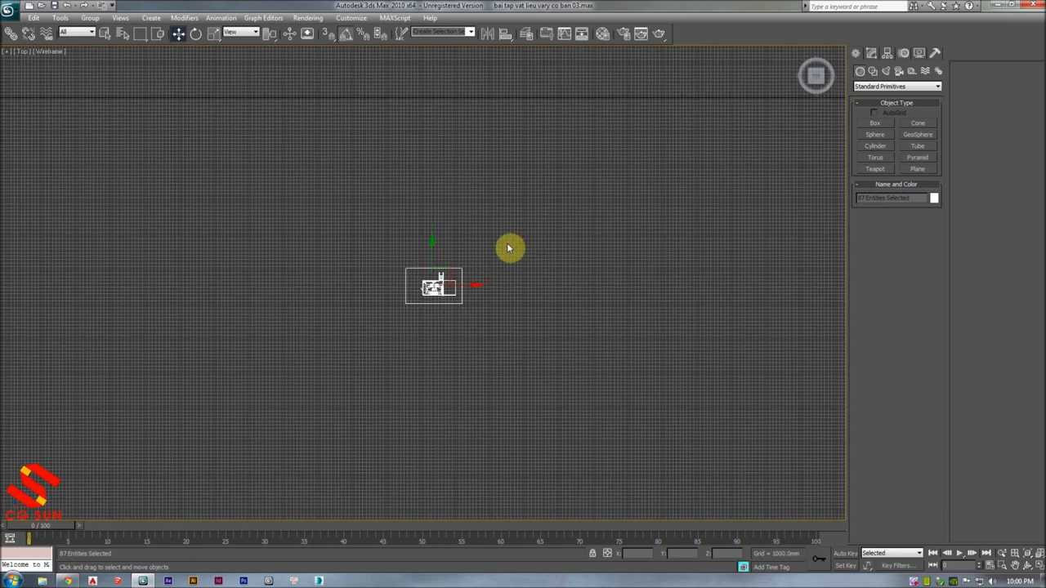
pyautogui.scroll(-1, 497, 252)
pyautogui.scroll(-1, 462, 276)
pyautogui.scroll(-1, 638, 299)
pyautogui.moveTo(638, 299); pyautogui.dragTo(663, 316, button='middle')
pyautogui.scroll(-1, 663, 316)
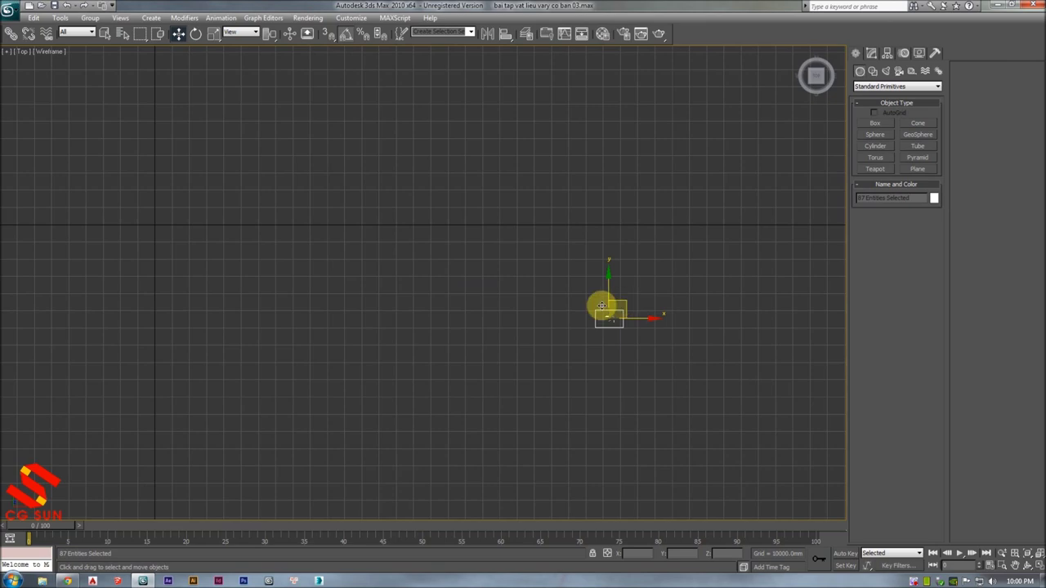
# - Frame the model in Perspective, clear the selection and orbit around the room
pyautogui.press('p')
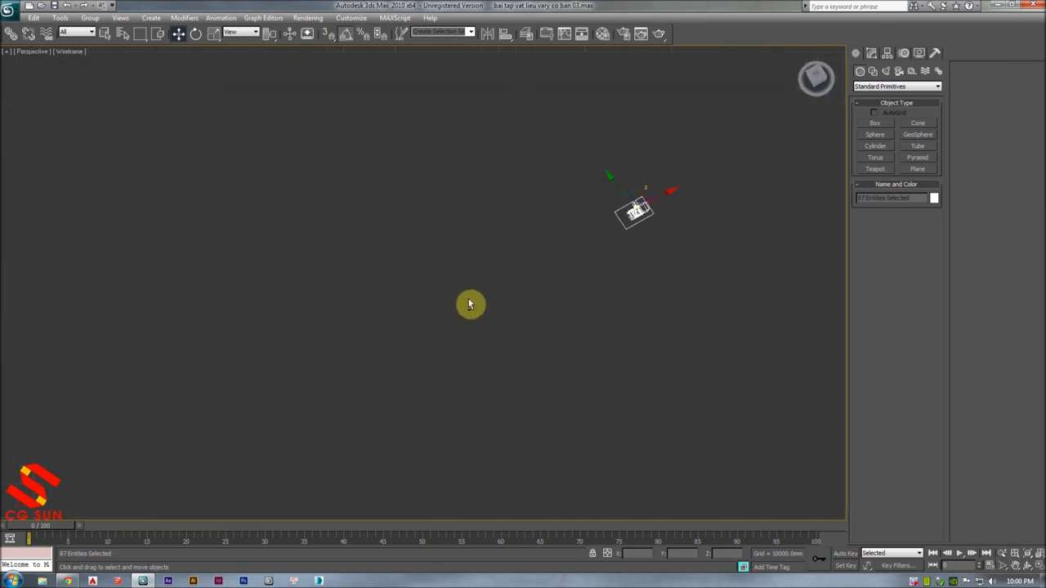
pyautogui.press('z')
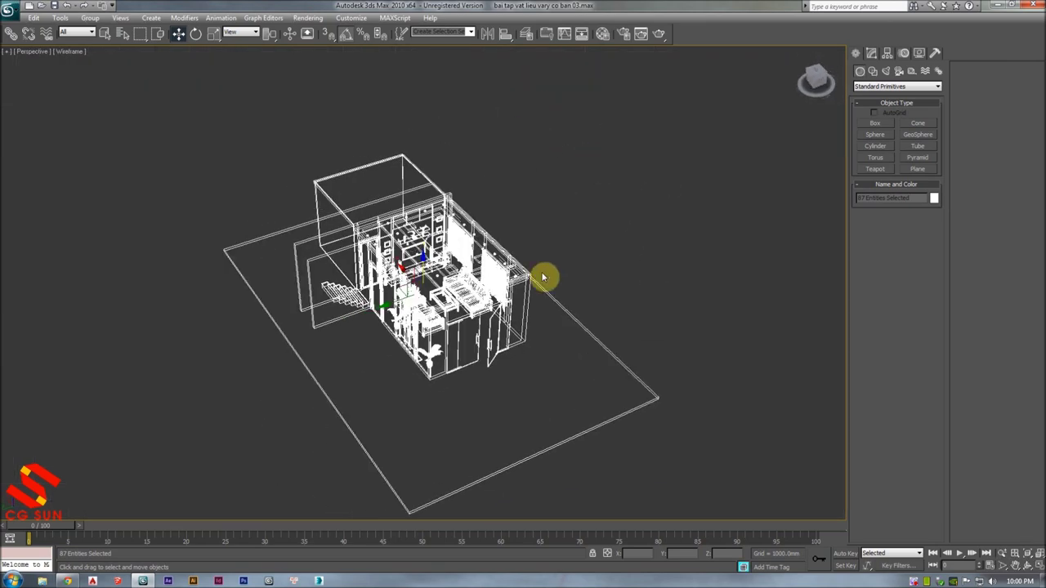
pyautogui.click(544, 270)
pyautogui.keyDown('alt'); pyautogui.moveTo(552, 298); pyautogui.dragTo(514, 240, button='middle'); pyautogui.keyUp('alt')
pyautogui.scroll(-3, 602, 292)
pyautogui.keyDown('alt'); pyautogui.moveTo(603, 292); pyautogui.dragTo(509, 289, button='middle'); pyautogui.keyUp('alt')
pyautogui.scroll(4, 471, 351)
# - Reframe the Top view, then orbit the Perspective view through several angles to a side-on view
pyautogui.press('t')
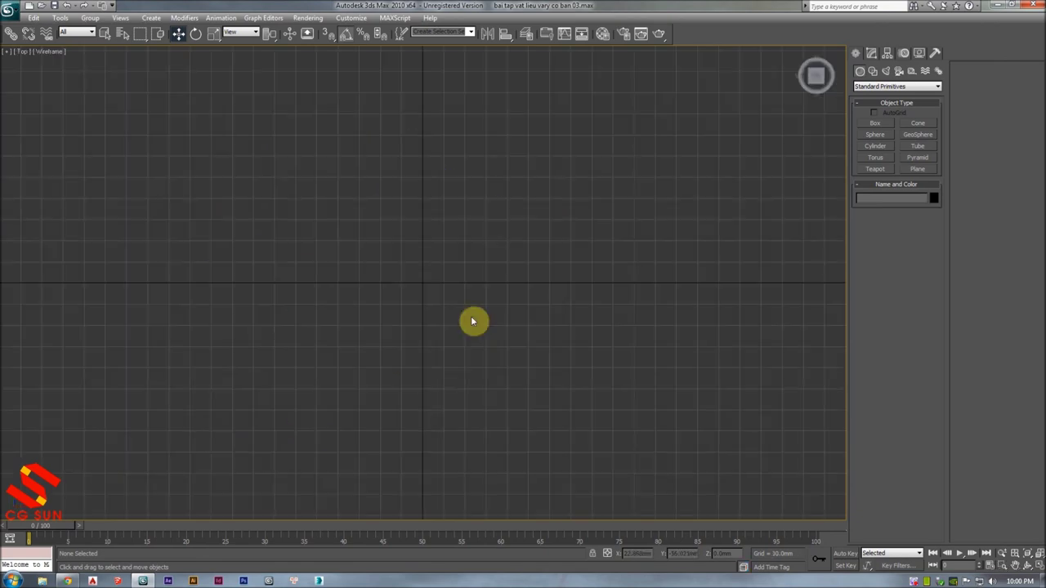
pyautogui.press('z')
pyautogui.scroll(-3, 444, 349)
pyautogui.press('p')
pyautogui.keyDown('alt'); pyautogui.moveTo(374, 373); pyautogui.dragTo(528, 322, button='middle'); pyautogui.keyUp('alt')
pyautogui.scroll(2, 523, 321)
pyautogui.moveTo(433, 292)
pyautogui.keyDown('alt'); pyautogui.mouseDown(button='middle')
pyautogui.moveTo(387, 259)
pyautogui.moveTo(623, 243)
pyautogui.moveTo(894, 261)
pyautogui.moveTo(717, 283)
pyautogui.moveTo(735, 236)
pyautogui.moveTo(724, 306)
pyautogui.moveTo(553, 325)
pyautogui.moveTo(522, 305)
pyautogui.mouseUp(button='middle'); pyautogui.keyUp('alt')
pyautogui.scroll(4, 428, 254)
pyautogui.moveTo(427, 254)
pyautogui.keyDown('alt'); pyautogui.mouseDown(button='middle')
pyautogui.moveTo(479, 277)
pyautogui.moveTo(503, 125)
pyautogui.mouseUp(button='middle'); pyautogui.keyUp('alt')
pyautogui.keyDown('alt'); pyautogui.moveTo(462, 180); pyautogui.dragTo(485, 215, button='middle'); pyautogui.keyUp('alt')
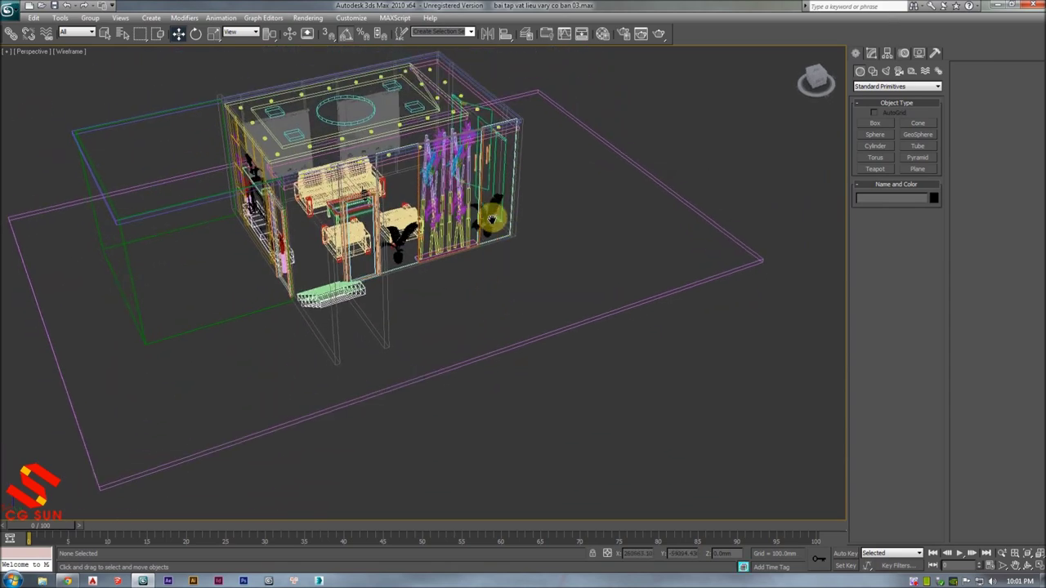
pyautogui.keyDown('alt'); pyautogui.moveTo(554, 152); pyautogui.dragTo(558, 199, button='middle'); pyautogui.keyUp('alt')
# - In the Front view, start the Box tool and pan toward the right wall
pyautogui.press('f')
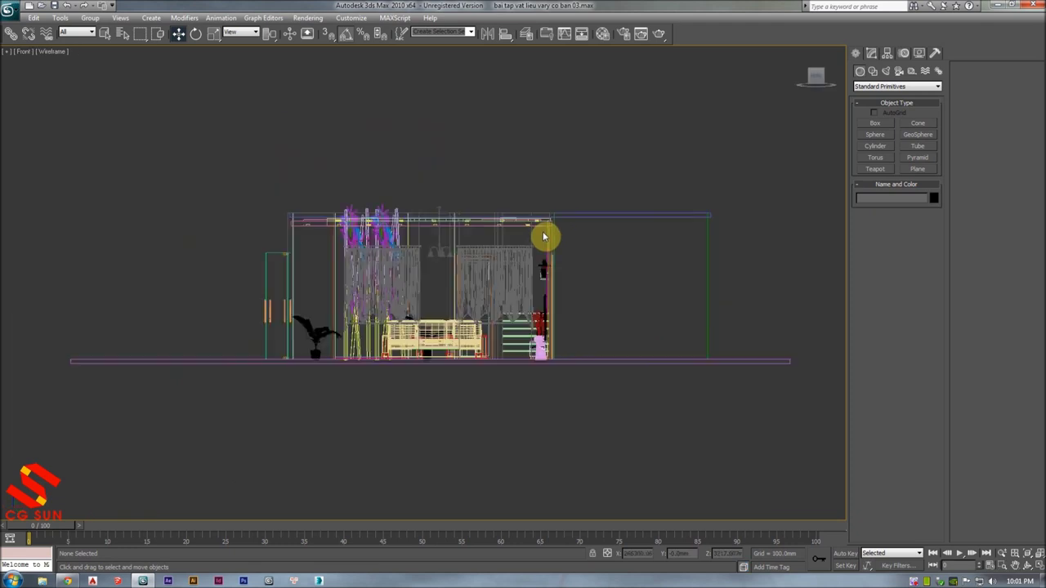
pyautogui.scroll(1, 466, 232)
pyautogui.scroll(2, 619, 220)
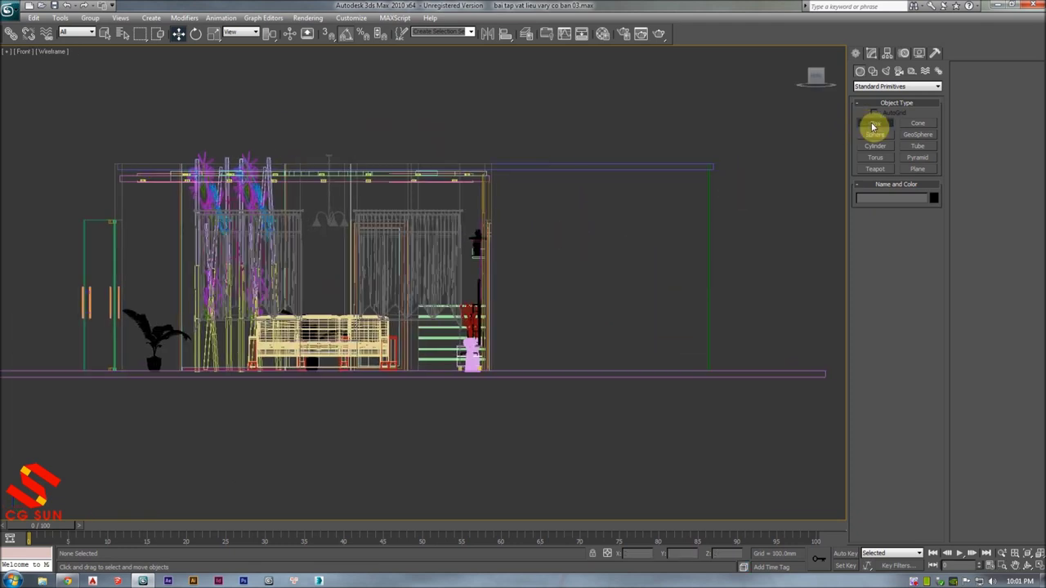
pyautogui.click(873, 127)
pyautogui.scroll(2, 572, 163)
pyautogui.scroll(1, 544, 193)
pyautogui.scroll(2, 515, 163)
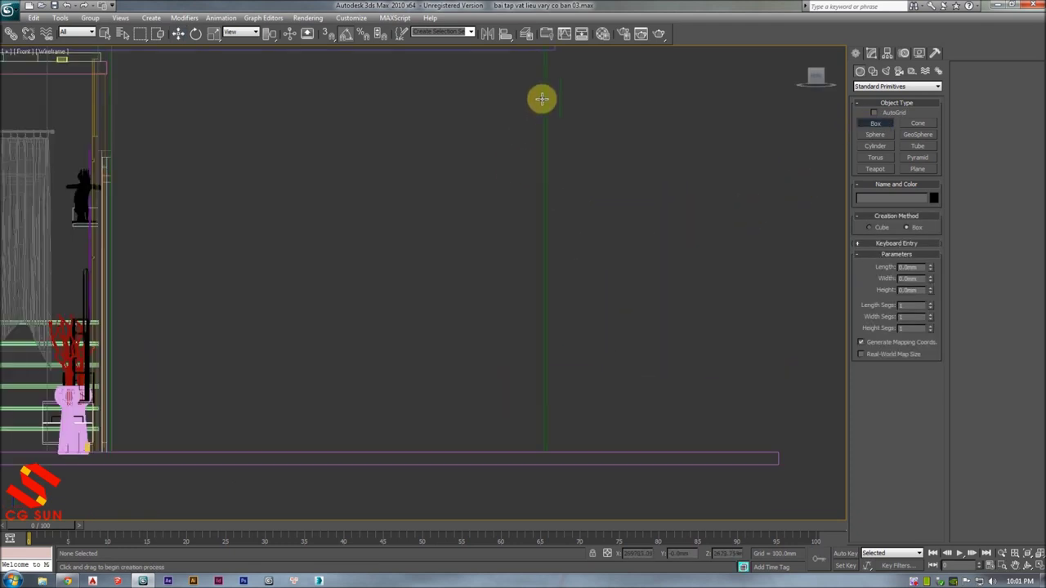
pyautogui.moveTo(542, 99); pyautogui.dragTo(517, 83, button='middle')
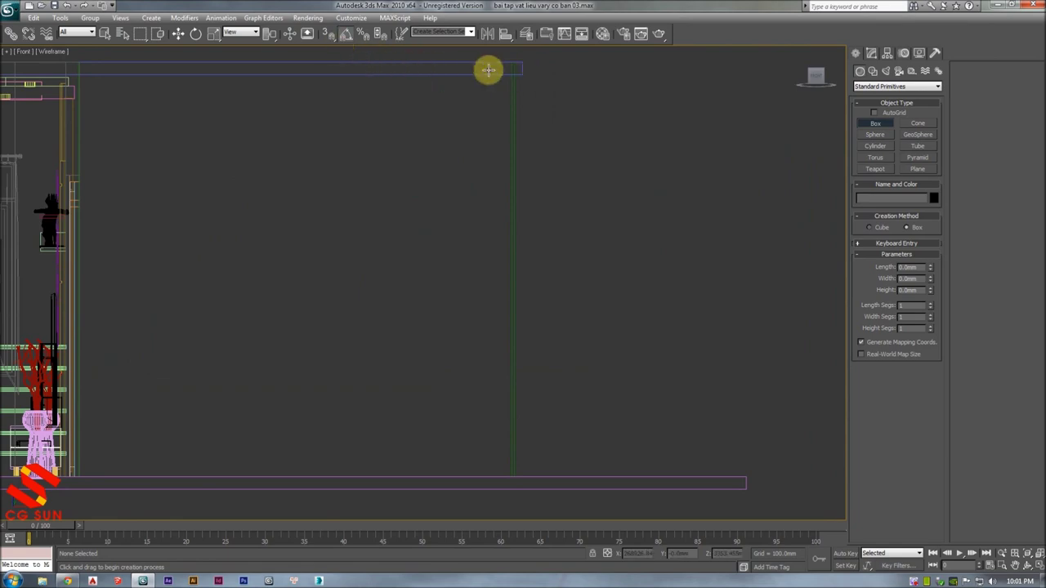
# - Switch to the Move tool and select the entire room model in the Top view
pyautogui.press('w')
pyautogui.press('t')
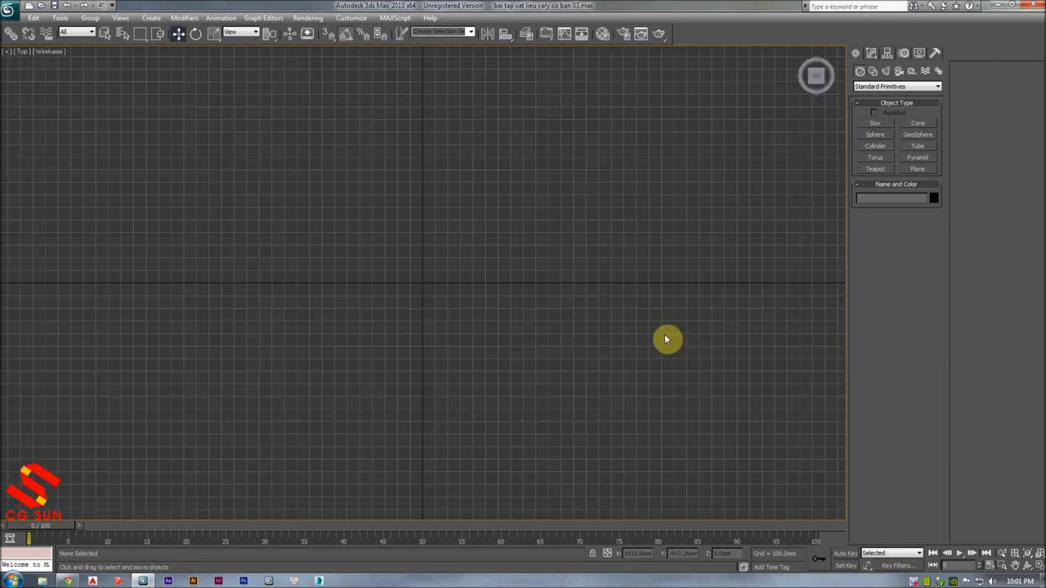
pyautogui.press('z')
pyautogui.scroll(-5, 621, 307)
pyautogui.scroll(-3, 609, 290)
pyautogui.moveTo(525, 242); pyautogui.dragTo(381, 308)
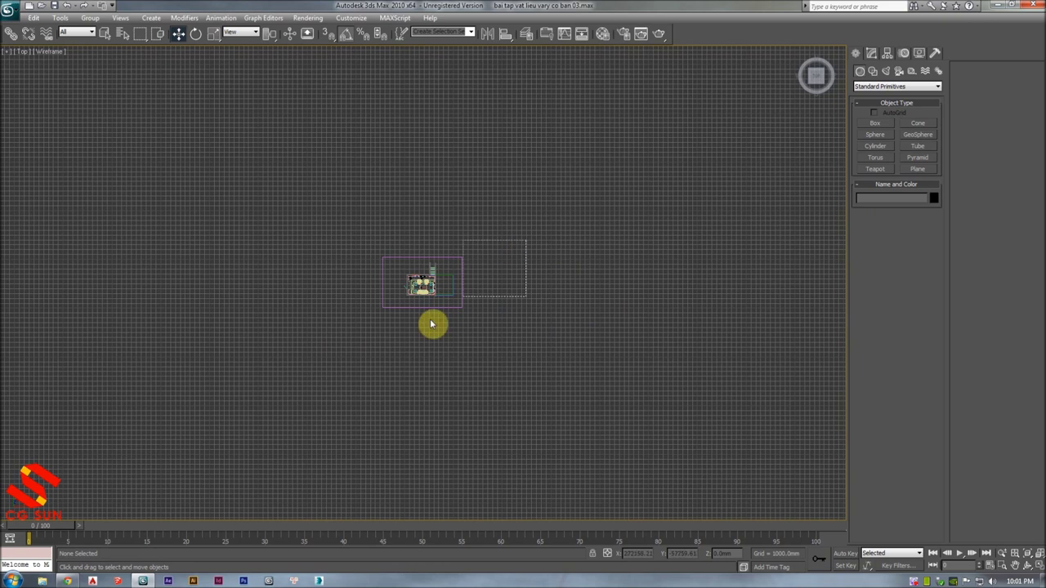
pyautogui.moveTo(495, 342); pyautogui.dragTo(646, 364, button='middle')
pyautogui.scroll(2, 646, 364)
pyautogui.scroll(-3, 646, 360)
pyautogui.moveTo(479, 311); pyautogui.dragTo(678, 360, button='middle')
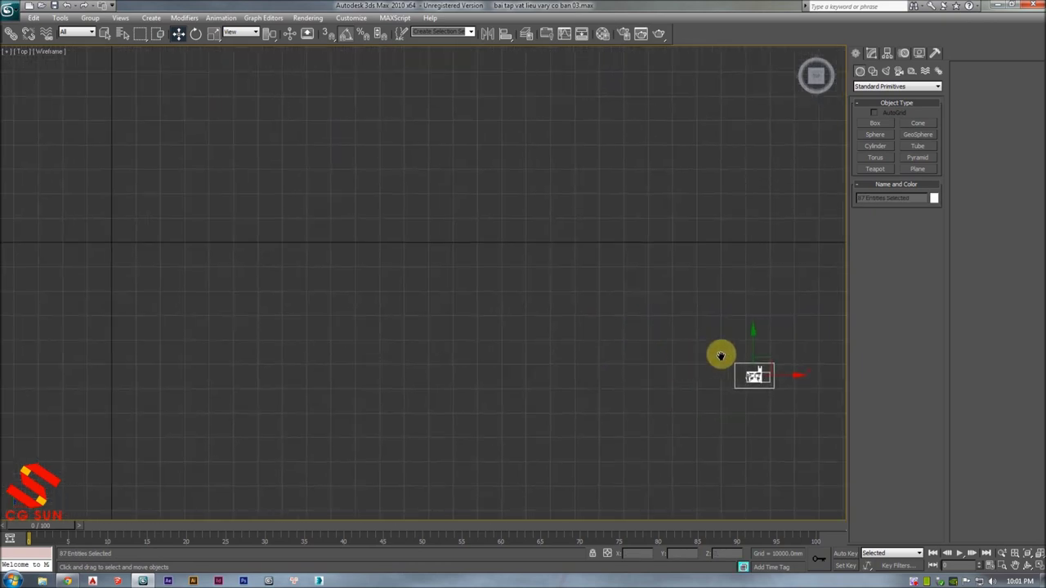
# - Save the scene, move the whole room model to the grid origin, deselect it and zoom extents
pyautogui.hotkey('ctrl', 's')
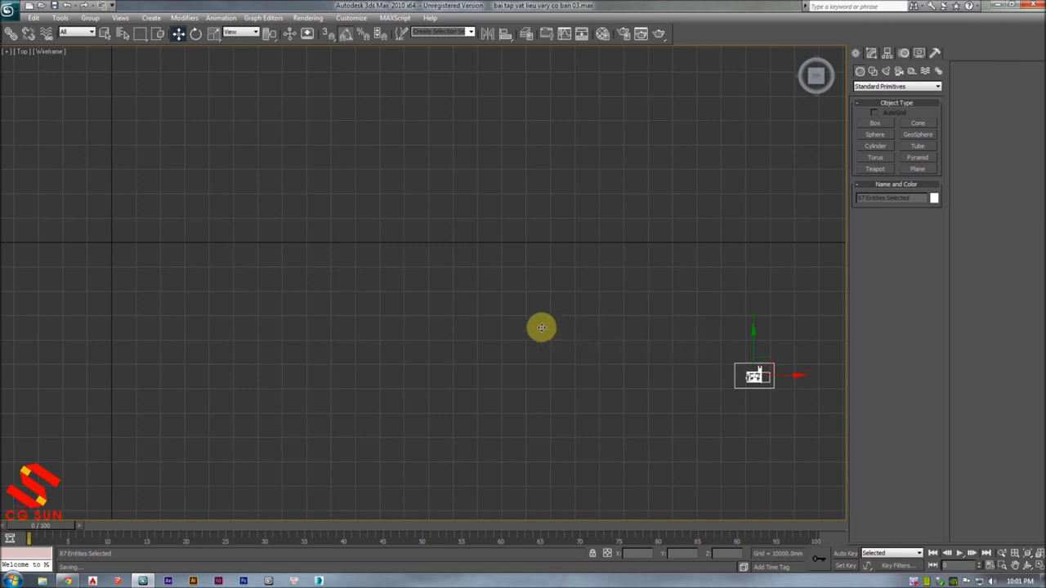
pyautogui.moveTo(541, 328); pyautogui.dragTo(124, 235)
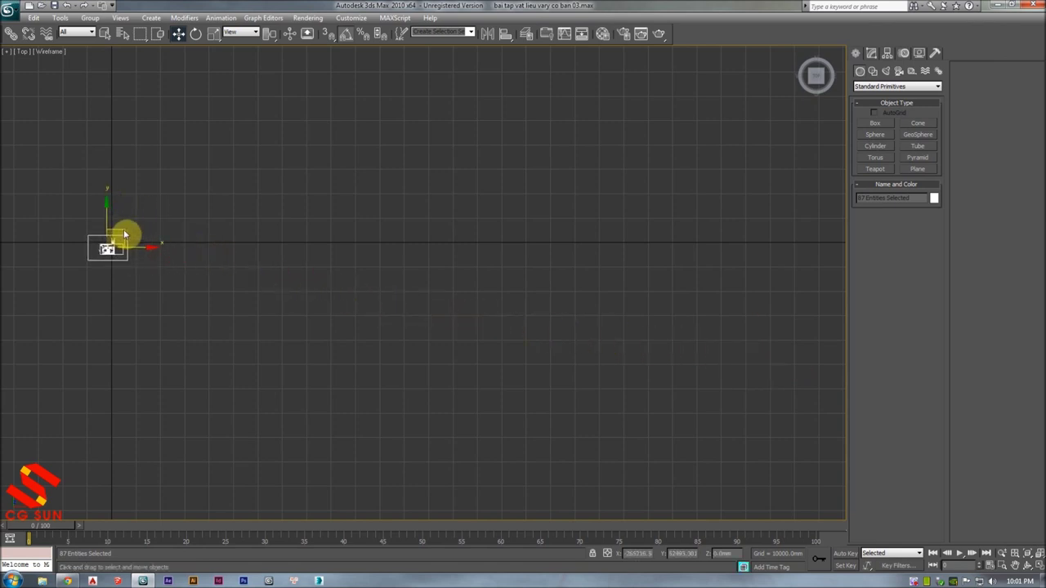
pyautogui.rightClick(623, 245)
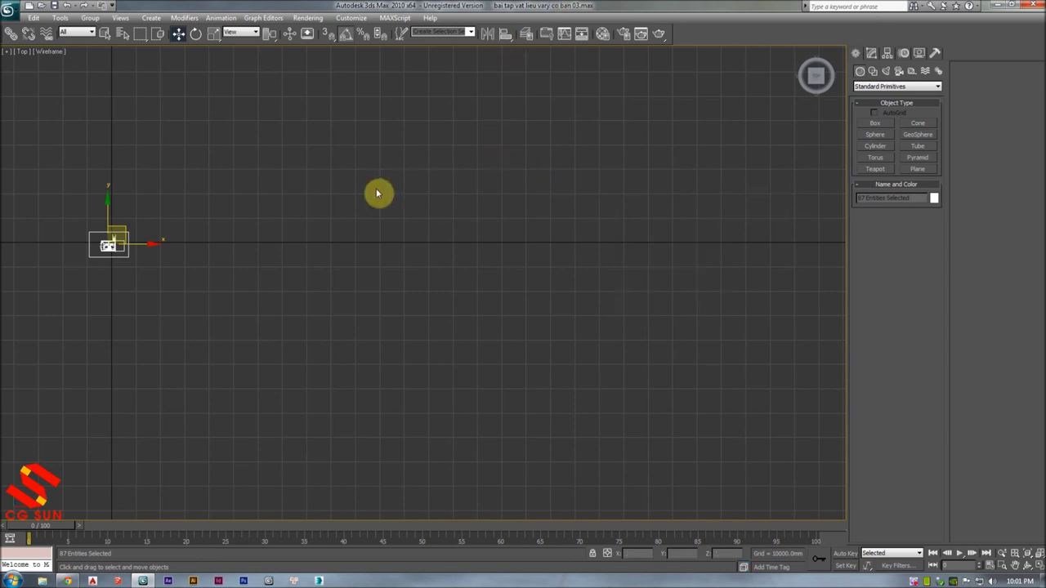
pyautogui.click(265, 243)
pyautogui.press('z')
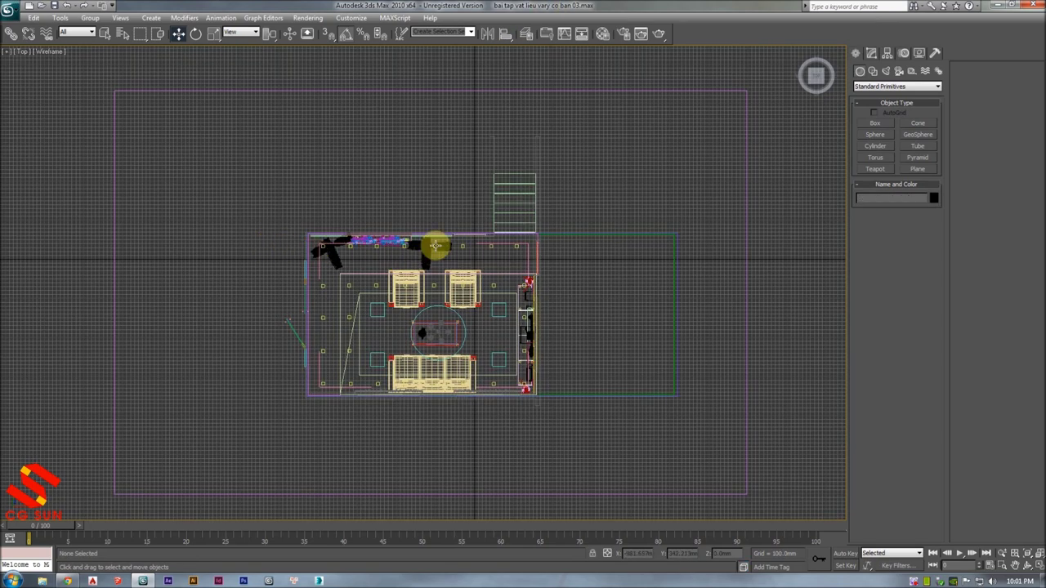
pyautogui.press('p')
pyautogui.moveTo(488, 355)
pyautogui.keyDown('alt'); pyautogui.mouseDown(button='middle')
pyautogui.moveTo(535, 290)
pyautogui.moveTo(497, 303)
pyautogui.moveTo(626, 350)
pyautogui.moveTo(583, 364)
pyautogui.moveTo(597, 306)
pyautogui.moveTo(572, 320)
pyautogui.moveTo(406, 301)
pyautogui.moveTo(457, 319)
pyautogui.moveTo(407, 264)
pyautogui.moveTo(423, 292)
pyautogui.mouseUp(button='middle'); pyautogui.keyUp('alt')
# - Zoom toward the sofas and TV wall and display the perspective in Smooth + Highlights shading
pyautogui.scroll(3, 584, 313)
pyautogui.scroll(3, 458, 318)
pyautogui.scroll(3, 496, 330)
pyautogui.press('F3')
pyautogui.scroll(3, 422, 291)
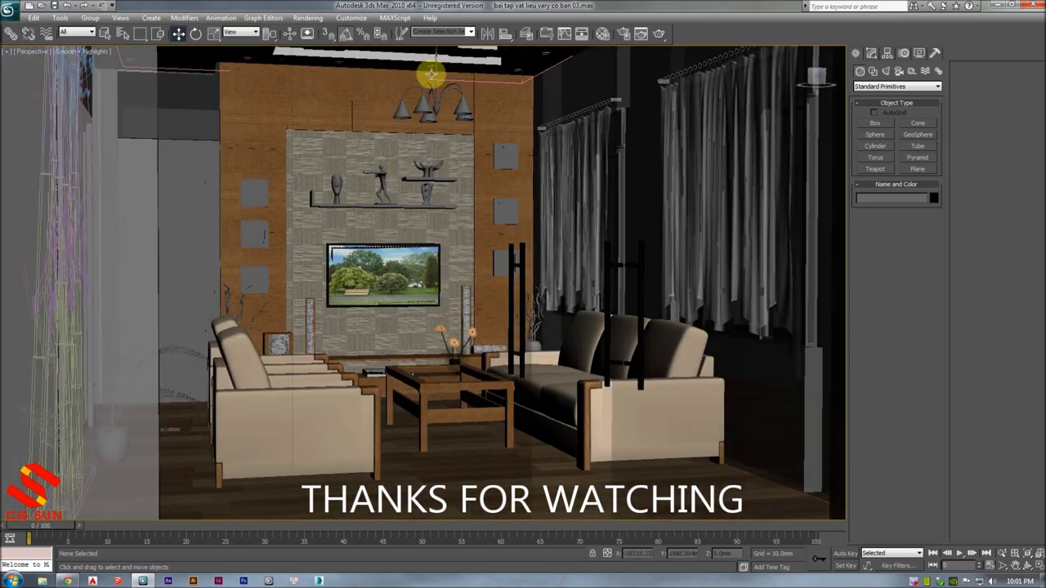